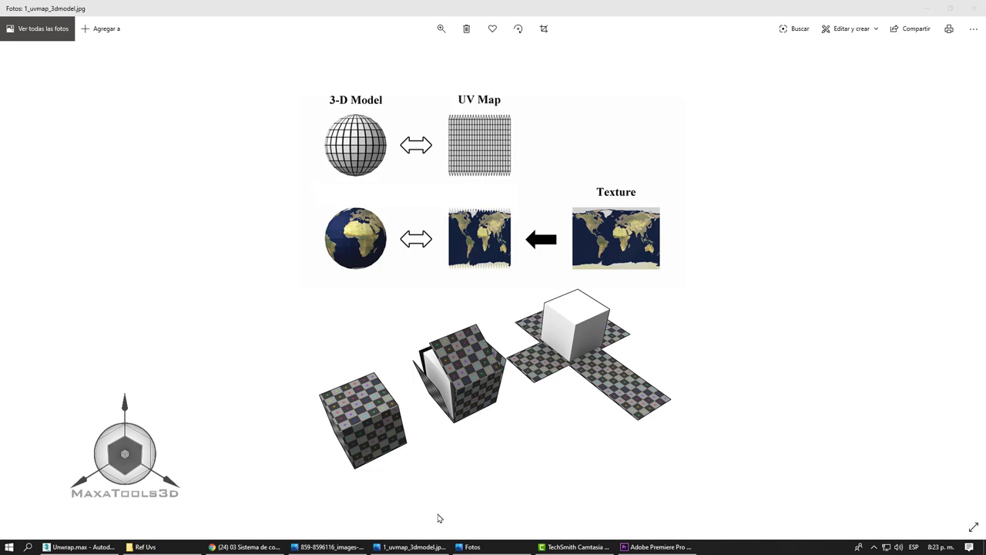
- Switch from the dice net and UV map images to the pizza box template in Photos
click(360, 544)
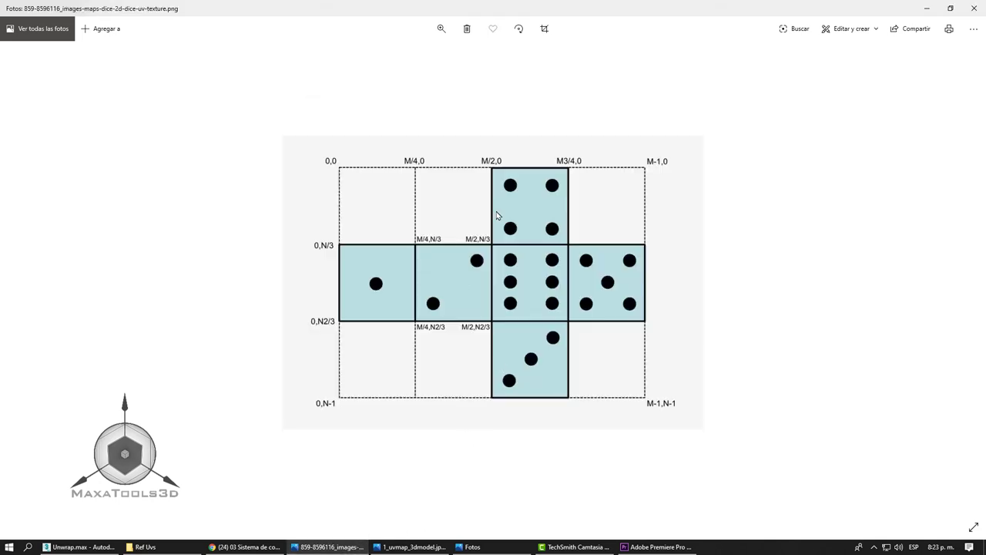
click(444, 547)
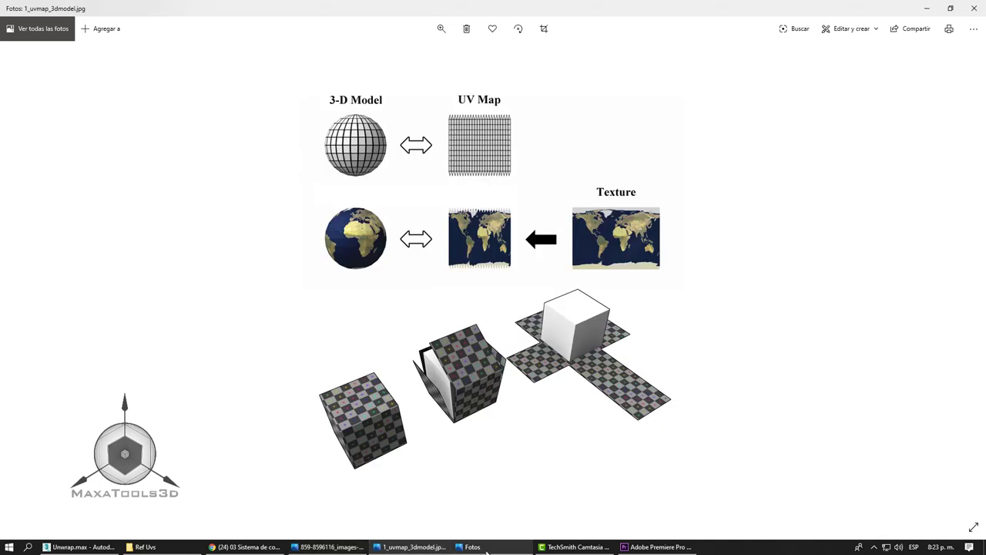
click(481, 543)
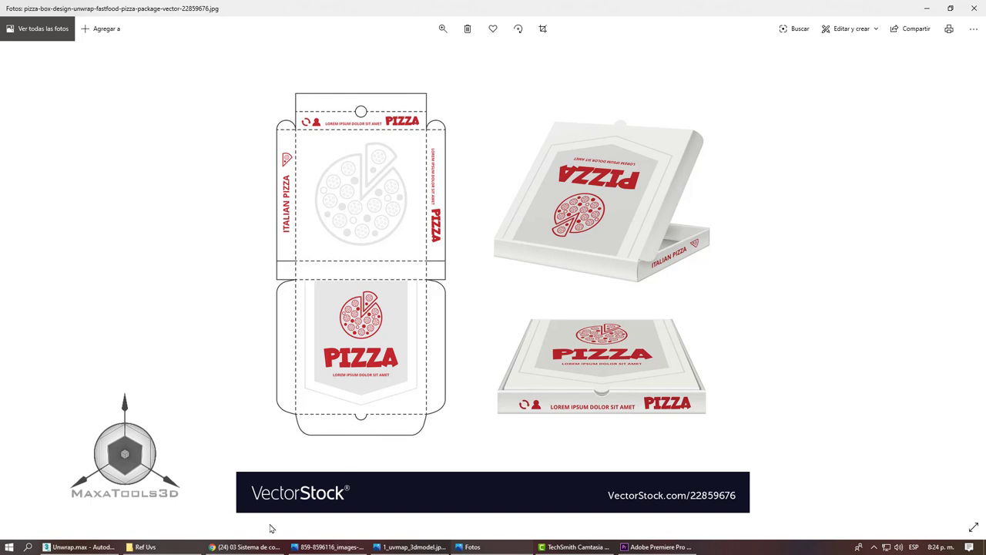
- Open the die-paper-boxes template image from the Ref Uvs folder
click(172, 548)
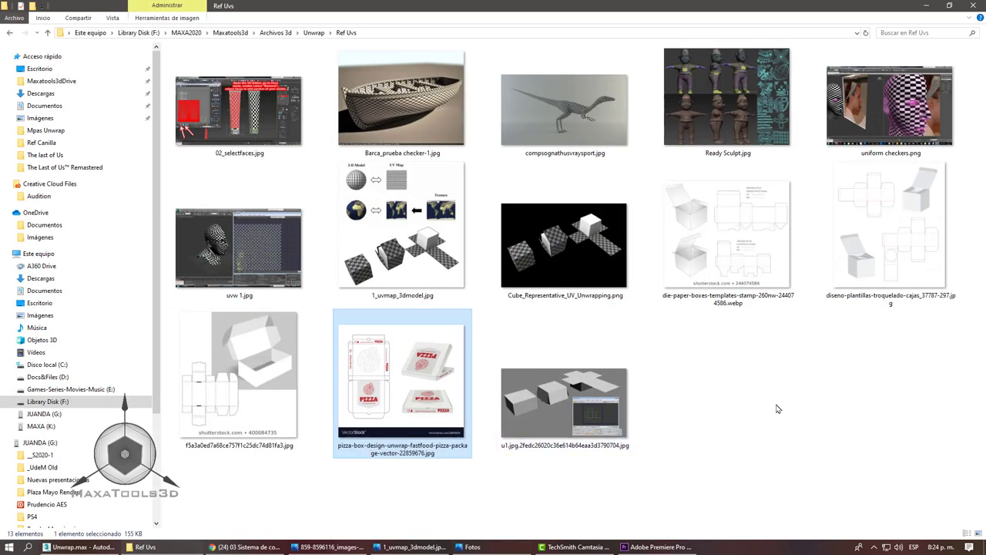
double_click(726, 226)
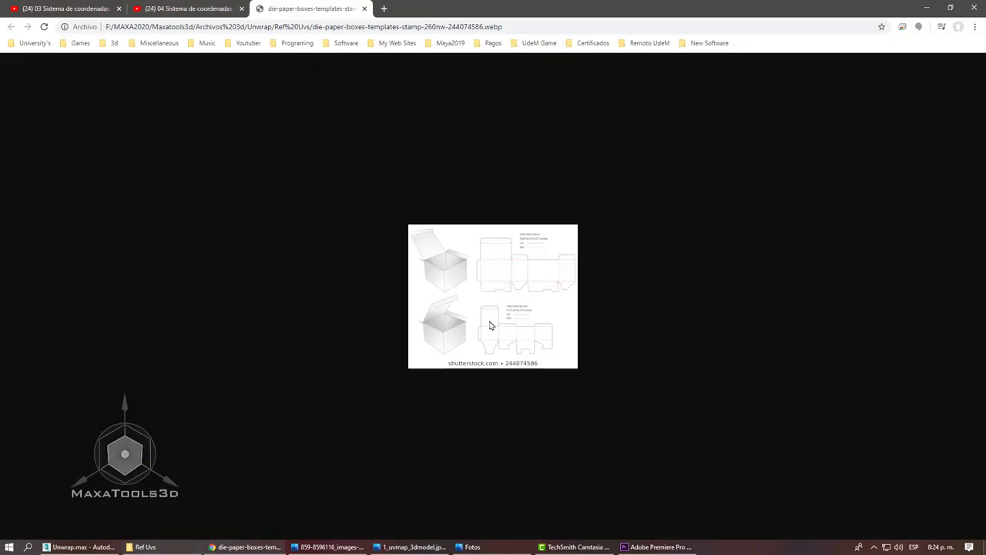
click(205, 6)
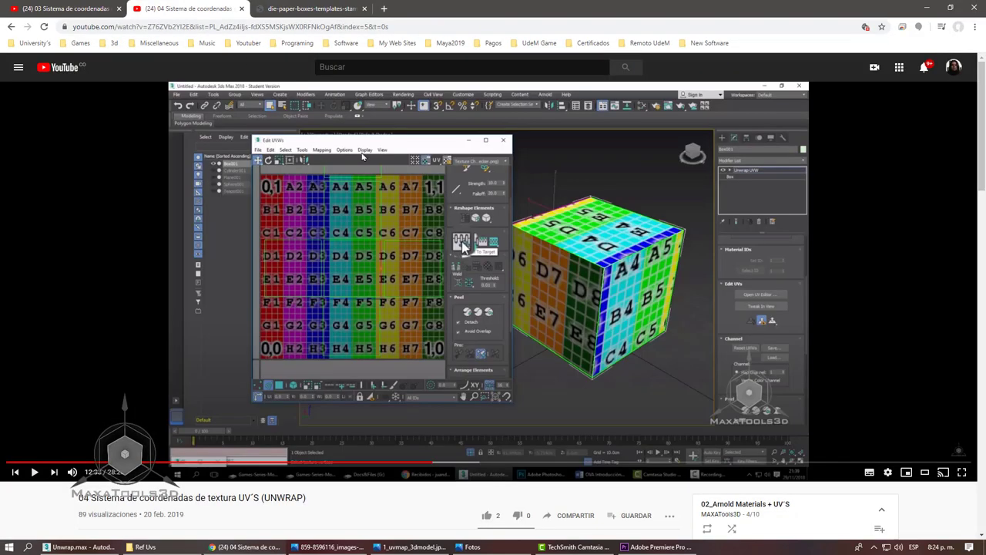
- Open 02_selectfaces.jpg from the Ref Uvs folder in Photos
click(145, 546)
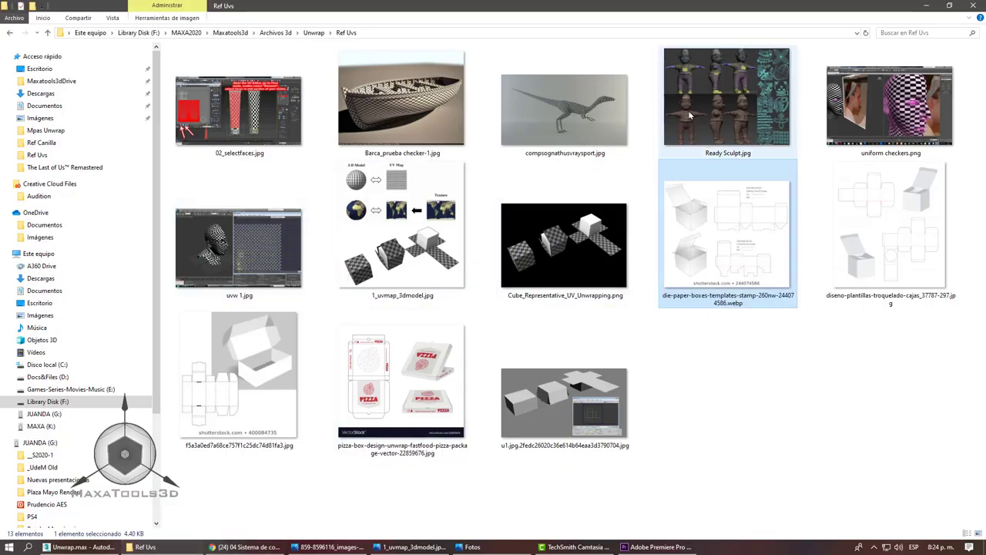
click(239, 111)
double_click(239, 112)
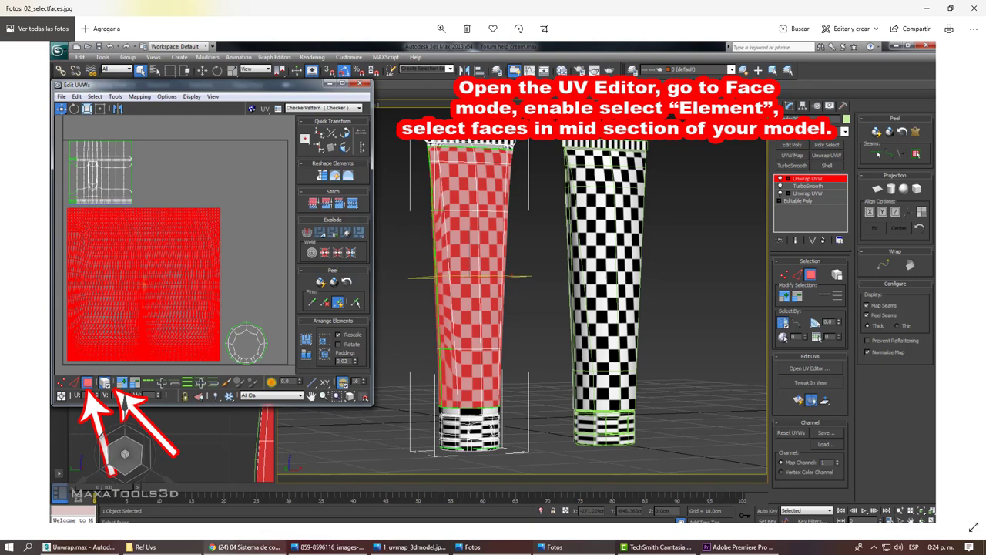
- Bring up the 03 Sistema de coordenadas YouTube lesson and highlight its full title
click(247, 547)
click(89, 14)
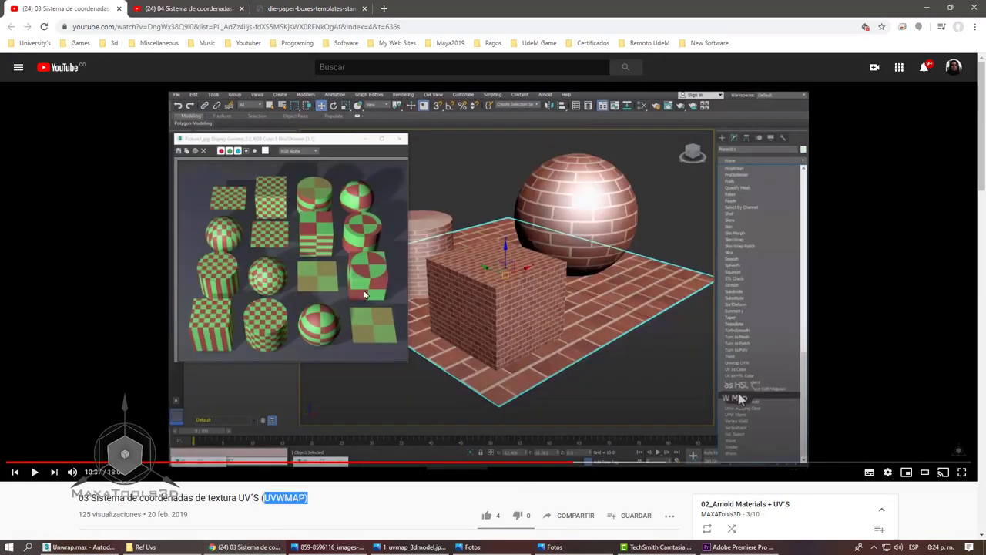
click(99, 499)
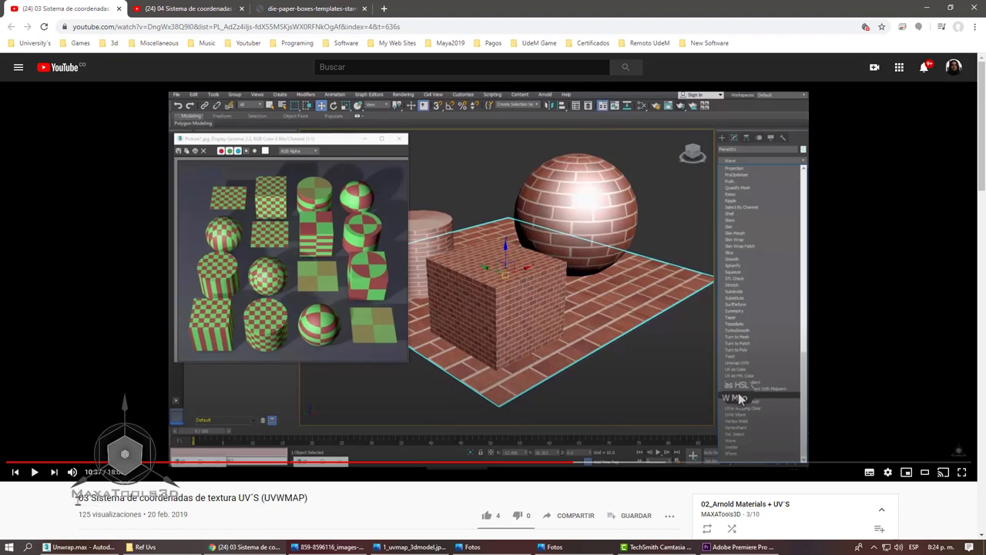
drag(79, 499, 308, 499)
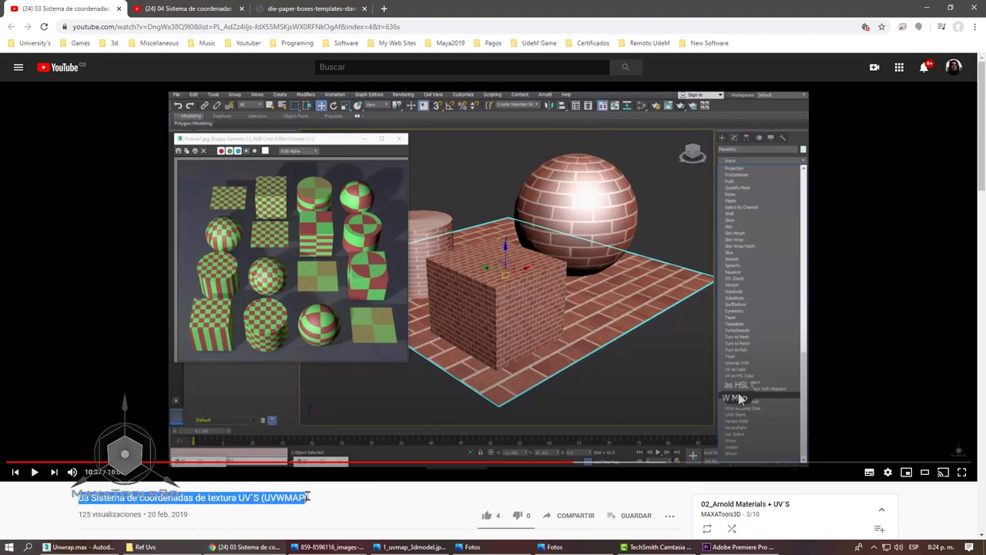
click(105, 499)
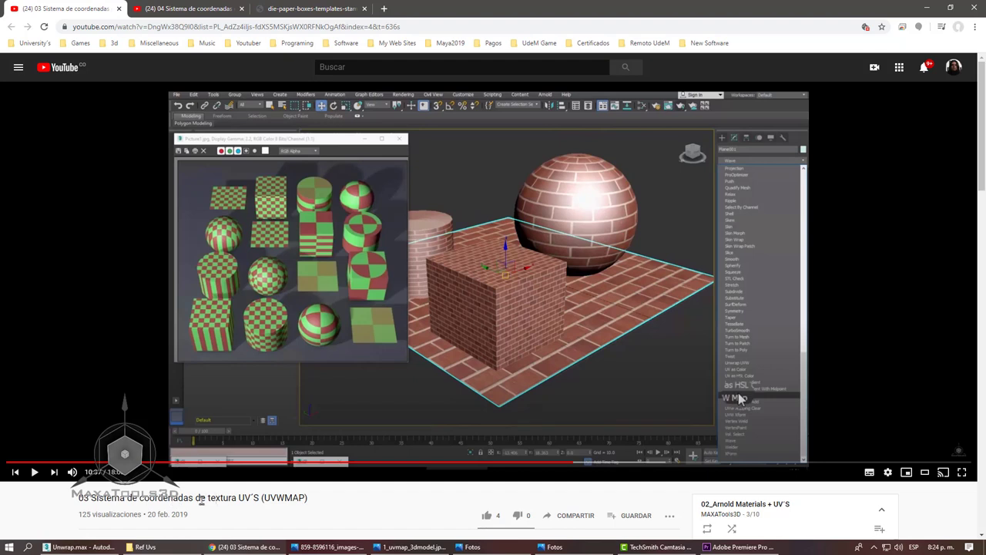
- Highlight 'textura UV´S' and 'UVWMAP' in the 03 title, then 'UNWRAP' in the 04 title
drag(199, 498, 264, 498)
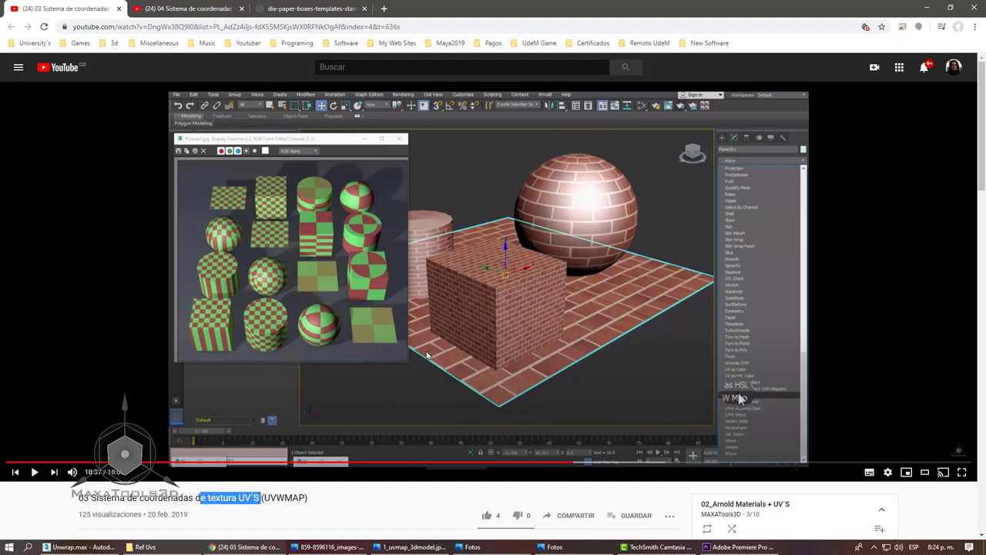
drag(263, 498, 307, 499)
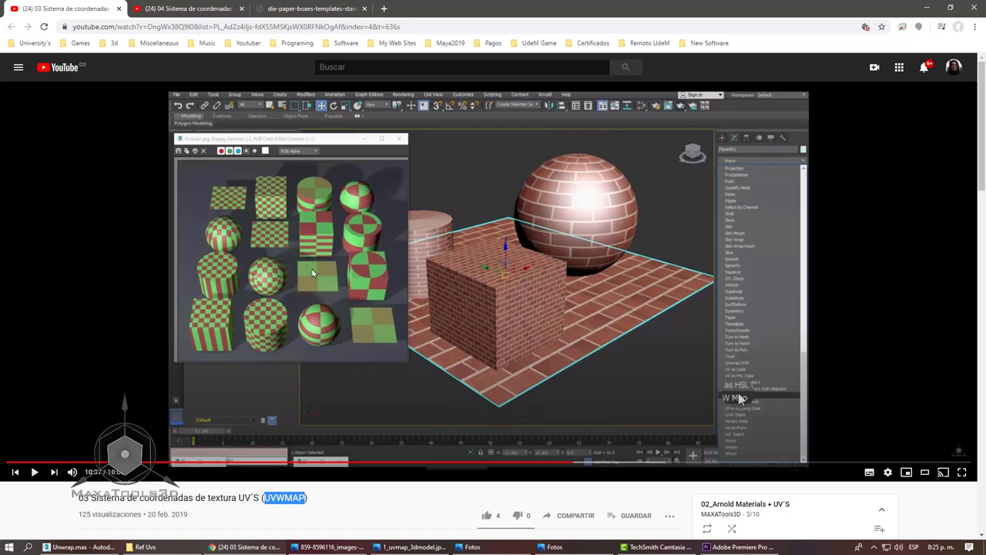
click(144, 7)
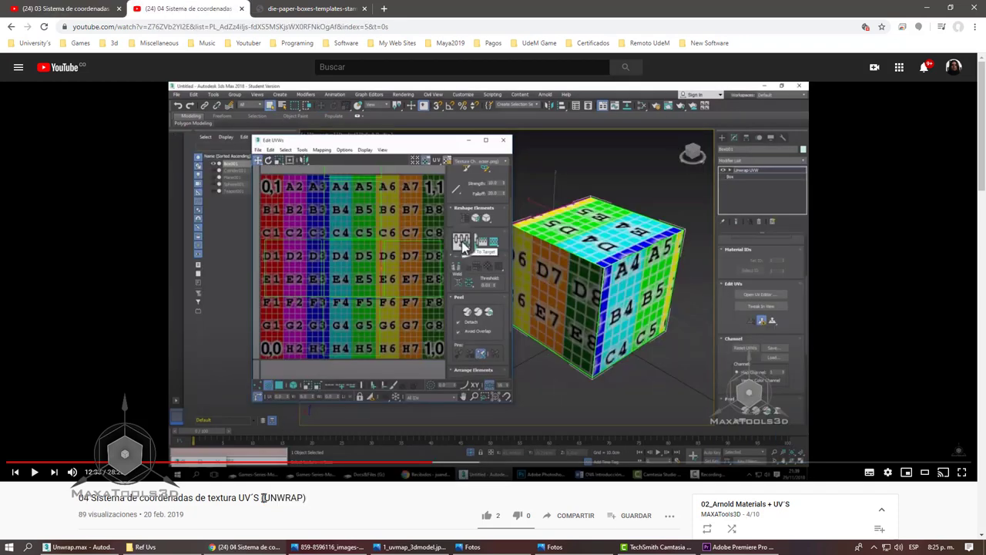
drag(263, 497, 302, 499)
- Review the dice, UV map and pizza box images, then return to the Unwrap.max scene
click(330, 546)
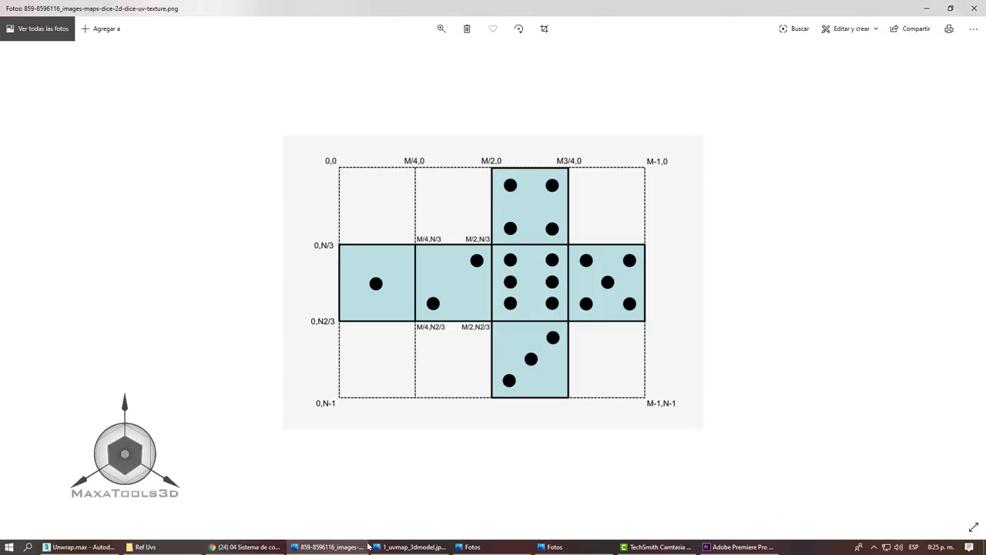
click(412, 546)
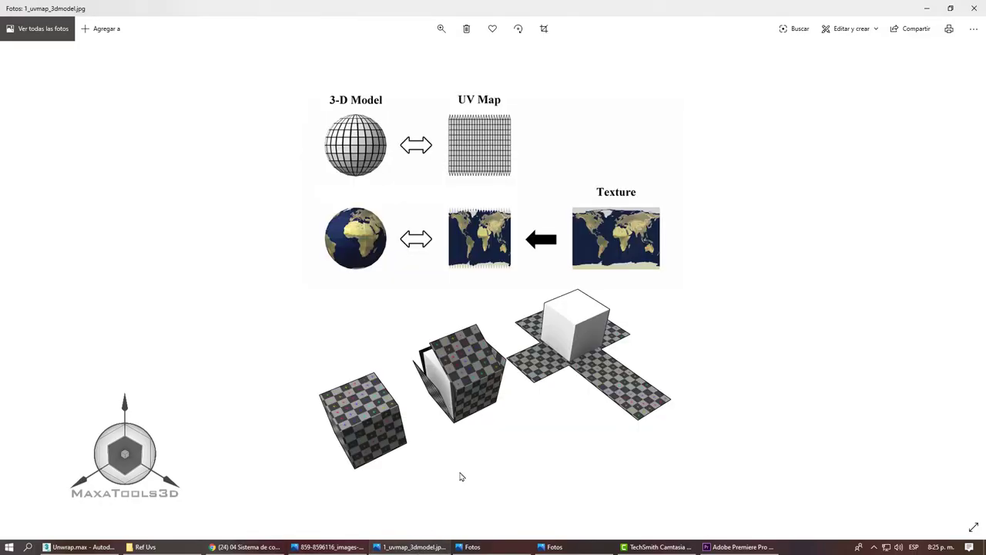
click(493, 546)
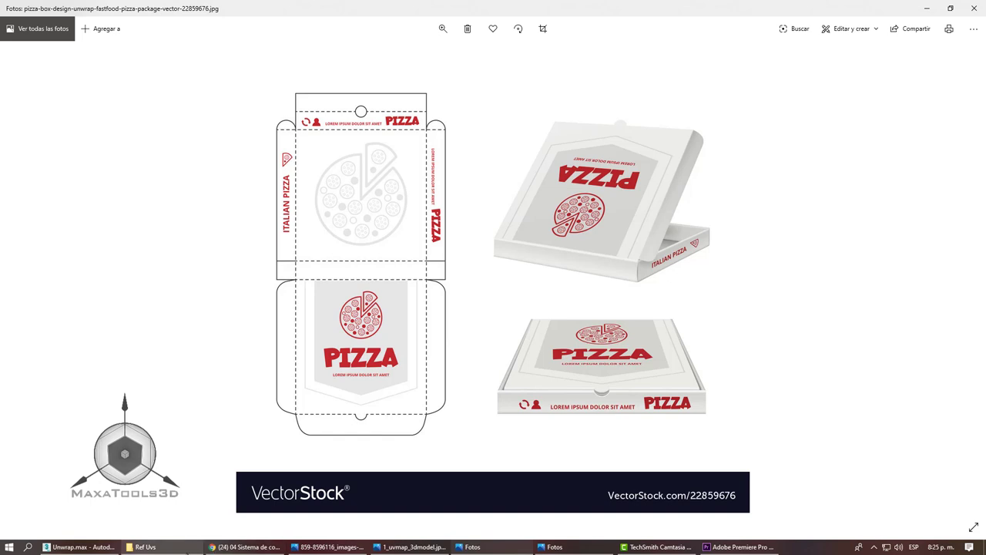
click(266, 549)
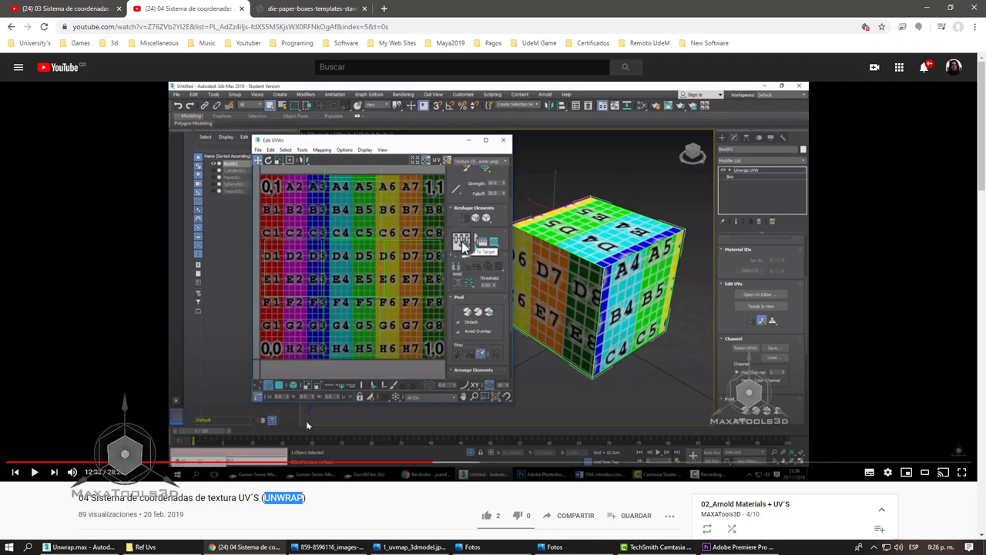
click(85, 546)
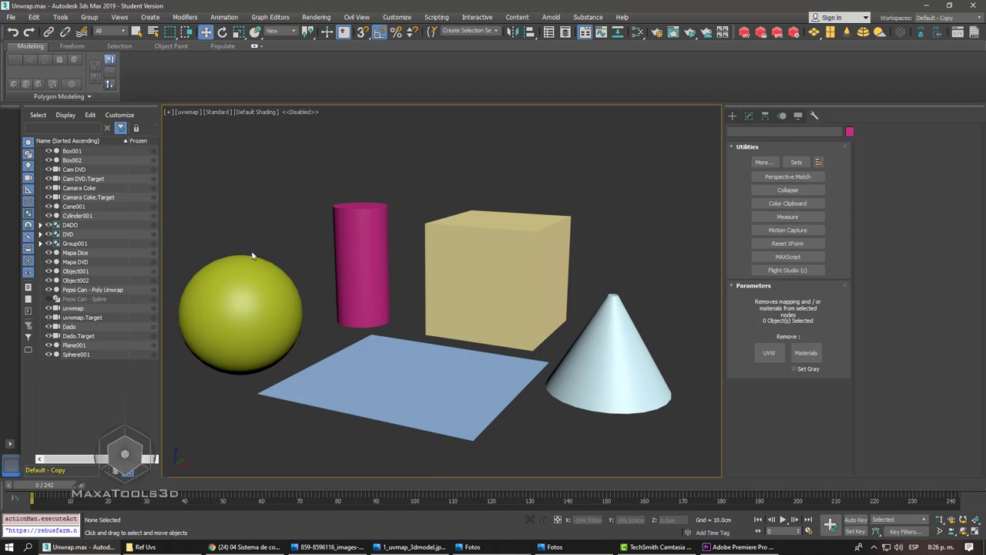
- Open the Slate Material Editor and move it aside to uncover the scene
click(491, 257)
click(637, 31)
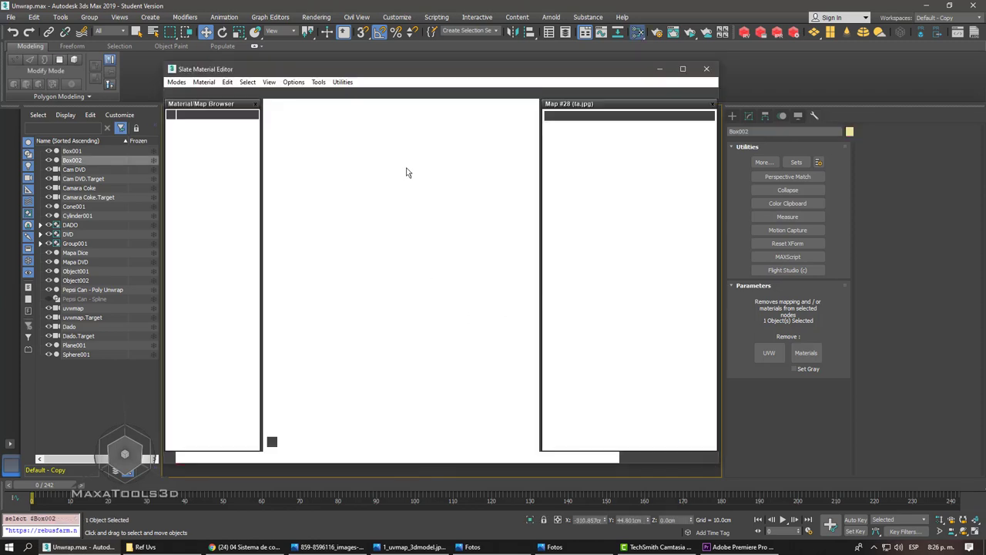
drag(428, 73, 66, 36)
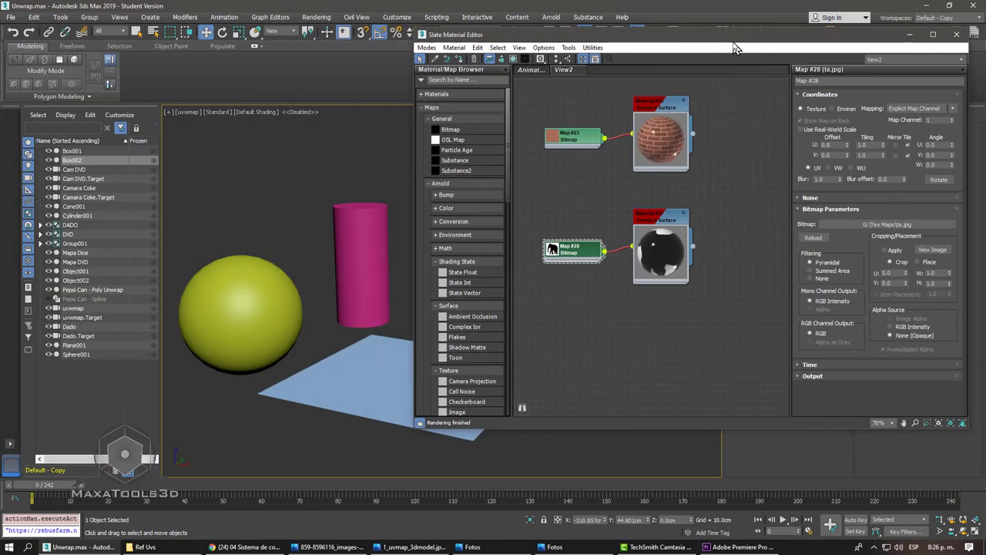
- Tilt the magenta cylinder sideways with Rotate, then switch back to Move
click(354, 235)
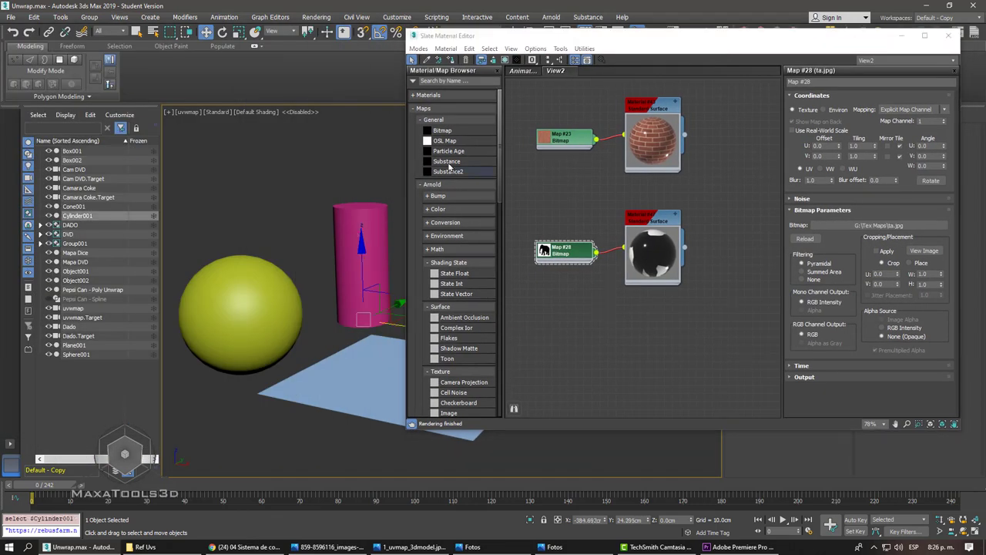
right_click(375, 243)
click(391, 257)
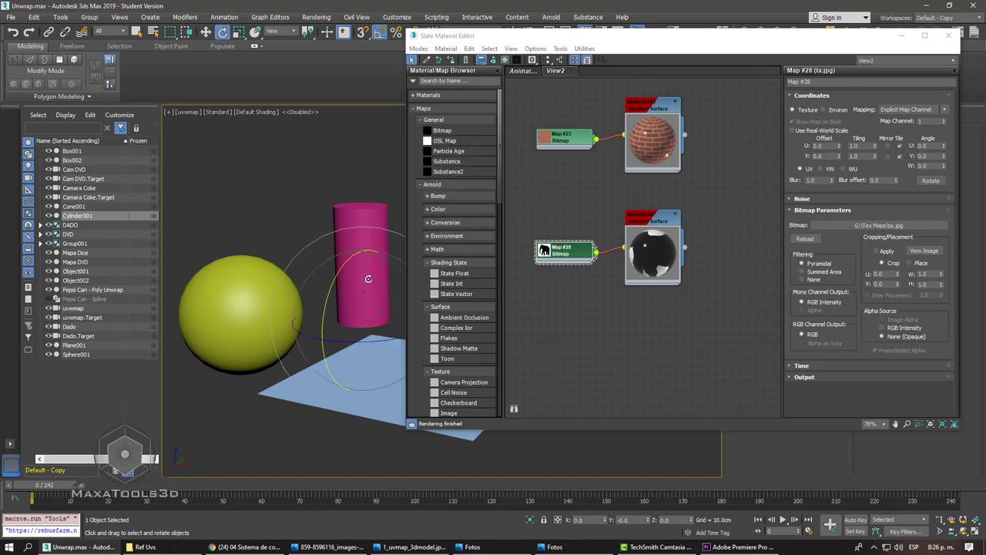
mouse_move(368, 279)
mouse_down()
mouse_move(396, 310)
mouse_move(379, 288)
mouse_move(377, 299)
mouse_up()
right_click(379, 288)
click(392, 292)
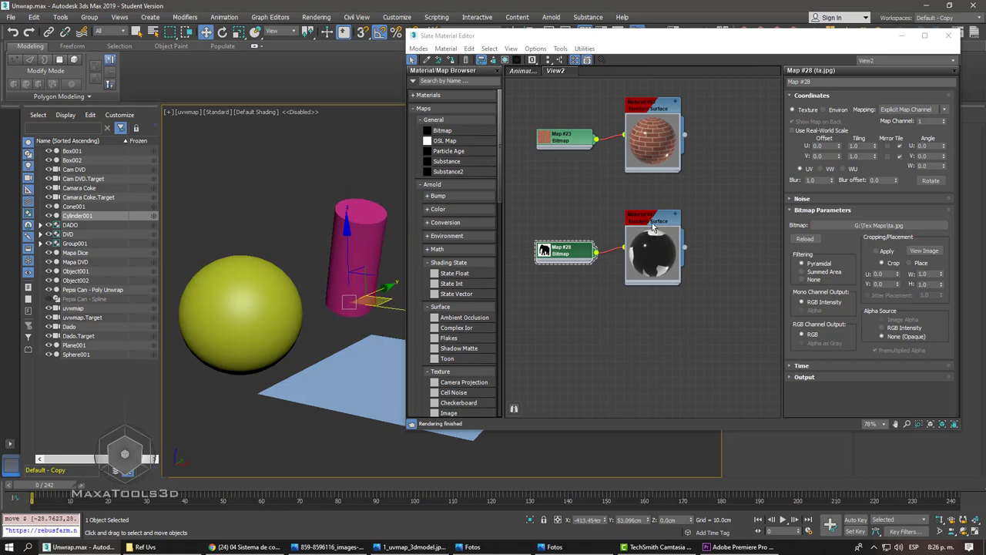
- Preview the elephant Map #28 and brick Map #23, then assign the elephant material to the cylinder
drag(655, 232, 663, 223)
drag(569, 249, 571, 229)
double_click(547, 230)
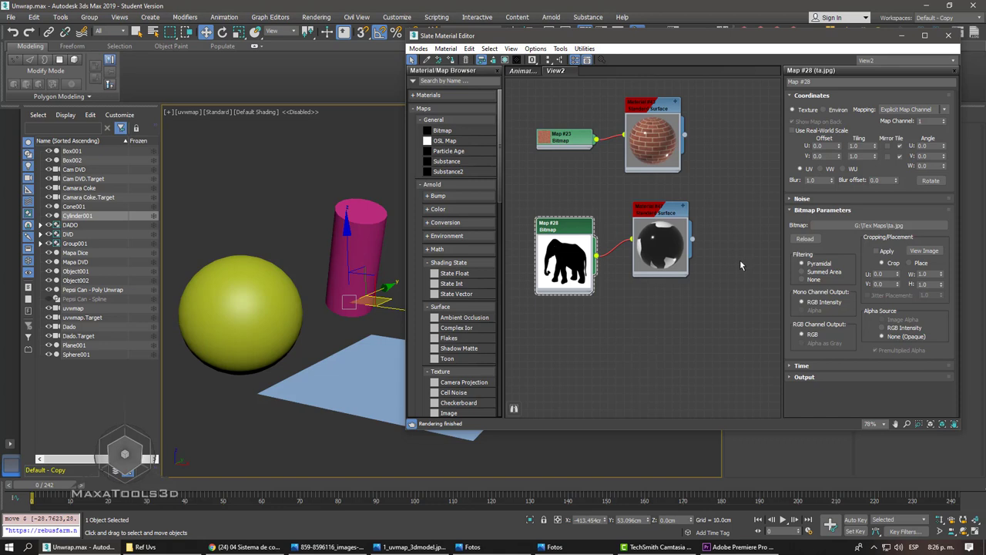
click(924, 252)
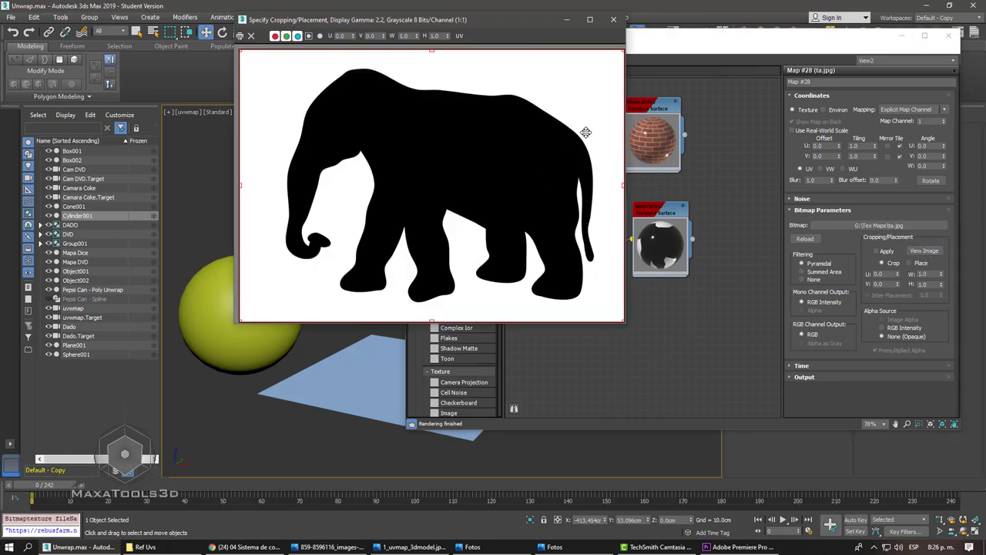
click(613, 19)
double_click(541, 141)
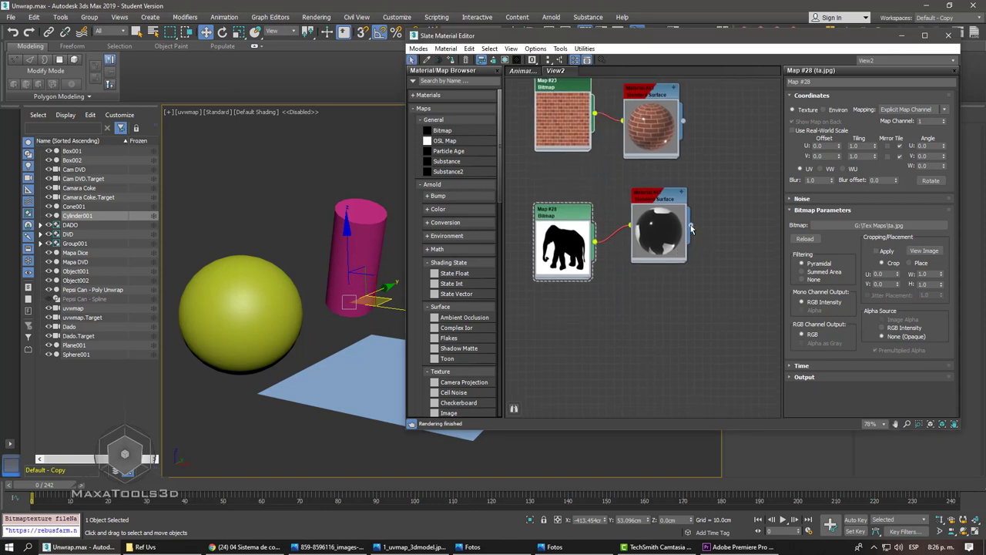
drag(691, 228, 371, 231)
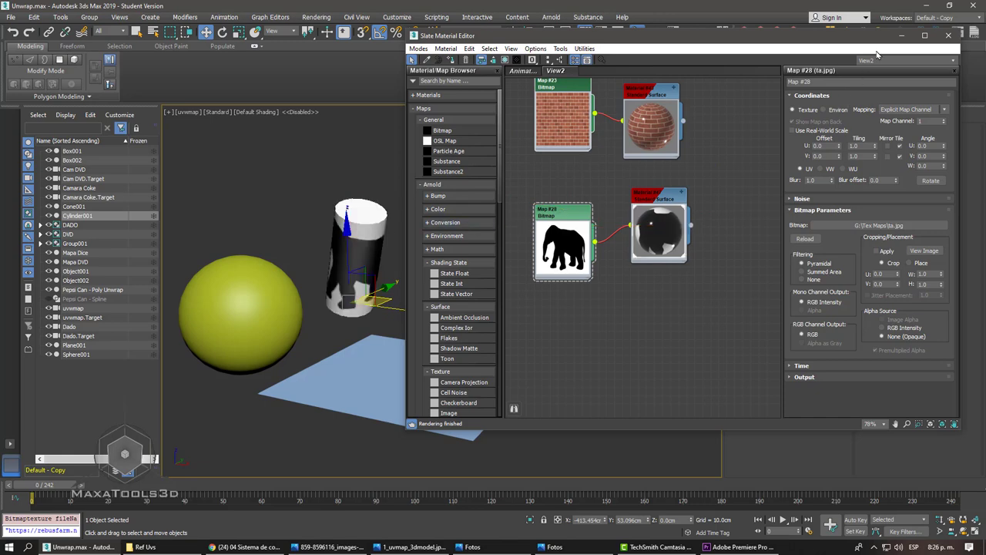
click(901, 36)
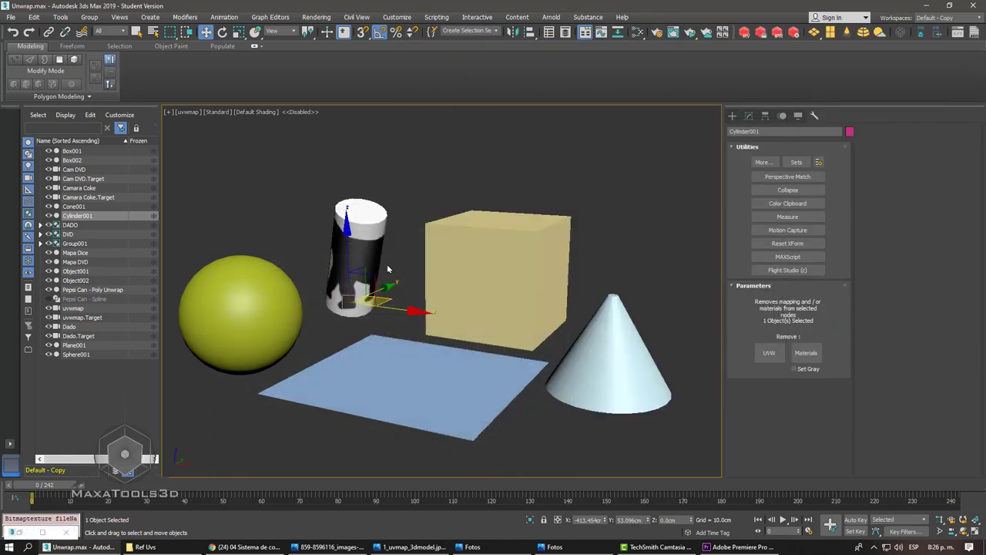
- Isolate the cylinder in a perspective view and show its parameters in the Modify panel
key(p)
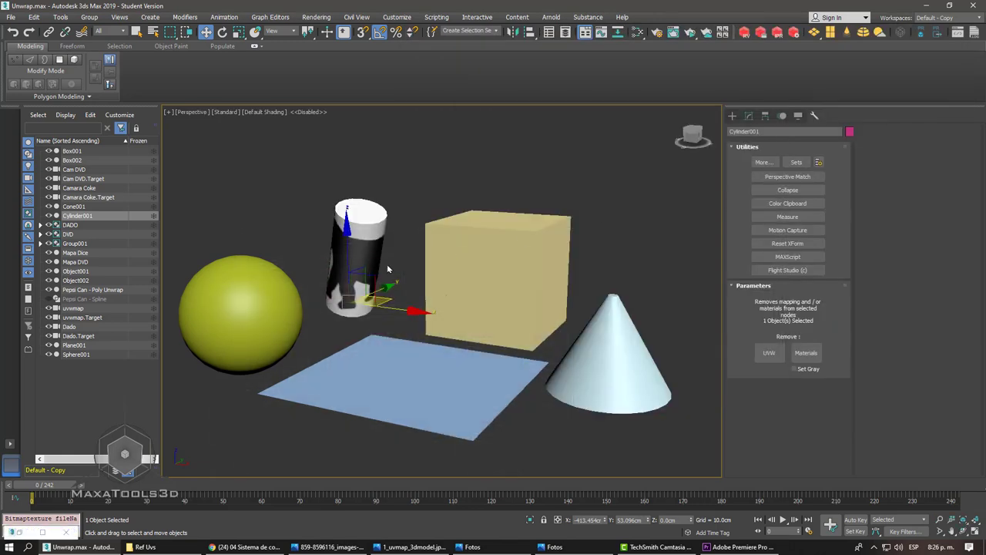
key(alt+q)
mouse_move(372, 275)
alt+middle_down()
mouse_move(466, 257)
mouse_move(306, 262)
mouse_move(401, 287)
mouse_move(450, 214)
mouse_move(447, 169)
mouse_move(450, 398)
mouse_move(447, 351)
mouse_move(462, 433)
mouse_move(455, 423)
alt+middle_up()
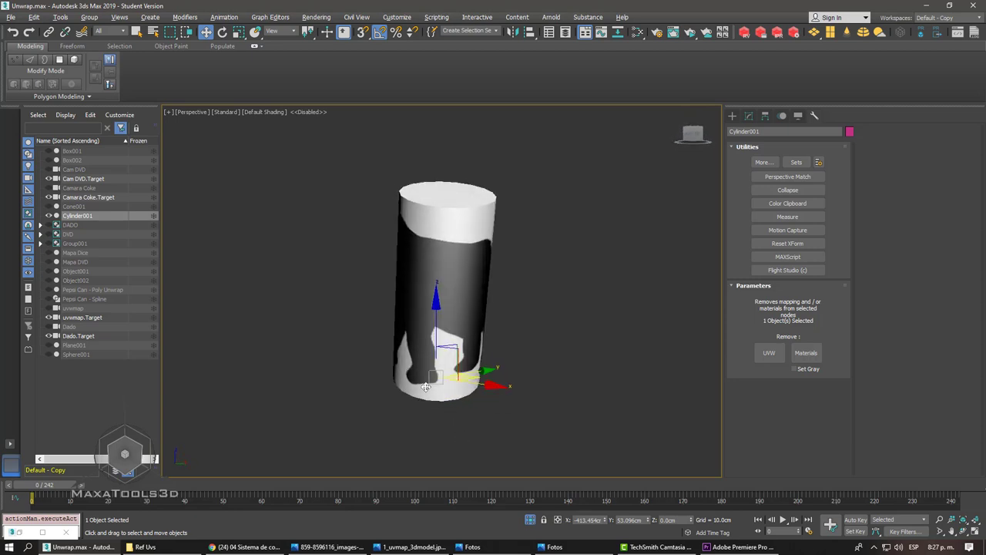
mouse_move(426, 388)
alt+middle_down()
mouse_move(513, 396)
mouse_move(549, 387)
mouse_move(431, 376)
mouse_move(381, 359)
mouse_move(332, 372)
mouse_move(478, 369)
alt+middle_up()
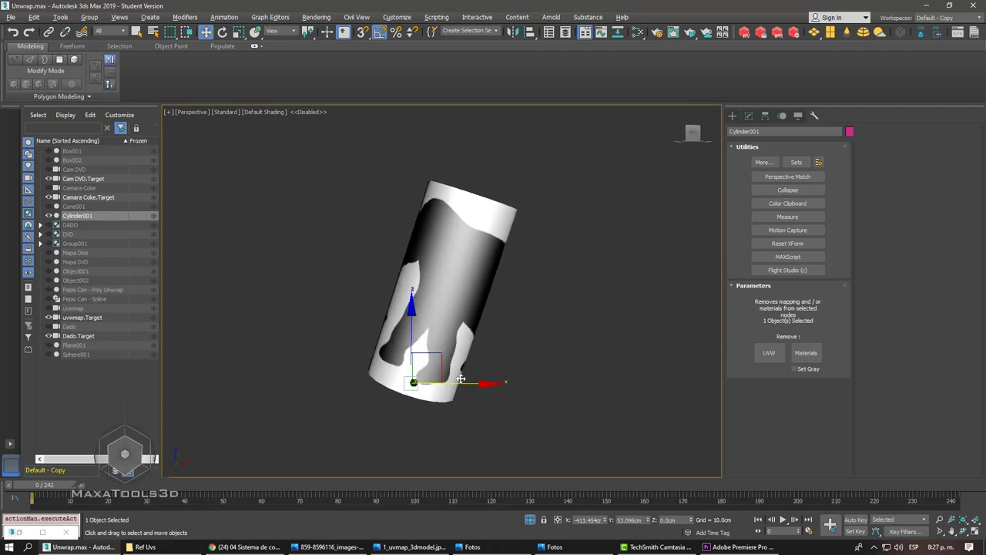
click(748, 116)
alt+middle_drag(469, 257, 564, 273)
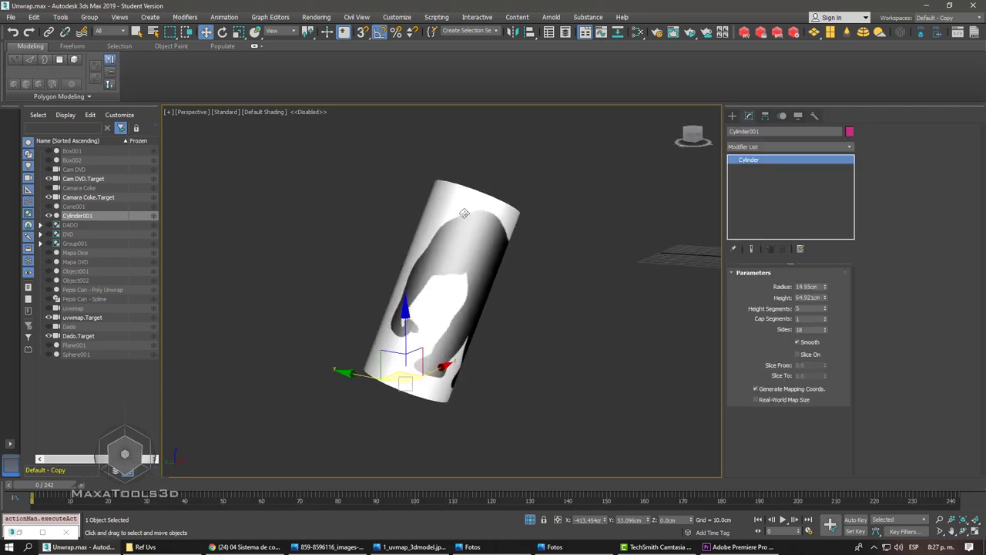
alt+middle_drag(505, 245, 422, 224)
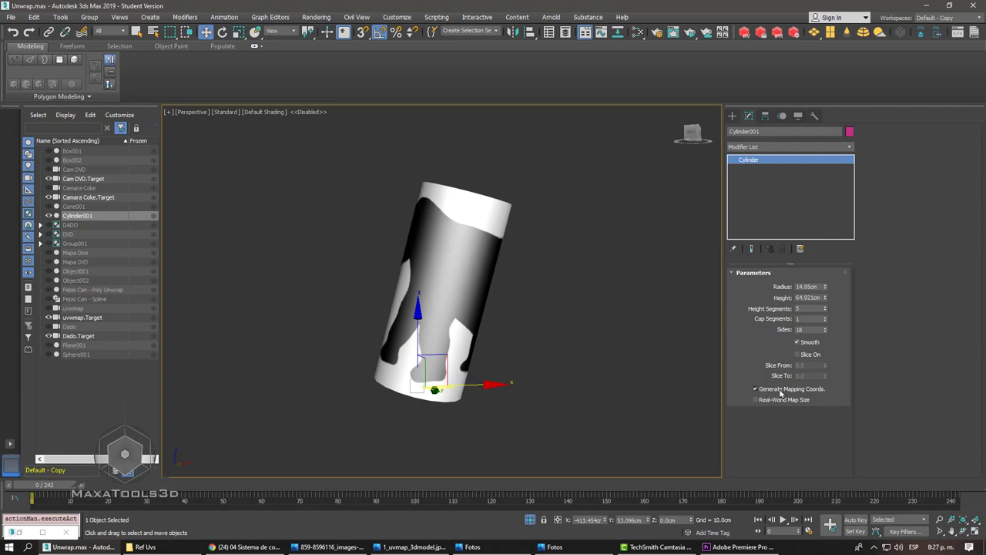
- Turn Generate Mapping Coords. off to see the texture vanish, then leave it enabled
click(805, 392)
mouse_move(447, 293)
alt+middle_down()
mouse_move(603, 330)
mouse_move(564, 327)
alt+middle_up()
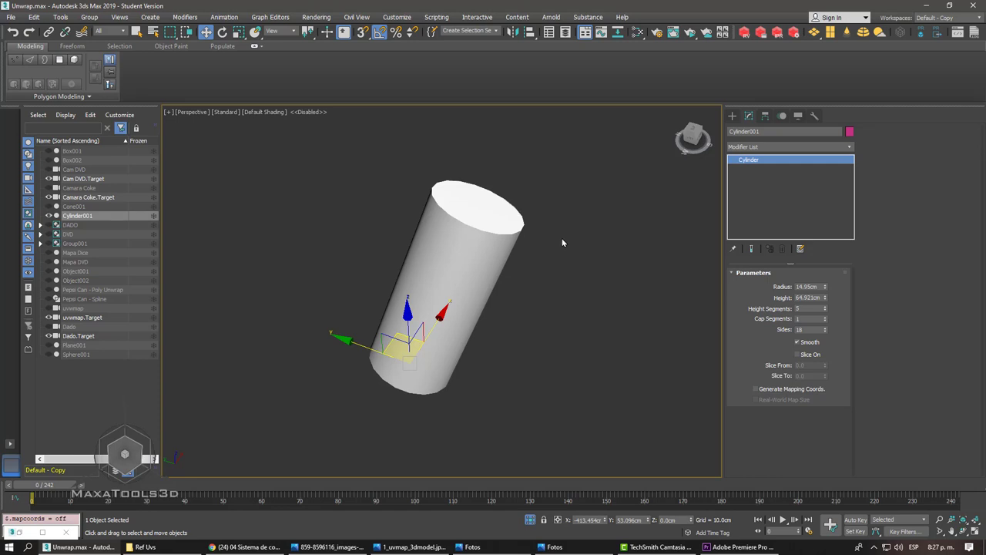
alt+middle_drag(570, 250, 501, 120)
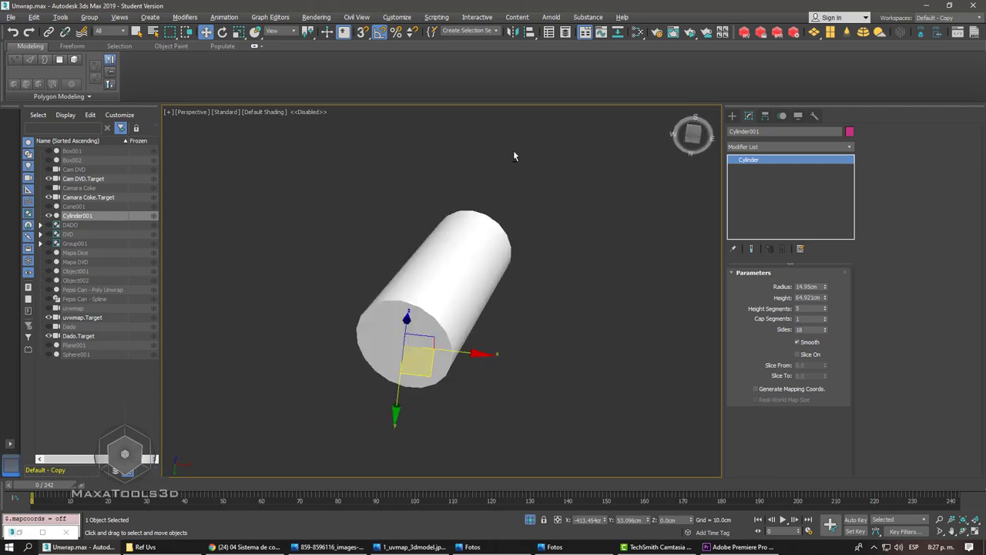
alt+middle_drag(514, 157, 788, 422)
click(771, 391)
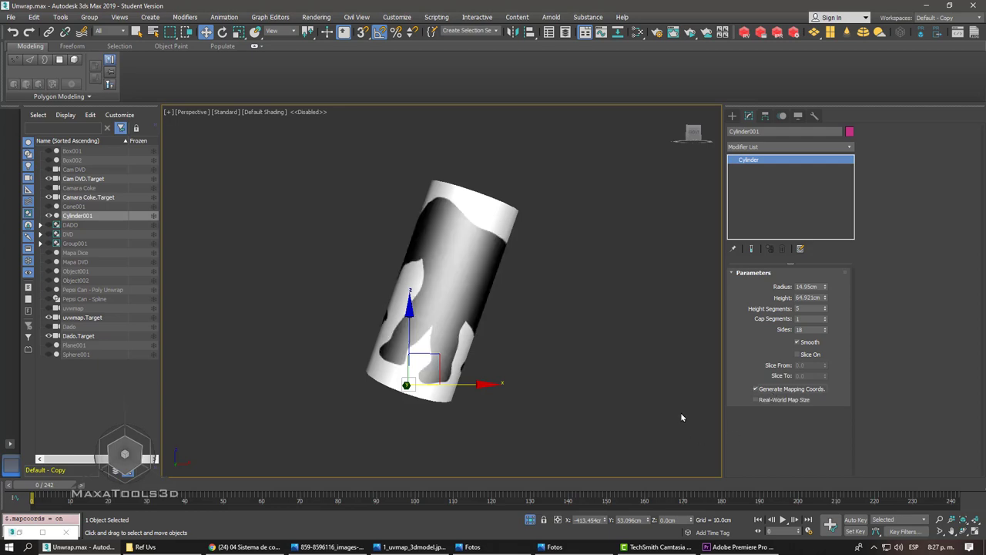
click(756, 390)
click(759, 392)
alt+middle_drag(691, 246, 647, 266)
- Add a UVW Map modifier to Cylinder001 and select its Gizmo sub-object
click(747, 151)
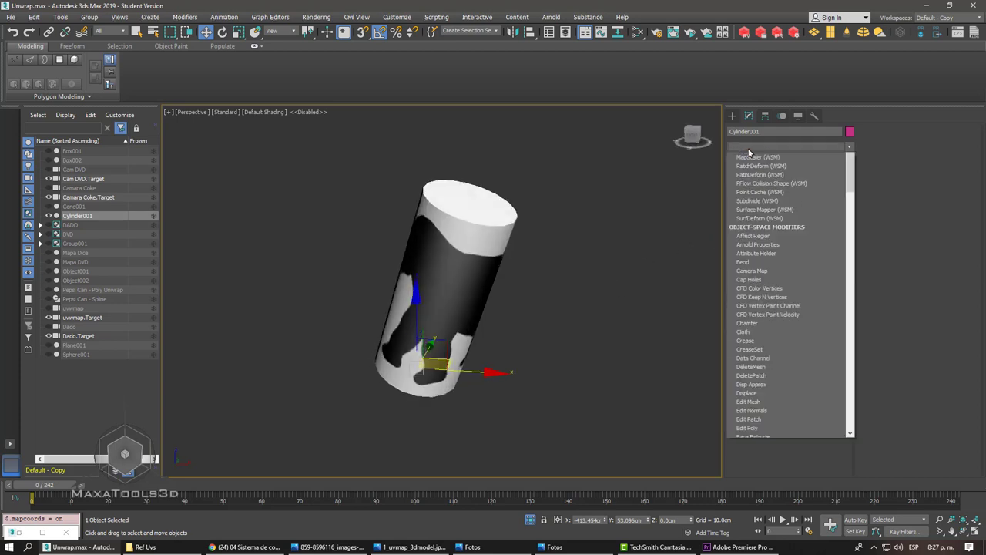
scroll(772, 347, down, 5)
scroll(772, 385, down, 5)
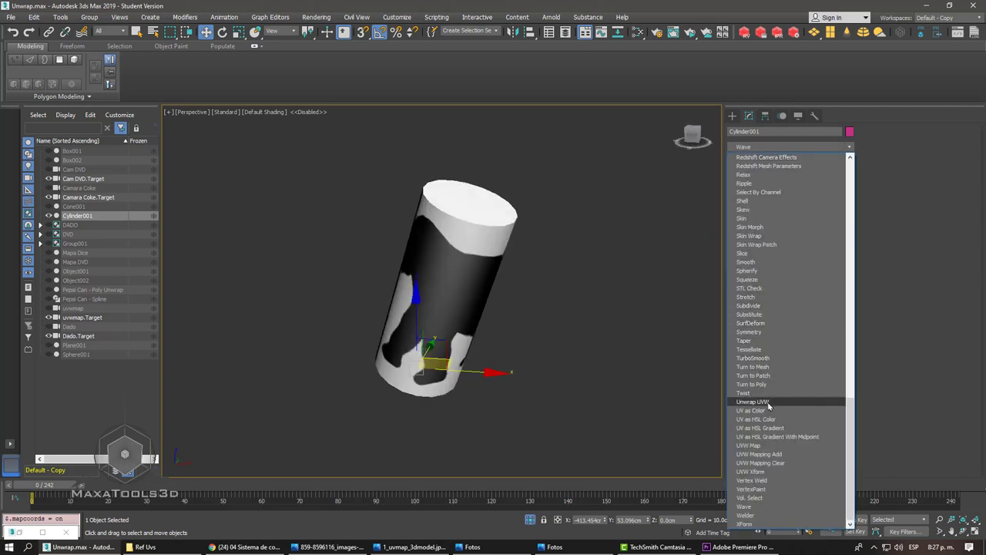
click(762, 445)
alt+middle_drag(495, 236, 523, 272)
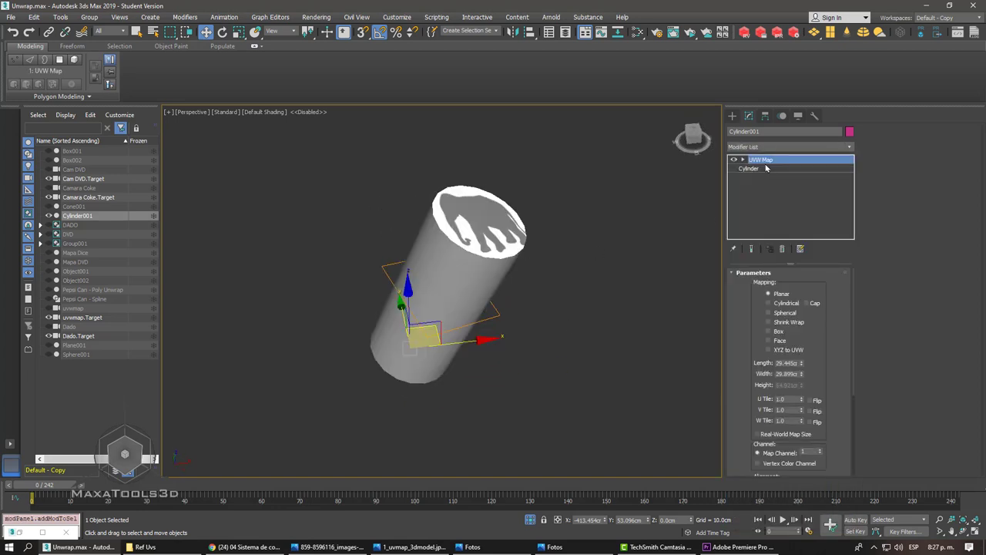
alt+middle_drag(491, 223, 476, 246)
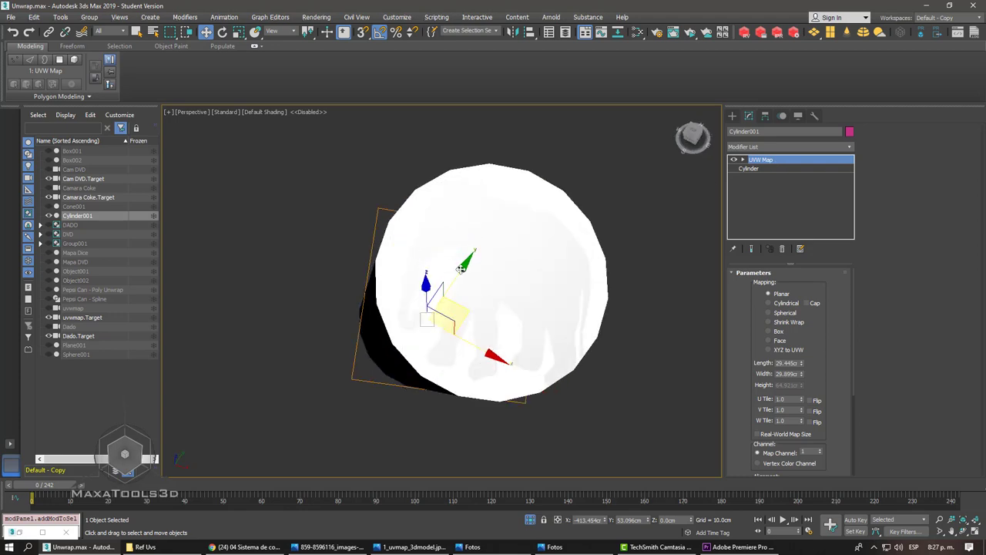
scroll(556, 266, down, 5)
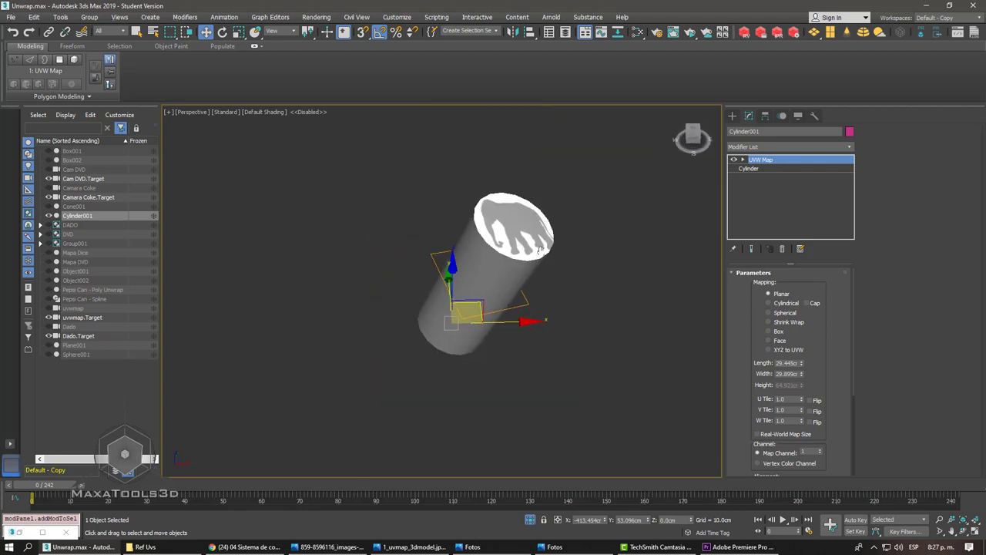
click(744, 161)
click(763, 168)
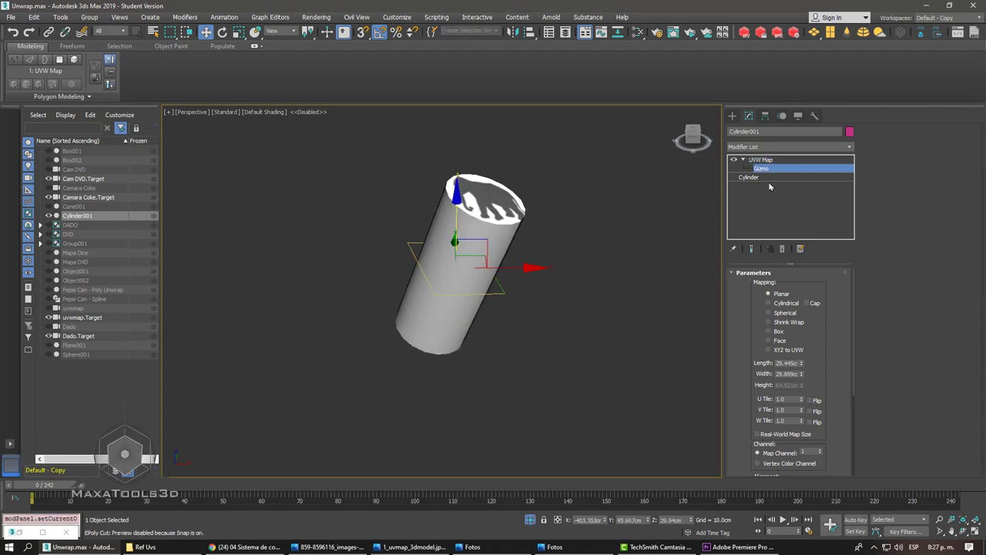
- Move and rotate the UVW Map gizmo to see how the elephant projection shifts
drag(478, 253, 475, 274)
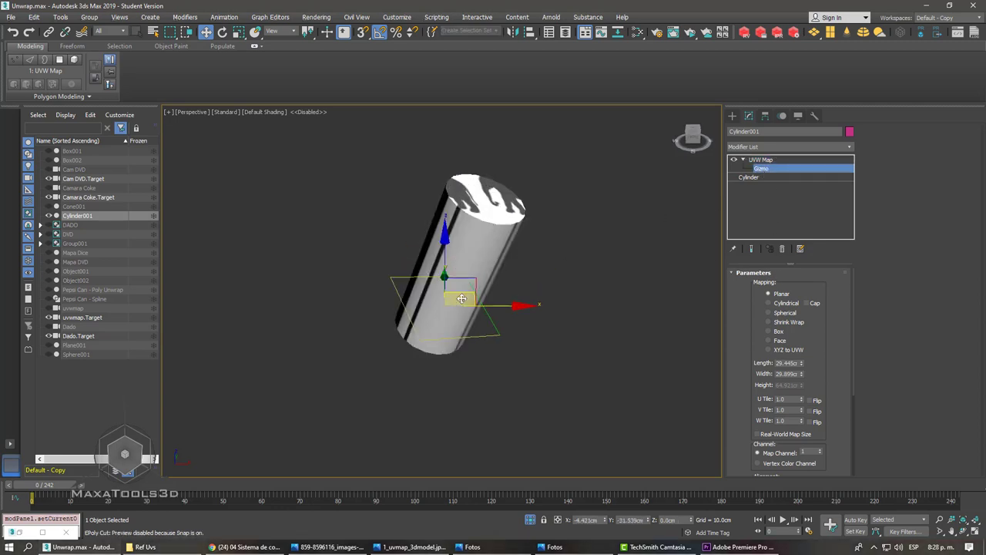
right_click(470, 247)
click(481, 258)
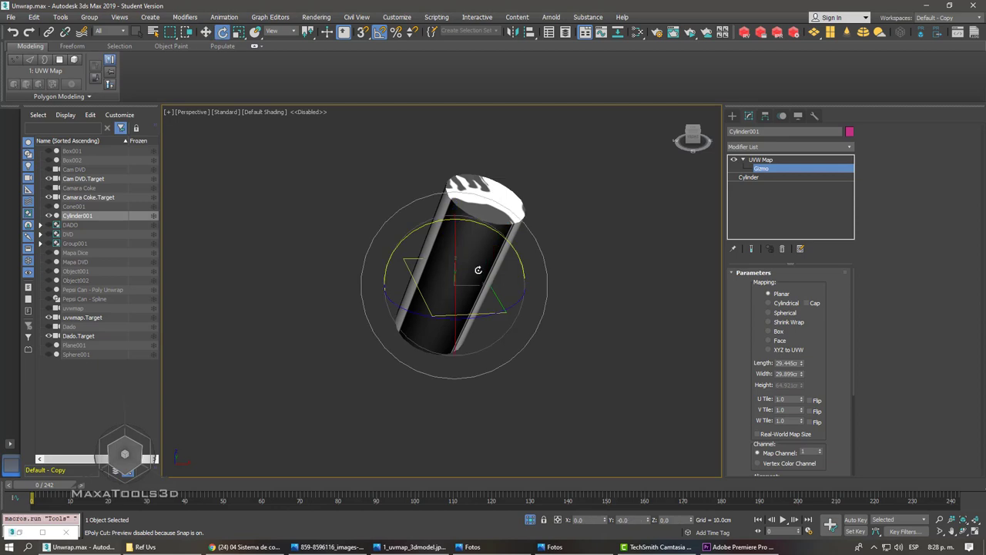
mouse_move(476, 271)
mouse_down()
mouse_move(471, 296)
mouse_move(498, 295)
mouse_move(473, 262)
mouse_up()
right_click(473, 262)
click(501, 265)
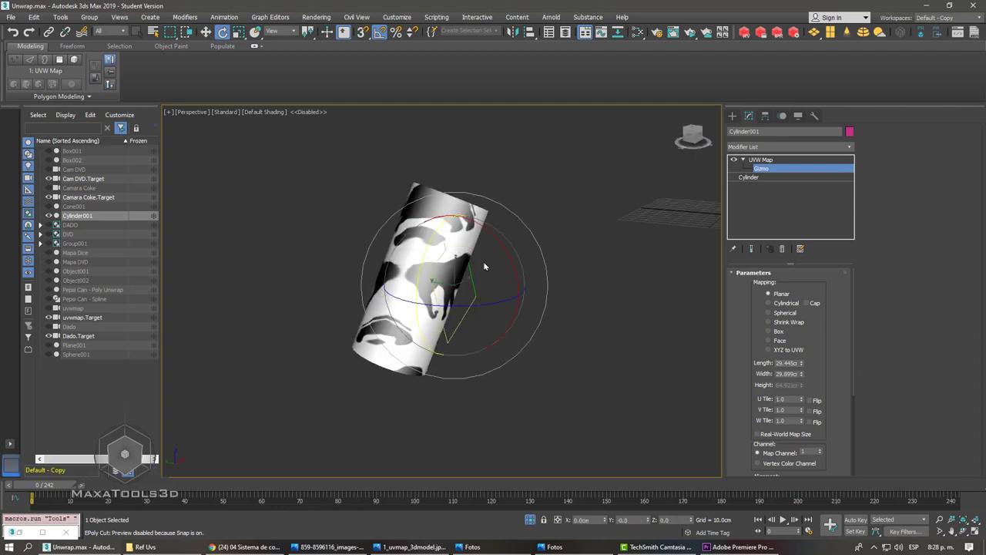
drag(419, 282, 497, 275)
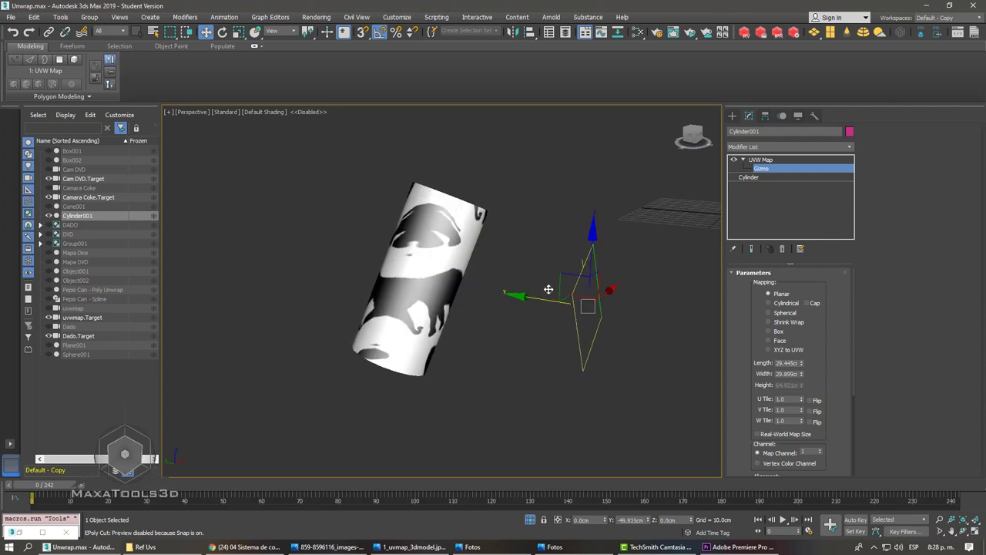
alt+middle_drag(545, 285, 565, 299)
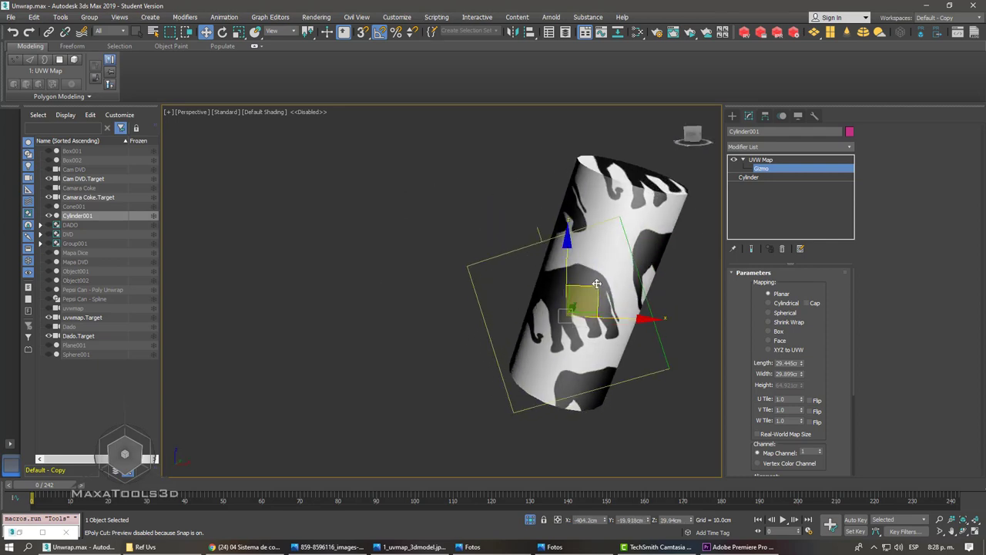
mouse_move(597, 283)
mouse_down()
mouse_move(614, 203)
mouse_move(577, 251)
mouse_up()
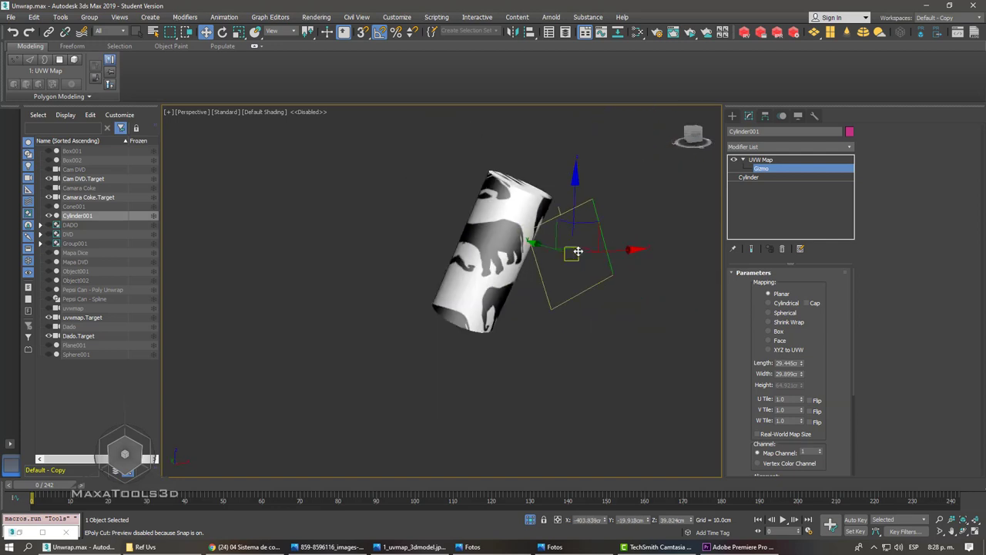
- Undo the gizmo moves, compare the upright and tilted views, and nudge the gizmo slightly
key(ctrl+z)
key(shift+z)
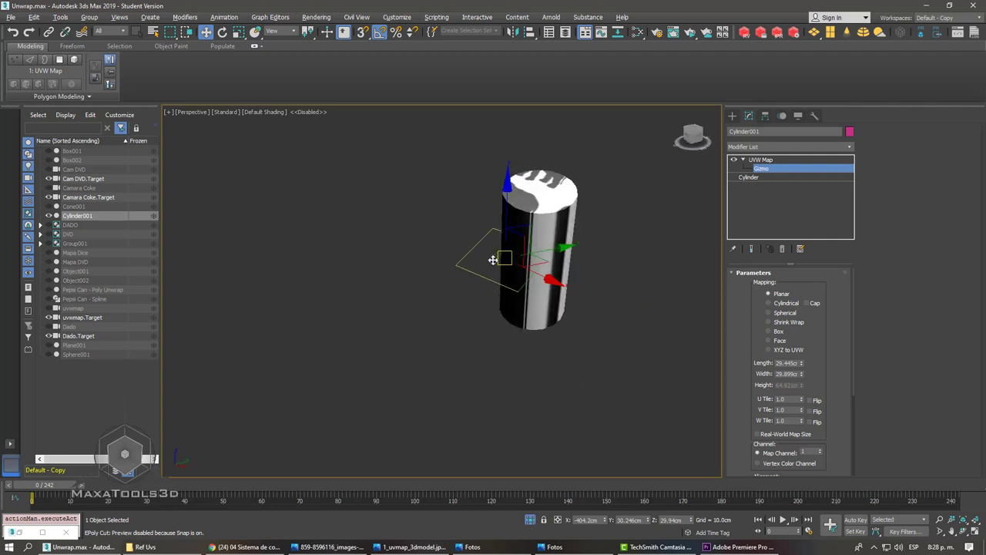
key(shift+z)
key(shift+y)
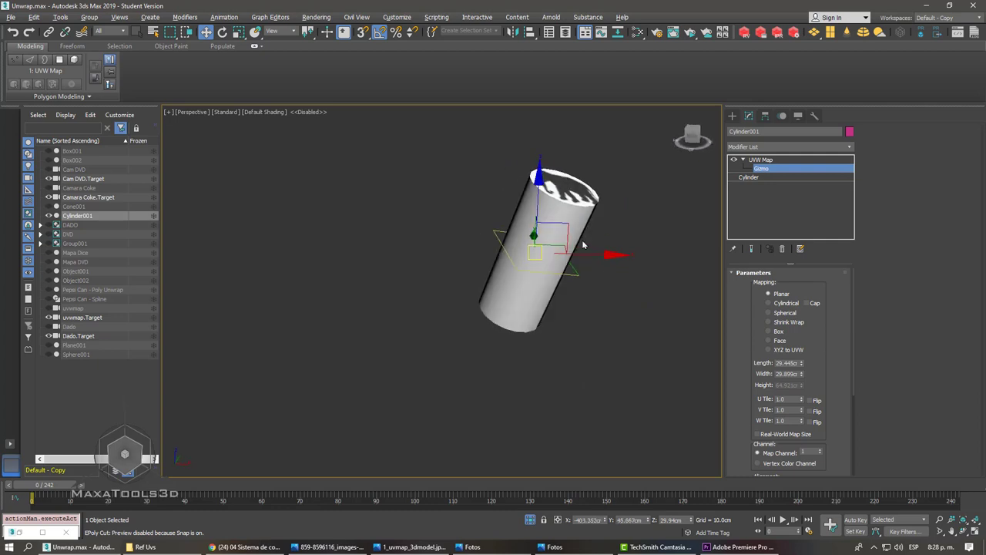
key(shift+y)
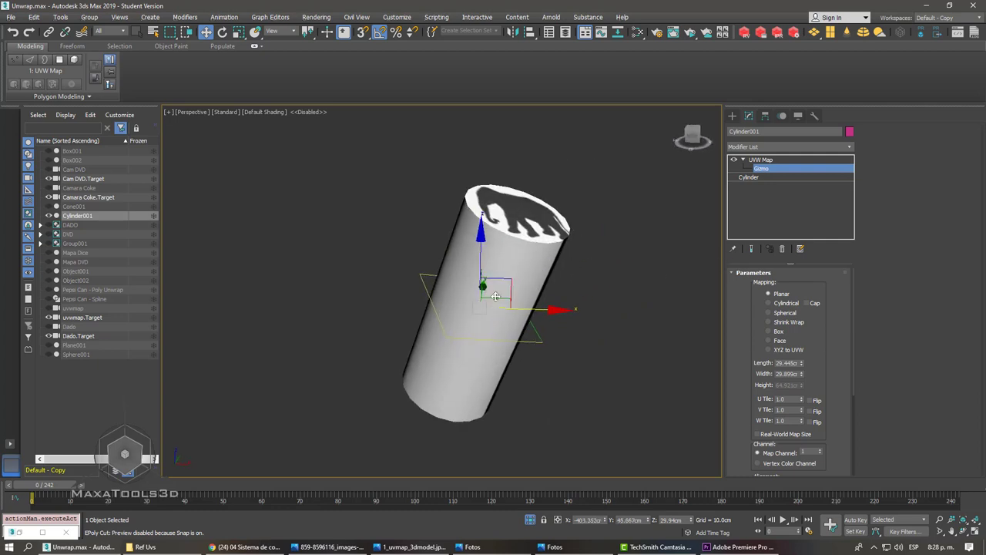
key(shift+z)
key(shift+y)
key(shift+z)
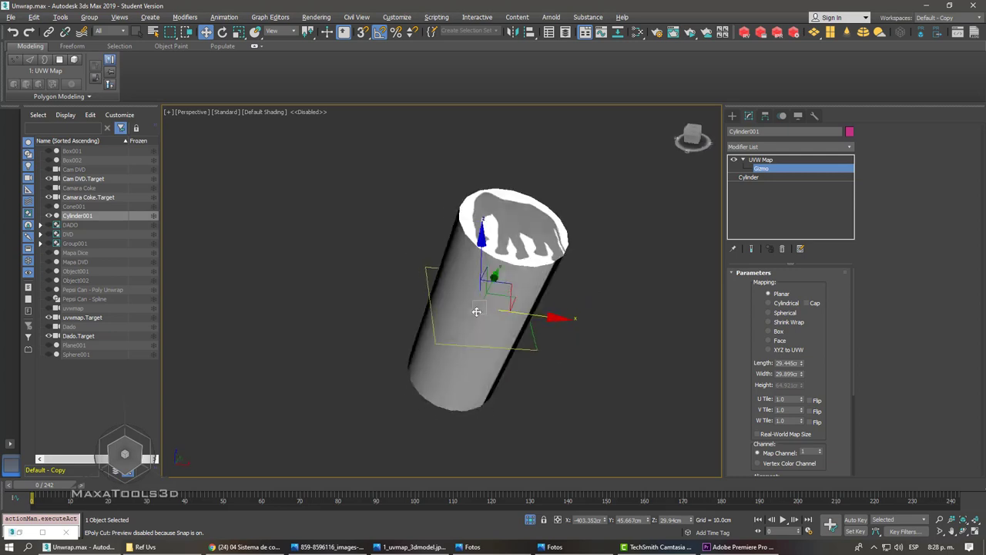
mouse_move(524, 308)
mouse_down()
mouse_move(514, 278)
mouse_move(525, 315)
mouse_up()
- Switch the UVW Map to Cylindrical and reset the gizmo's Y and Z rotation to 0
click(779, 303)
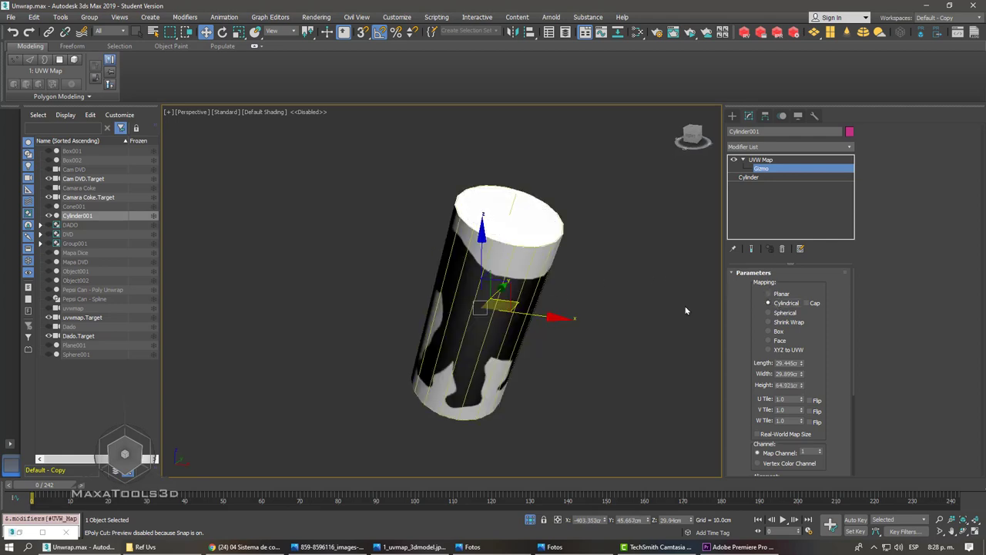
mouse_move(624, 306)
alt+middle_down()
mouse_move(722, 272)
mouse_move(349, 74)
alt+middle_up()
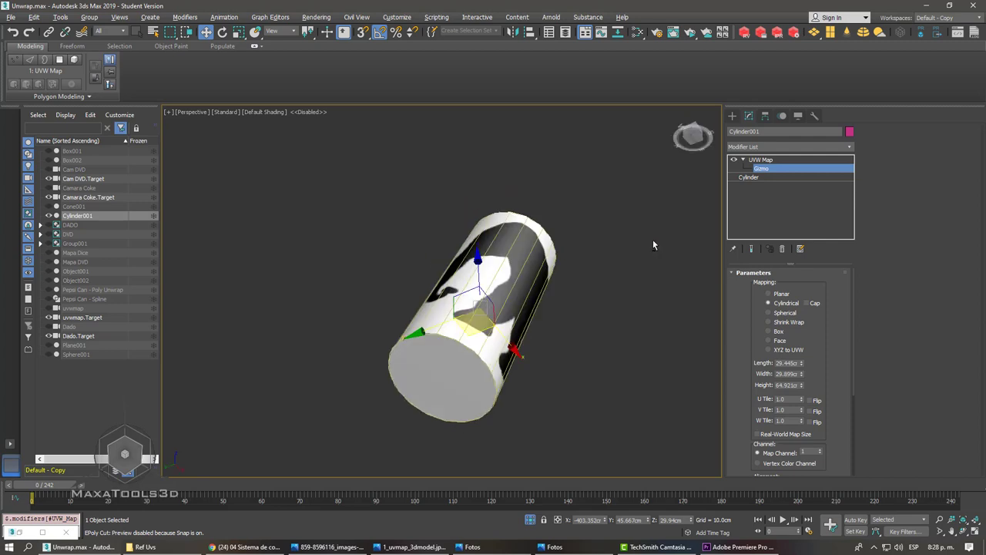
click(221, 32)
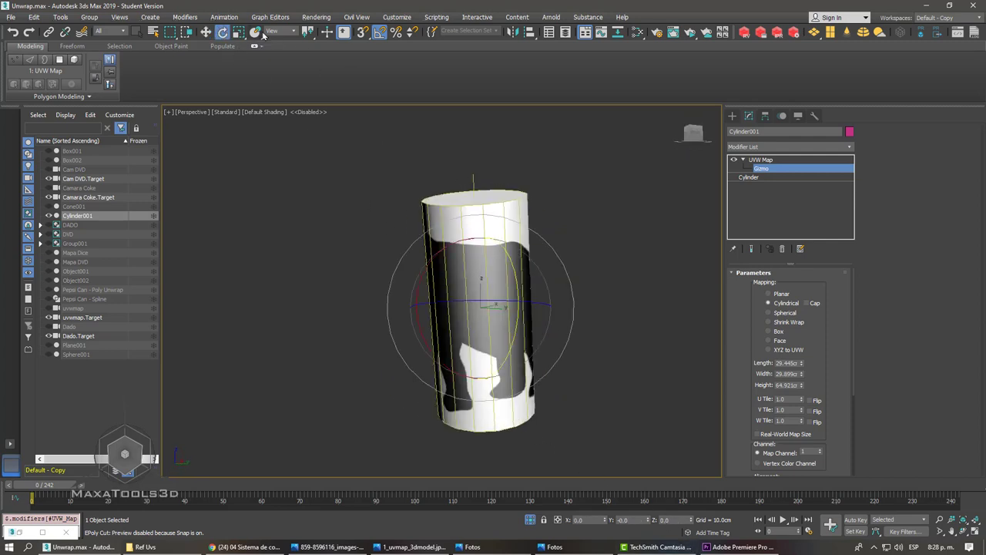
right_click(426, 248)
middle_drag(577, 396, 563, 365)
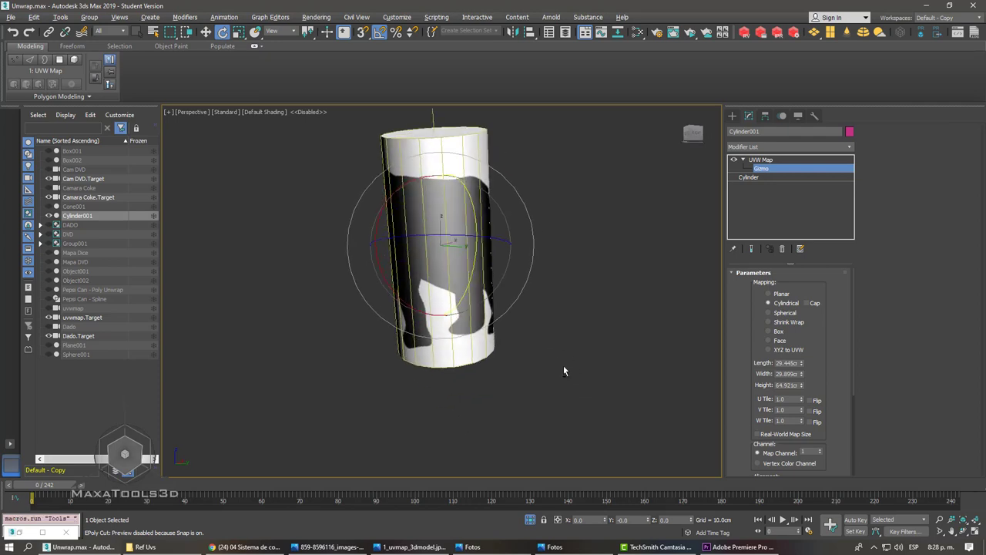
click(768, 160)
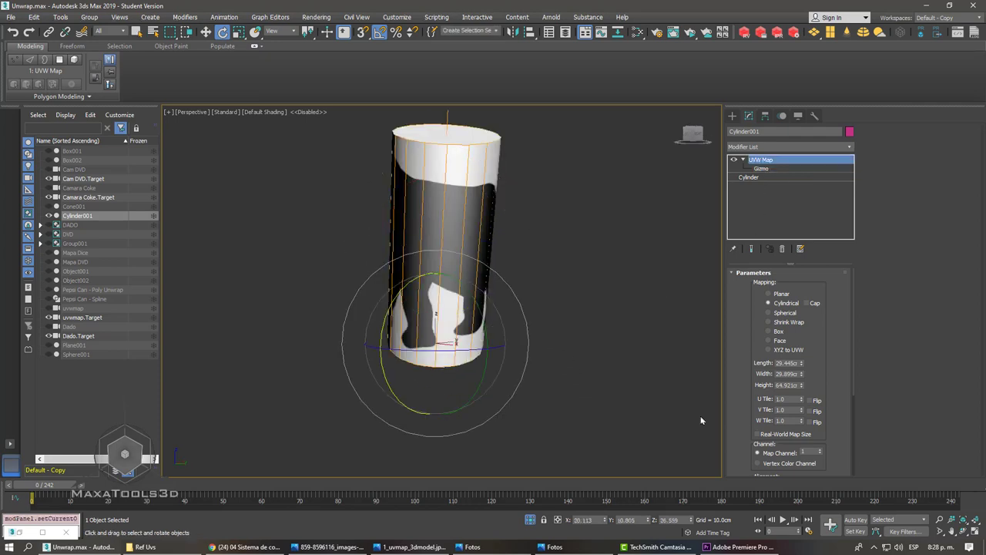
right_click(649, 521)
right_click(692, 522)
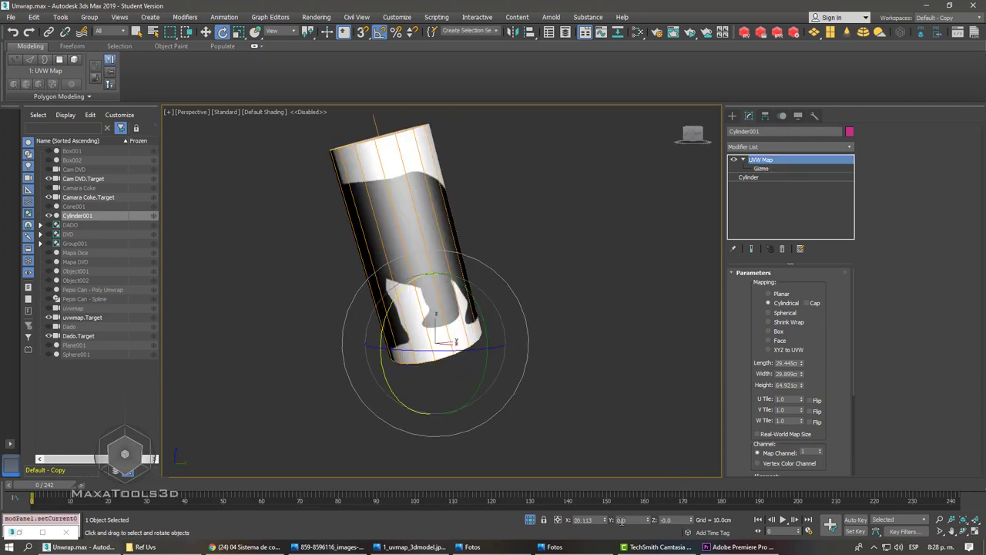
mouse_move(511, 274)
alt+middle_down()
mouse_move(341, 272)
mouse_move(530, 310)
alt+middle_up()
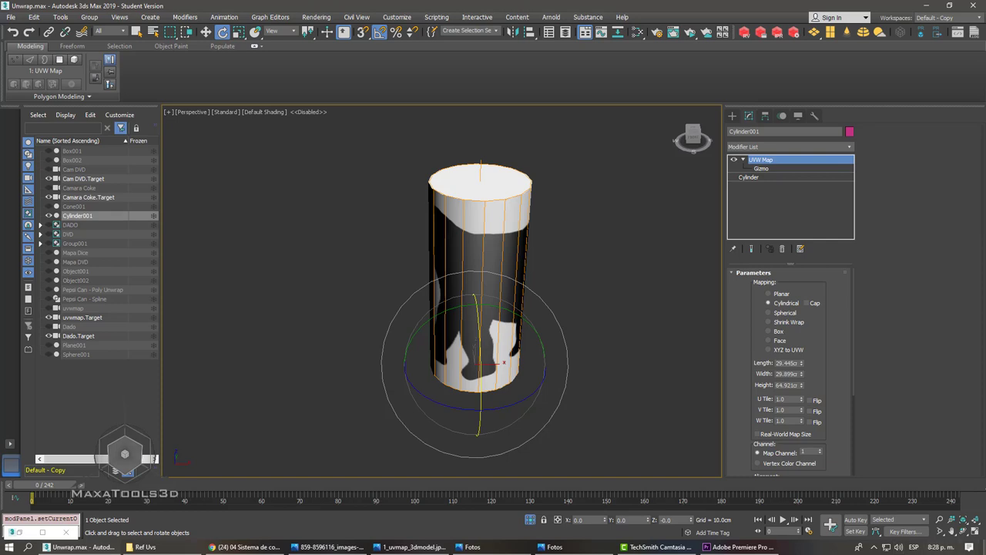
drag(522, 329, 549, 331)
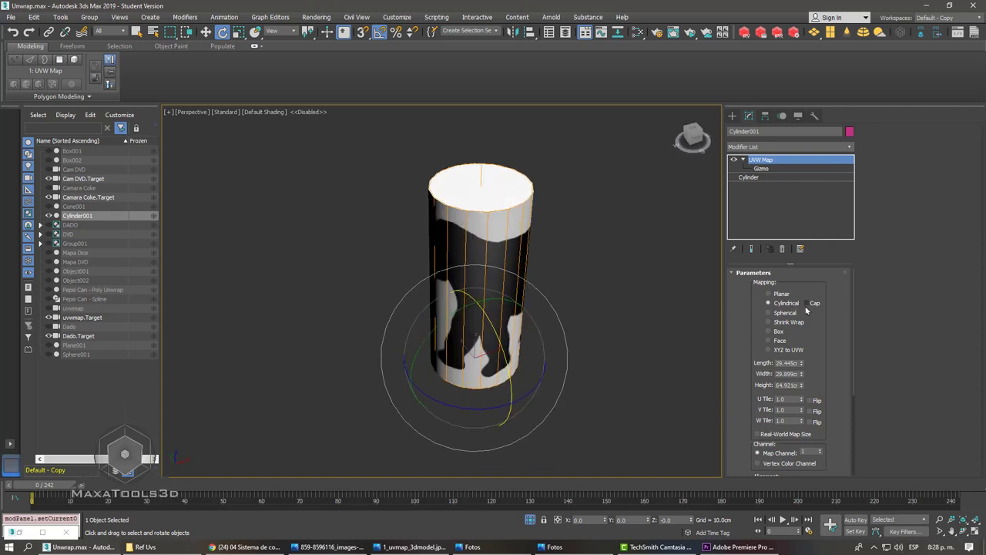
- Enable Cap to texture the end caps, then exit isolation and select the yellow box
click(806, 304)
mouse_move(482, 285)
alt+middle_down()
mouse_move(508, 291)
mouse_move(514, 244)
mouse_move(401, 308)
mouse_move(378, 334)
alt+middle_up()
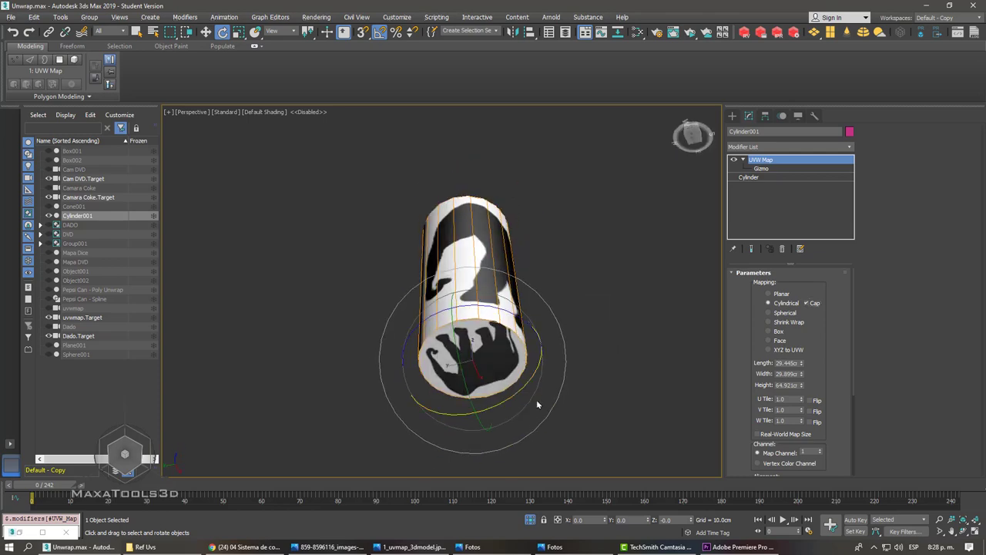
mouse_move(538, 404)
alt+middle_down()
mouse_move(472, 339)
mouse_move(431, 206)
alt+middle_up()
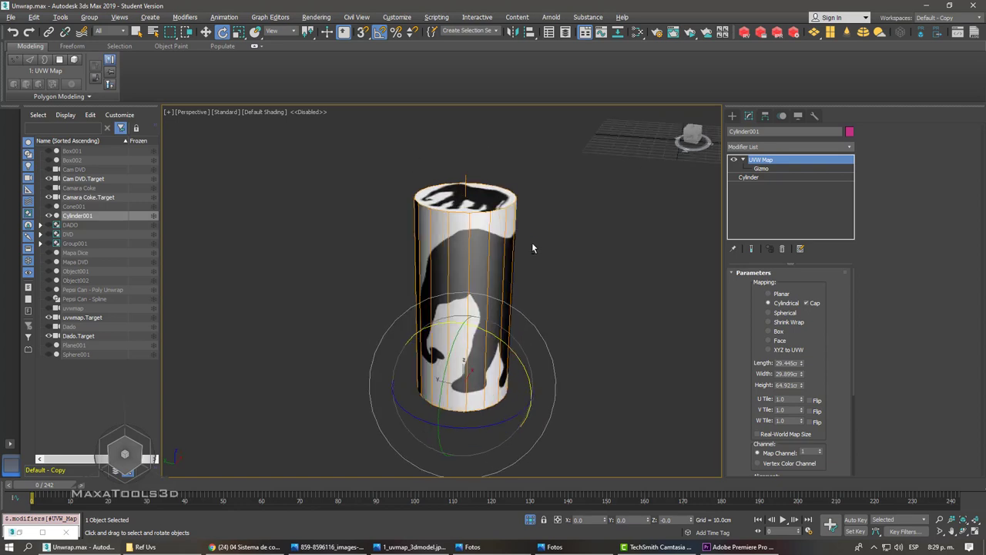
alt+middle_drag(540, 263, 506, 342)
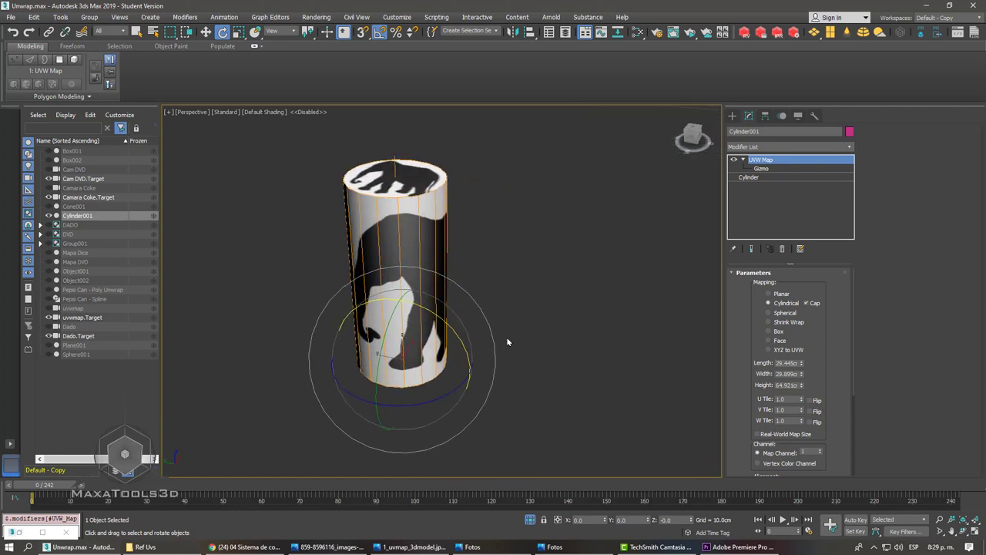
click(530, 521)
click(523, 255)
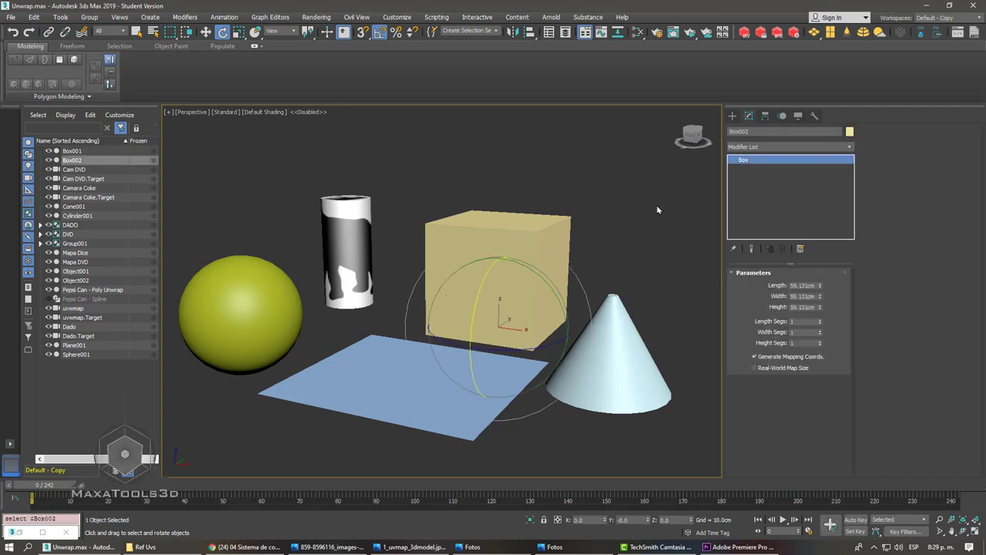
- Apply the brick material to the box and the elephant silhouette material to the plane
click(617, 32)
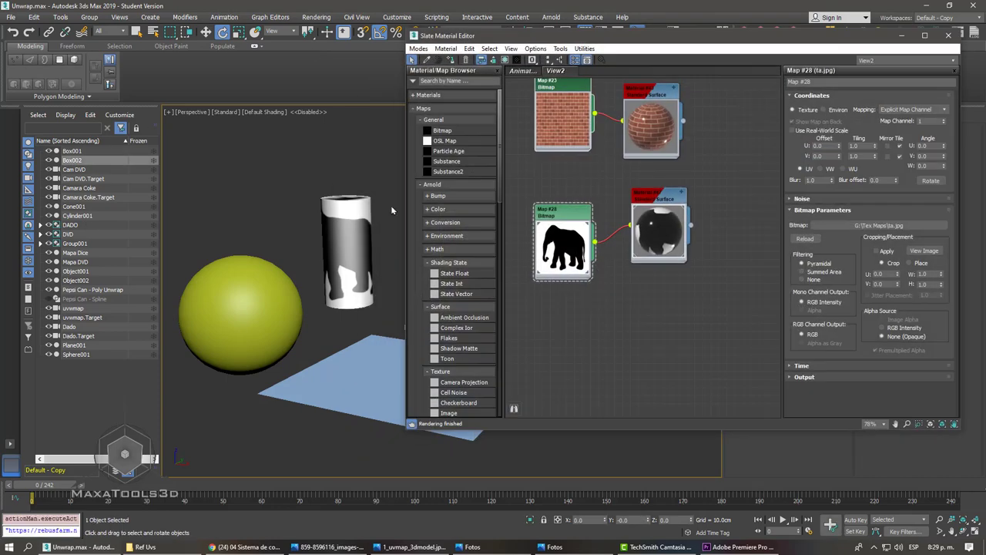
drag(659, 49, 79, 102)
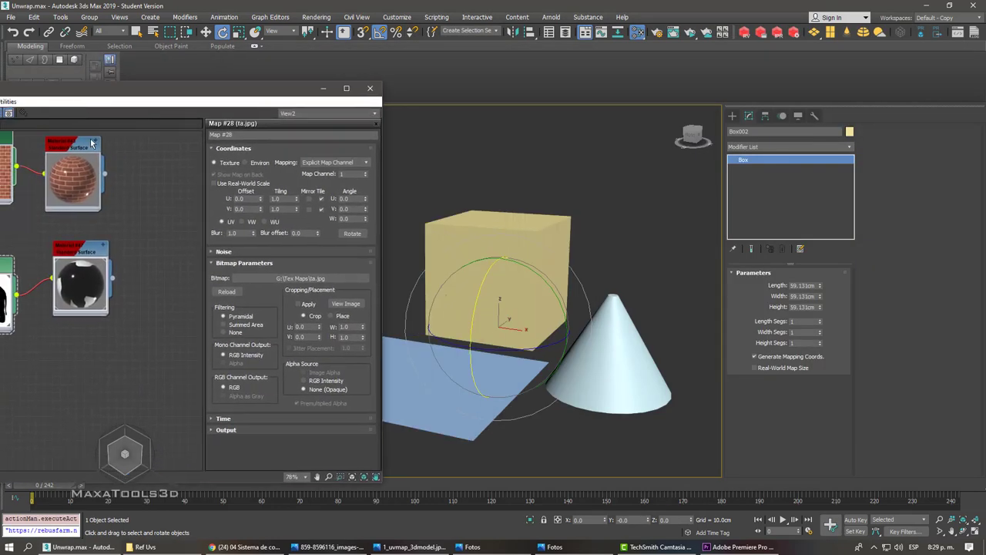
drag(112, 178, 462, 275)
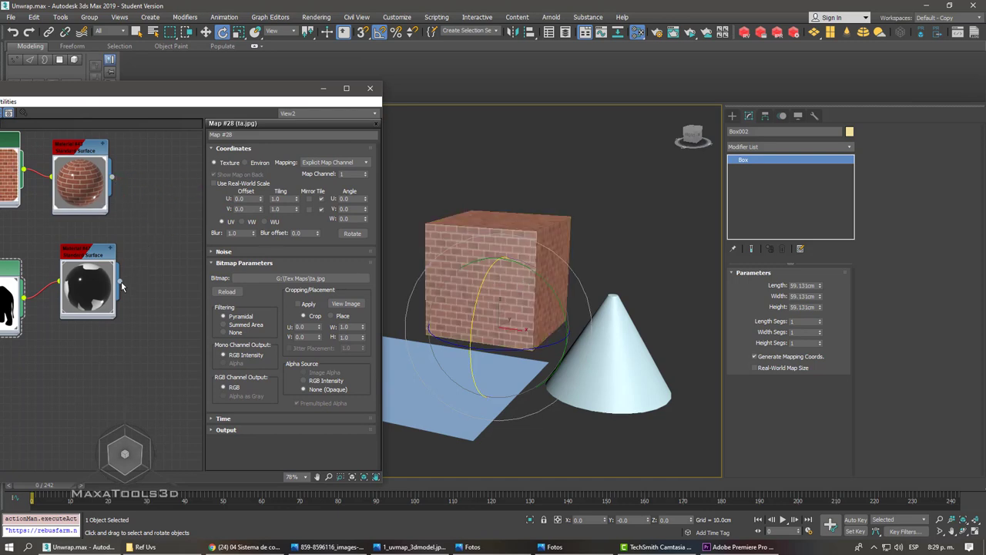
drag(454, 405, 453, 405)
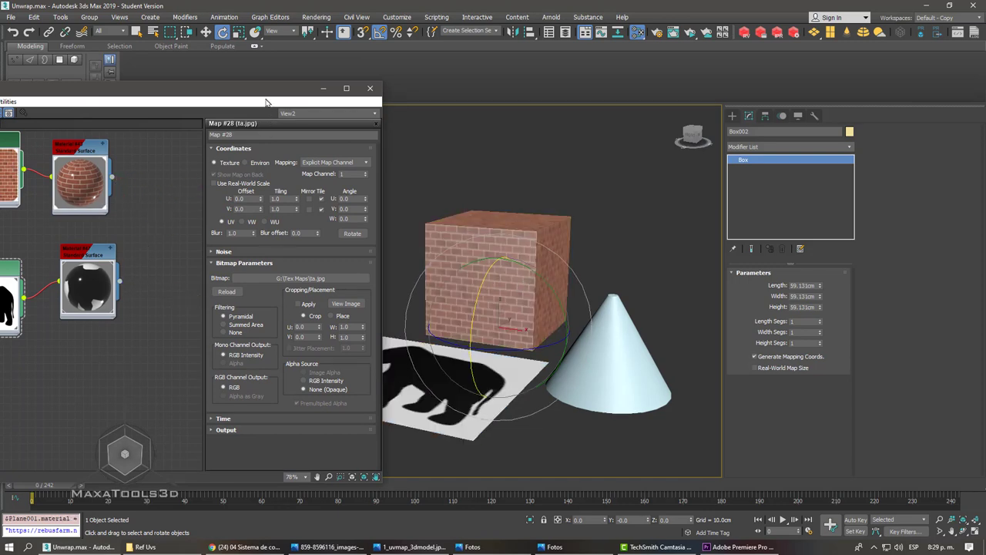
- Apply the brick material to the sphere, then select the box and the cylinder
drag(266, 102, 569, 351)
scroll(414, 462, up, 2)
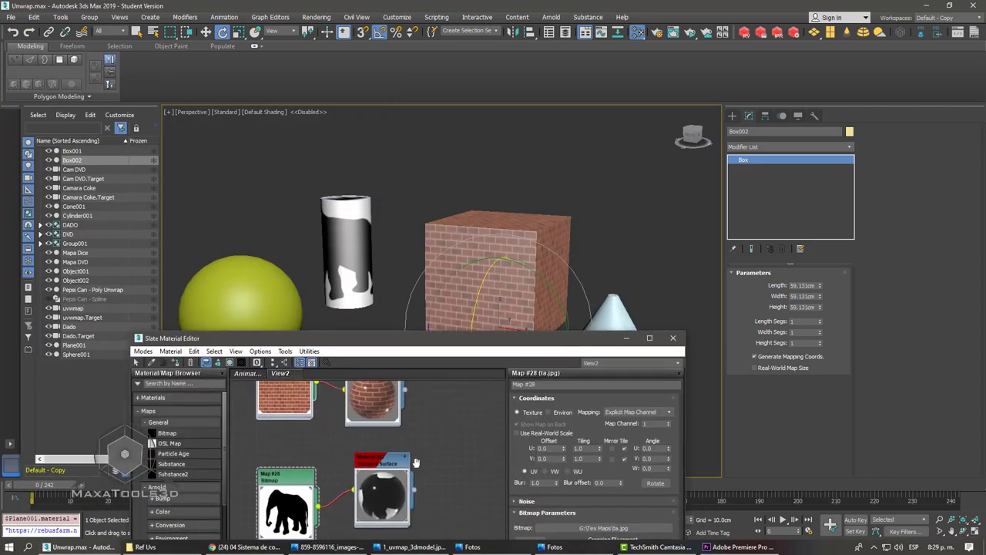
scroll(401, 424, up, 1)
drag(245, 289, 245, 289)
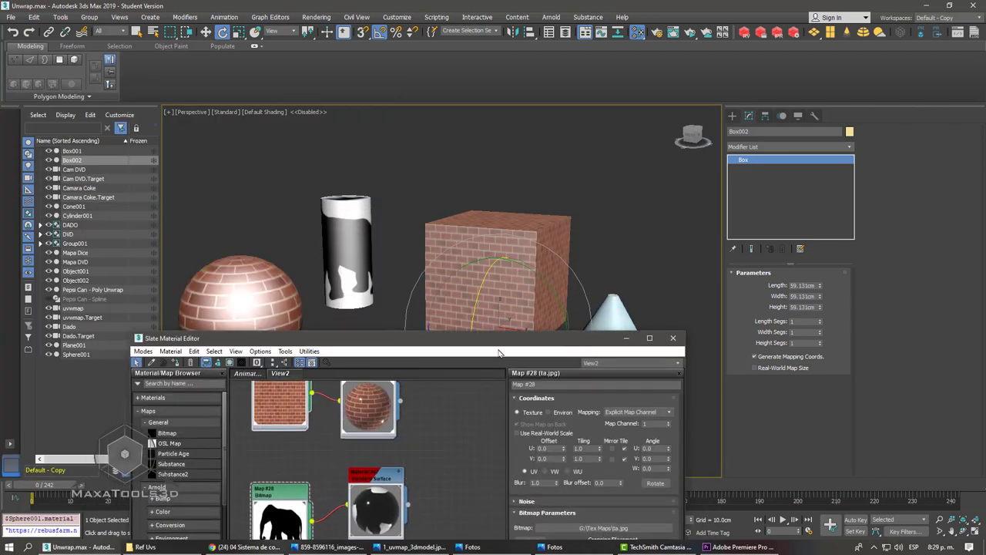
drag(522, 346, 8, 123)
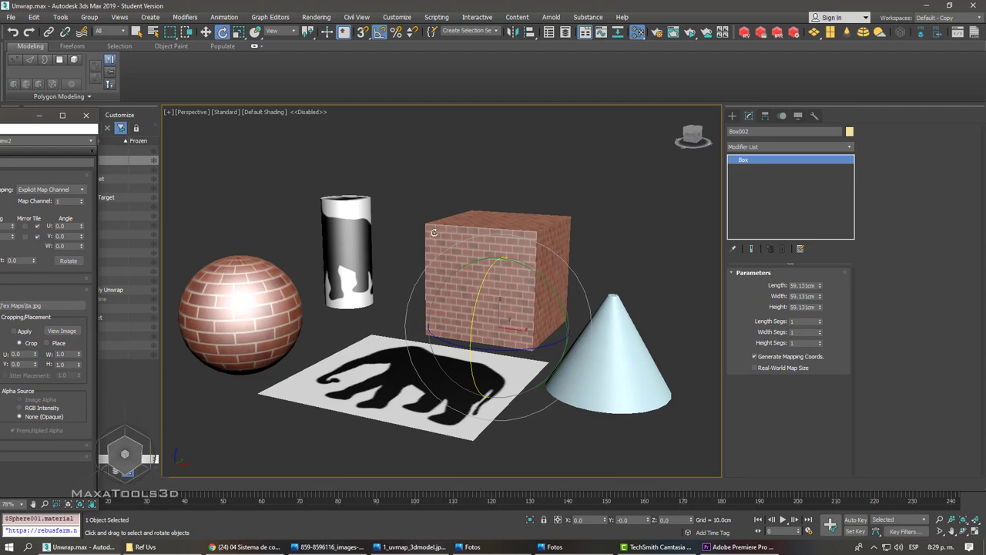
click(522, 235)
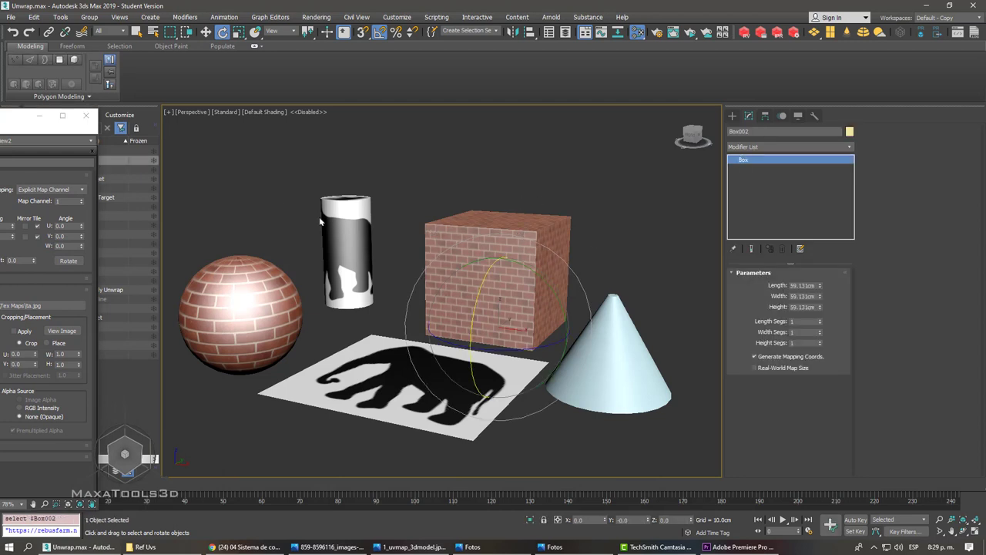
click(346, 216)
- Copy the cylinder's UVW Map onto the brick box, set Box mapping and fit it
drag(759, 165, 539, 268)
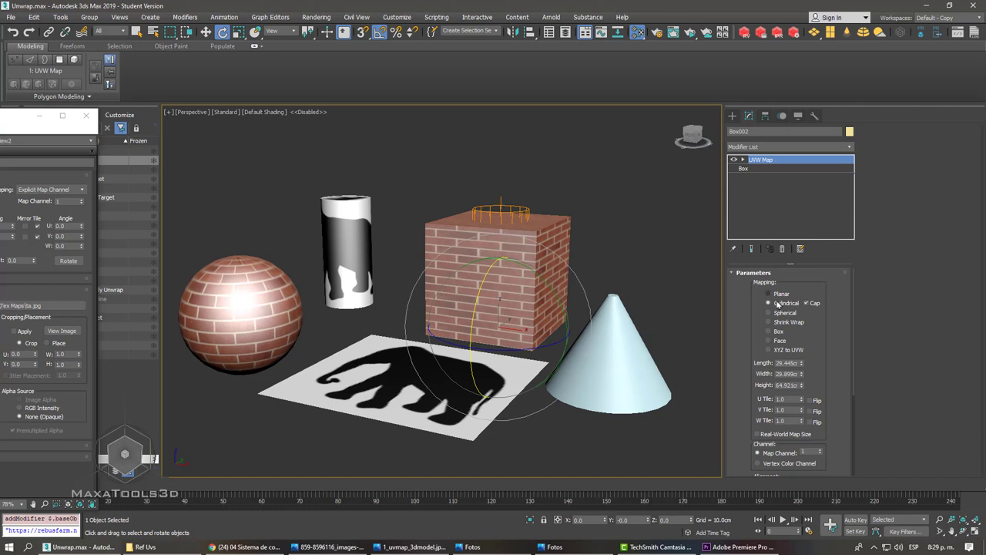
click(780, 331)
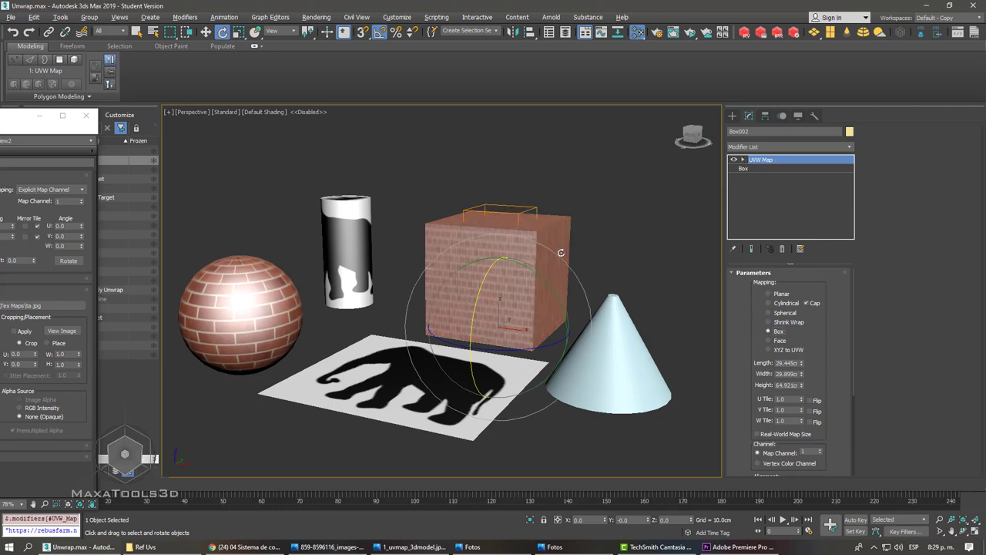
scroll(831, 363, down, 3)
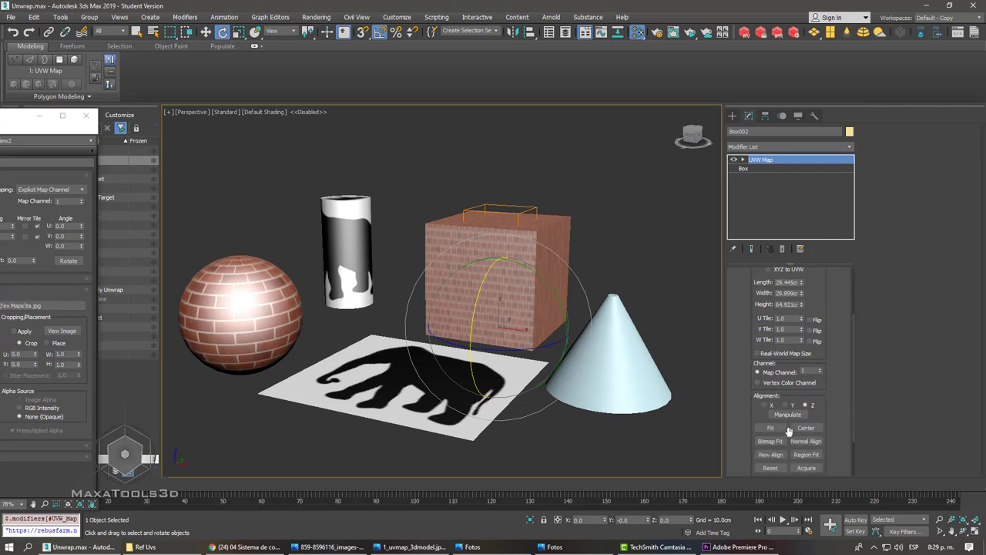
click(771, 428)
alt+middle_drag(537, 254, 549, 251)
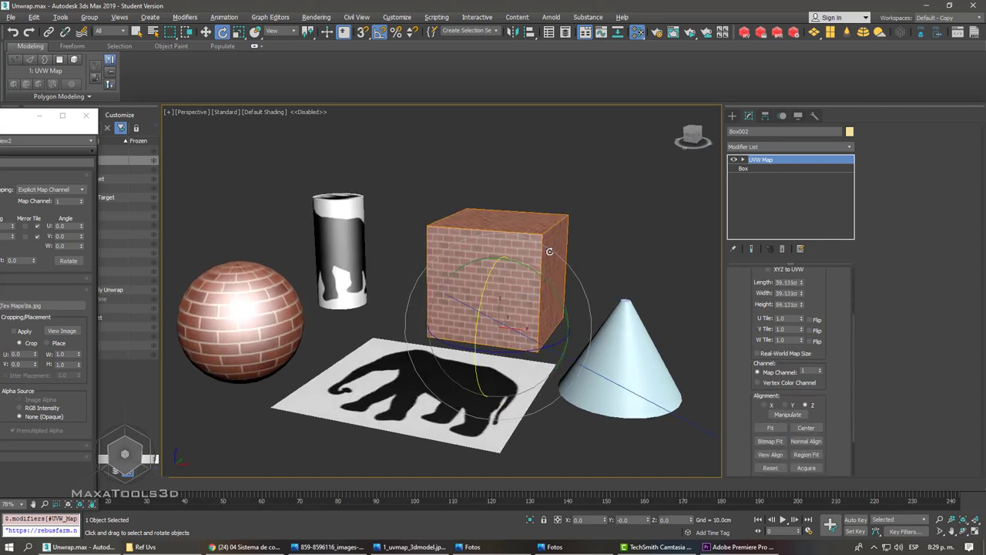
- Move the UVW Map gizmo along X so it sits centred on the box
click(742, 160)
click(761, 168)
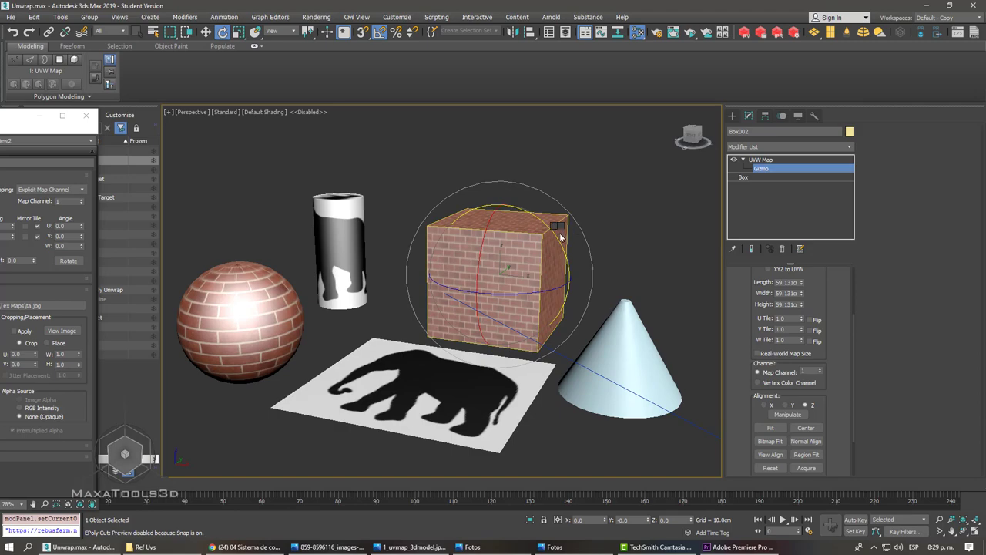
key(w)
scroll(569, 244, up, 5)
mouse_move(569, 244)
alt+middle_down()
mouse_move(560, 287)
mouse_move(555, 262)
alt+middle_up()
mouse_move(455, 310)
mouse_down()
mouse_move(527, 318)
mouse_move(451, 311)
mouse_up()
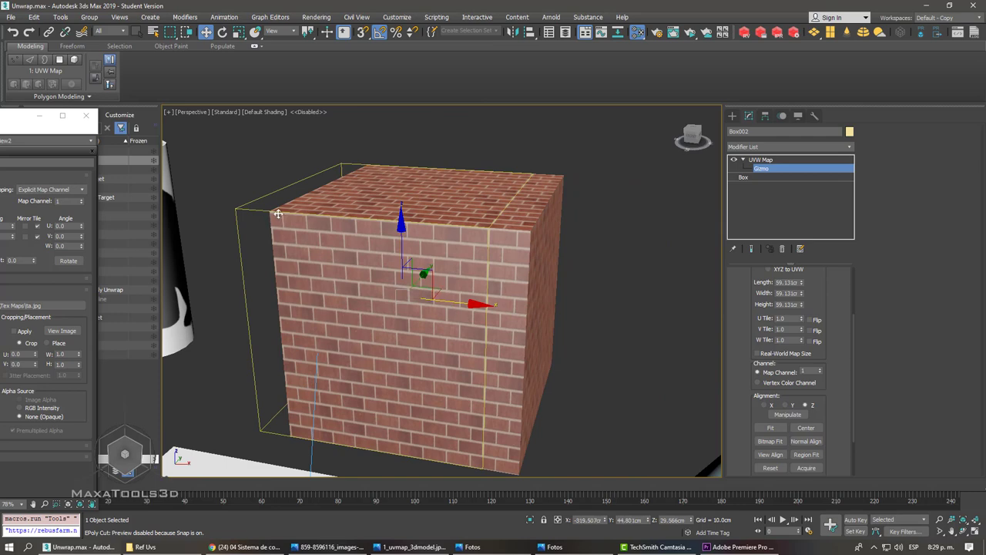
scroll(366, 164, down, 3)
scroll(446, 218, down, 3)
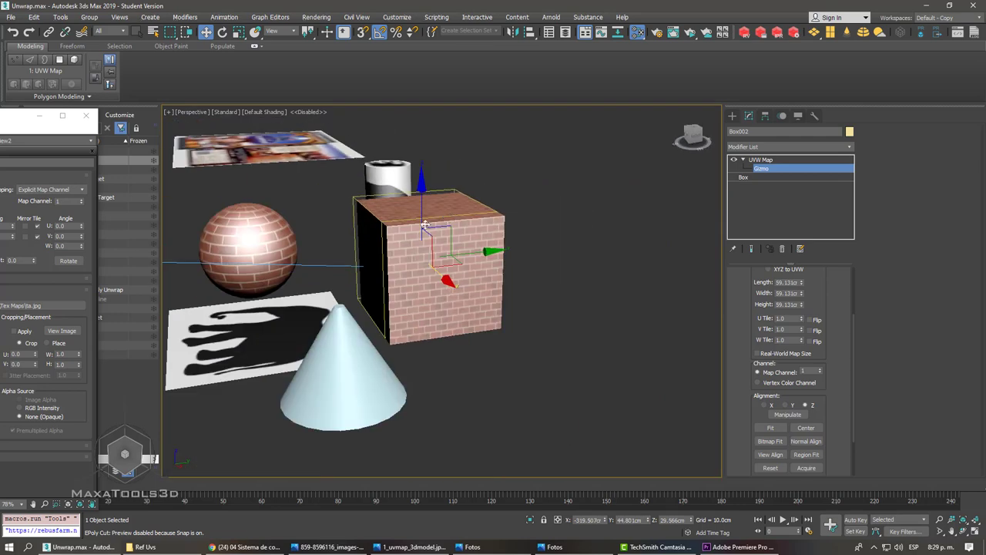
mouse_move(425, 225)
alt+middle_down()
mouse_move(489, 215)
mouse_move(632, 60)
alt+middle_up()
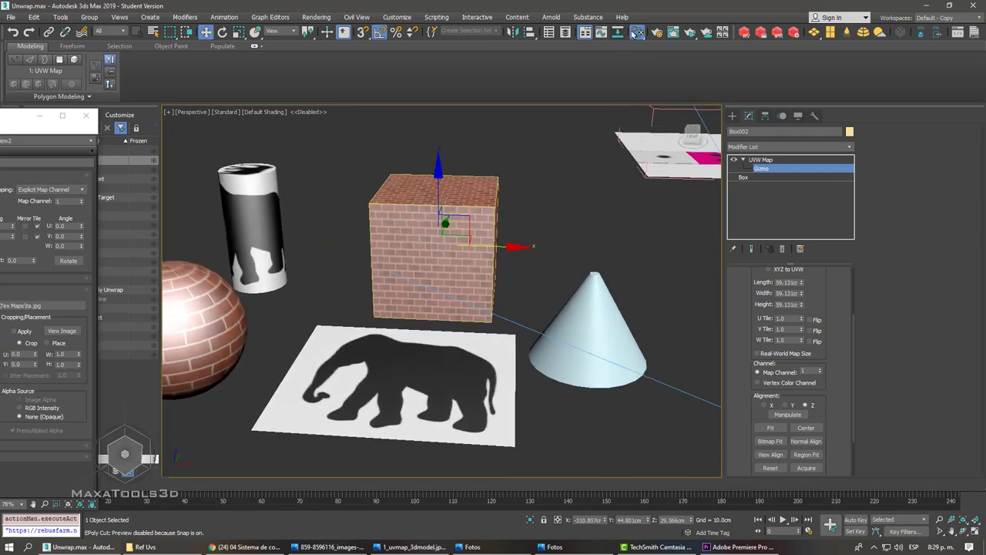
click(635, 32)
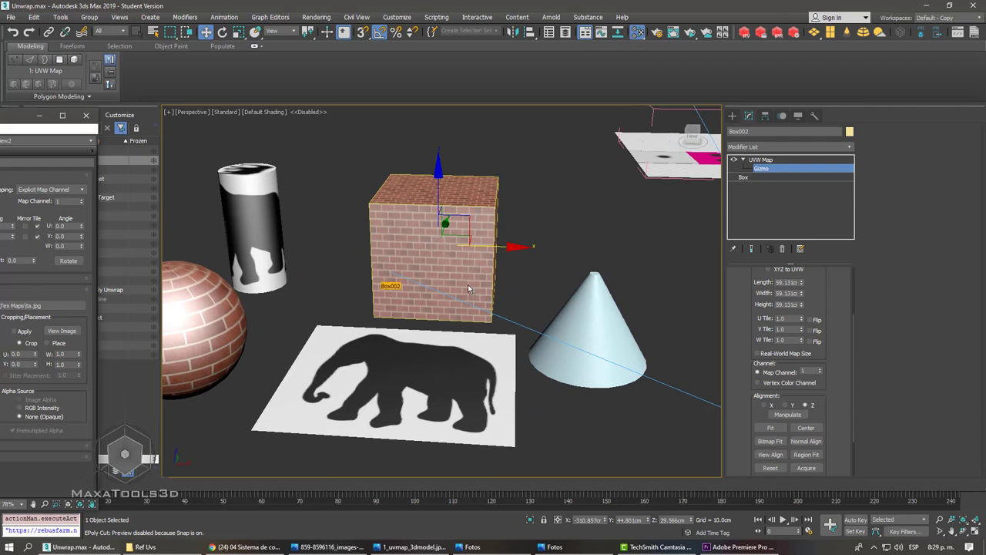
- Apply the elephant material to the box and orbit to inspect it
drag(28, 290, 468, 285)
mouse_move(467, 284)
alt+middle_down()
mouse_move(455, 254)
mouse_move(547, 241)
alt+middle_up()
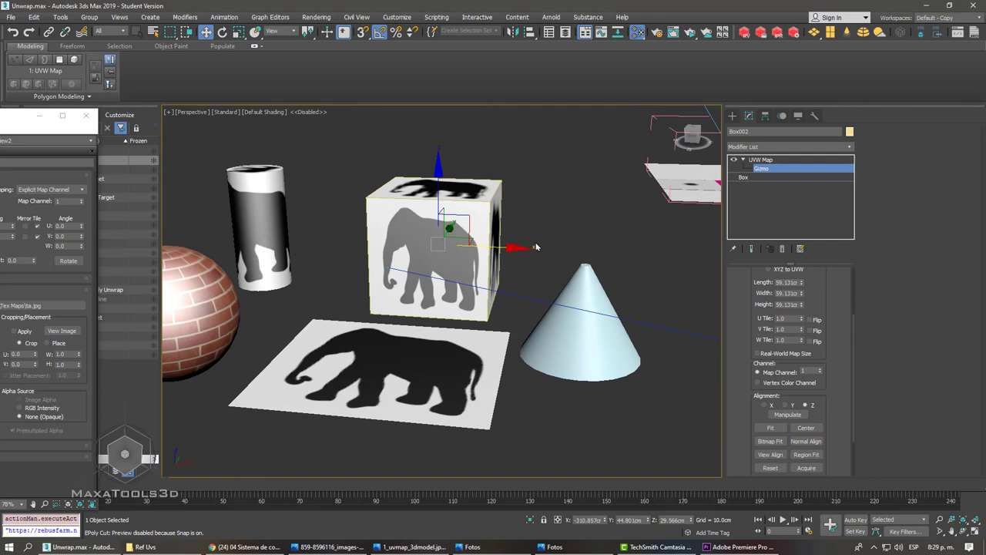
mouse_move(451, 247)
alt+middle_down()
mouse_move(414, 244)
mouse_move(459, 252)
alt+middle_up()
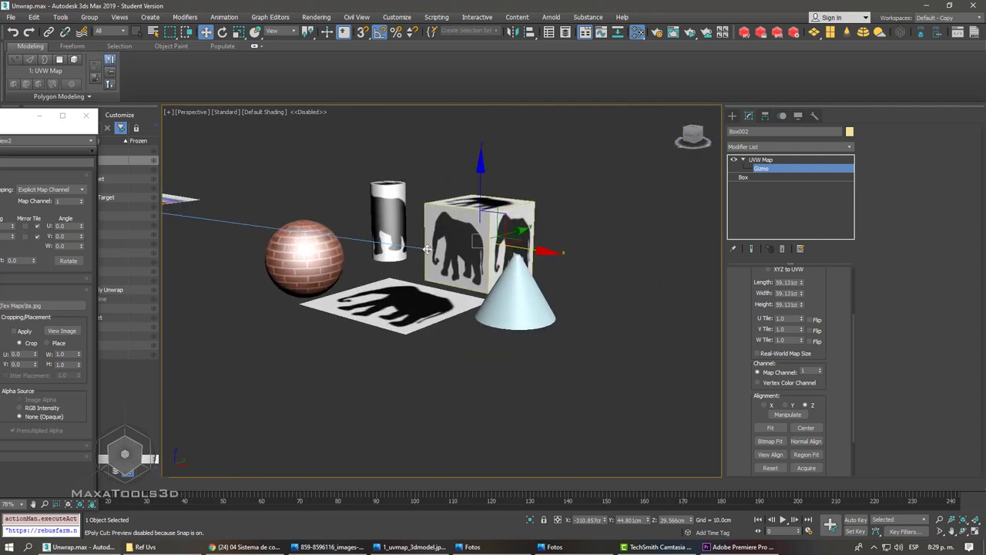
alt+middle_drag(431, 253, 430, 250)
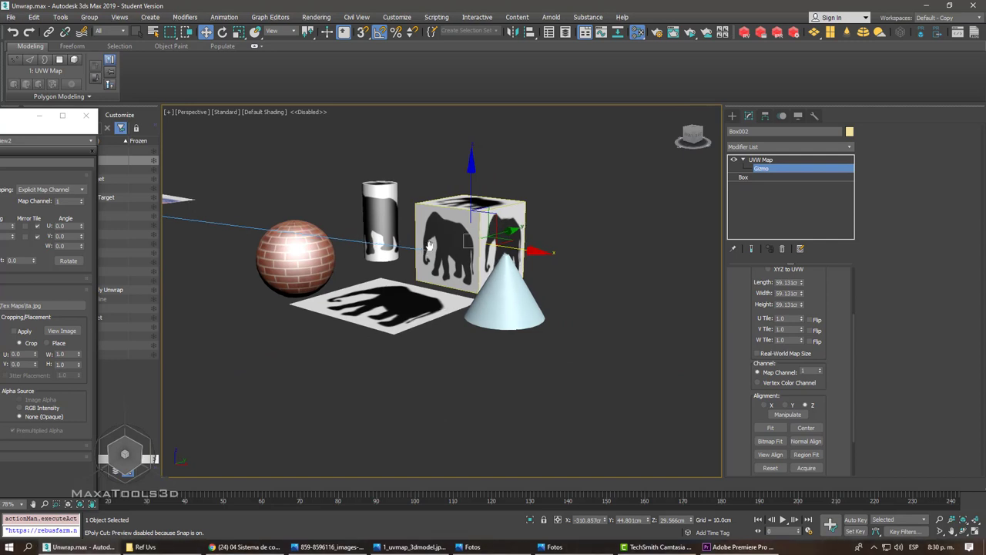
- Switch the viewport to the Dado camera and select the DICE cube
key(c)
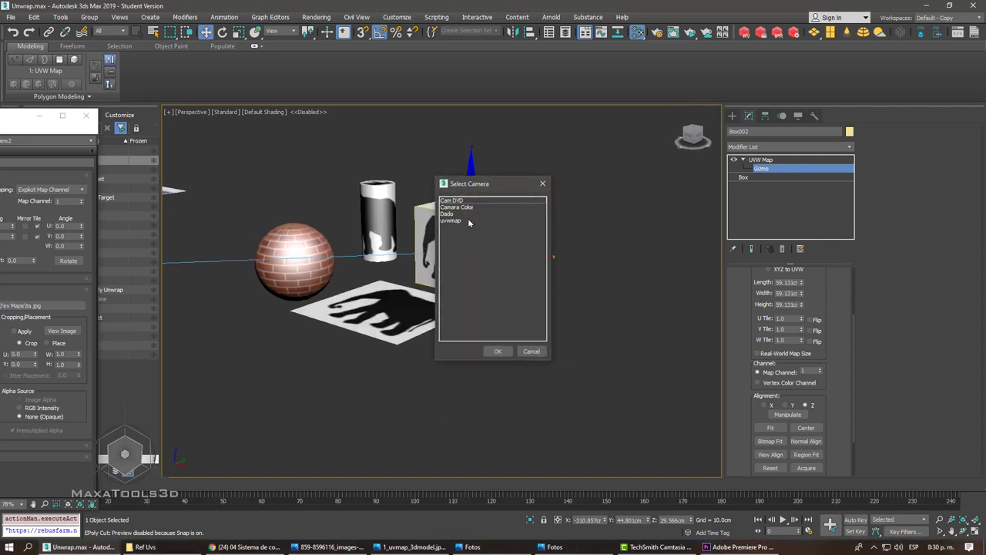
click(456, 214)
click(505, 354)
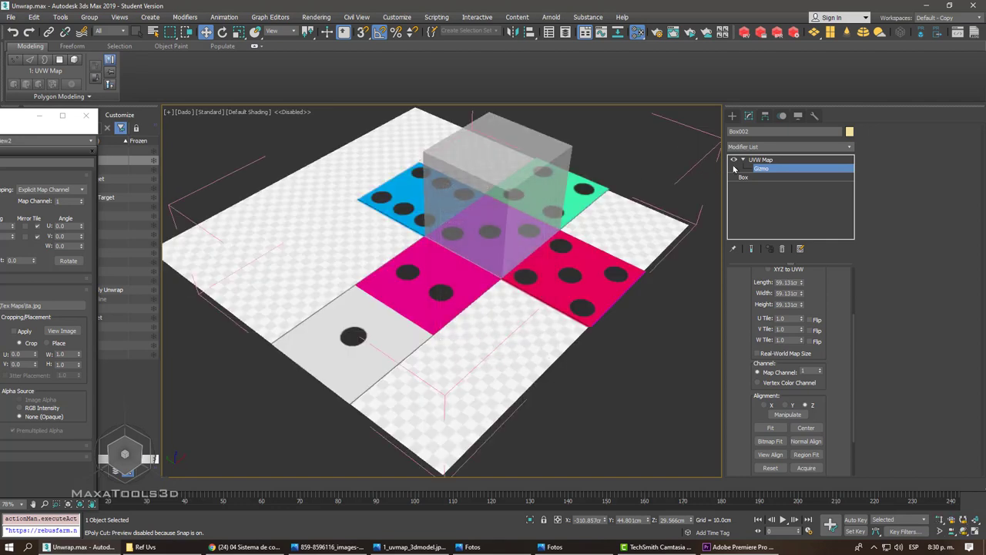
click(761, 166)
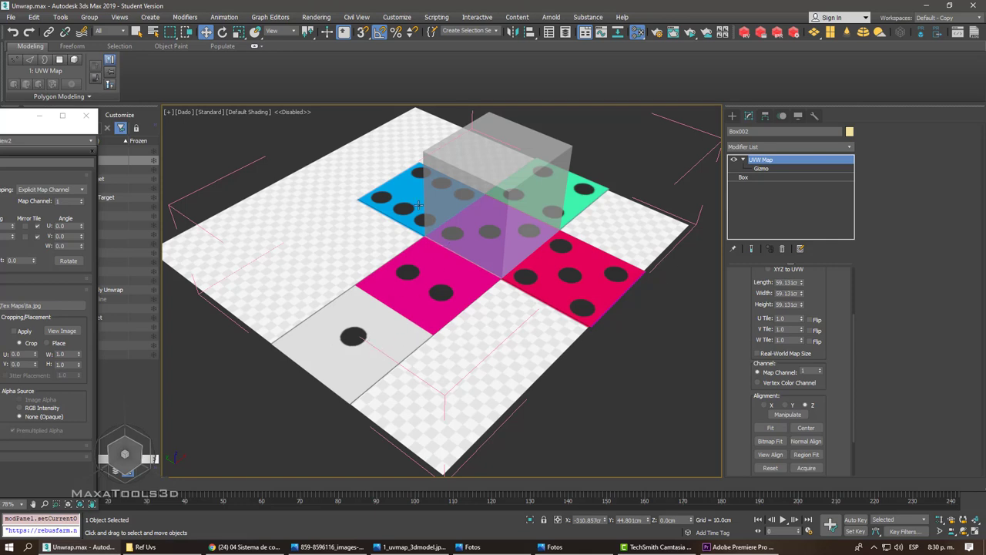
click(462, 162)
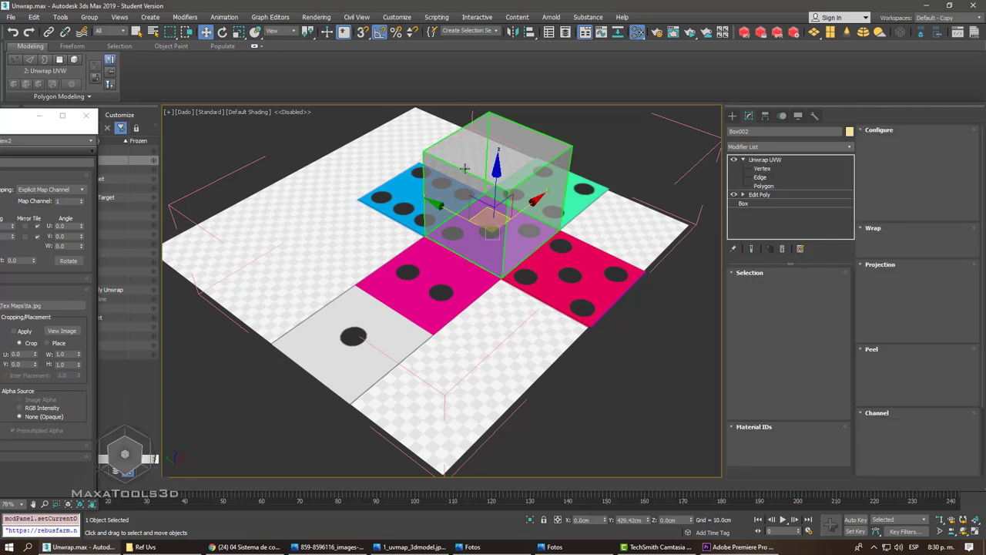
- Centre the Slate Material Editor and switch to the node view holding the dice materials
drag(25, 133, 670, 125)
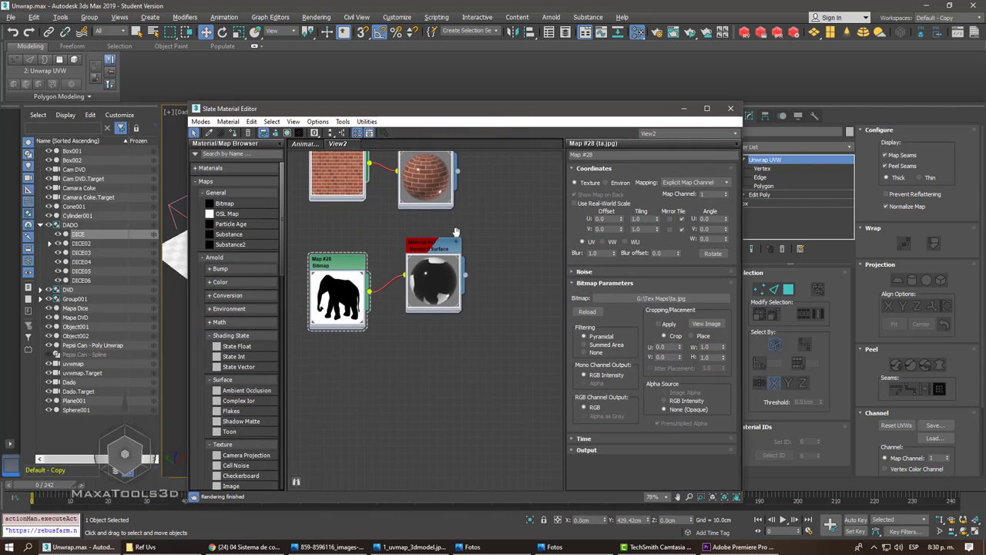
mouse_move(457, 233)
middle_down()
mouse_move(406, 269)
mouse_move(419, 339)
middle_up()
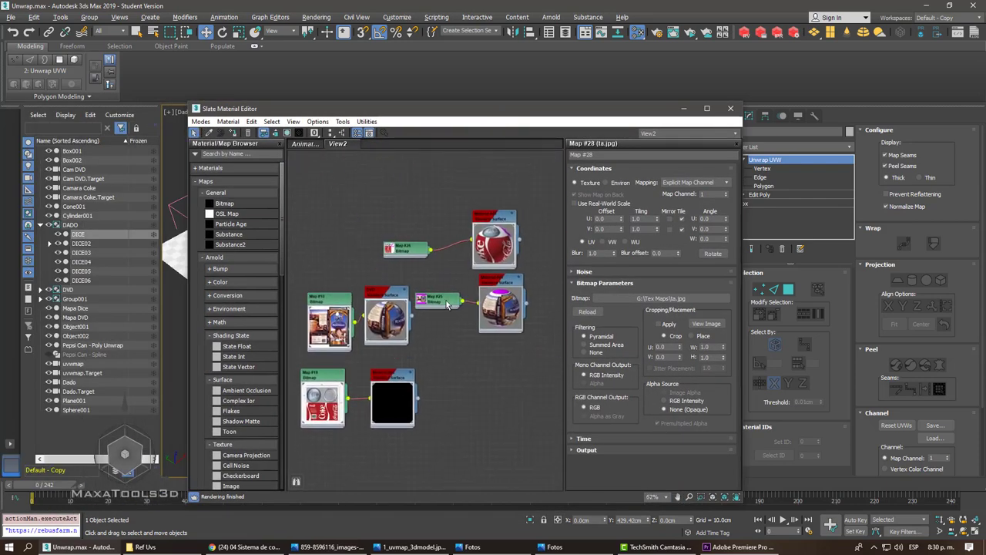
scroll(424, 351, up, 2)
scroll(423, 351, down, 3)
scroll(424, 351, down, 3)
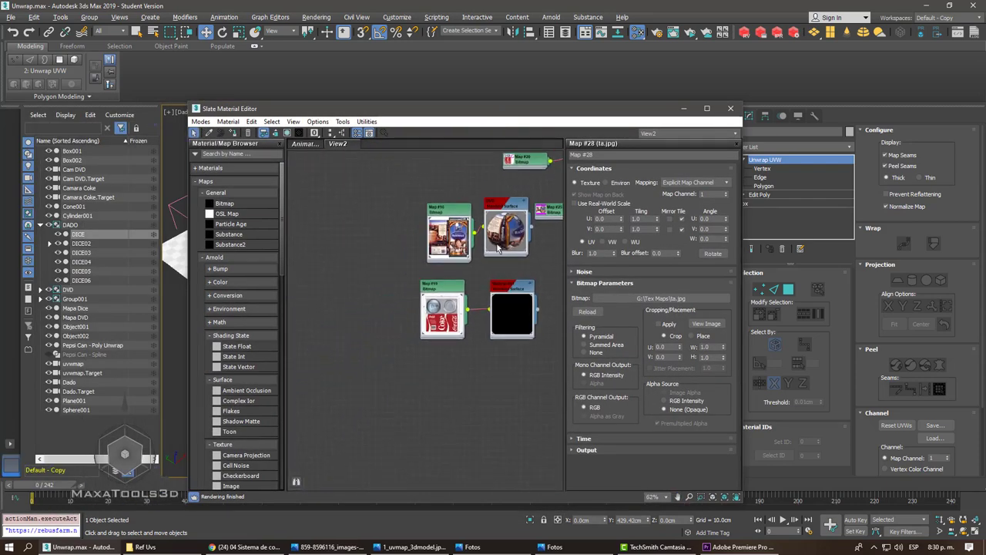
scroll(424, 351, down, 3)
scroll(413, 231, down, 2)
scroll(414, 231, up, 2)
scroll(414, 231, up, 3)
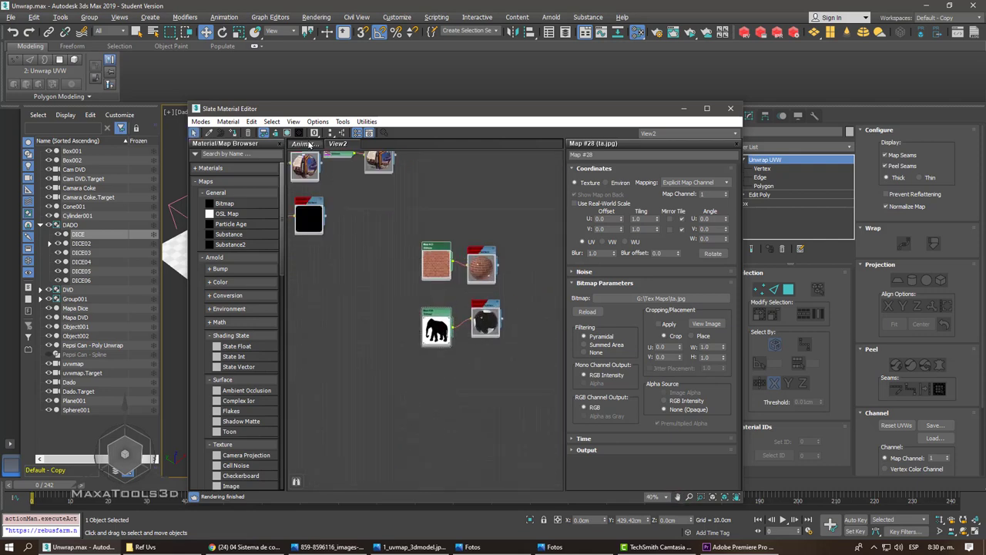
click(305, 143)
- Frame the dice nodes, open Map #29's dice-net parameters and move the editor aside
middle_drag(447, 270, 362, 289)
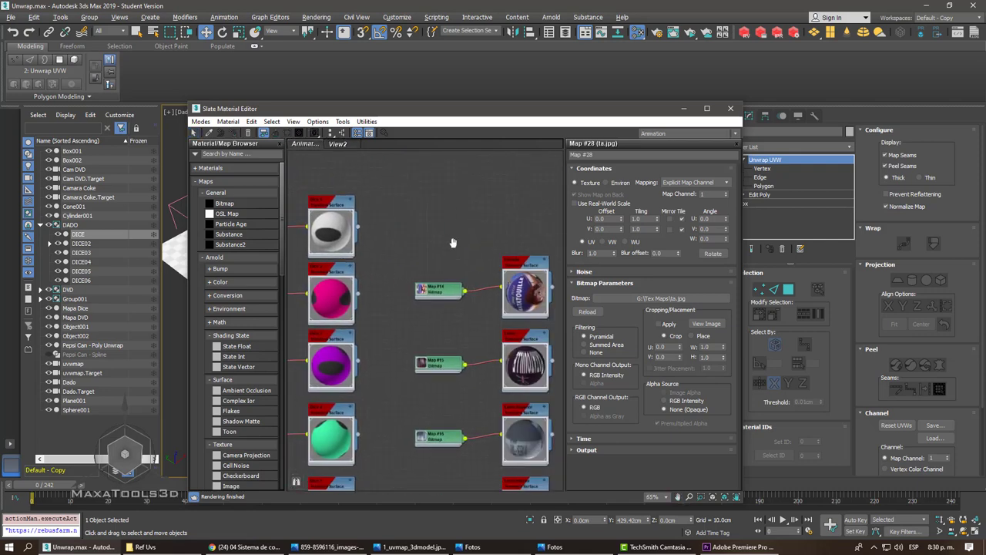
scroll(454, 220, down, 3)
scroll(454, 221, down, 3)
drag(385, 235, 391, 234)
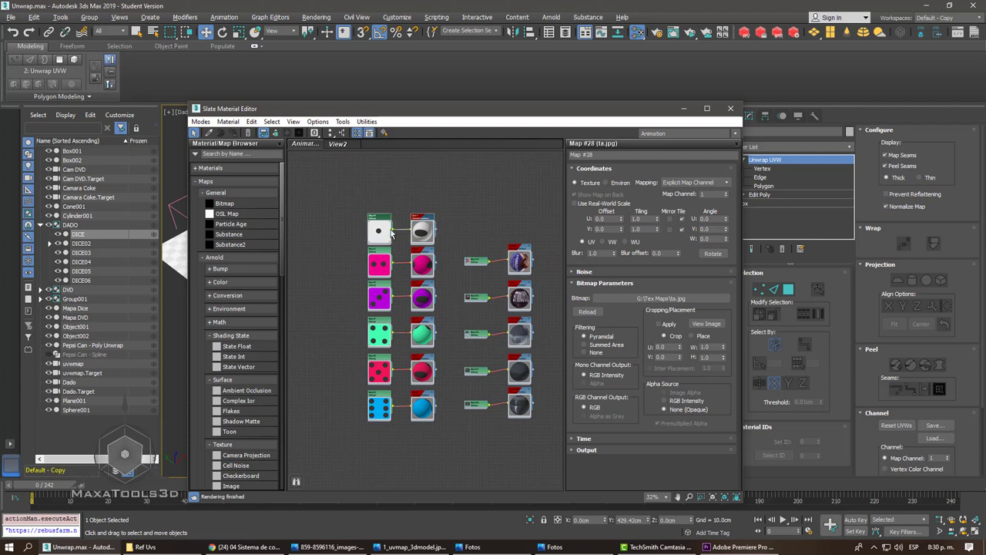
key(z)
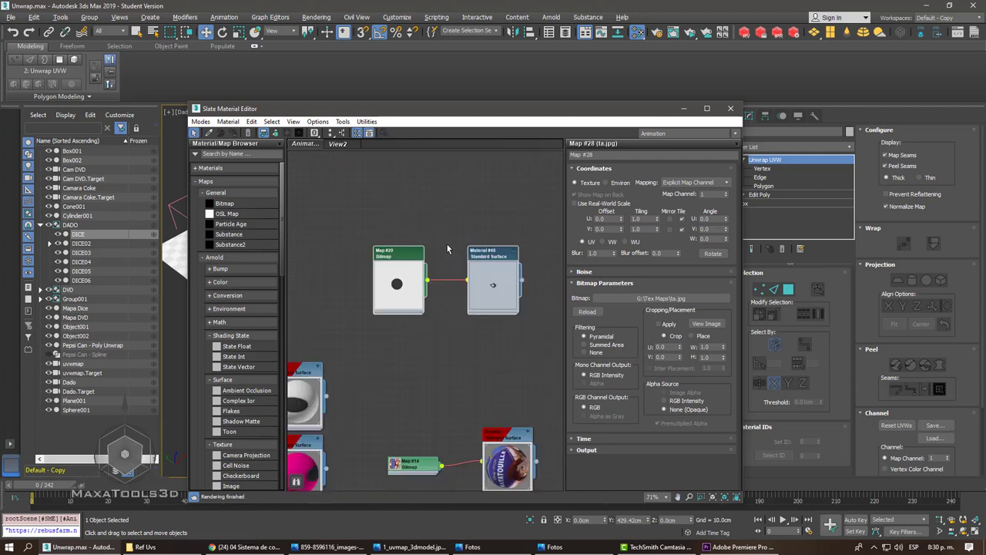
double_click(393, 265)
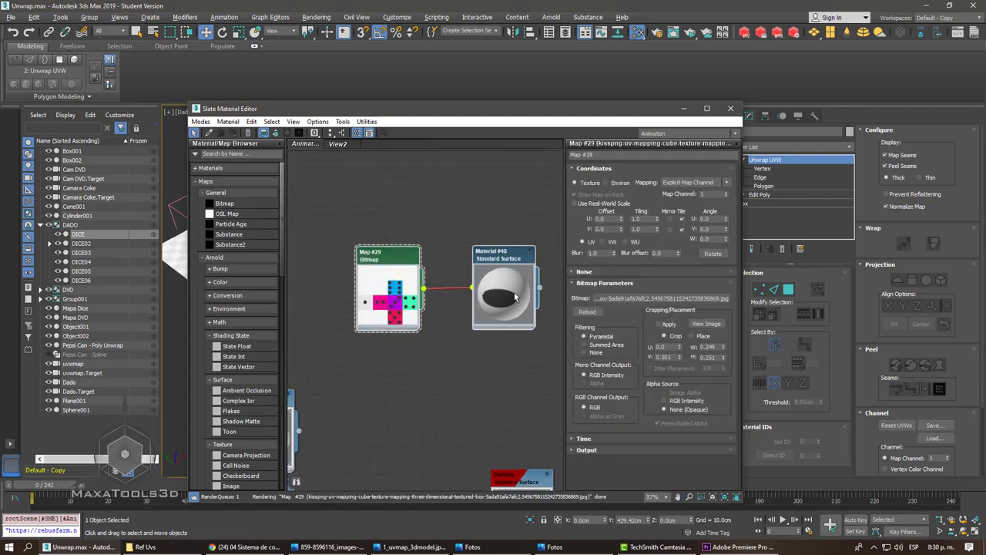
middle_drag(476, 263, 456, 259)
drag(481, 108, 407, 281)
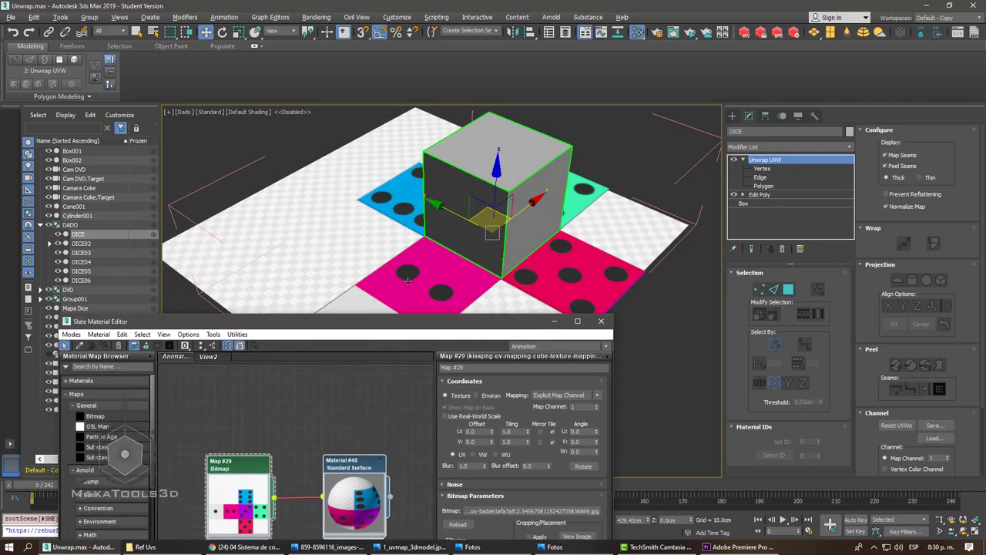
- Delete the Unwrap UVW modifier and toggle the material node's viewport display
click(782, 251)
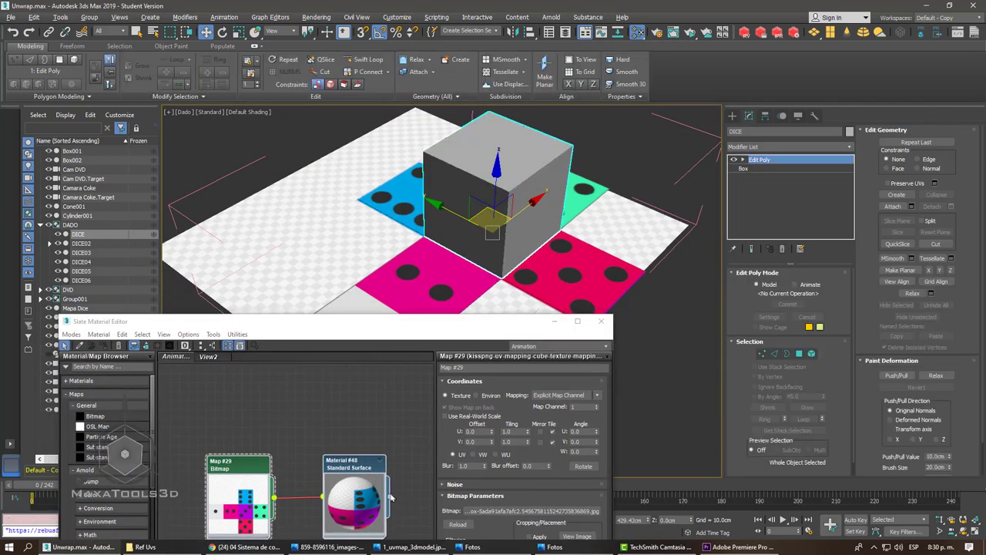
right_click(354, 467)
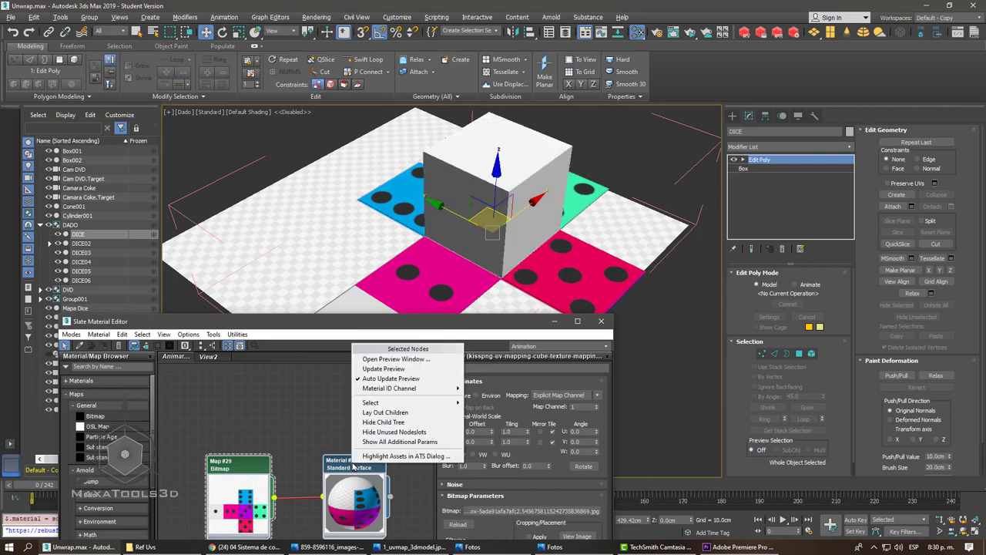
click(341, 470)
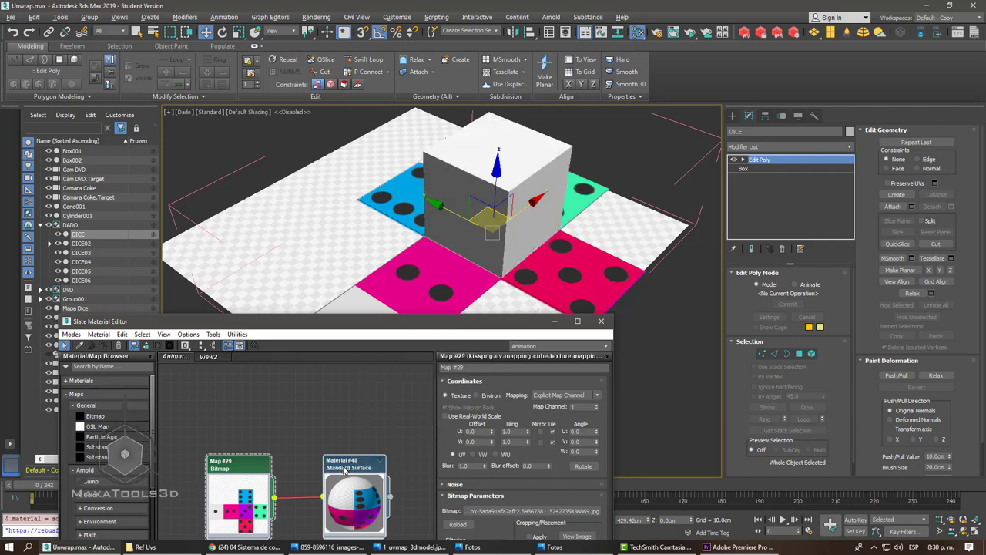
right_click(345, 470)
click(313, 410)
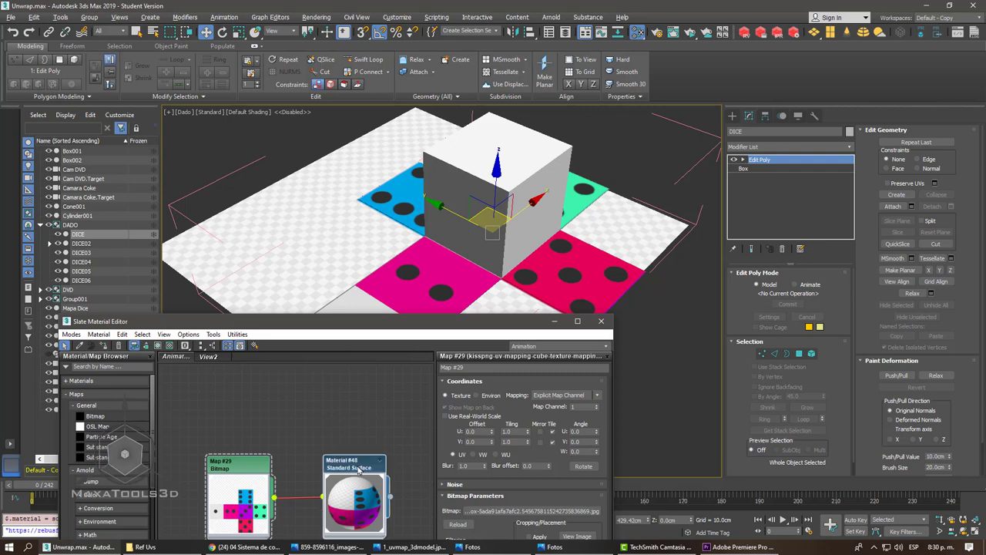
right_click(358, 470)
click(404, 322)
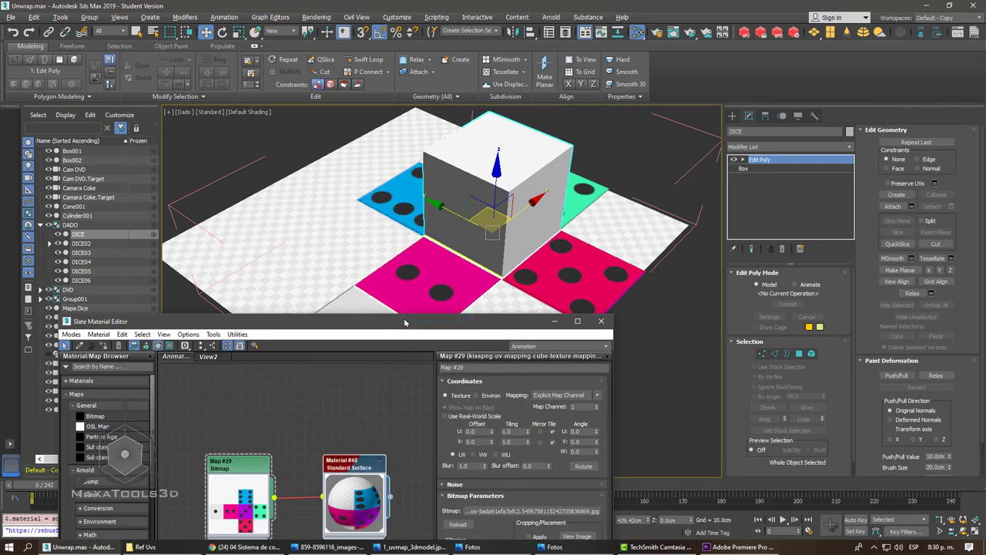
middle_drag(342, 438, 376, 406)
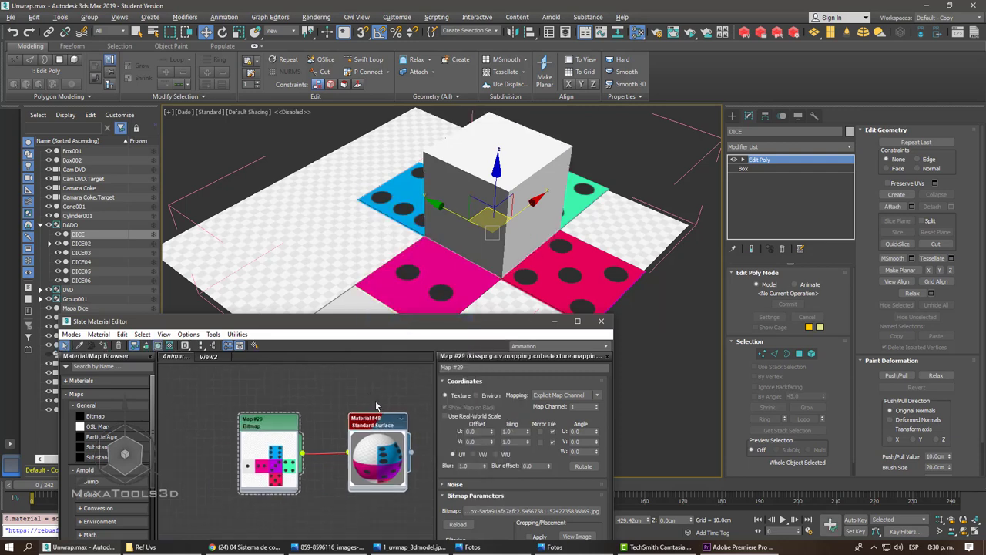
- Reselect the DICE cube and bring up the Modifier List
click(624, 163)
click(526, 178)
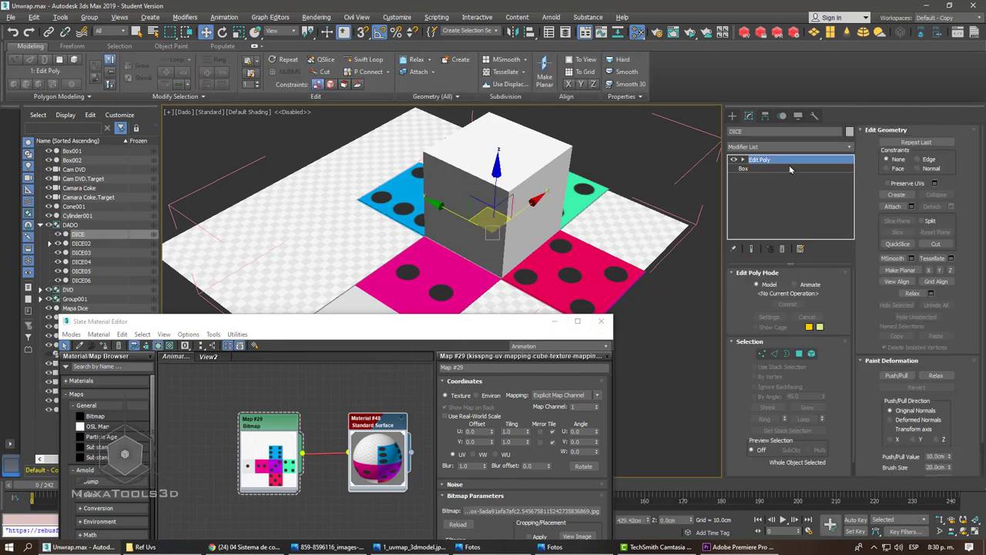
click(777, 147)
scroll(783, 164, down, 10)
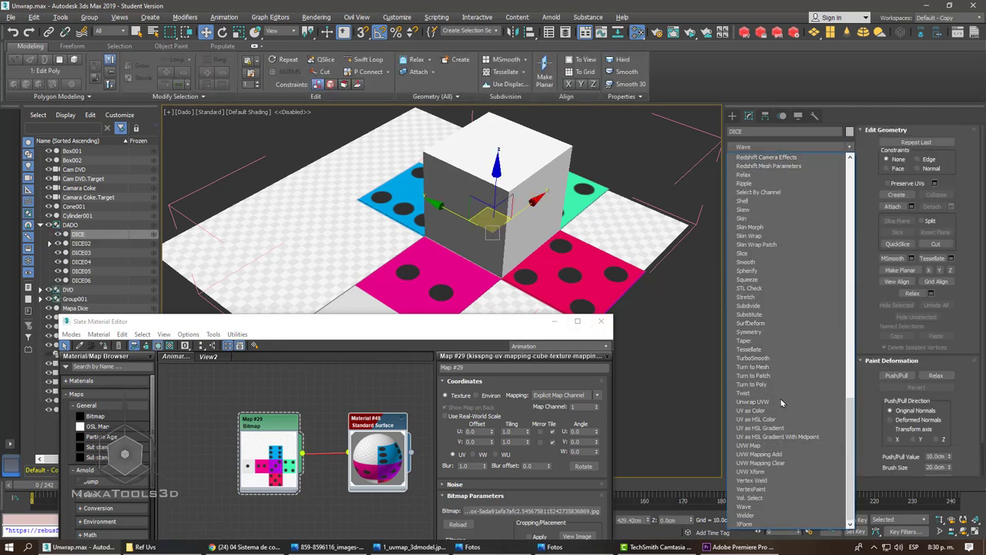
- Add a Box-projected UVW Map to the cube and check the dice texture image
click(774, 446)
click(771, 330)
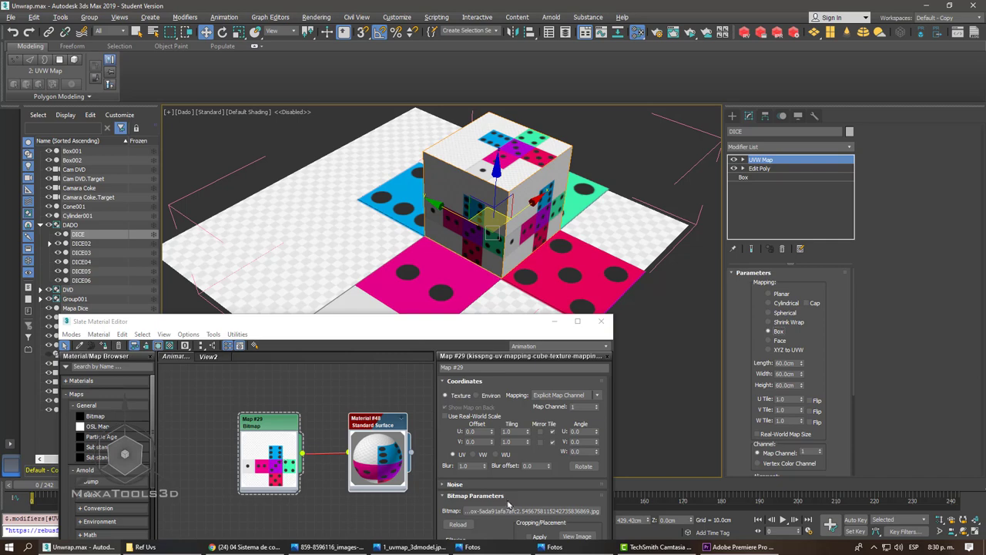
click(576, 536)
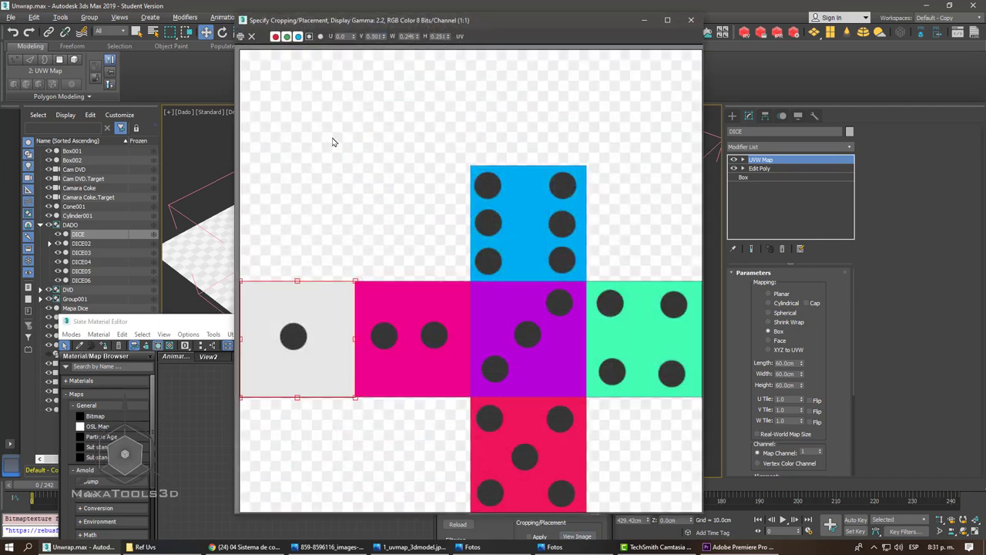
click(690, 19)
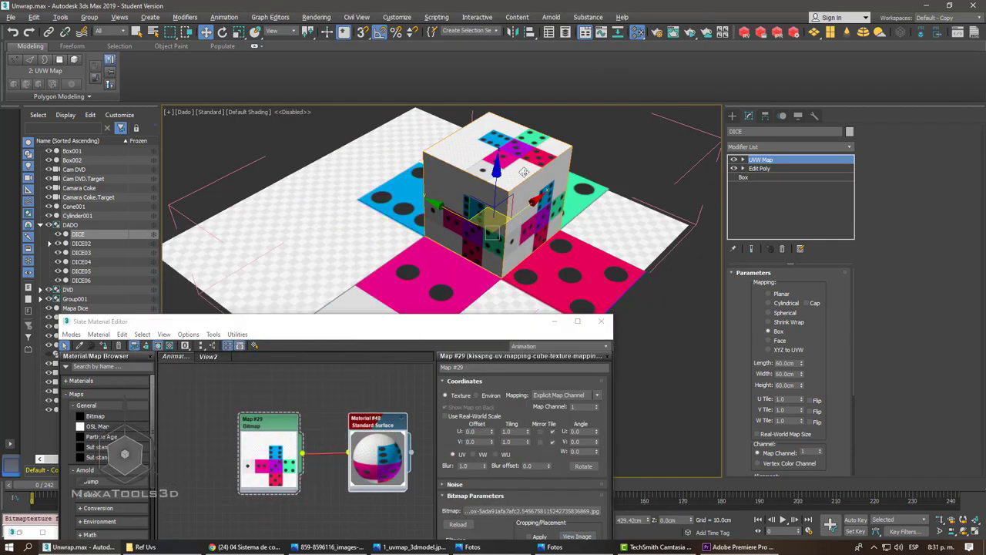
- Orbit the perspective view over the cube, then undo the UVW mapping
key(p)
mouse_move(485, 193)
alt+middle_down()
mouse_move(447, 211)
mouse_move(518, 198)
mouse_move(482, 197)
alt+middle_up()
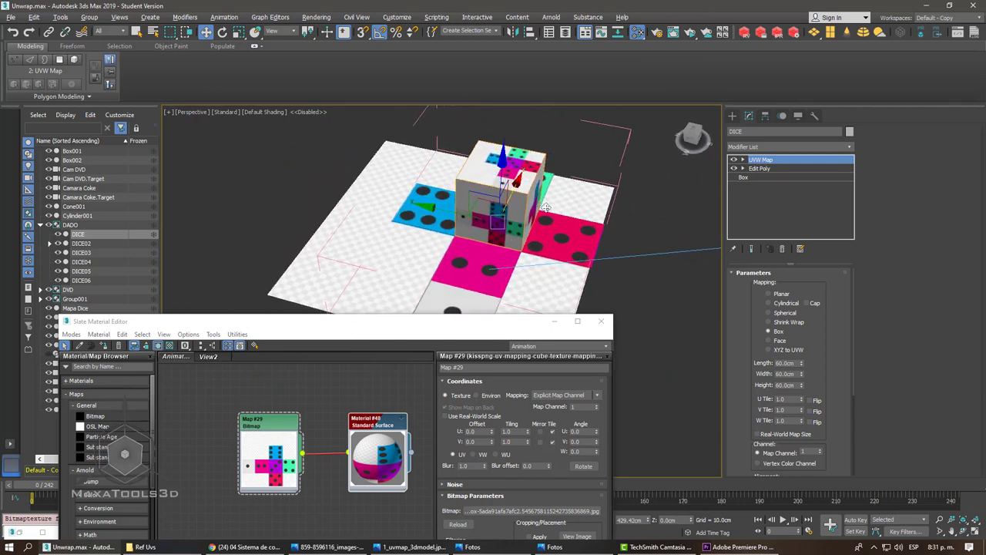
key(ctrl+z)
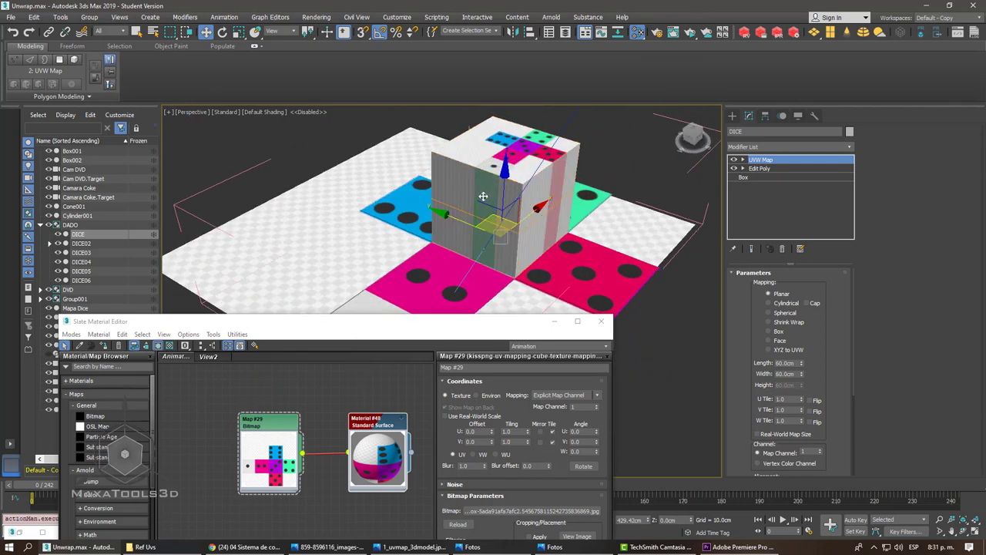
key(ctrl+z)
key(ctrl+z)
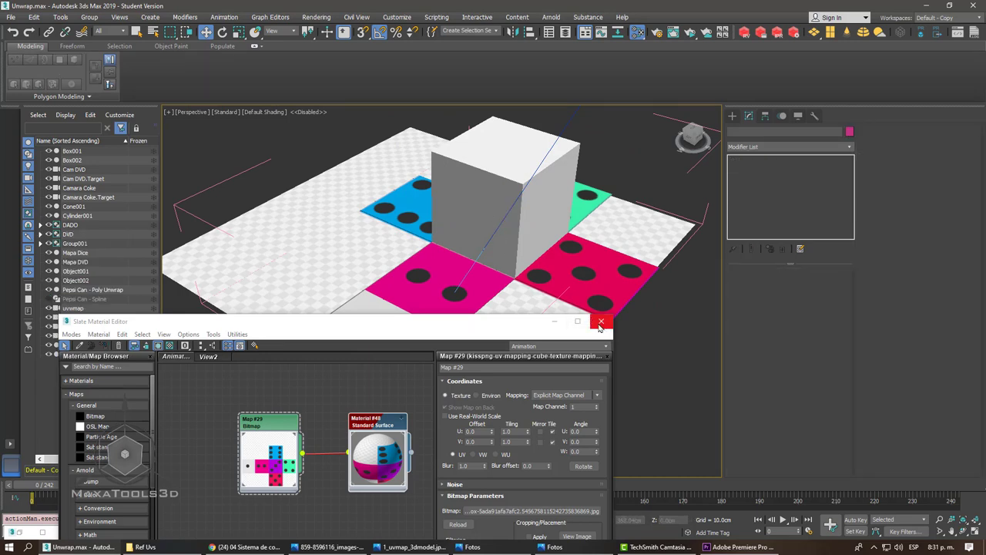
- Close the Slate Material Editor and look through the Dado camera
click(600, 320)
alt+middle_drag(433, 324, 484, 226)
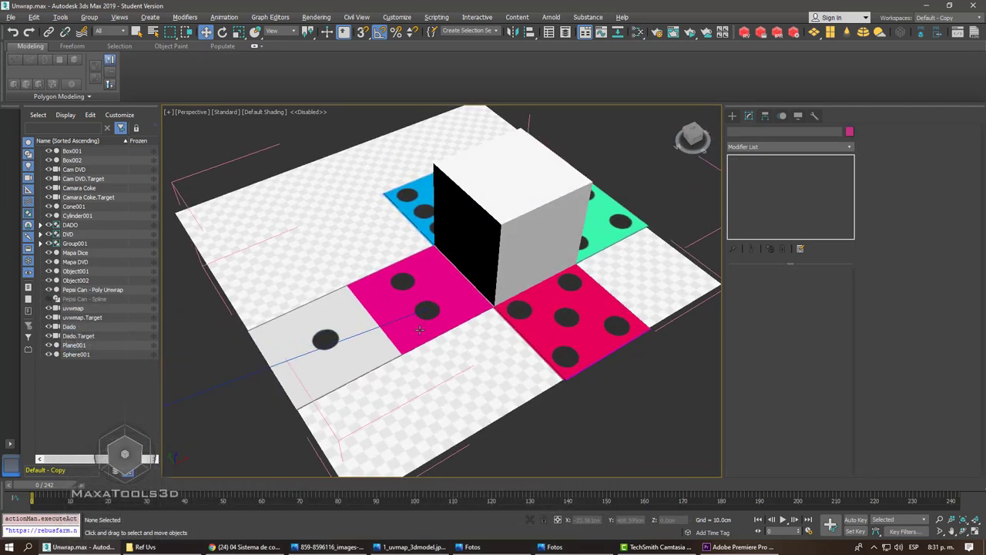
key(c)
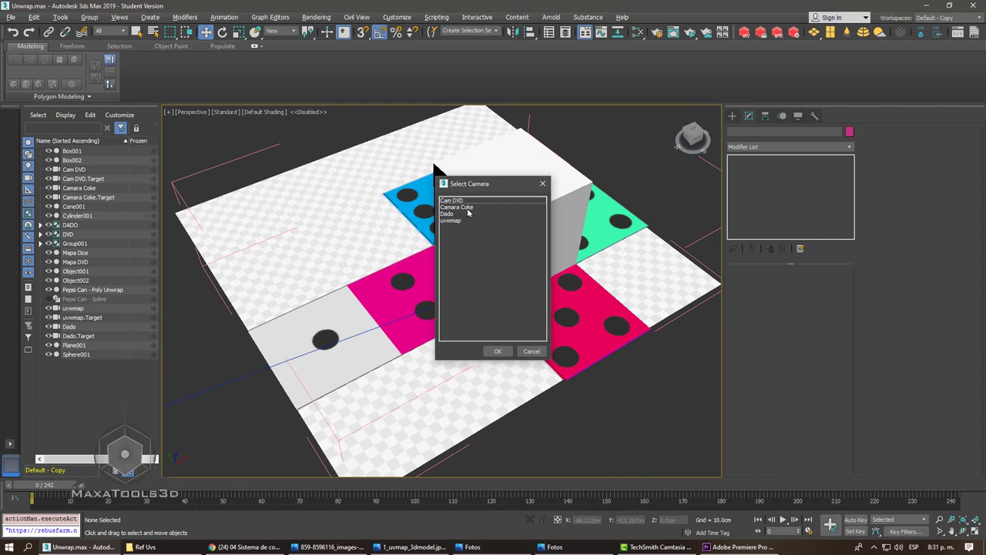
click(462, 214)
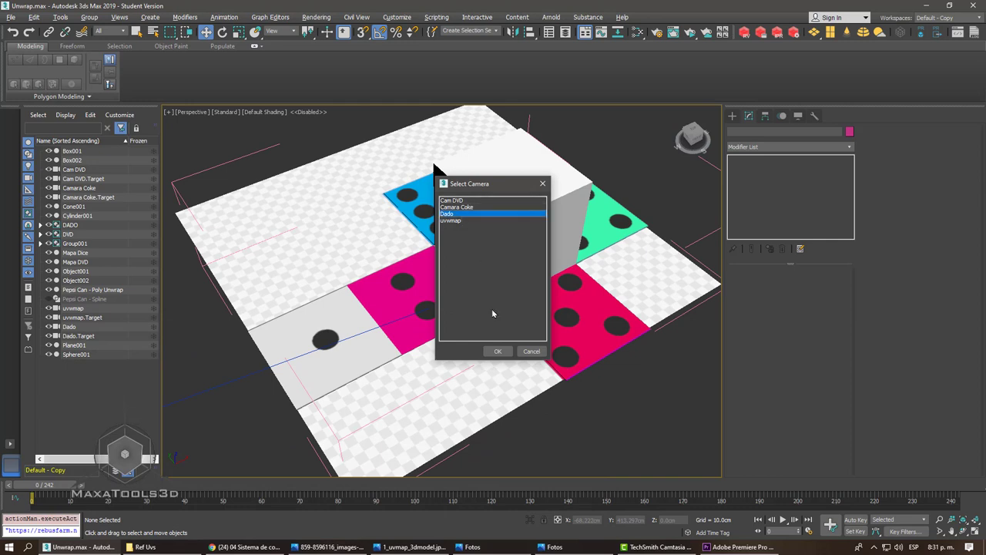
click(498, 352)
click(492, 157)
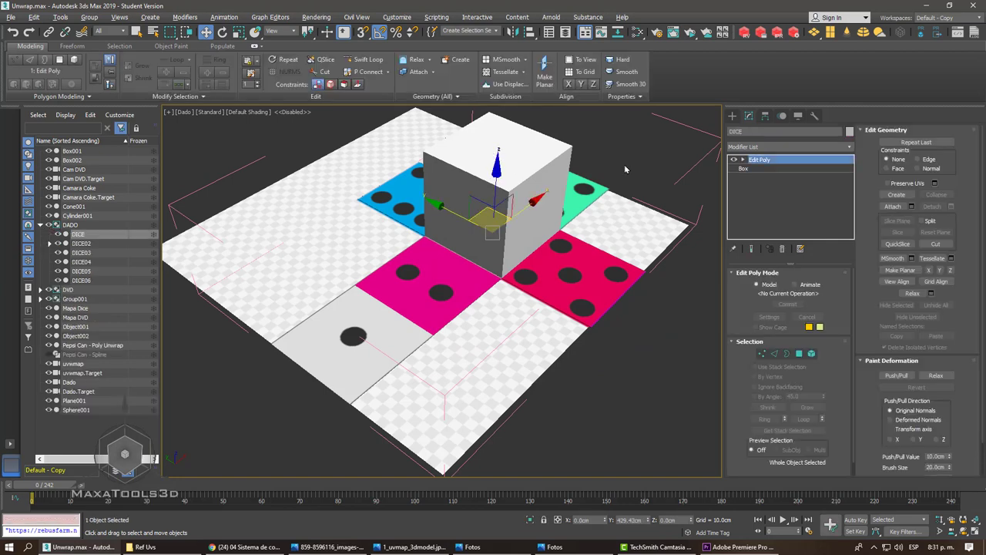
click(743, 160)
click(763, 194)
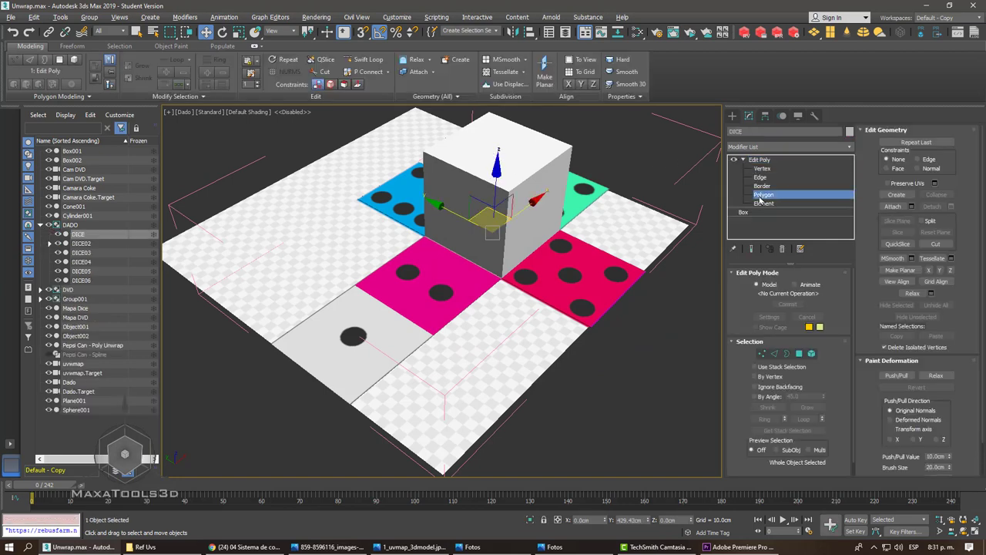
click(484, 149)
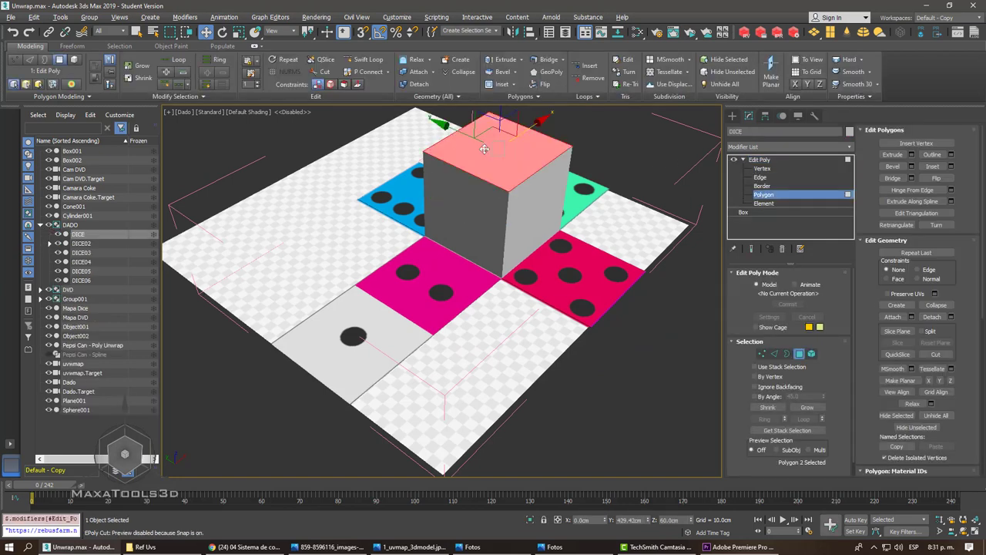
click(466, 192)
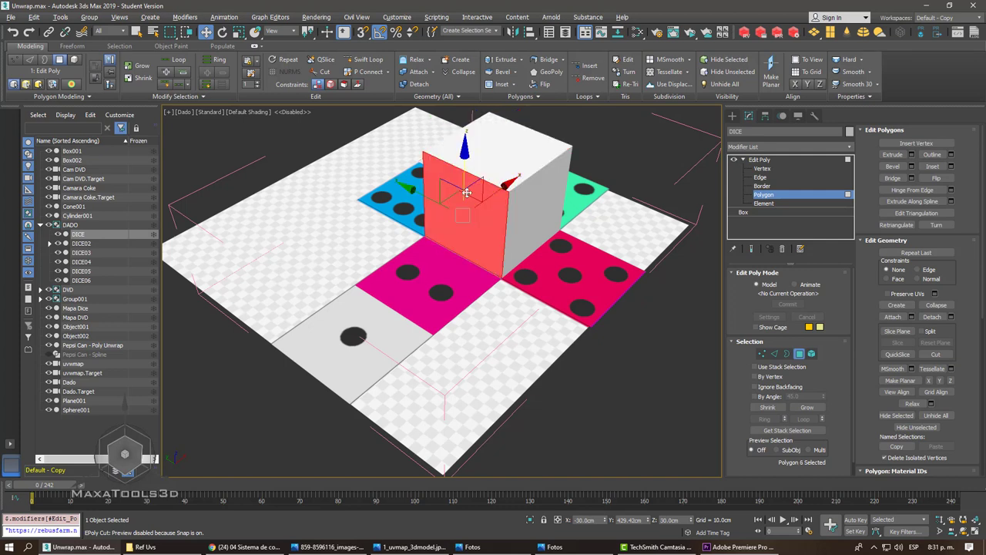
click(531, 193)
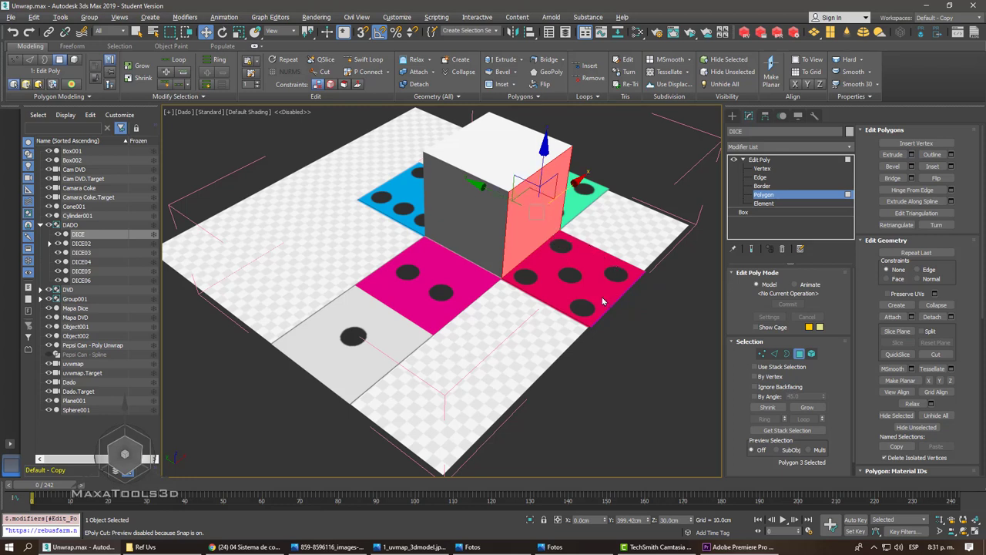
click(448, 202)
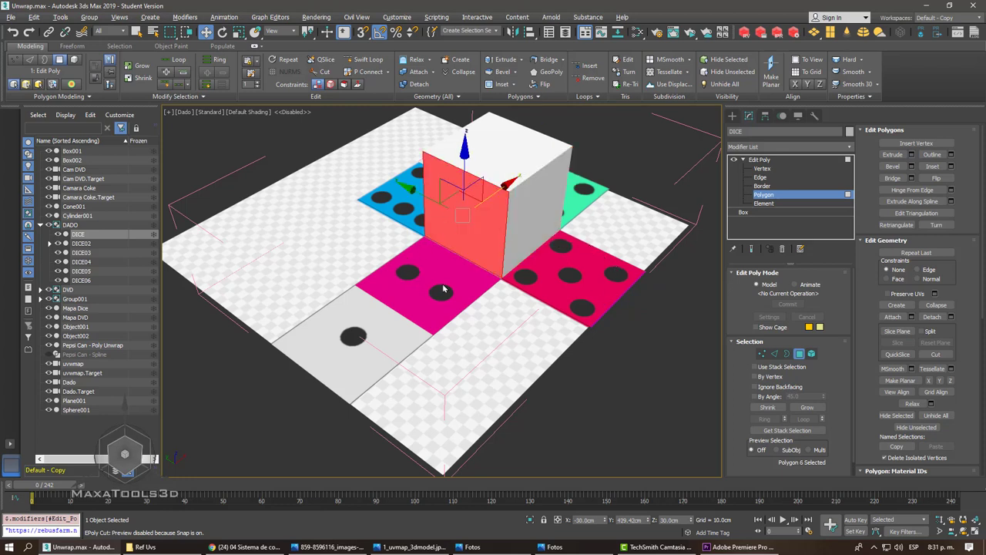
click(503, 160)
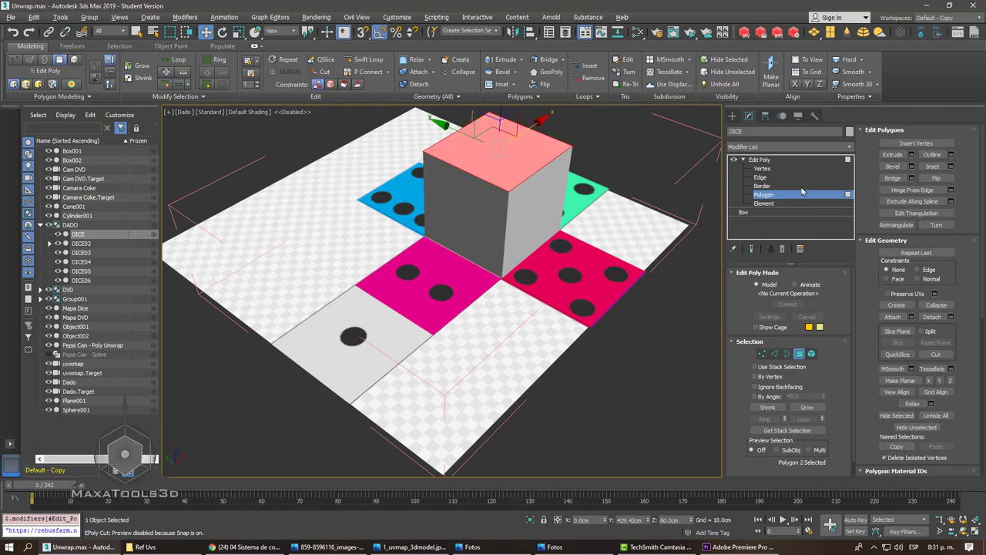
click(764, 160)
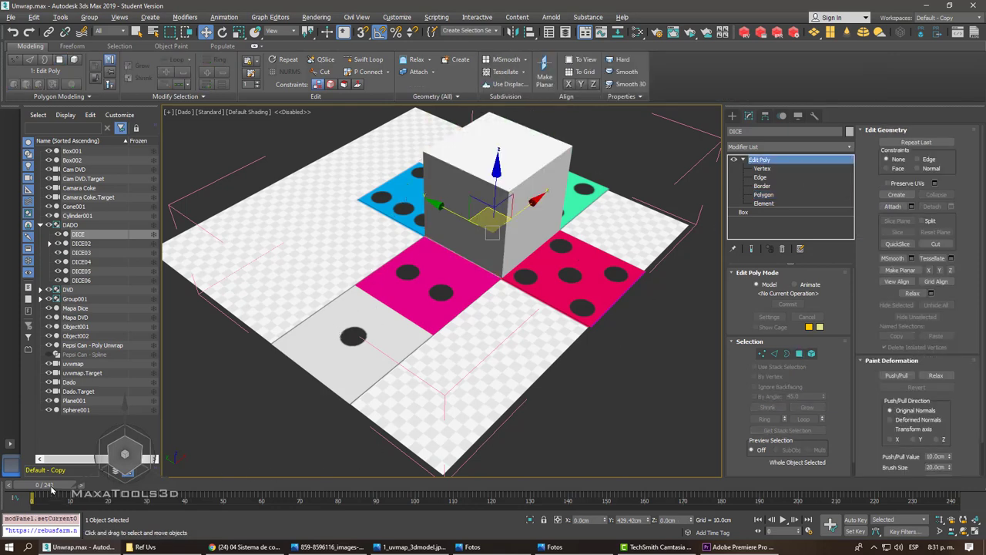
- Scrub the time slider to preview the dice net folding, then rewind to frame 0
mouse_move(51, 488)
mouse_down()
mouse_move(376, 512)
mouse_move(50, 502)
mouse_up()
key(w)
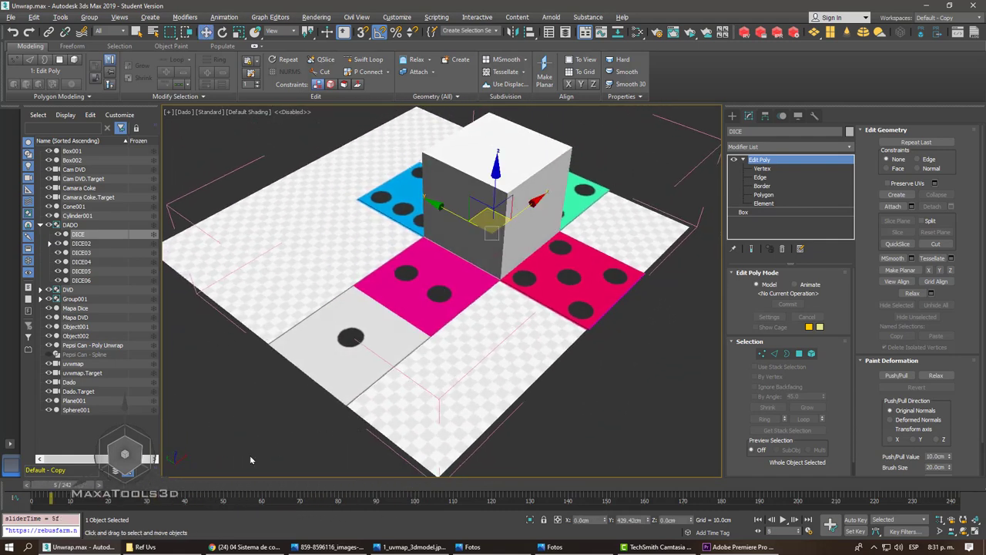
mouse_move(83, 487)
mouse_down()
mouse_move(362, 454)
mouse_move(264, 437)
mouse_move(439, 442)
mouse_move(228, 459)
mouse_move(189, 442)
mouse_move(345, 428)
mouse_move(352, 431)
mouse_move(209, 439)
mouse_move(191, 424)
mouse_move(378, 449)
mouse_move(232, 437)
mouse_up()
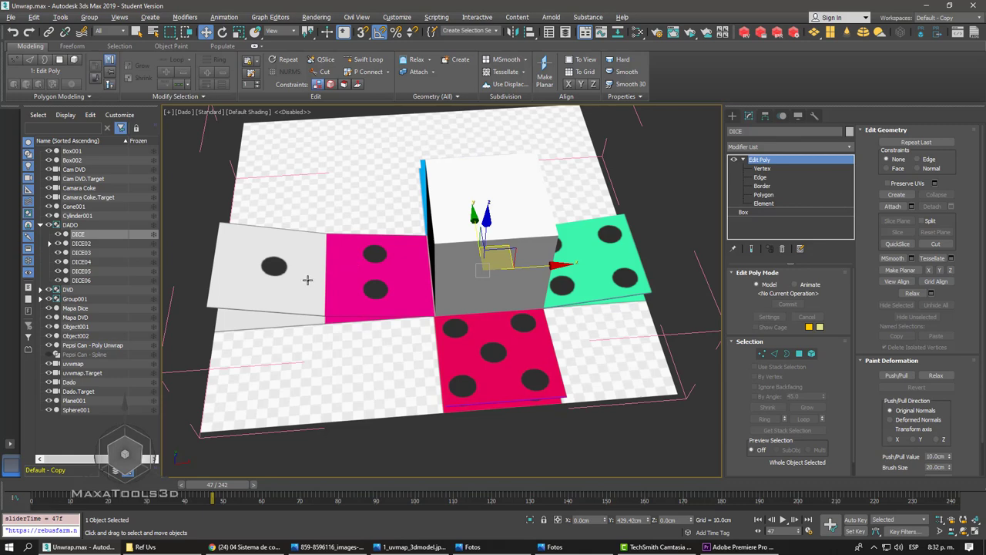
drag(229, 486, 391, 478)
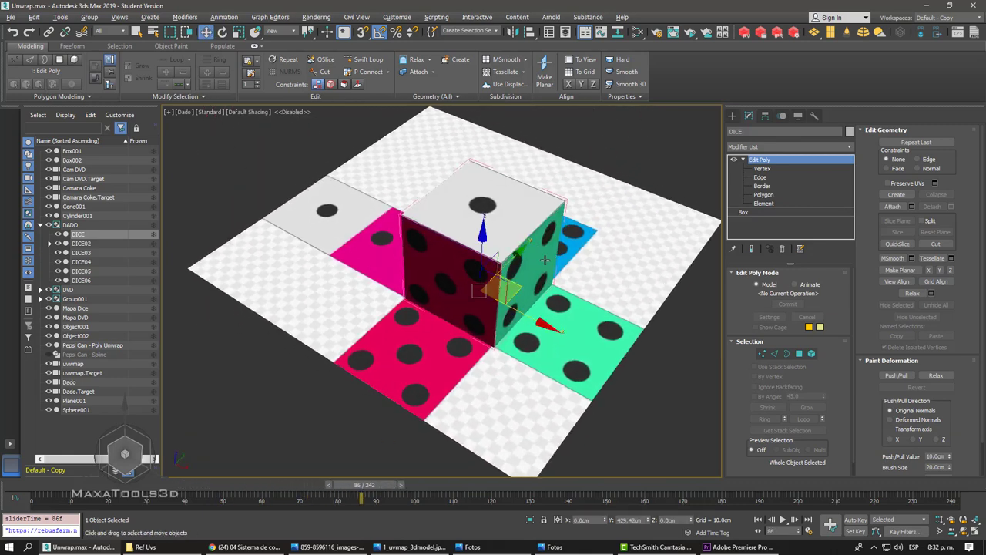
drag(359, 483, 32, 482)
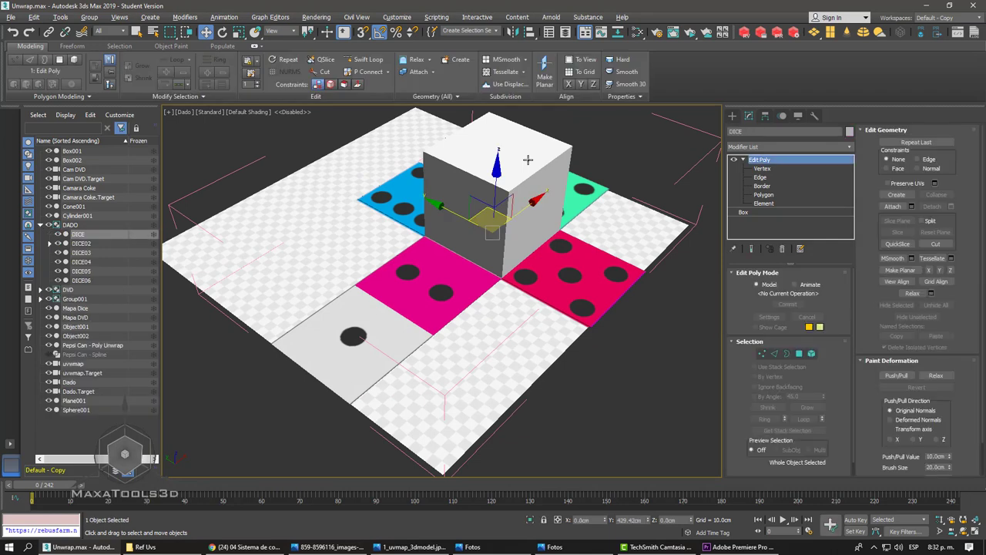
- Isolate the DICE cube in a perspective view and bring up the Modifier List
key(alt+q)
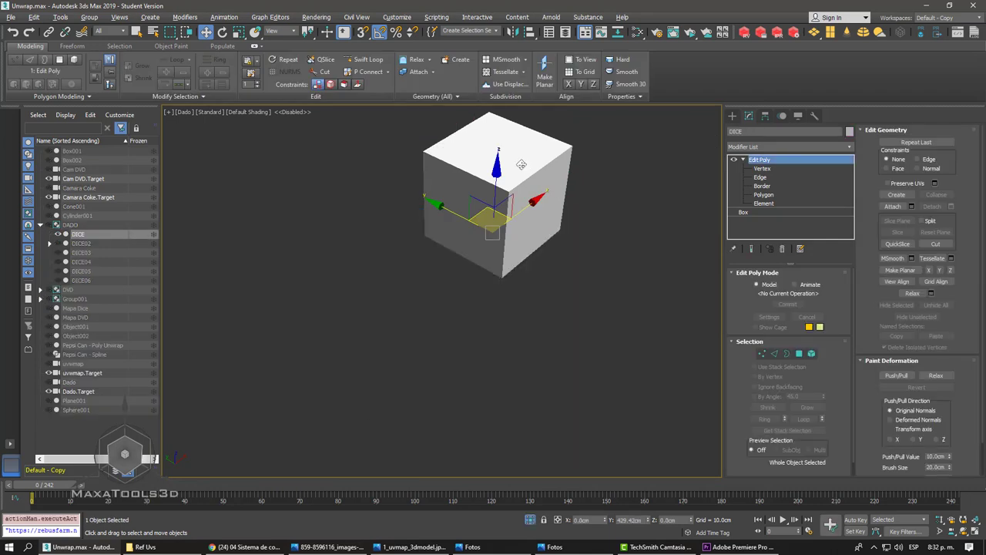
key(p)
scroll(450, 287, down, 2)
scroll(450, 287, up, 3)
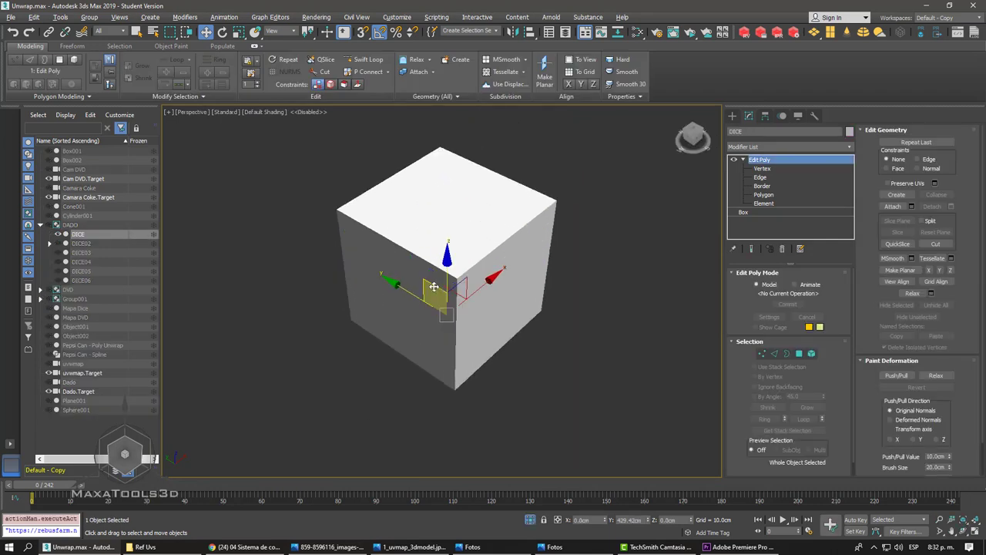
scroll(450, 287, up, 2)
click(762, 148)
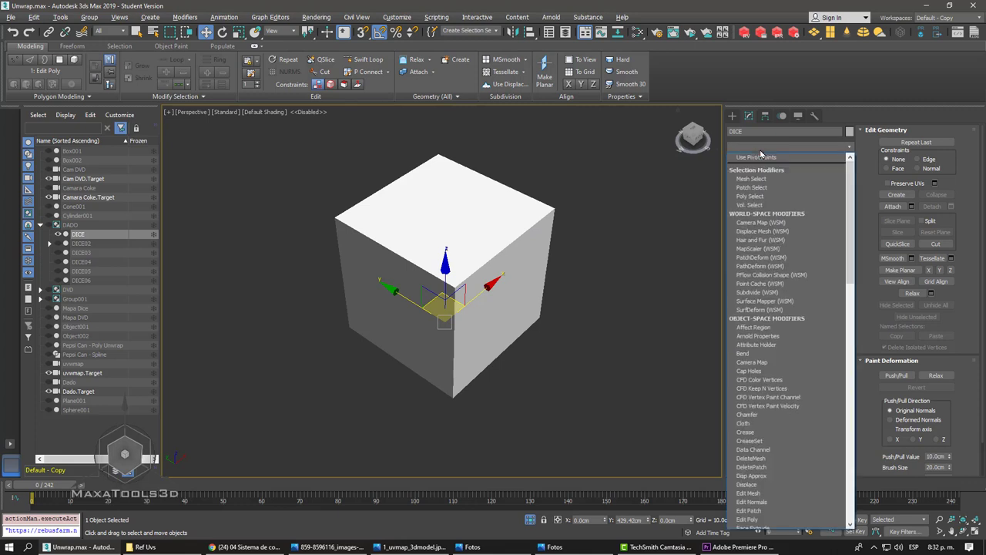
- Add Unwrap UVW above Edit Poly on the DICE cube via an 'unwrap' action search
key(u)
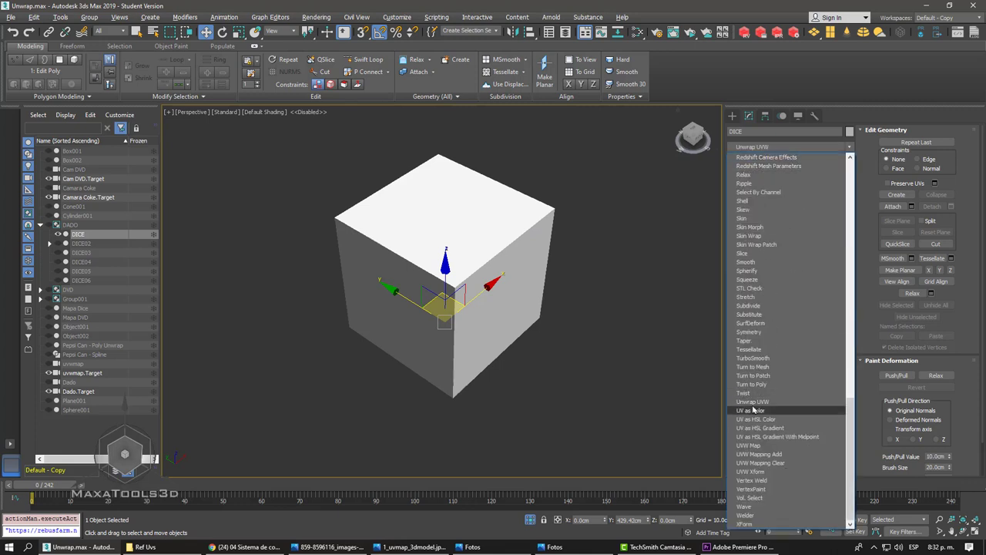
click(646, 383)
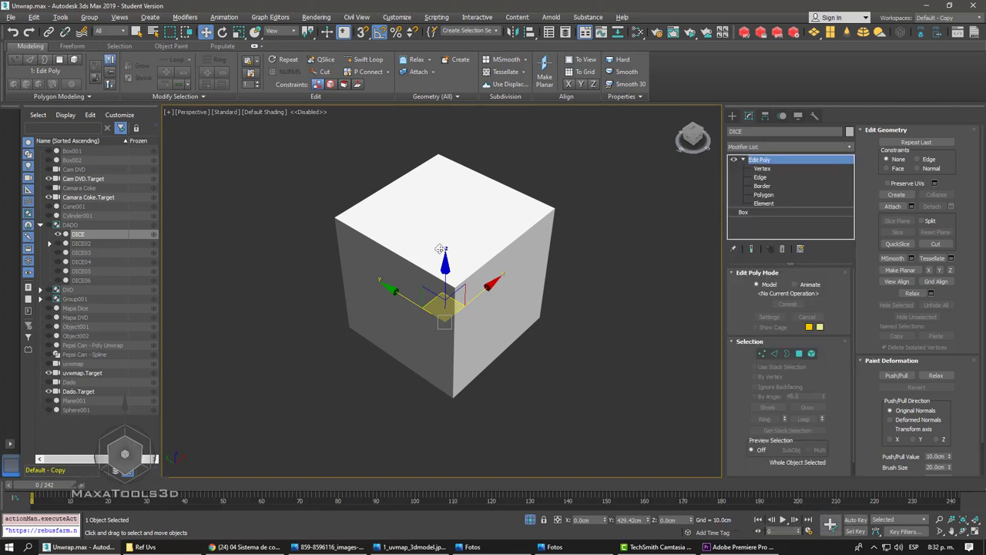
text(x)
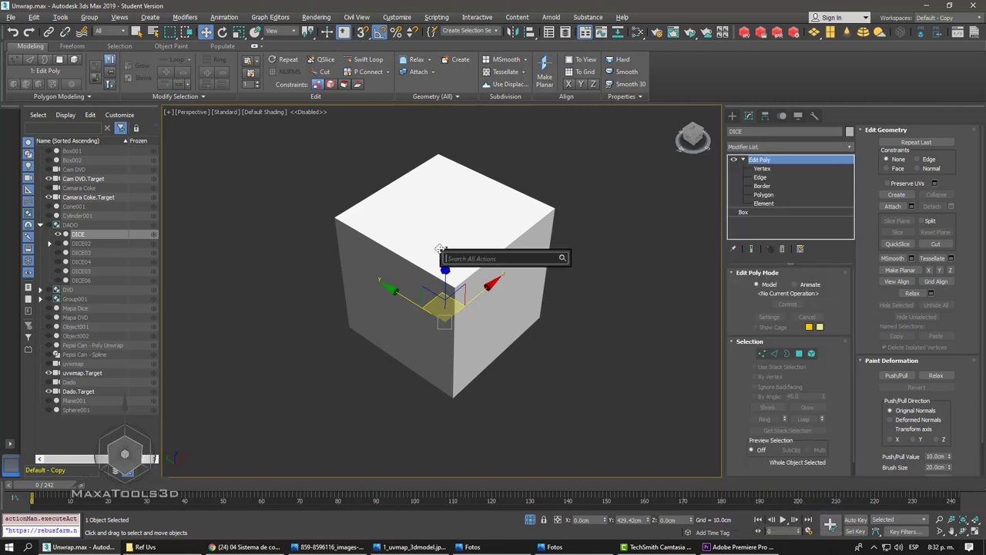
text(unw)
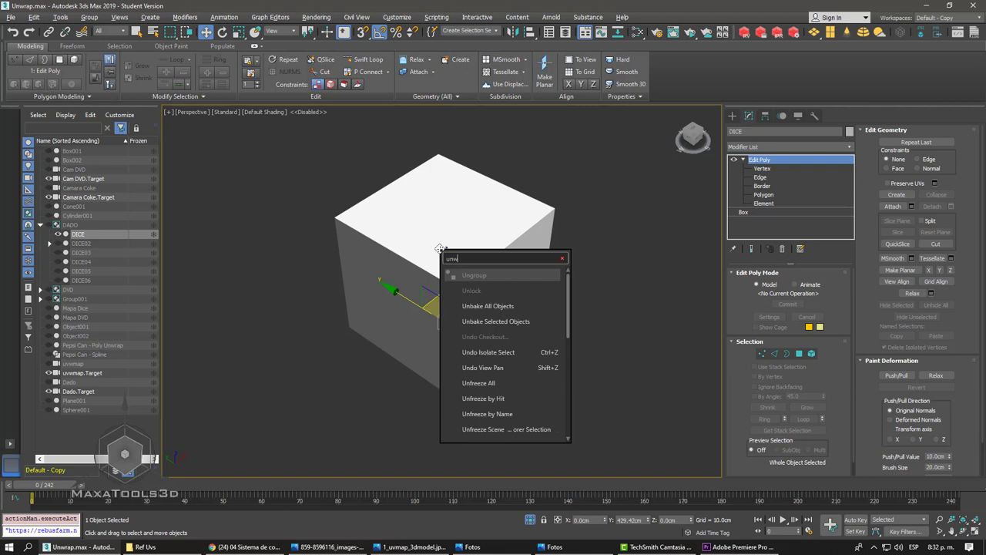
text(ra)
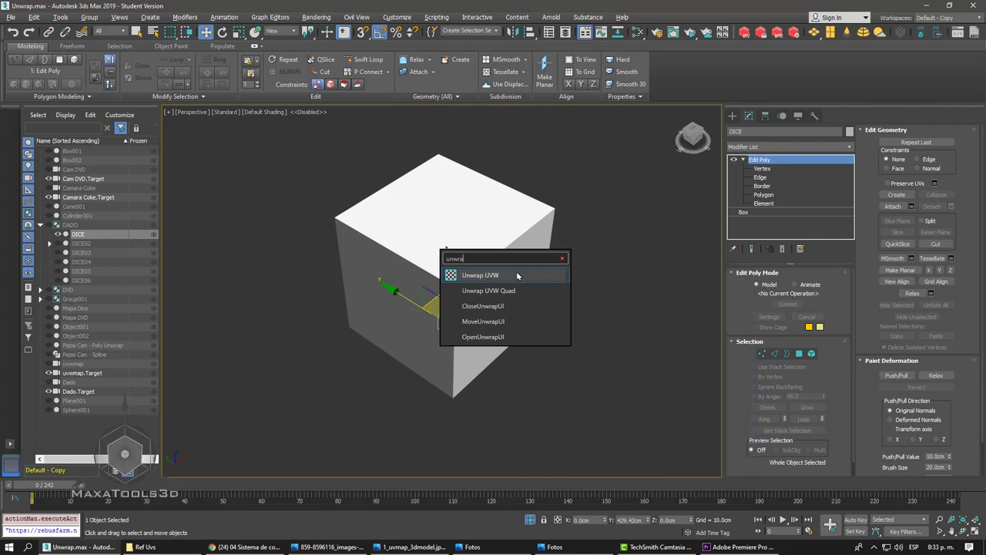
key(Escape)
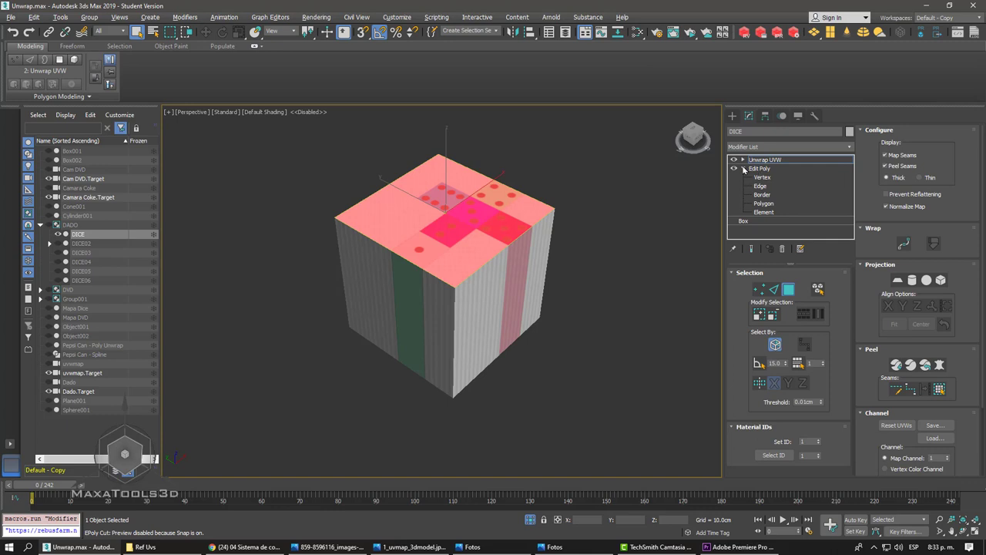
- Expand Unwrap UVW's sub-object levels and select the cube's corner vertices at Vertex level
click(744, 169)
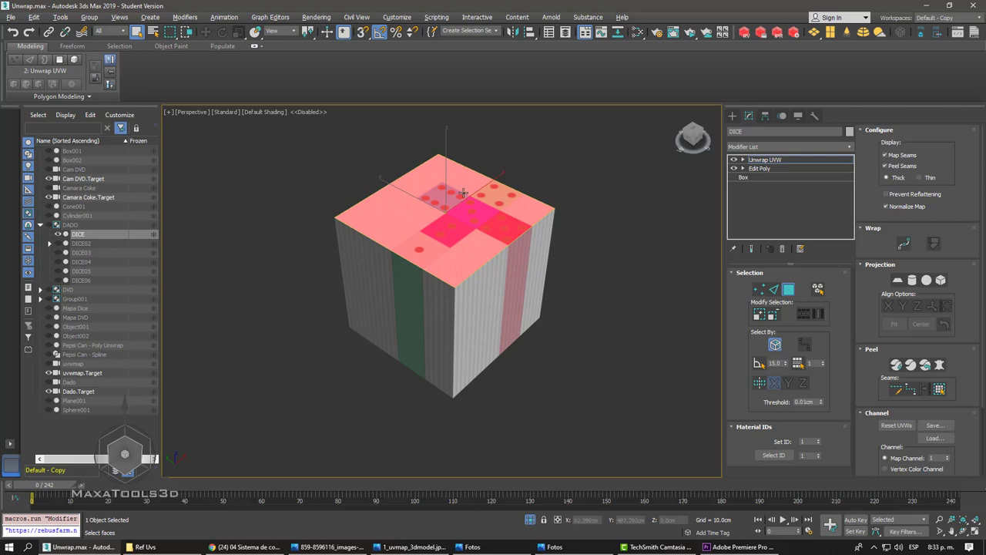
click(744, 159)
click(760, 168)
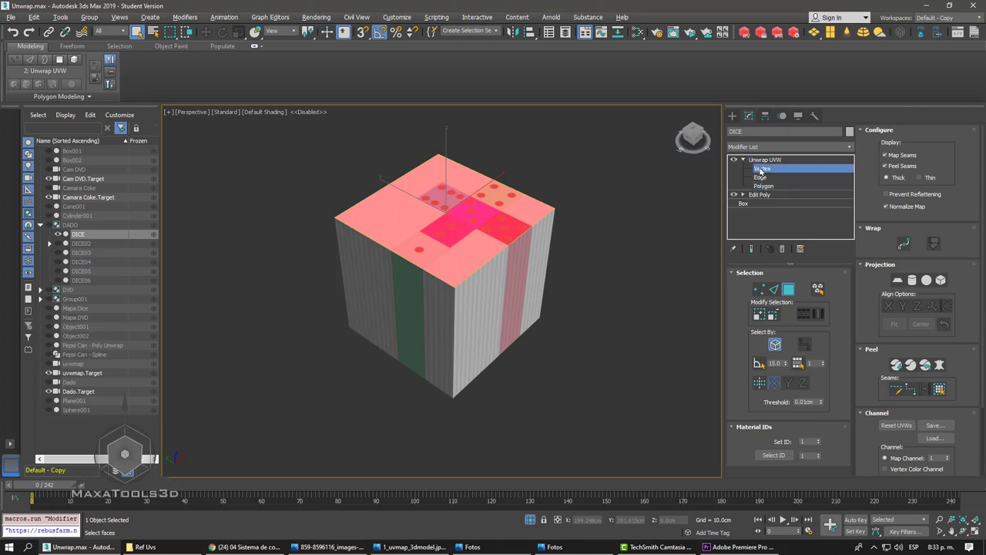
click(763, 185)
click(769, 178)
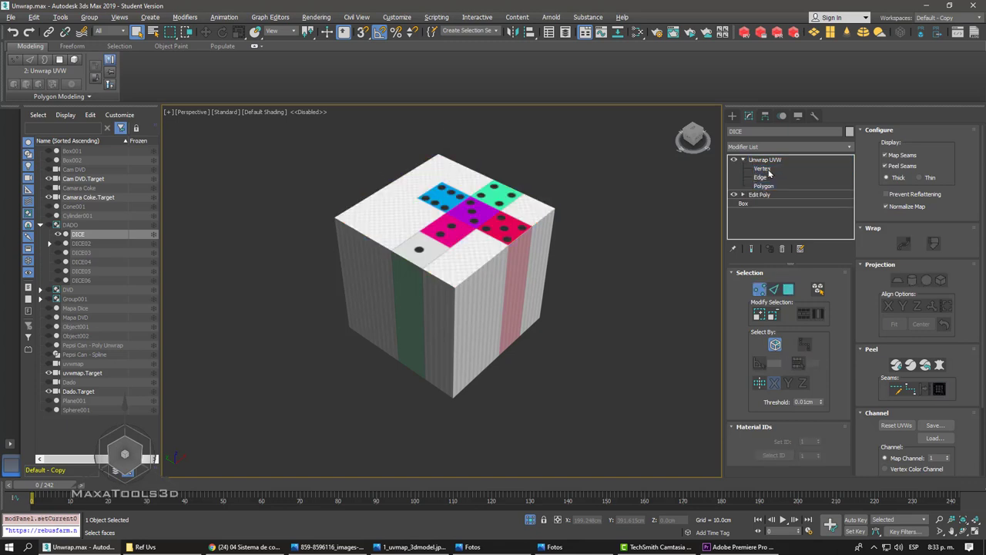
click(761, 168)
drag(617, 181, 550, 223)
right_click(561, 221)
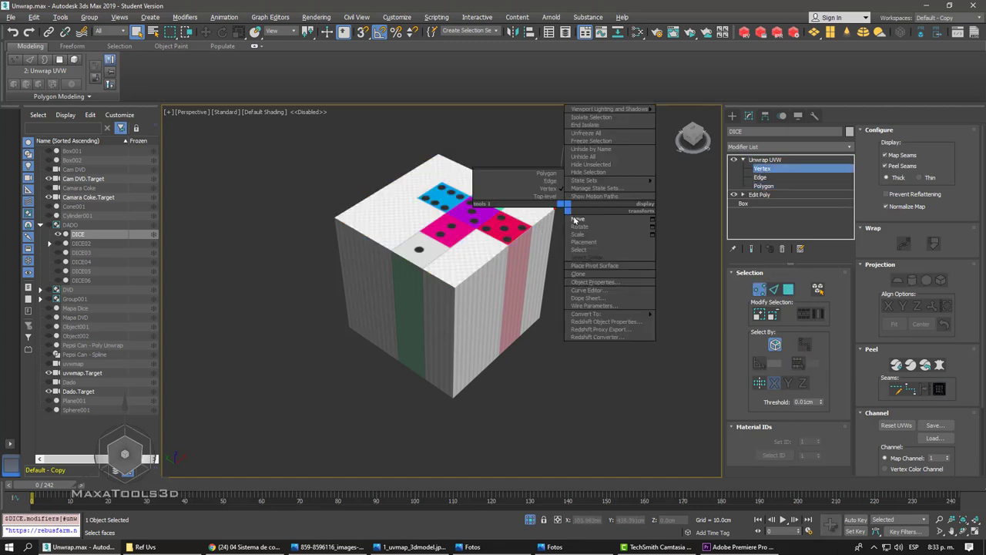
click(570, 220)
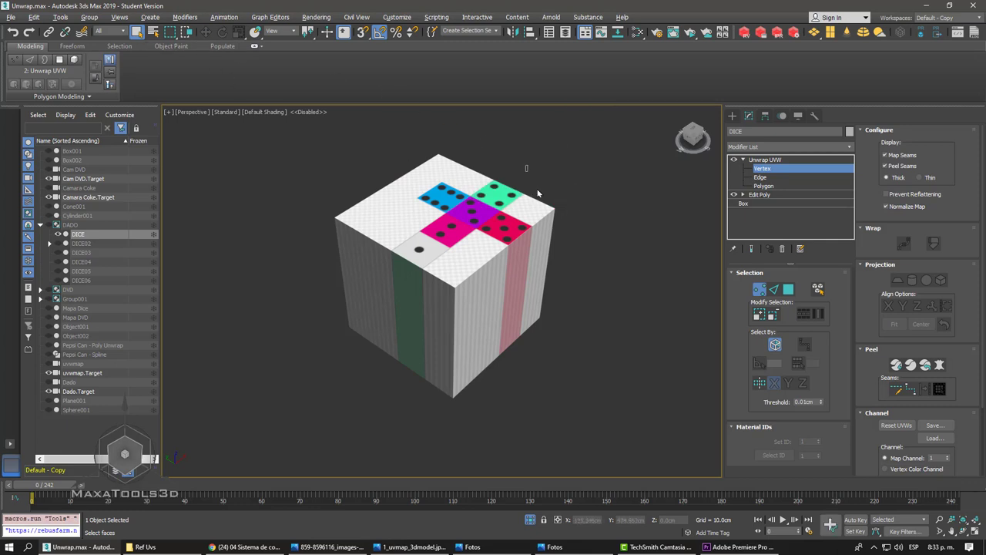
drag(538, 193, 574, 231)
- Try the Edge and Face levels on the cube's front edge, then collapse the levels
click(755, 178)
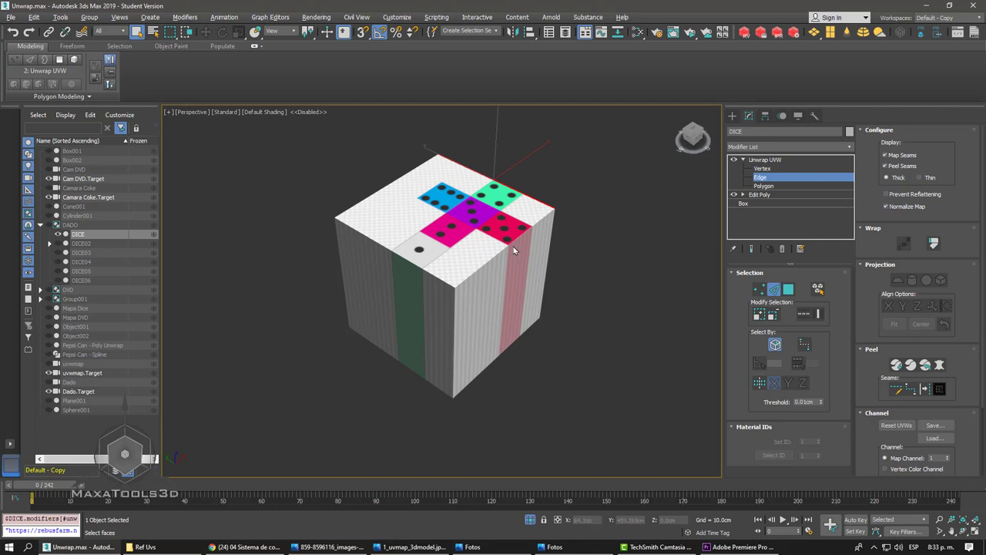
click(444, 341)
click(762, 185)
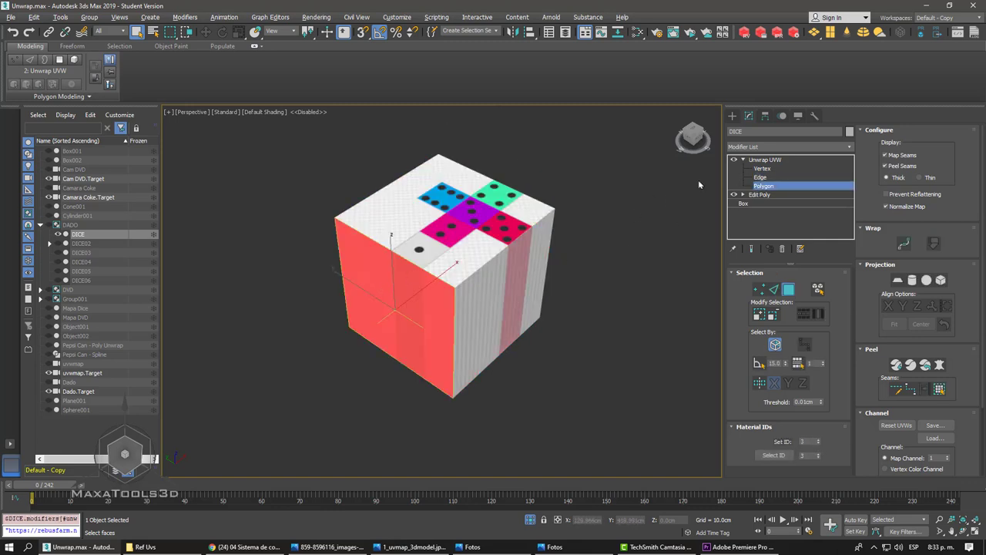
click(770, 160)
click(744, 159)
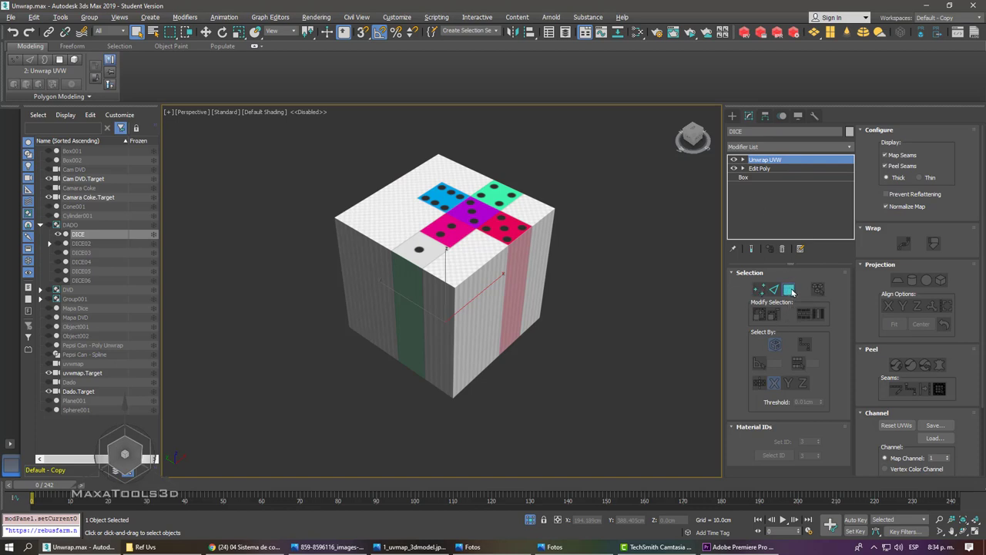
- Select the top face, grow and shrink the selection, then return to Vertex level
click(788, 289)
click(447, 224)
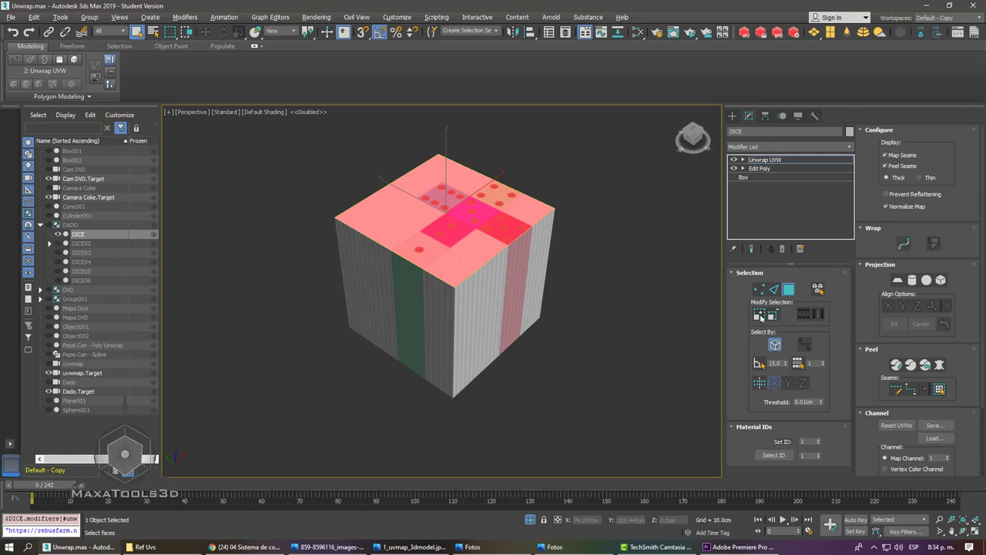
click(761, 316)
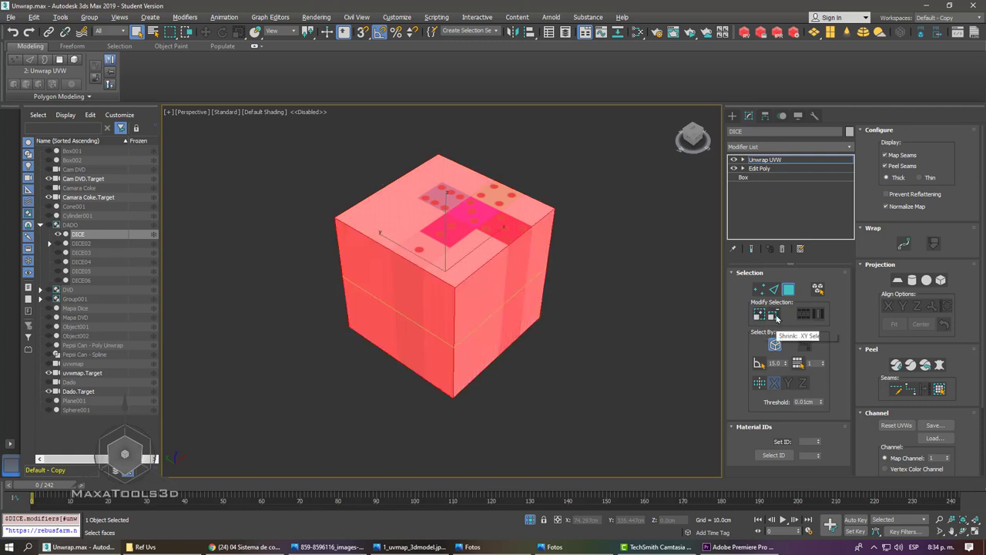
click(777, 316)
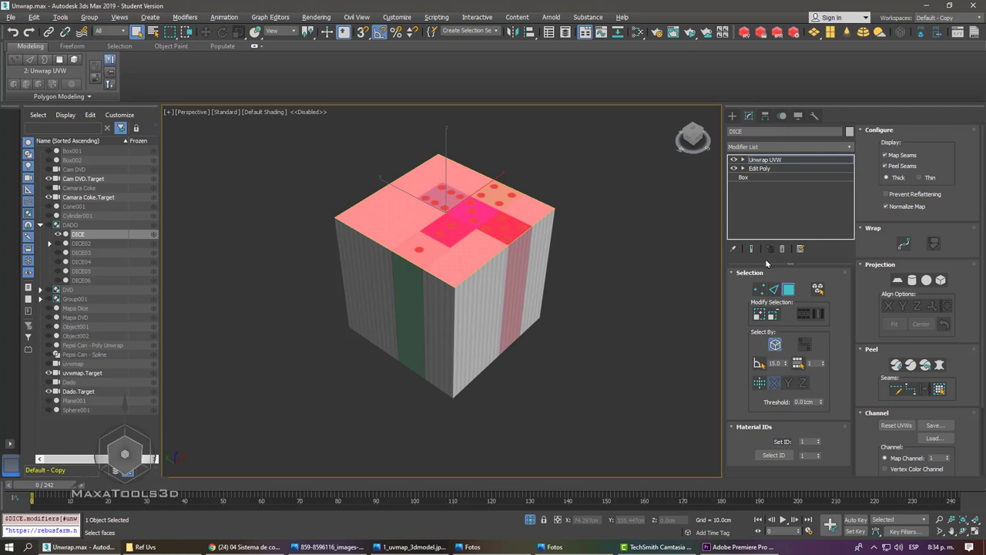
click(742, 160)
- Box-select vertices in wireframe, turn off Ignore Backfacing, reselect, then return to shaded view
key(1)
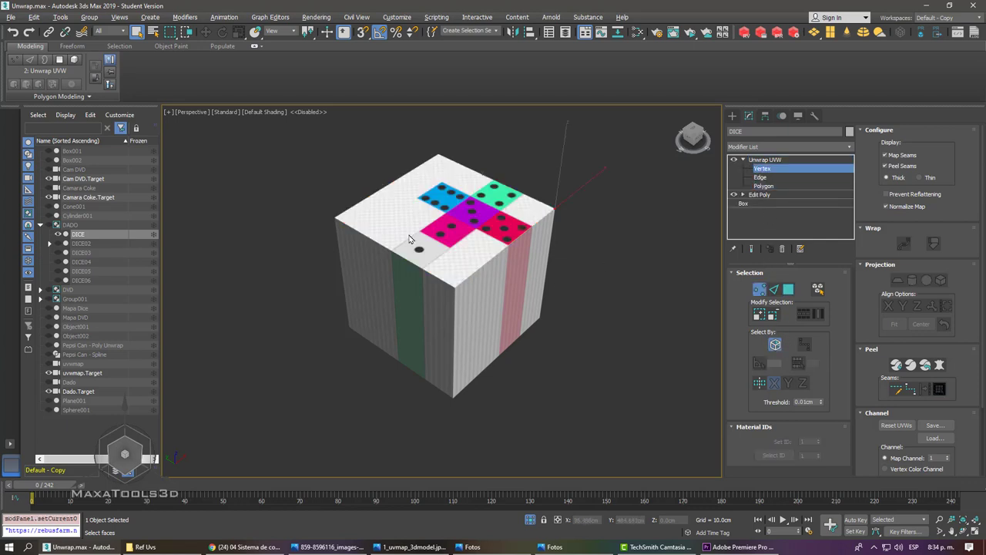
key(F3)
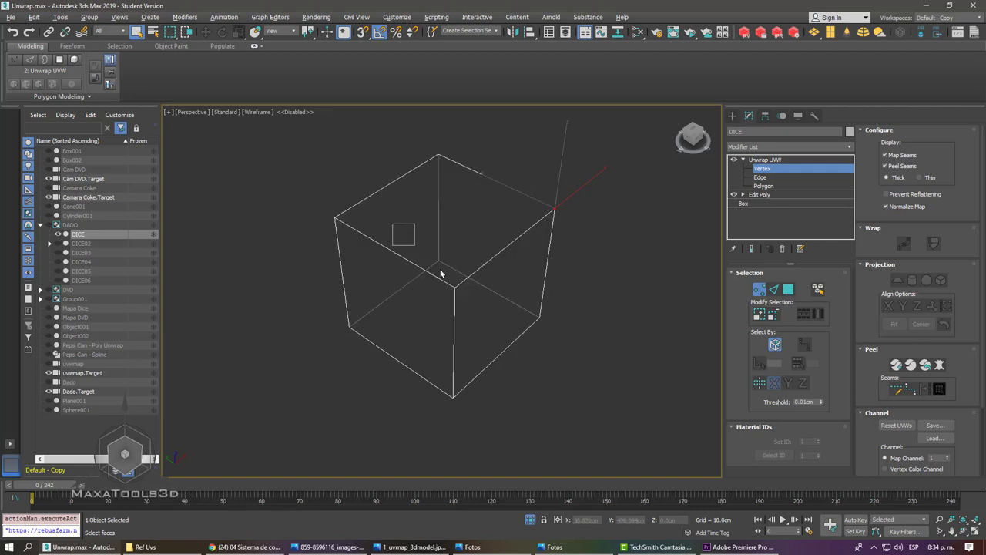
drag(440, 274, 521, 327)
key(F3)
key(F3)
drag(396, 221, 490, 312)
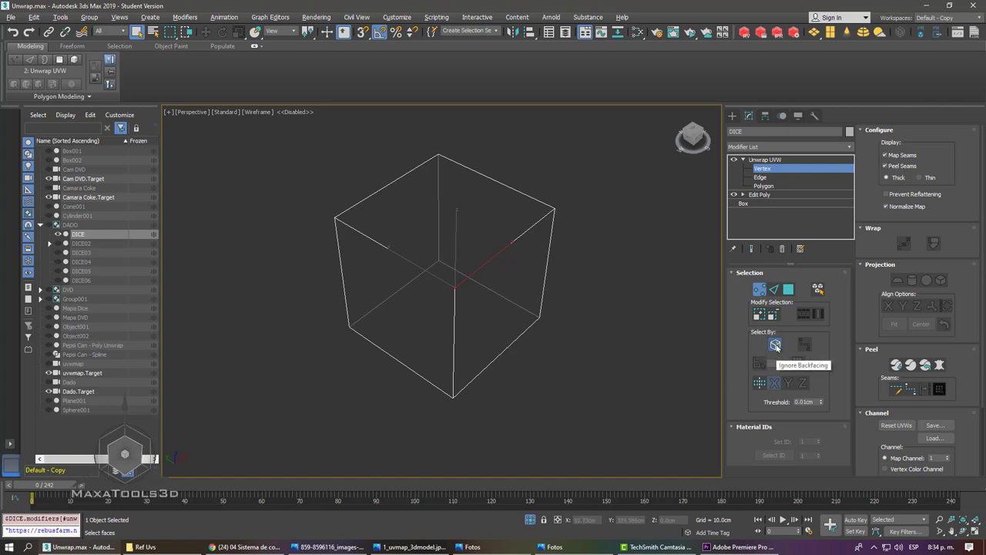
click(775, 346)
drag(401, 239, 511, 336)
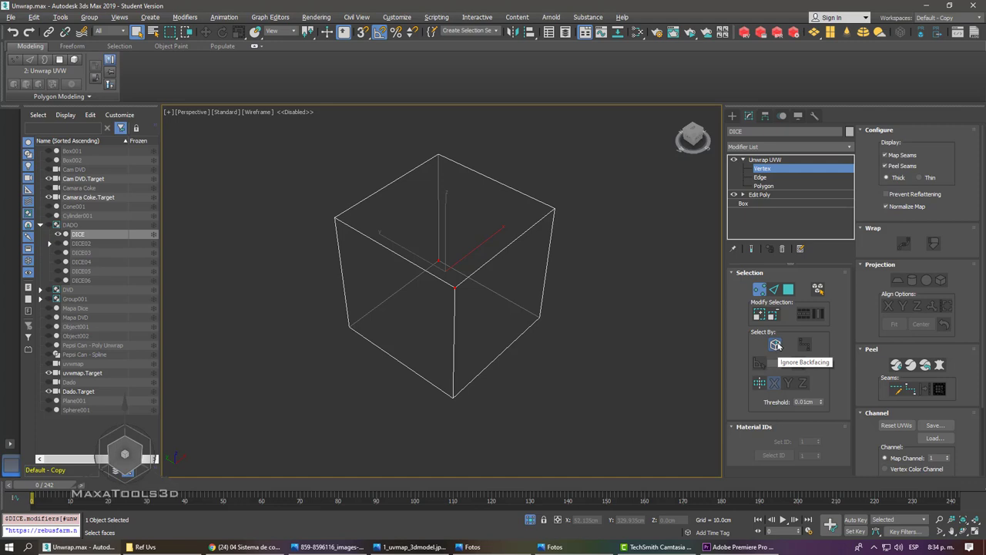
key(F3)
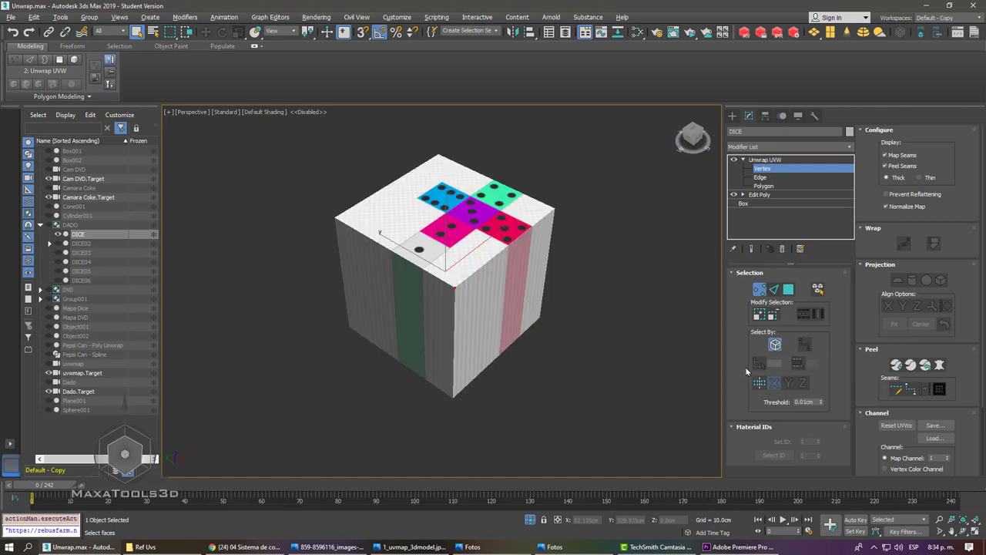
- Collapse the Selection and Material IDs rollouts, enable Peel Seams, and open the UV editor
click(751, 272)
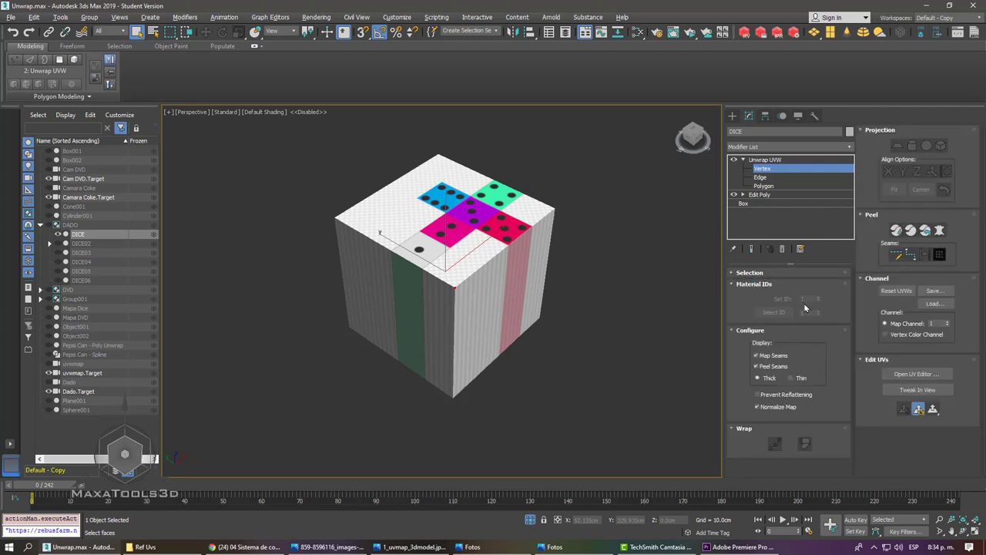
click(765, 284)
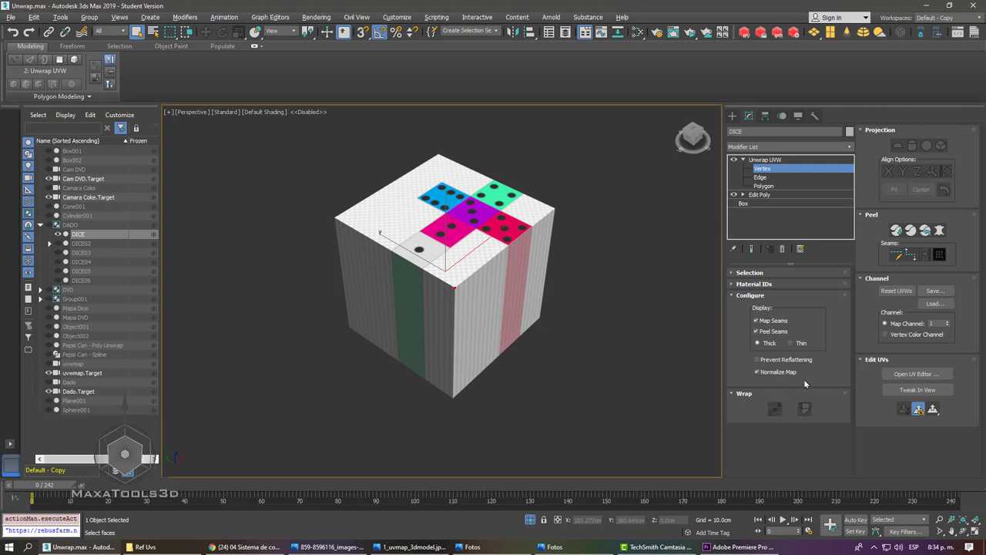
click(756, 332)
click(749, 296)
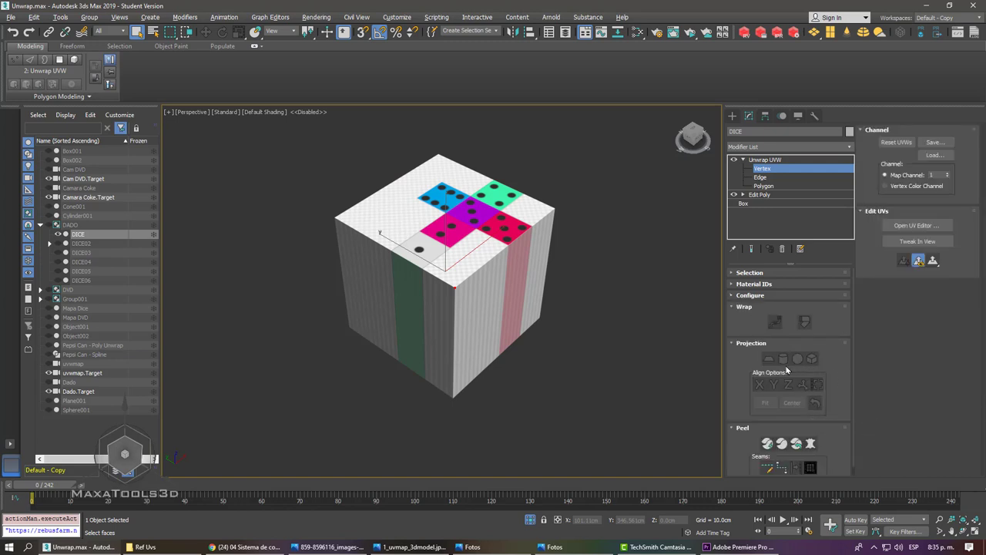
mouse_move(737, 385)
mouse_down()
mouse_move(736, 334)
mouse_move(744, 383)
mouse_up()
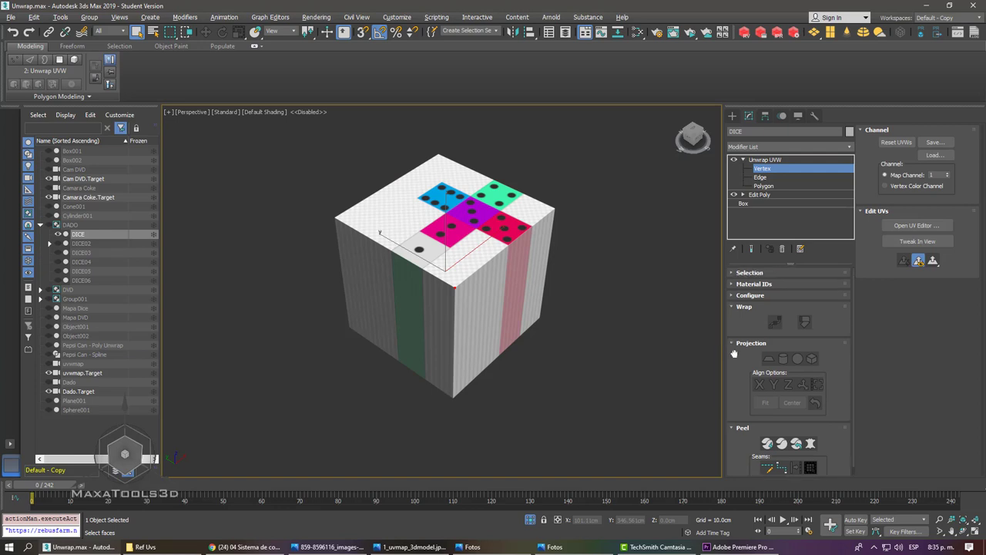
click(759, 296)
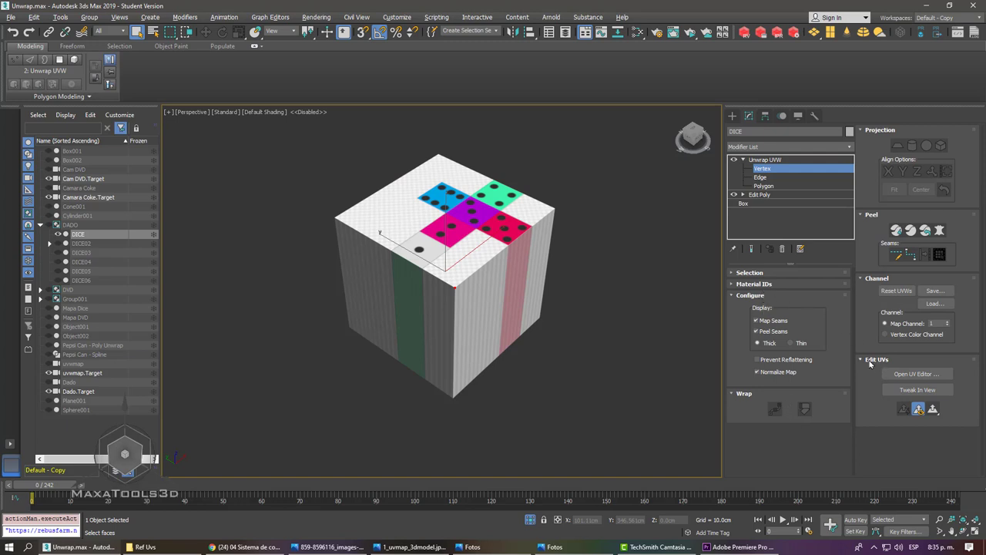
click(916, 375)
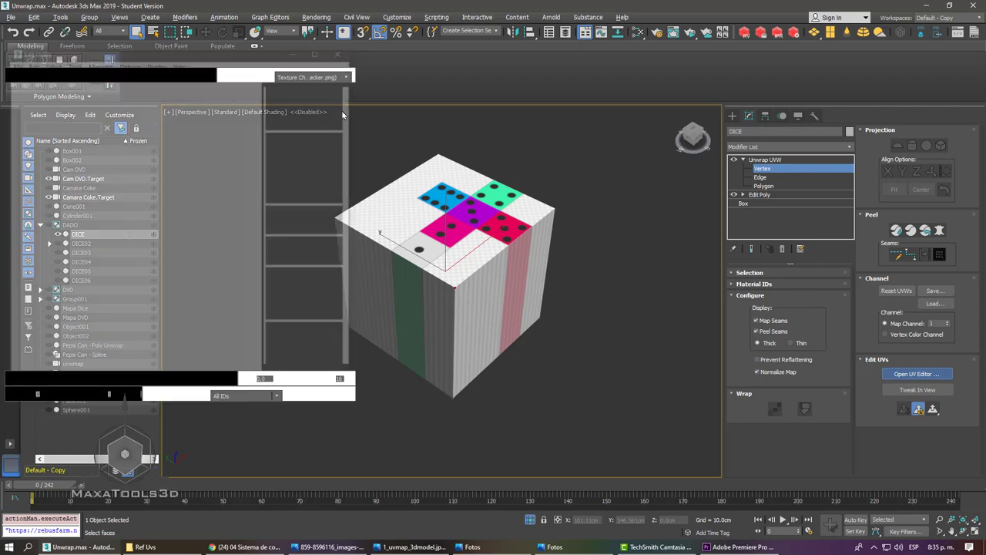
- Move and enlarge the Edit UVWs window near the screen centre
drag(285, 50, 518, 60)
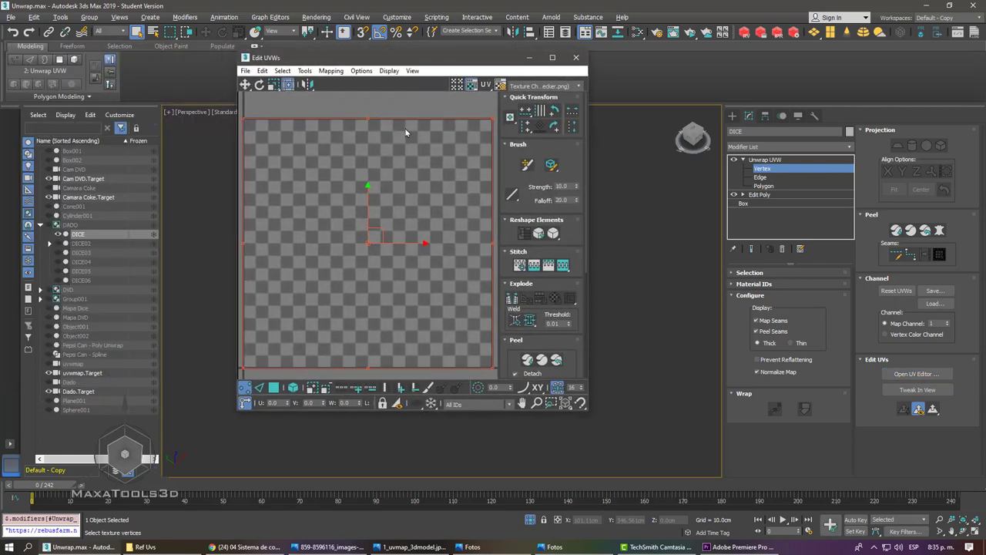
scroll(394, 154, down, 2)
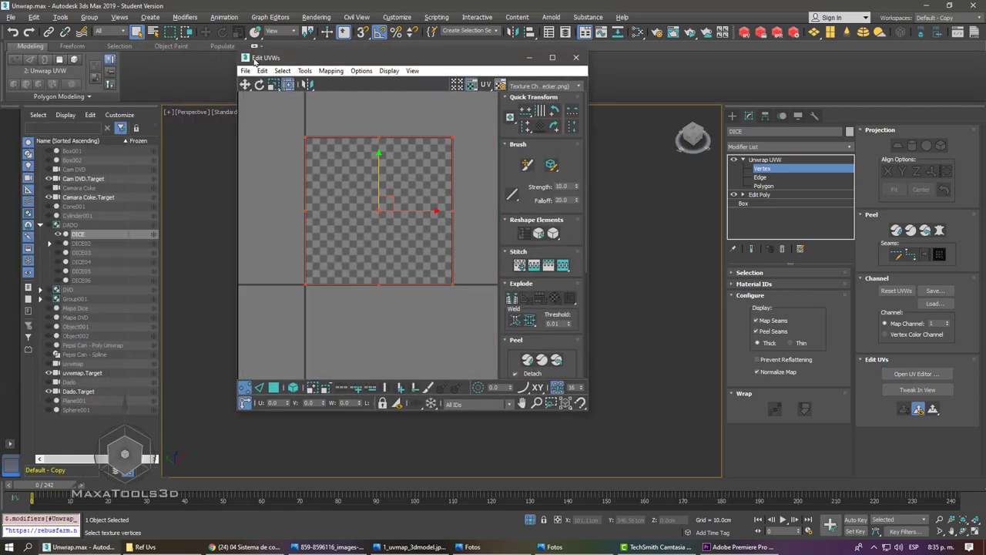
drag(255, 63, 242, 62)
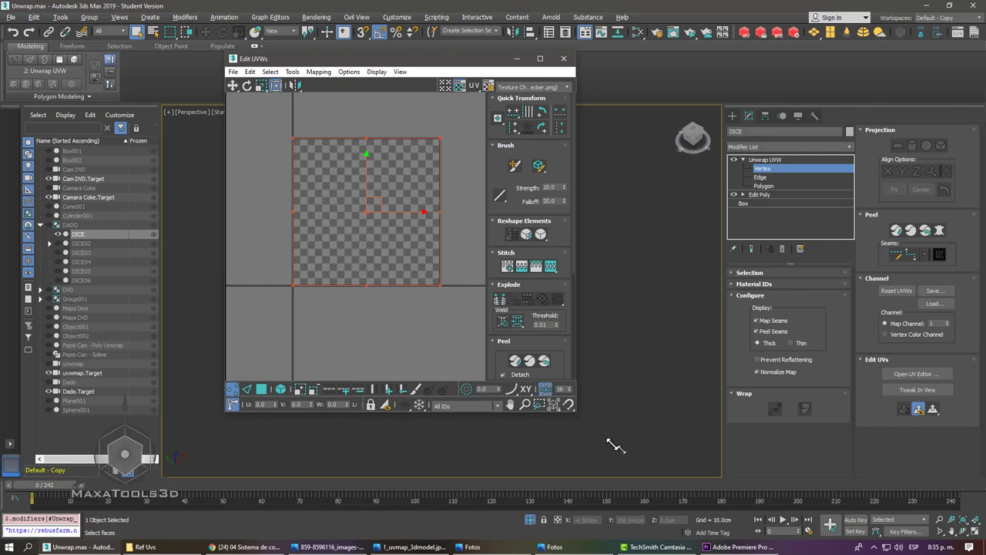
drag(571, 412, 671, 488)
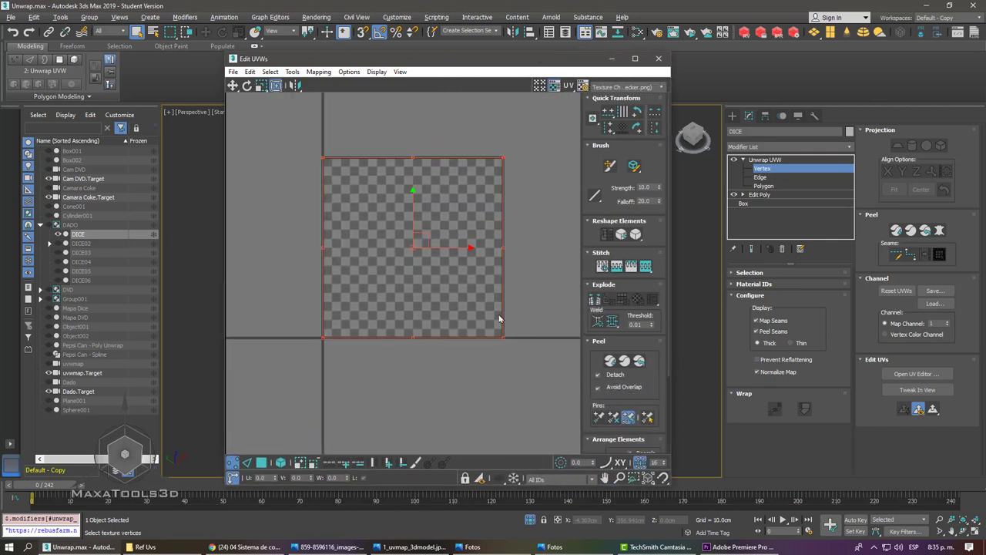
scroll(506, 335, up, 2)
scroll(501, 308, up, 2)
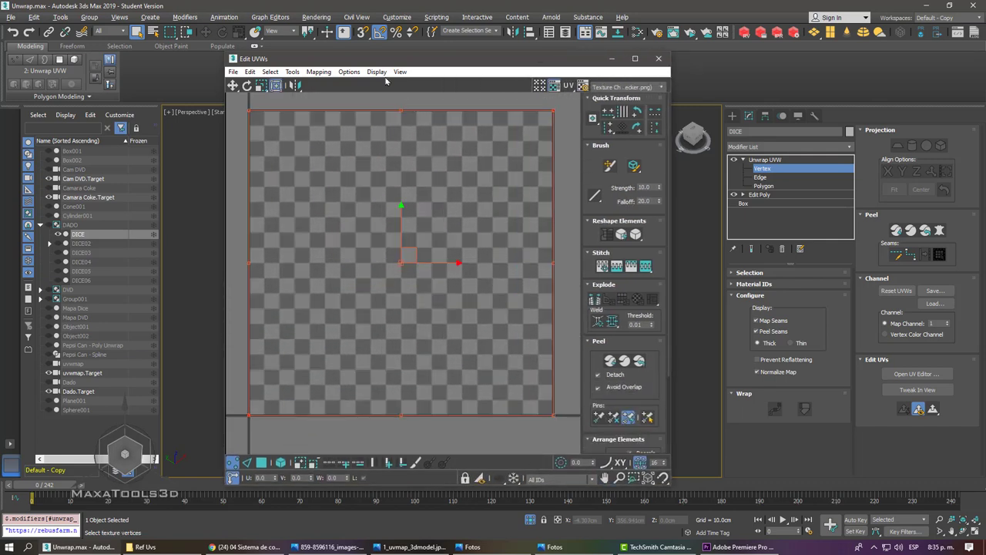
drag(386, 79, 328, 60)
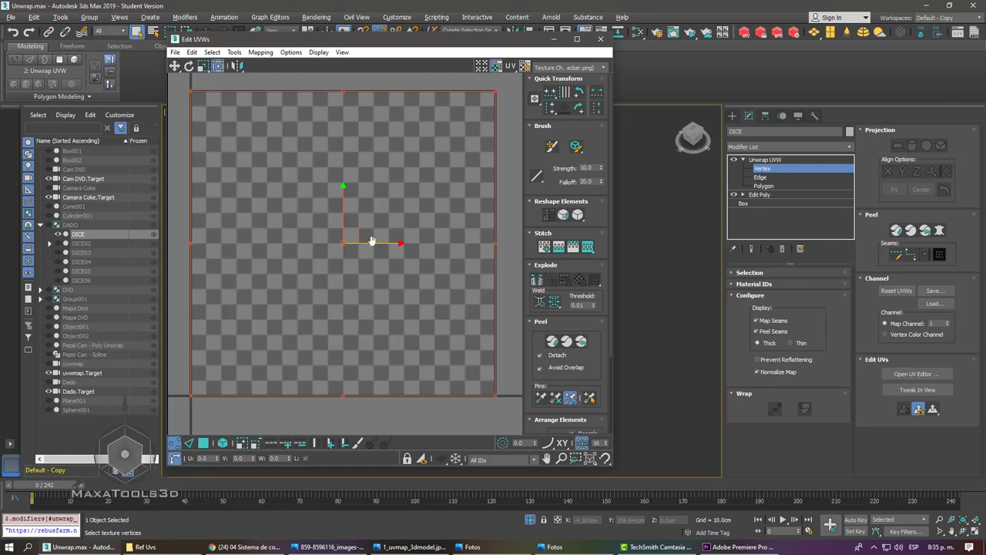
scroll(389, 240, down, 2)
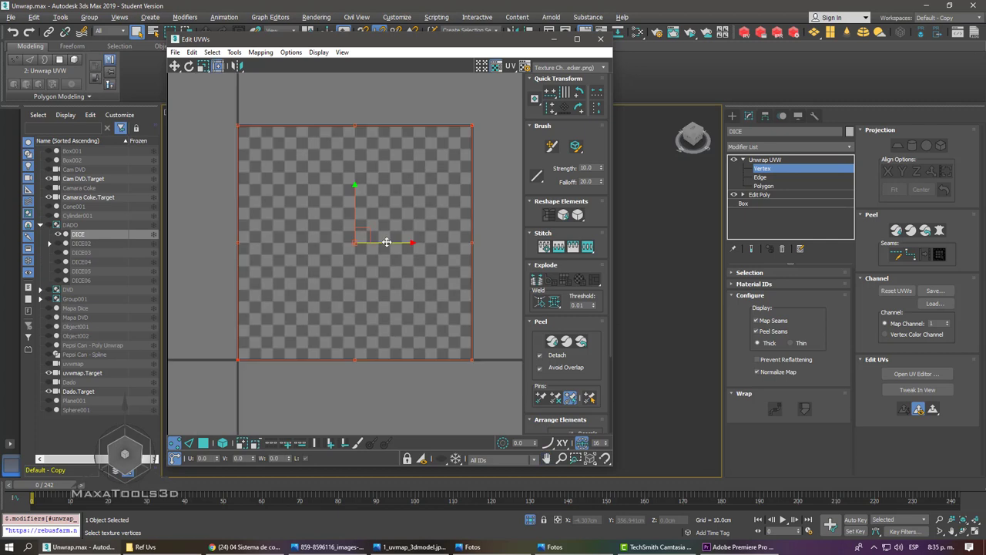
- Clear the UV vertex selection and switch to Polygon sub-object editing
click(380, 103)
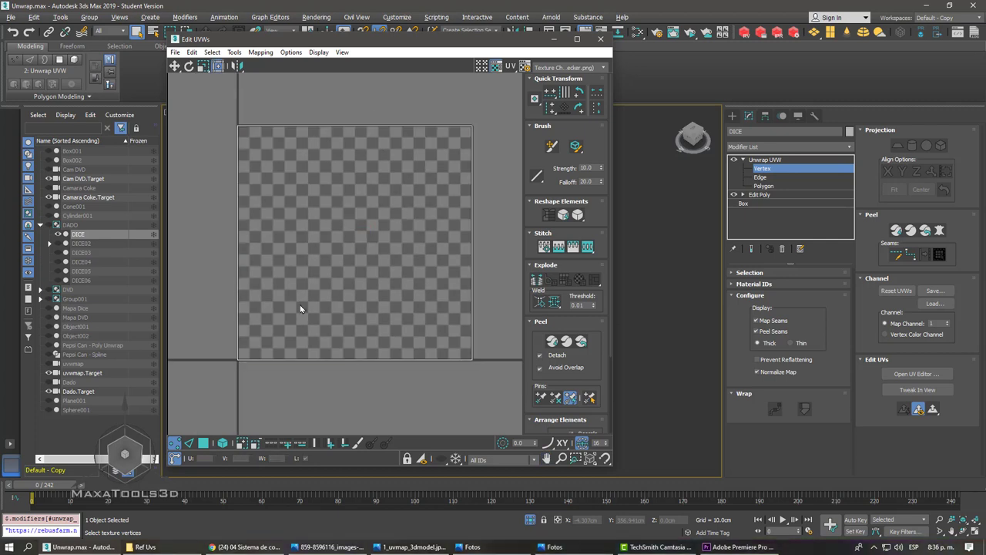
key(2)
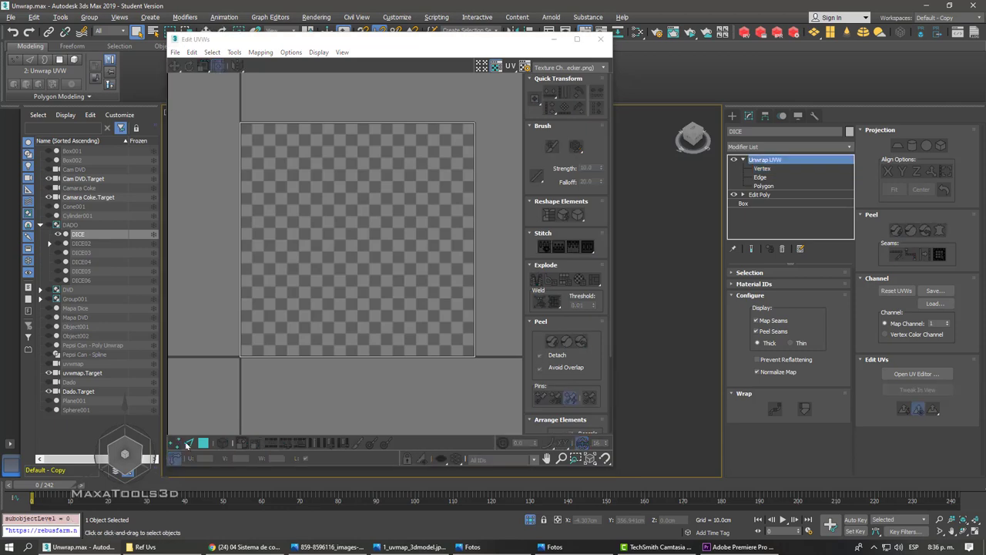
click(204, 444)
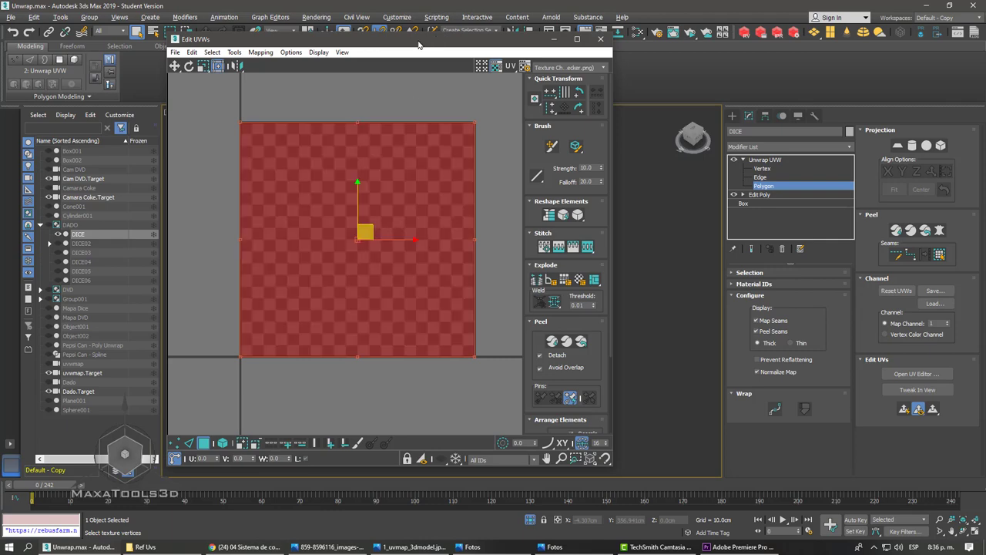
- Move the UV editor right of the viewport, orbit the cube, and test-drag a UV face
mouse_move(410, 41)
mouse_down()
mouse_move(268, 40)
mouse_move(811, 59)
mouse_up()
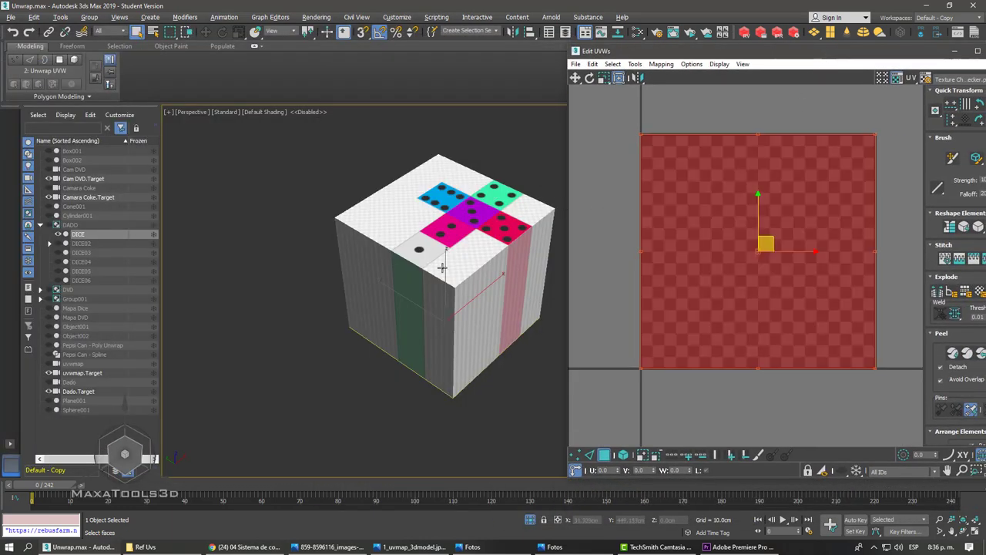
mouse_move(440, 264)
middle_down()
mouse_move(365, 264)
mouse_move(374, 203)
middle_up()
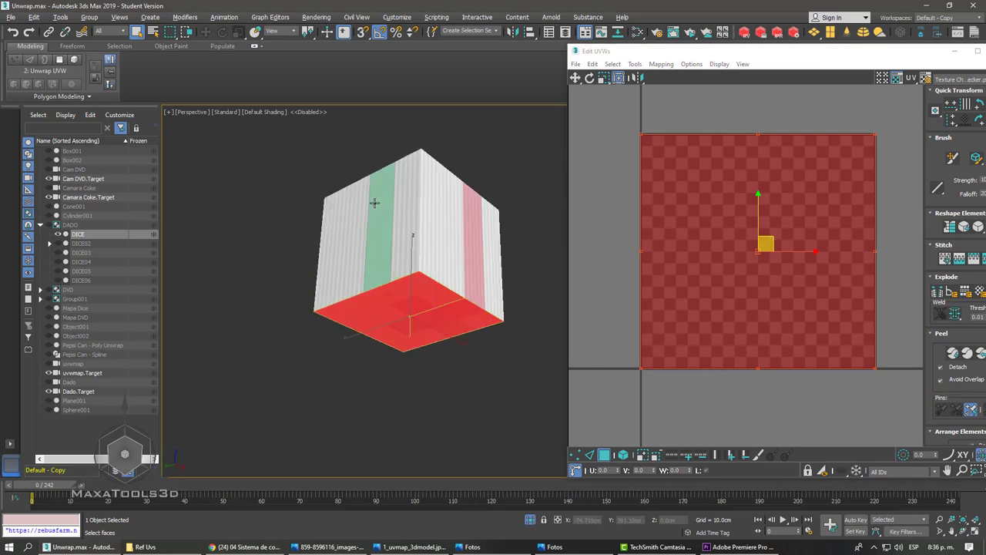
click(658, 232)
drag(658, 232, 704, 215)
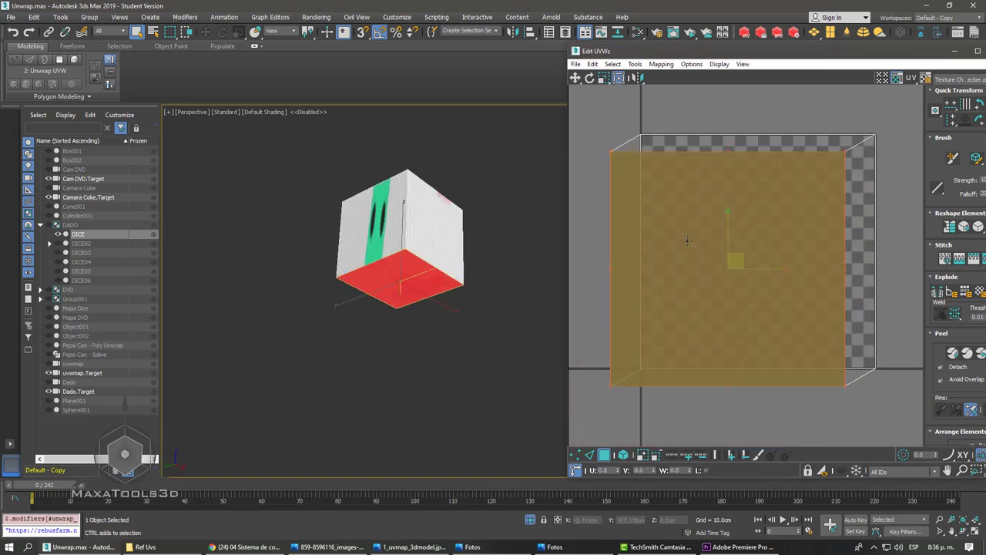
drag(770, 229, 684, 311)
scroll(667, 308, down, 3)
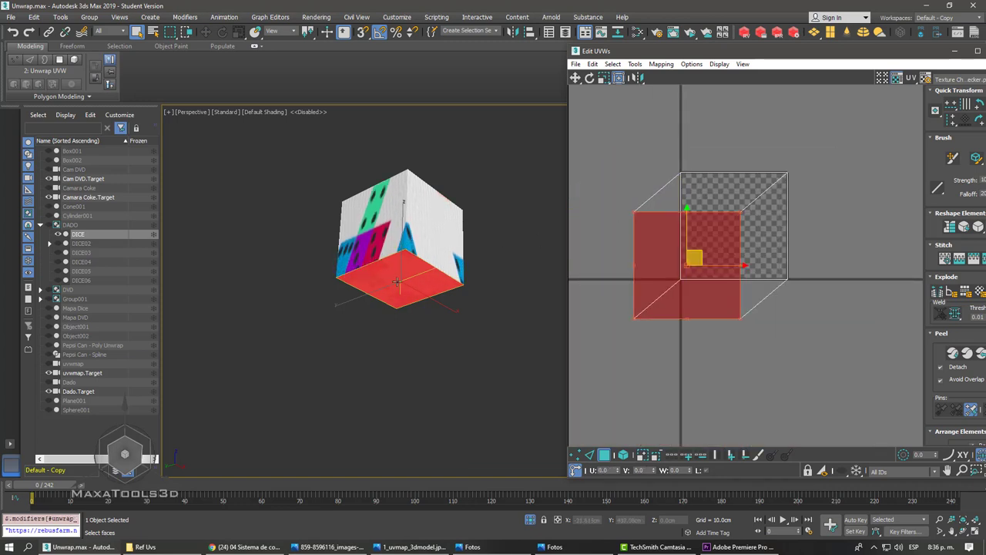
click(768, 254)
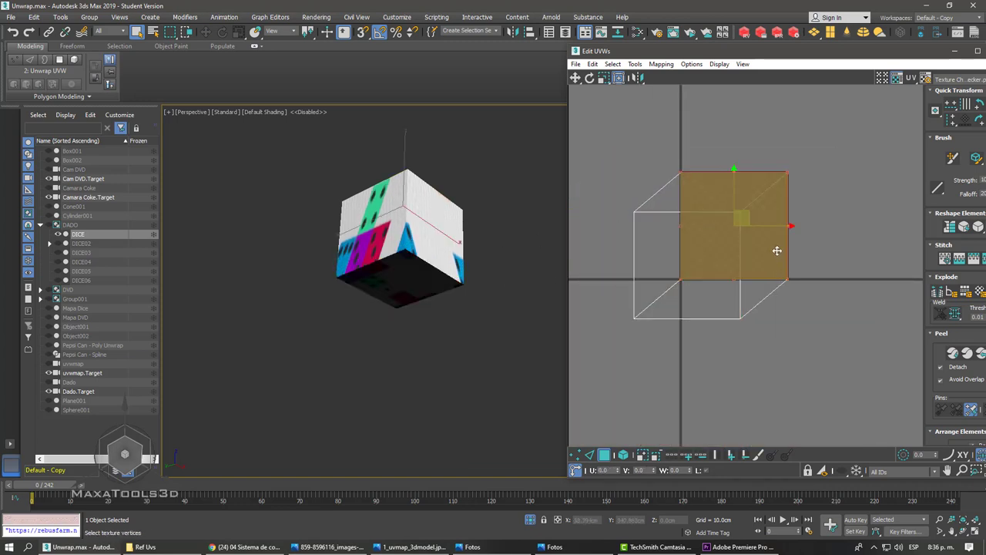
drag(776, 255, 780, 261)
- Cycle through the overlapping stacked UV faces until the square face is selected
alt+middle_drag(401, 231, 401, 248)
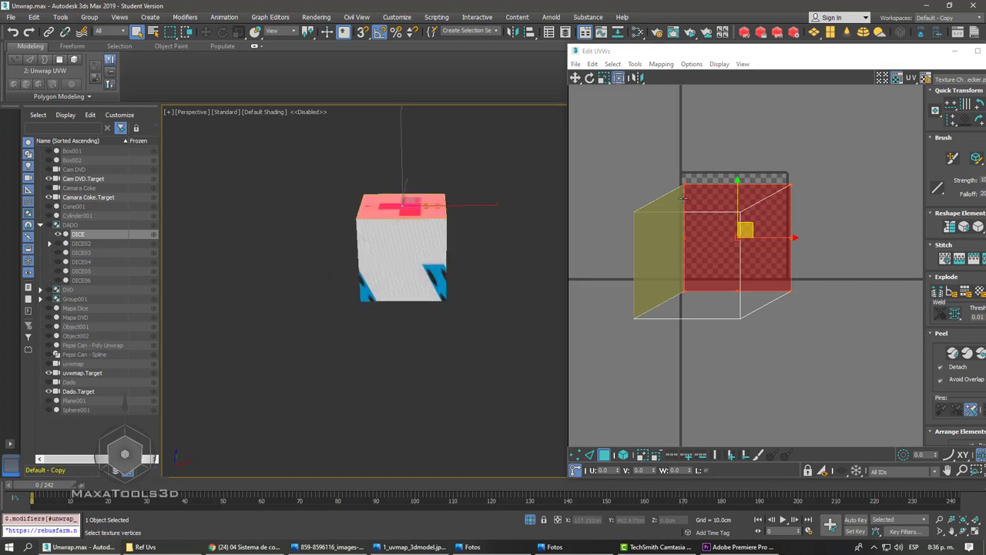
click(675, 222)
click(678, 269)
click(696, 229)
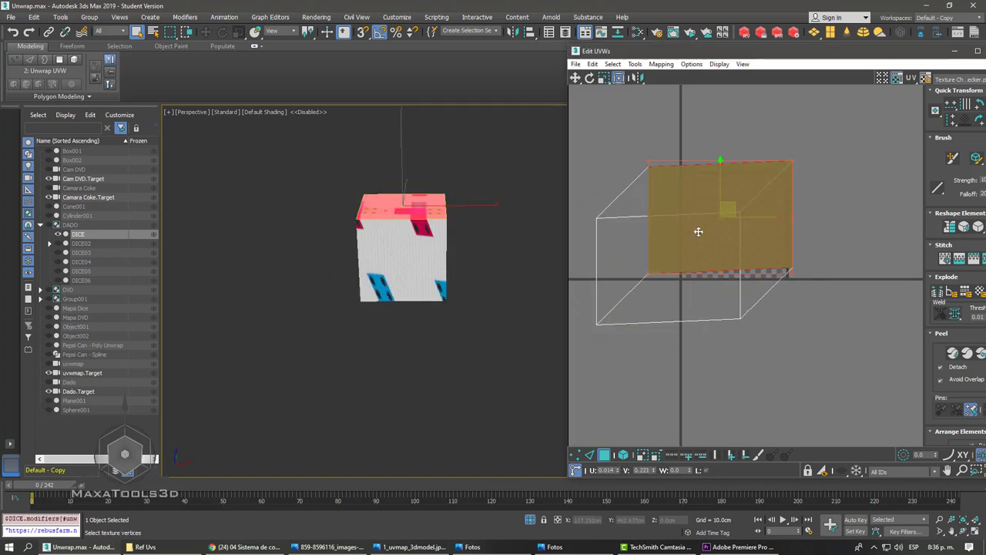
click(692, 302)
click(692, 302)
click(755, 234)
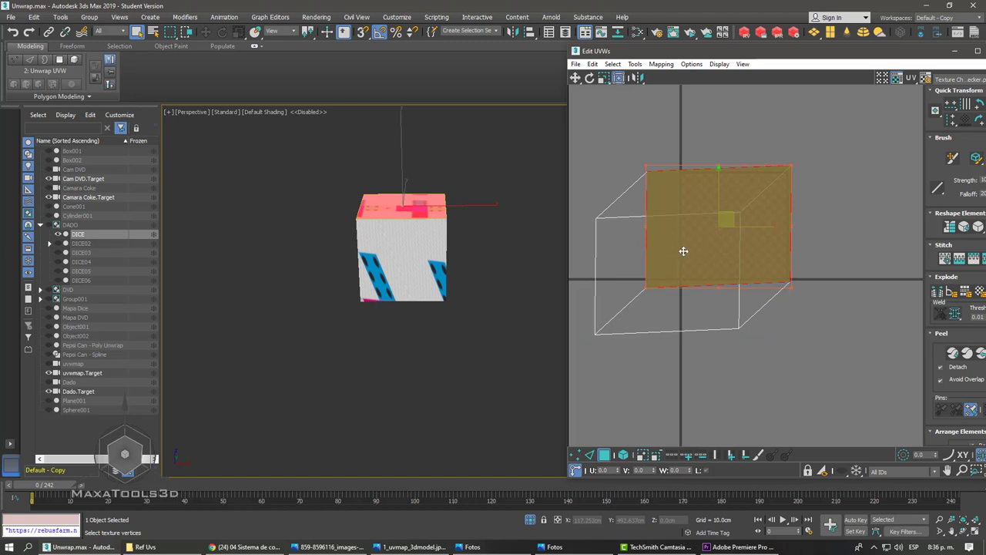
click(683, 250)
click(684, 250)
click(683, 250)
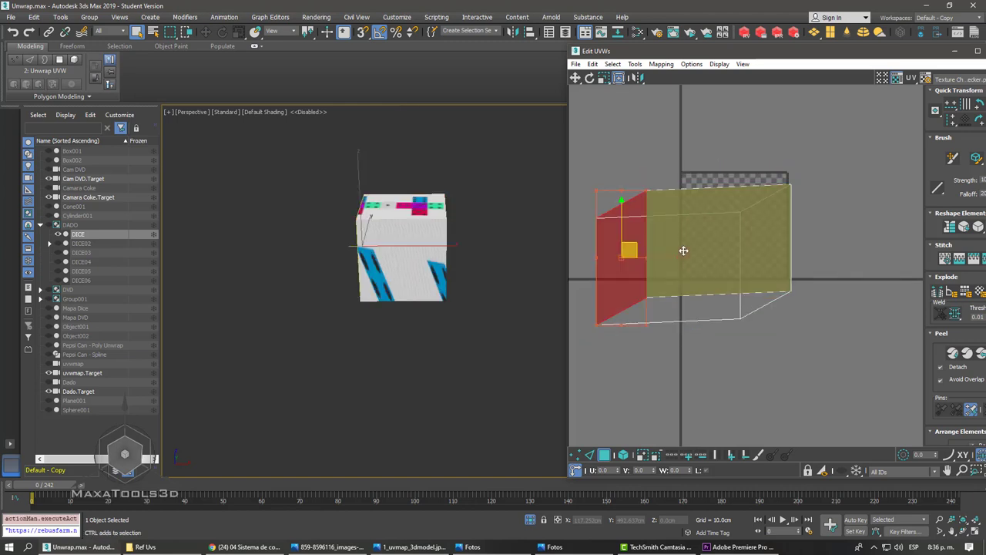
click(683, 250)
click(684, 250)
click(683, 250)
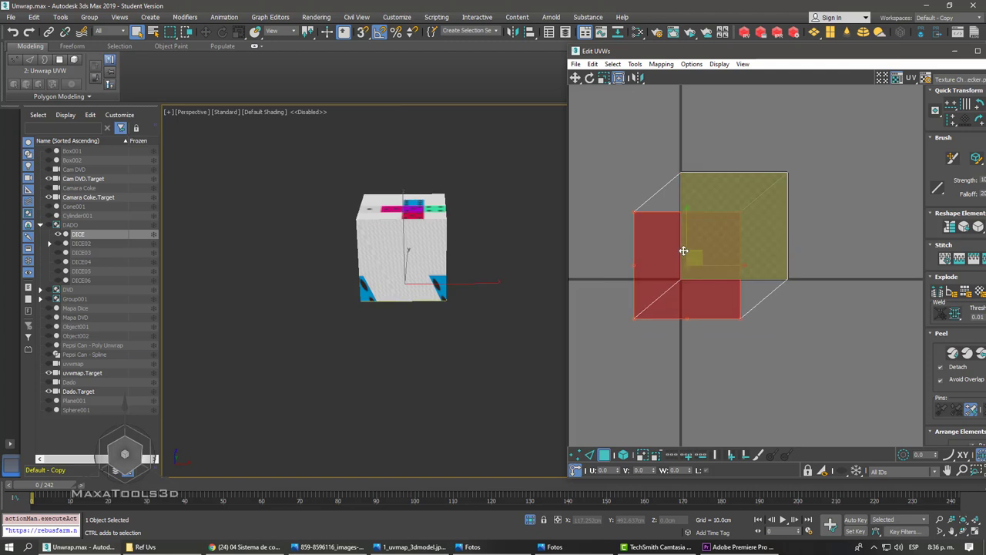
click(683, 250)
- Reselect the square UV face and trial-move it downward
click(671, 190)
click(716, 177)
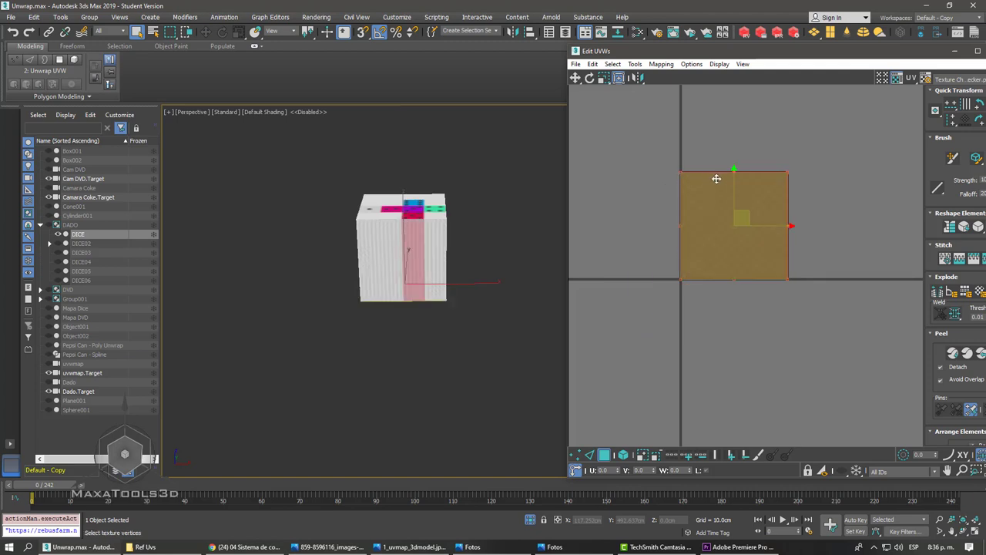
click(757, 194)
middle_drag(757, 194, 724, 200)
click(680, 190)
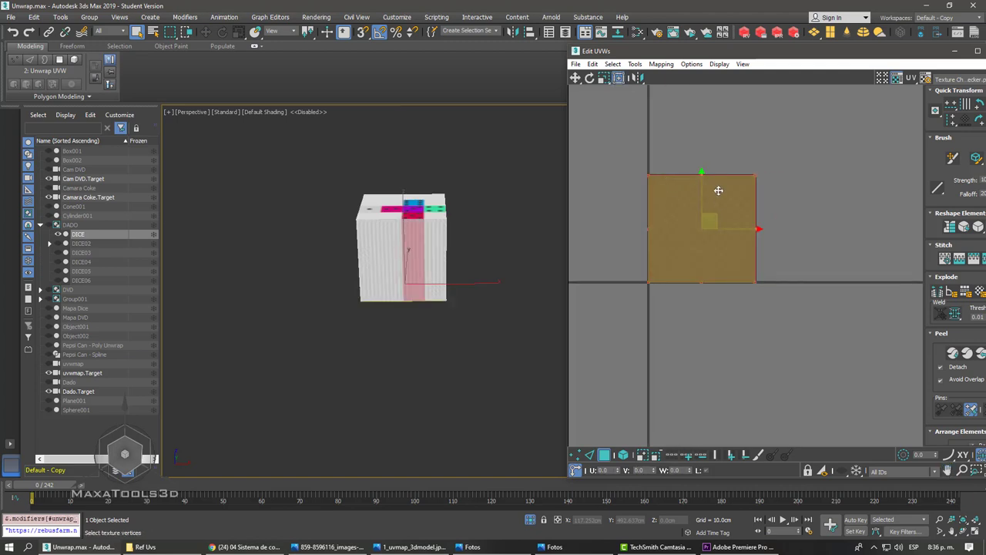
click(730, 205)
drag(688, 198, 688, 251)
- Undo the trial moves to restore the stacked layout, recentre the checker square, and reselect the face
key(ctrl+z)
key(ctrl+z)
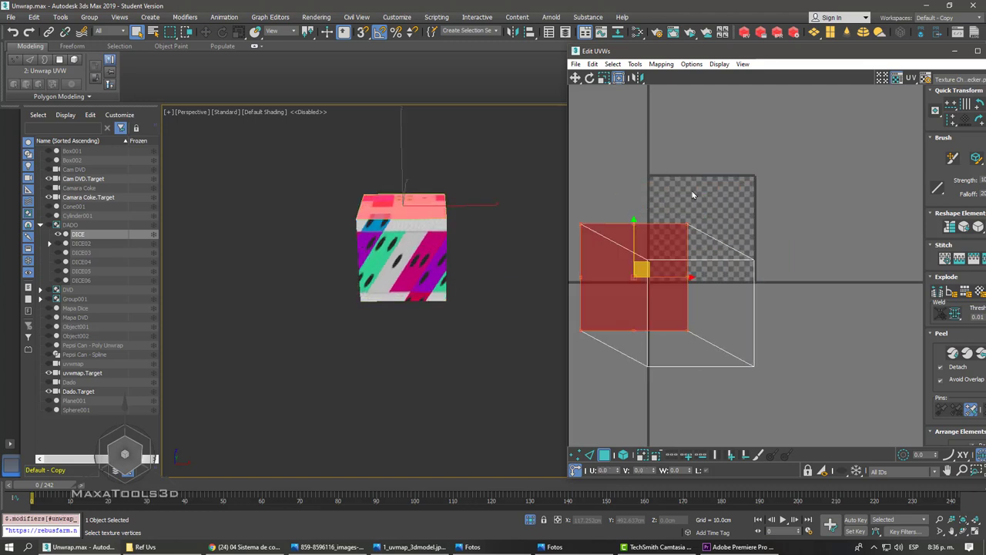
key(ctrl+z)
key(ctrl+z)
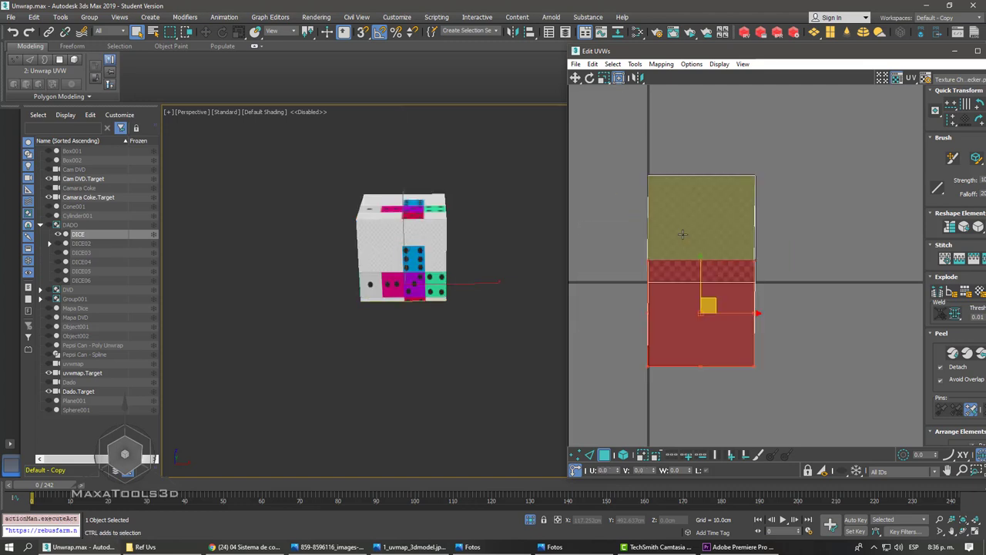
key(ctrl+z)
key(ctrl+z)
key(ctrl+z)
key(ctrl+z)
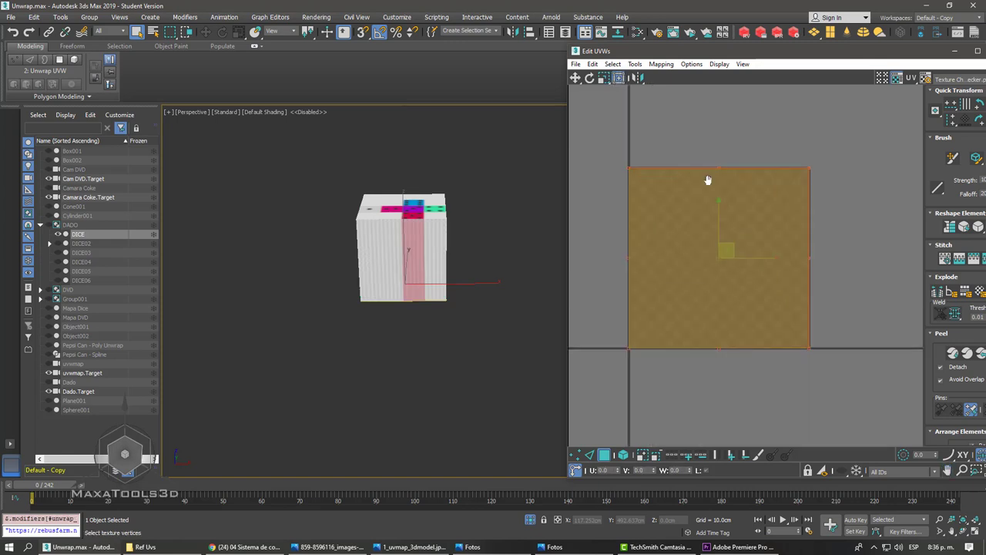
key(ctrl+z)
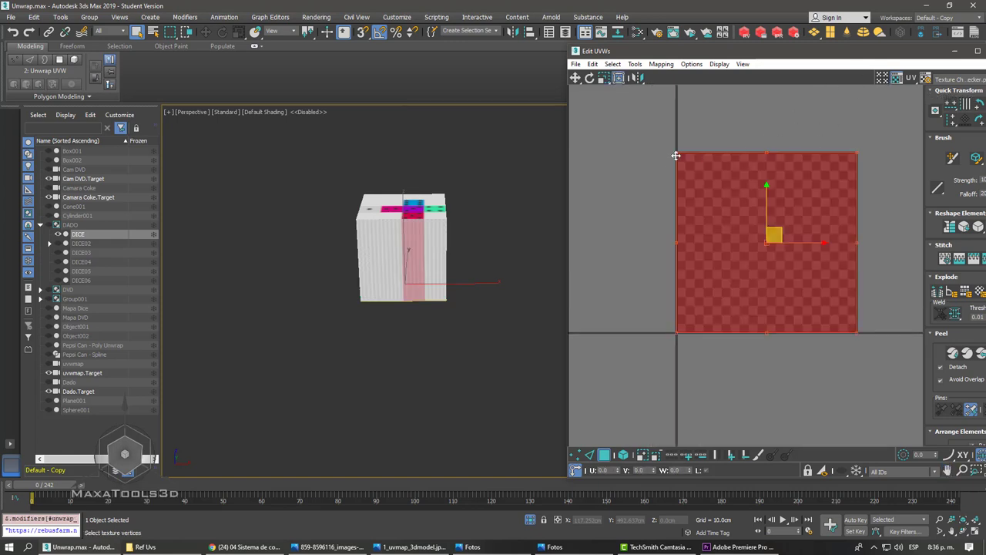
middle_drag(676, 154, 639, 136)
scroll(609, 114, up, 3)
scroll(608, 114, down, 1)
click(604, 112)
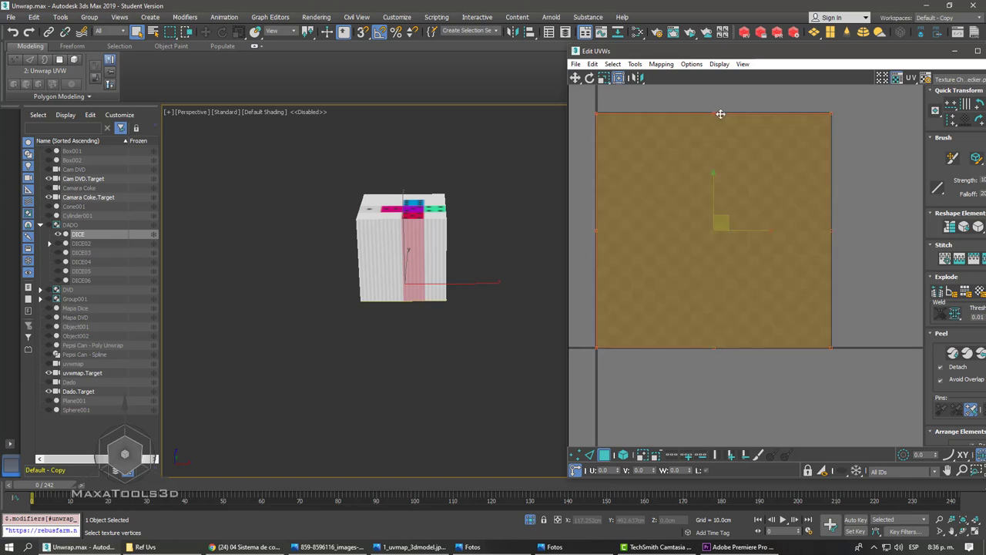
click(720, 114)
click(740, 113)
click(598, 115)
- Bring up the material editor with the dice texture and nudge a UV face up and right
click(653, 33)
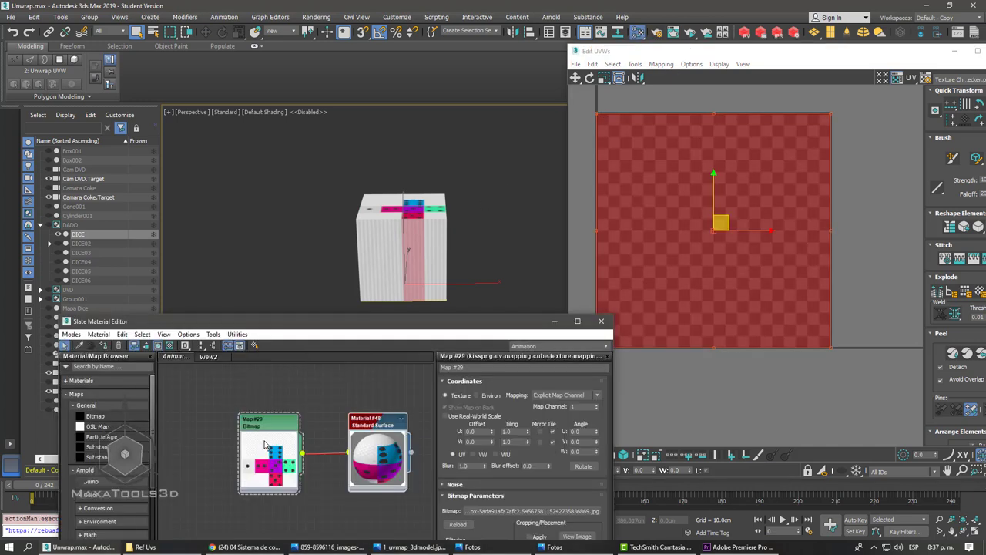
drag(266, 420, 266, 404)
click(581, 224)
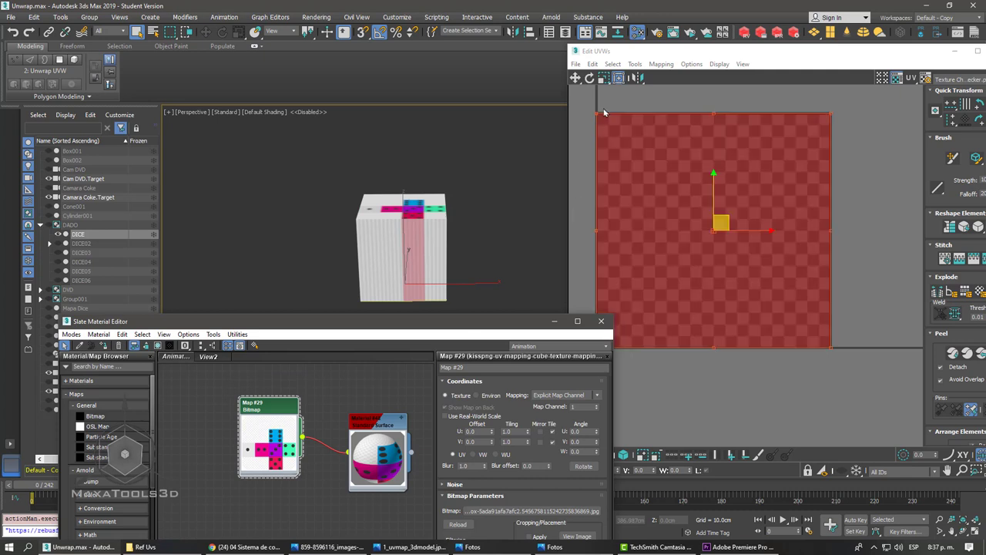
click(833, 124)
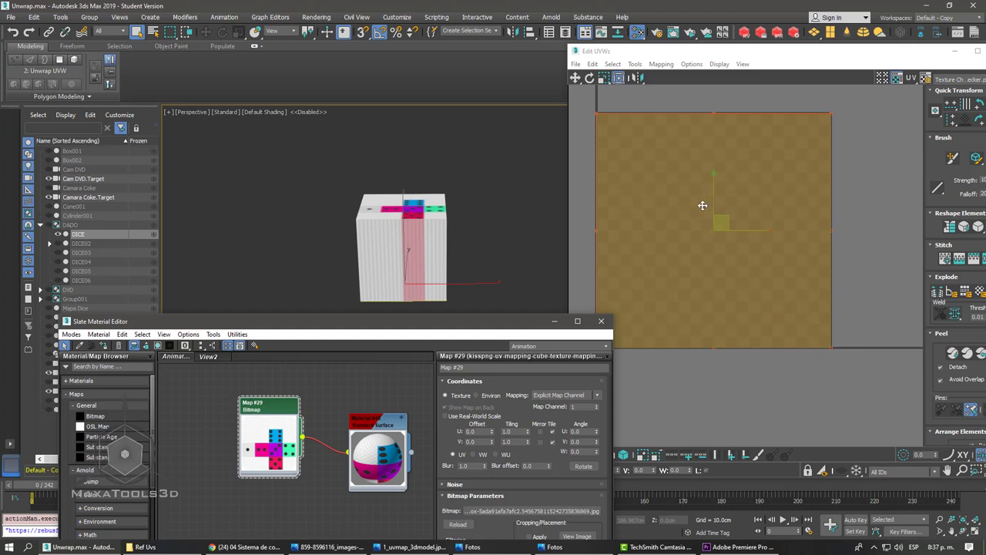
drag(702, 204, 714, 198)
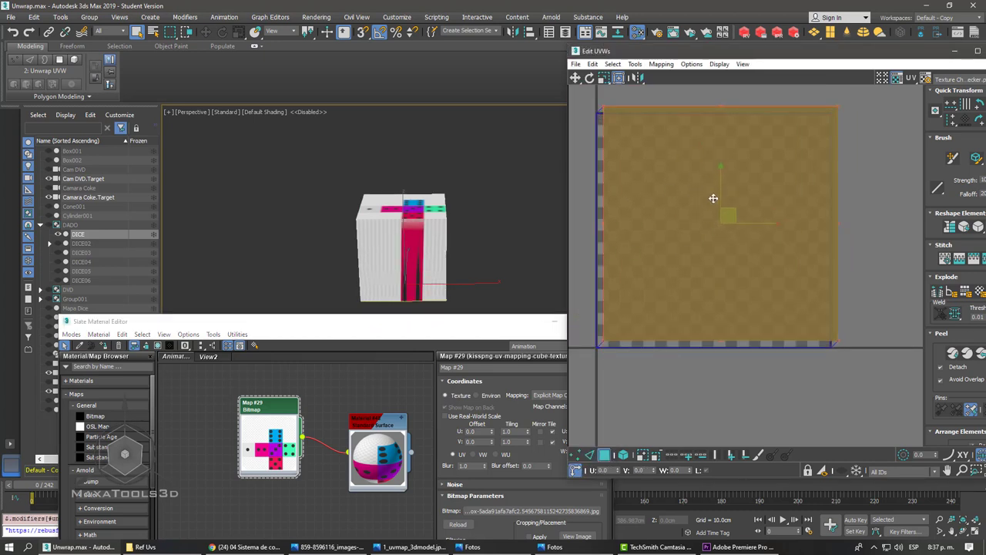
- Undo the face move and detach the UV editor into a smaller floating window
key(ctrl+z)
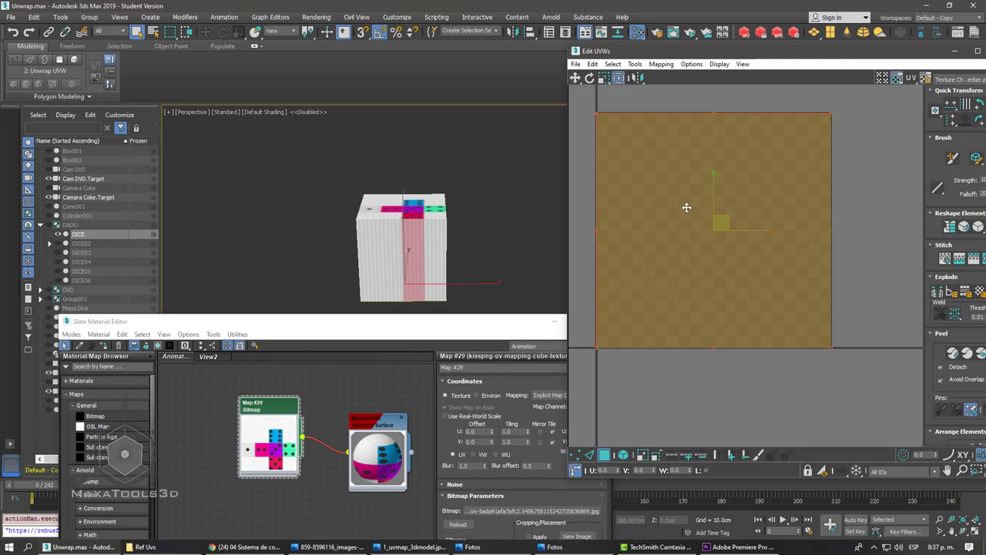
scroll(705, 210, down, 3)
scroll(715, 212, up, 2)
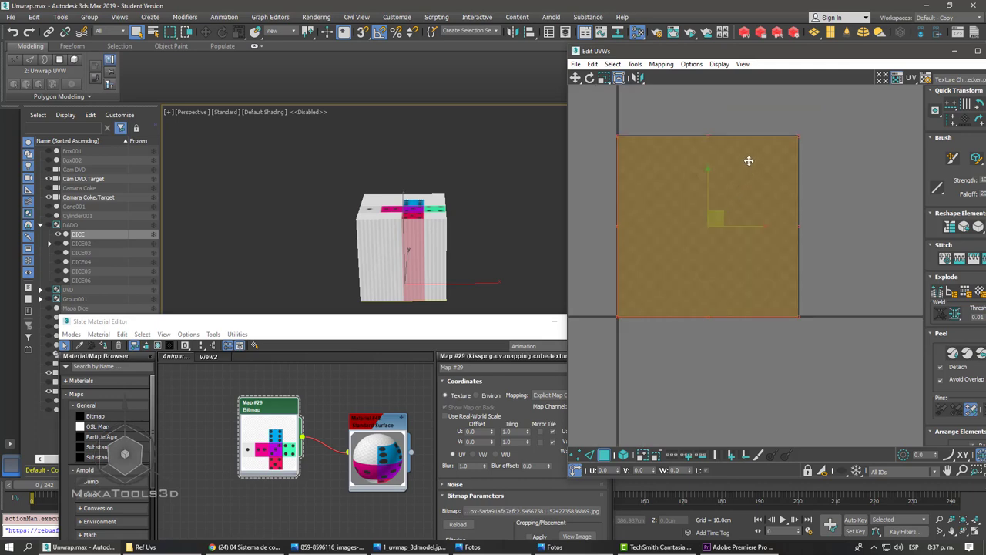
drag(759, 52, 459, 58)
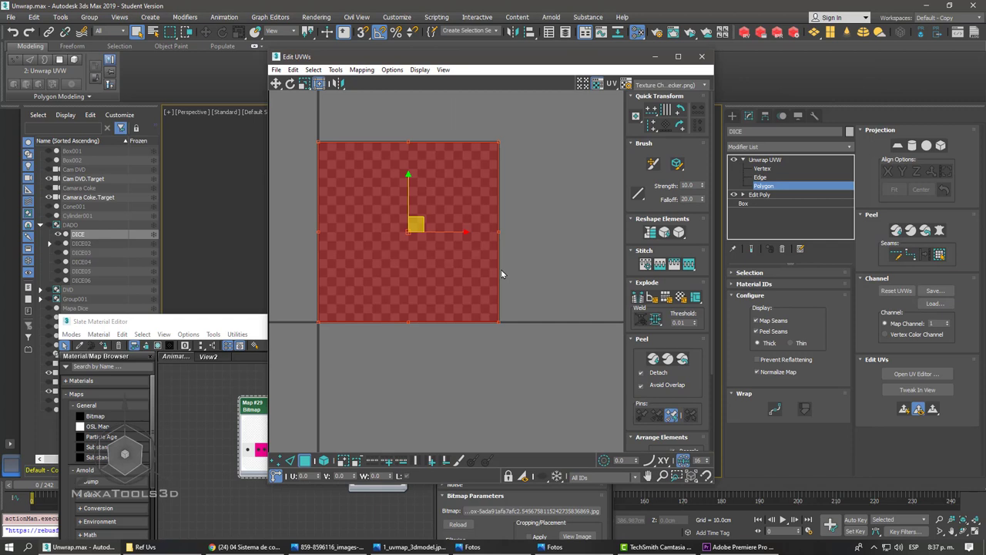
- Deselect the red UV face, dismiss the Mapping list unused, and move the editor left
click(554, 169)
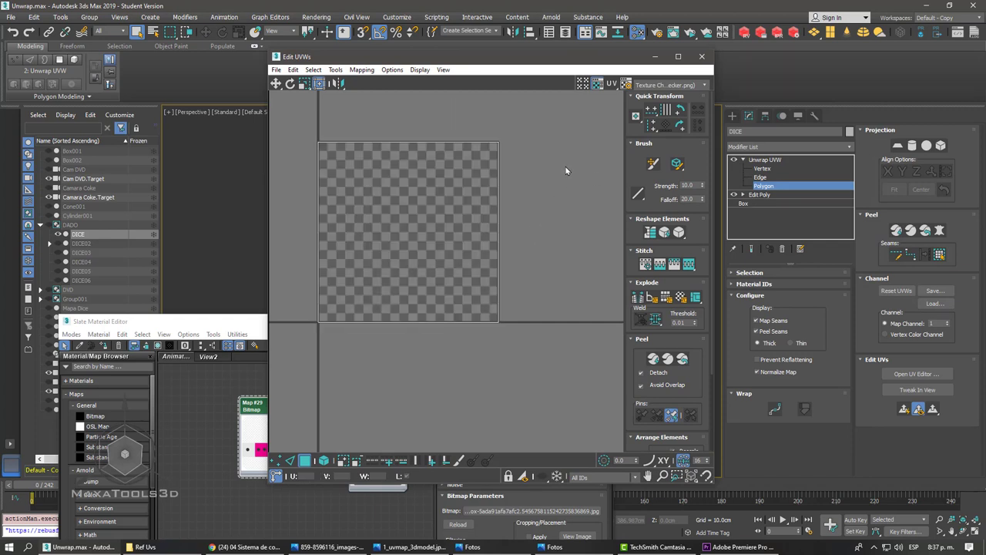
click(361, 69)
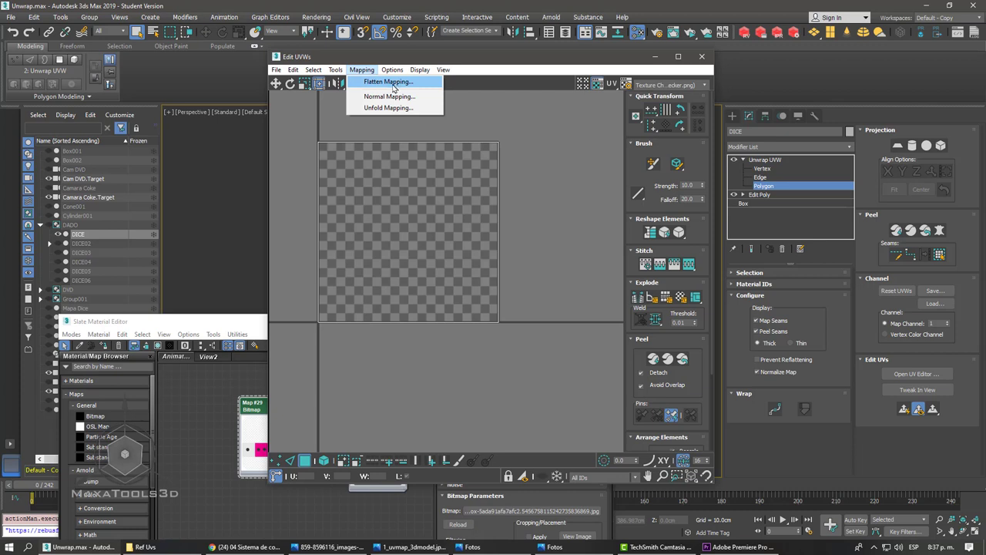
click(502, 127)
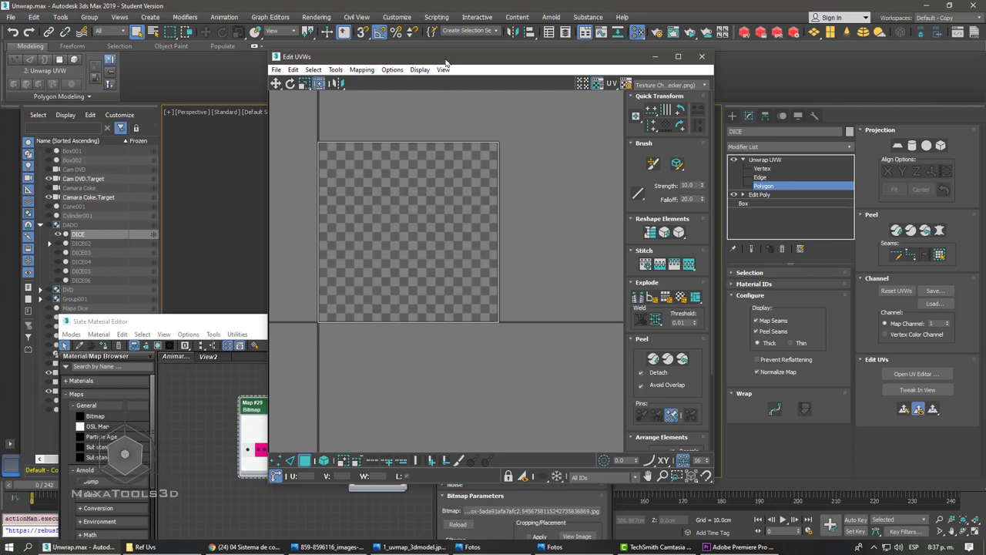
drag(445, 61, 161, 65)
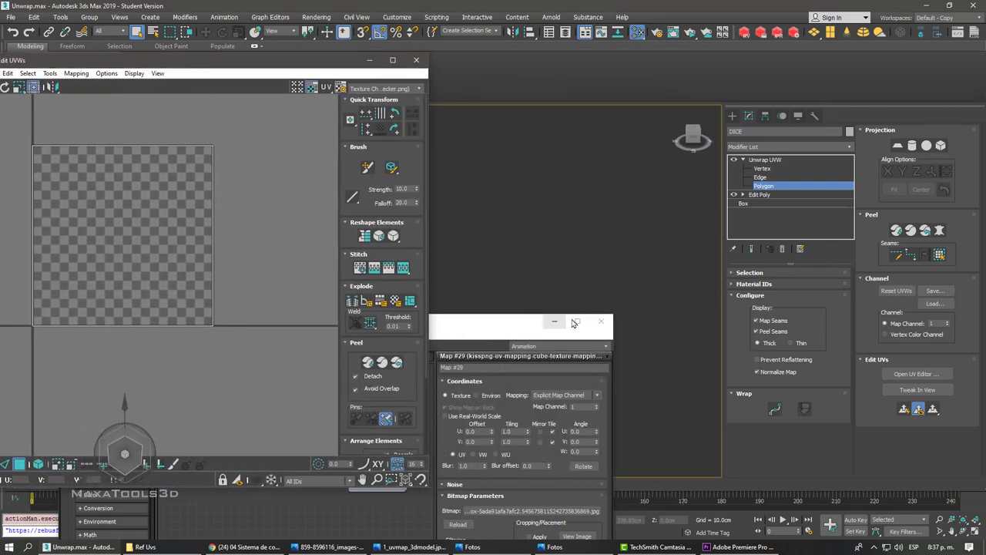
- Minimize the Slate Material Editor and place the UV editor at the left edge
click(574, 322)
click(574, 322)
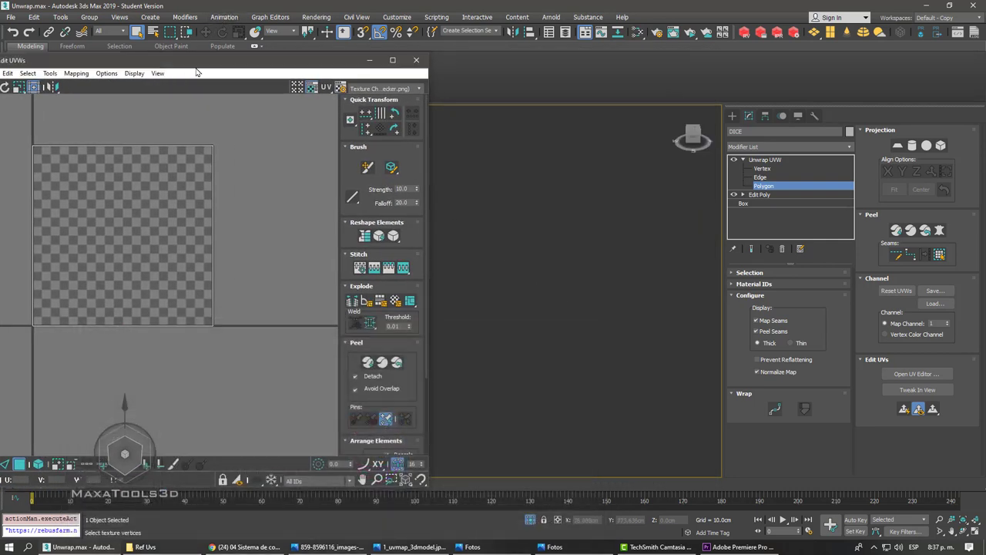
drag(196, 67, 191, 91)
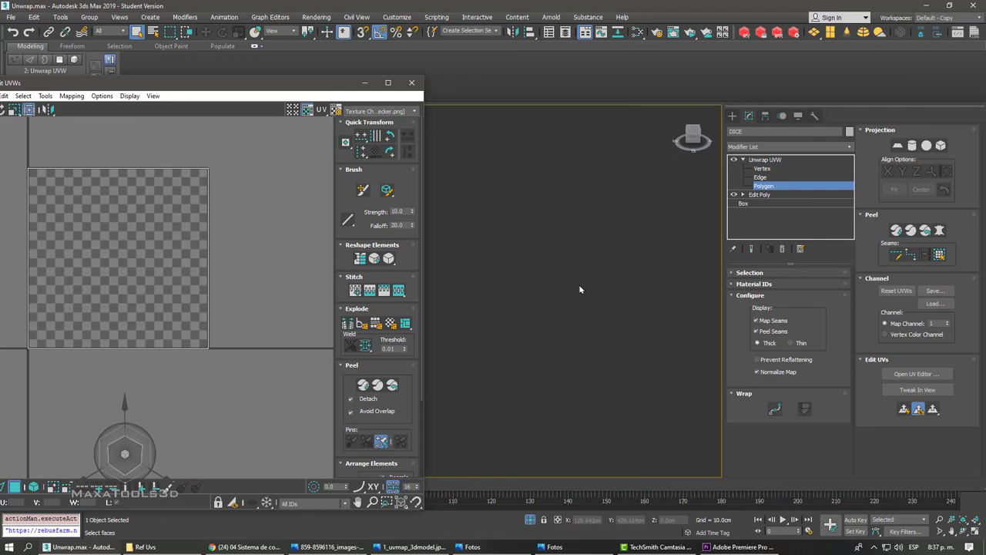
- Zoom the viewport in on the DICE cube and shift the UV editor to reveal the scene list
scroll(578, 284, down, 5)
scroll(581, 292, down, 3)
scroll(584, 297, down, 3)
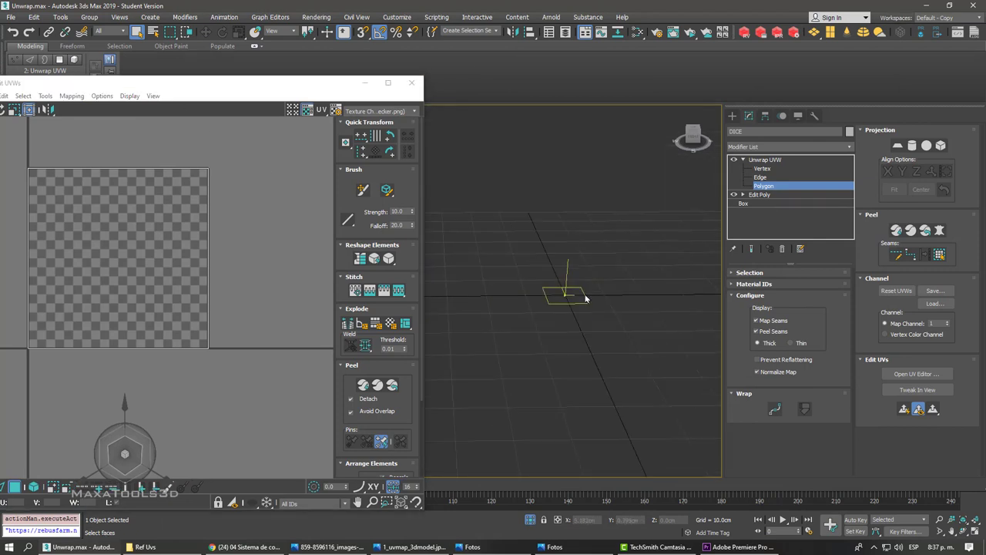
scroll(585, 298, down, 3)
scroll(527, 298, down, 3)
scroll(543, 282, down, 2)
scroll(513, 206, up, 3)
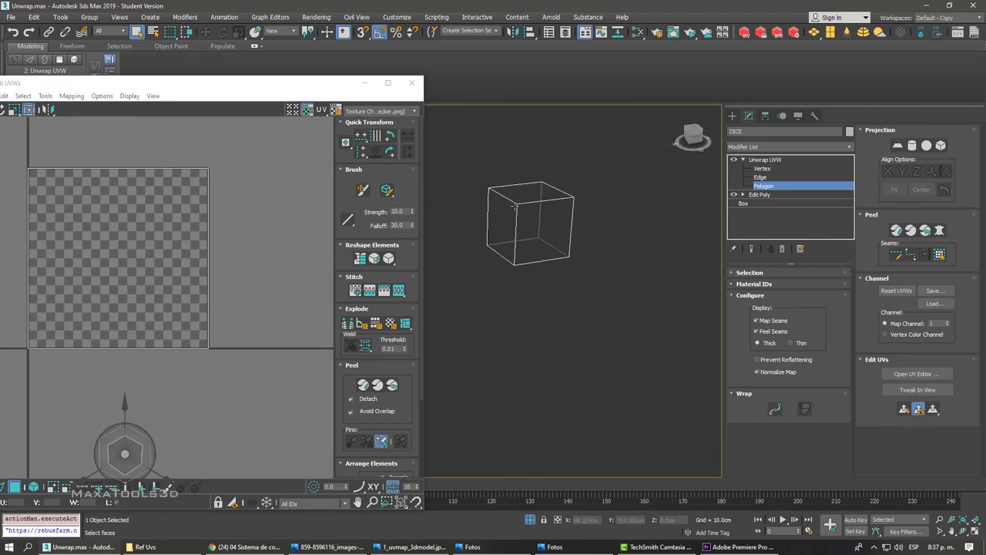
scroll(514, 206, up, 3)
key(F3)
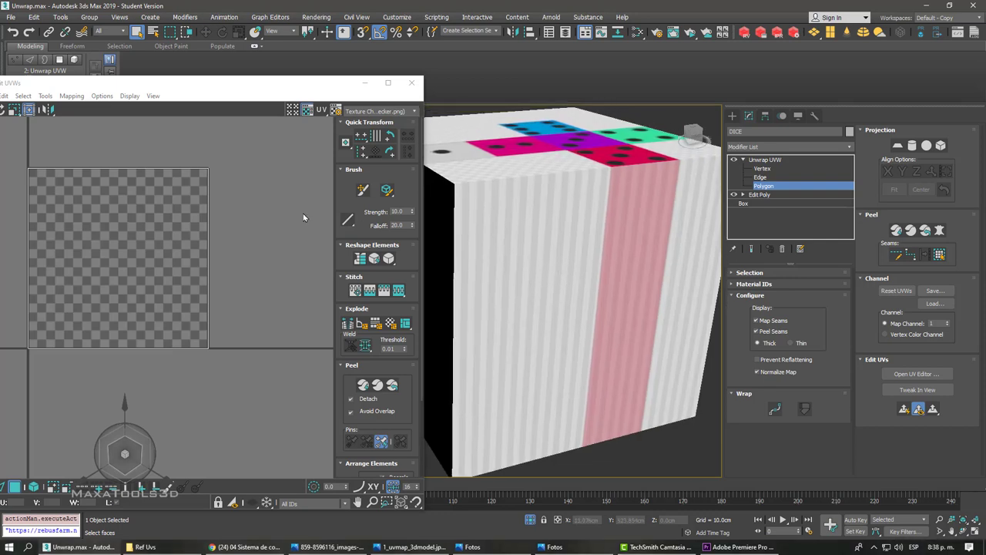
drag(178, 83, 265, 80)
- Switch Unwrap UVW to vertex level and pick corner vertices on the orbited cube
click(759, 161)
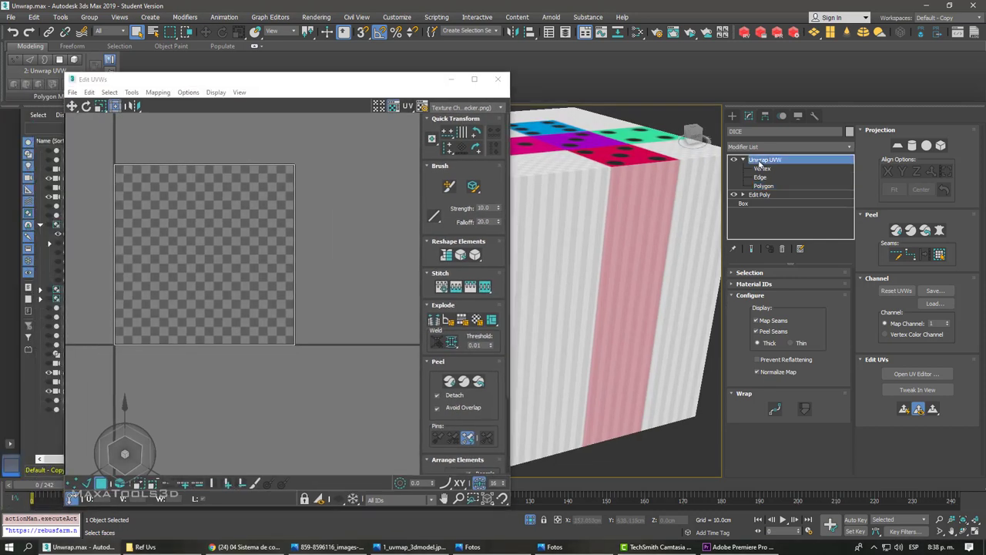
click(759, 161)
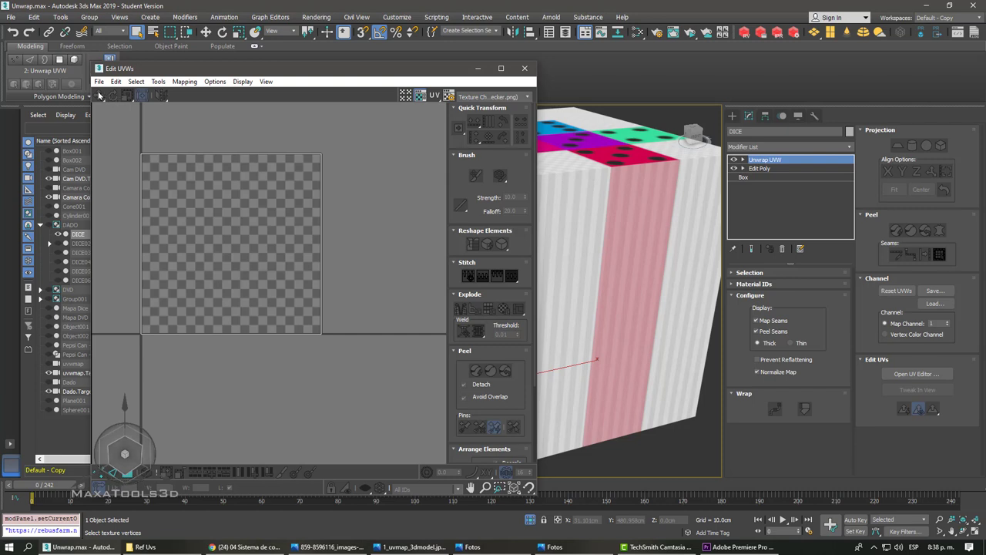
click(742, 160)
click(761, 168)
alt+middle_drag(583, 209, 658, 157)
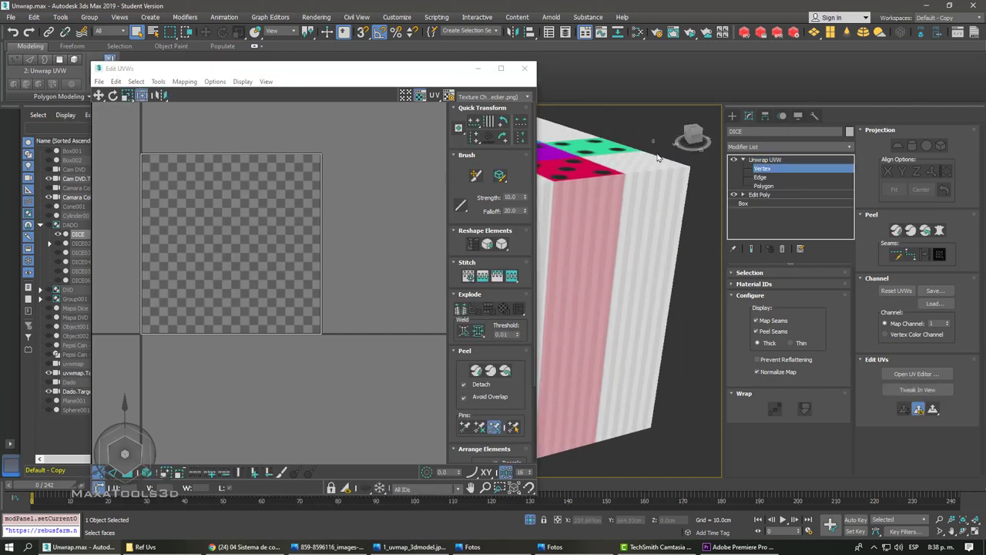
click(668, 176)
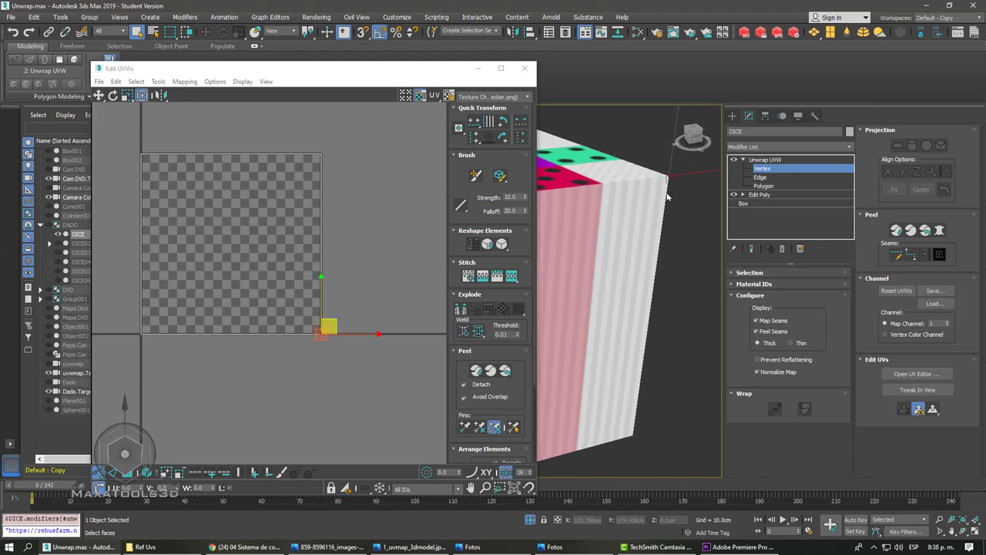
click(664, 197)
drag(674, 193, 655, 171)
click(632, 435)
key(ctrl+z)
- Test-stretch the UV square's top-right corner twice, undo each, and leave vertex editing
click(320, 154)
drag(332, 145, 391, 151)
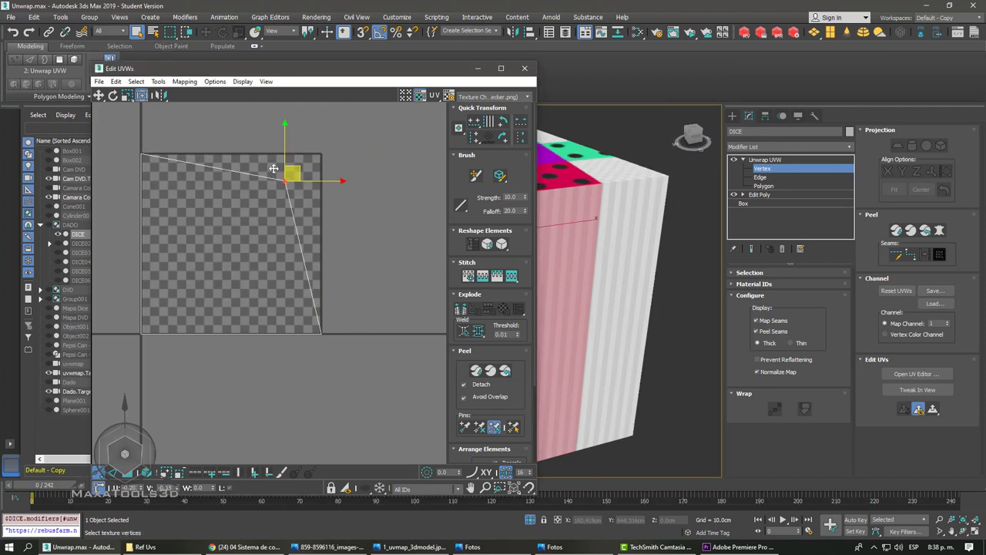
key(ctrl+z)
alt+middle_drag(640, 183, 586, 231)
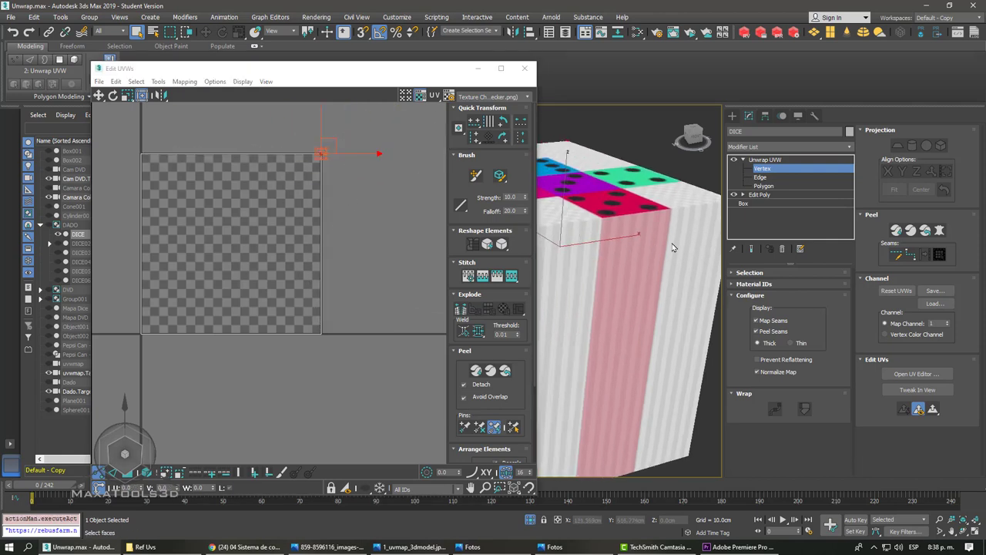
mouse_move(326, 144)
mouse_down()
mouse_move(403, 137)
mouse_move(328, 164)
mouse_move(347, 145)
mouse_move(249, 221)
mouse_move(444, 94)
mouse_move(285, 227)
mouse_up()
key(ctrl+z)
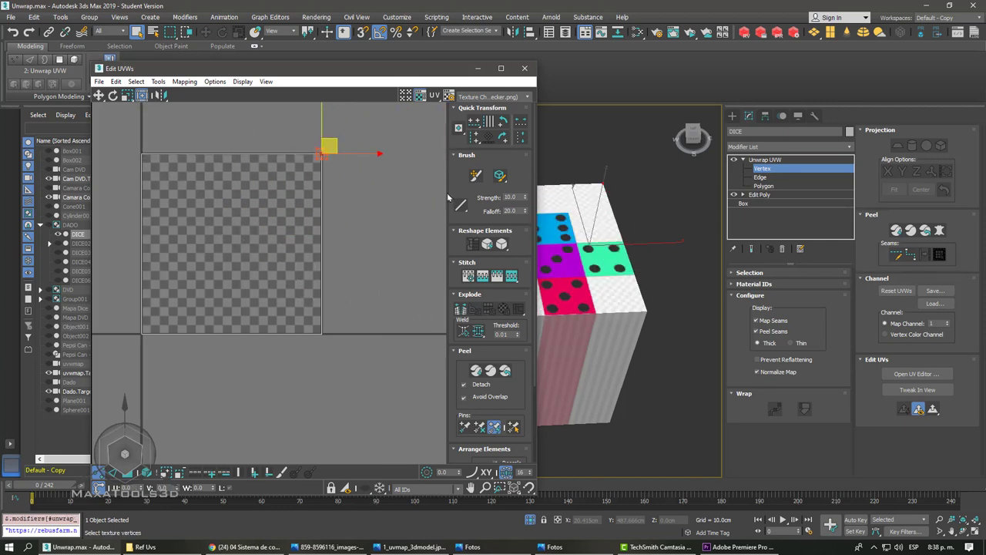
click(762, 167)
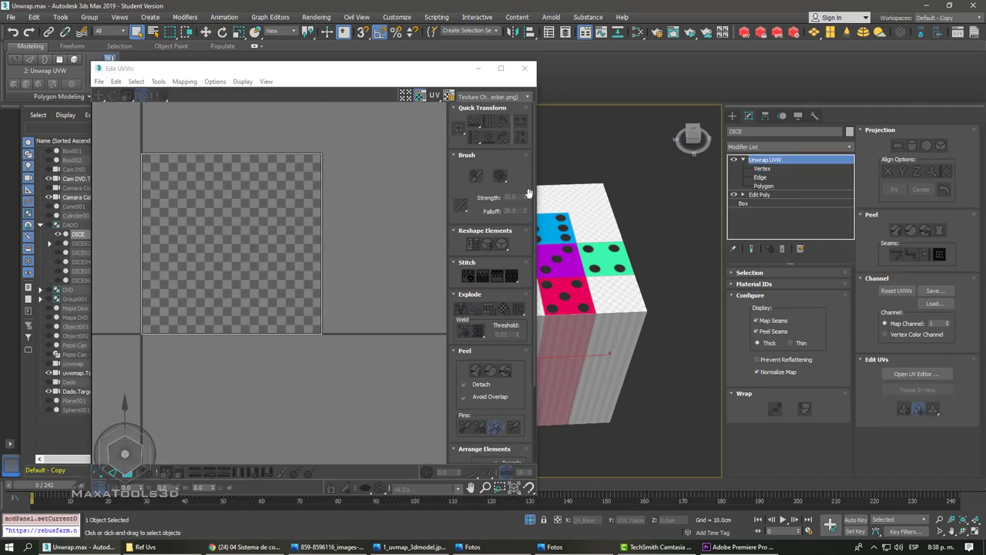
- Restore the DICE cube selection and reopen its UV editor
click(183, 82)
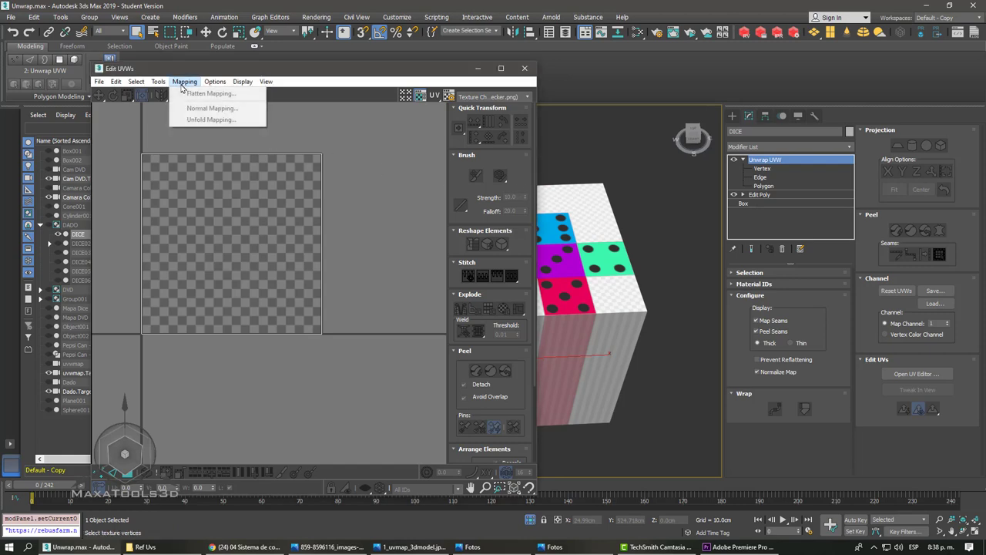
click(629, 211)
click(715, 183)
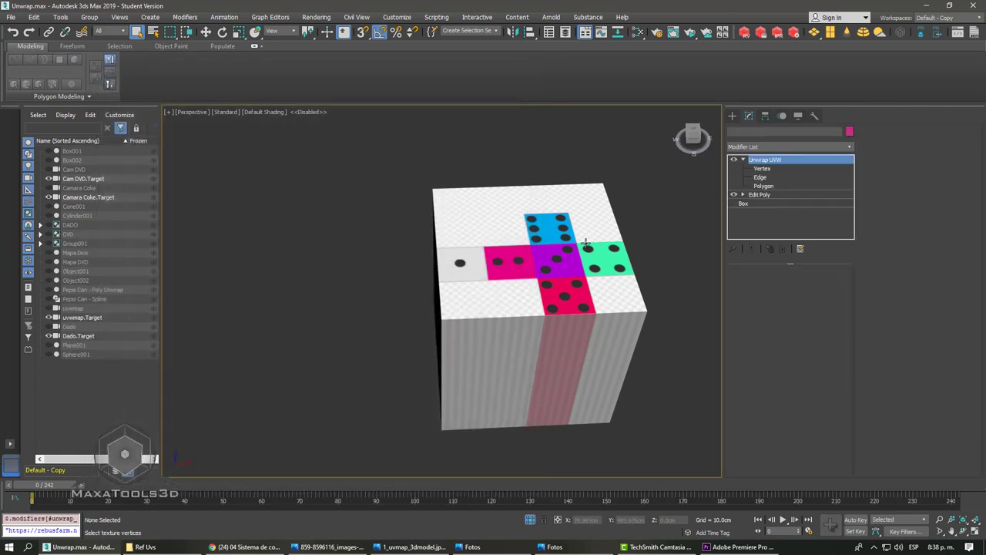
key(ctrl+z)
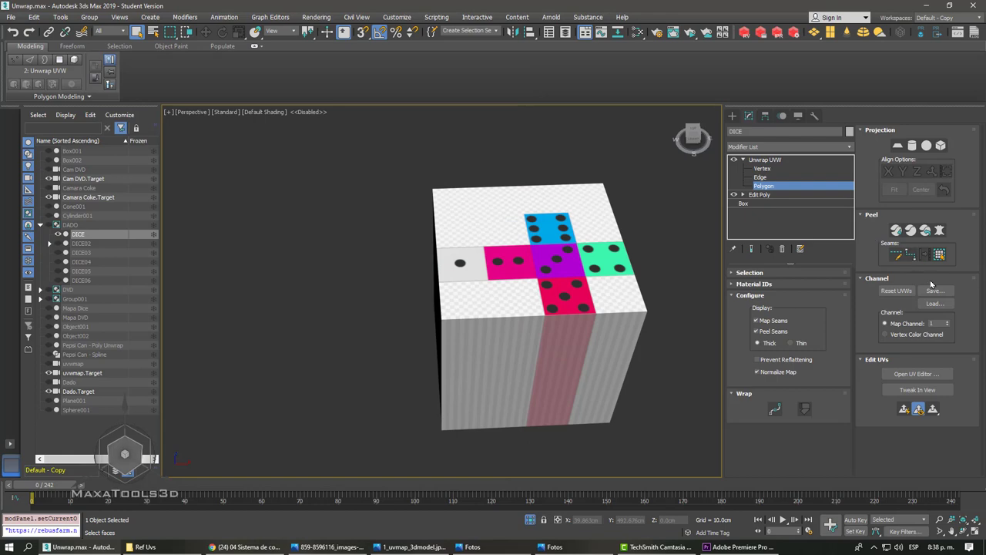
click(916, 374)
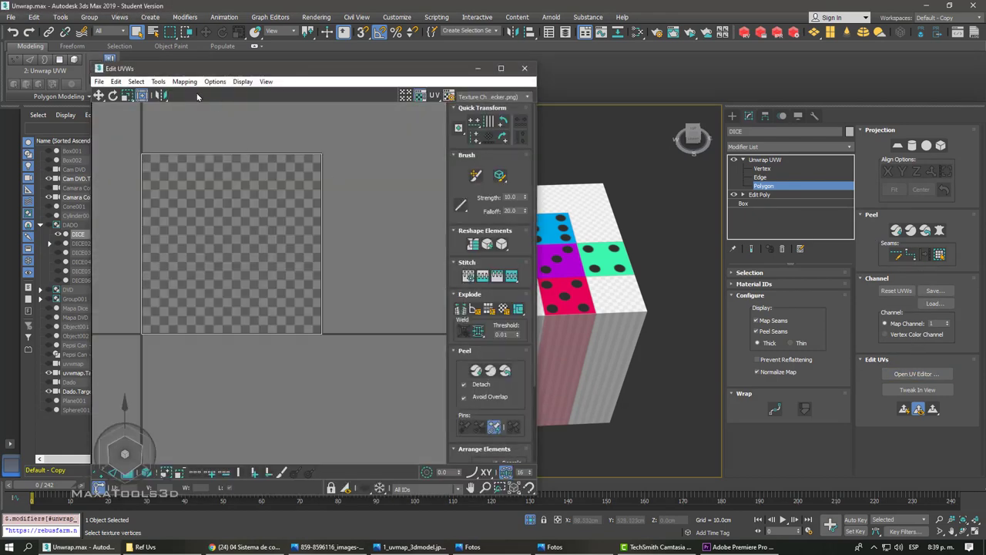
- Open Mapping > Flatten Mapping, move the dialog, and enter 35 as the polygon angle threshold
click(185, 82)
click(205, 95)
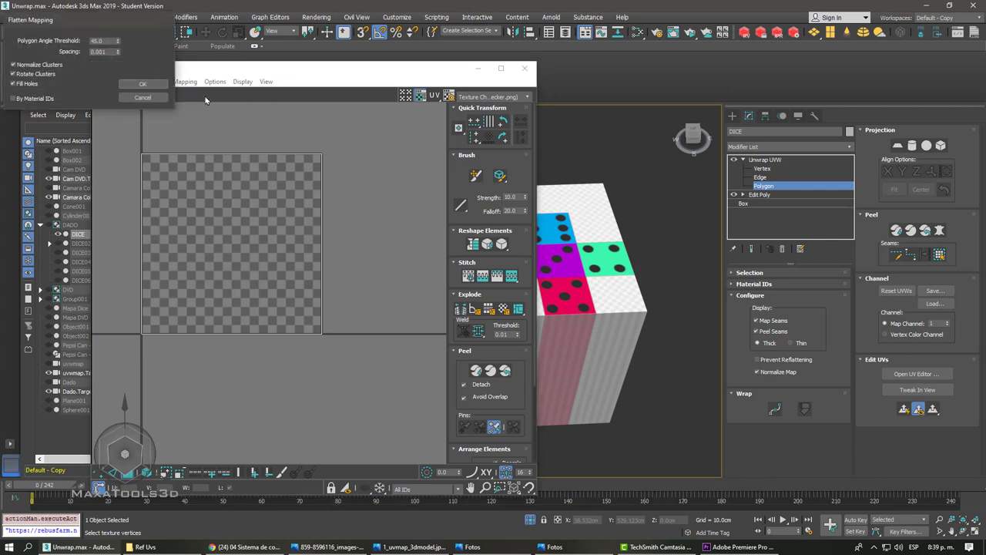
drag(73, 19, 422, 67)
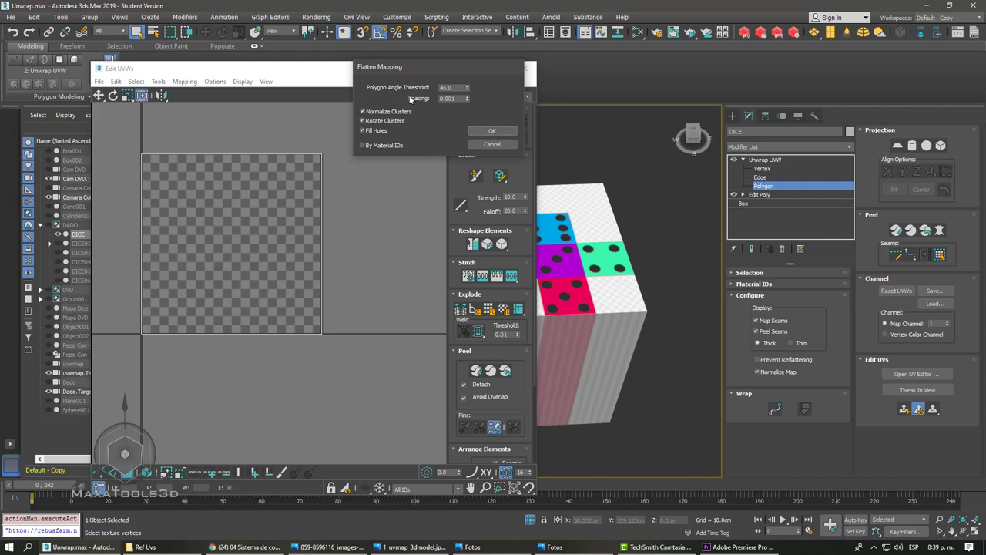
double_click(446, 88)
text(35)
key(Return)
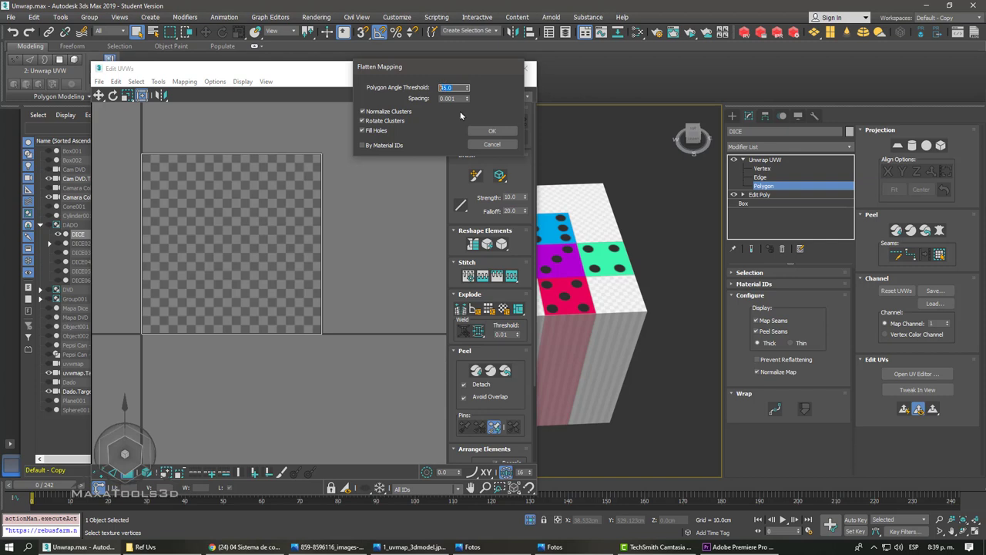
- Apply Flatten Mapping so the dice UVs become six square clusters, then recentre the UV view
click(476, 130)
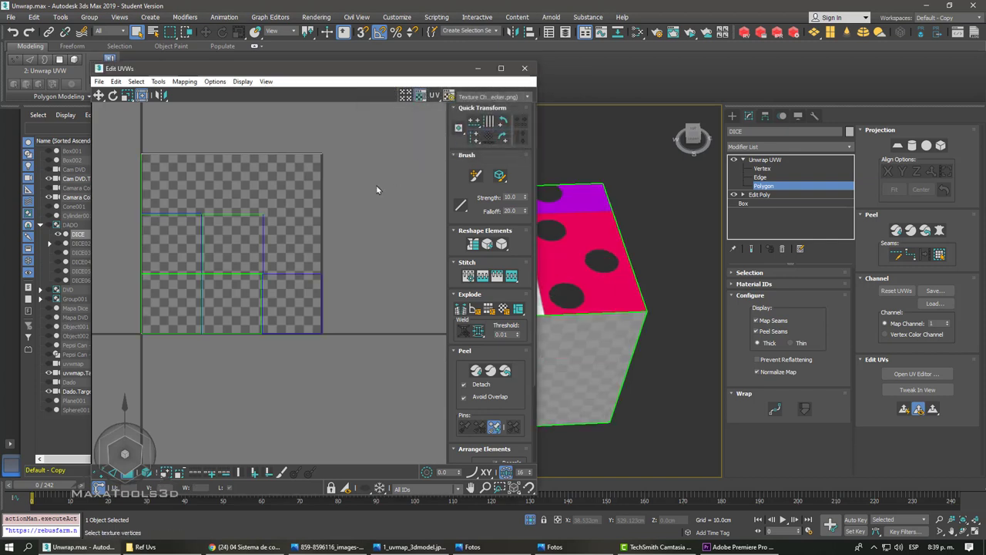
click(195, 168)
click(231, 175)
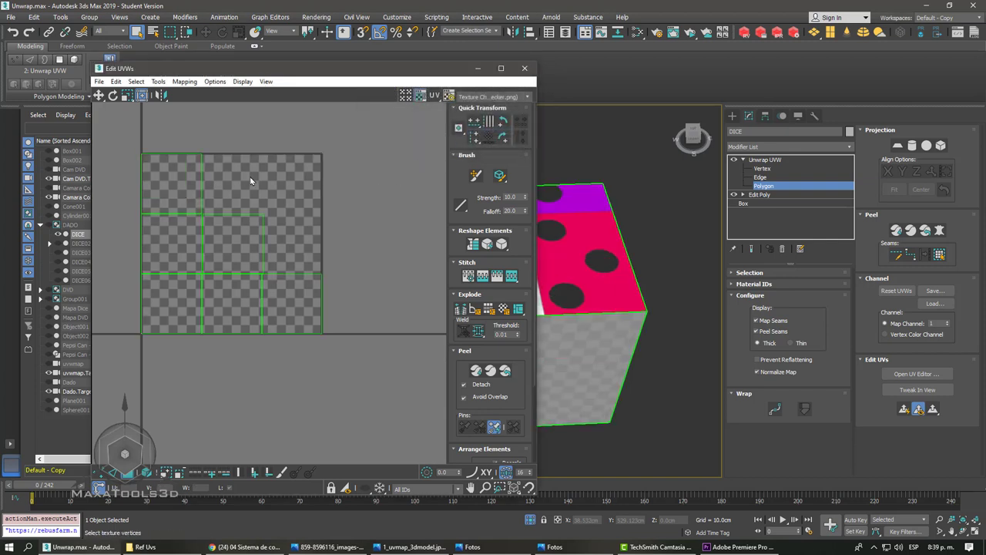
mouse_move(306, 192)
middle_down()
mouse_move(323, 176)
mouse_move(301, 190)
middle_up()
scroll(316, 185, up, 2)
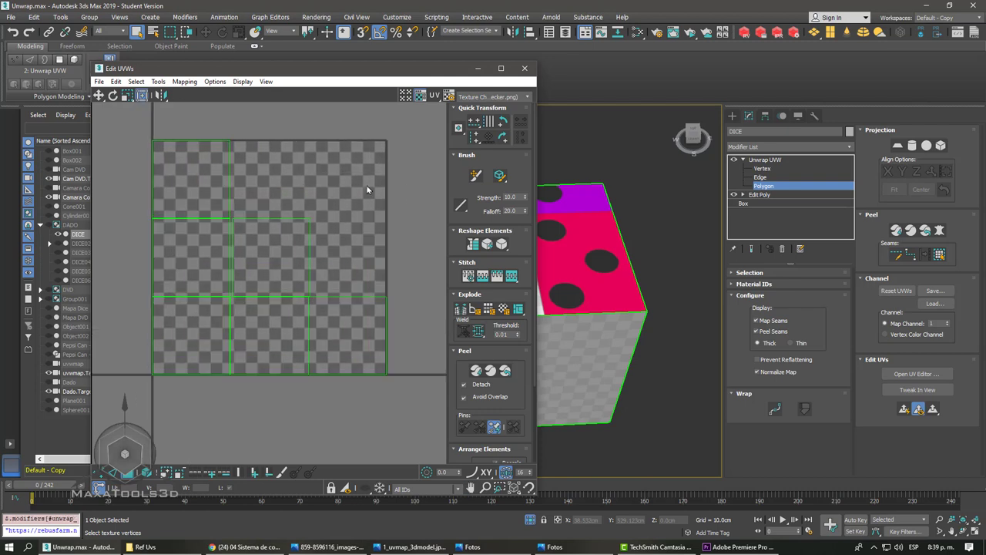
drag(376, 73, 314, 78)
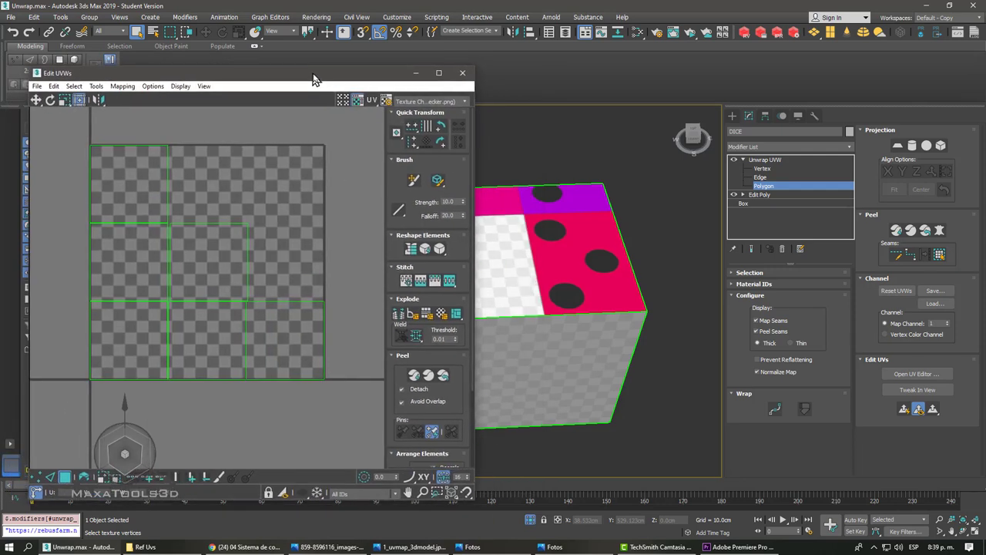
- Preview the CheckerPattern texture and drag the centre and top-face islands out of the tile
click(420, 103)
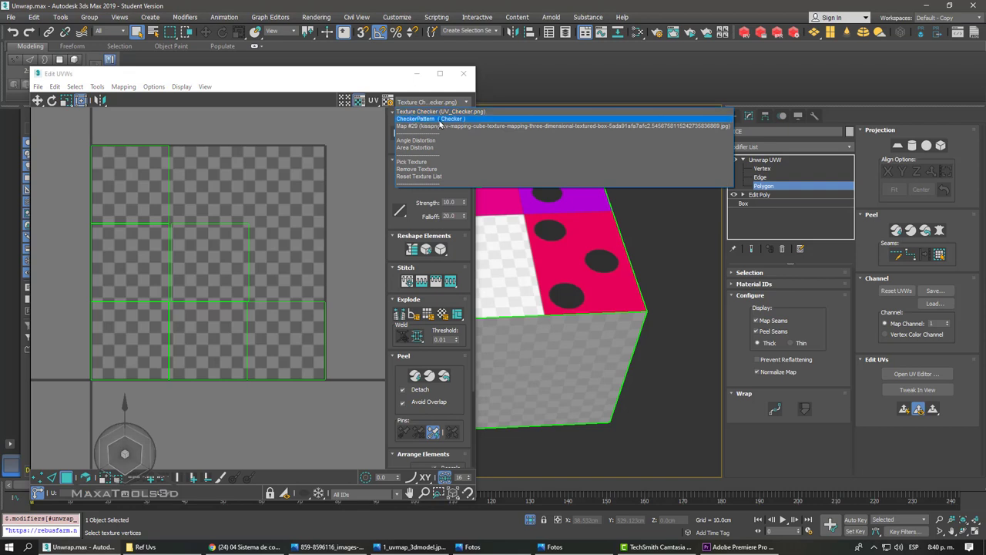
click(447, 121)
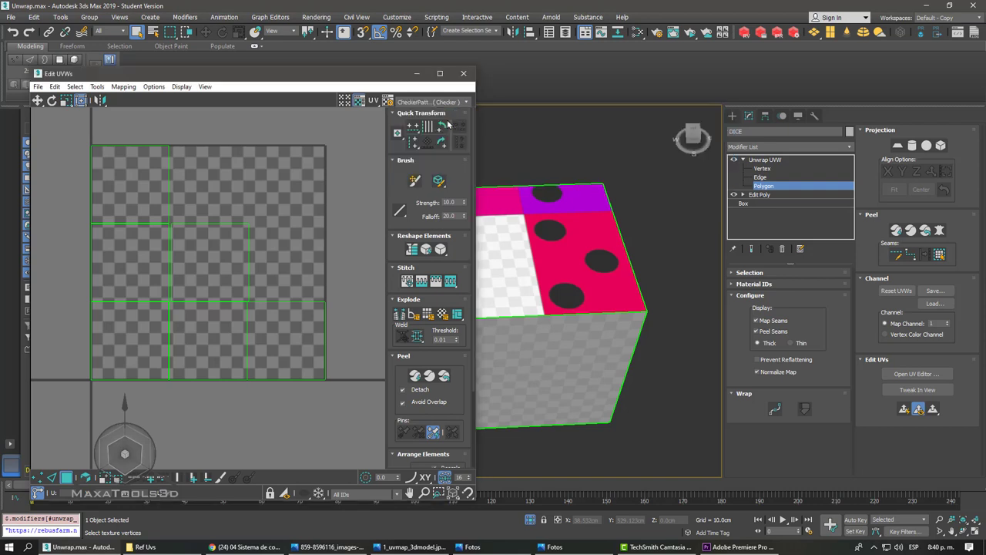
click(233, 237)
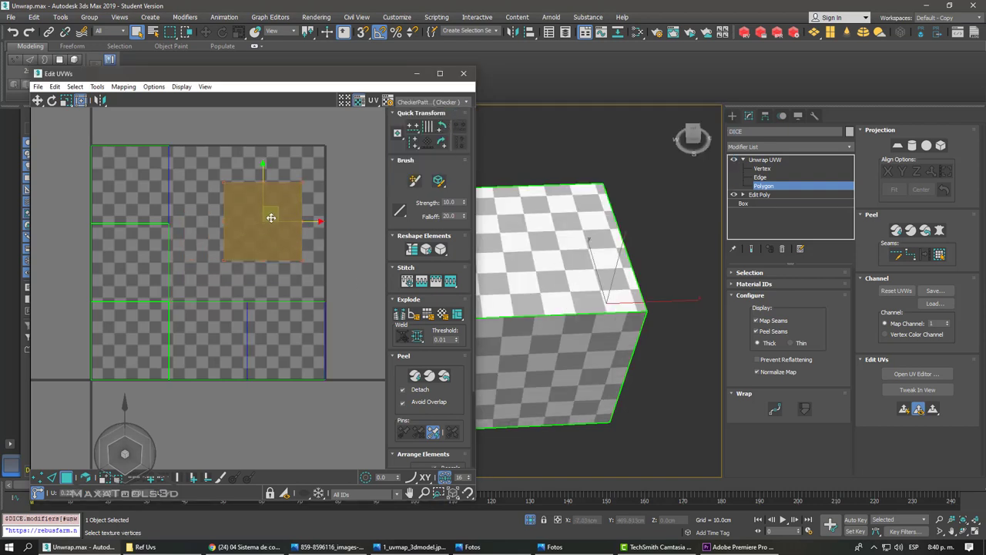
drag(233, 237, 154, 169)
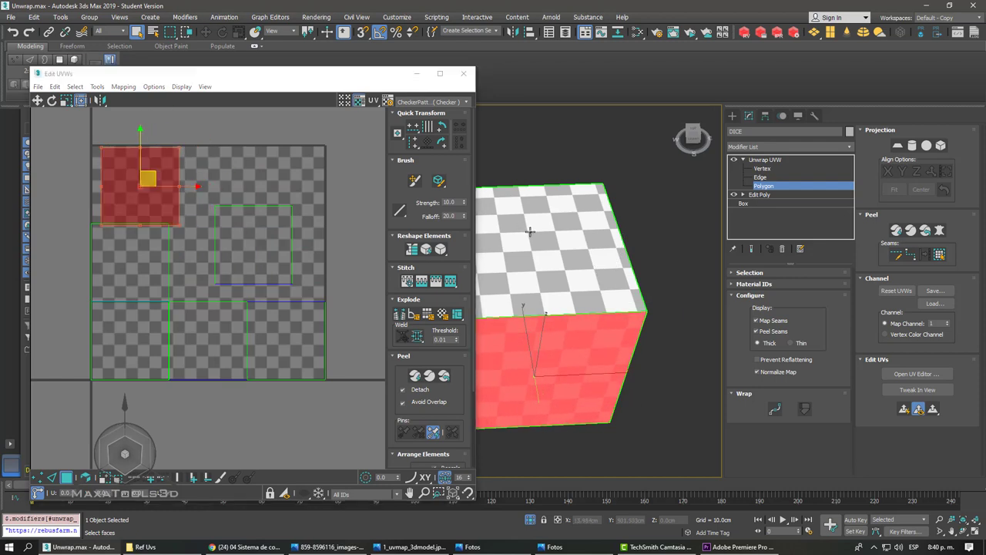
click(214, 339)
mouse_move(216, 339)
mouse_down()
mouse_move(202, 307)
mouse_move(211, 208)
mouse_up()
scroll(325, 155, up, 5)
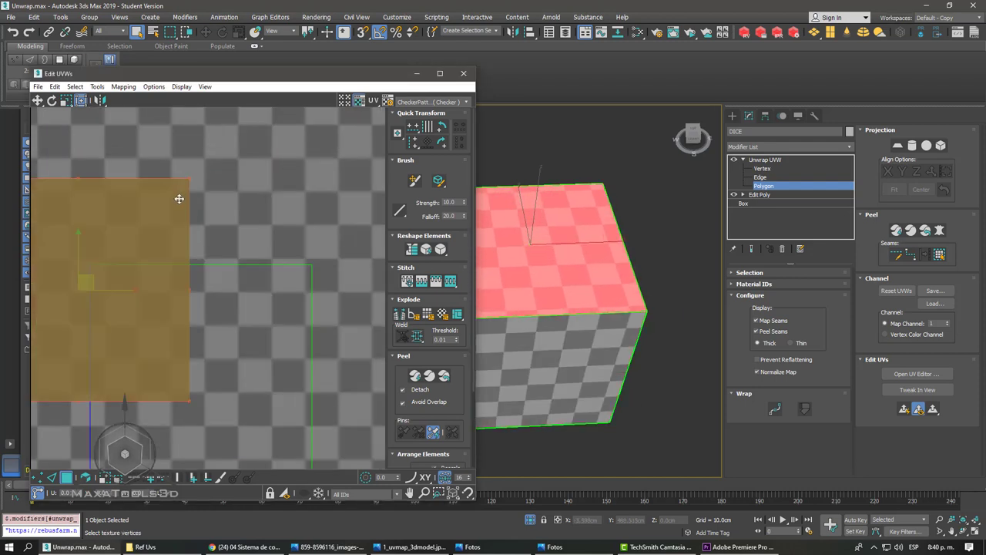
drag(185, 205, 320, 153)
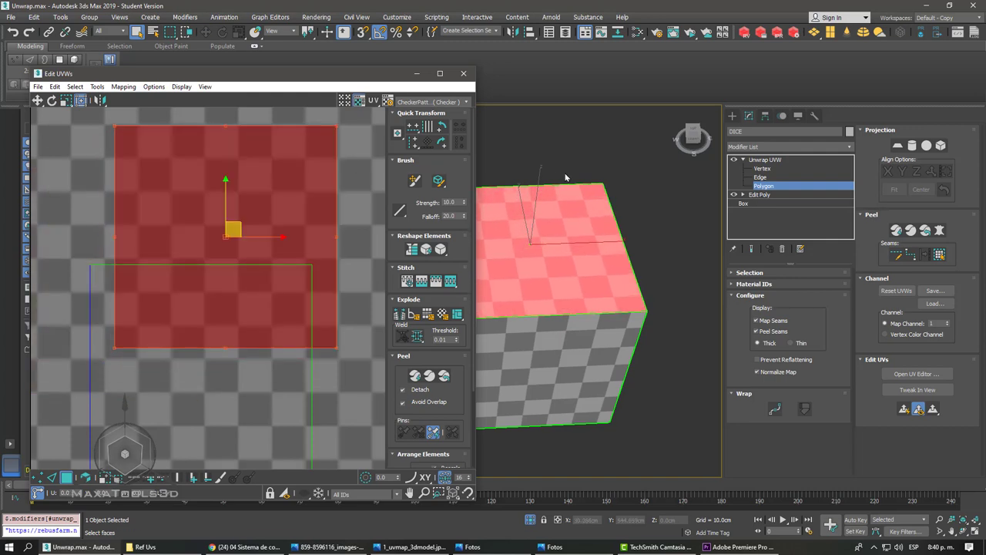
- Move the remaining face islands outside the 0–1 checker square on left and right
scroll(259, 264, down, 5)
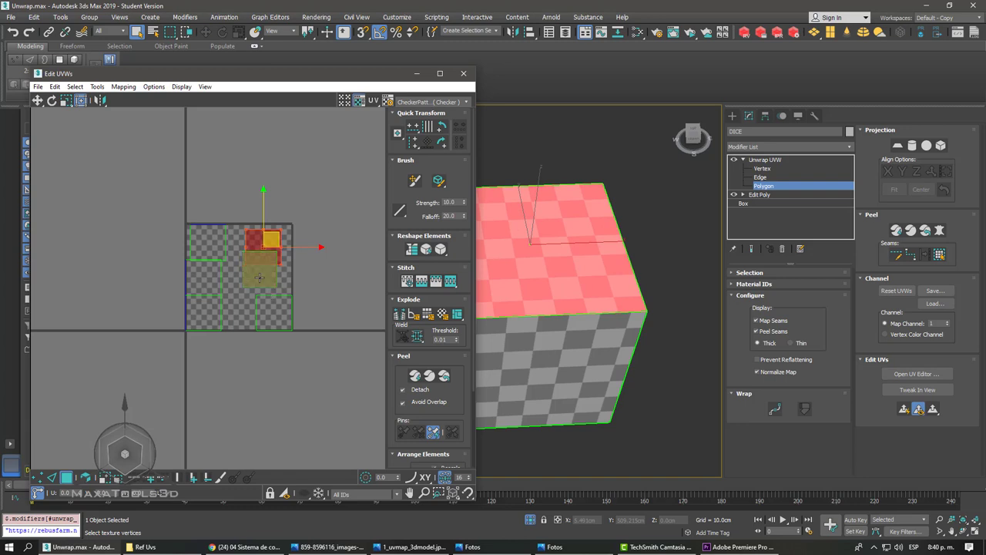
drag(259, 243, 174, 158)
drag(205, 239, 274, 172)
click(264, 244)
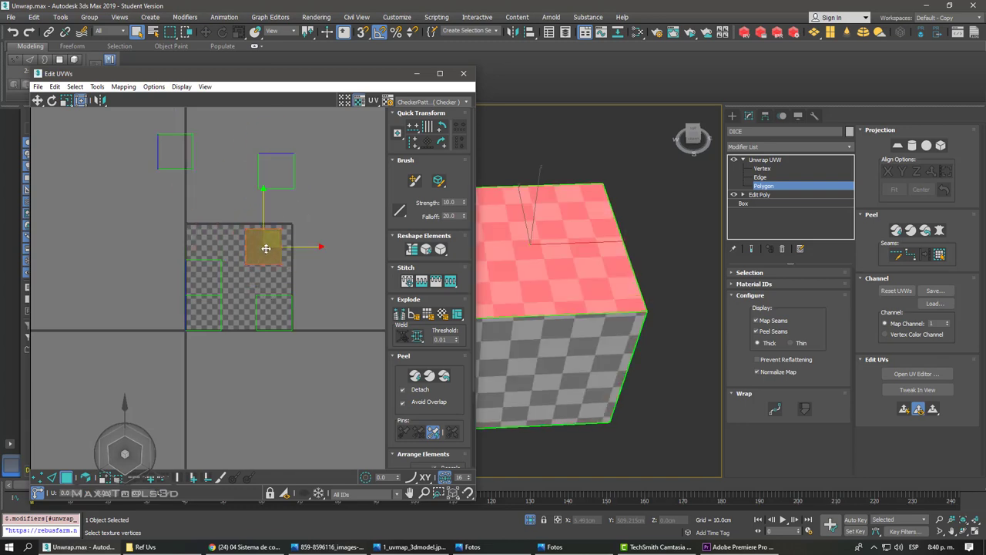
drag(264, 245, 353, 240)
mouse_move(286, 301)
mouse_down()
mouse_move(348, 314)
mouse_move(374, 305)
mouse_up()
mouse_move(203, 278)
mouse_down()
mouse_move(159, 224)
mouse_move(133, 219)
mouse_up()
drag(208, 306, 147, 314)
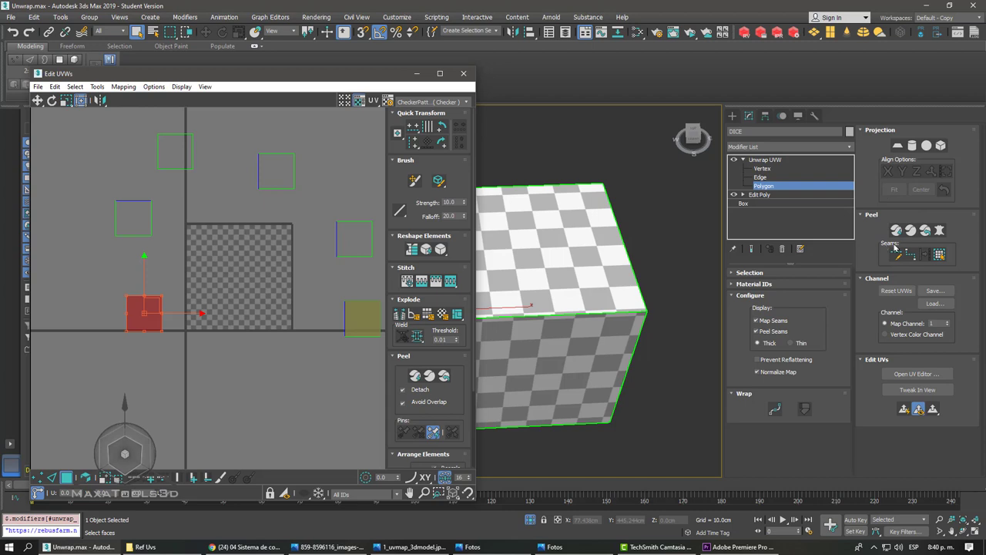
drag(141, 218, 146, 230)
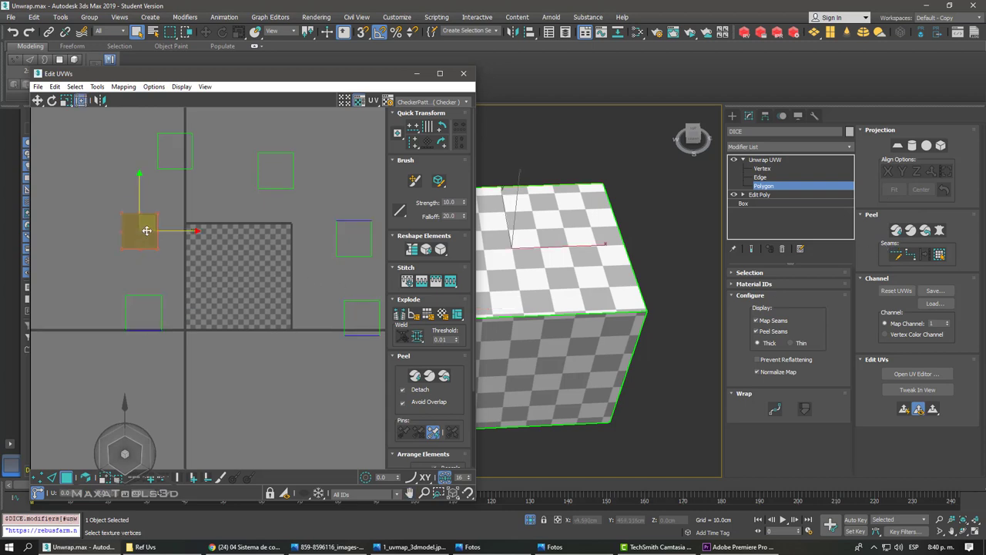
drag(175, 151, 161, 171)
drag(275, 169, 270, 180)
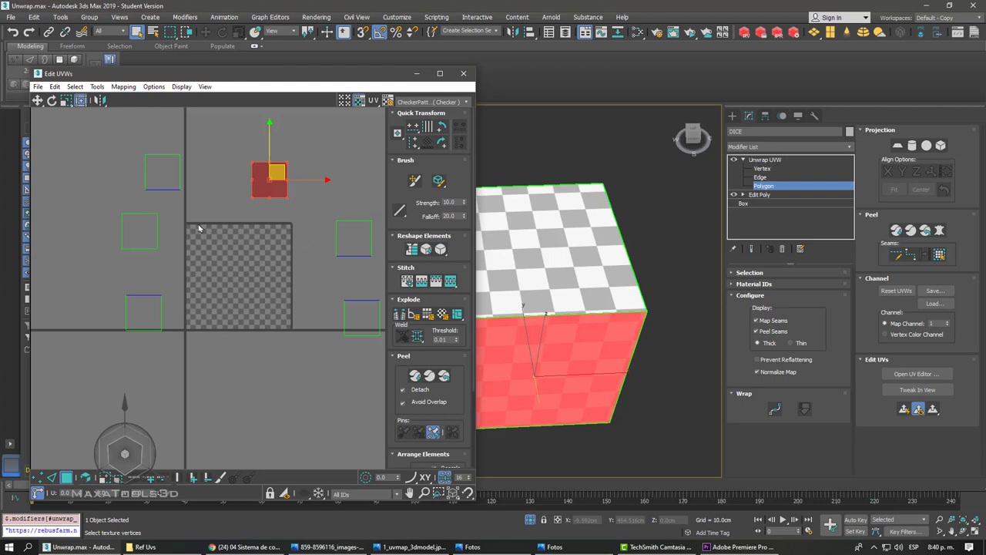
- Zoom the UV view and bring up the Slate Material Editor
scroll(250, 232, up, 1)
scroll(209, 239, up, 1)
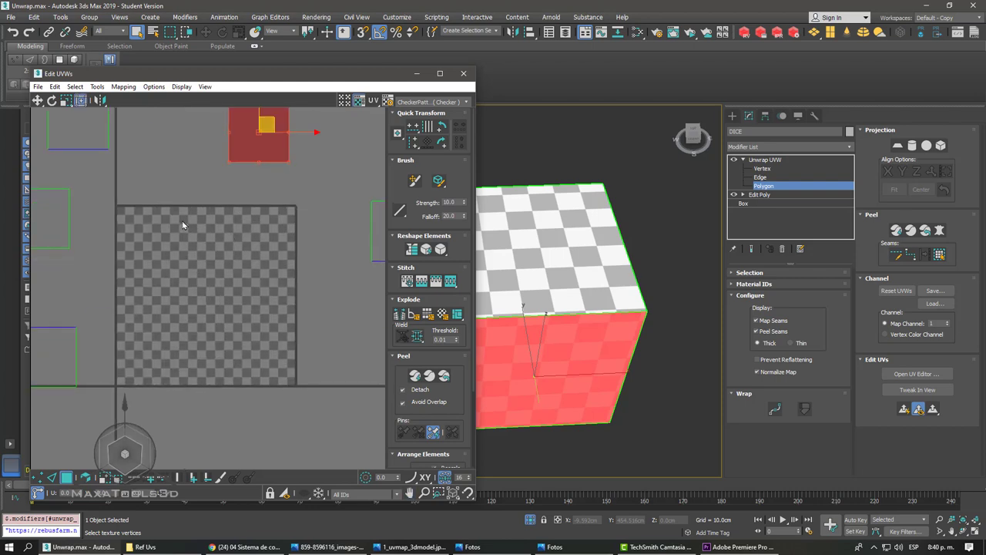
click(635, 35)
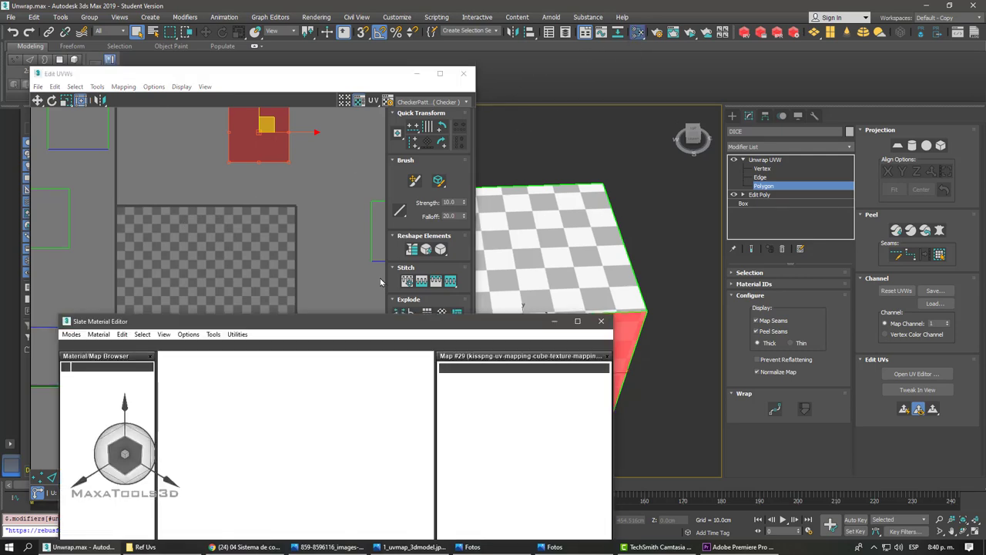
- Arrange the Material #48 and Map #29 nodes in the Slate Material Editor, then close it
drag(339, 321, 306, 200)
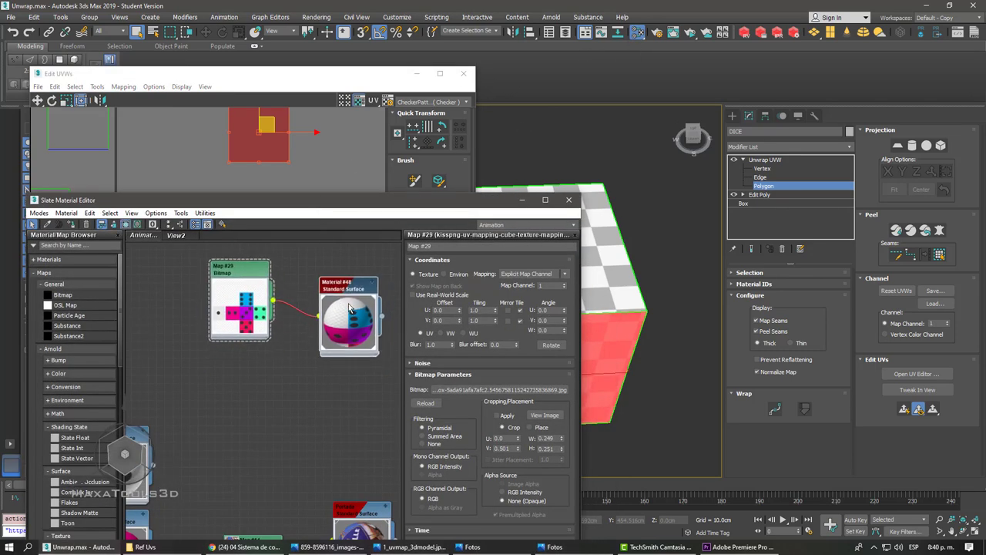
drag(348, 307, 345, 297)
drag(246, 283, 243, 306)
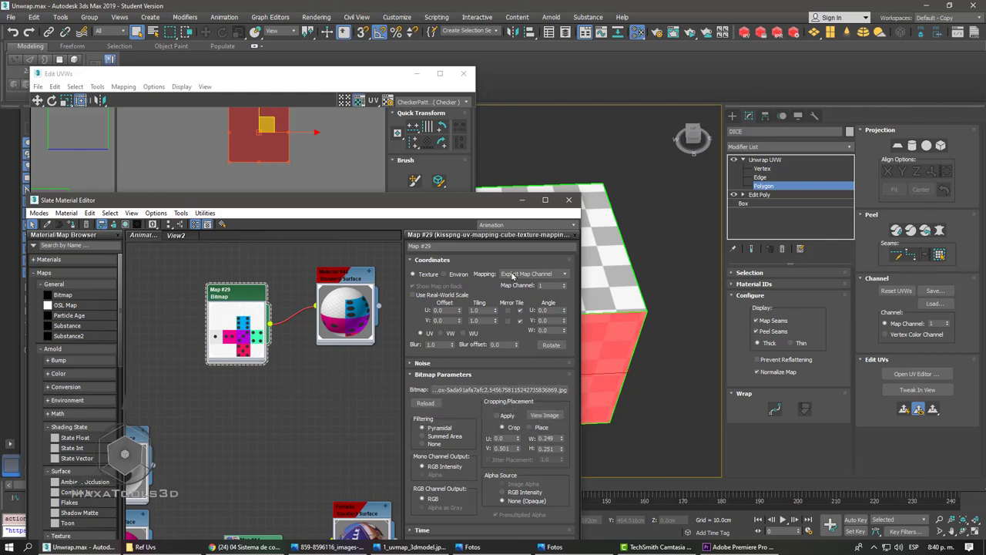
click(566, 200)
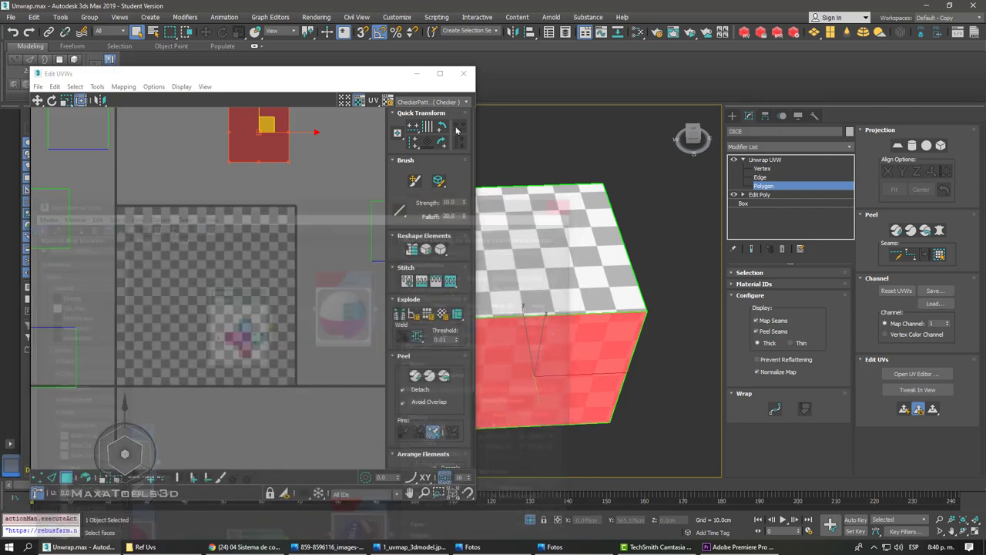
- Show Map #29's dice net behind the UVs, recentre the view, and select the cube's top face
click(414, 106)
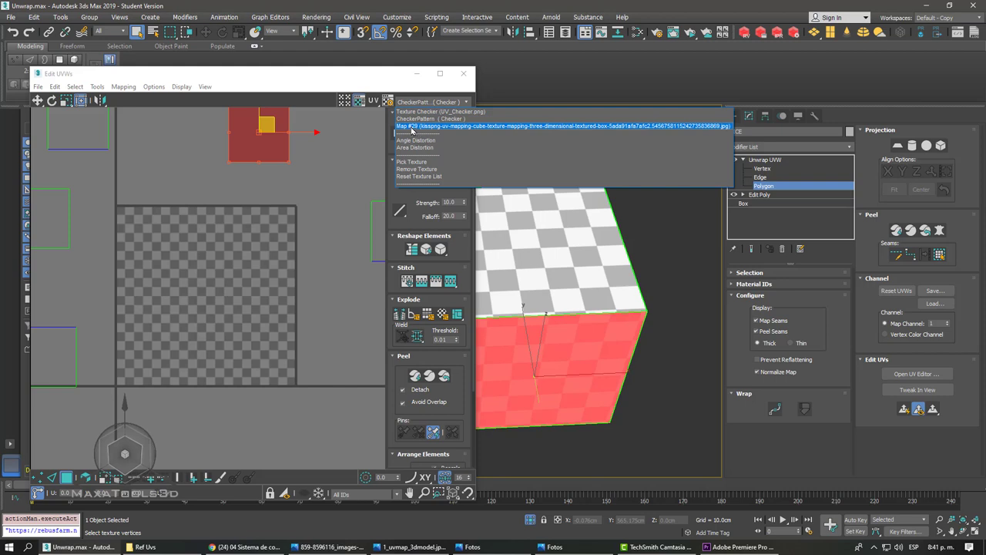
click(411, 127)
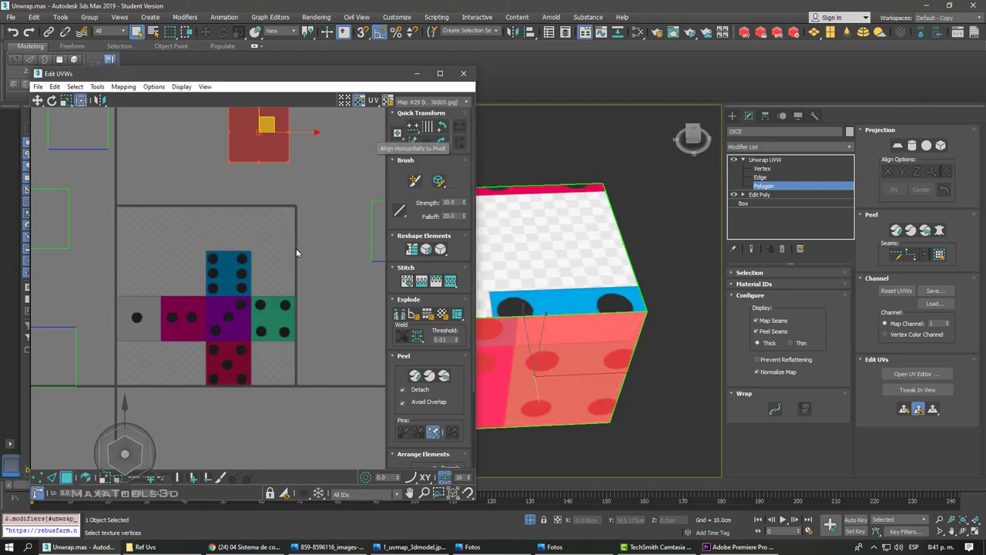
middle_drag(294, 261, 312, 245)
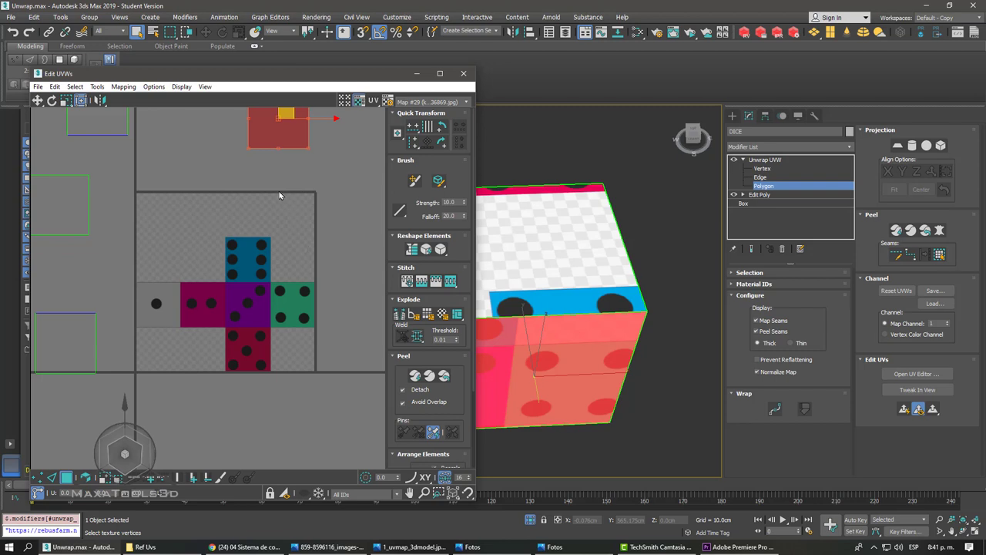
scroll(279, 218, down, 2)
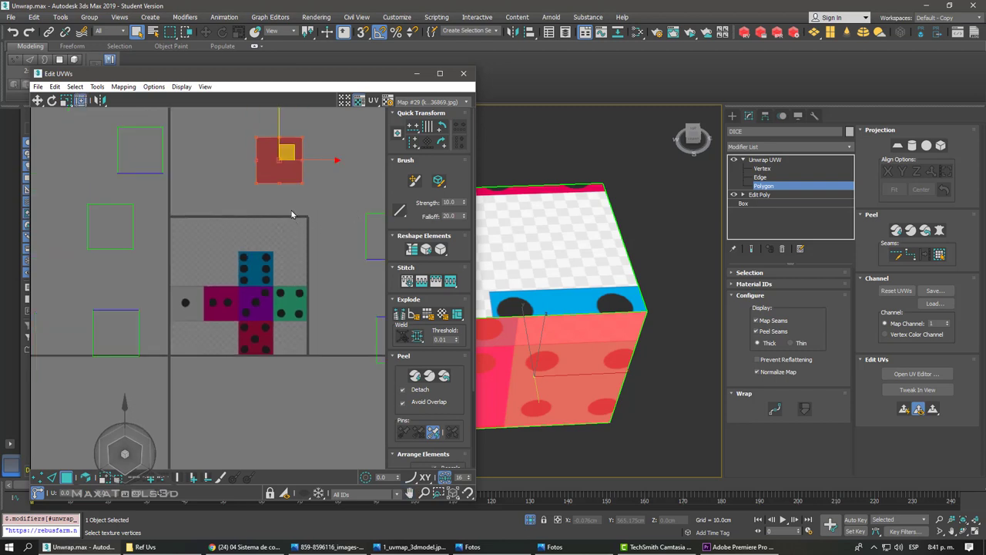
click(291, 214)
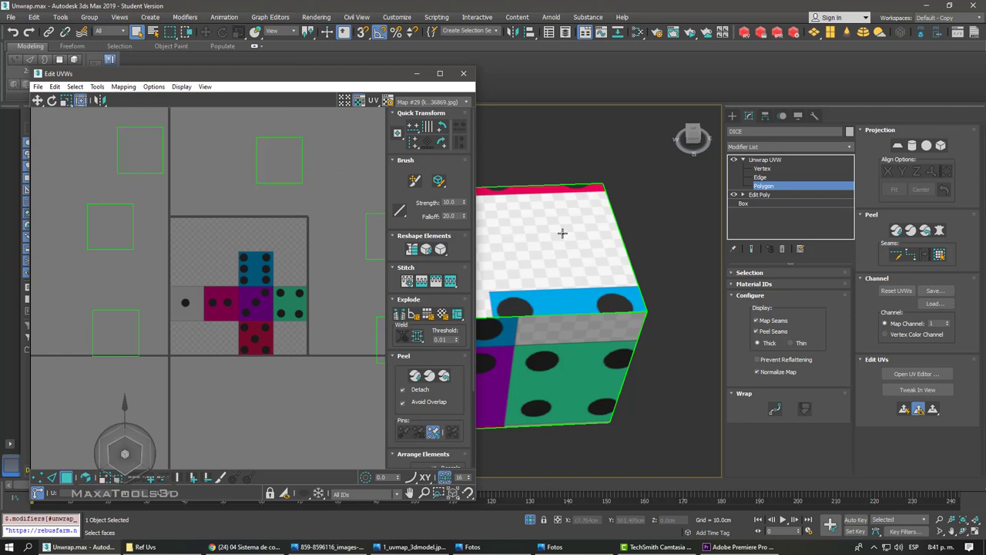
click(563, 229)
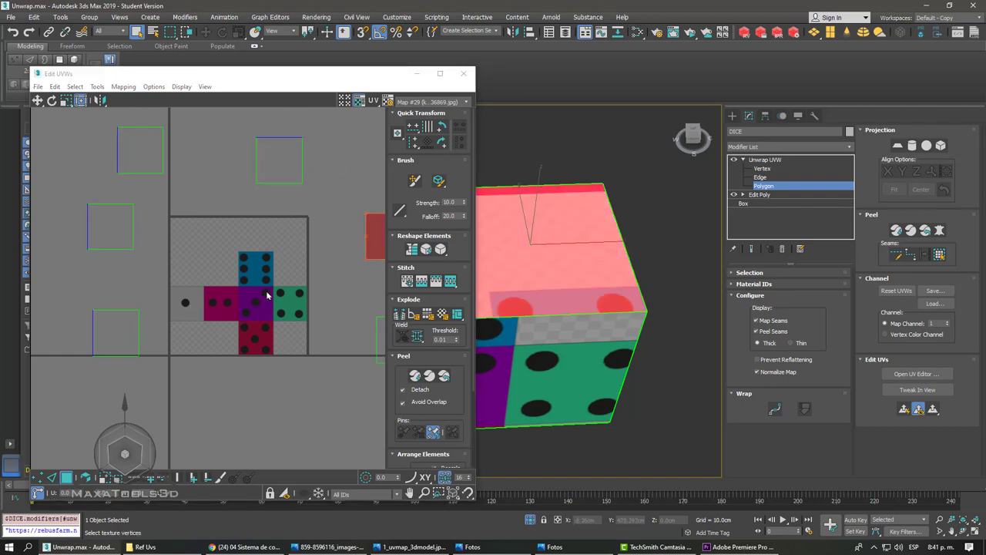
- Close the UV editor, exit isolation, and orbit to look down on the dice
click(417, 73)
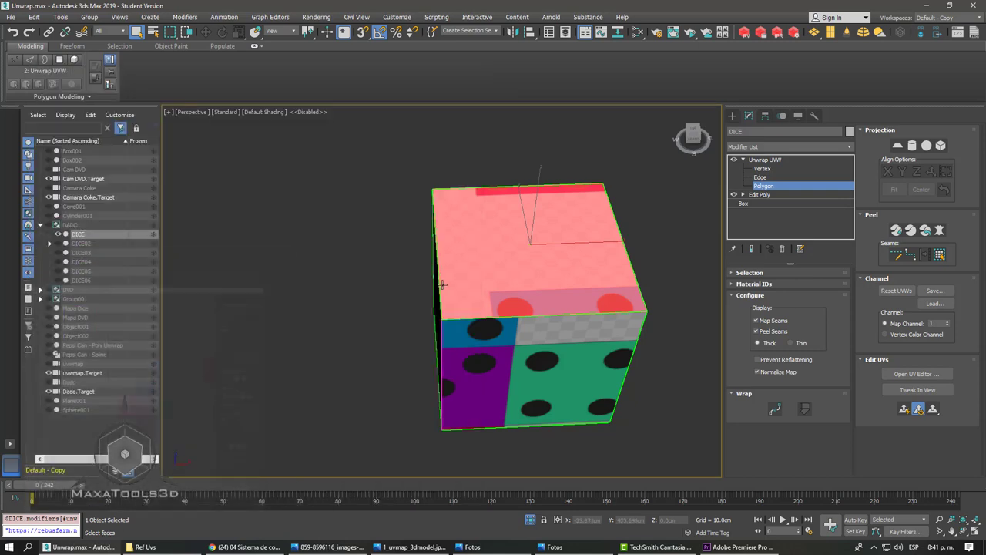
click(530, 520)
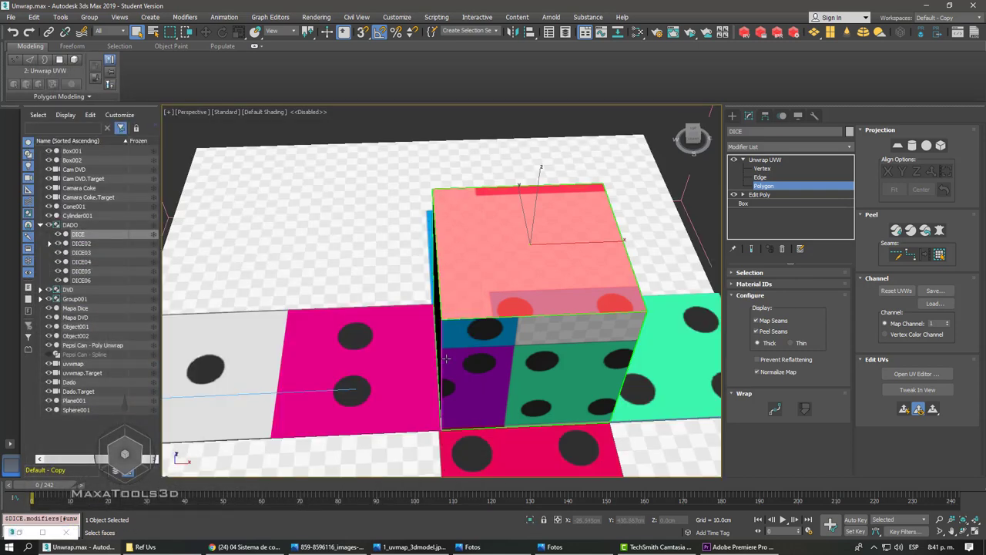
scroll(446, 358, down, 5)
alt+middle_drag(444, 355, 478, 331)
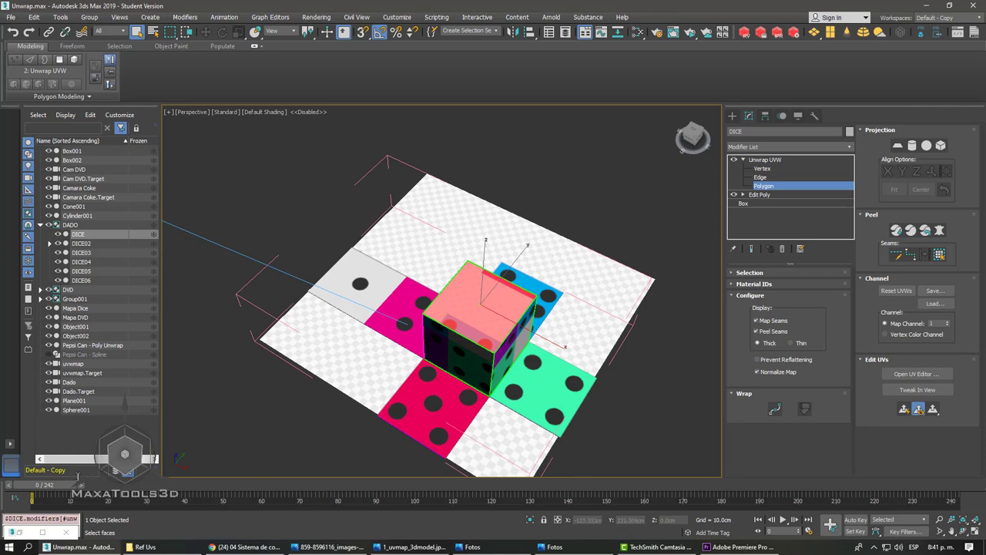
- Scrub the fold animation back to frame 43, orbit lower, and reopen the UV editor with Ctrl+E
drag(51, 489, 271, 493)
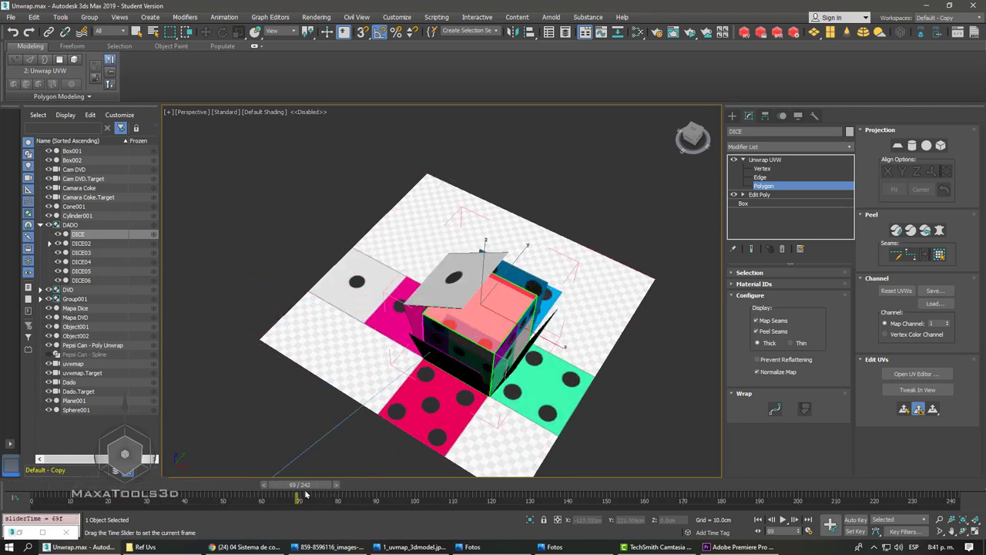
key(q)
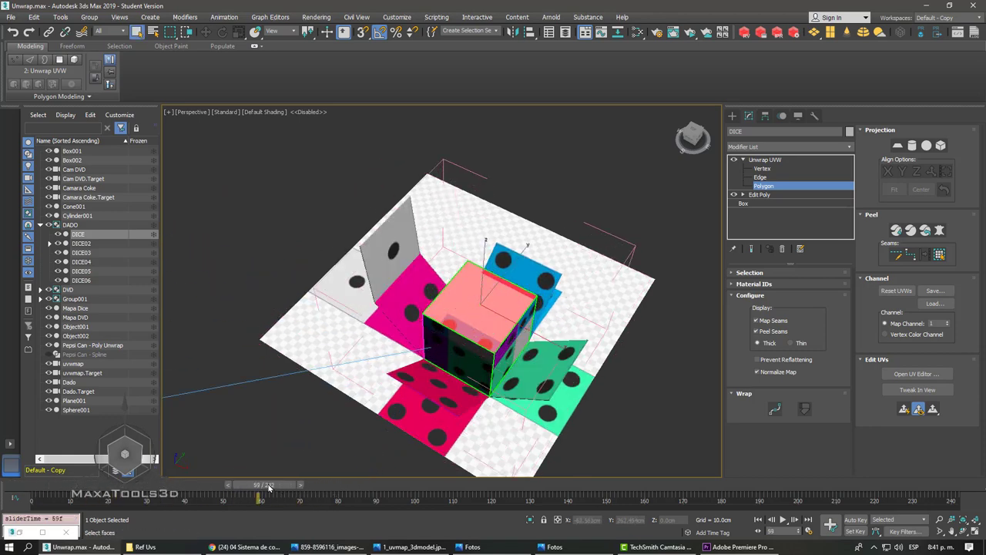
mouse_move(268, 487)
mouse_down()
mouse_move(343, 484)
mouse_move(202, 484)
mouse_up()
mouse_move(331, 358)
alt+middle_down()
mouse_move(440, 328)
mouse_move(429, 389)
mouse_move(437, 399)
mouse_move(477, 385)
alt+middle_up()
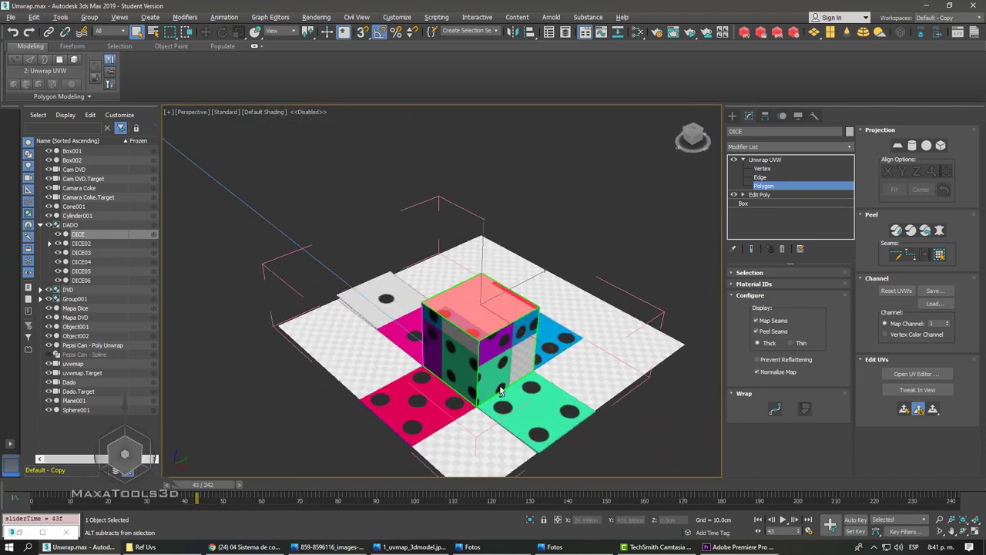
scroll(487, 386, up, 3)
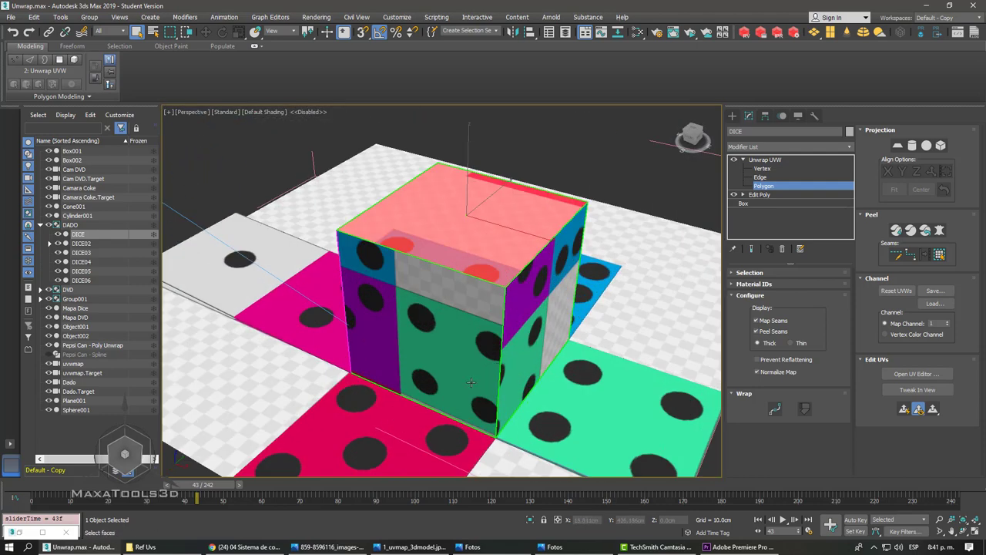
scroll(507, 370, down, 4)
mouse_move(501, 347)
alt+middle_down()
mouse_move(470, 354)
mouse_move(462, 292)
mouse_move(494, 387)
mouse_move(455, 389)
mouse_move(452, 427)
alt+middle_up()
key(ctrl+e)
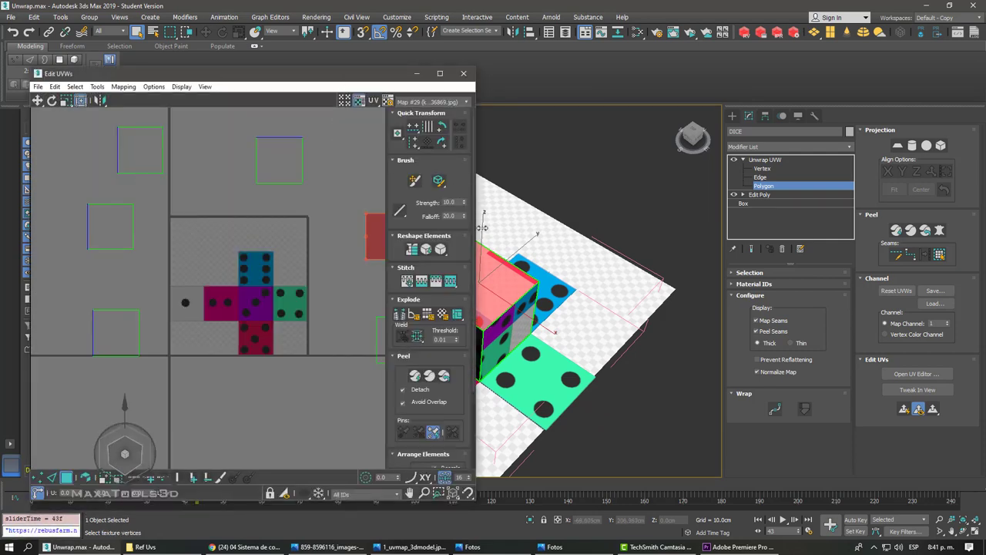
- Drag the top-face UVs onto the one-dot square and nudge them to centre the dot
mouse_move(361, 229)
mouse_down()
mouse_move(138, 295)
mouse_move(171, 302)
mouse_move(170, 286)
mouse_up()
scroll(184, 296, up, 4)
scroll(185, 296, down, 2)
scroll(209, 282, down, 4)
scroll(209, 282, up, 5)
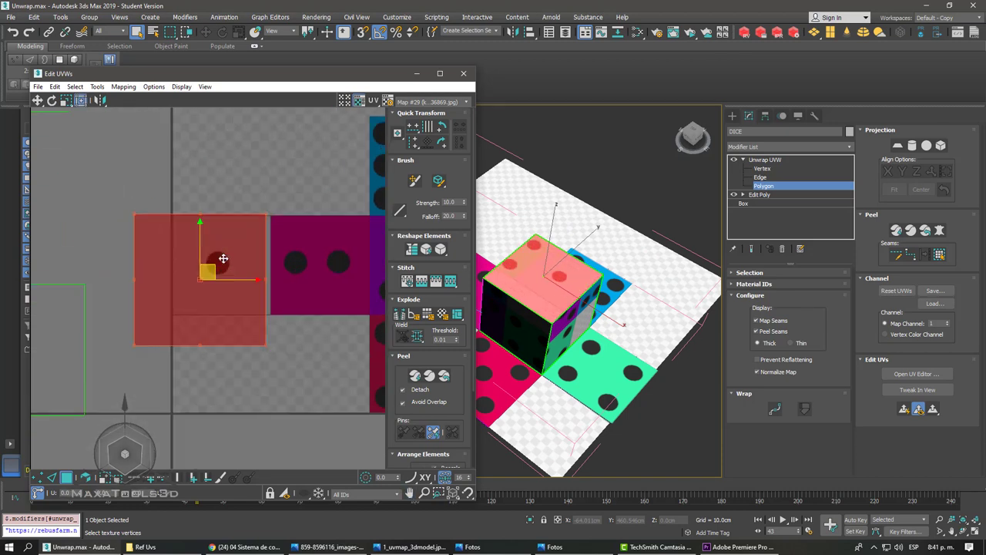
mouse_move(220, 257)
mouse_down()
mouse_move(231, 238)
mouse_move(216, 240)
mouse_up()
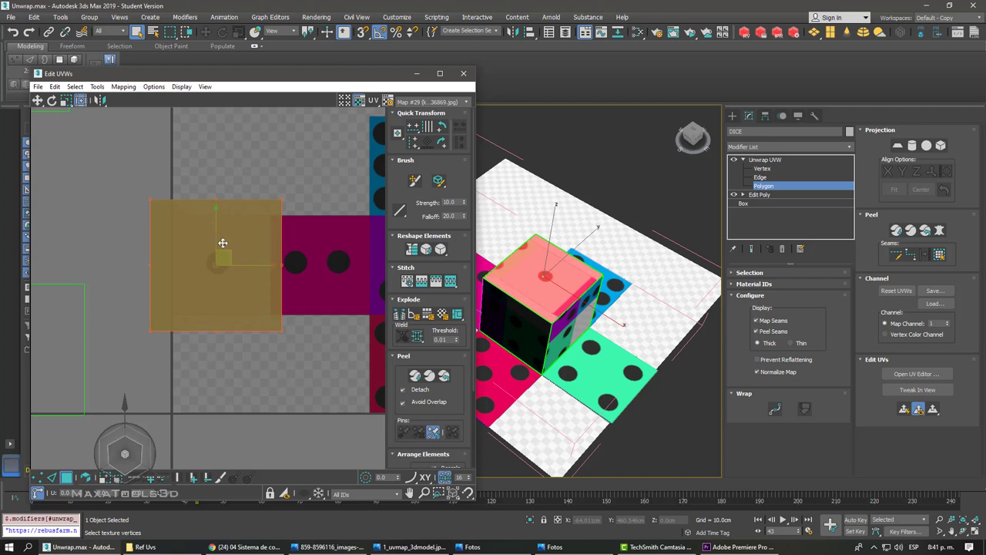
scroll(229, 255, down, 3)
scroll(235, 266, down, 2)
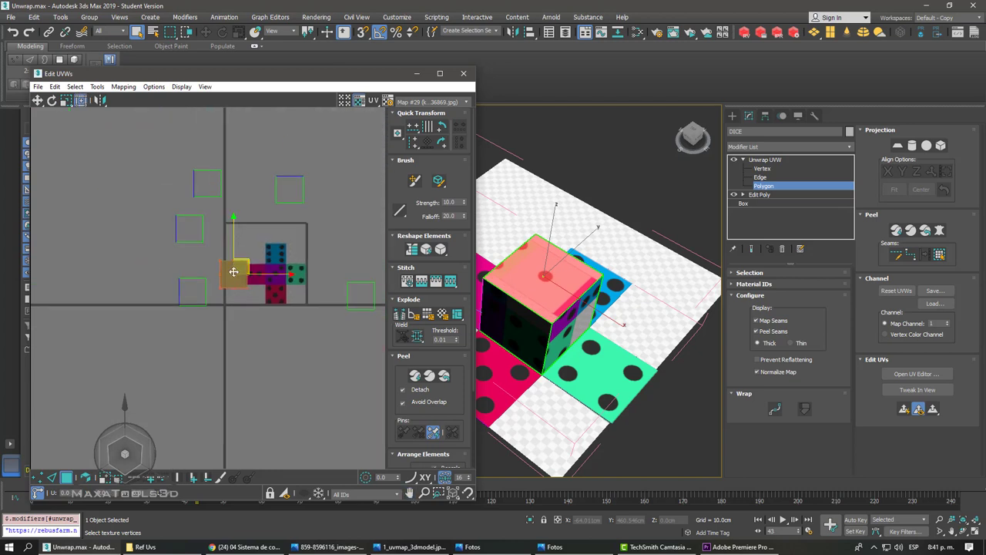
scroll(242, 286, up, 5)
mouse_move(416, 213)
middle_down()
mouse_move(318, 224)
mouse_move(275, 257)
middle_up()
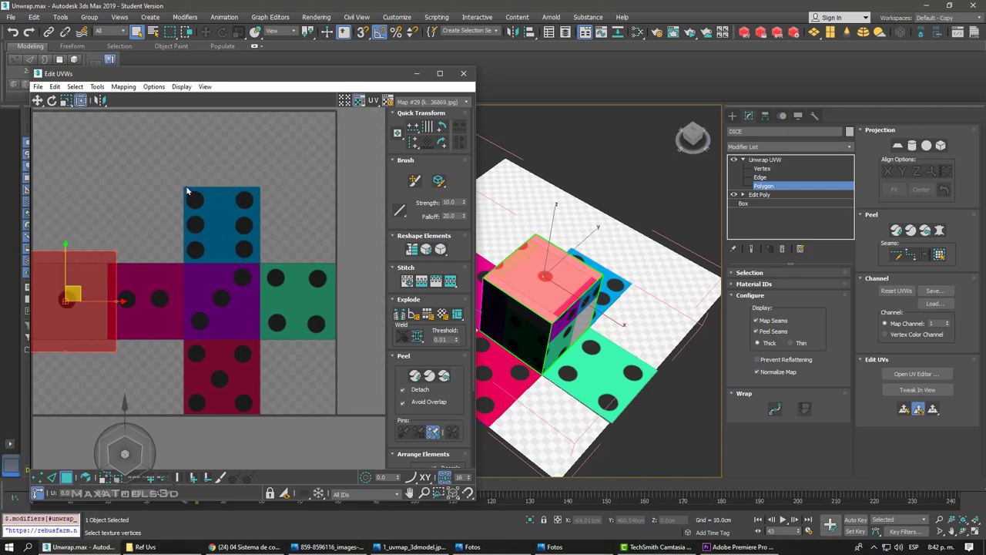
- Move the top-face island below the template and reposition the dice layout in view
scroll(261, 239, down, 1)
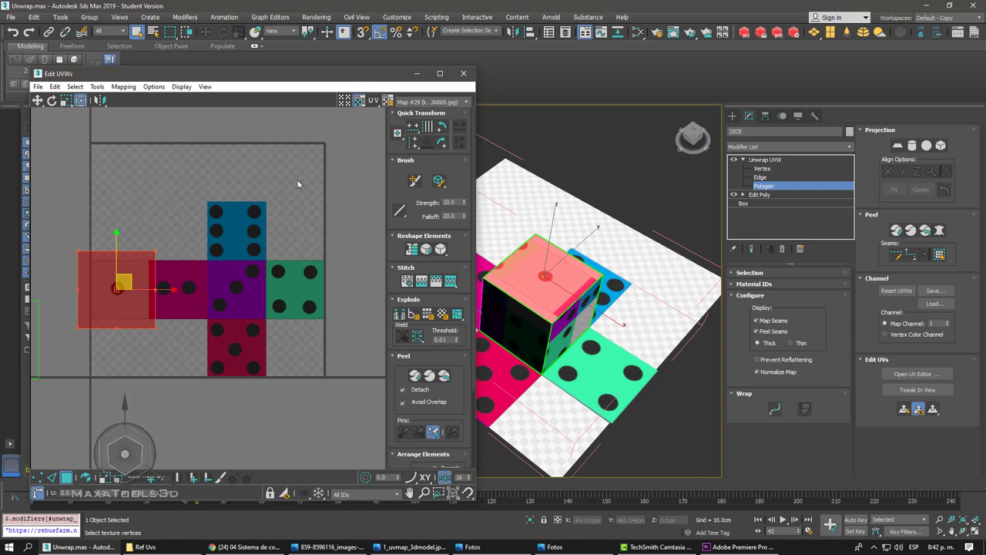
scroll(276, 269, up, 3)
scroll(213, 238, up, 2)
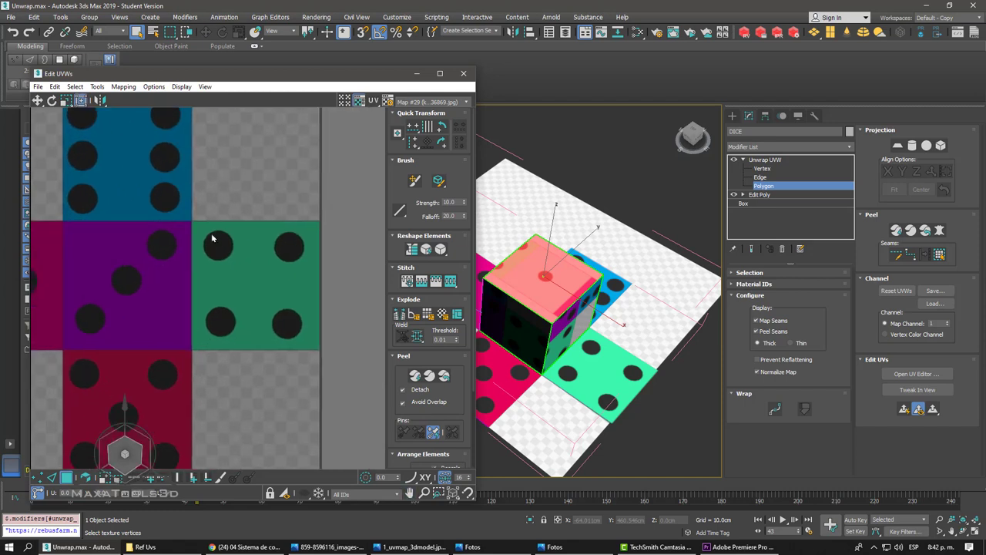
scroll(192, 227, up, 1)
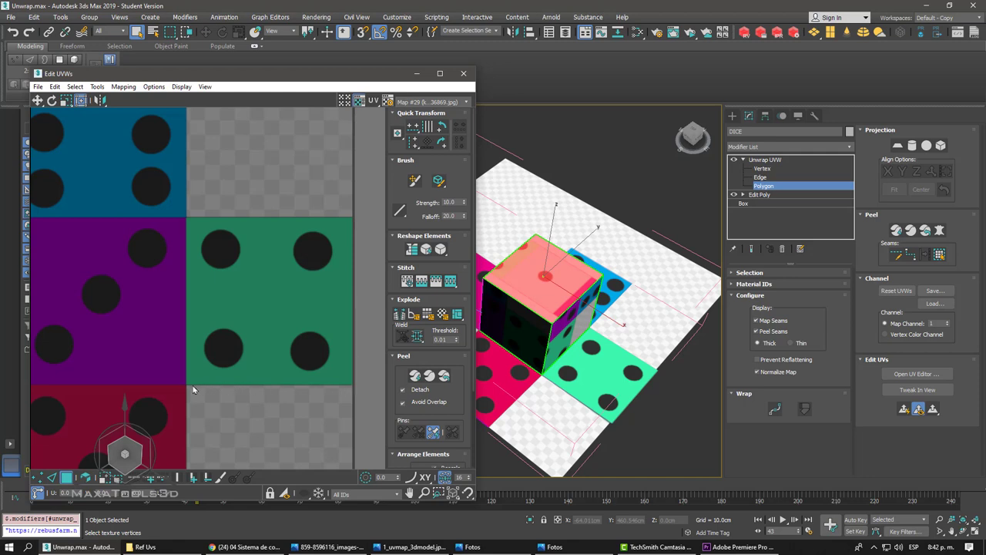
scroll(231, 335, down, 2)
scroll(277, 308, down, 1)
scroll(266, 289, down, 1)
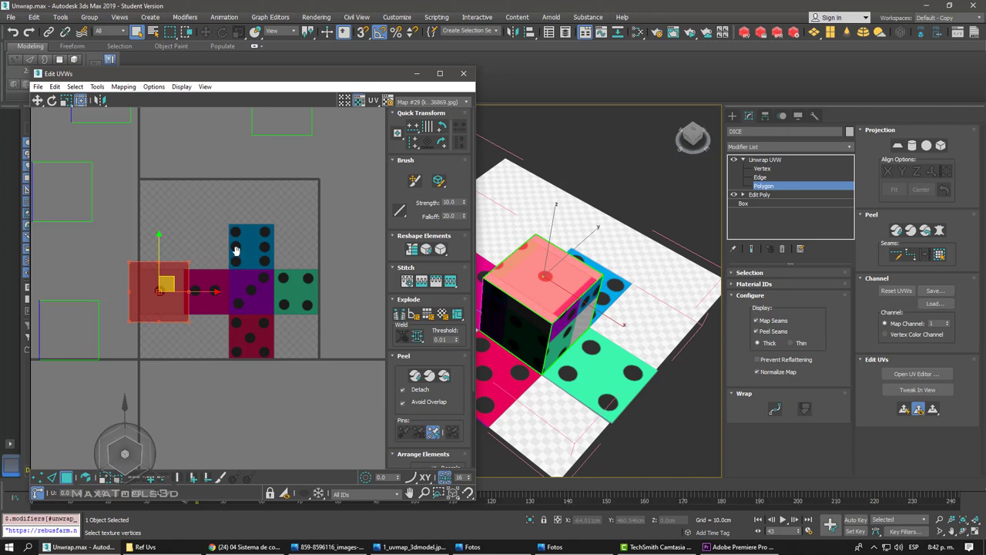
middle_drag(236, 256, 246, 246)
drag(152, 283, 179, 402)
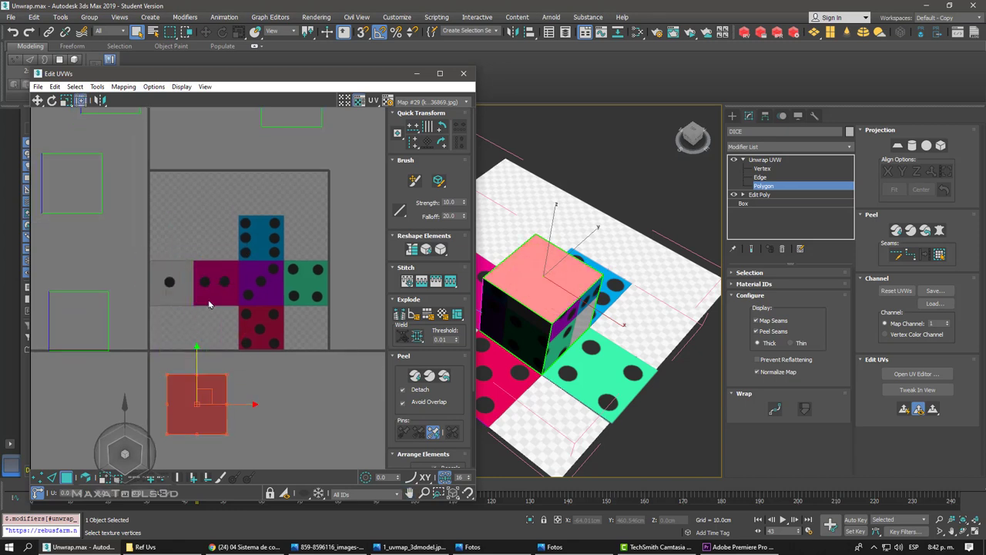
scroll(212, 304, up, 2)
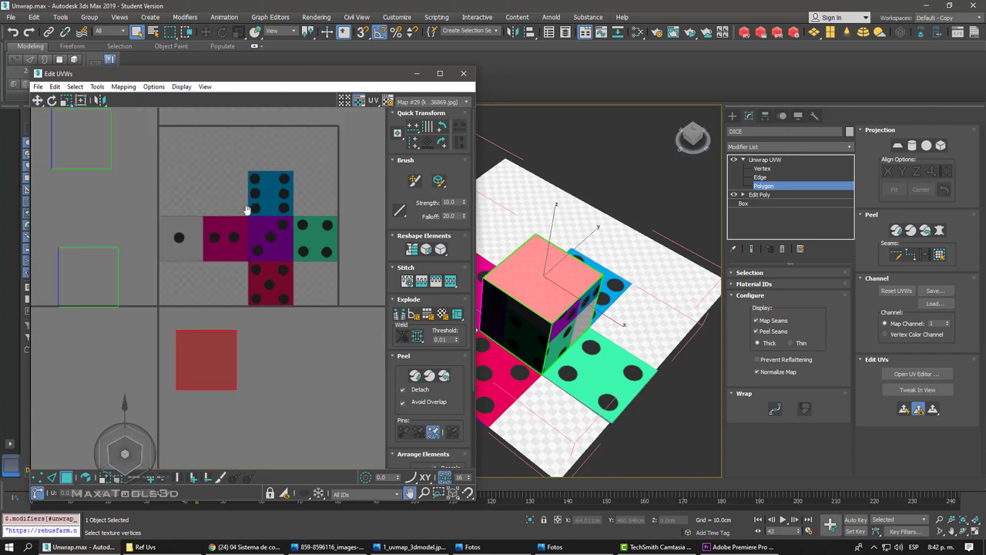
middle_drag(275, 261, 240, 252)
scroll(193, 238, down, 5)
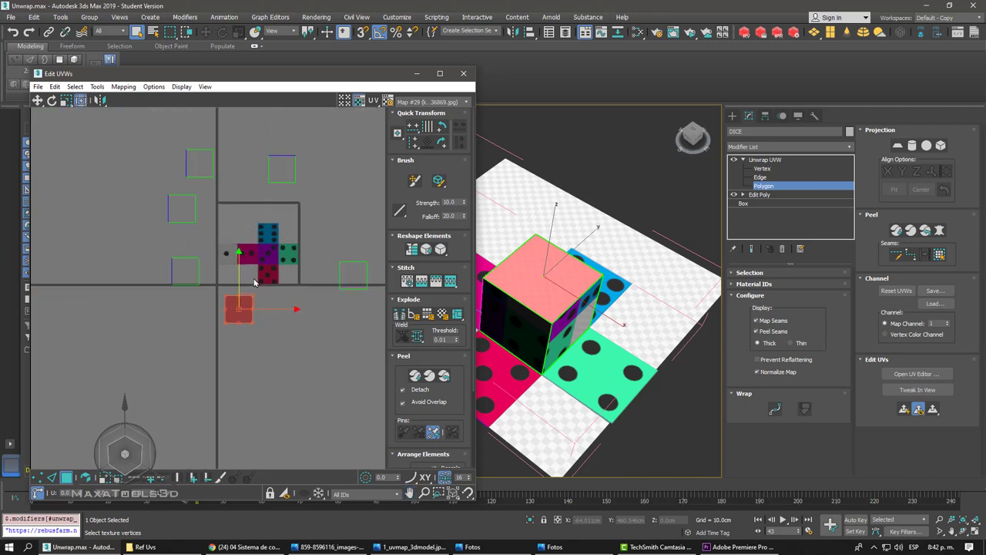
scroll(184, 233, down, 1)
- Shift all UV islands up and left together, then clear the selection
key(ctrl+a)
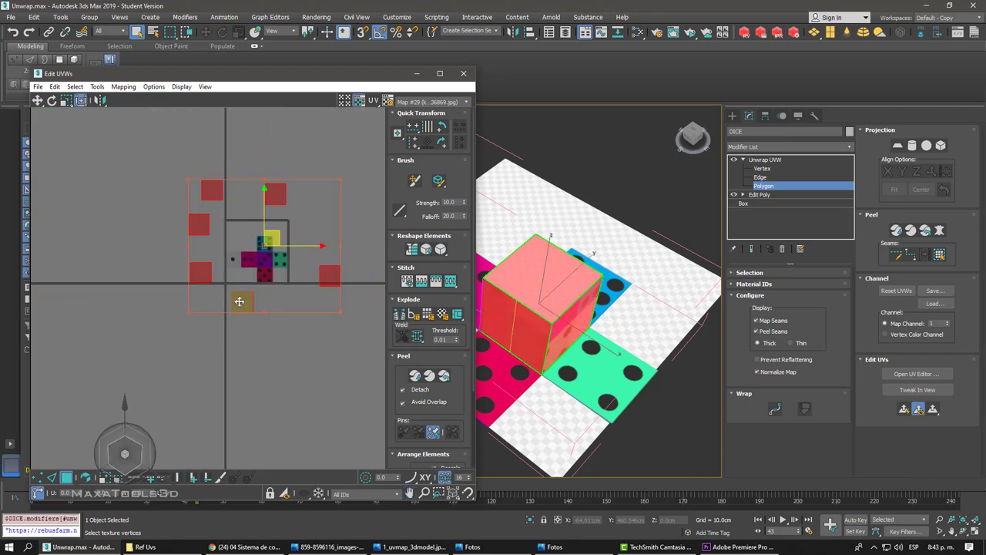
drag(239, 301, 230, 257)
click(133, 131)
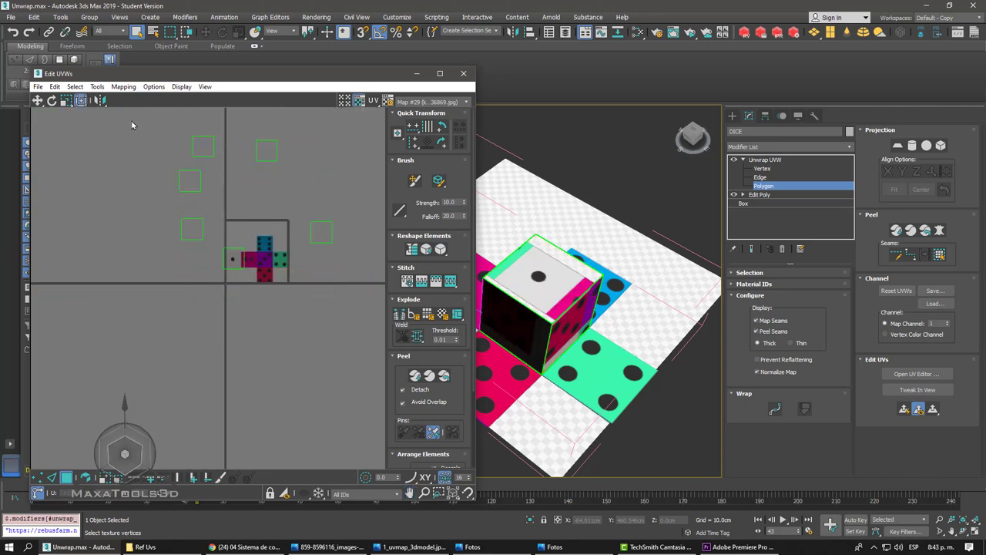
drag(132, 121, 338, 303)
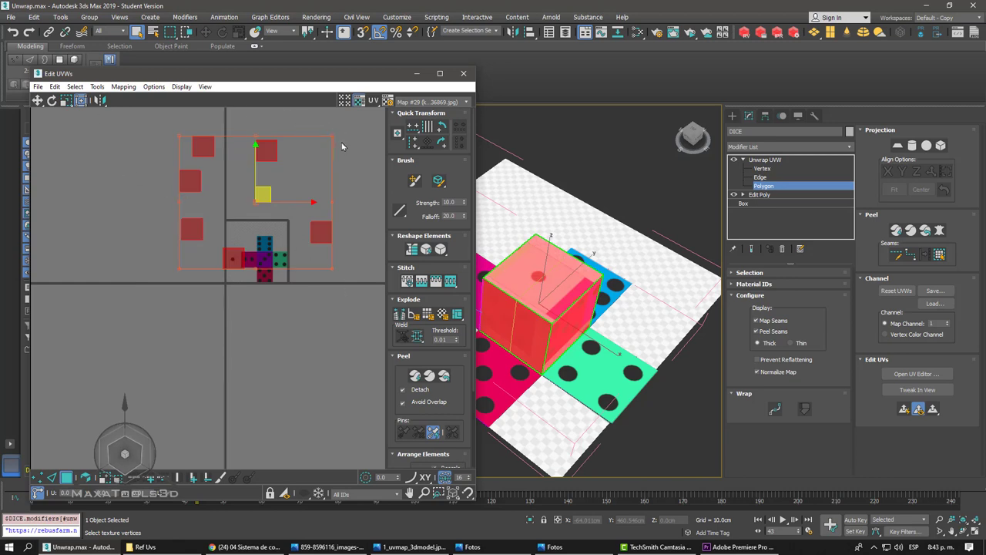
click(84, 120)
- Bring the top-face island beside the cross layout and shrink it slightly
drag(269, 150, 234, 258)
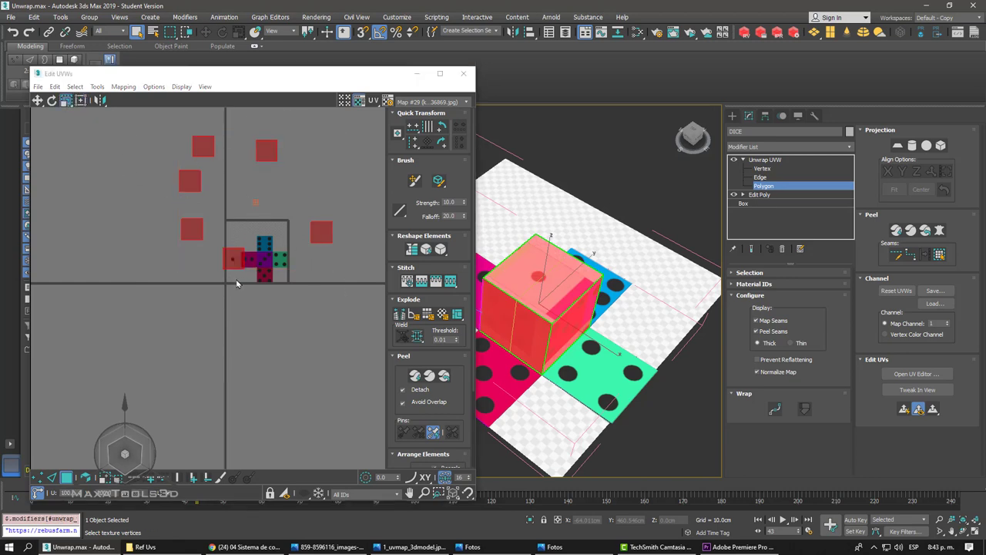
scroll(234, 255, up, 3)
scroll(234, 247, up, 2)
scroll(231, 241, down, 3)
scroll(231, 241, up, 5)
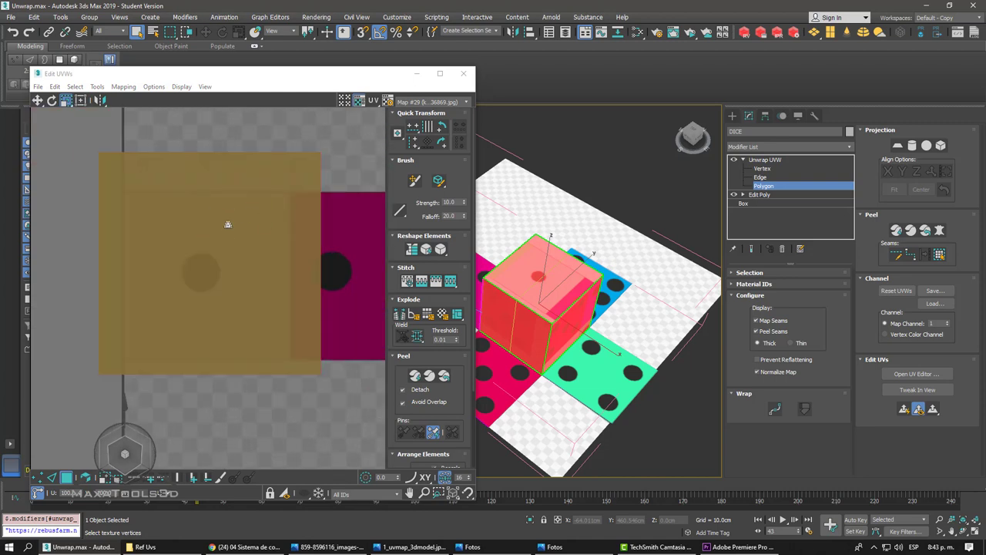
mouse_move(247, 220)
mouse_down()
mouse_move(163, 337)
mouse_move(185, 343)
mouse_up()
scroll(202, 346, down, 3)
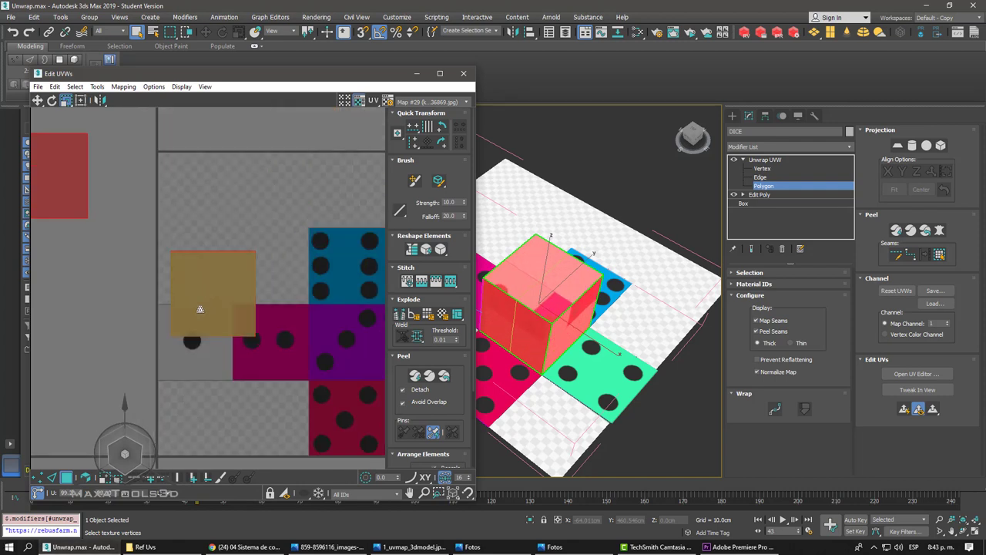
drag(59, 176, 80, 160)
- Place the top-face island over the one-dot square and deselect it
click(48, 120)
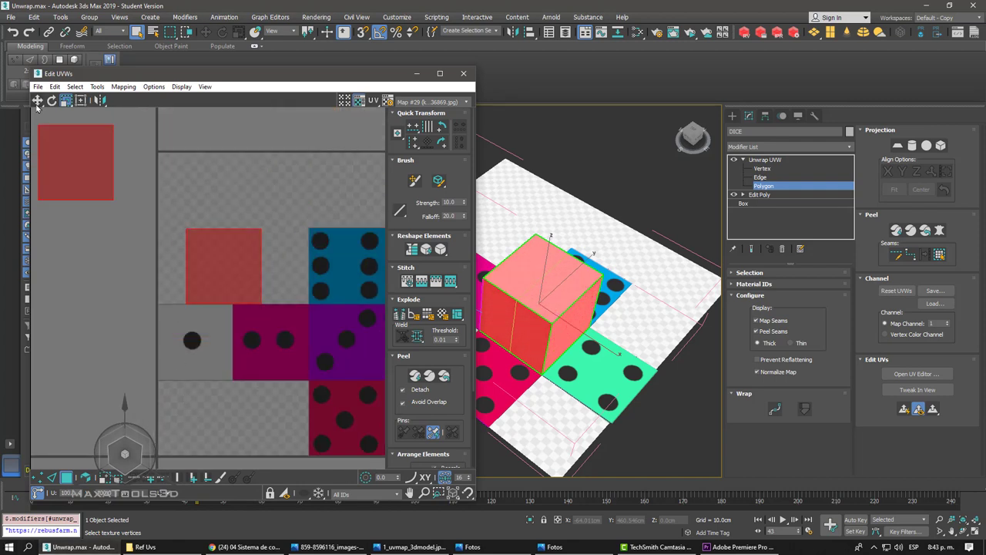
click(205, 259)
drag(205, 260, 175, 337)
click(179, 281)
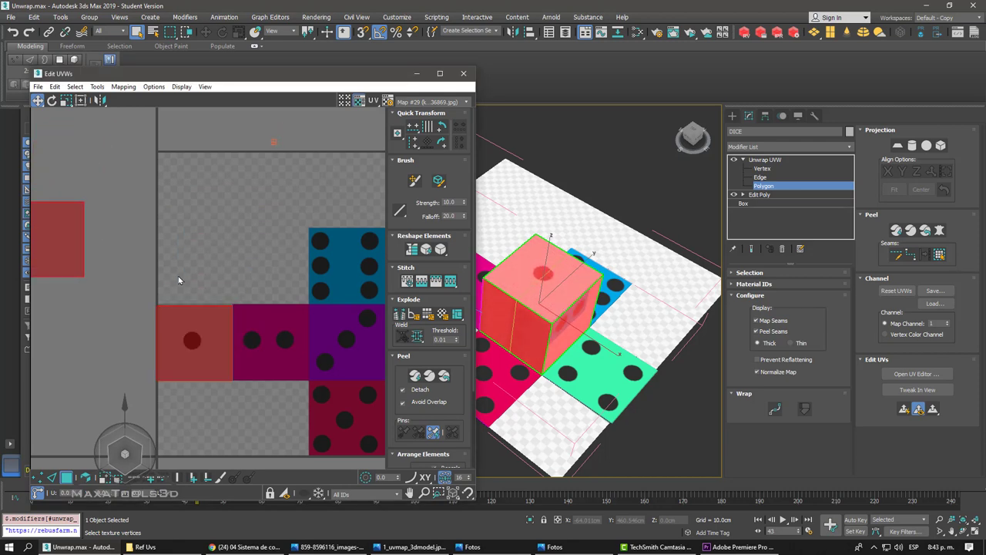
scroll(179, 280, down, 5)
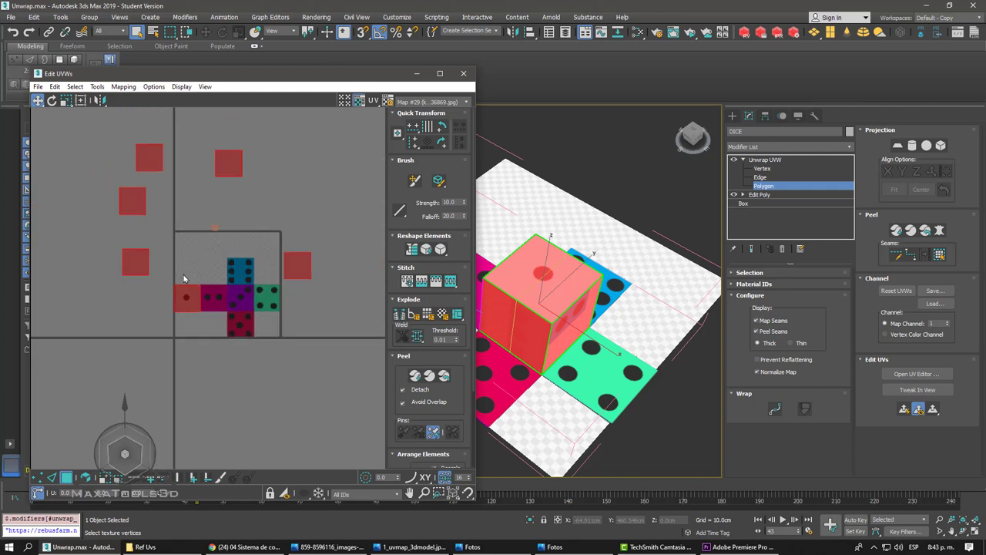
click(267, 208)
scroll(255, 208, up, 1)
scroll(231, 204, up, 1)
scroll(224, 202, up, 2)
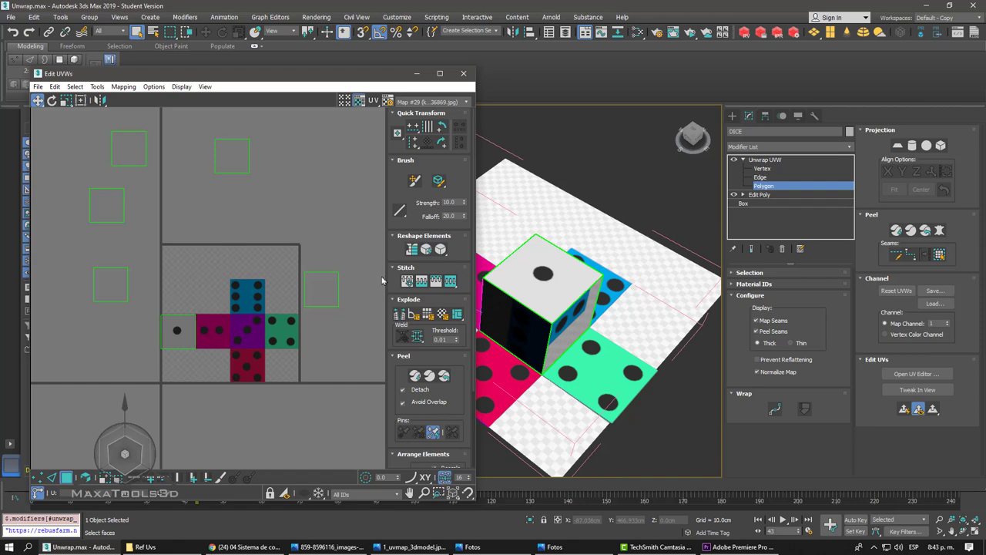
- Move the dice's front face UVs onto the dice cross, aligned over the magenta square
alt+middle_drag(508, 316, 535, 322)
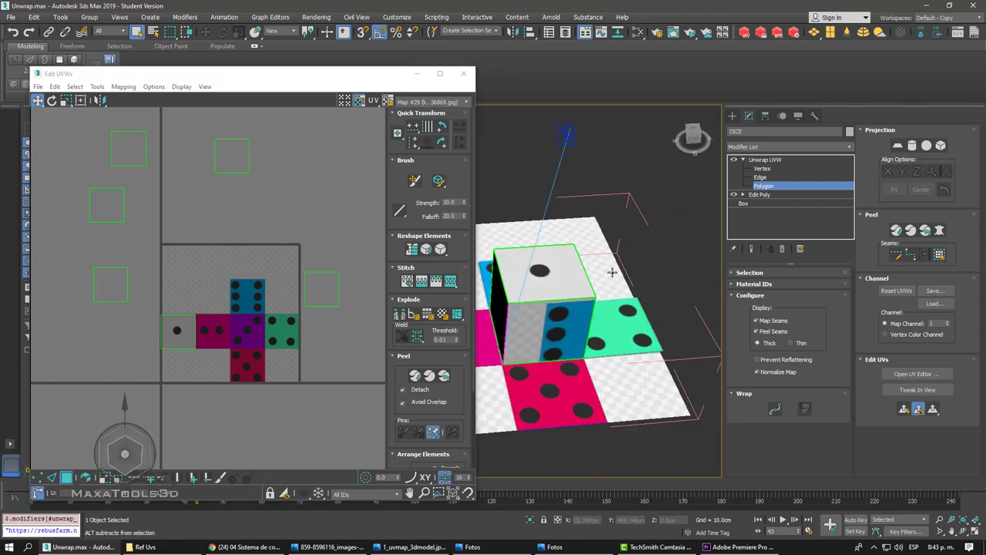
click(535, 322)
drag(104, 295, 223, 327)
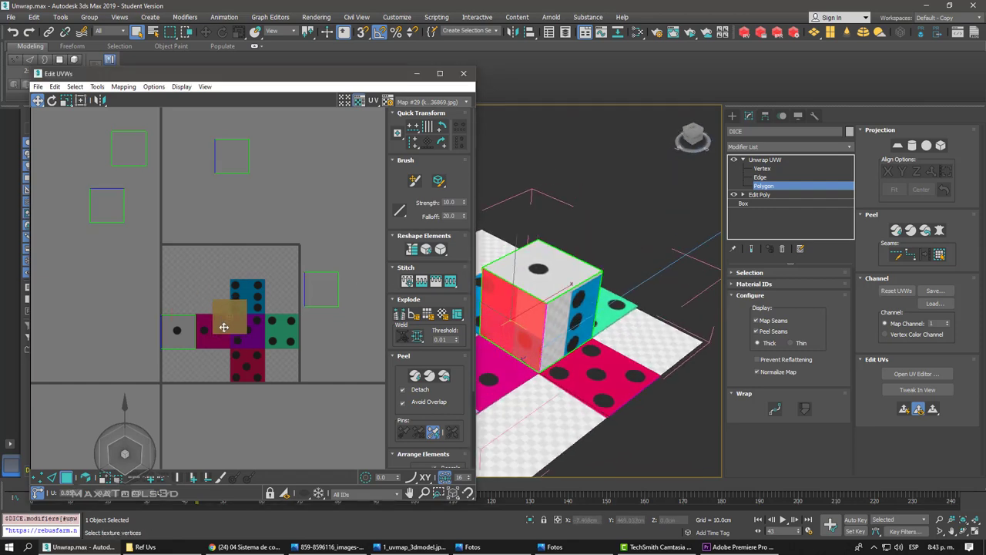
scroll(224, 327, up, 3)
scroll(220, 326, up, 2)
drag(180, 245, 157, 261)
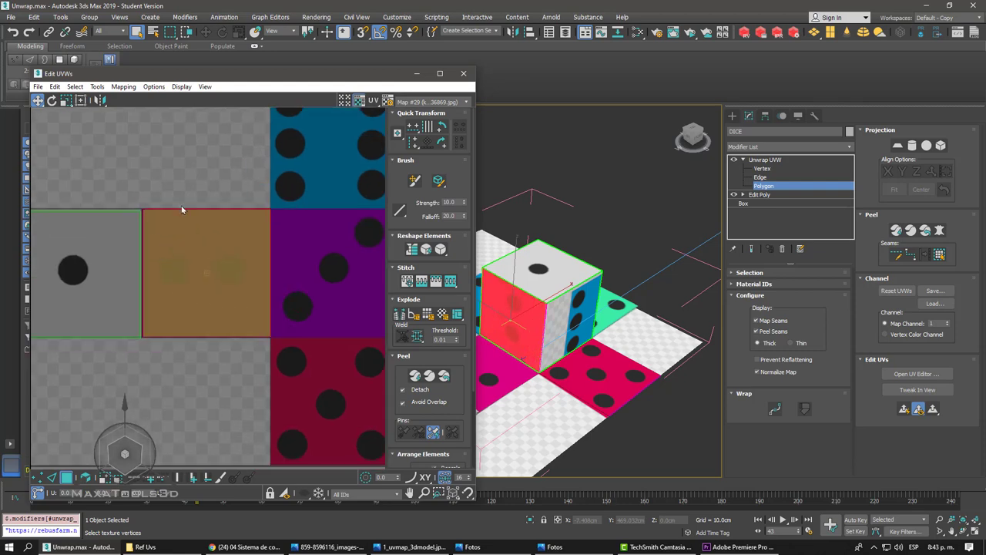
scroll(183, 209, down, 5)
- Move another die face's UVs onto the bottom square of the cross
alt+middle_drag(570, 262, 556, 280)
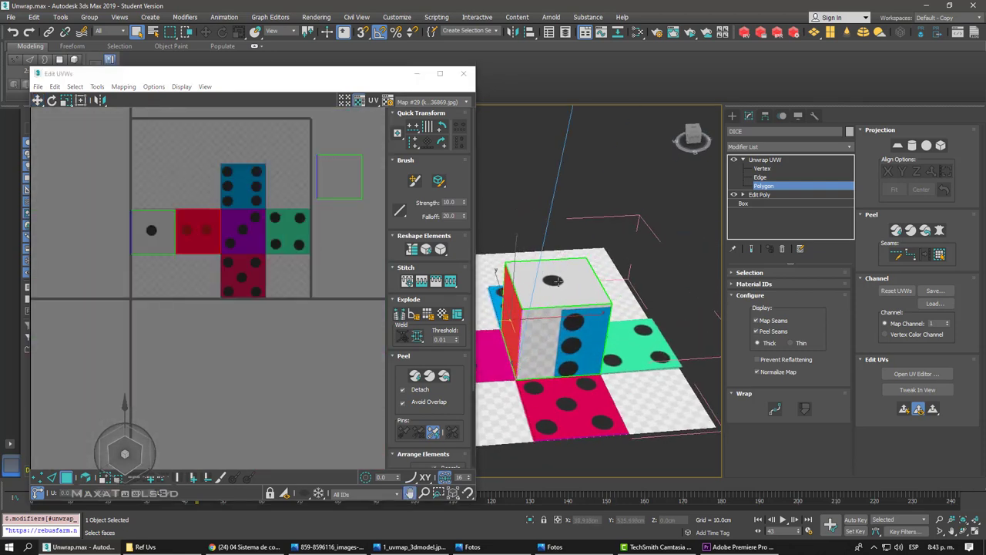
click(565, 330)
scroll(225, 215, down, 4)
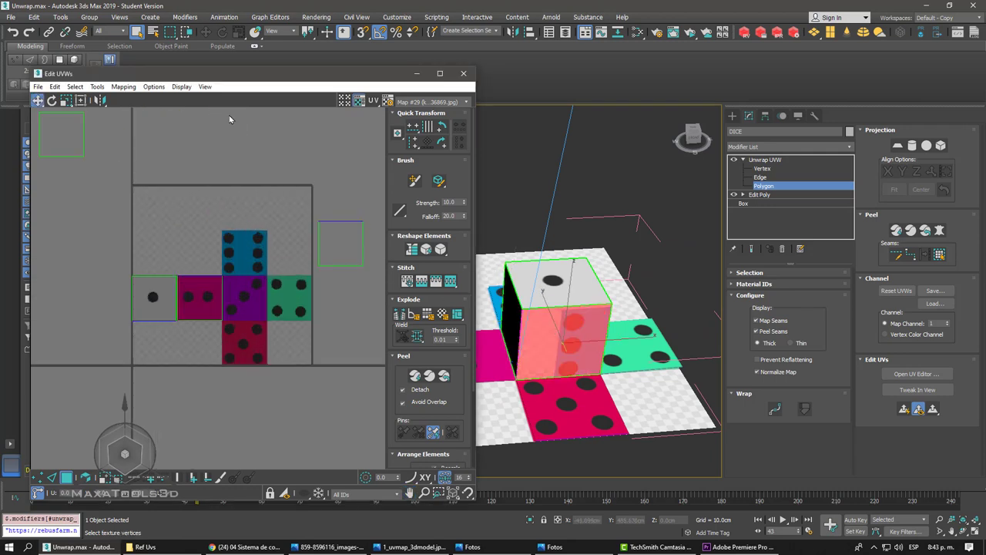
mouse_move(231, 182)
mouse_down()
mouse_move(254, 346)
mouse_move(228, 334)
mouse_up()
scroll(256, 347, up, 6)
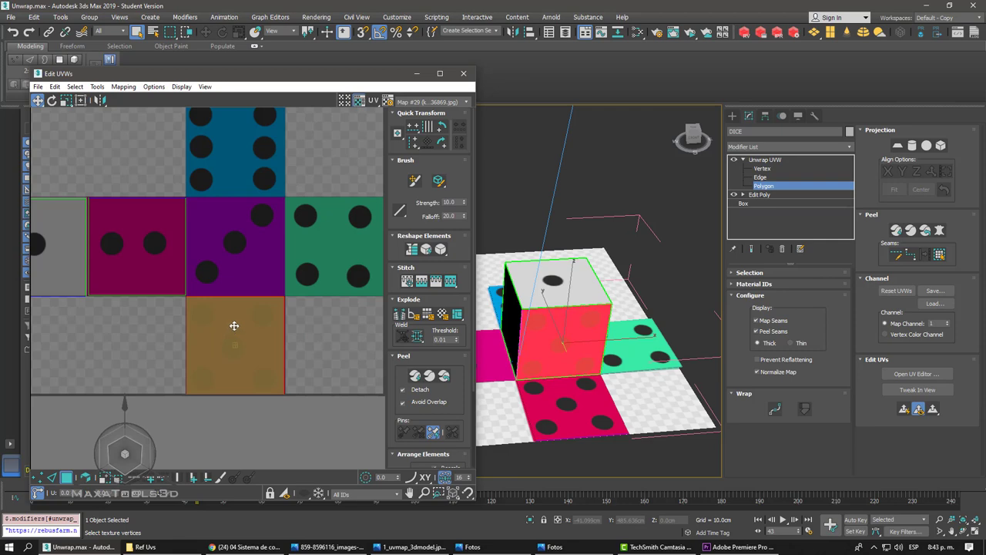
scroll(248, 260, down, 4)
scroll(539, 347, up, 3)
scroll(543, 378, up, 4)
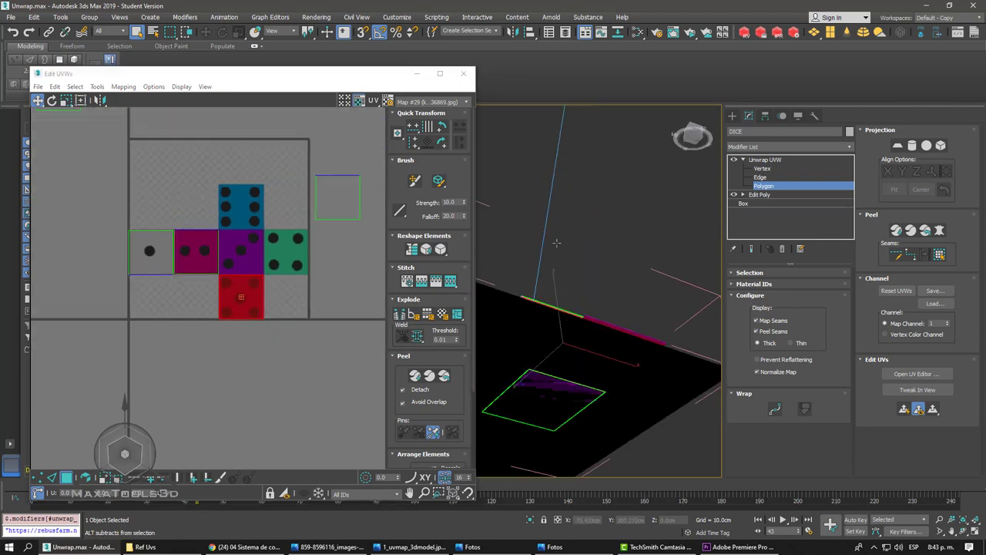
scroll(547, 399, up, 3)
- Move a third die face's UVs onto the centre square
click(546, 399)
drag(330, 198, 246, 248)
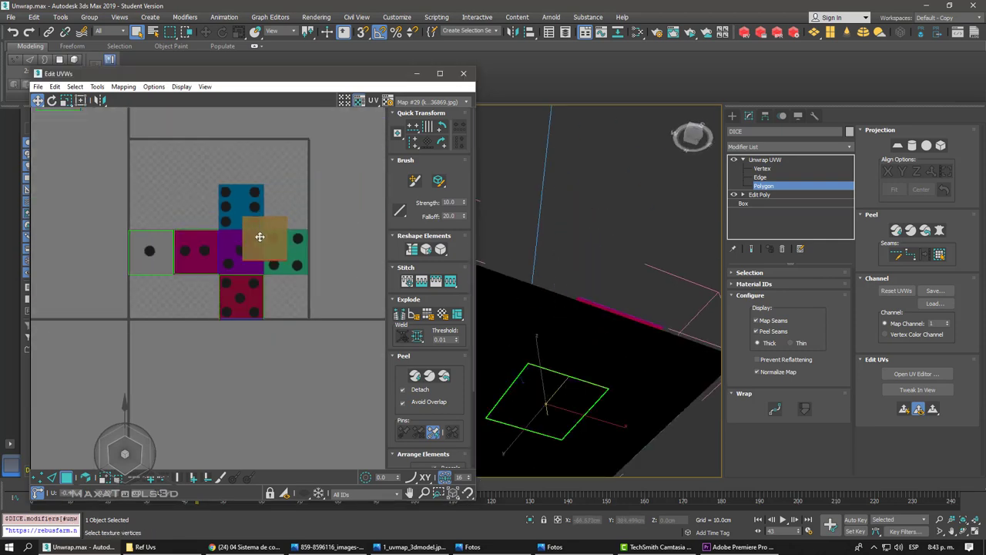
scroll(246, 248, up, 4)
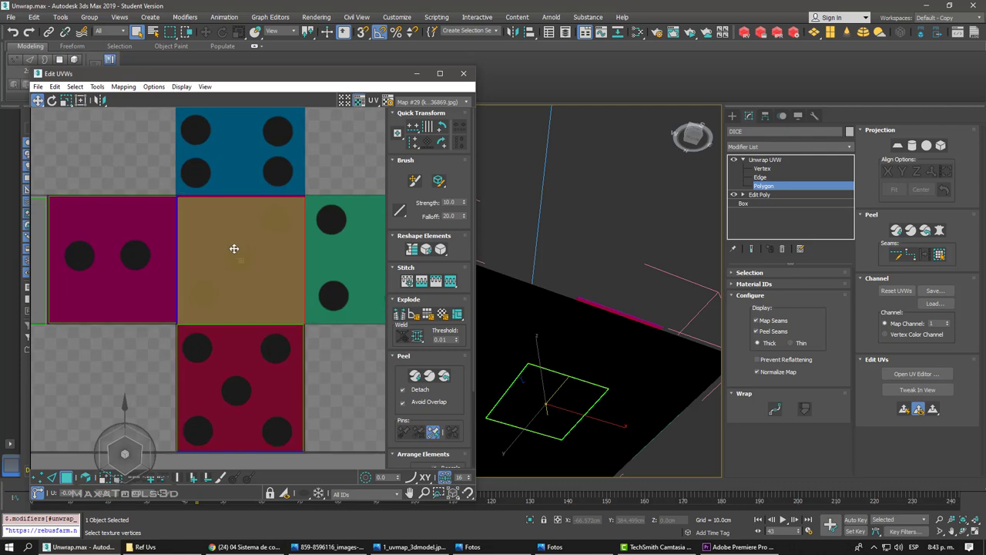
scroll(249, 248, down, 4)
scroll(587, 283, down, 5)
scroll(503, 363, down, 2)
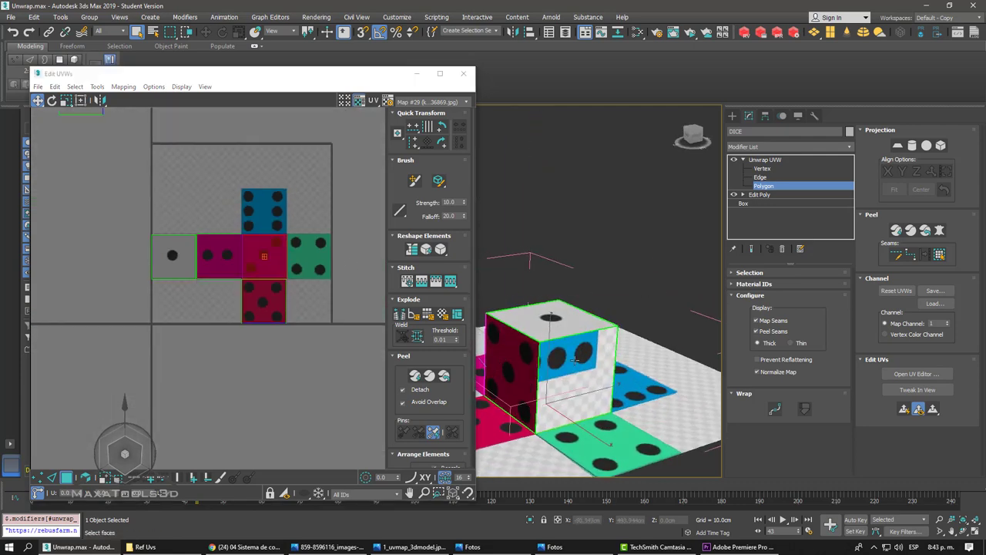
scroll(264, 261, down, 3)
- Move the tan face off the centre slot and onto the blue slot above
mouse_move(264, 261)
mouse_down()
mouse_move(260, 227)
mouse_move(291, 267)
mouse_move(247, 260)
mouse_up()
scroll(292, 266, up, 3)
scroll(247, 259, down, 2)
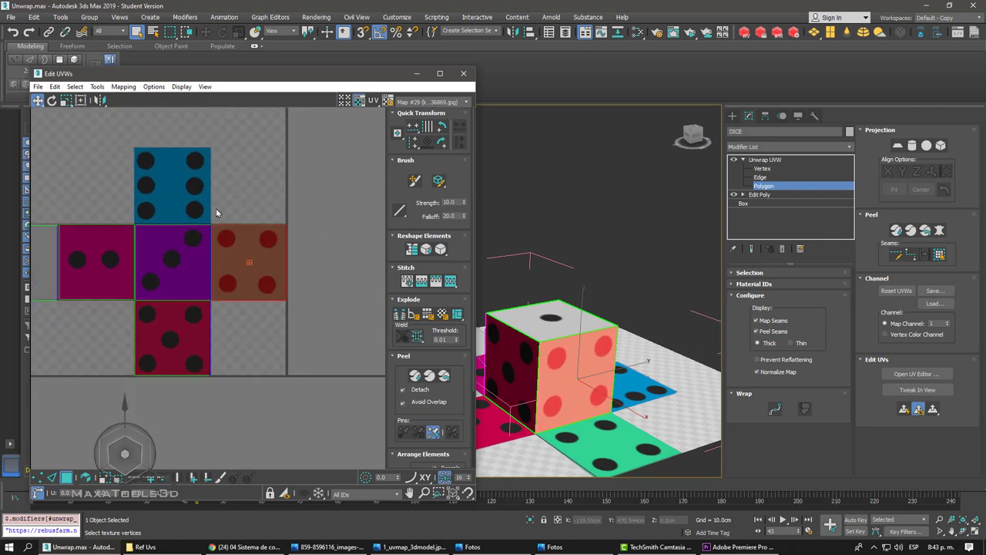
middle_drag(246, 259, 326, 263)
mouse_move(366, 305)
mouse_down()
mouse_move(351, 263)
mouse_move(287, 245)
mouse_up()
scroll(323, 261, up, 3)
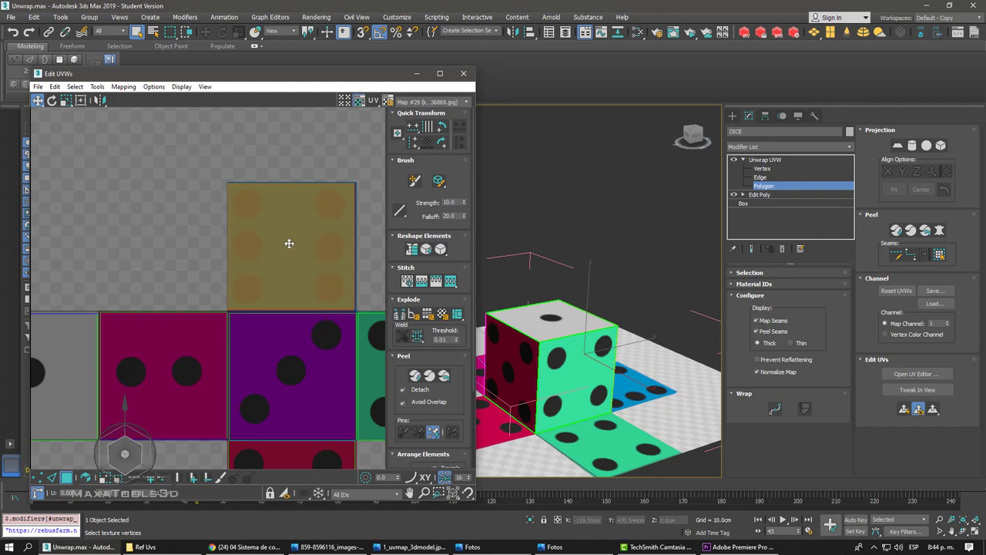
scroll(315, 247, down, 4)
scroll(315, 247, up, 1)
middle_drag(259, 246, 237, 228)
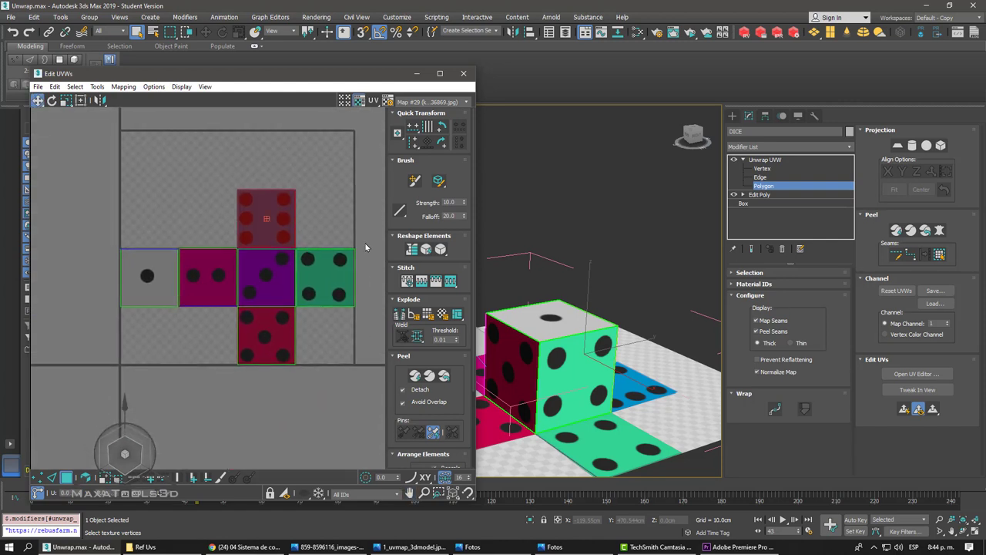
- Select the purple three-dot face, its neighbours and the front face to check placement
click(137, 170)
click(265, 273)
scroll(266, 273, up, 8)
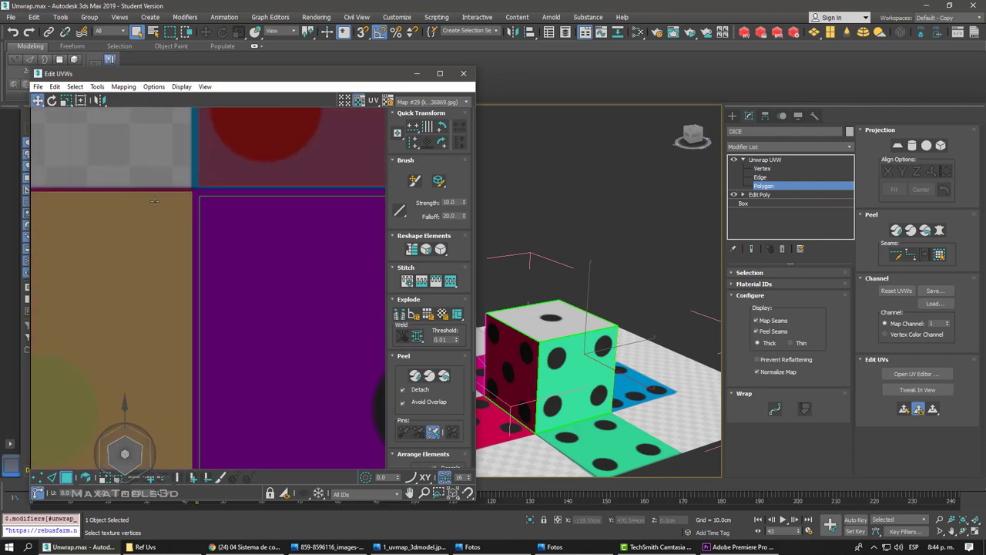
middle_drag(188, 254, 208, 204)
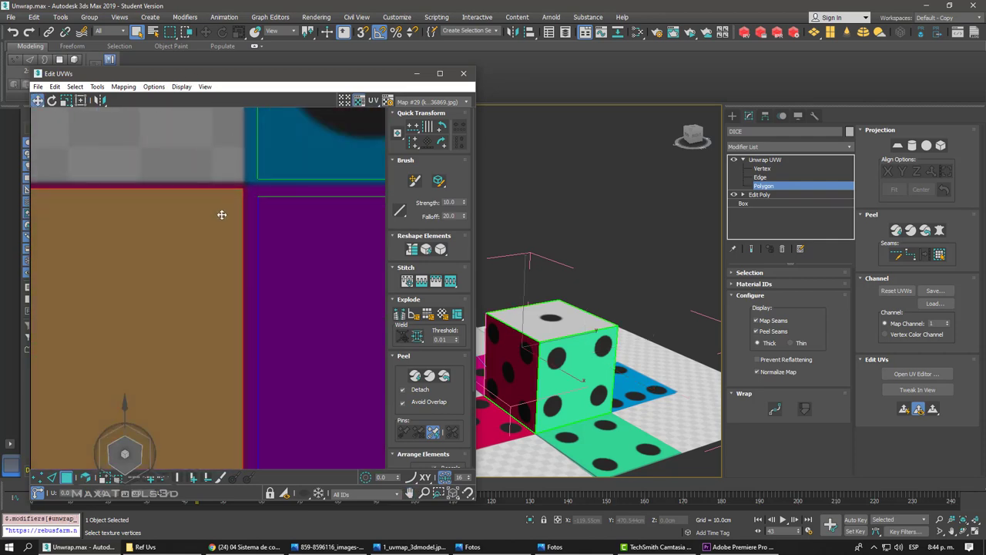
click(273, 209)
click(254, 165)
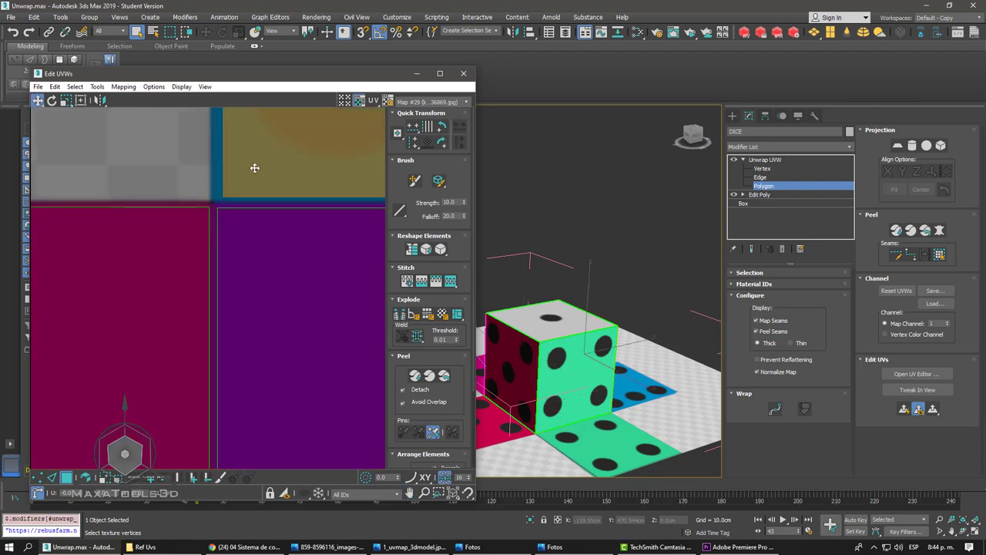
scroll(203, 244, down, 2)
scroll(202, 244, down, 2)
mouse_move(202, 244)
middle_down()
mouse_move(258, 194)
mouse_move(220, 194)
middle_up()
click(259, 194)
scroll(220, 193, down, 2)
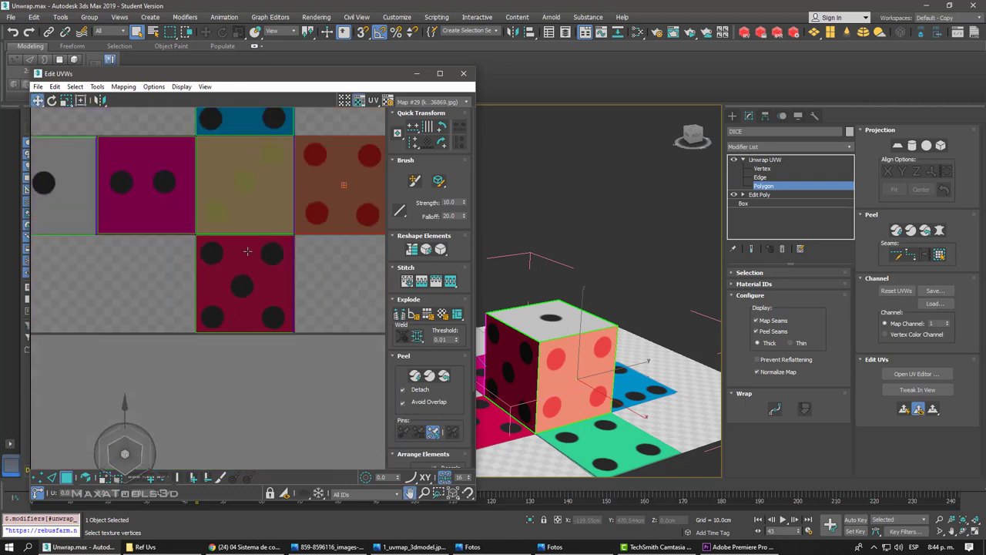
scroll(192, 282, up, 1)
- Check the grey one-dot face, re-centre the die net, and close Edit UVWs
middle_drag(191, 283, 200, 260)
scroll(170, 234, up, 2)
scroll(171, 233, up, 1)
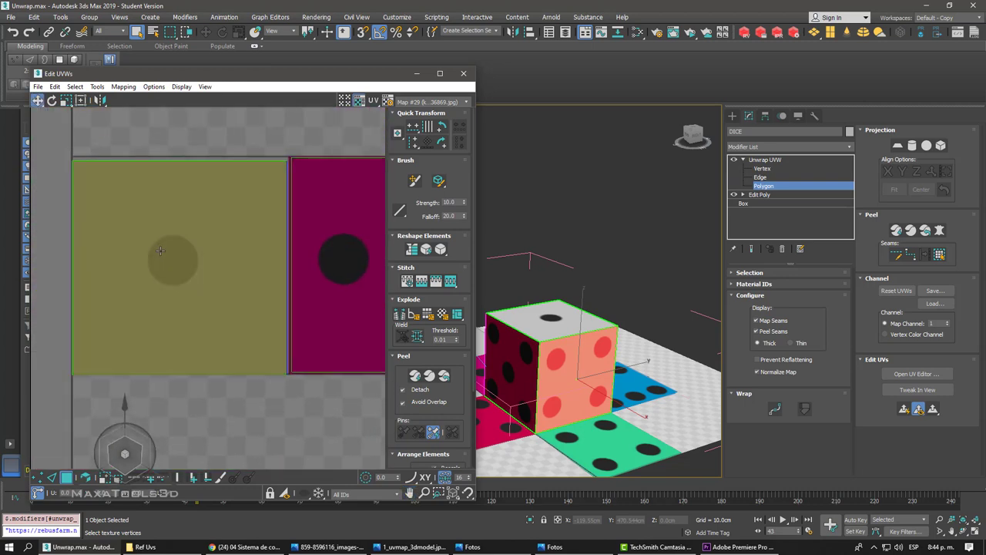
middle_drag(161, 224, 170, 233)
click(170, 233)
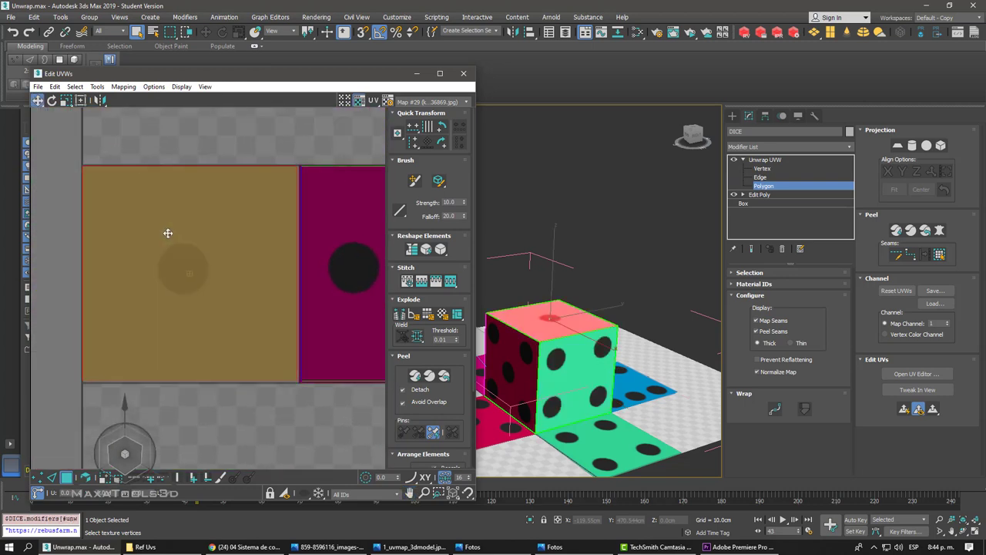
scroll(170, 233, down, 4)
scroll(196, 279, down, 3)
middle_drag(197, 279, 154, 270)
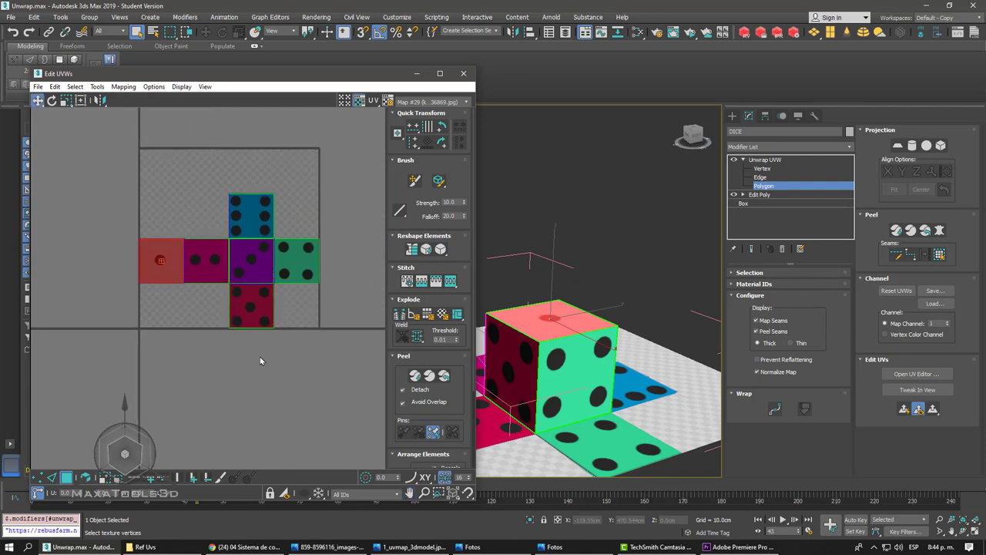
click(416, 73)
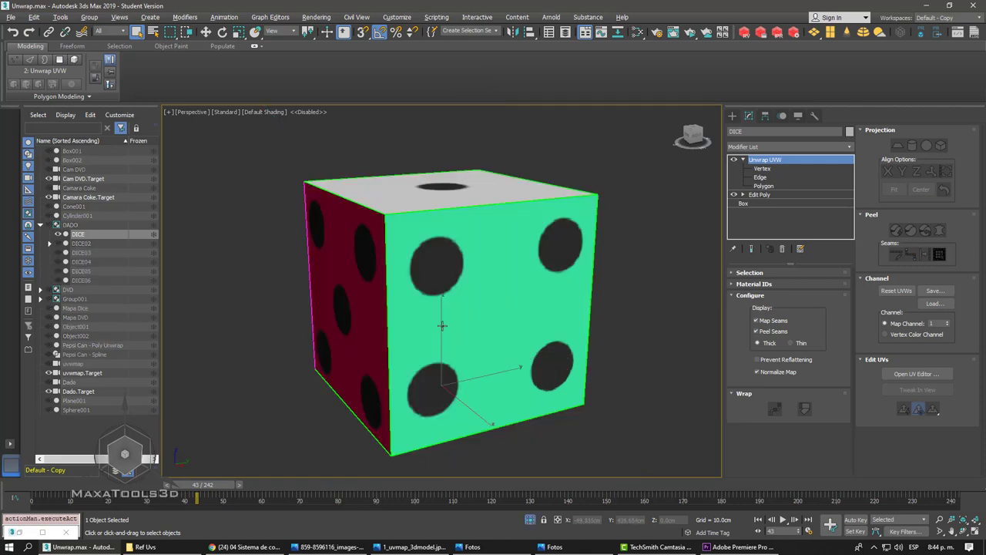
- Isolate the dice with Alt+Q and orbit the view to face its red side
key(alt+q)
mouse_move(432, 331)
alt+middle_down()
mouse_move(550, 333)
mouse_move(318, 343)
alt+middle_up()
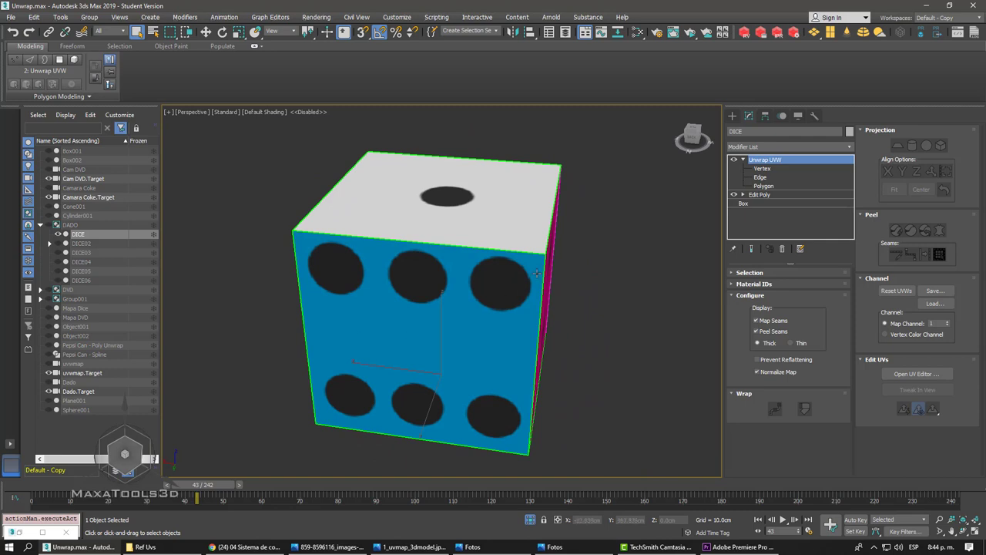
scroll(496, 250, down, 5)
click(732, 116)
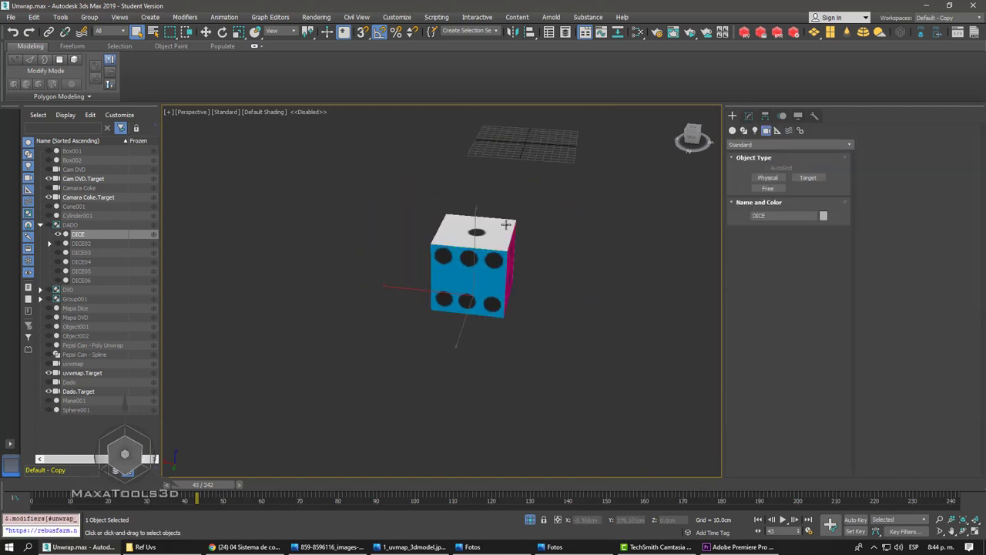
- Shift-drag the dice along X with Move to clone it as DICE007, then frame it
right_click(506, 225)
click(539, 233)
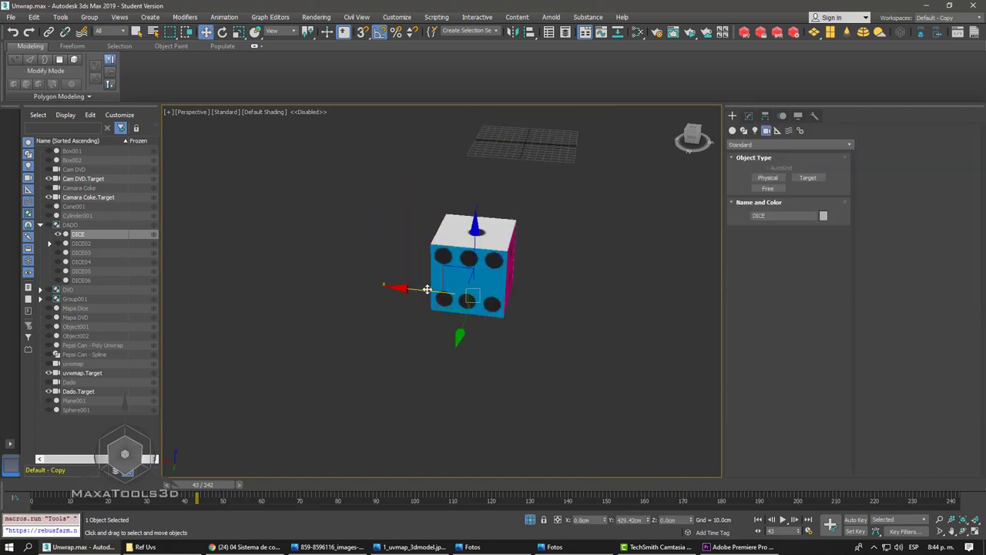
shift+drag(427, 289, 655, 312)
click(489, 319)
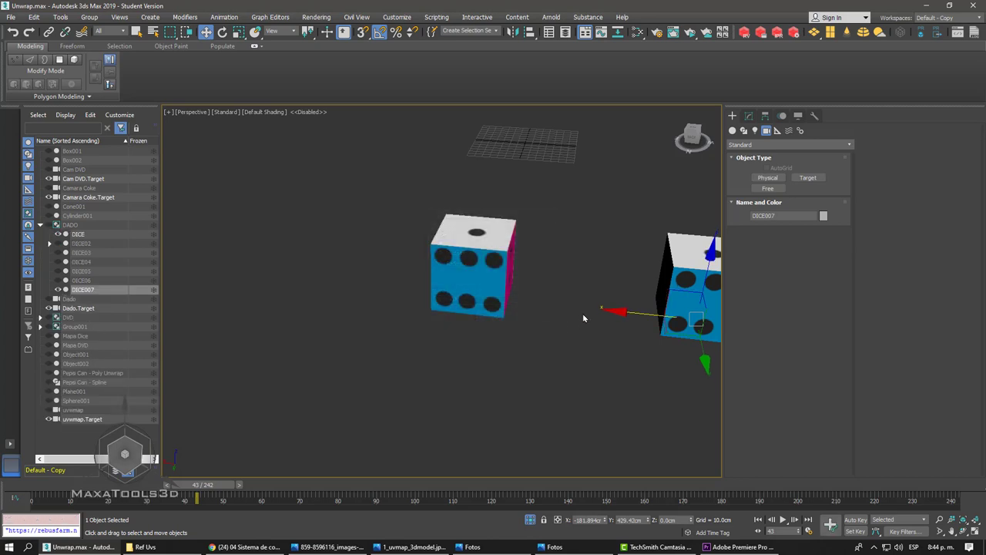
key(z)
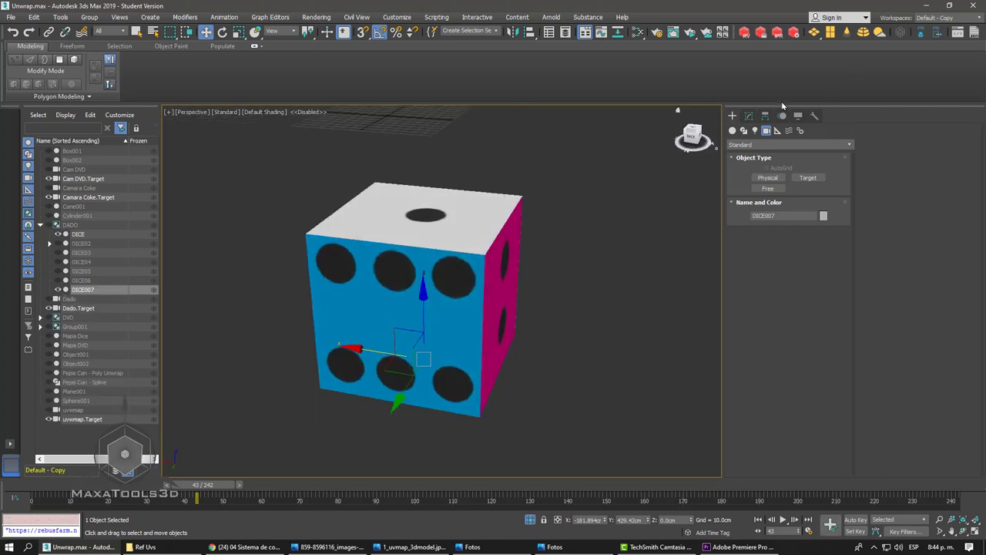
- Show DICE007's modifier stack and orbit the view to its pink side
click(749, 115)
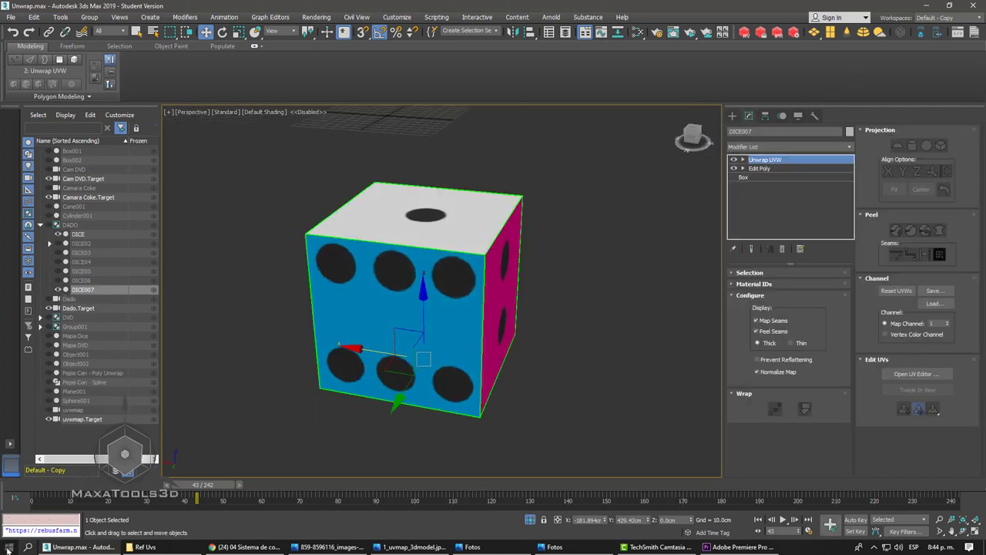
click(7, 549)
click(551, 265)
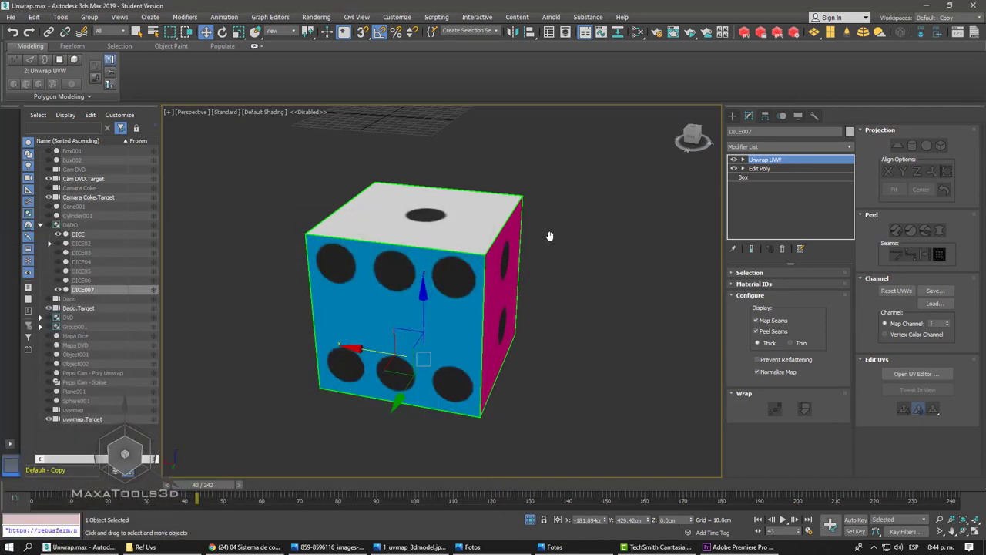
alt+middle_drag(550, 236, 523, 259)
middle_drag(647, 215, 685, 219)
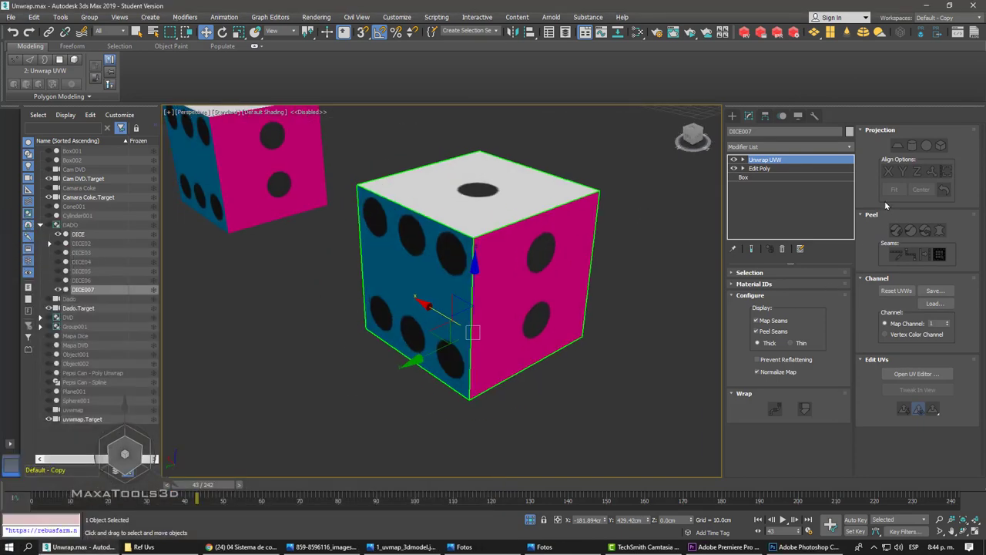
- Open the Edit UVWs editor for DICE007, briefly checking Photoshop before returning
click(916, 373)
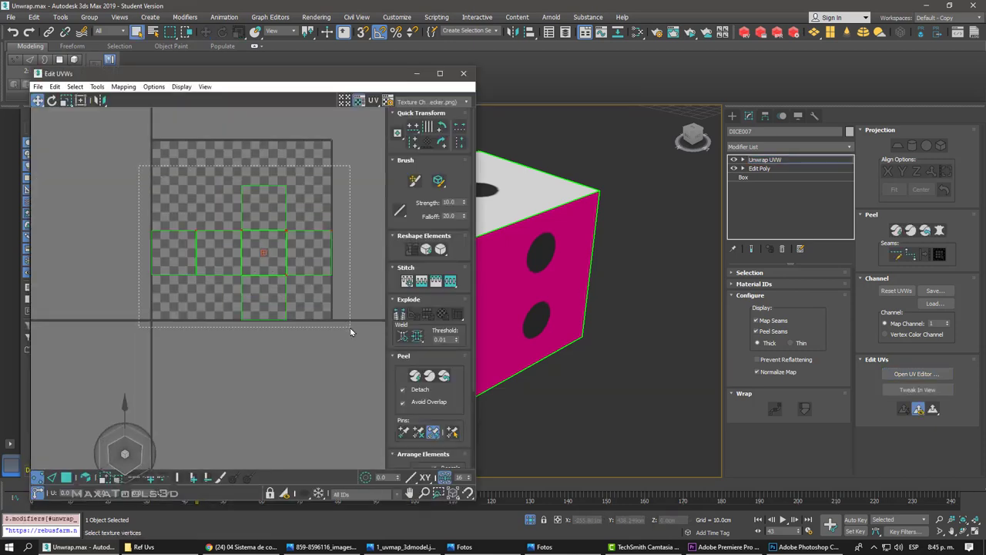
scroll(342, 316, down, 2)
key(alt+Tab)
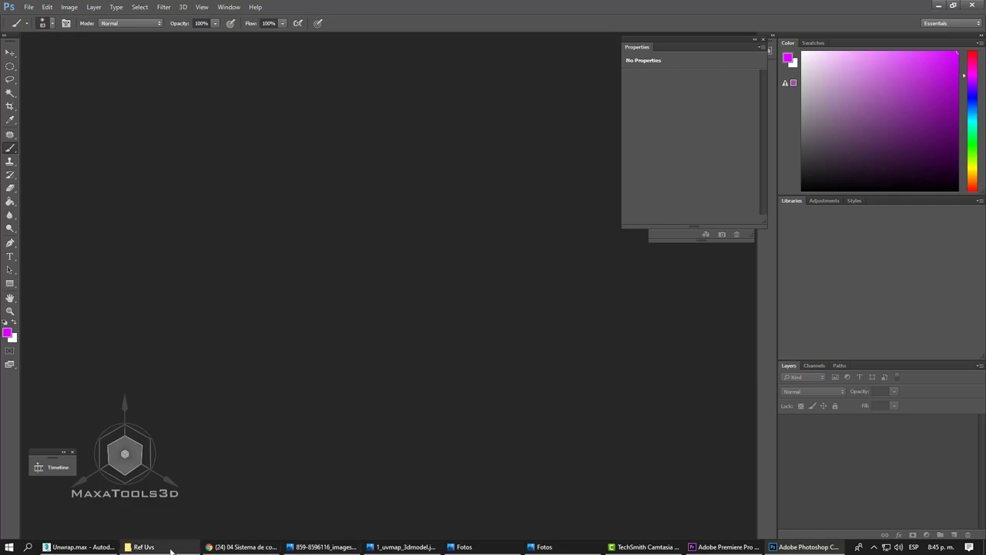
click(79, 546)
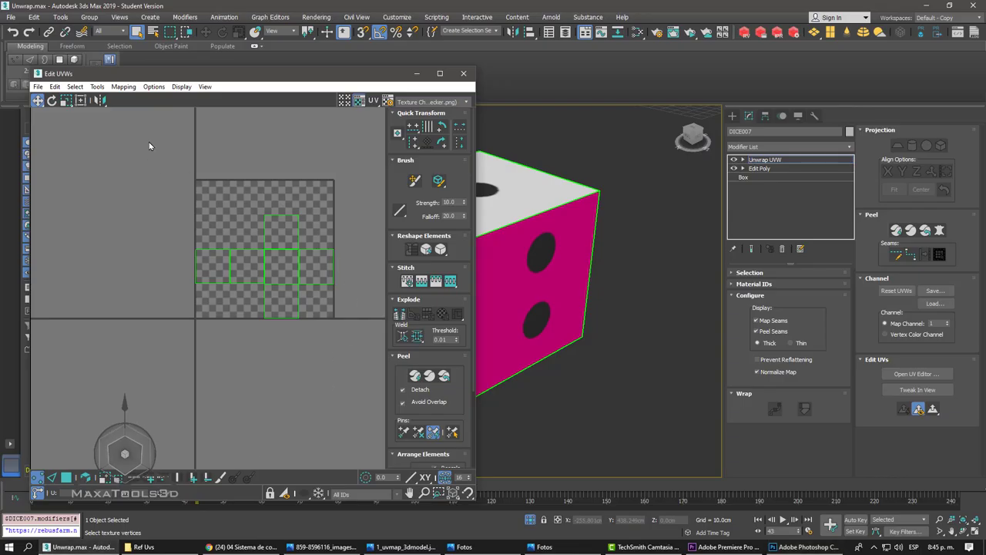
drag(147, 154, 298, 319)
- Select single and all UV faces, clear them, then switch to vertex editing
click(211, 266)
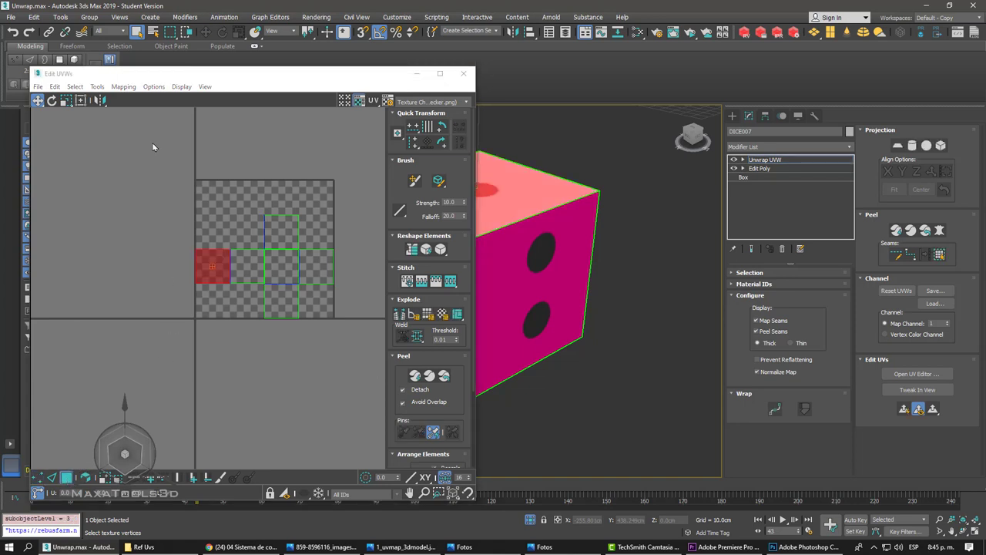
drag(154, 147, 363, 370)
click(334, 394)
click(235, 189)
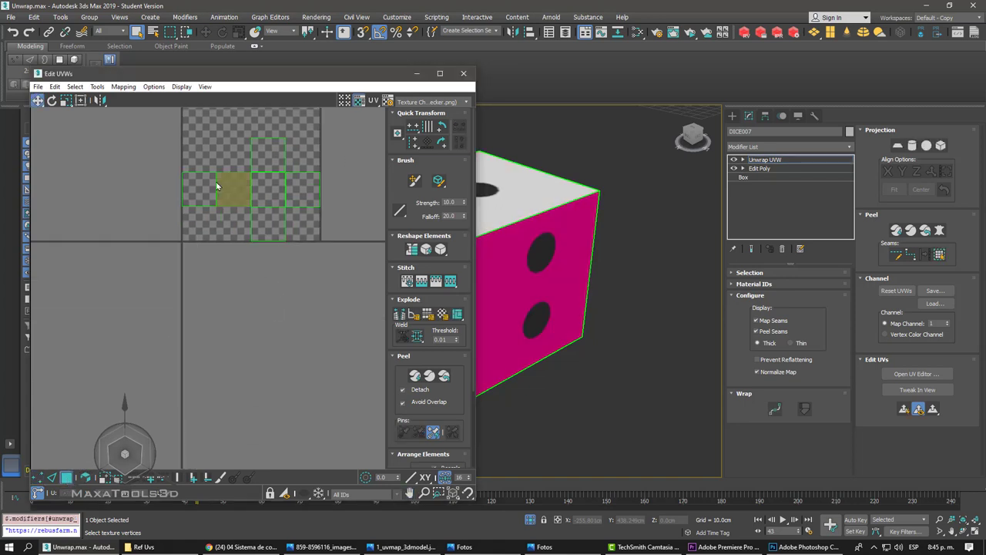
scroll(155, 279, up, 3)
scroll(219, 281, up, 2)
scroll(231, 285, down, 2)
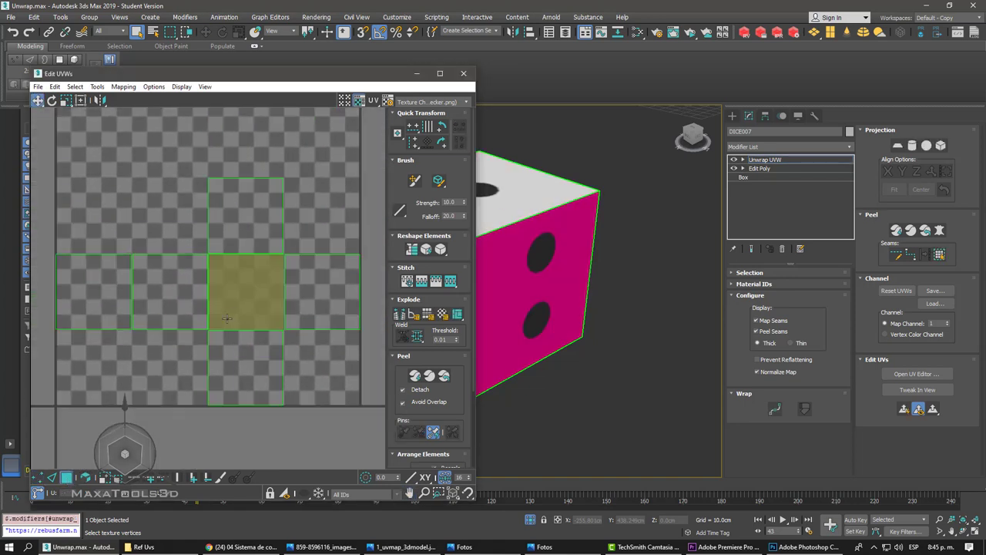
click(104, 451)
click(36, 478)
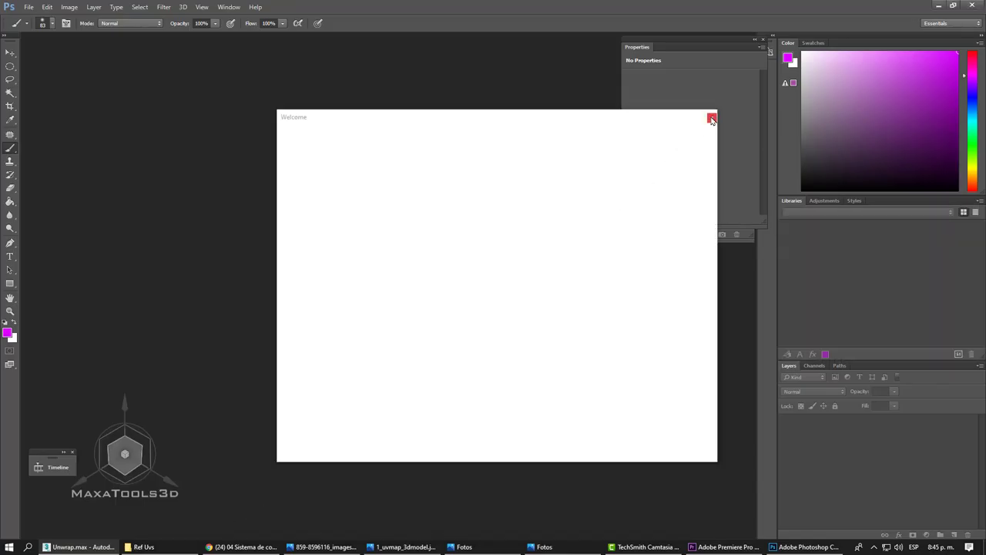
- Close the Photoshop welcome screen and return to the zoomed-out 3ds Max UV view
click(712, 119)
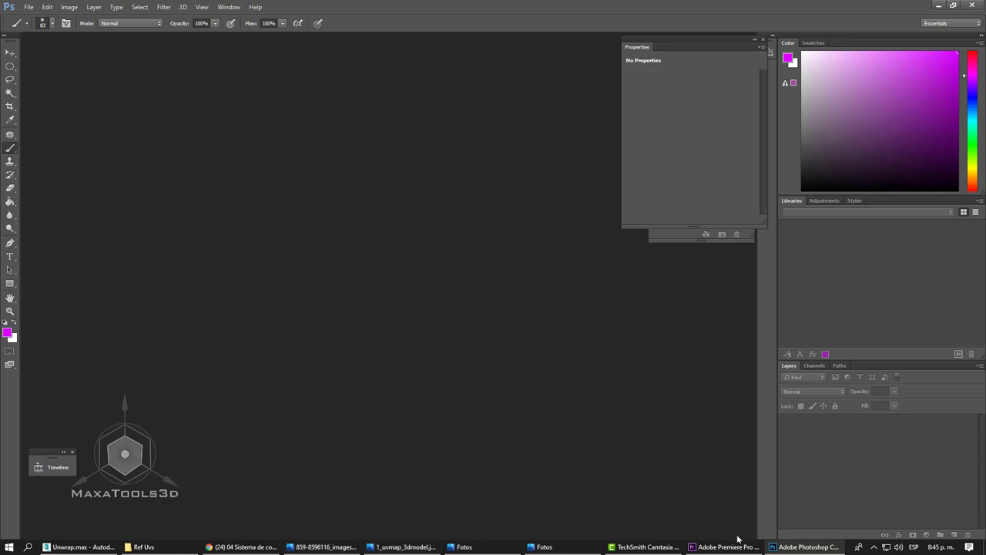
click(77, 546)
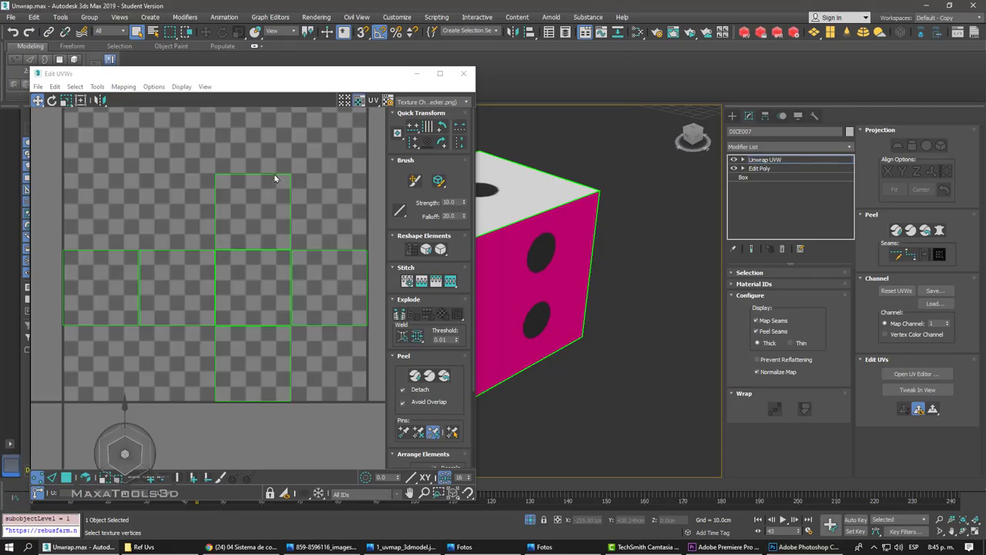
scroll(287, 186, up, 5)
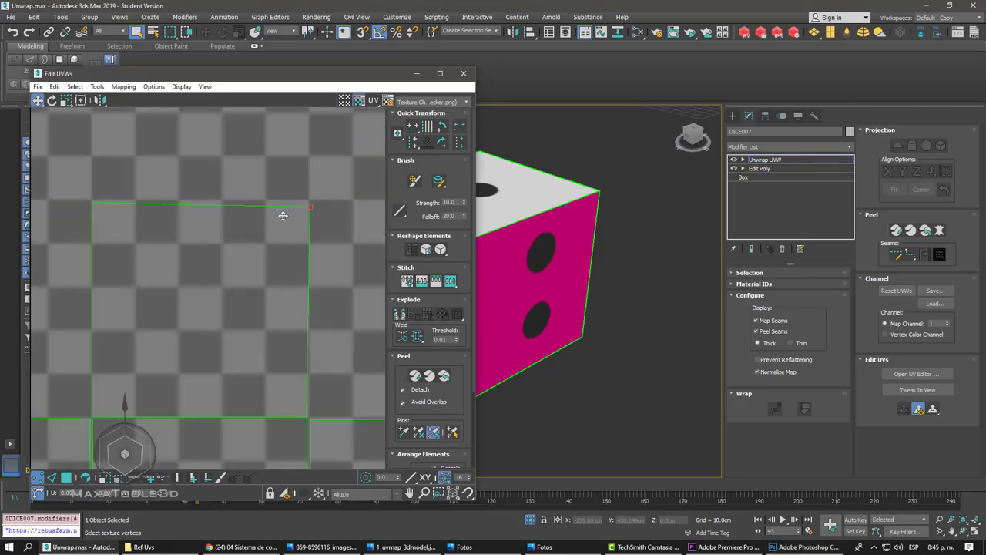
scroll(293, 191, down, 1)
scroll(293, 192, down, 1)
scroll(187, 334, down, 2)
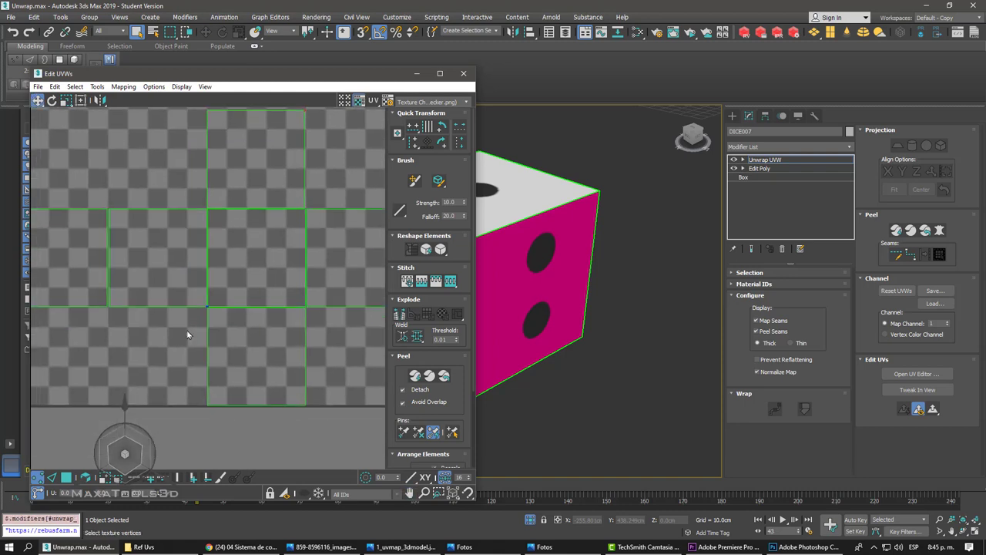
- Toggle Edge and Polygon selection to pick the top shell, then marquee-select all UV shells
click(51, 477)
click(309, 160)
click(66, 477)
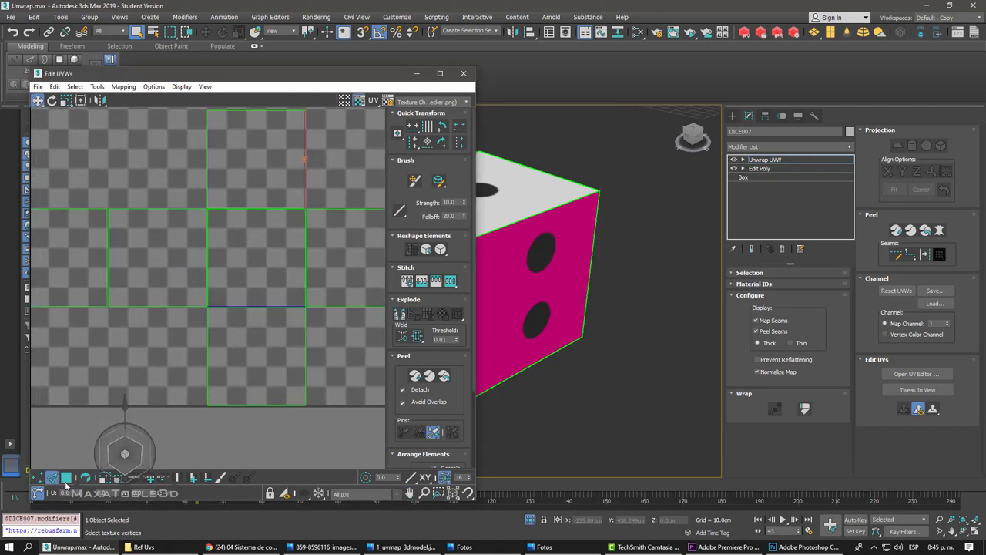
click(262, 181)
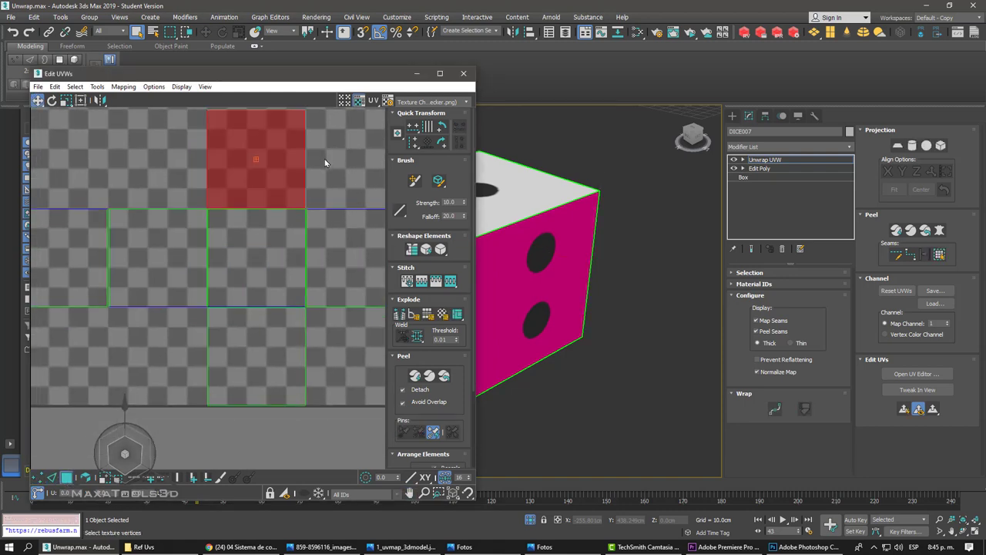
click(324, 162)
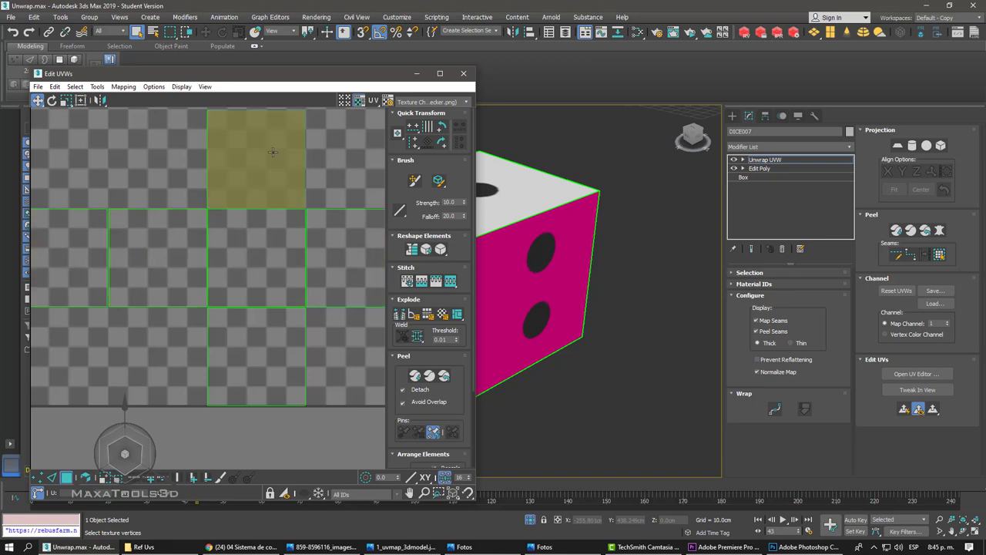
scroll(282, 283, down, 3)
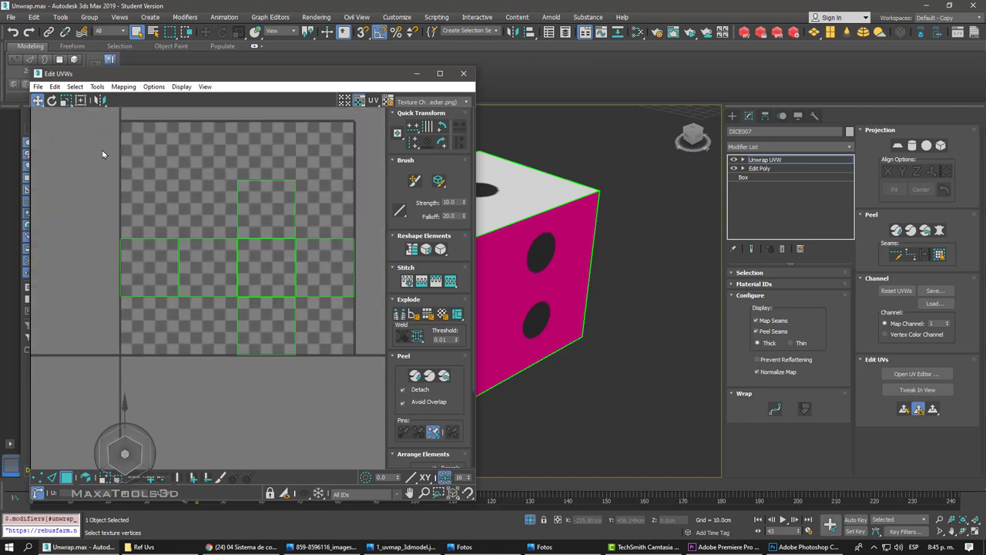
drag(103, 154, 381, 409)
click(297, 388)
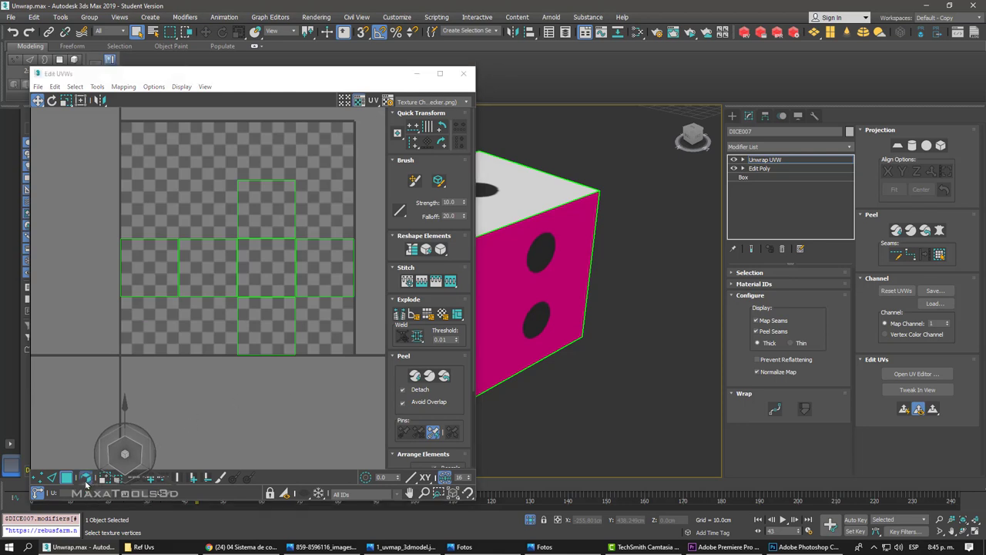
drag(251, 340, 203, 402)
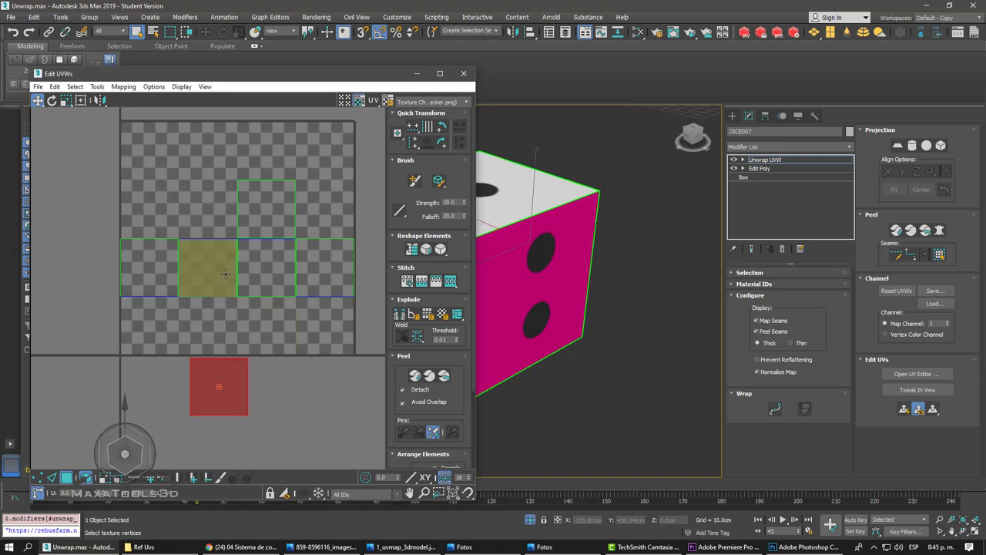
drag(208, 266, 197, 322)
mouse_move(272, 241)
mouse_down()
mouse_move(289, 287)
mouse_move(308, 287)
mouse_up()
drag(266, 209, 262, 193)
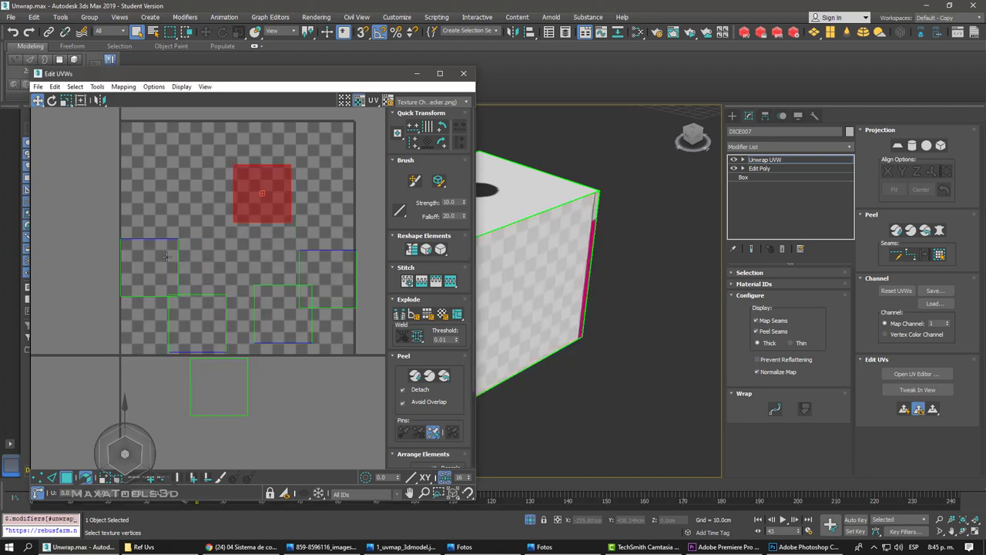
drag(150, 270, 149, 242)
key(ctrl+z)
key(ctrl+z)
key(ctrl+z)
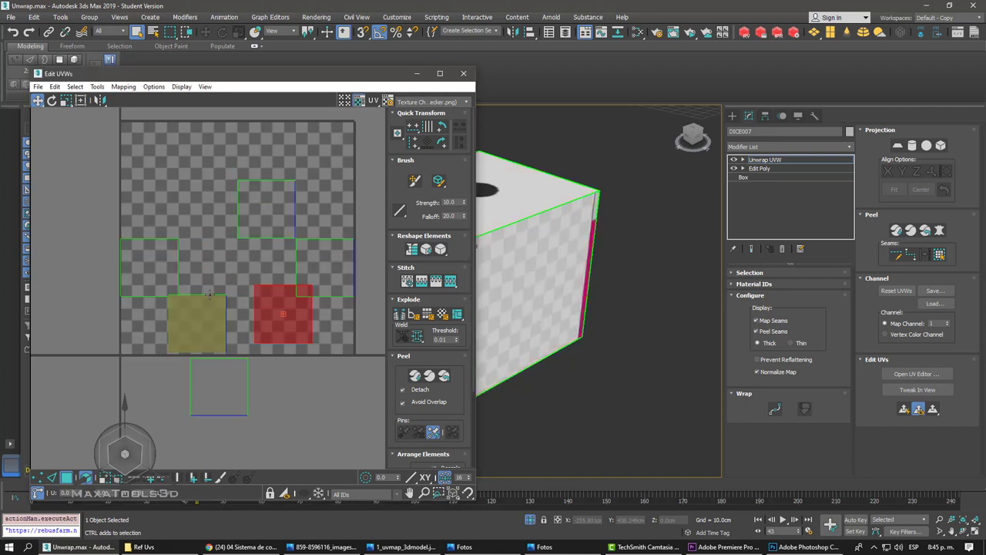
key(ctrl+z)
key(ctrl+z)
key(ctrl+z)
key(ctrl+z)
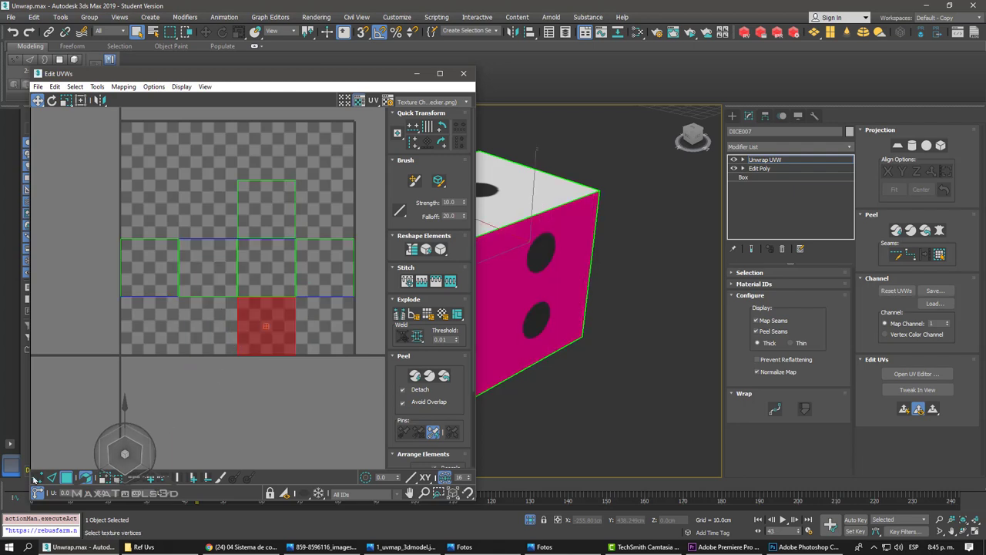
click(35, 479)
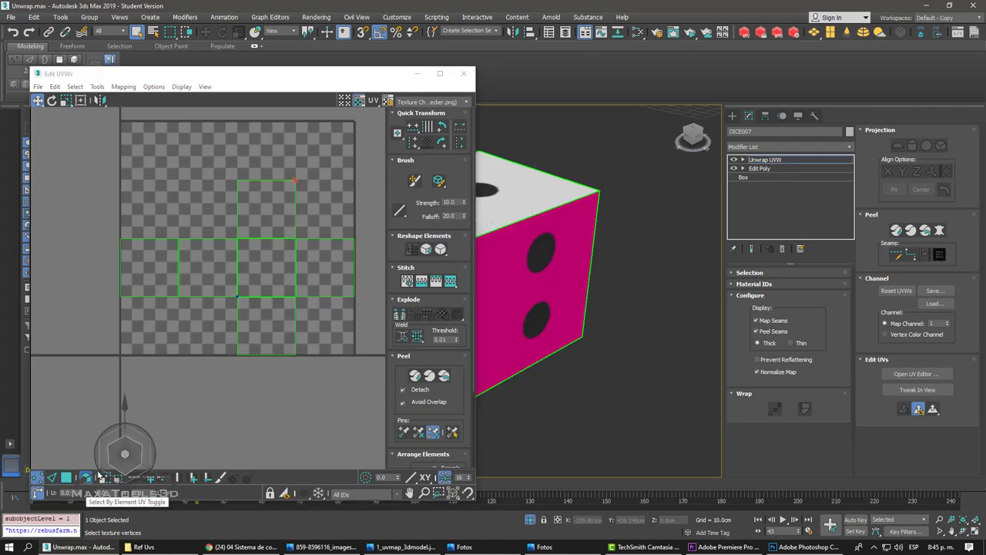
click(321, 171)
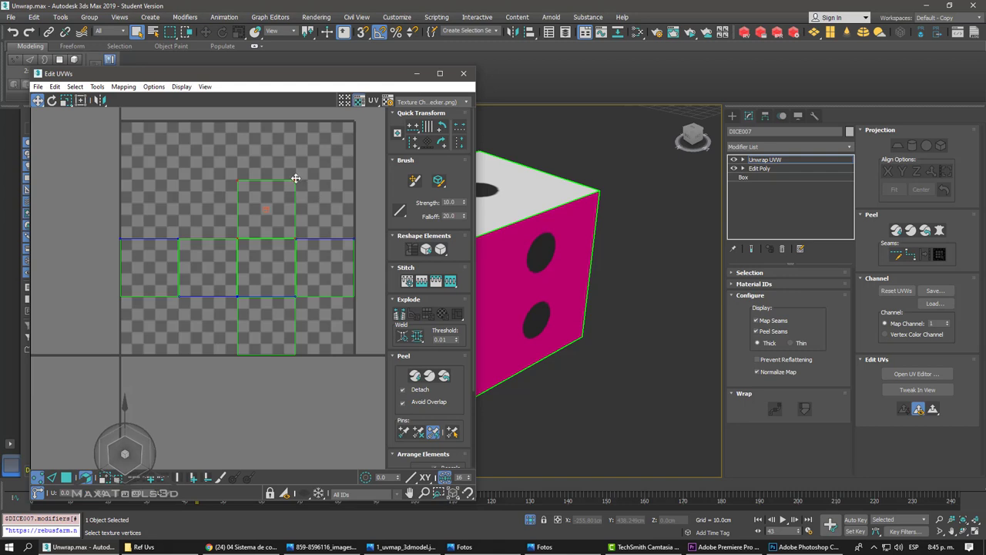
click(369, 243)
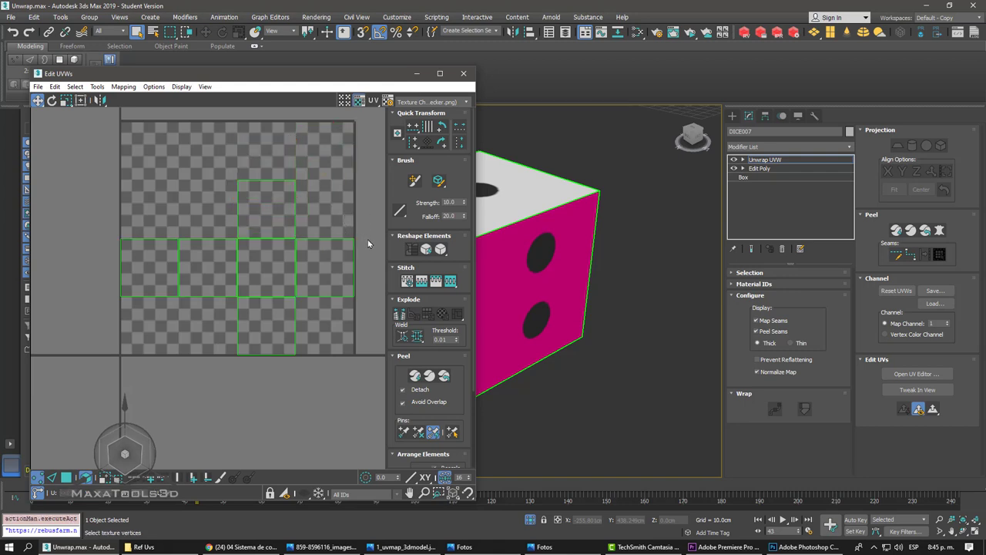
click(325, 267)
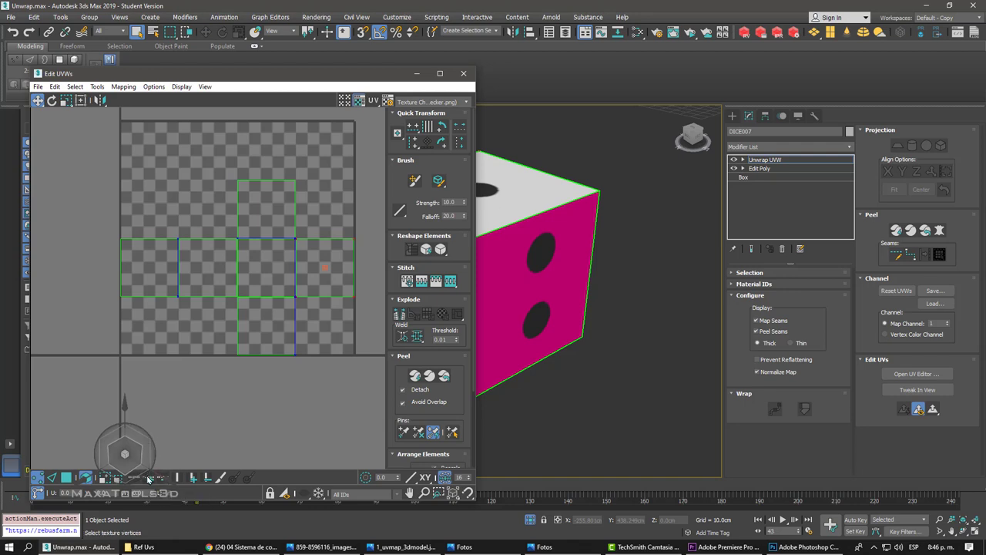
mouse_move(281, 369)
middle_down()
mouse_move(280, 359)
mouse_move(291, 368)
middle_up()
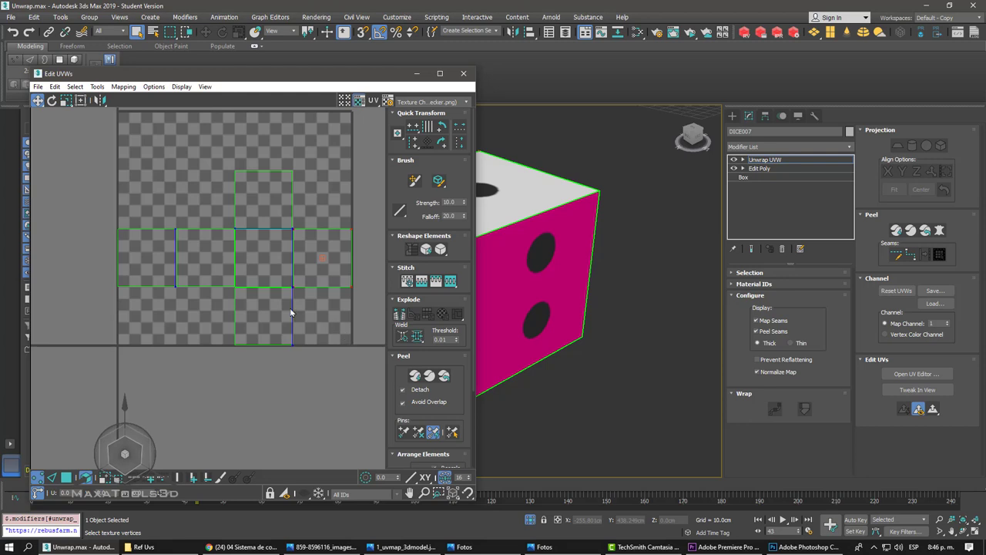
drag(81, 138, 255, 364)
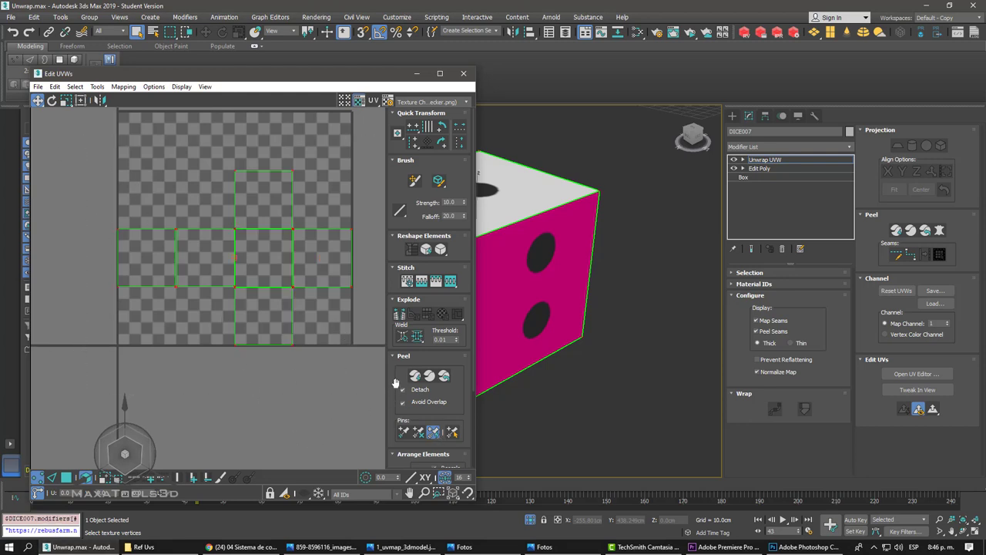
drag(395, 383, 393, 240)
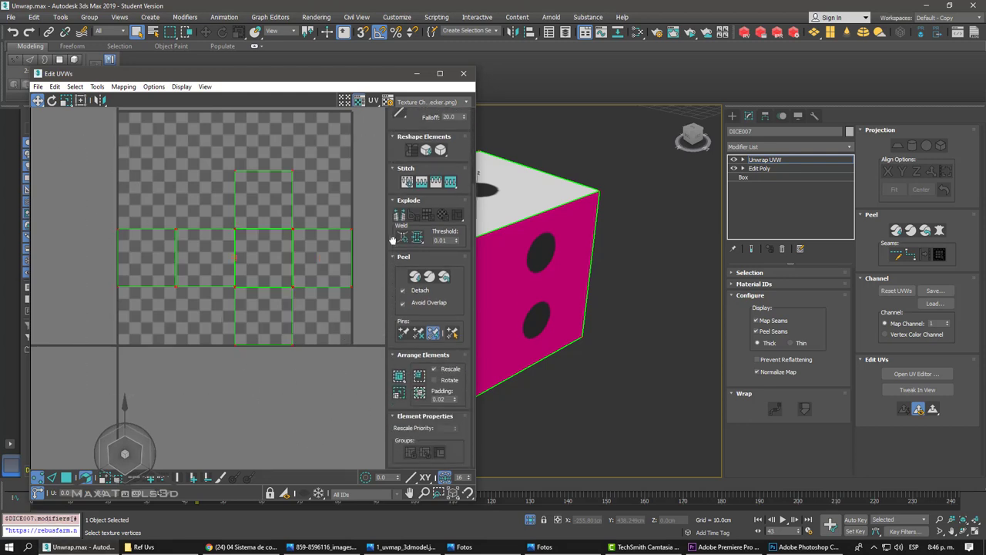
- Apply Pack: Custom so the six UV faces fill the square, then reposition the view
click(399, 376)
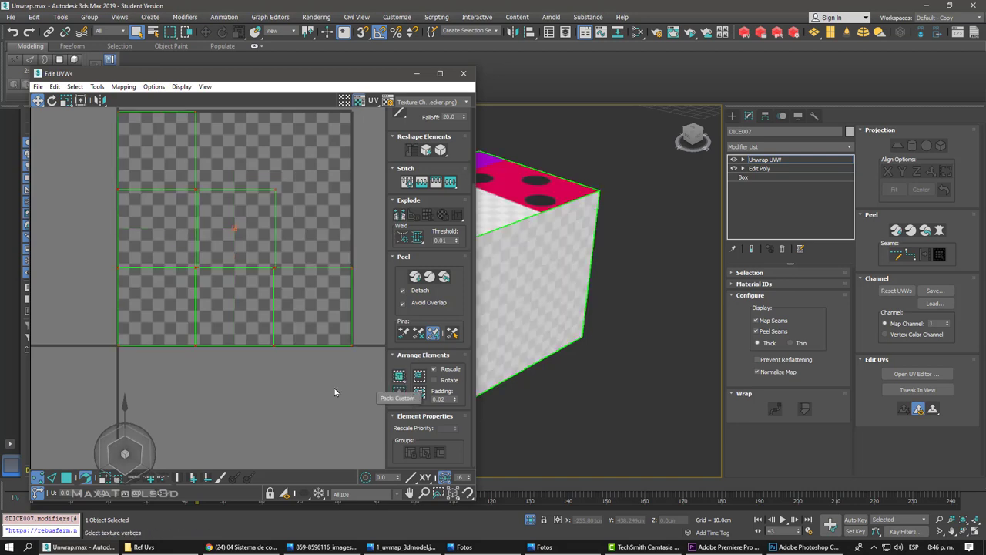
middle_drag(177, 175, 179, 179)
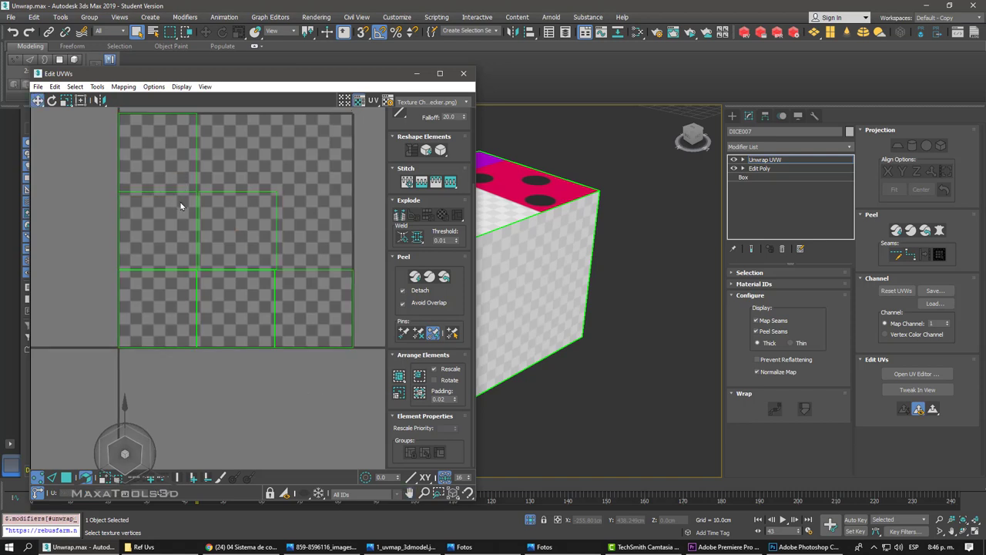
mouse_move(291, 242)
middle_down()
mouse_move(291, 231)
mouse_move(286, 246)
middle_up()
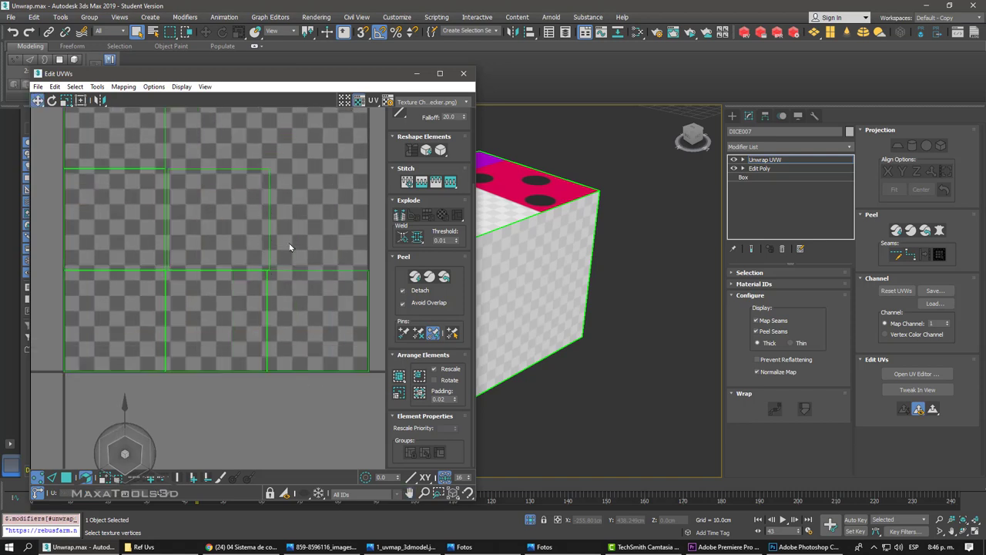
middle_drag(187, 154, 176, 218)
scroll(152, 192, up, 1)
middle_drag(150, 273, 180, 315)
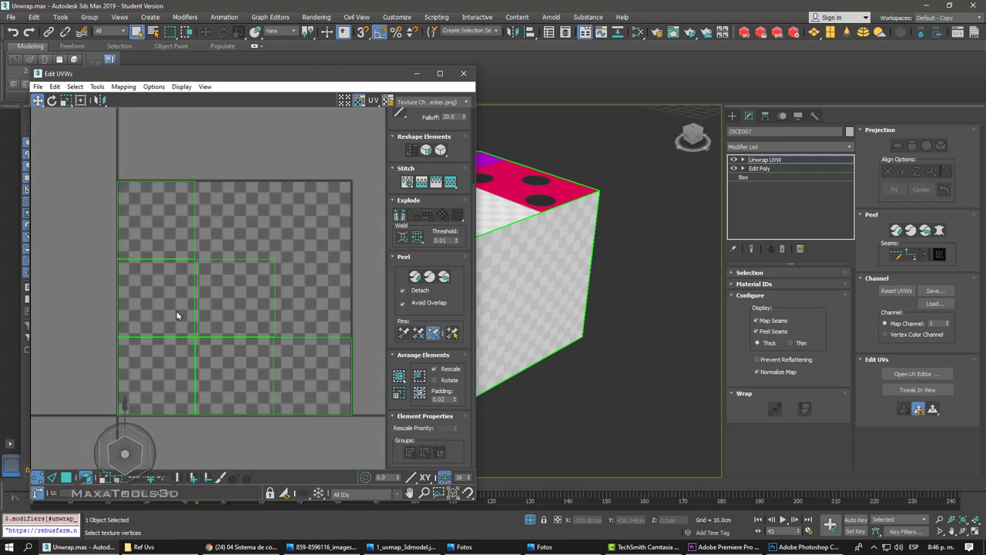
scroll(160, 222, down, 1)
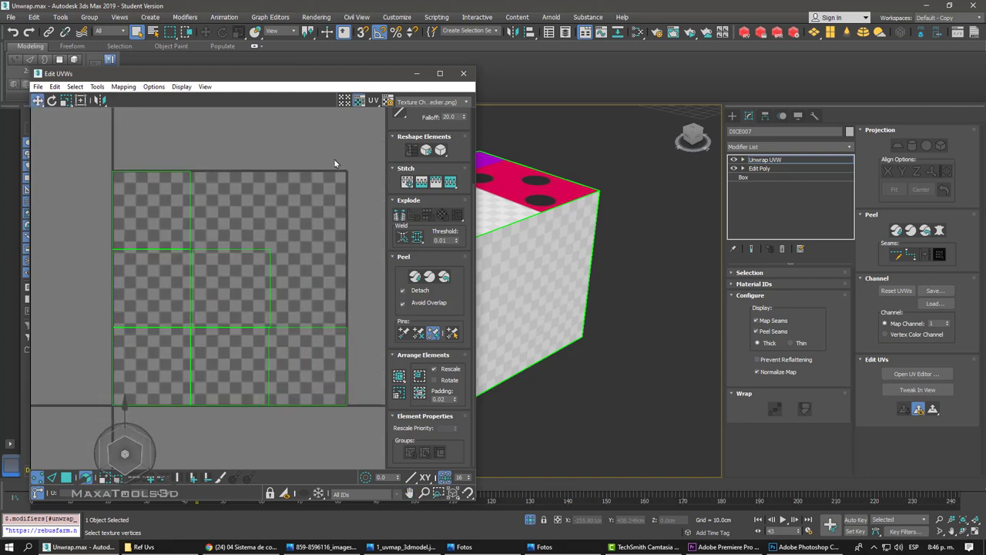
middle_drag(241, 232, 239, 219)
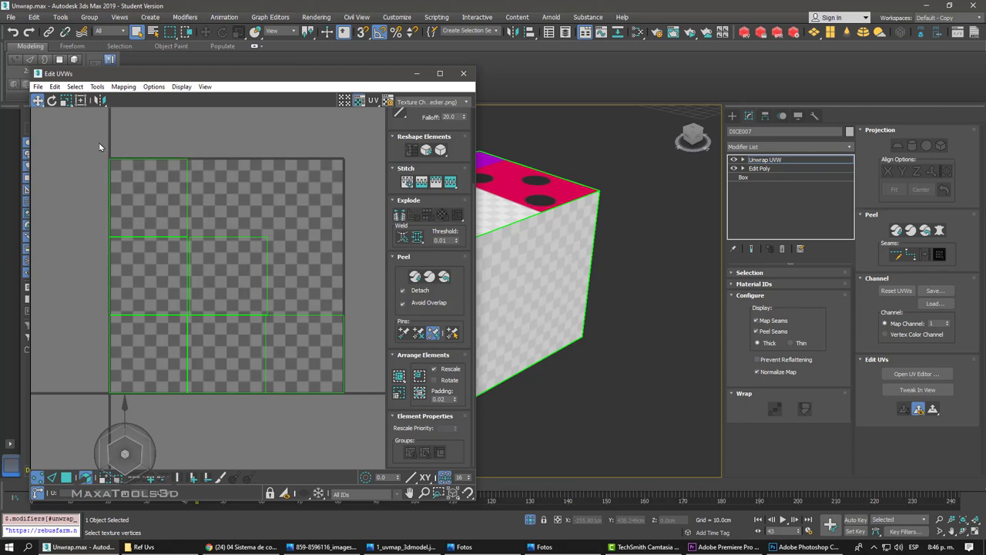
- Select and deselect all UV vertices, then open the Tools menu
drag(83, 141, 362, 433)
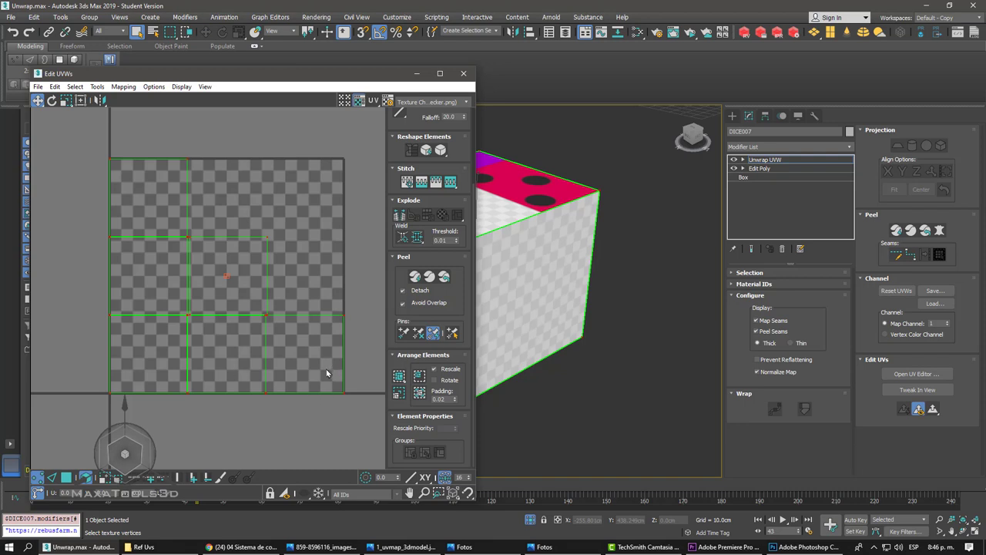
click(294, 437)
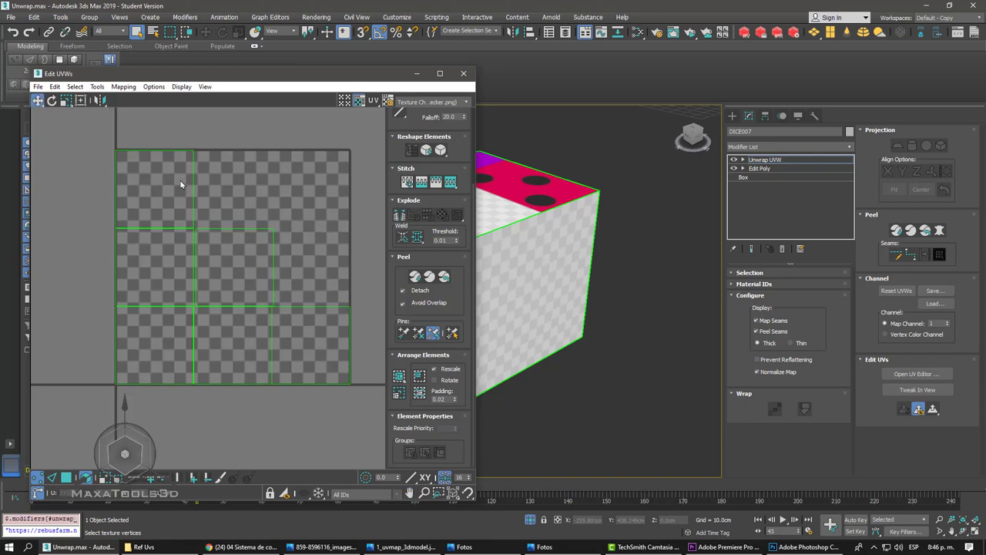
click(97, 86)
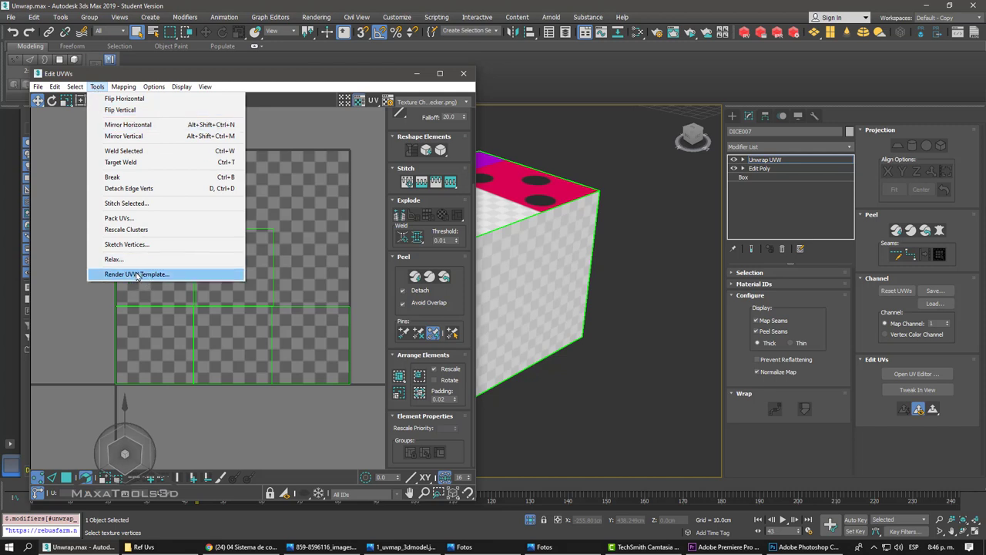
- Render a UV template from the Render UVs settings, view it, and close it
click(136, 273)
drag(48, 96, 558, 98)
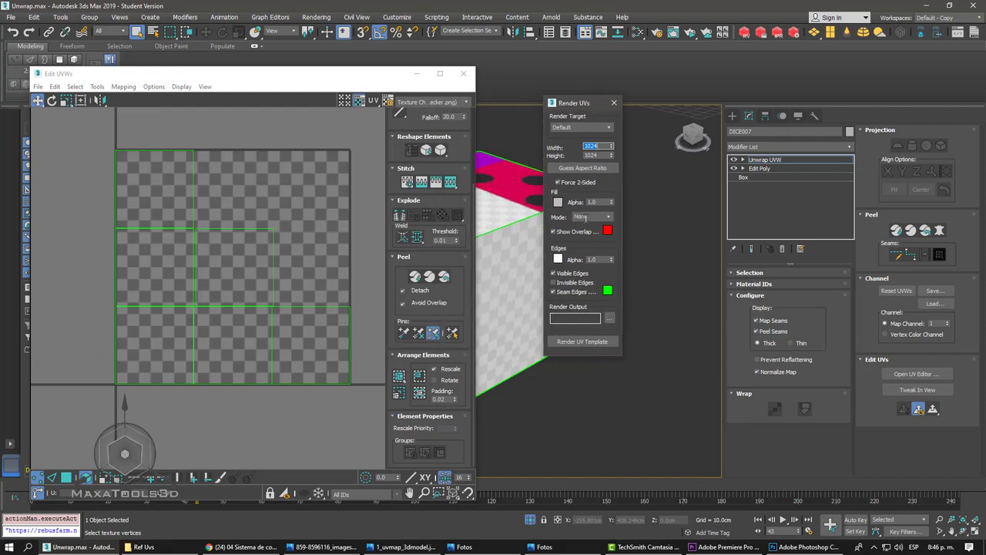
click(585, 341)
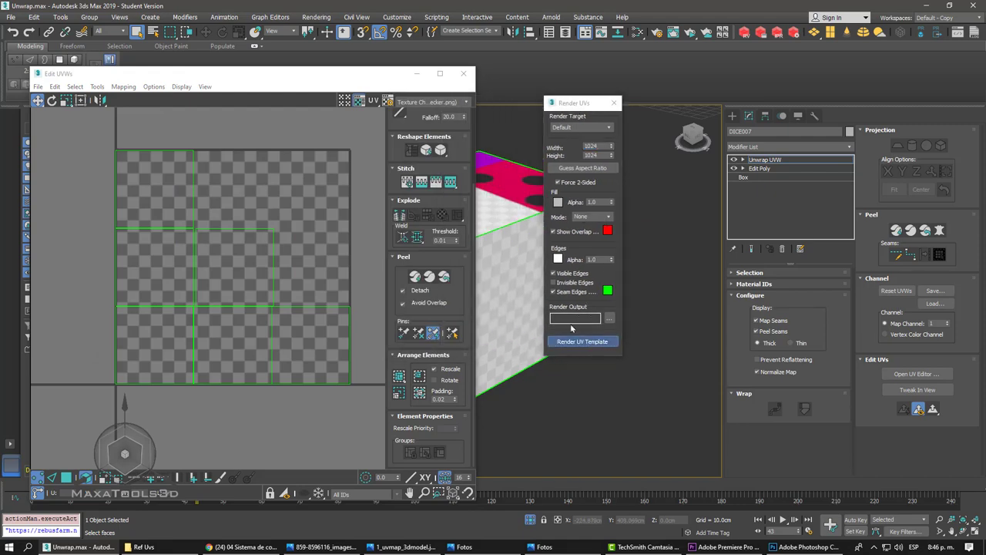
drag(760, 11, 290, 33)
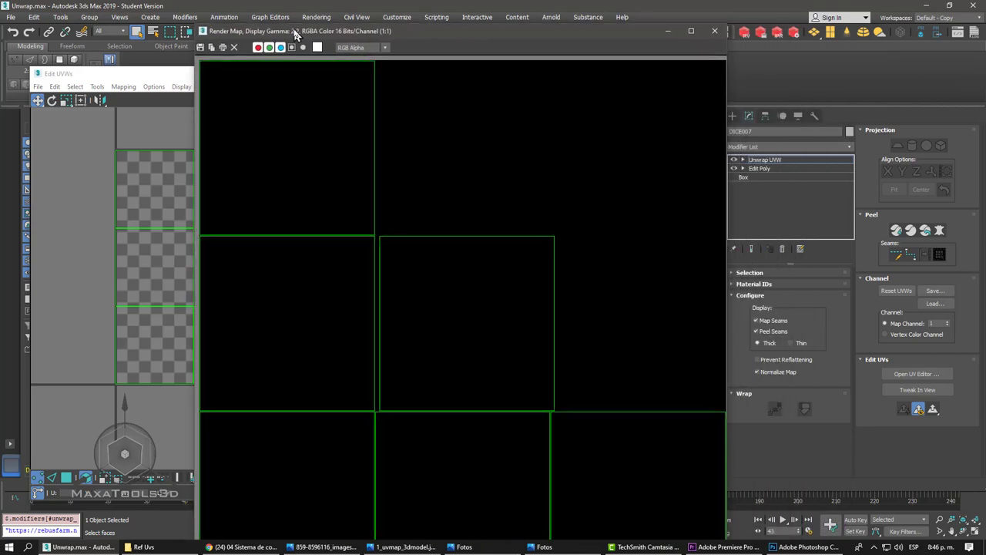
click(714, 32)
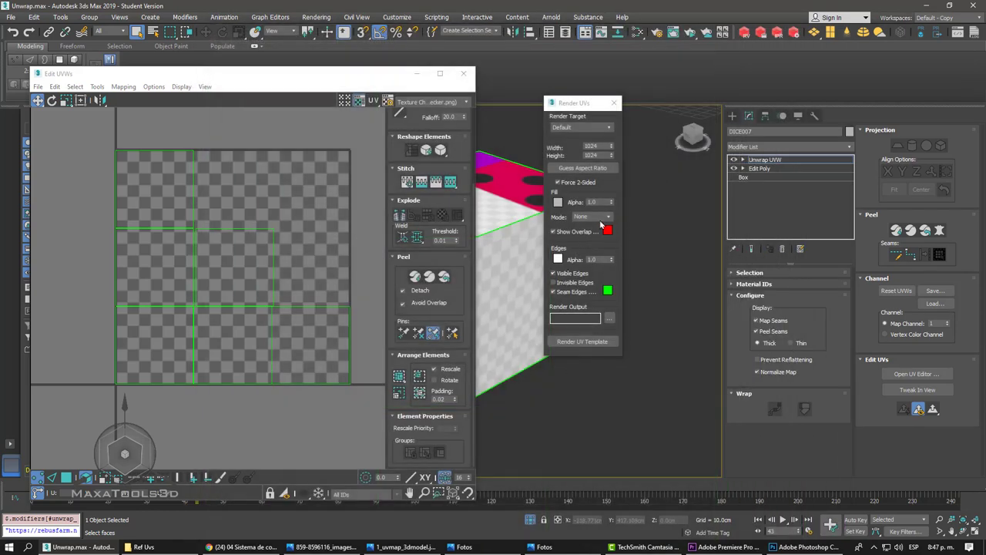
- Set the template fill mode to Solid, re-render, and zoom to inspect the result
click(609, 220)
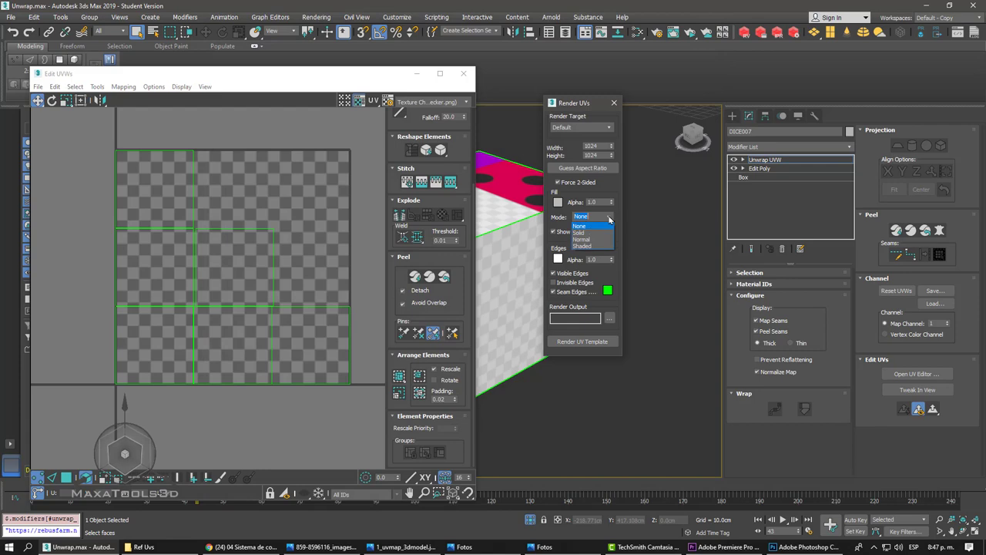
click(586, 233)
click(583, 342)
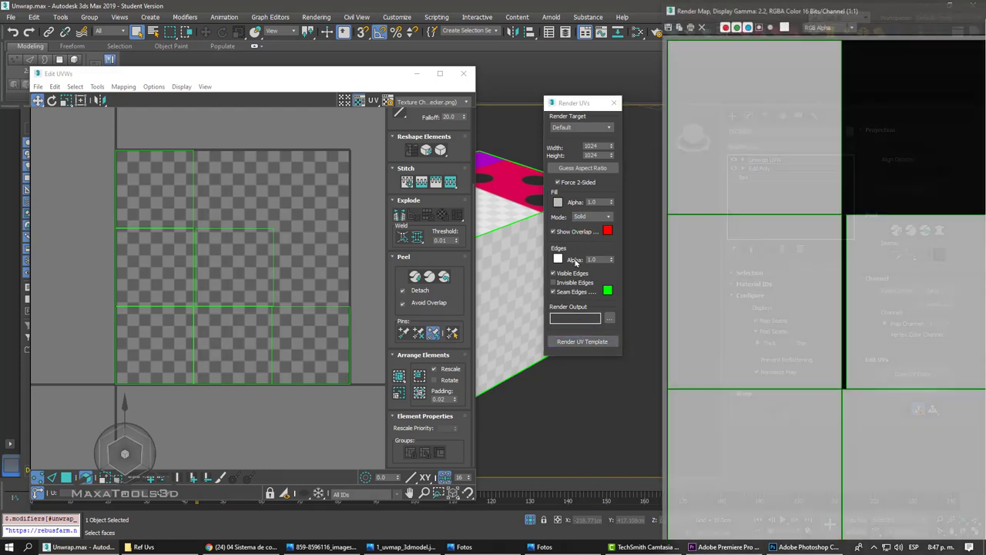
drag(810, 11, 493, 47)
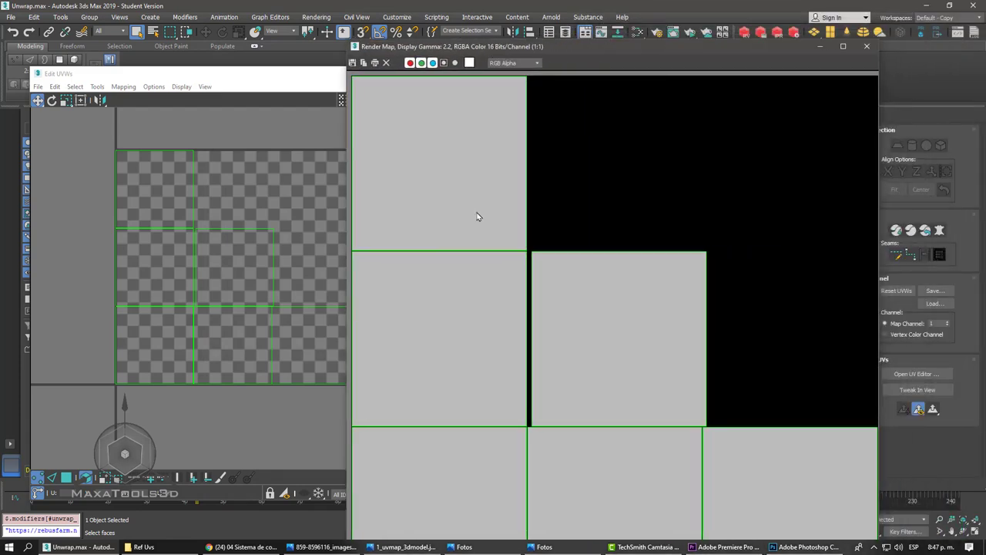
scroll(477, 214, up, 2)
scroll(599, 342, down, 2)
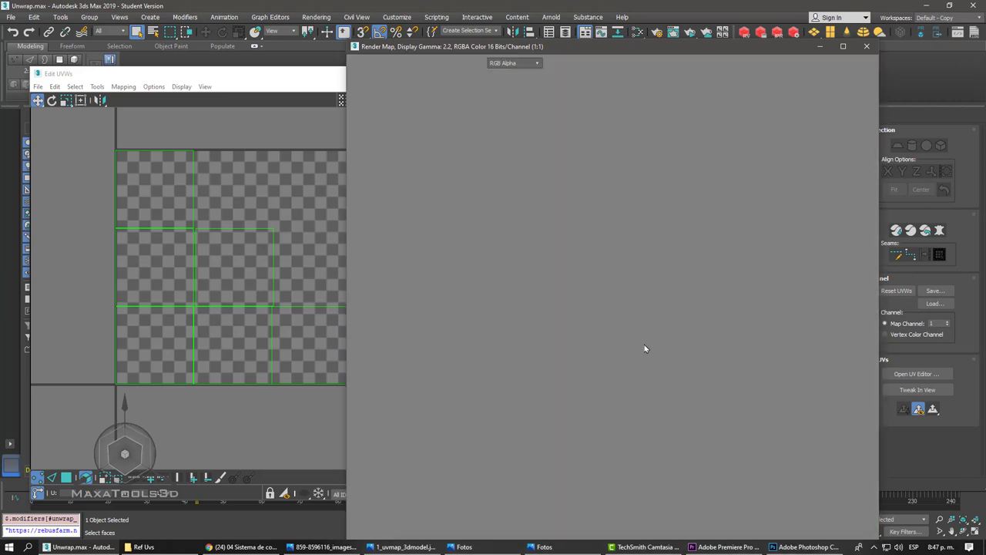
scroll(562, 407, up, 1)
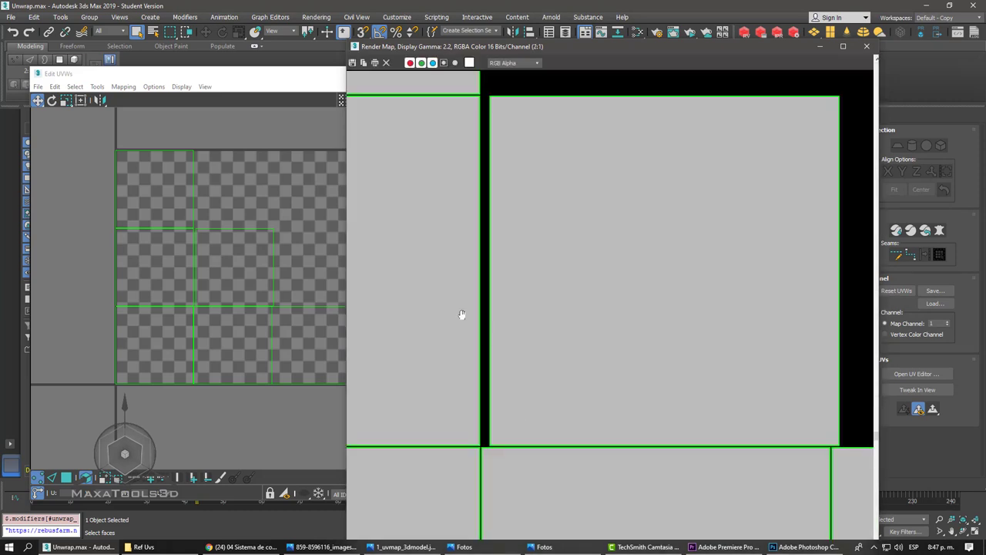
scroll(740, 401, up, 2)
scroll(760, 248, down, 5)
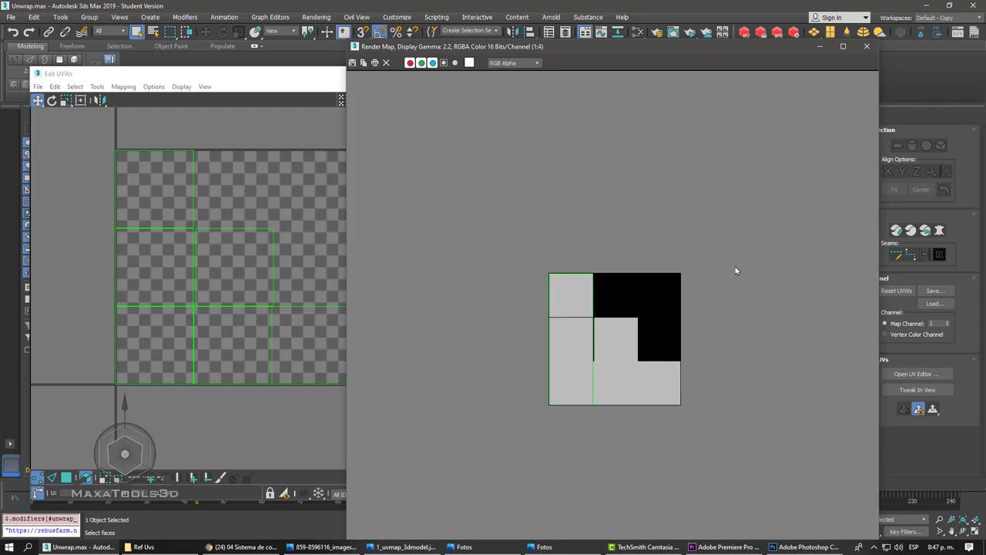
click(280, 222)
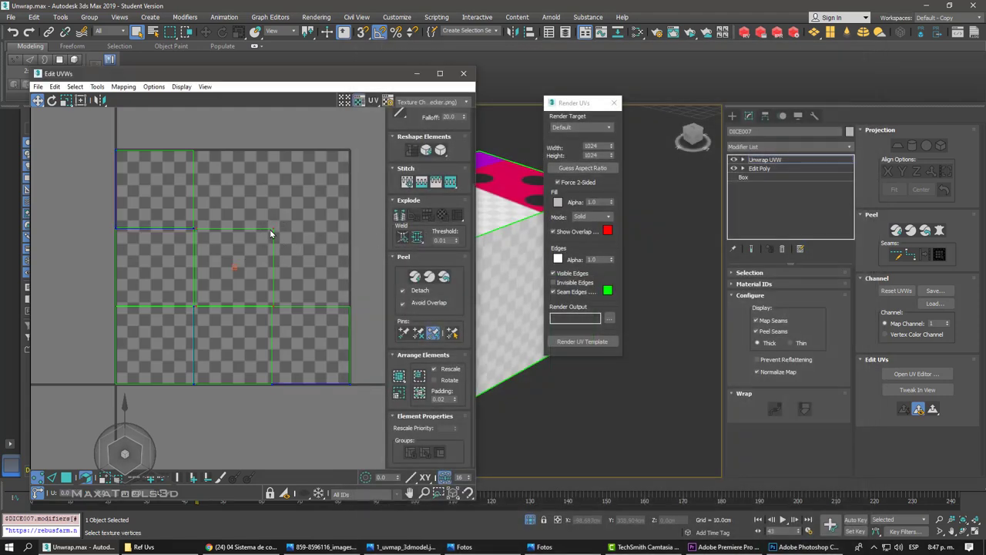
- Shift the centre UV square and re-render to see the overlap shown in red
drag(270, 228, 279, 236)
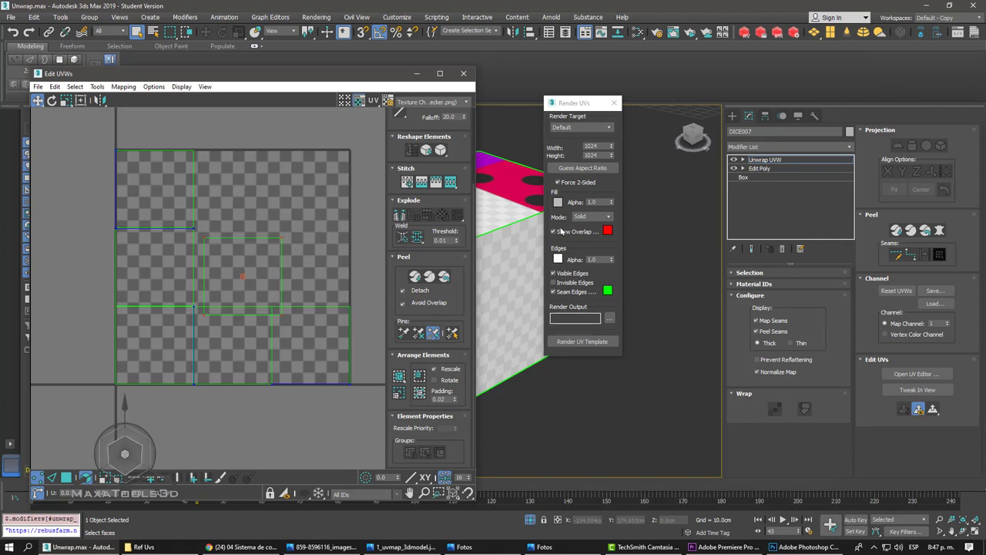
click(584, 342)
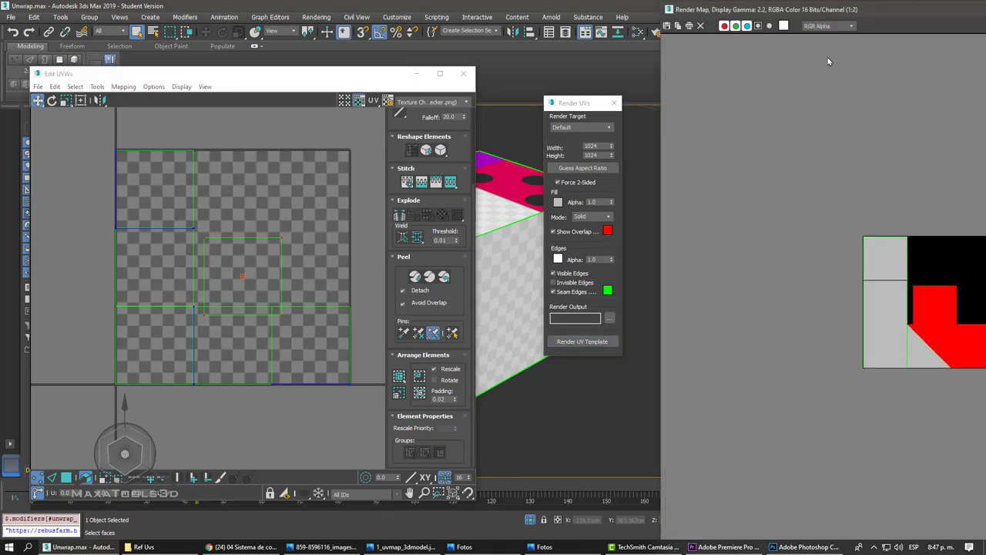
drag(809, 11, 577, 41)
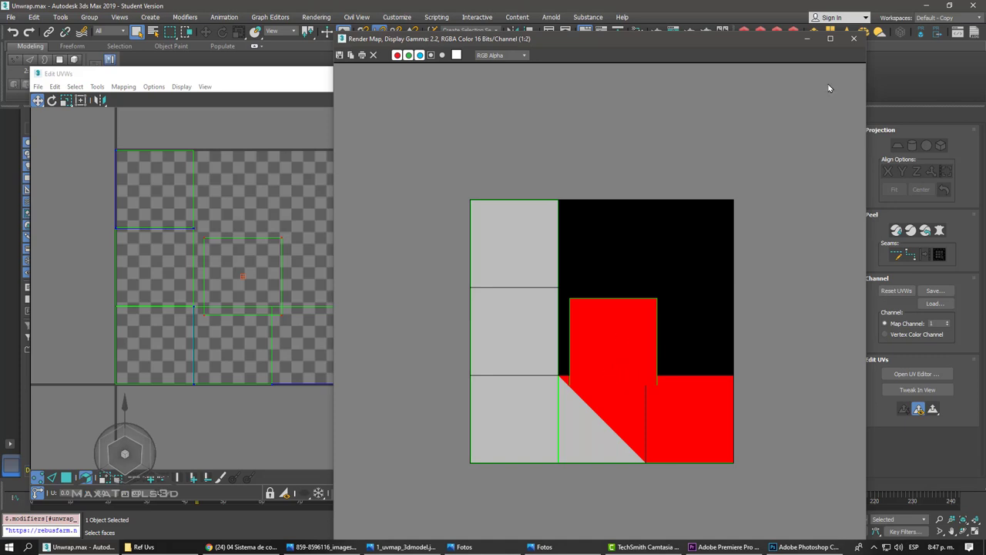
click(853, 40)
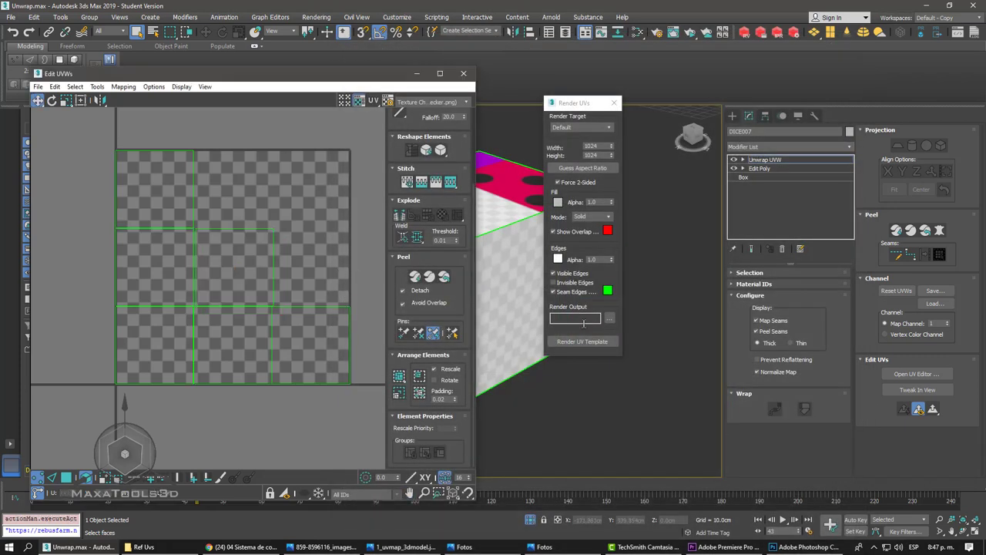
- Render the final UV template, save it as Uno.png in Mpas Unwrap, then switch to Photoshop
click(582, 341)
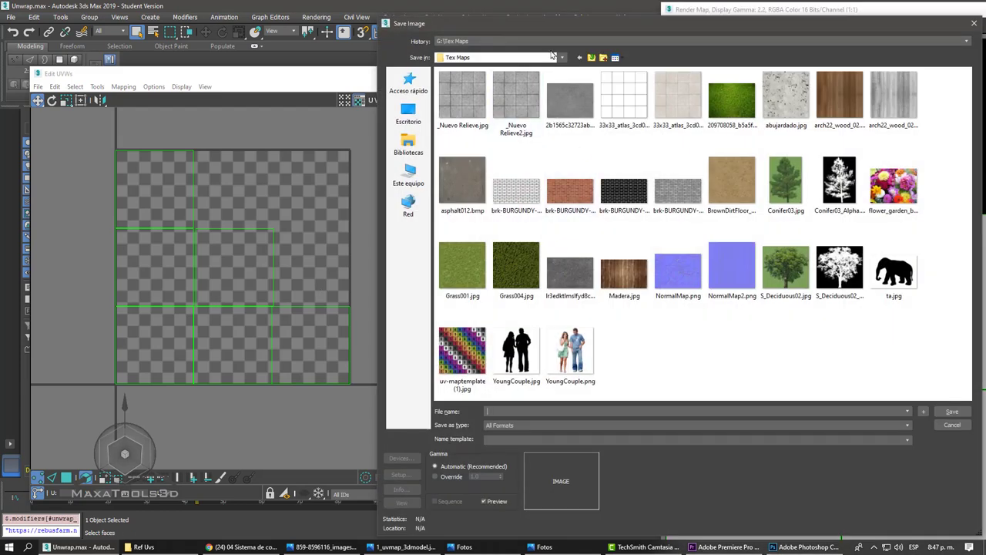
click(551, 43)
click(585, 54)
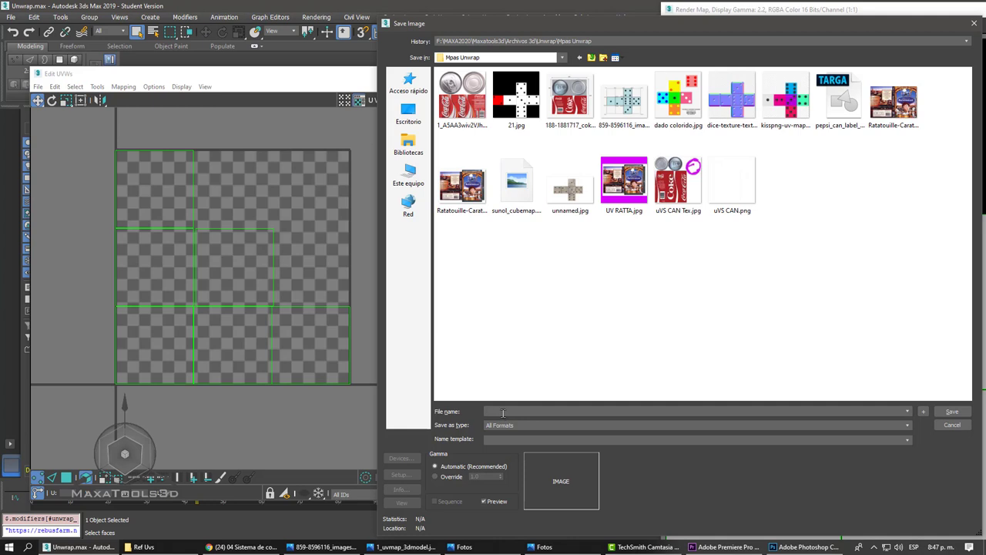
text(Unw)
click(525, 428)
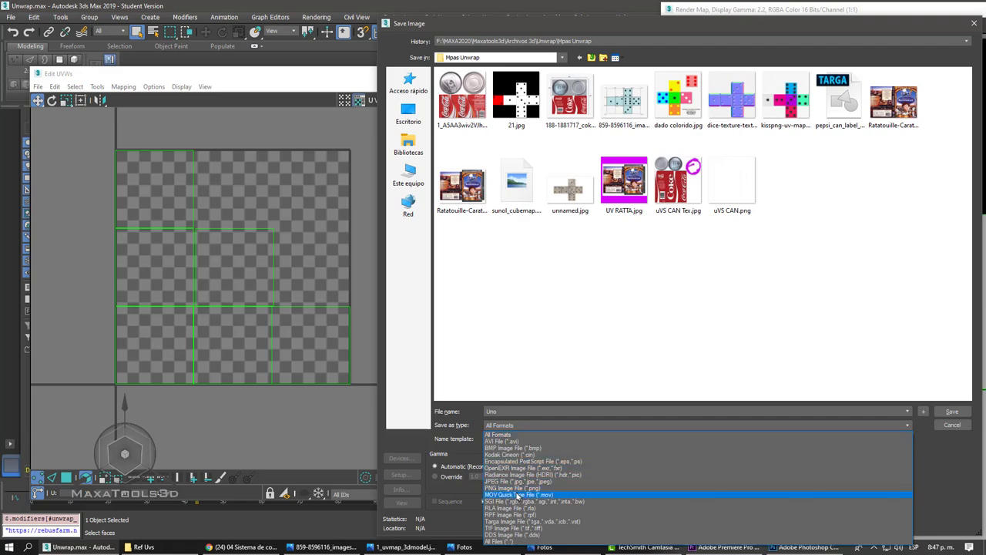
click(518, 489)
click(399, 474)
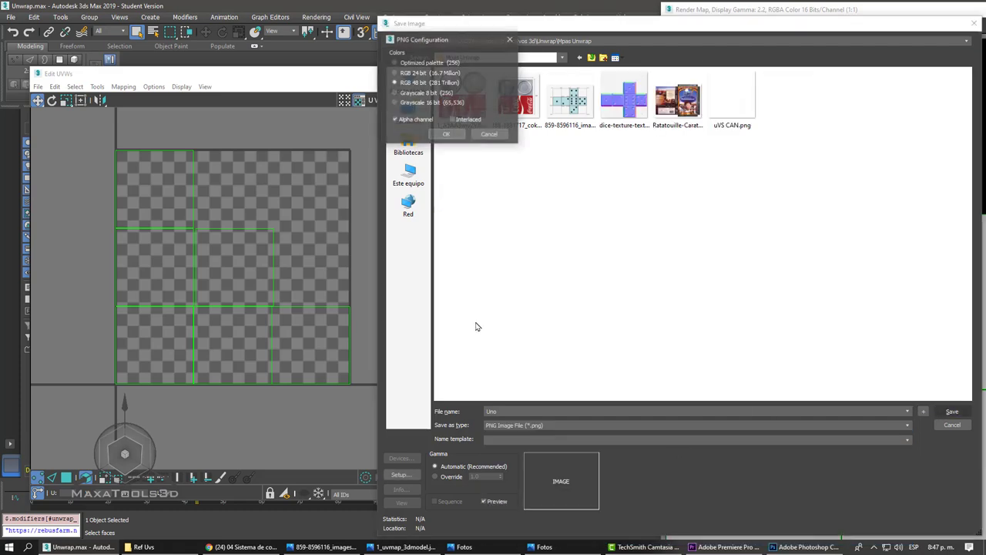
click(446, 134)
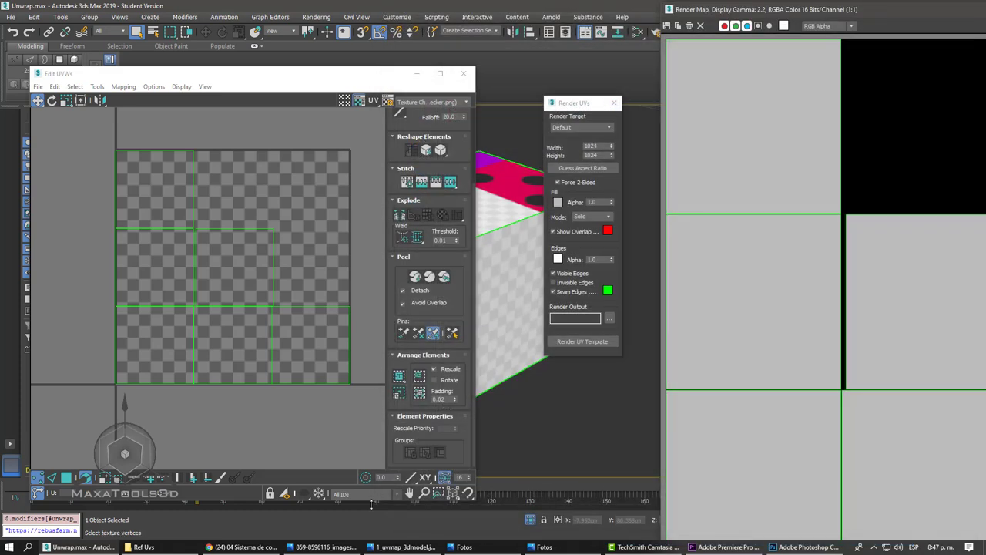
click(784, 547)
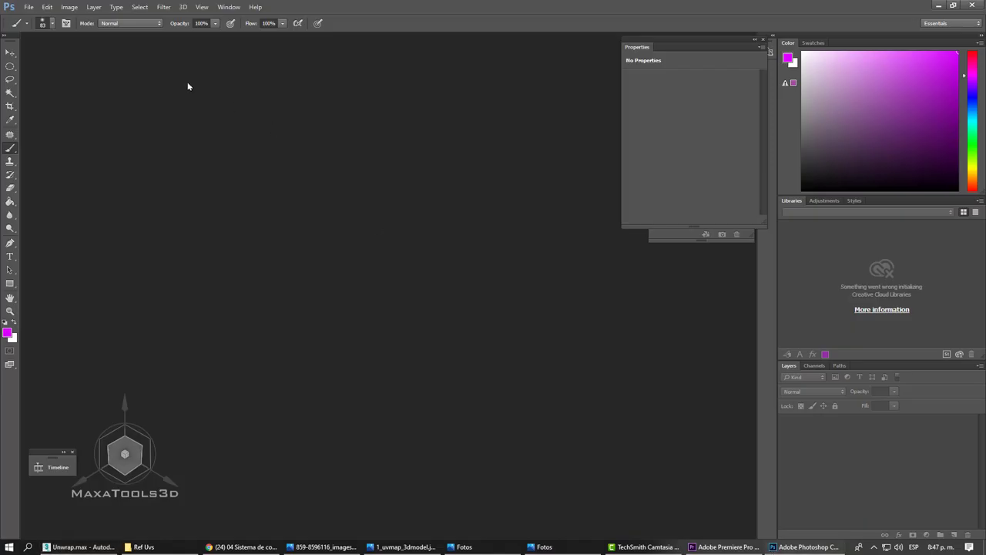
- Start opening an existing image and switch the Open dialog's file pane to List view
click(31, 7)
click(48, 31)
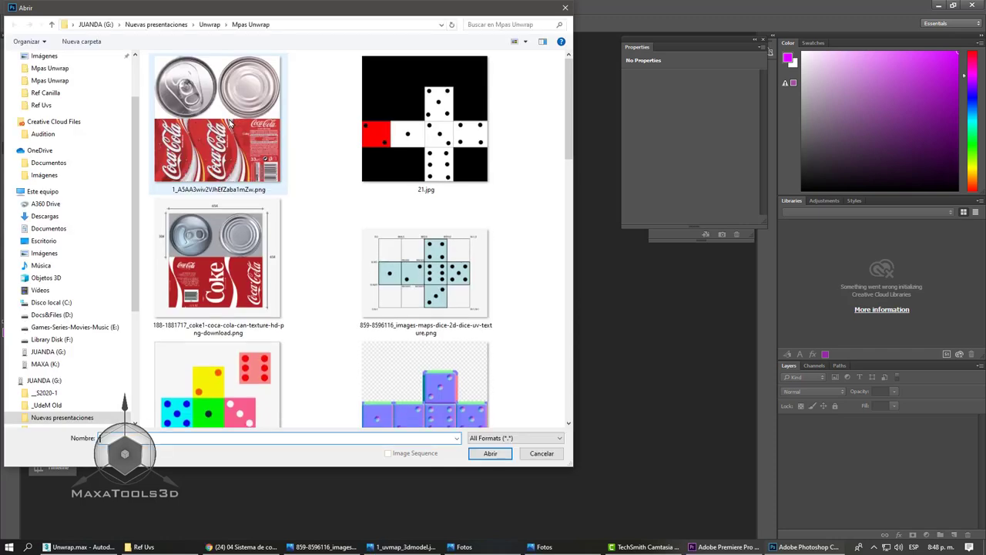
scroll(286, 275, down, 4)
scroll(286, 275, down, 1)
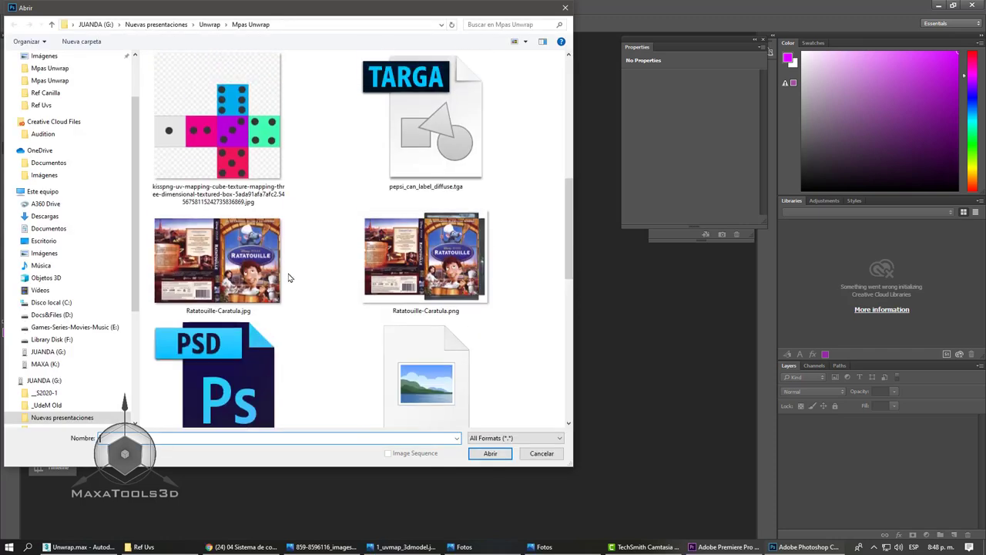
scroll(301, 156, down, 2)
scroll(303, 158, down, 3)
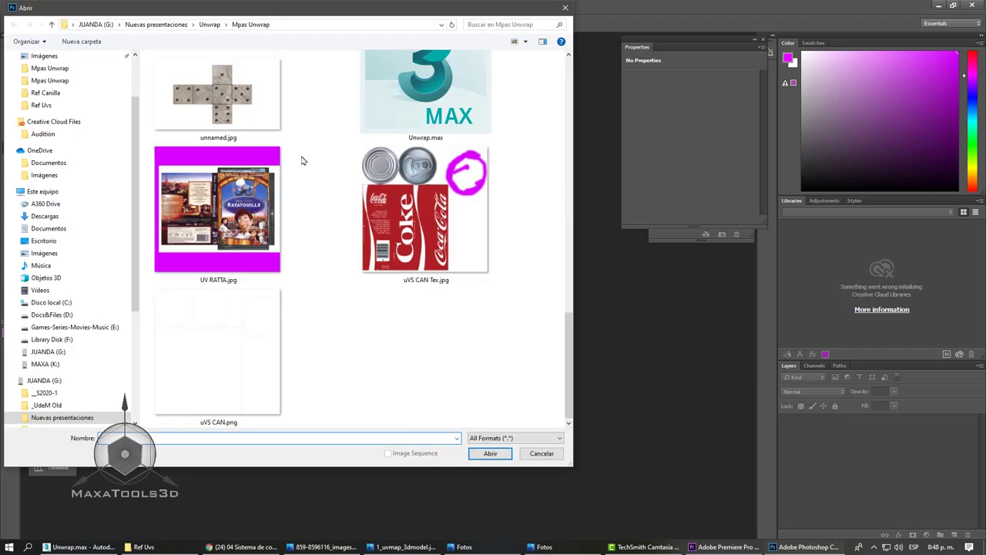
scroll(299, 299, up, 3)
scroll(301, 296, up, 5)
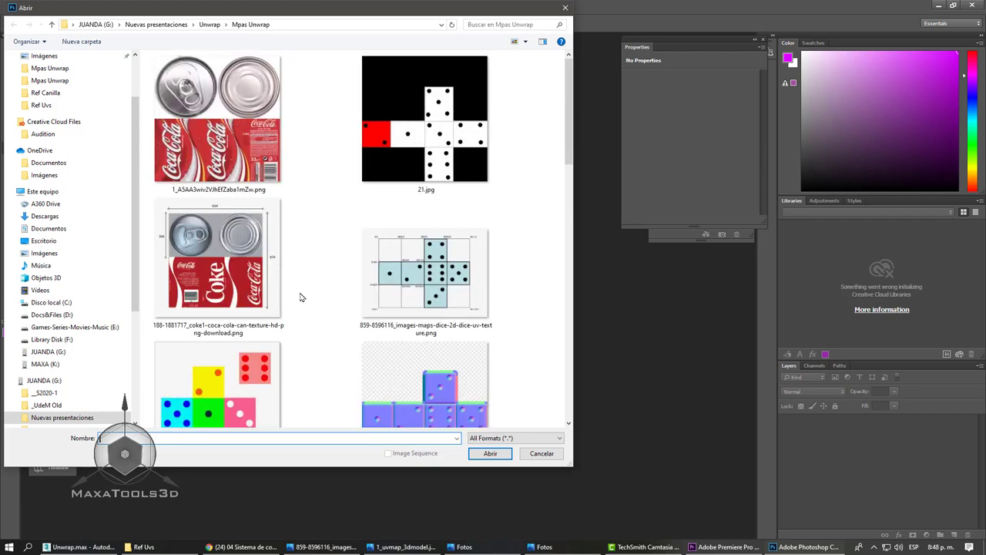
scroll(302, 296, down, 3)
scroll(301, 297, down, 2)
scroll(301, 297, down, 1)
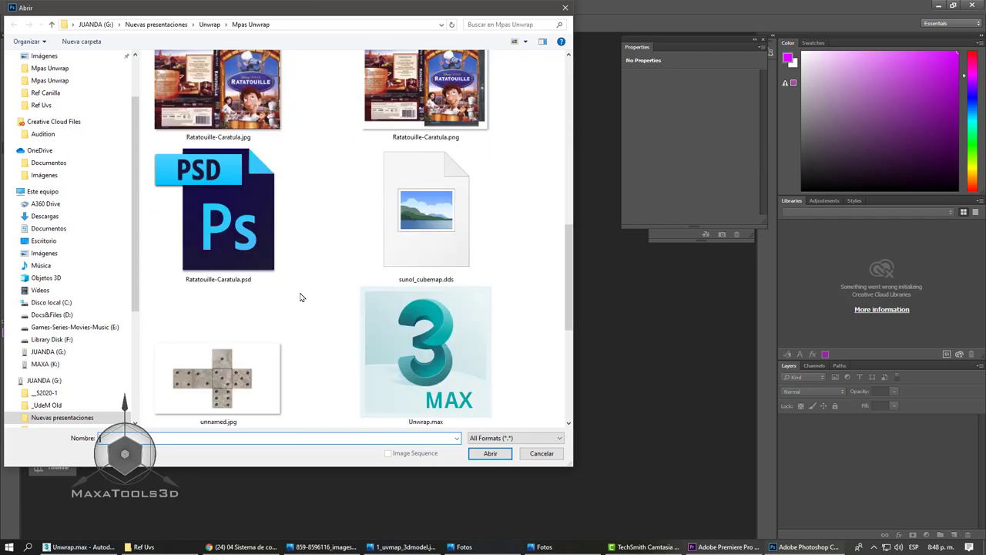
scroll(302, 297, down, 1)
scroll(301, 297, down, 1)
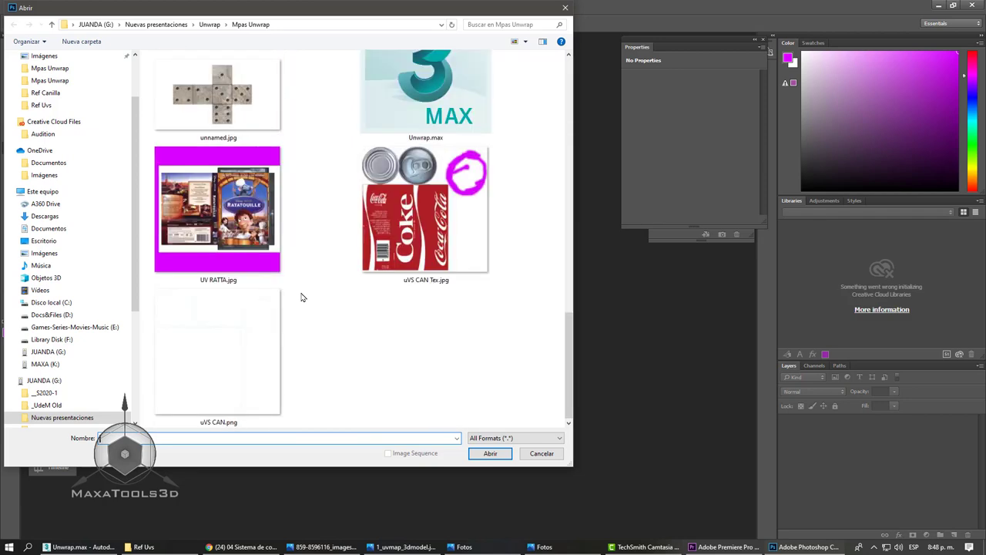
scroll(302, 297, up, 3)
scroll(302, 297, up, 4)
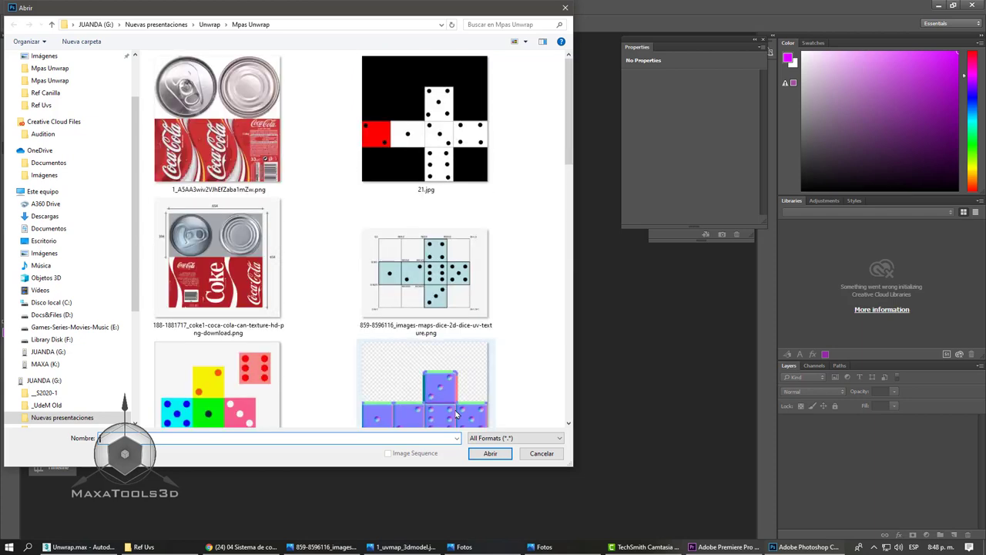
right_click(545, 294)
mouse_move(605, 299)
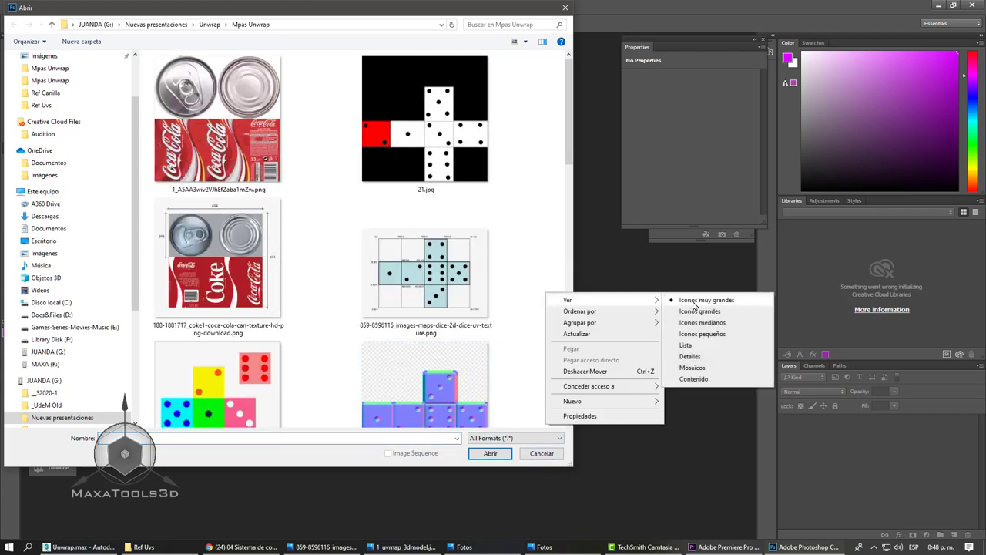
click(705, 345)
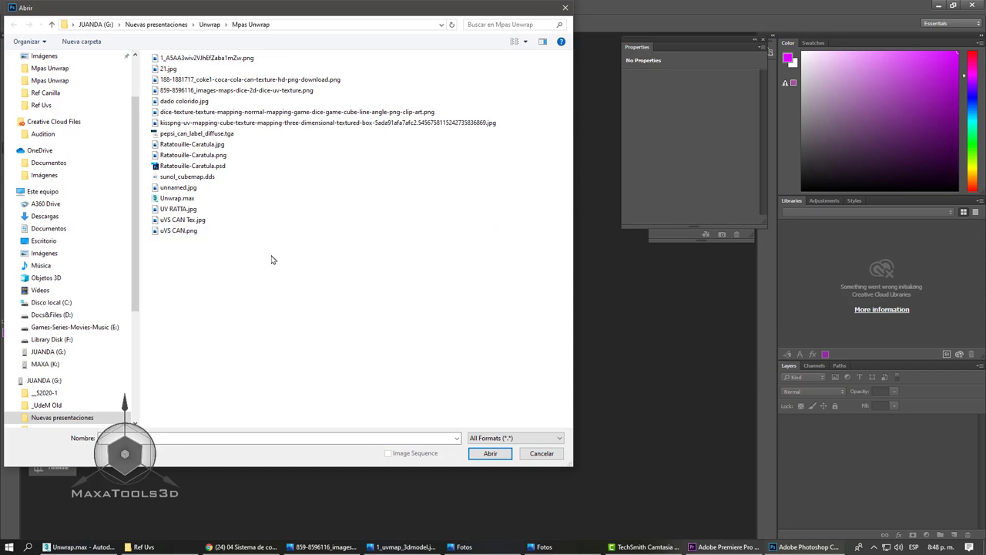
mouse_move(46, 351)
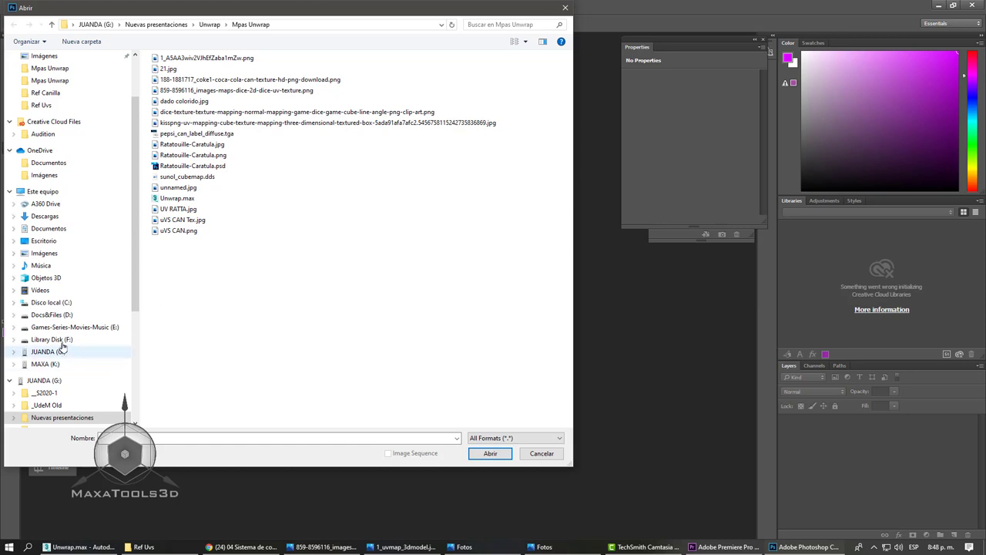
- Browse to F:\MAXA2020\Maxatools3d\Archivos 3d\Unwrap\Mpas Unwrap and open Uno.png
click(65, 340)
double_click(188, 167)
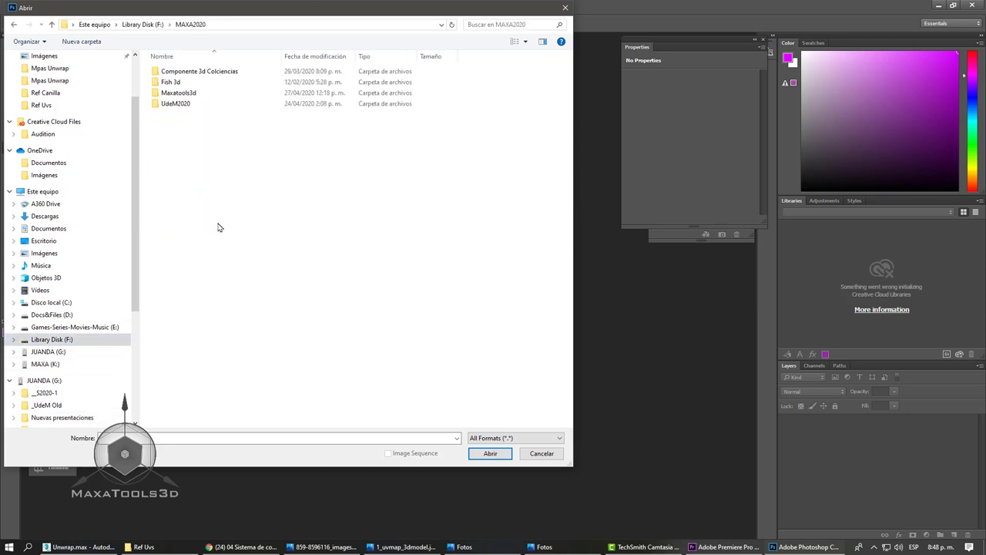
double_click(178, 92)
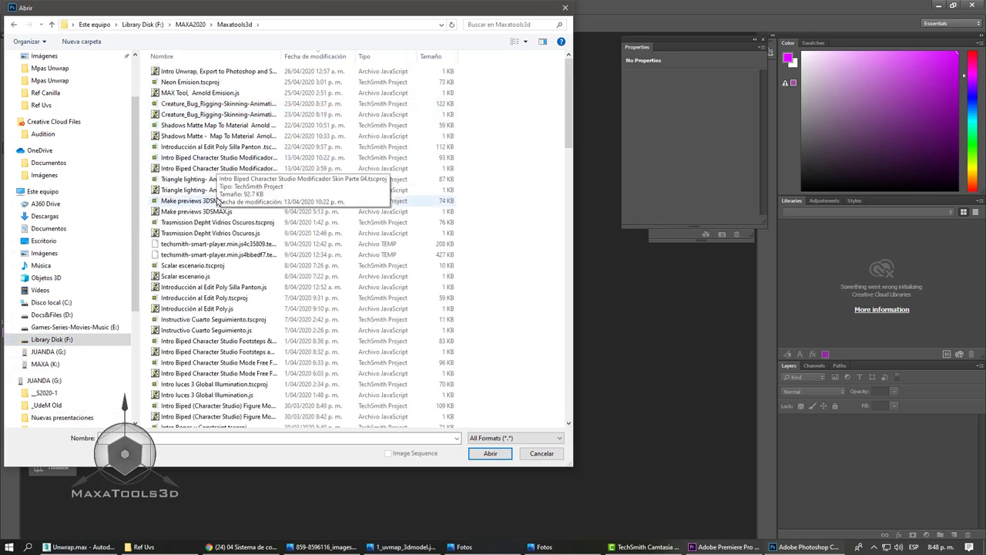
scroll(193, 160, down, 10)
scroll(185, 163, down, 5)
scroll(173, 170, down, 5)
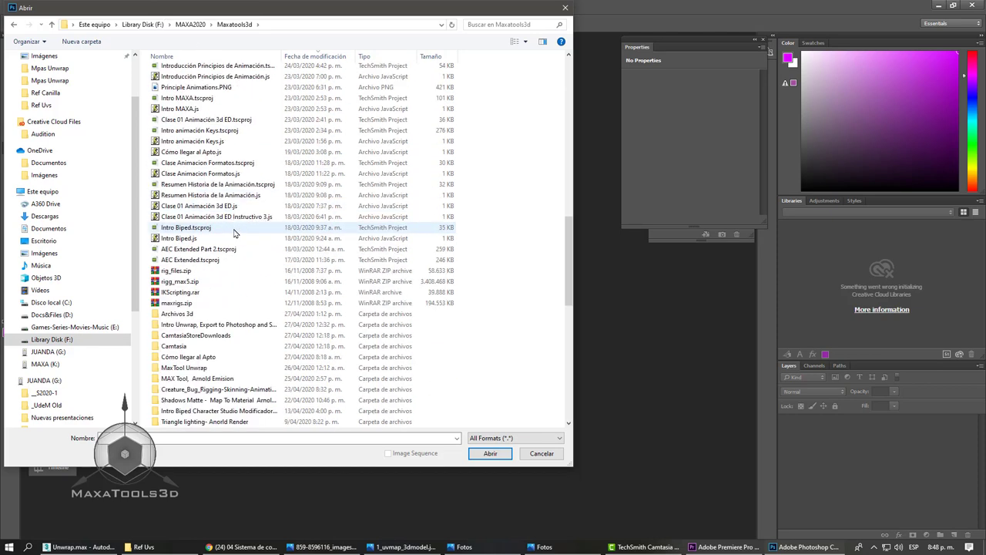
scroll(162, 176, down, 3)
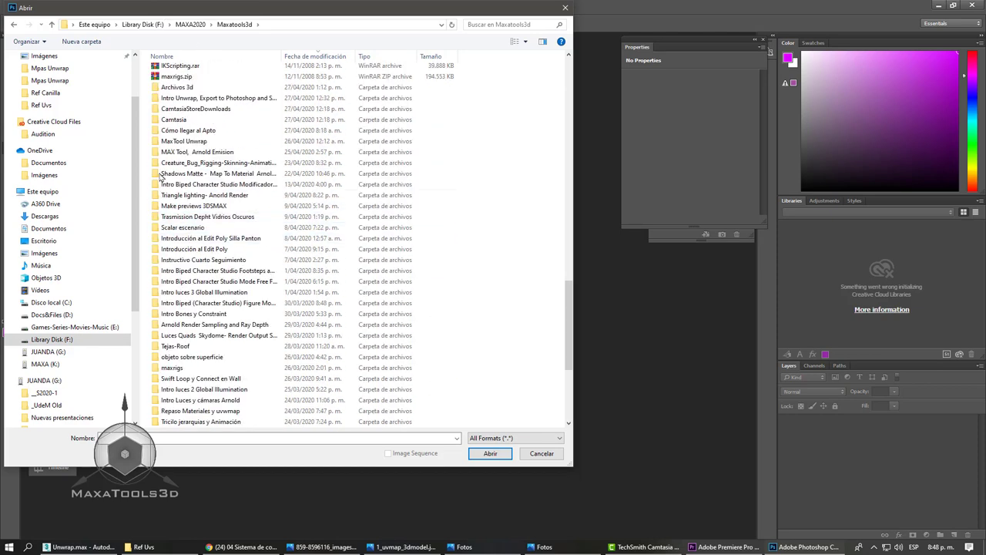
double_click(185, 90)
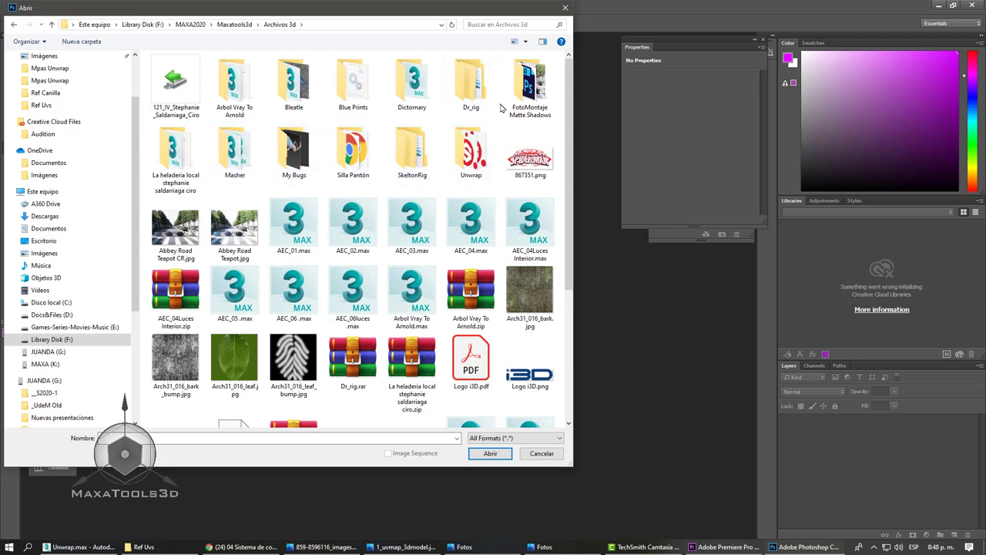
double_click(471, 150)
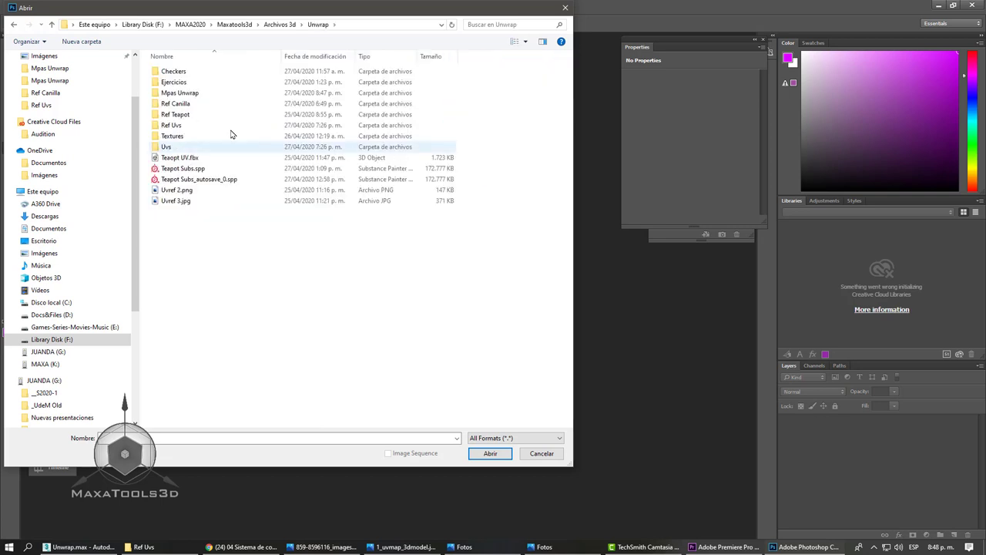
double_click(193, 95)
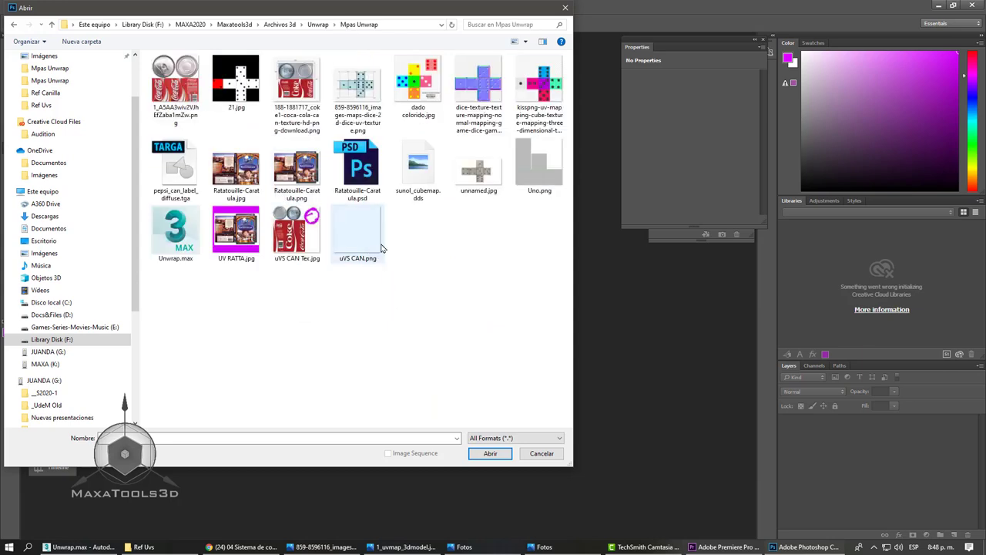
click(534, 173)
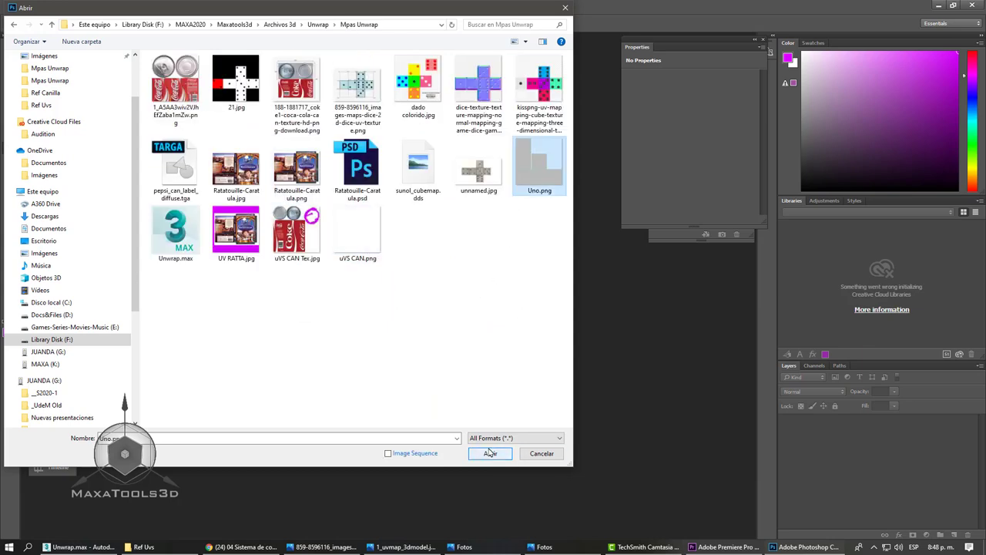
click(490, 454)
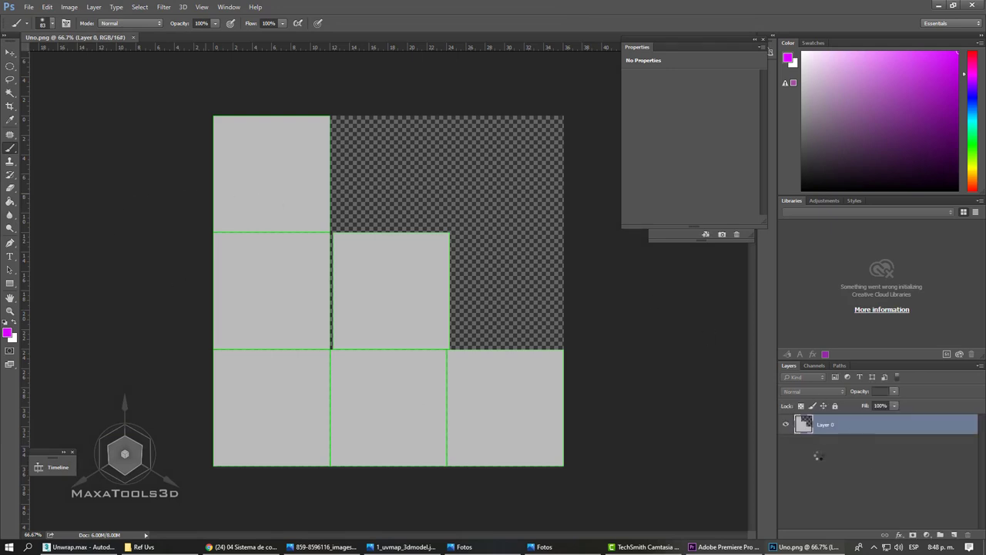
- Set Grid Colors to Light in Photoshop's Transparency & Gamut preferences
click(47, 7)
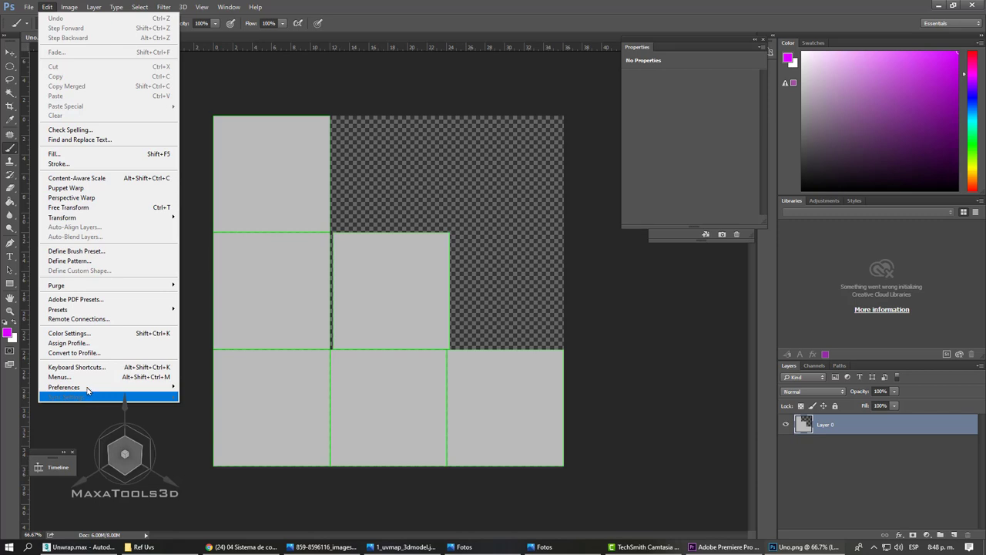
mouse_move(64, 387)
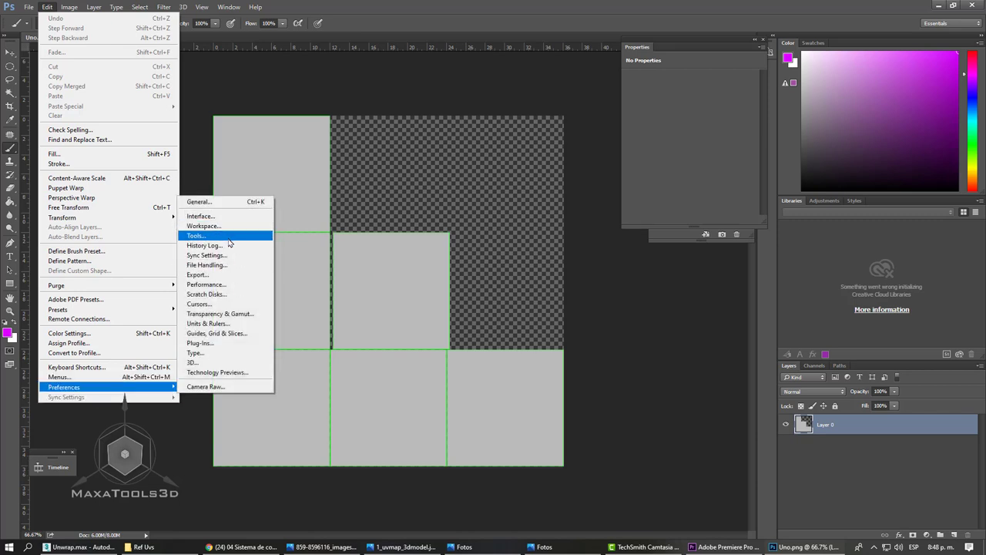
click(224, 315)
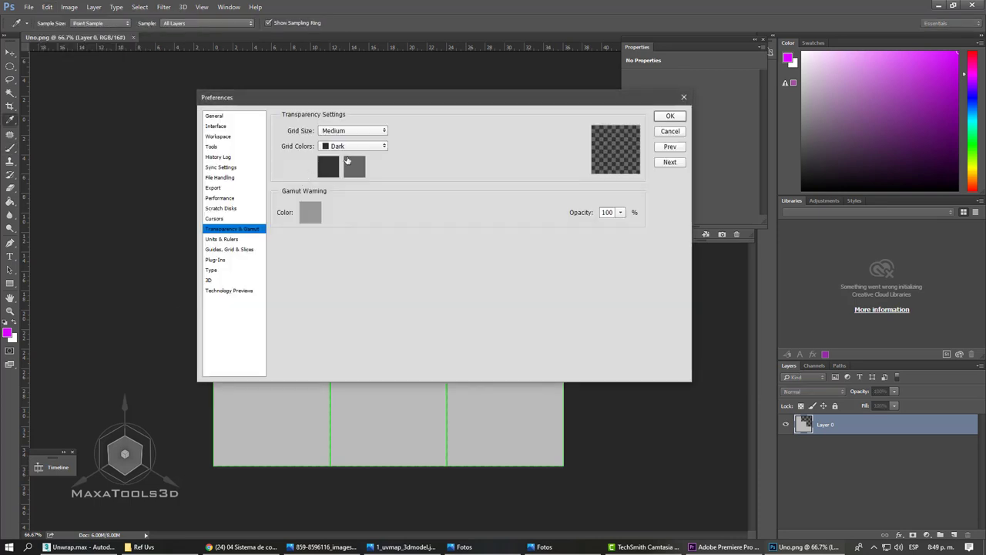
click(345, 147)
click(343, 174)
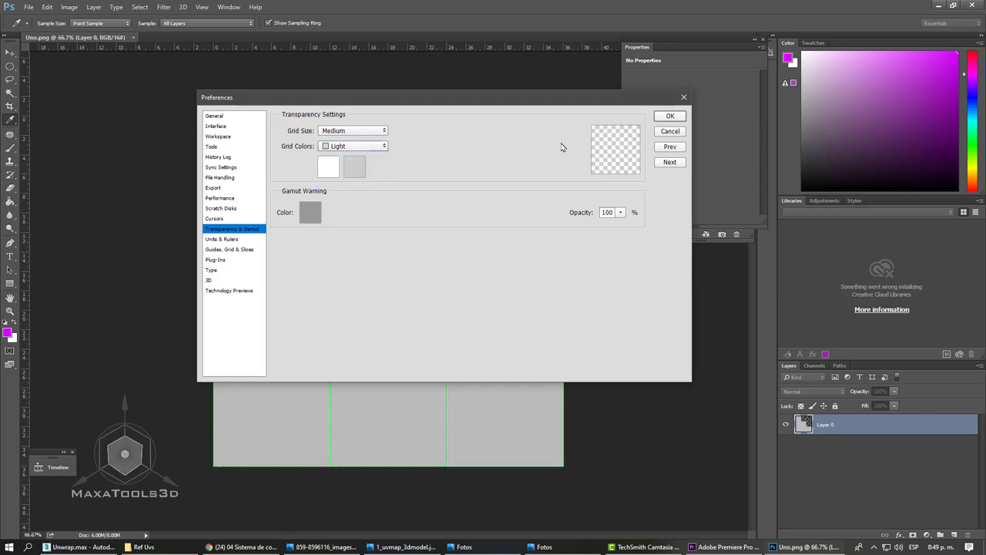
click(667, 118)
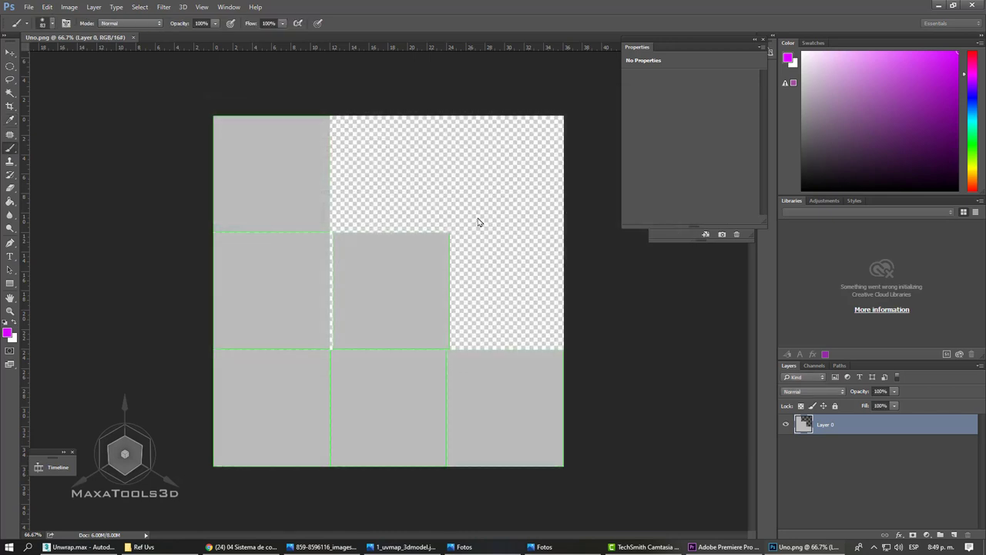
- In 3ds Max, set the Render UVs fill mode to None and re-render the template
click(94, 547)
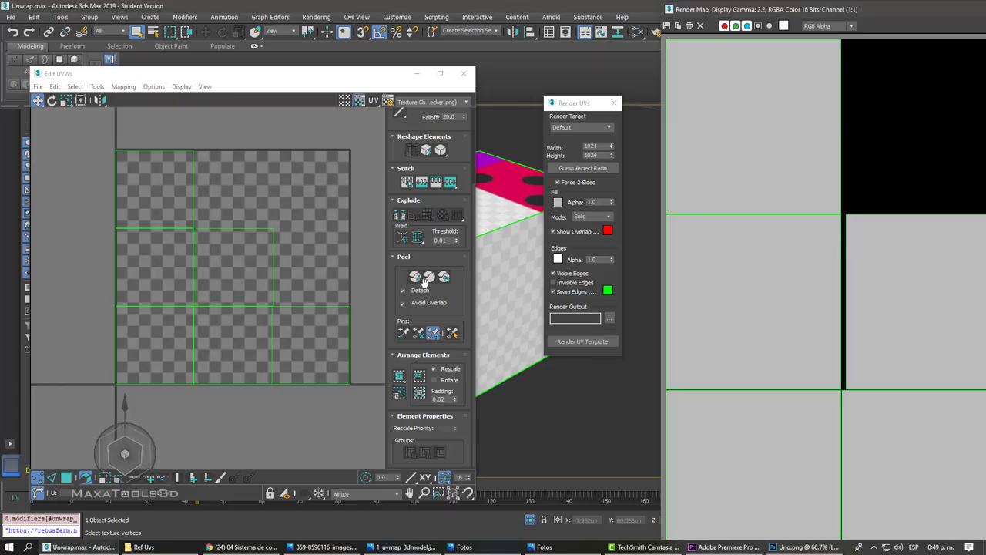
click(599, 217)
click(600, 245)
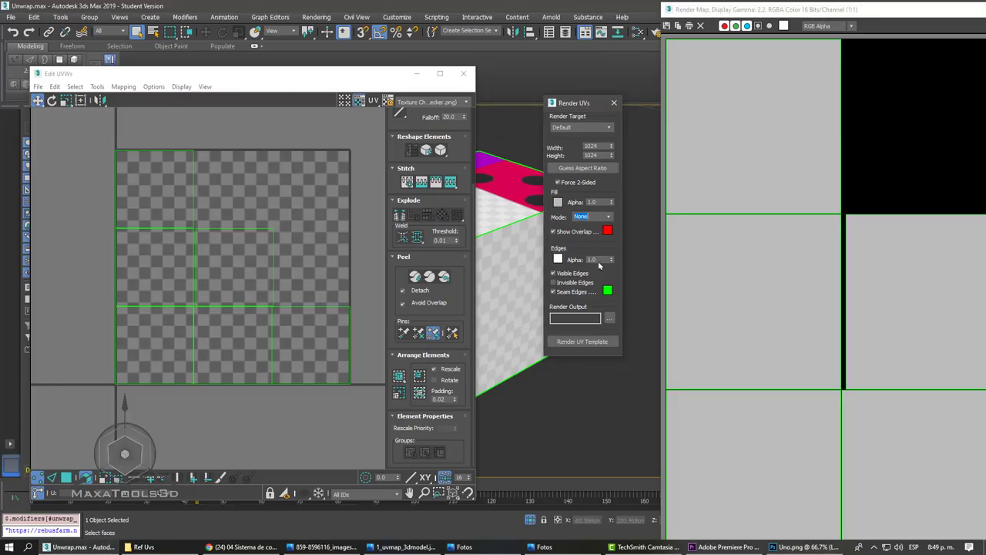
click(582, 341)
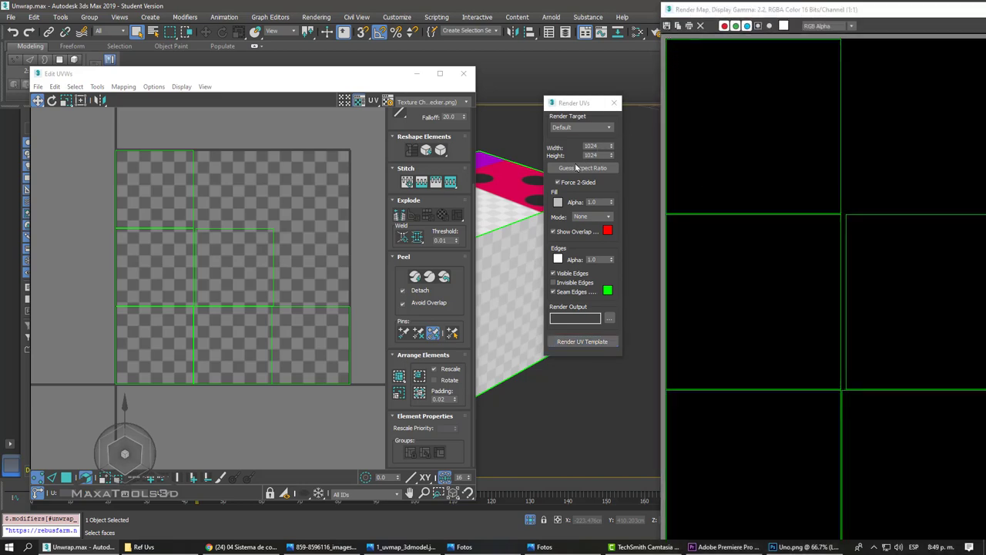
- Save the rendered UV template as the PNG file 'dos'
click(609, 319)
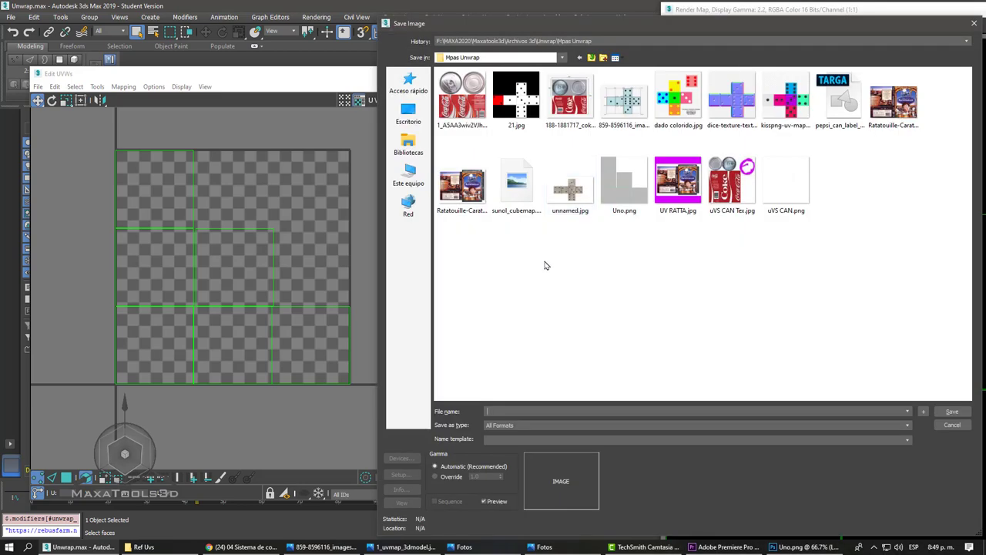
text(dos)
click(516, 430)
click(524, 486)
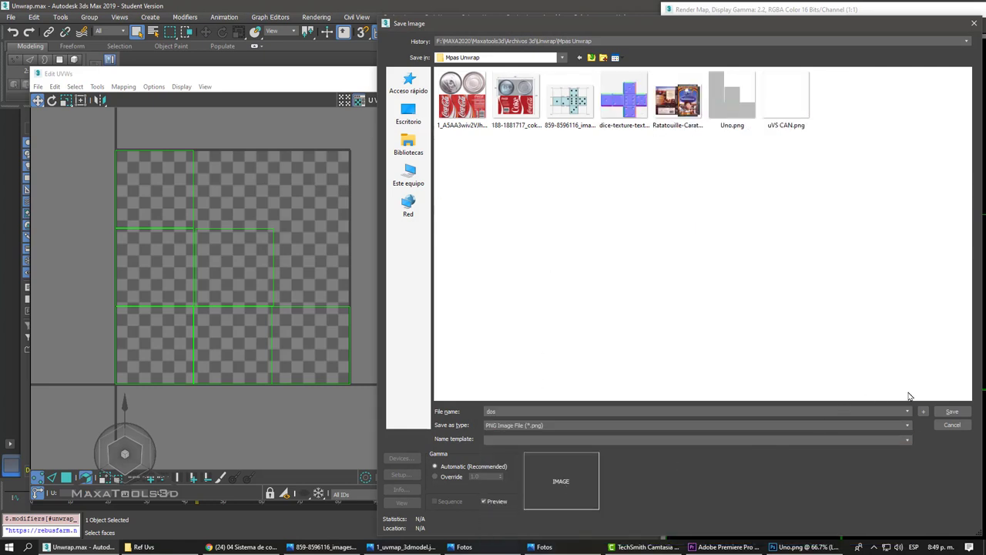
click(951, 412)
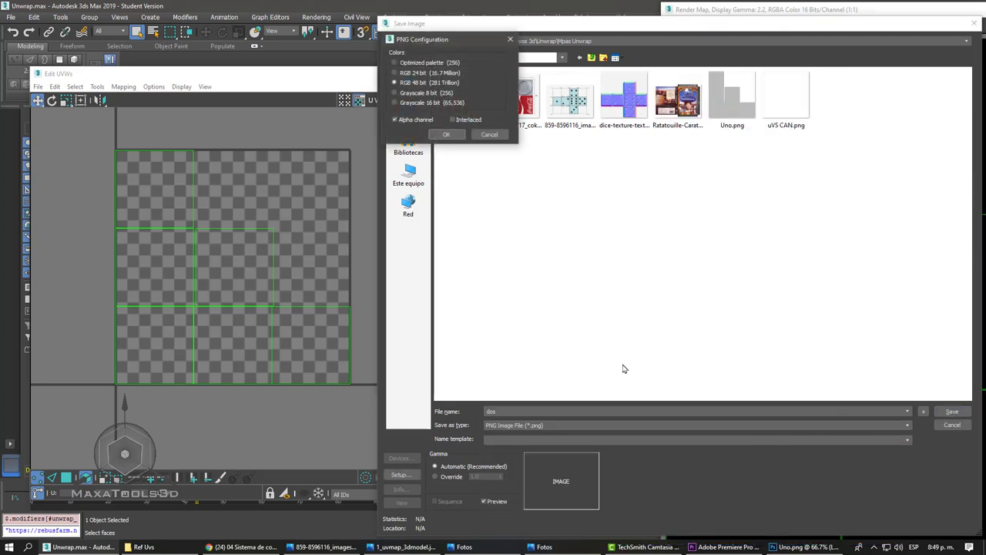
click(446, 134)
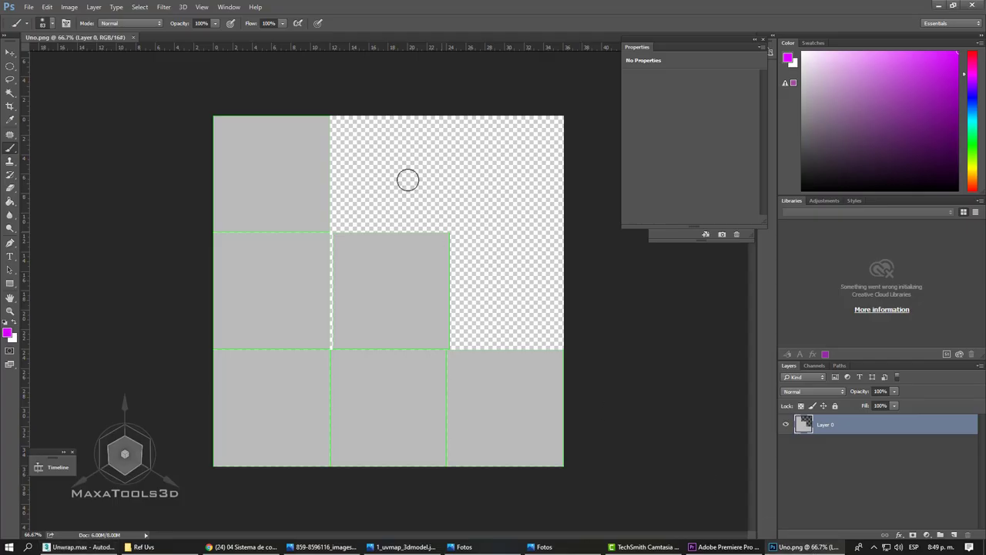
- Open dos.png in Photoshop as a second document alongside Uno.png
click(28, 7)
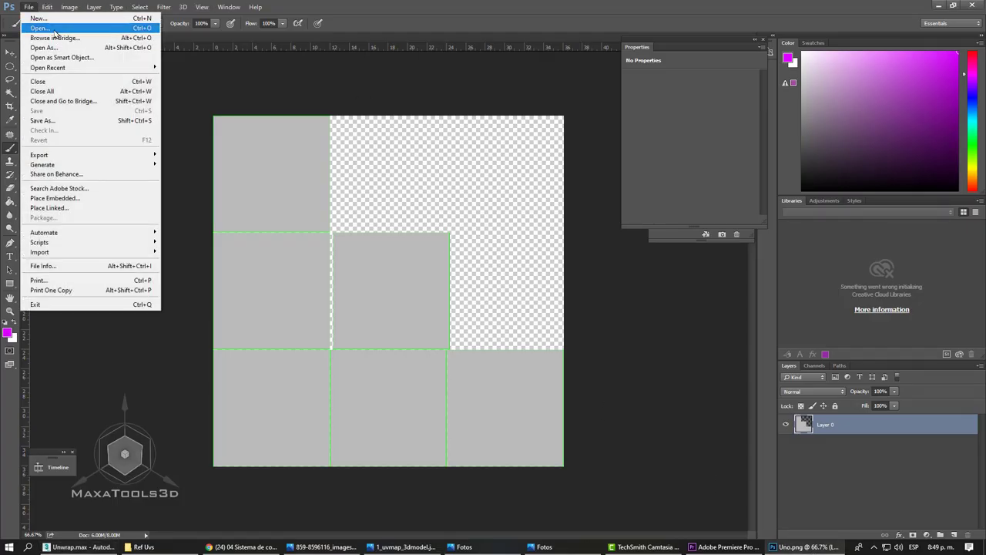
click(39, 28)
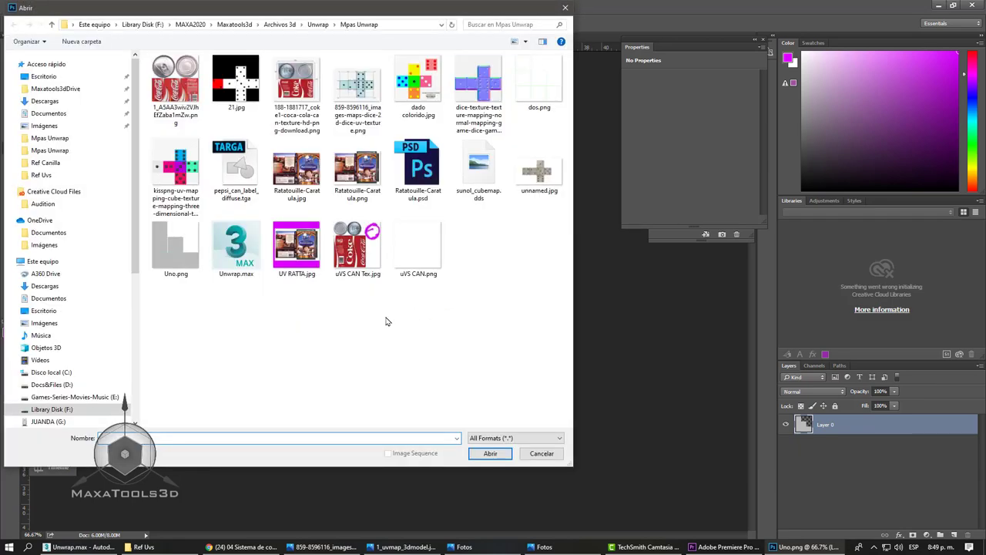
click(540, 81)
click(493, 455)
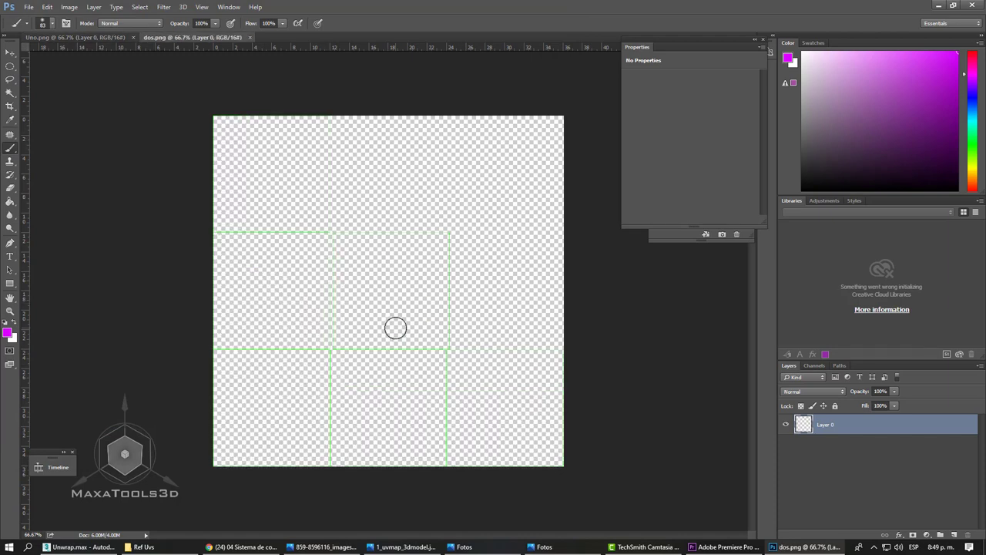
click(48, 8)
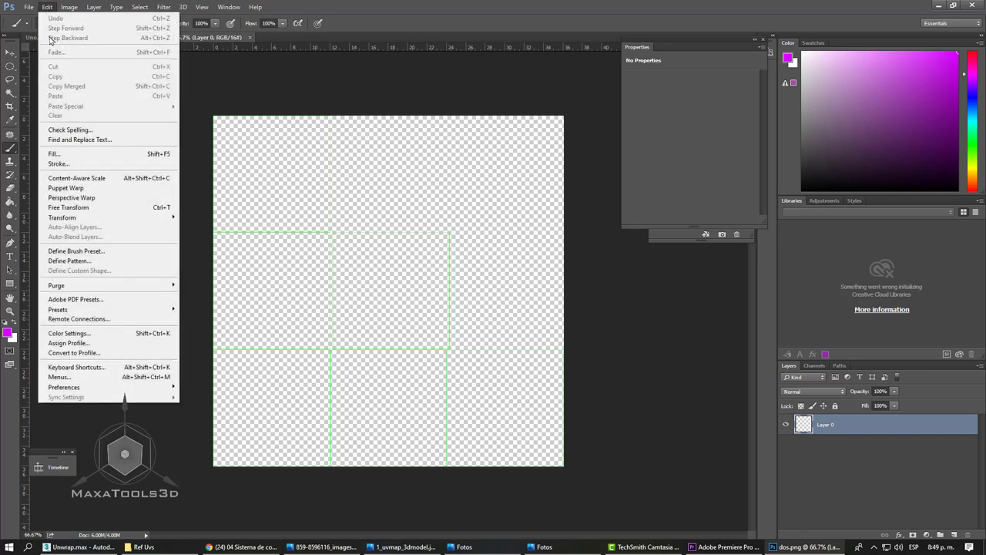
mouse_move(108, 387)
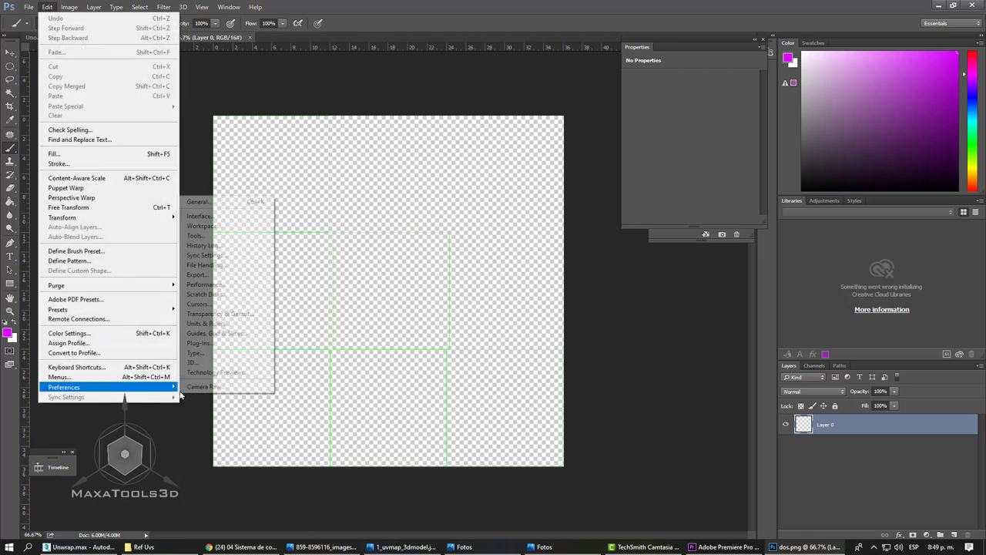
- Set the transparency Grid Colors back to Dark and return to the Uno.png tab
click(211, 314)
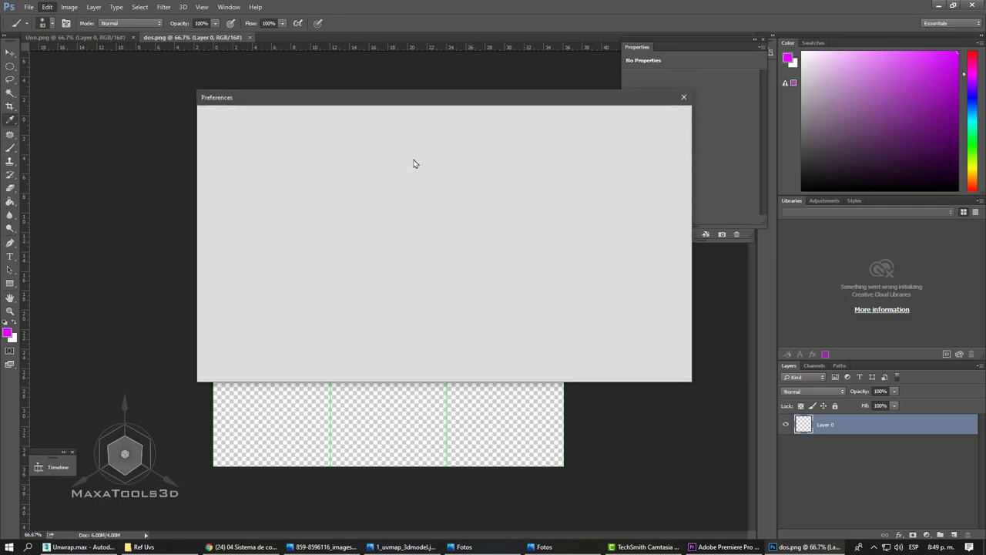
click(335, 146)
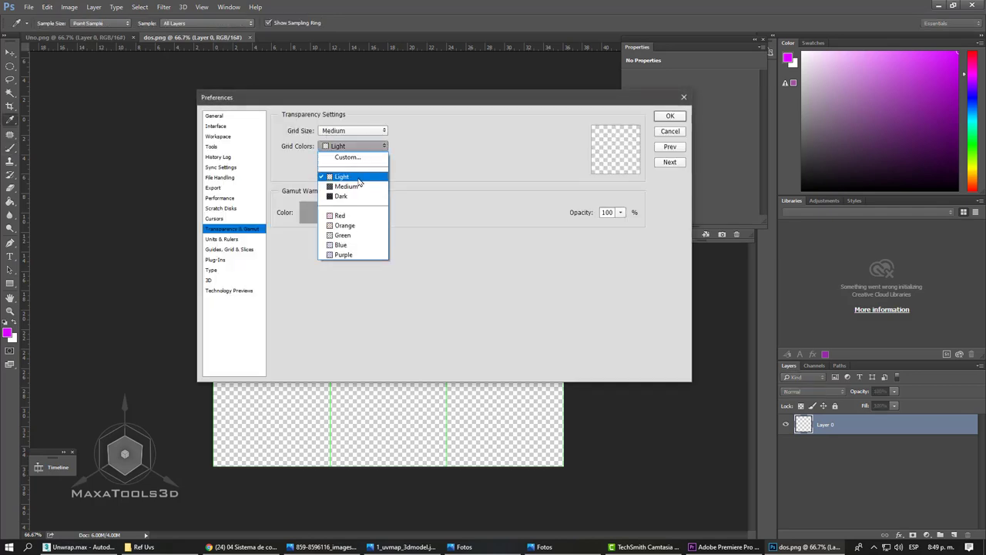
click(356, 193)
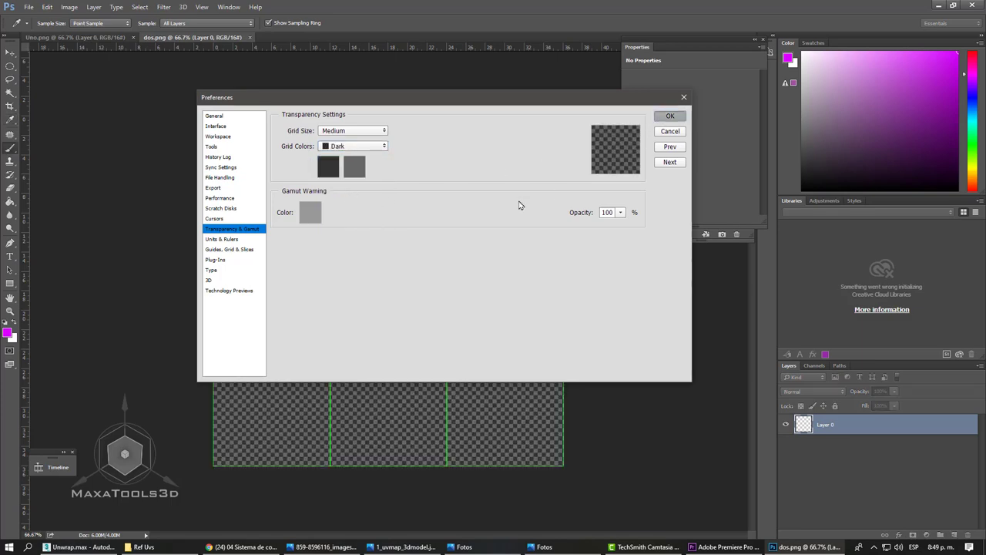
click(669, 116)
click(90, 37)
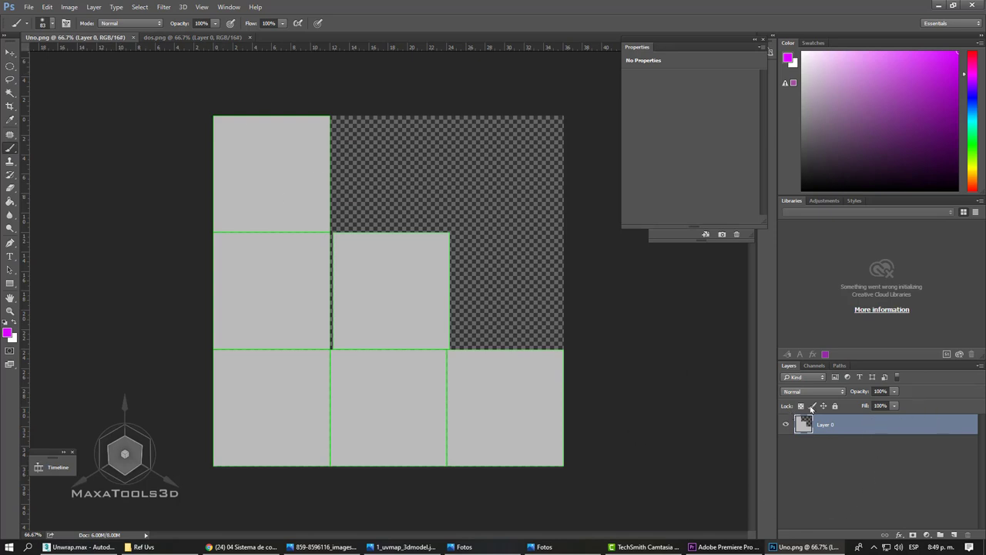
- Fully lock Layer 0 with Ctrl+/ and reselect it
key(ctrl+slash)
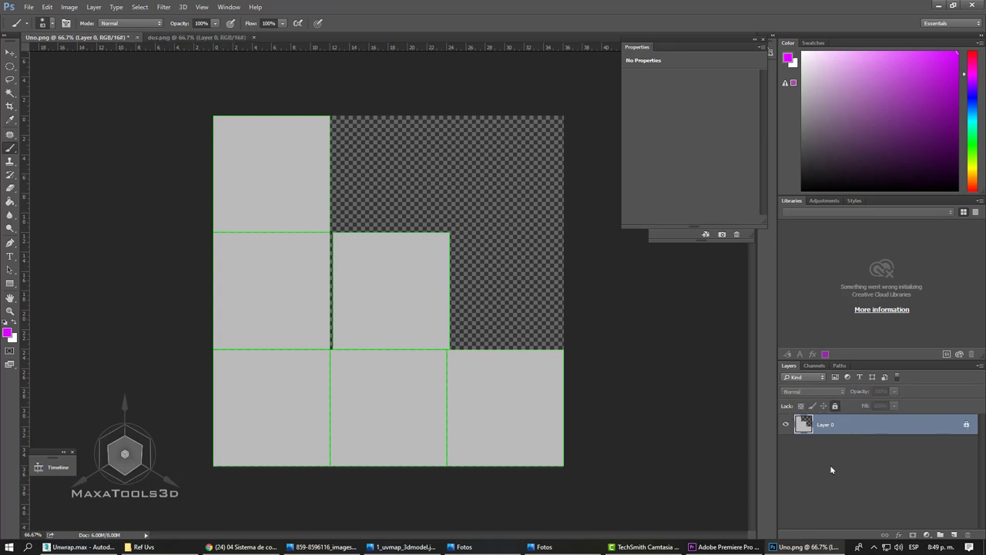
ctrl+click(815, 428)
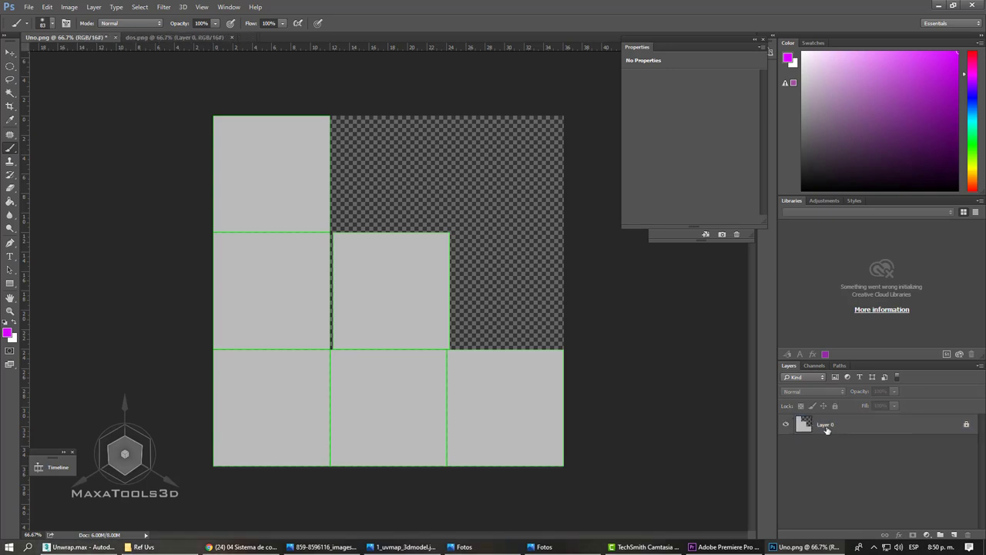
click(907, 429)
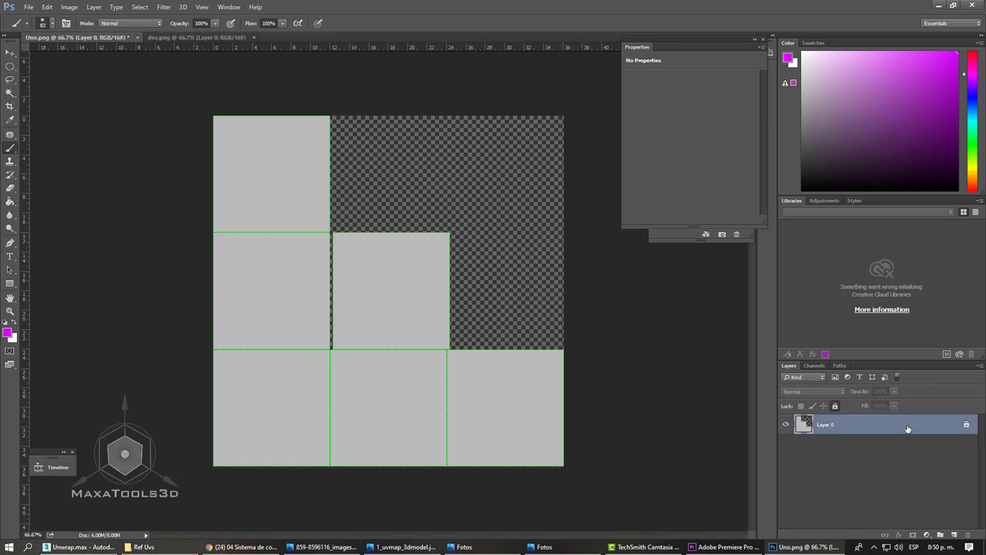
- Create a new Layer 1, place it beneath Layer 0, and make it active
click(981, 369)
click(898, 40)
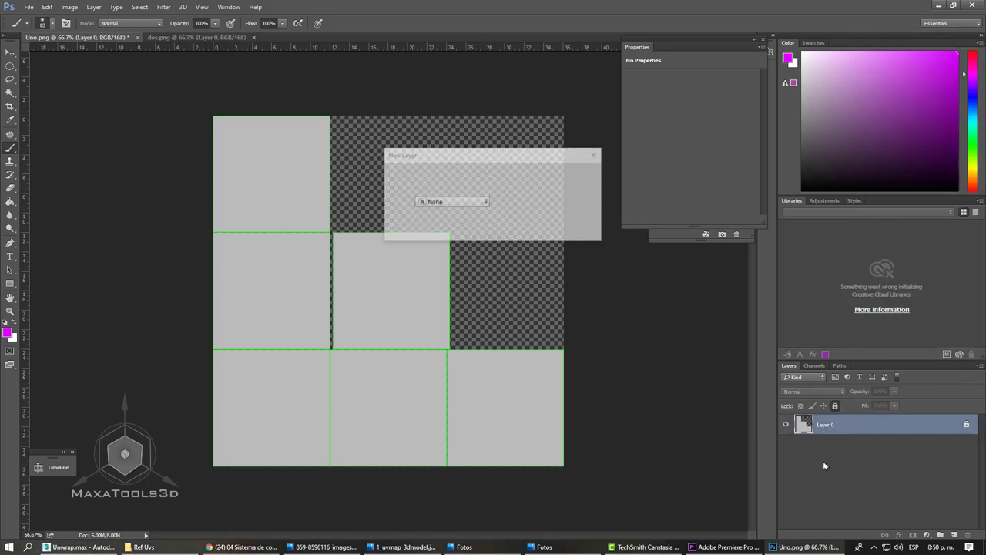
click(579, 177)
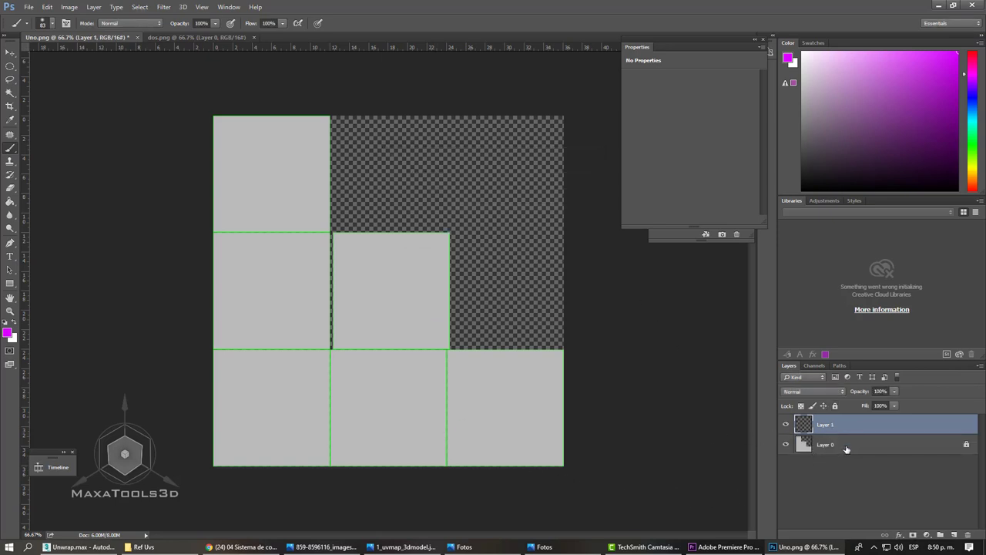
drag(852, 442, 852, 428)
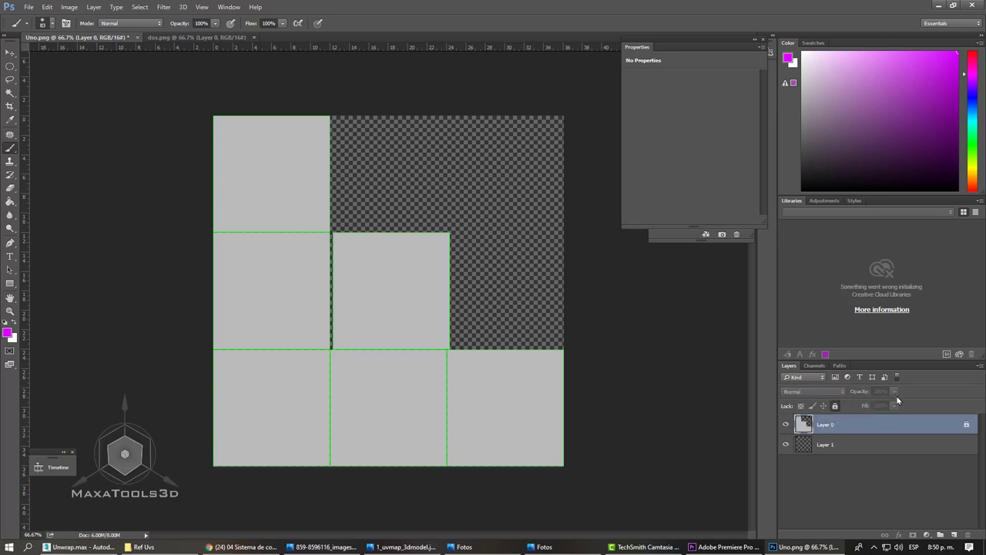
click(877, 445)
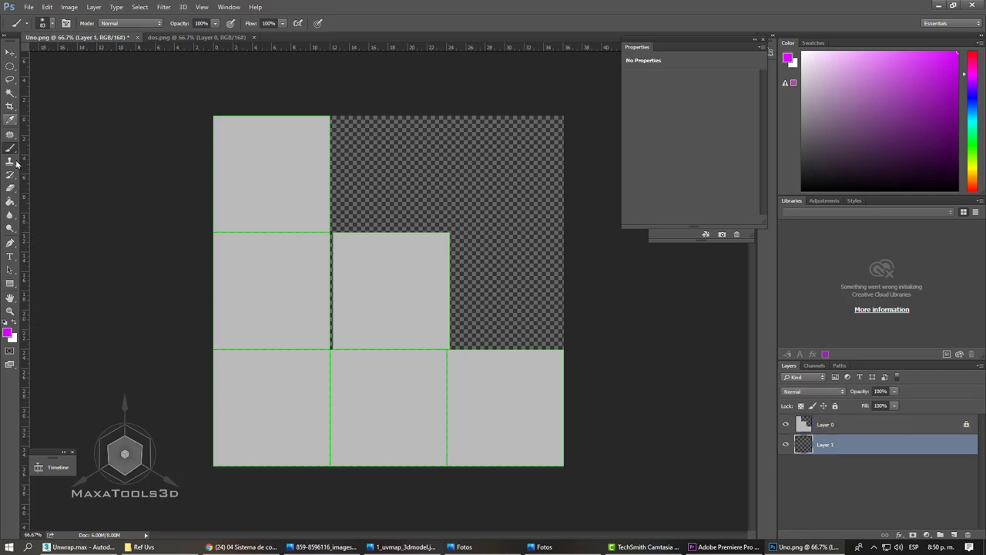
- Fill the empty L-shaped area magenta, then Magic Wand-select the top-left square on Layer 0
click(10, 201)
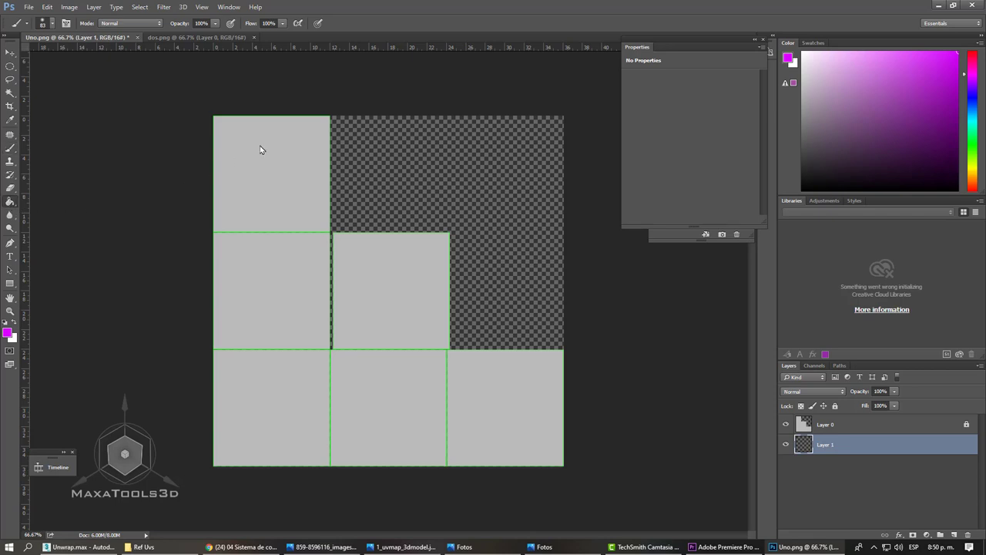
click(488, 254)
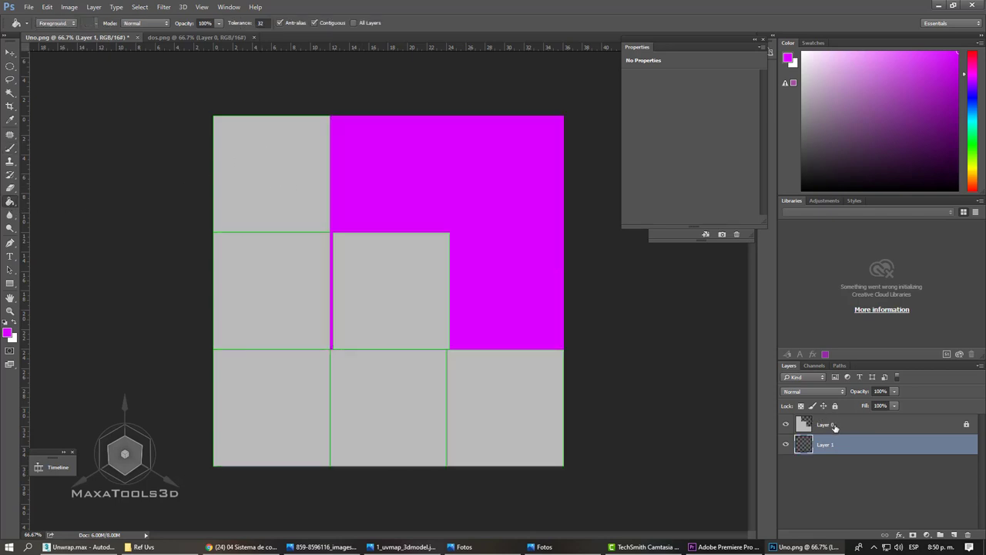
click(806, 428)
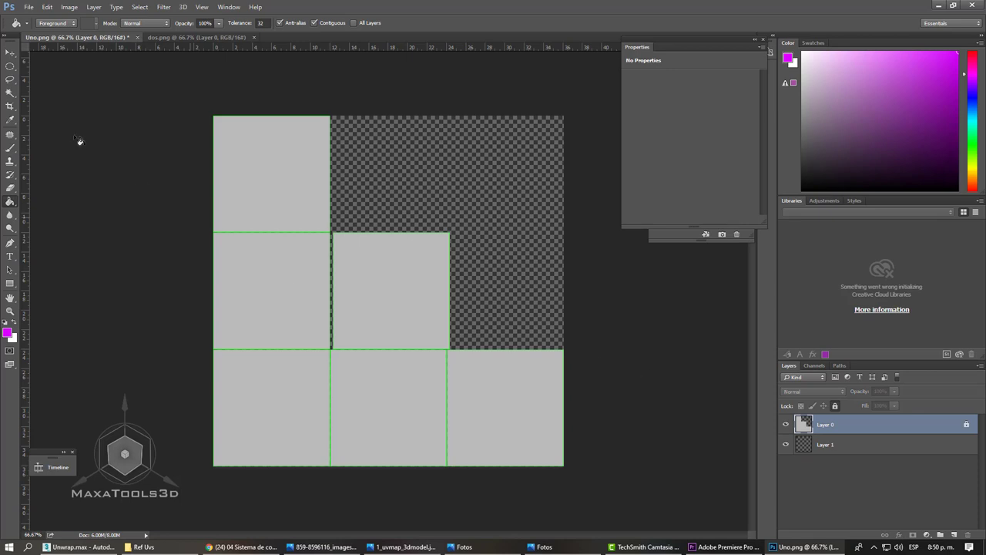
click(10, 92)
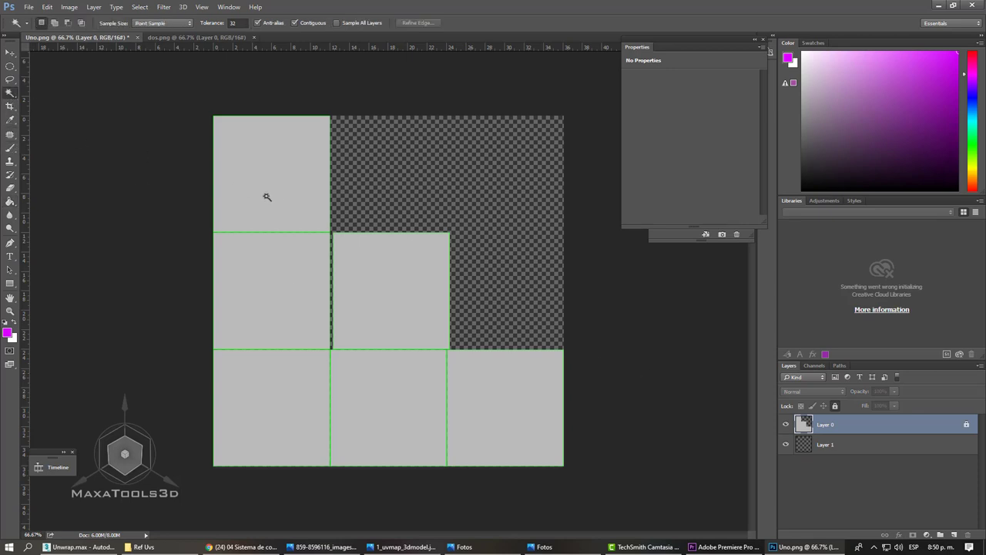
click(277, 194)
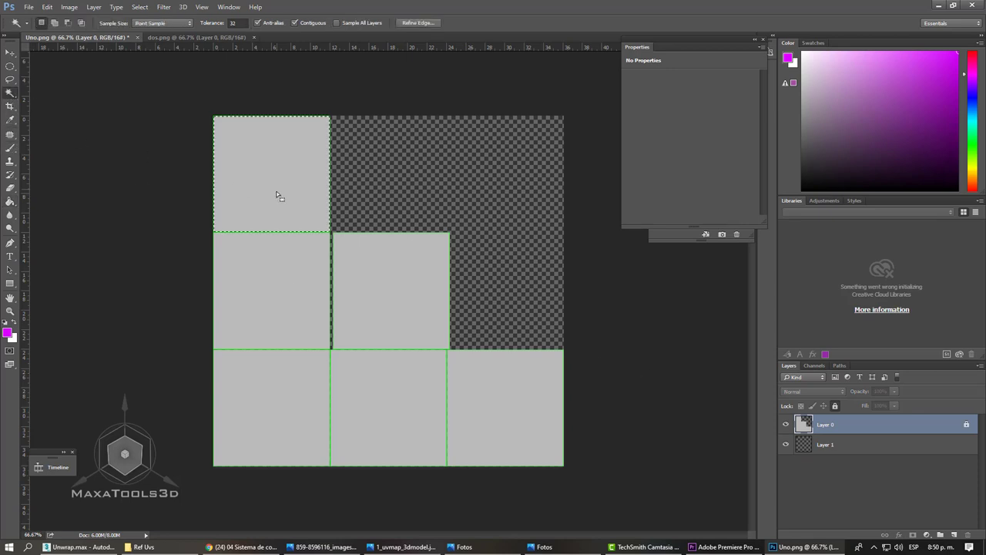
- Fill the top-left square magenta on Layer 1, check it by toggling Layer 0, and reselect
click(859, 448)
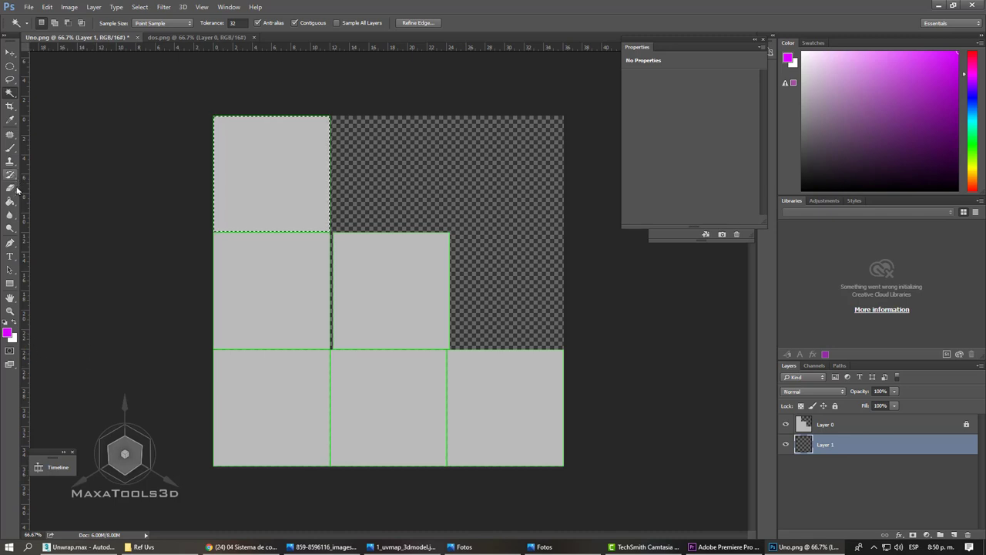
key(g)
click(281, 179)
click(786, 425)
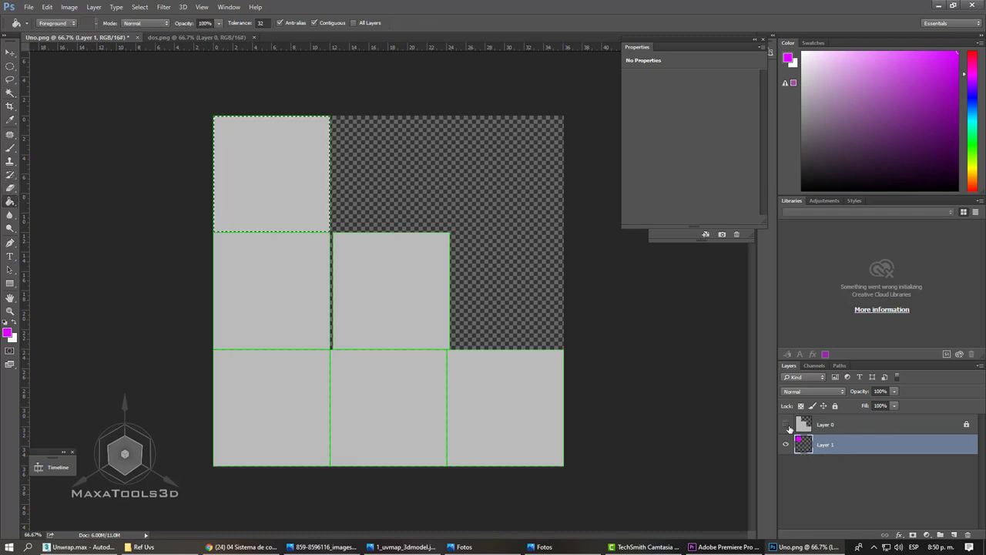
click(786, 425)
click(10, 92)
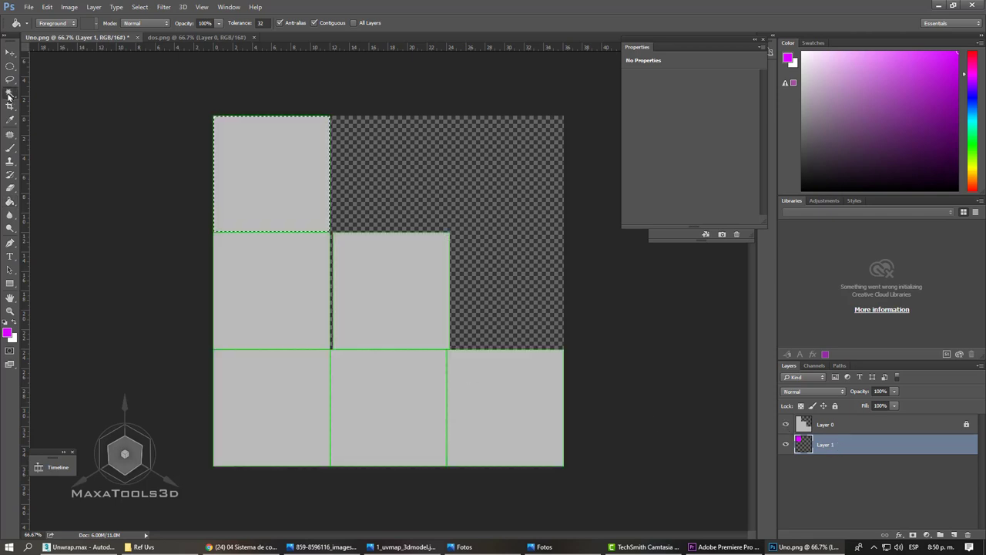
click(303, 302)
- Set the foreground painting colour to cyan in the Color Picker
click(9, 333)
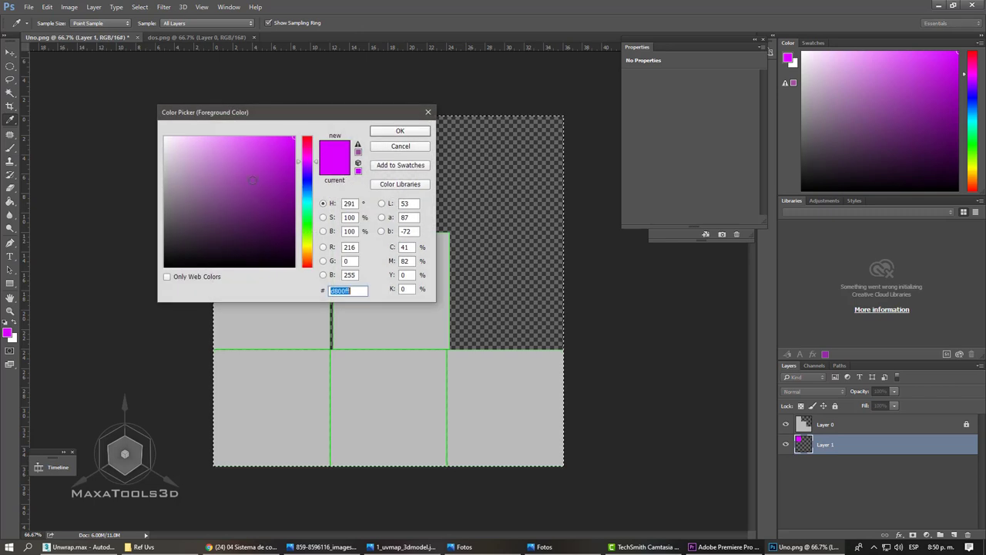
text(cc99d5)
click(311, 202)
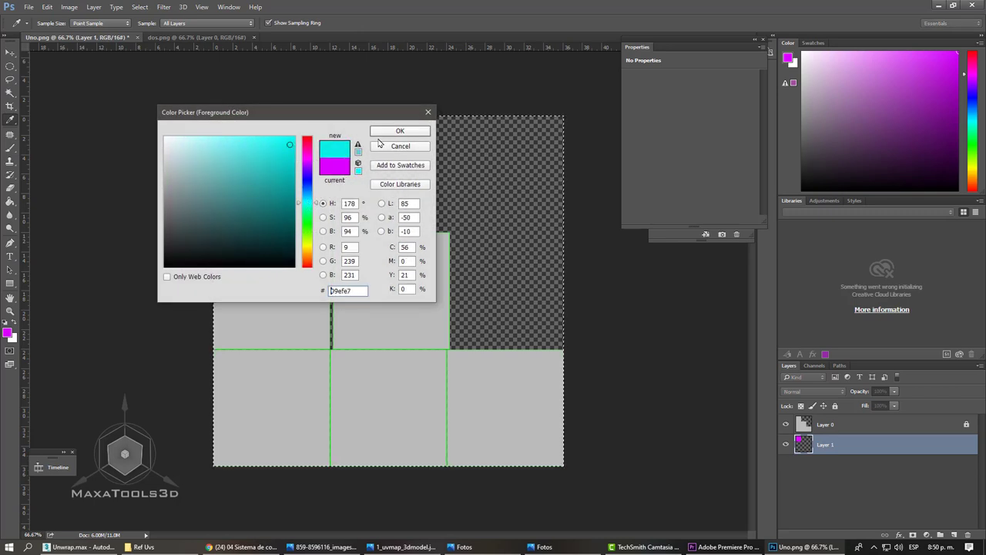
click(400, 131)
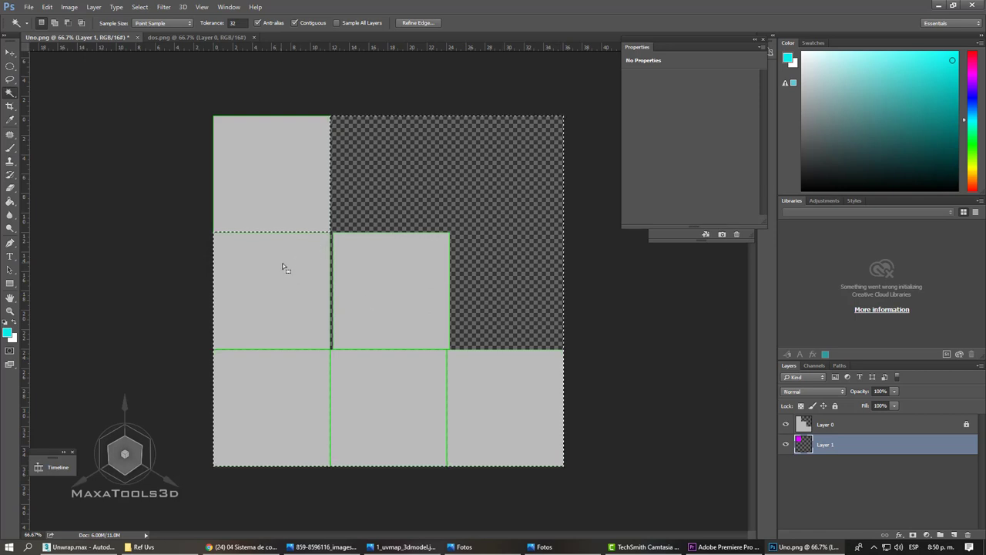
- Undo a stray cyan fill, then select the middle-left square and Paint Bucket it on Layer 1
click(10, 204)
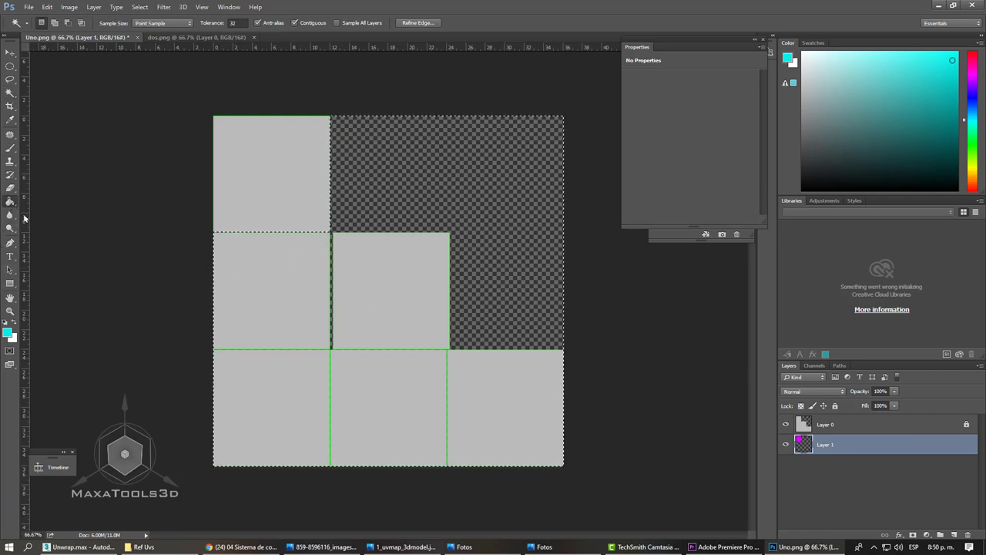
click(384, 368)
key(ctrl+z)
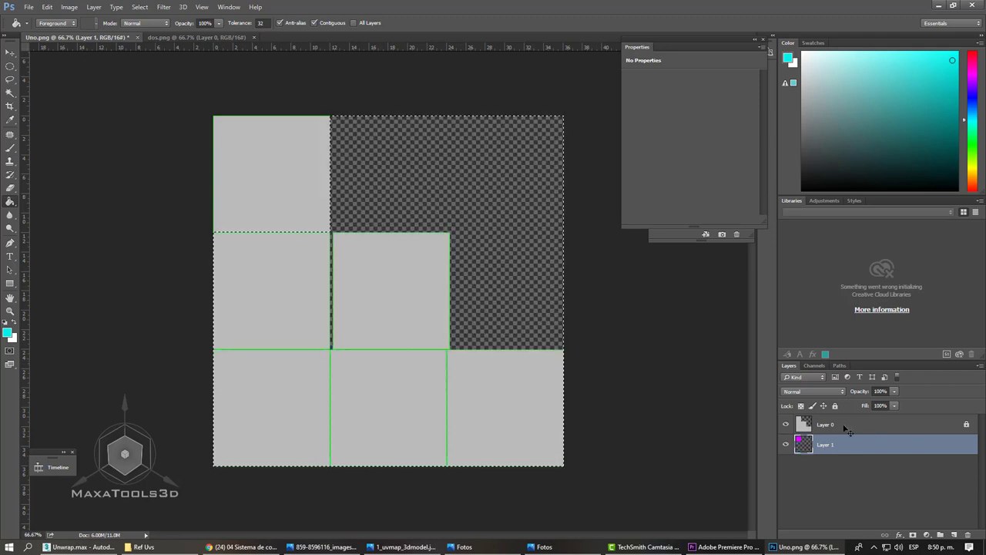
click(827, 425)
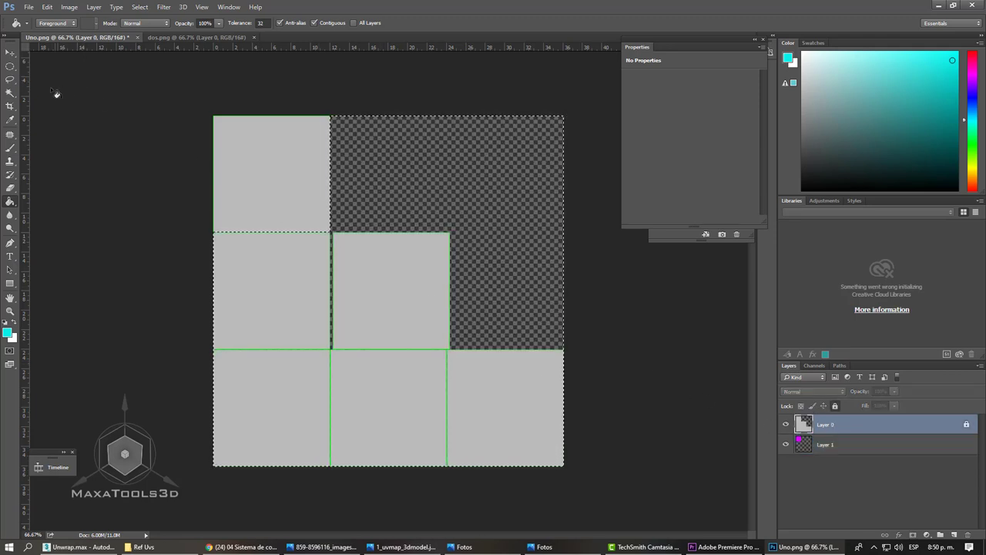
key(w)
key(ctrl+d)
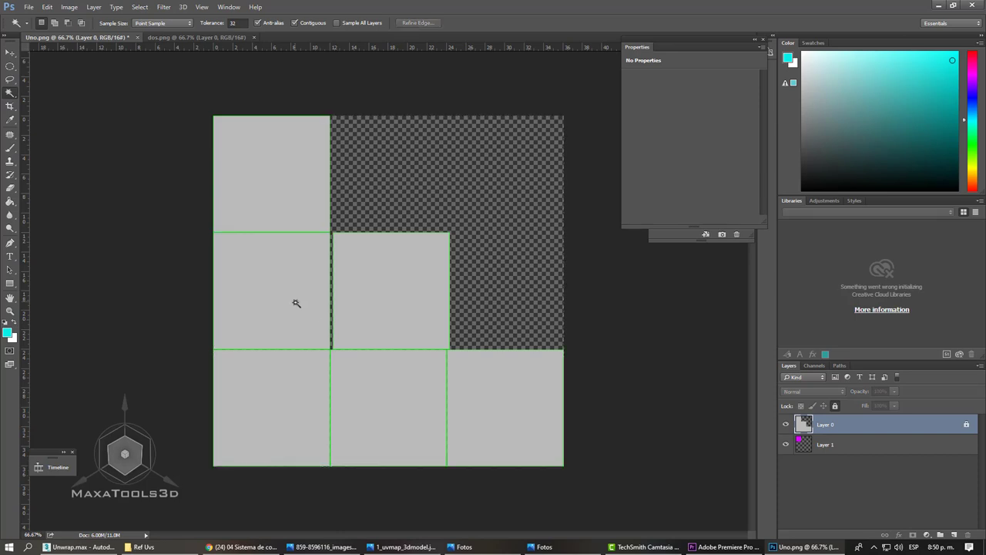
click(293, 299)
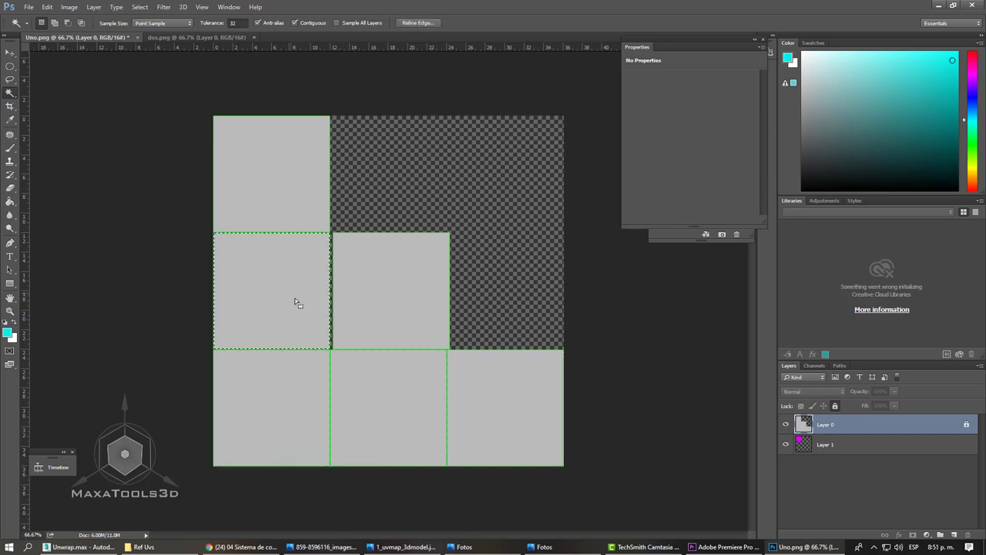
click(874, 447)
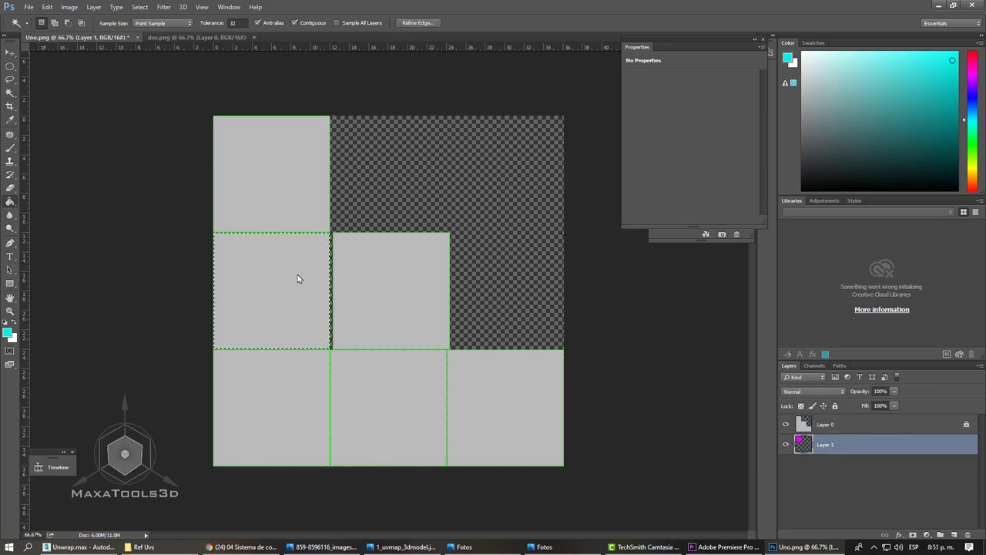
key(g)
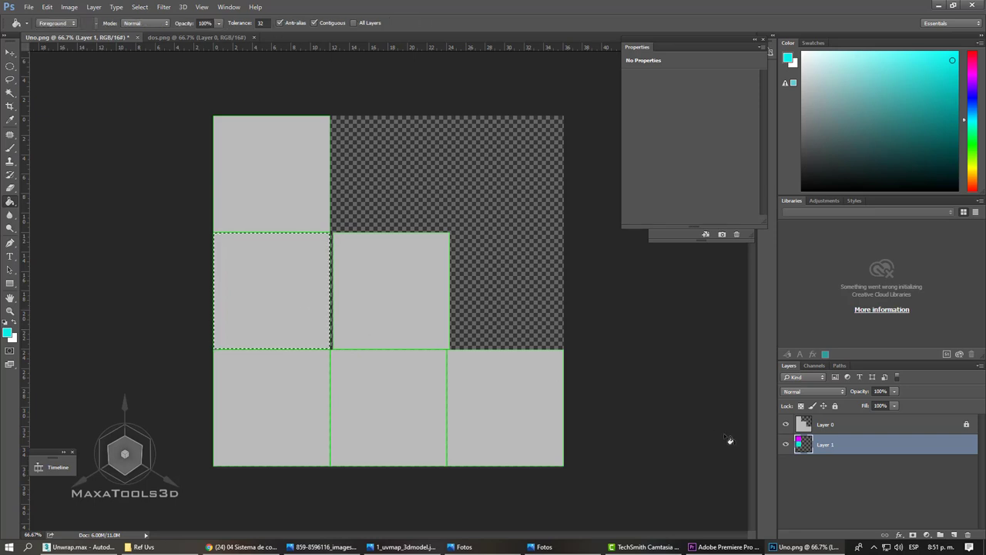
- Magic Wand-select the bottom-left face on Layer 0 and return to Layer 1
key(alt+bracketright)
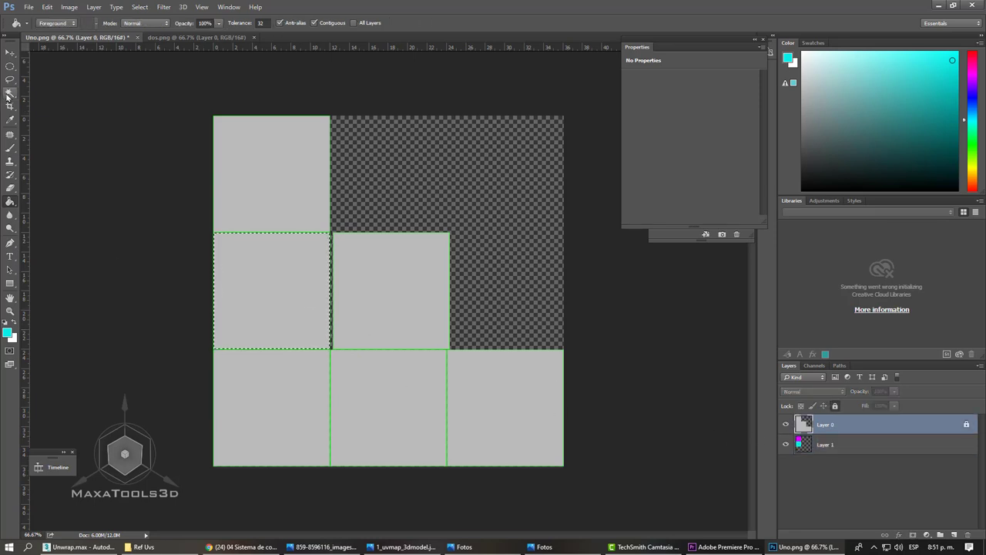
key(w)
click(251, 377)
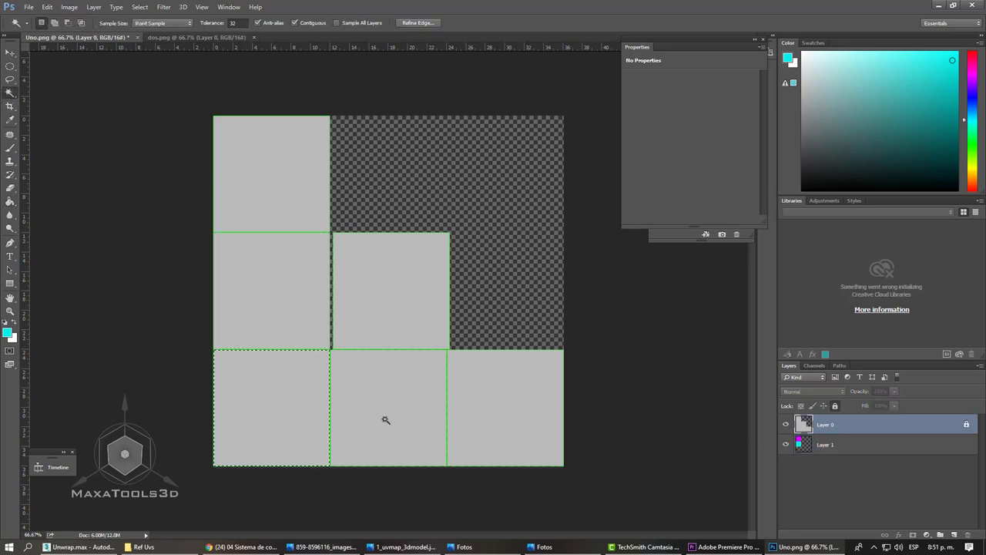
click(832, 445)
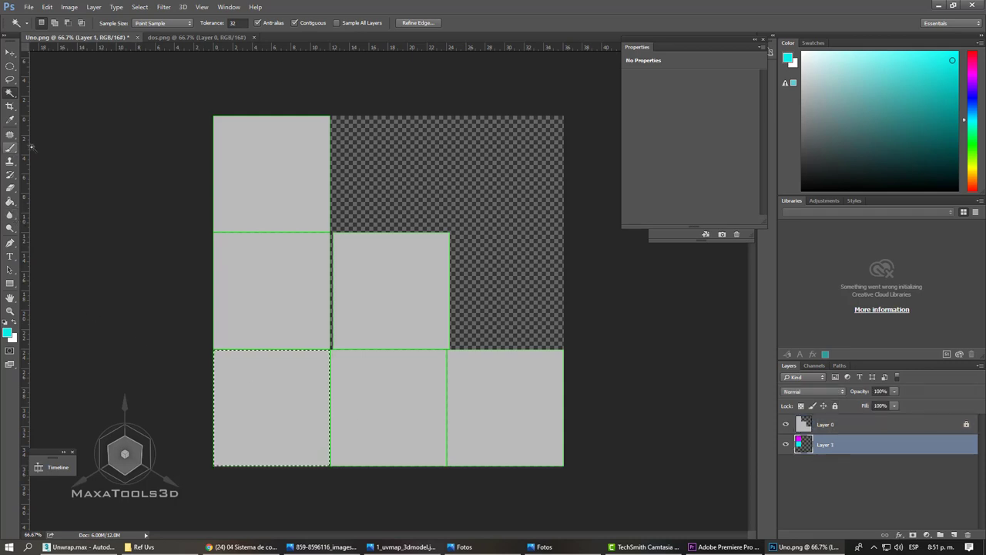
- Paint with green, then Magic Wand-select the bottom-middle face on Layer 0
click(8, 332)
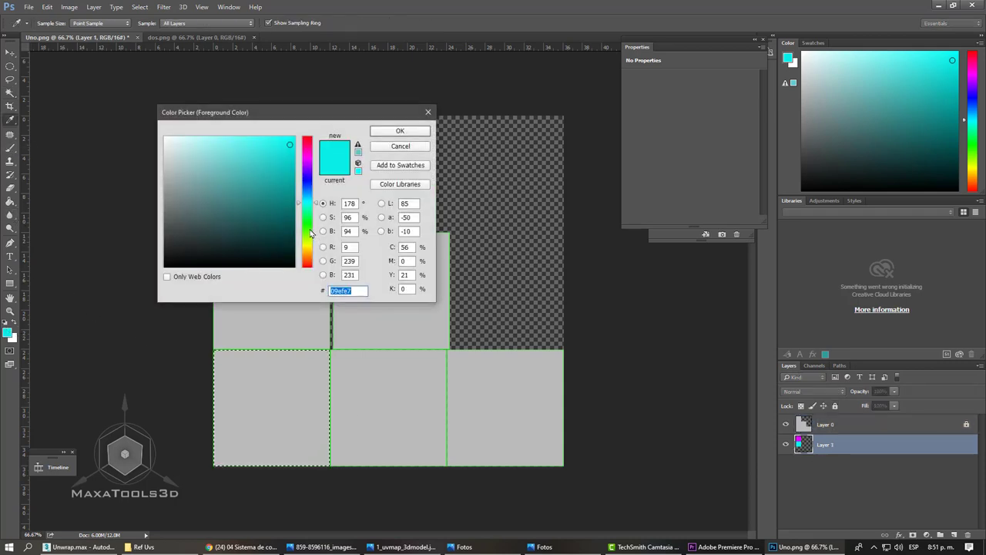
click(307, 226)
click(399, 132)
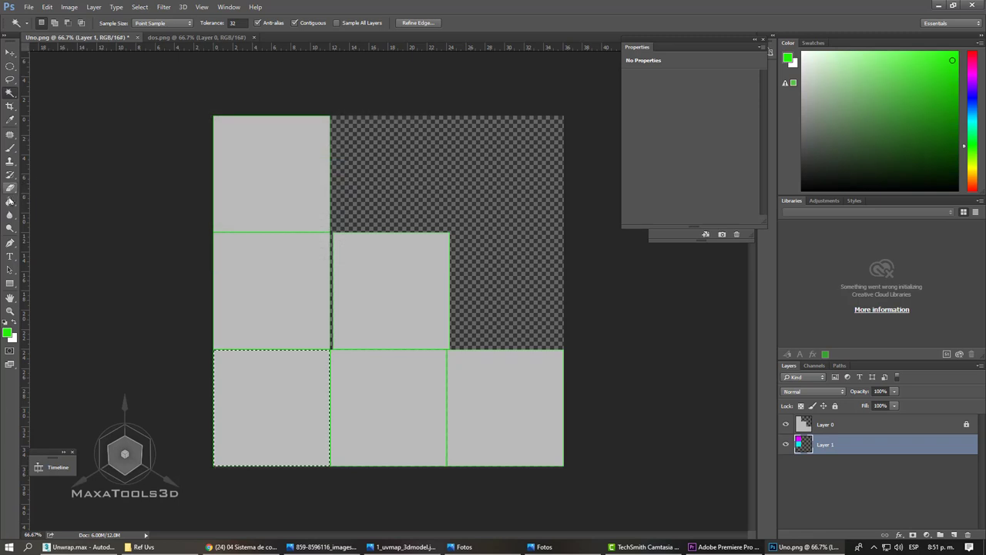
key(w)
key(g)
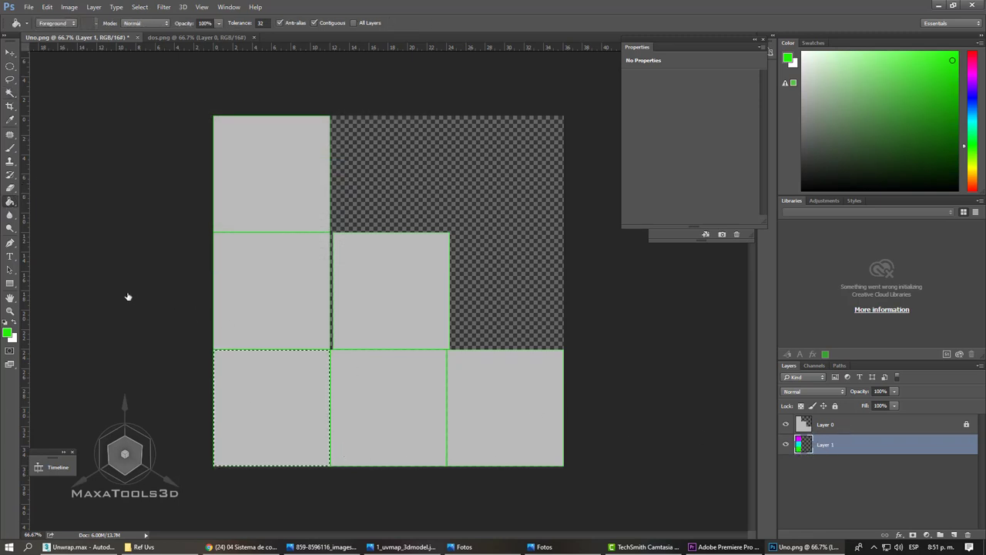
key(alt+bracketright)
click(10, 93)
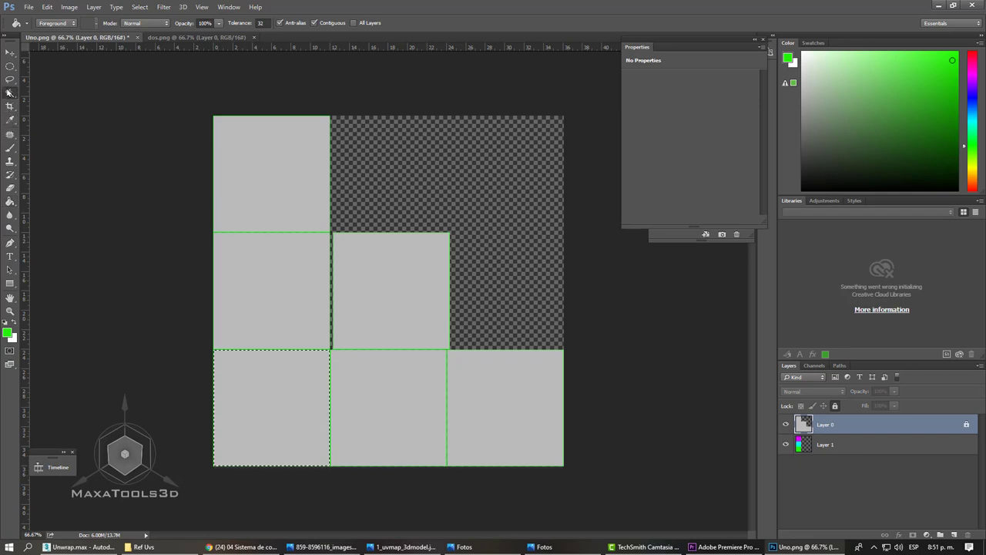
click(375, 389)
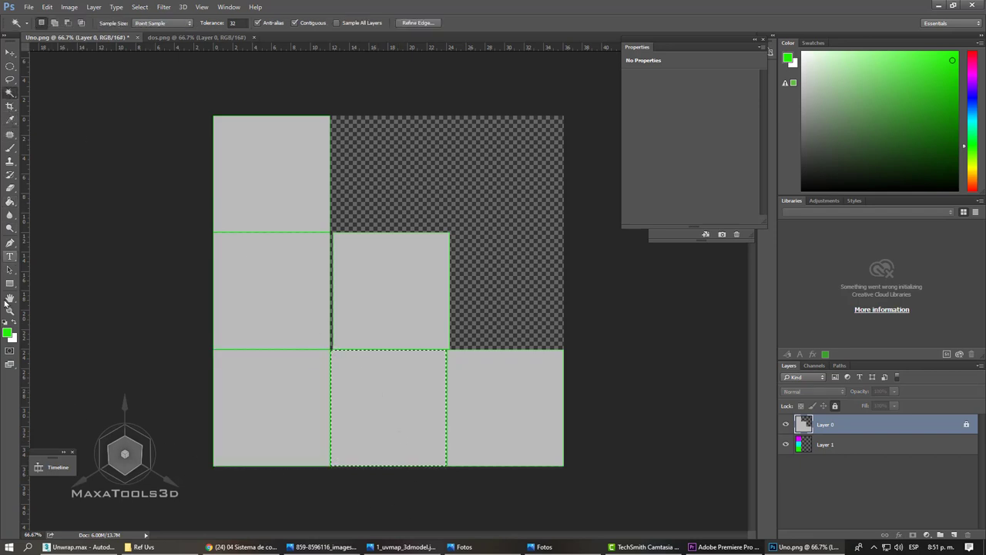
- Switch the colour to yellow and fill it on Layer 1, then select the bottom-right face
click(7, 333)
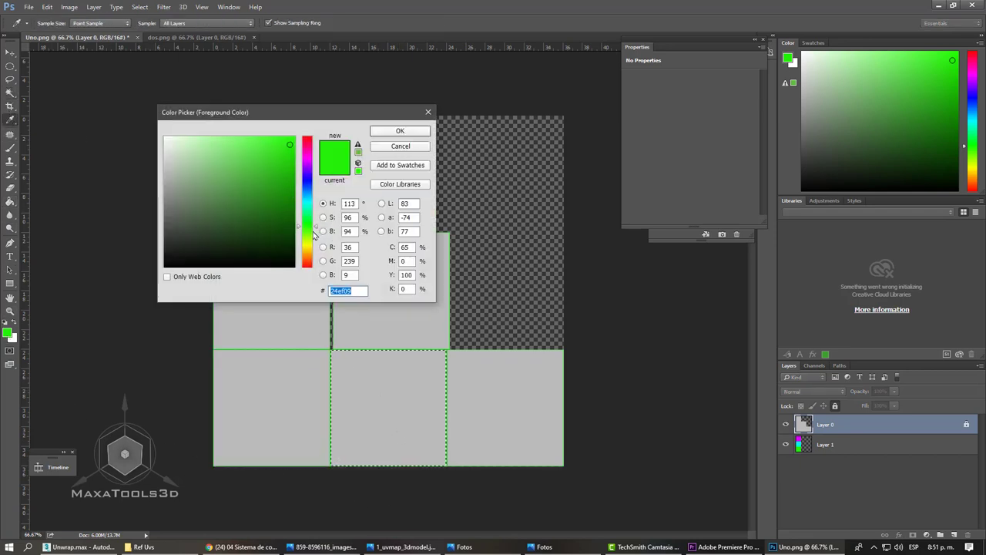
click(311, 248)
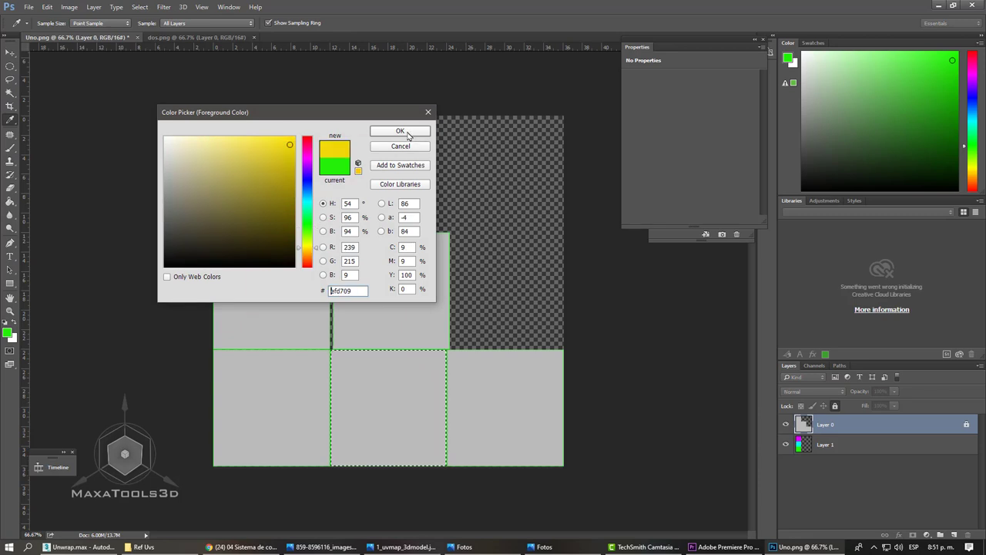
click(416, 131)
click(832, 446)
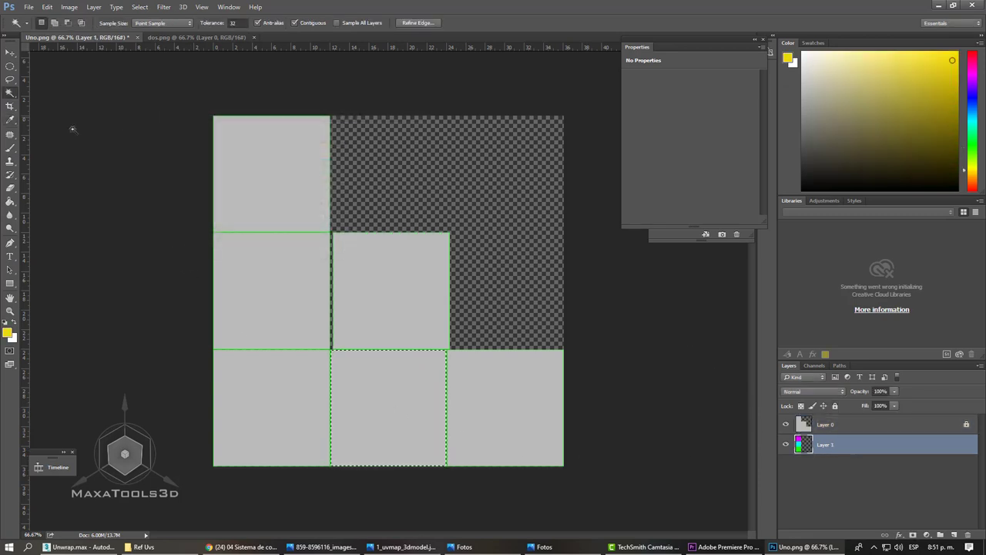
click(10, 202)
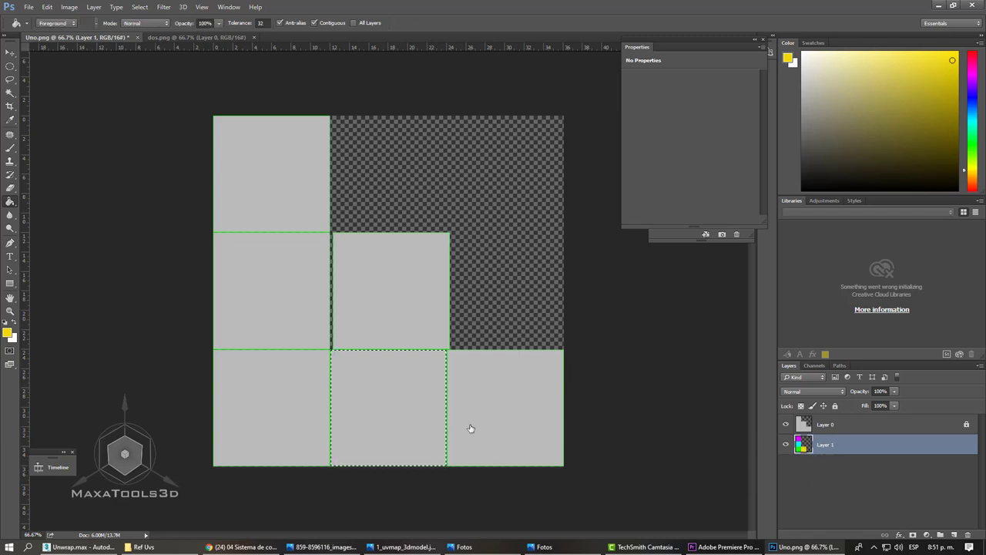
key(alt+bracketright)
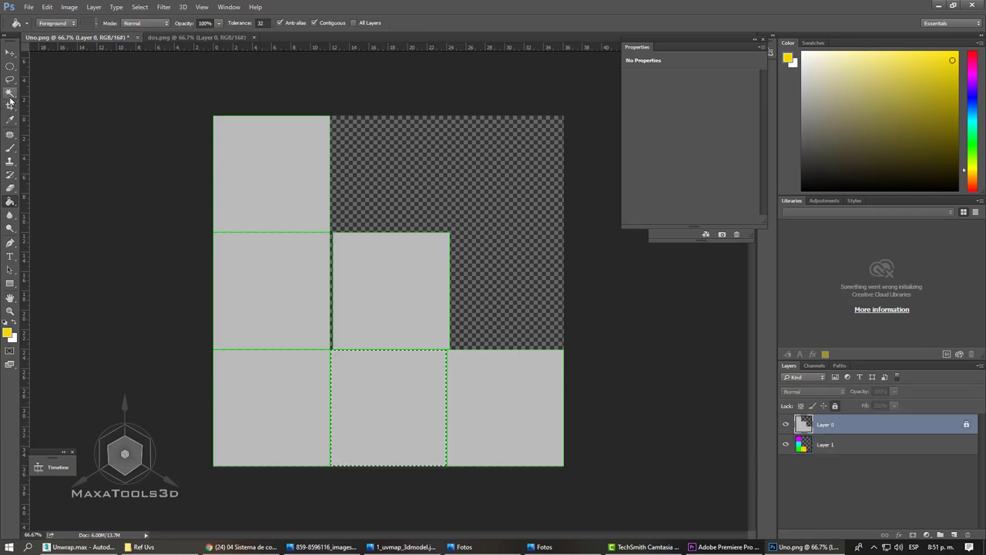
click(10, 92)
click(510, 406)
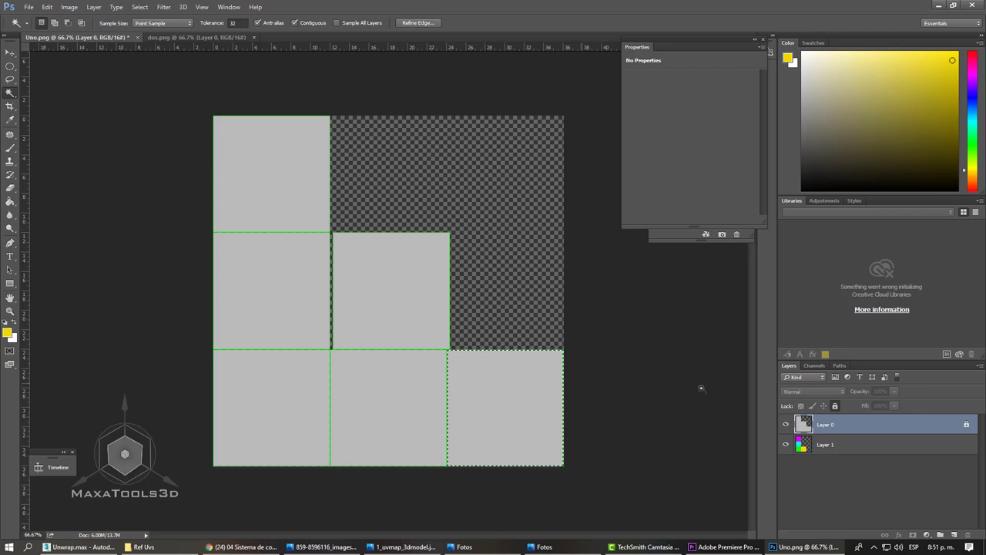
click(878, 445)
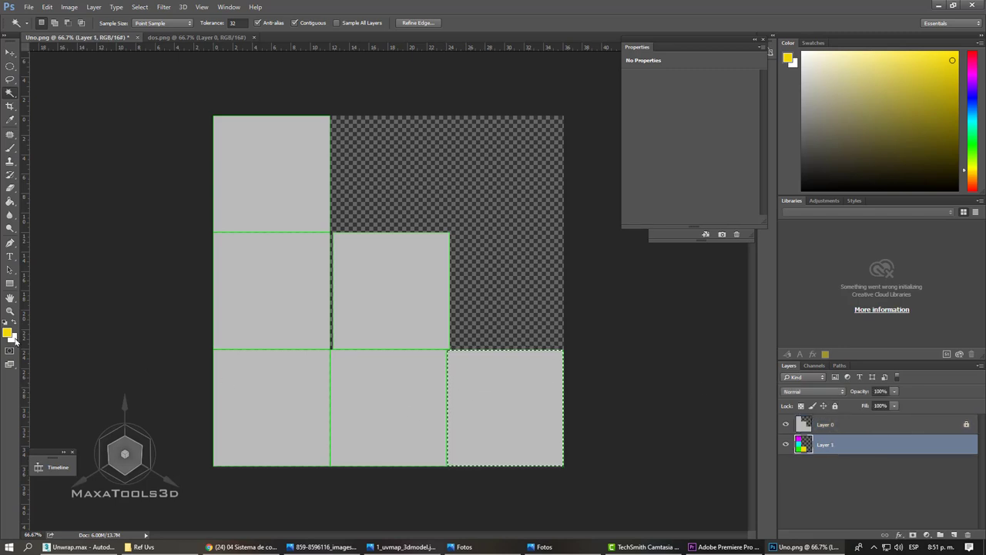
- Set the colour to blue (0f09ef), fill, then select the centre face on Layer 0
click(9, 333)
text(0f09ef)
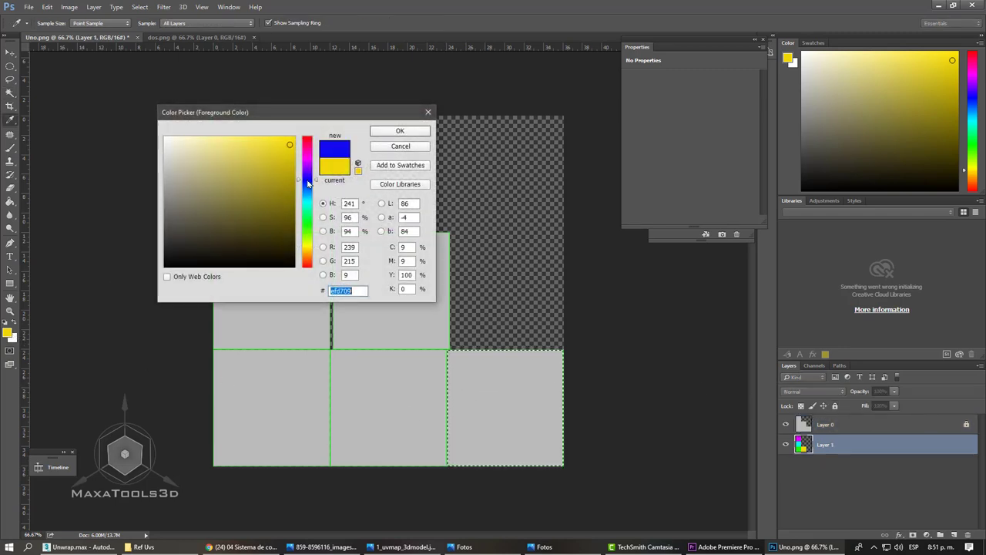
click(390, 133)
key(w)
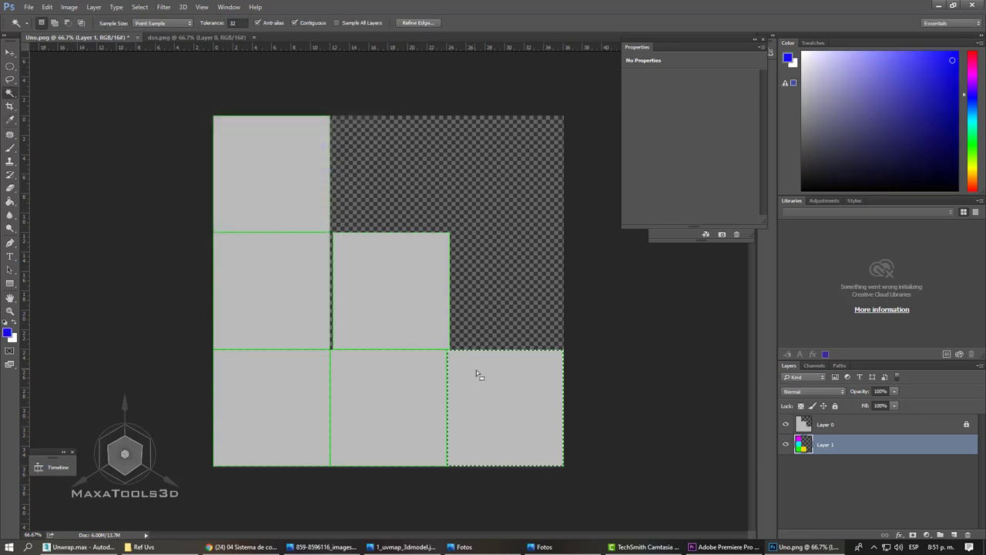
click(10, 201)
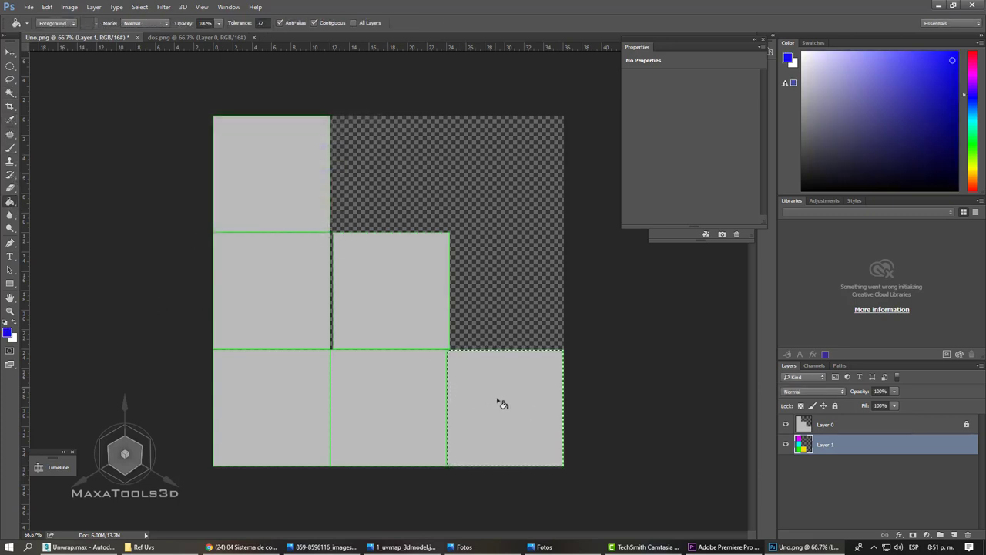
click(825, 424)
key(w)
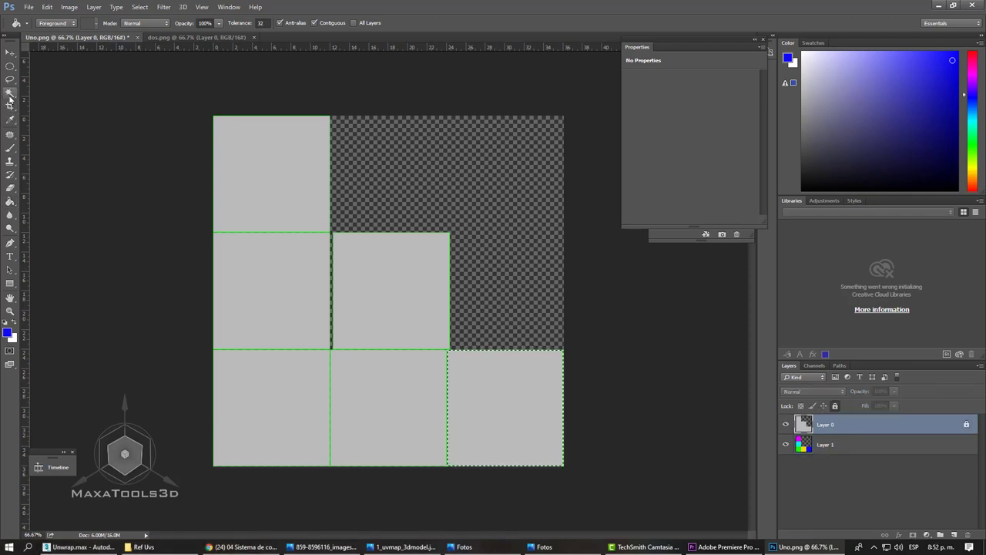
click(446, 331)
click(869, 450)
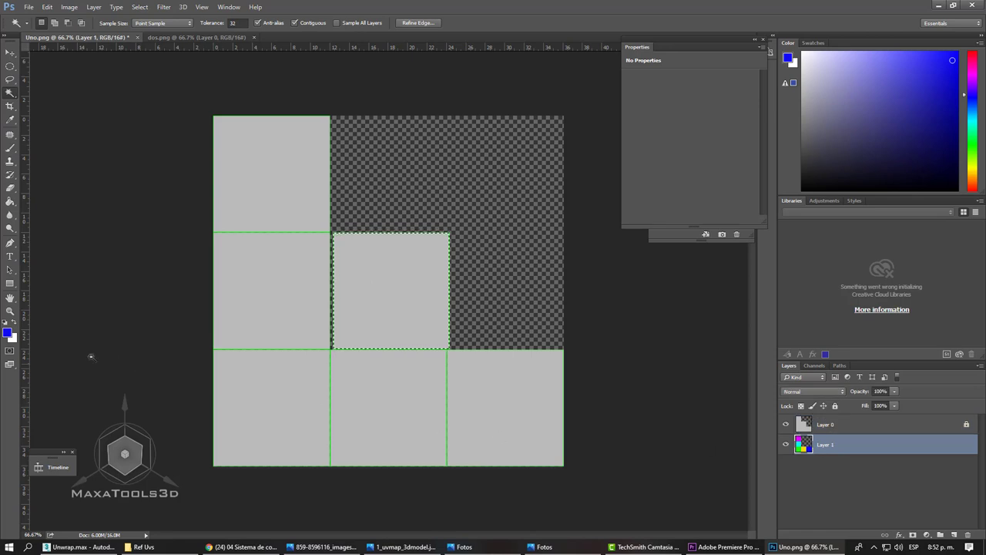
- Fill the centre face red on Layer 1 and hide grey Layer 0 to reveal the colours
click(7, 333)
drag(312, 247, 312, 274)
click(389, 132)
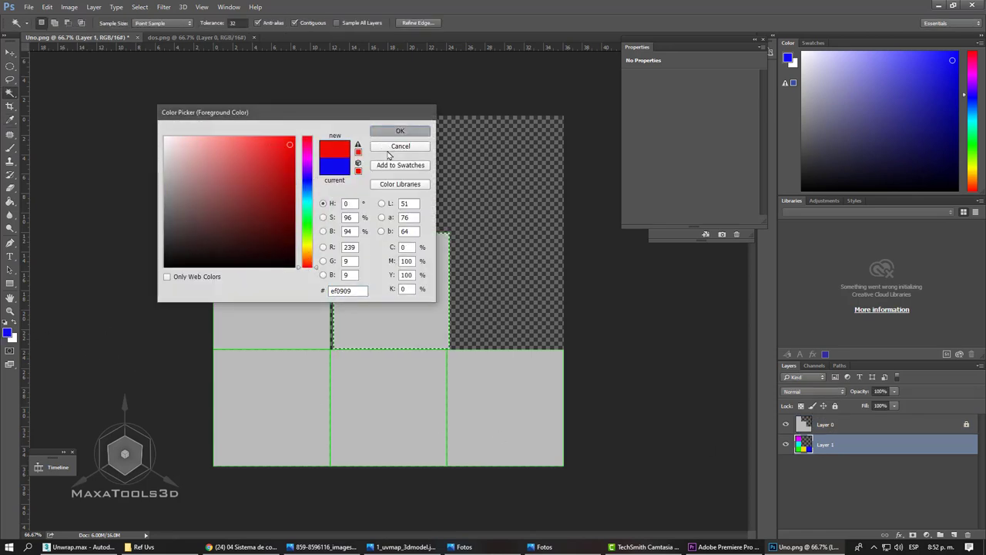
click(9, 201)
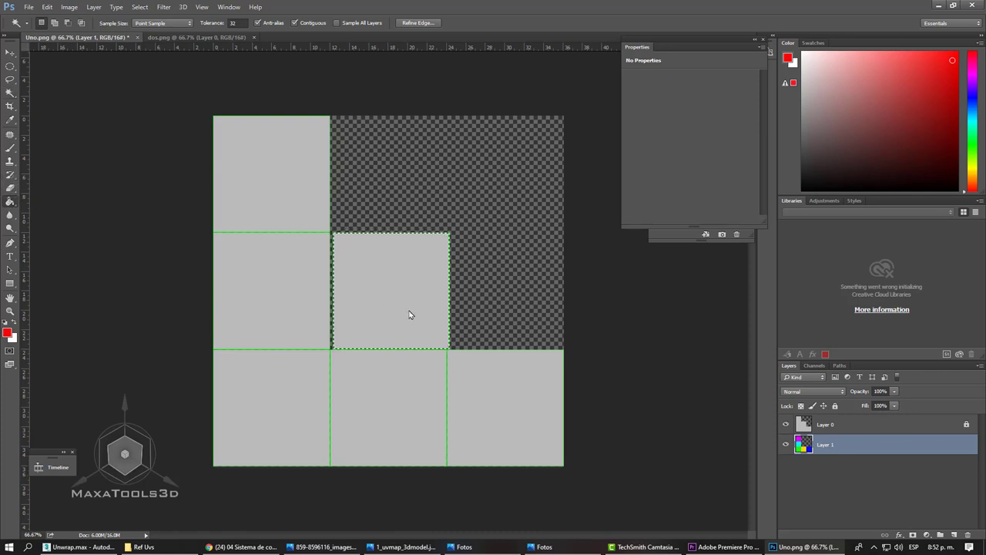
click(395, 296)
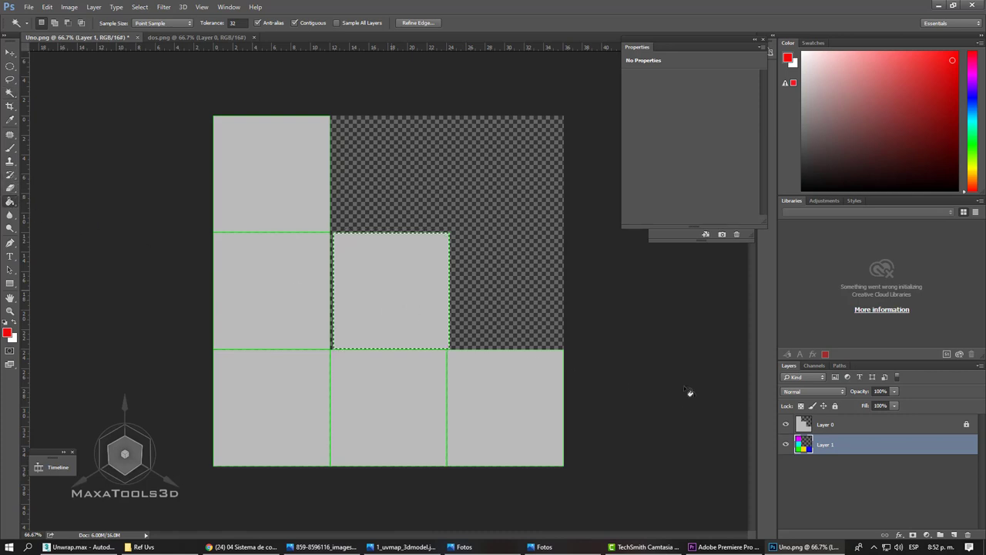
click(785, 424)
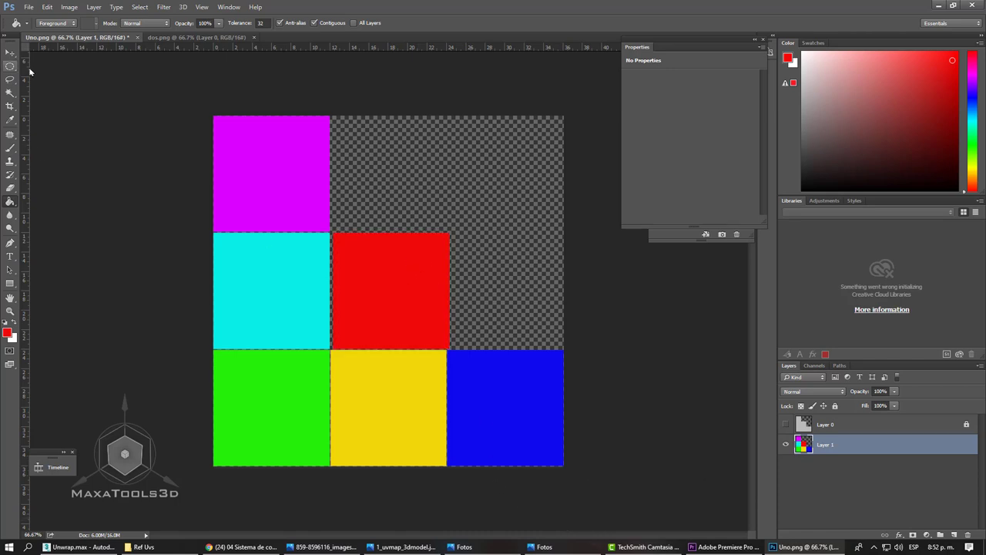
- Switch to the Move tool and toggle Layer 0's visibility off and on
click(10, 53)
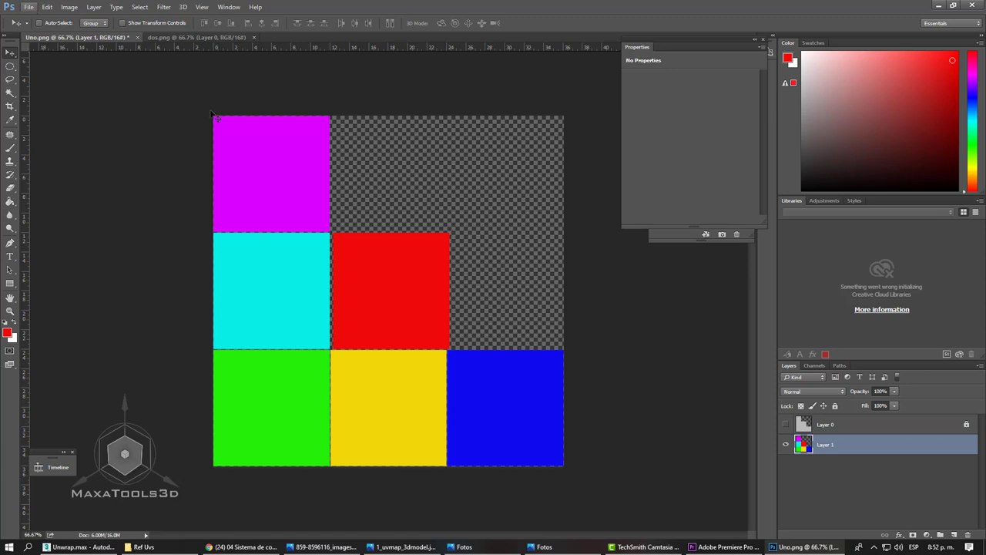
click(786, 425)
click(786, 425)
- Save the image as the JPEG mAP uNO.jpg at Maximum quality 12
click(28, 7)
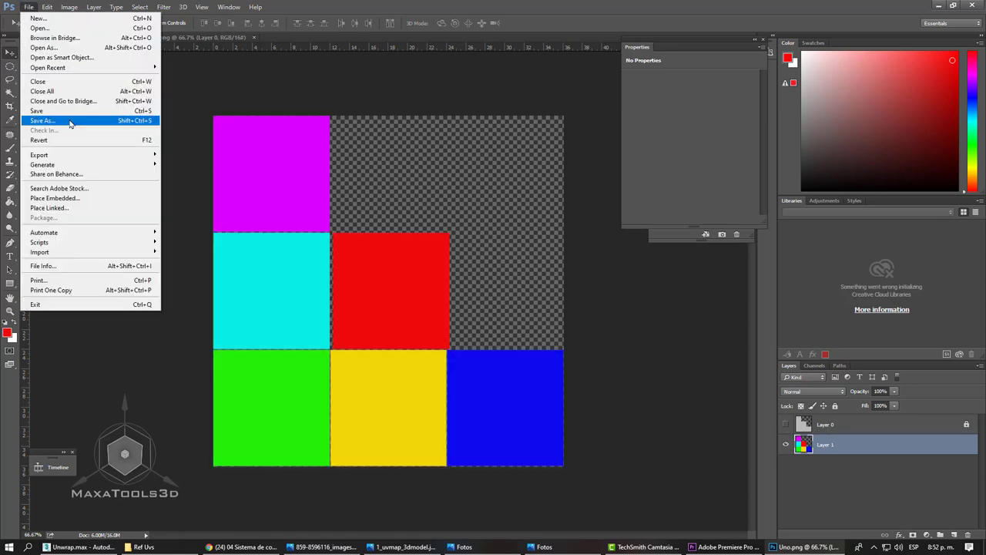
click(71, 121)
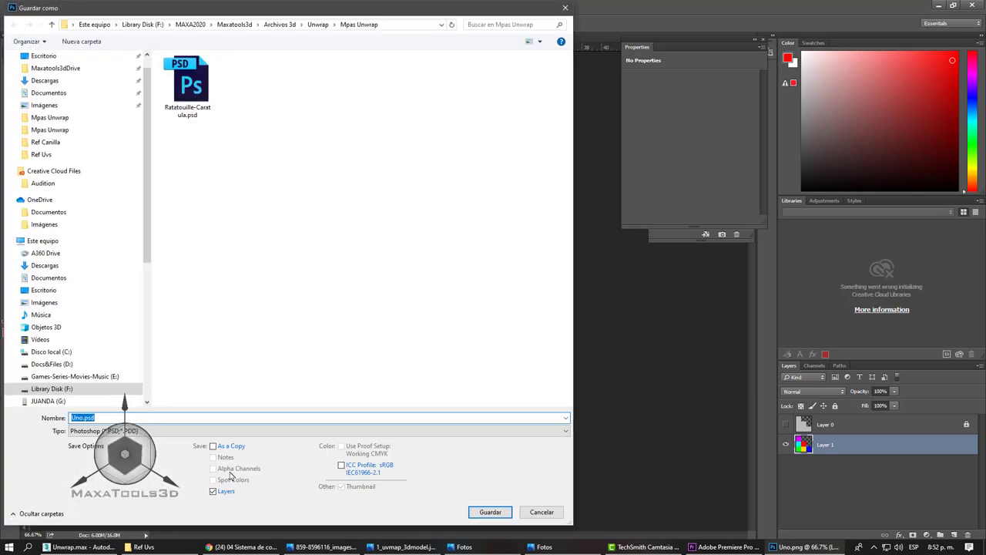
text(mAP )
text(uNO)
click(104, 431)
key(Down)
key(Down)
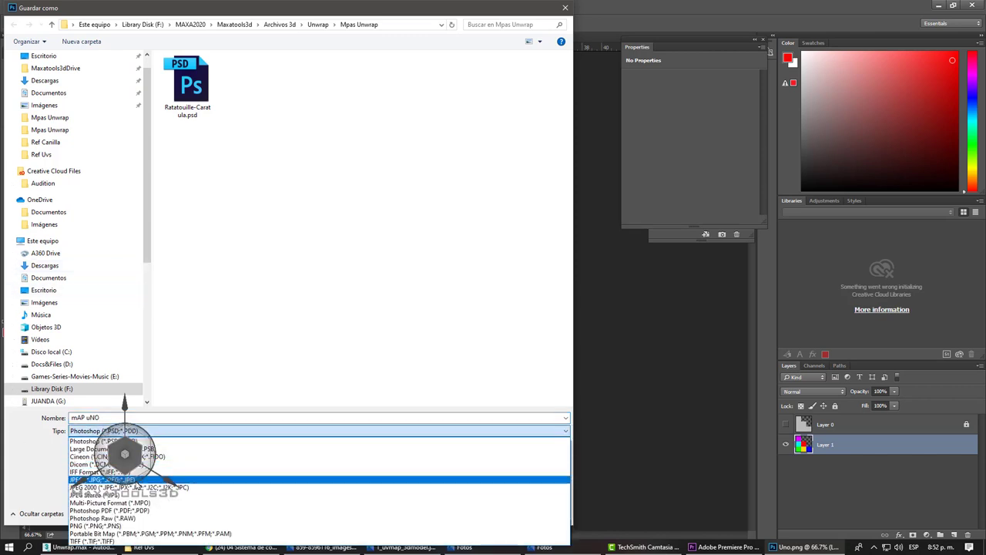
key(Return)
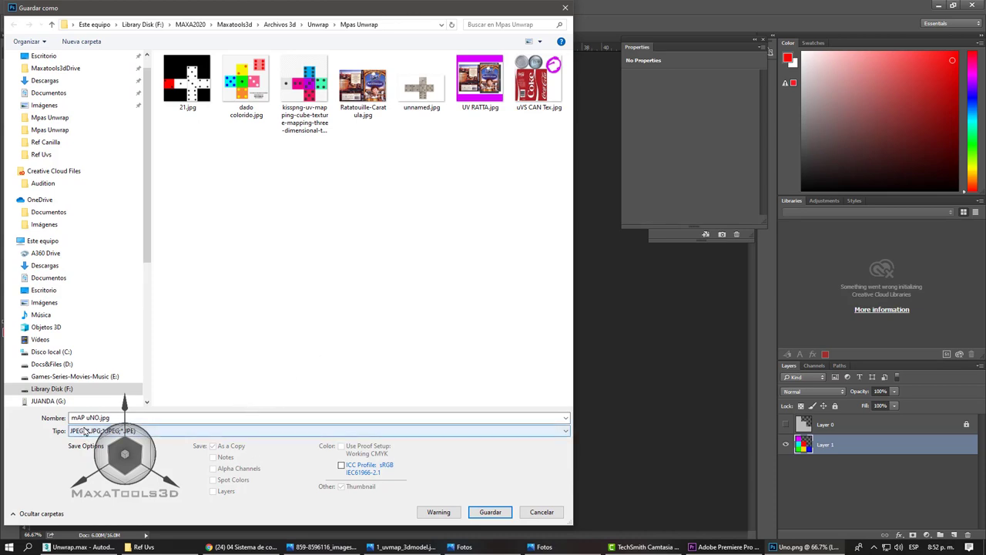
click(491, 511)
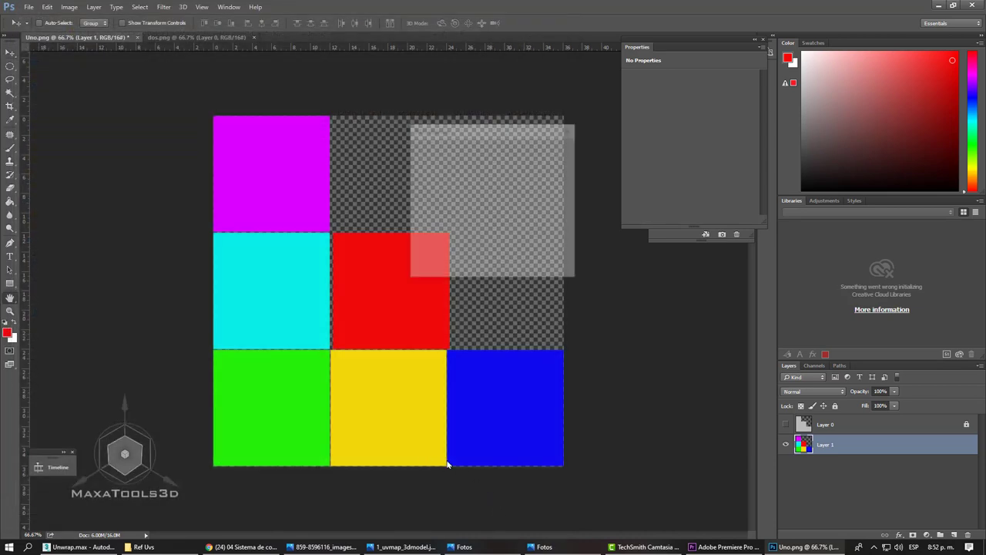
click(553, 148)
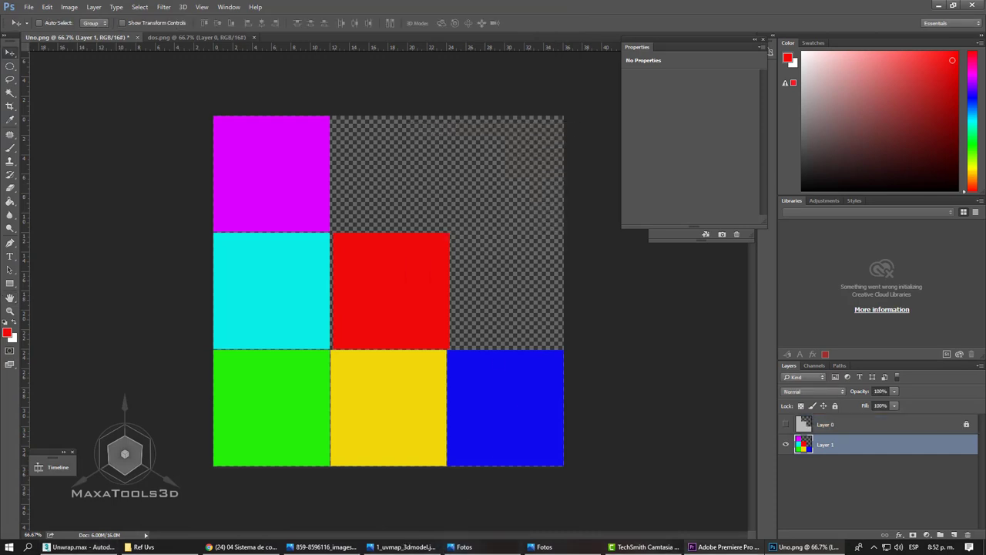
- Return to 3ds Max and bring the UV editor and rendered UV template window into view
click(792, 547)
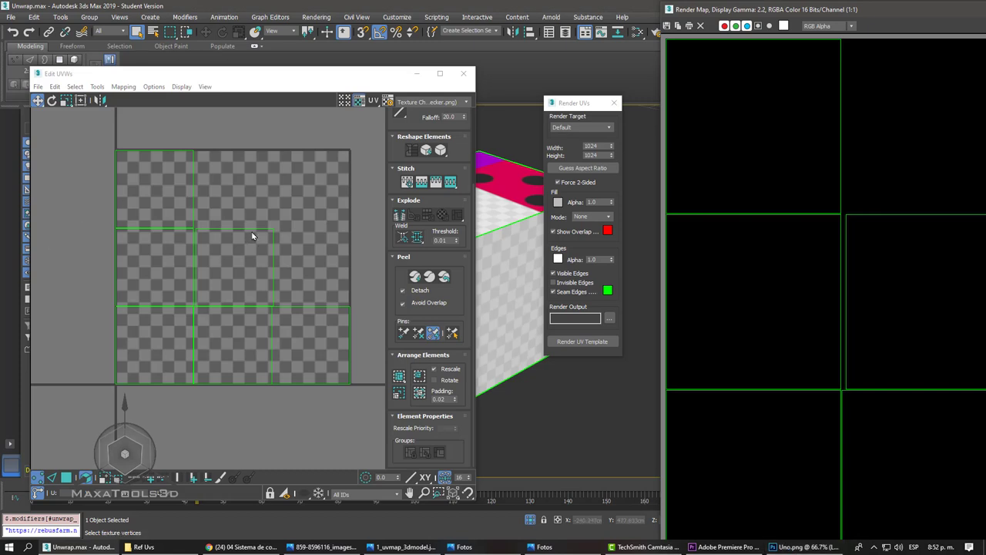
click(301, 267)
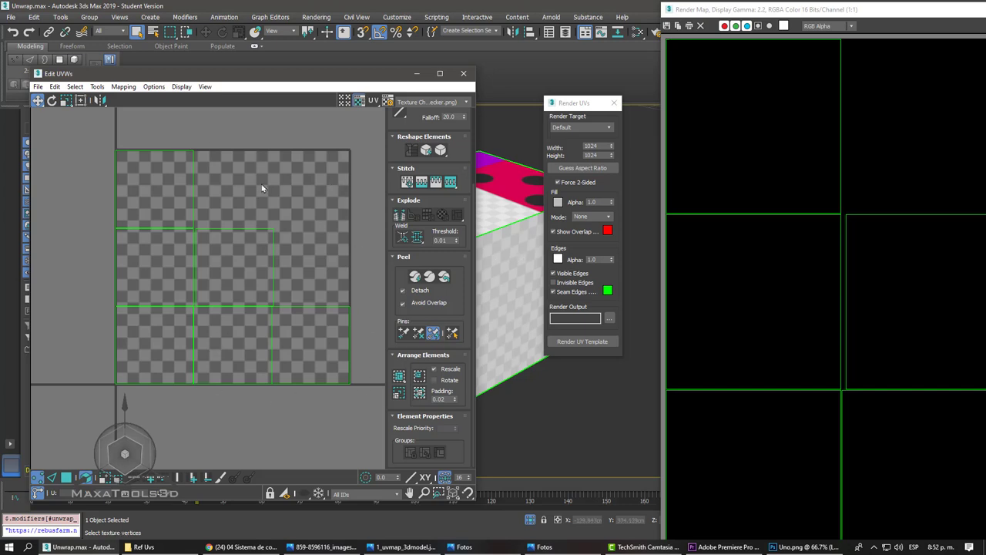
middle_drag(262, 188, 305, 195)
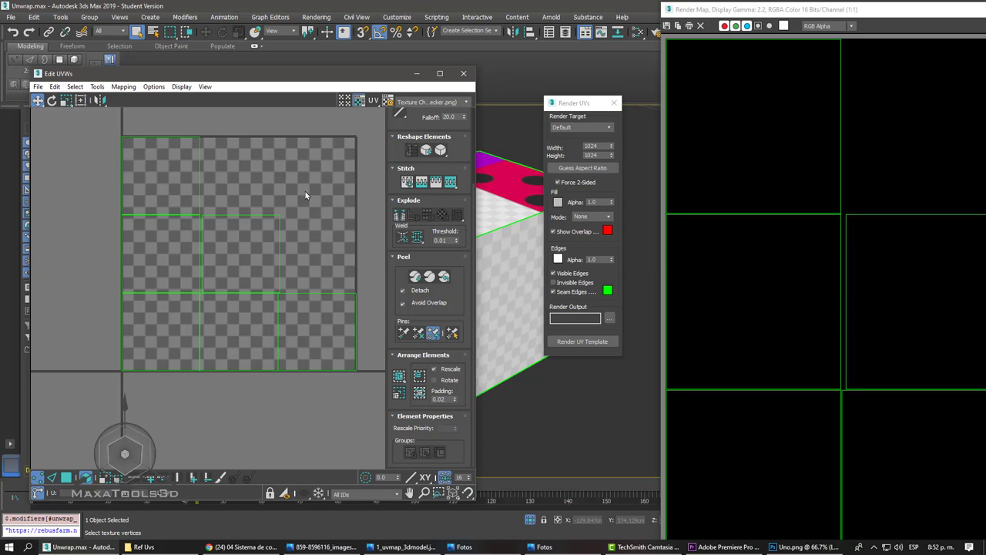
double_click(807, 9)
double_click(725, 11)
drag(724, 11, 212, 49)
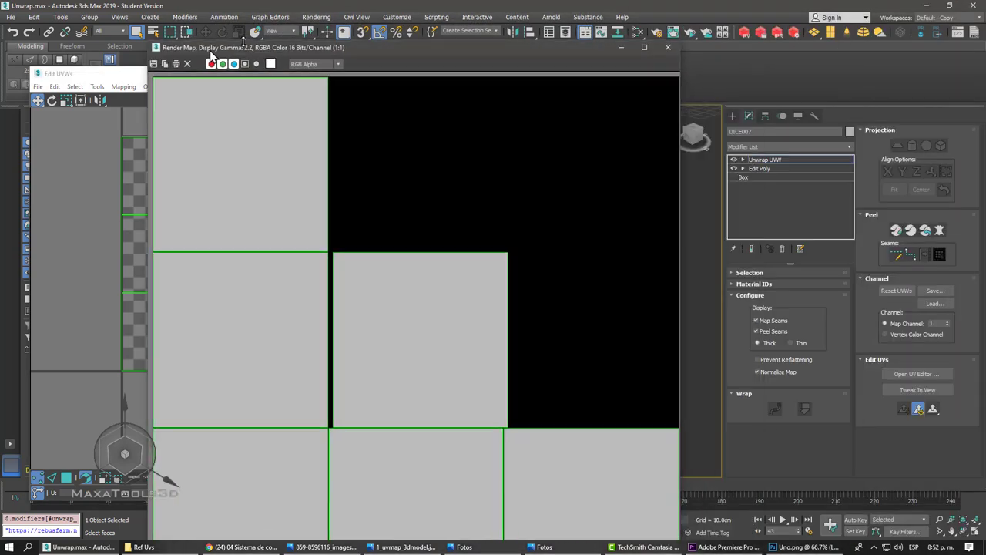
- Close the Render Map window, the Render UVs dialog and the Edit UVWs window
click(669, 50)
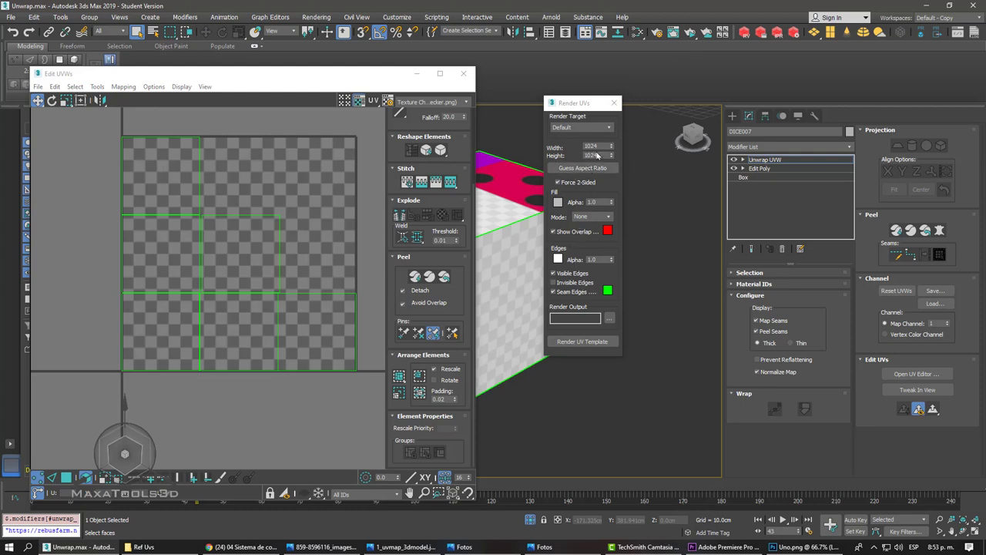
click(614, 103)
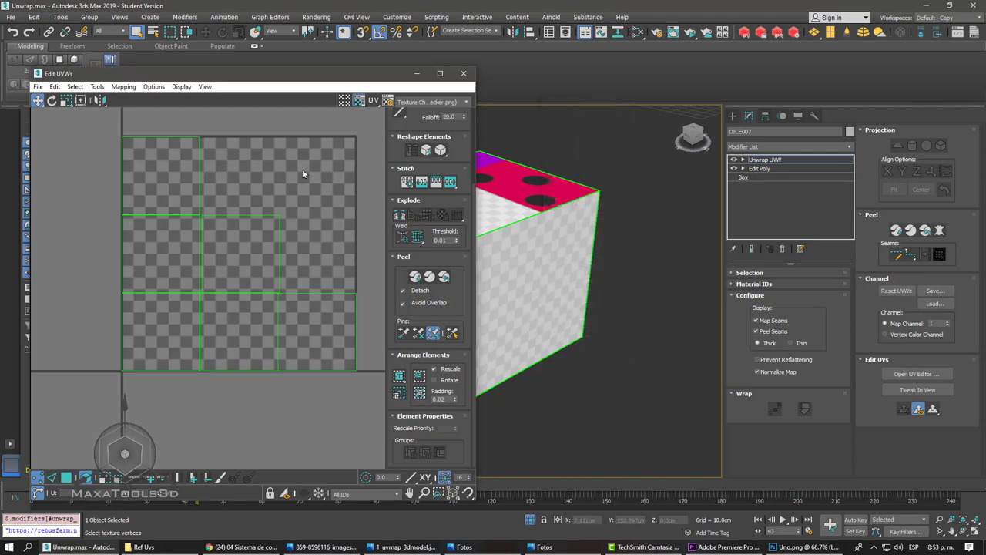
click(472, 74)
- Orbit around the dice and briefly check its UV editor before closing it
right_click(521, 220)
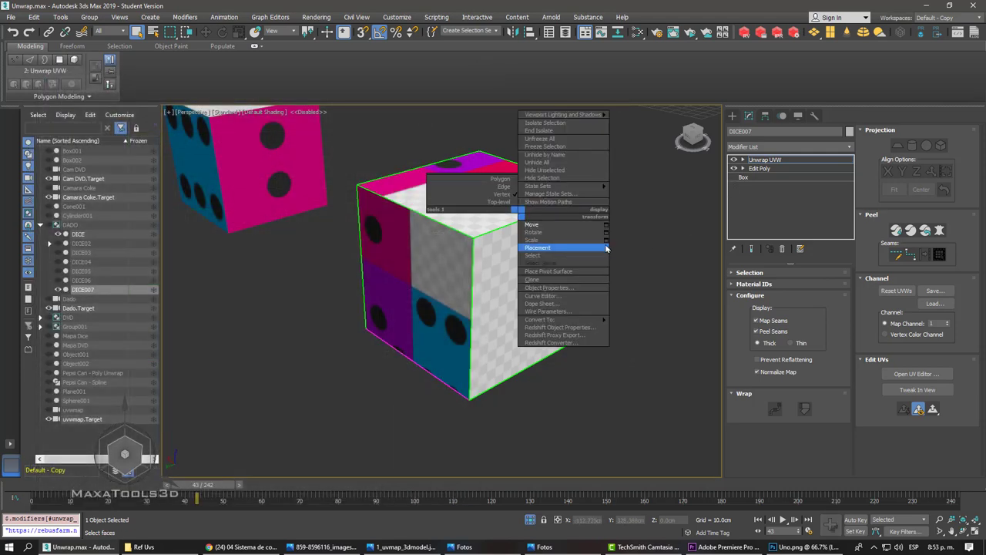
alt+middle_drag(598, 228, 437, 228)
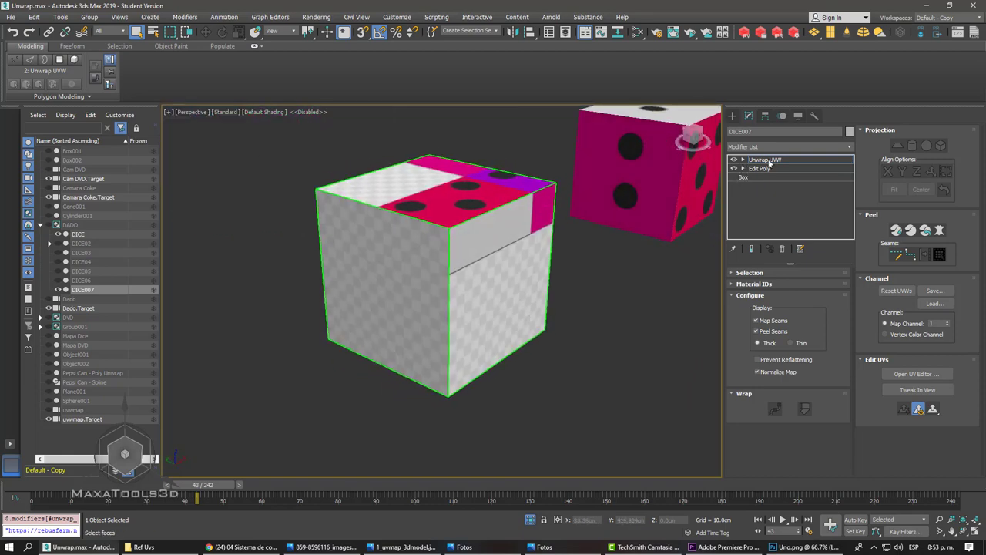
alt+middle_drag(572, 231, 551, 240)
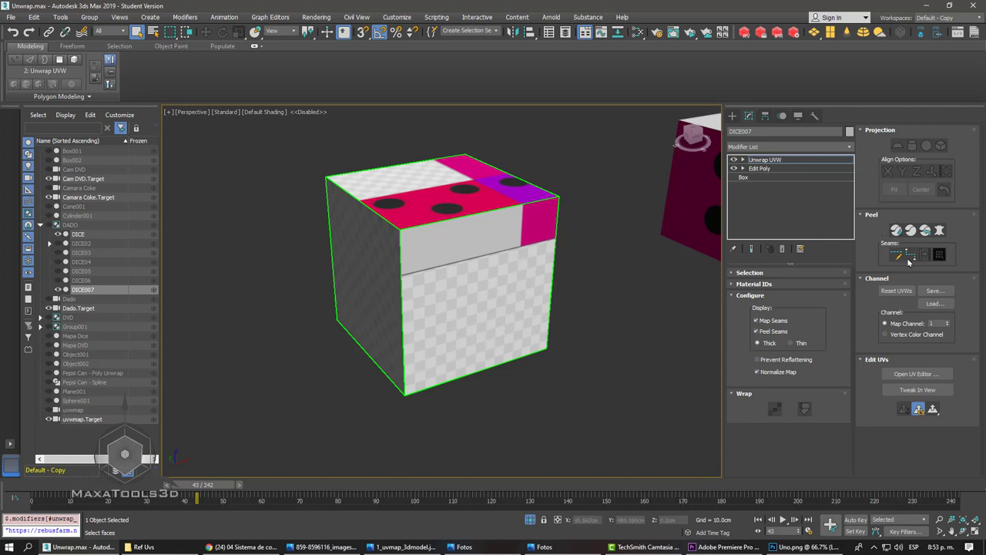
click(901, 376)
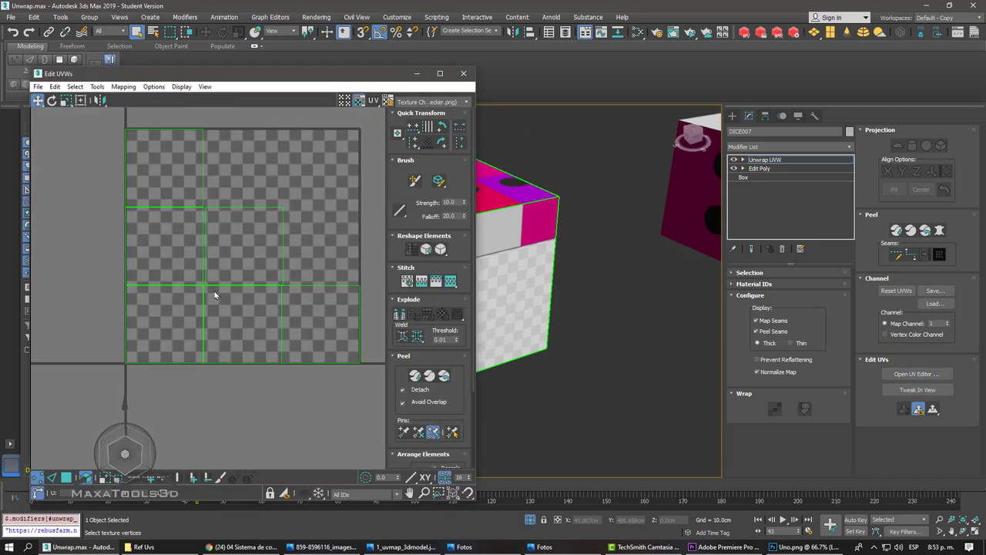
click(463, 73)
- Convert DICE007 to Editable Poly from the quad menu and deselect it
right_click(437, 209)
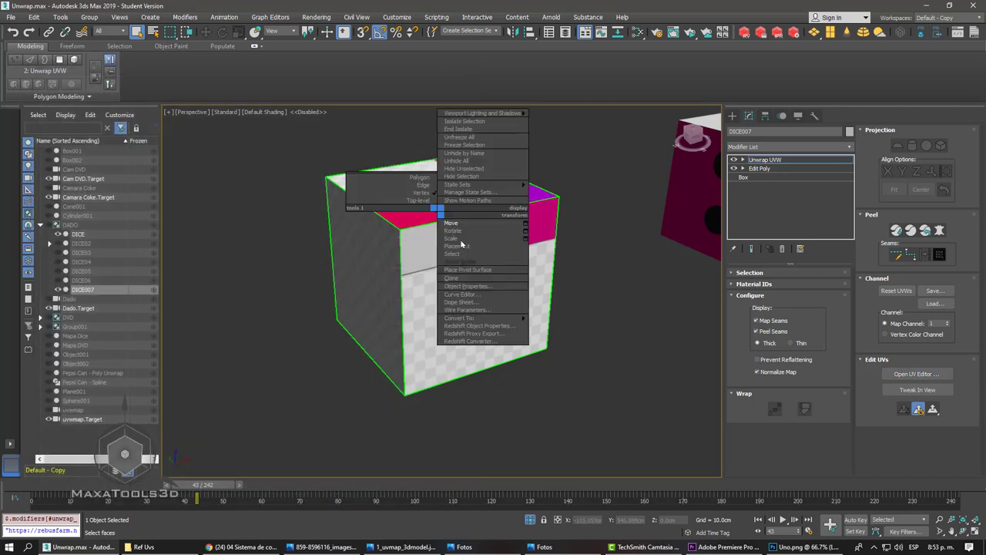
click(580, 327)
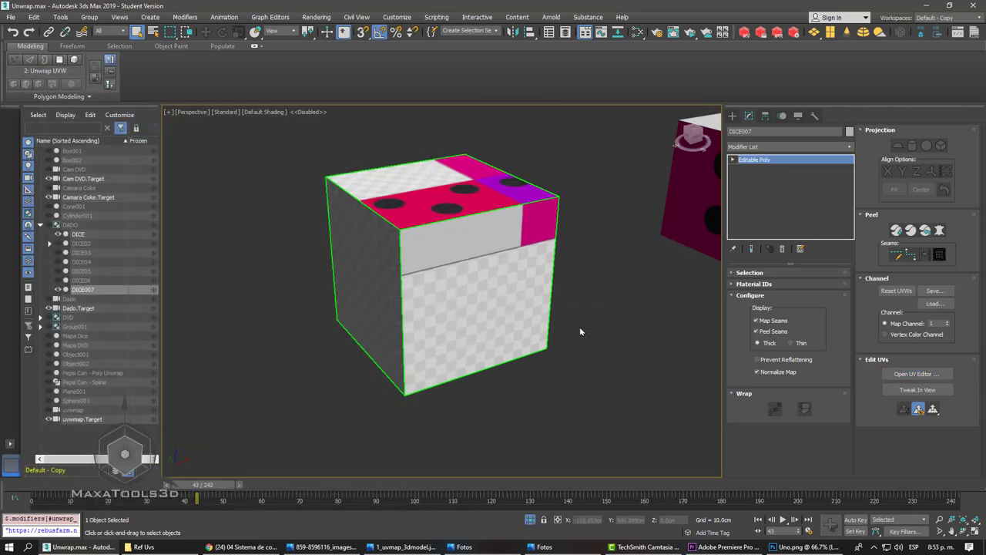
click(581, 331)
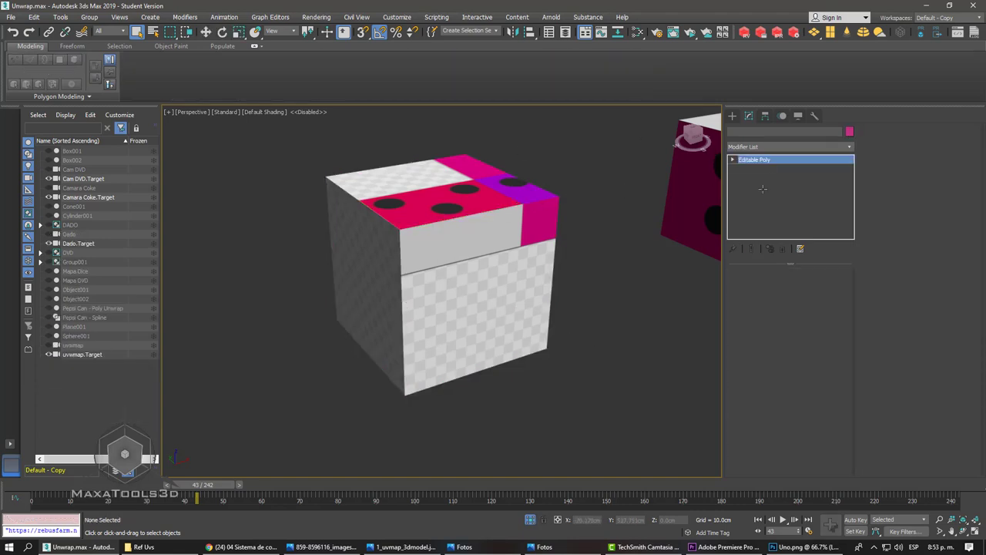
- Reselect DICE007, add an Unwrap UVW modifier and briefly check its UV editor
click(512, 204)
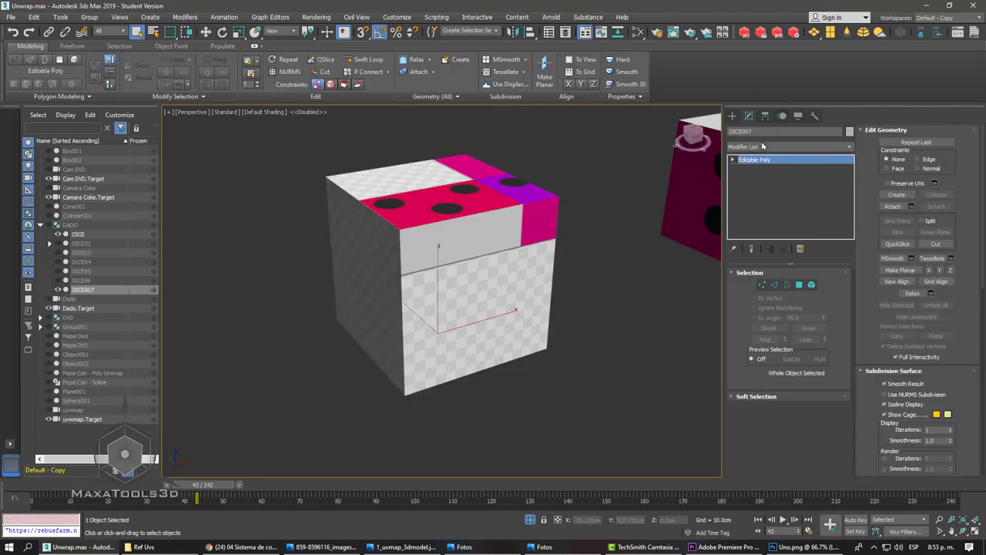
click(786, 146)
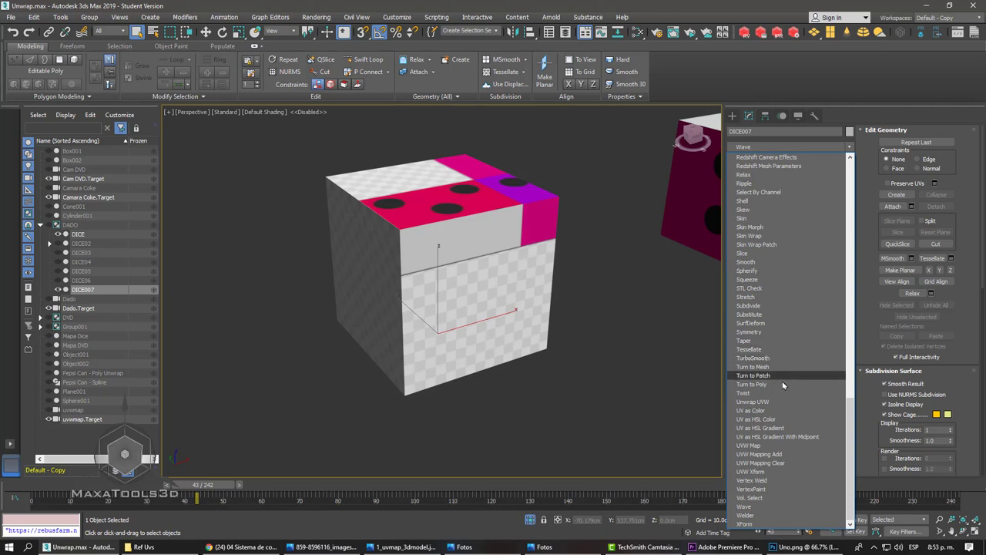
key(Escape)
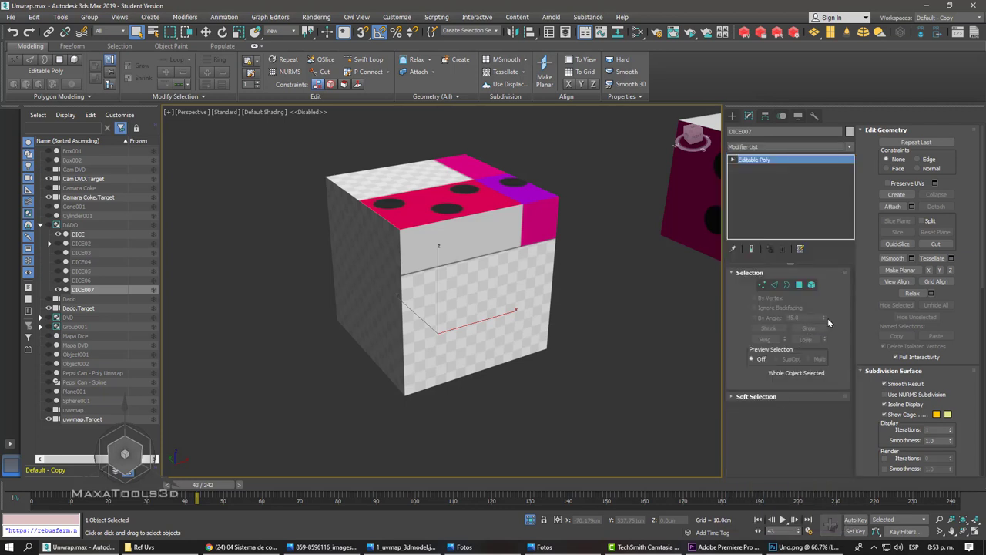
key(u)
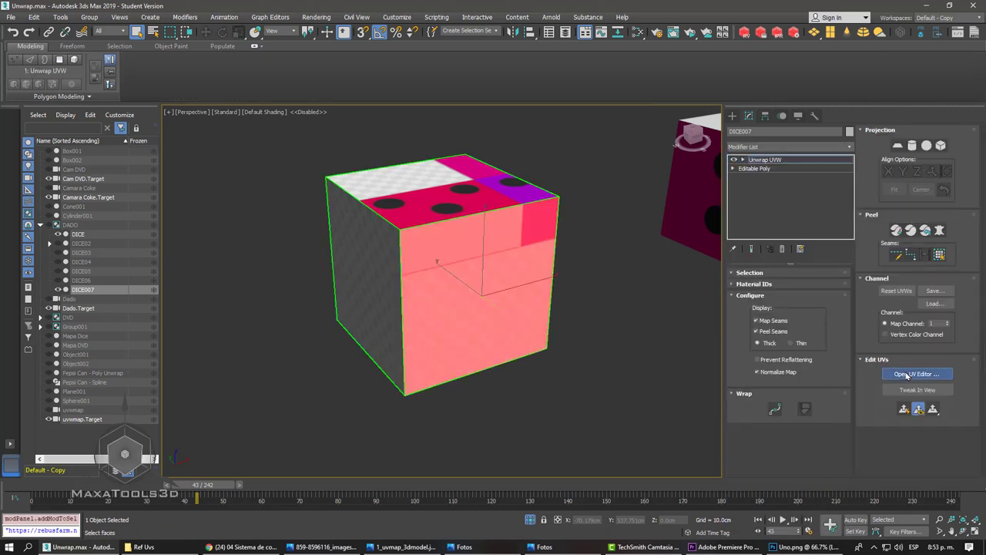
click(907, 375)
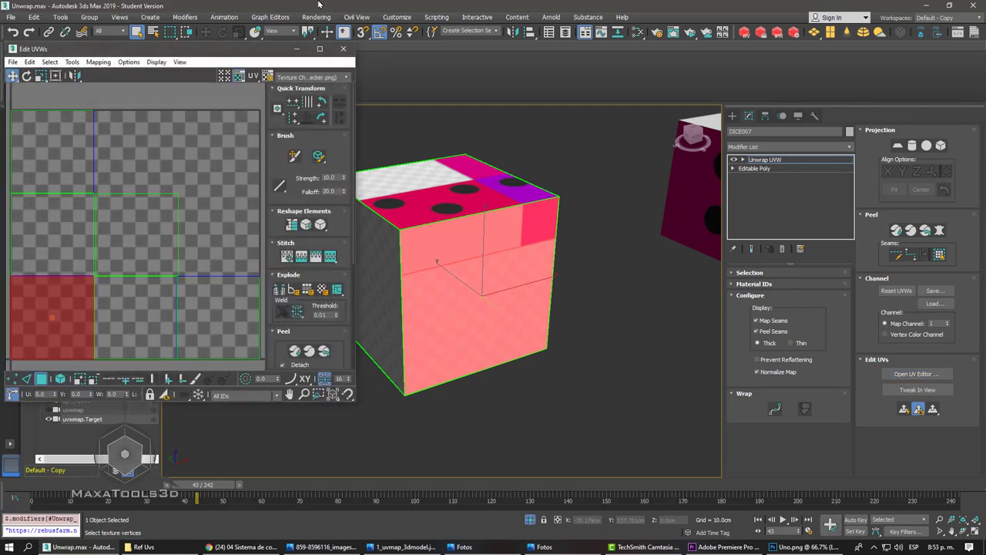
click(342, 49)
- Remove the Unwrap UVW modifier and open the Slate Material Editor showing Map #29
click(782, 250)
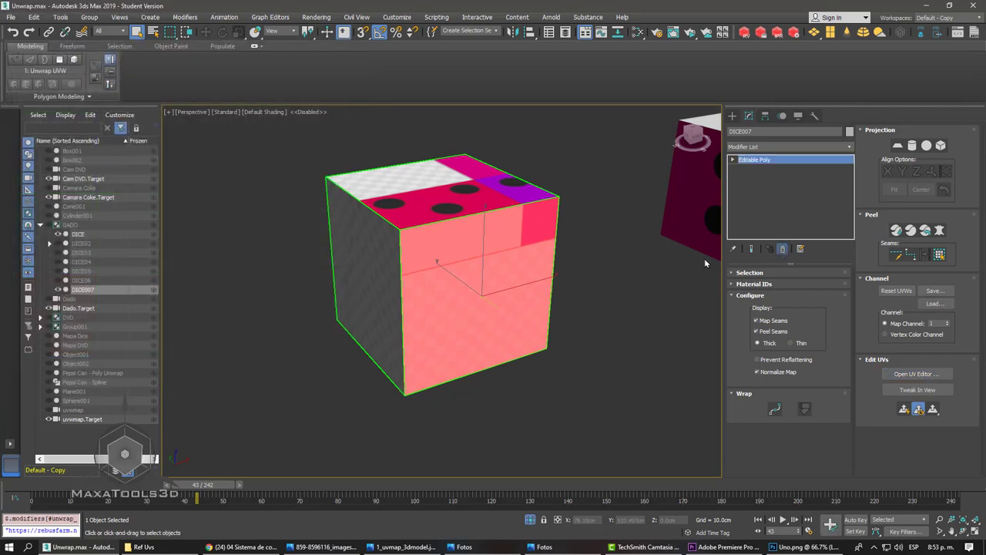
alt+middle_drag(353, 249, 431, 254)
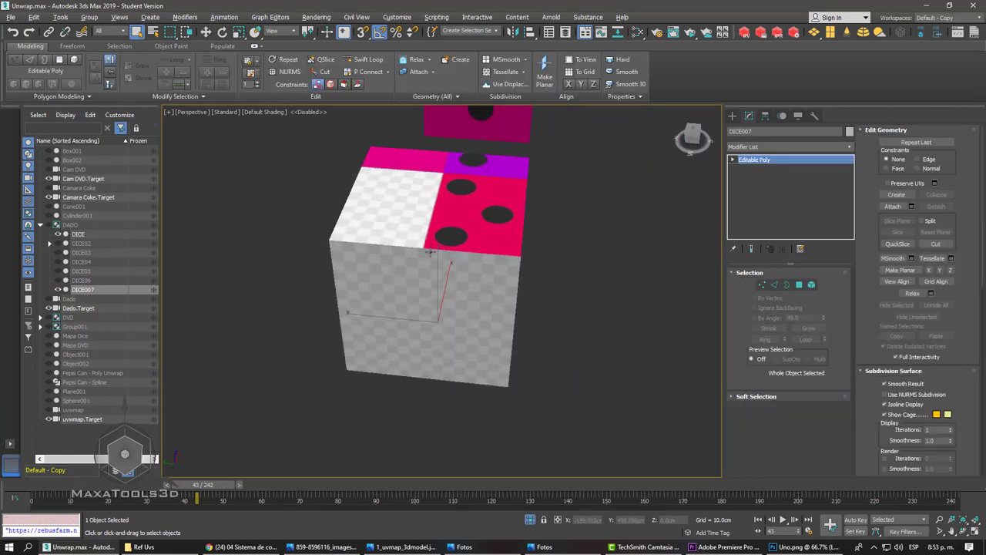
click(637, 32)
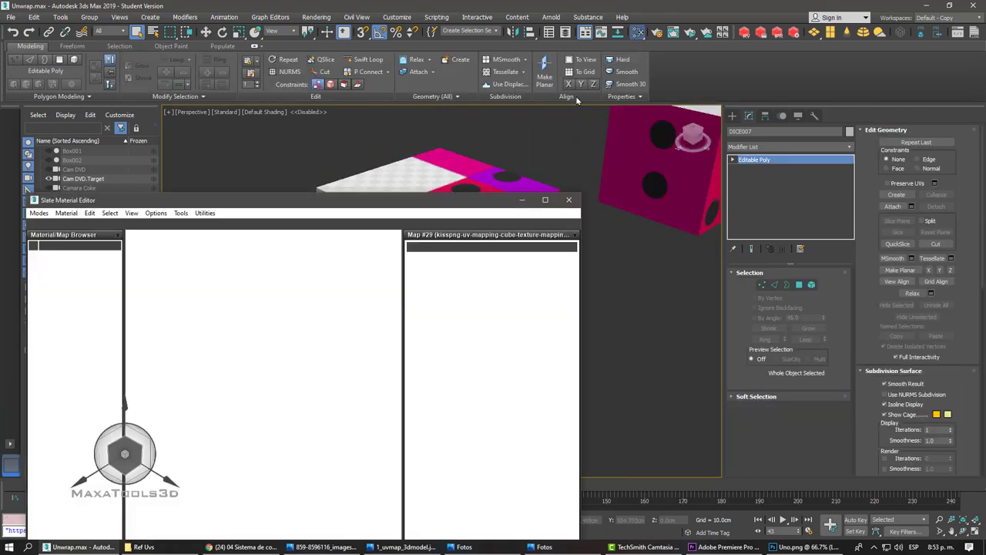
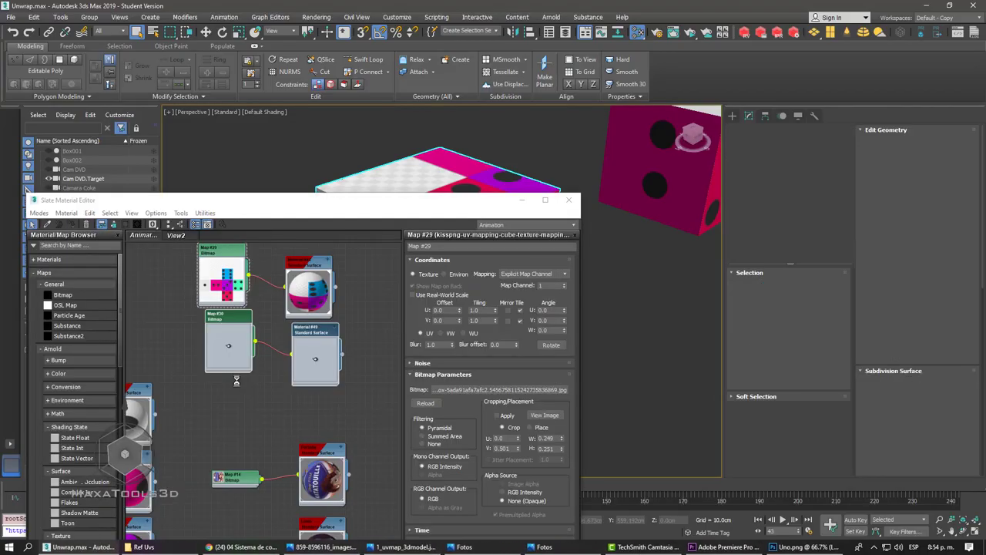
- Load mAP uNO.jpg from the Mpas Unwrap folder into the copied bitmap Map #30
drag(208, 316, 201, 329)
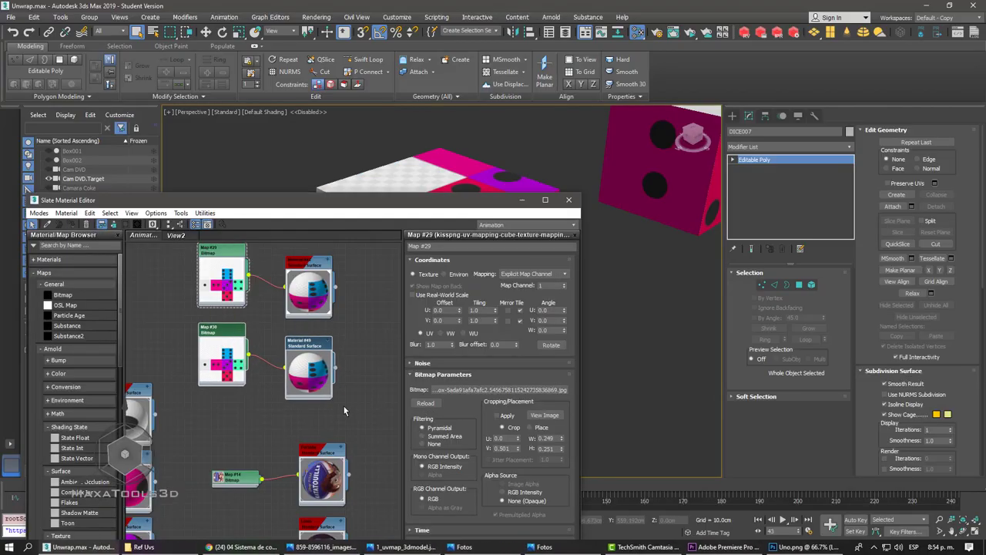
double_click(222, 348)
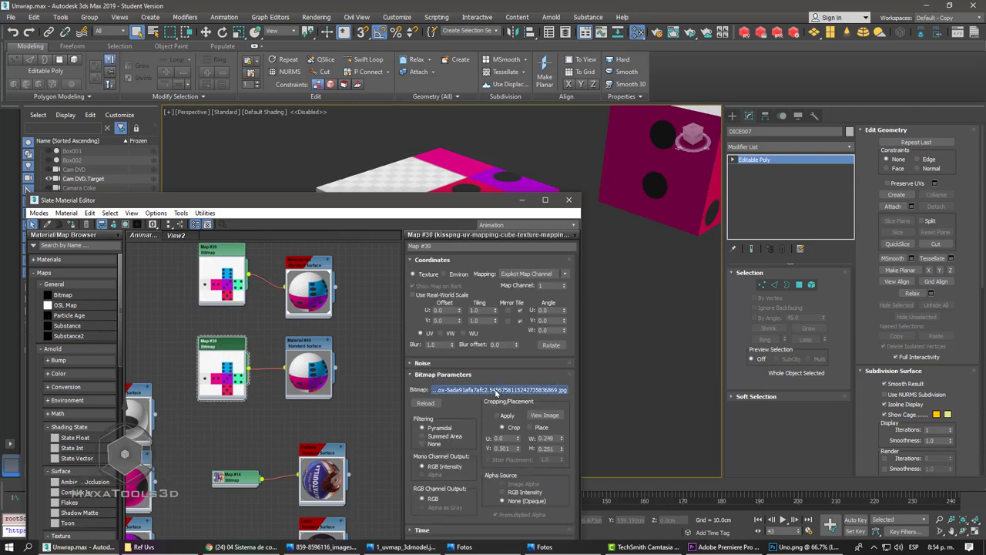
click(374, 101)
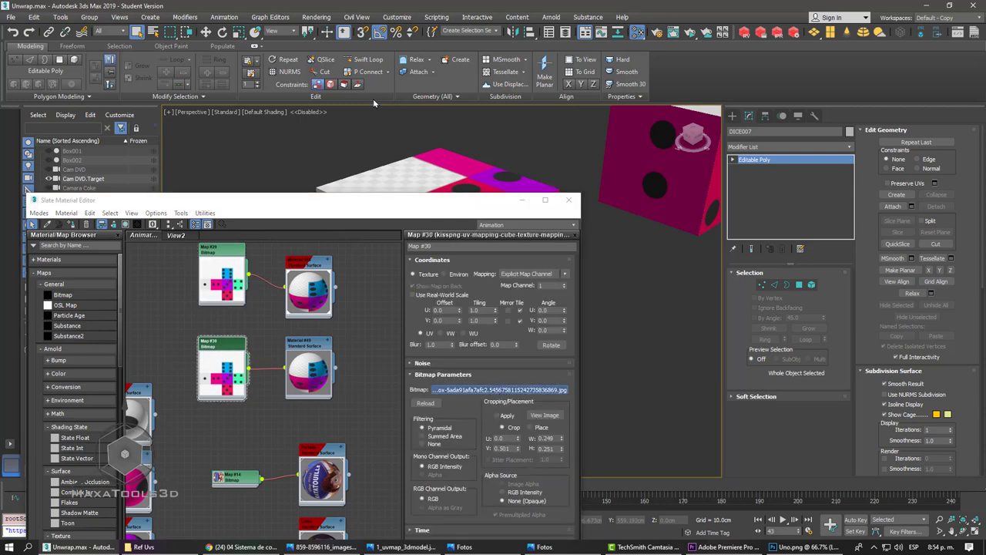
click(453, 390)
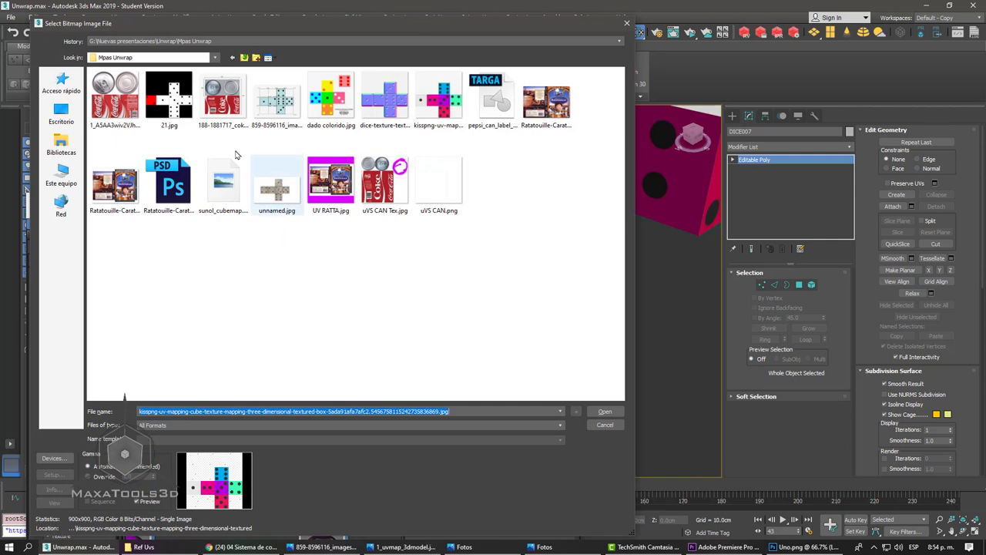
click(187, 41)
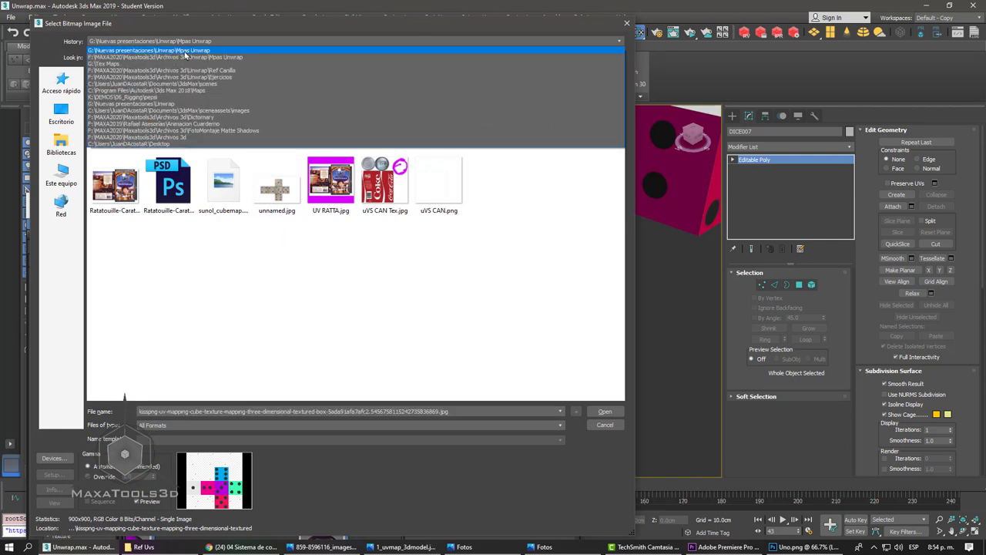
click(182, 60)
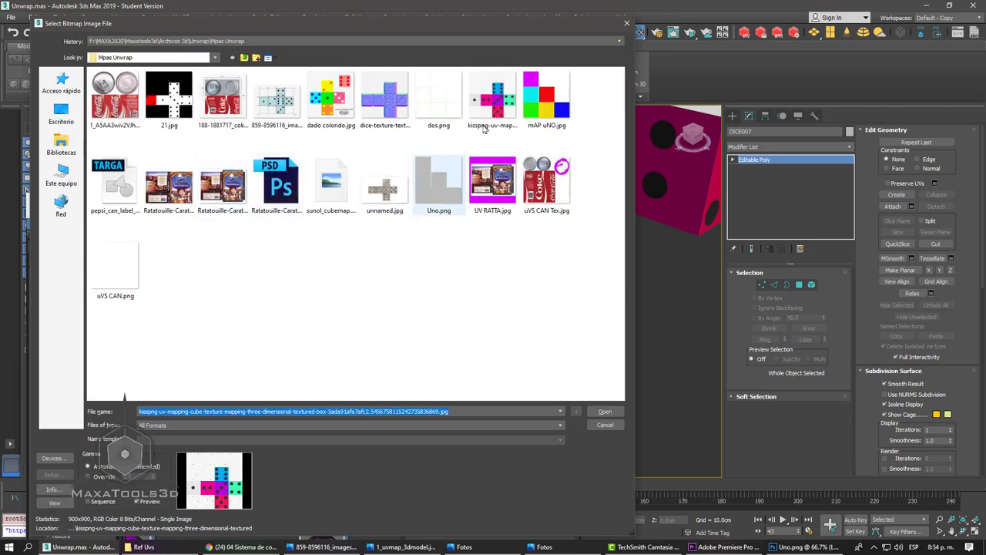
click(546, 96)
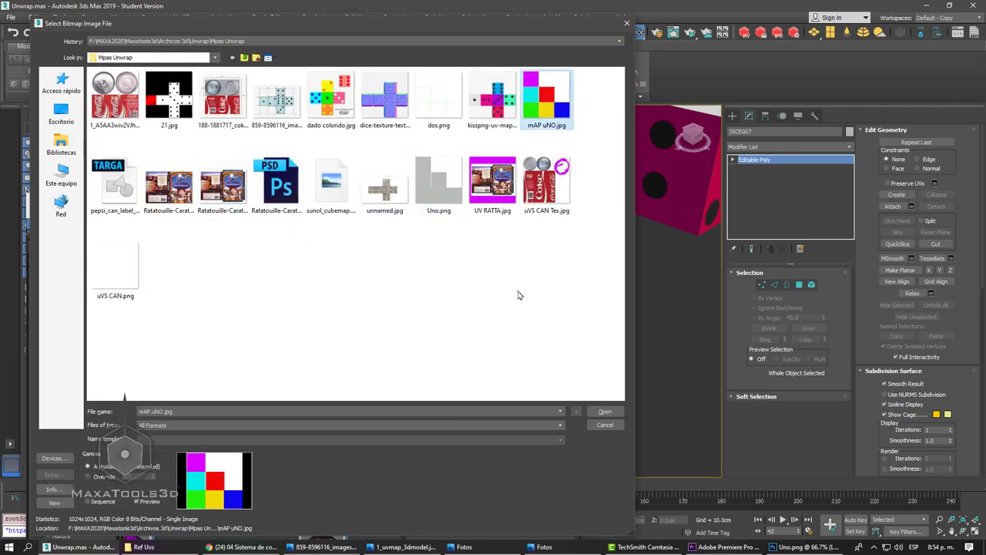
click(595, 416)
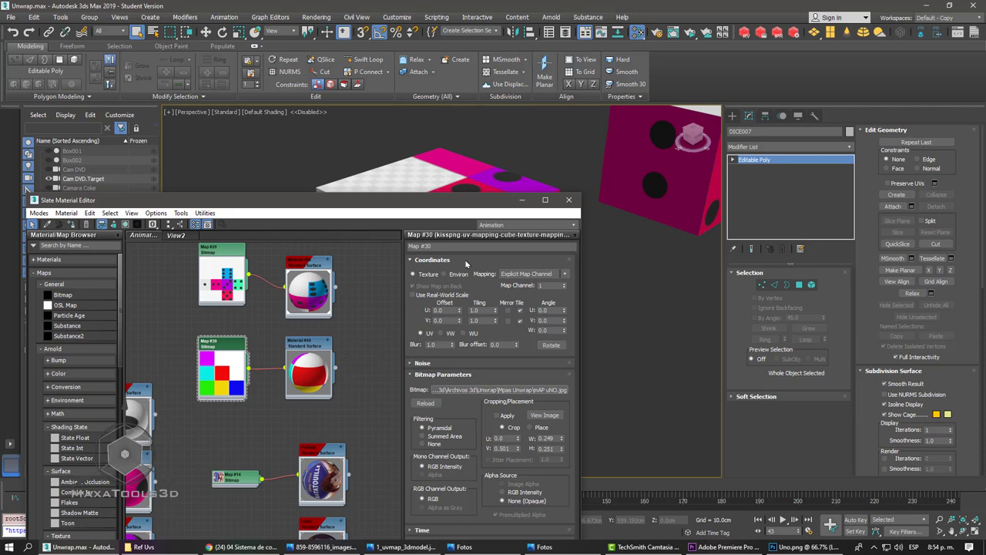
right_click(306, 347)
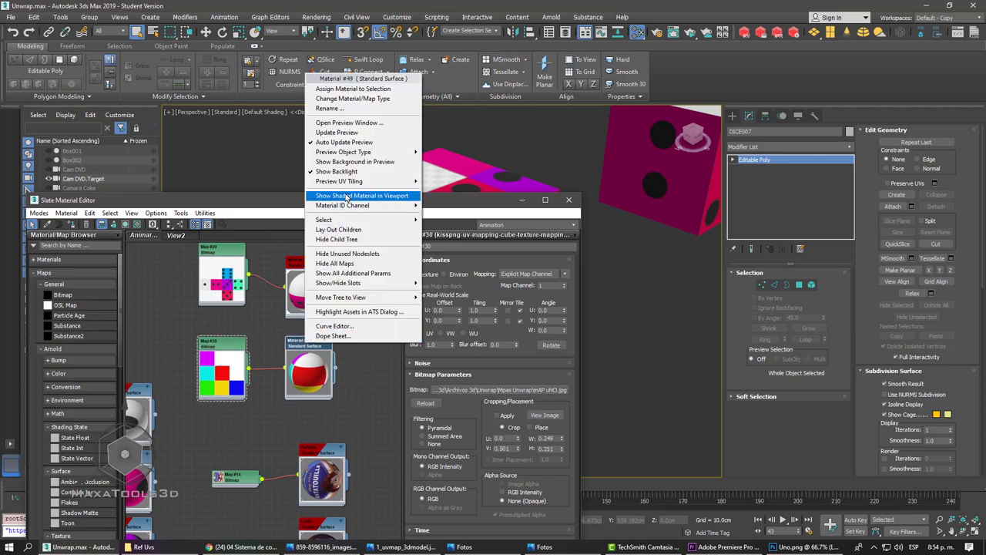
- Show Material #49's colour-block texture shaded on the DICE007 cube in the viewport
click(347, 197)
drag(419, 204, 261, 207)
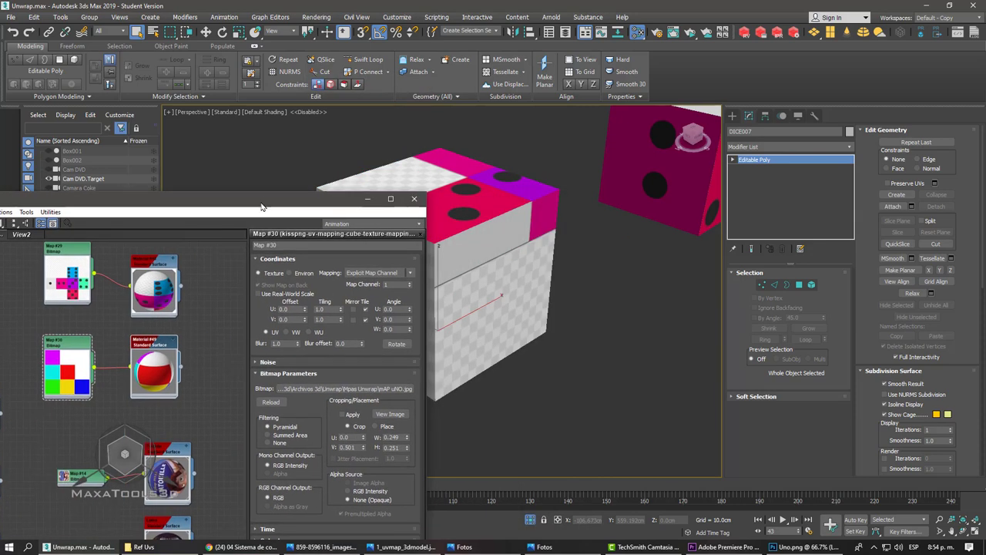
mouse_move(528, 313)
alt+middle_down()
mouse_move(723, 232)
mouse_move(604, 269)
alt+middle_up()
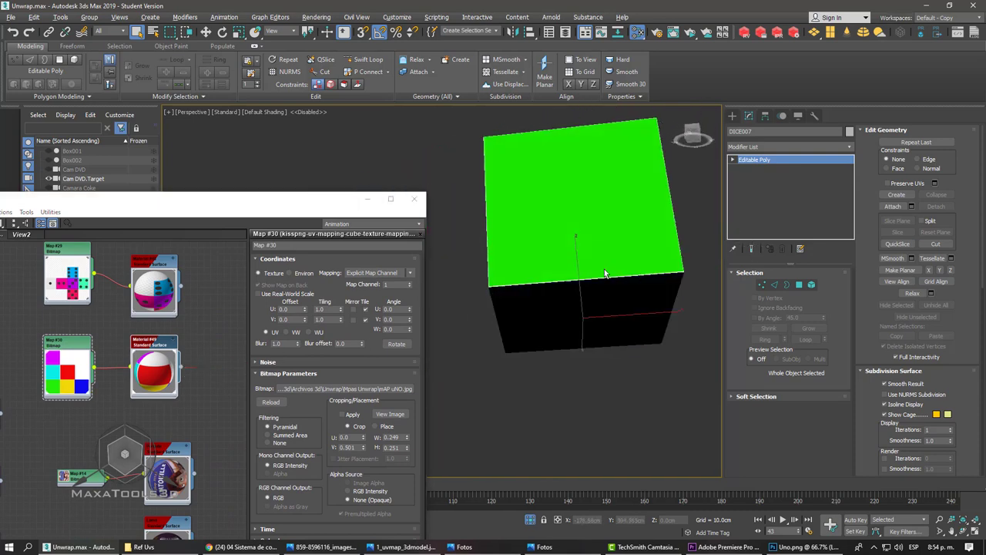
scroll(604, 269, up, 2)
scroll(554, 277, up, 2)
scroll(522, 281, up, 2)
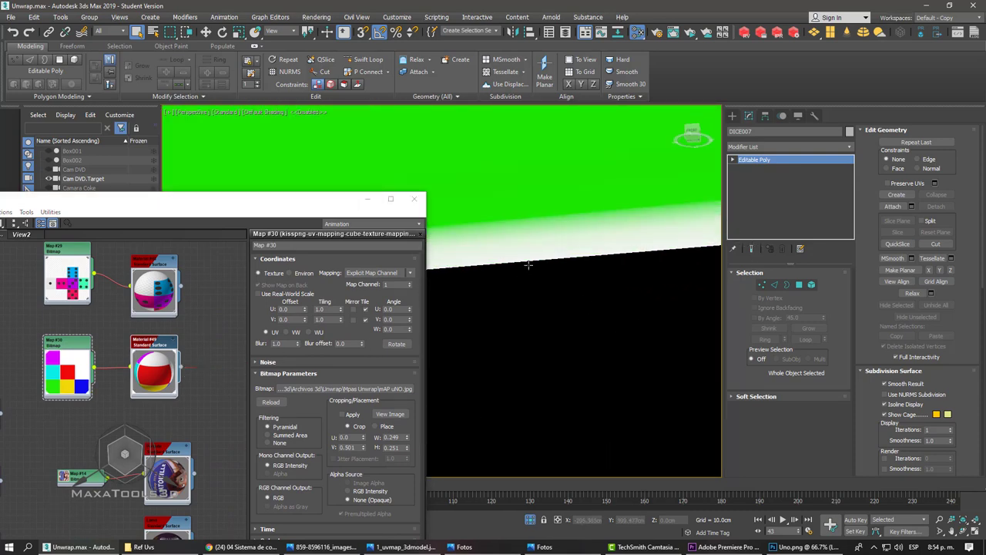
scroll(528, 266, down, 1)
scroll(529, 266, up, 1)
mouse_move(529, 265)
alt+middle_down()
mouse_move(532, 302)
mouse_move(532, 271)
alt+middle_up()
scroll(535, 293, down, 3)
scroll(536, 280, up, 3)
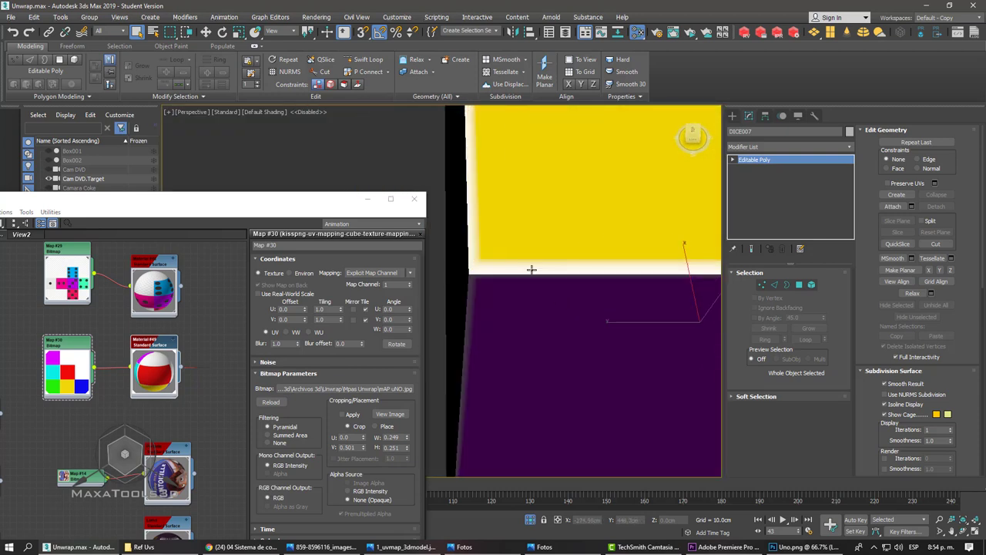
click(414, 200)
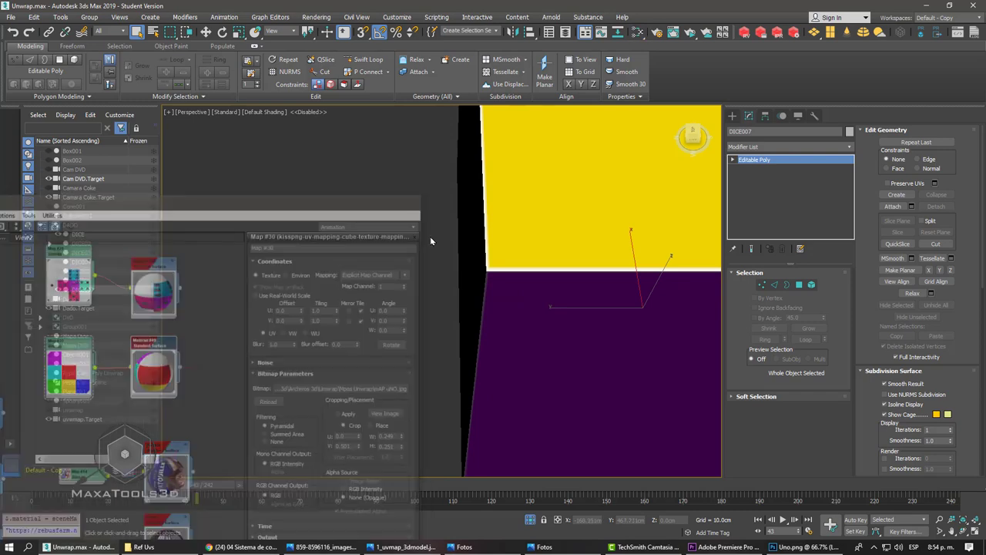
- Inspect the cube's coloured faces, then turn off Isolate Selection to reveal all objects
scroll(450, 247, down, 3)
alt+middle_drag(431, 247, 451, 235)
scroll(451, 234, down, 2)
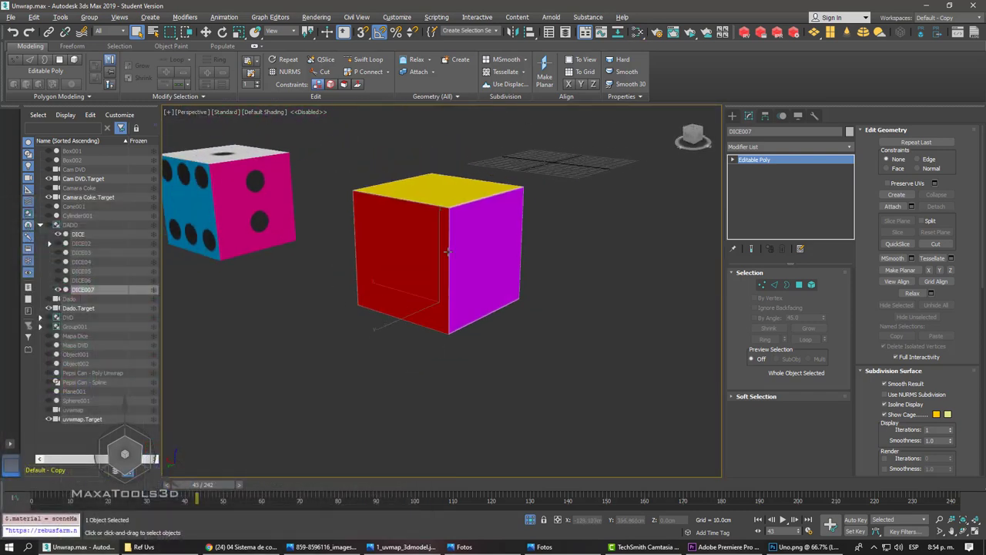
alt+middle_drag(448, 232, 452, 287)
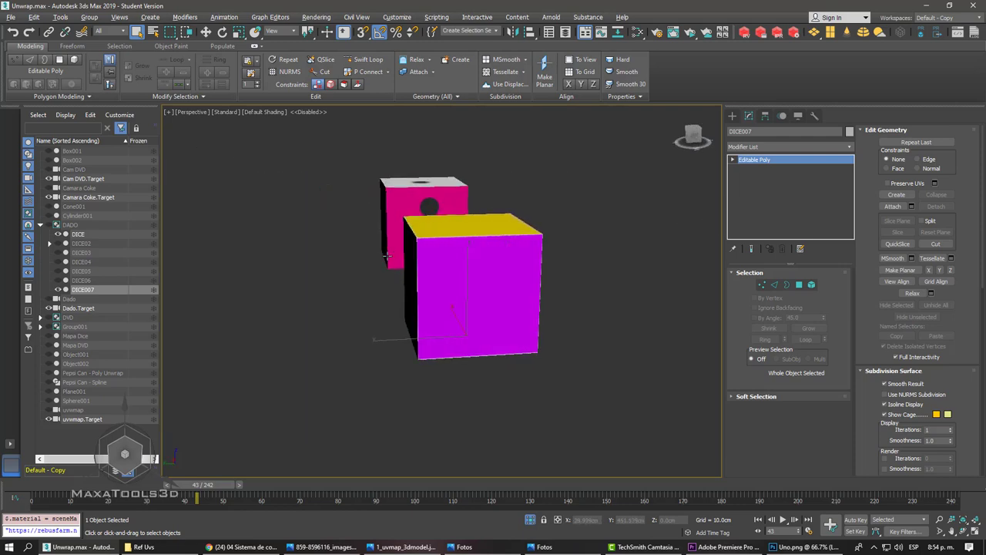
scroll(452, 287, up, 5)
scroll(511, 363, up, 1)
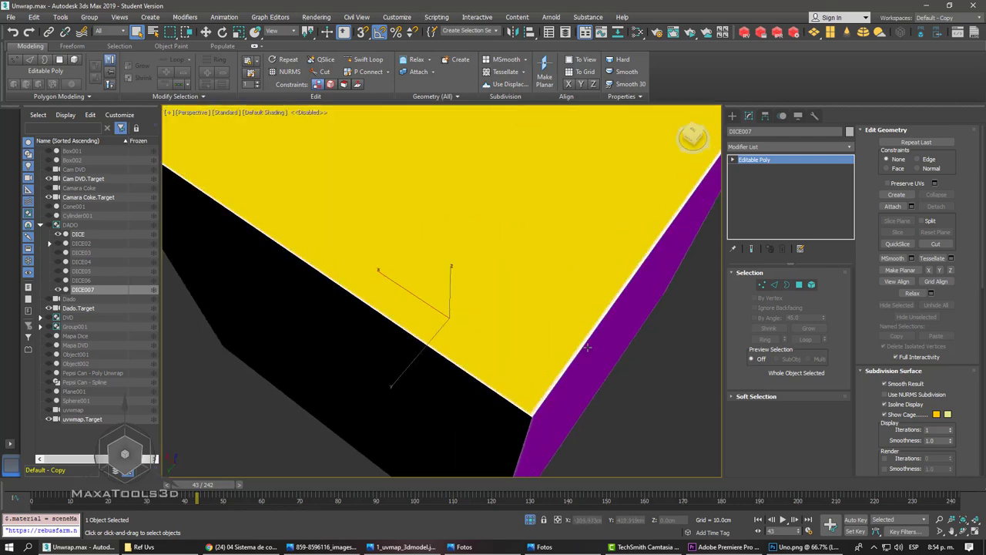
scroll(587, 347, down, 5)
scroll(587, 348, down, 3)
mouse_move(587, 348)
alt+middle_down()
mouse_move(455, 265)
mouse_move(487, 457)
alt+middle_up()
click(529, 520)
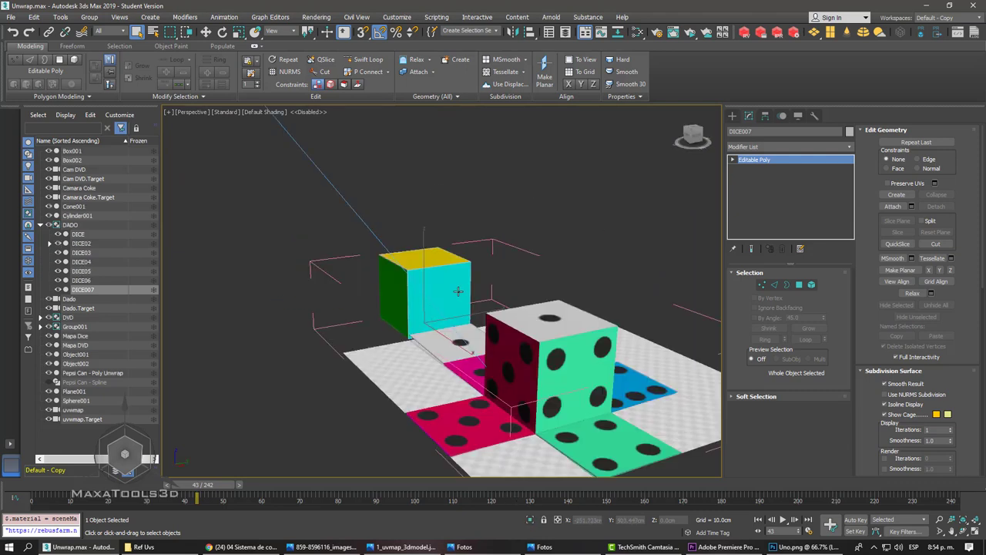
- View the scene through the Cam DVD camera and rewind the animation to frame 0
key(x)
key(c)
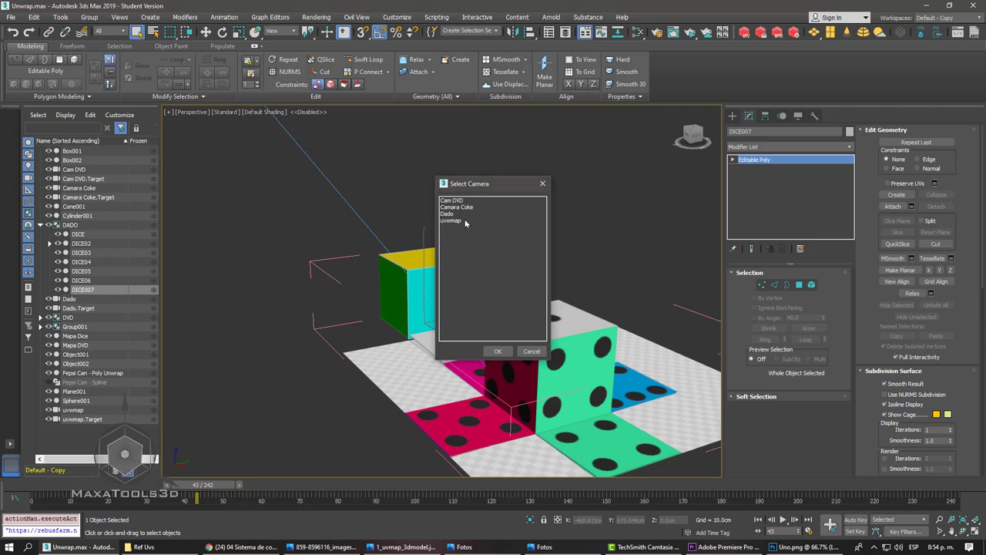
click(498, 351)
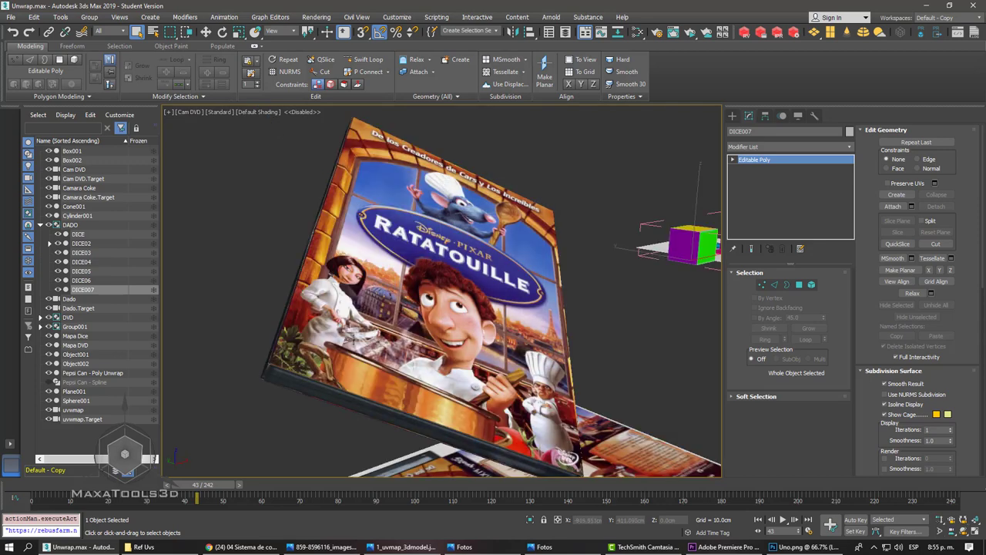
click(31, 486)
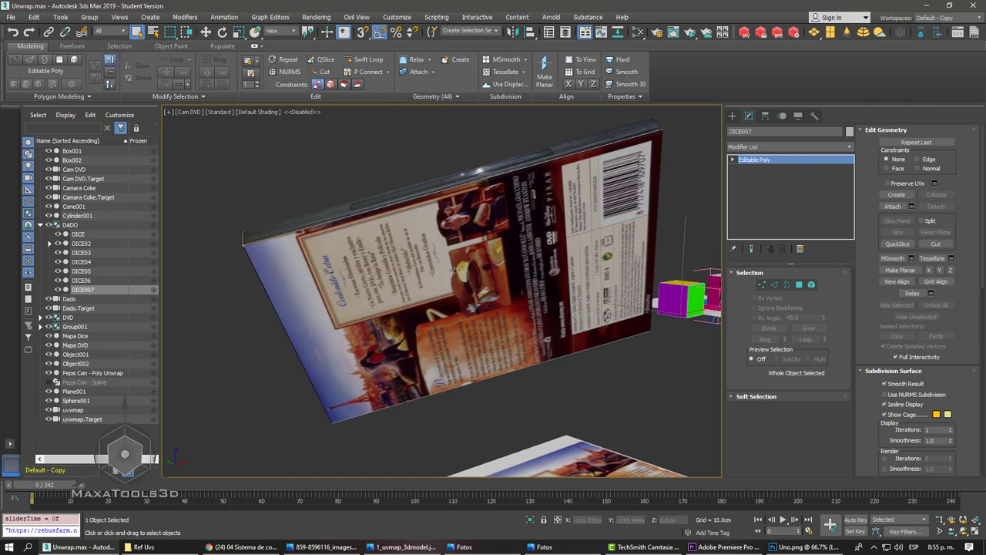
- Return to the Perspective view and select the grey Box001 under the DVD
key(p)
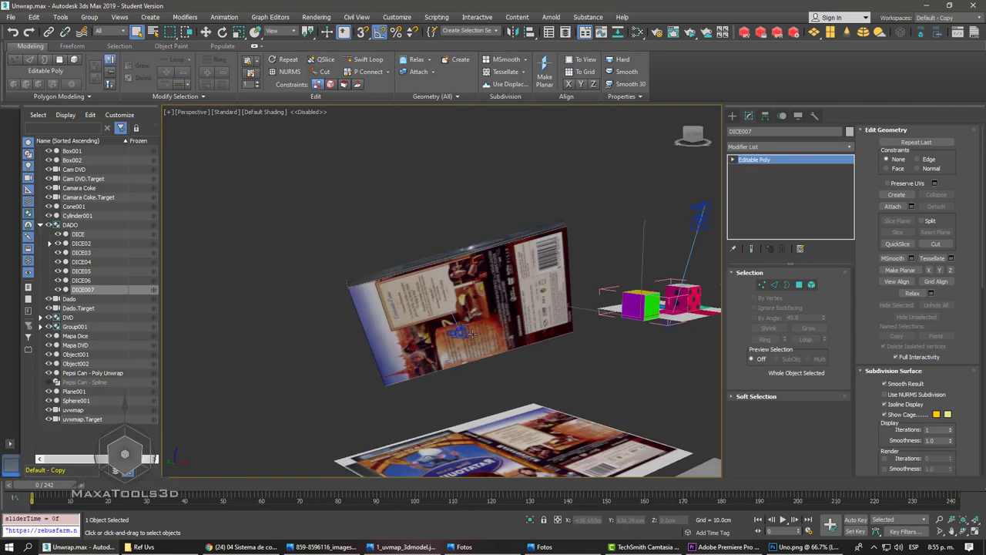
mouse_move(462, 333)
alt+middle_down()
mouse_move(446, 312)
mouse_move(351, 329)
mouse_move(451, 280)
mouse_move(485, 313)
mouse_move(440, 321)
mouse_move(440, 293)
mouse_move(389, 293)
mouse_move(401, 297)
alt+middle_up()
scroll(443, 251, up, 3)
scroll(445, 322, up, 2)
scroll(445, 321, down, 1)
click(446, 316)
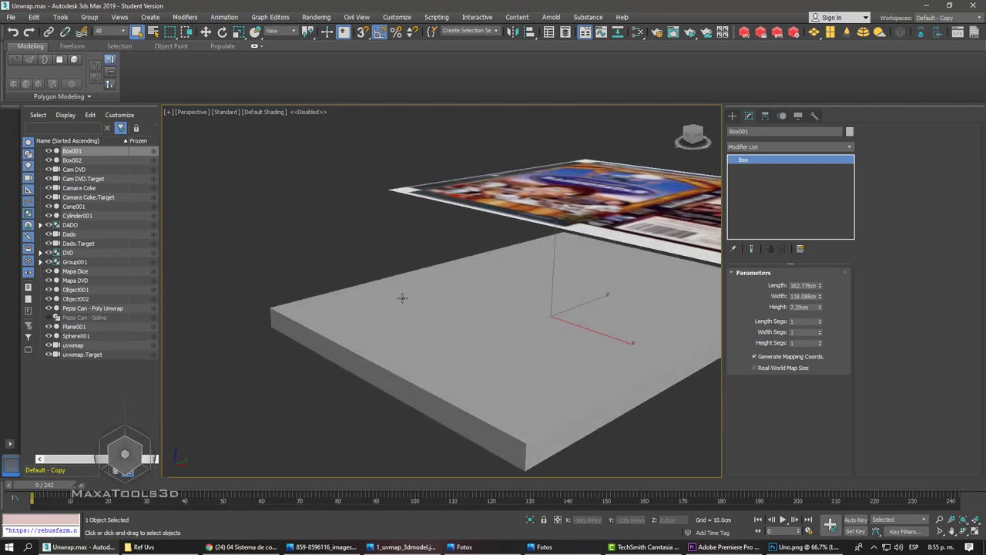
- Orbit and zoom to view the whole DVD cover from above
scroll(412, 272, down, 3)
mouse_move(413, 271)
alt+middle_down()
mouse_move(412, 319)
mouse_move(456, 299)
mouse_move(502, 342)
alt+middle_up()
scroll(456, 298, up, 2)
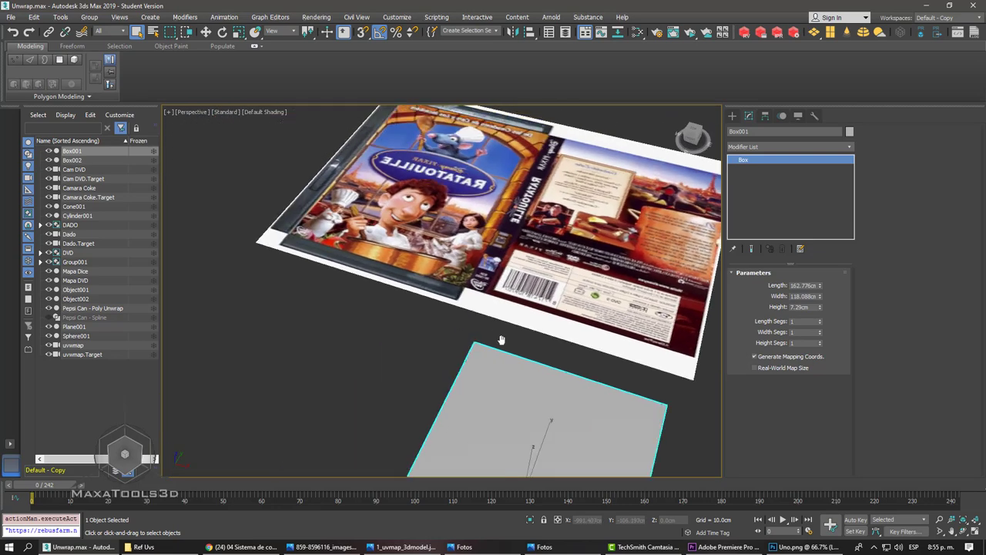
scroll(502, 342, up, 2)
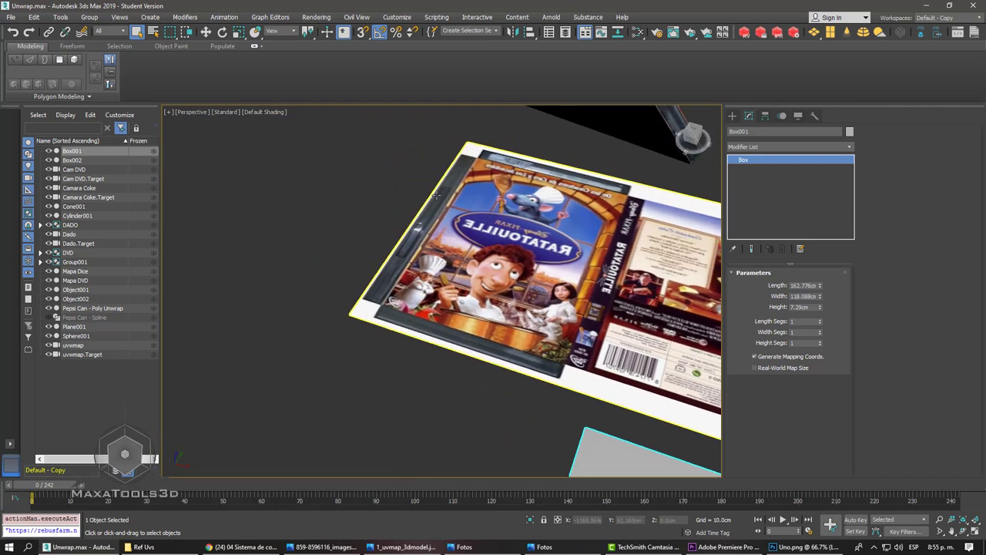
scroll(437, 195, up, 1)
scroll(439, 195, up, 2)
scroll(443, 196, up, 2)
scroll(450, 199, up, 2)
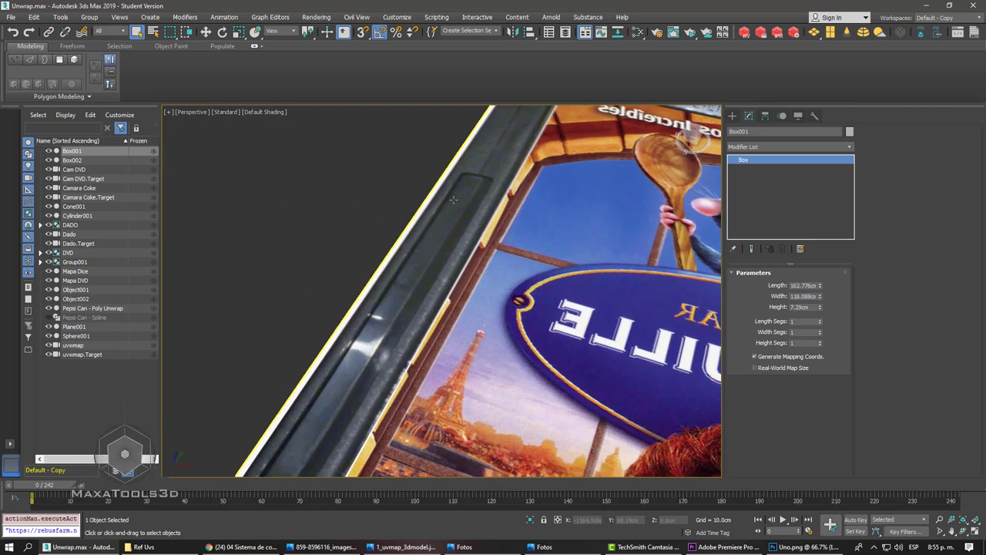
scroll(454, 200, down, 4)
mouse_move(453, 200)
alt+middle_down()
mouse_move(520, 284)
mouse_move(374, 129)
alt+middle_up()
scroll(520, 283, up, 3)
scroll(493, 254, down, 2)
scroll(374, 129, up, 4)
scroll(430, 248, up, 2)
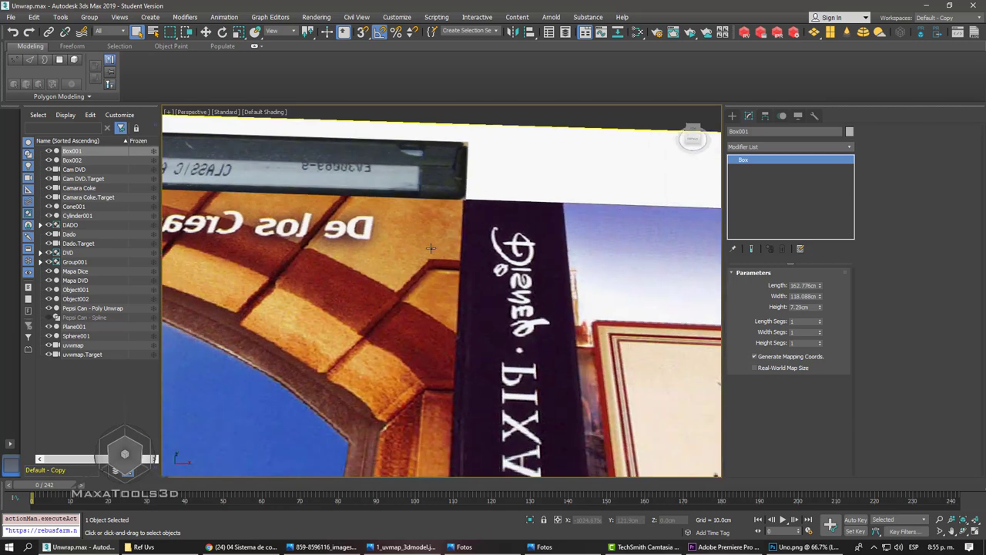
scroll(431, 248, down, 3)
- Select the DVD group and isolate it with Alt+Q
mouse_move(430, 249)
alt+middle_down()
mouse_move(443, 235)
mouse_move(470, 293)
mouse_move(435, 316)
mouse_move(407, 248)
mouse_move(446, 292)
alt+middle_up()
scroll(454, 222, down, 2)
scroll(454, 222, down, 3)
scroll(470, 293, up, 4)
scroll(450, 288, down, 4)
scroll(435, 315, up, 3)
click(432, 333)
key(alt+q)
scroll(407, 249, up, 4)
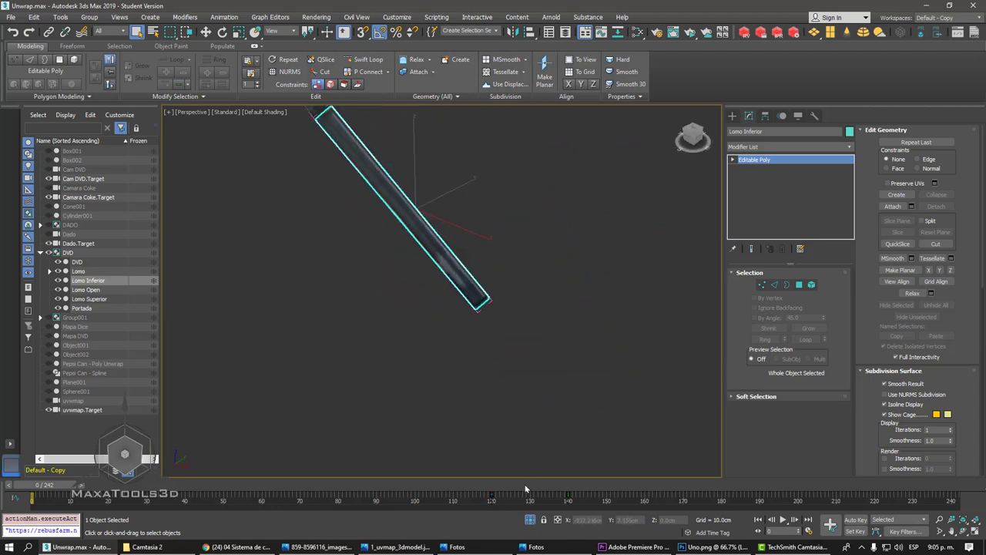
- Exit isolation, face the DVD cover, and scrub to frame 115 so the lid swings open
click(531, 521)
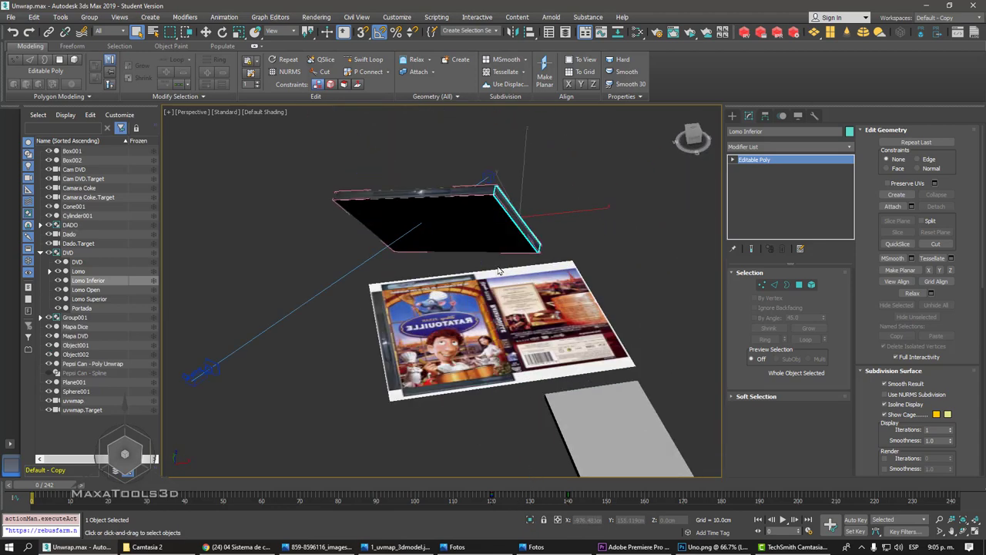
mouse_move(410, 265)
alt+middle_down()
mouse_move(476, 197)
mouse_move(598, 216)
mouse_move(460, 248)
alt+middle_up()
scroll(462, 247, up, 2)
scroll(475, 259, up, 3)
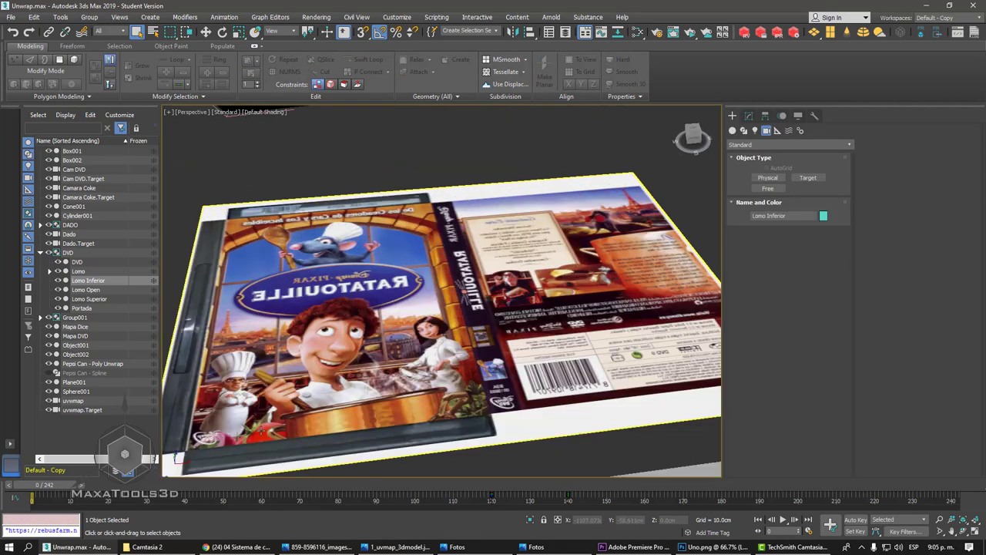
mouse_move(98, 494)
mouse_down()
mouse_move(565, 522)
mouse_move(292, 493)
mouse_move(85, 494)
mouse_move(401, 484)
mouse_move(474, 452)
mouse_move(447, 422)
mouse_up()
scroll(461, 296, down, 5)
scroll(461, 295, up, 3)
- Hide the Mapa DVD object using Hide Selected in the Display panel
click(447, 422)
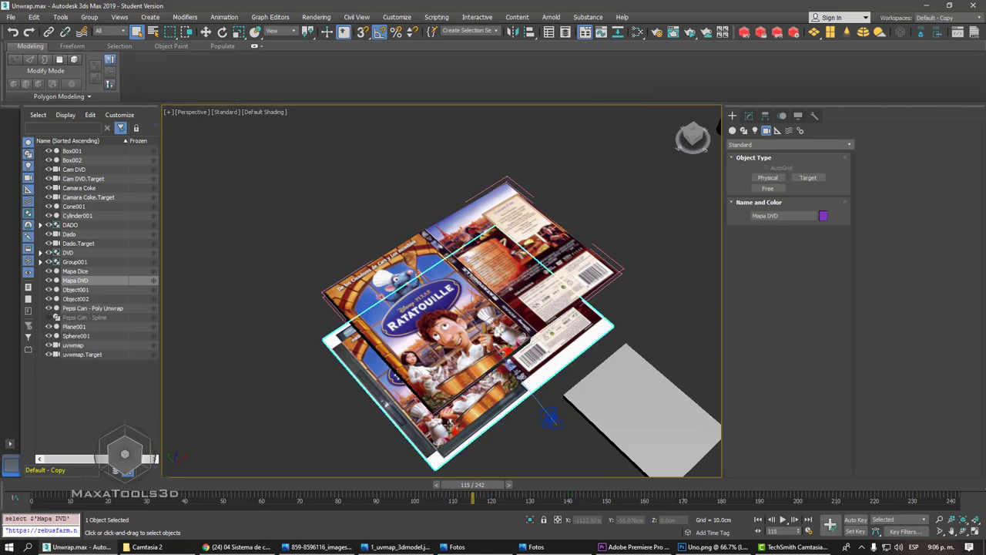
click(798, 116)
click(788, 369)
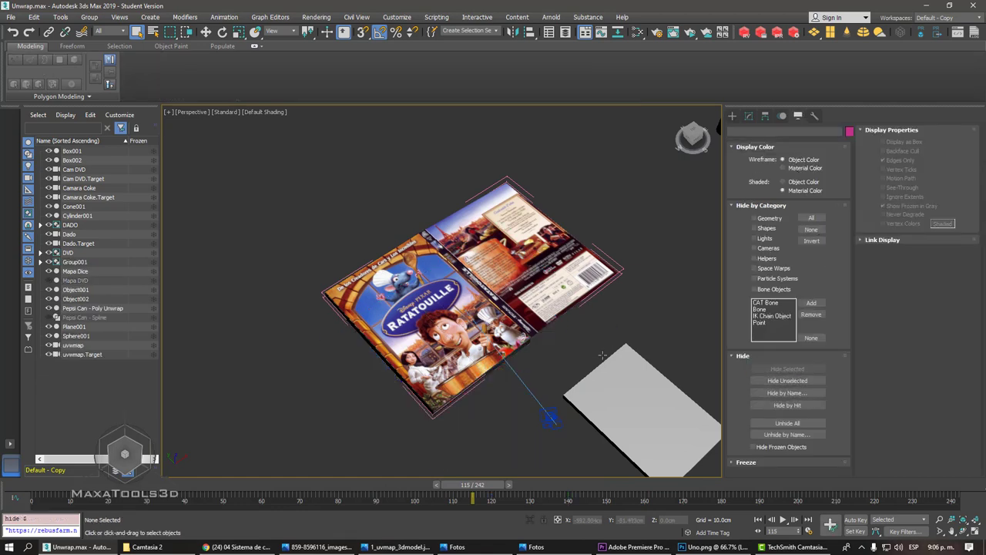
scroll(470, 257, down, 5)
- Through Cam DVD, rewind to frame 0, then play and scrub the case-opening animation
click(490, 229)
key(c)
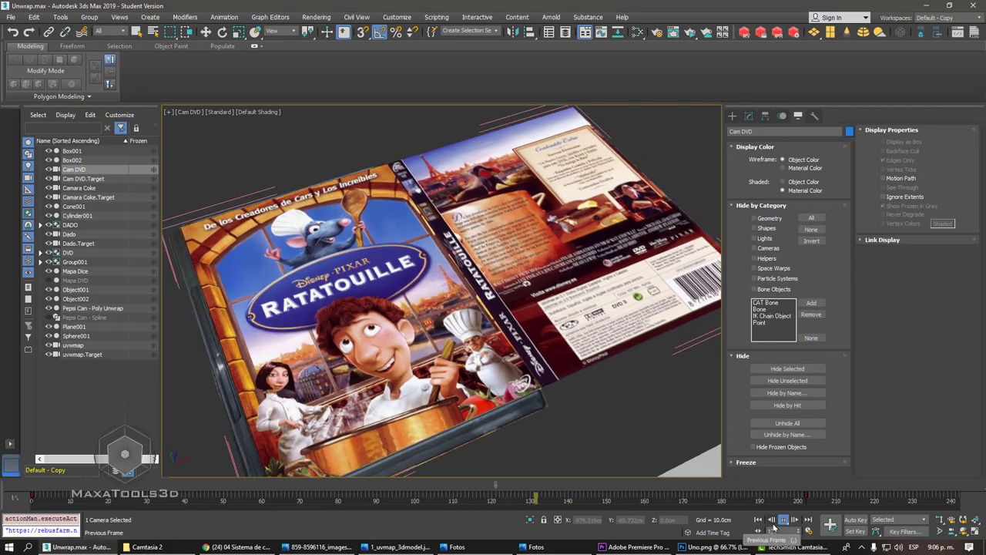
drag(66, 481, 34, 485)
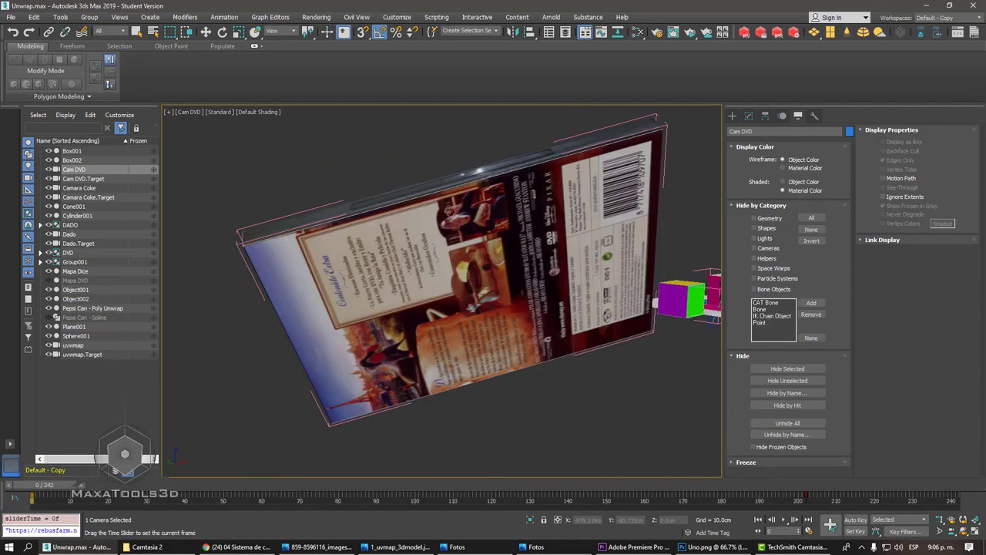
click(782, 520)
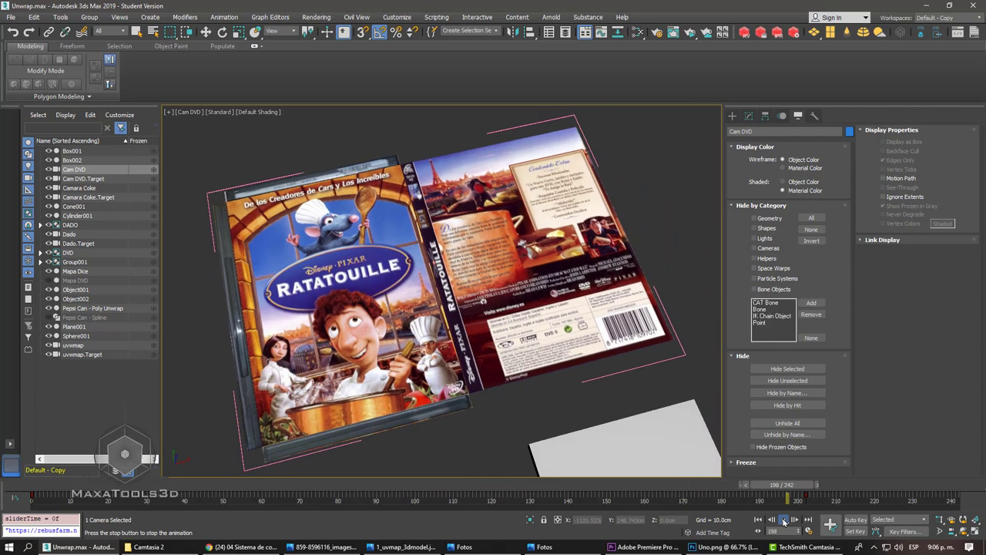
click(783, 519)
mouse_move(788, 482)
mouse_down()
mouse_move(537, 464)
mouse_move(495, 433)
mouse_up()
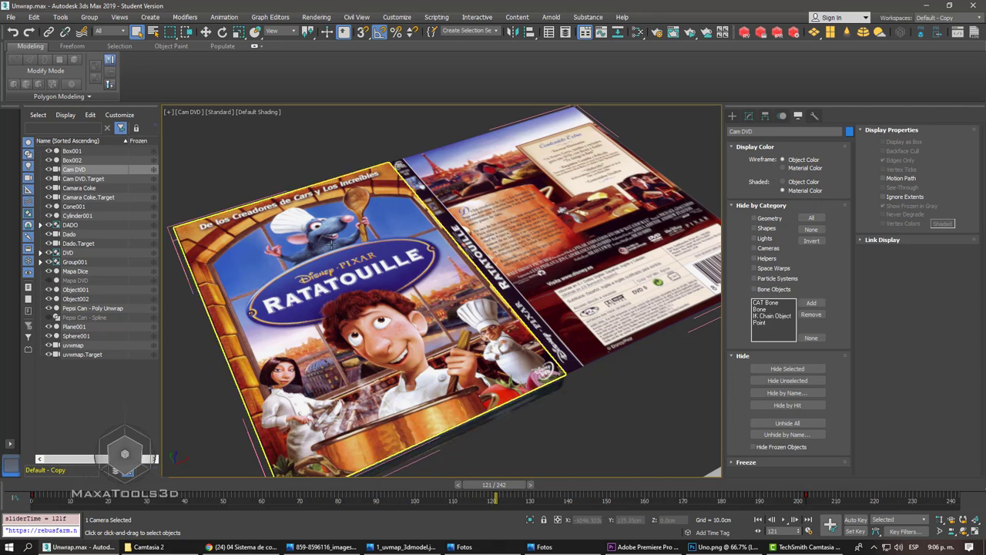
mouse_move(508, 484)
mouse_down()
mouse_move(308, 480)
mouse_move(586, 484)
mouse_up()
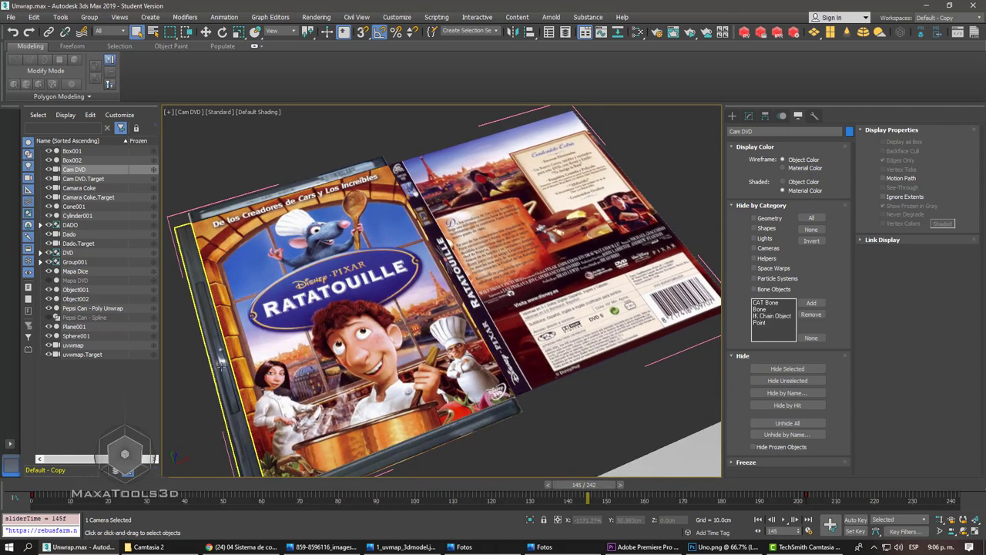
- Select Box001, orbit to check its thickness, and open the Slate Material Editor
click(224, 364)
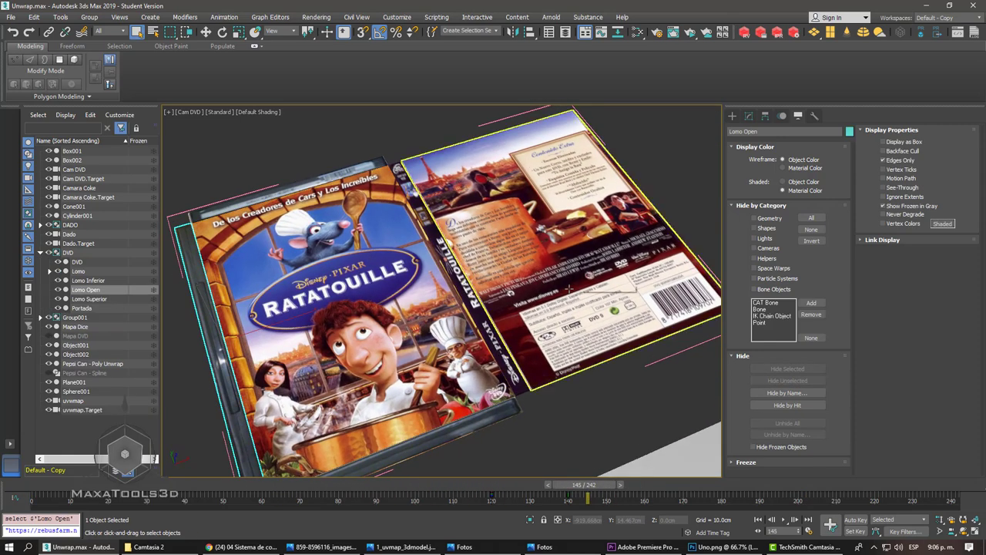
scroll(540, 268, down, 5)
click(532, 316)
mouse_move(539, 268)
alt+middle_down()
mouse_move(532, 316)
mouse_move(510, 301)
alt+middle_up()
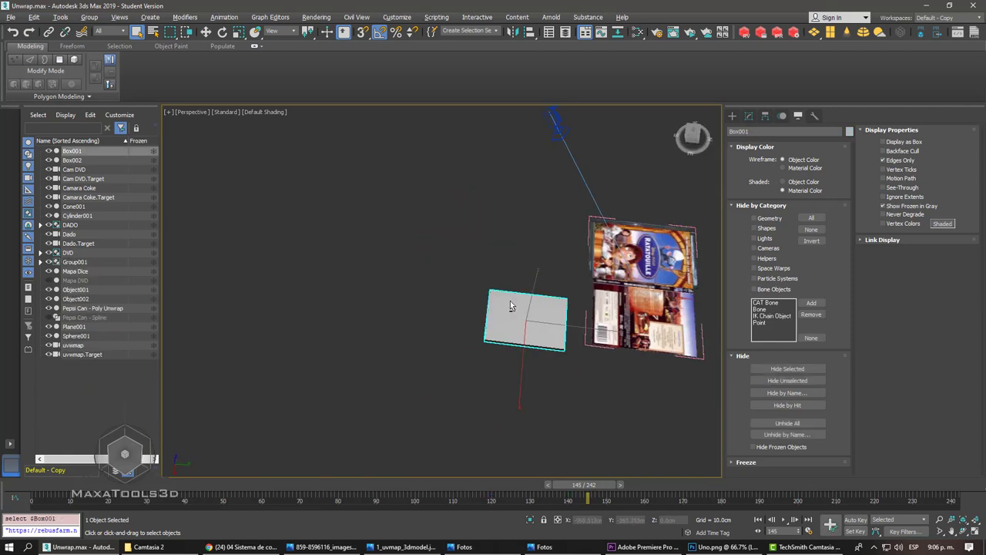
scroll(546, 337, up, 5)
alt+middle_drag(546, 337, 700, 17)
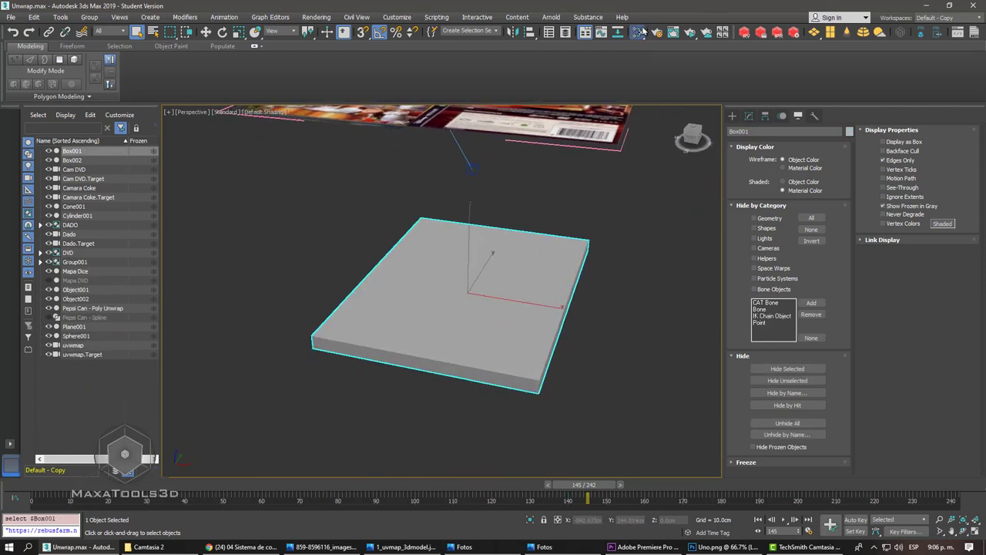
click(640, 31)
- Preview the Map #25 bitmap image in the Slate Material Editor
drag(236, 200, 456, 144)
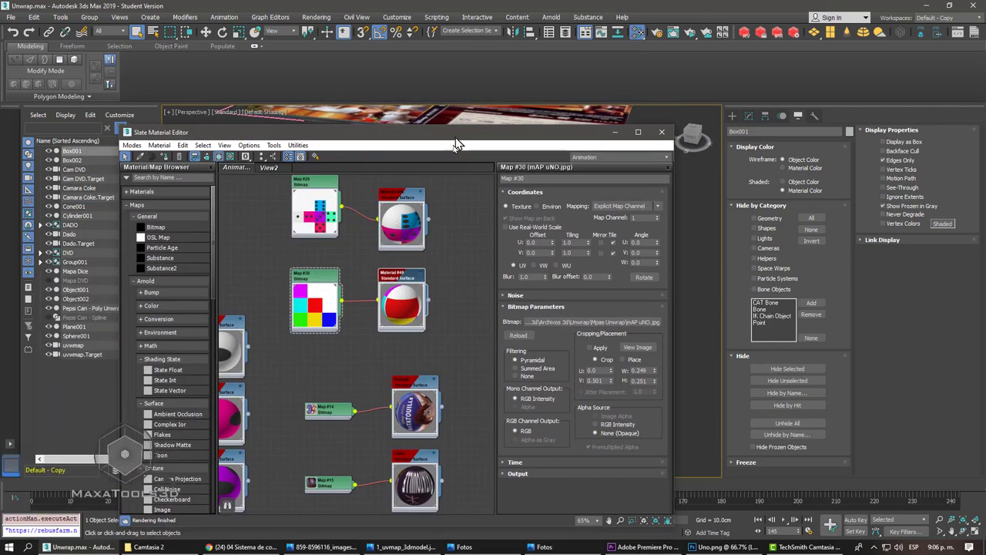
mouse_move(401, 347)
middle_down()
mouse_move(401, 287)
mouse_move(419, 259)
middle_up()
scroll(401, 286, down, 3)
scroll(309, 224, up, 2)
scroll(339, 254, up, 2)
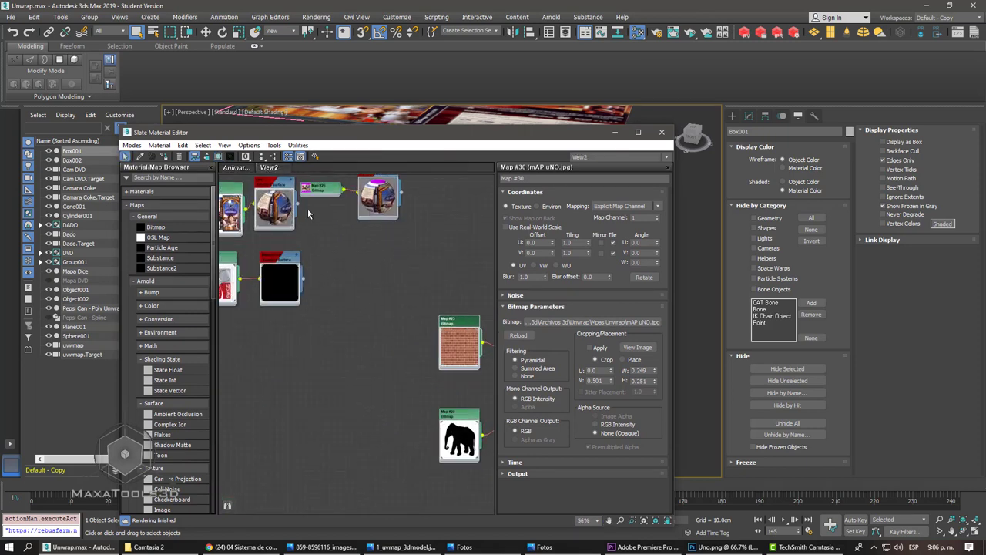
scroll(354, 268, up, 2)
double_click(336, 267)
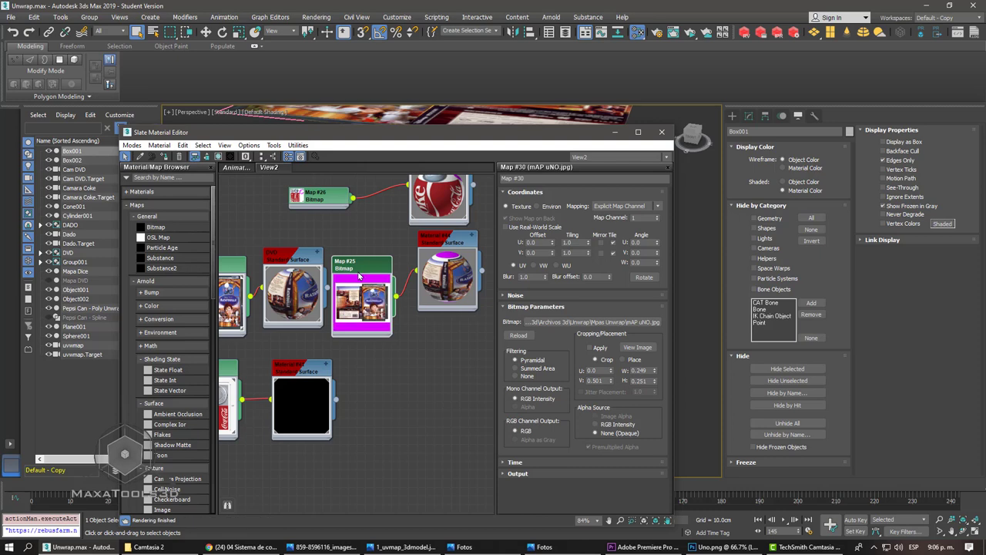
click(644, 349)
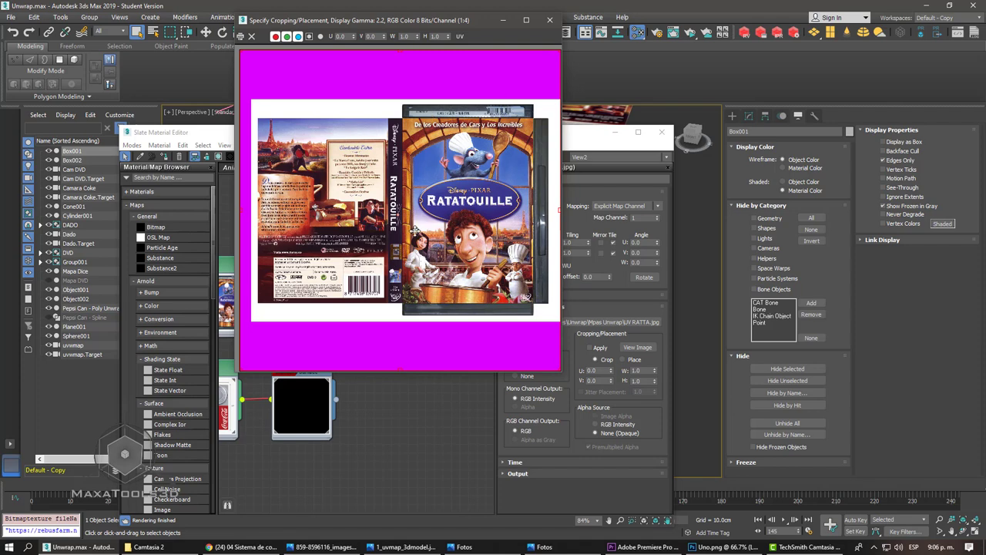
click(550, 21)
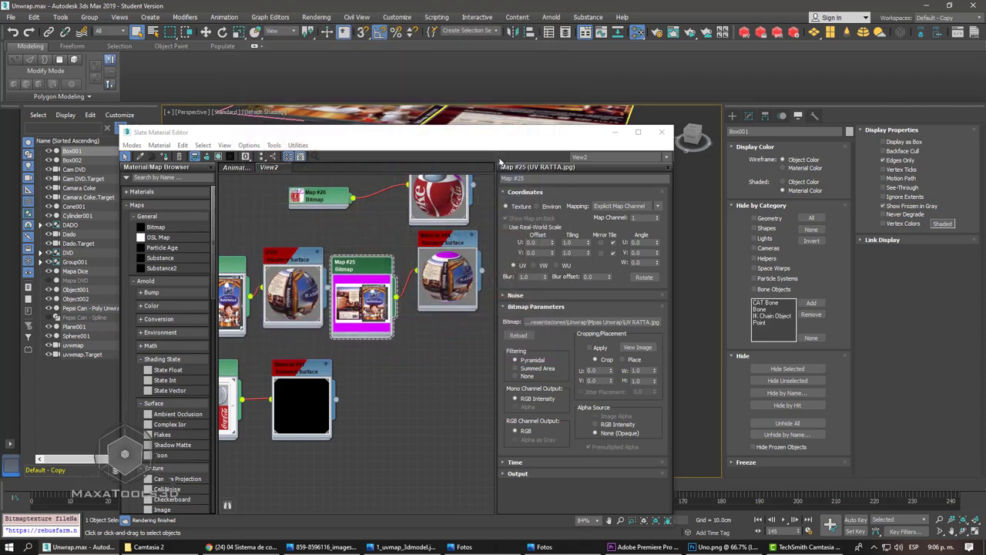
- Orbit to a near-top view of Box001 showing the Ratatouille cover texture
mouse_move(530, 136)
mouse_down()
mouse_move(187, 162)
mouse_move(260, 147)
mouse_up()
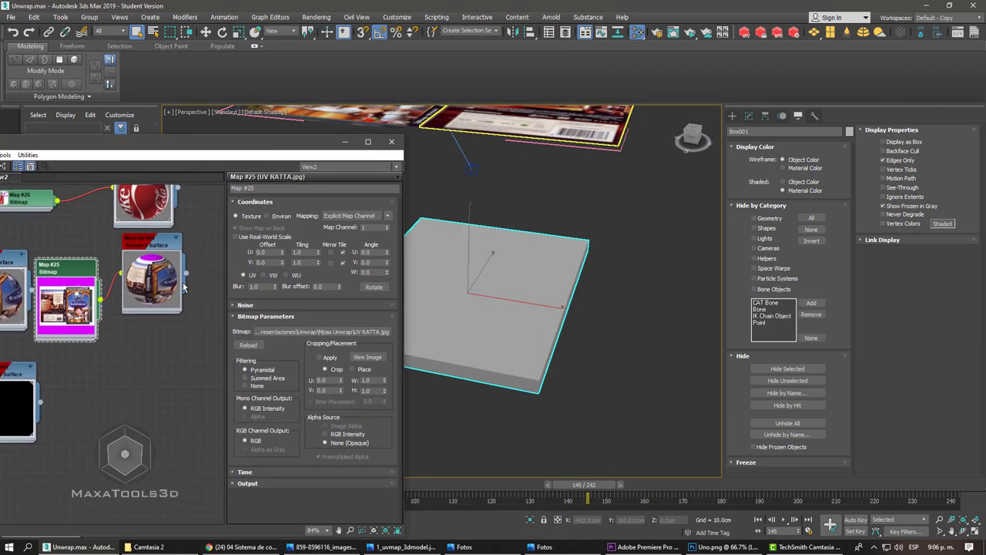
mouse_move(465, 316)
alt+middle_down()
mouse_move(708, 187)
mouse_move(620, 290)
mouse_move(724, 171)
alt+middle_up()
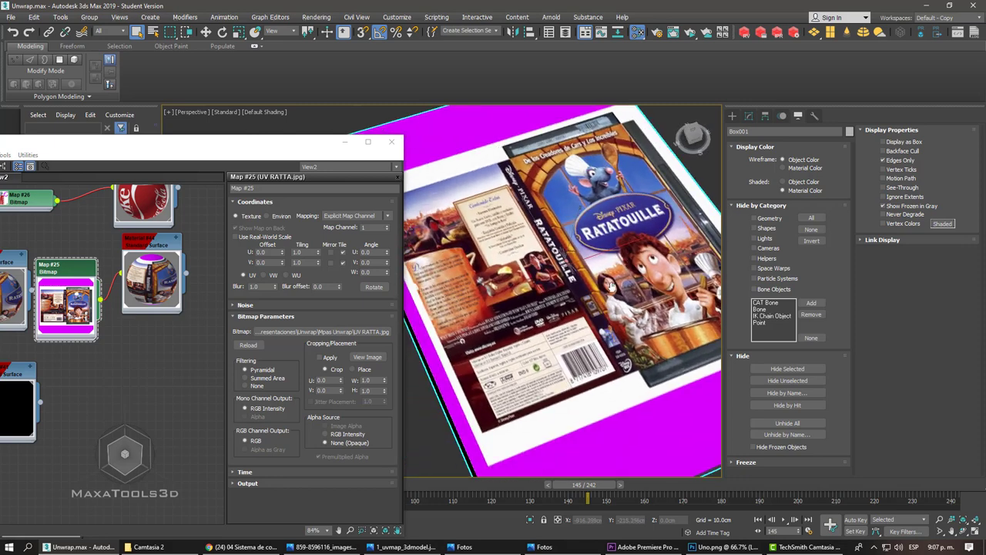
click(748, 115)
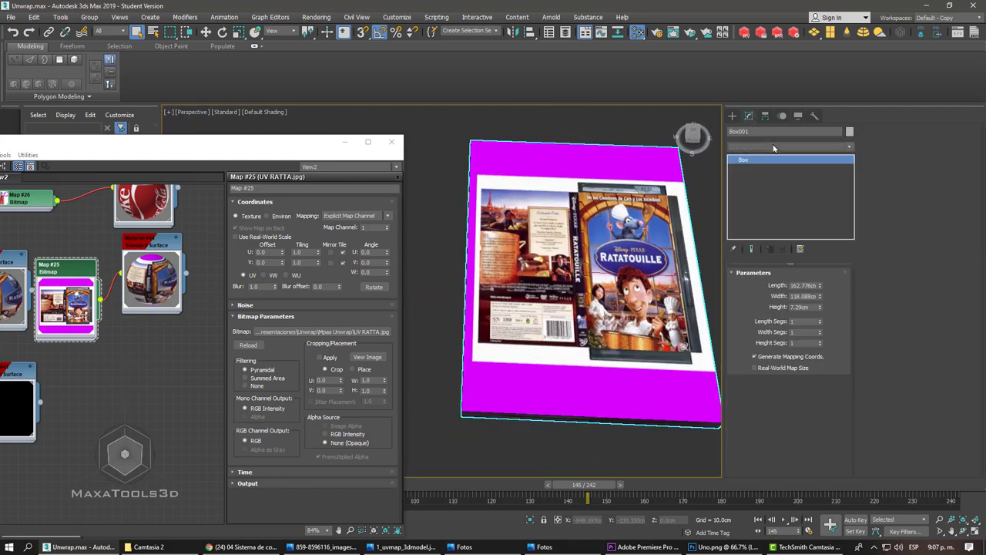
- Add an Unwrap UVW modifier to Box001 and open the Edit UVWs editor
click(774, 148)
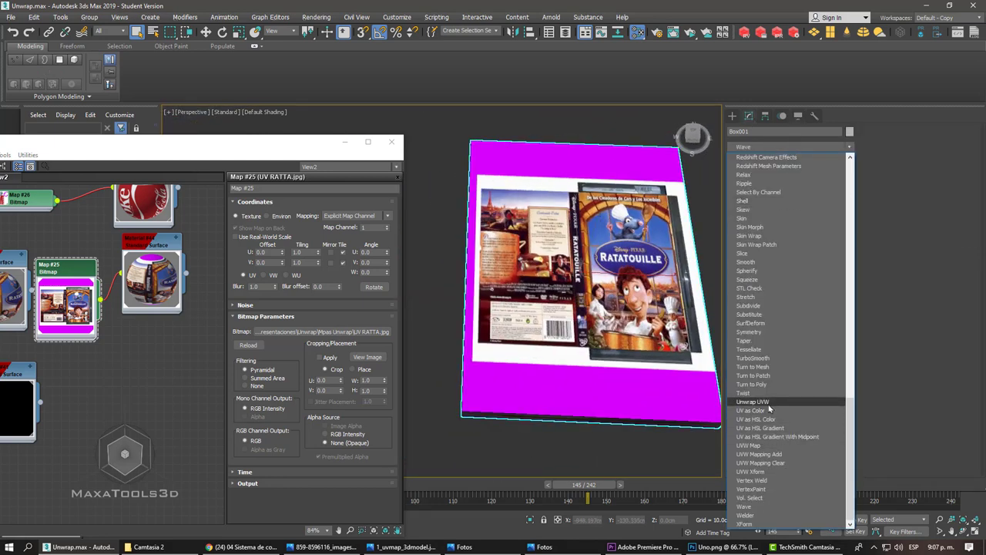
click(688, 413)
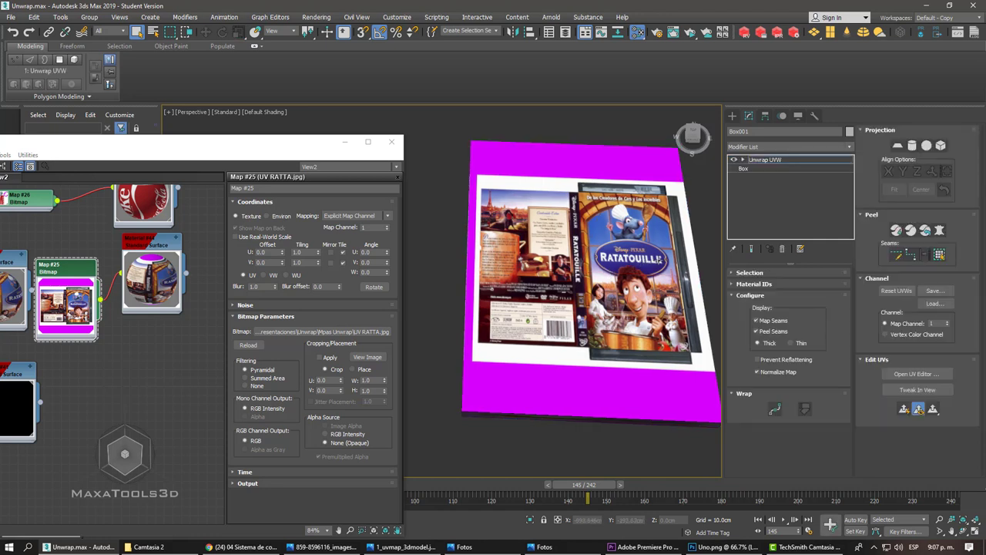
click(916, 375)
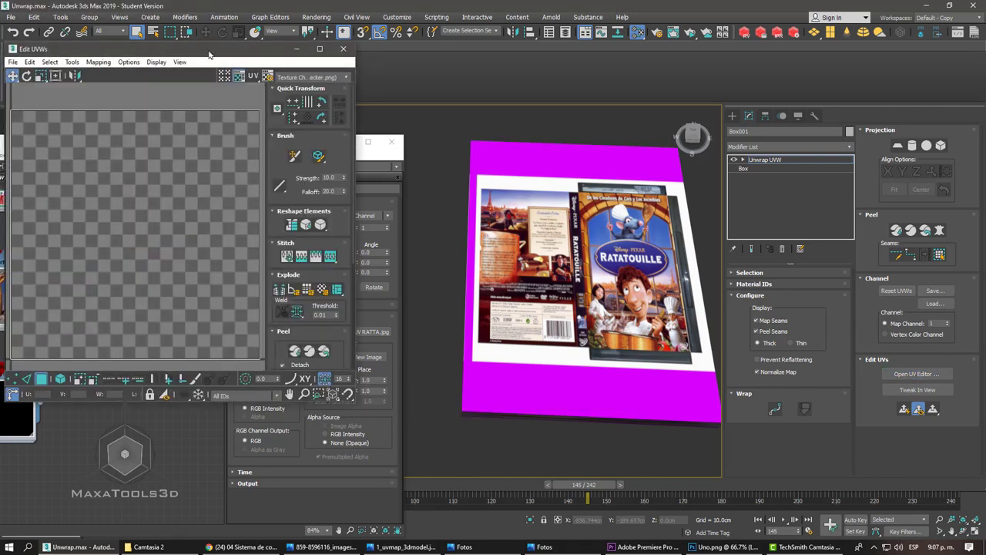
drag(208, 55, 407, 48)
drag(440, 259, 347, 152)
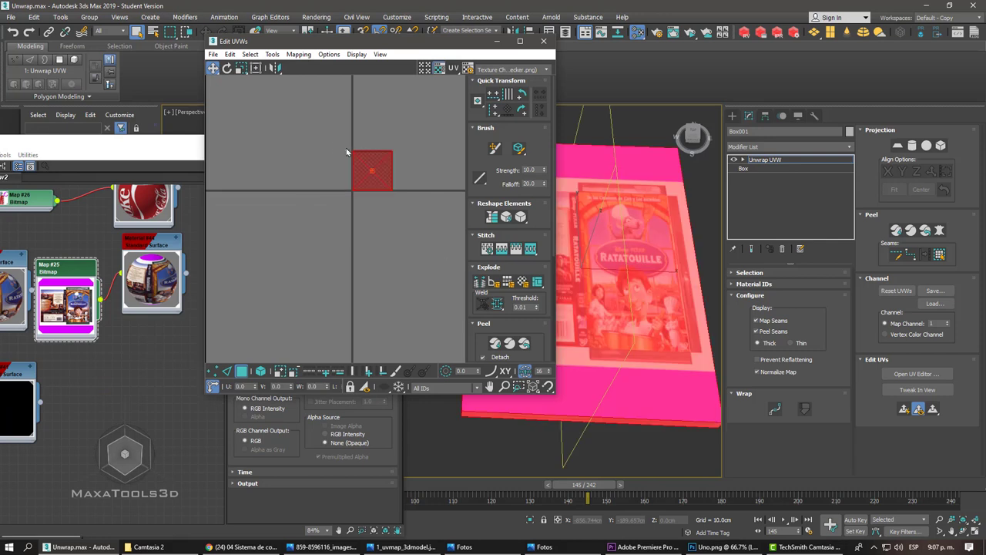
- Apply Flatten Mapping with a value of 35 and maximize the UV editor
click(295, 60)
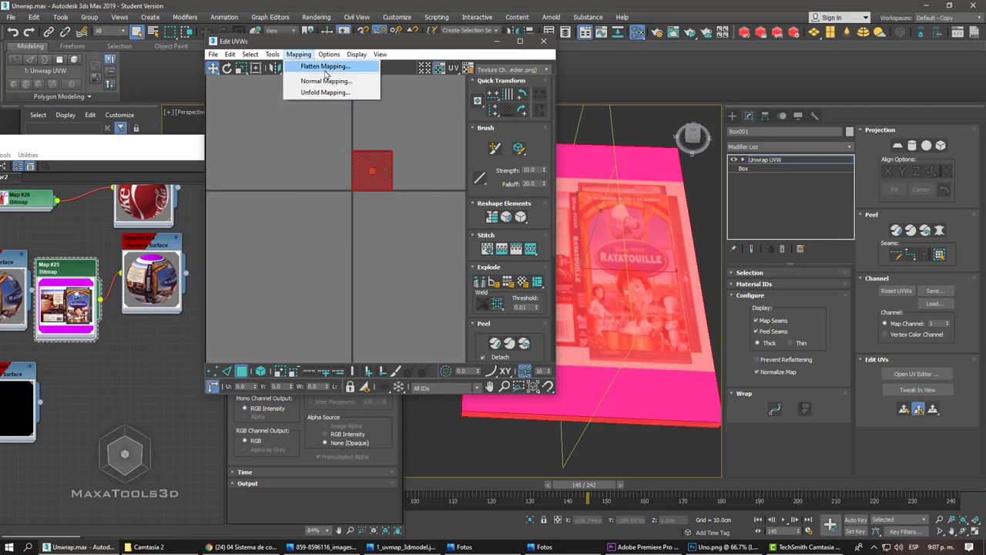
click(325, 70)
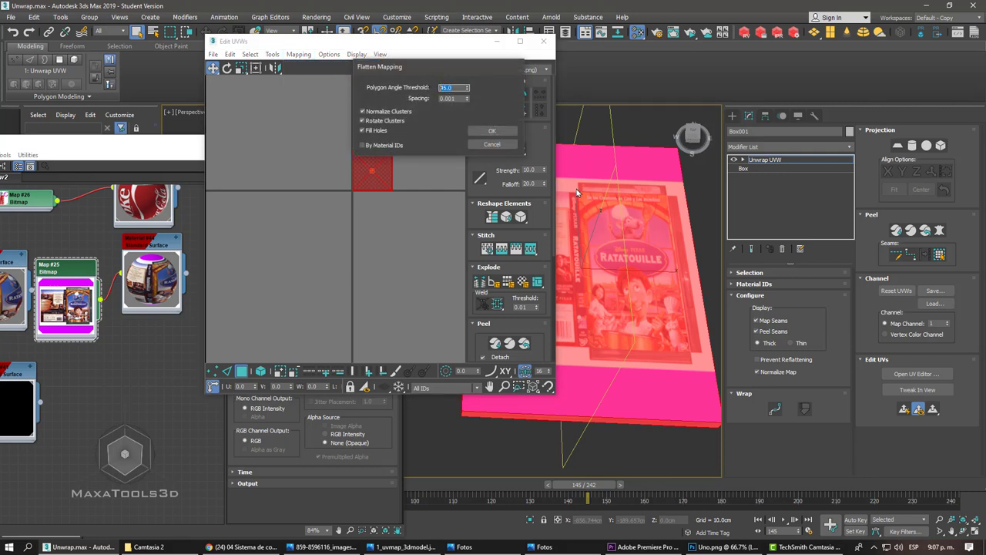
text(35)
click(494, 131)
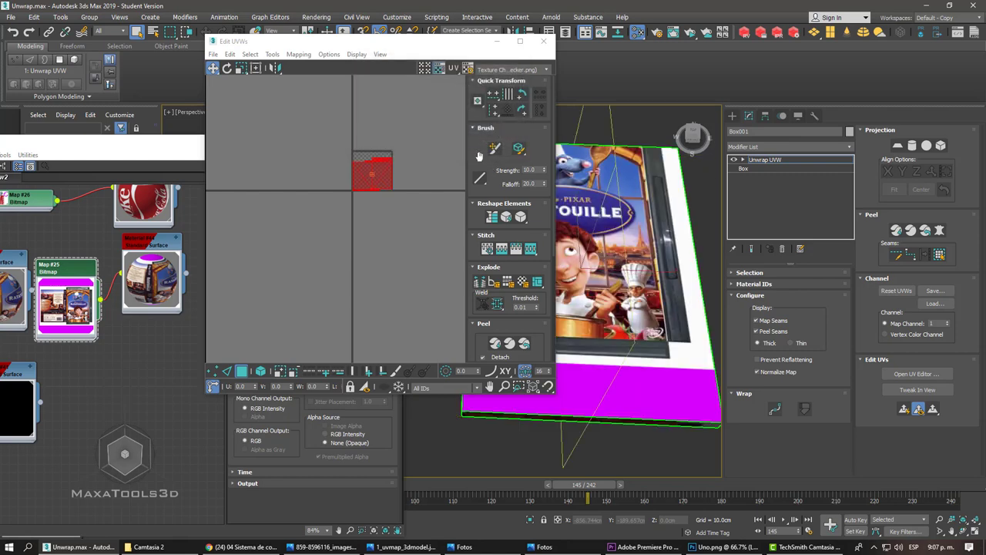
scroll(386, 177, up, 5)
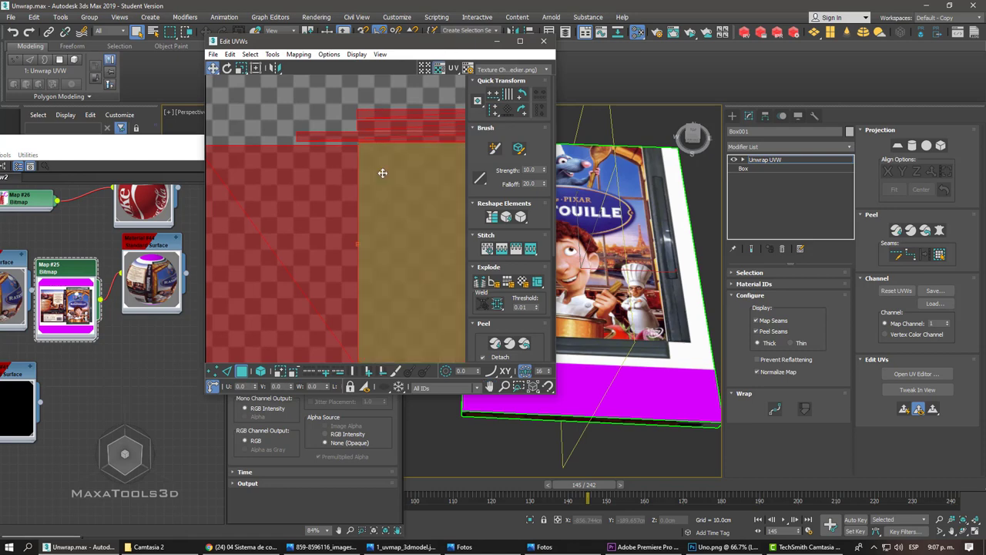
scroll(383, 171, down, 3)
click(520, 41)
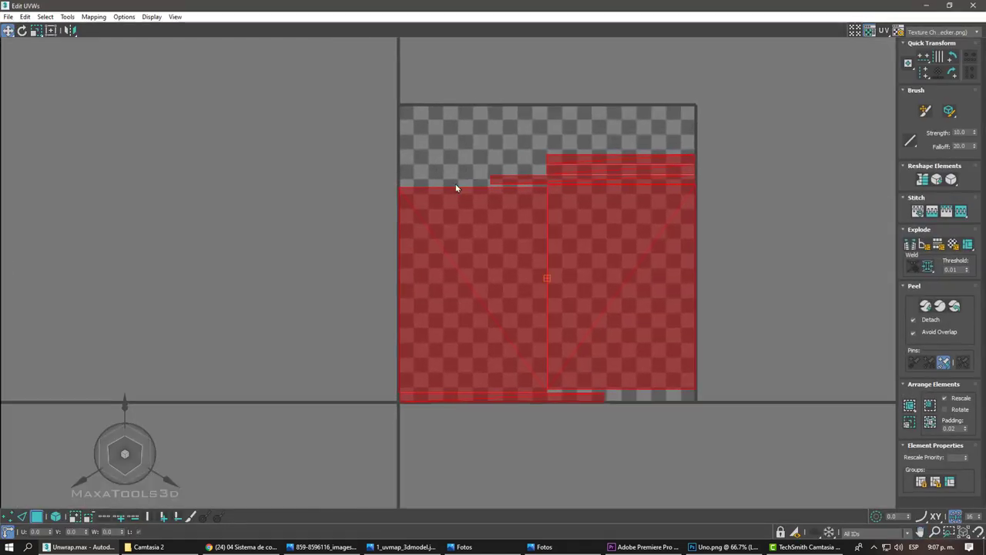
- Try moving the right UV shell, undo it, then select all UV shells
scroll(462, 189, up, 3)
scroll(543, 200, down, 2)
click(678, 187)
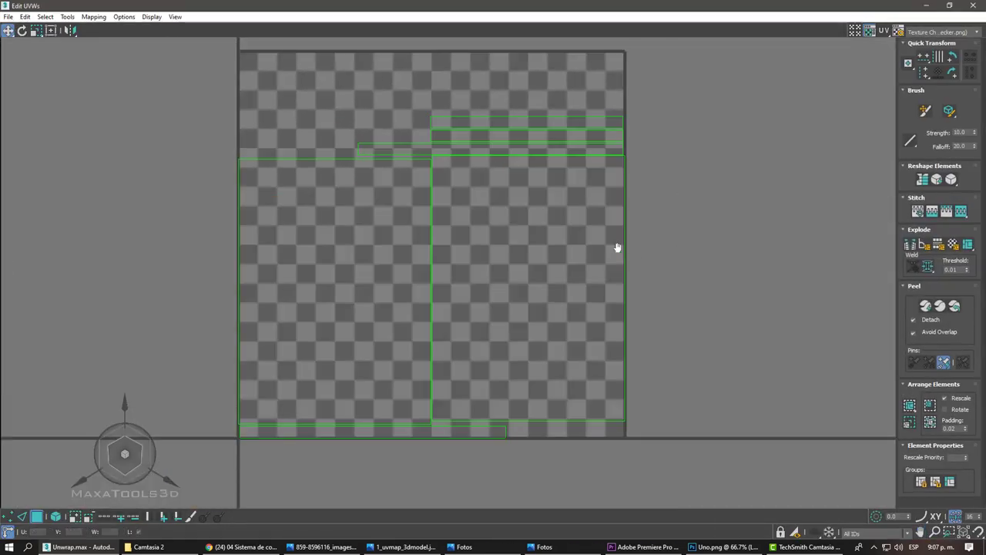
scroll(442, 221, down, 2)
drag(492, 237, 612, 246)
key(ctrl+z)
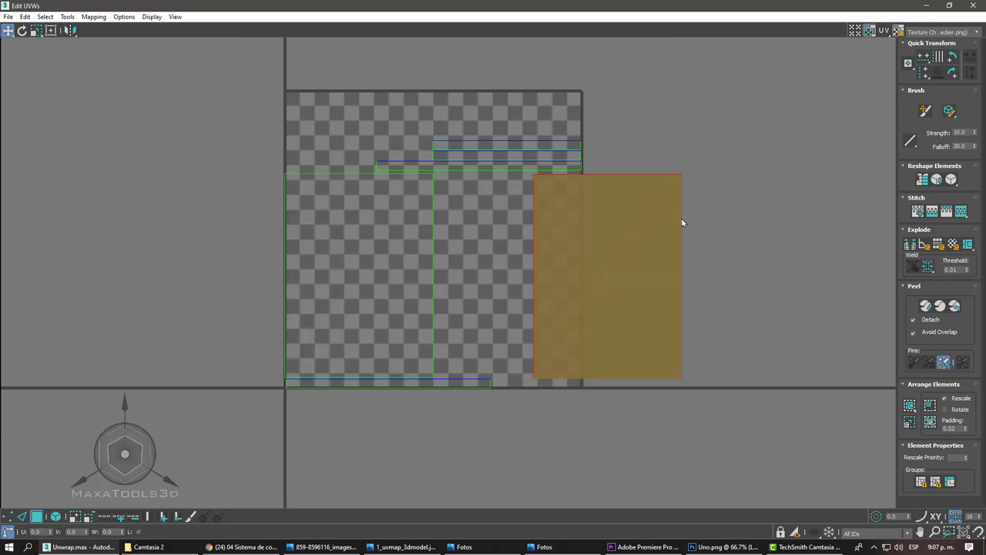
key(ctrl+z)
click(227, 106)
drag(227, 106, 653, 376)
- Deselect all UV shells and bring up the background texture dropdown
middle_drag(653, 375, 609, 346)
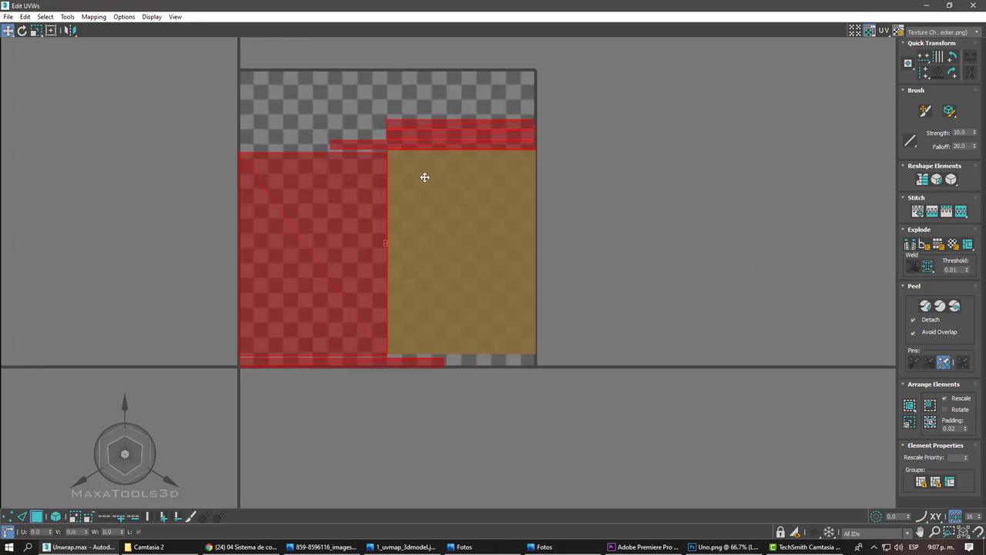
scroll(476, 88, up, 2)
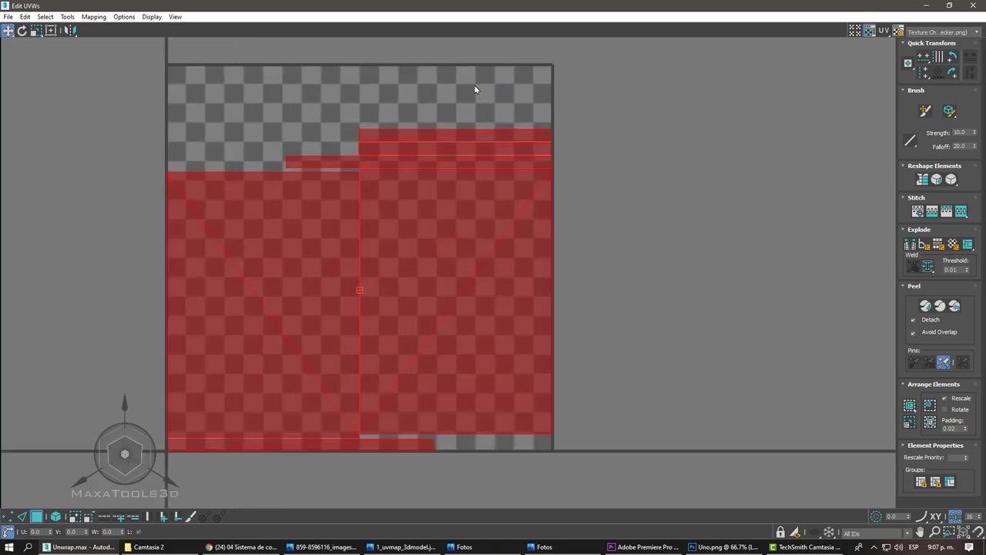
scroll(478, 94, up, 2)
scroll(478, 95, down, 5)
click(93, 16)
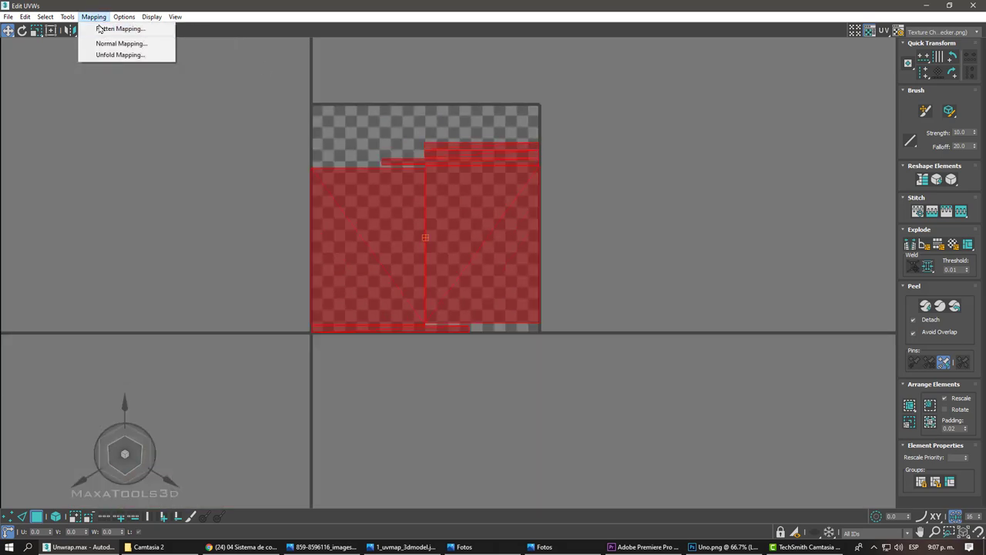
click(197, 33)
click(586, 173)
scroll(455, 225, up, 3)
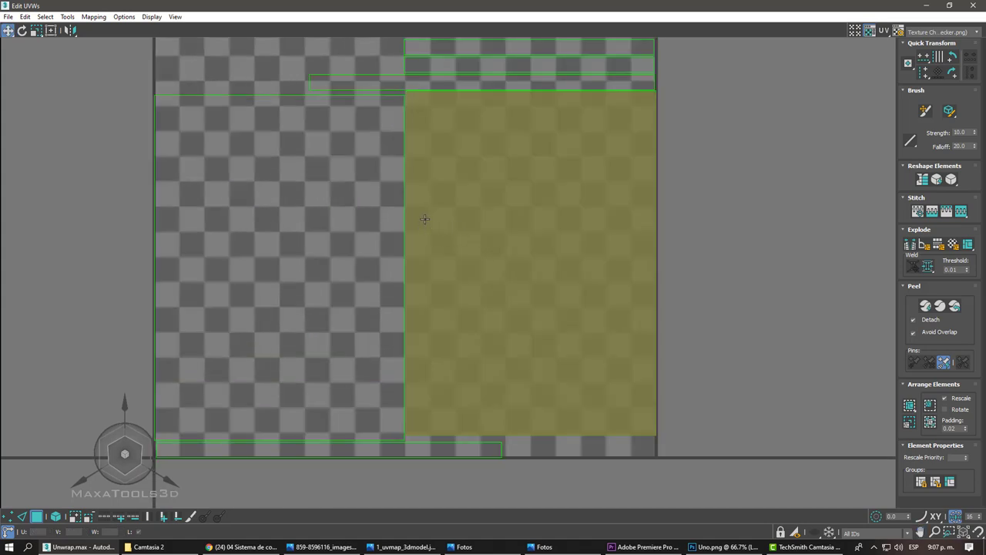
scroll(478, 203, down, 2)
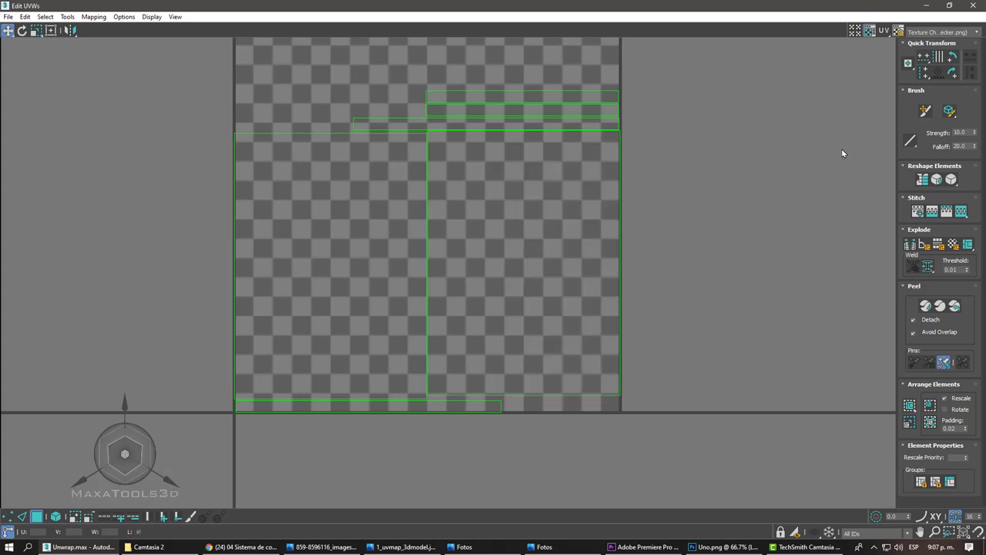
click(914, 32)
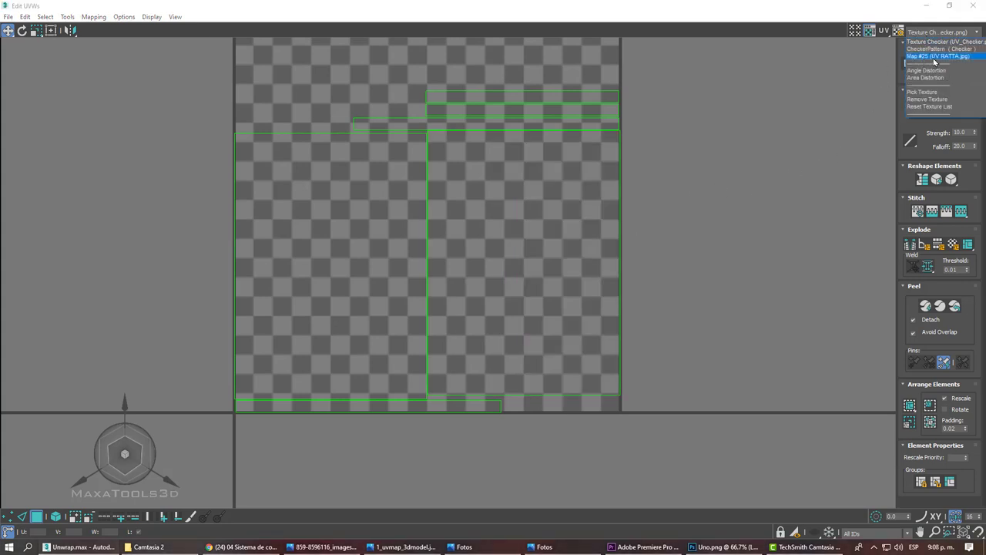
- Show Map #25 (UV RATTA.jpg) behind the UVs, then select and pack all shells
click(936, 57)
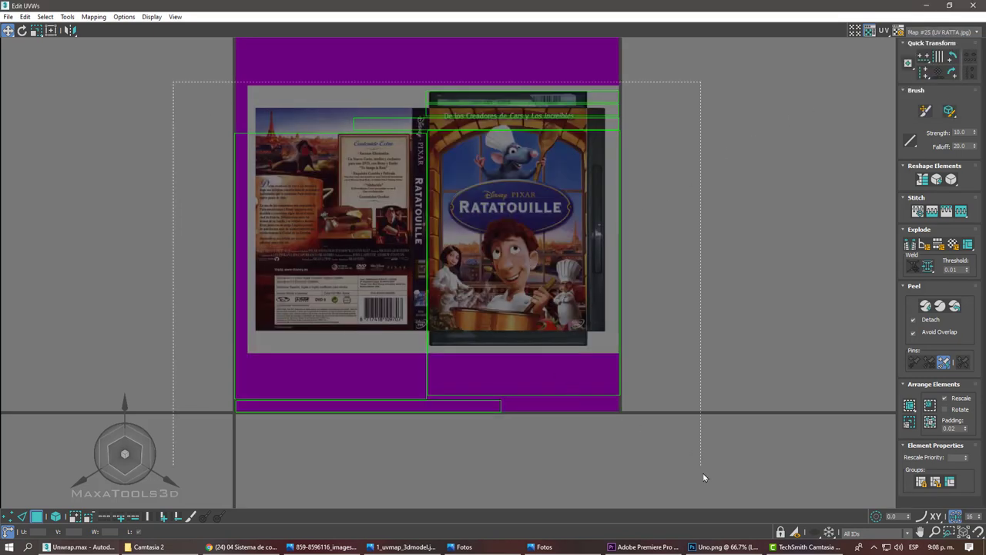
drag(579, 394, 705, 475)
drag(506, 324, 500, 291)
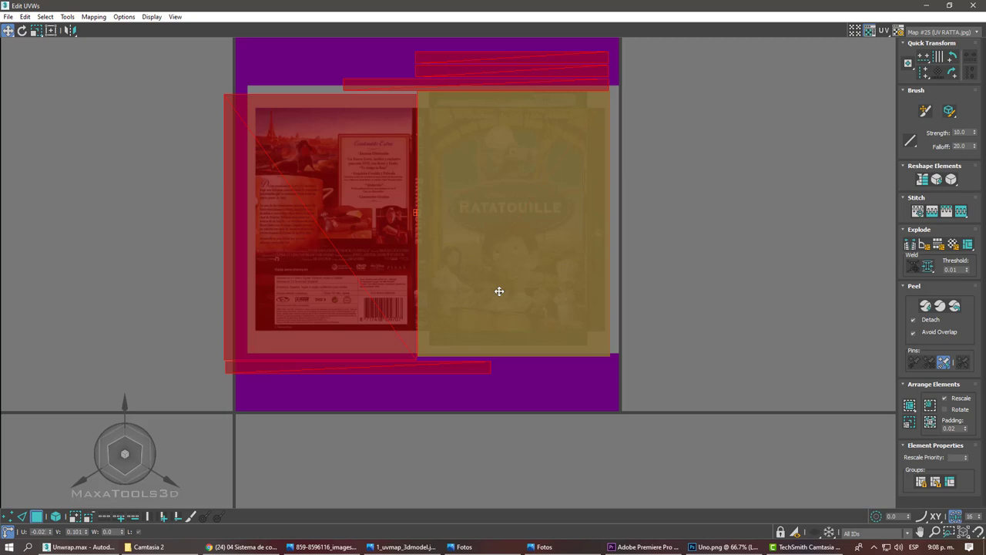
right_click(497, 201)
click(505, 224)
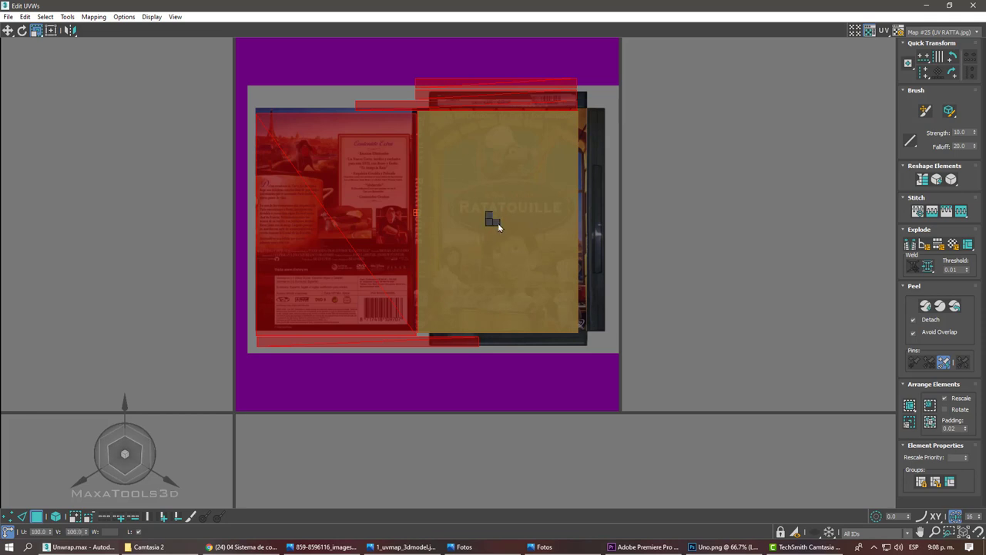
- Move the packed shells over the Ratatouille cover image
right_click(497, 225)
click(505, 230)
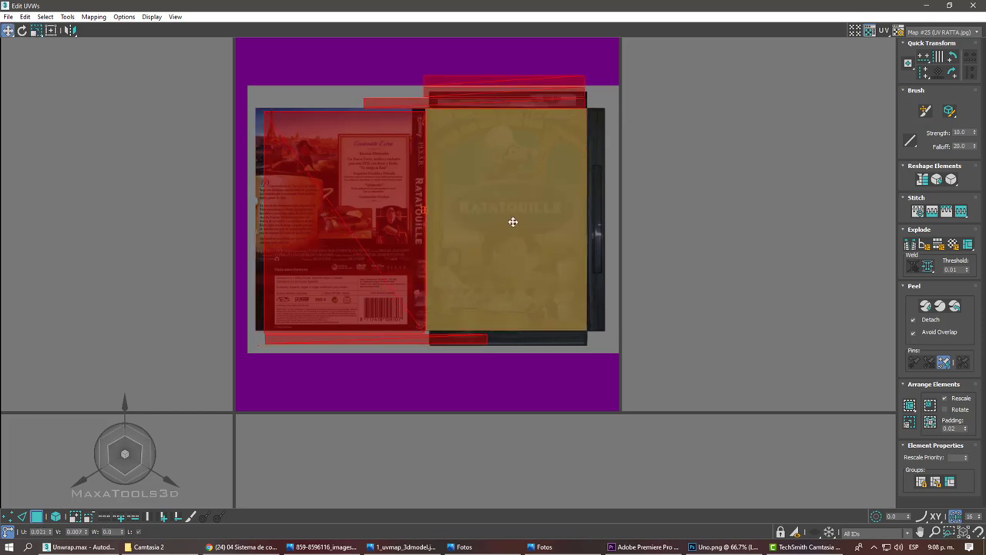
drag(512, 222, 513, 222)
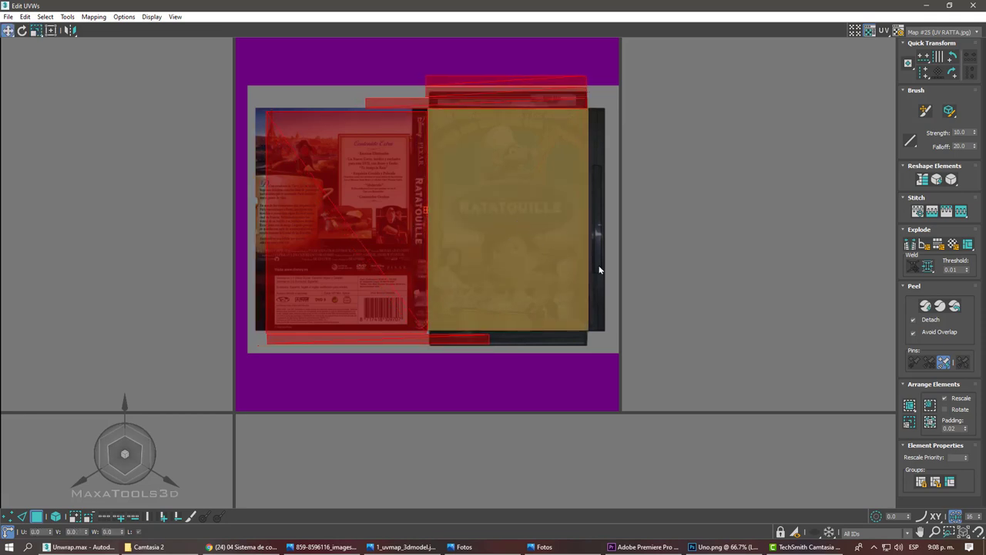
click(621, 322)
scroll(574, 117, up, 4)
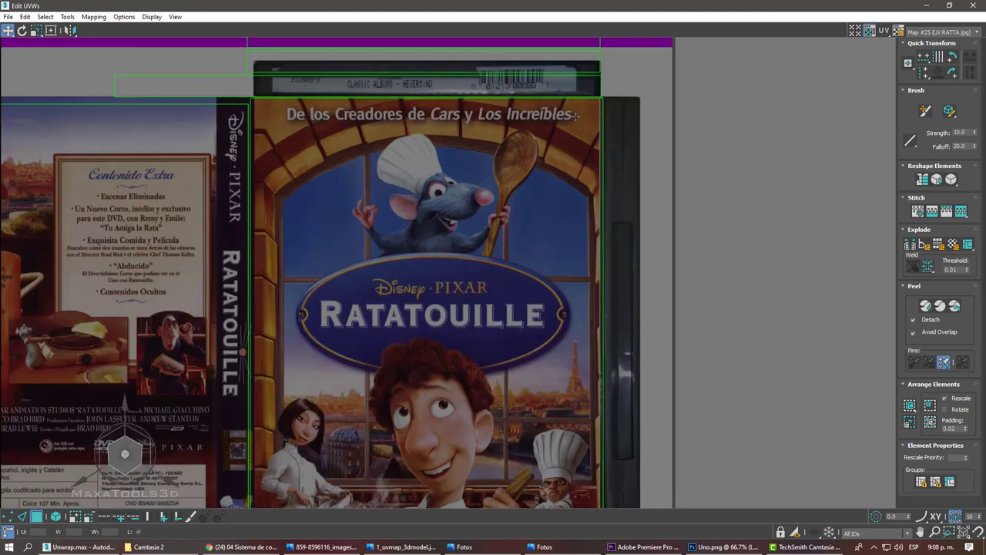
scroll(516, 156, down, 2)
scroll(532, 177, down, 3)
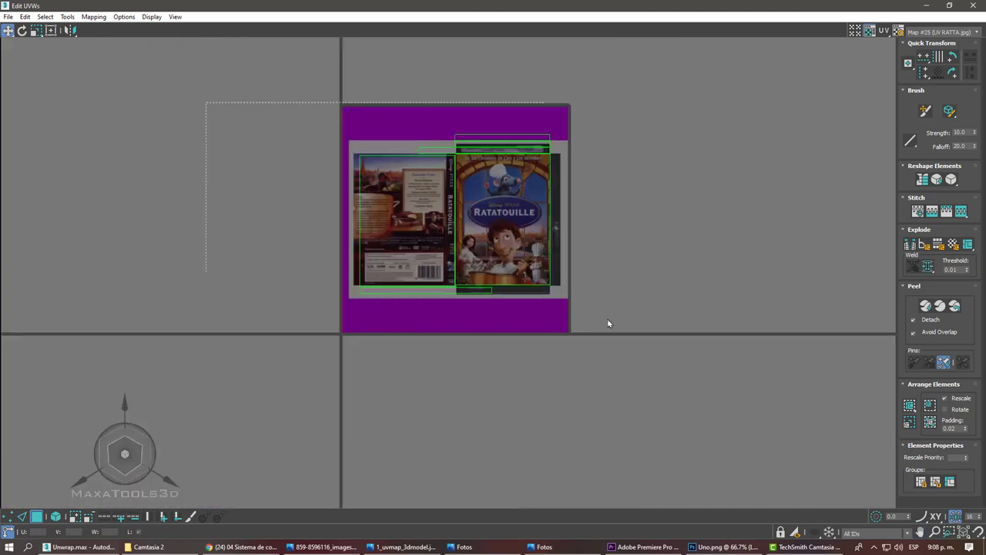
- Scale the front cover shell down slightly so it fits the cover art
click(515, 223)
right_click(504, 218)
click(516, 227)
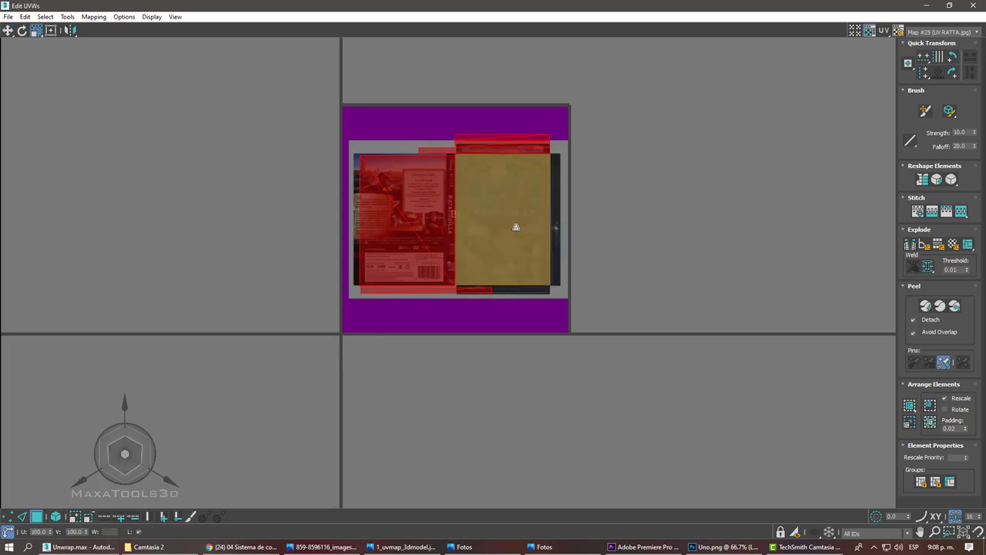
drag(516, 227, 516, 230)
key(w)
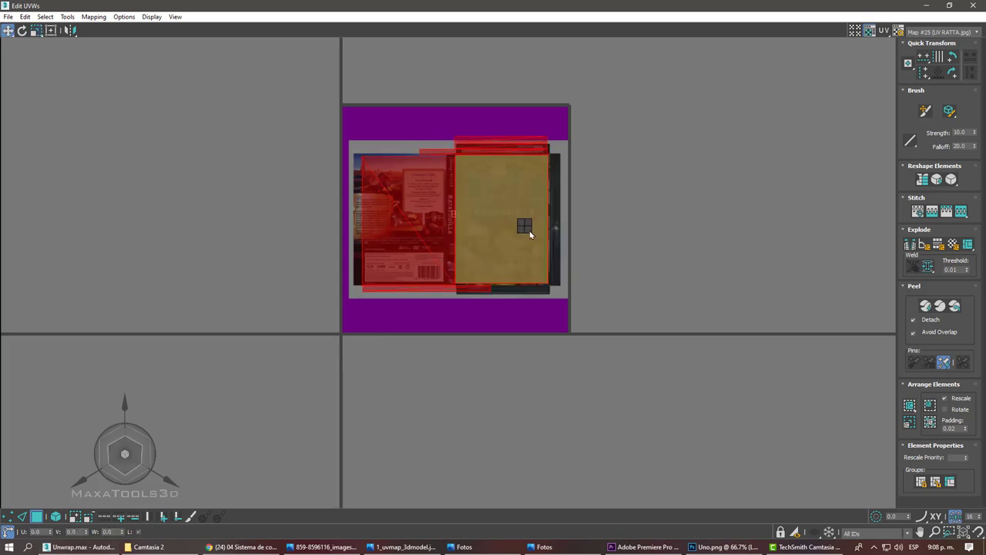
scroll(543, 250, up, 5)
scroll(541, 262, down, 3)
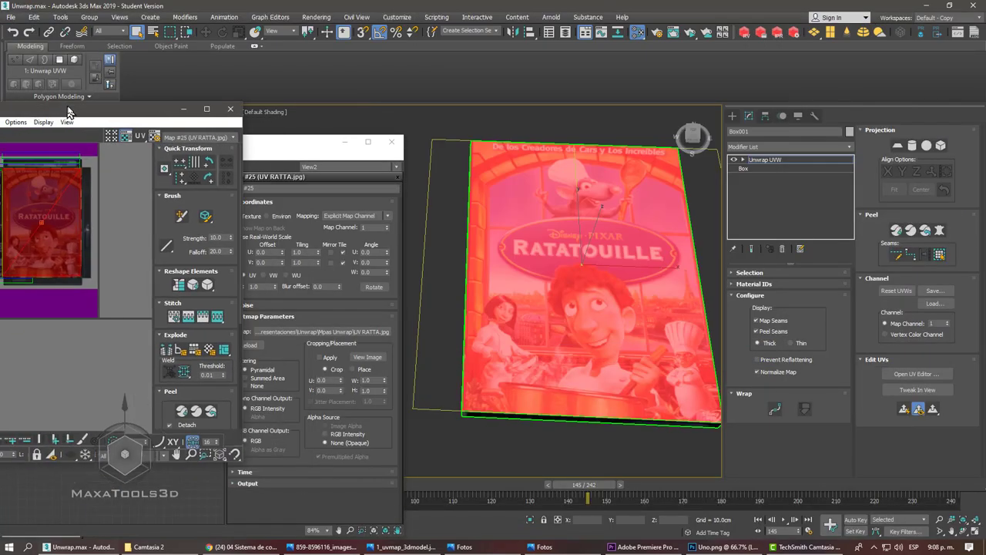
- Frame the whole box and bring the Edit UVWs window onto the thin strips
scroll(463, 276, down, 1)
scroll(463, 276, down, 5)
mouse_move(463, 276)
alt+middle_down()
mouse_move(564, 240)
mouse_move(569, 174)
alt+middle_up()
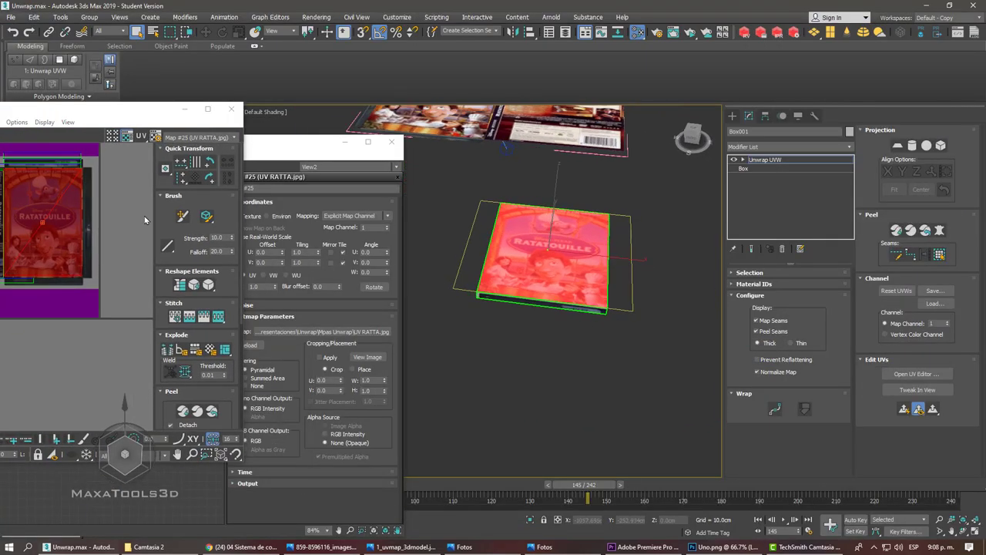
drag(132, 117, 311, 93)
scroll(242, 193, up, 2)
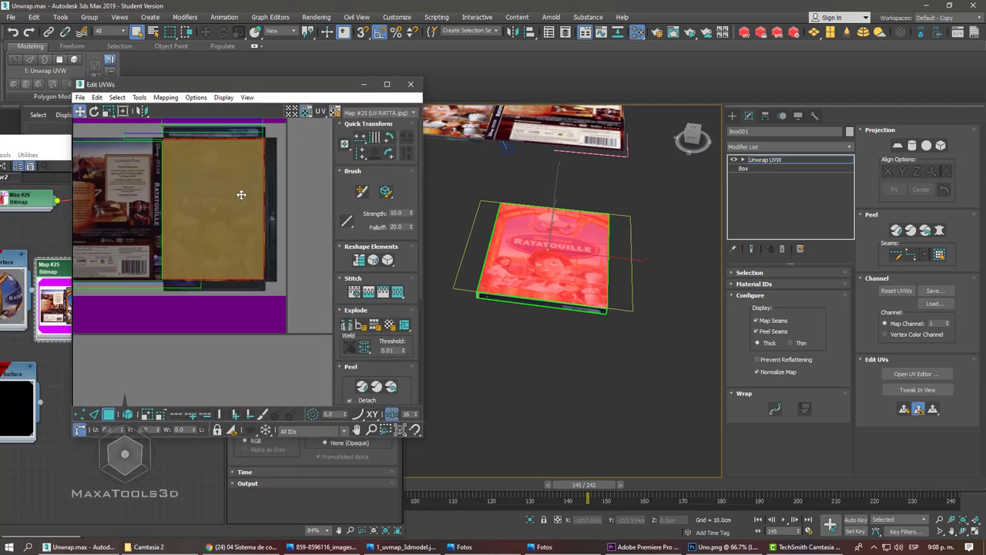
scroll(274, 250, up, 3)
scroll(274, 250, down, 2)
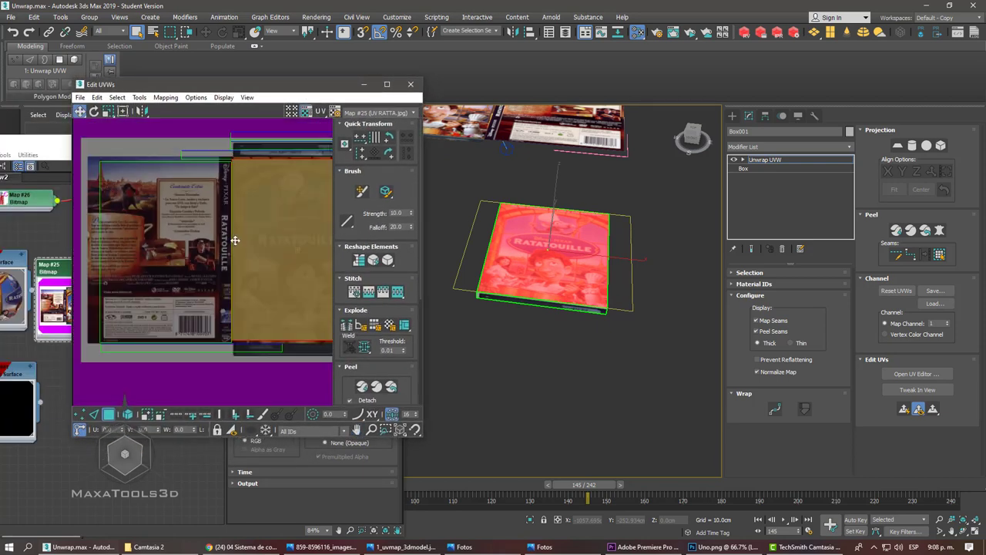
mouse_move(235, 238)
mouse_down()
mouse_move(161, 242)
mouse_move(171, 237)
mouse_up()
mouse_move(539, 254)
alt+middle_down()
mouse_move(562, 152)
mouse_move(601, 251)
alt+middle_up()
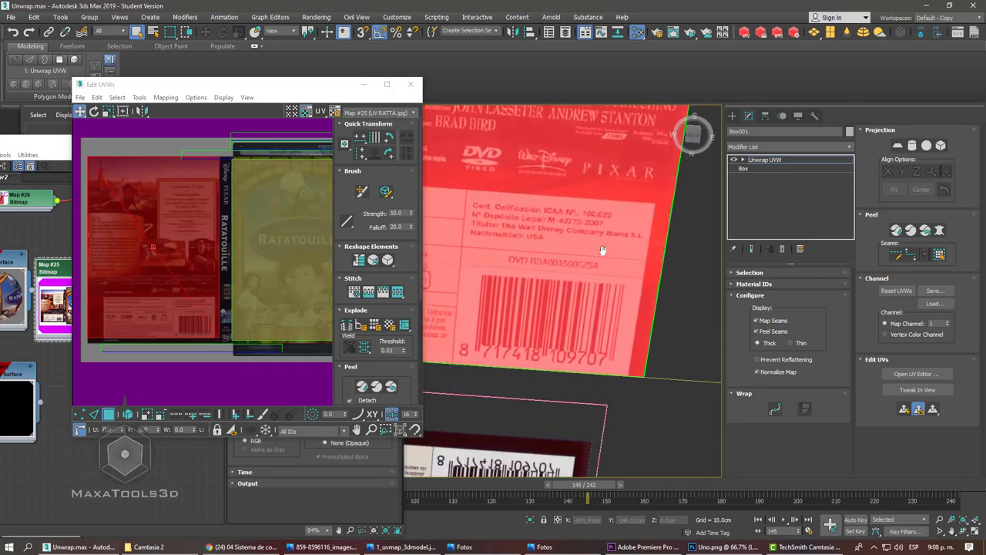
middle_drag(261, 251, 261, 278)
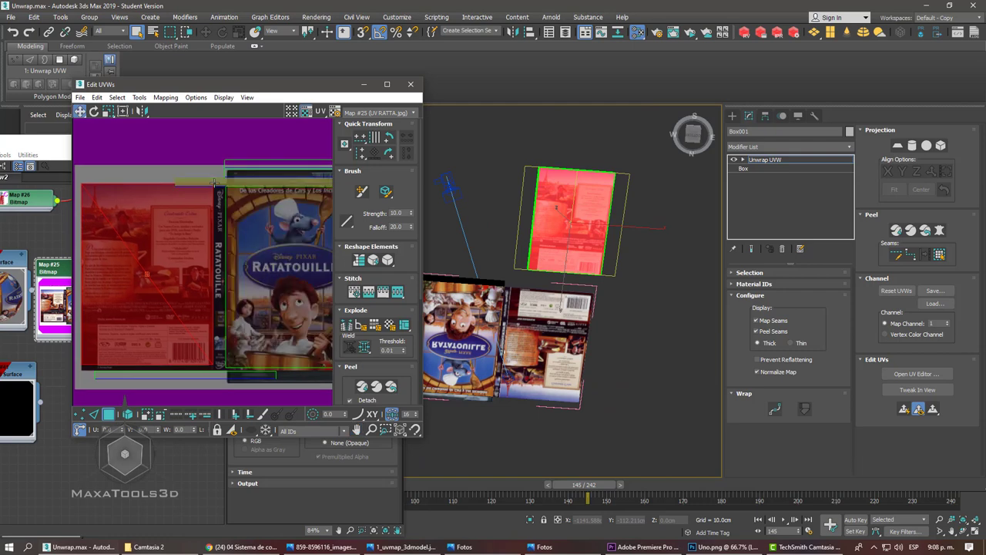
- Select the thin strip shell and rotate it about 85° upright
click(262, 182)
alt+middle_drag(470, 240, 687, 257)
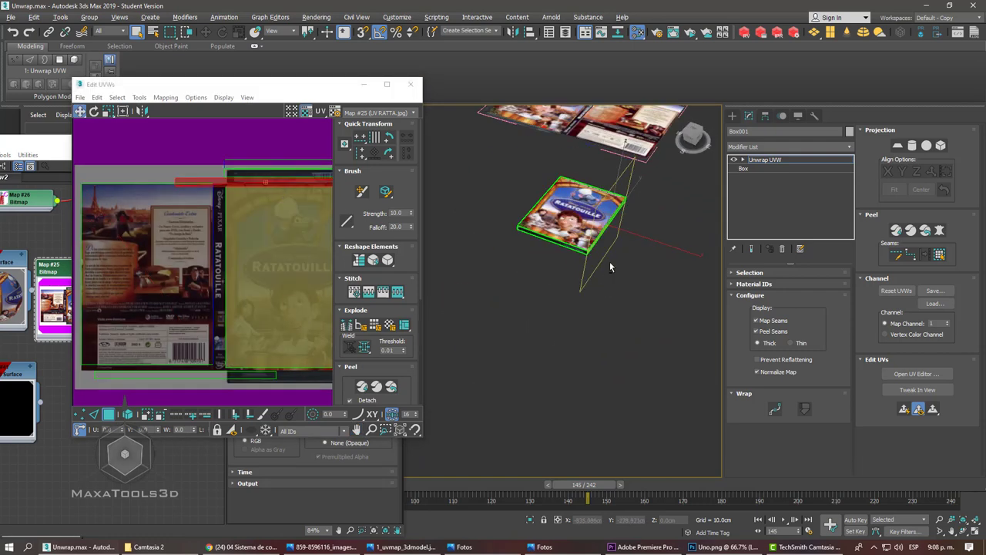
click(231, 374)
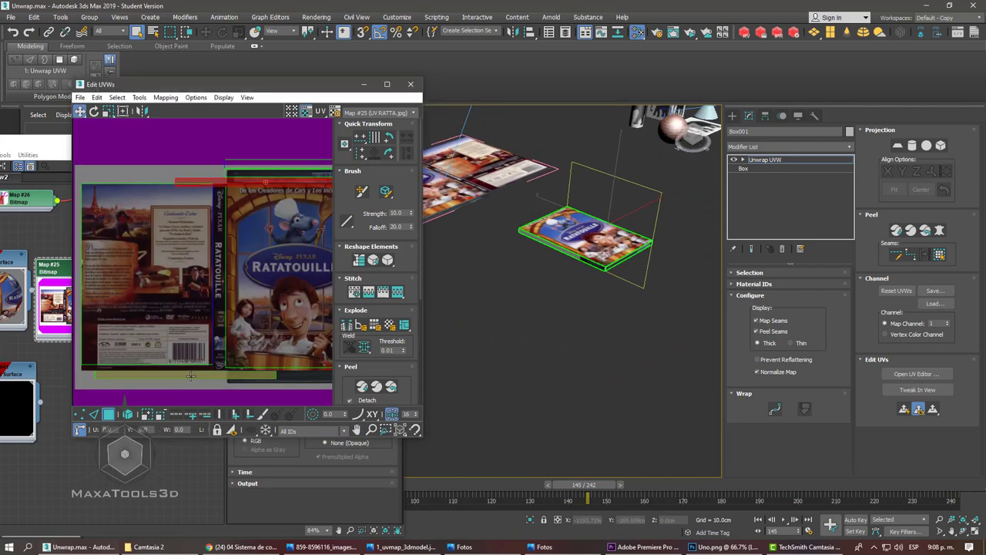
click(233, 280)
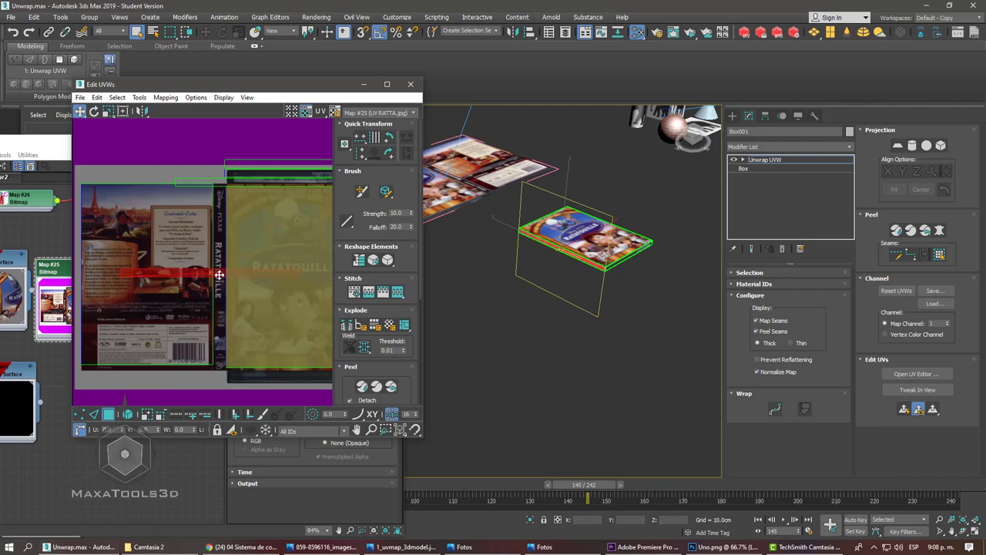
key(e)
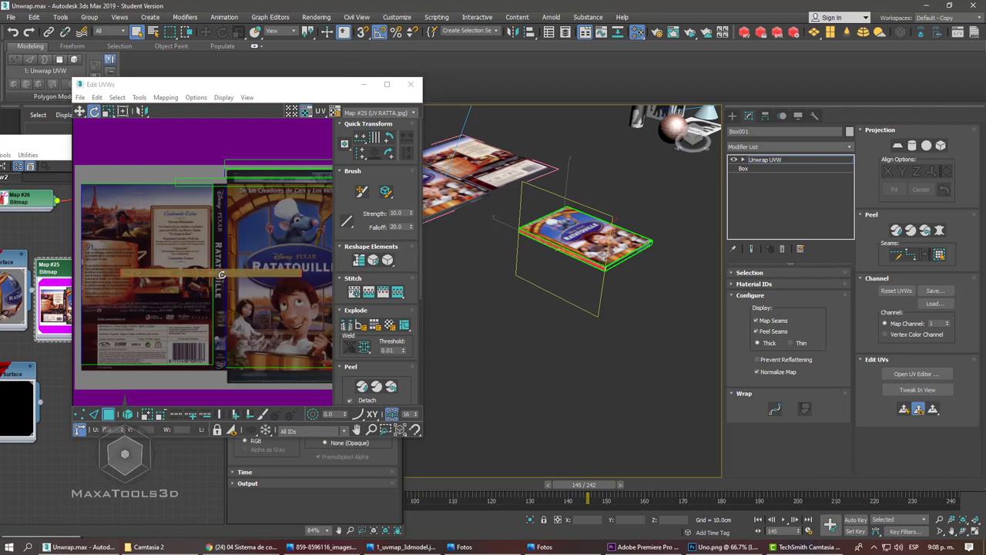
mouse_move(222, 274)
mouse_down()
mouse_move(217, 261)
mouse_move(182, 355)
mouse_up()
- Move the upright strip onto the Disney·Pixar spine lettering of the cover texture
click(80, 110)
scroll(227, 170, up, 3)
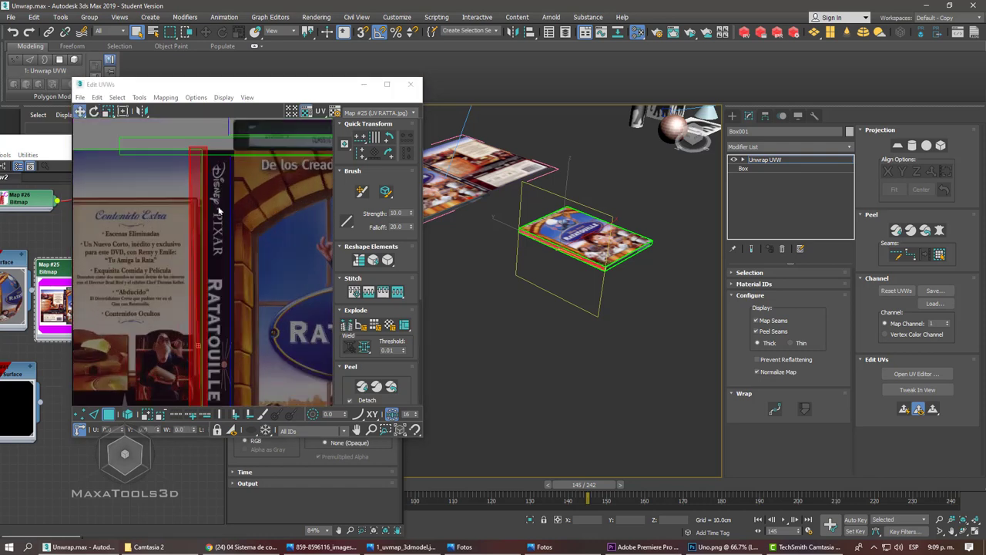
scroll(227, 170, up, 2)
scroll(227, 170, up, 1)
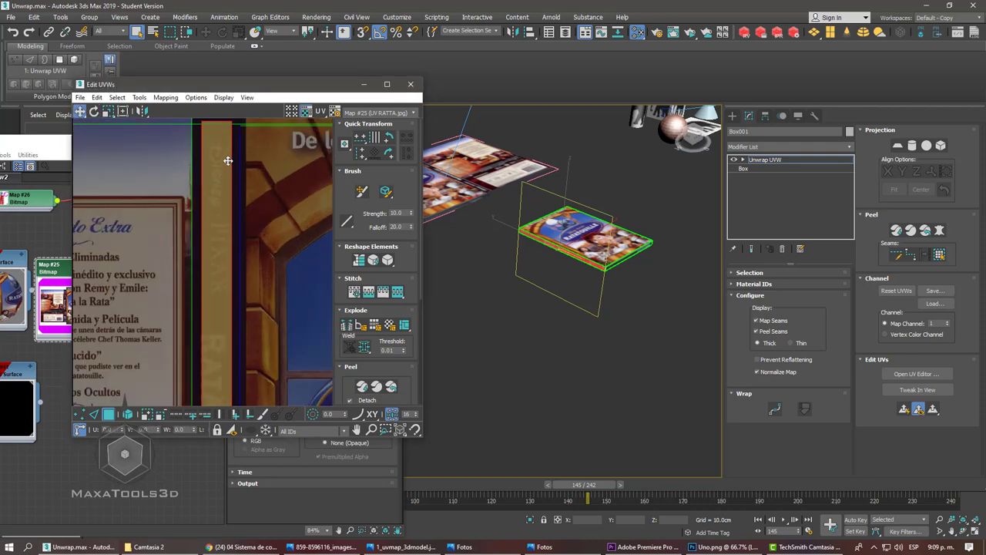
mouse_move(228, 171)
mouse_down()
mouse_move(200, 221)
mouse_move(202, 210)
mouse_up()
scroll(214, 218, down, 1)
click(221, 209)
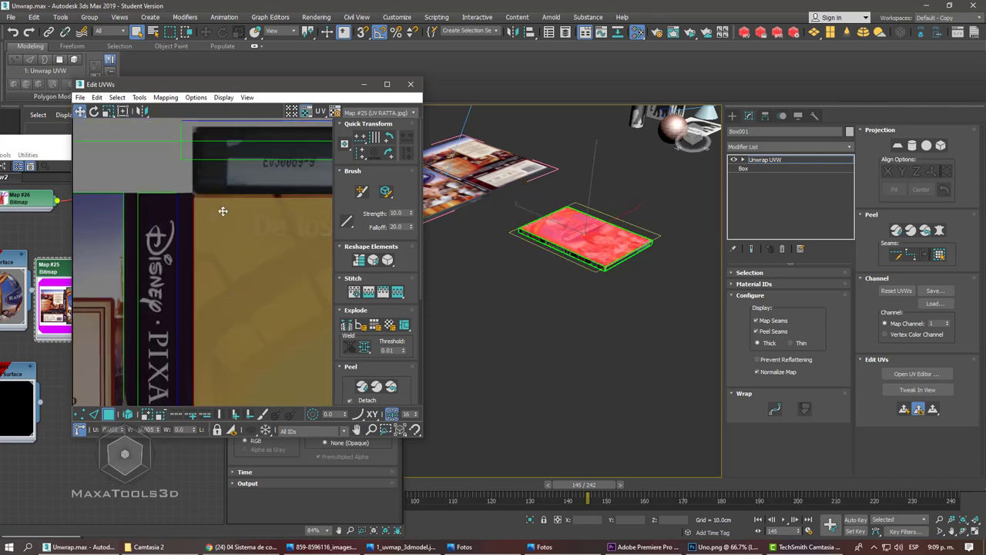
scroll(207, 203, up, 2)
click(253, 158)
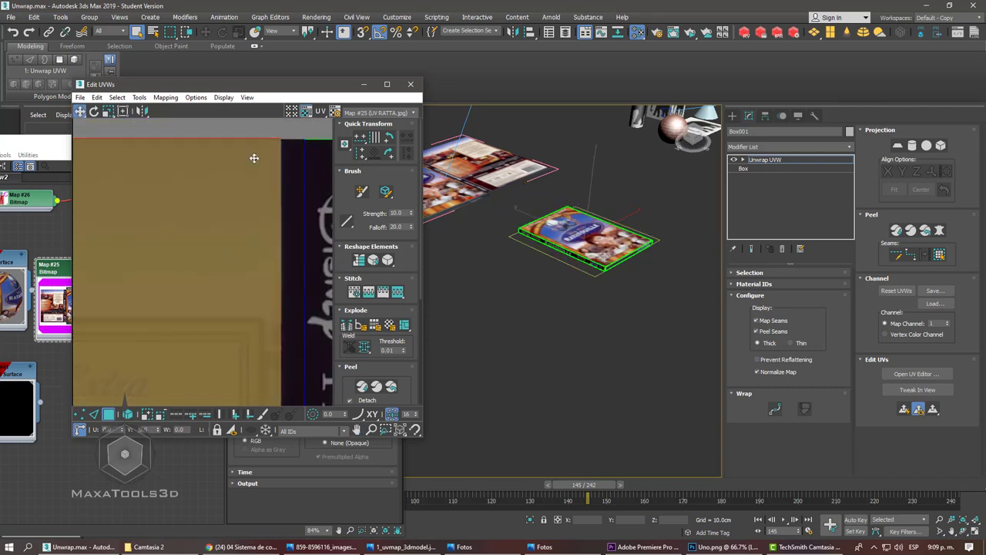
middle_drag(254, 160, 188, 256)
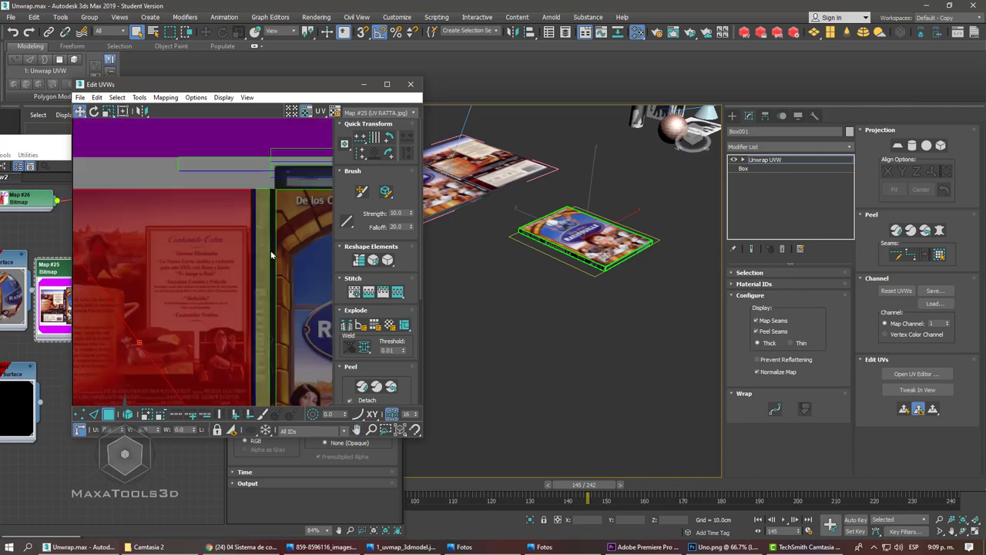
- In Edge mode, shift the first spine seam edge to align the spine artwork
scroll(530, 252, up, 6)
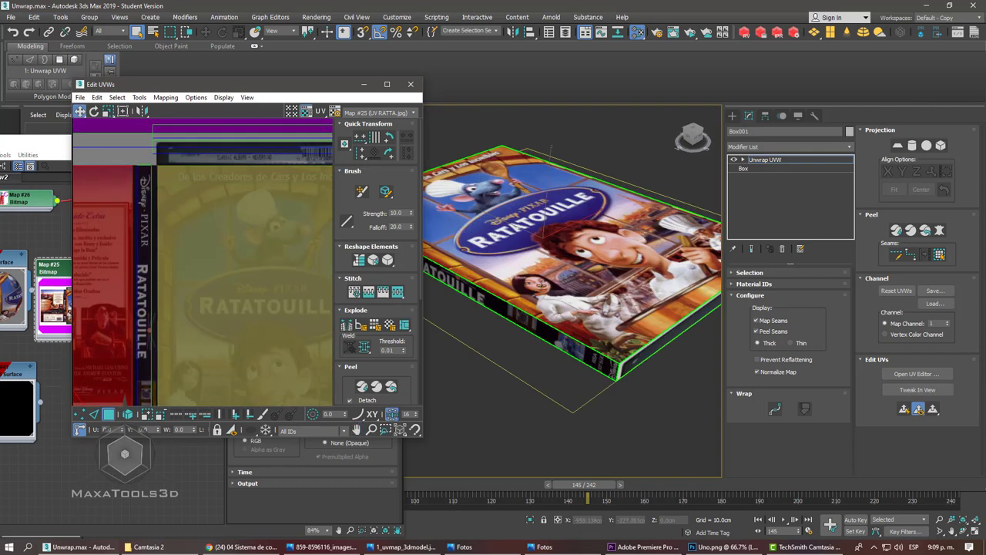
middle_drag(604, 272, 650, 245)
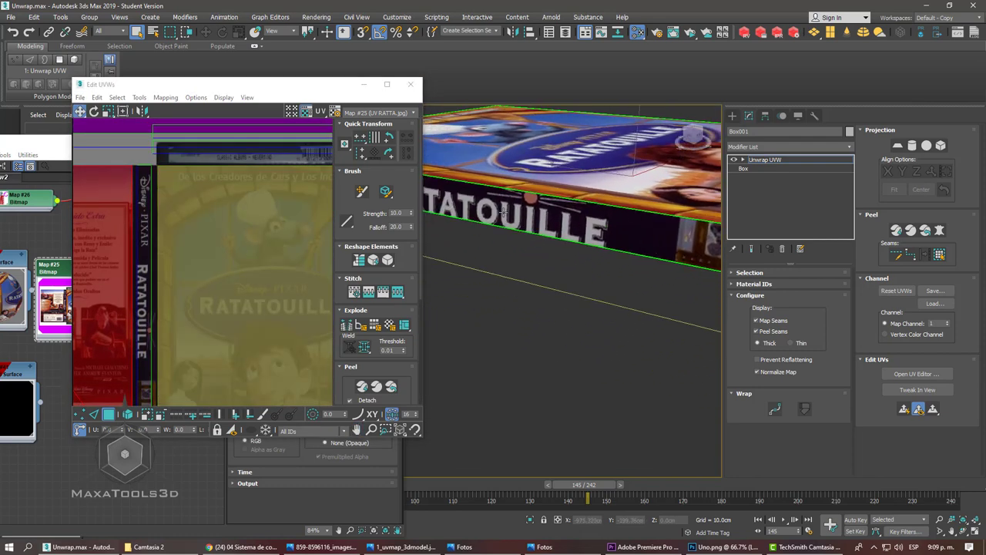
scroll(151, 263, up, 2)
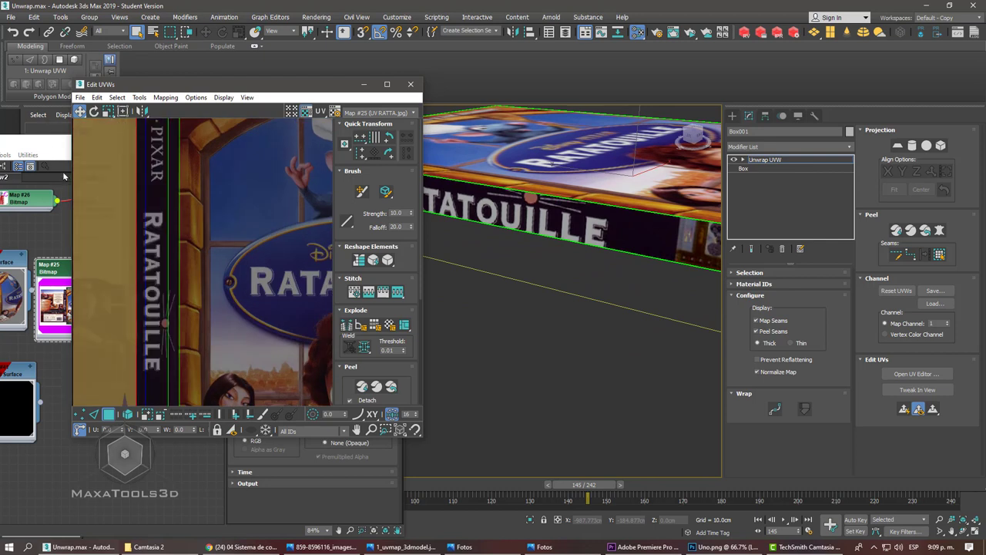
click(95, 414)
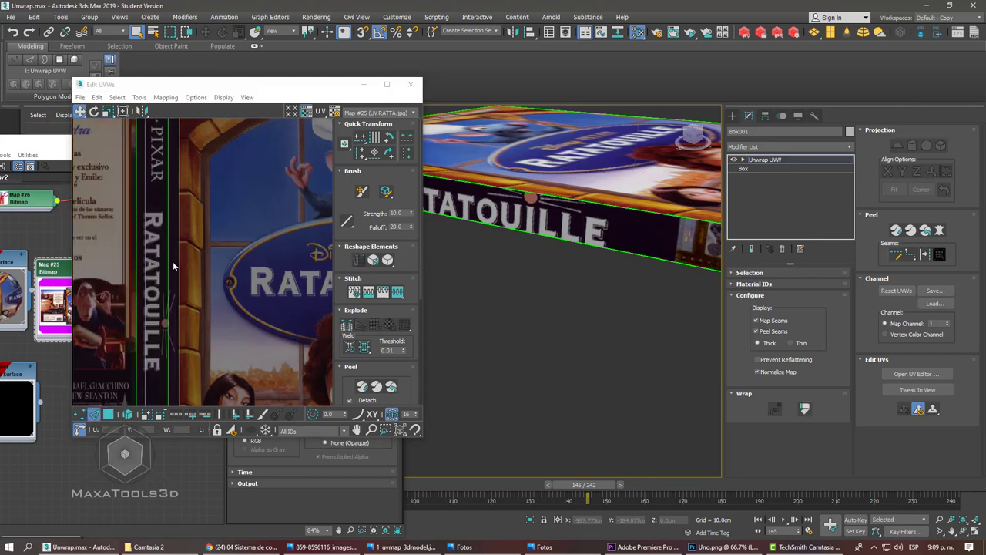
click(168, 283)
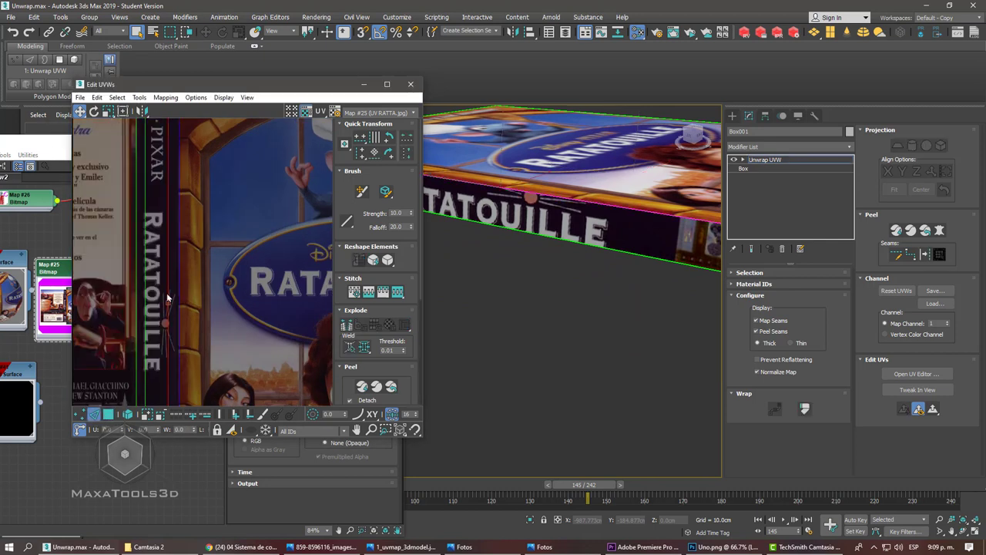
scroll(167, 297, up, 3)
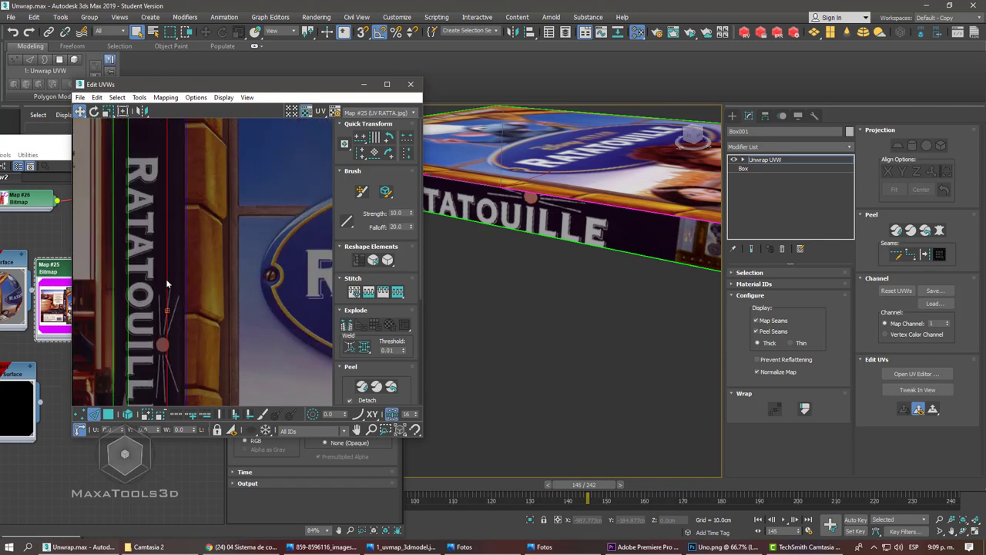
drag(167, 278, 184, 276)
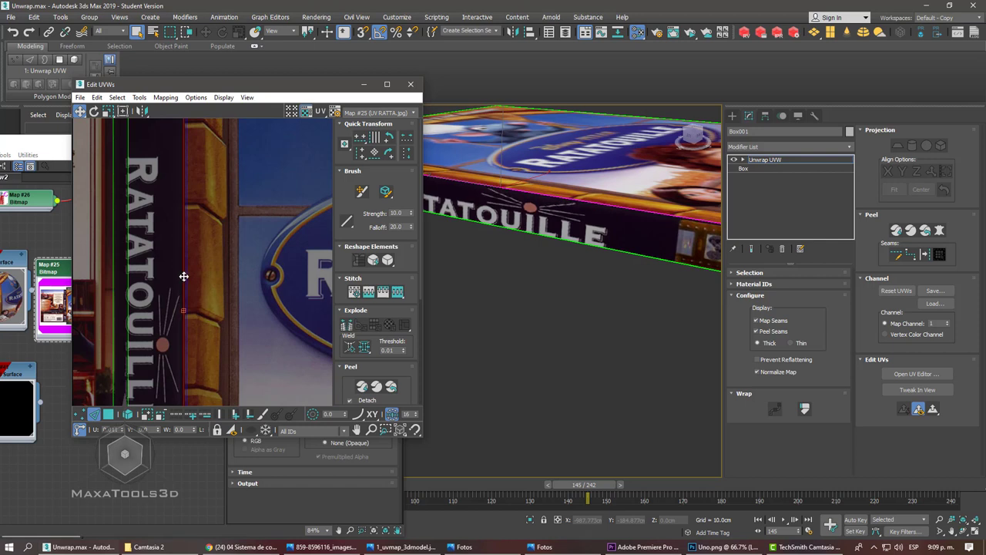
middle_drag(141, 292, 213, 273)
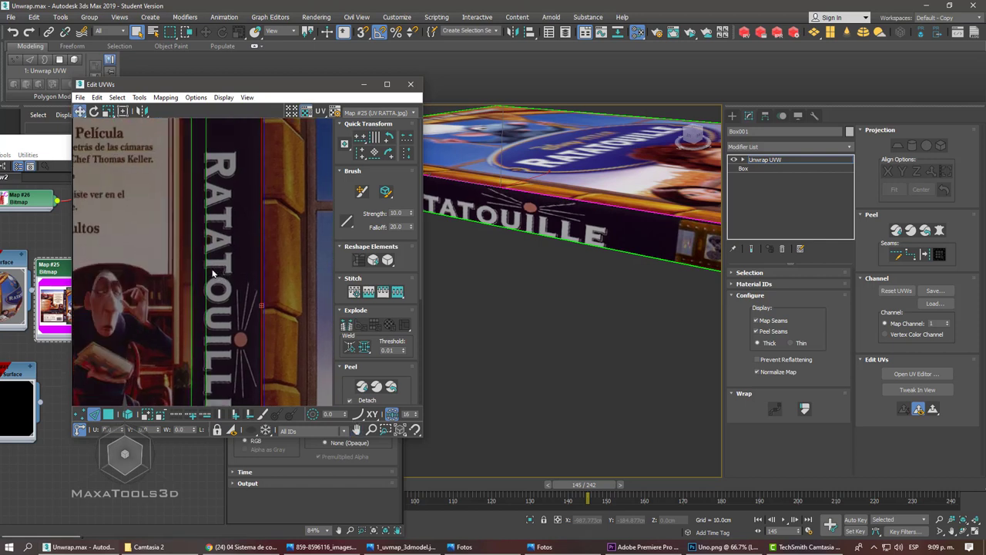
mouse_move(205, 277)
mouse_down()
mouse_move(197, 278)
mouse_move(260, 264)
mouse_up()
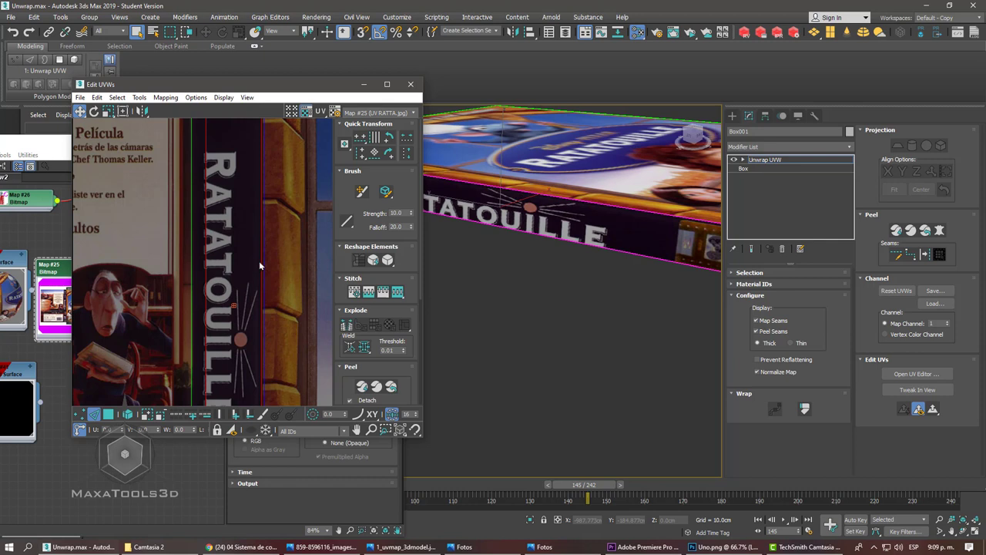
- Move the other spine seam edge left so the RATATOUILLE spine lines up
click(202, 256)
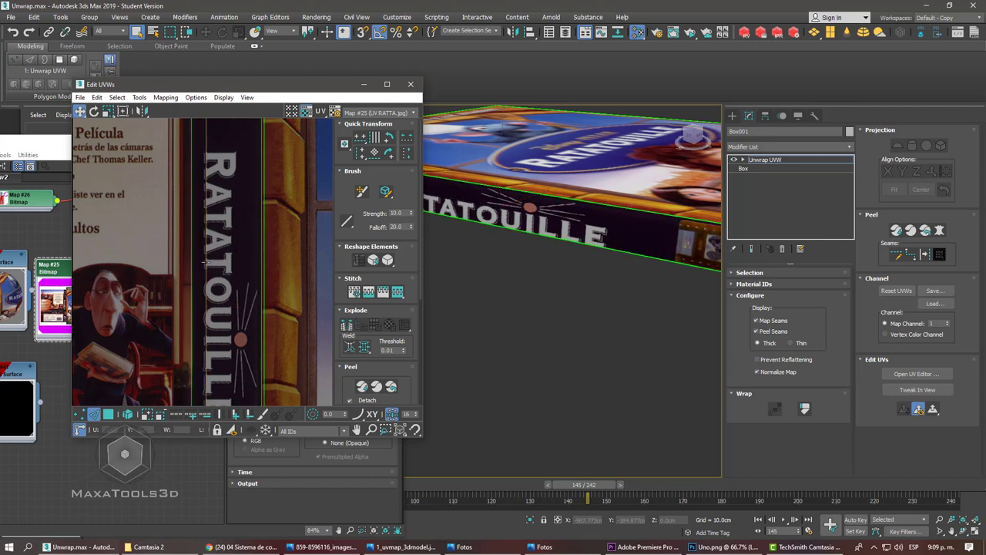
click(206, 260)
drag(207, 262, 193, 262)
scroll(193, 262, down, 1)
scroll(193, 254, down, 1)
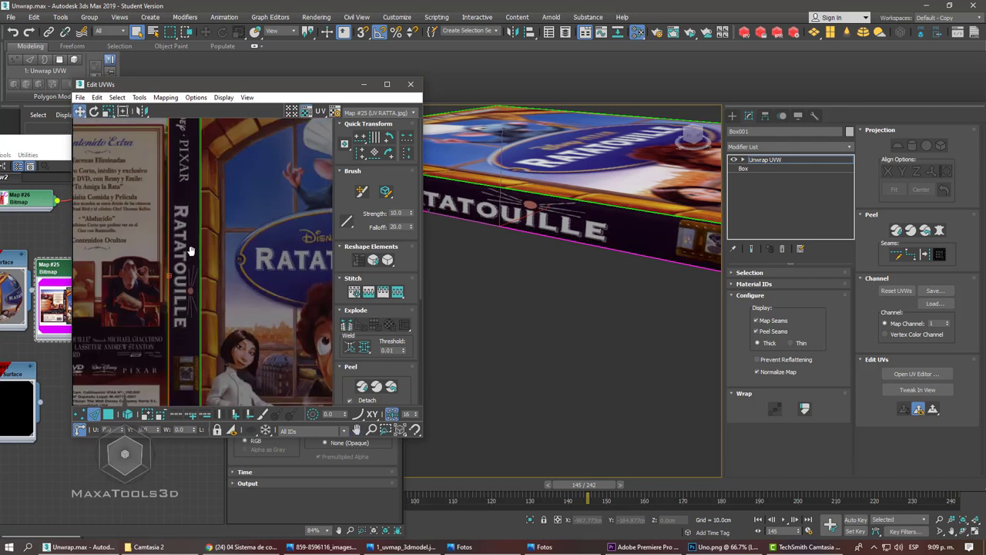
scroll(193, 252, down, 1)
- Orbit the box around to face its back cover
mouse_move(591, 234)
alt+middle_down()
mouse_move(664, 247)
mouse_move(612, 254)
alt+middle_up()
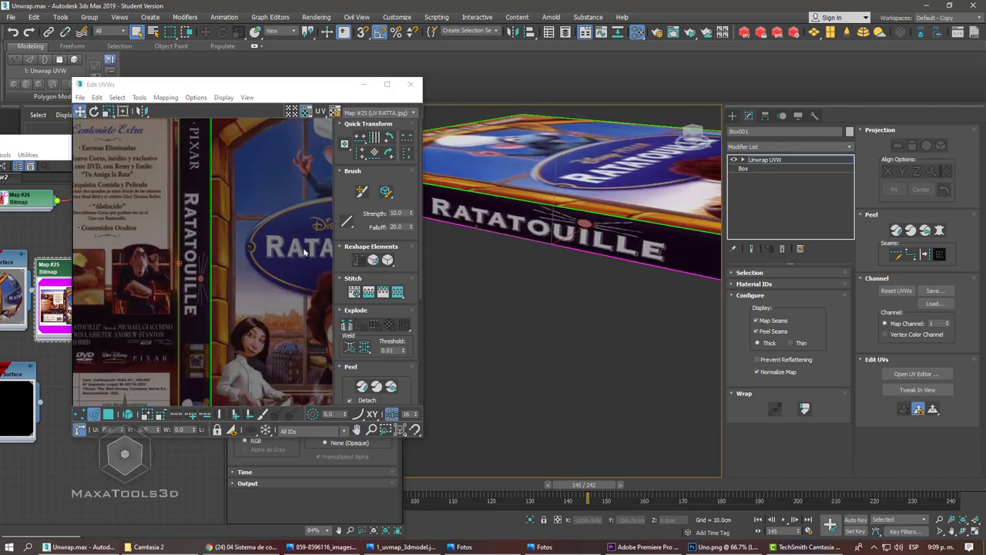
scroll(229, 231, down, 2)
mouse_move(230, 231)
middle_down()
mouse_move(230, 281)
mouse_move(288, 250)
middle_up()
mouse_move(555, 168)
alt+middle_down()
mouse_move(569, 207)
mouse_move(568, 275)
mouse_move(564, 198)
alt+middle_up()
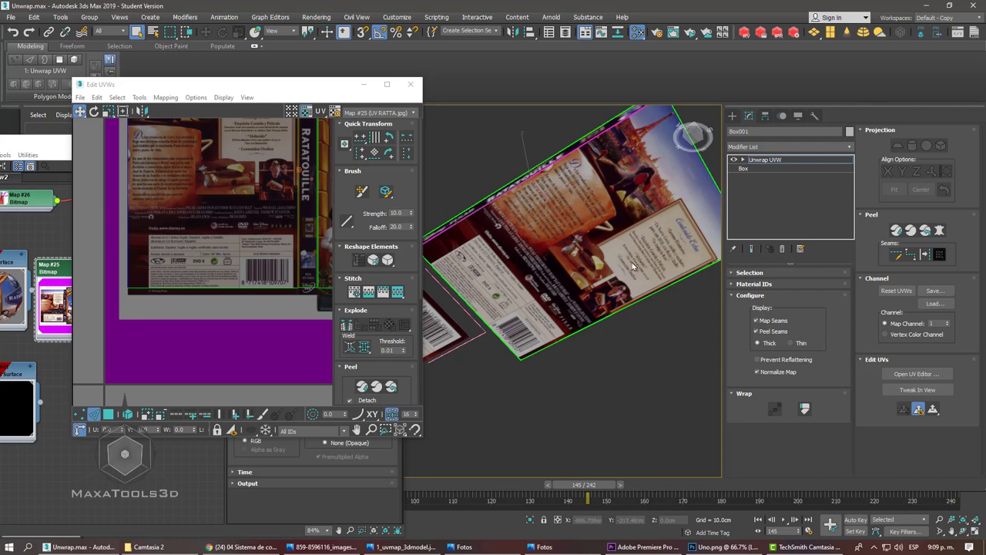
- In Polygon mode, rotate the back-cover UV island 180 degrees
mouse_move(632, 265)
alt+middle_down()
mouse_move(603, 324)
mouse_move(609, 277)
alt+middle_up()
mouse_move(672, 202)
alt+middle_down()
mouse_move(604, 265)
mouse_move(566, 189)
mouse_move(585, 231)
alt+middle_up()
scroll(226, 254, down, 2)
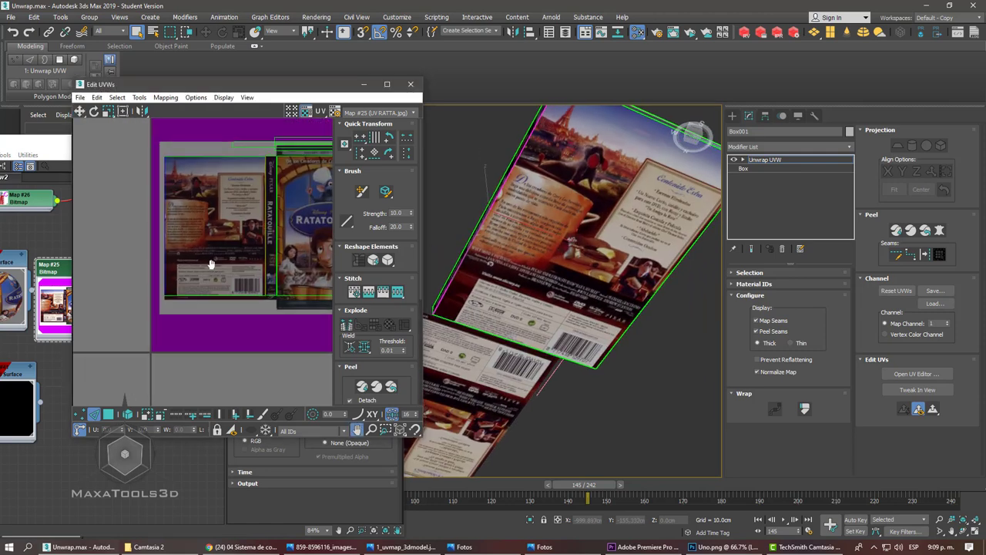
click(113, 413)
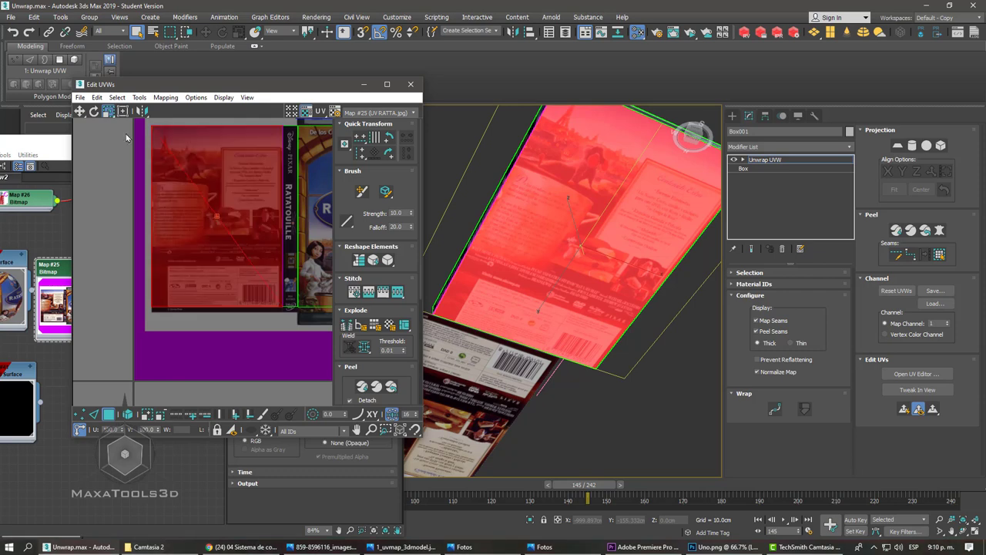
click(93, 111)
mouse_move(203, 149)
mouse_down()
mouse_move(302, 255)
mouse_move(232, 312)
mouse_up()
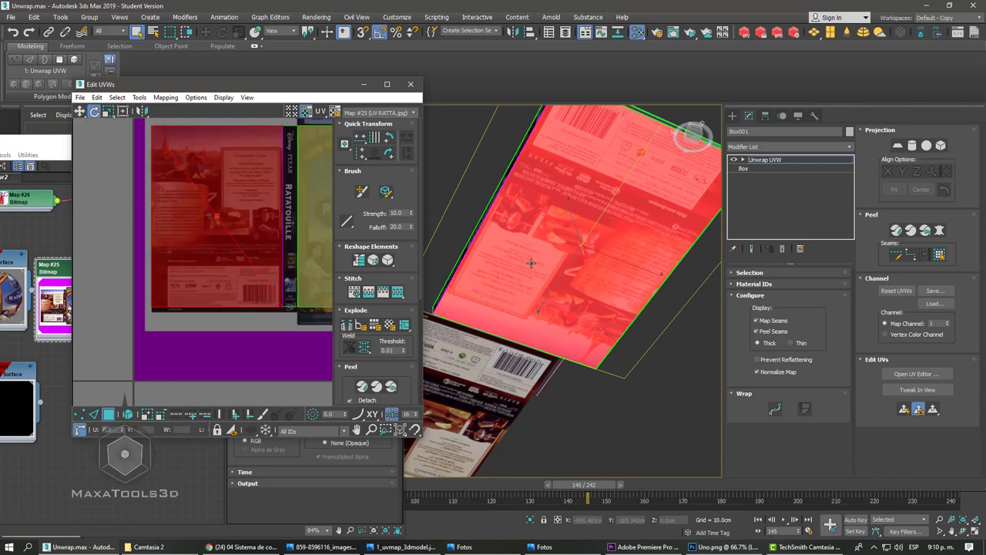
alt+middle_drag(529, 260, 529, 251)
drag(287, 229, 237, 228)
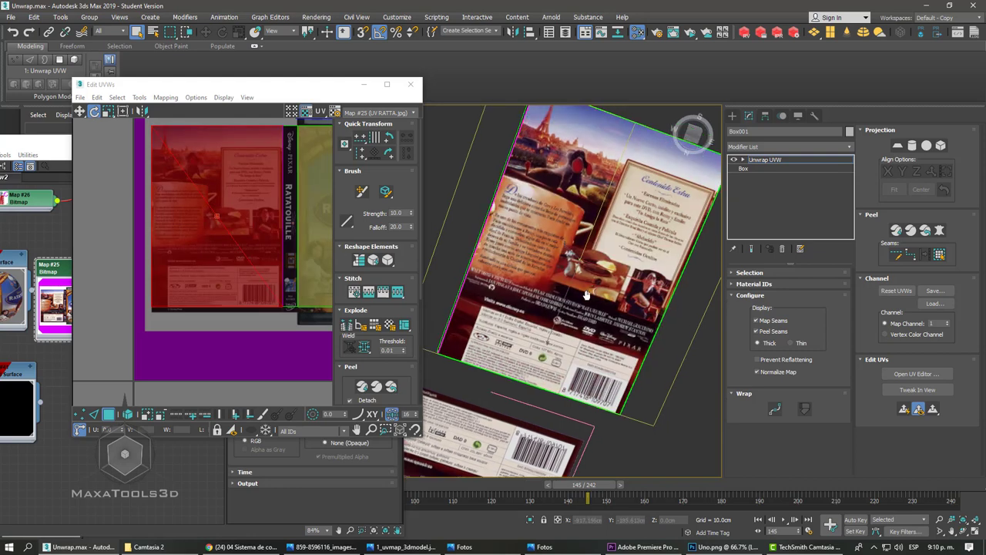
- Flip the back-cover island with the Mirror flyout to match the artwork
alt+middle_drag(635, 258, 579, 398)
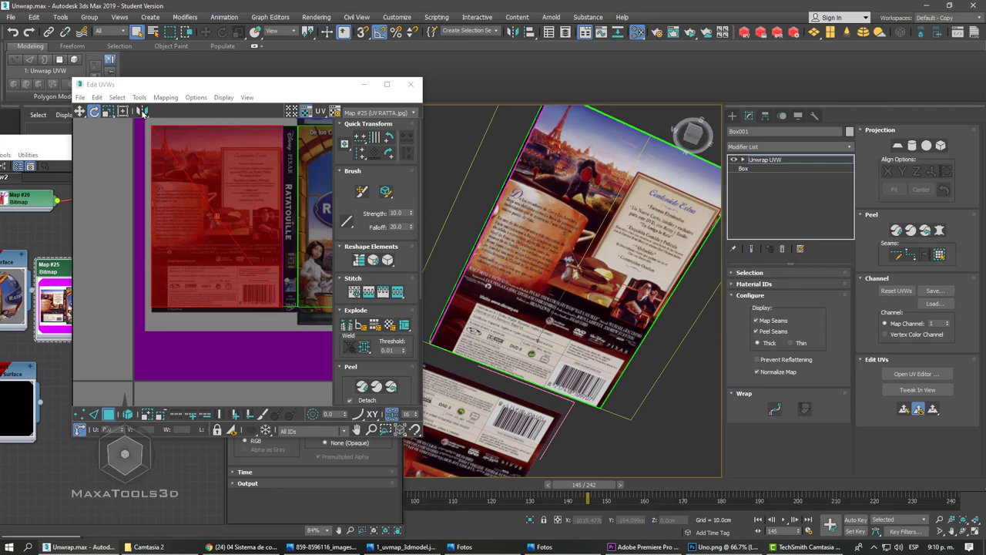
click(142, 113)
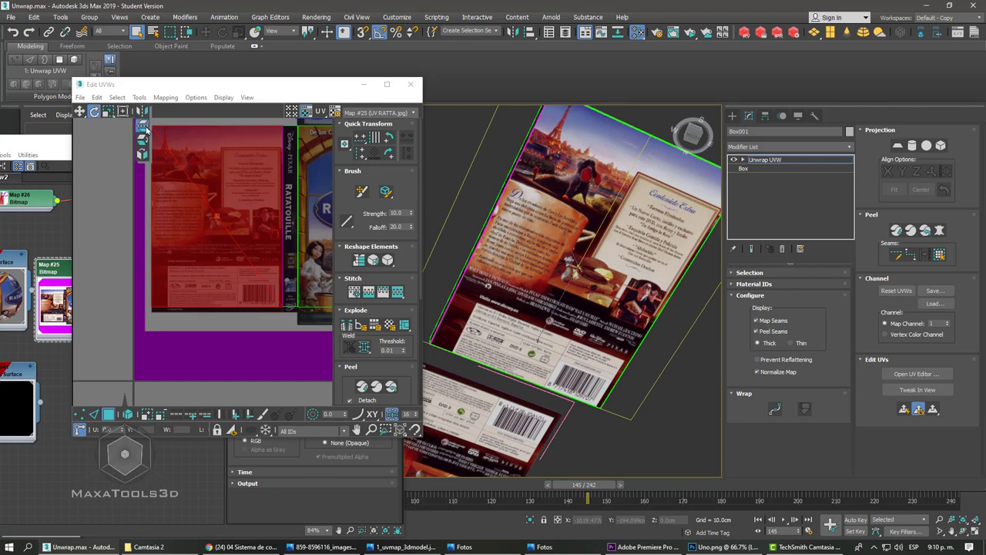
click(145, 129)
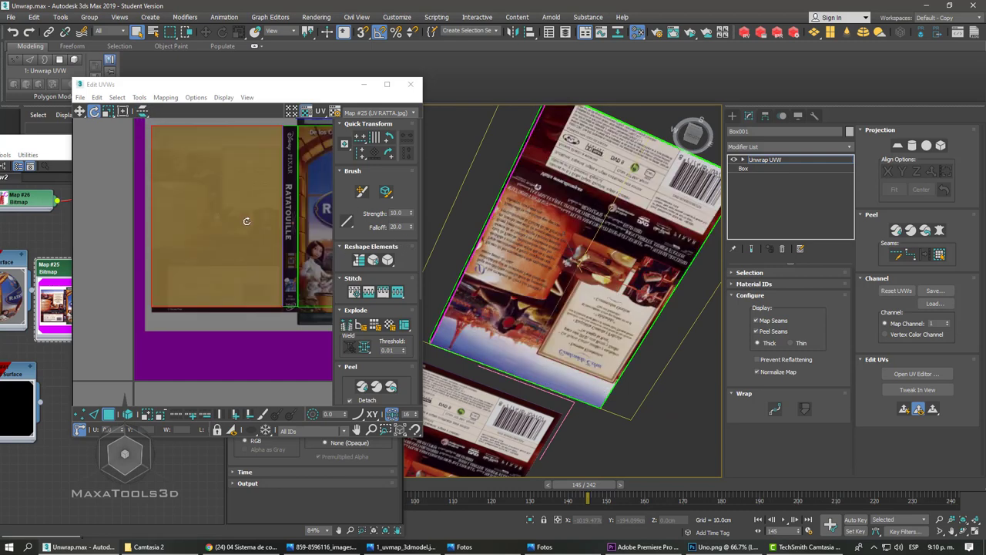
click(80, 111)
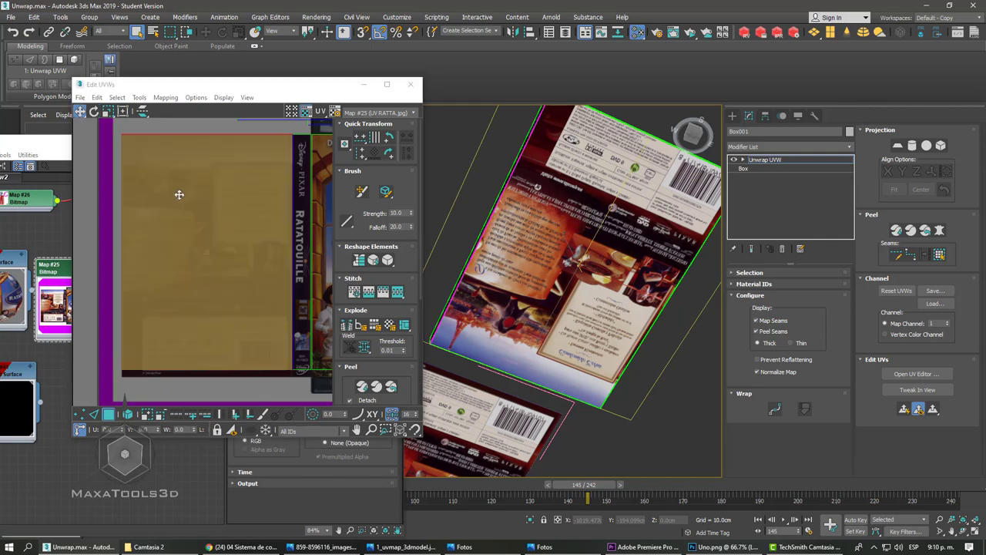
click(192, 218)
- Pull the back-cover island's bottom edge down to fit the texture
click(94, 416)
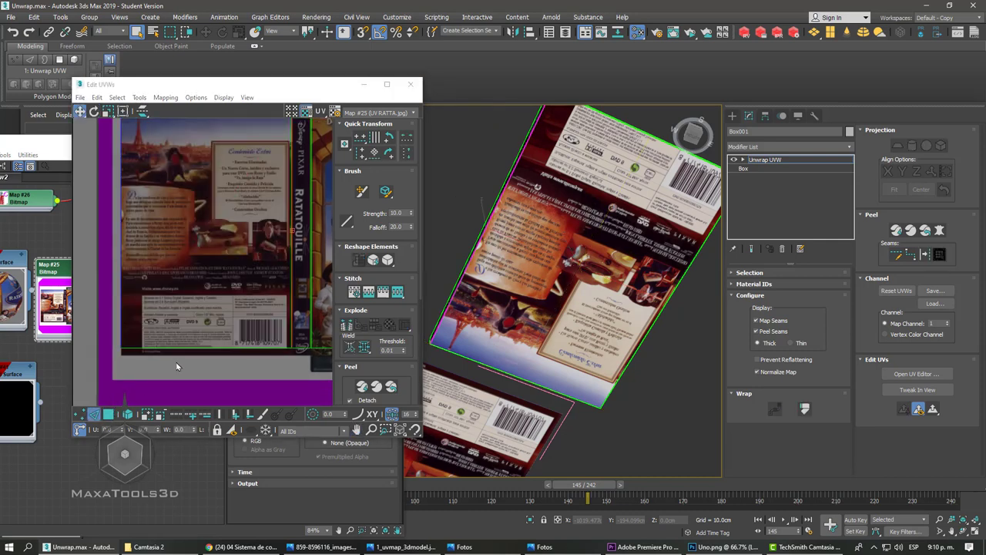
scroll(196, 295, up, 3)
scroll(197, 296, up, 2)
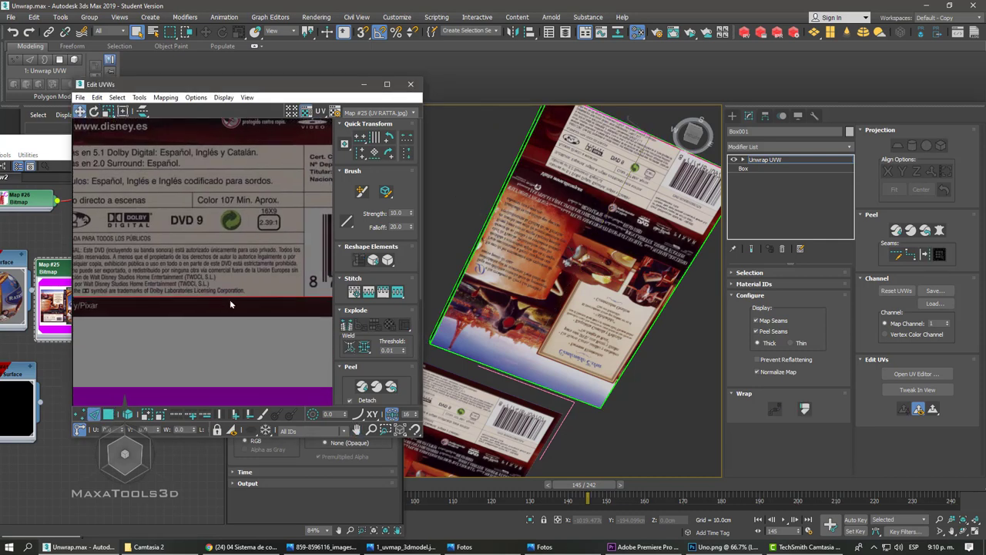
click(232, 305)
drag(232, 306, 233, 314)
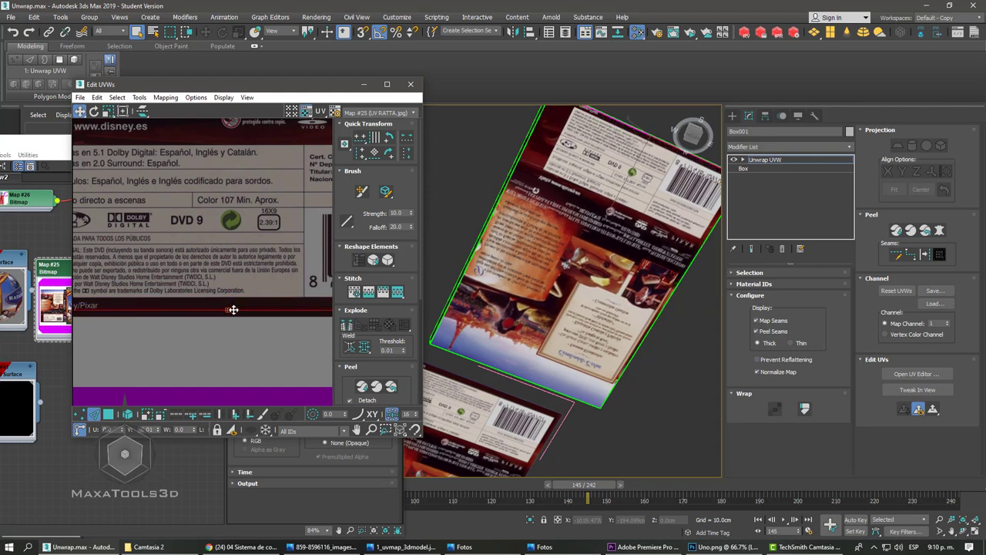
scroll(646, 214, down, 3)
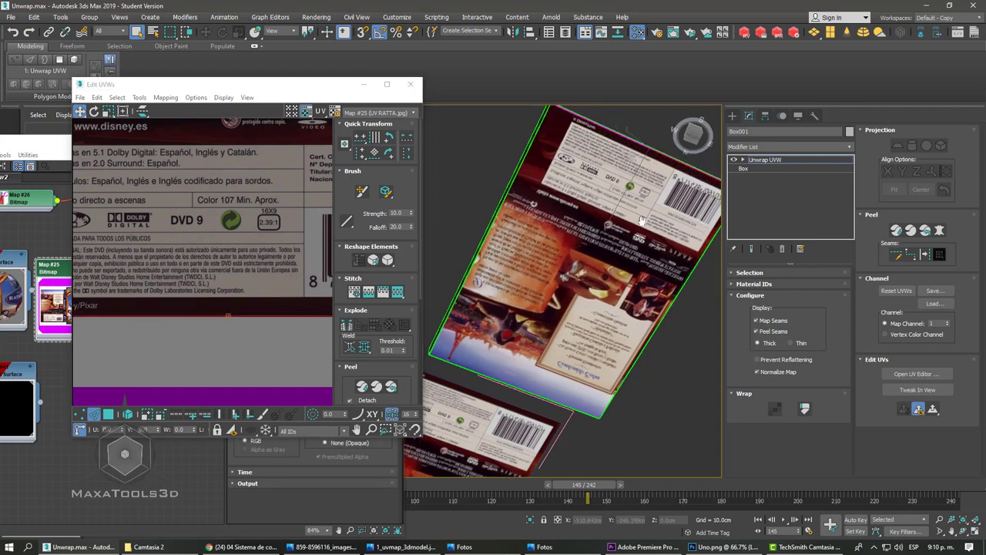
scroll(645, 219, down, 2)
scroll(202, 271, down, 2)
- Move the edge below the Disney DVD logo further down past the logo
scroll(202, 271, up, 2)
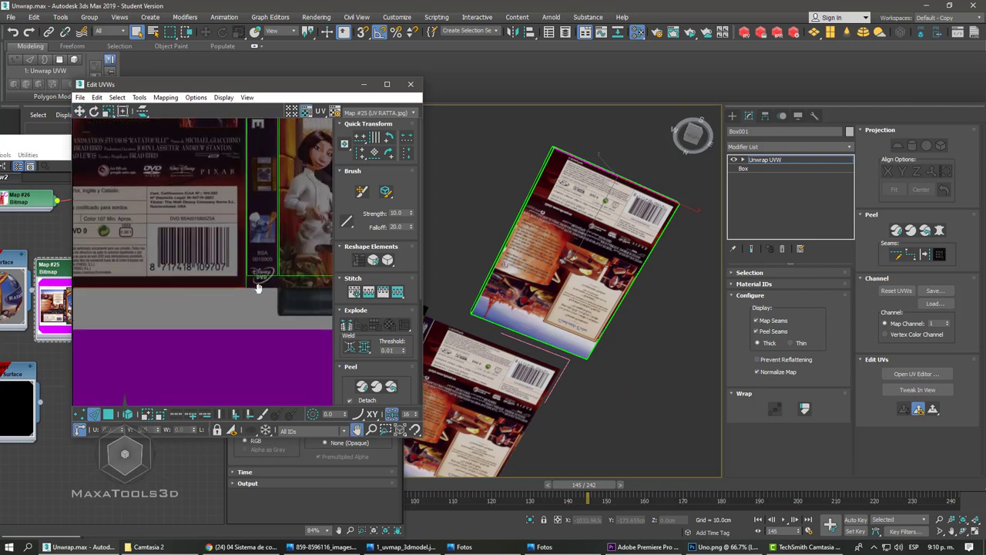
scroll(246, 251, up, 3)
click(241, 245)
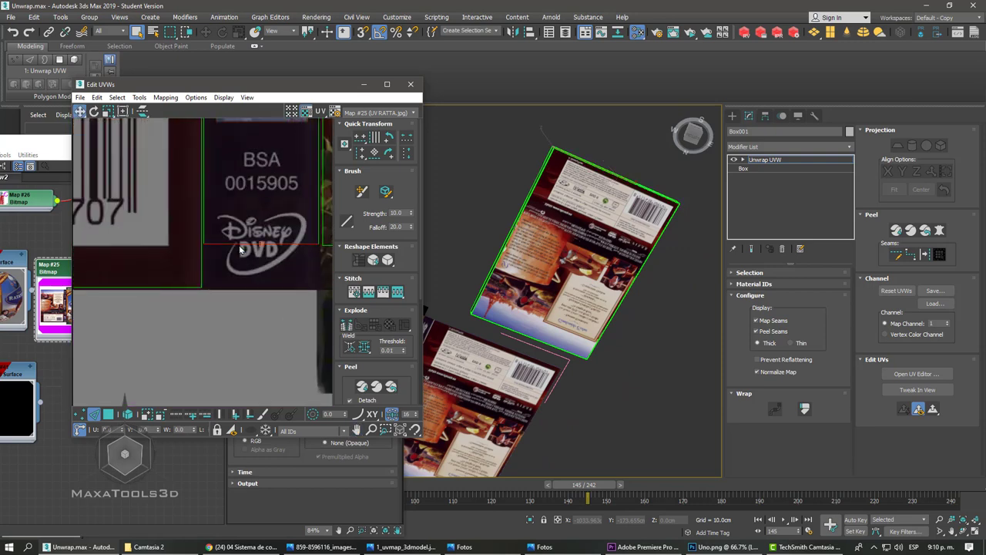
mouse_move(544, 269)
alt+middle_down()
mouse_move(503, 327)
mouse_move(603, 331)
alt+middle_up()
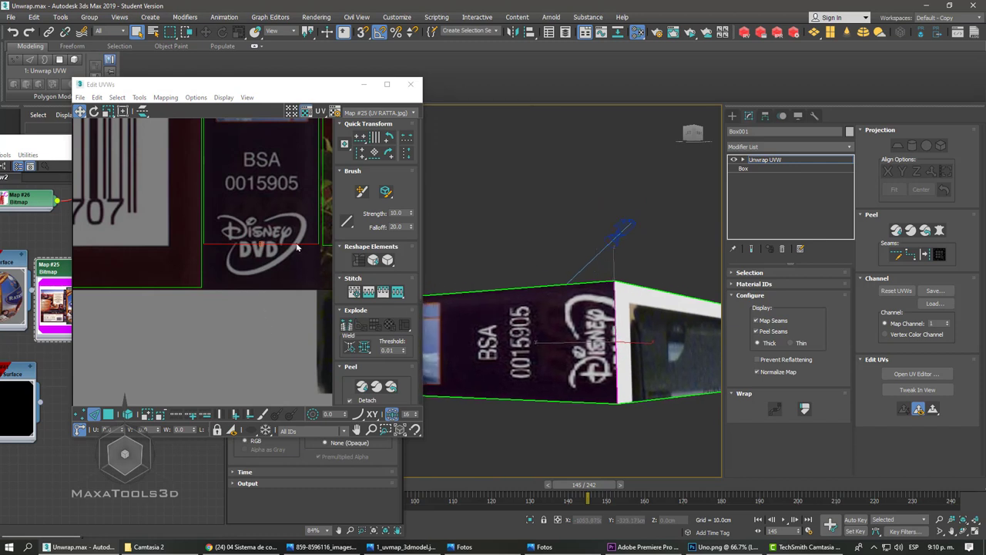
drag(297, 246, 295, 271)
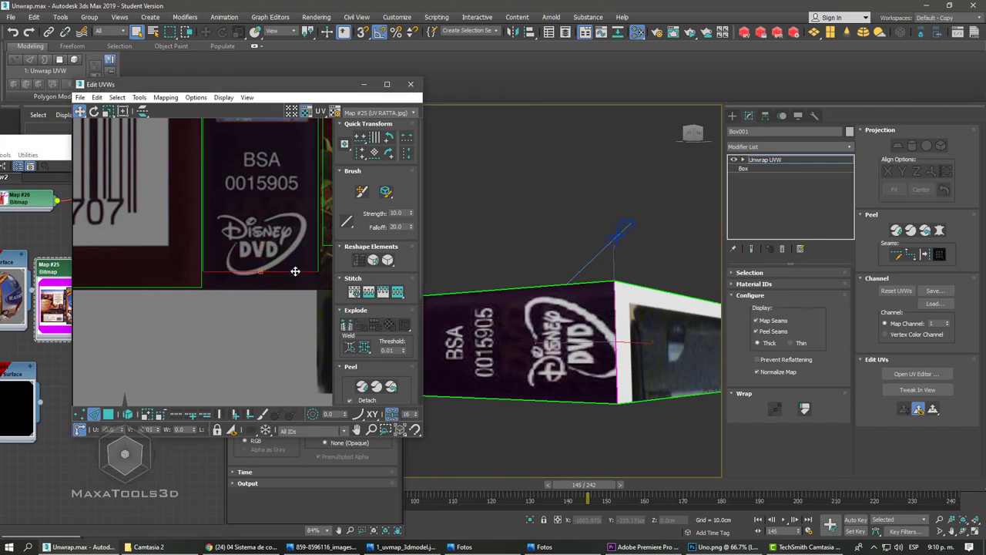
key(ctrl+z)
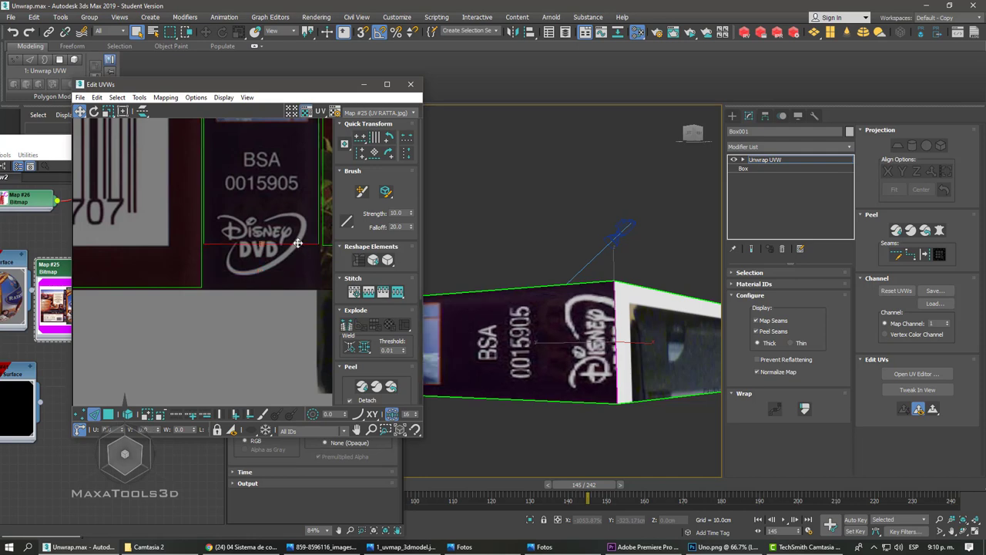
drag(297, 243, 296, 287)
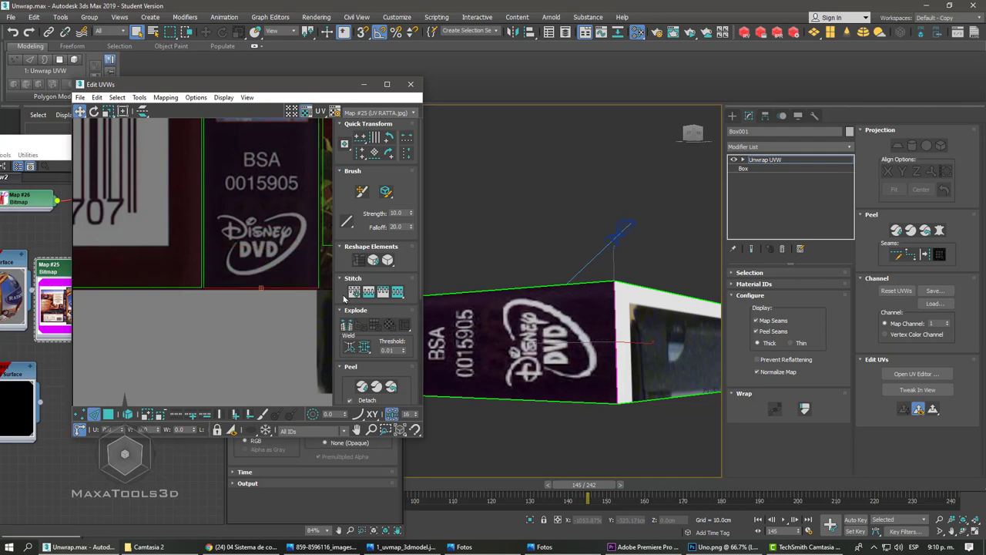
- Select the thin top strip of UVs and move it beside the cover image
alt+middle_drag(597, 330, 596, 329)
mouse_move(540, 299)
alt+middle_down()
mouse_move(574, 310)
mouse_move(597, 343)
alt+middle_up()
scroll(208, 262, down, 5)
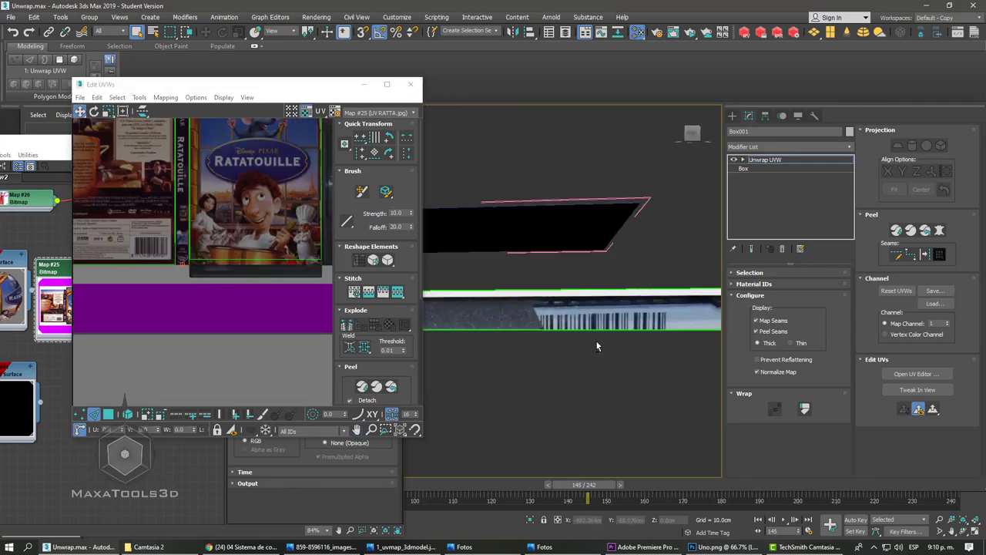
scroll(228, 239, down, 4)
scroll(228, 239, up, 5)
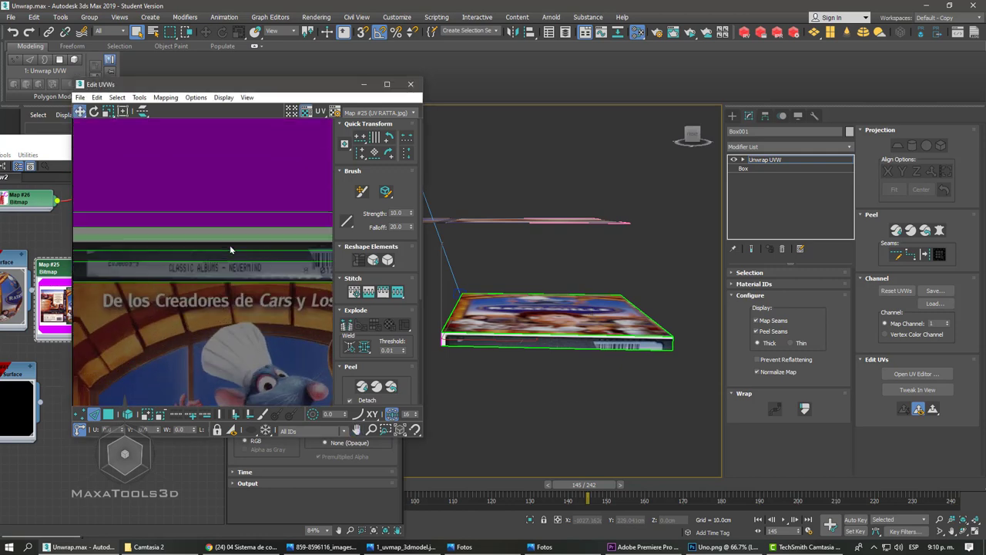
click(129, 414)
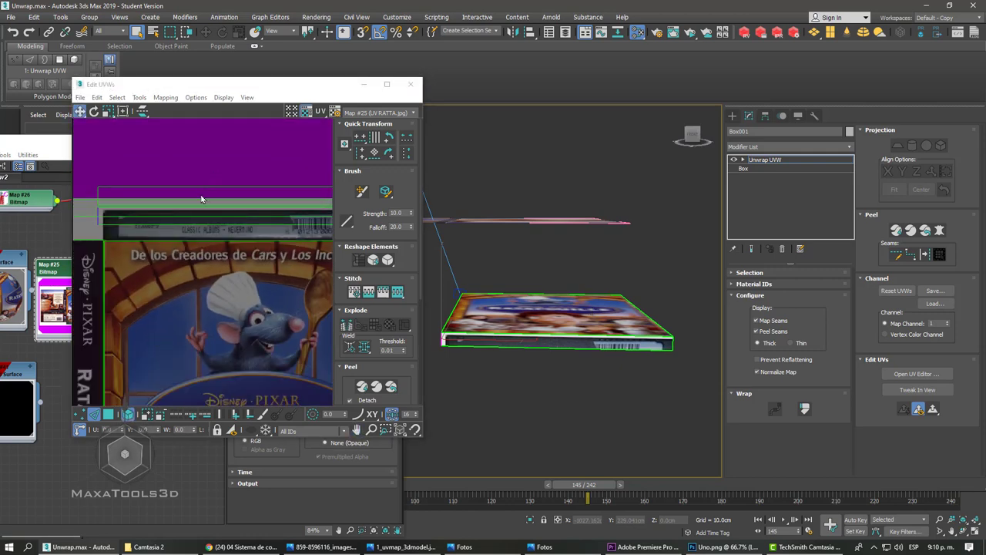
click(209, 137)
scroll(218, 197, down, 5)
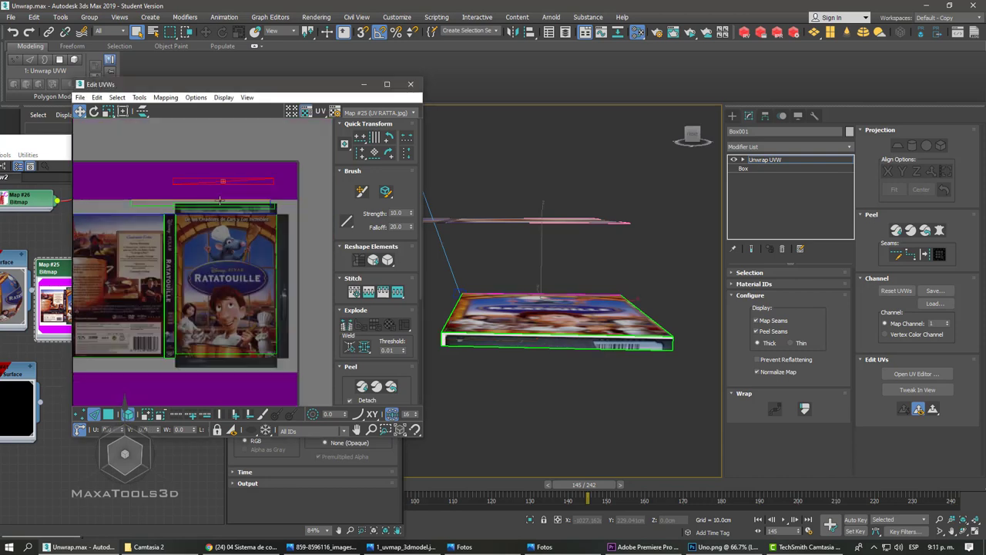
drag(240, 179, 240, 349)
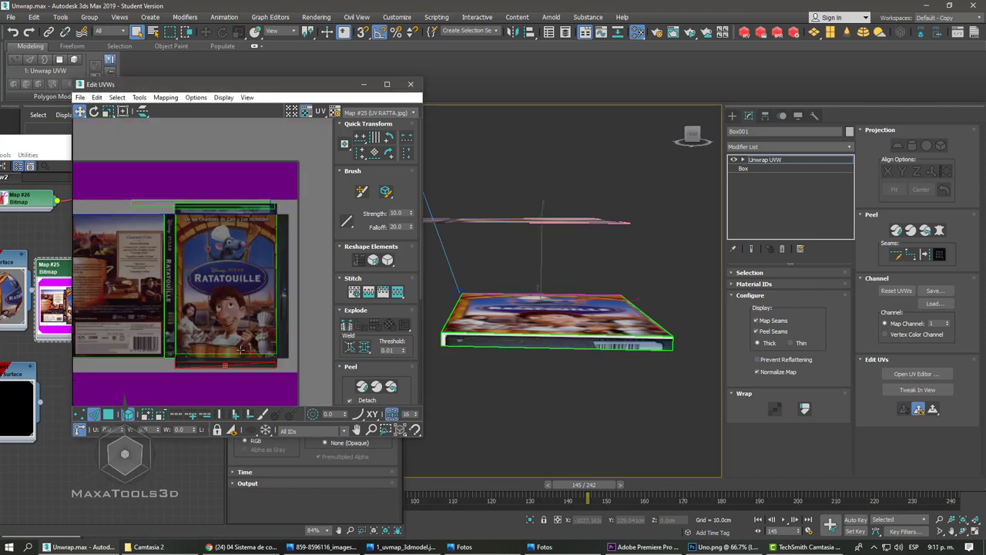
drag(158, 204, 306, 246)
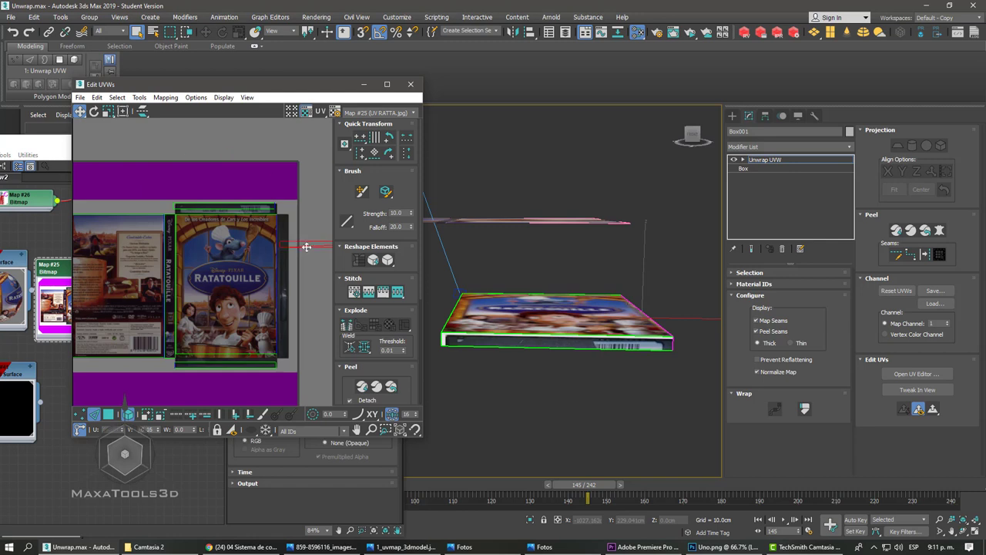
middle_drag(307, 246, 203, 236)
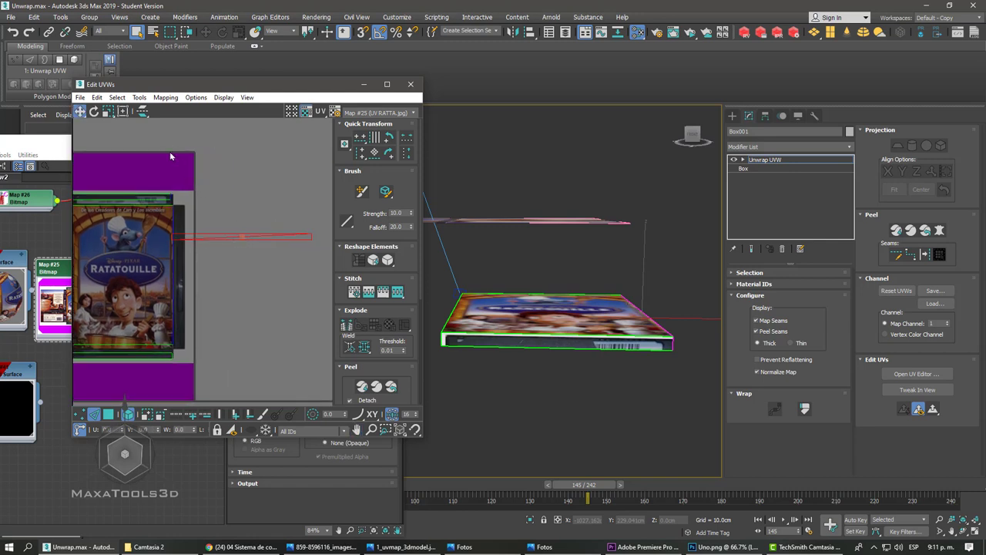
- Rotate the strip 90° upright and set it against the cover's right edge
click(95, 112)
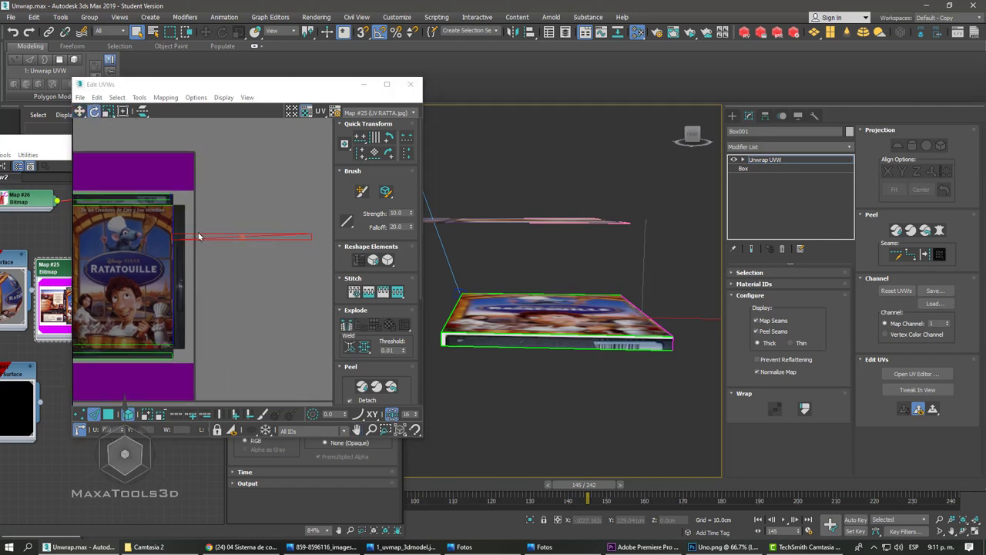
drag(200, 234, 245, 187)
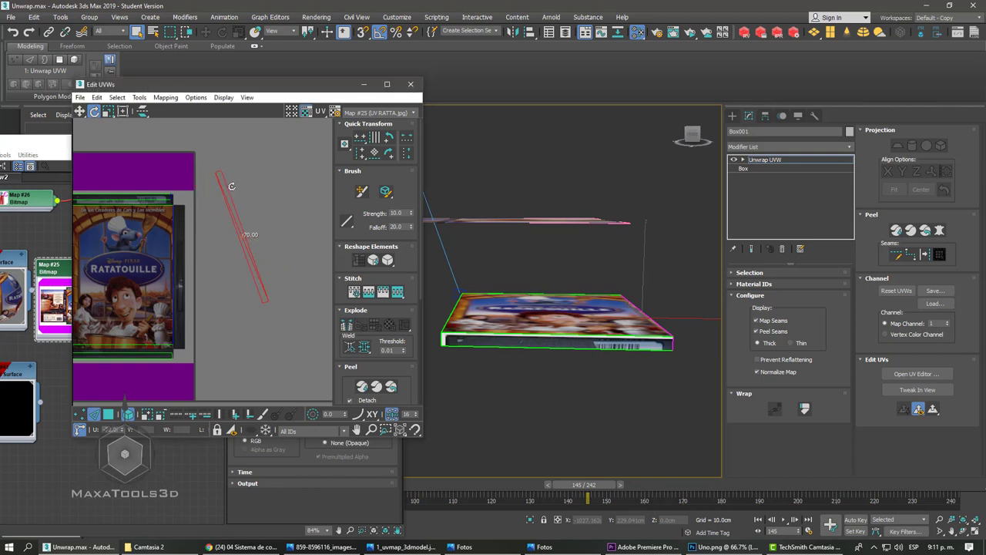
click(80, 112)
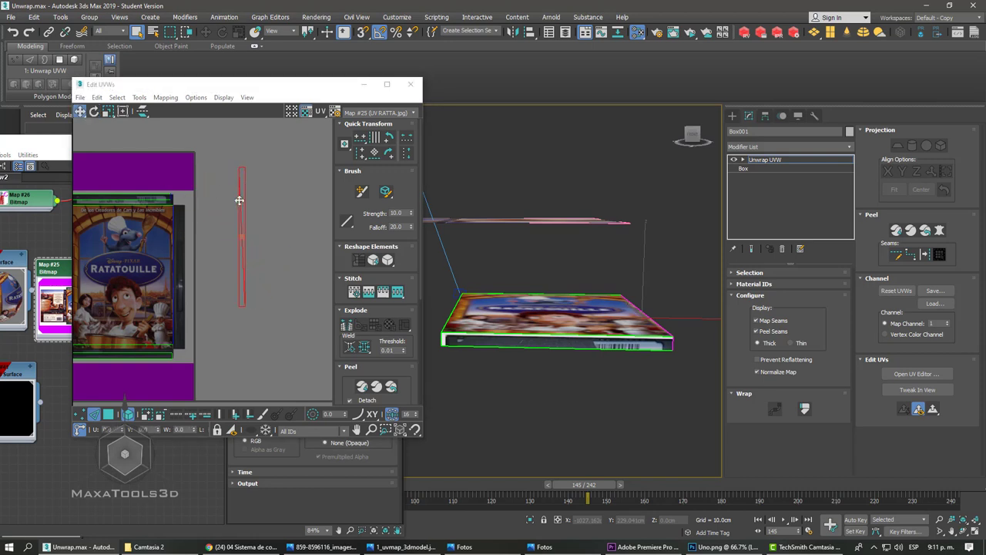
drag(244, 206, 178, 243)
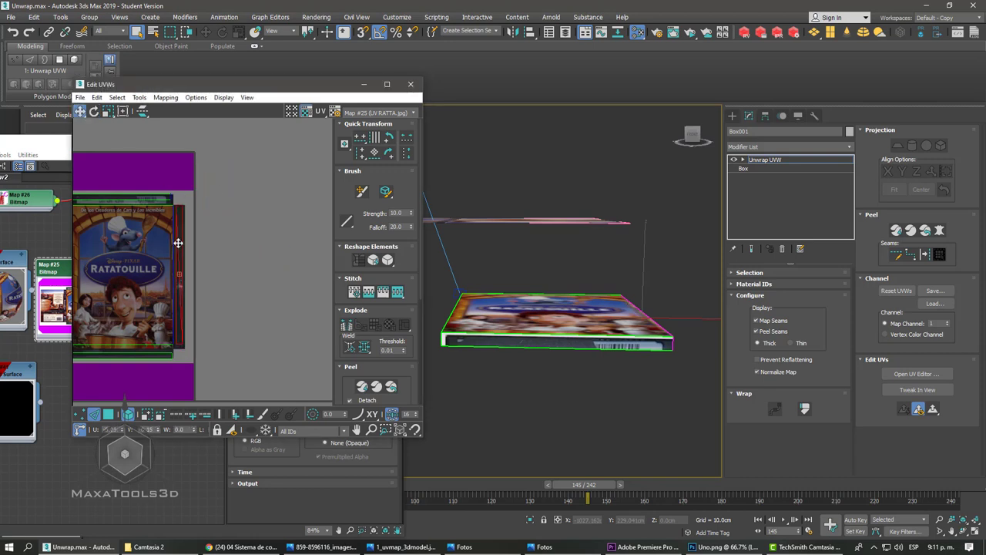
scroll(177, 243, up, 3)
scroll(193, 224, up, 3)
scroll(217, 186, up, 2)
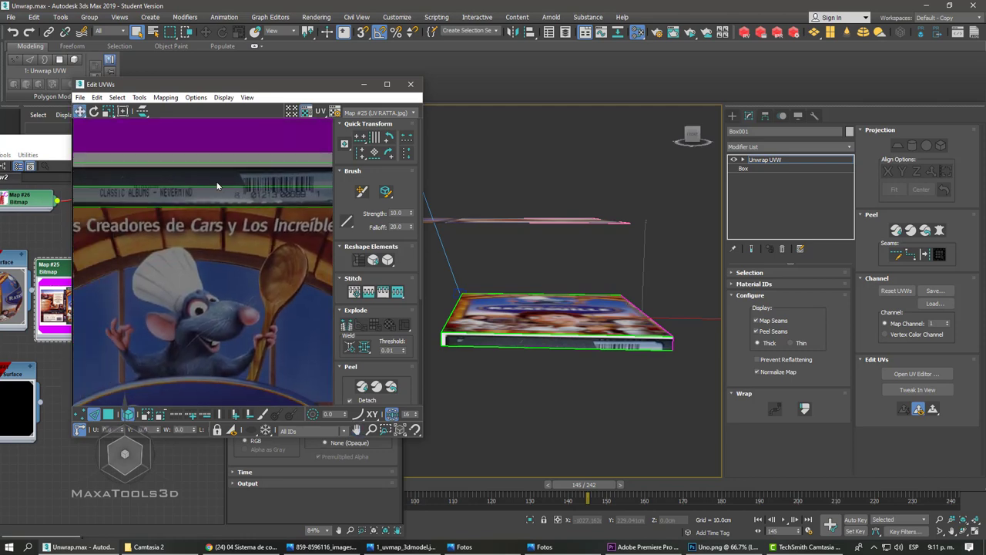
- Select the barcode strip's top edge and drag it down slightly to fit the barcode
click(162, 185)
scroll(162, 187, down, 2)
scroll(161, 189, down, 1)
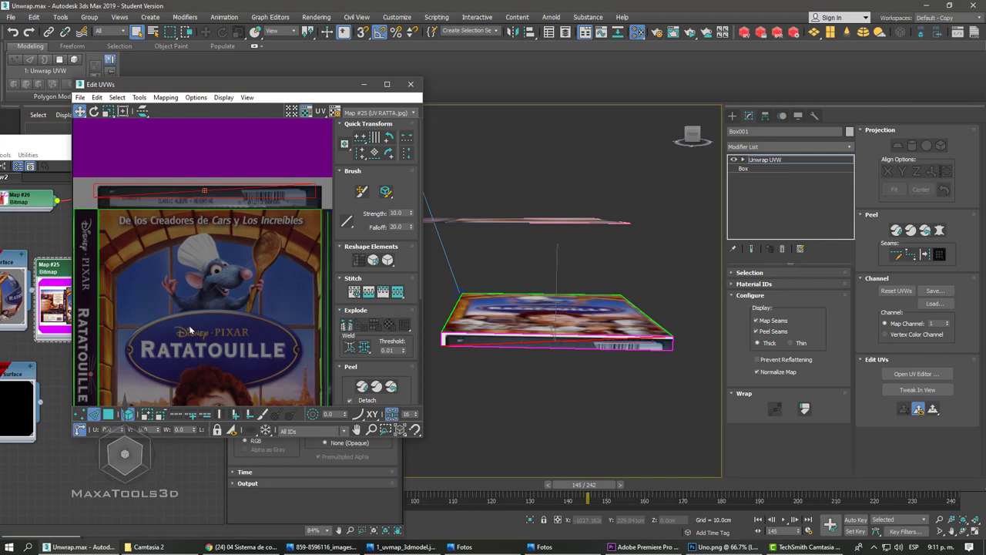
click(128, 414)
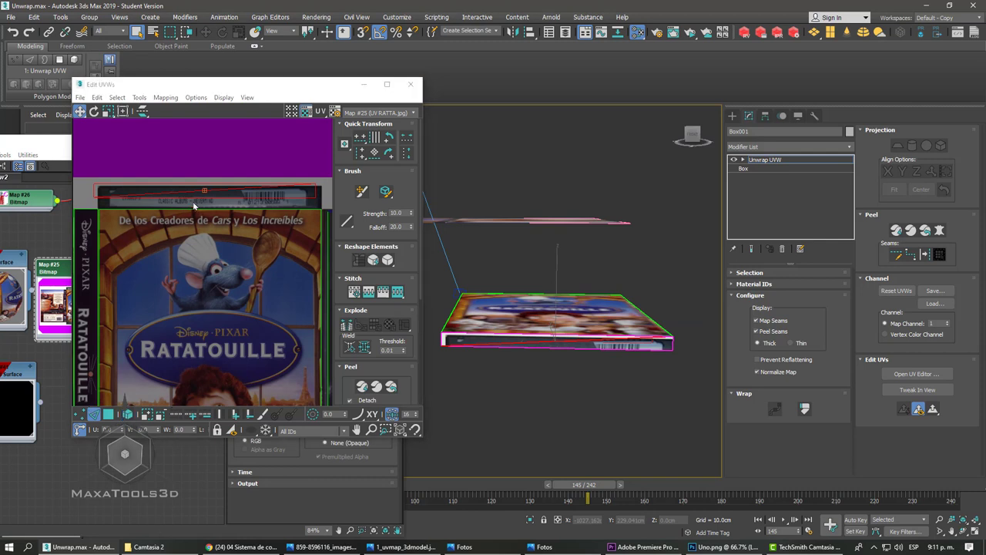
click(194, 206)
scroll(189, 203, up, 2)
scroll(231, 206, up, 2)
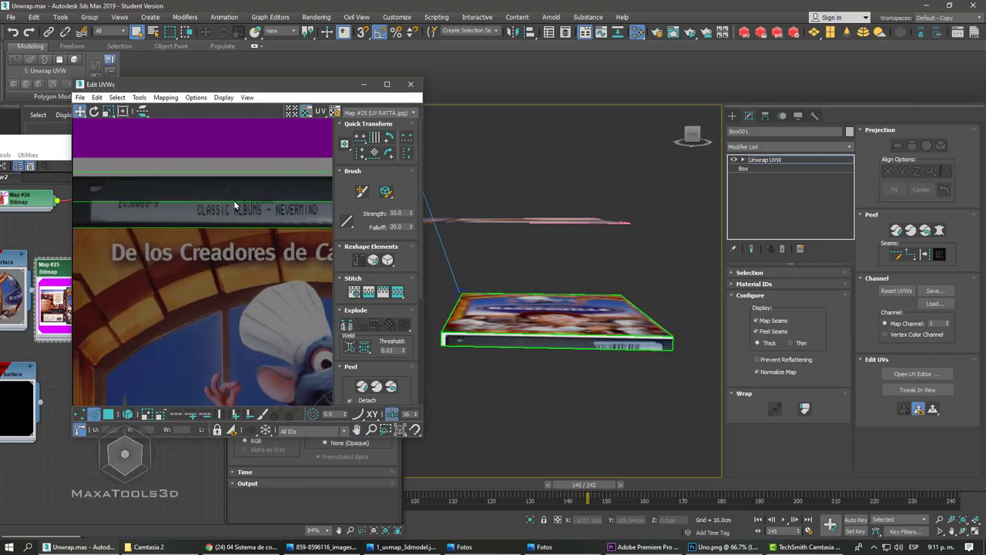
click(232, 225)
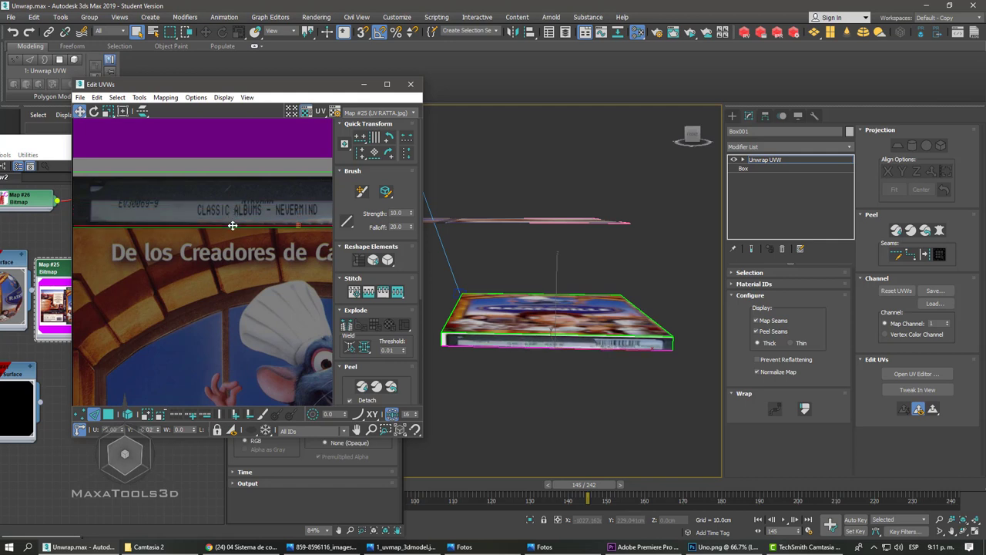
middle_drag(185, 193, 233, 201)
click(239, 185)
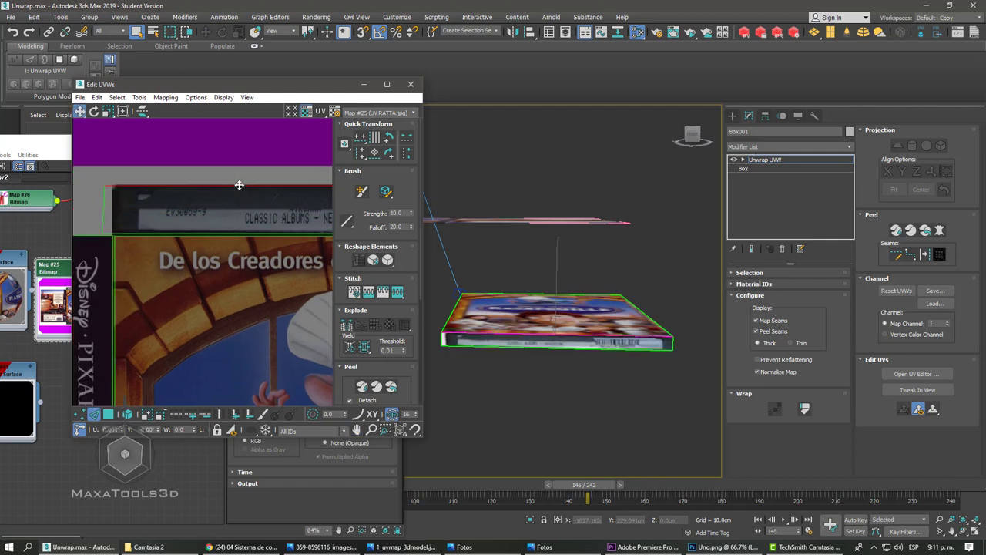
click(213, 180)
drag(213, 179, 213, 185)
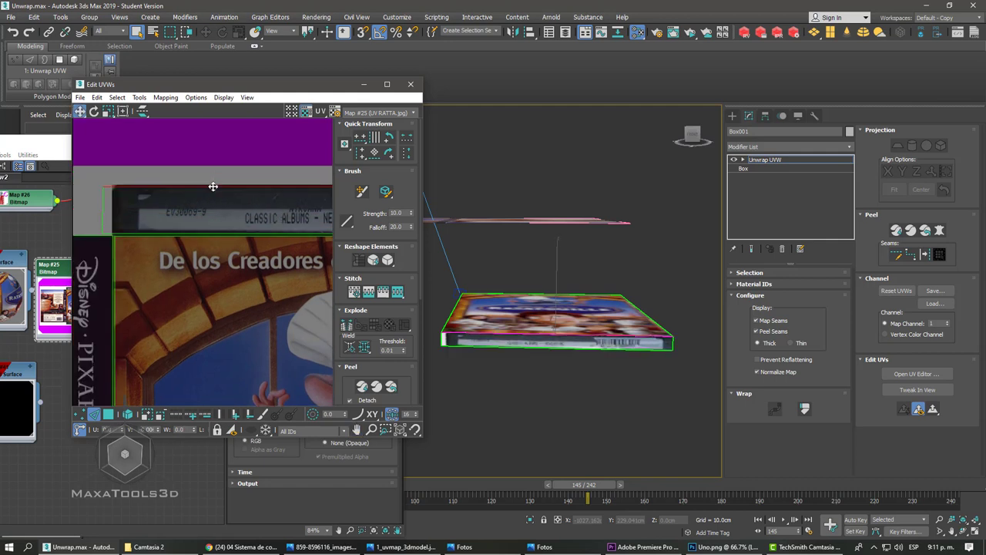
click(103, 207)
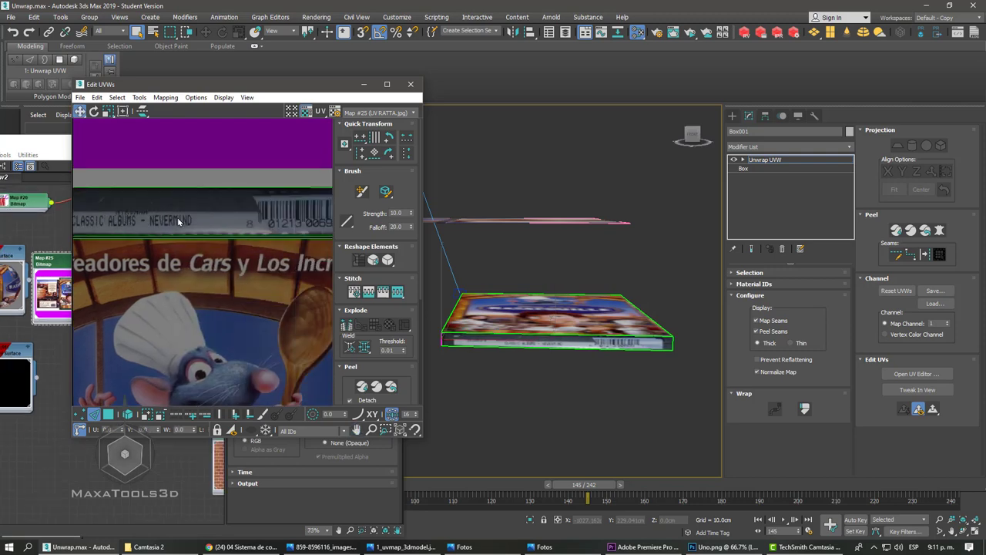
- Drag the dark spine shell's border edges outward, left and right, to fill the dark area
scroll(185, 216, up, 3)
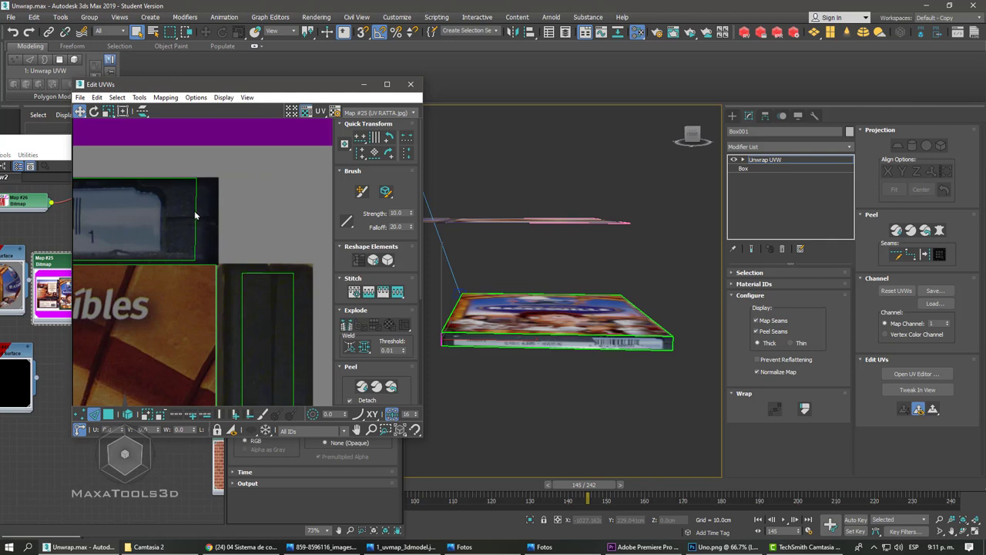
drag(196, 212, 214, 212)
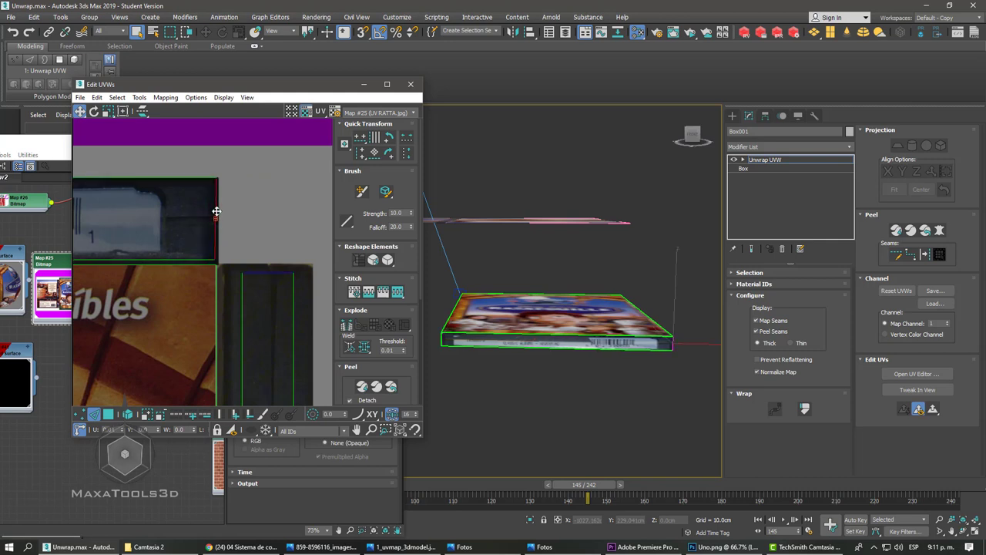
scroll(243, 253, up, 2)
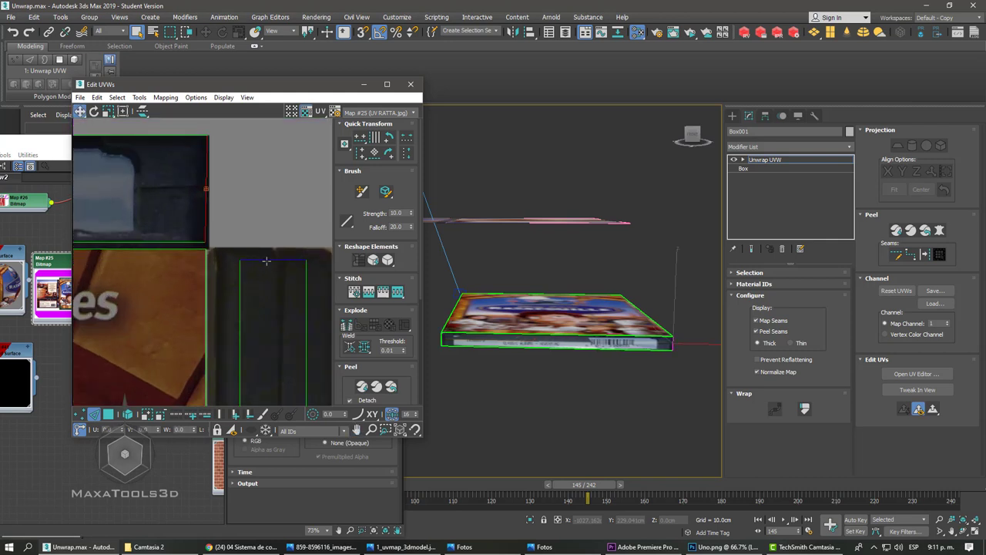
scroll(270, 250, down, 1)
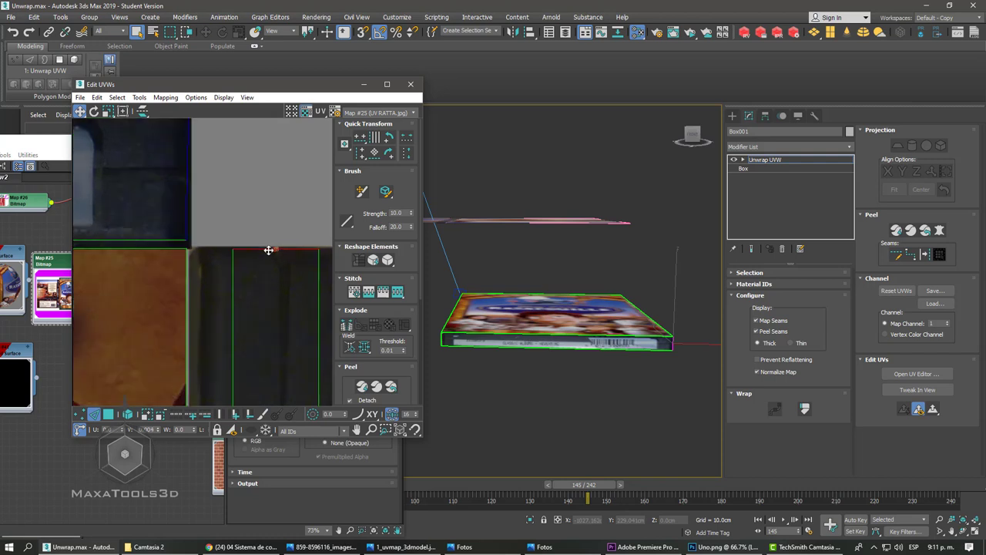
scroll(253, 276, down, 2)
drag(244, 286, 228, 288)
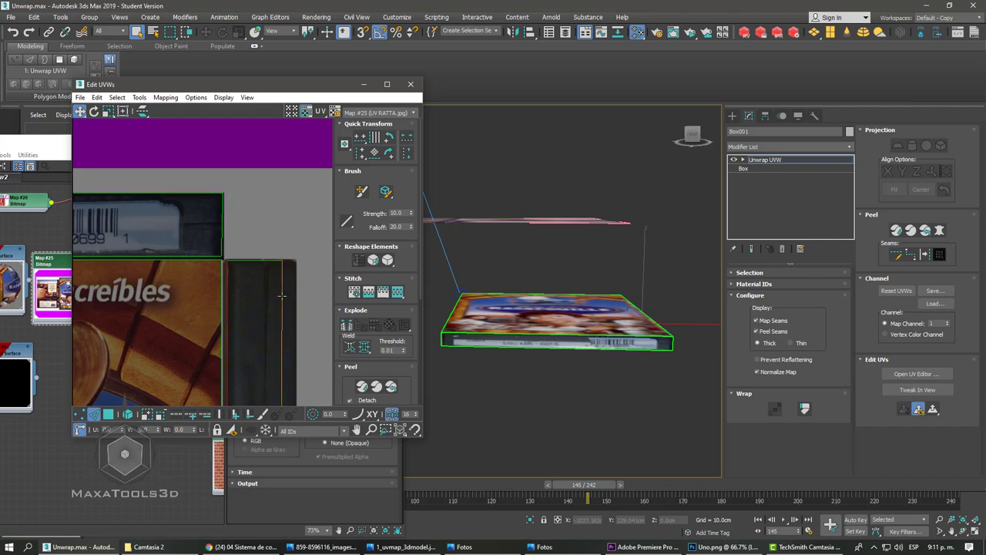
drag(280, 296, 293, 290)
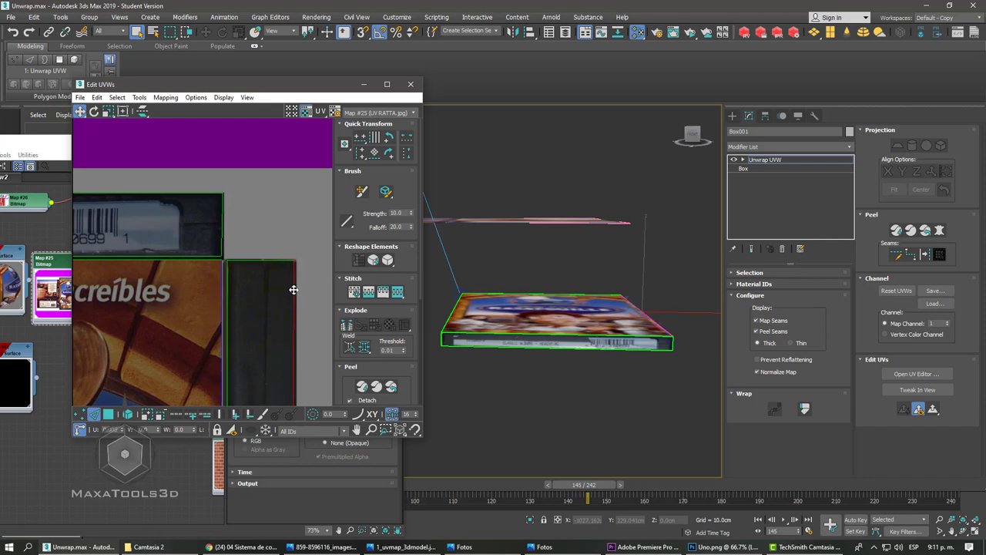
middle_drag(292, 290, 231, 281)
scroll(220, 279, up, 3)
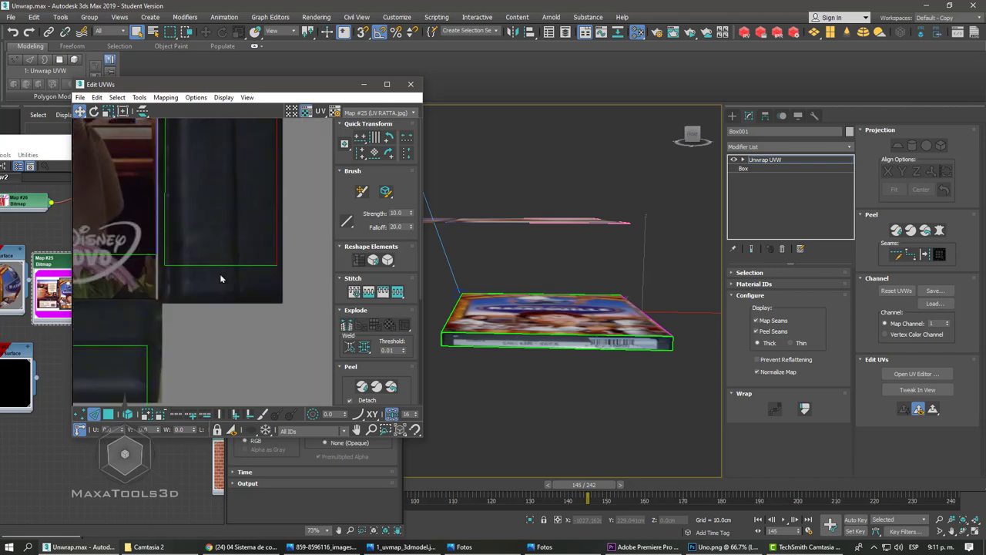
- Lower the dark strip island's bottom and horizontal edges to cover the dark band
drag(216, 265, 221, 293)
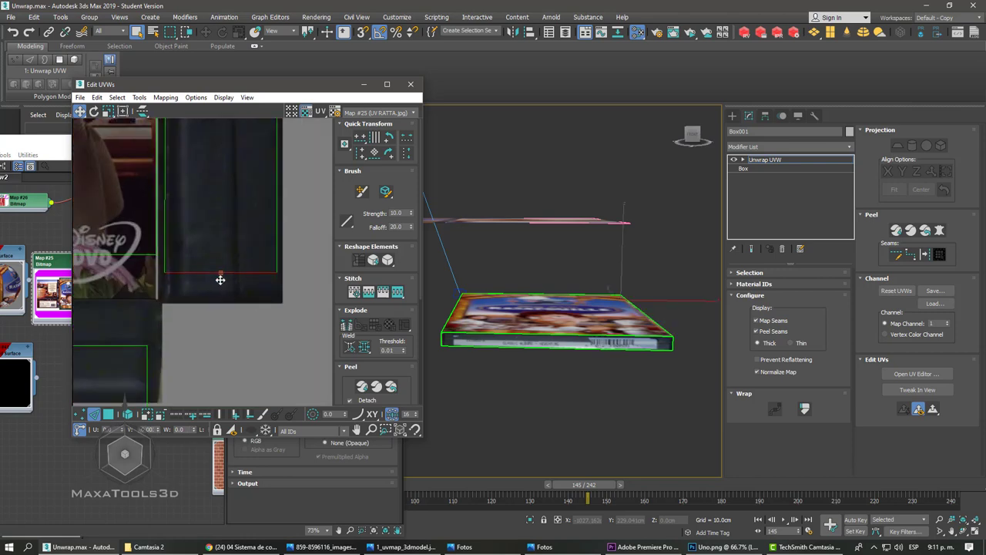
middle_drag(205, 295, 314, 291)
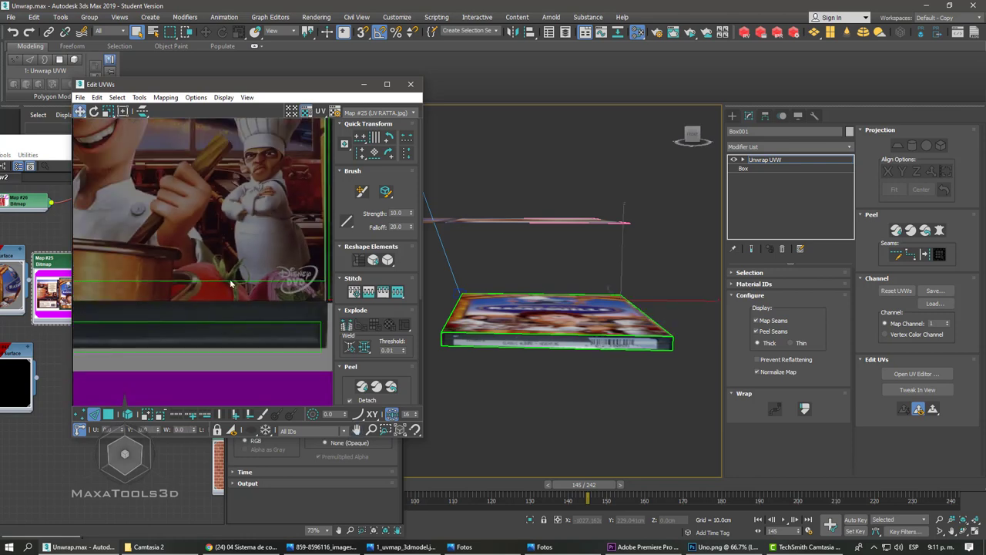
drag(228, 285, 232, 298)
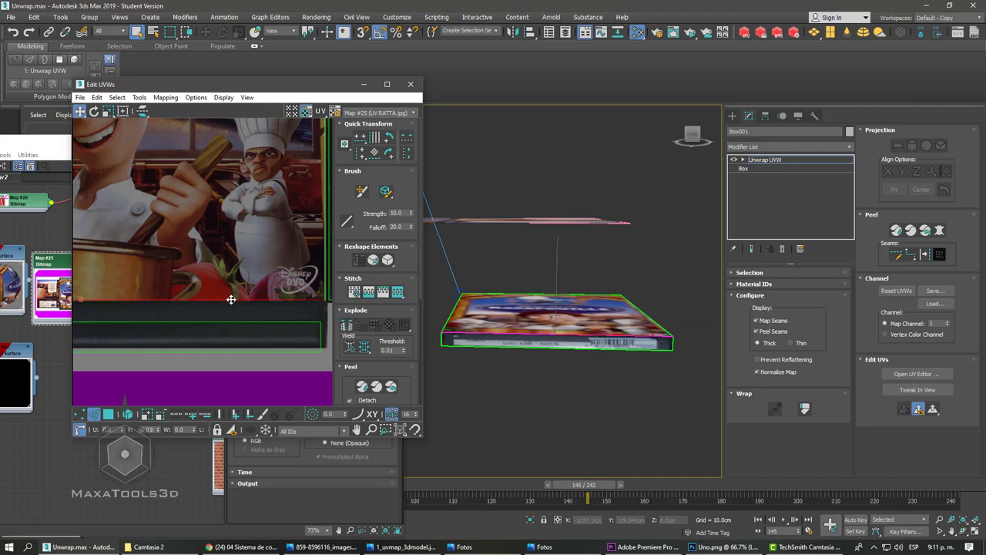
scroll(224, 312, down, 2)
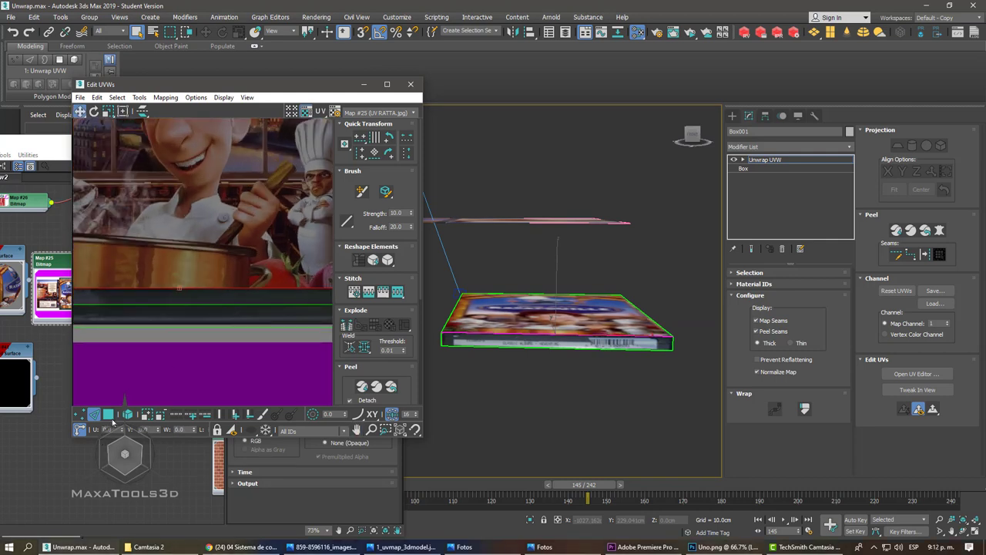
- Select the strip's top and side edges, nudging the right edge slightly right to fit the spine artwork
click(199, 292)
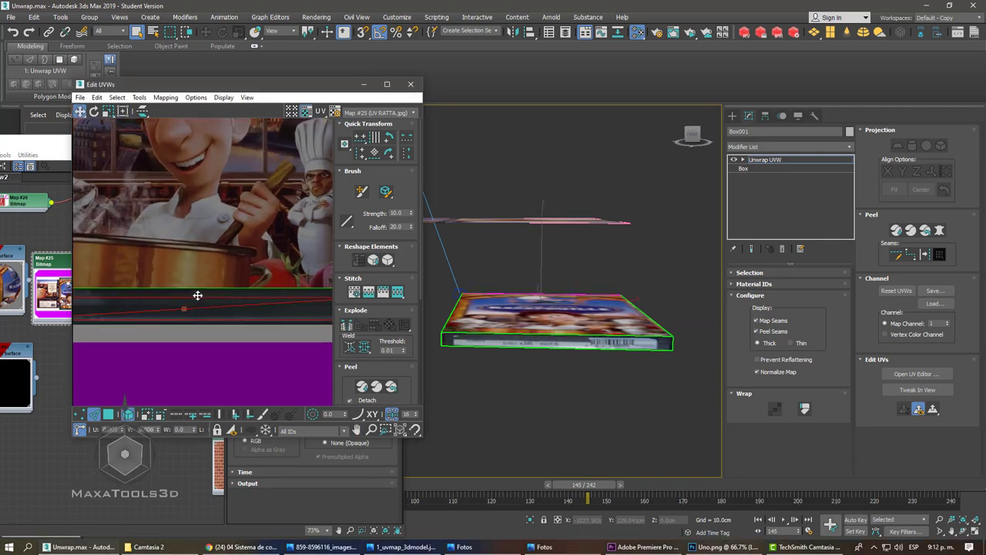
scroll(197, 299, up, 3)
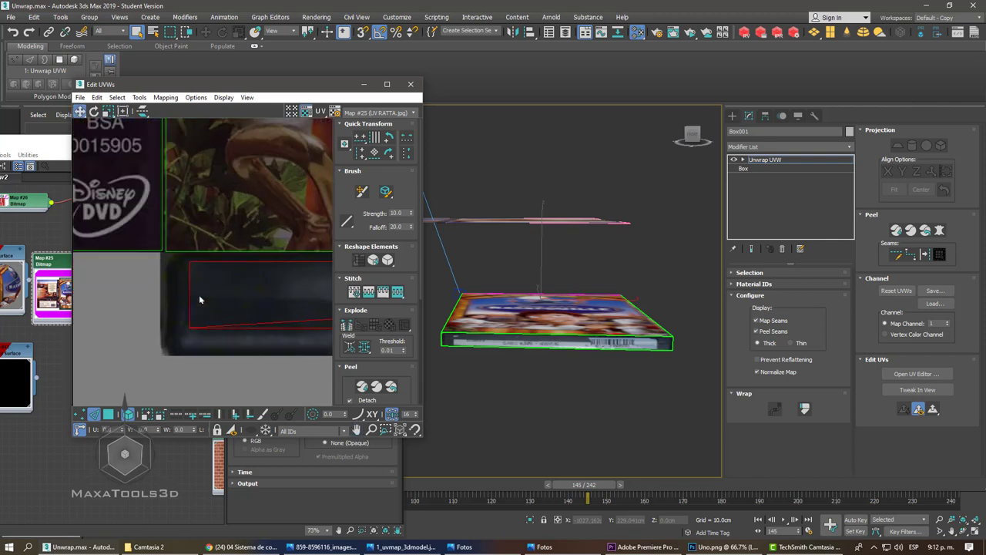
drag(189, 274, 164, 271)
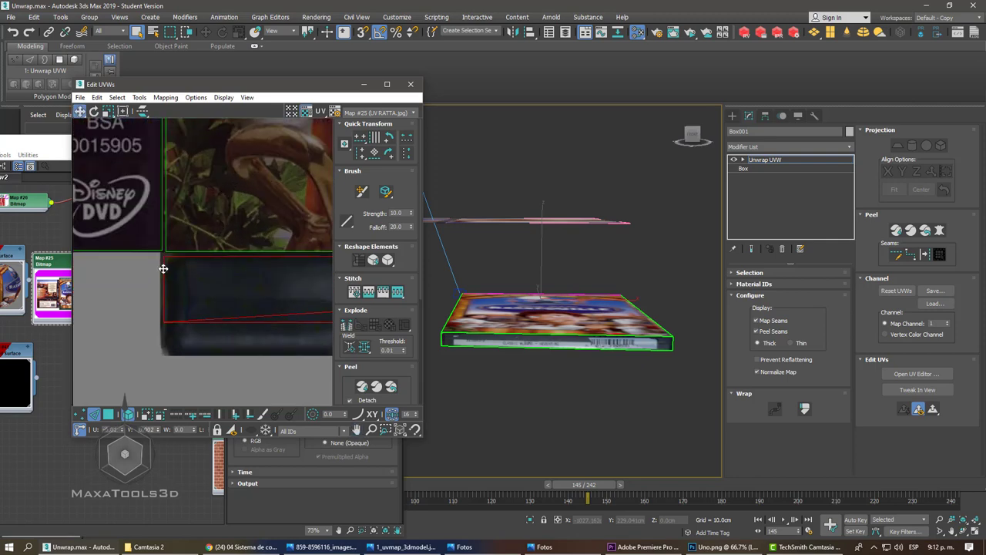
scroll(151, 291, down, 3)
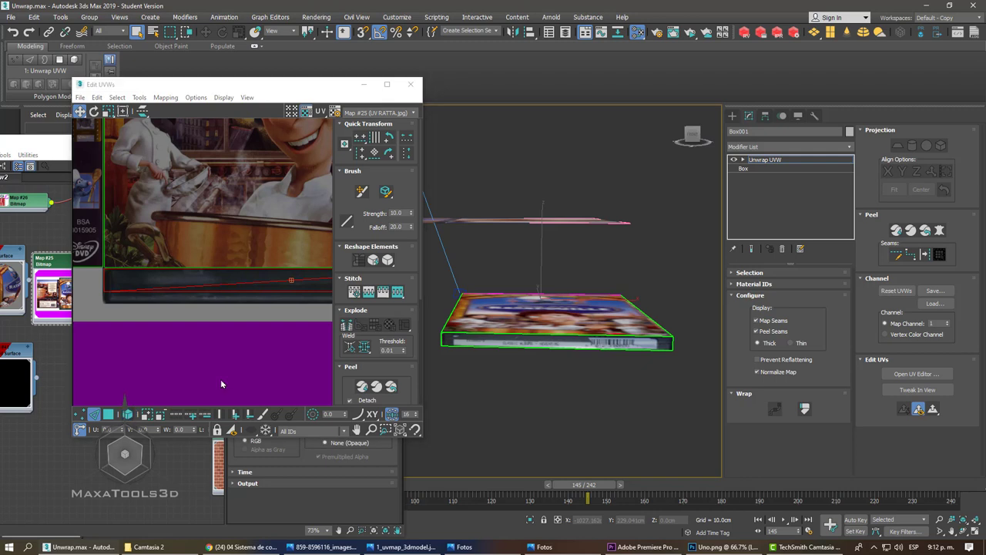
scroll(221, 382, up, 2)
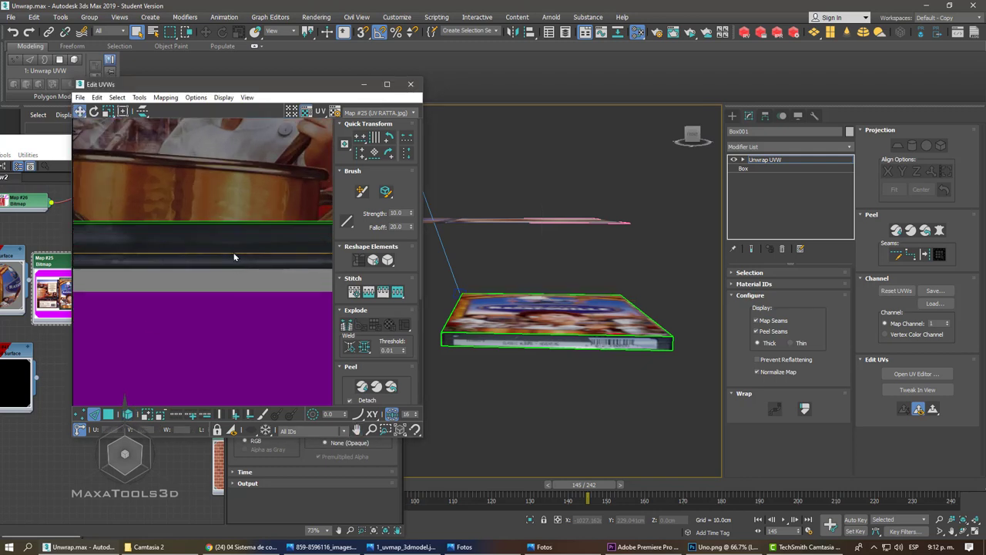
drag(235, 257, 230, 261)
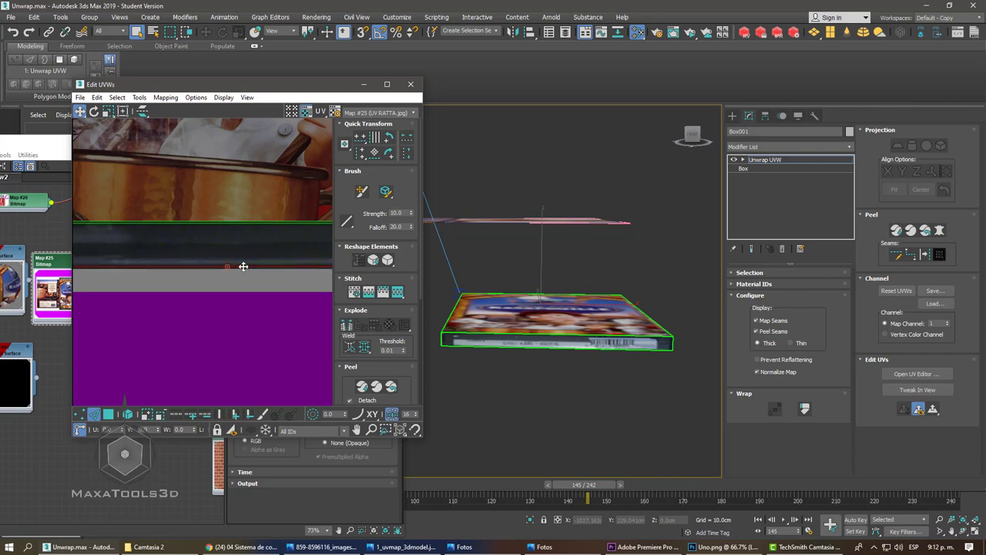
scroll(235, 266, down, 3)
scroll(281, 269, up, 4)
scroll(266, 262, up, 1)
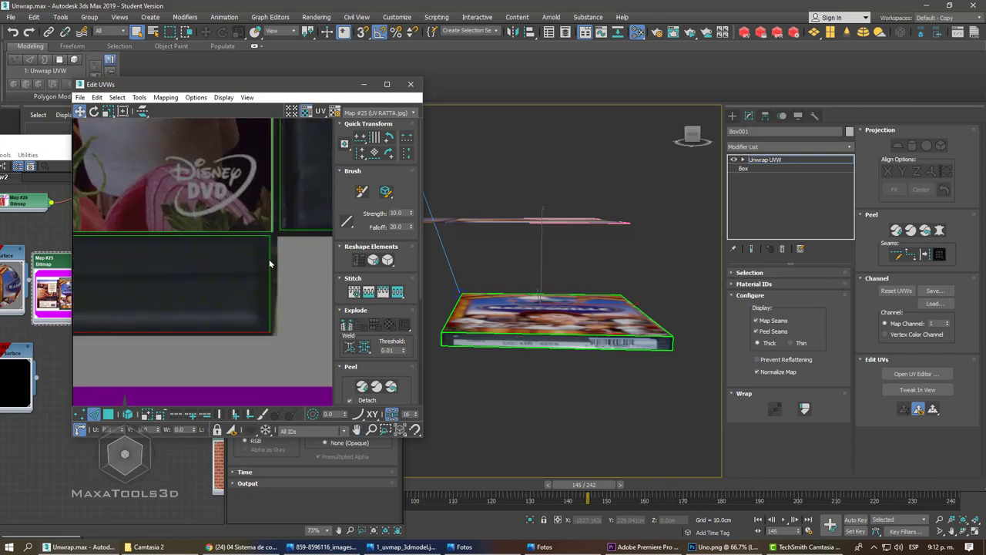
drag(270, 263, 273, 264)
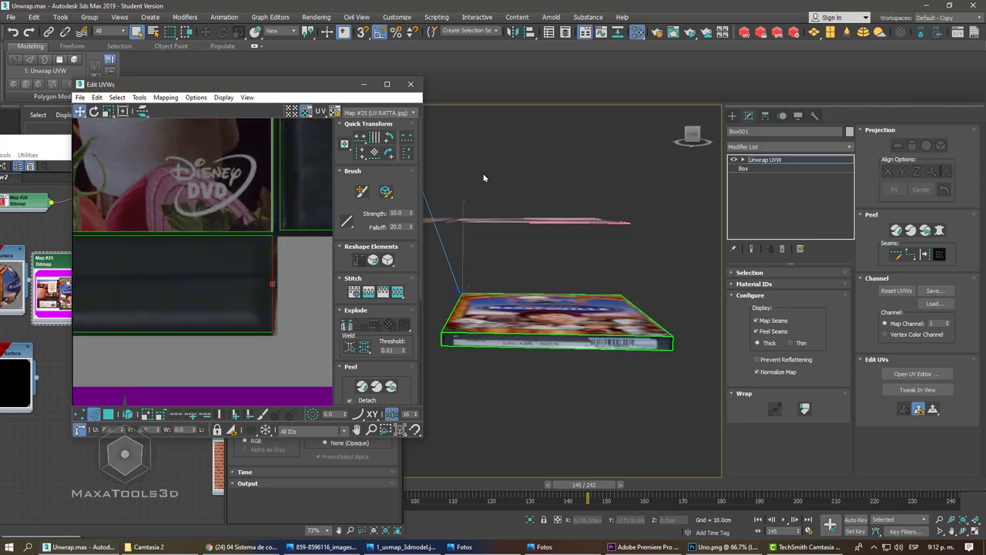
- Close the Edit UVWs editor and orbit to a low side view of the textured box
click(411, 84)
click(732, 116)
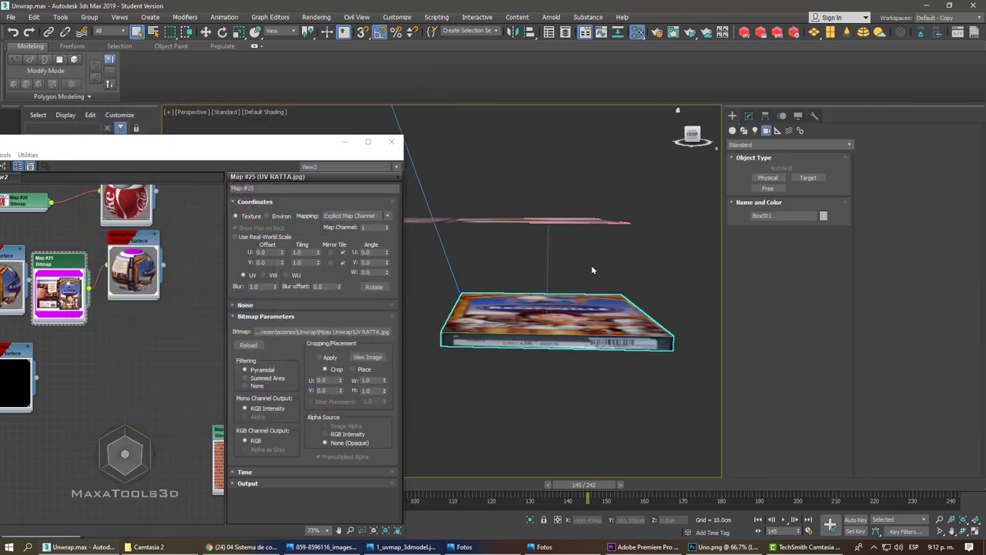
alt+middle_drag(593, 270, 585, 315)
scroll(585, 315, down, 3)
scroll(675, 272, up, 3)
alt+middle_drag(675, 272, 462, 317)
scroll(462, 317, up, 5)
scroll(522, 297, down, 5)
scroll(521, 297, up, 2)
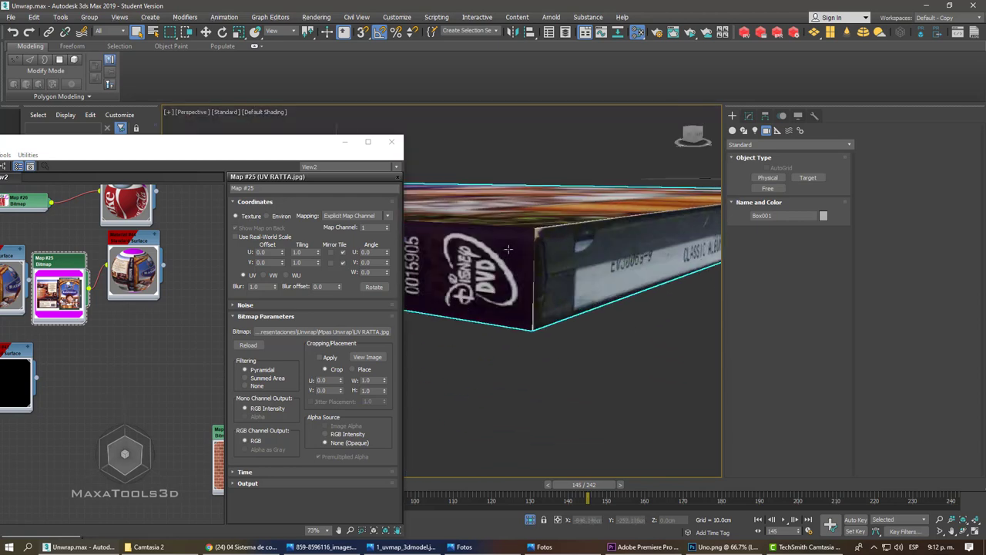
scroll(521, 297, up, 2)
scroll(521, 297, up, 2)
- Inspect the box's side spine label from closer and higher, then return to its Unwrap UVW settings
mouse_move(522, 298)
middle_down()
mouse_move(451, 214)
mouse_move(480, 214)
mouse_move(628, 265)
mouse_move(651, 251)
middle_up()
scroll(480, 214, down, 5)
scroll(651, 250, up, 2)
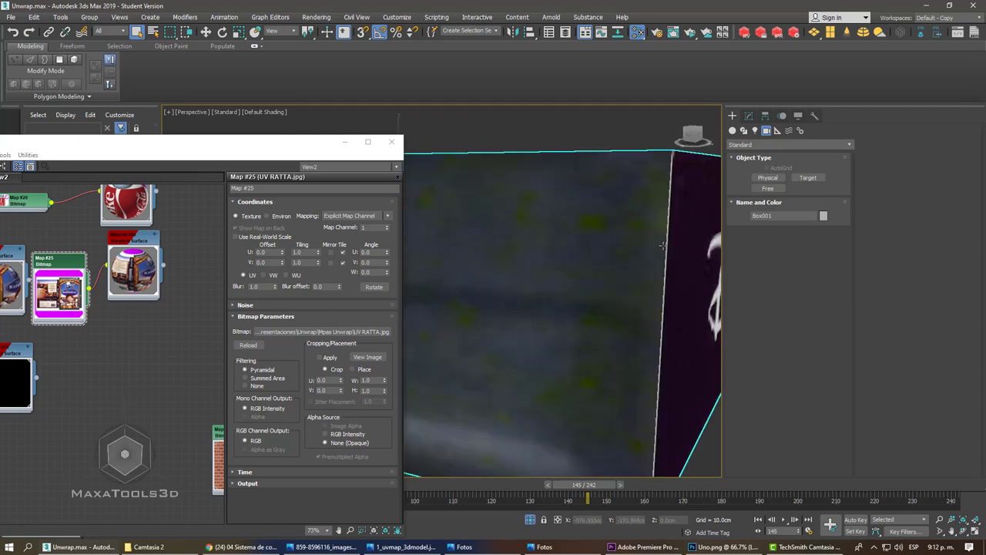
scroll(663, 239, up, 2)
scroll(639, 241, down, 6)
alt+middle_drag(568, 264, 658, 277)
scroll(638, 276, up, 2)
scroll(639, 276, up, 2)
scroll(638, 276, down, 6)
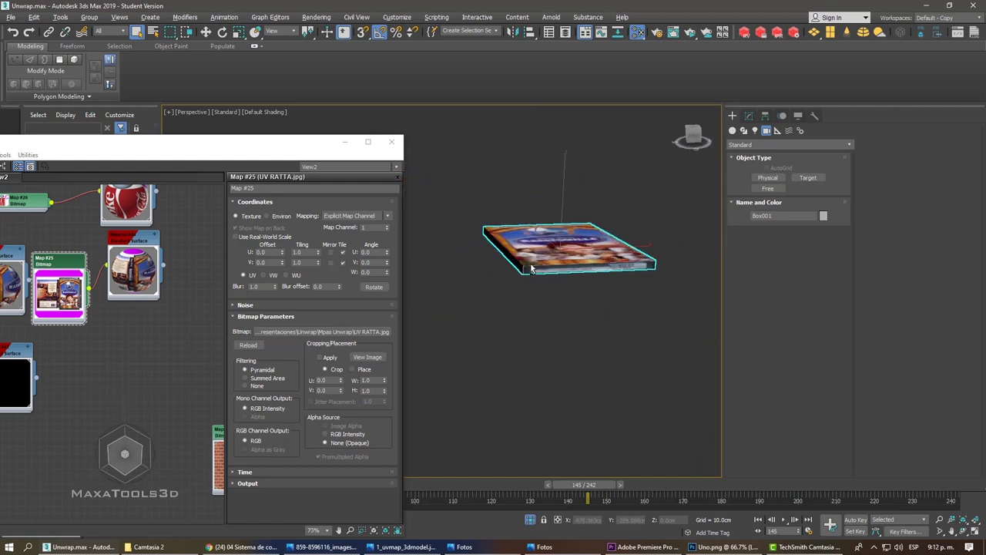
scroll(590, 275, up, 3)
mouse_move(590, 275)
alt+middle_down()
mouse_move(466, 254)
mouse_move(536, 274)
alt+middle_up()
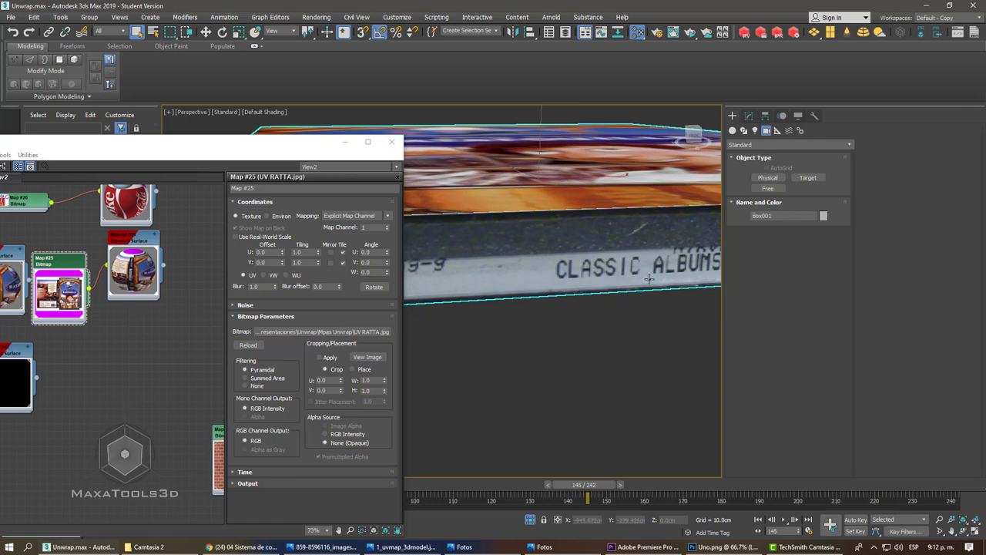
mouse_move(649, 279)
alt+middle_down()
mouse_move(569, 288)
mouse_move(648, 307)
mouse_move(697, 127)
mouse_move(678, 107)
alt+middle_up()
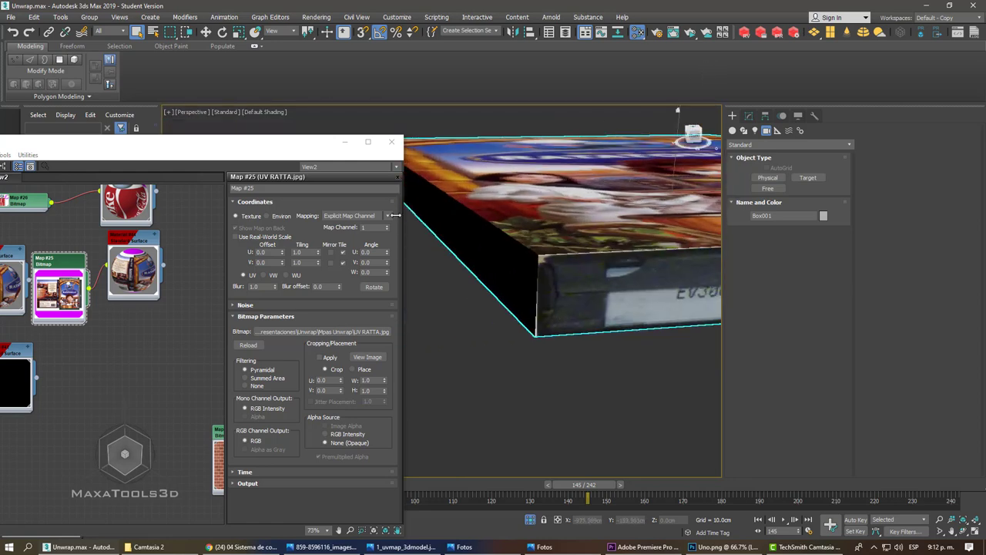
middle_drag(132, 352, 147, 339)
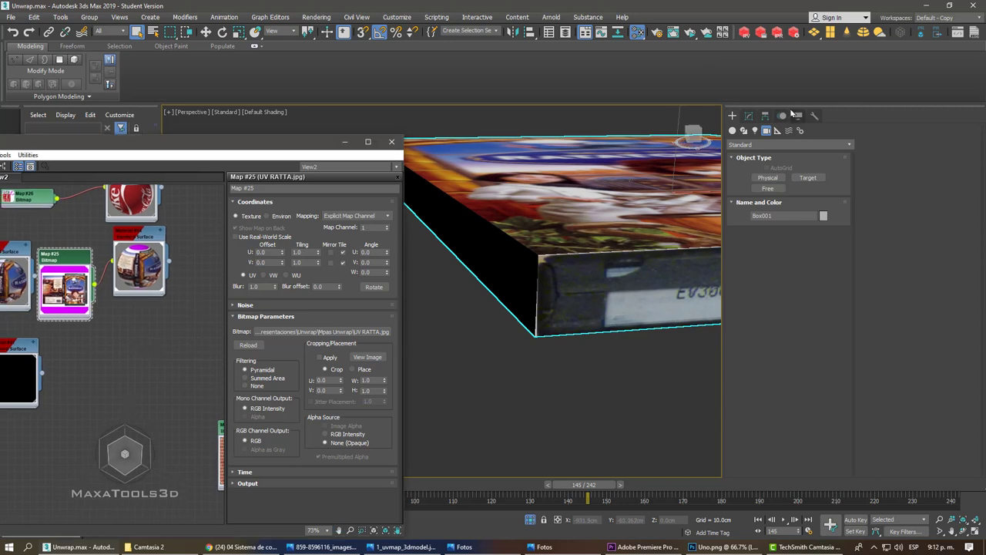
click(750, 116)
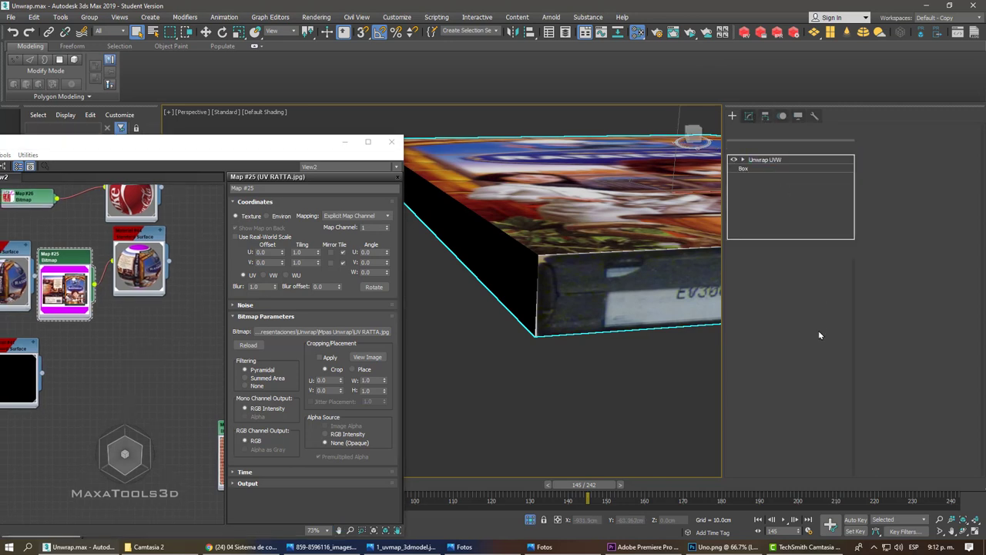
- Reopen the UV editor and zoom in on the dark side-panel island
click(916, 373)
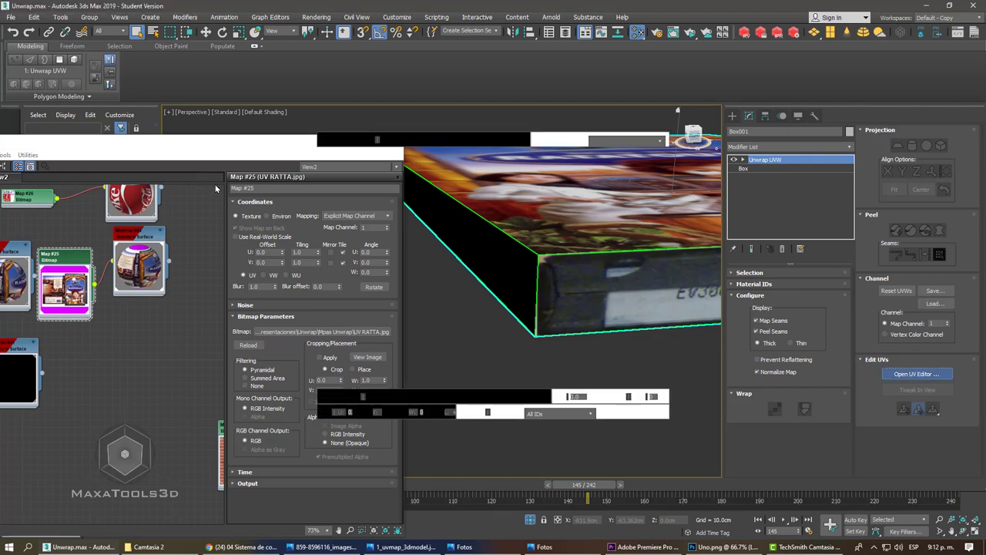
scroll(248, 180, down, 2)
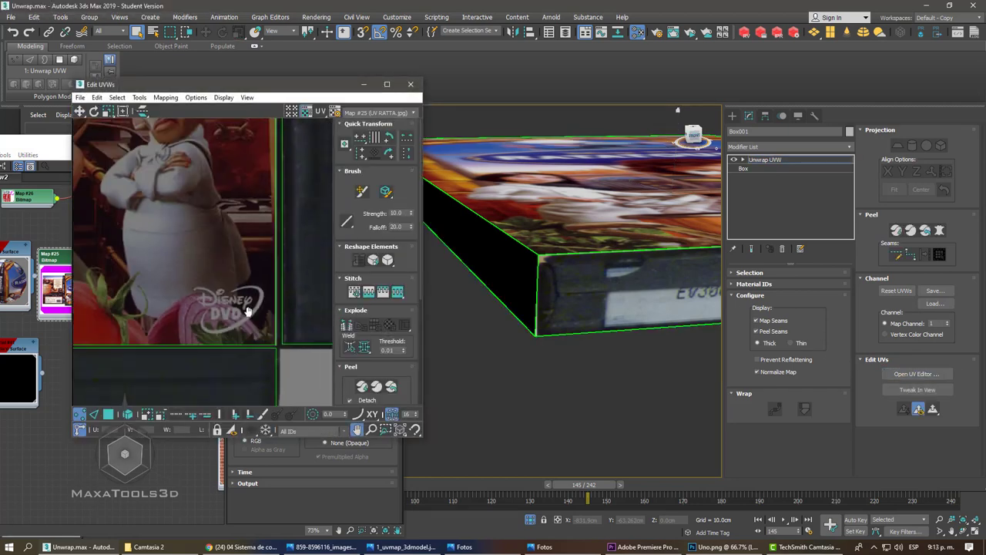
scroll(231, 177, down, 2)
scroll(180, 175, down, 2)
scroll(195, 186, up, 5)
scroll(185, 193, up, 2)
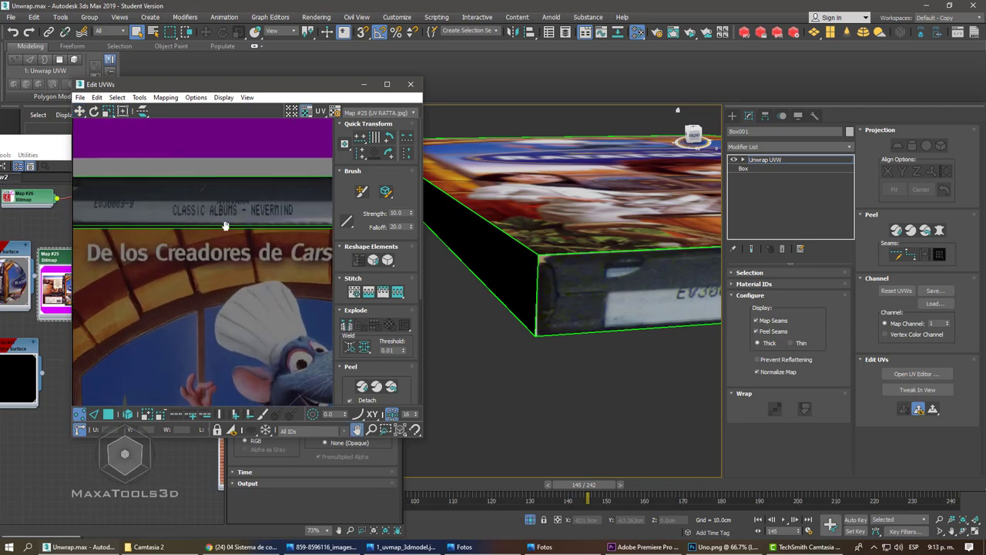
scroll(157, 219, up, 2)
scroll(131, 192, up, 2)
scroll(96, 163, up, 2)
scroll(108, 177, down, 2)
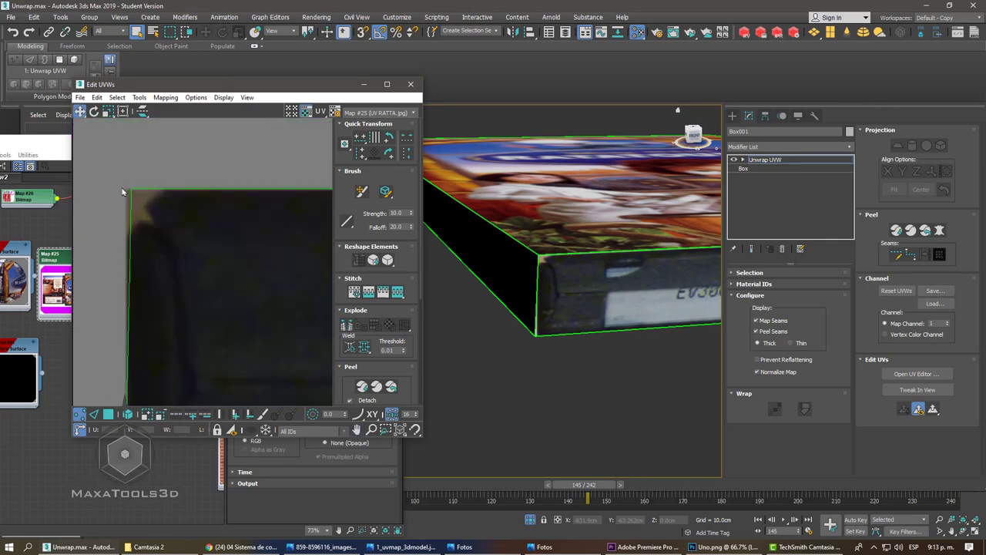
scroll(150, 211, down, 2)
scroll(181, 245, down, 2)
scroll(186, 241, down, 2)
scroll(197, 236, up, 2)
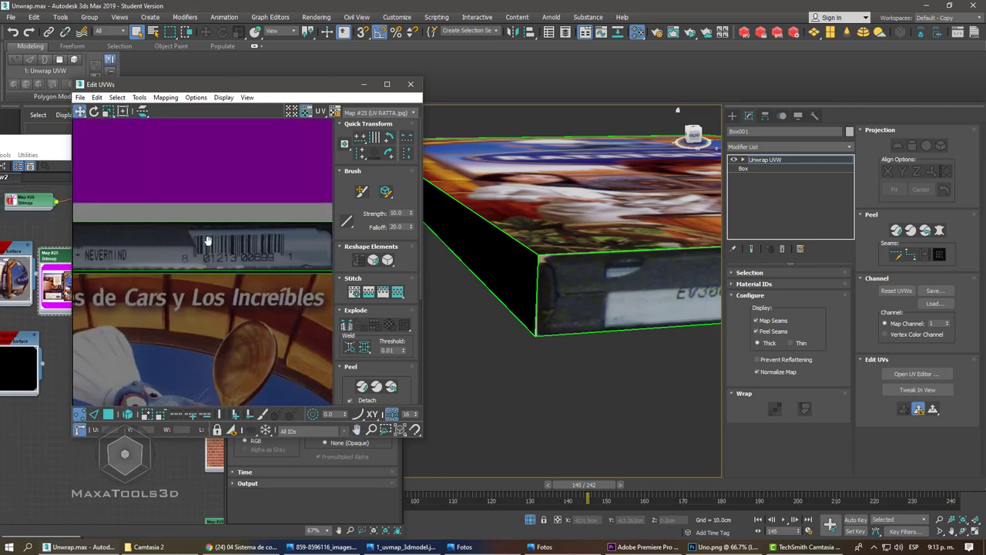
scroll(208, 231, up, 2)
scroll(192, 241, up, 2)
scroll(177, 223, up, 2)
scroll(172, 212, down, 2)
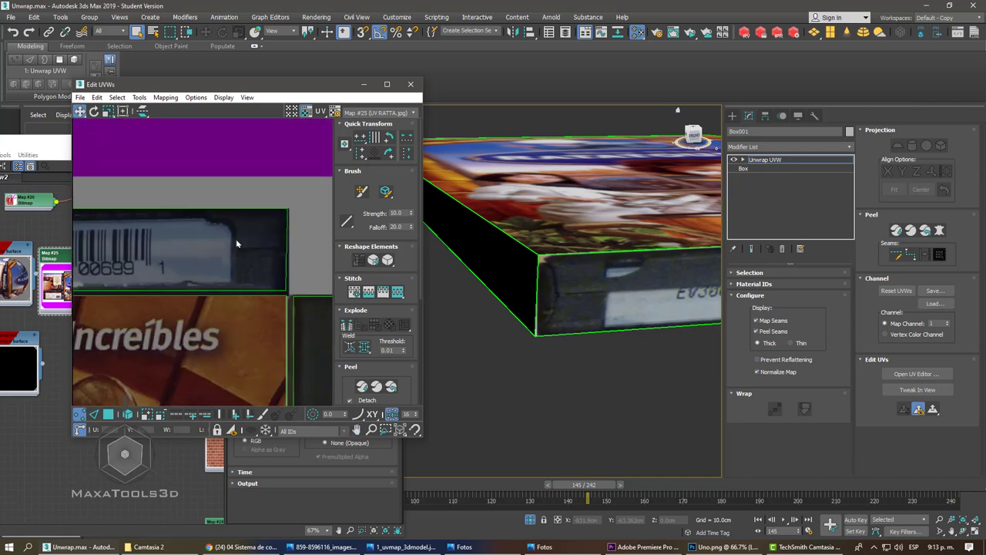
scroll(165, 227, down, 2)
scroll(158, 242, up, 2)
scroll(153, 255, up, 2)
scroll(150, 251, up, 2)
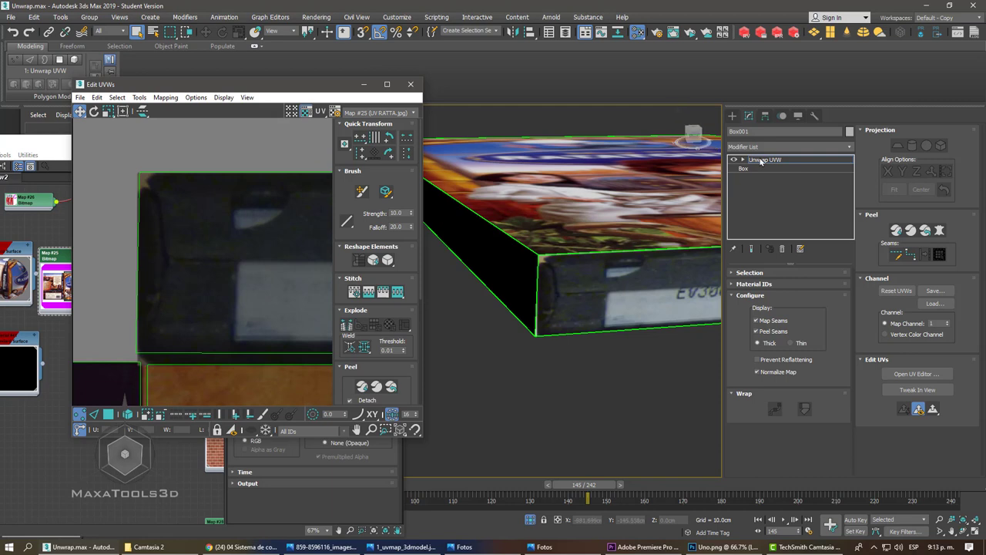
- Using edge selection, shift the island's left edge right, then orbit the box to check the result
click(93, 411)
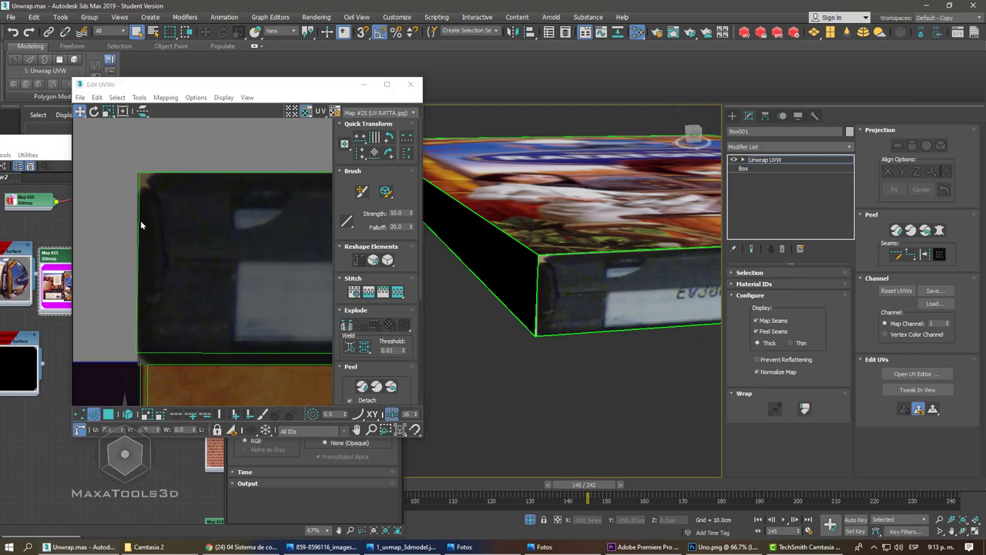
drag(141, 224, 150, 227)
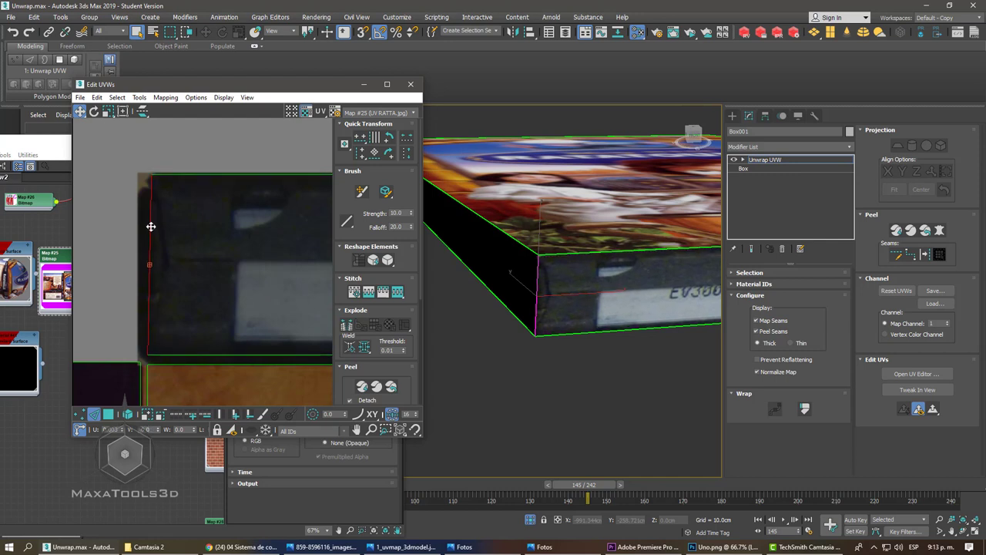
scroll(146, 185, up, 2)
scroll(134, 172, up, 1)
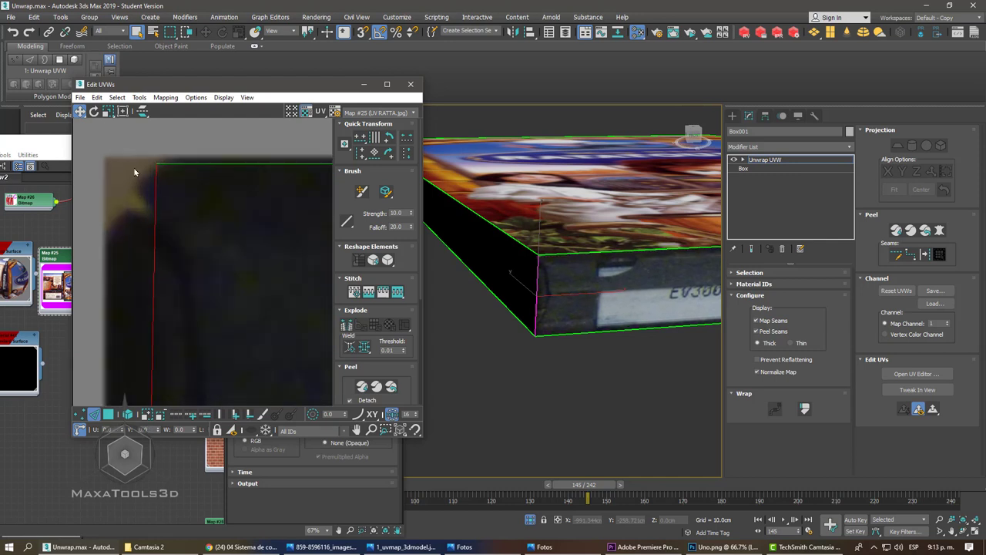
alt+middle_drag(489, 310, 549, 273)
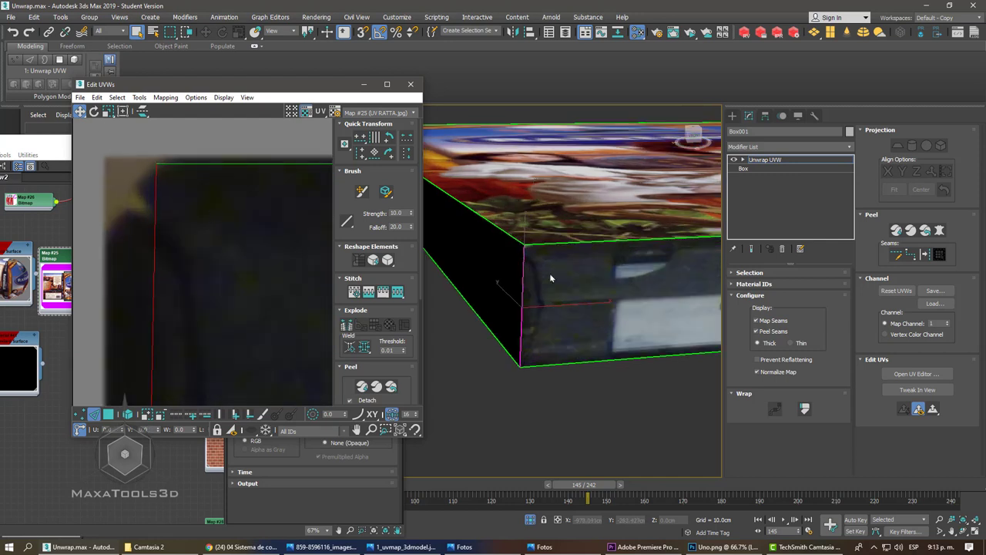
click(732, 117)
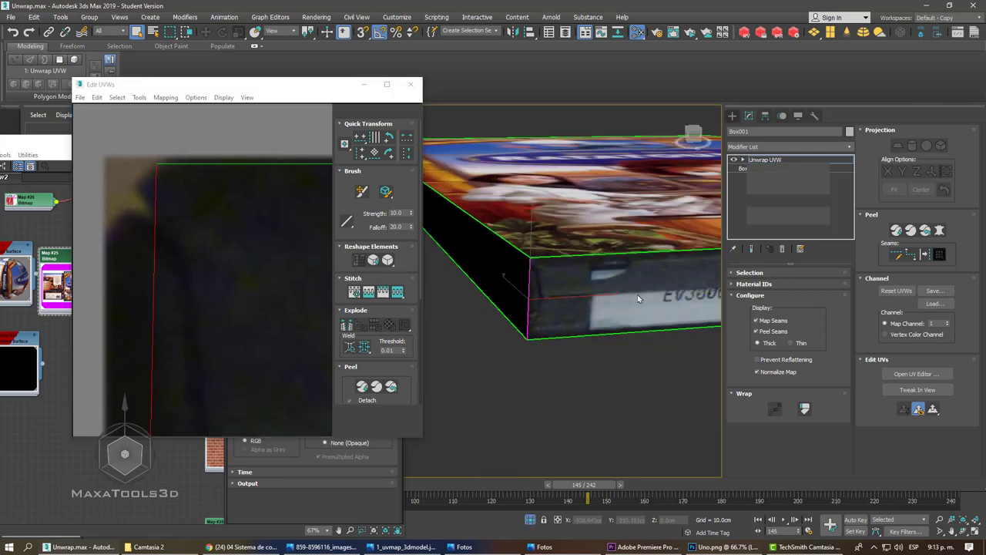
- Move the Slate Material Editor aside, orbit onto the DVD box and select it in the Modify panel
scroll(579, 440, down, 5)
scroll(579, 365, up, 5)
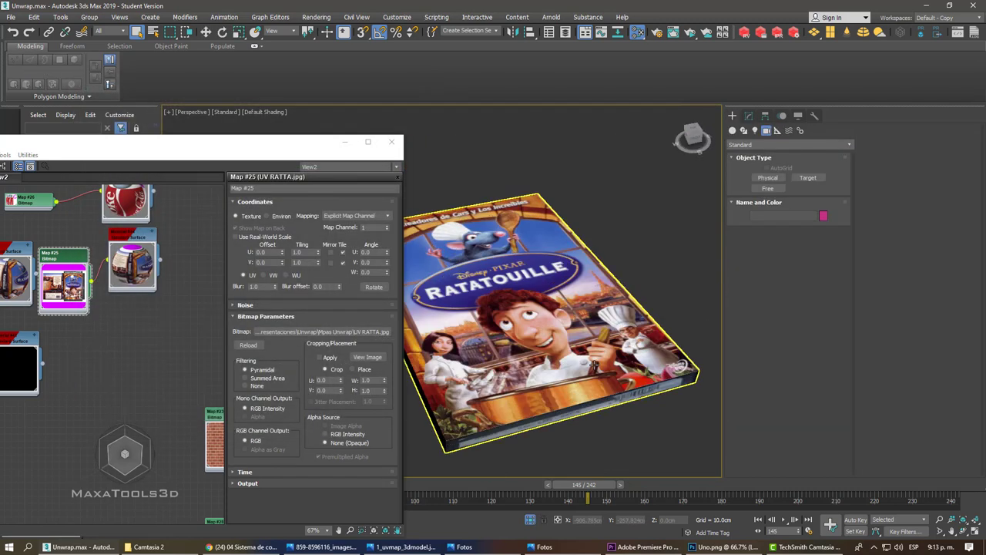
mouse_move(578, 365)
alt+middle_down()
mouse_move(583, 373)
mouse_move(520, 360)
alt+middle_up()
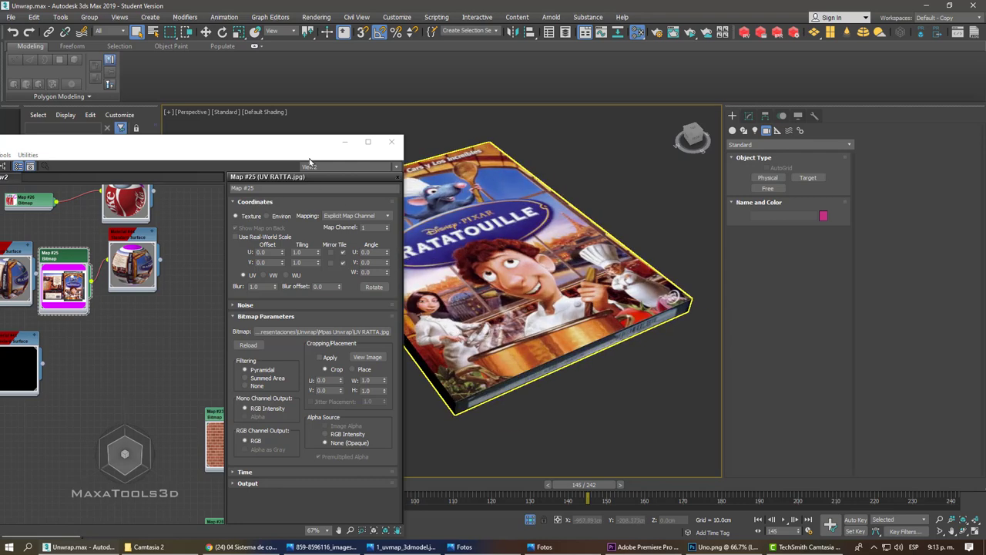
drag(308, 147, 87, 142)
mouse_move(407, 251)
alt+middle_down()
mouse_move(375, 250)
mouse_move(416, 274)
alt+middle_up()
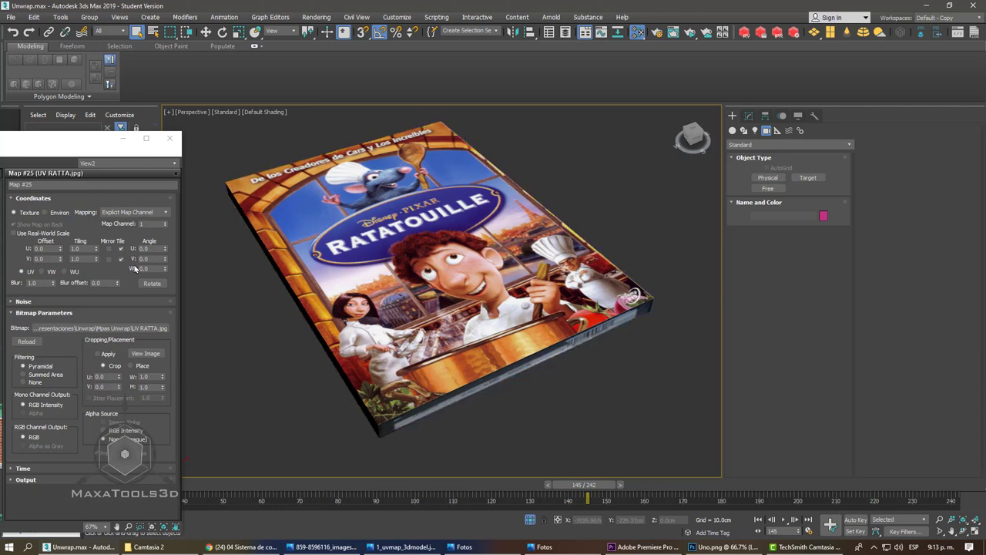
click(748, 115)
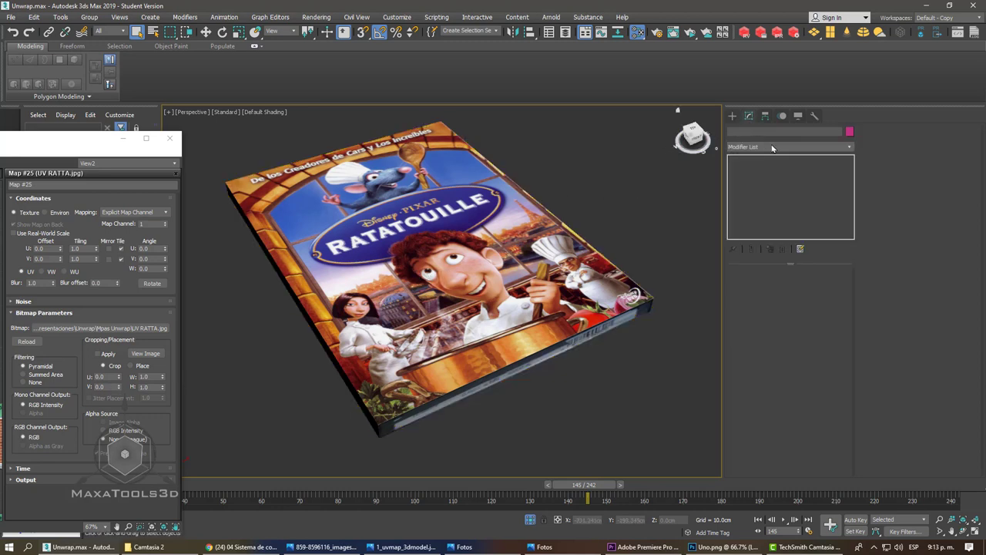
click(470, 250)
click(767, 147)
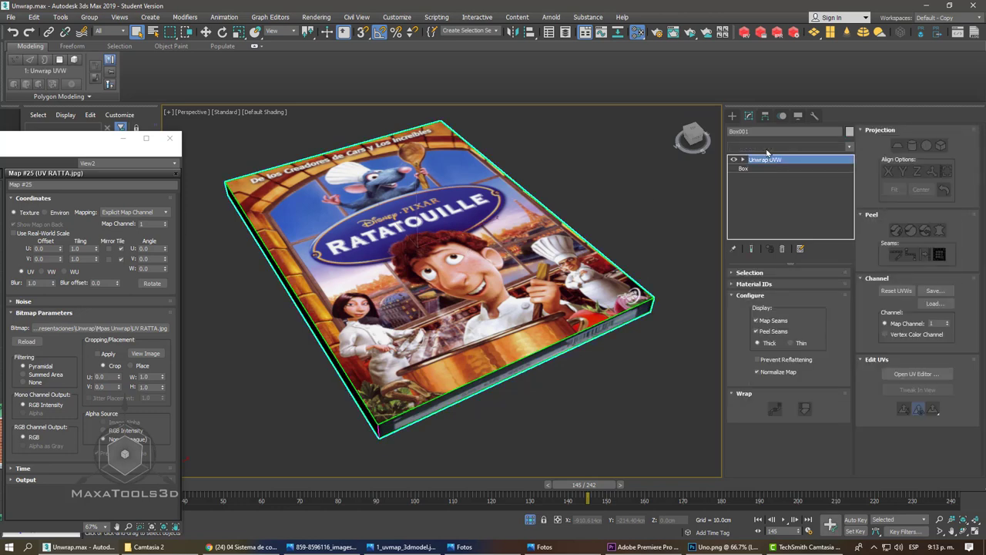
- Add a UVW Map modifier to the box and switch its mapping from Planar to Box
click(767, 146)
key(w)
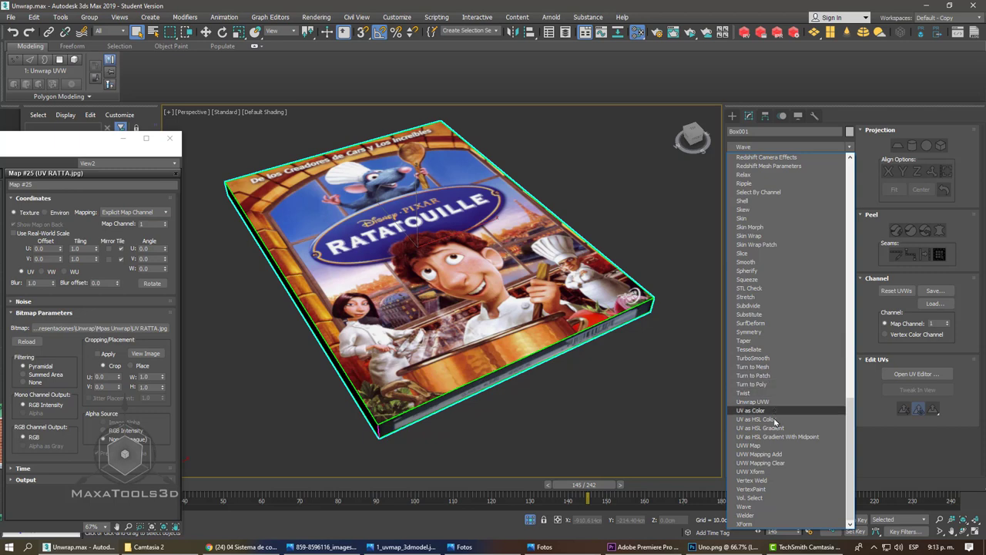
click(751, 445)
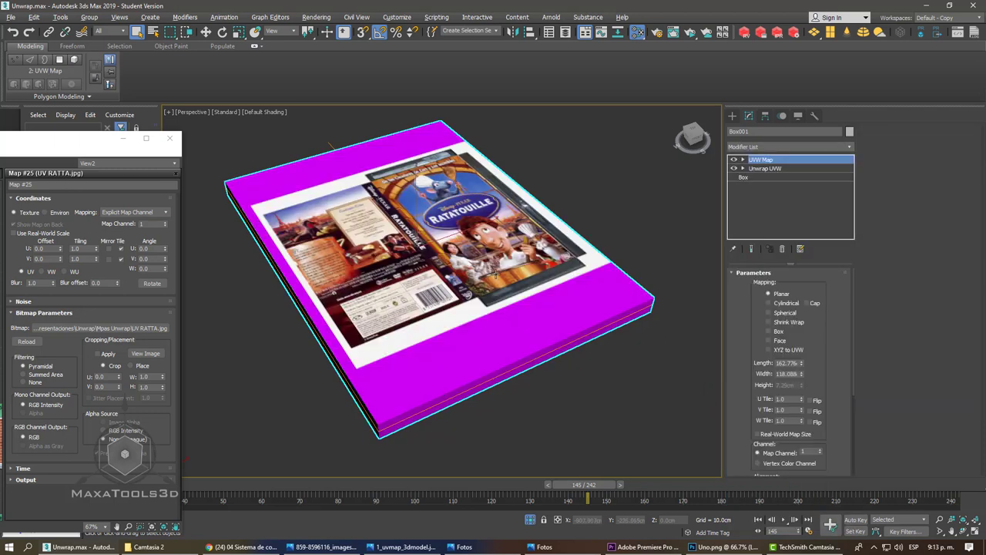
alt+middle_drag(494, 273, 364, 208)
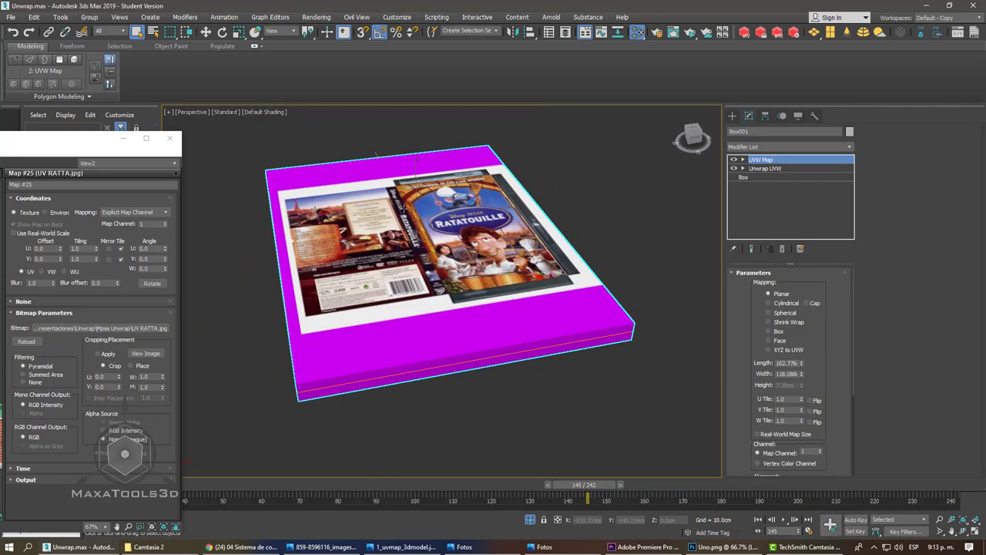
mouse_move(375, 154)
alt+middle_down()
mouse_move(488, 290)
mouse_move(713, 315)
alt+middle_up()
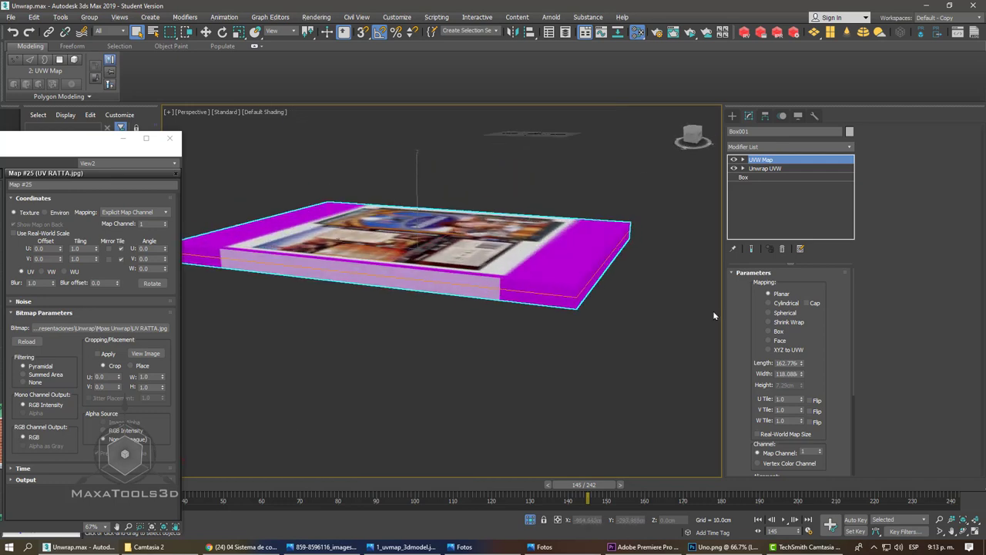
click(777, 331)
alt+middle_drag(432, 308, 432, 231)
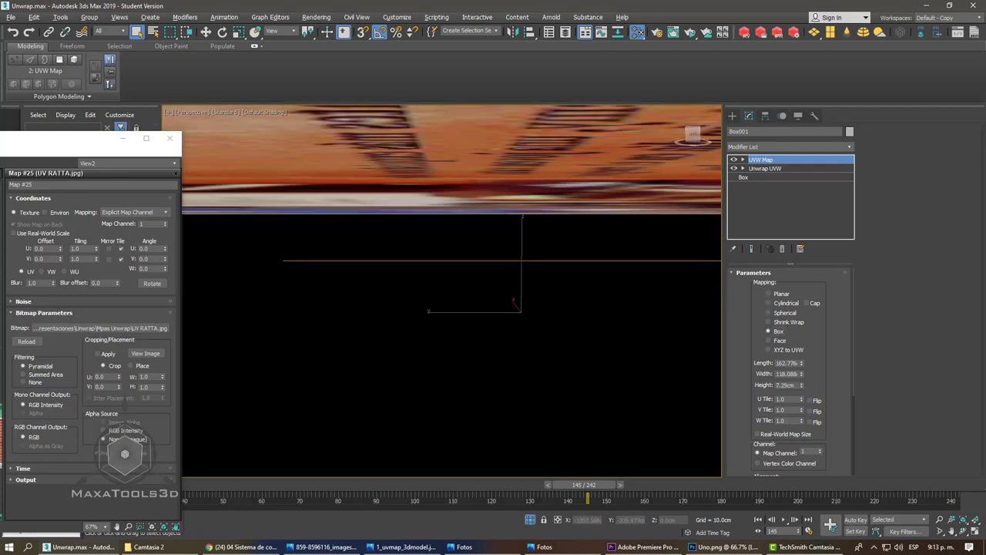
key(z)
- Select the UVW Map Gizmo sub-object and switch to scaling it
click(743, 159)
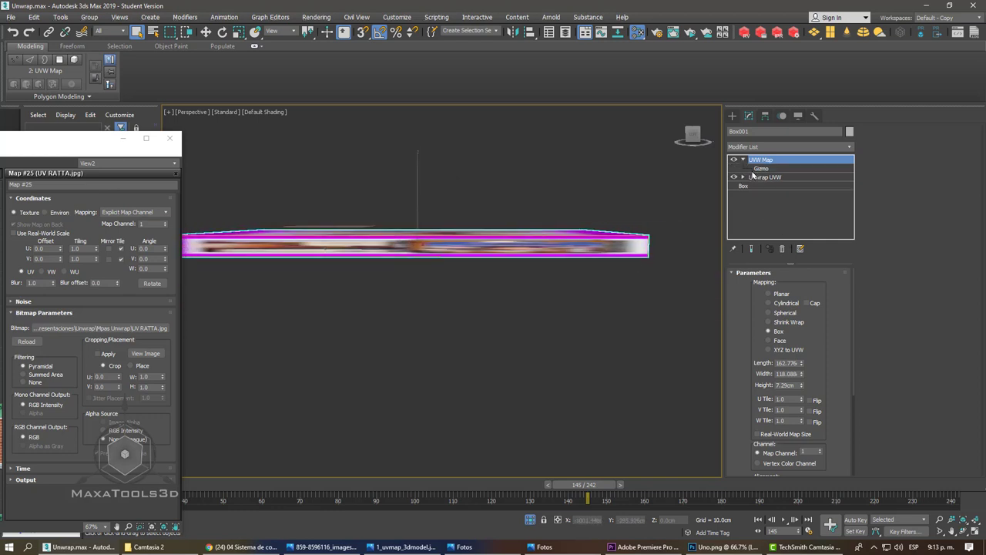
click(760, 168)
right_click(445, 228)
click(467, 257)
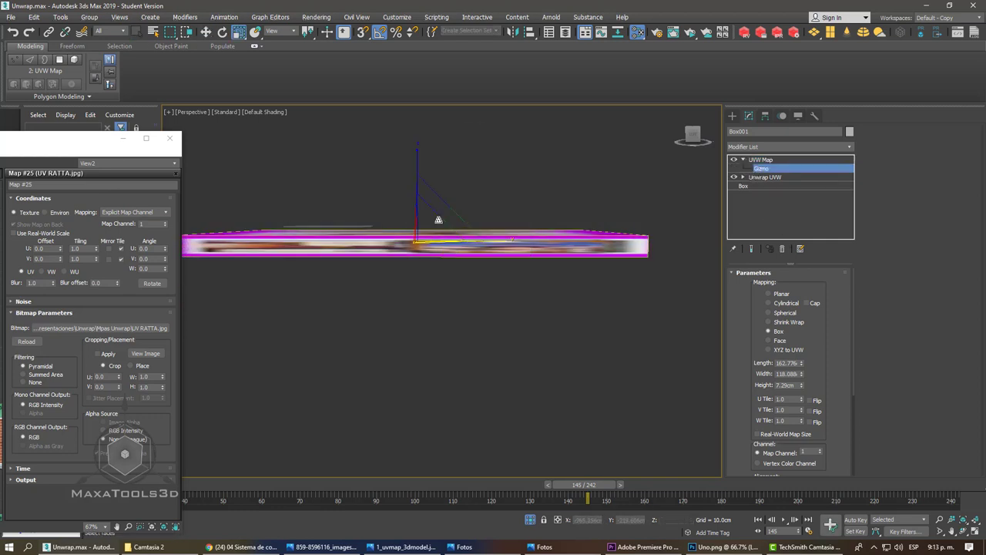
mouse_move(419, 159)
alt+middle_down()
mouse_move(398, 291)
mouse_move(448, 258)
alt+middle_up()
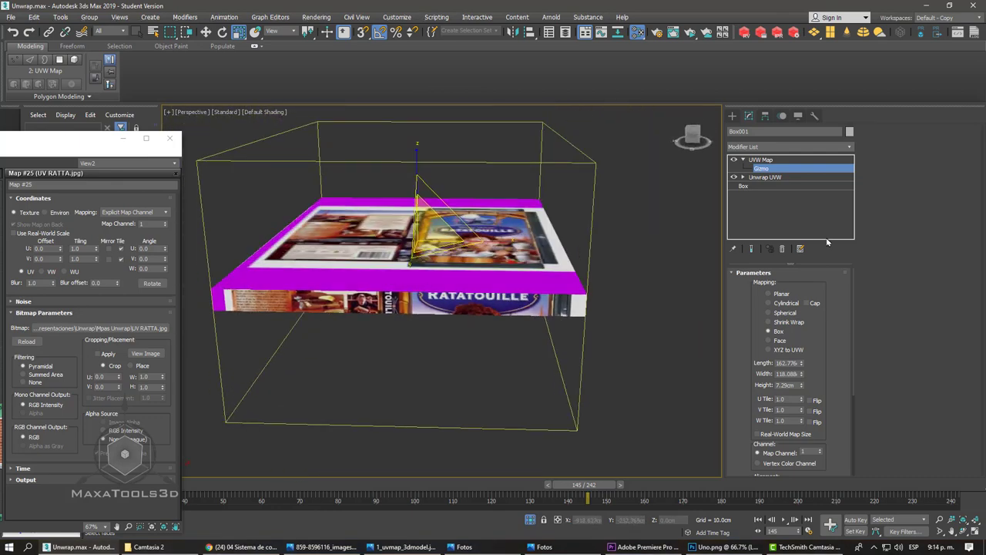
- Delete the UVW Map modifier from the stack, leaving Unwrap UVW selected above Box
click(760, 160)
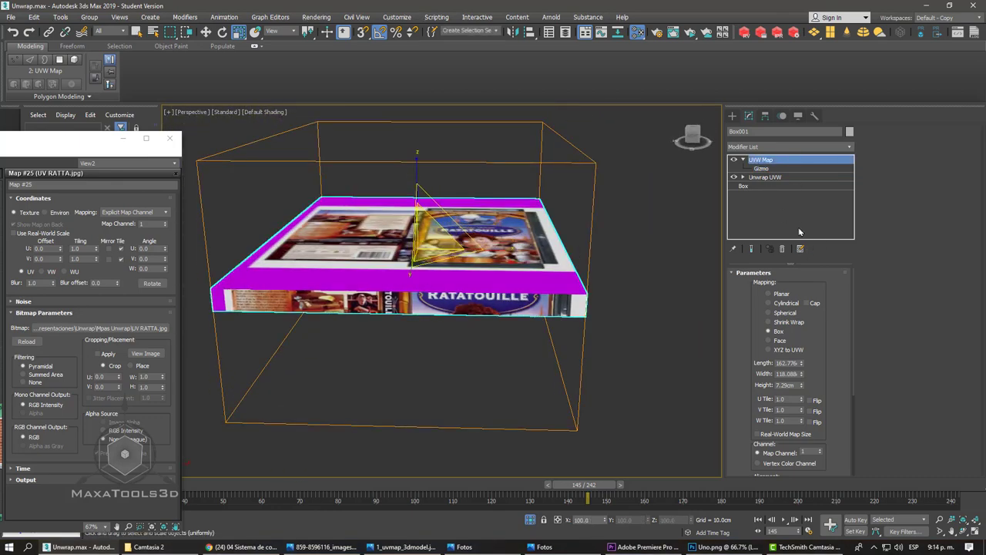
click(784, 249)
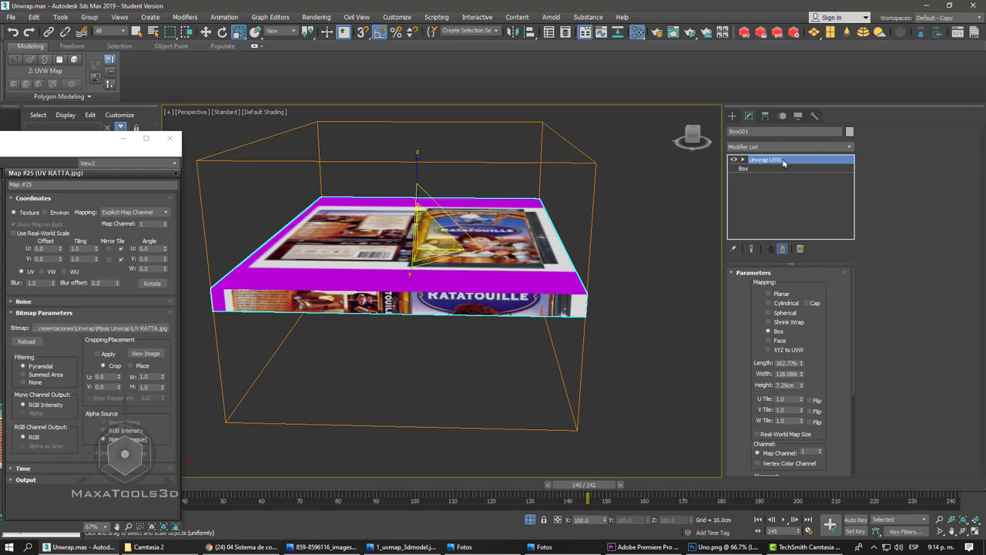
click(783, 160)
alt+middle_drag(617, 257, 619, 291)
- Pan the Perspective view over to the Coke can and its label plane, then select the Physical Camera
alt+middle_drag(731, 203, 568, 296)
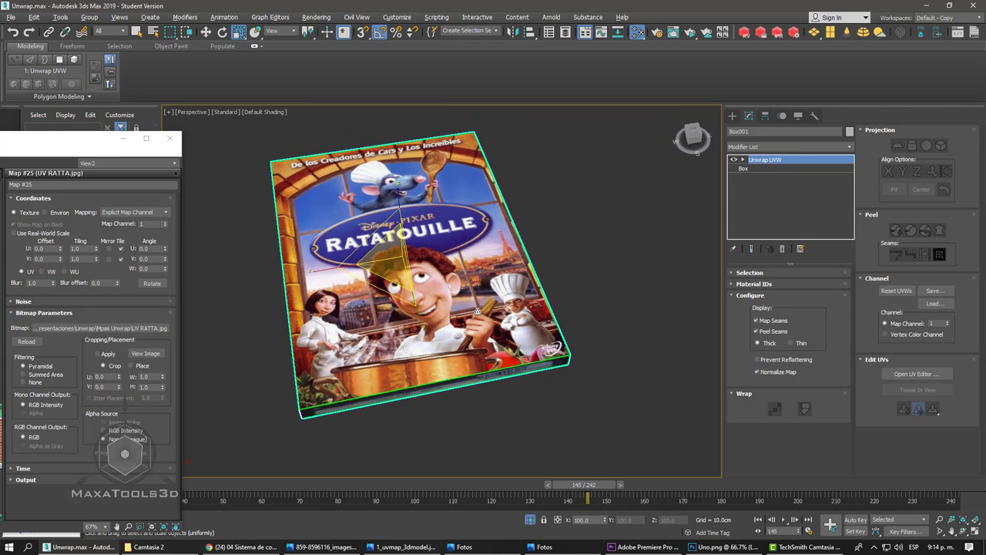
scroll(471, 321, down, 3)
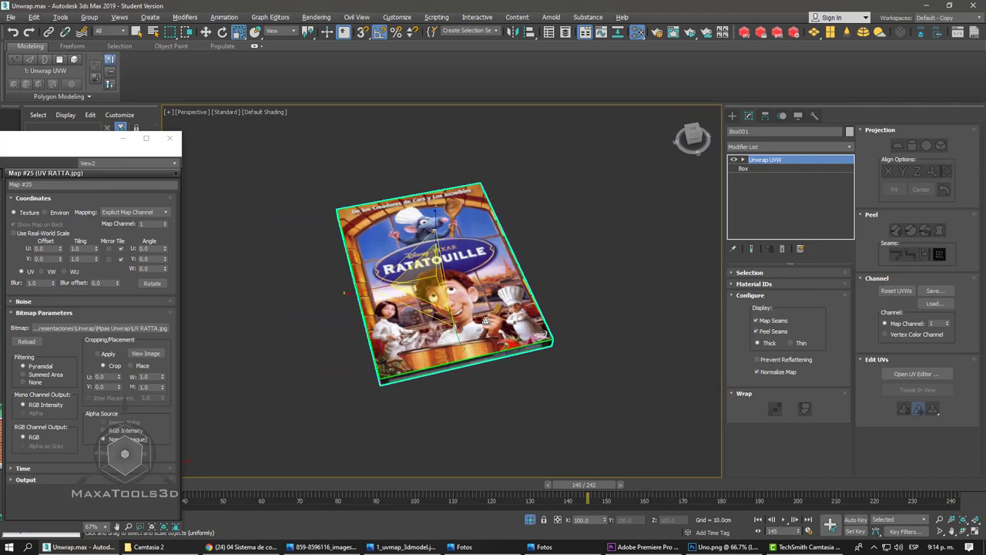
scroll(447, 331, down, 3)
scroll(443, 337, down, 3)
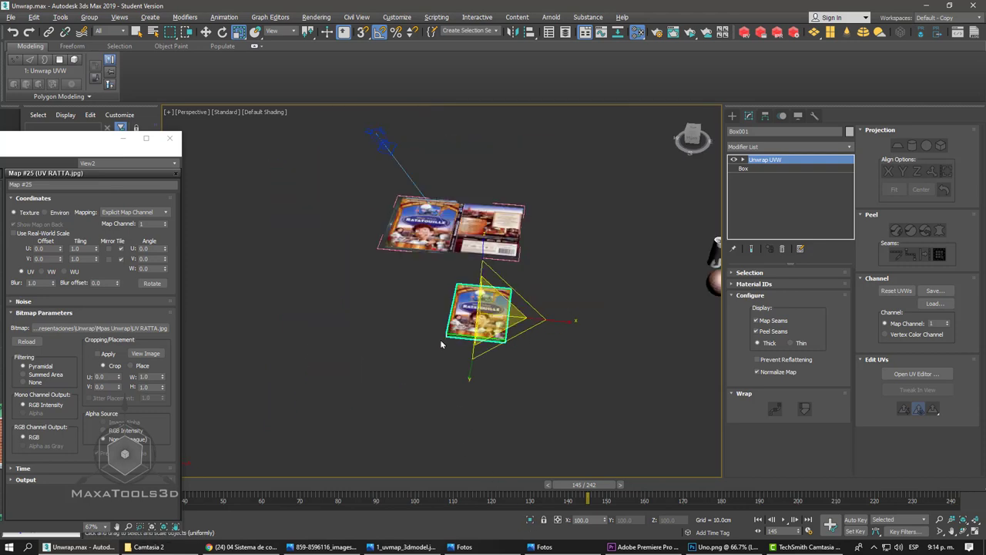
mouse_move(439, 339)
middle_down()
mouse_move(399, 332)
mouse_move(351, 255)
middle_up()
mouse_move(458, 306)
middle_down()
mouse_move(375, 304)
mouse_move(382, 297)
middle_up()
scroll(382, 296, up, 4)
scroll(383, 225, down, 1)
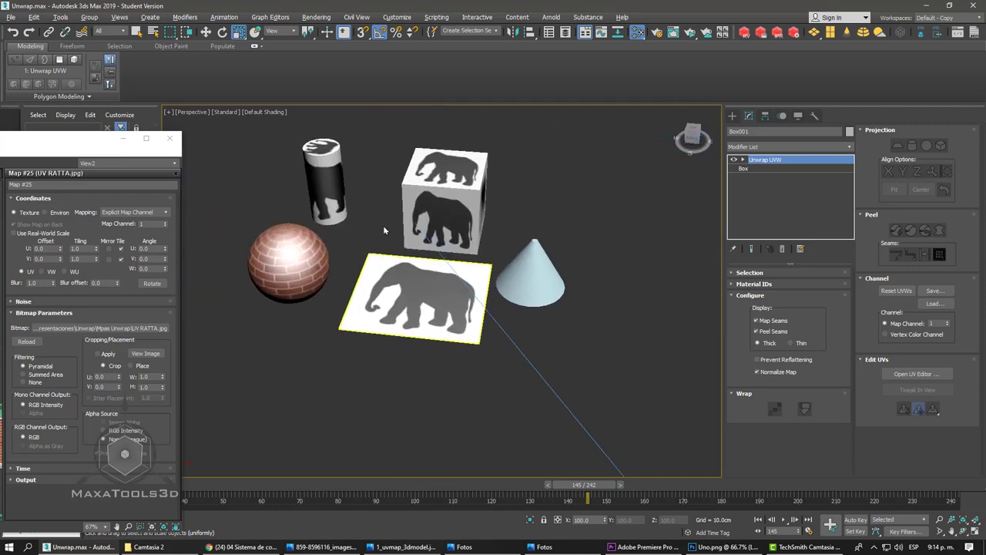
scroll(393, 330, down, 2)
middle_drag(393, 330, 292, 293)
scroll(605, 339, up, 3)
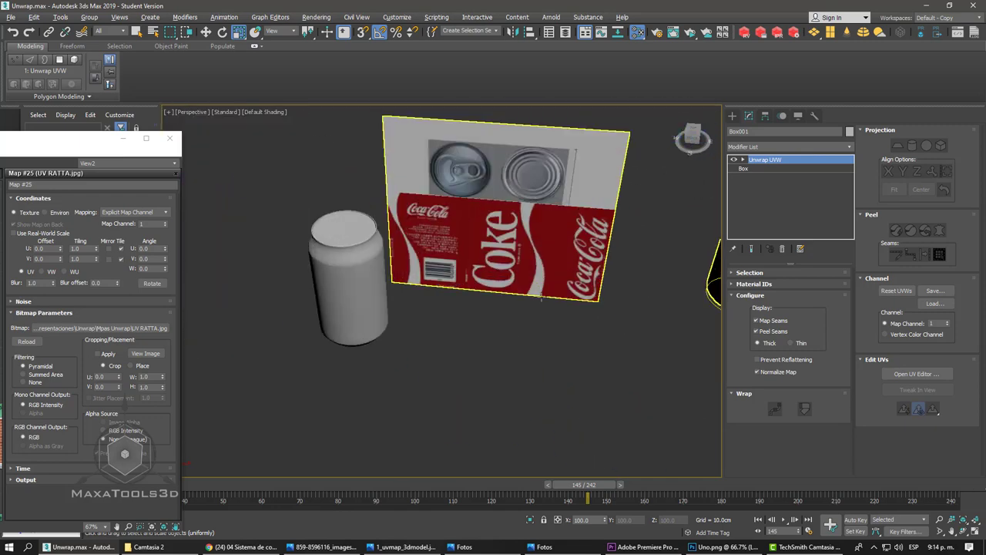
scroll(606, 339, down, 3)
click(429, 336)
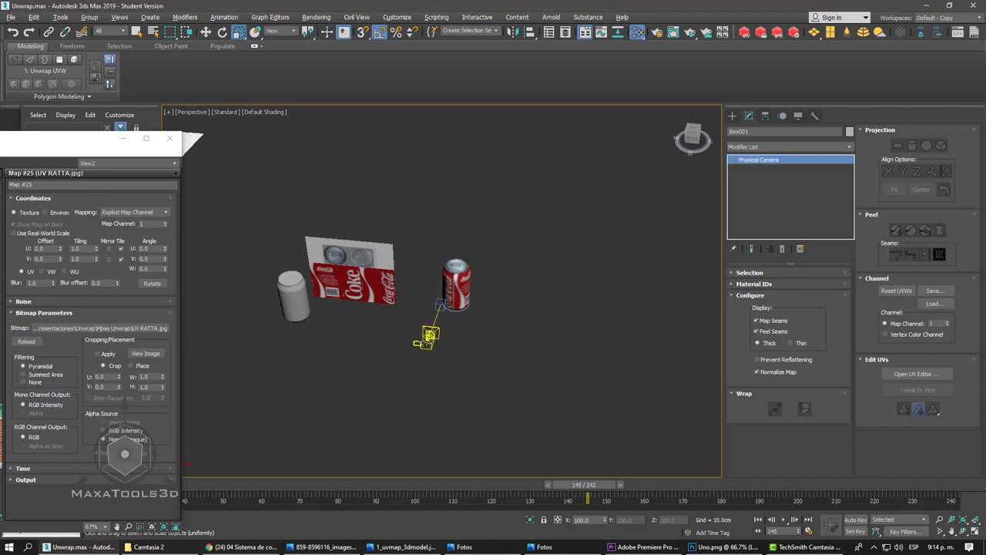
- Look through the camera, close the floating map settings window and rewind to frame 0
key(c)
right_click(453, 362)
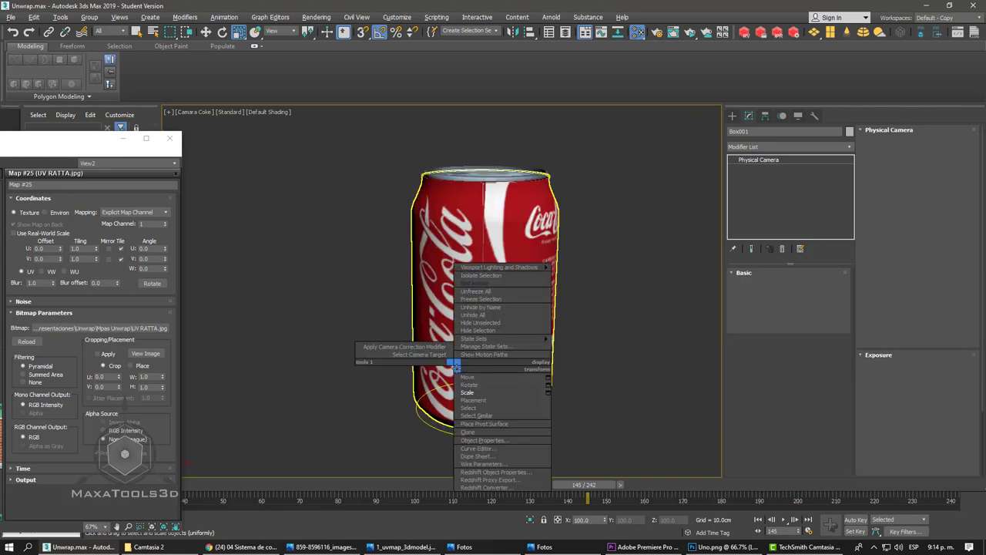
key(Escape)
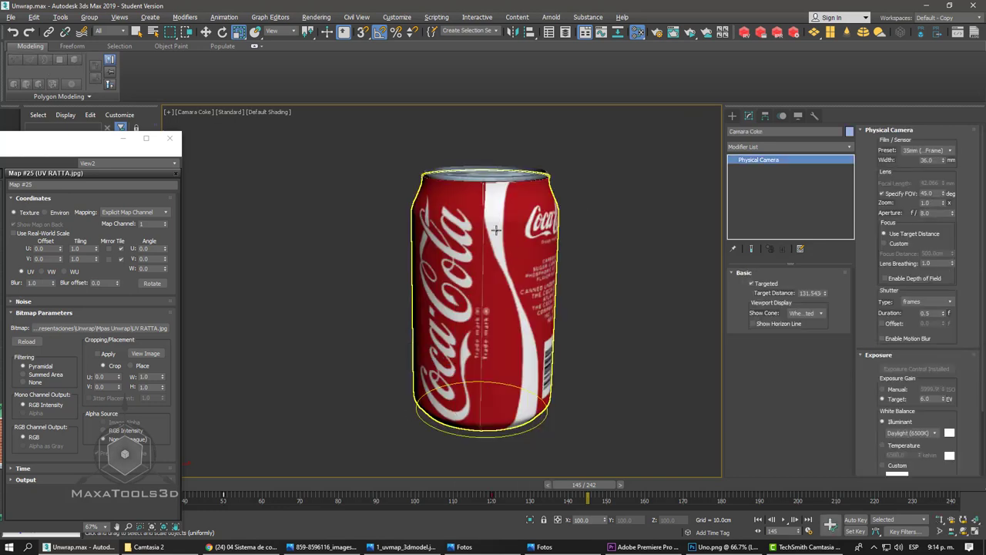
click(169, 138)
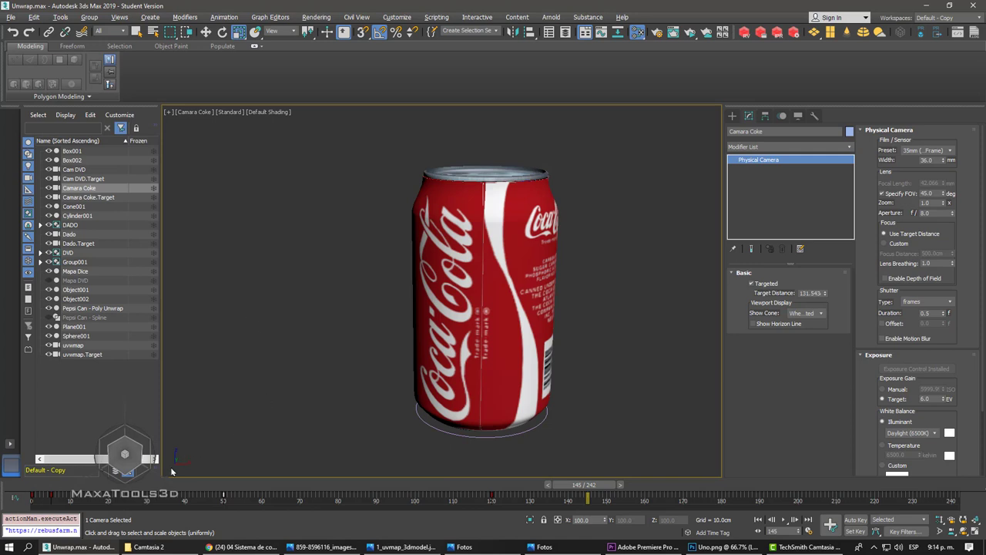
click(31, 485)
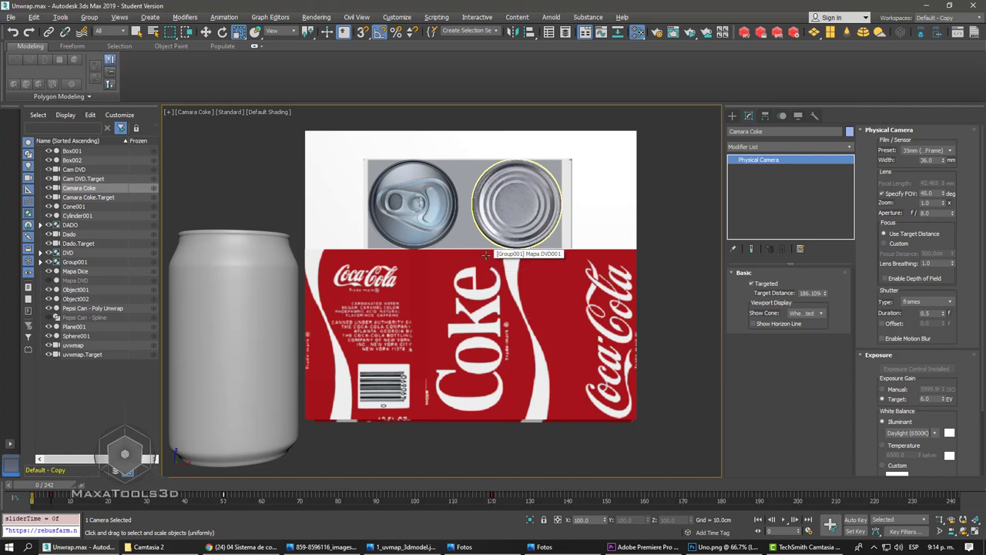
- Select the Pepsi Can - Poly Unwrap object and show Edged Faces in the perspective view
click(240, 276)
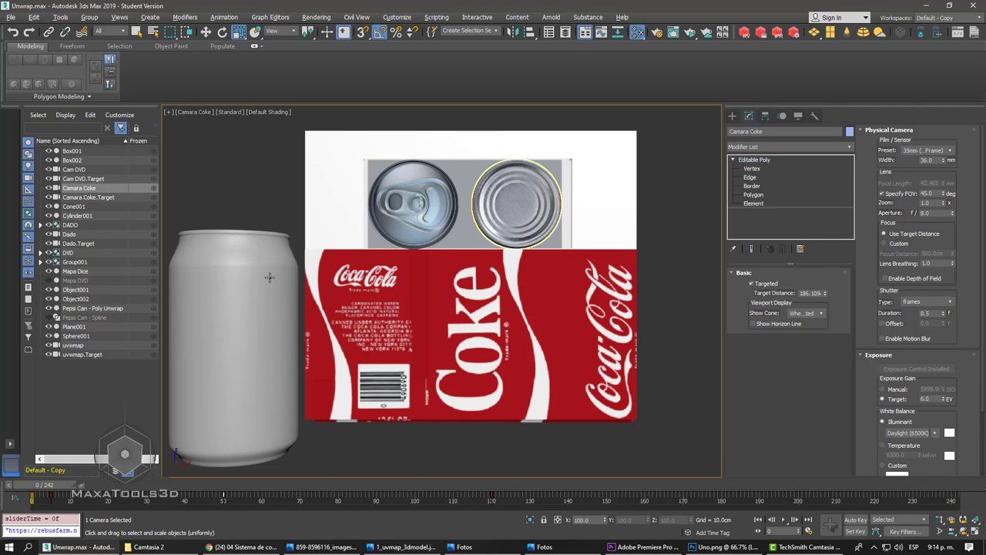
key(p)
mouse_move(272, 276)
alt+middle_down()
mouse_move(275, 329)
mouse_move(292, 359)
alt+middle_up()
scroll(275, 330, up, 5)
scroll(322, 289, up, 3)
key(F4)
- Frame the can and flattened label, then view the scene through the Camara Coke camera
alt+middle_drag(322, 288, 323, 223)
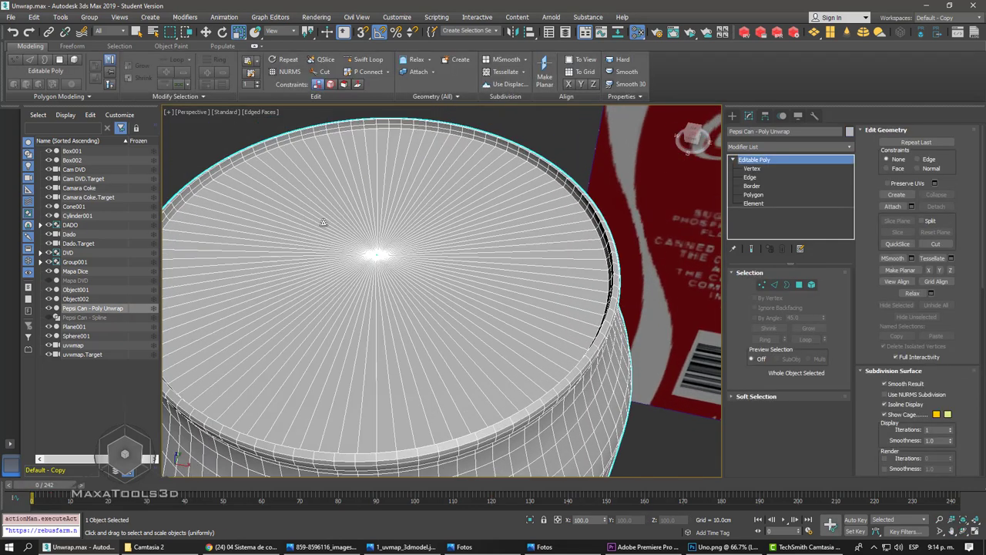
scroll(445, 265, down, 2)
scroll(463, 251, down, 2)
scroll(425, 236, down, 2)
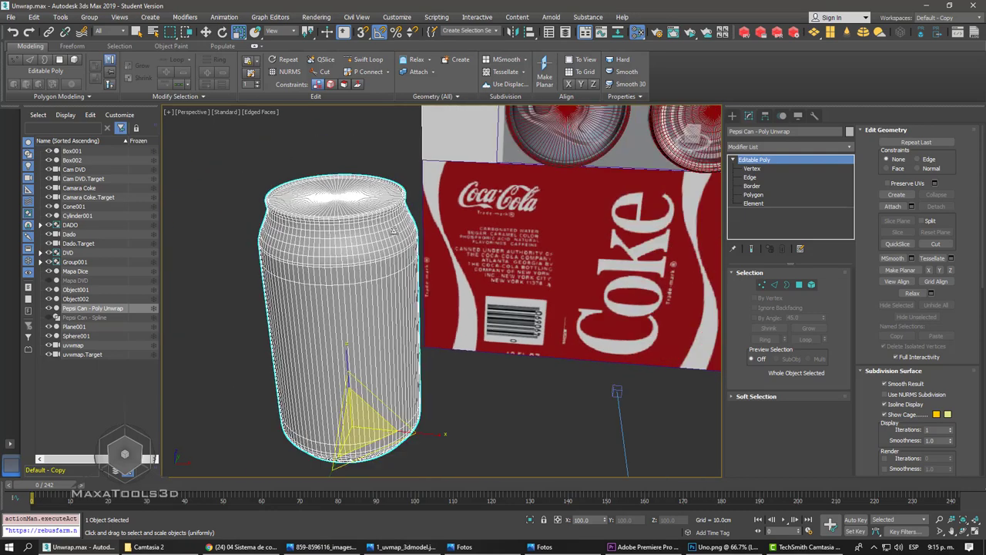
scroll(389, 226, down, 2)
middle_drag(382, 223, 373, 221)
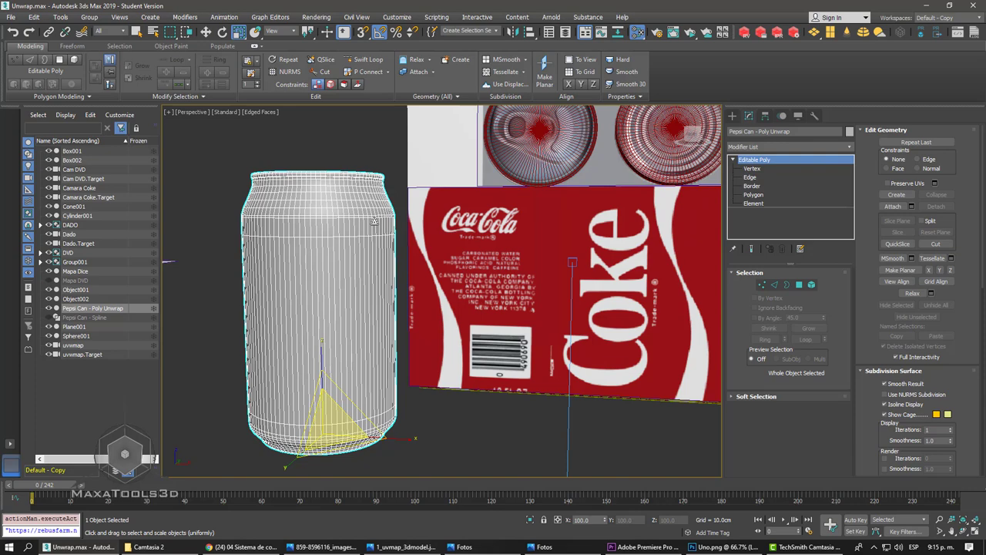
middle_drag(410, 284, 420, 298)
key(c)
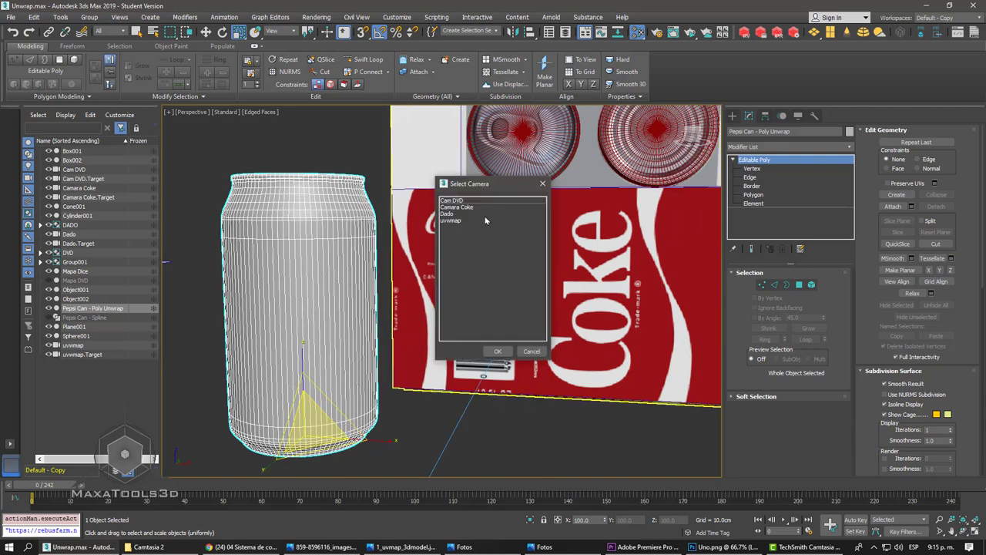
click(491, 351)
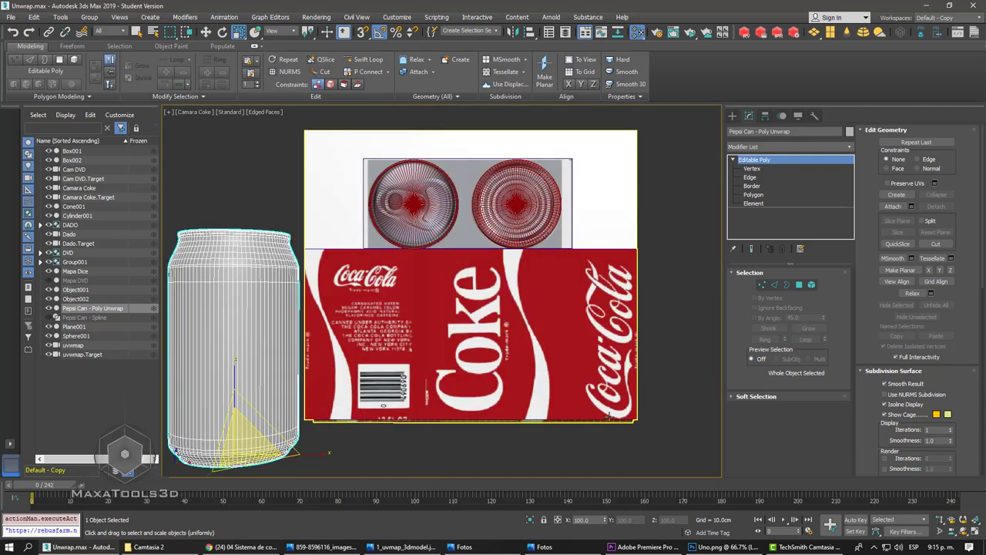
- Turn off Edged Faces and scrub the timeline from frame 15 through 52 to watch the can unroll
key(F4)
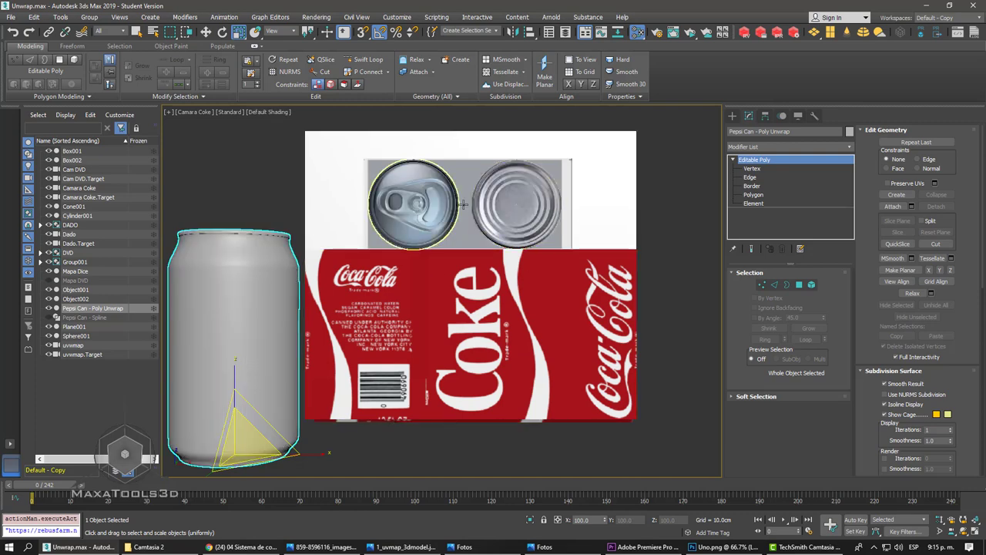
drag(42, 487, 99, 487)
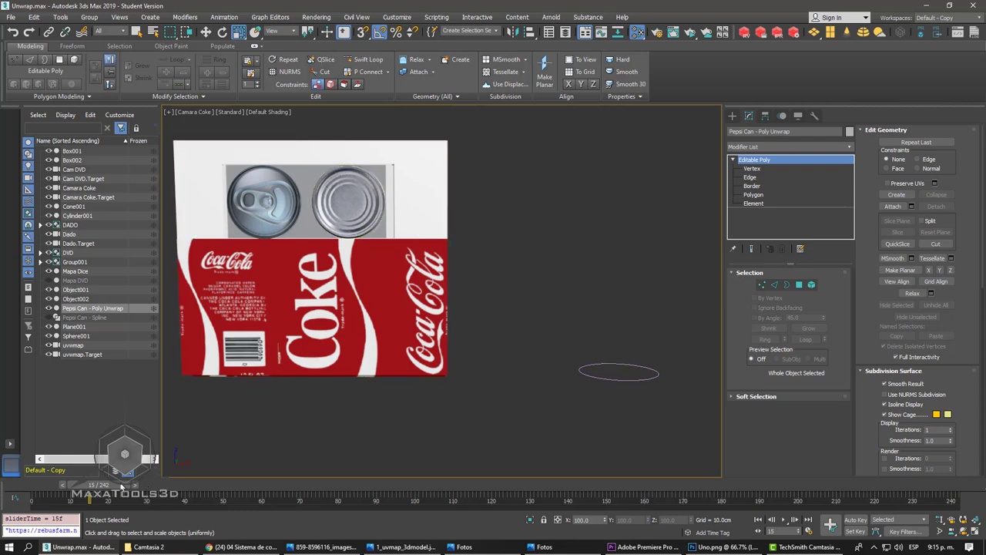
drag(123, 484, 295, 485)
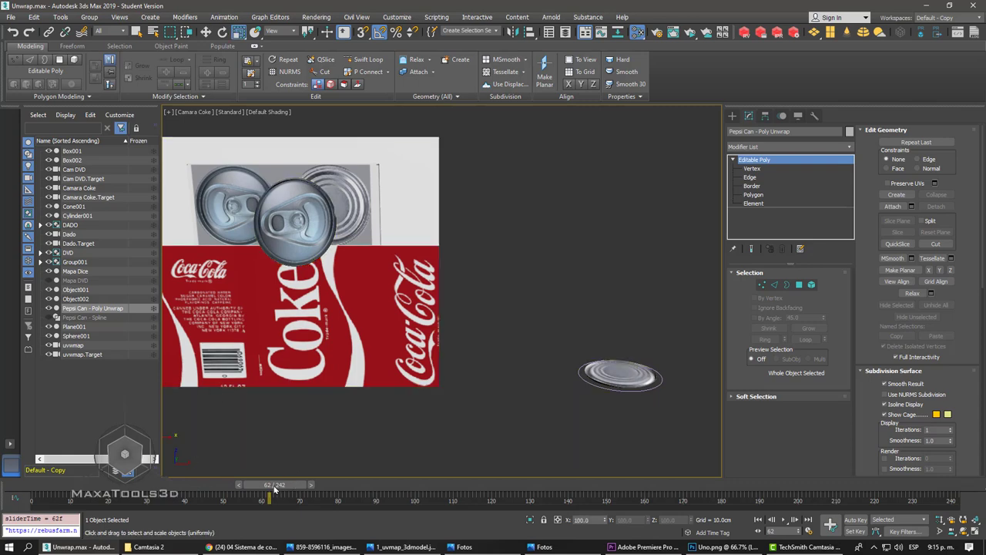
mouse_move(279, 486)
mouse_down()
mouse_move(429, 482)
mouse_move(125, 483)
mouse_move(443, 477)
mouse_move(126, 474)
mouse_move(420, 466)
mouse_move(452, 460)
mouse_move(326, 468)
mouse_move(246, 454)
mouse_move(287, 444)
mouse_move(367, 450)
mouse_move(422, 442)
mouse_move(285, 447)
mouse_move(473, 429)
mouse_move(91, 424)
mouse_move(459, 417)
mouse_move(281, 419)
mouse_move(440, 418)
mouse_move(332, 423)
mouse_move(408, 424)
mouse_move(455, 416)
mouse_move(309, 416)
mouse_move(451, 403)
mouse_move(93, 419)
mouse_up()
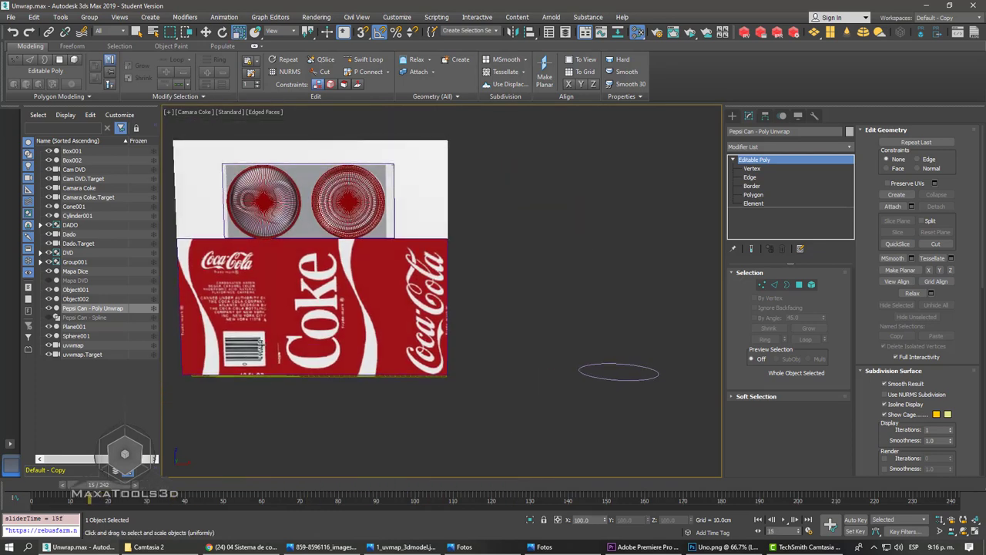
- Return to the Perspective view, isolate the Pepsi Can with Alt+Q and hide edged faces
key(p)
key(r)
alt+middle_drag(347, 308, 466, 314)
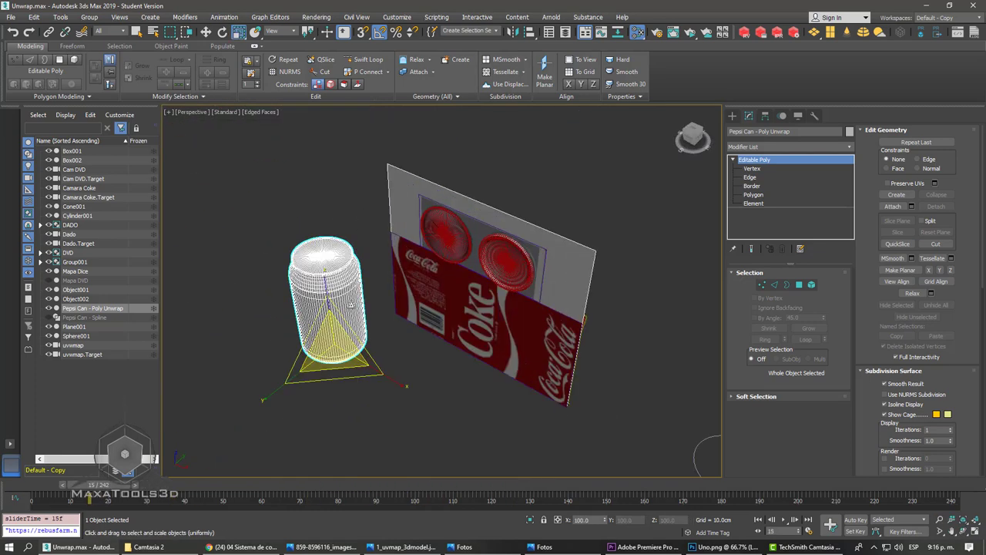
scroll(466, 315, up, 5)
key(alt+q)
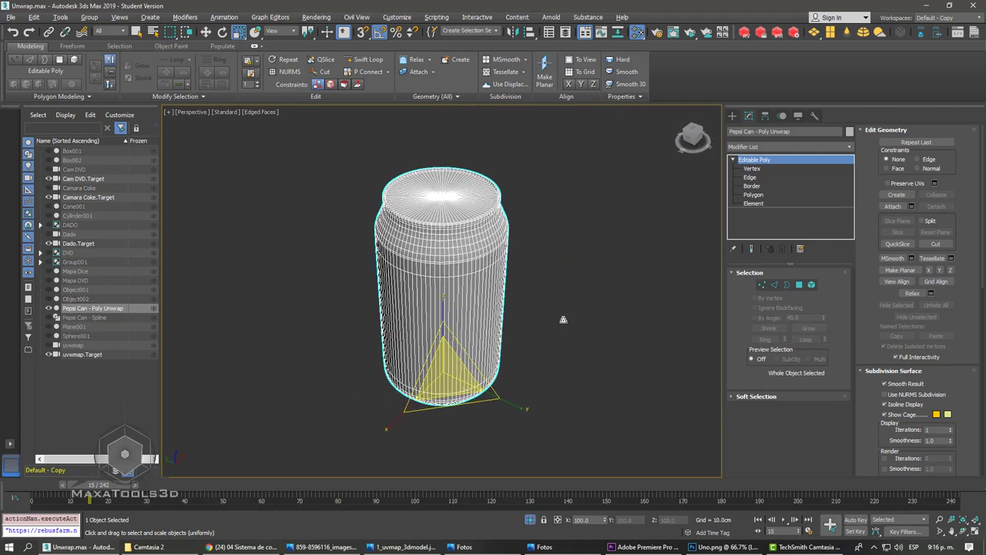
scroll(565, 315, down, 3)
key(F4)
scroll(583, 297, down, 2)
- Switch to Move and scroll the Modifier List down to Unwrap UVW
right_click(551, 286)
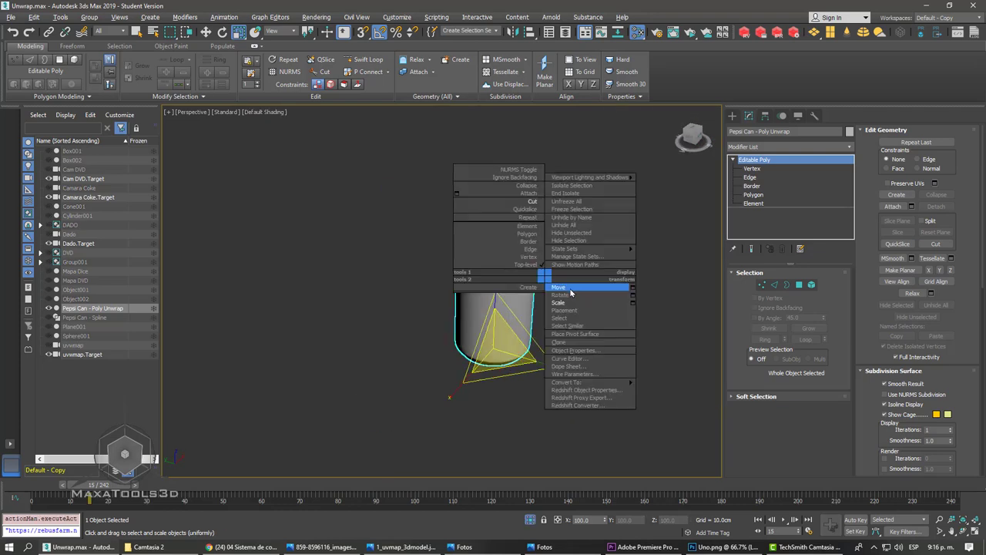
click(570, 291)
click(736, 160)
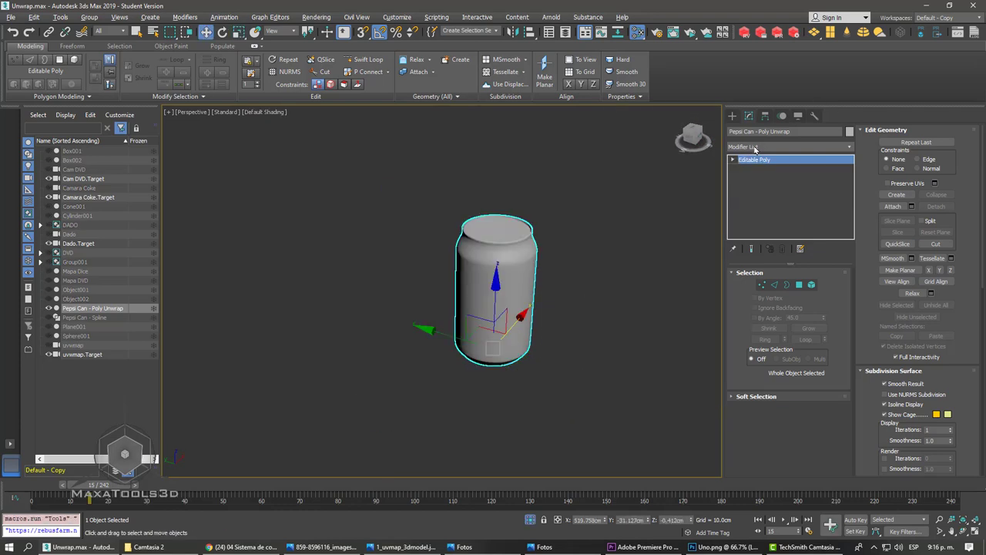
click(789, 146)
scroll(815, 385, down, 5)
scroll(815, 385, down, 5)
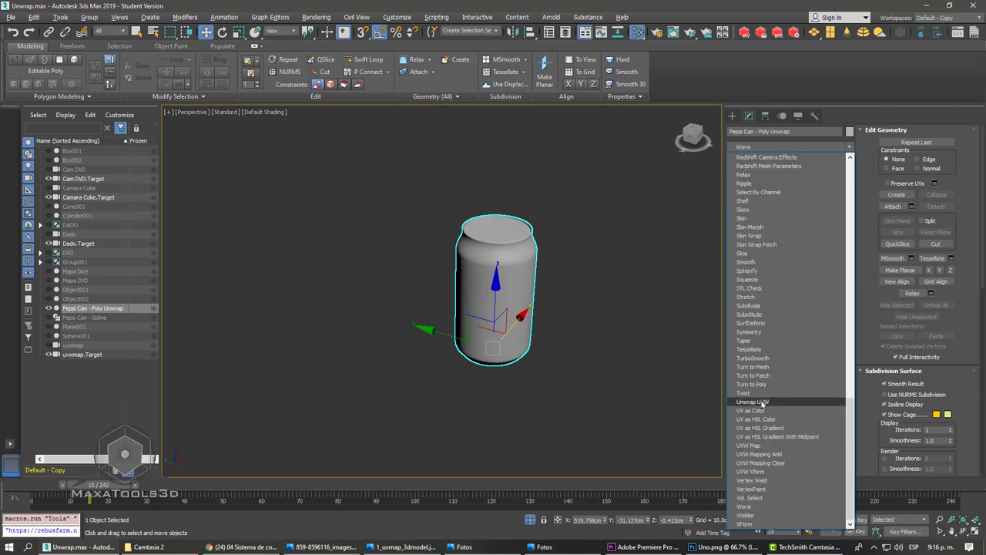
- Add the Unwrap UVW modifier to the can and open its UV editor
click(621, 439)
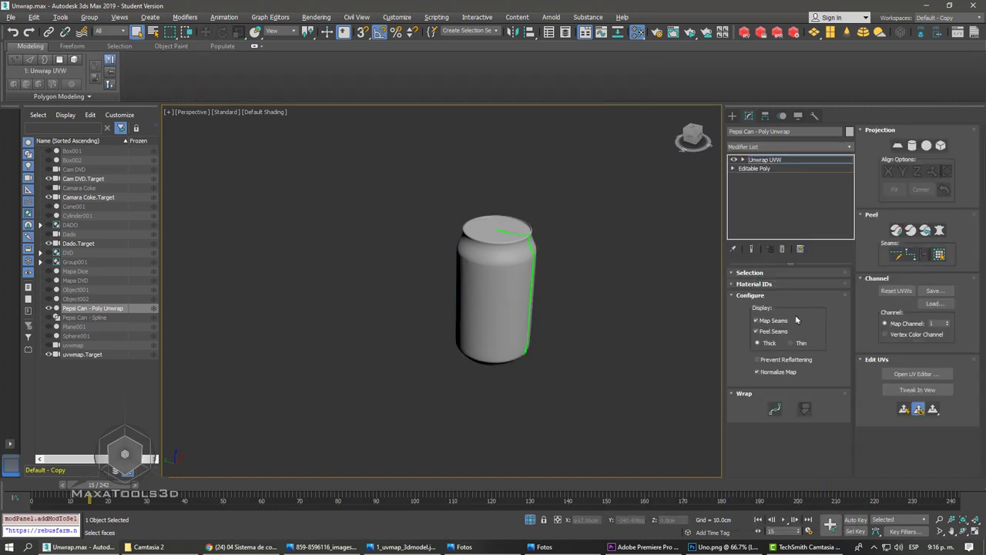
click(916, 374)
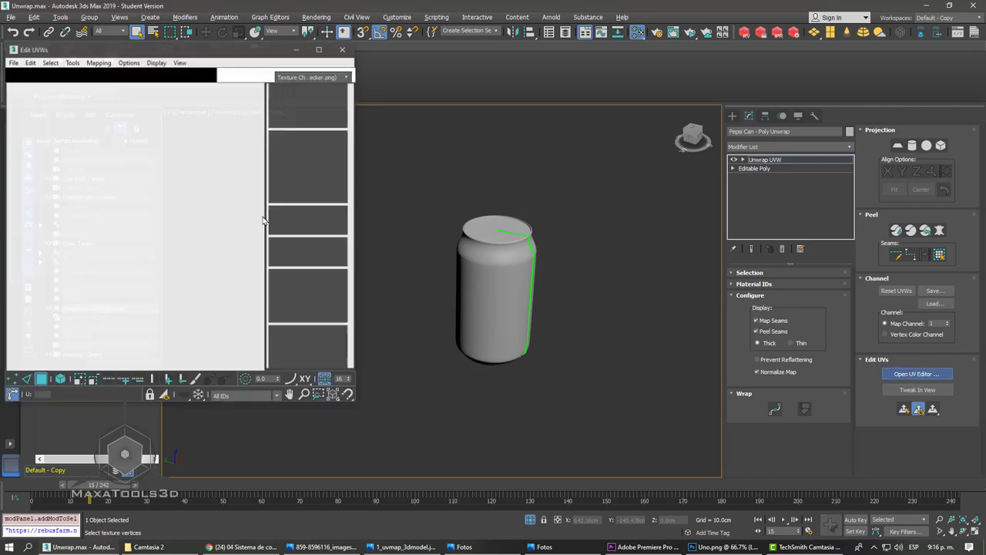
drag(130, 48, 339, 63)
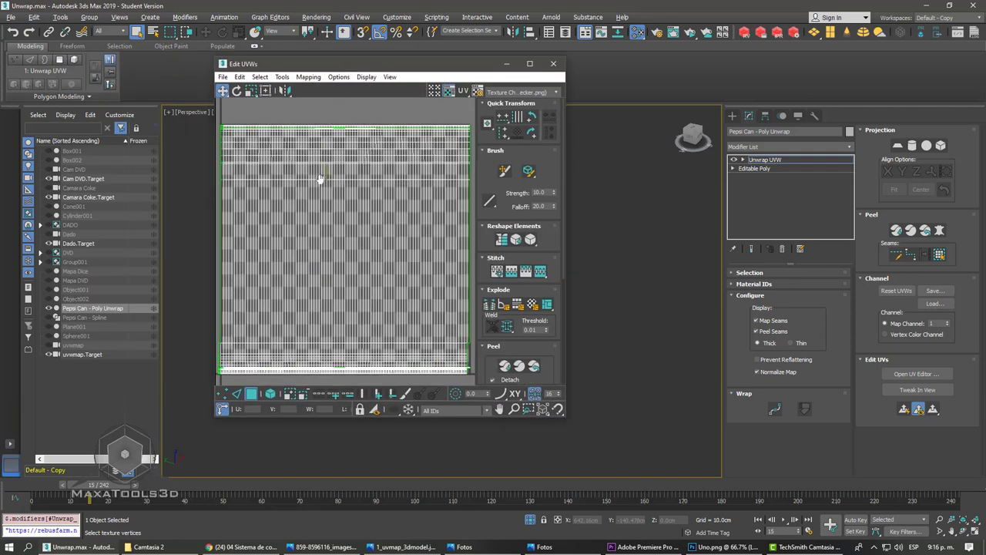
scroll(331, 166, down, 3)
- Apply Mapping > Flatten Mapping with the default settings
click(307, 78)
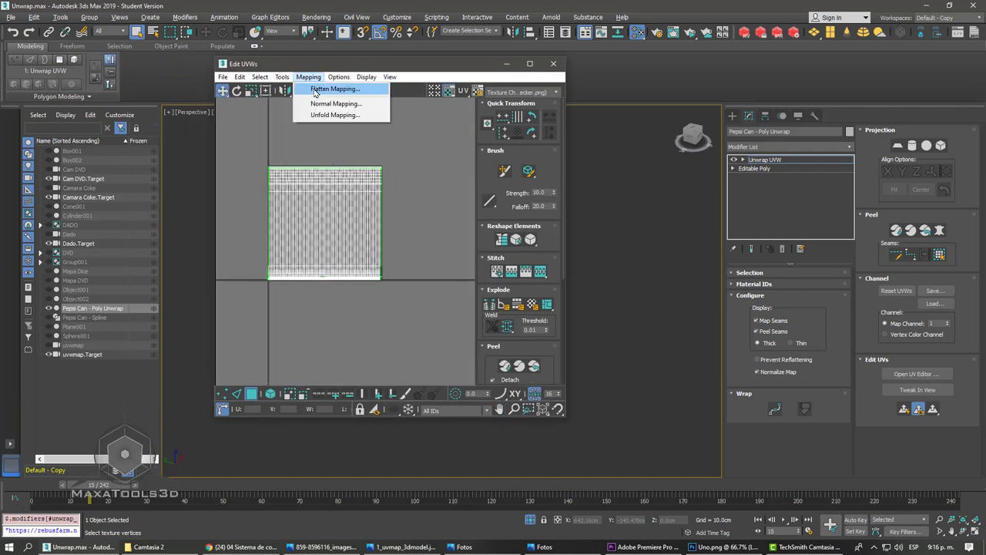
click(318, 91)
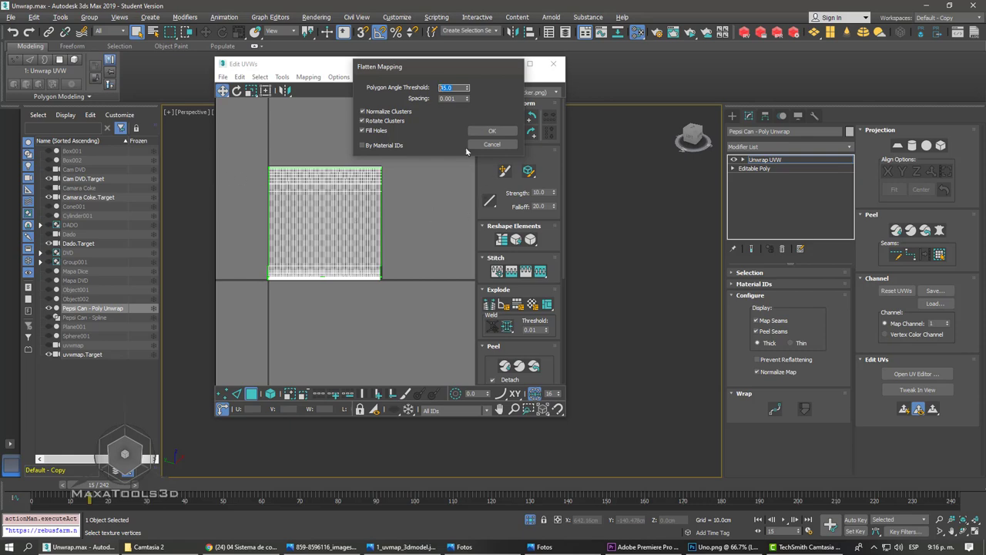
click(490, 132)
- Pan the UV view to the flattened clusters and orbit closer to the can
scroll(335, 185, up, 4)
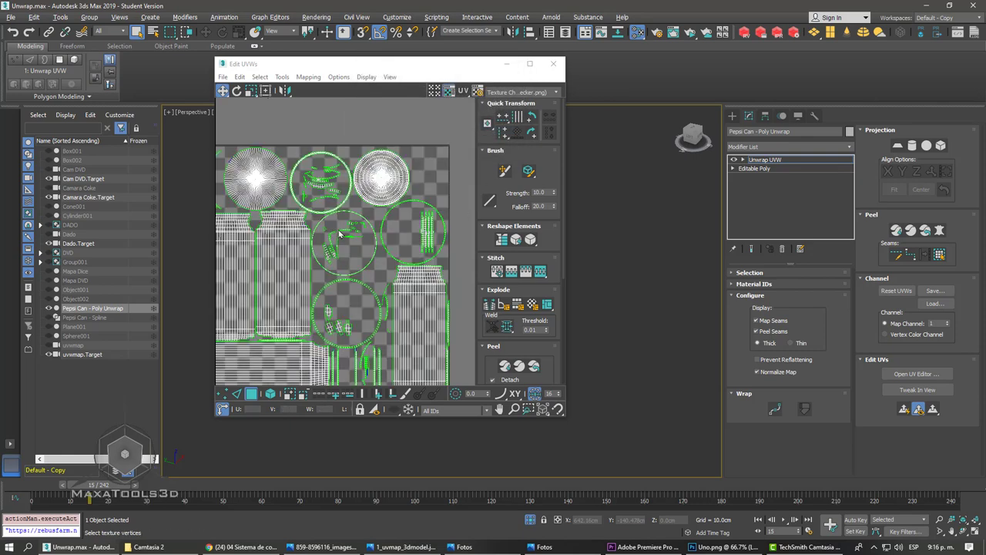
middle_drag(341, 227, 432, 115)
drag(429, 67, 320, 80)
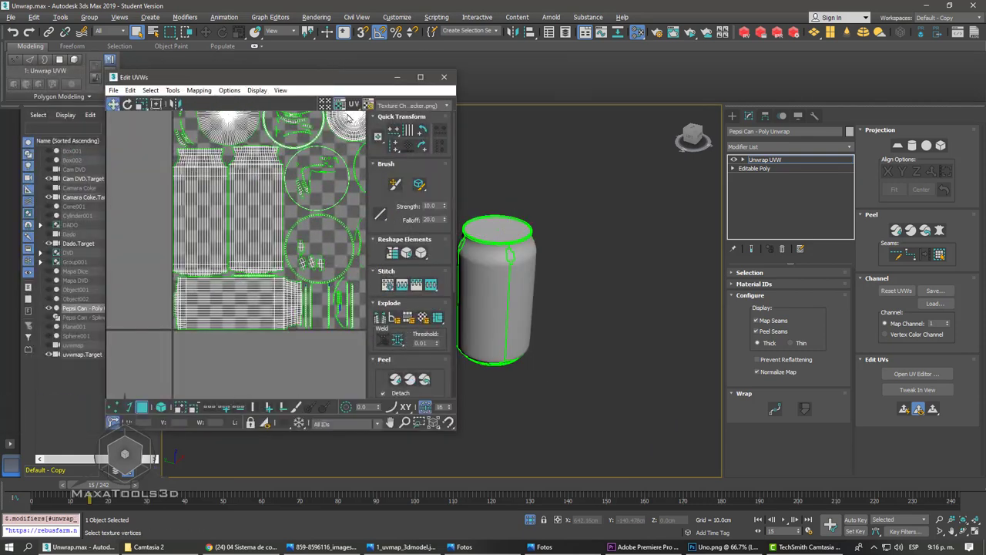
alt+middle_drag(515, 254, 598, 211)
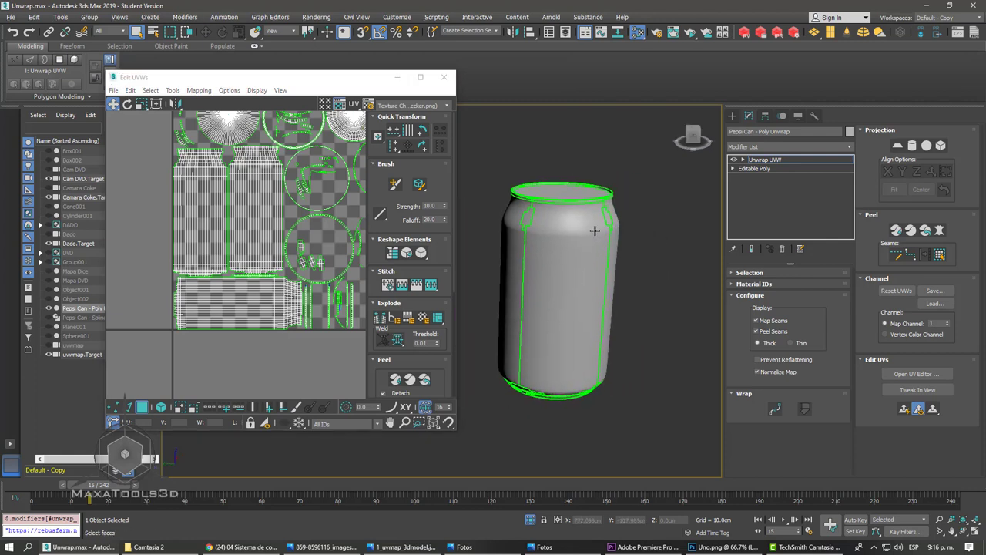
scroll(578, 218, up, 3)
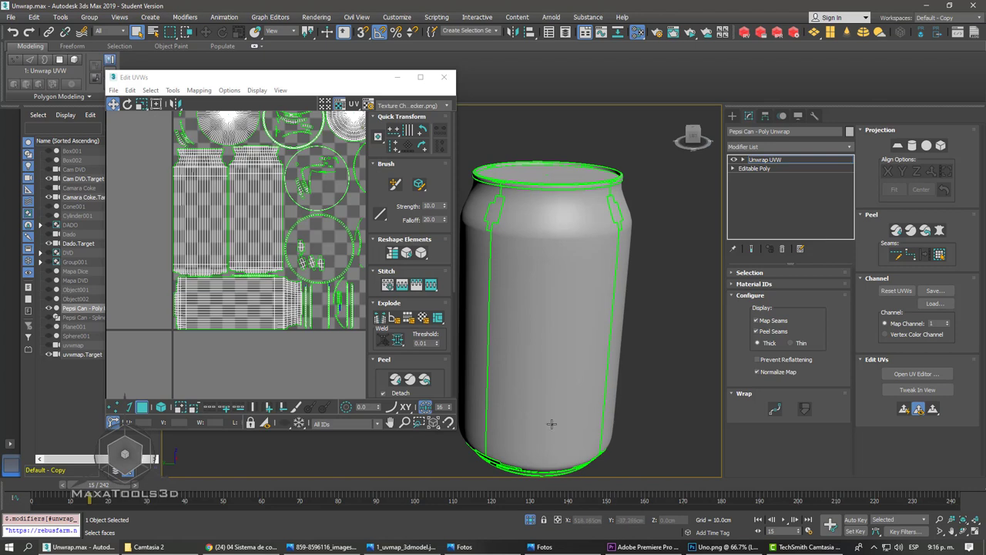
alt+middle_drag(551, 423, 557, 280)
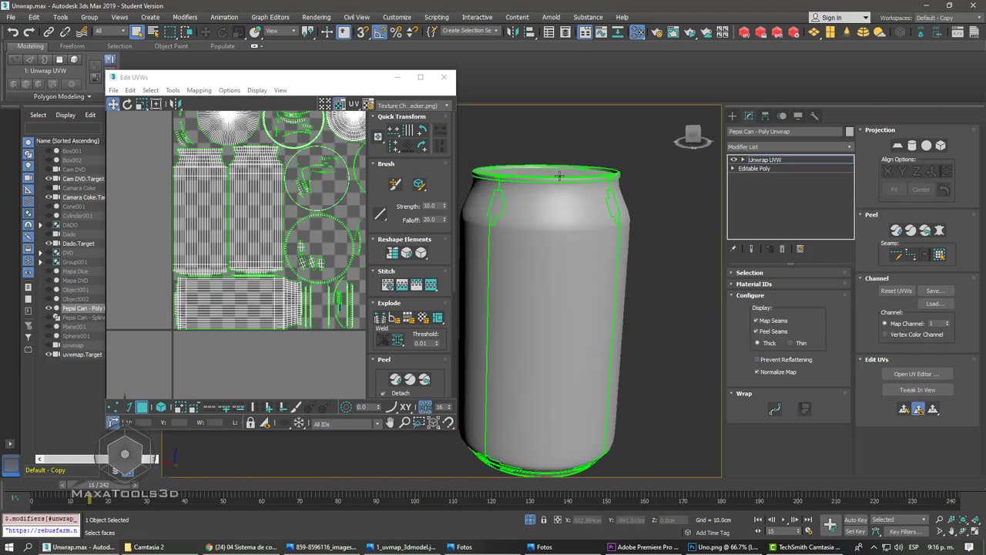
alt+middle_drag(529, 310, 476, 275)
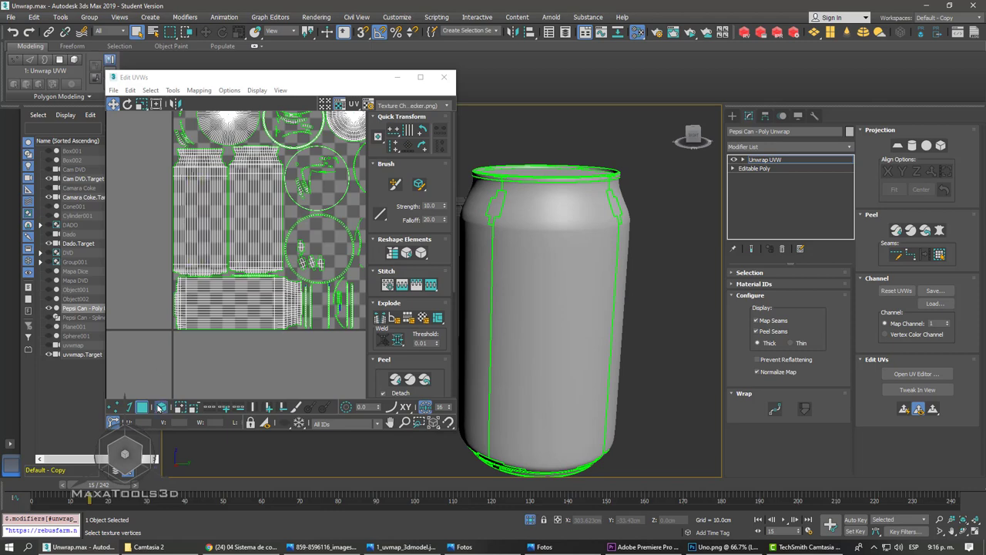
- Using Select by Element, move the tall can body shells below the checker grid
click(160, 407)
drag(202, 224, 127, 223)
mouse_move(256, 223)
mouse_down()
mouse_move(204, 251)
mouse_move(204, 362)
mouse_up()
middle_drag(335, 265, 277, 277)
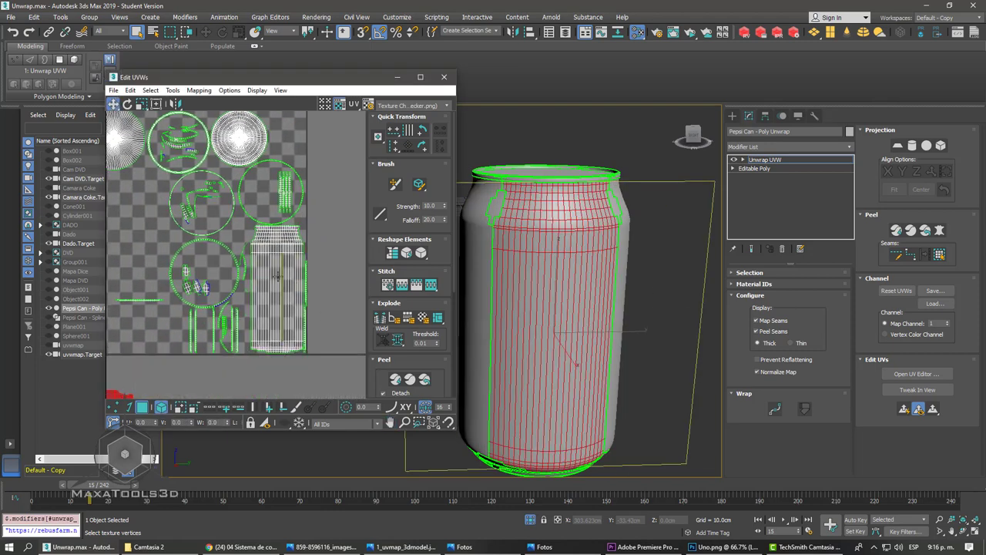
drag(277, 275, 339, 339)
scroll(339, 308, down, 2)
drag(324, 279, 256, 355)
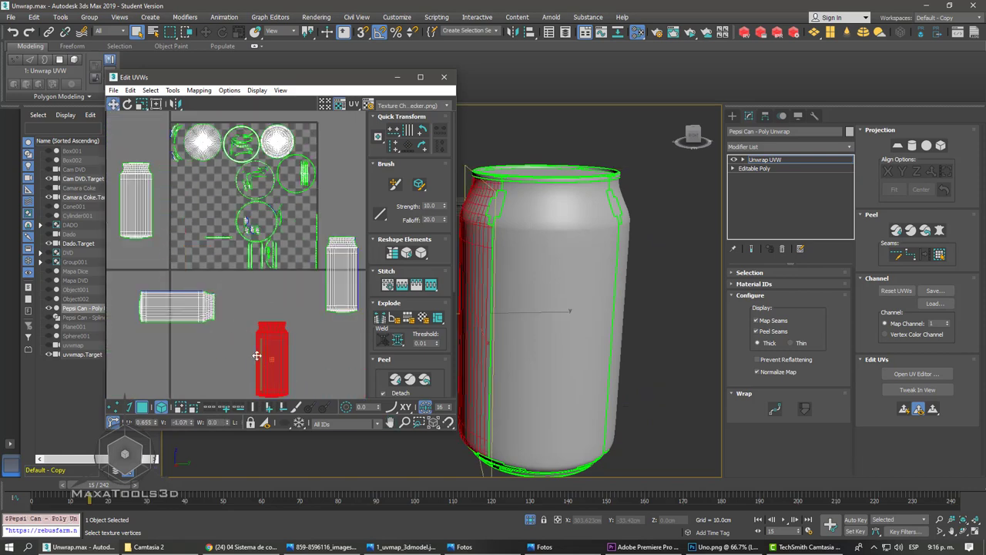
drag(136, 200, 139, 372)
drag(177, 307, 205, 307)
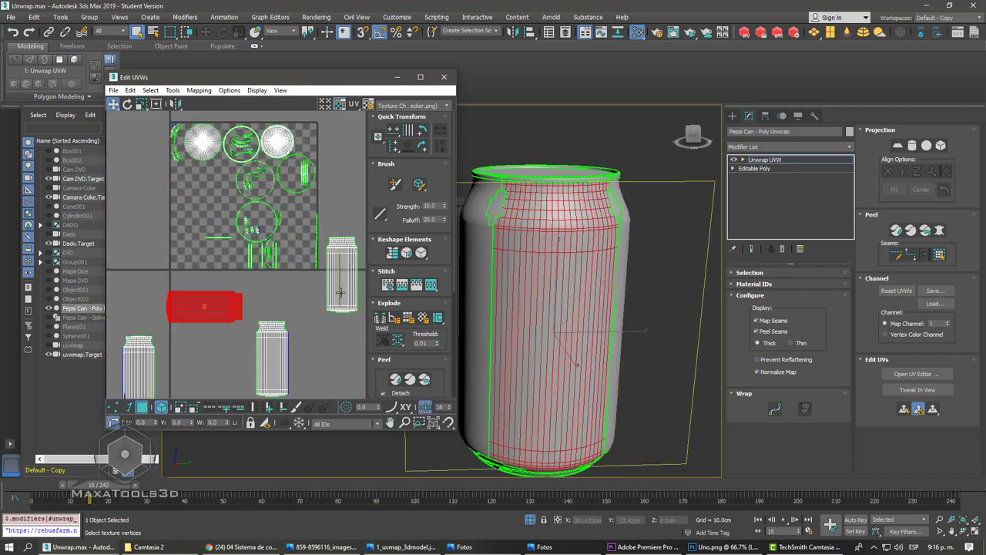
drag(340, 292, 329, 352)
- Select the can's bottom cap shell and place it beside the grid's right edge
drag(281, 137, 352, 149)
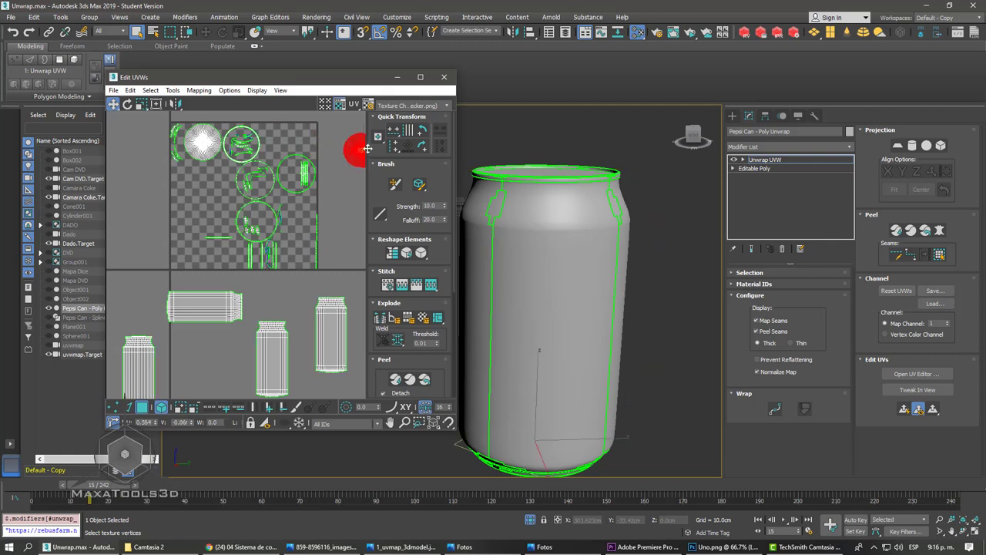
mouse_move(576, 337)
alt+middle_down()
mouse_move(607, 392)
mouse_move(631, 270)
alt+middle_up()
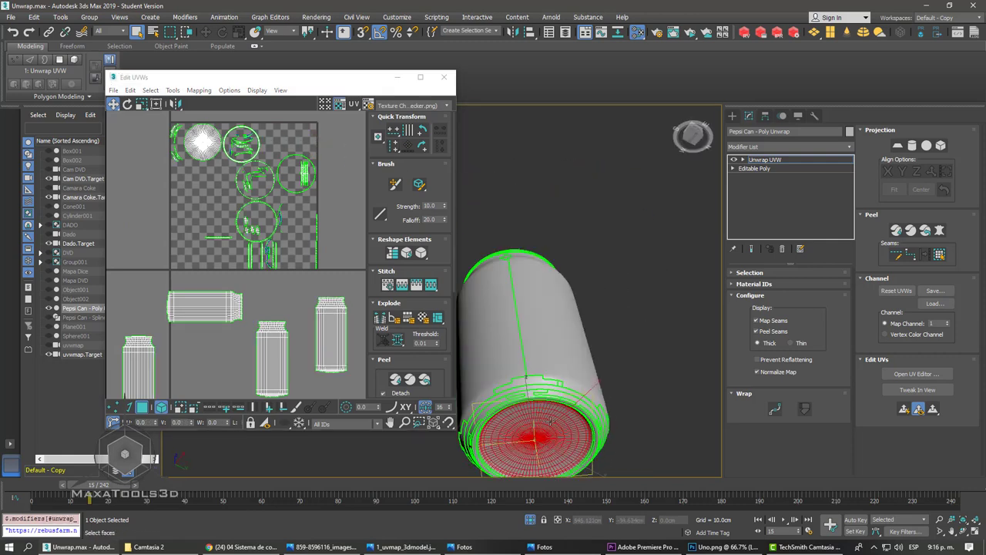
scroll(550, 419, up, 3)
drag(221, 154, 371, 251)
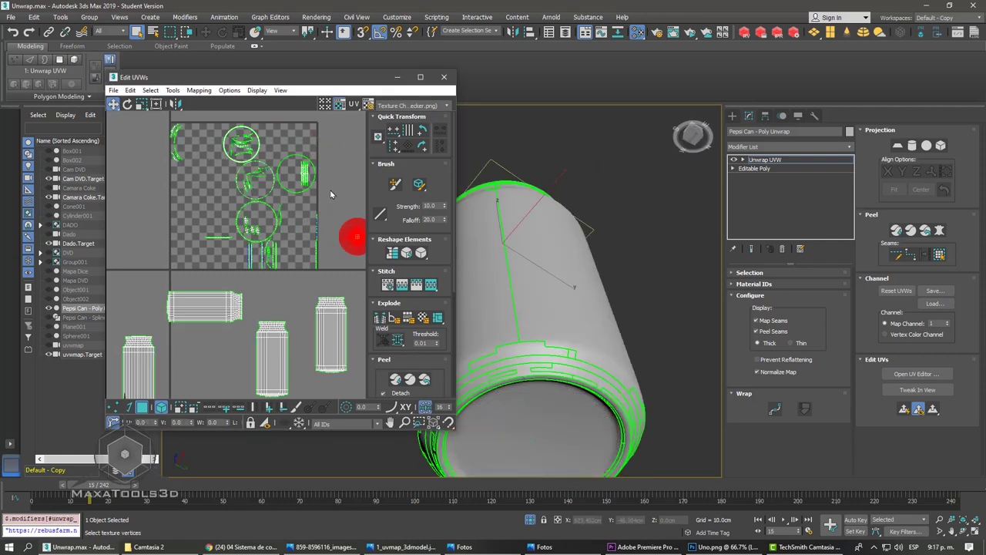
- Clear the top cap selection and select the thin rim strip shell to check it on the can
alt+middle_drag(539, 400, 530, 292)
scroll(530, 291, up, 3)
scroll(530, 291, up, 2)
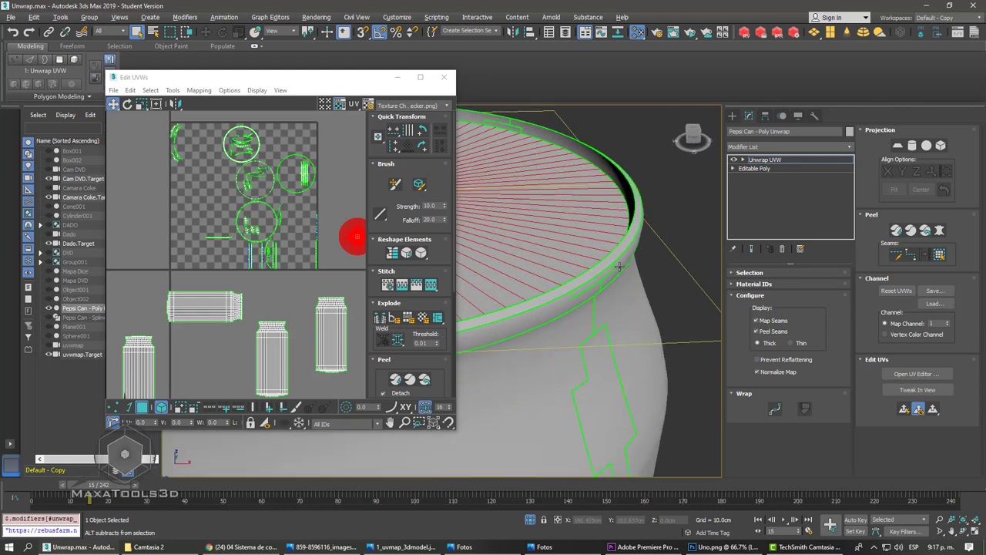
alt+middle_drag(539, 254, 602, 195)
click(596, 168)
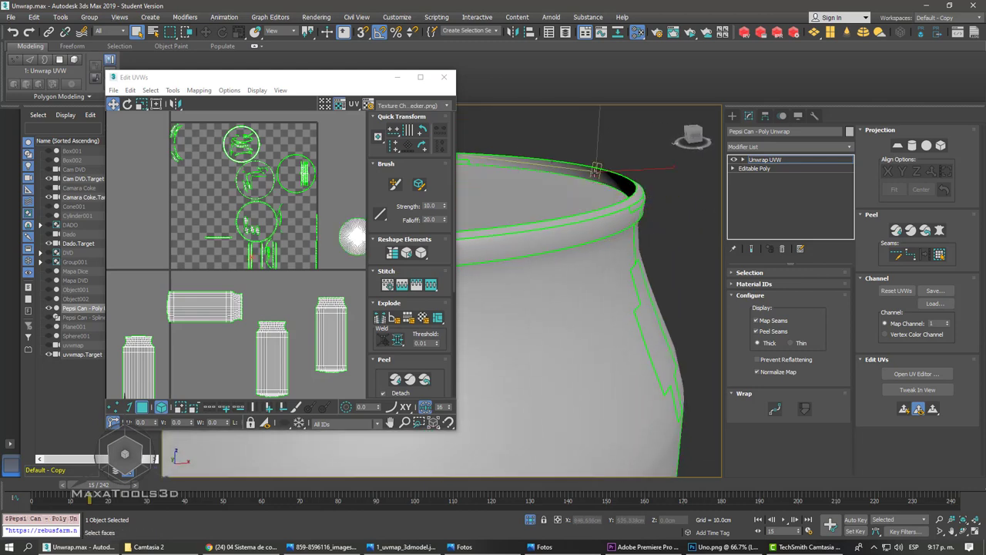
scroll(322, 234, up, 2)
scroll(308, 254, up, 2)
scroll(262, 293, up, 1)
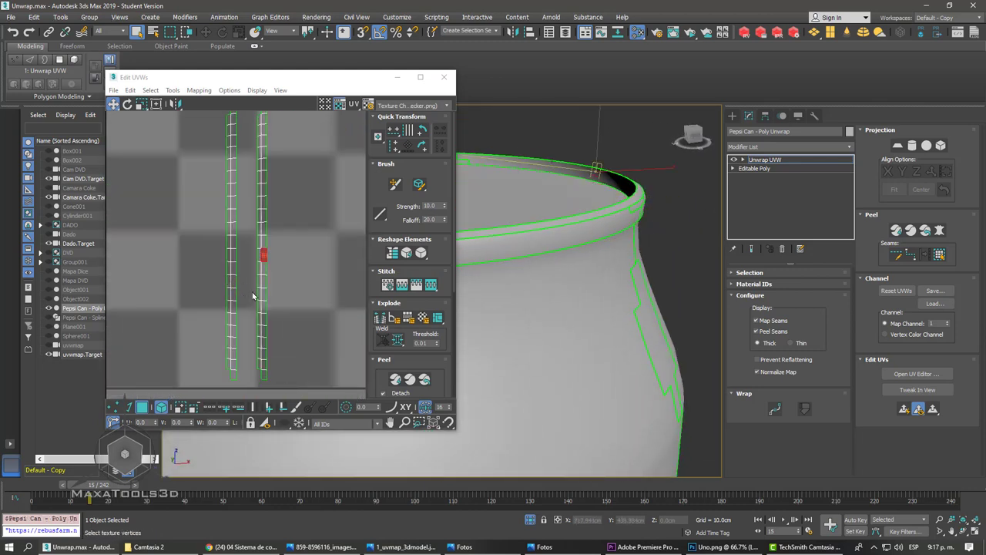
scroll(259, 307, down, 2)
click(255, 306)
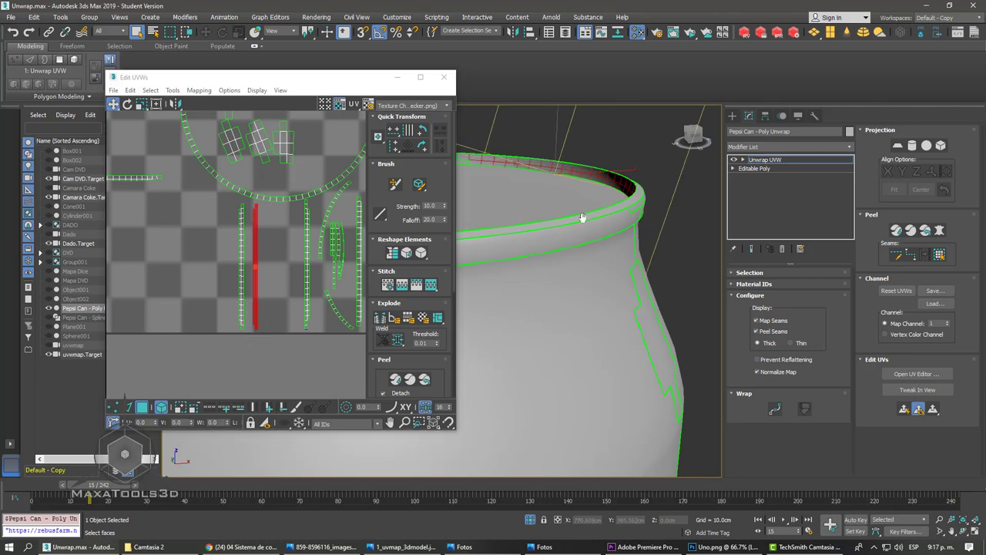
mouse_move(568, 295)
alt+middle_down()
mouse_move(678, 255)
mouse_move(616, 270)
mouse_move(680, 270)
mouse_move(573, 310)
mouse_move(593, 266)
mouse_move(543, 289)
alt+middle_up()
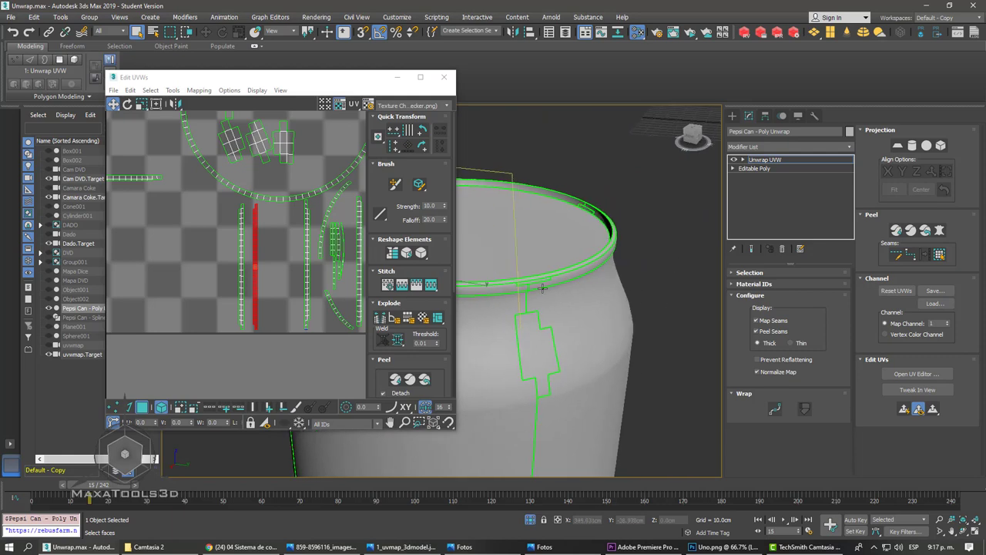
scroll(198, 289, down, 1)
scroll(231, 280, down, 5)
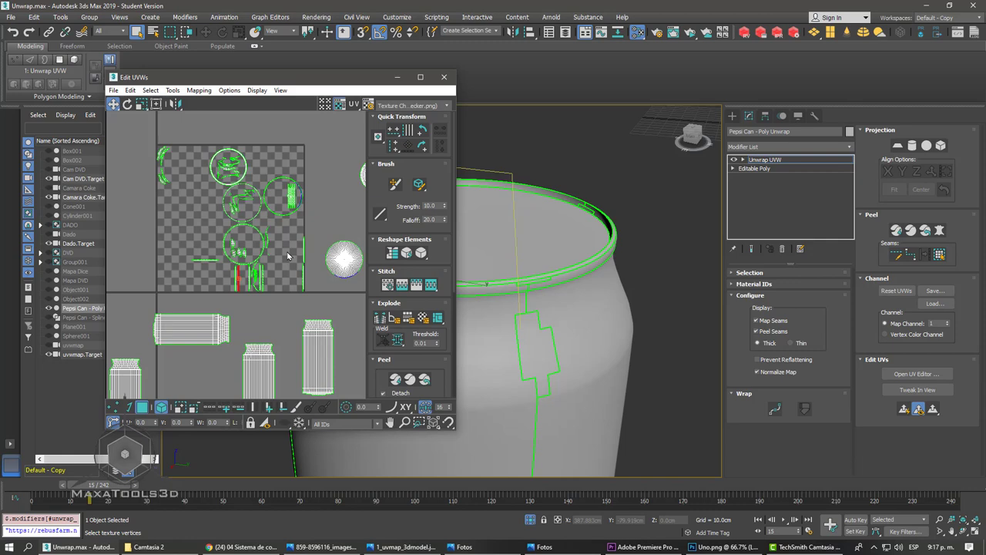
- Launch Substance Painter, dismiss its configuration warning, then return to the can in 3ds Max
click(7, 547)
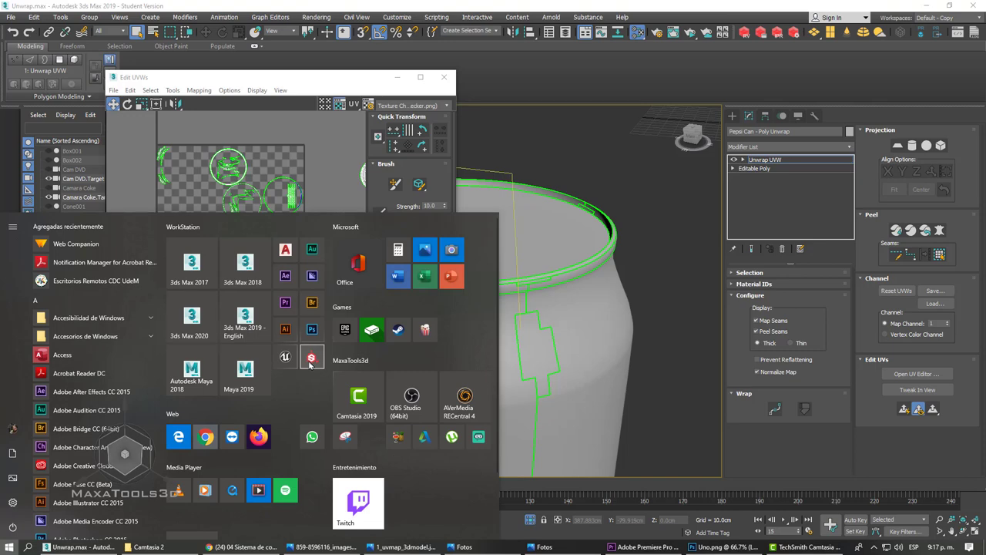
click(310, 359)
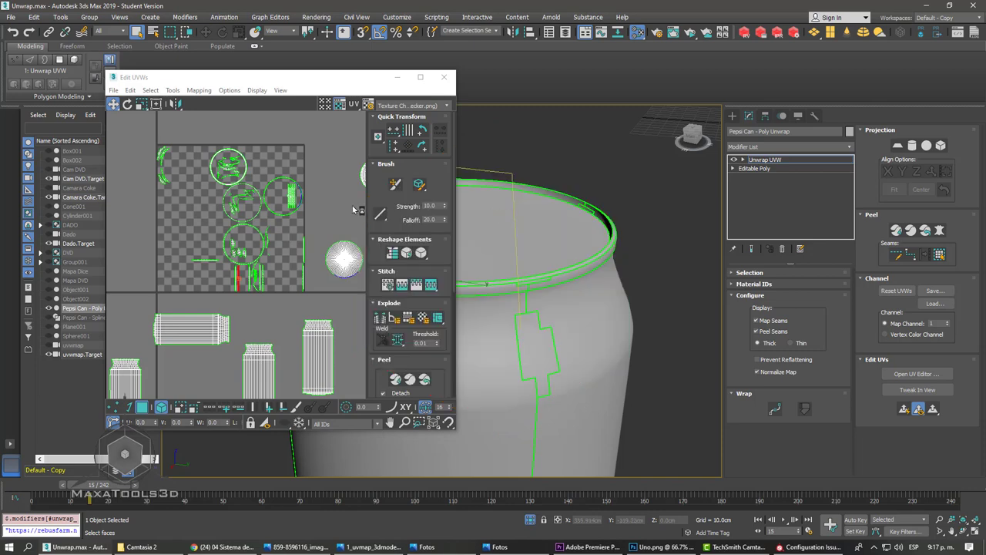
scroll(287, 181, down, 1)
scroll(286, 176, down, 1)
scroll(287, 178, down, 1)
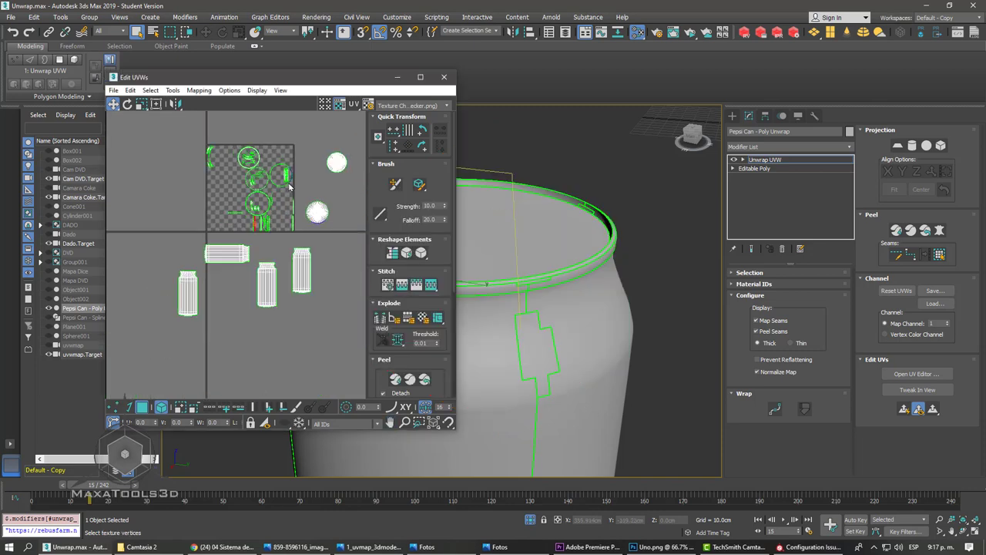
scroll(274, 186, down, 1)
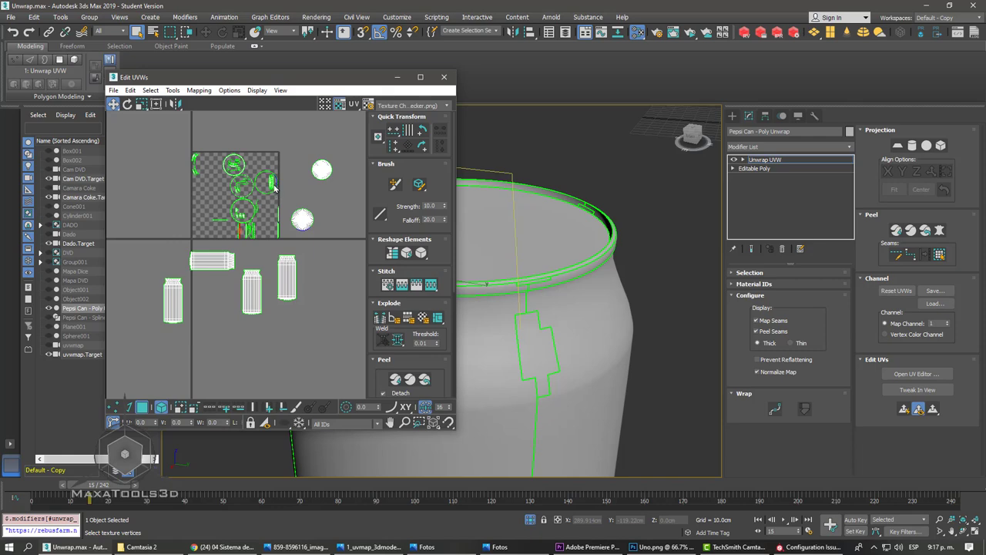
scroll(274, 186, up, 2)
scroll(289, 183, down, 1)
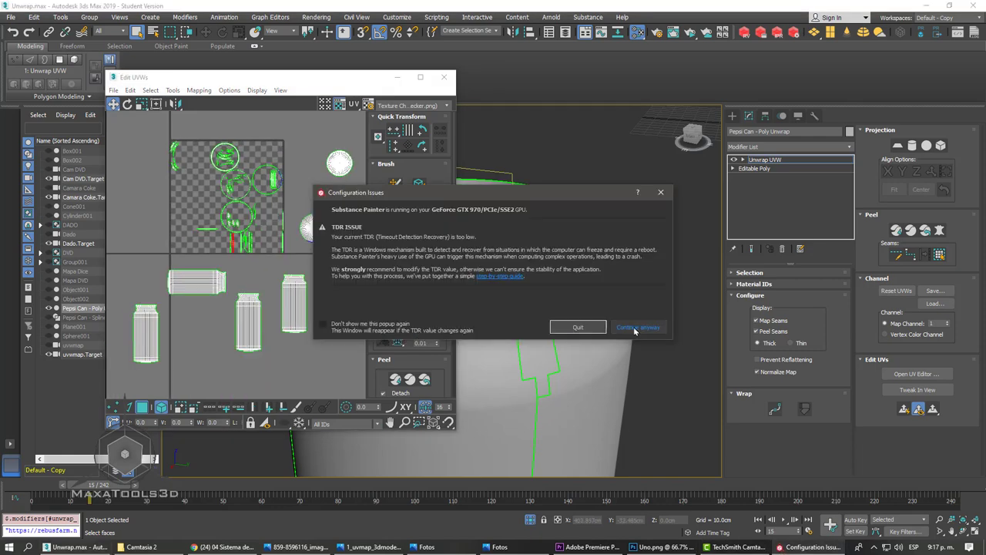
click(639, 328)
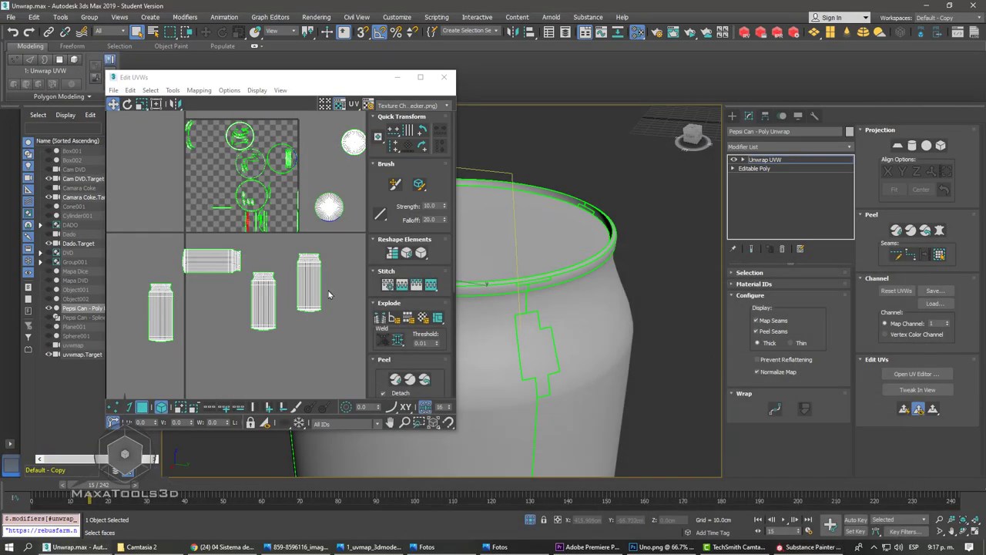
click(651, 546)
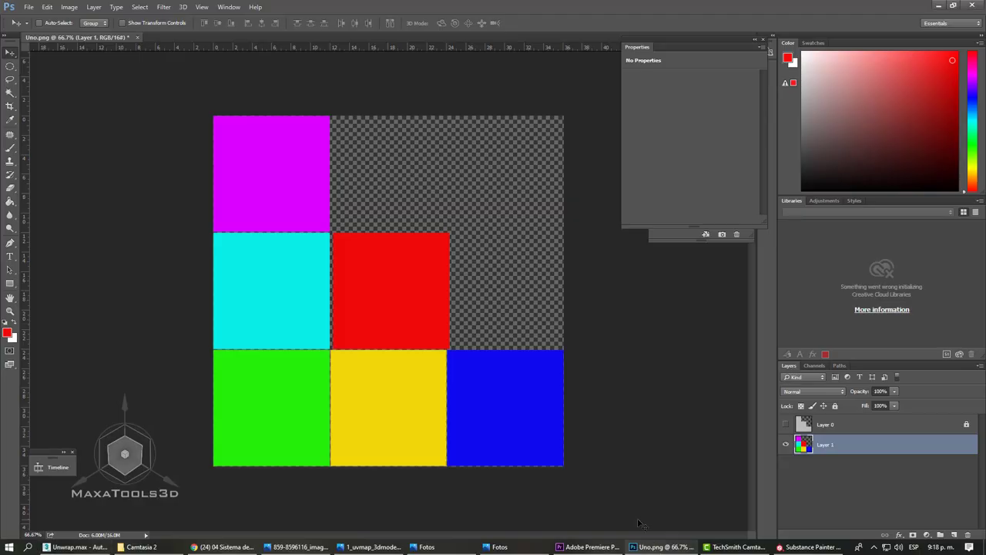
click(938, 6)
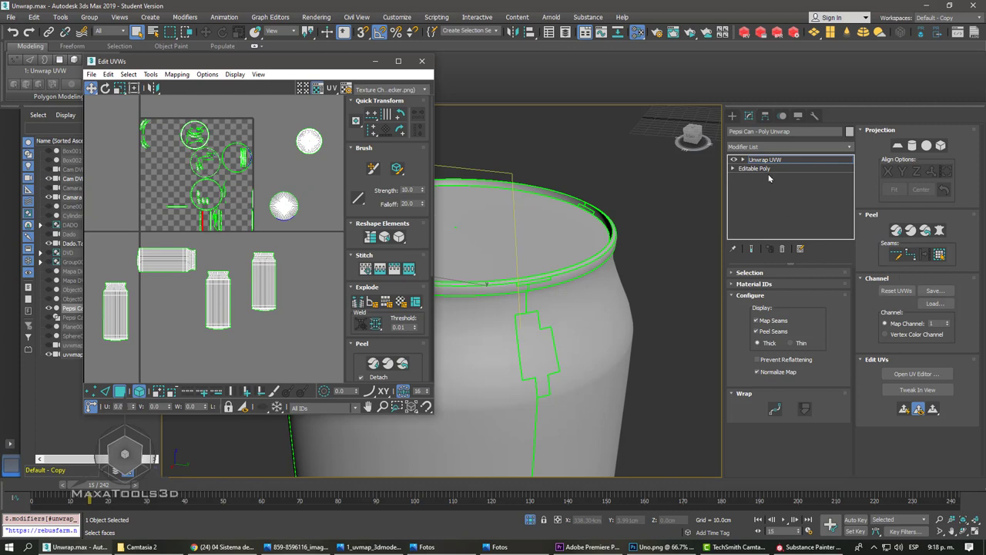
- Reset the can's UVWs, discarding all unwrap changes, and select the whole UV square
click(176, 74)
click(306, 335)
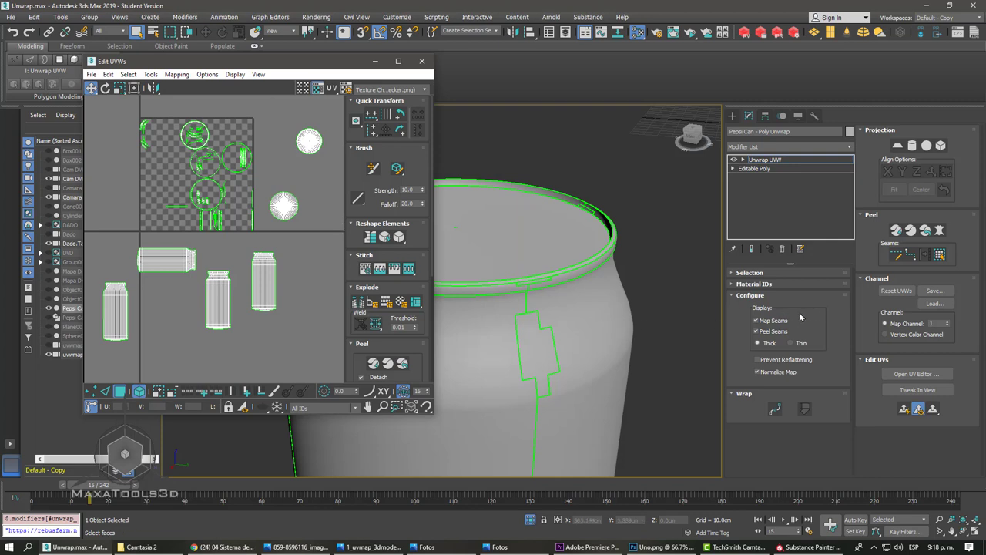
click(897, 292)
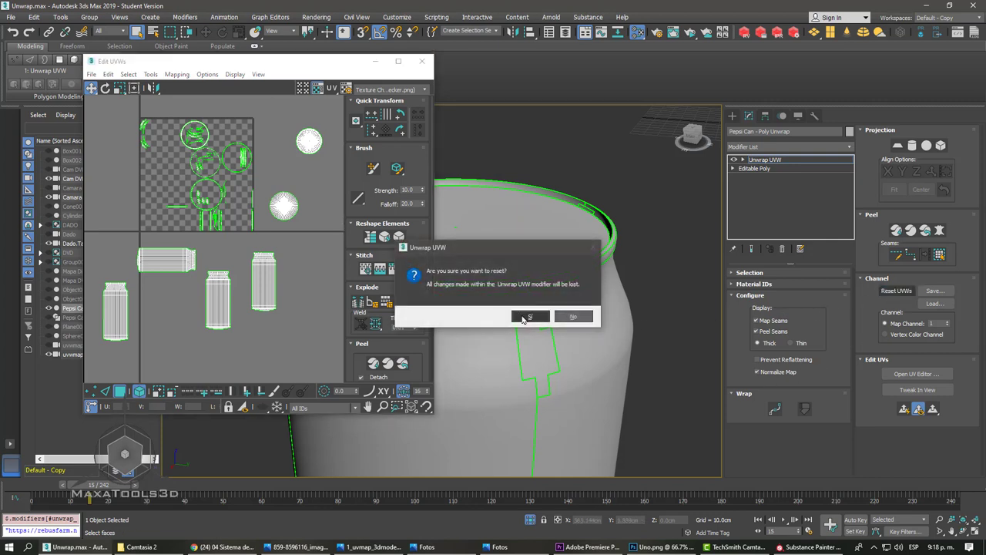
click(524, 315)
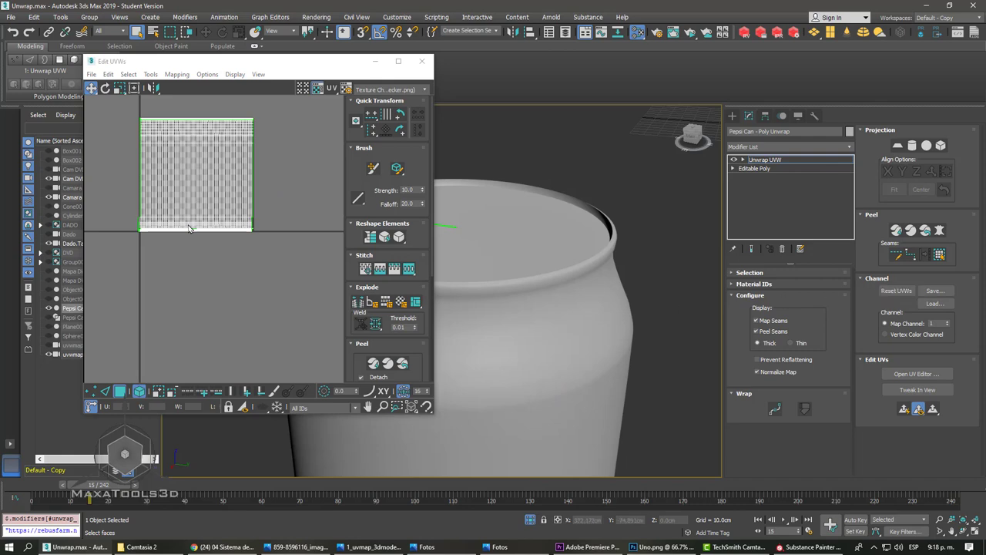
scroll(281, 192, up, 3)
scroll(282, 191, up, 3)
scroll(281, 191, down, 4)
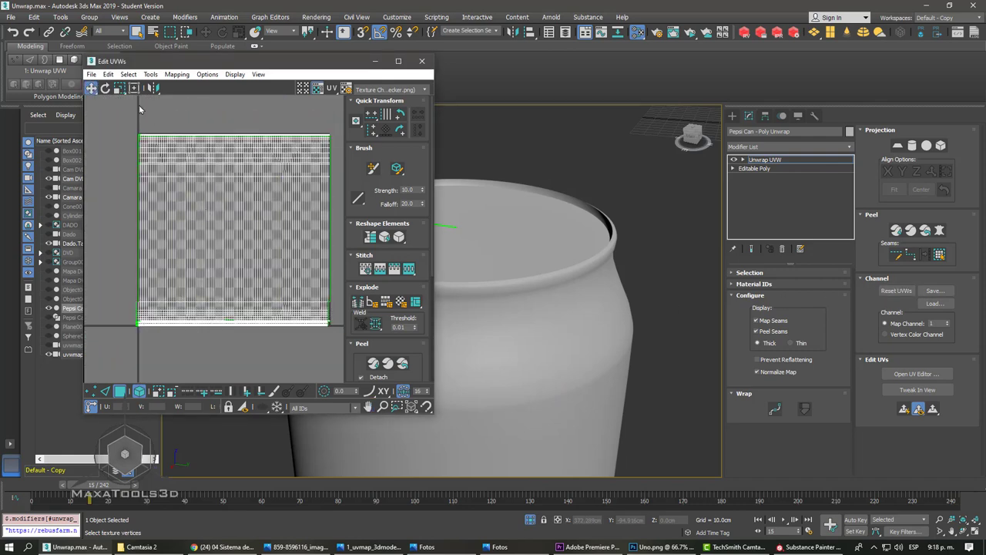
drag(120, 118, 335, 361)
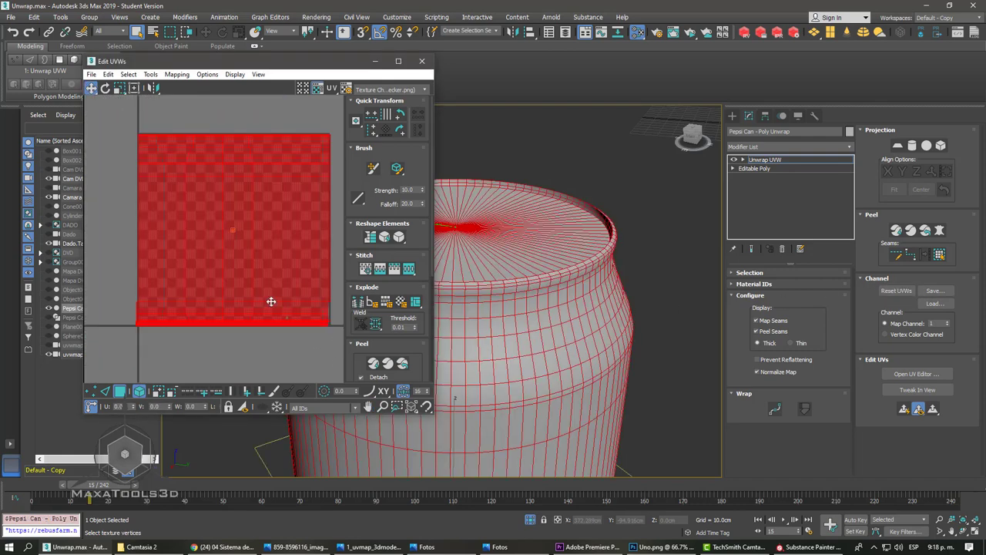
- Leave unwrap editing, close the UV editor and deselect the can
click(743, 160)
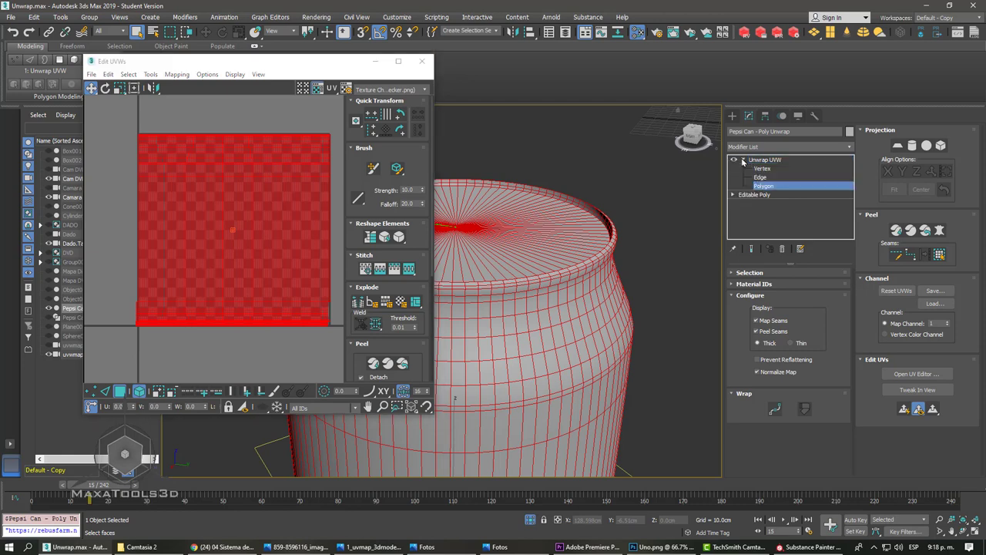
click(742, 160)
click(732, 115)
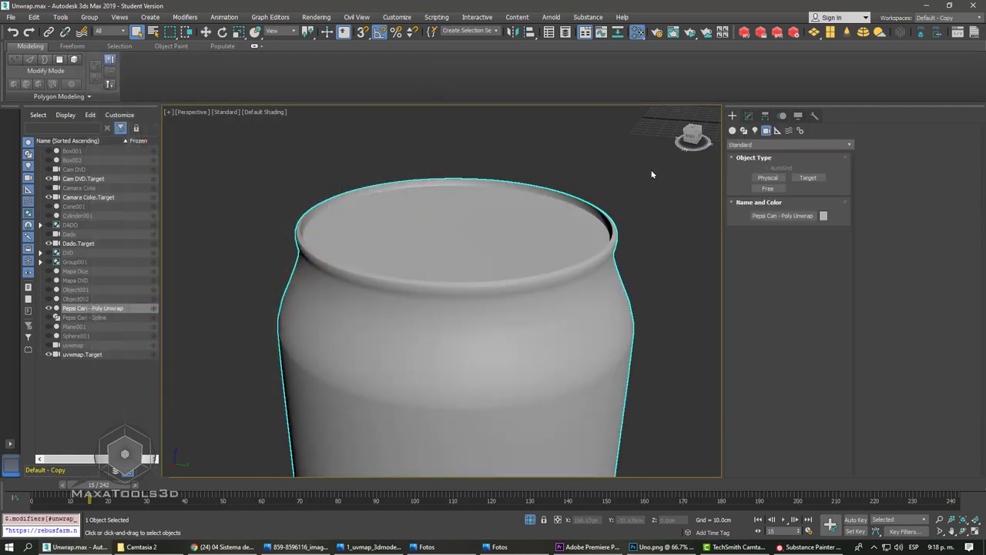
click(651, 174)
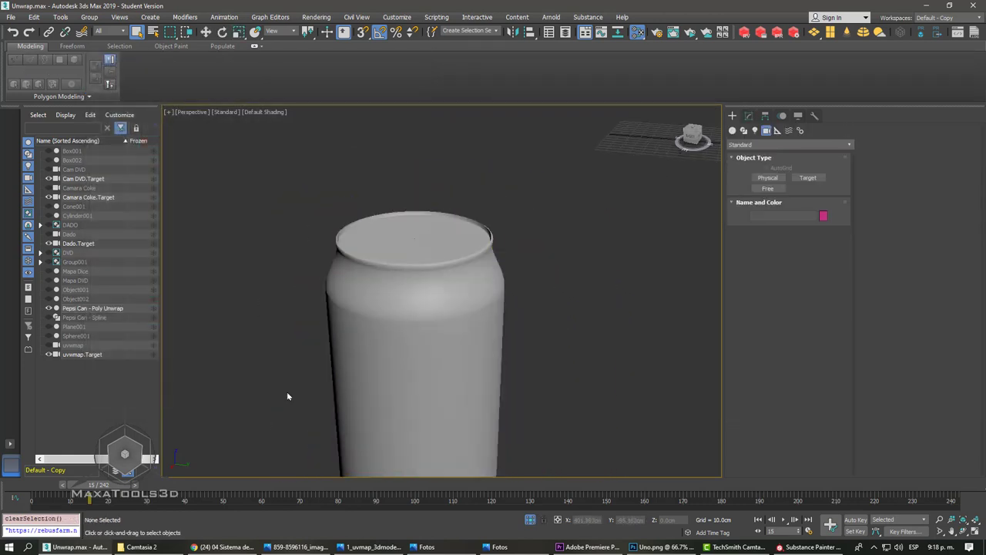
- Drag the brick material from the Slate Material Editor onto the can
click(637, 32)
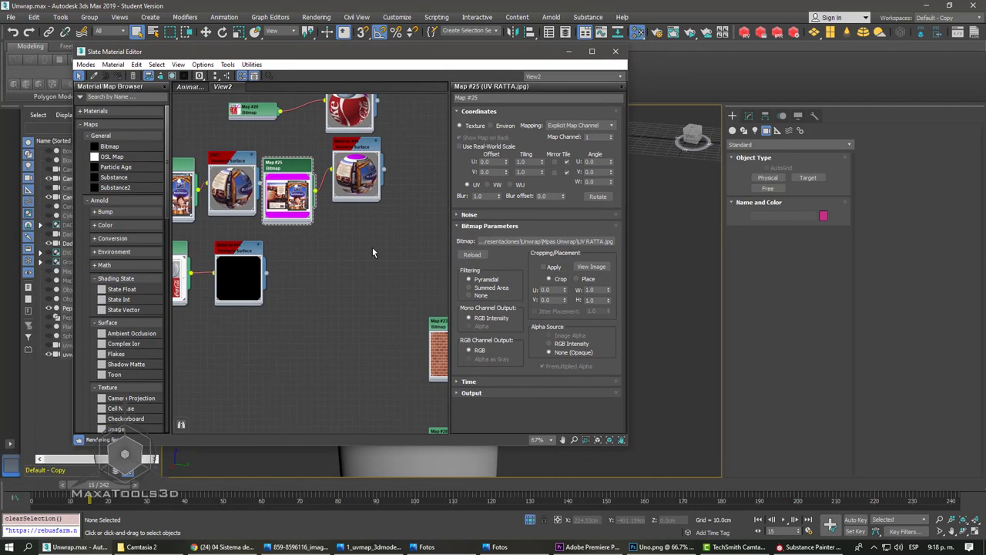
mouse_move(486, 58)
mouse_down()
mouse_move(304, 6)
mouse_move(327, 27)
mouse_move(232, 18)
mouse_up()
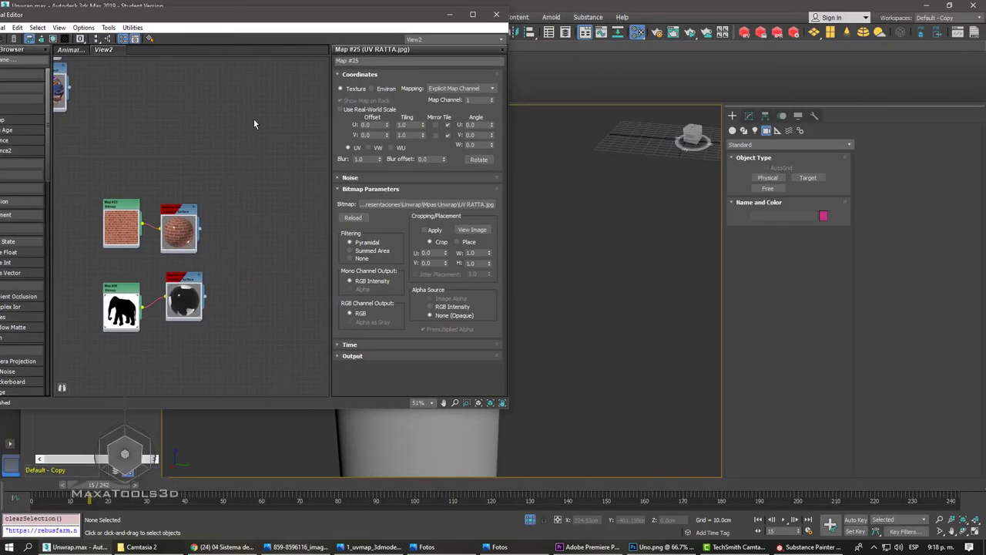
middle_drag(253, 119, 271, 163)
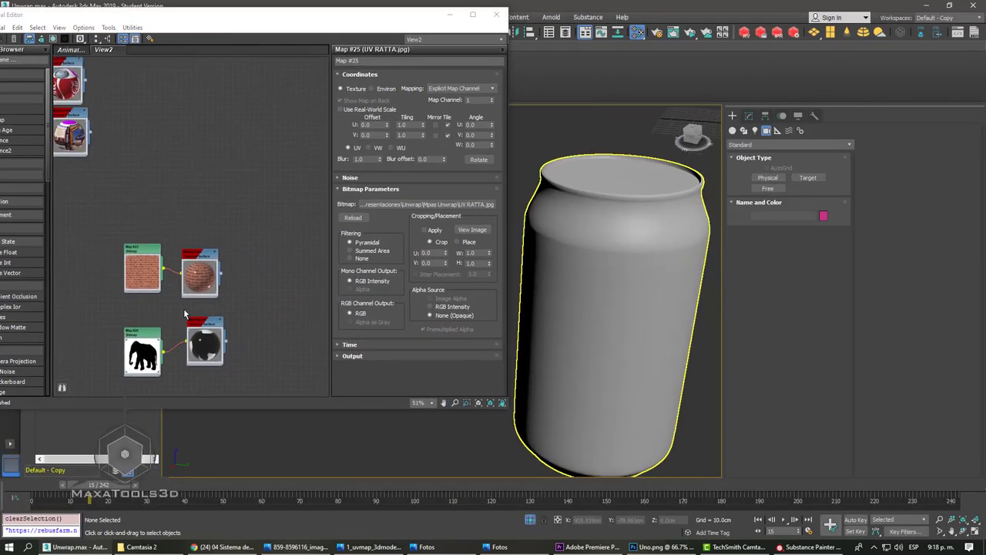
drag(220, 280, 570, 287)
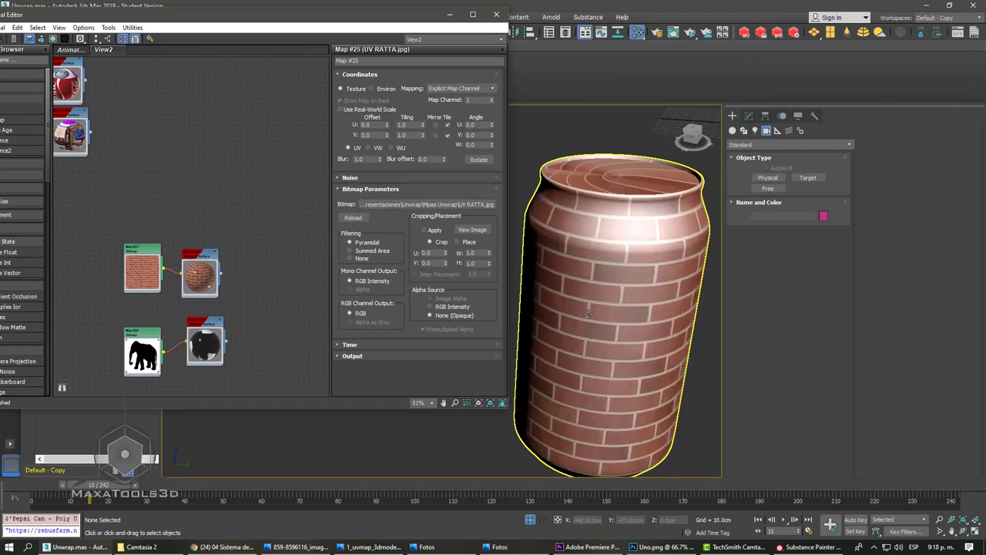
alt+middle_drag(588, 319, 587, 351)
- Reselect the can and bring up its Unwrap UVW modifier settings
mouse_move(598, 188)
alt+middle_down()
mouse_move(622, 442)
mouse_move(621, 295)
alt+middle_up()
alt+middle_drag(651, 236, 619, 339)
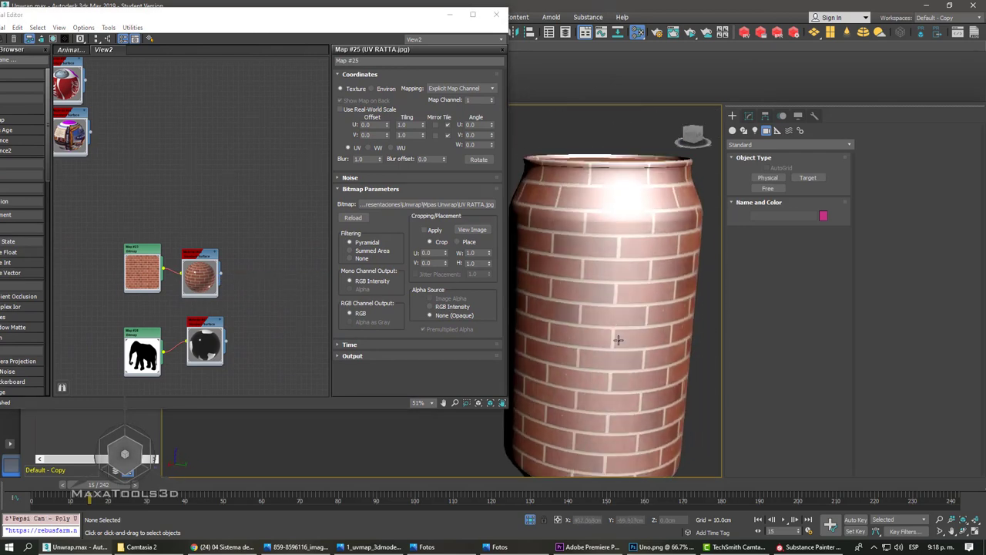
mouse_move(141, 193)
middle_down()
mouse_move(246, 220)
mouse_move(263, 178)
middle_up()
scroll(194, 184, up, 2)
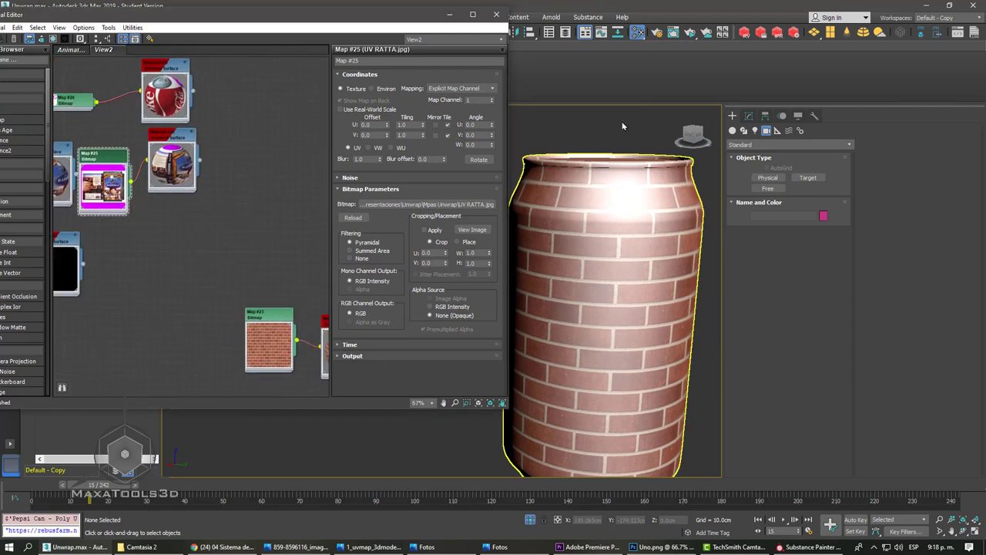
click(748, 116)
click(656, 198)
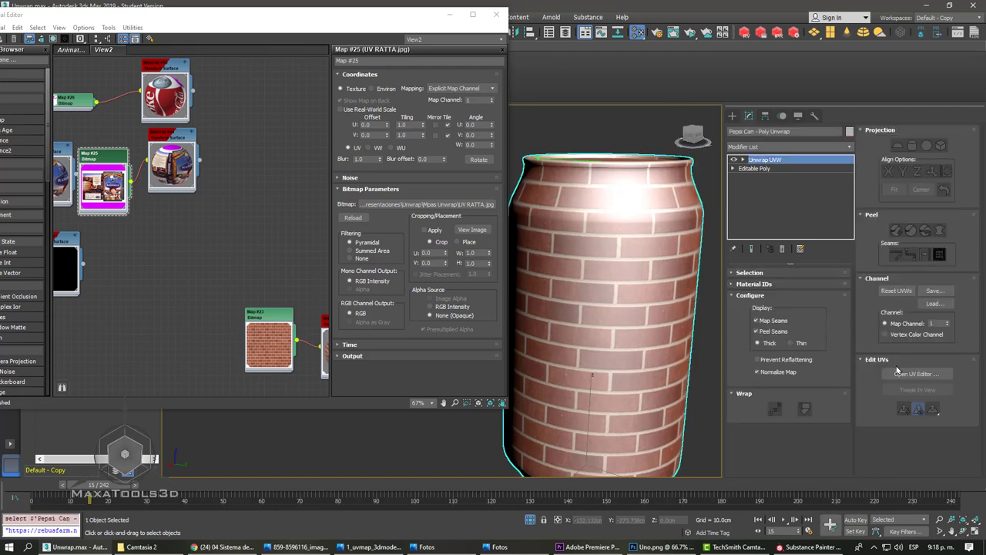
- In the UV editor, select all UV polygons and move the block onto the checker
click(897, 372)
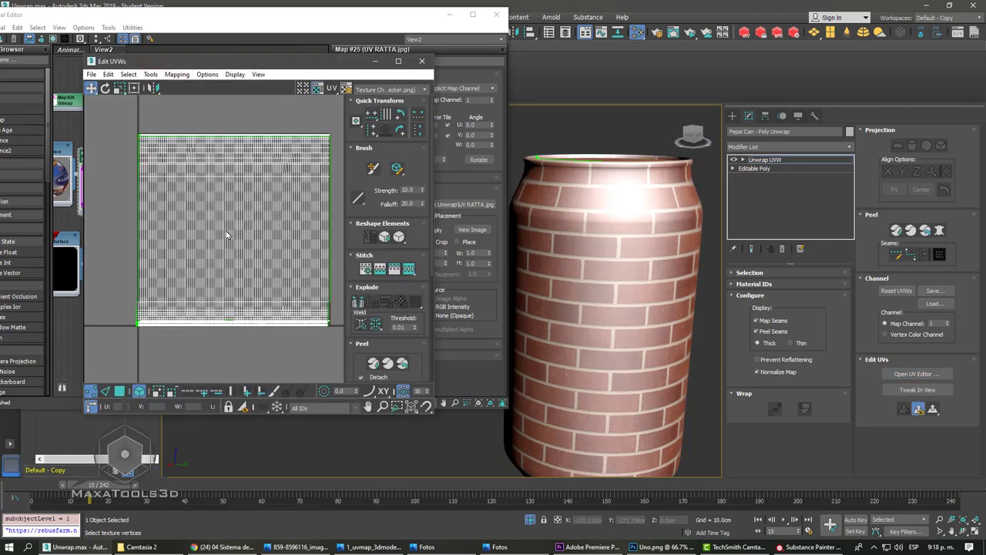
click(744, 160)
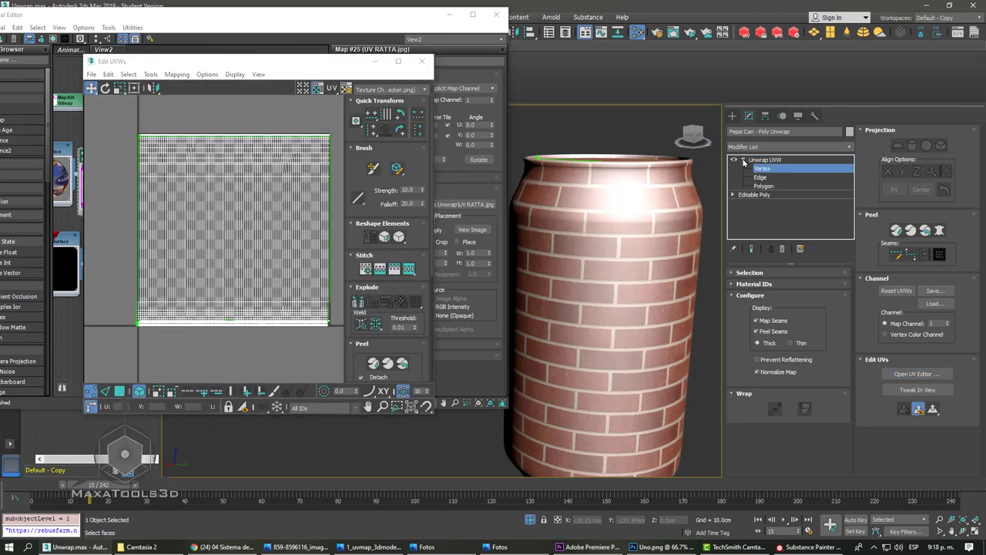
click(765, 185)
key(ctrl+a)
drag(226, 232, 245, 154)
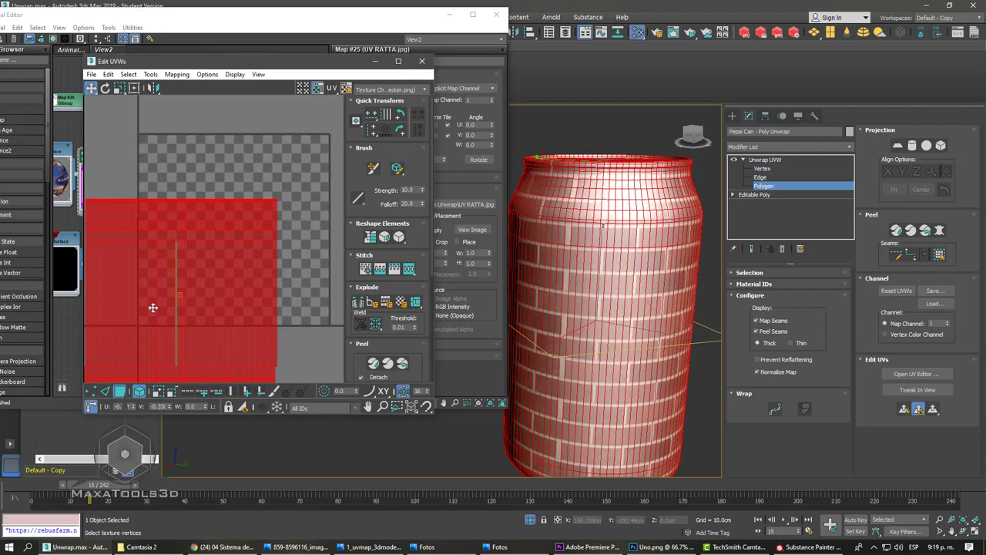
scroll(244, 154, up, 2)
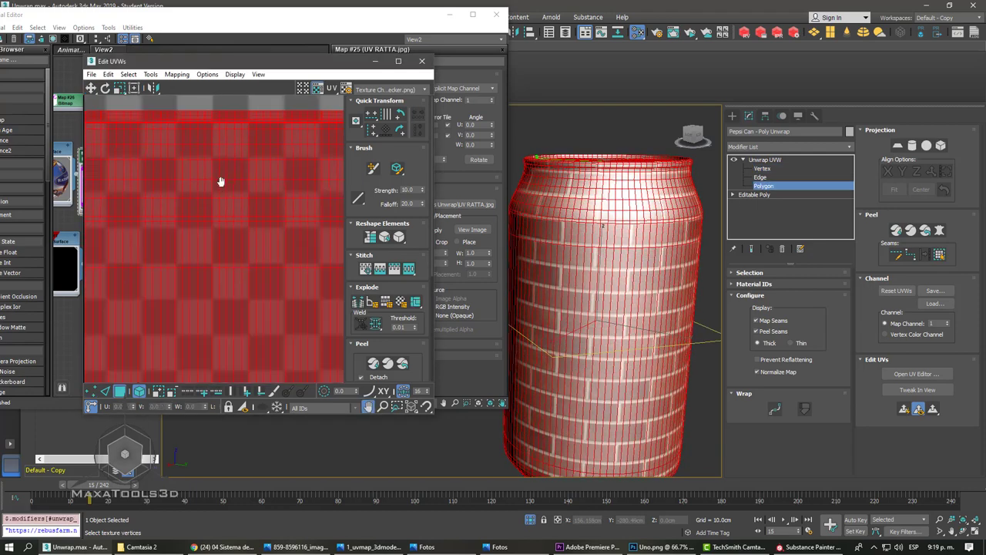
scroll(232, 180, down, 3)
click(249, 142)
drag(229, 323, 225, 202)
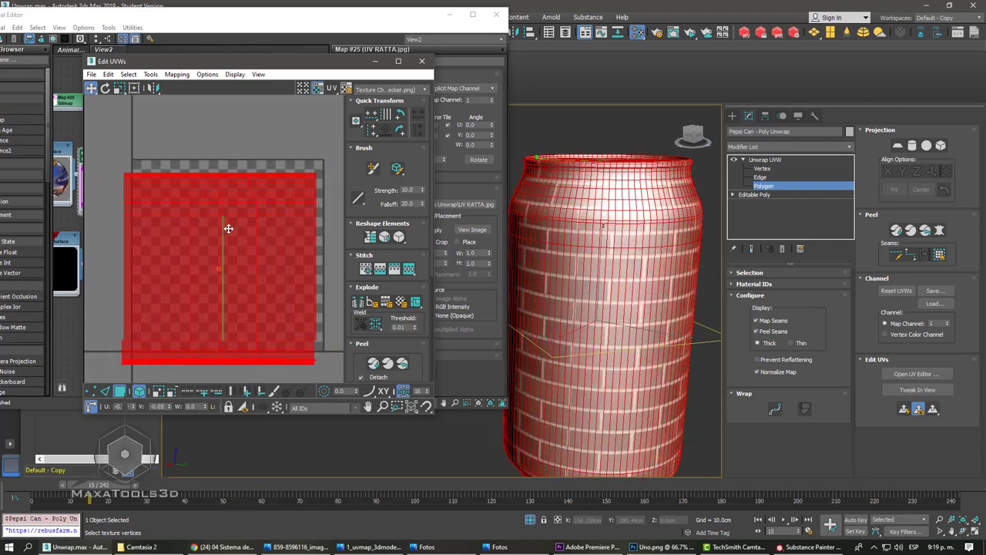
- Zoom around the UV layout and select a strip of UV polygons
scroll(110, 342, up, 2)
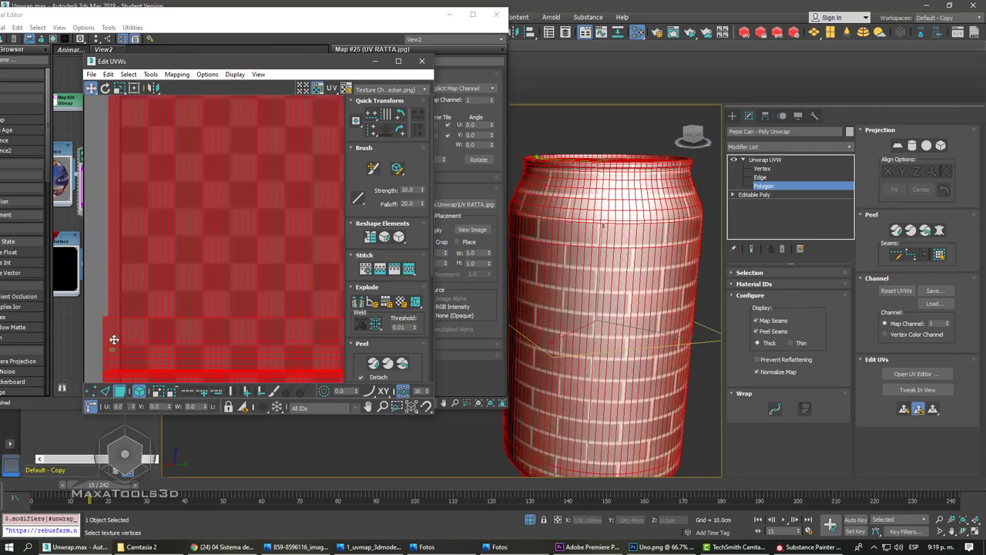
scroll(176, 187, up, 2)
scroll(186, 203, up, 1)
scroll(226, 265, up, 2)
scroll(242, 205, up, 2)
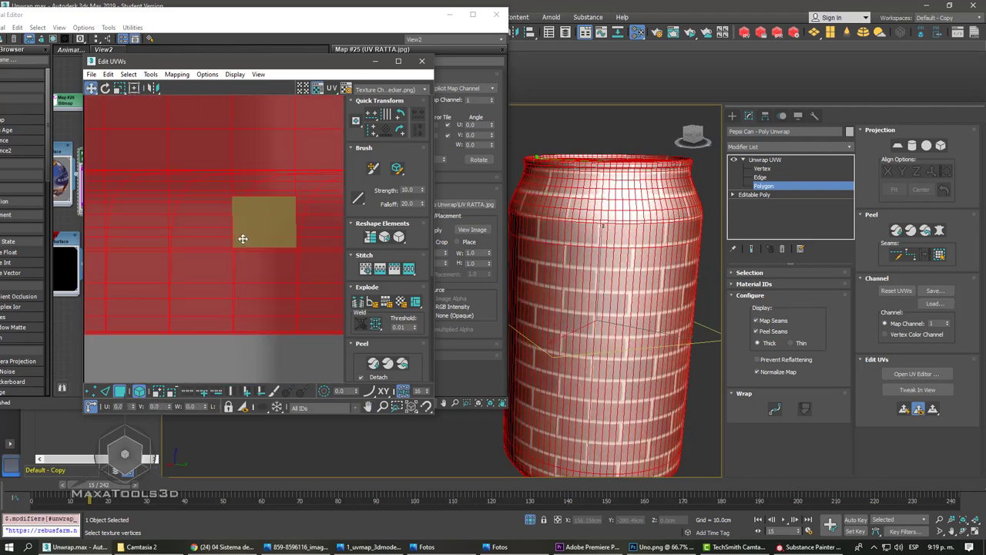
scroll(198, 204, down, 2)
scroll(223, 223, up, 2)
scroll(224, 223, down, 3)
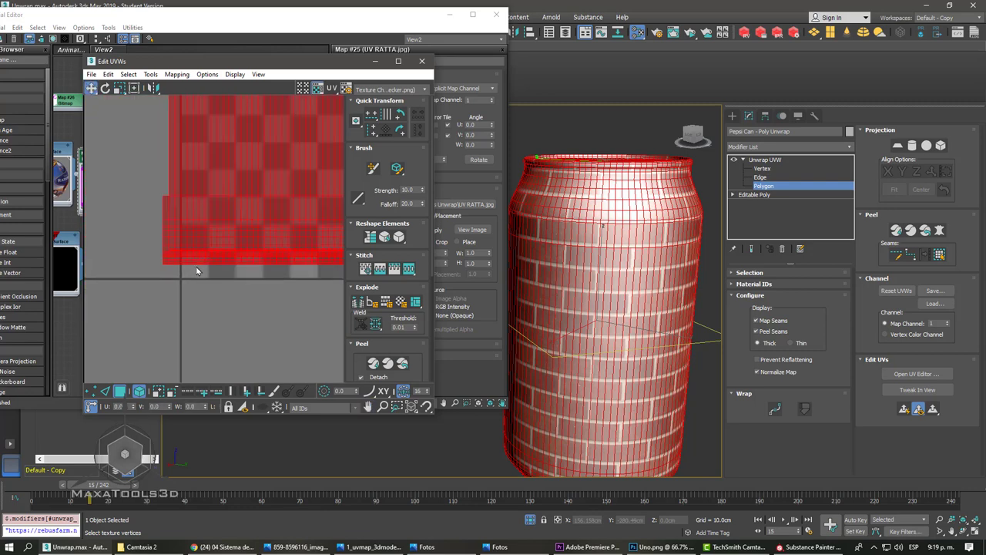
shift+click(198, 219)
scroll(198, 249, down, 1)
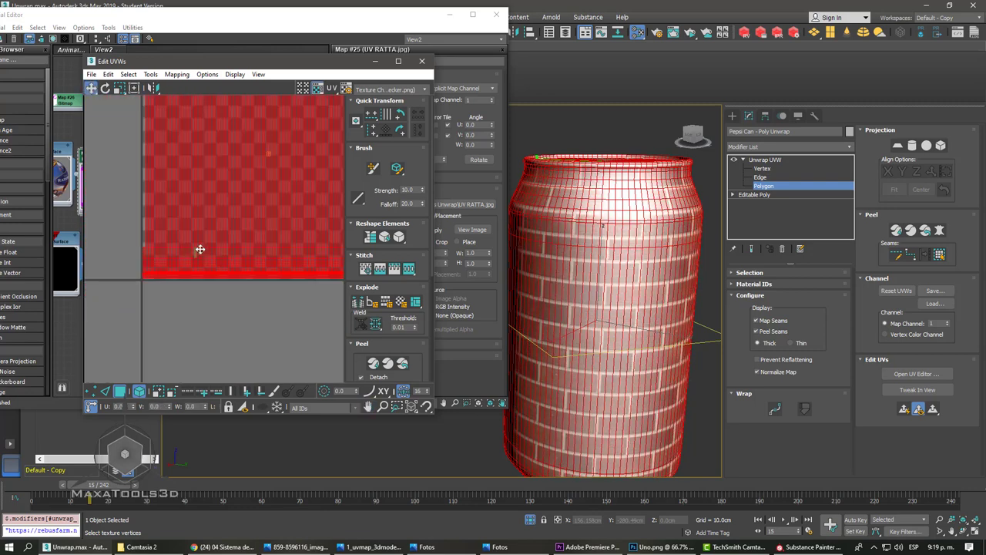
scroll(181, 297, down, 2)
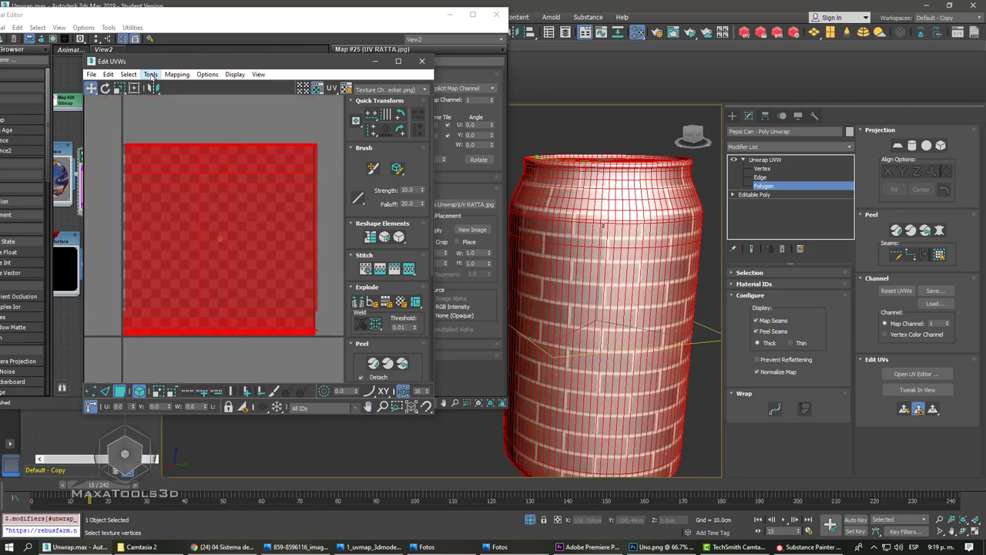
- Render a UV template image through Tools > Render UVW Template
click(150, 74)
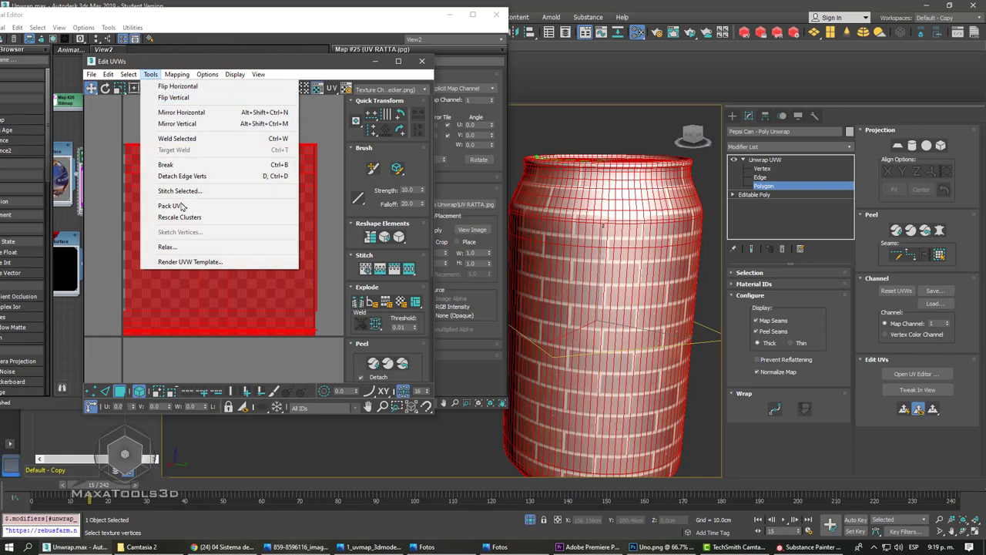
click(181, 262)
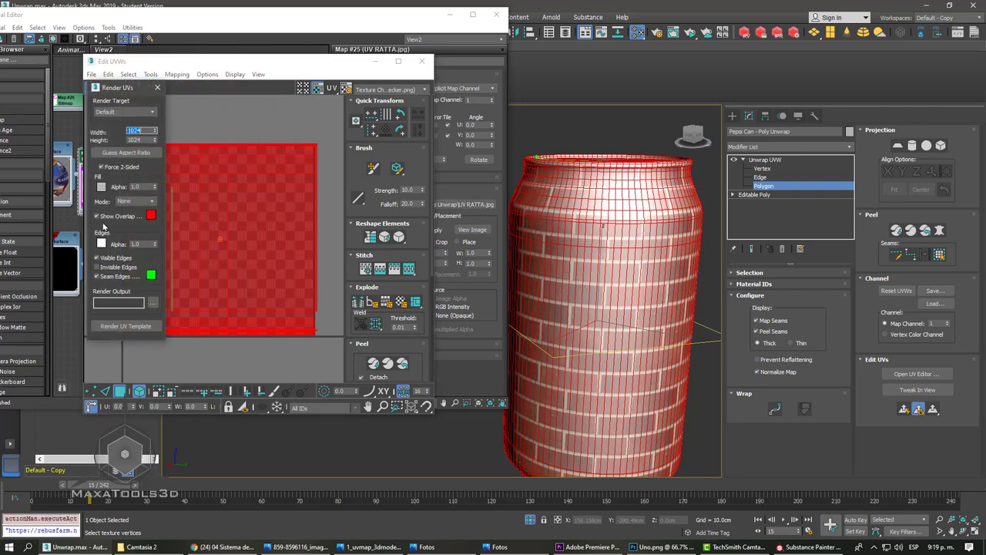
click(126, 326)
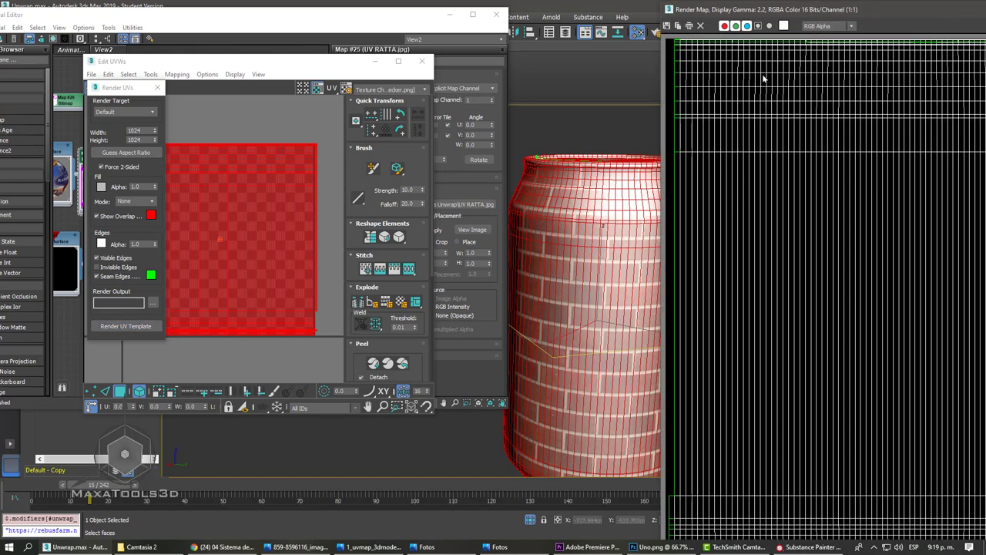
- Inspect the rendered 1024×1024 template, then close it, its render settings and the UV editor
drag(753, 10, 310, 10)
scroll(392, 244, down, 5)
scroll(487, 354, down, 3)
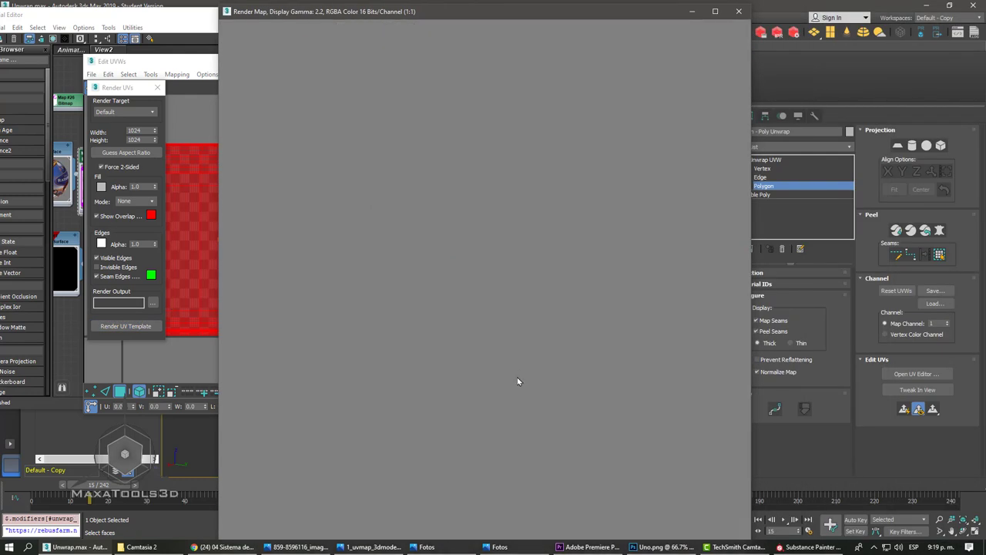
scroll(475, 364, up, 10)
scroll(475, 364, down, 1)
scroll(521, 308, down, 1)
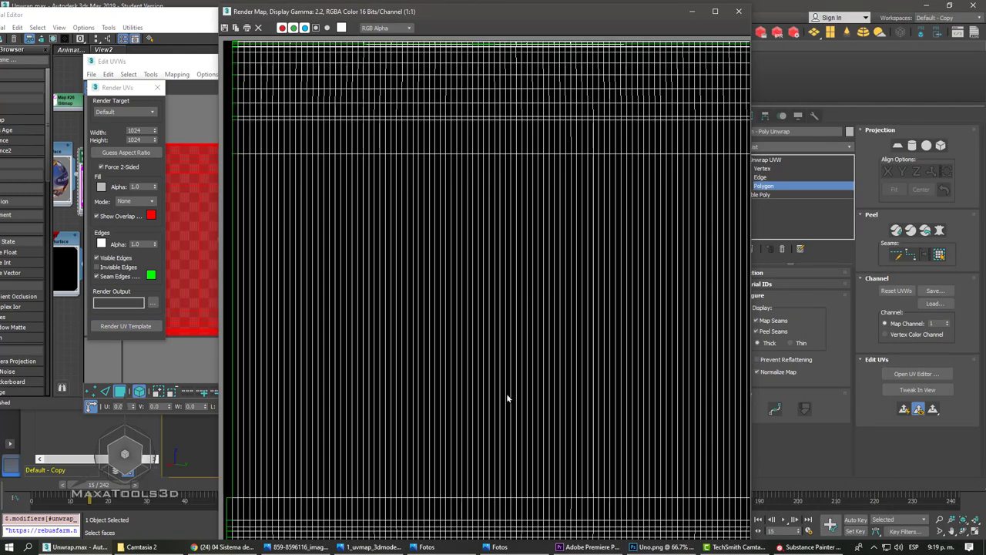
scroll(508, 396, down, 1)
scroll(483, 451, up, 3)
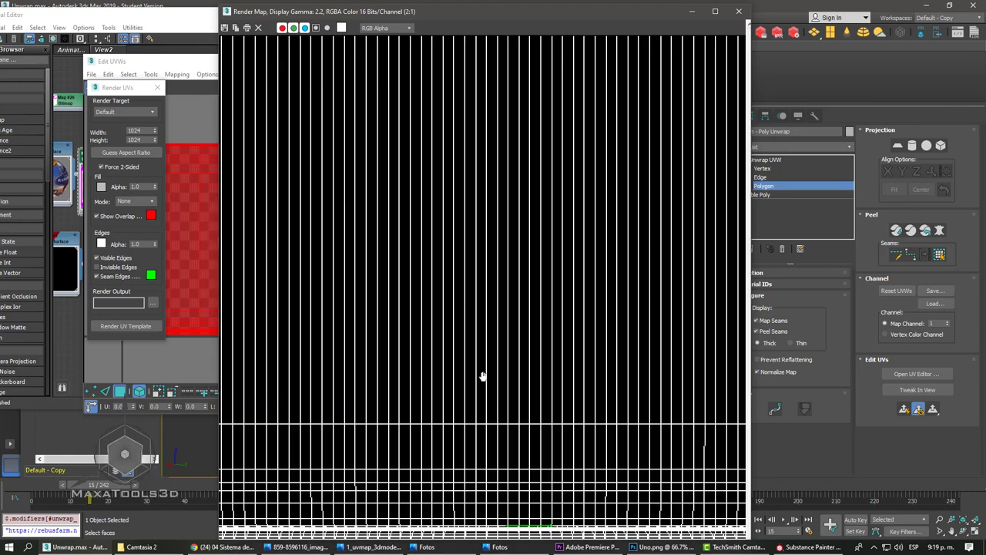
scroll(549, 490, up, 1)
scroll(524, 480, down, 1)
scroll(524, 311, down, 1)
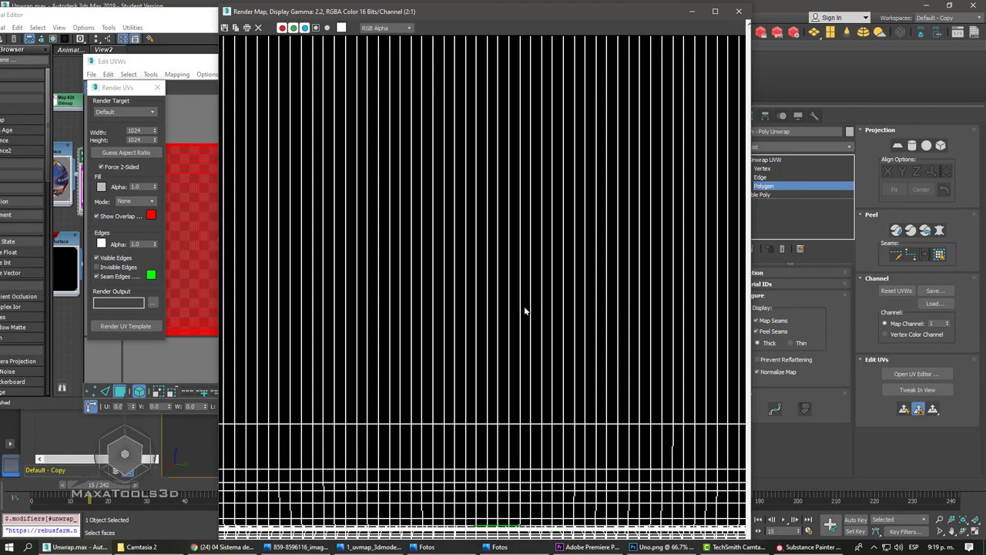
click(744, 12)
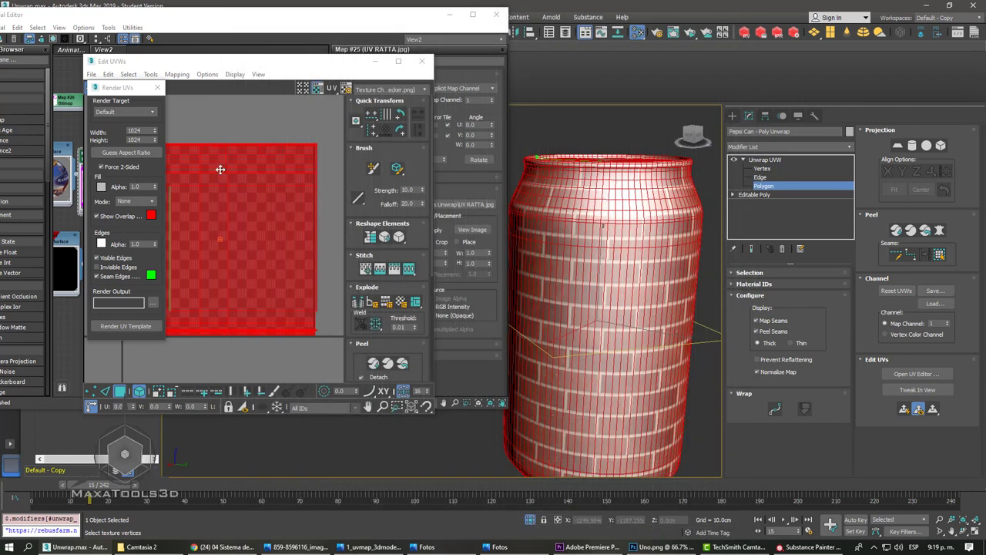
click(157, 87)
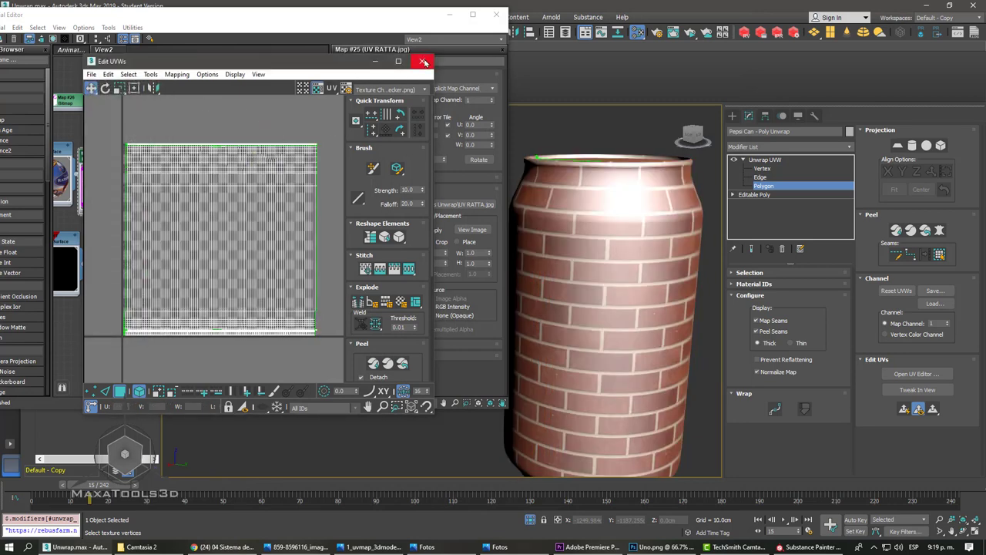
click(423, 62)
- Close the material editor and load the UVW Remove utility from the Utilities panel
click(496, 14)
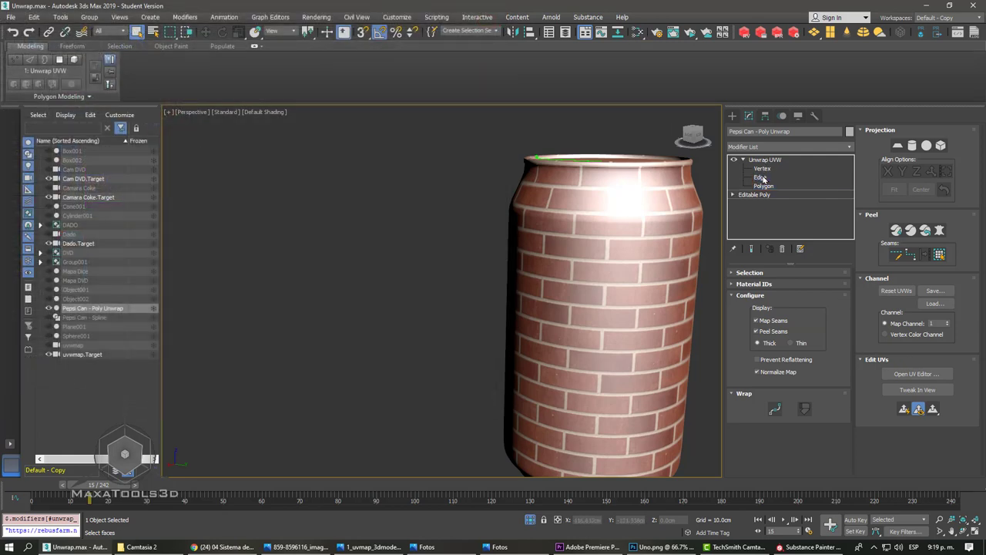
click(761, 177)
alt+middle_drag(630, 201, 690, 111)
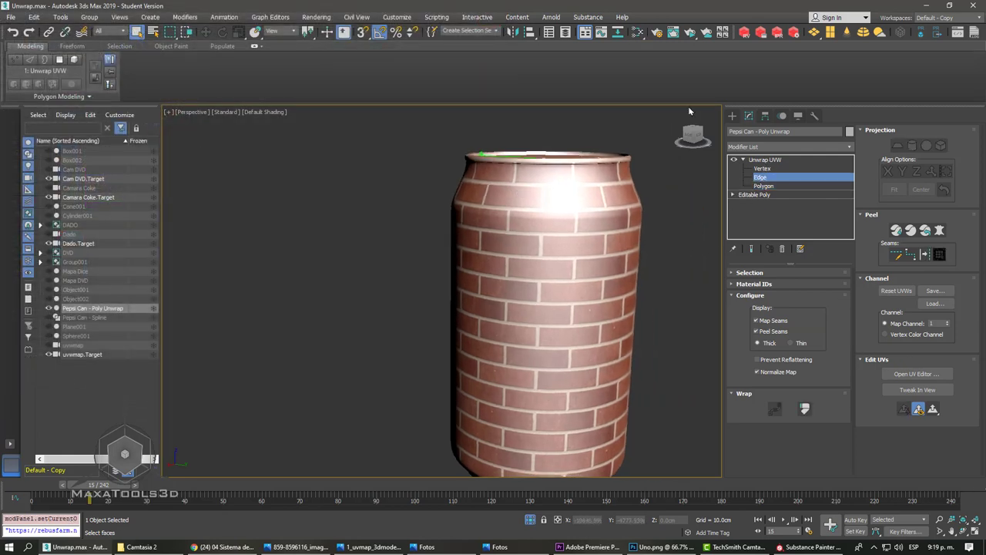
click(815, 115)
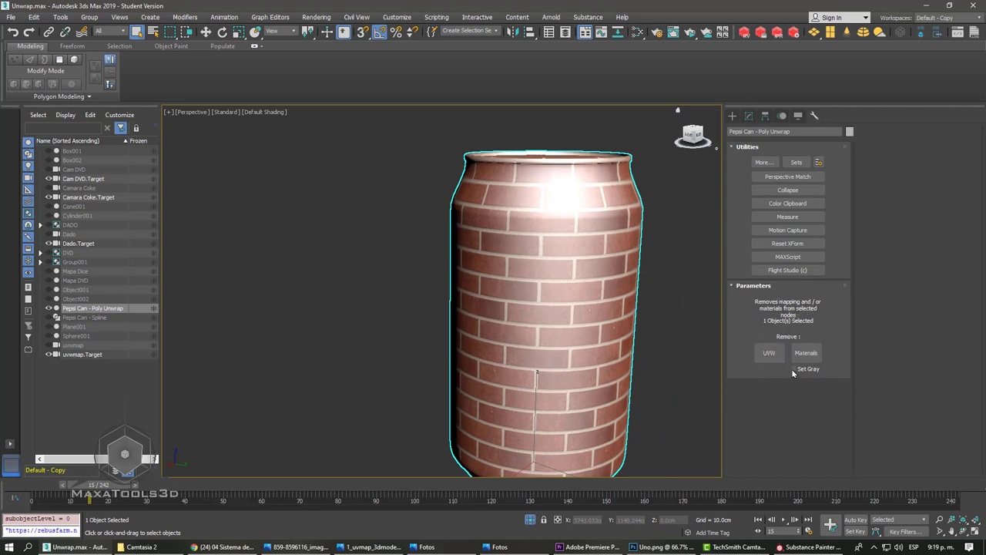
click(763, 162)
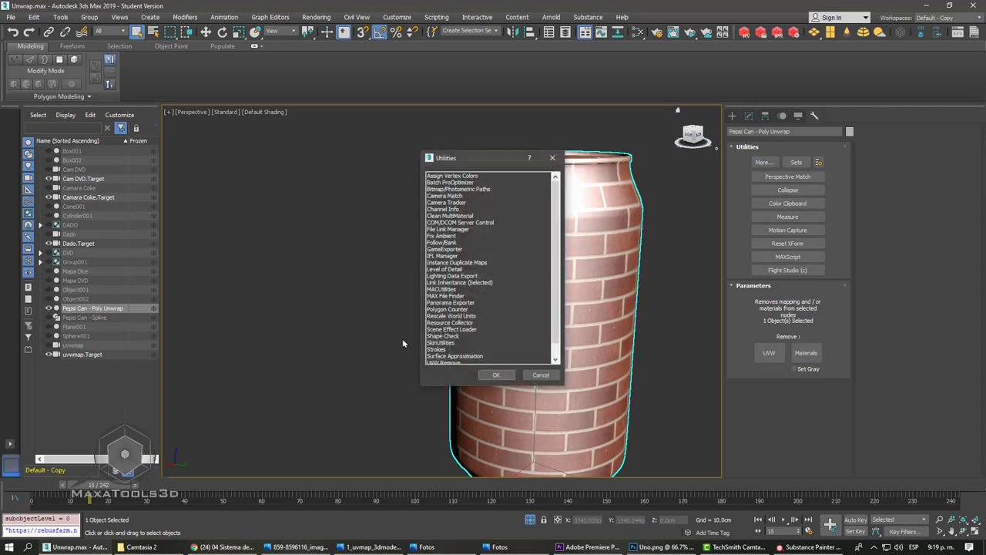
scroll(459, 352, down, 1)
click(441, 351)
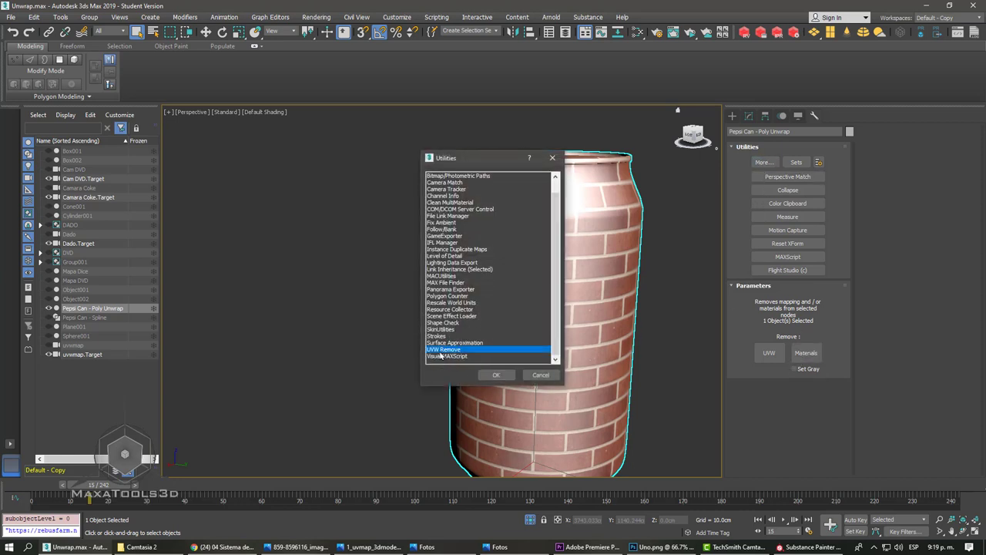
click(501, 374)
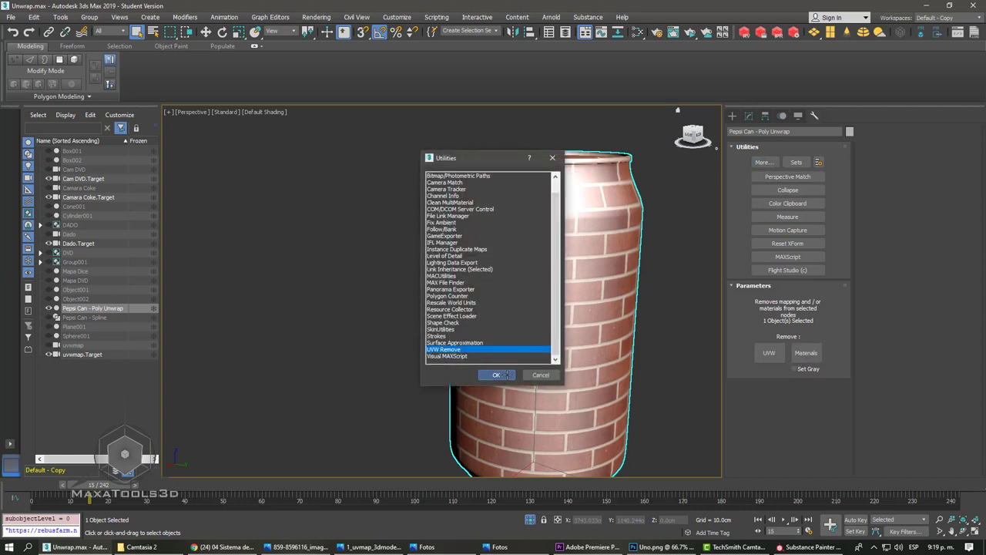
click(761, 162)
scroll(467, 344, down, 1)
click(466, 350)
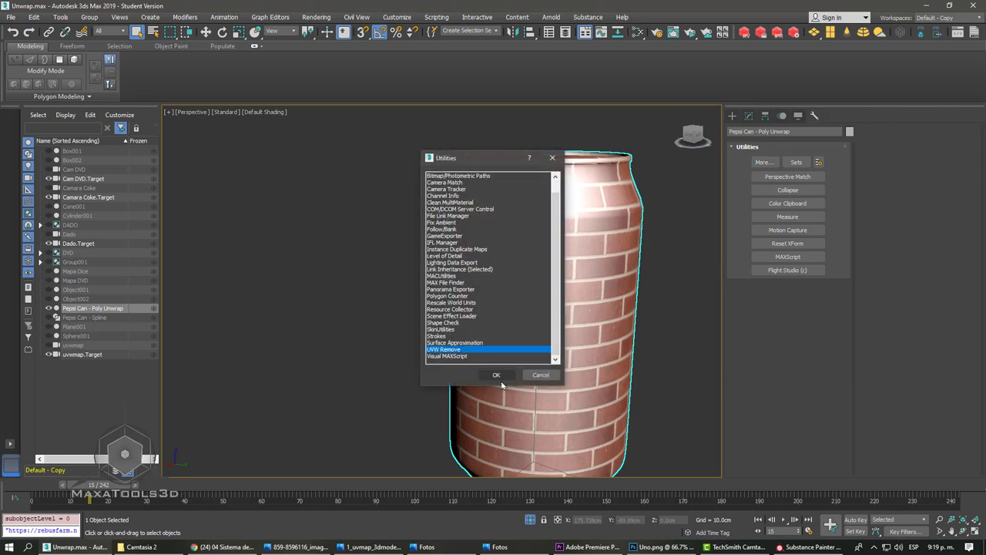
click(497, 375)
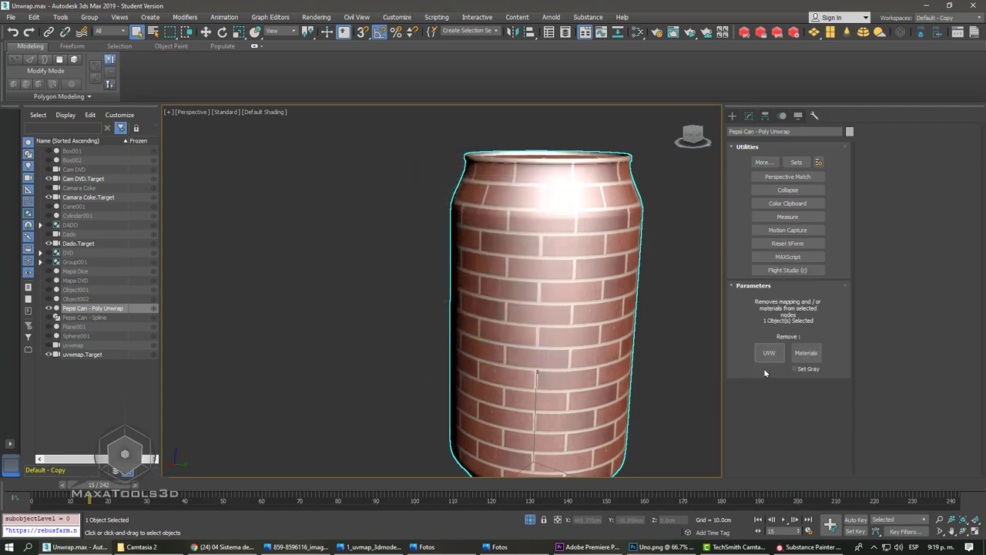
- Remove the can's material with UVW Remove's Materials button, leaving it plain grey
click(805, 353)
mouse_move(583, 292)
middle_down()
mouse_move(460, 326)
mouse_move(463, 286)
mouse_move(564, 246)
middle_up()
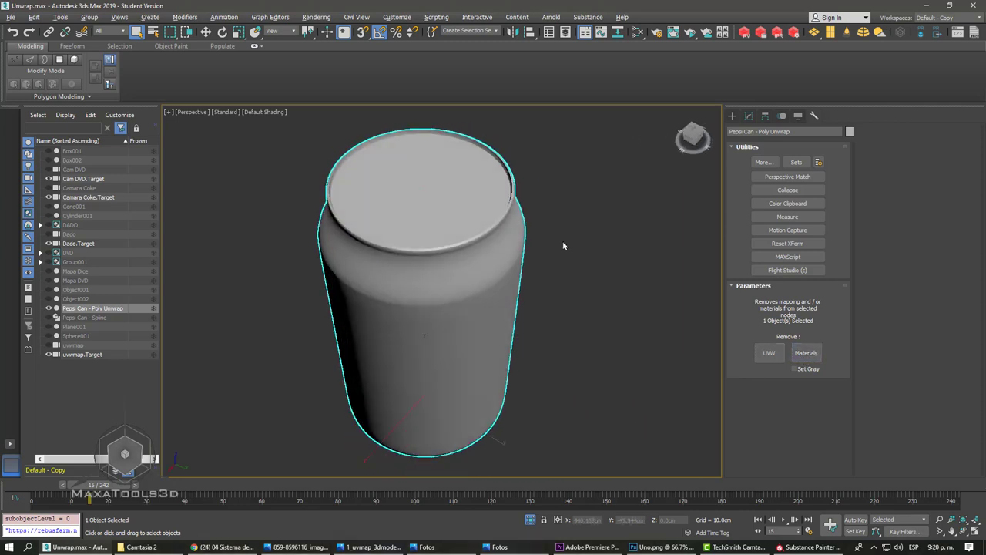
click(731, 115)
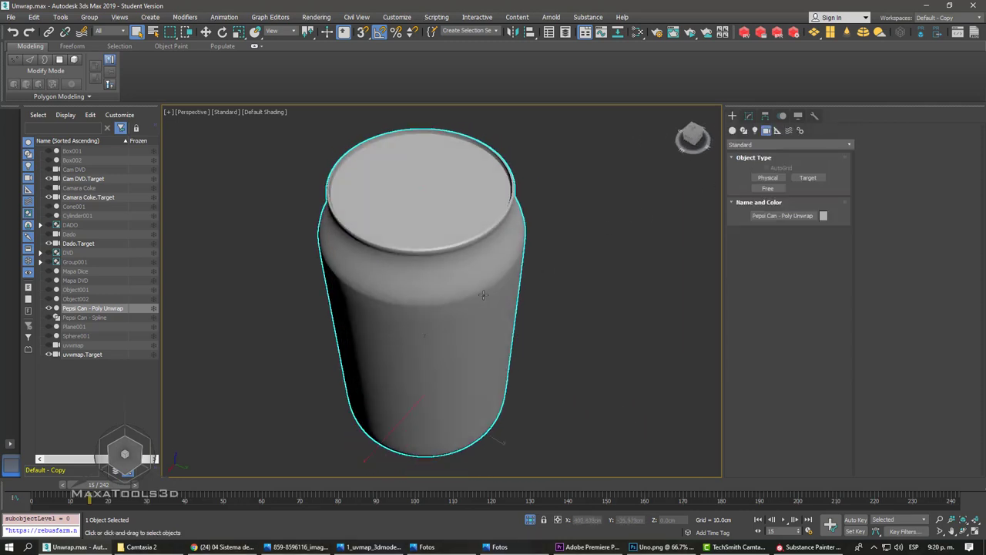
alt+middle_drag(485, 295, 456, 259)
- Return to the Unwrap UVW modifier and switch to polygon sub-object level
click(748, 116)
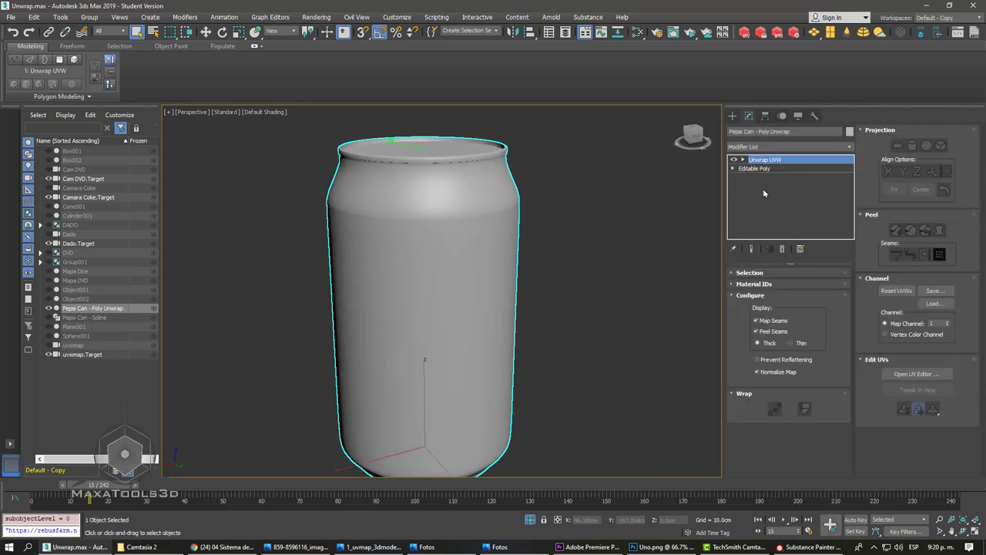
click(921, 381)
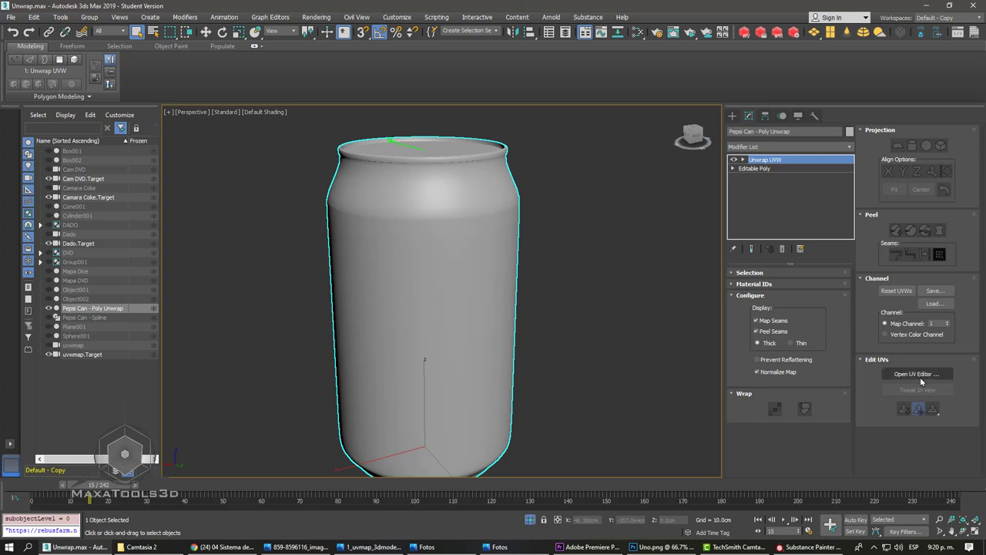
click(916, 373)
click(743, 159)
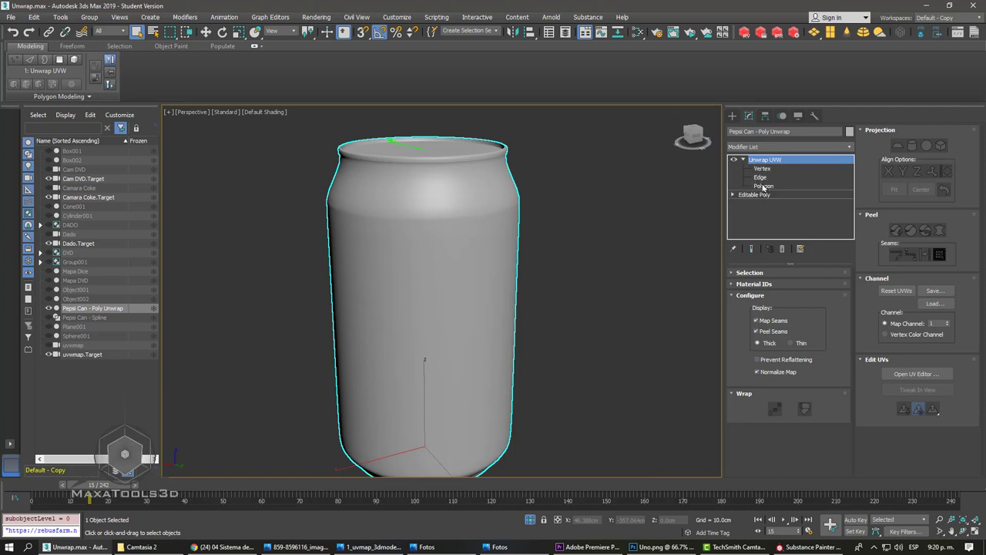
click(762, 169)
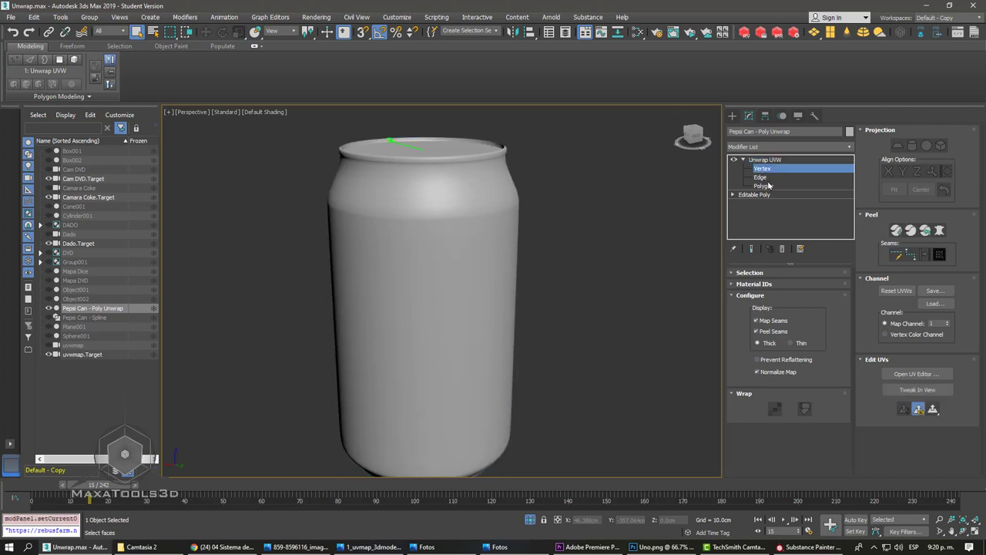
click(767, 187)
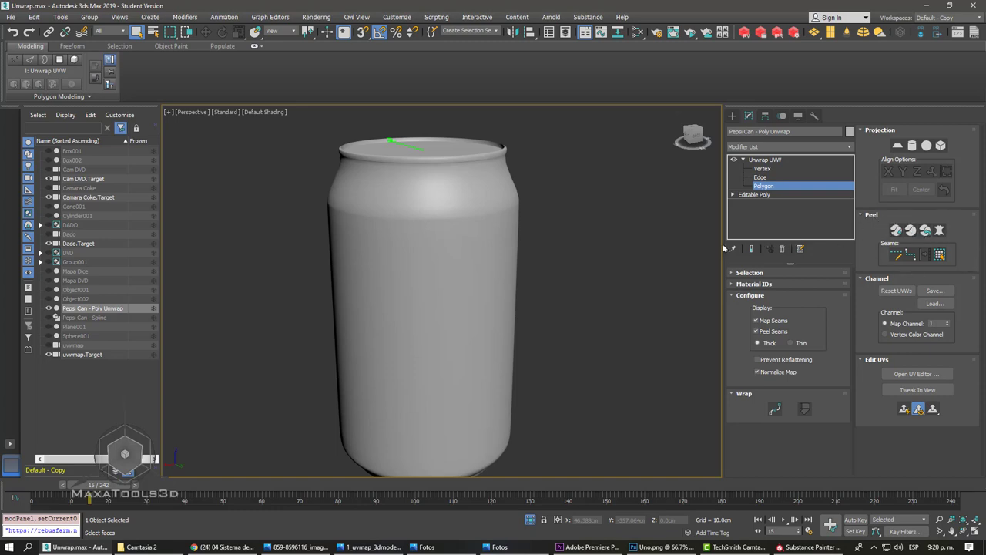
- Orbit around the can to inspect its seams, toggling the map seam display off and on
mouse_move(473, 264)
alt+middle_down()
mouse_move(600, 269)
mouse_move(485, 191)
alt+middle_up()
scroll(397, 151, up, 3)
scroll(396, 151, up, 2)
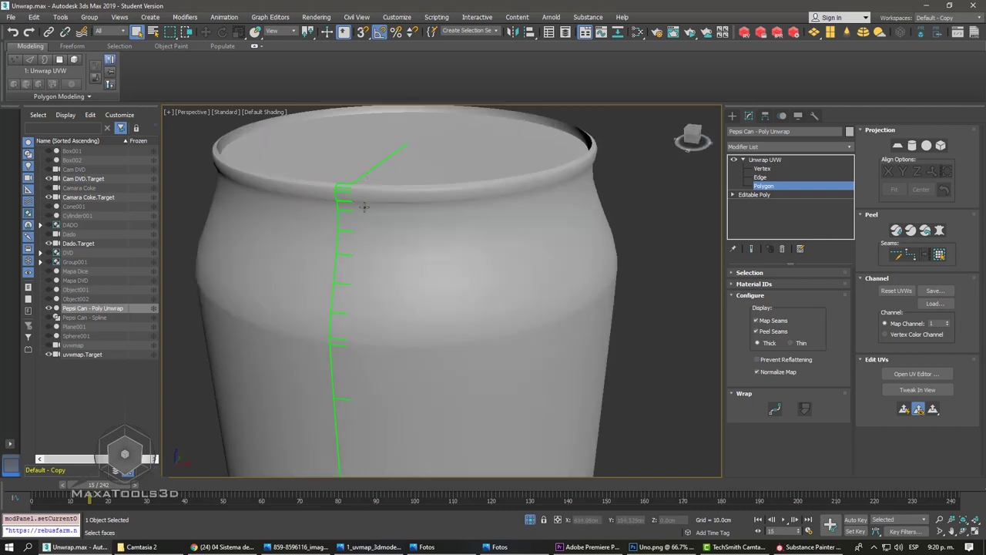
scroll(434, 336, down, 3)
scroll(458, 342, down, 3)
alt+middle_drag(458, 341, 452, 258)
scroll(371, 381, up, 3)
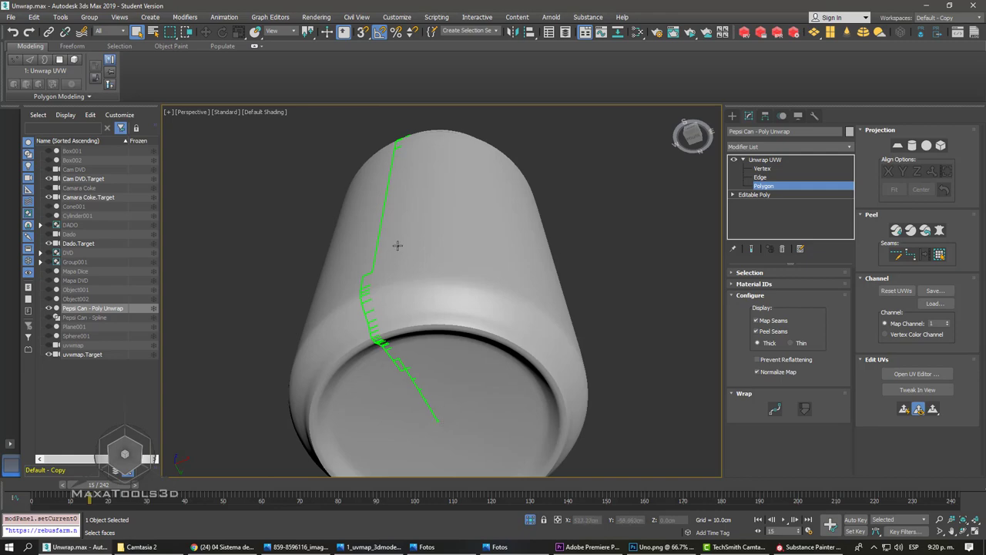
mouse_move(408, 264)
alt+middle_down()
mouse_move(409, 236)
mouse_move(409, 376)
mouse_move(416, 309)
alt+middle_up()
scroll(416, 309, down, 2)
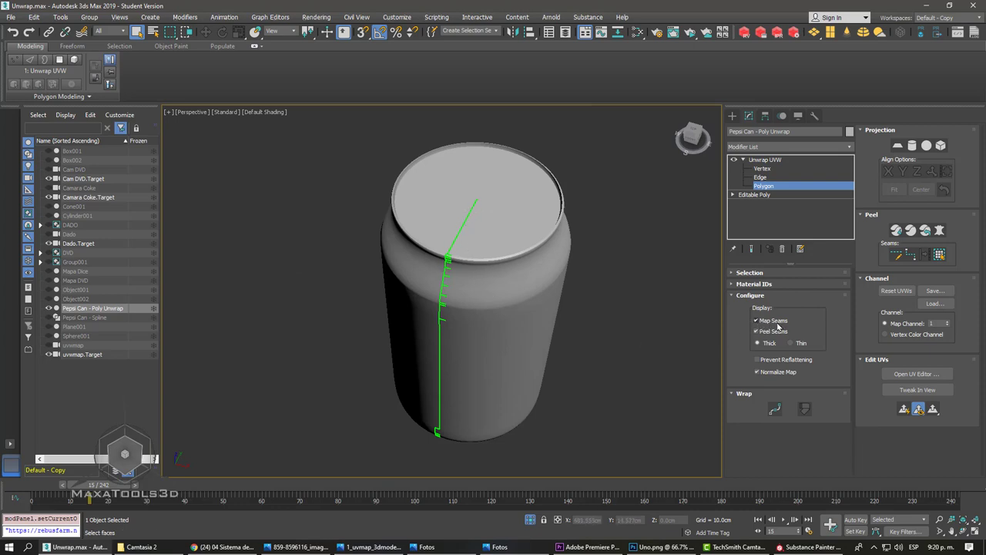
click(778, 326)
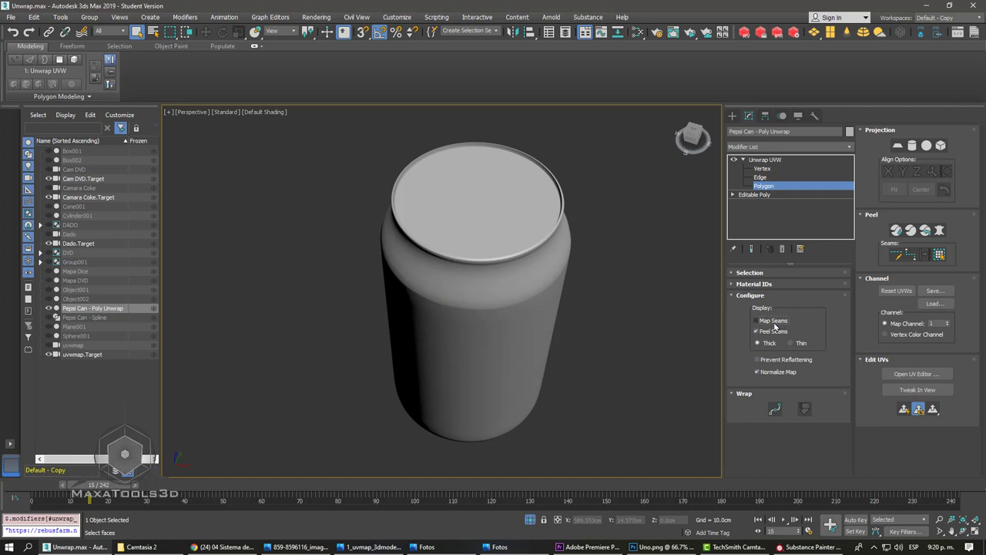
click(756, 320)
click(778, 322)
click(779, 322)
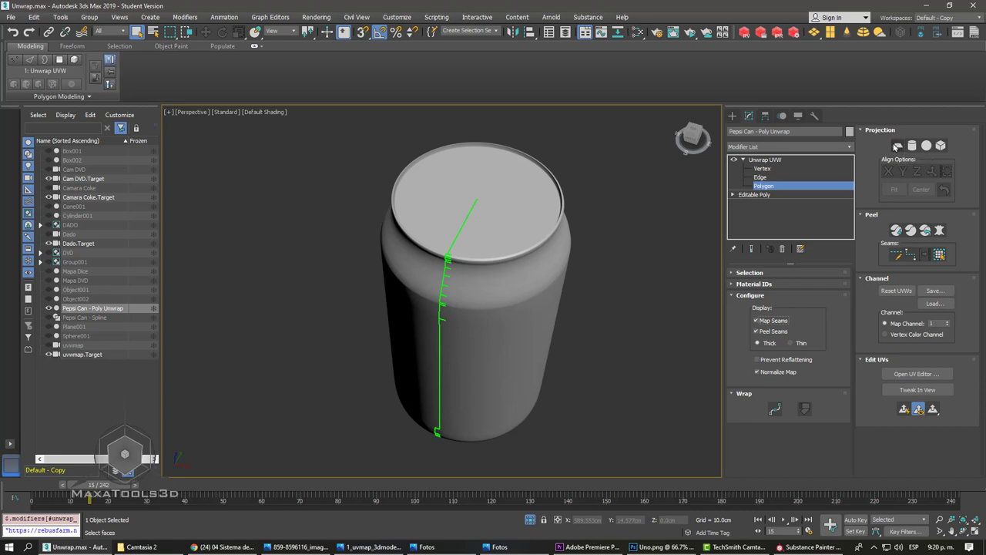
- Apply a planar map projection to the can's polygons and restore the earlier view
click(897, 146)
scroll(582, 316, up, 2)
scroll(616, 312, up, 2)
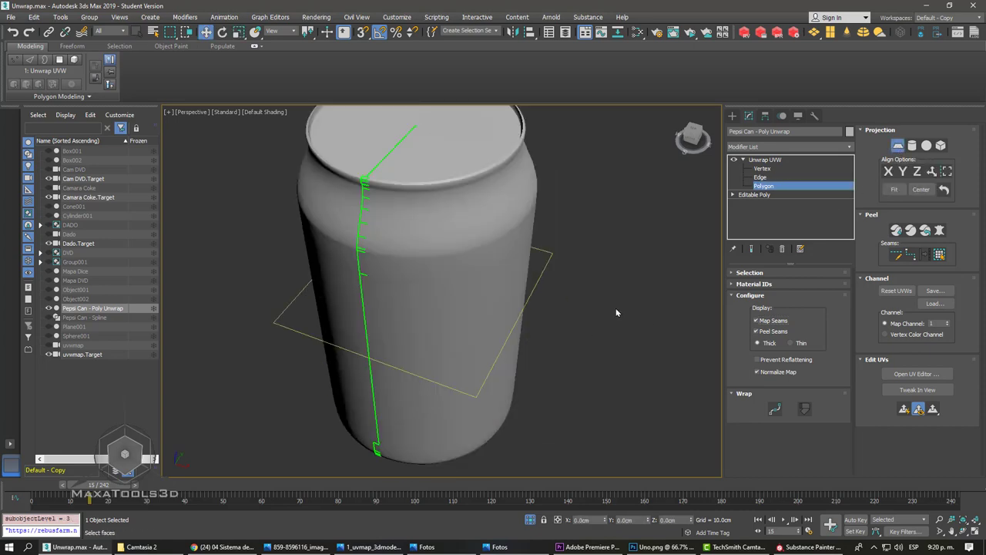
scroll(617, 312, down, 4)
alt+middle_drag(683, 237, 604, 268)
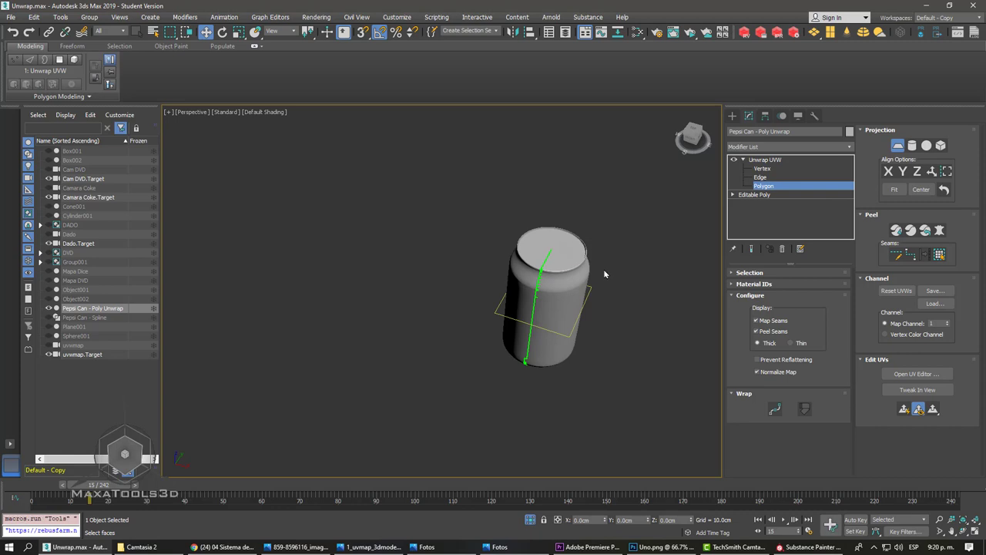
right_click(603, 269)
key(Escape)
key(shift+z)
key(shift+z)
key(shift+z)
key(shift+z)
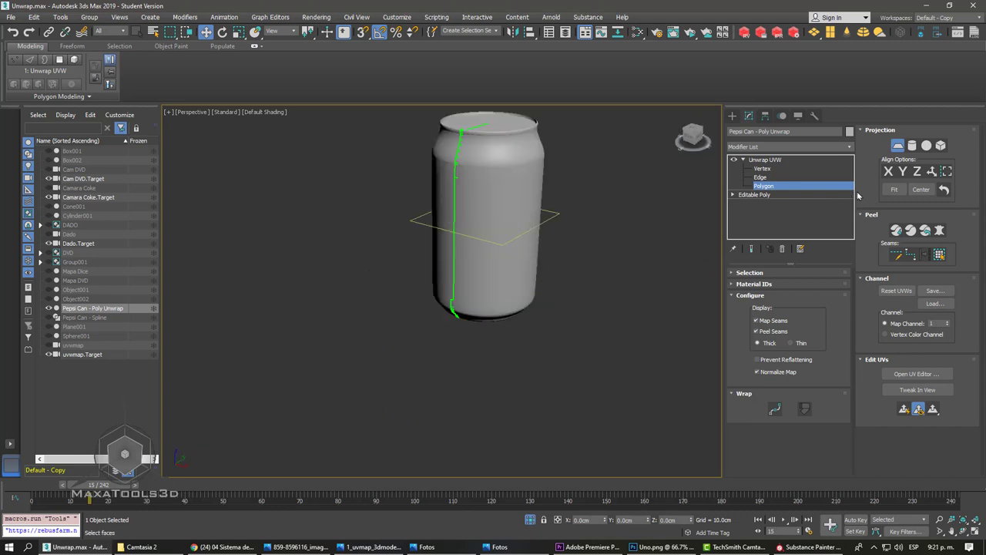
key(shift+z)
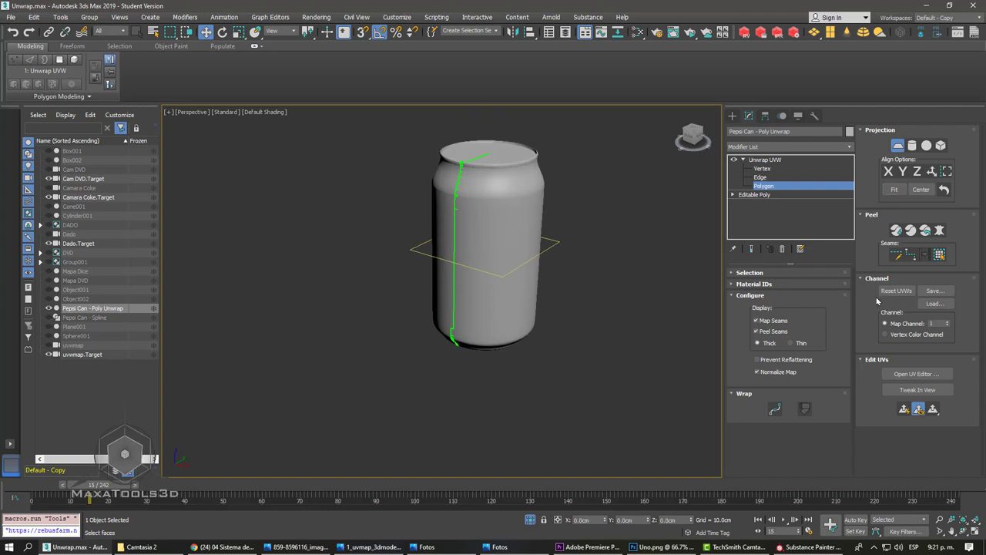
- Apply a cylindrical map to the can, fit its gizmo to the can, and close the UV editor
click(917, 376)
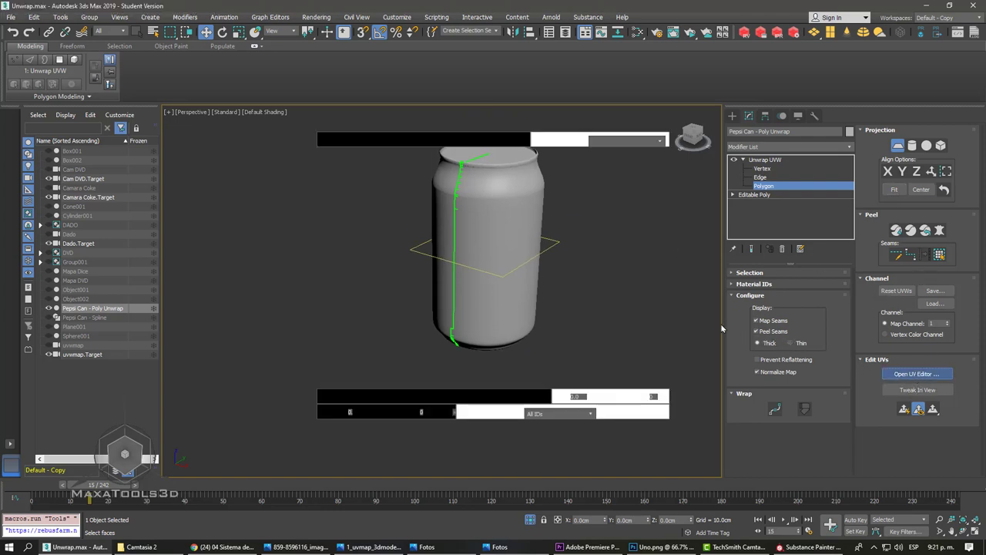
scroll(597, 237, down, 3)
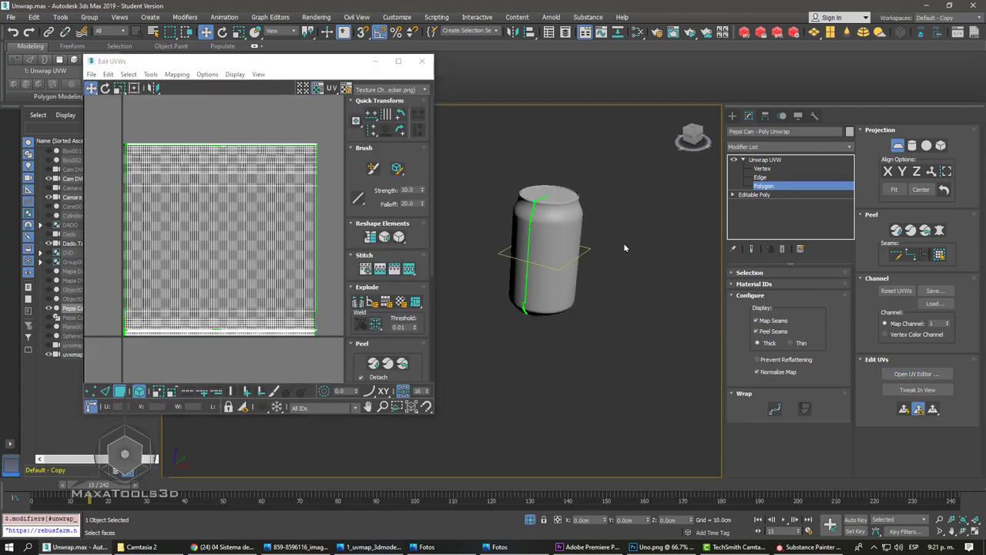
click(912, 145)
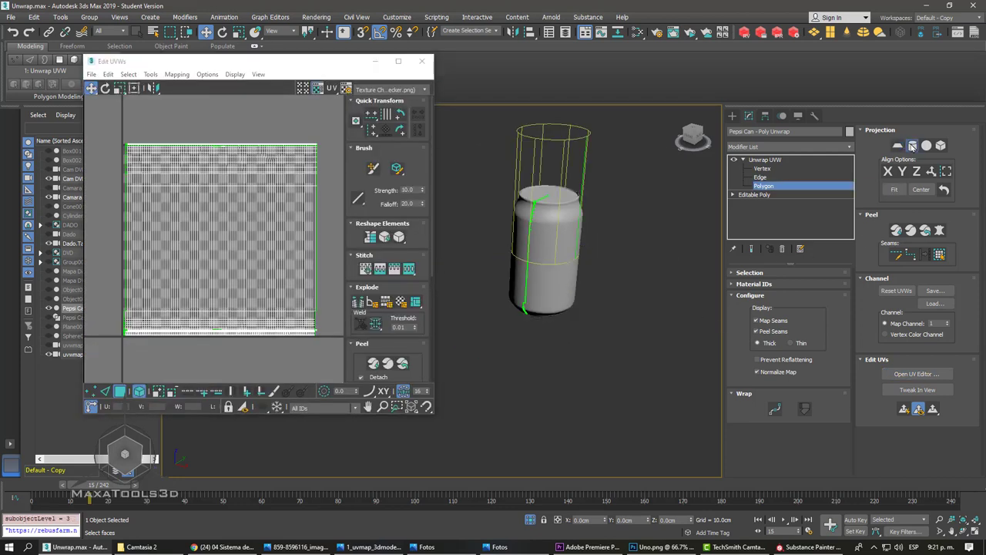
right_click(512, 200)
click(526, 212)
mouse_move(530, 188)
mouse_down()
mouse_move(516, 203)
mouse_move(632, 218)
mouse_up()
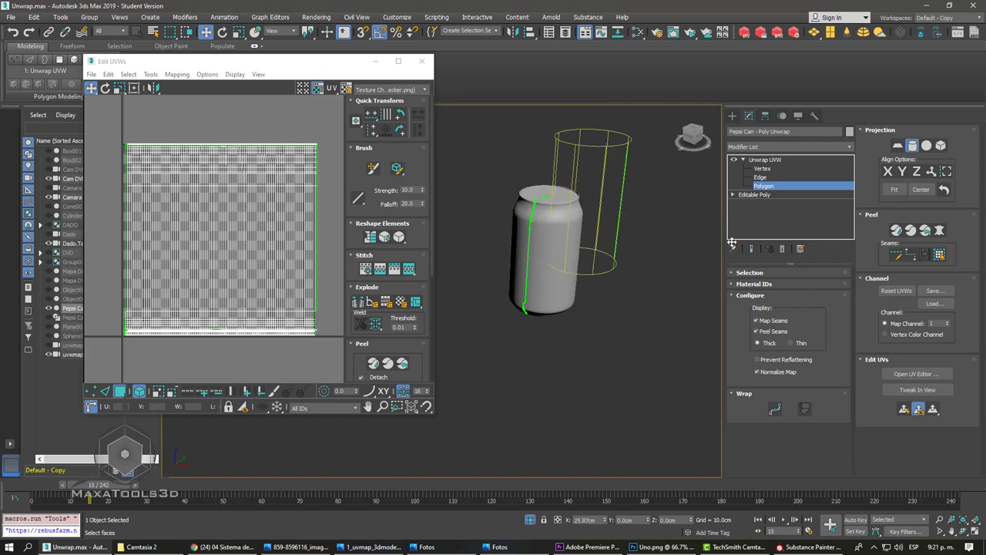
key(ctrl+z)
click(890, 191)
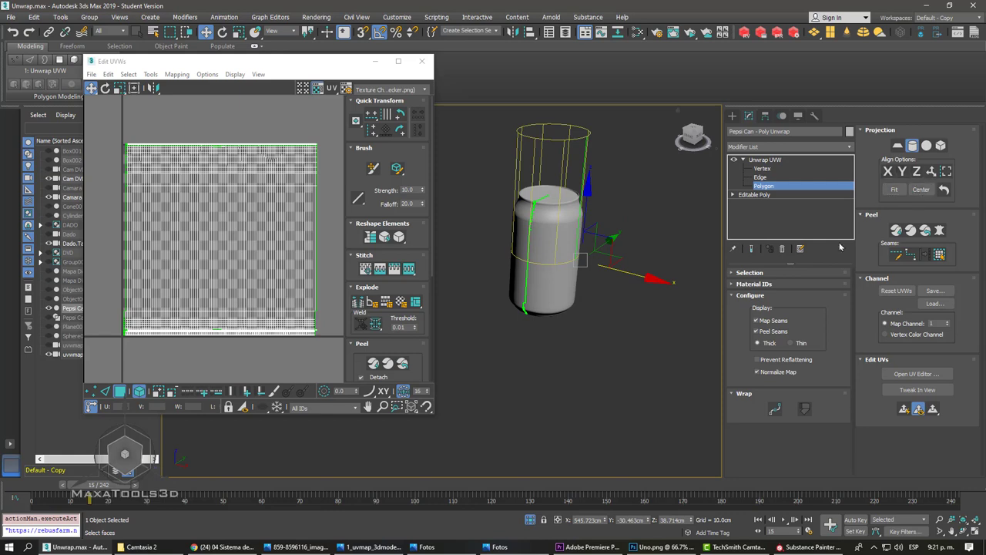
click(430, 87)
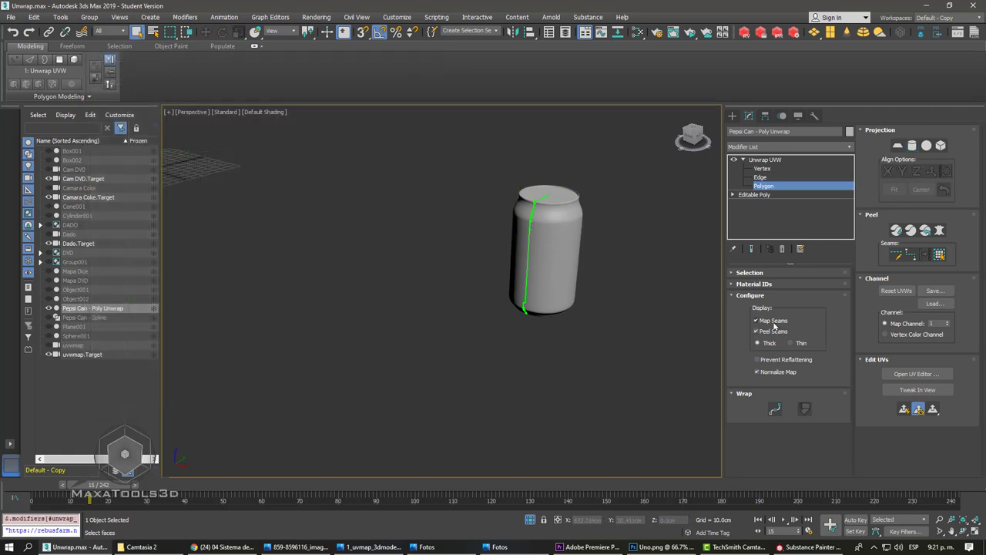
- Hide the map seam lines and show wireframe edges over the shaded can
click(756, 320)
middle_drag(580, 240, 541, 285)
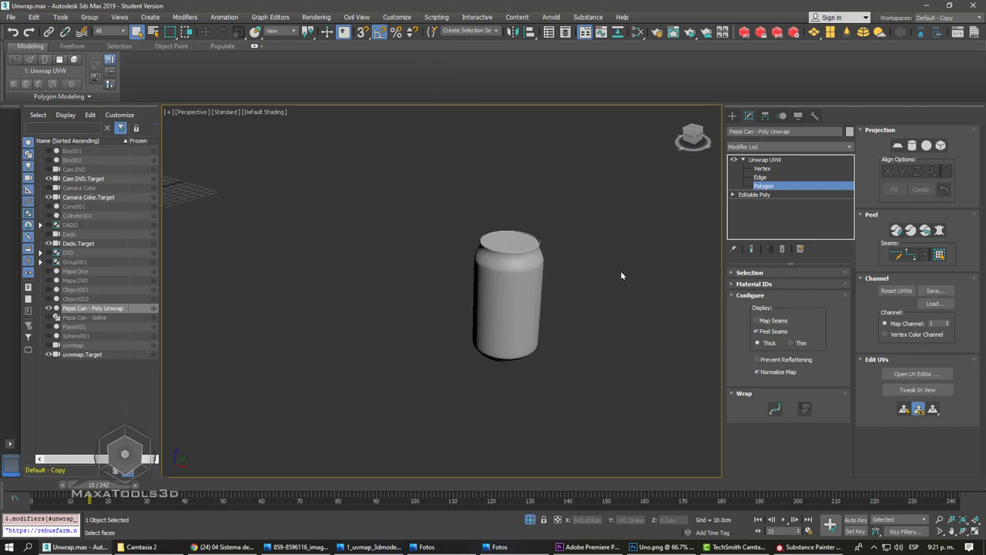
scroll(517, 254, up, 5)
scroll(506, 231, up, 3)
scroll(496, 264, up, 1)
key(F4)
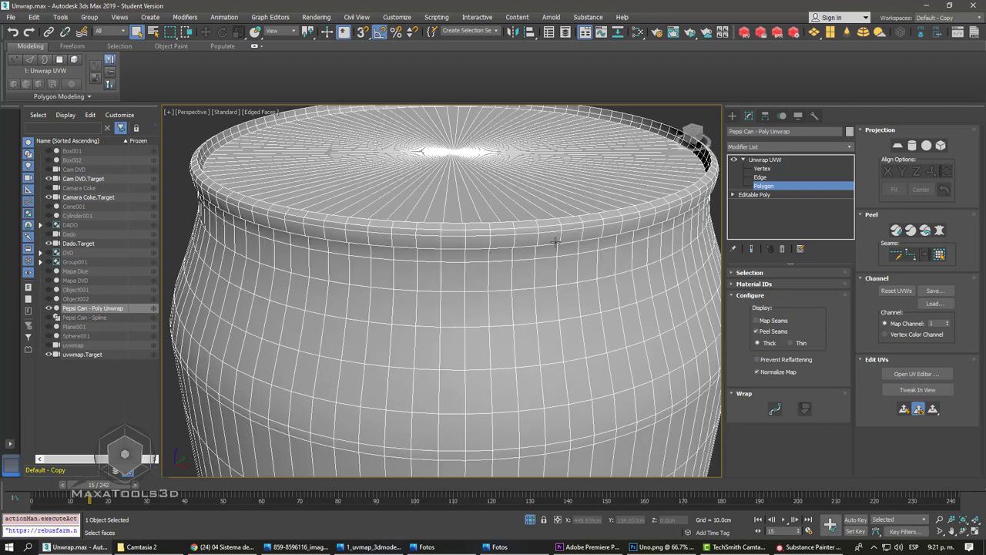
- Select several rim edges and grow them into a full edge loop around the rim
click(760, 178)
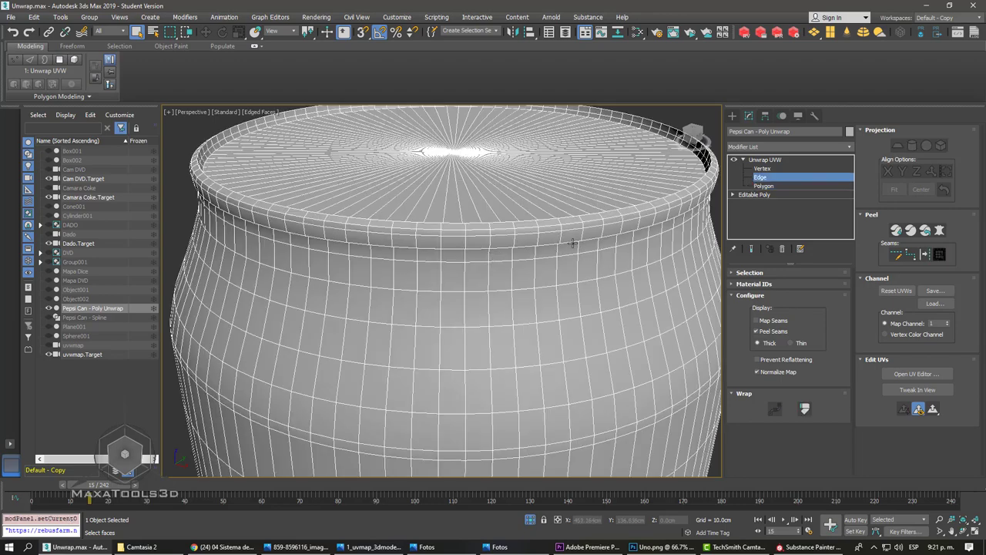
scroll(574, 235, up, 2)
scroll(563, 239, up, 2)
scroll(540, 270, up, 2)
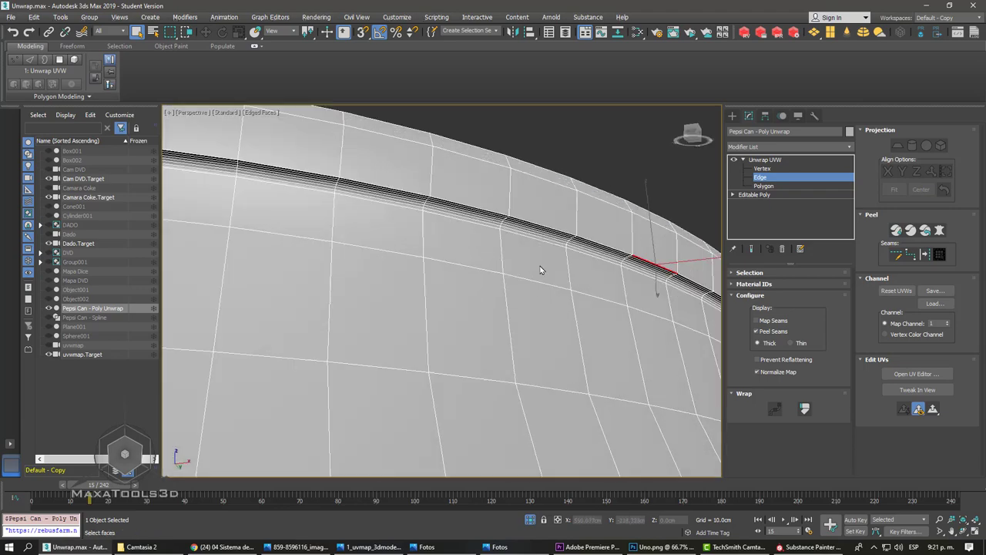
mouse_move(552, 262)
alt+middle_down()
mouse_move(513, 231)
mouse_move(511, 214)
mouse_move(512, 277)
mouse_move(460, 293)
mouse_move(500, 262)
mouse_move(577, 271)
mouse_move(609, 258)
alt+middle_up()
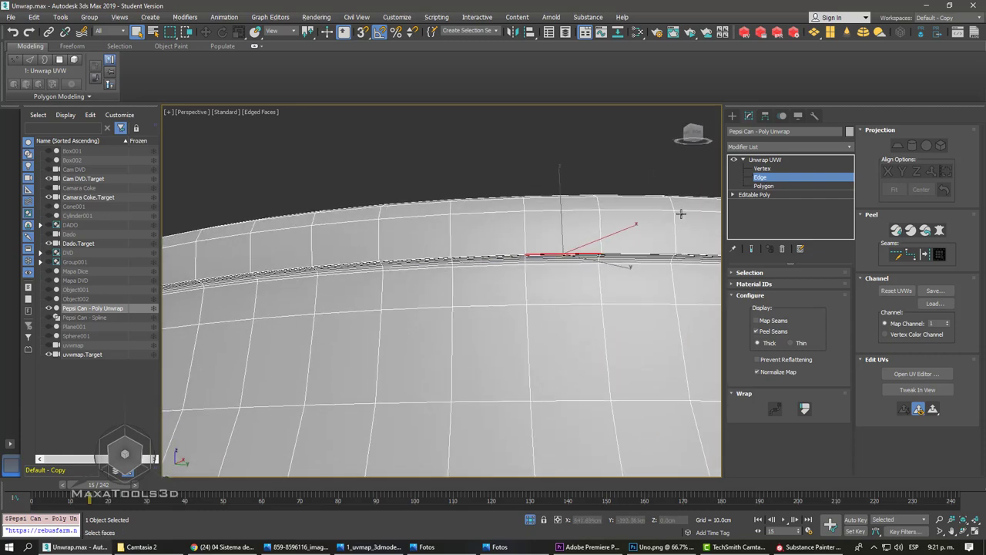
alt+middle_drag(681, 213, 628, 249)
ctrl+click(627, 249)
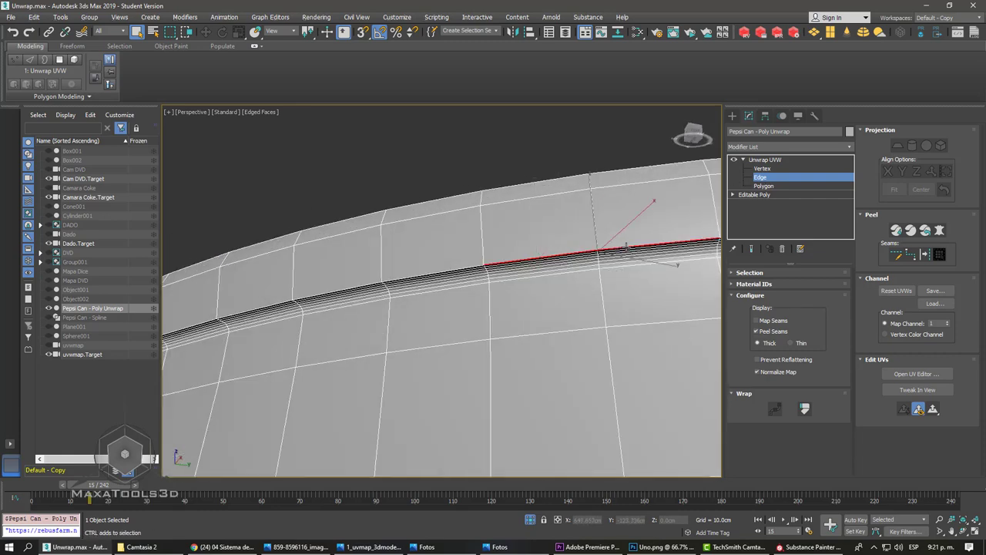
mouse_move(696, 252)
alt+middle_down()
mouse_move(531, 264)
mouse_move(562, 246)
mouse_move(568, 264)
mouse_move(594, 249)
alt+middle_up()
ctrl+click(563, 245)
ctrl+click(594, 249)
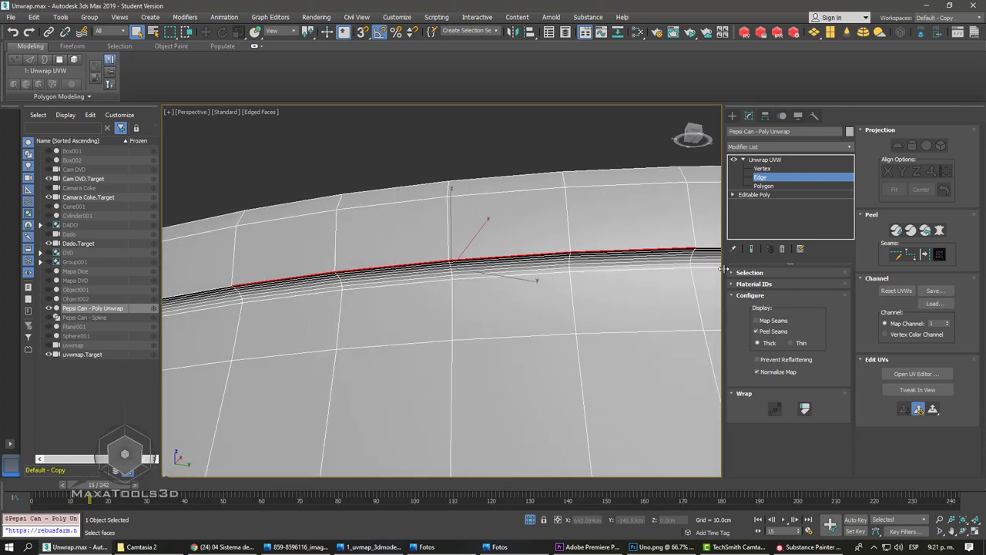
click(748, 272)
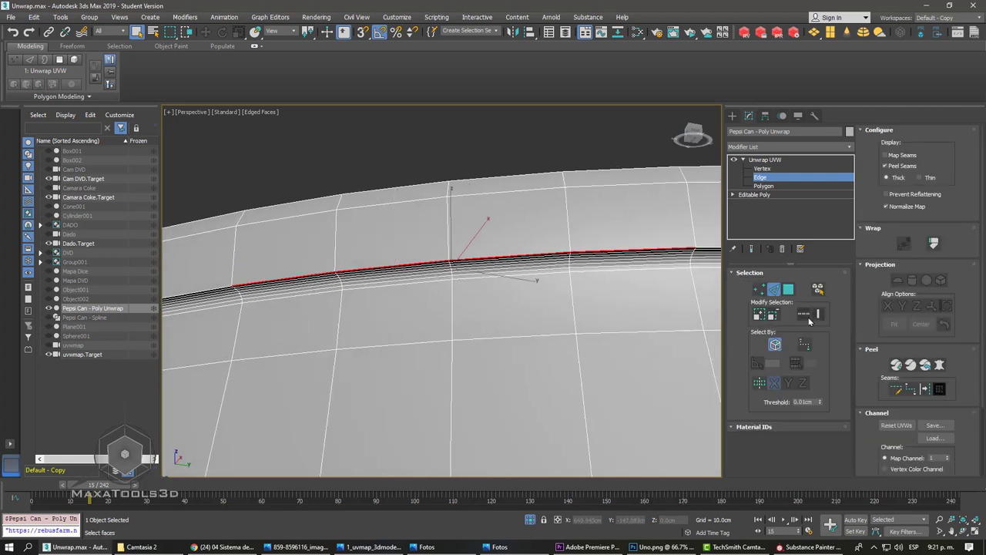
click(803, 313)
- Convert the selected rim edge loop into a seam
scroll(410, 262, down, 4)
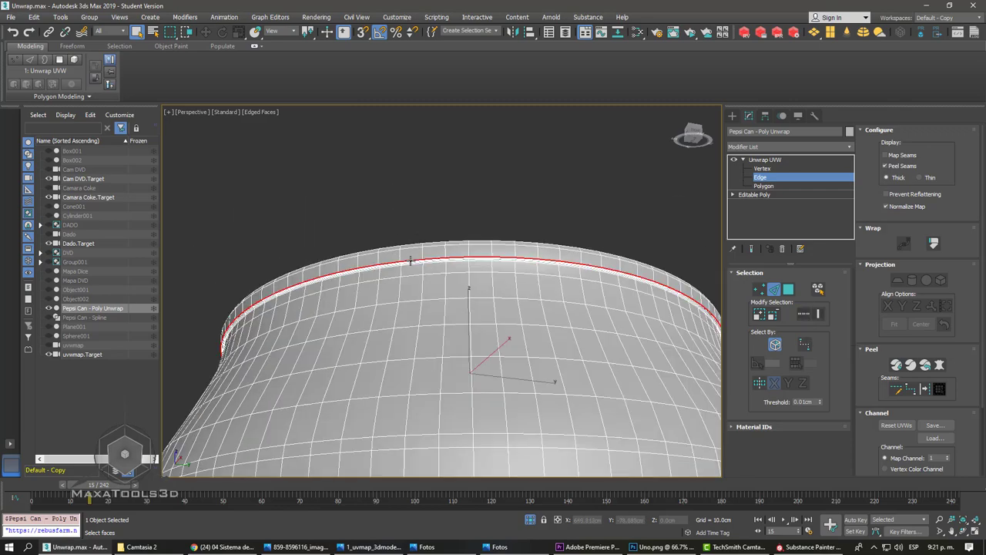
alt+middle_drag(411, 261, 448, 362)
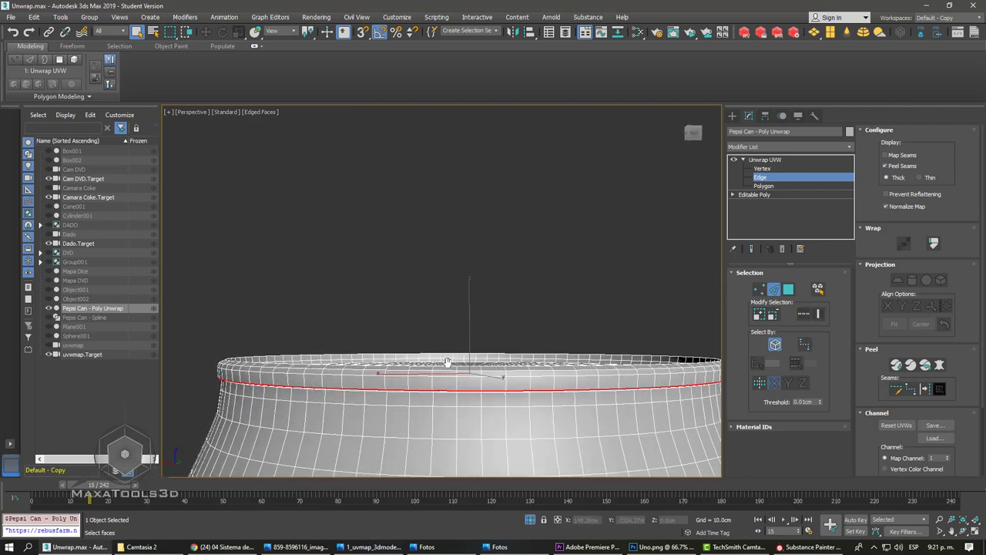
scroll(447, 362, down, 3)
mouse_move(446, 180)
alt+middle_down()
mouse_move(385, 239)
mouse_move(487, 231)
alt+middle_up()
scroll(381, 224, up, 1)
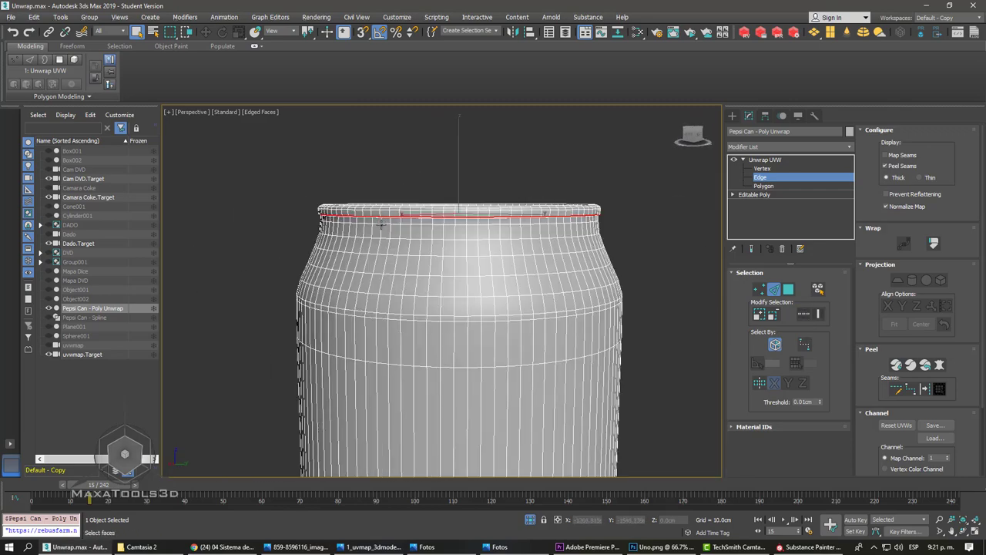
mouse_move(381, 224)
alt+middle_down()
mouse_move(609, 229)
mouse_move(508, 224)
mouse_move(413, 200)
alt+middle_up()
mouse_move(479, 250)
alt+middle_down()
mouse_move(472, 275)
mouse_move(495, 352)
mouse_move(528, 326)
mouse_move(523, 272)
mouse_move(498, 365)
mouse_move(519, 378)
mouse_move(519, 396)
mouse_move(471, 333)
alt+middle_up()
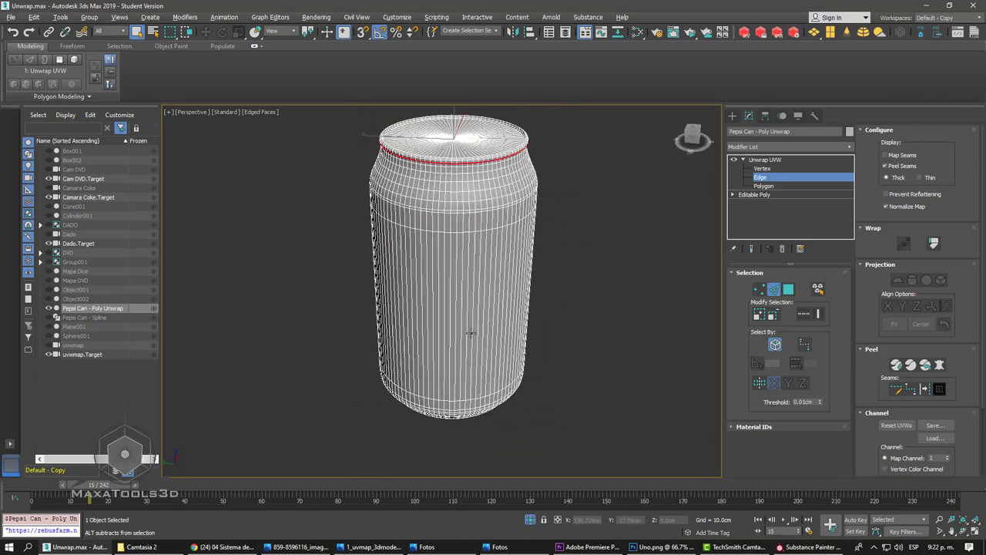
scroll(480, 377, up, 2)
scroll(473, 436, up, 3)
scroll(475, 308, up, 3)
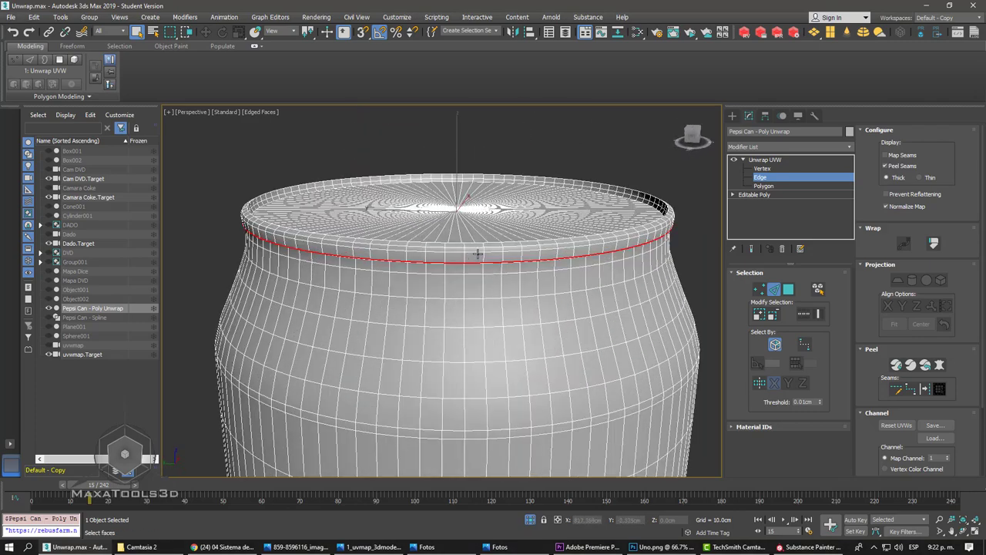
alt+middle_drag(478, 254, 483, 266)
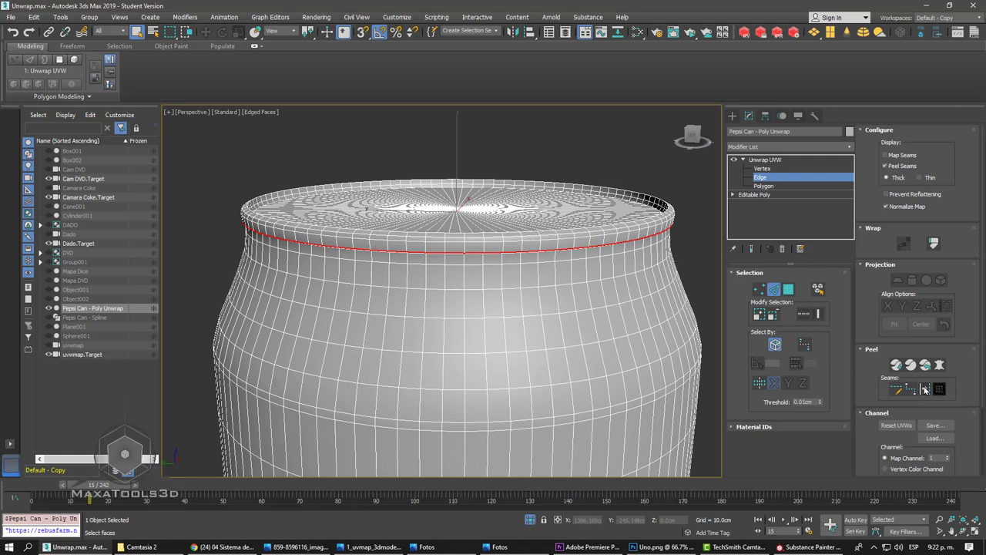
click(925, 389)
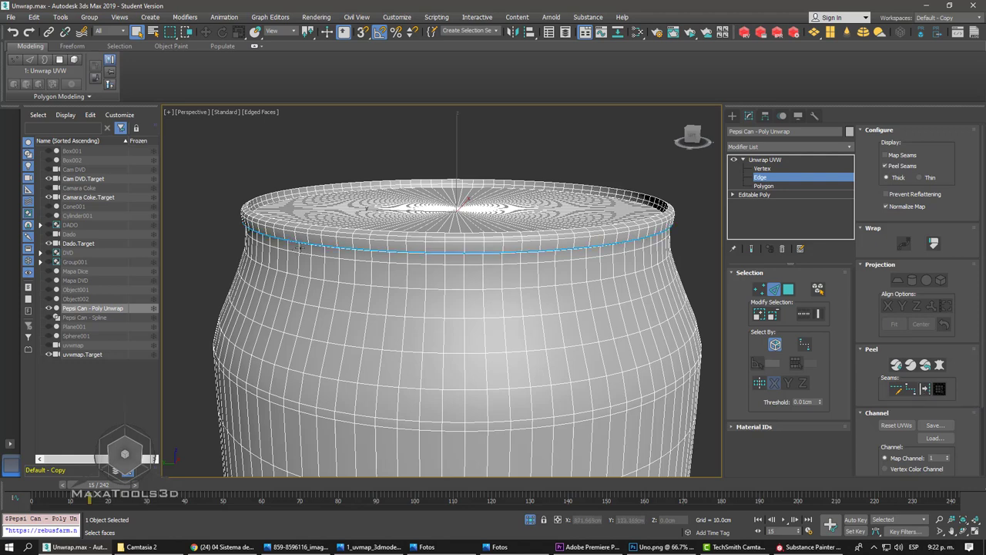
- From the can's underside, start Point-to-Point Seams and fix a first point on the bottom rim
alt+middle_drag(493, 253, 333, 210)
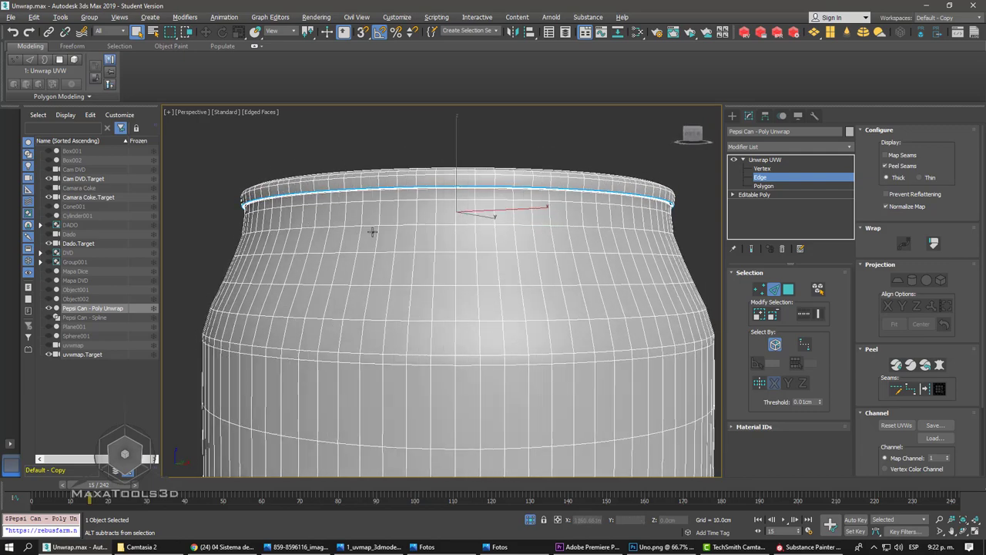
scroll(333, 210, down, 5)
alt+middle_drag(333, 211, 520, 235)
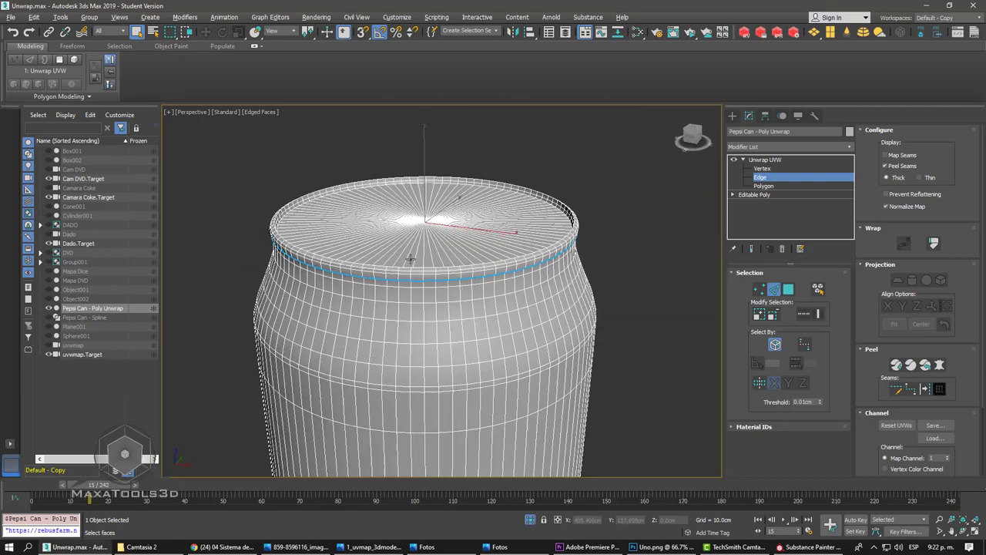
right_click(520, 235)
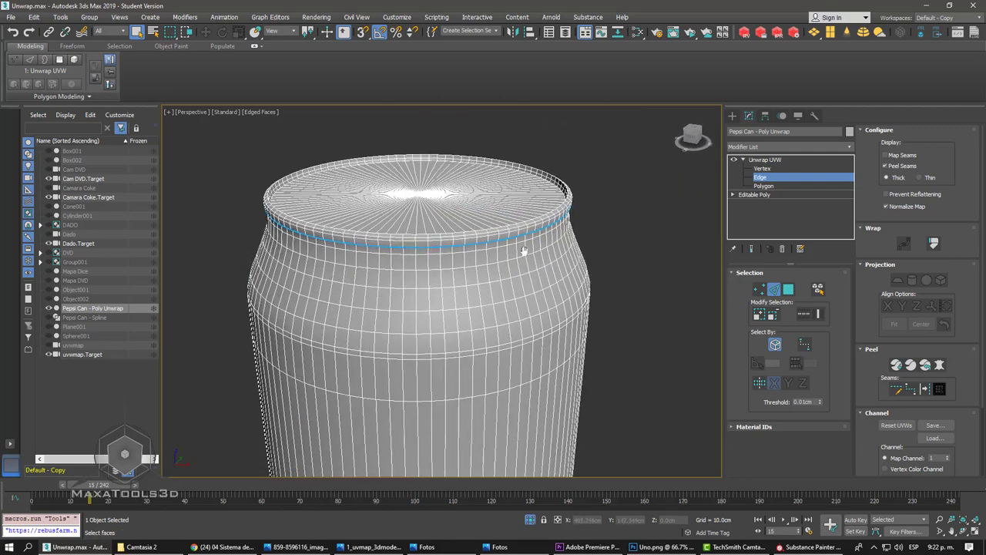
scroll(528, 254, down, 4)
mouse_move(514, 259)
alt+middle_down()
mouse_move(493, 324)
mouse_move(468, 243)
alt+middle_up()
scroll(483, 326, up, 4)
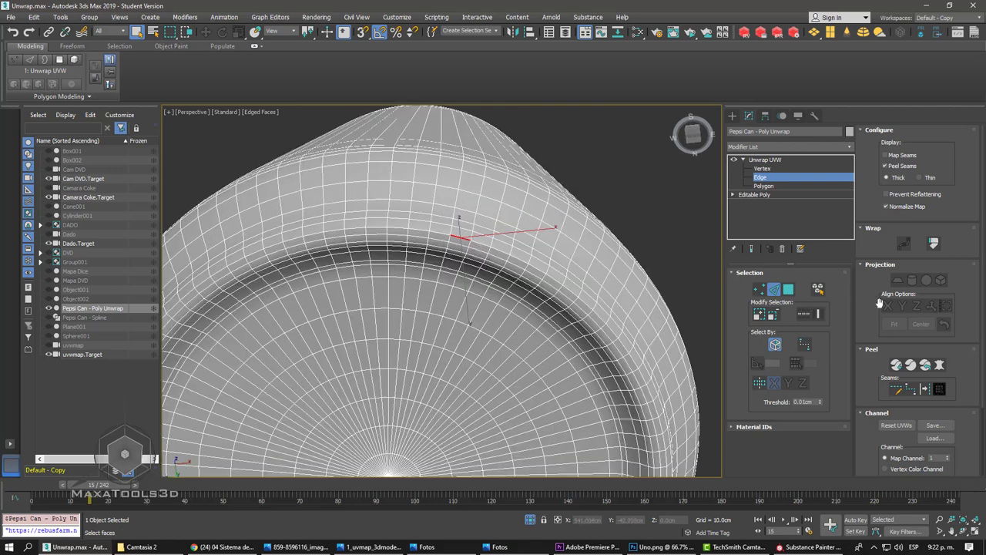
click(910, 389)
mouse_move(471, 240)
alt+middle_down()
mouse_move(486, 251)
mouse_move(488, 290)
alt+middle_up()
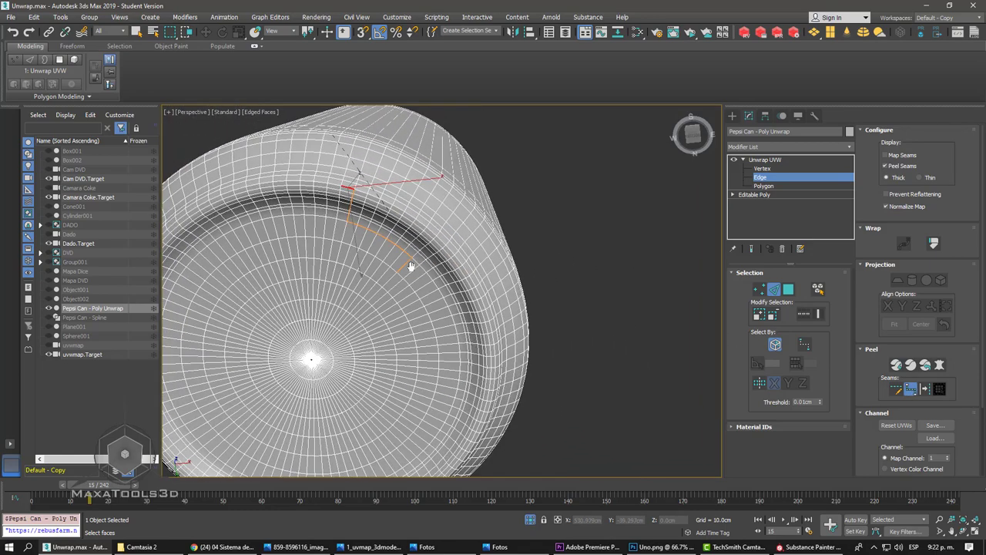
click(480, 292)
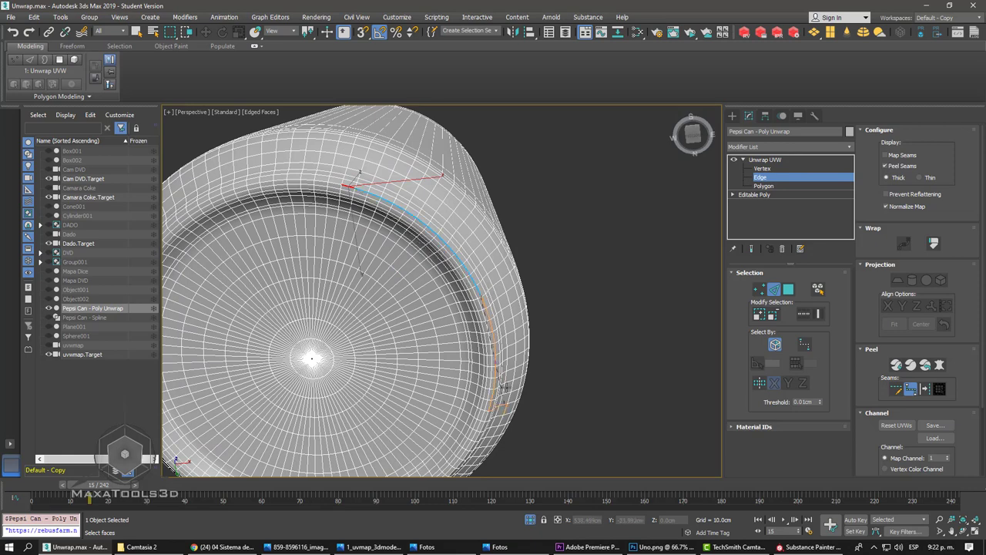
- Draw the point-to-point seam along the bottom rim edge ring
alt+middle_drag(502, 387, 497, 312)
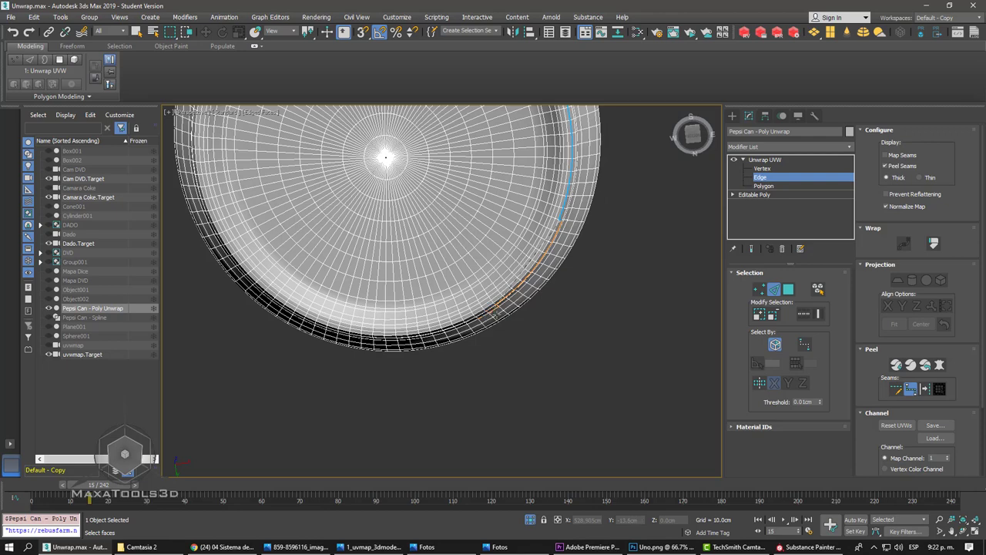
mouse_move(477, 192)
alt+middle_down()
mouse_move(470, 231)
mouse_move(479, 207)
alt+middle_up()
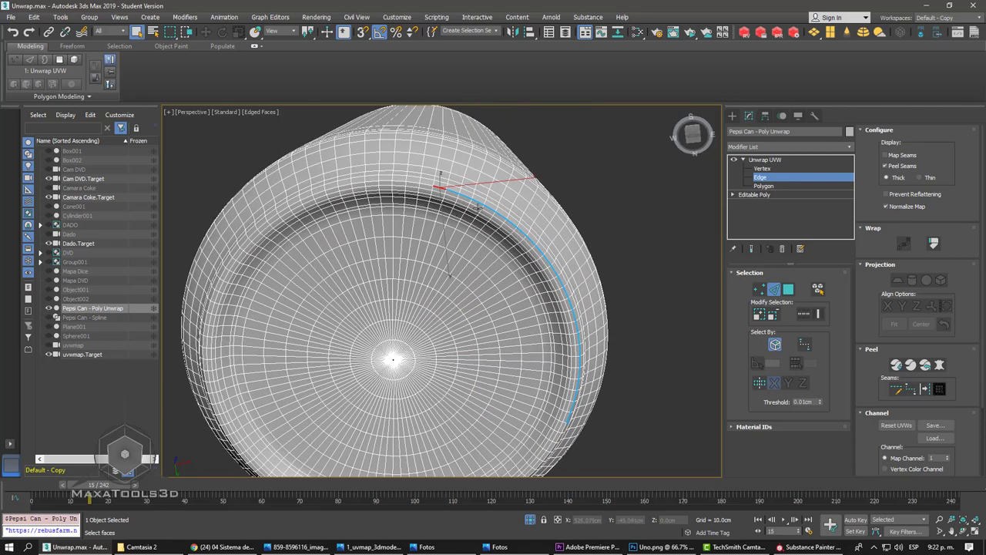
scroll(478, 206, up, 4)
scroll(436, 209, up, 1)
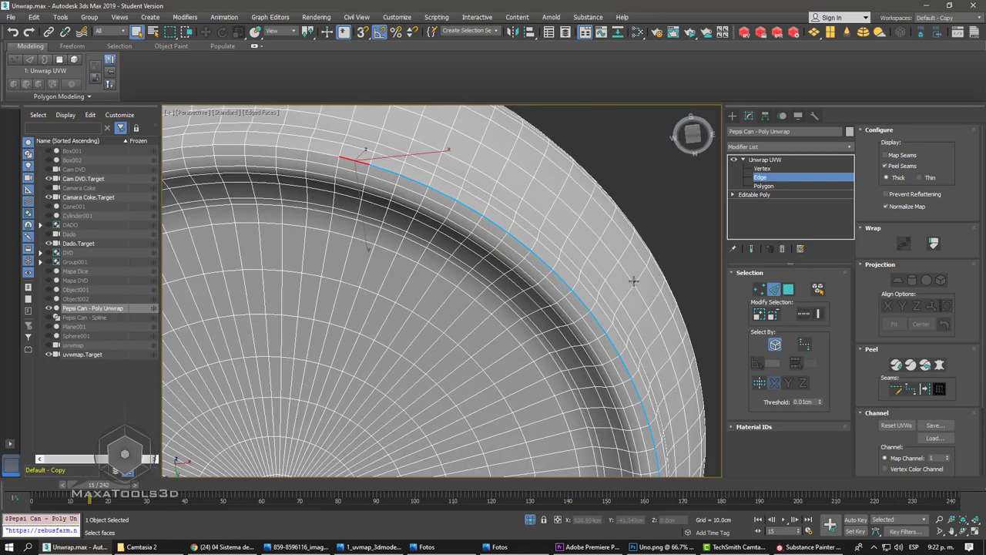
click(897, 391)
click(309, 152)
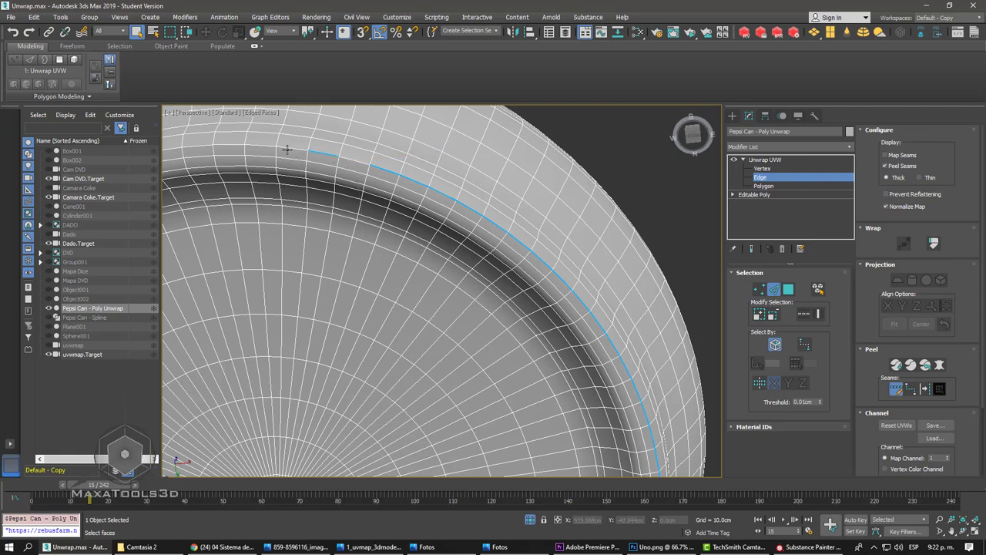
click(276, 147)
click(241, 146)
click(213, 145)
click(183, 146)
- Remove stray sections of the bottom rim seam and stop edge-by-edge seam editing
alt+click(416, 183)
alt+click(443, 194)
click(903, 392)
right_click(506, 183)
click(578, 193)
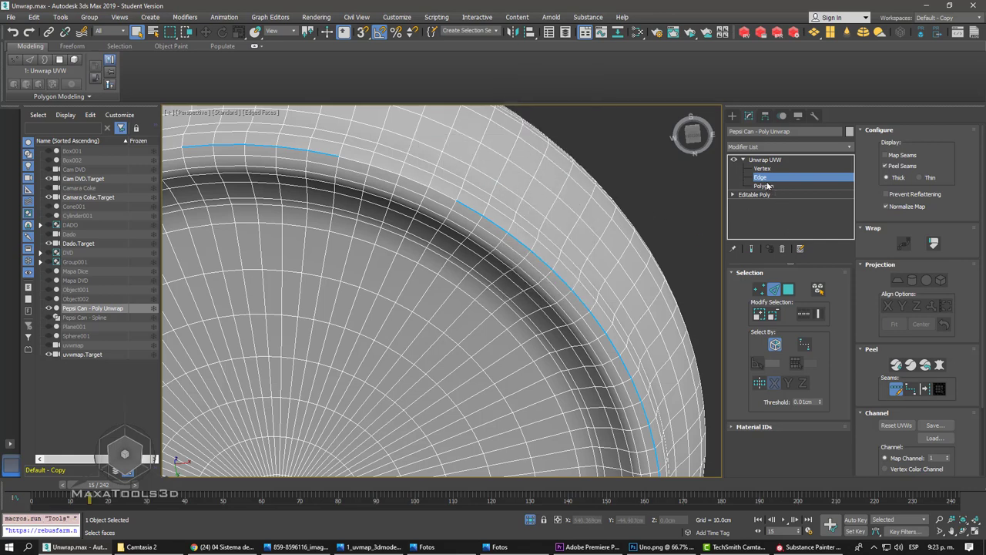
click(898, 391)
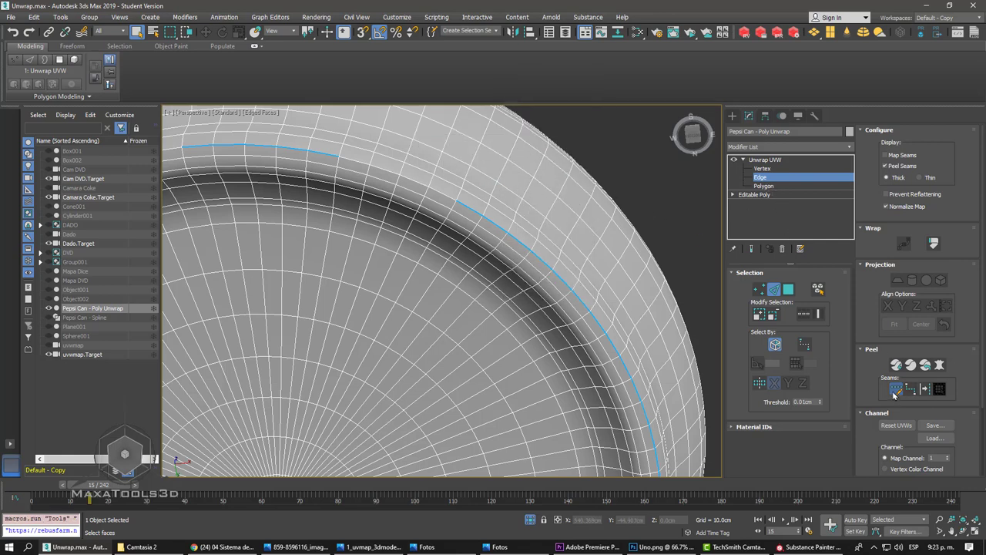
- Select the bottom rim edge ring and convert those edges to seams
click(444, 196)
scroll(606, 275, down, 10)
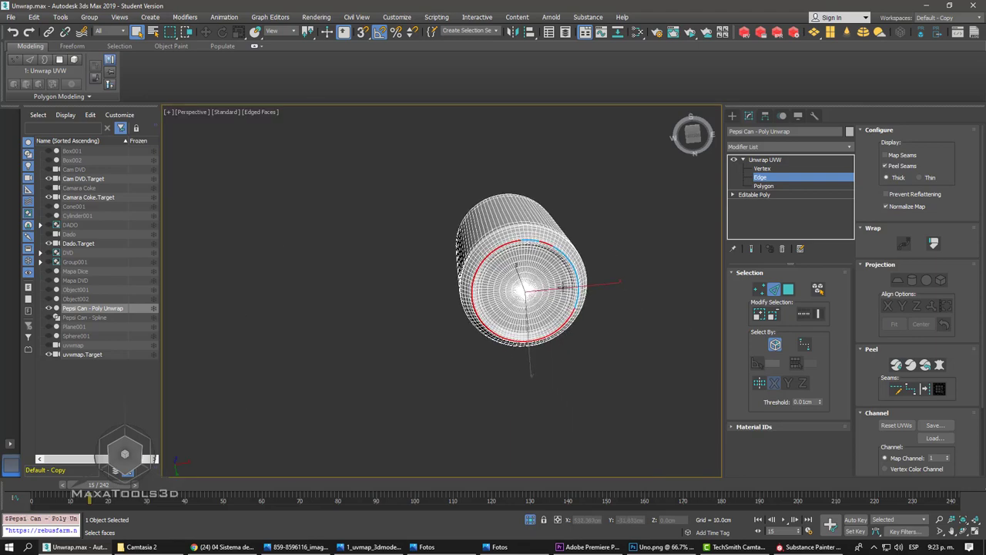
scroll(560, 286, up, 5)
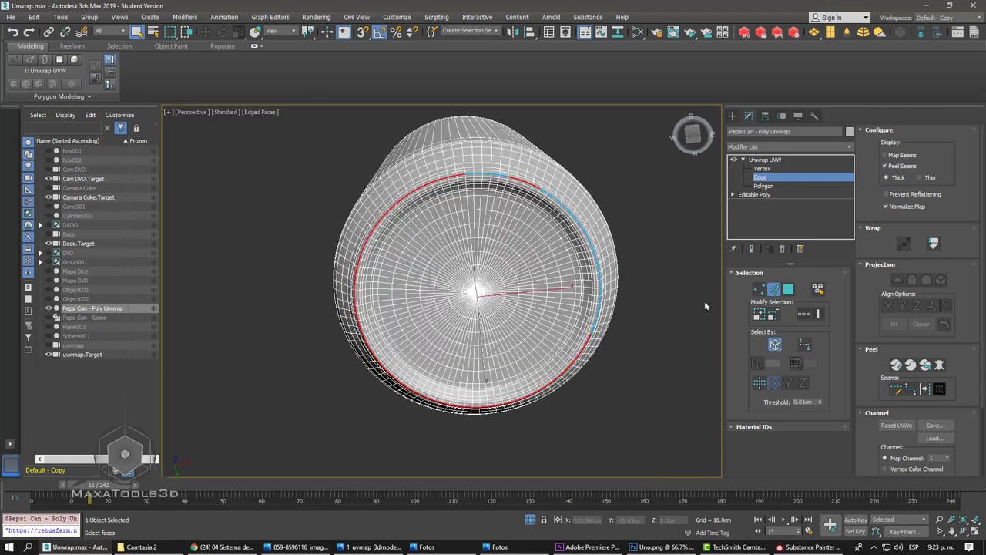
click(926, 389)
mouse_move(411, 259)
alt+middle_down()
mouse_move(330, 302)
mouse_move(499, 279)
alt+middle_up()
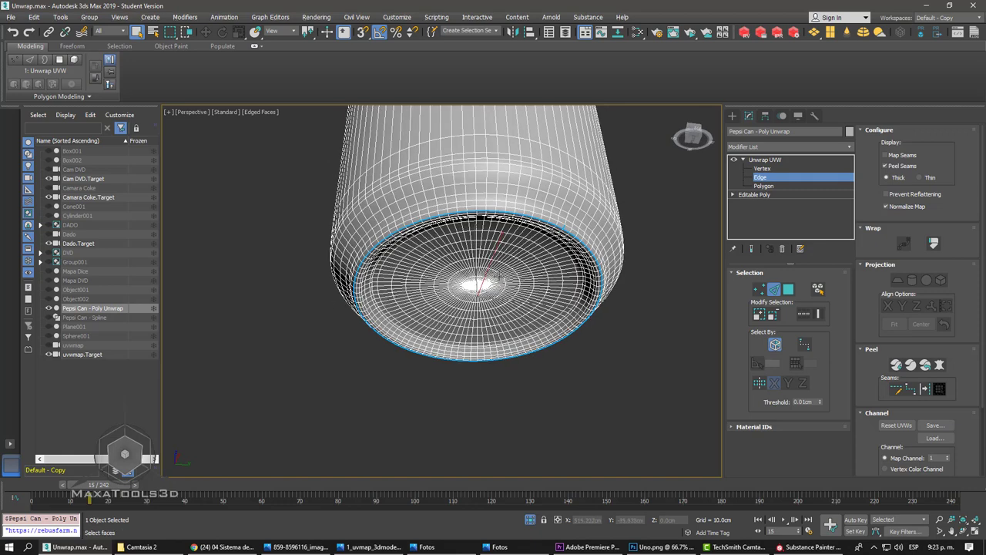
click(763, 186)
- Pick a polygon on the can's top cap
scroll(443, 346, down, 3)
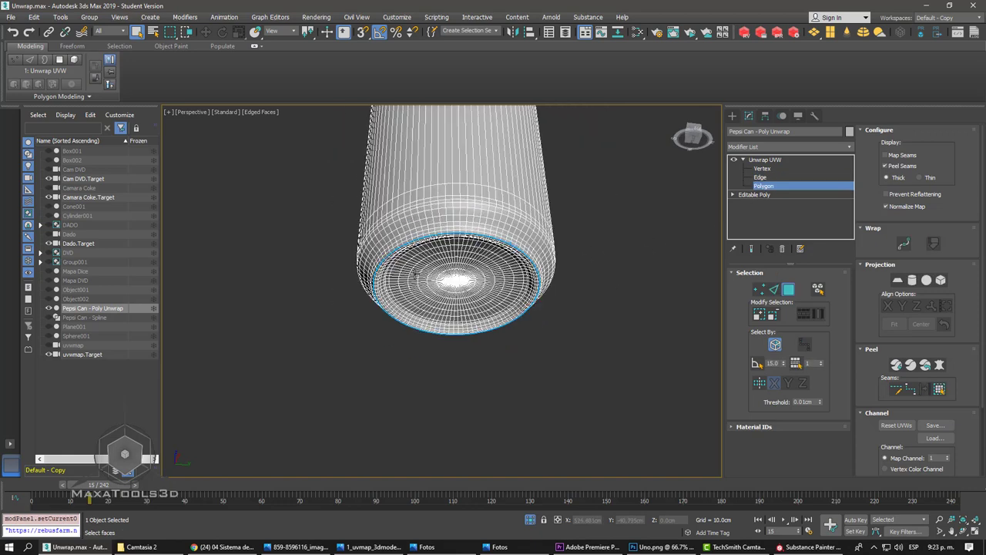
scroll(439, 342, down, 3)
alt+middle_drag(445, 352, 448, 257)
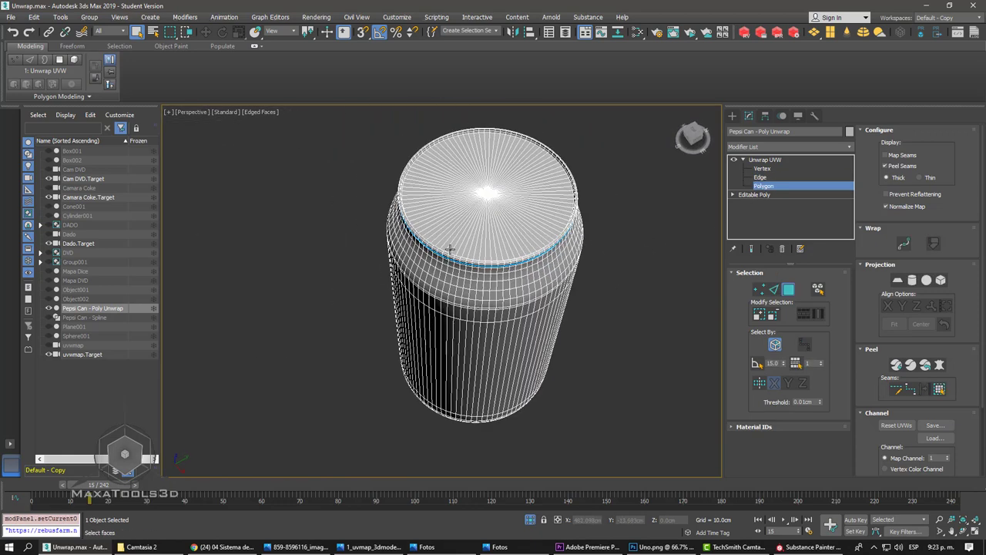
scroll(448, 256, up, 2)
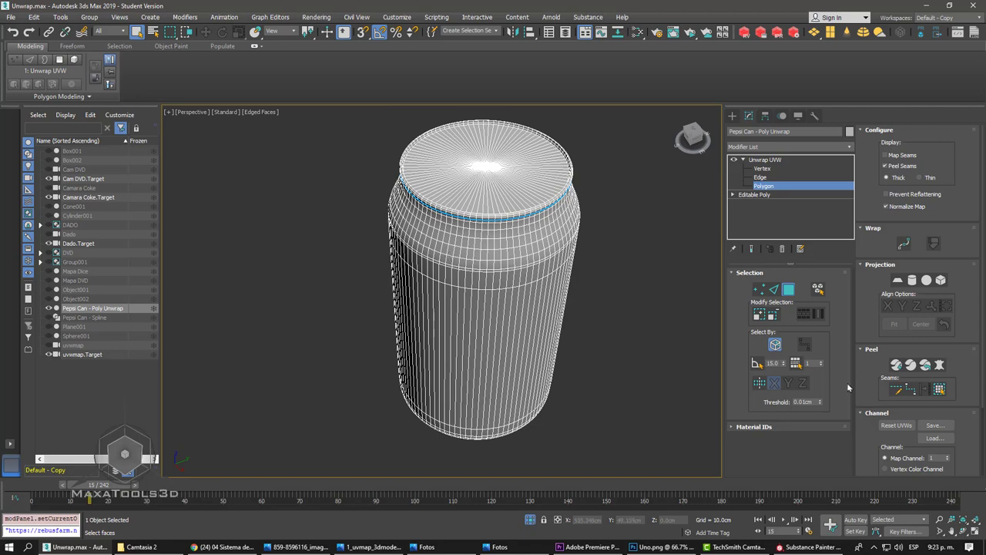
click(495, 205)
scroll(511, 203, up, 5)
scroll(510, 205, down, 3)
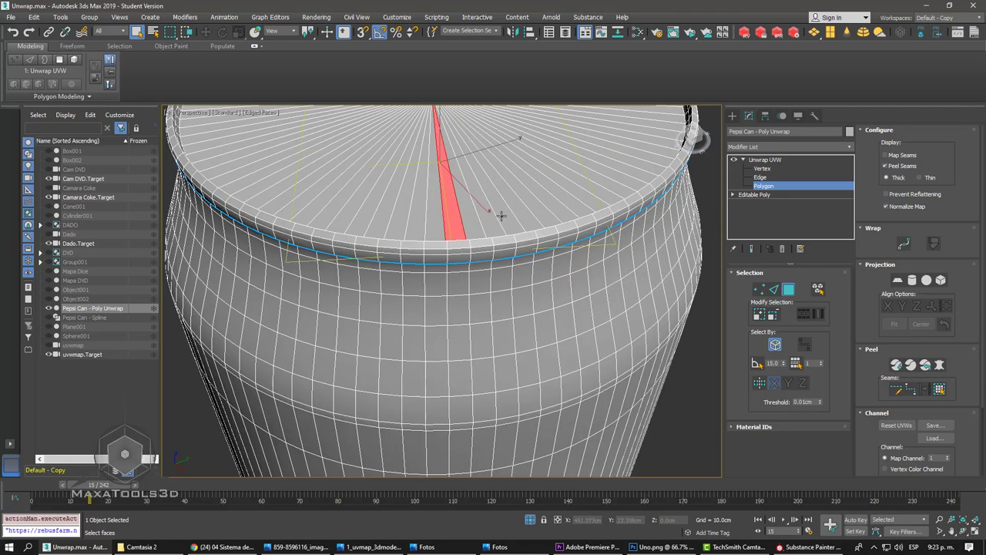
- Expand the top cap polygon selection out to its seams
alt+middle_drag(510, 206, 551, 239)
scroll(551, 239, down, 2)
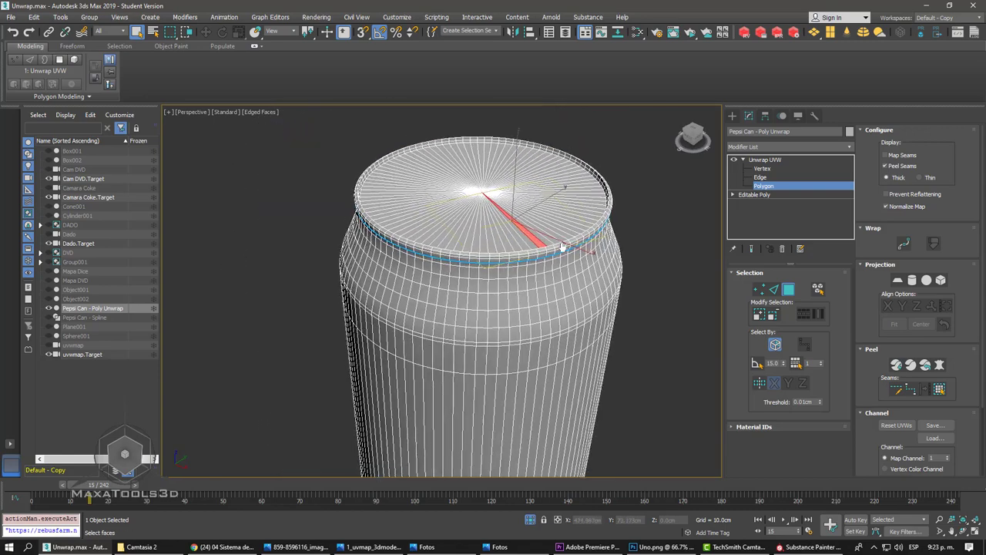
alt+middle_drag(582, 210, 501, 284)
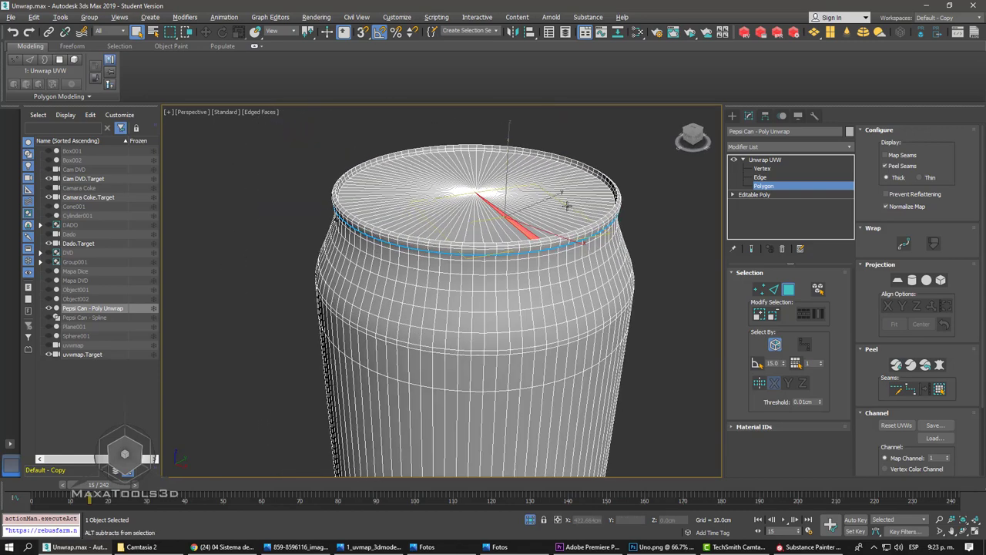
mouse_move(448, 338)
alt+middle_down()
mouse_move(535, 324)
mouse_move(489, 310)
alt+middle_up()
scroll(385, 277, up, 2)
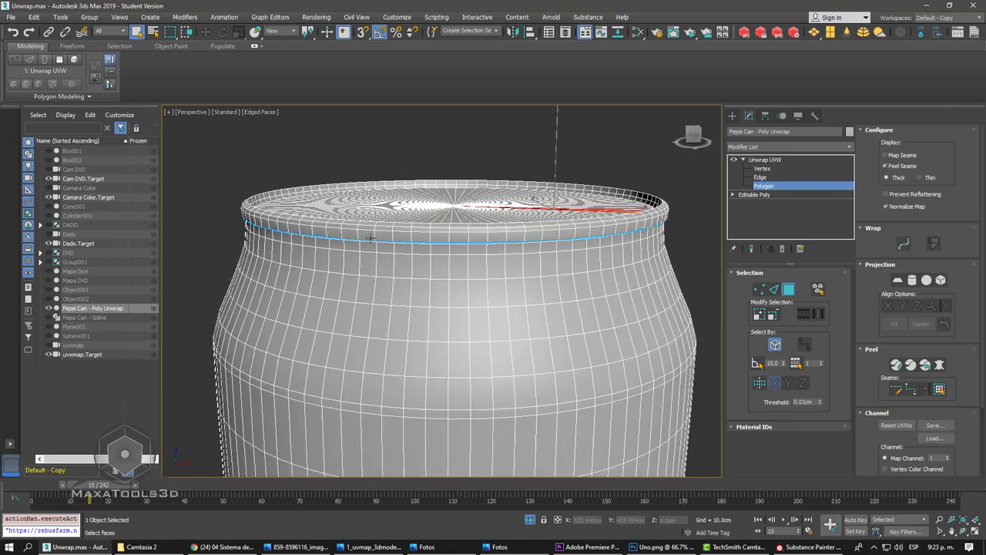
scroll(302, 238, up, 3)
scroll(429, 230, down, 3)
scroll(539, 258, down, 2)
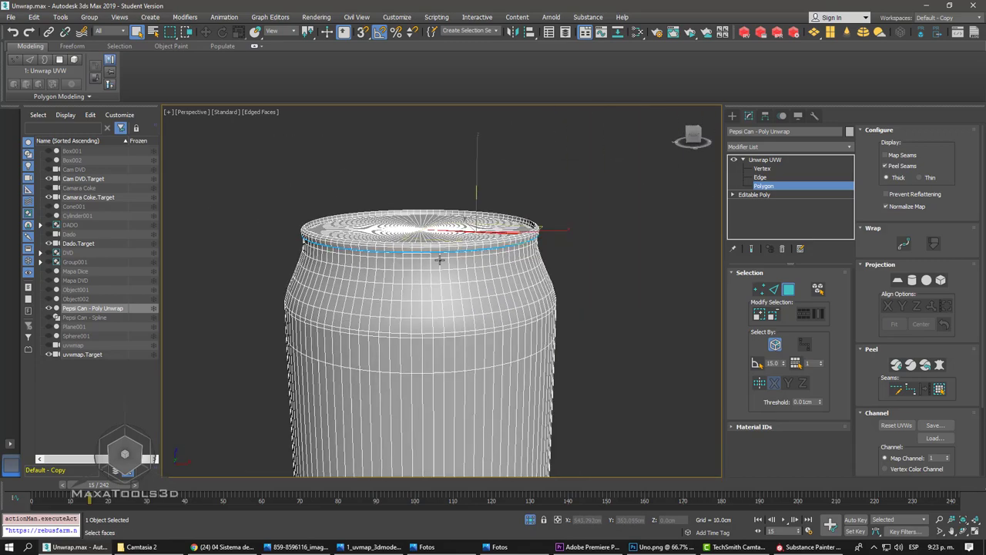
mouse_move(495, 260)
alt+middle_down()
mouse_move(493, 278)
mouse_move(482, 264)
alt+middle_up()
scroll(510, 242, up, 2)
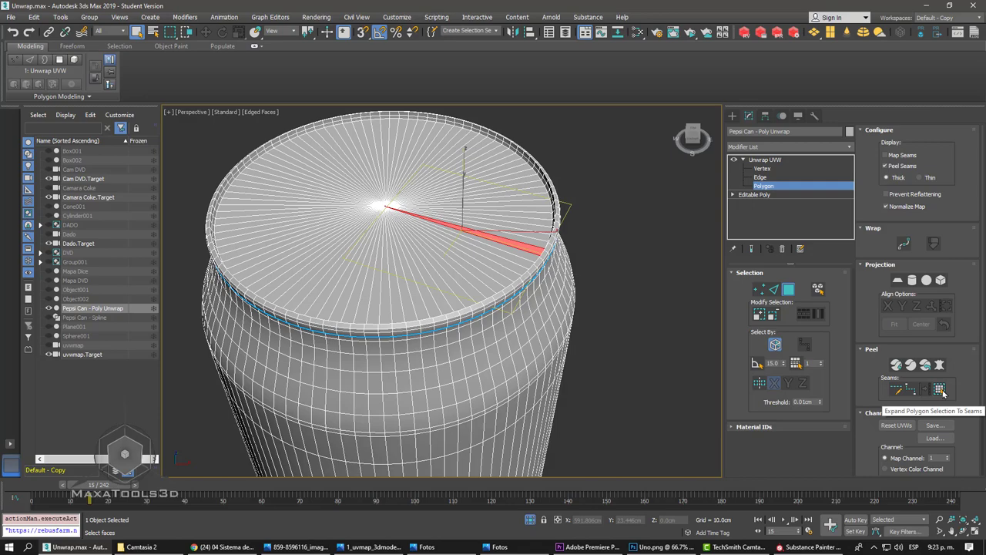
click(940, 390)
- Select a body polygon and expand it to the seams, covering the whole can body
alt+middle_drag(551, 368, 622, 312)
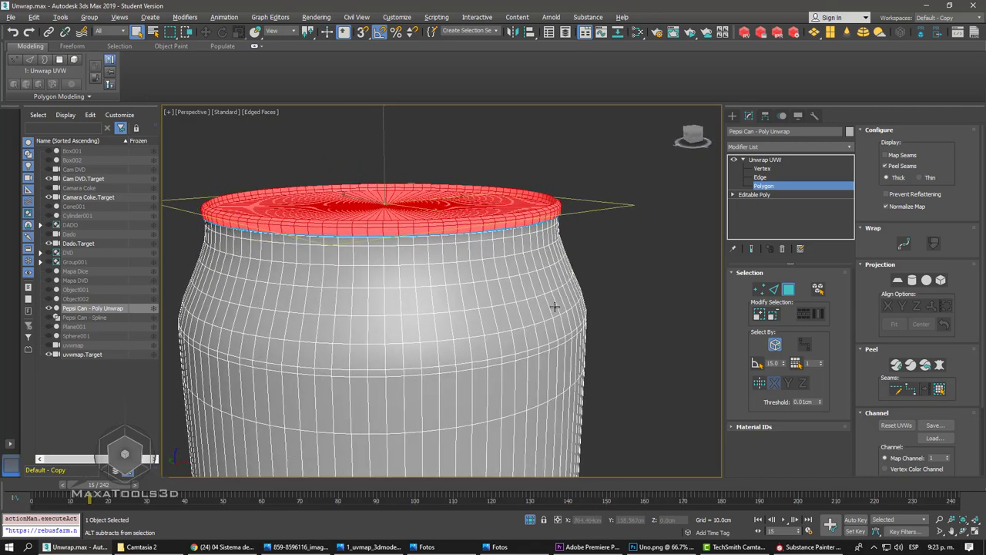
scroll(506, 319, down, 3)
scroll(608, 275, down, 3)
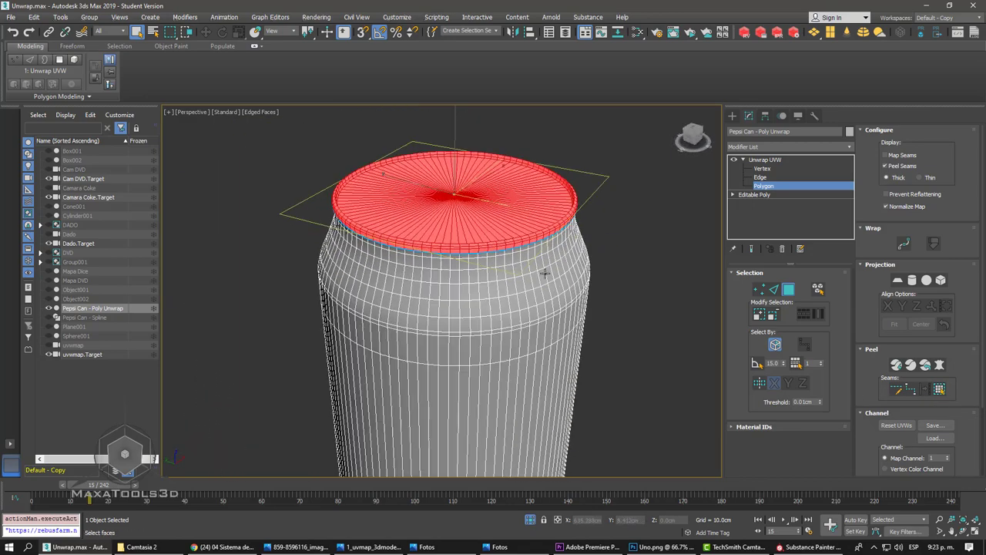
scroll(494, 253, up, 8)
click(501, 227)
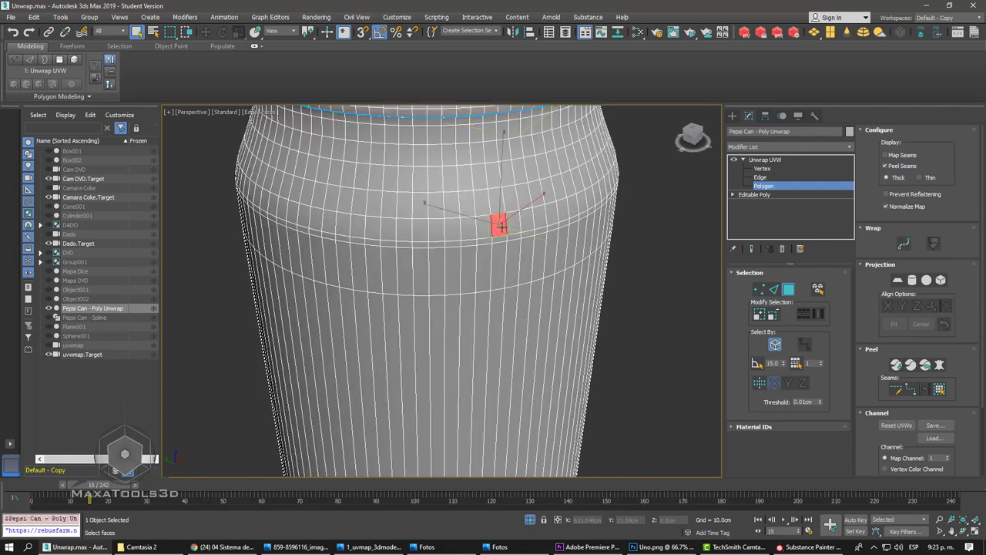
click(939, 389)
- Select a bottom cap polygon and expand it to the seams to cover the bottom cap
scroll(478, 293, down, 5)
alt+middle_drag(539, 293, 549, 201)
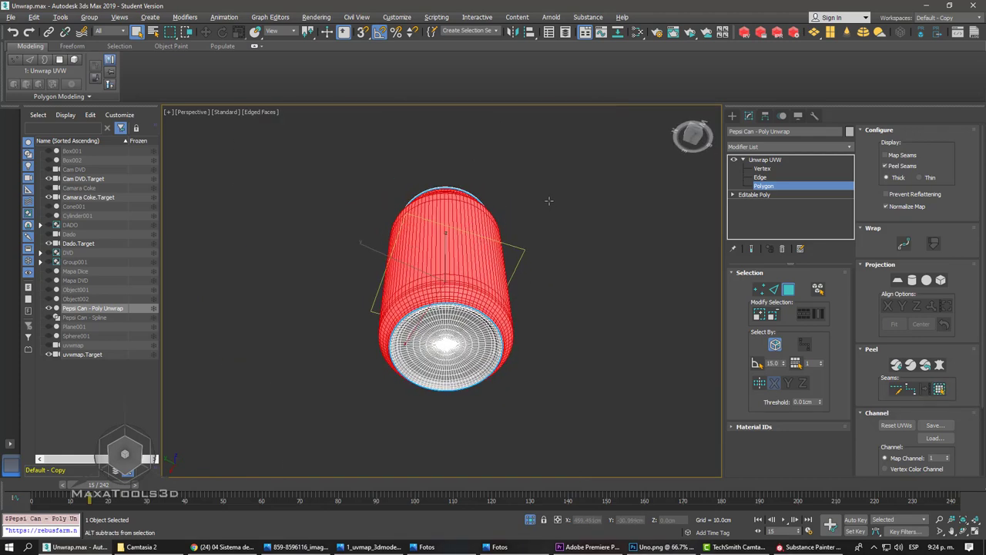
scroll(431, 373, up, 5)
click(505, 306)
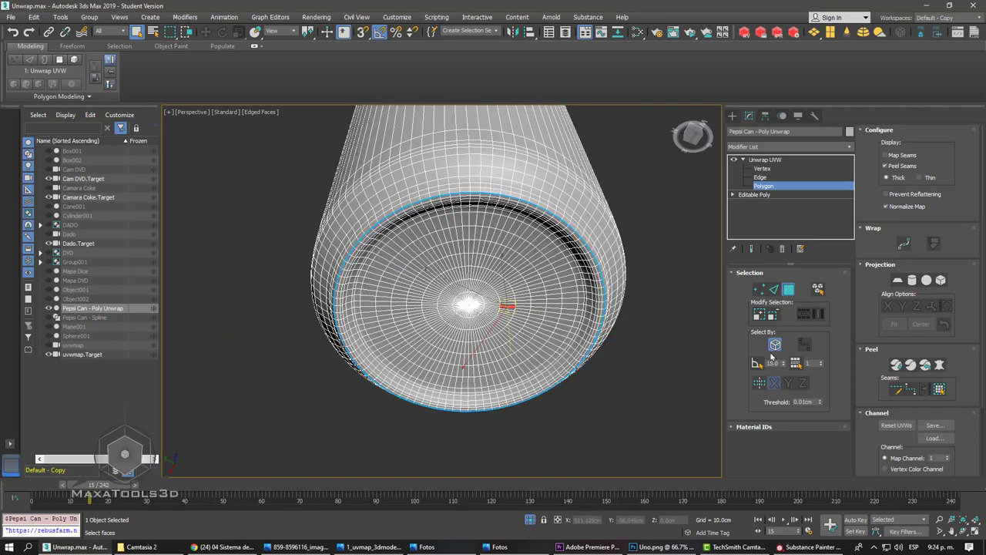
click(940, 389)
- Reselect the whole top cap via a wedge polygon expanded to seams, and frame it with Z
scroll(508, 300, down, 5)
mouse_move(506, 234)
alt+middle_down()
mouse_move(520, 275)
mouse_move(454, 251)
alt+middle_up()
click(482, 195)
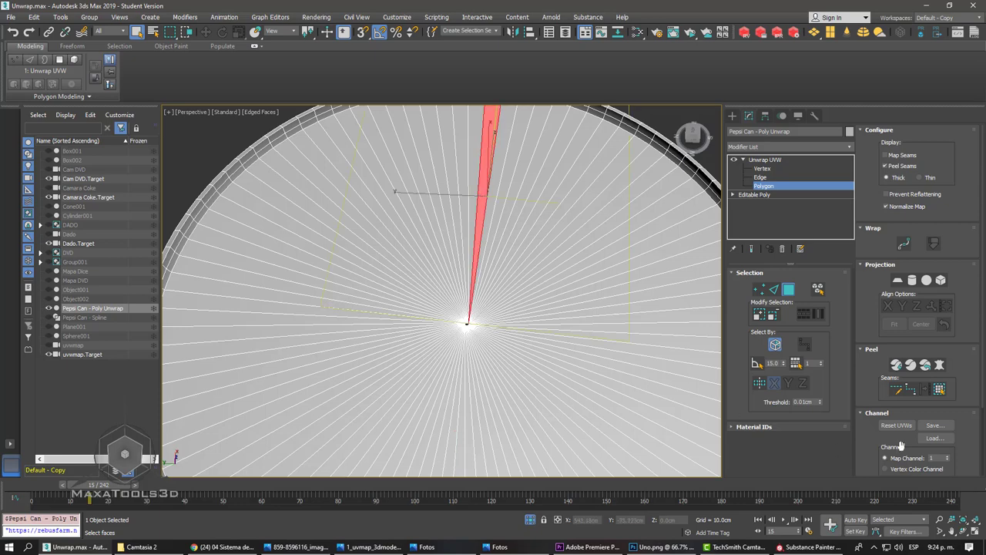
click(939, 389)
key(z)
alt+middle_drag(425, 245, 498, 281)
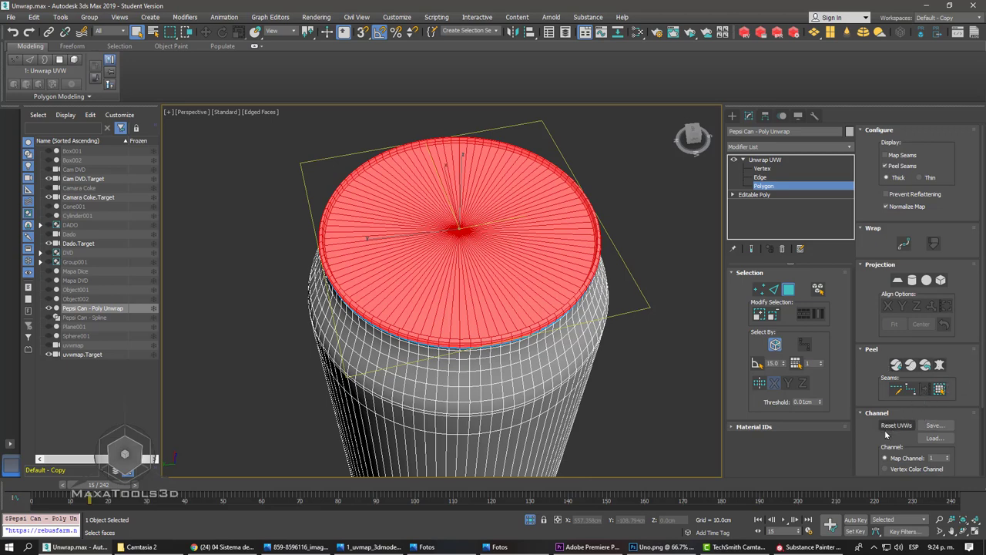
scroll(924, 362, down, 3)
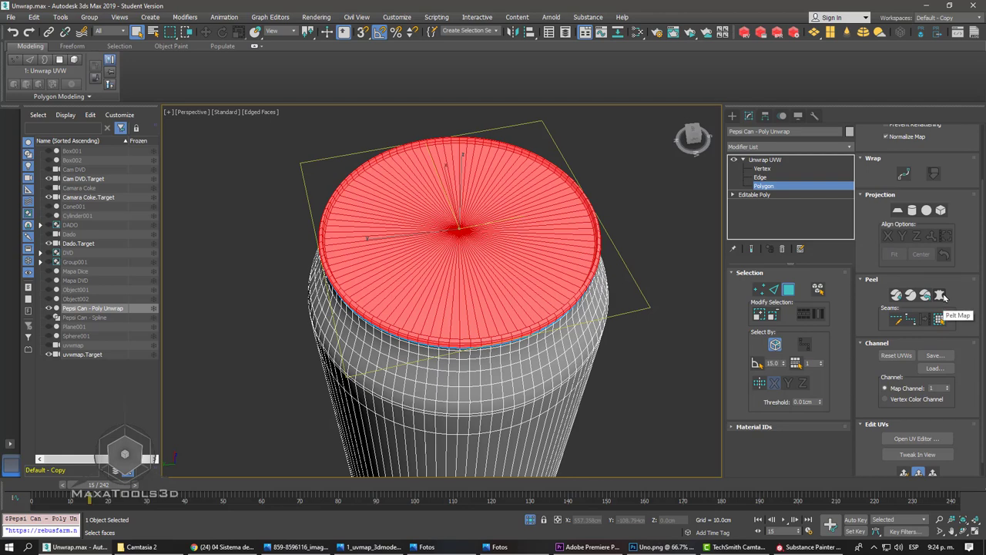
- Open the UV editor for the selected top cap faces
click(915, 438)
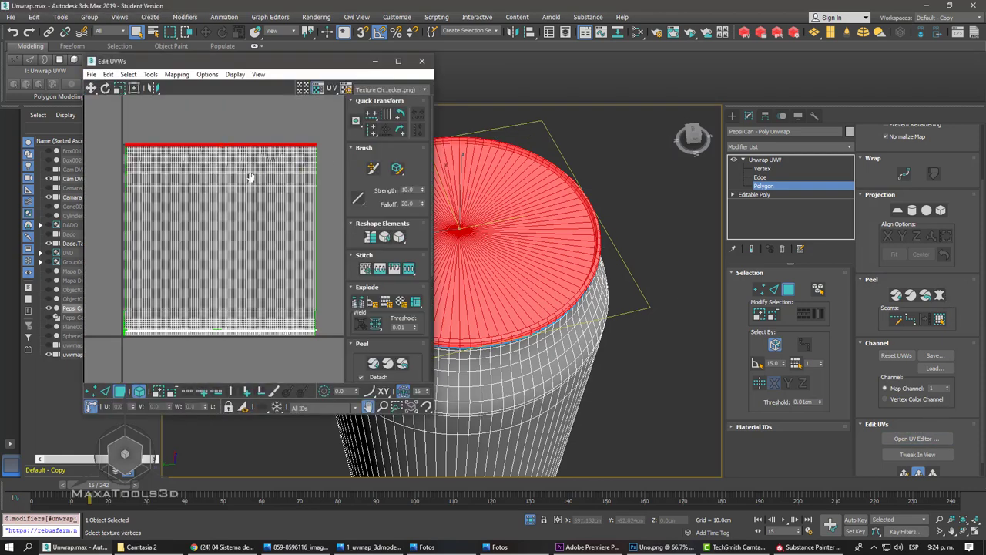
scroll(628, 192, up, 3)
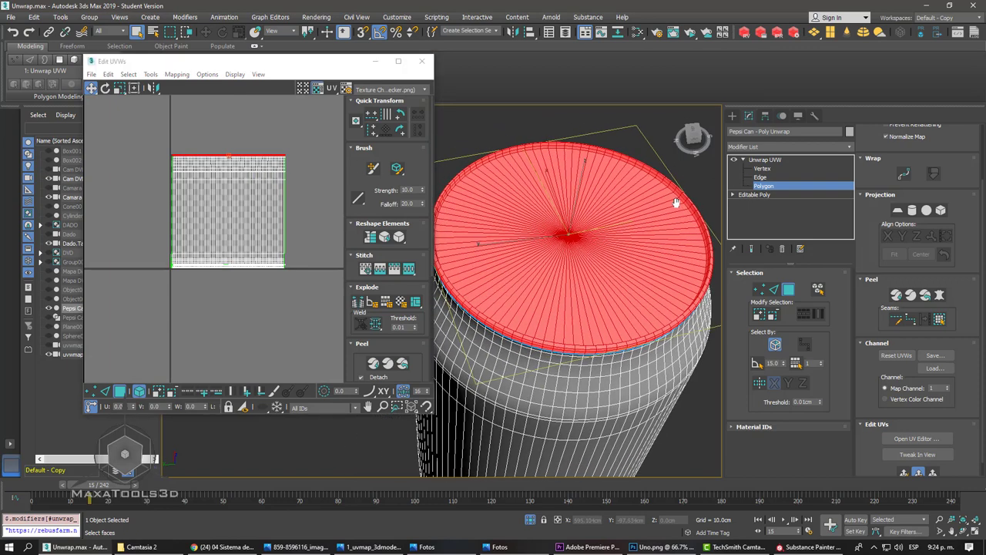
alt+middle_drag(675, 203, 601, 169)
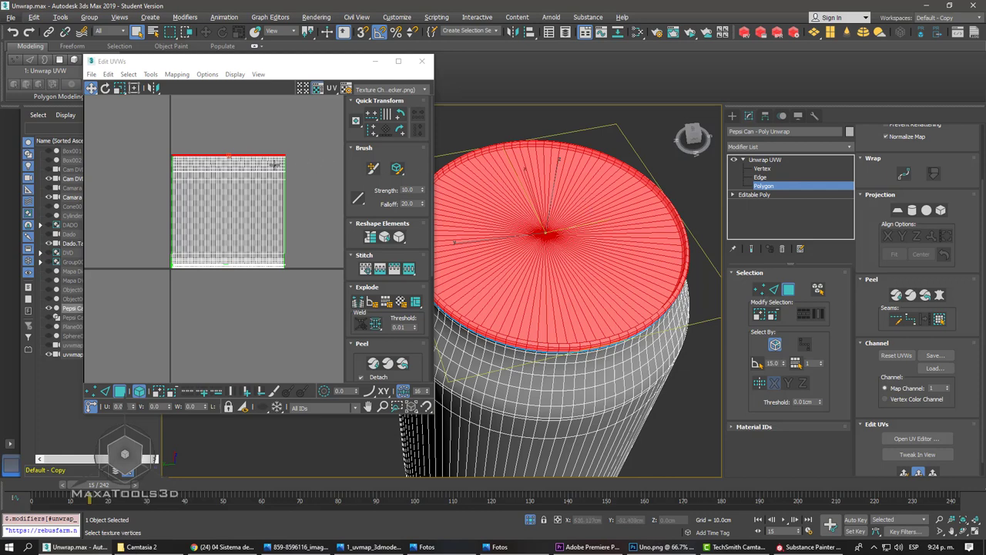
scroll(198, 155, up, 3)
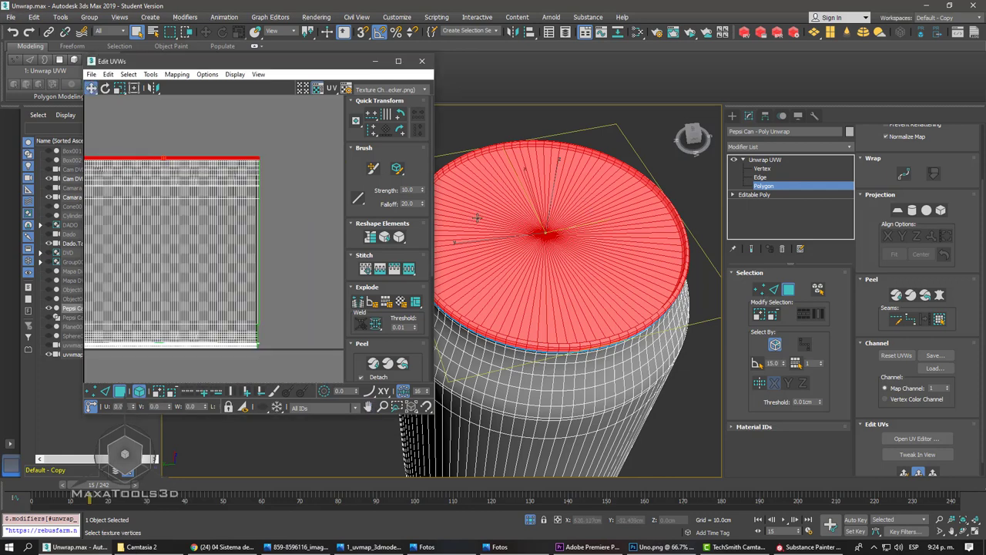
mouse_move(478, 218)
alt+middle_down()
mouse_move(602, 206)
mouse_move(621, 236)
alt+middle_up()
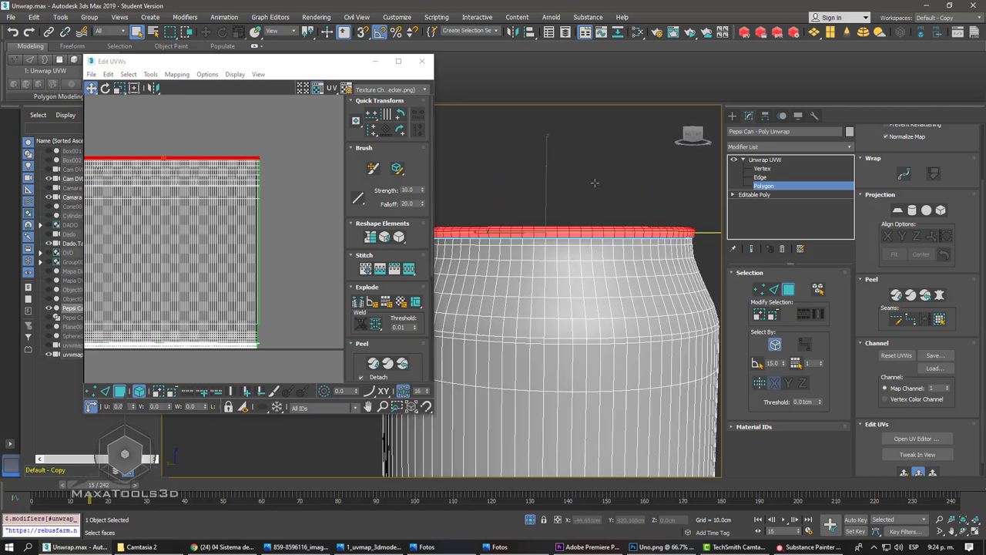
scroll(146, 160, up, 1)
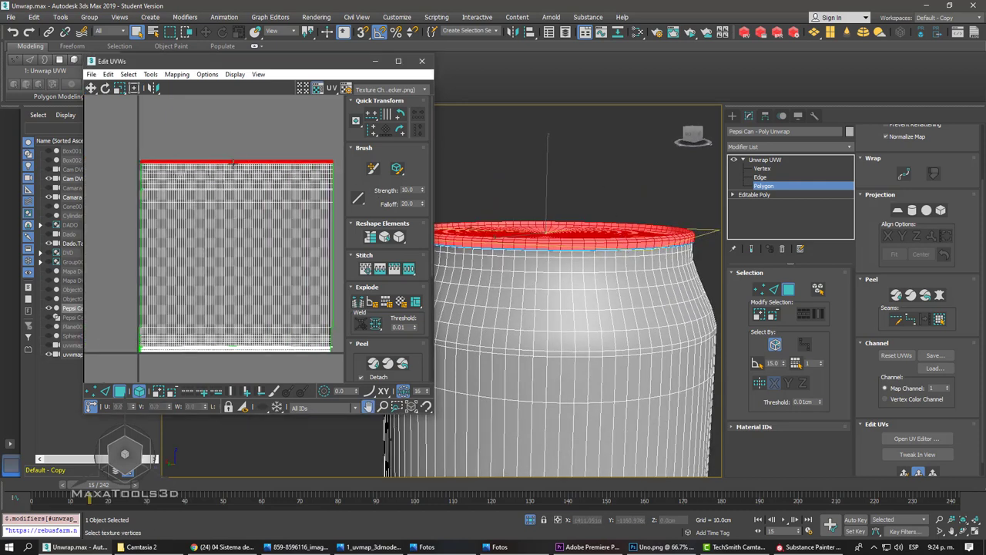
scroll(147, 160, up, 2)
scroll(146, 160, up, 2)
mouse_move(601, 231)
alt+middle_down()
mouse_move(611, 248)
mouse_move(575, 267)
alt+middle_up()
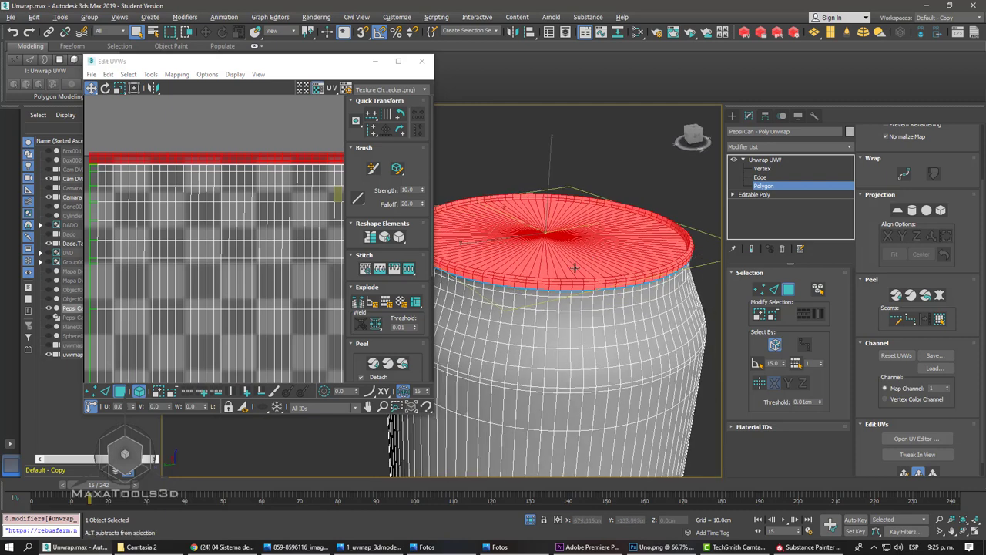
- Apply a Planar Map projection to the top cap faces, then turn it off
click(898, 210)
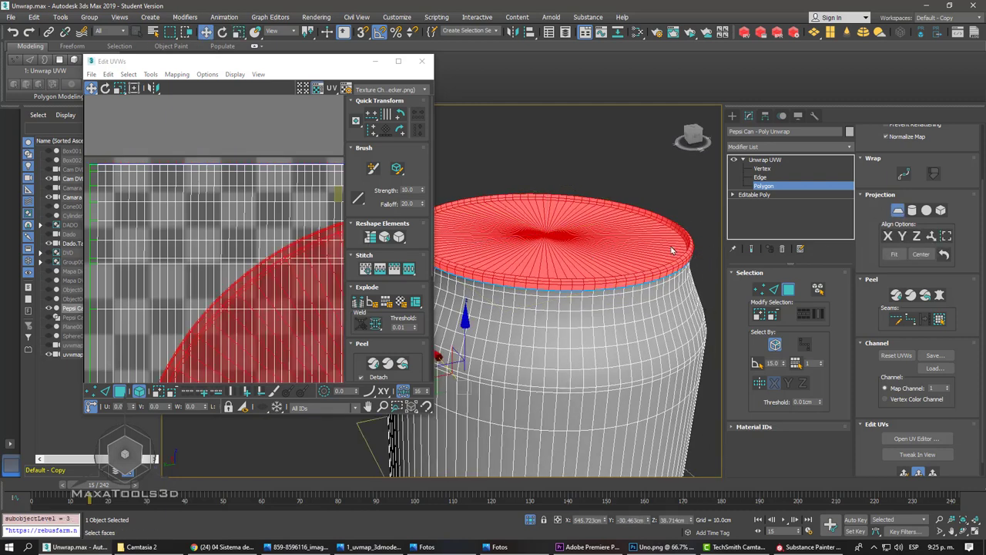
scroll(220, 214, up, 2)
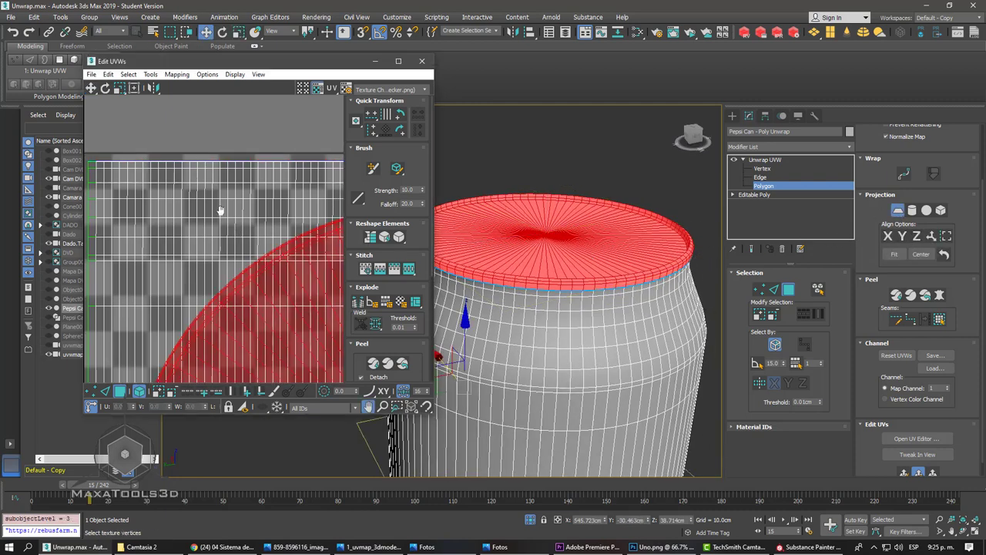
scroll(223, 200, down, 5)
scroll(225, 185, up, 3)
scroll(228, 179, up, 1)
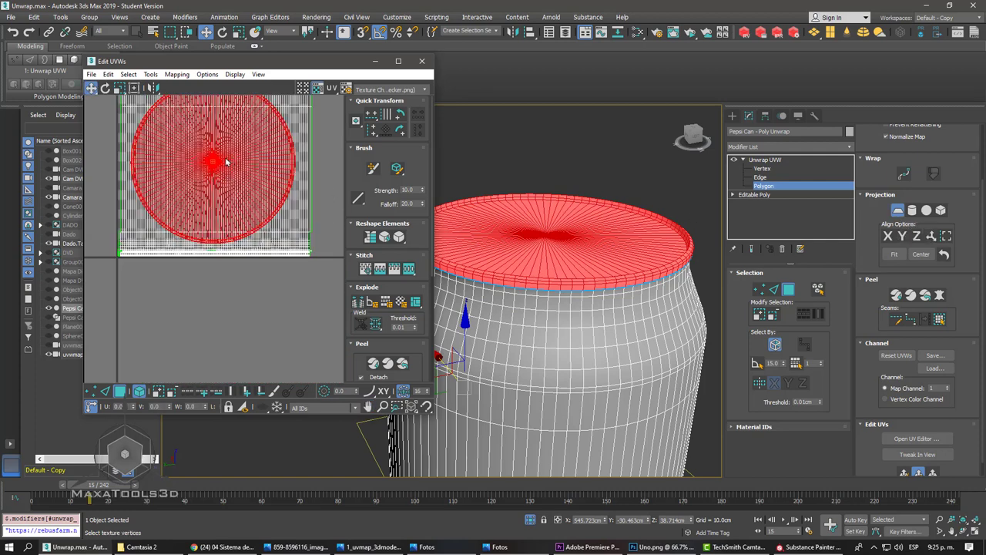
click(897, 210)
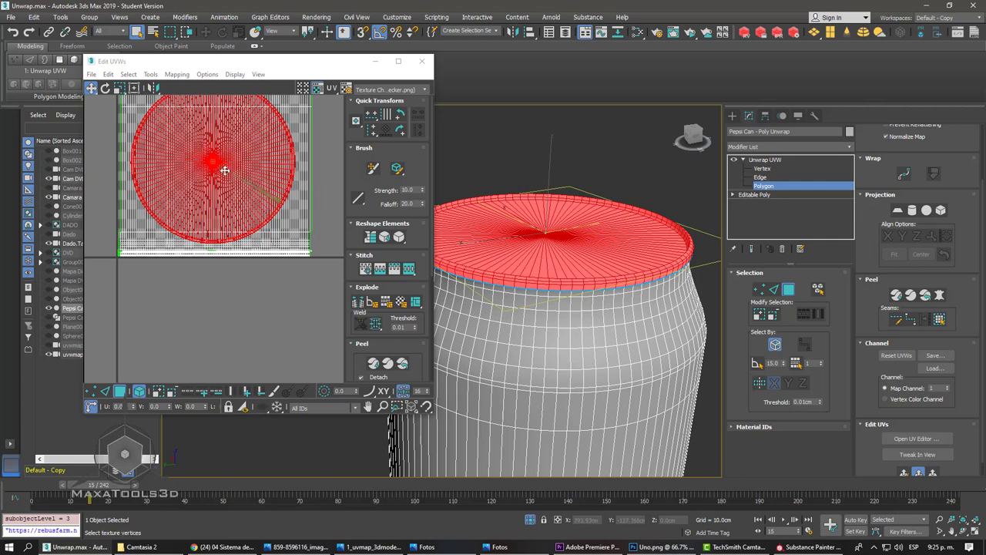
- Move the cap's round UV island below the rim strip and rotate it
mouse_move(214, 160)
mouse_down()
mouse_move(198, 359)
mouse_move(207, 341)
mouse_up()
middle_drag(206, 340, 238, 211)
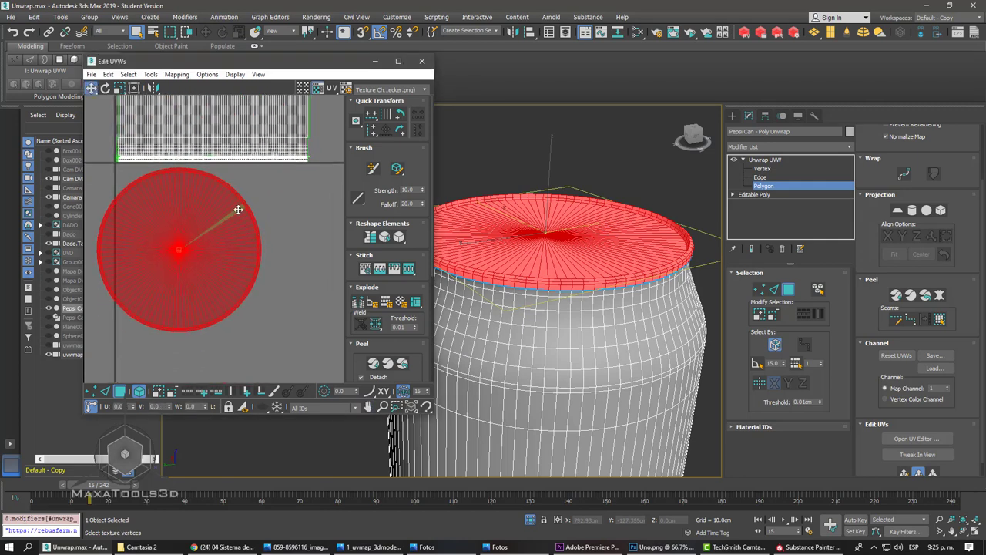
drag(238, 211, 227, 253)
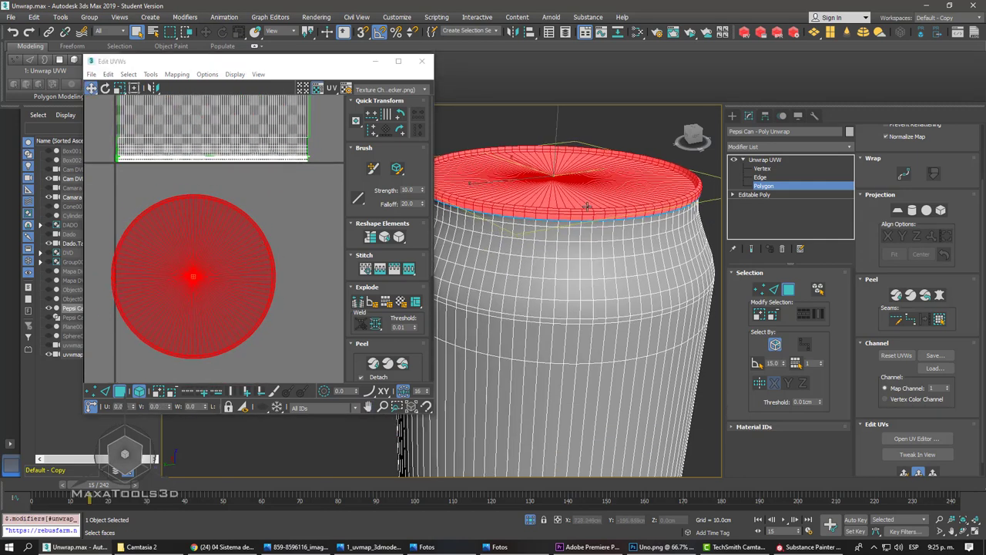
scroll(577, 258, down, 3)
scroll(594, 248, down, 2)
scroll(602, 257, up, 2)
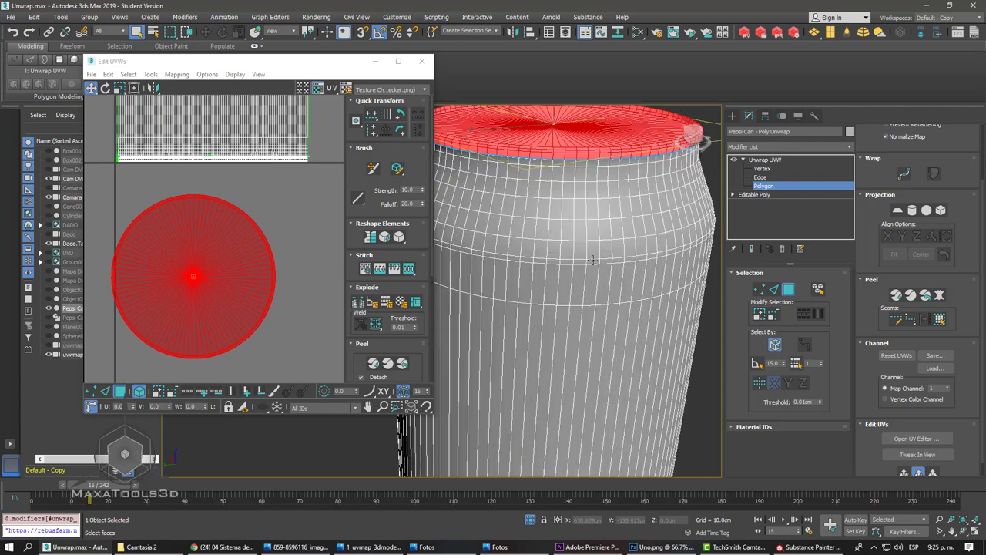
scroll(588, 259, down, 3)
alt+middle_drag(585, 262, 574, 197)
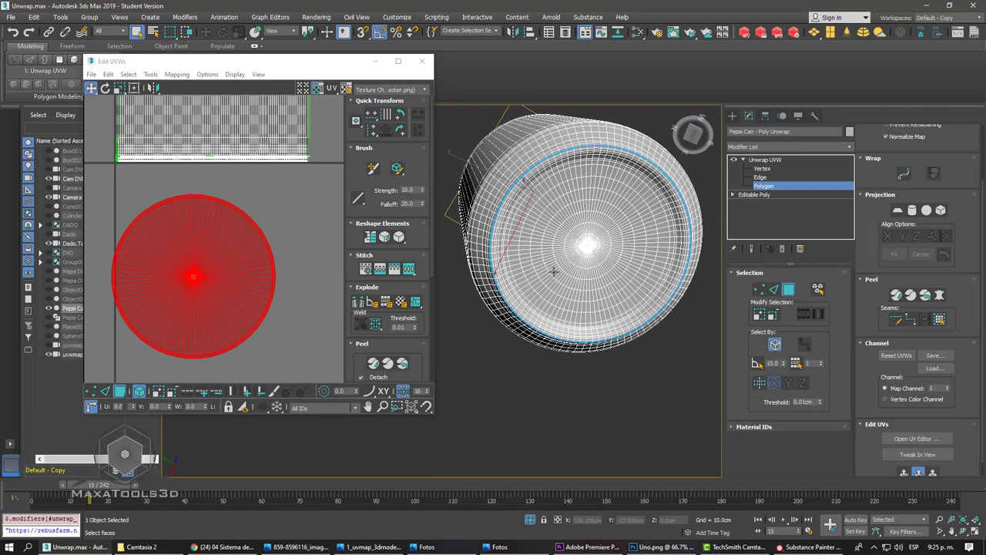
- Select the bottom cap's faces and flatten them with a Planar Map projection
click(574, 198)
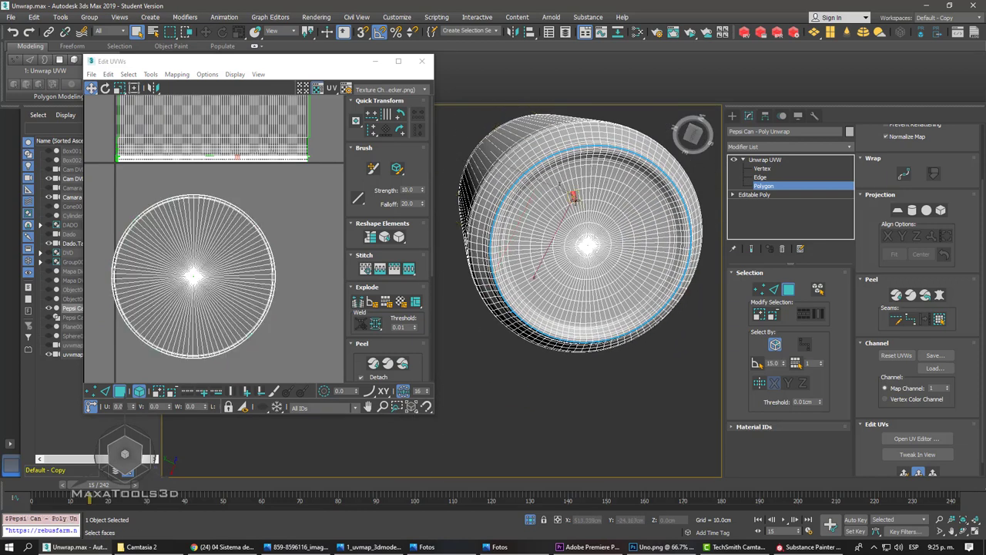
click(940, 319)
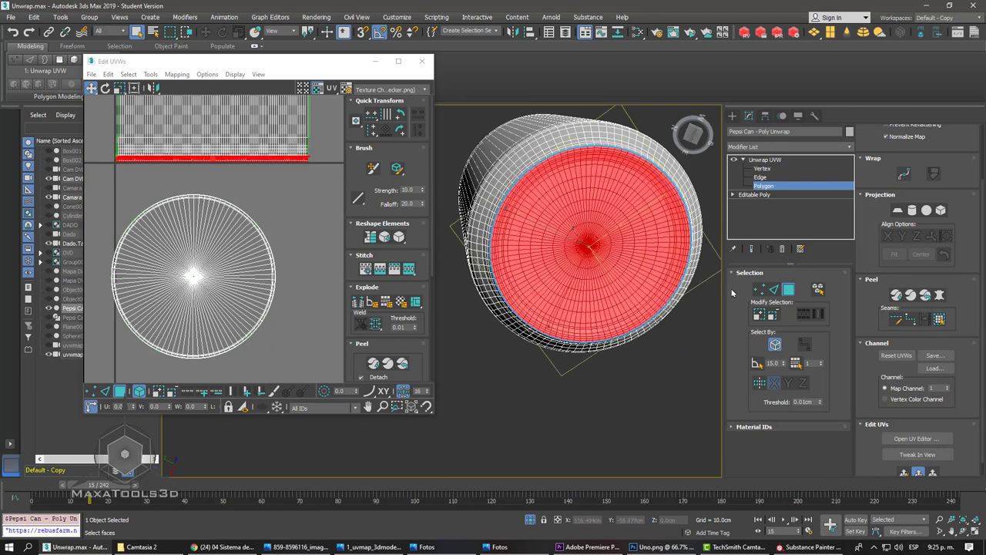
click(897, 298)
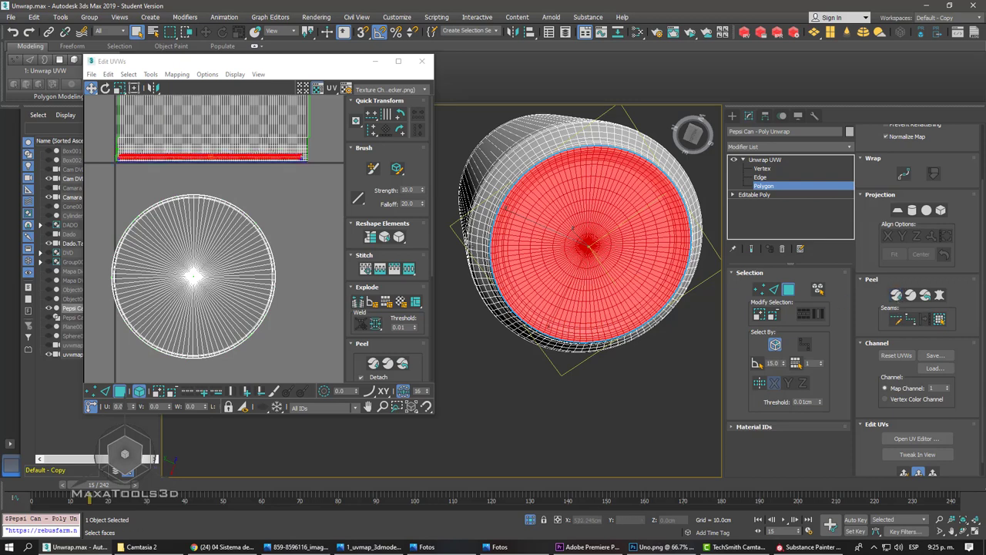
scroll(264, 214, up, 2)
scroll(264, 214, up, 3)
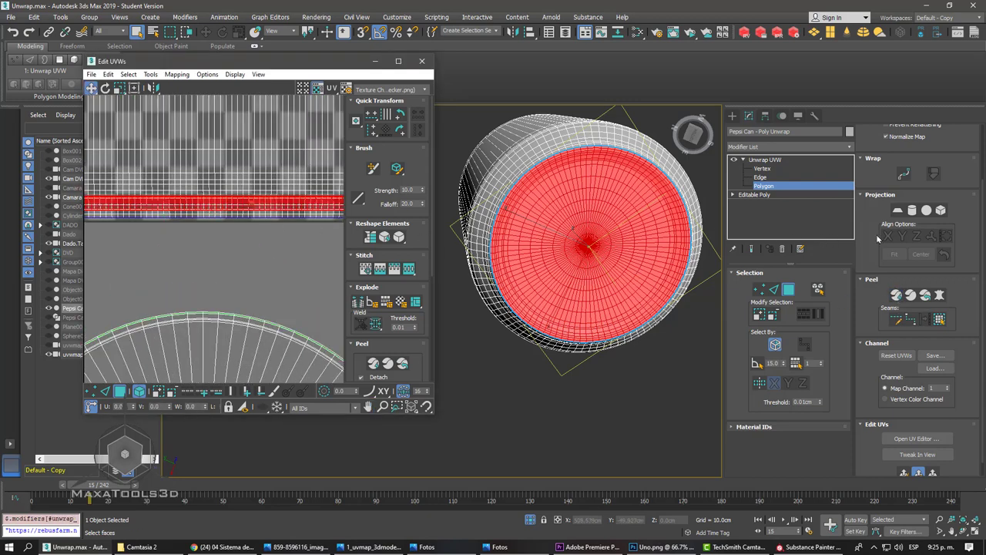
click(898, 210)
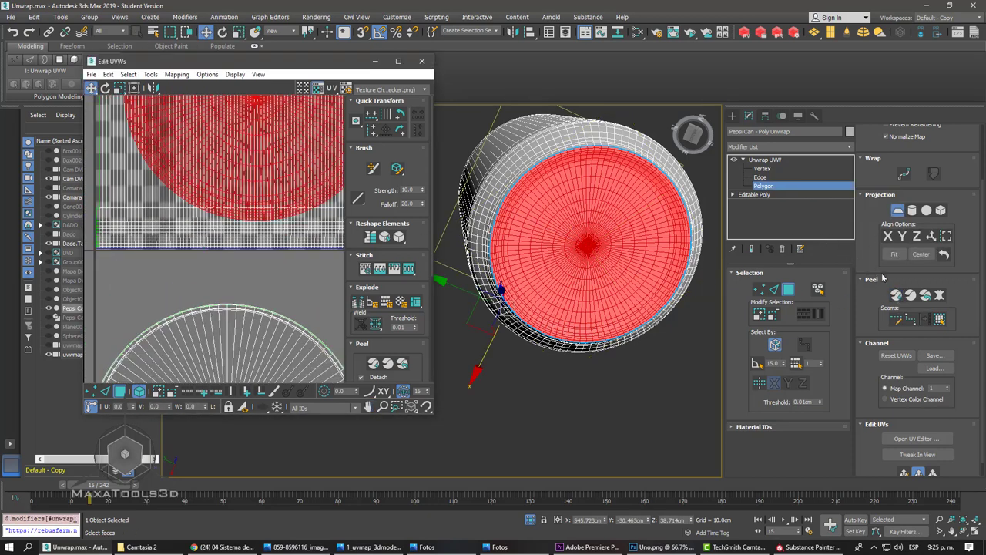
scroll(202, 175, down, 3)
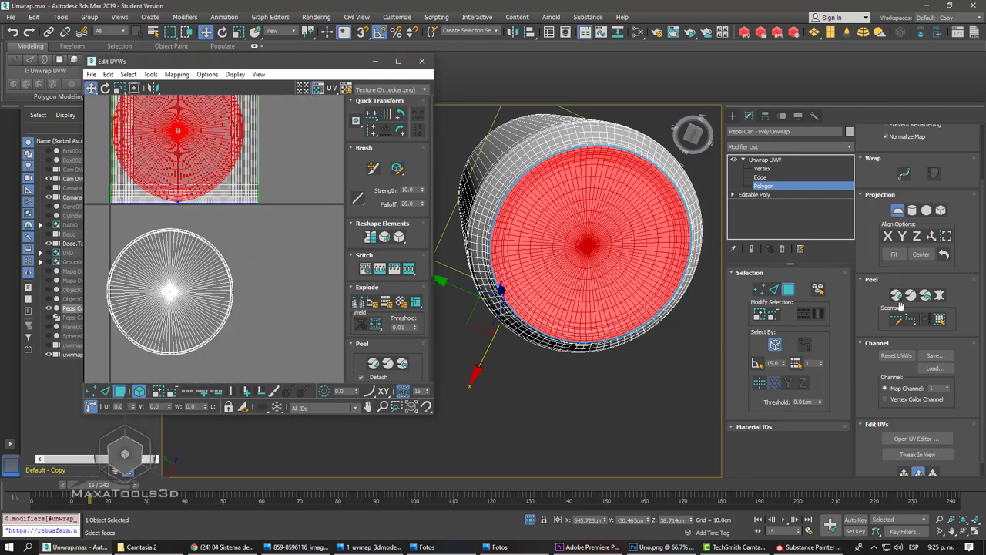
click(898, 211)
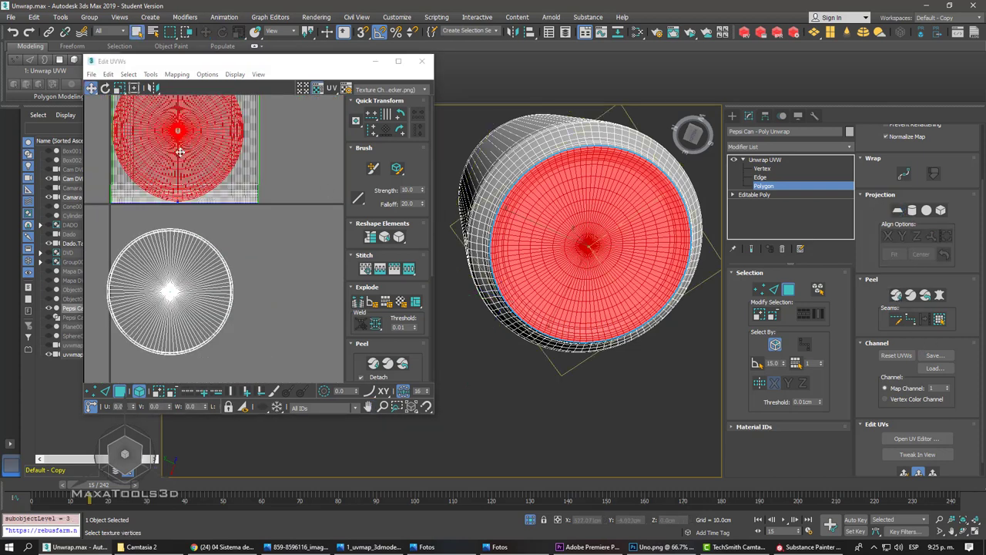
- Move the bottom cap's UV circle beside the top cap's island
drag(180, 152, 319, 315)
scroll(242, 249, up, 3)
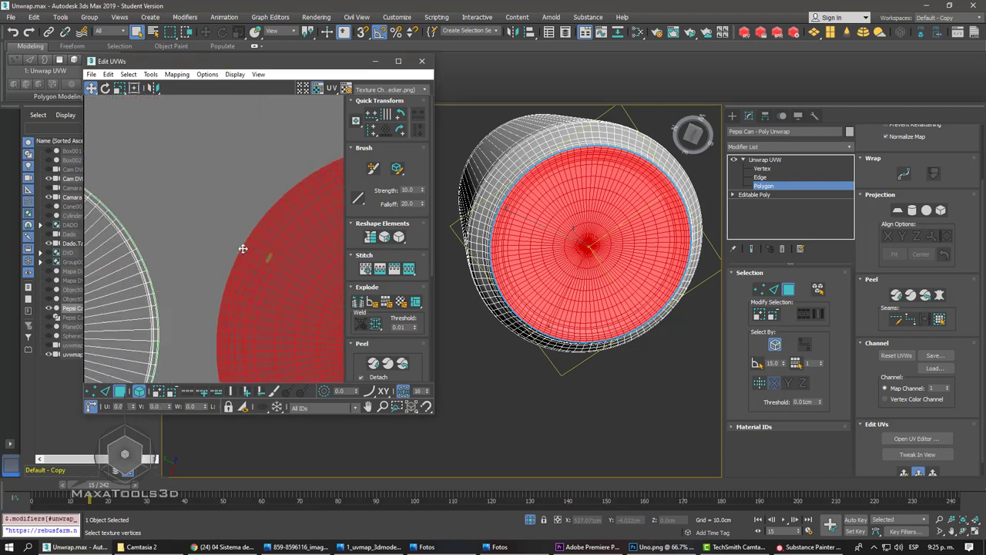
drag(242, 249, 304, 249)
scroll(166, 208, up, 5)
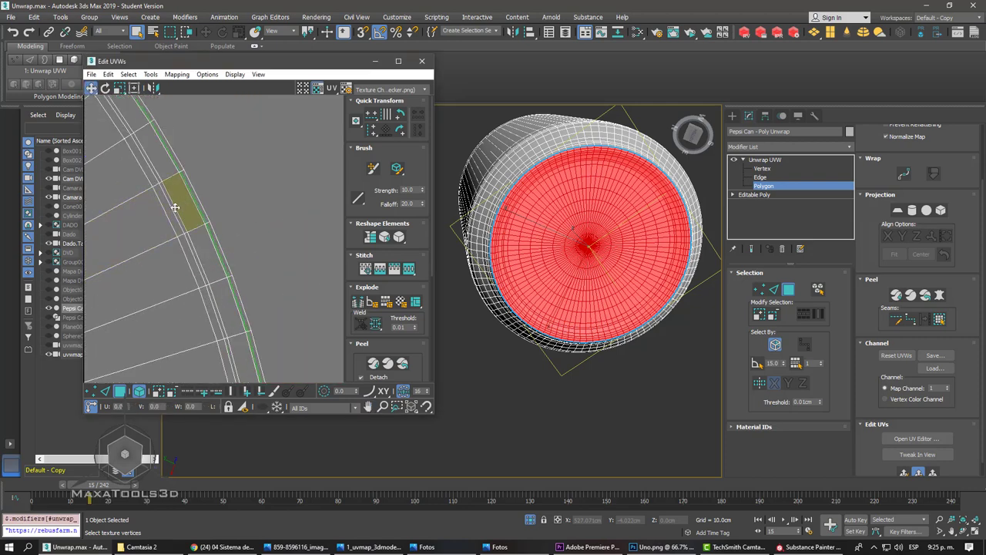
click(175, 208)
- Orbit and zoom the viewport to look down onto the can's top cap
scroll(280, 264, down, 5)
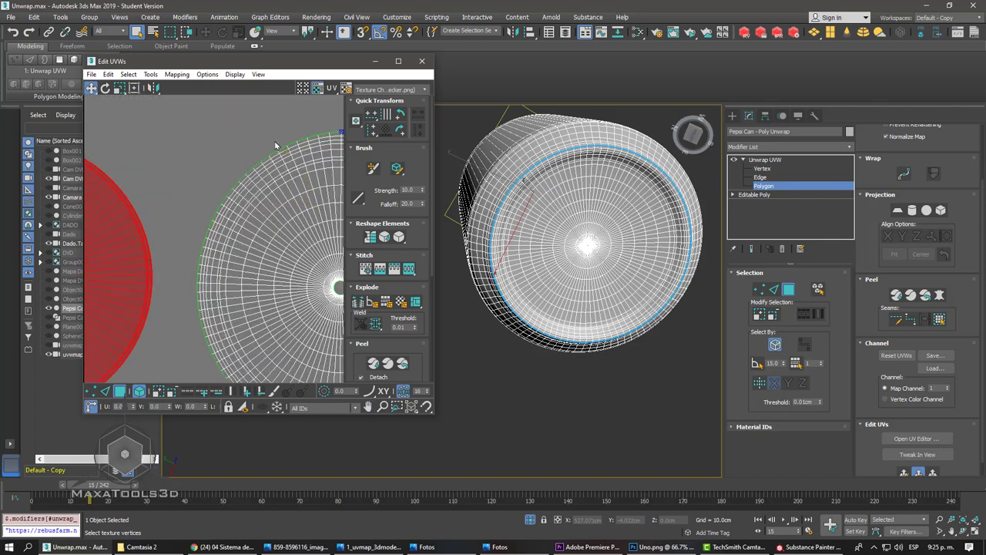
scroll(277, 154, up, 1)
scroll(308, 192, down, 2)
scroll(316, 198, down, 2)
scroll(322, 214, up, 5)
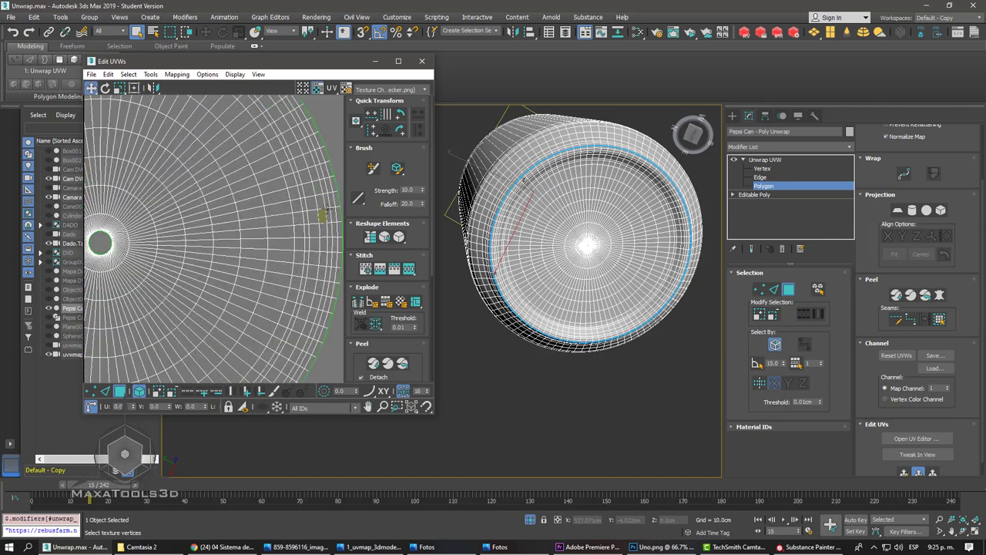
scroll(289, 201, down, 3)
scroll(265, 219, down, 4)
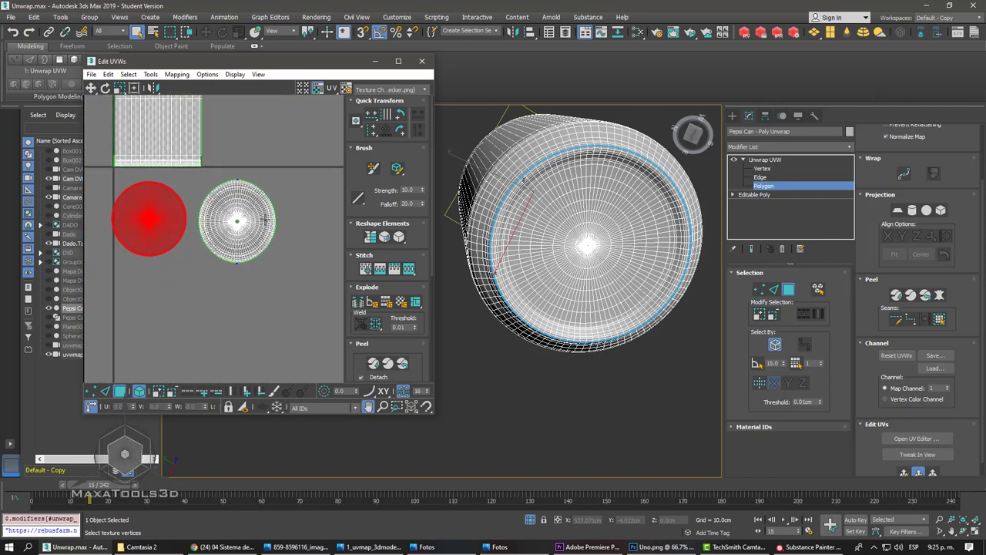
scroll(188, 205, up, 2)
scroll(187, 203, up, 3)
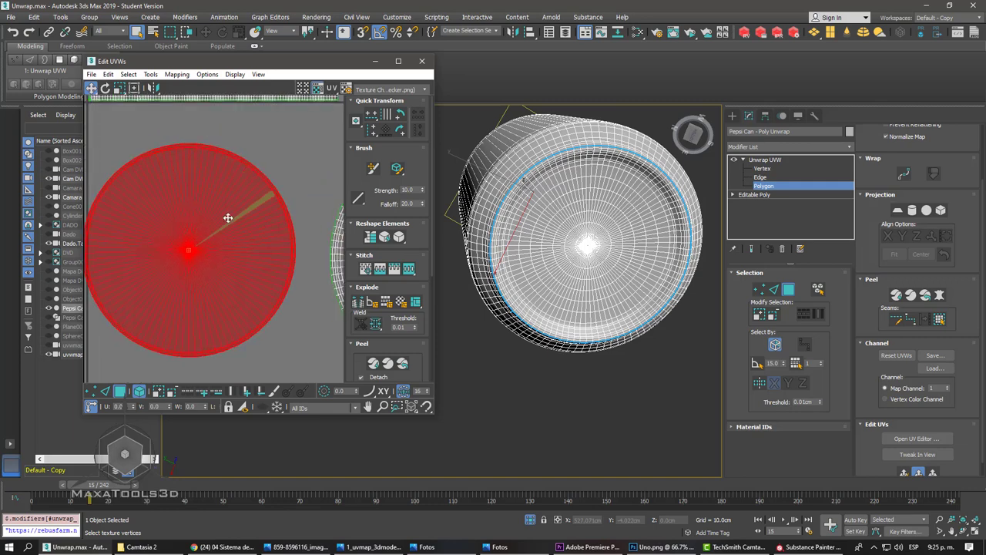
scroll(539, 222, down, 4)
alt+middle_drag(540, 222, 561, 271)
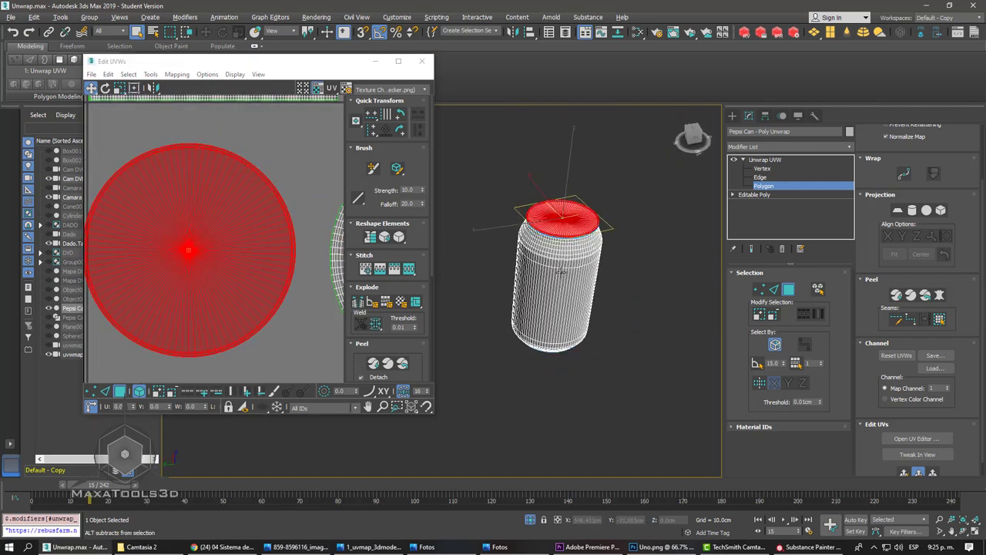
scroll(562, 270, up, 3)
scroll(609, 265, up, 3)
alt+middle_drag(629, 264, 629, 248)
scroll(622, 258, up, 2)
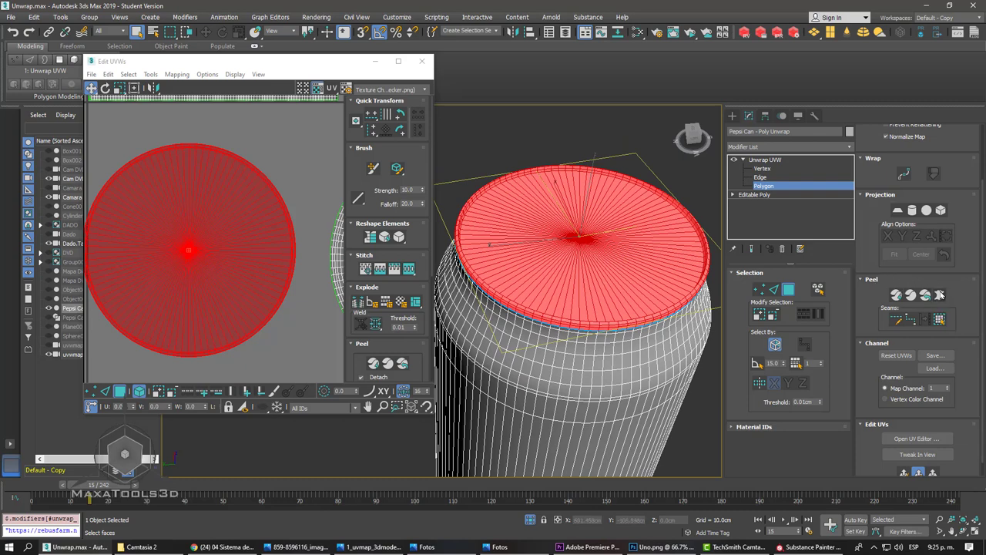
- Apply Pelt Map to the selected top cap faces
click(939, 294)
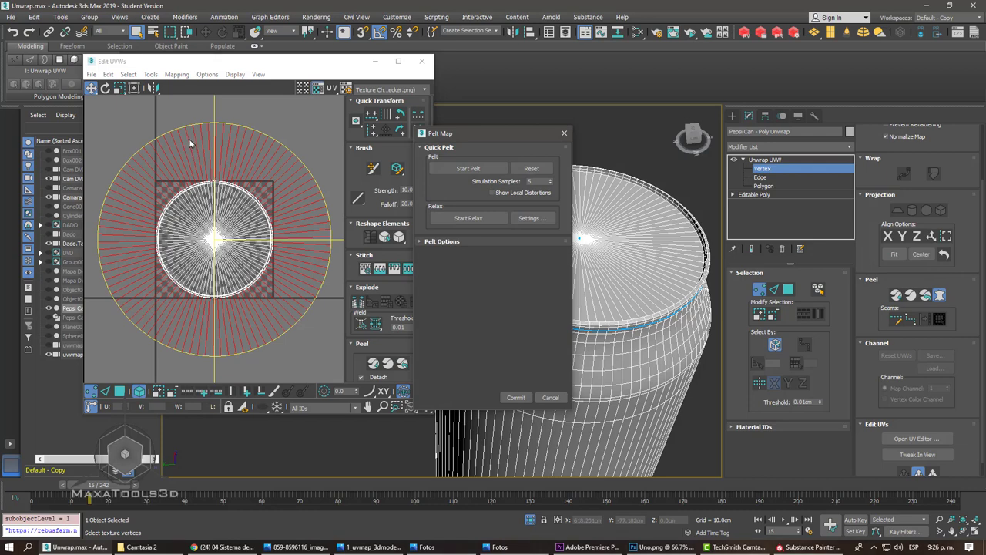
scroll(187, 188, up, 3)
scroll(188, 188, up, 4)
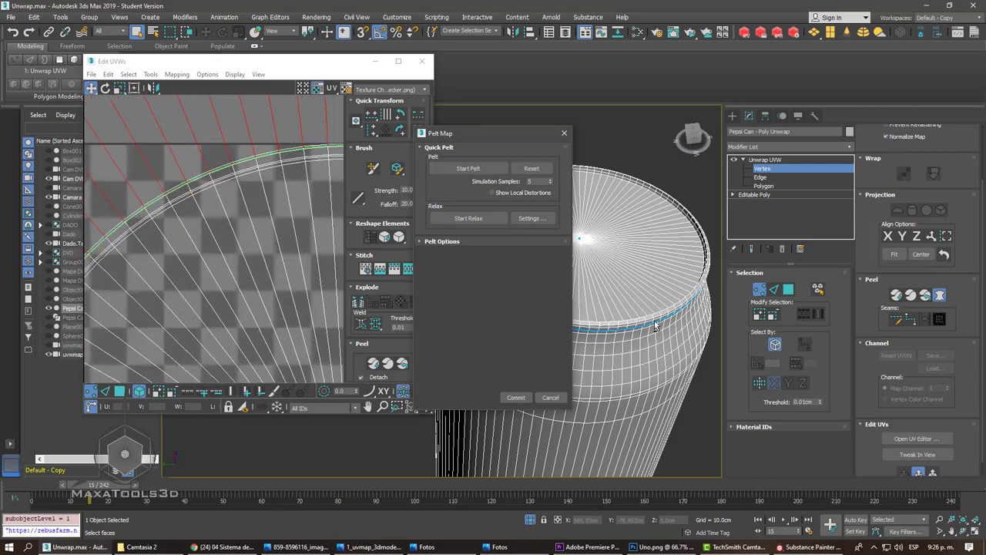
scroll(622, 187, up, 3)
scroll(622, 187, up, 2)
scroll(623, 187, up, 2)
scroll(649, 182, up, 2)
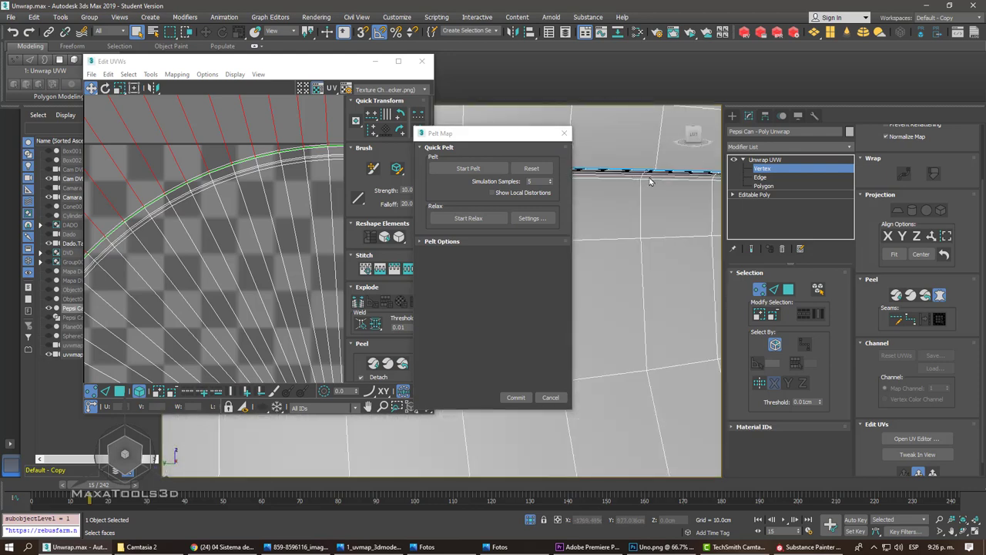
scroll(654, 184, down, 2)
scroll(654, 200, down, 3)
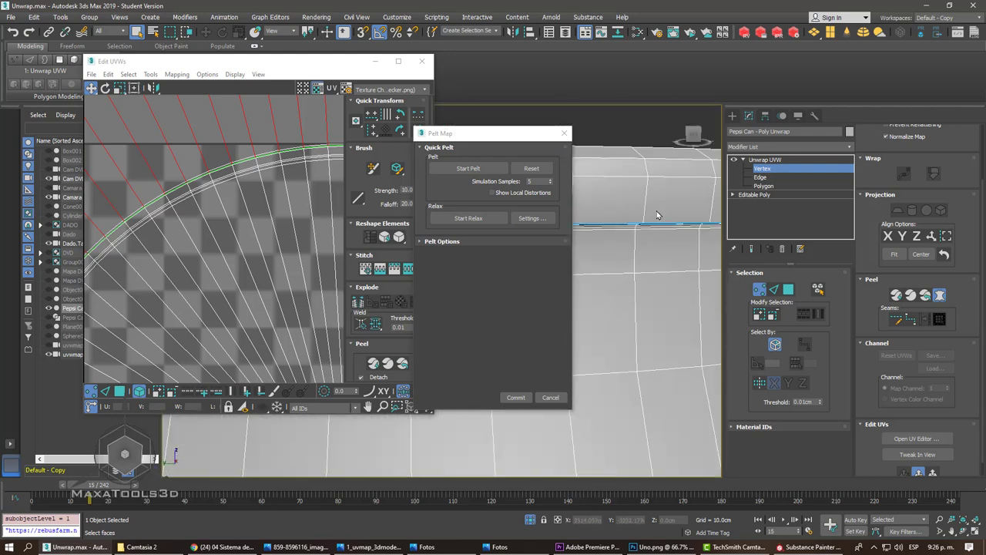
scroll(654, 214, down, 2)
scroll(206, 167, down, 5)
scroll(206, 167, down, 2)
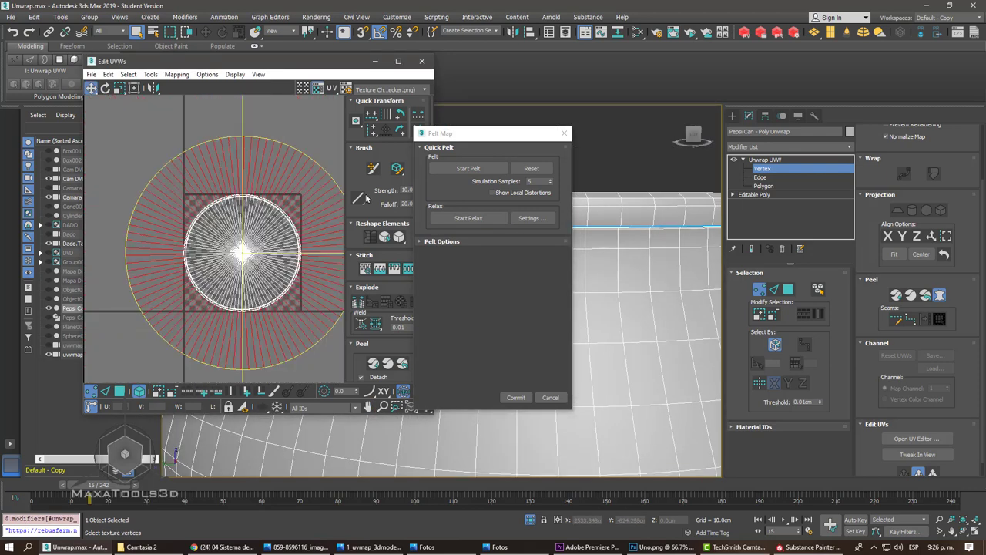
- Run the pelt simulation on the cap UVs, then stop it and inspect the rim
click(447, 172)
click(464, 175)
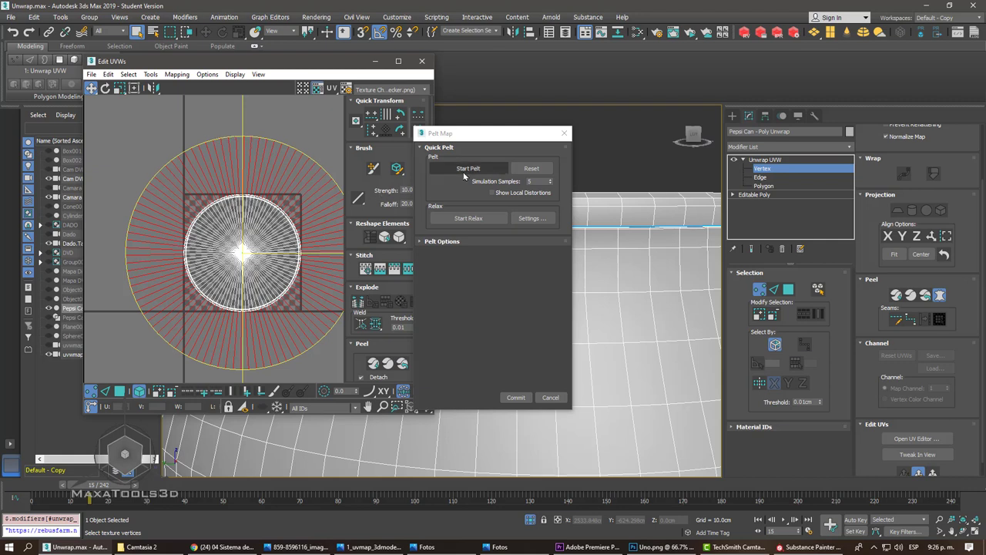
click(464, 176)
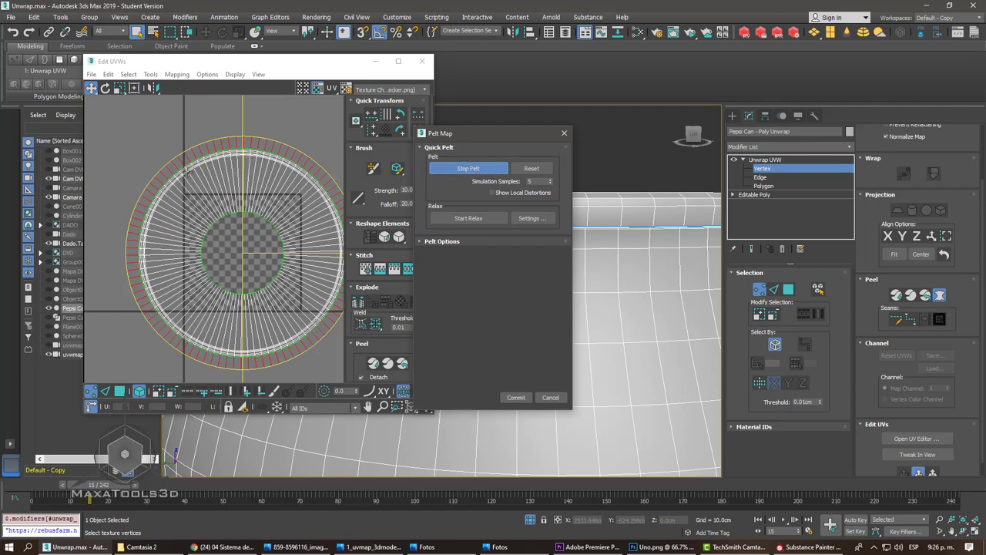
scroll(131, 202, up, 3)
scroll(154, 173, up, 2)
scroll(172, 153, down, 3)
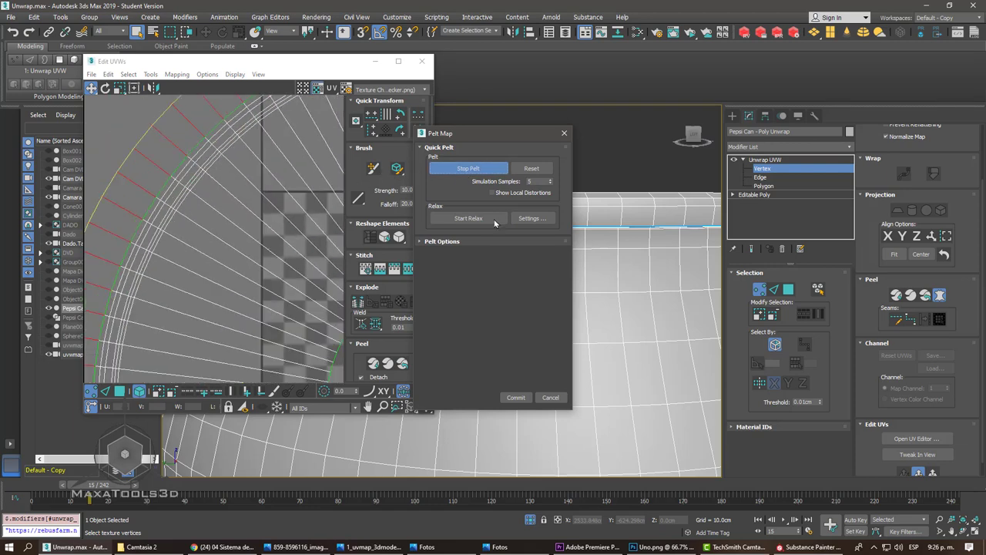
click(468, 168)
scroll(715, 251, down, 3)
alt+middle_drag(715, 251, 647, 245)
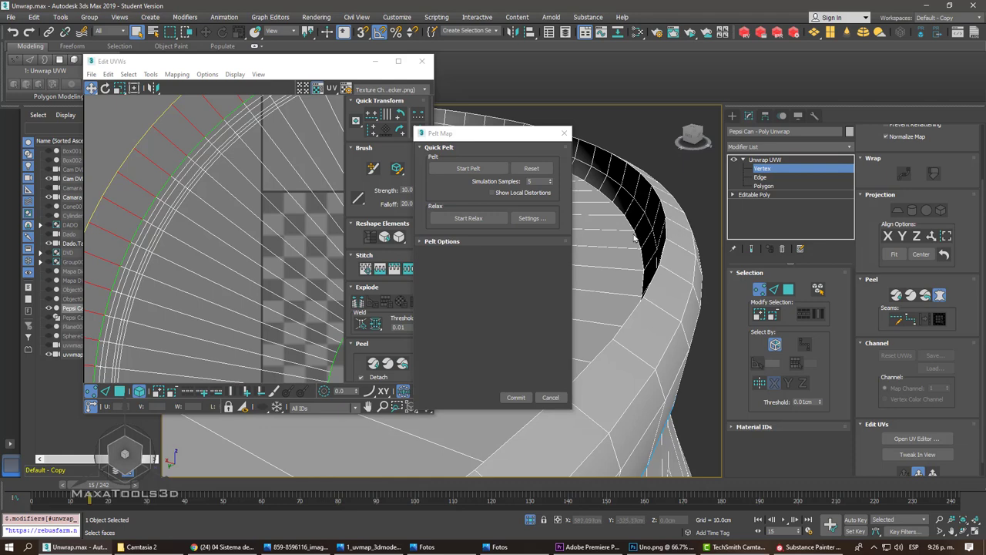
- Inspect the pelted cap ring up close, then open the Edit UVWs Tools menu
scroll(231, 185, down, 4)
scroll(231, 184, down, 3)
scroll(231, 185, up, 1)
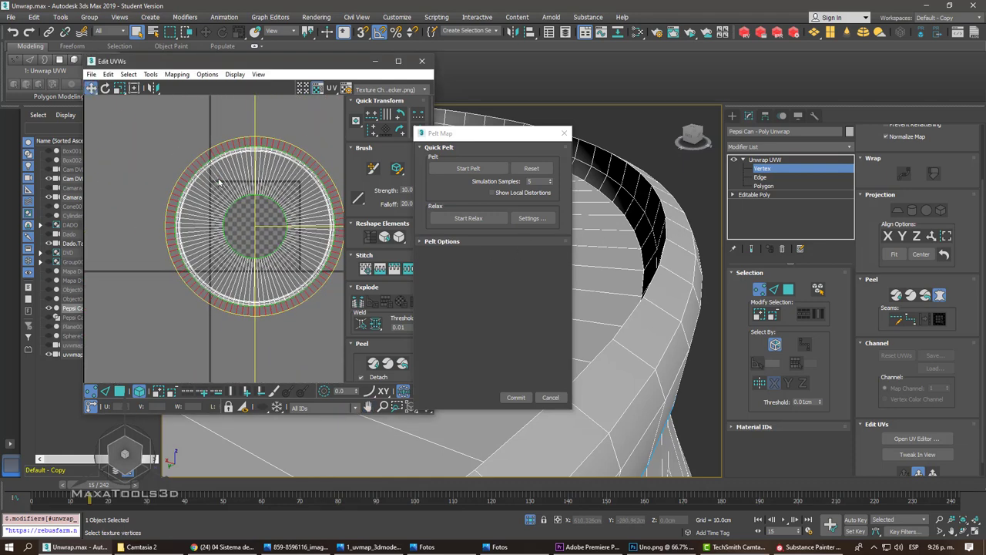
scroll(255, 199, up, 2)
scroll(257, 201, up, 2)
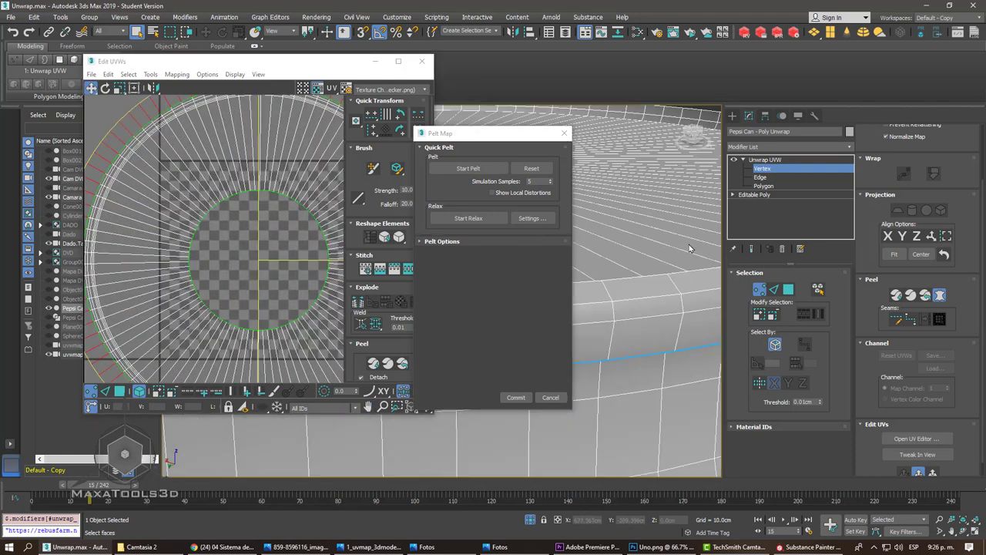
scroll(687, 241, down, 3)
alt+middle_drag(669, 267, 655, 254)
scroll(653, 252, up, 3)
scroll(632, 245, up, 3)
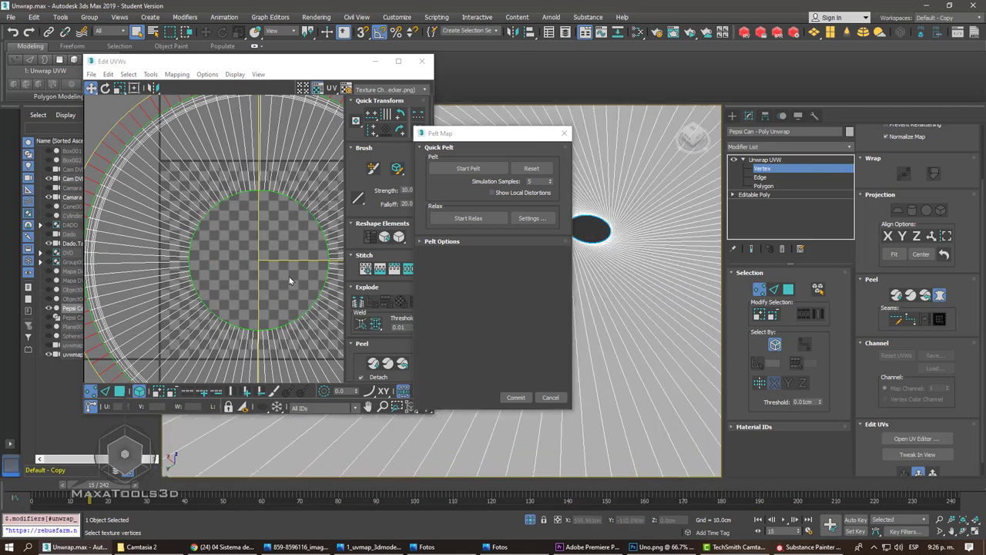
scroll(271, 250, down, 3)
scroll(251, 227, down, 2)
scroll(250, 224, down, 1)
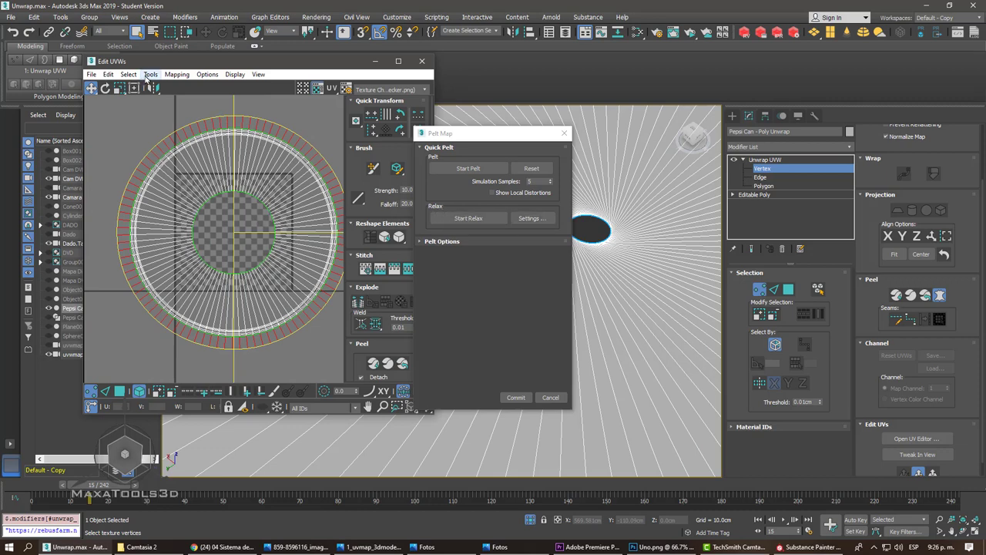
click(151, 74)
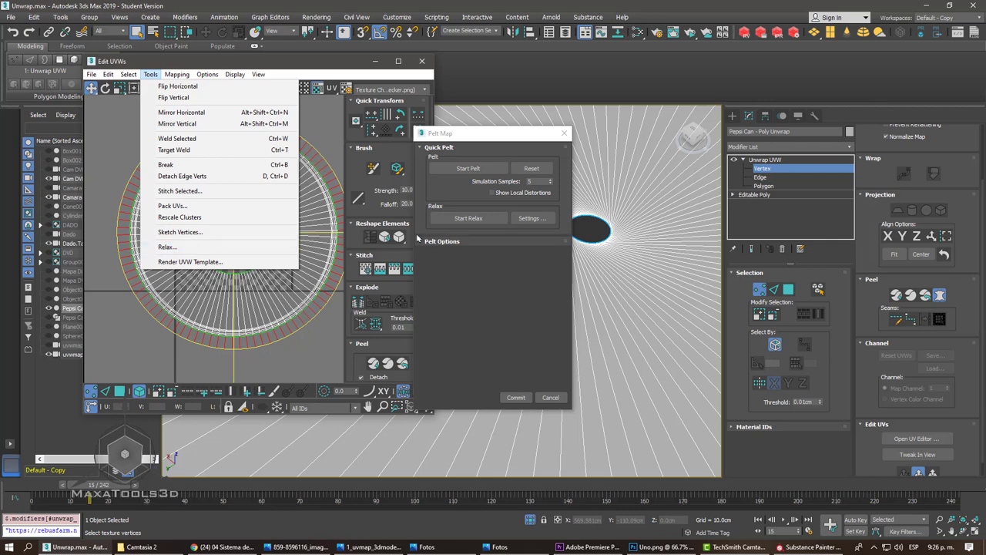
- Relax the top cap UVs by Polygon Angles, then commit the Pelt Map
click(531, 218)
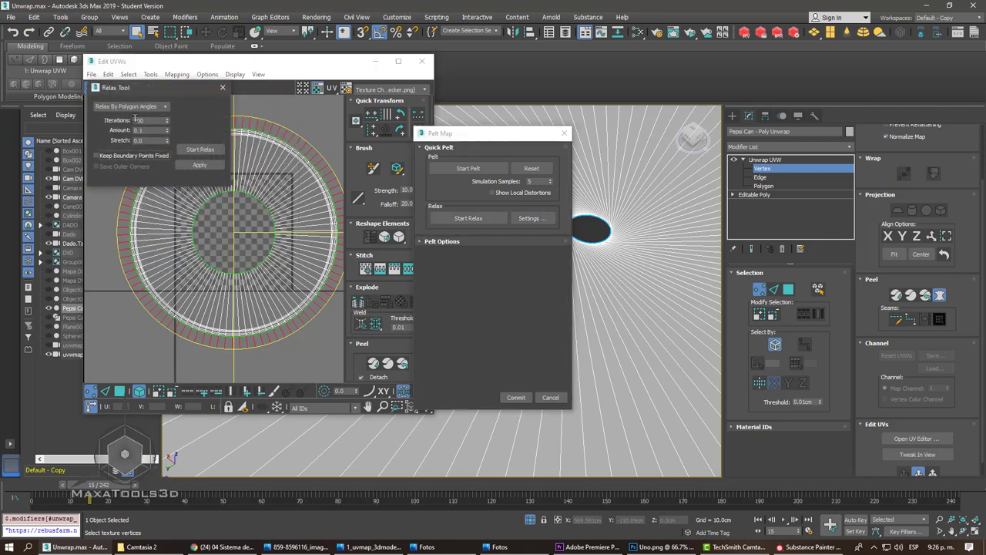
drag(146, 93, 647, 102)
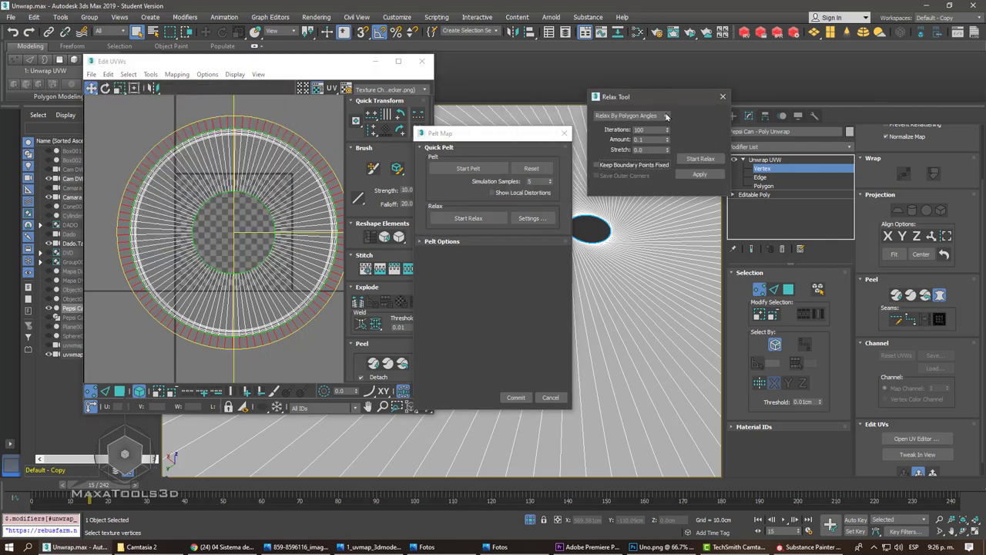
click(667, 116)
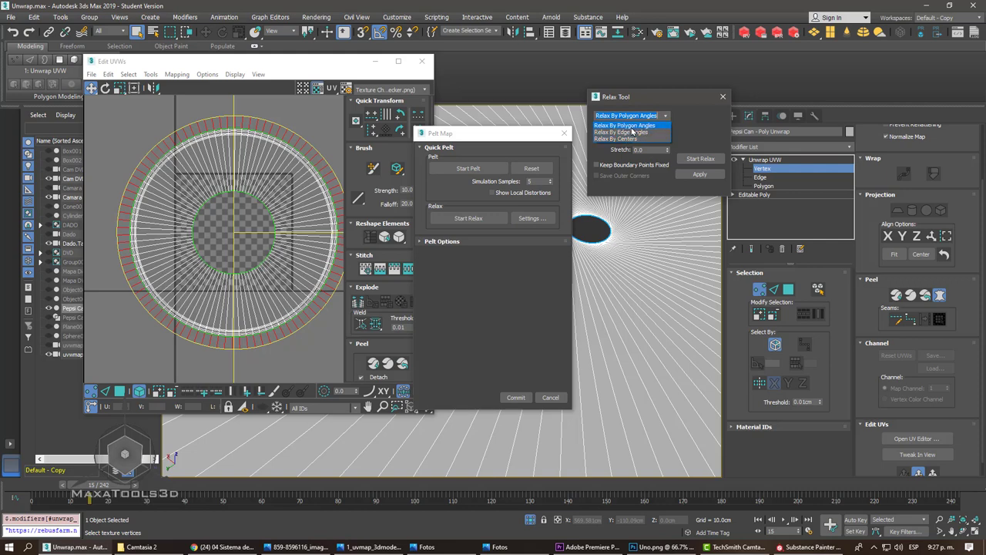
click(629, 128)
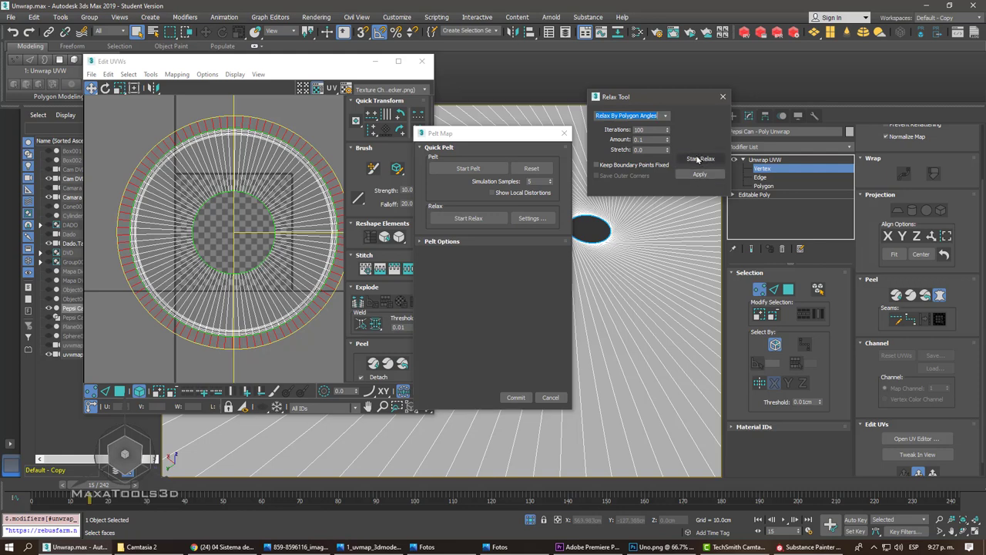
click(697, 159)
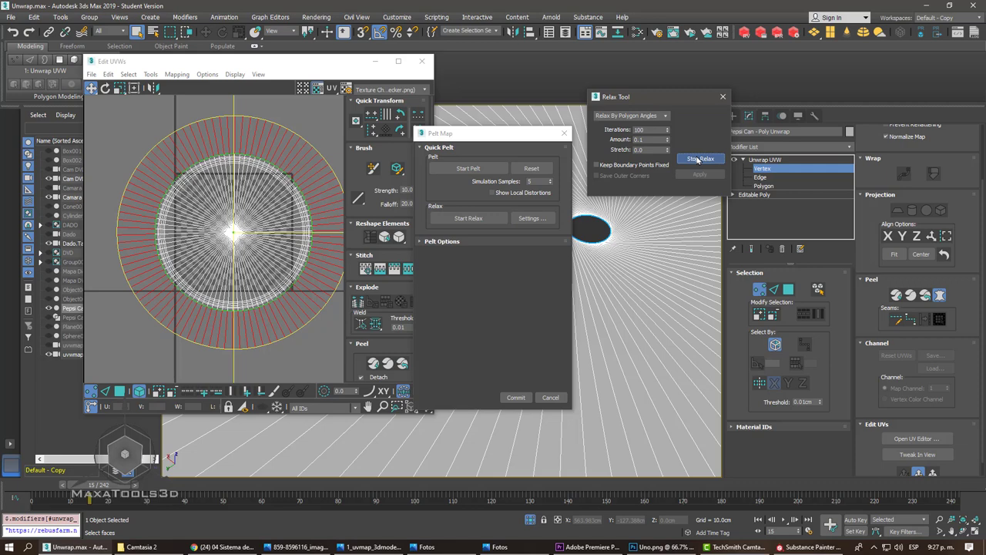
click(698, 160)
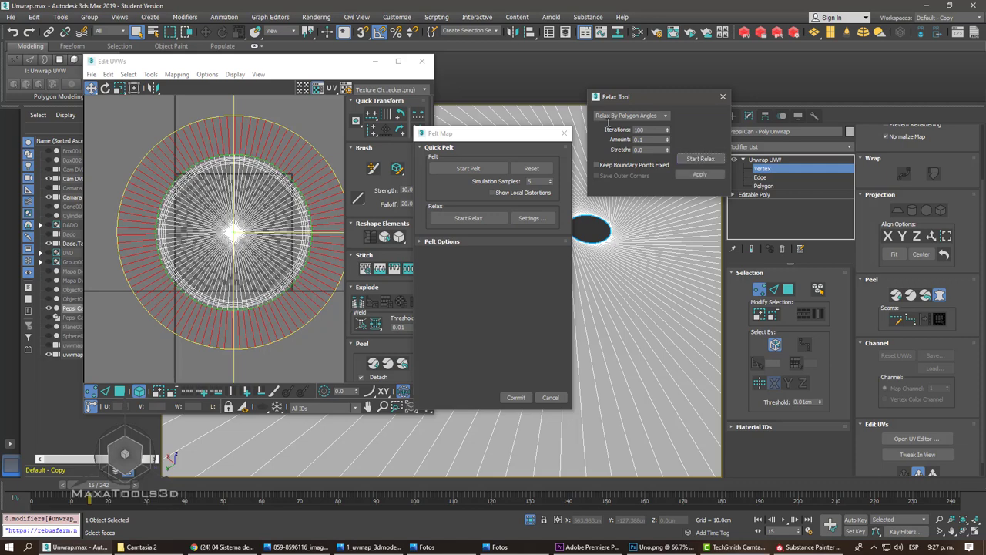
click(722, 97)
click(515, 397)
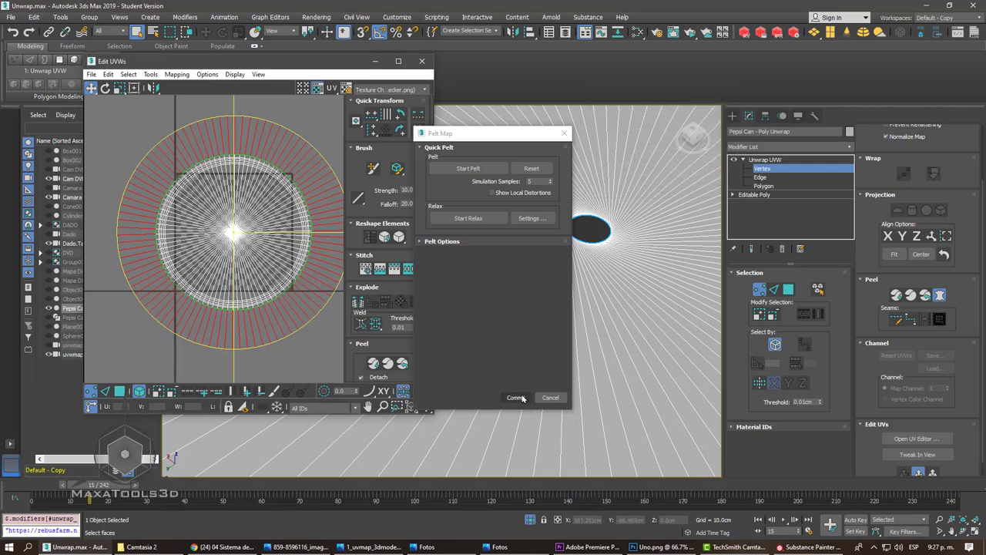
- Move the red cap UVs right out of the square and view the can's top
drag(245, 178, 380, 244)
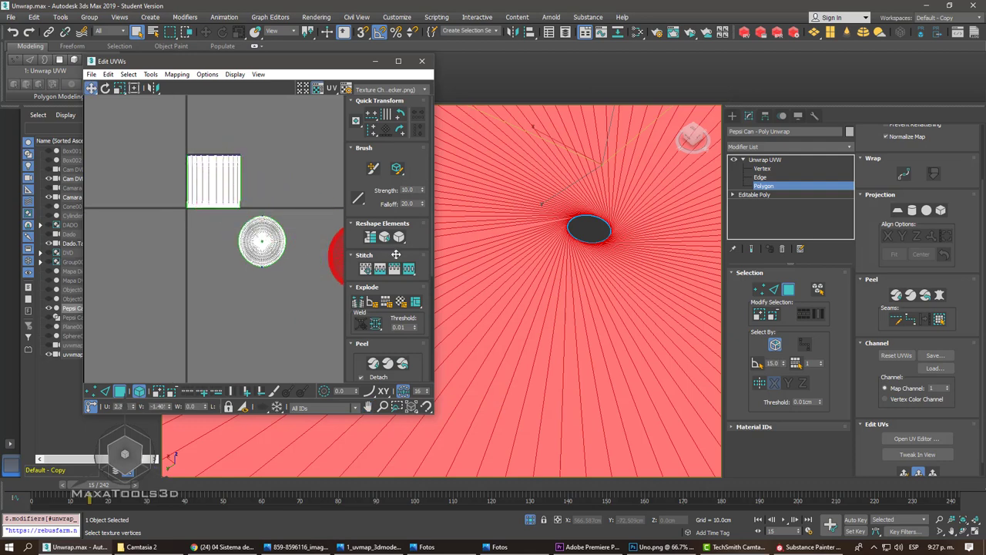
alt+middle_drag(639, 368, 609, 272)
scroll(613, 295, down, 2)
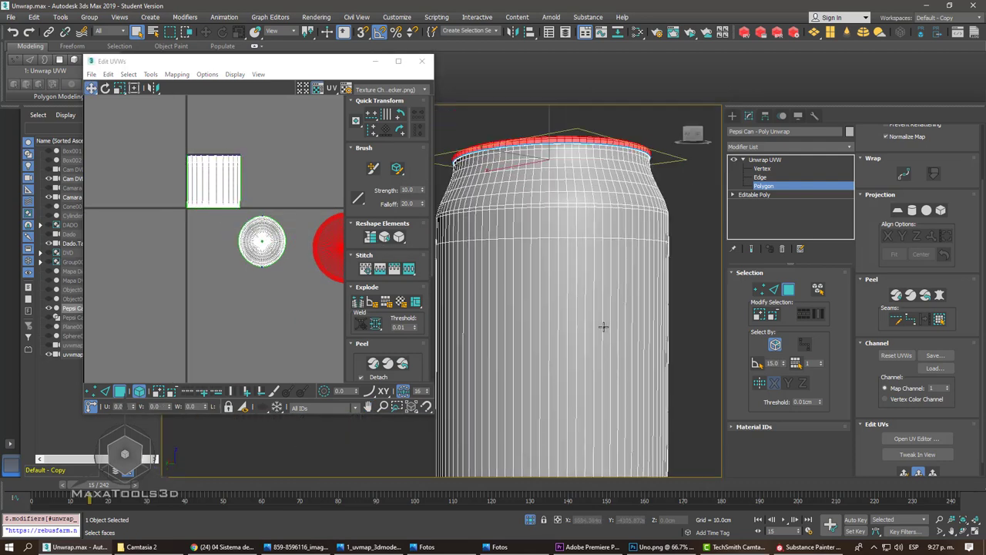
scroll(606, 326, down, 3)
alt+middle_drag(605, 326, 624, 194)
scroll(623, 194, up, 5)
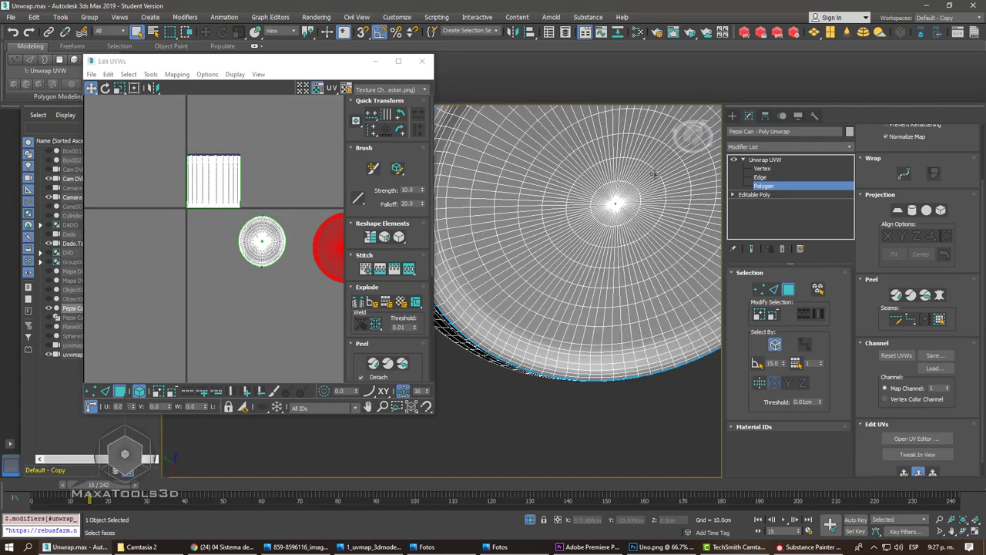
- Select the whole cap within its seams and try Pelt Map on it
click(653, 175)
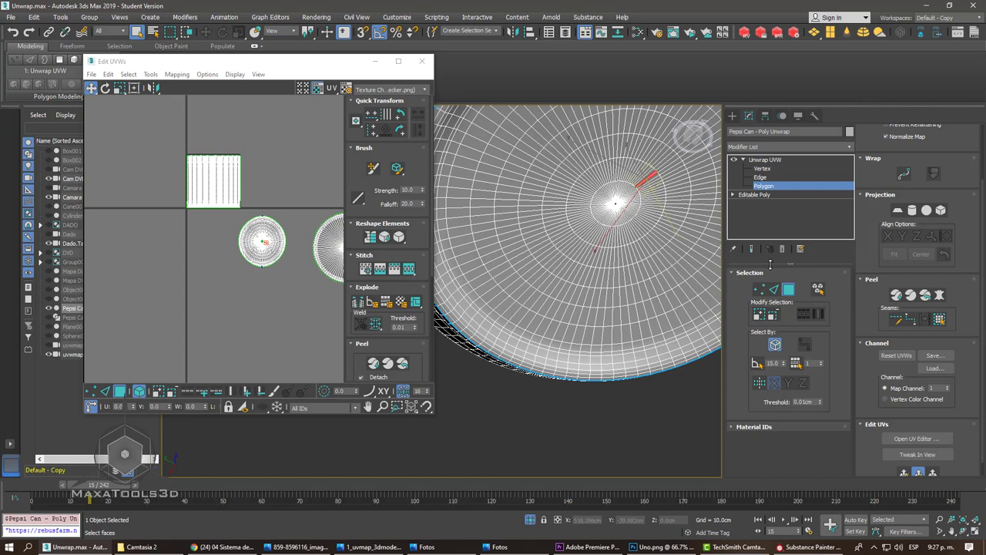
click(939, 320)
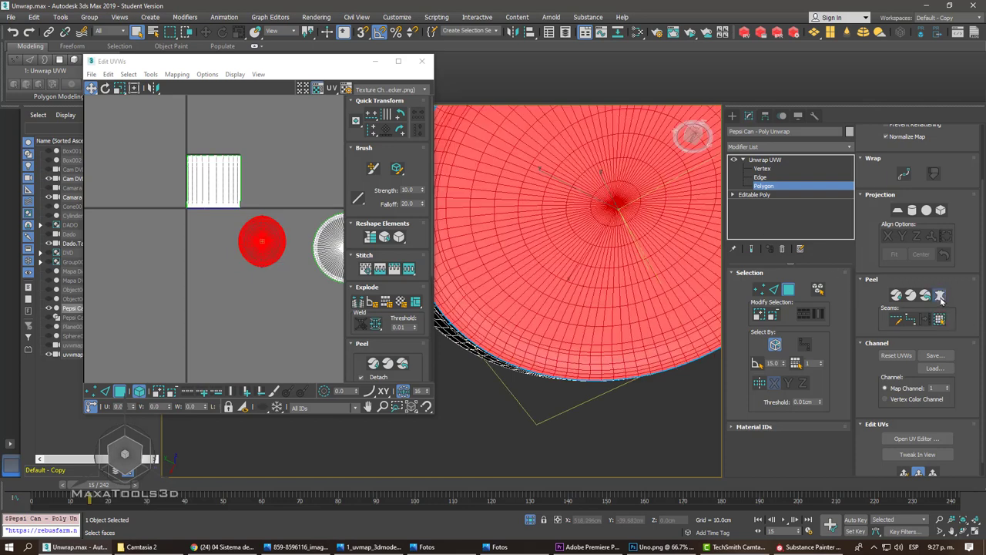
click(939, 295)
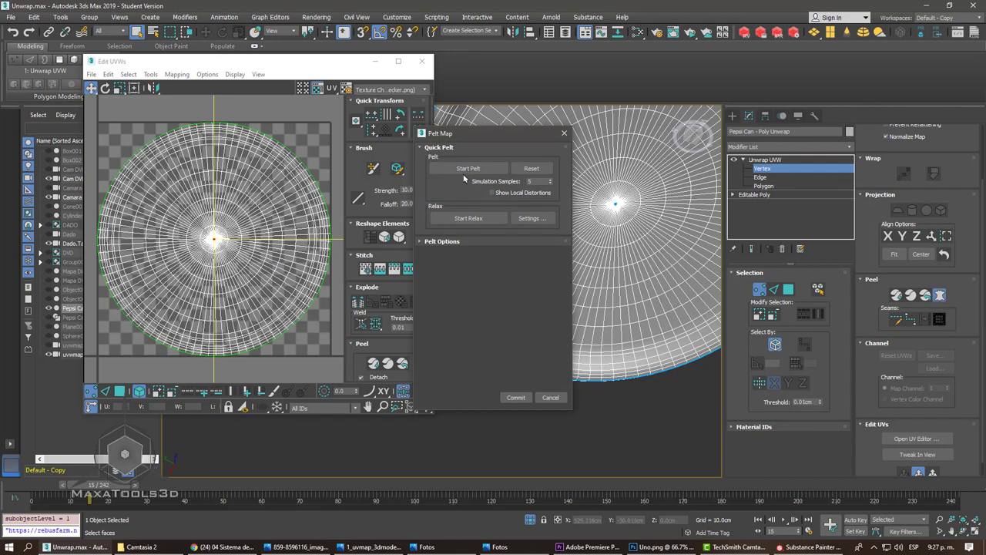
scroll(238, 252, down, 6)
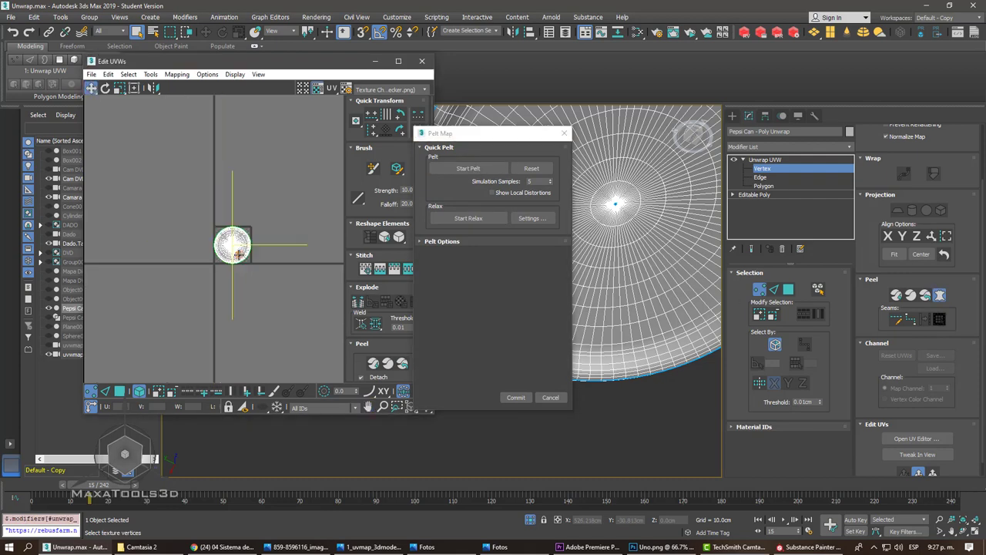
scroll(239, 253, up, 5)
scroll(247, 260, down, 2)
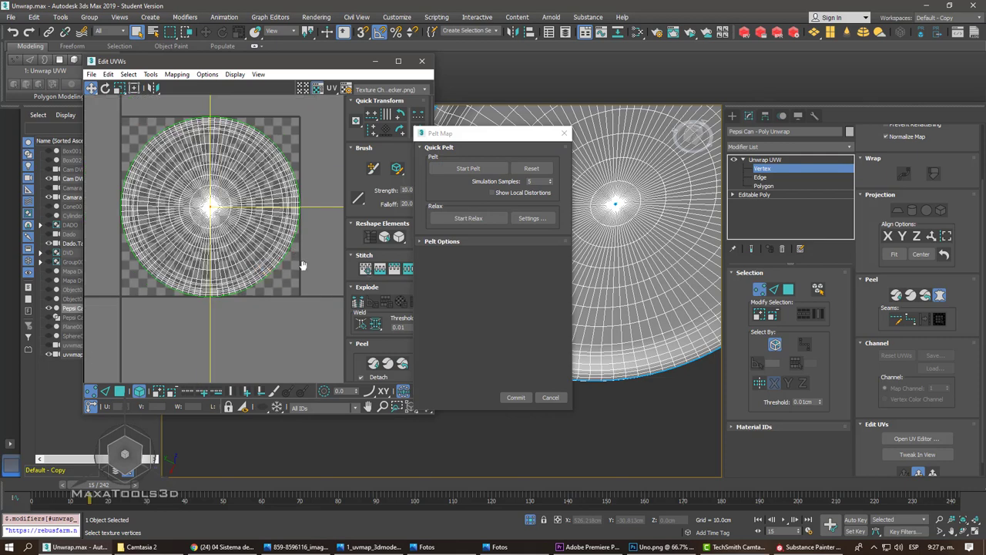
scroll(302, 265, down, 1)
click(562, 401)
- Switch to polygon selection and center the red cap circle in the UV view
key(3)
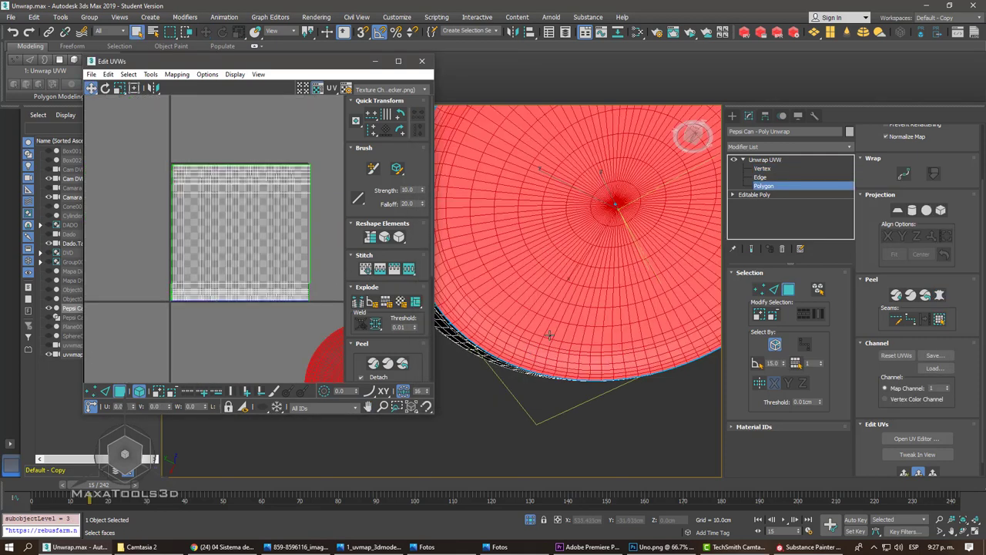
key(z)
scroll(269, 273, down, 2)
middle_drag(268, 273, 196, 262)
scroll(199, 263, up, 2)
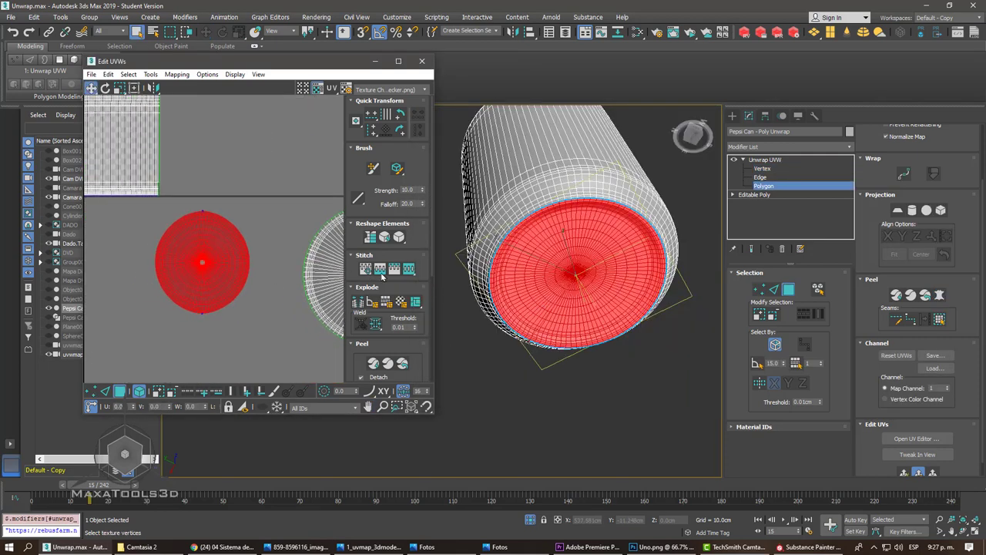
click(938, 307)
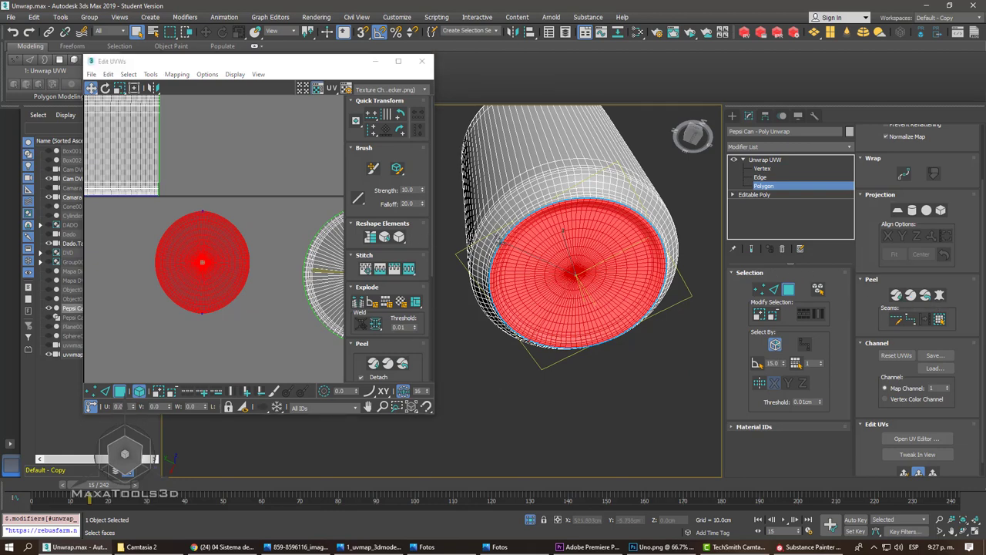
- Pelt map the cap and relax it until the circle looks even
click(938, 295)
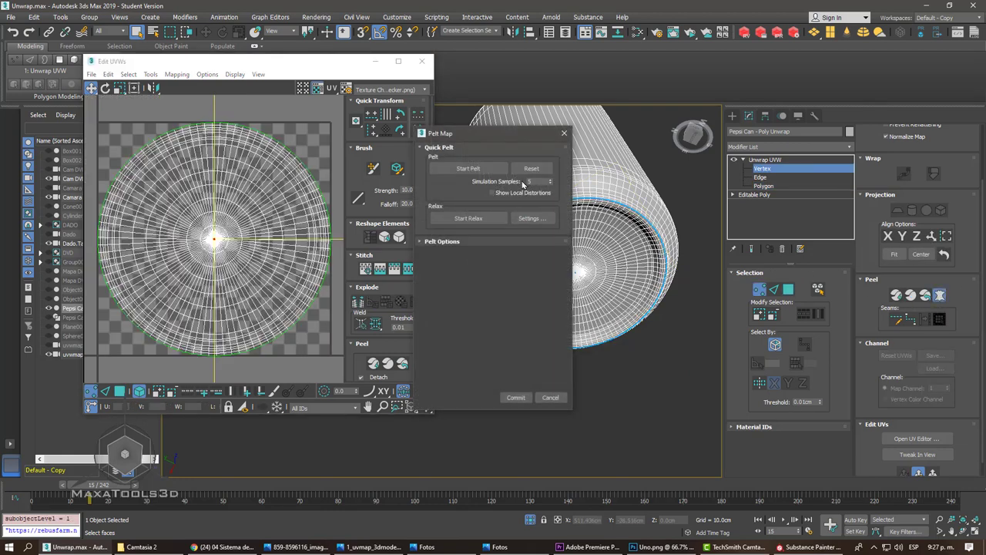
click(467, 168)
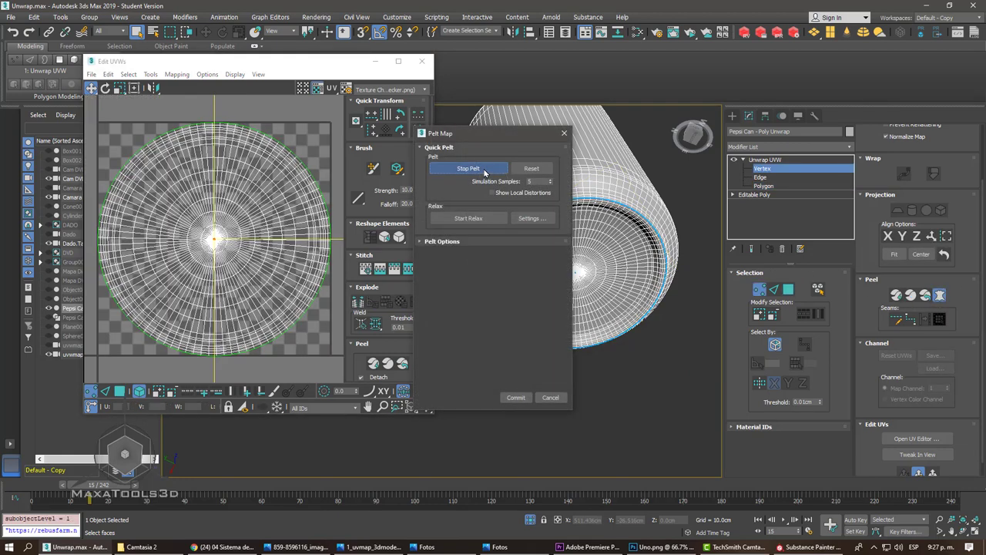
click(480, 218)
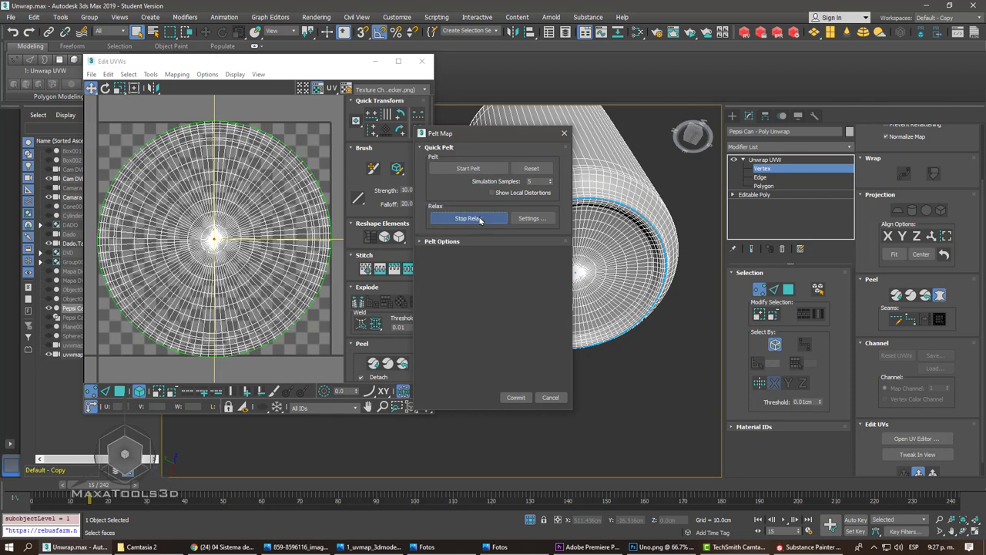
click(481, 218)
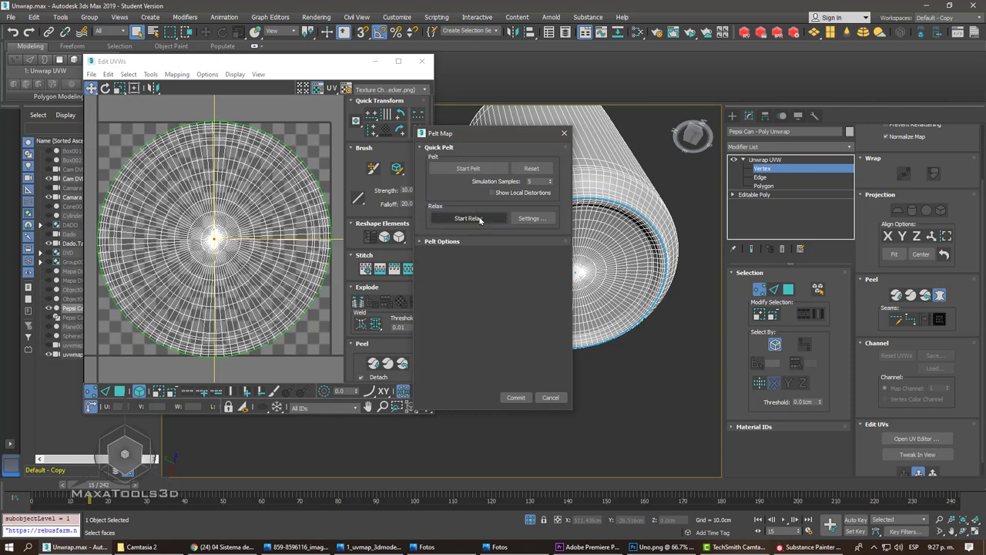
- Commit the pelted cap, place its UV island beside the other cap circle, and select a side strip
click(533, 398)
scroll(231, 197, down, 3)
drag(239, 223, 321, 345)
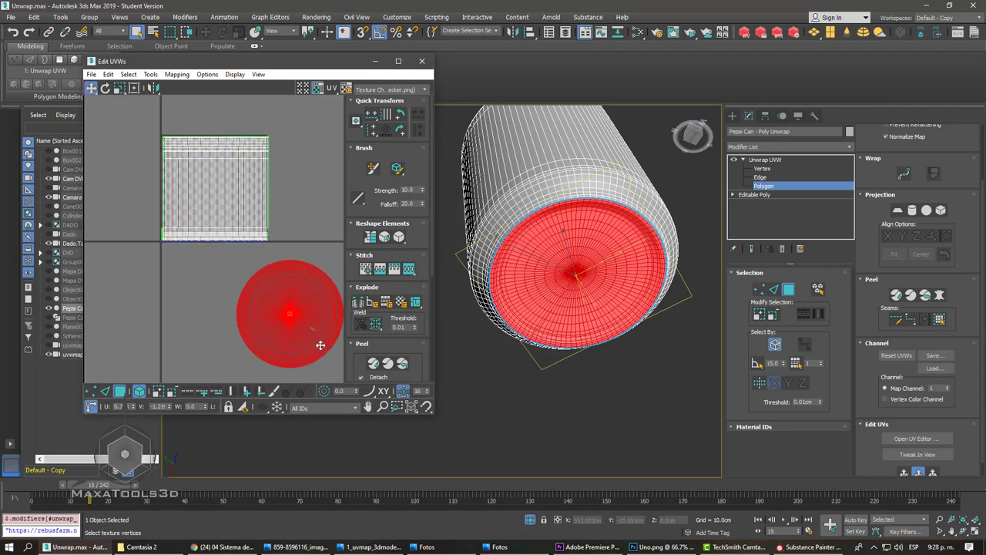
scroll(185, 246, down, 3)
drag(247, 279, 273, 277)
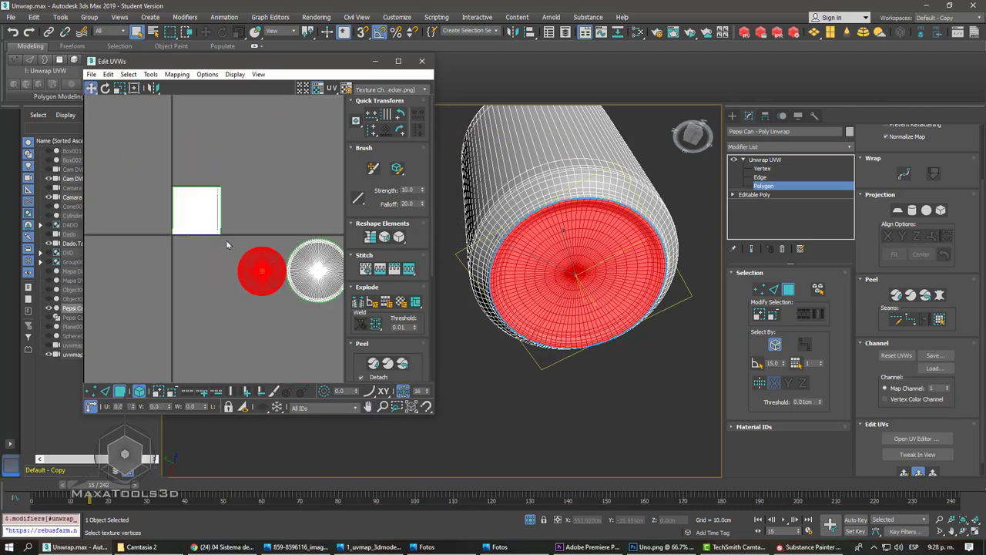
scroll(227, 245, up, 3)
scroll(227, 245, up, 1)
alt+middle_drag(568, 293, 560, 240)
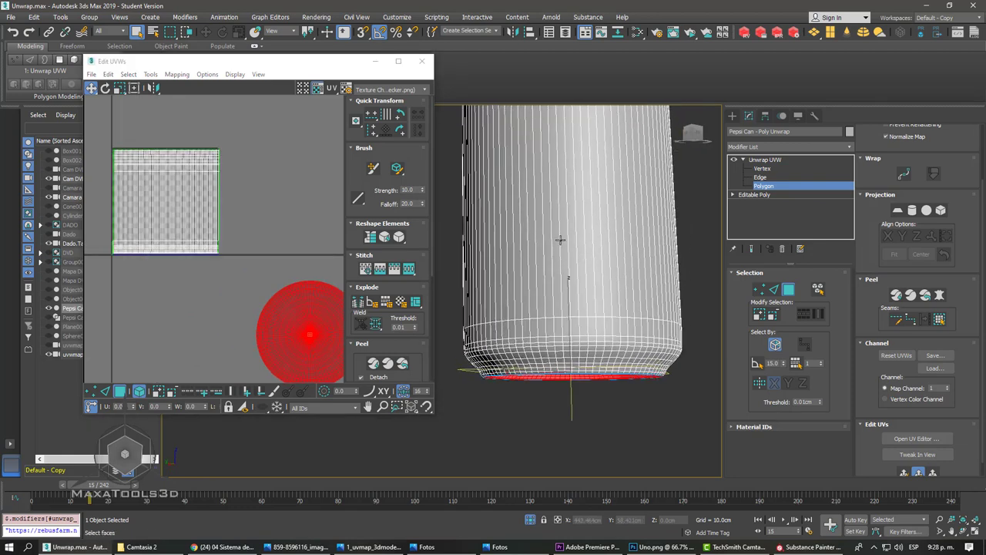
click(560, 239)
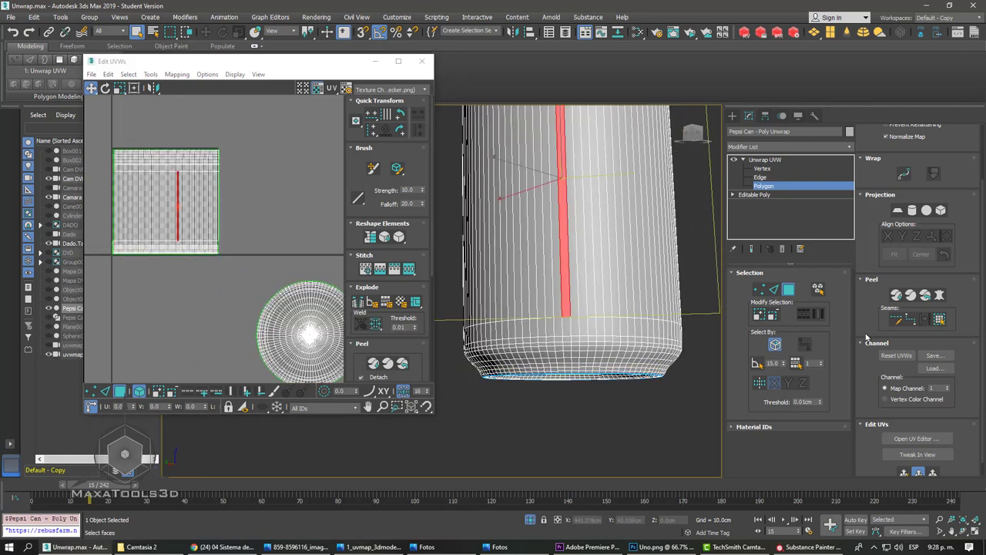
- Select all the can's polygons and apply a Cylindrical projection
key(ctrl+a)
scroll(556, 308, down, 3)
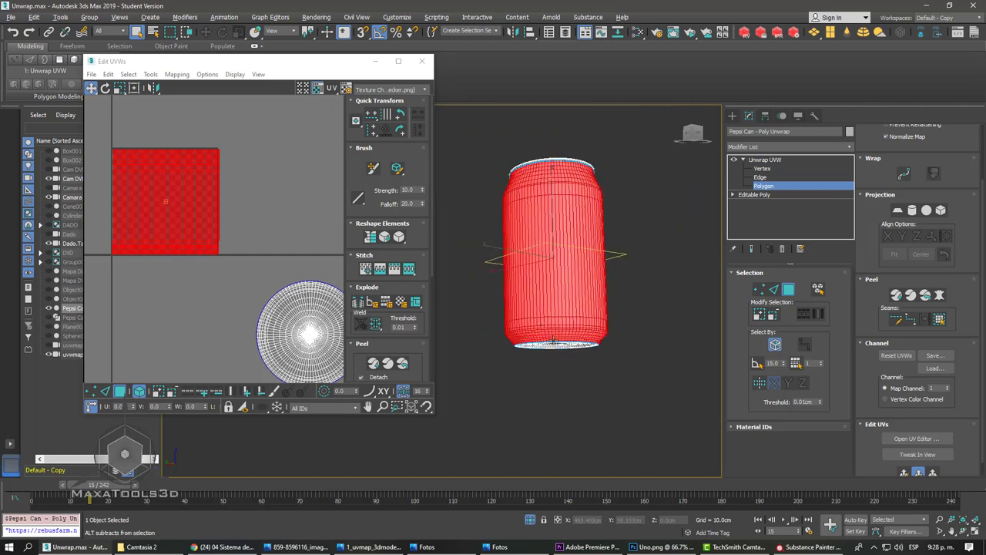
alt+middle_drag(556, 308, 557, 353)
scroll(193, 193, up, 3)
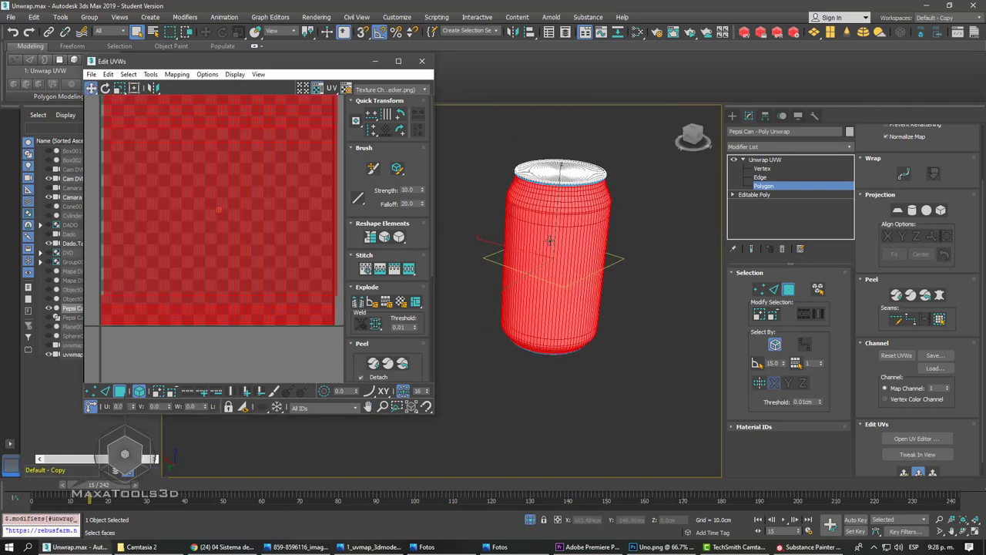
middle_drag(276, 239, 275, 266)
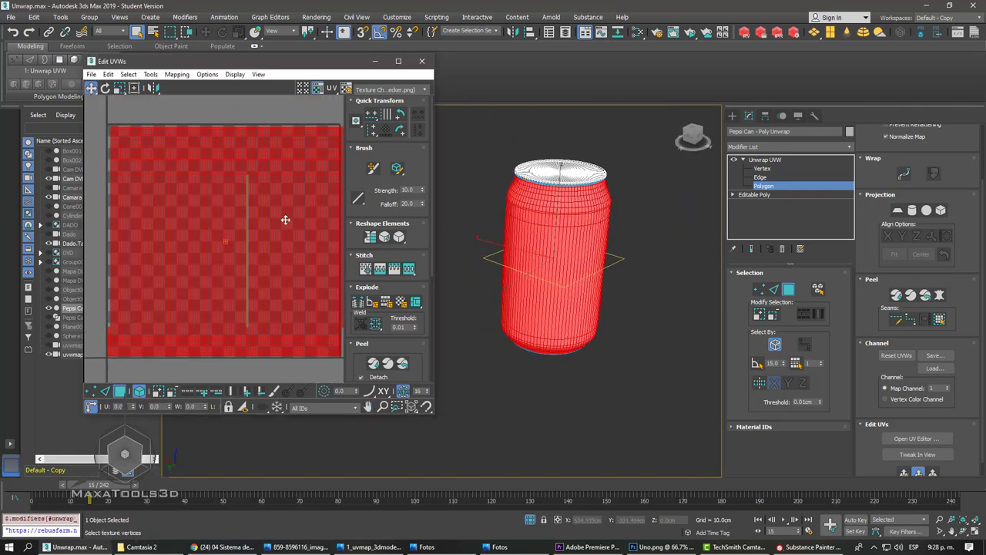
click(912, 209)
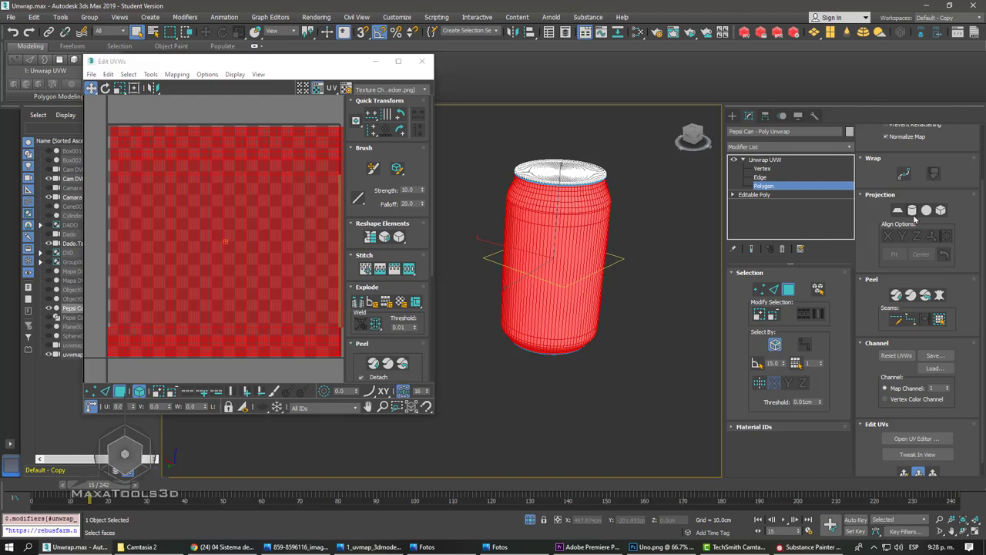
- Fit the cylindrical gizmo to the can, then turn the projection off
scroll(576, 260, down, 5)
alt+middle_drag(576, 260, 556, 261)
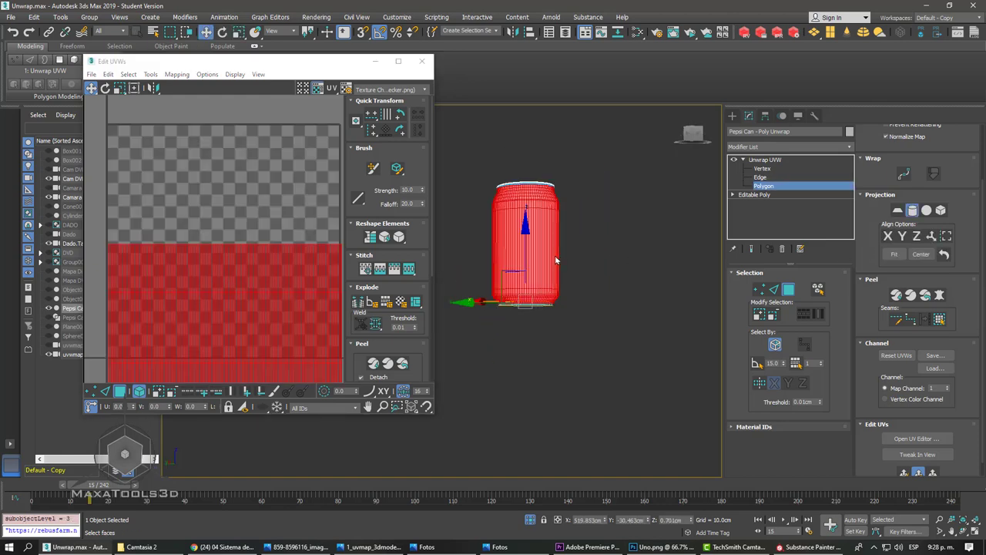
click(895, 255)
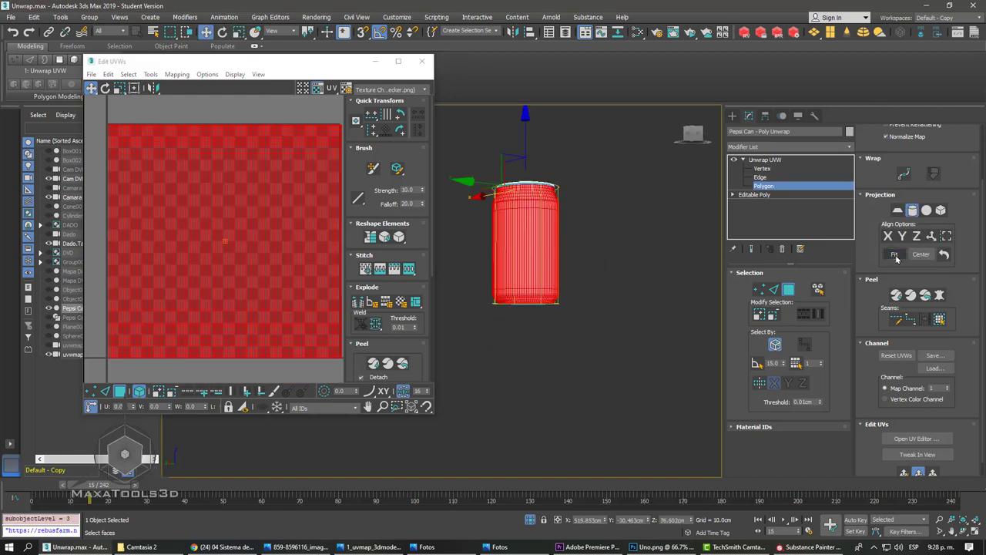
mouse_move(535, 218)
alt+middle_down()
mouse_move(554, 193)
mouse_move(676, 196)
alt+middle_up()
scroll(573, 173, up, 3)
scroll(573, 173, up, 2)
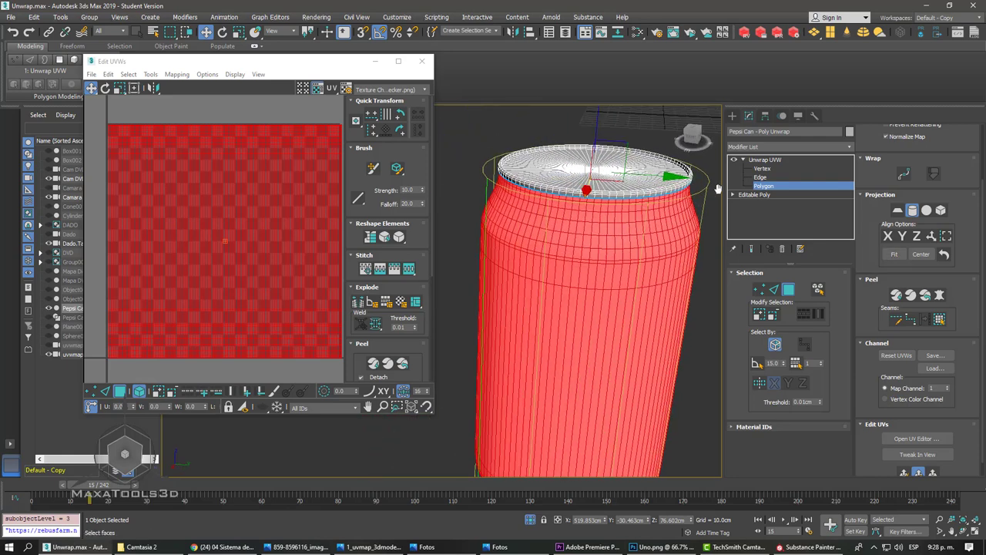
scroll(116, 139, down, 3)
scroll(212, 196, down, 1)
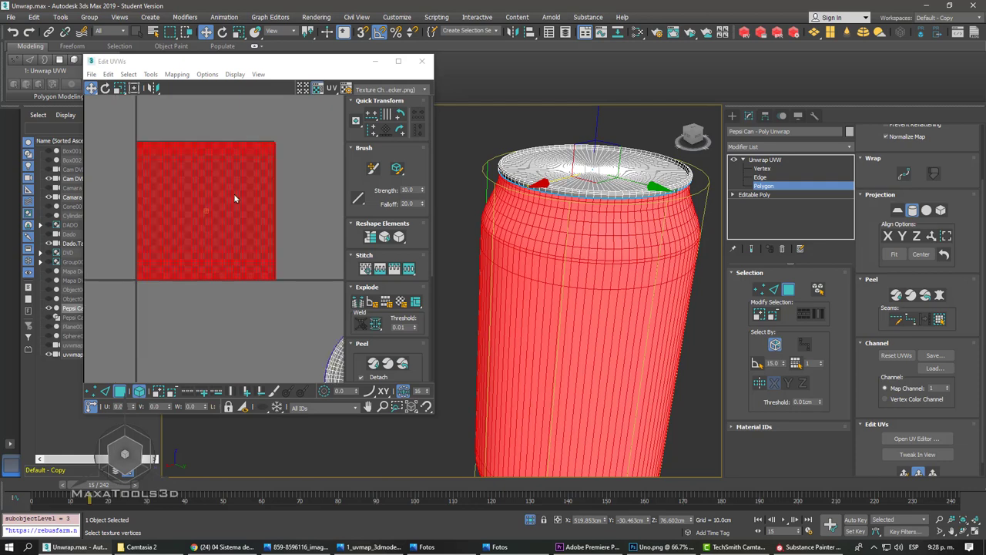
scroll(235, 200, up, 4)
scroll(240, 191, down, 2)
scroll(586, 215, down, 3)
alt+middle_drag(586, 216, 602, 192)
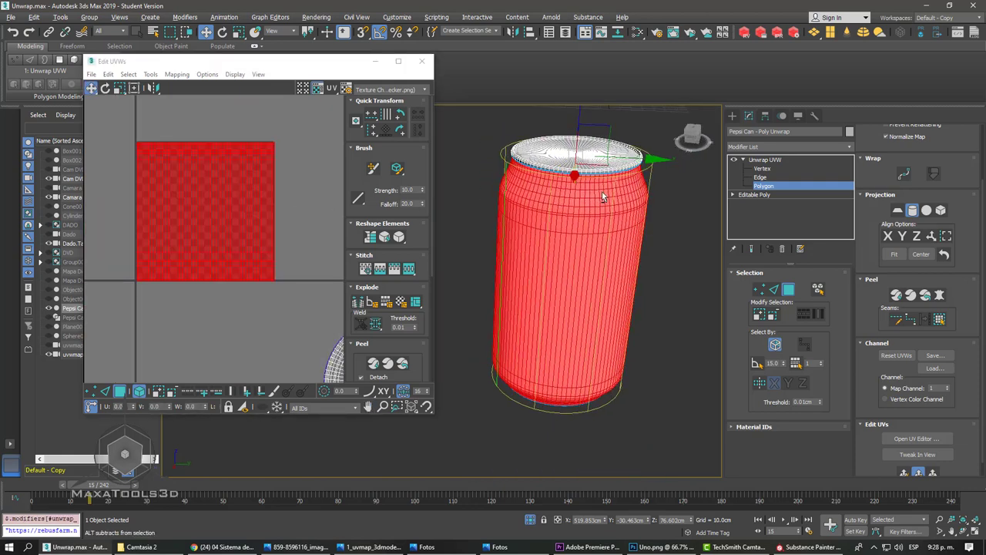
scroll(257, 179, up, 3)
scroll(264, 154, up, 2)
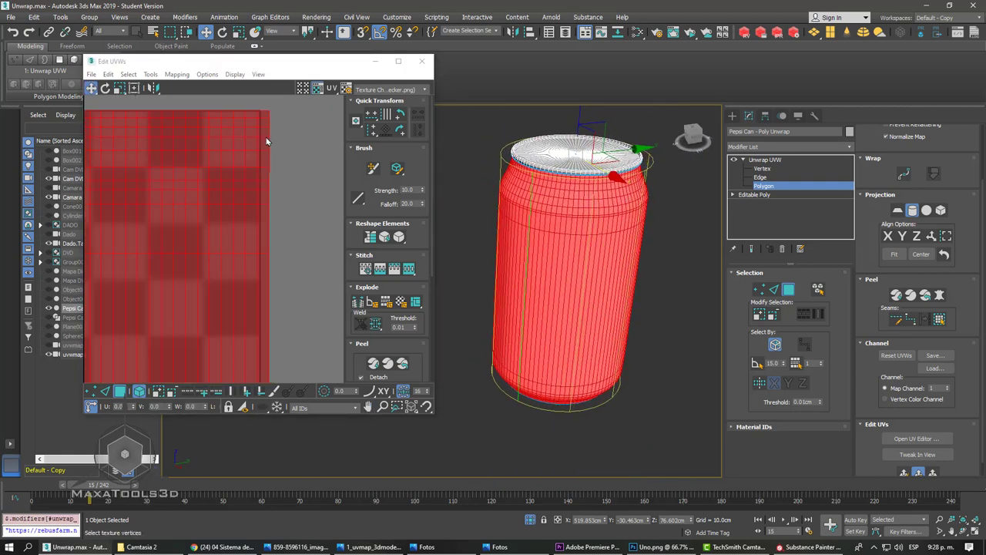
mouse_move(258, 220)
middle_down()
mouse_move(264, 288)
mouse_move(229, 243)
middle_up()
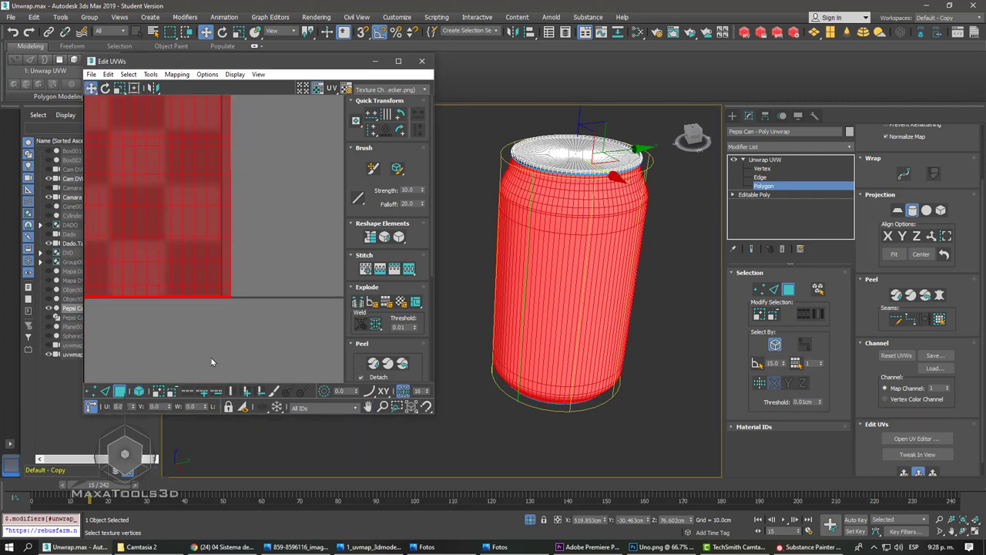
click(911, 211)
scroll(220, 275, down, 2)
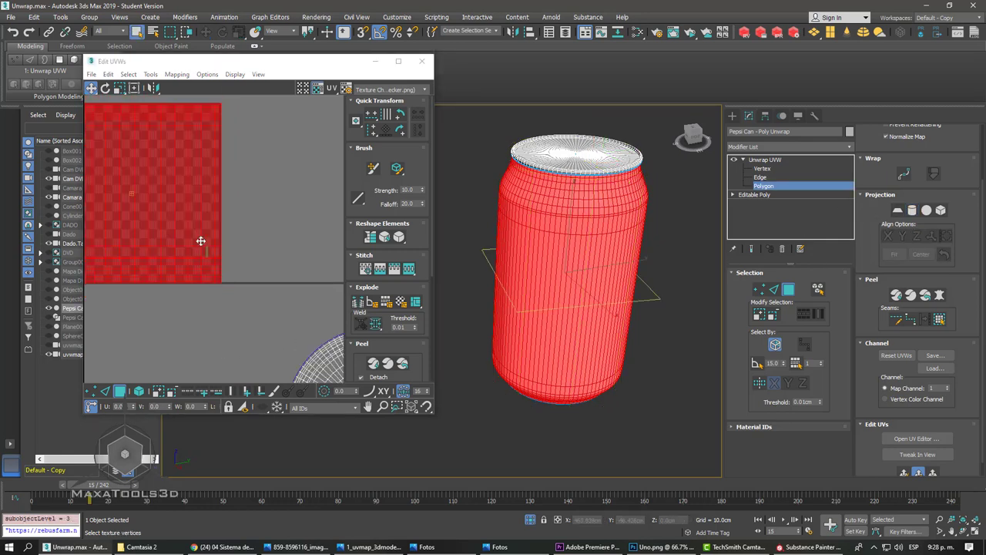
scroll(200, 240, down, 2)
drag(222, 239, 333, 180)
scroll(213, 236, up, 4)
scroll(242, 253, up, 1)
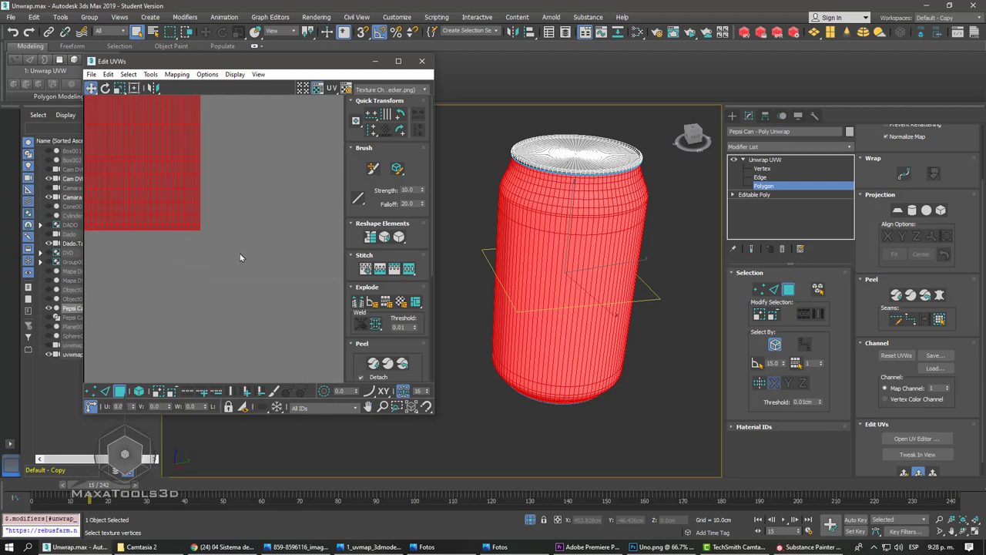
click(242, 254)
scroll(195, 222, down, 1)
click(195, 221)
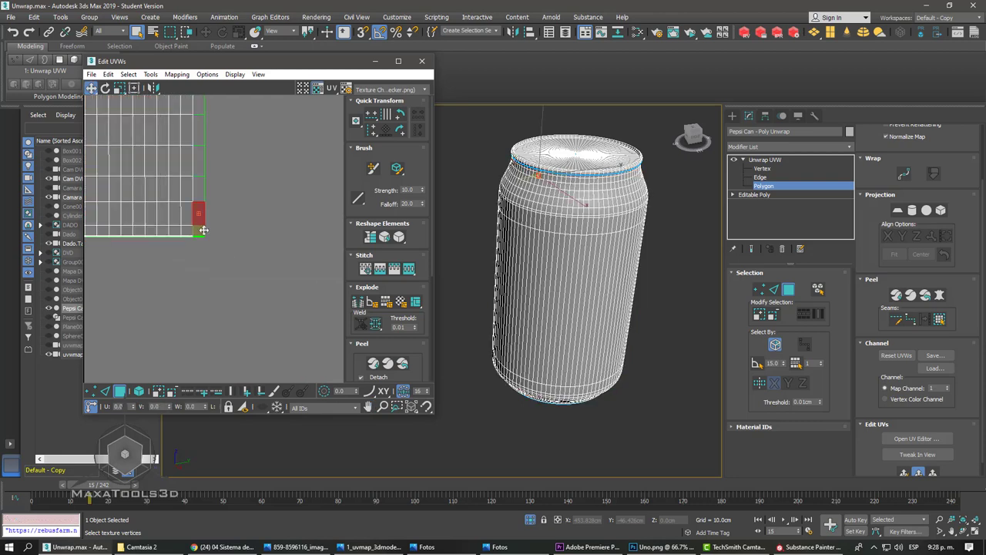
ctrl+click(198, 189)
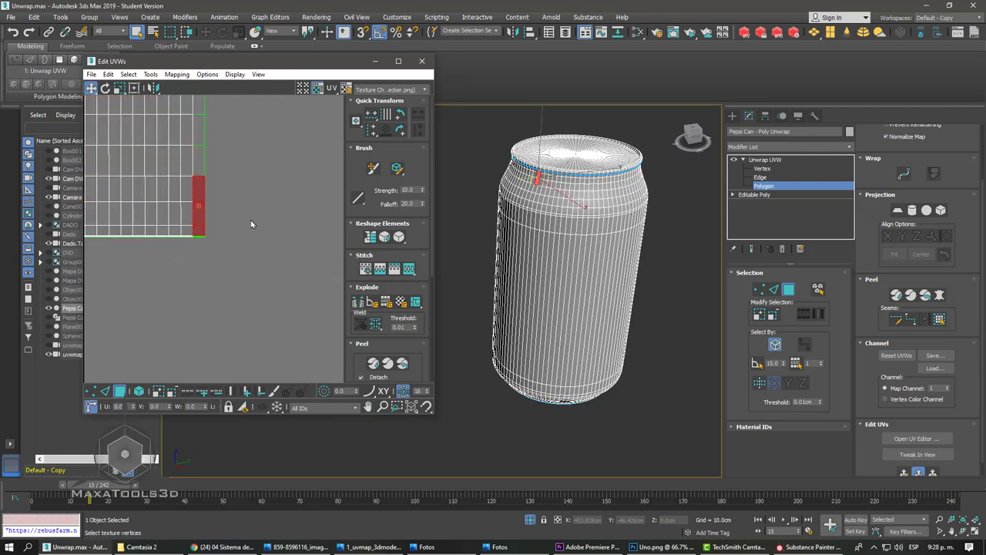
scroll(540, 168, up, 5)
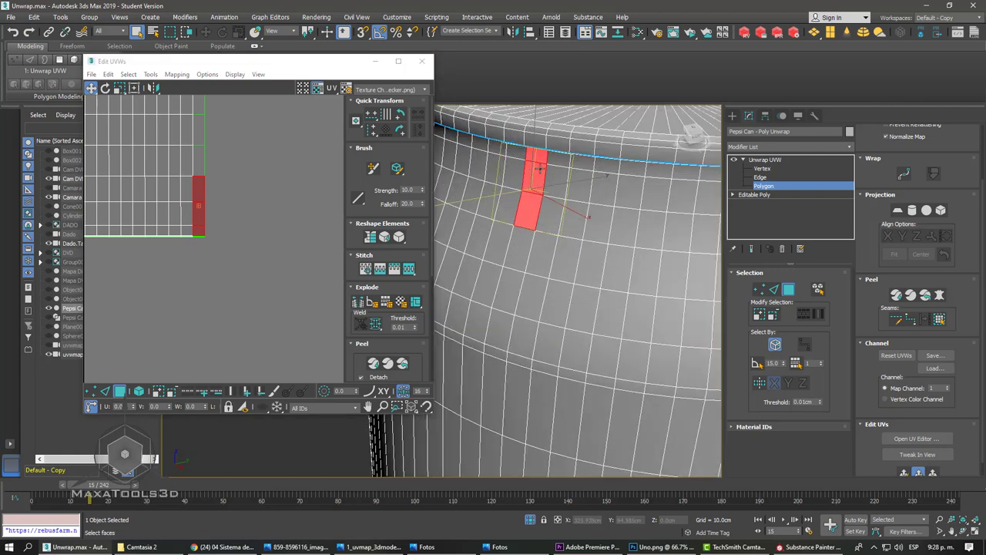
click(186, 189)
ctrl+click(190, 221)
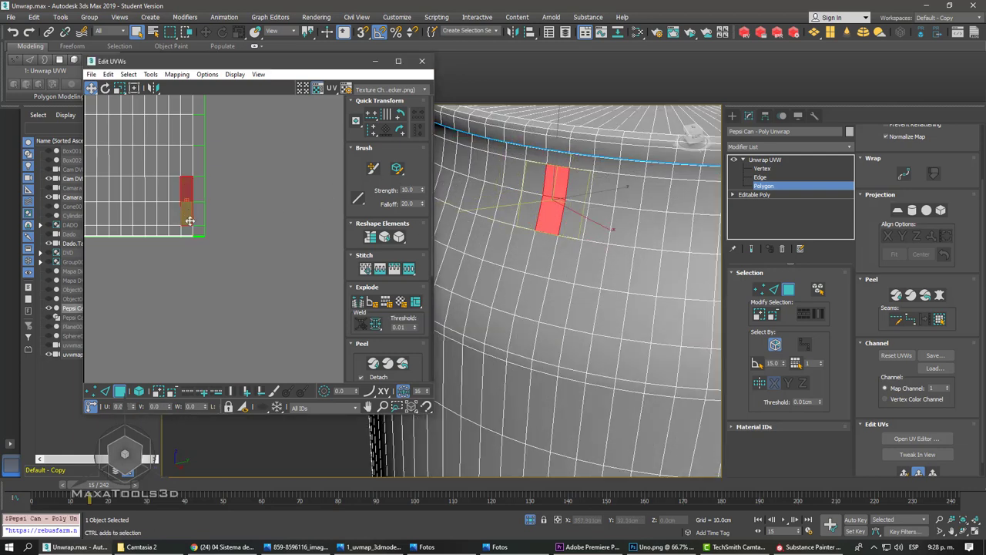
ctrl+click(186, 229)
ctrl+click(198, 192)
ctrl+click(199, 218)
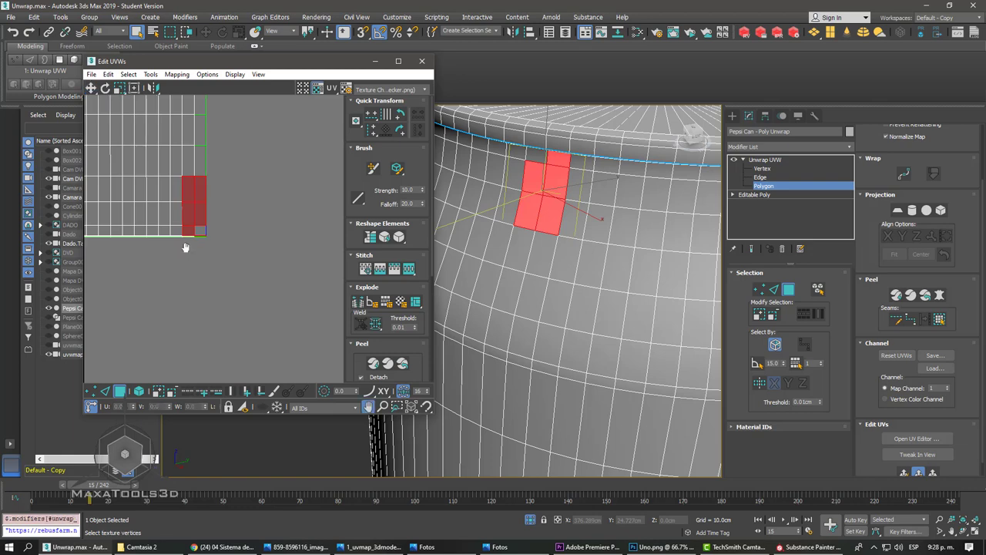
middle_drag(187, 246, 270, 257)
scroll(218, 238, down, 2)
scroll(154, 229, down, 2)
scroll(154, 229, up, 2)
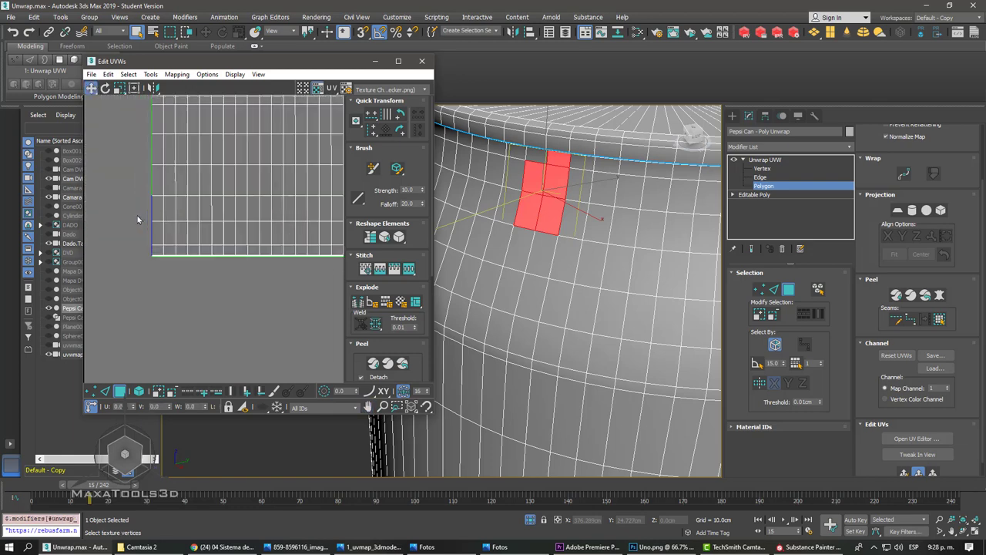
scroll(162, 213, up, 2)
click(172, 204)
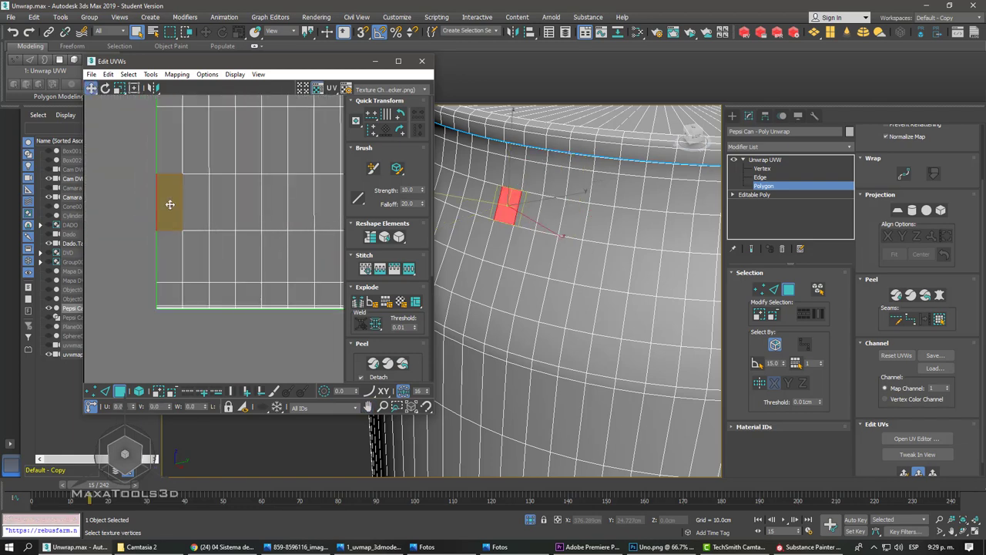
click(170, 254)
click(171, 292)
click(171, 253)
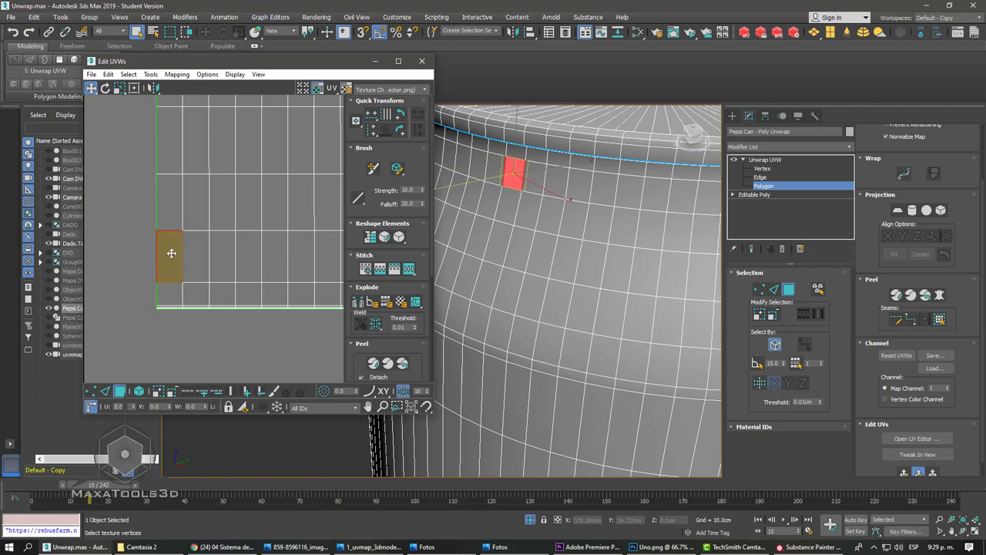
click(171, 202)
click(328, 192)
scroll(174, 235, down, 2)
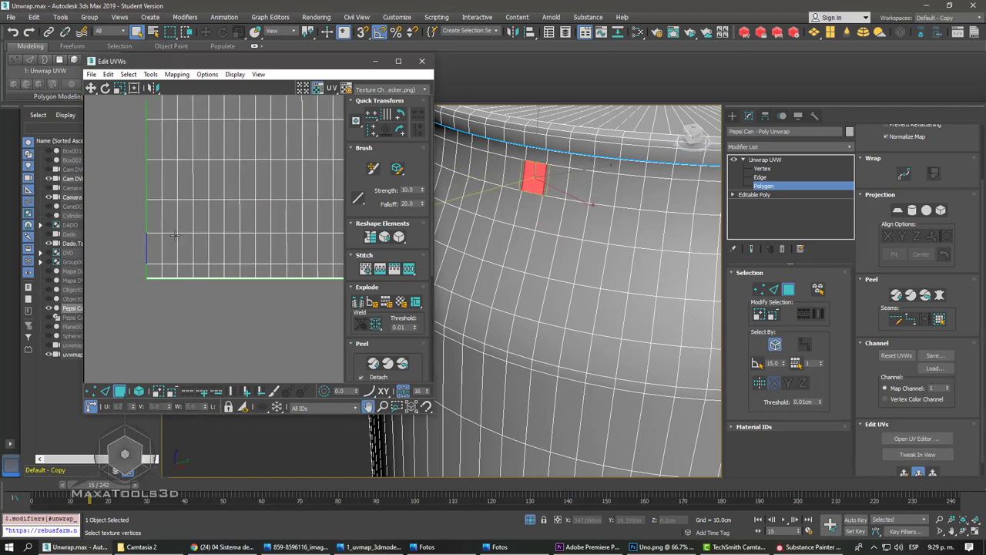
scroll(174, 235, down, 2)
scroll(200, 238, down, 2)
scroll(231, 247, down, 2)
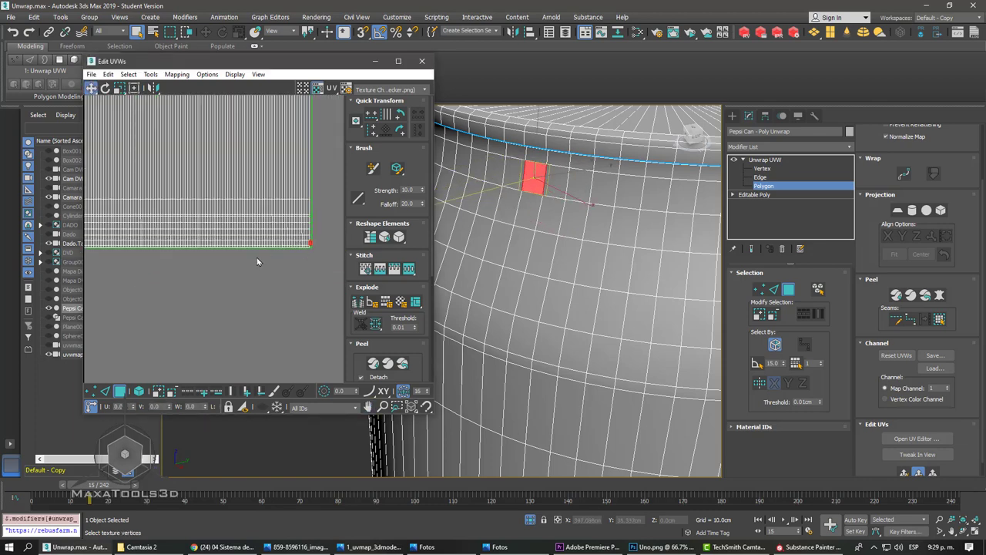
scroll(258, 262, up, 3)
middle_drag(184, 254, 290, 244)
scroll(258, 252, up, 2)
scroll(258, 252, up, 2)
scroll(262, 247, up, 1)
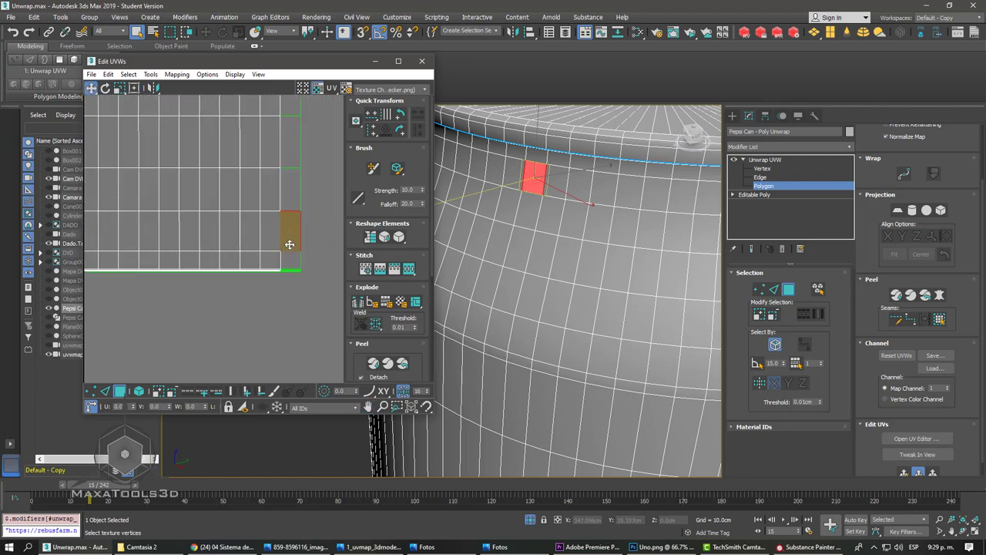
scroll(290, 244, down, 3)
scroll(254, 242, down, 2)
scroll(197, 241, up, 2)
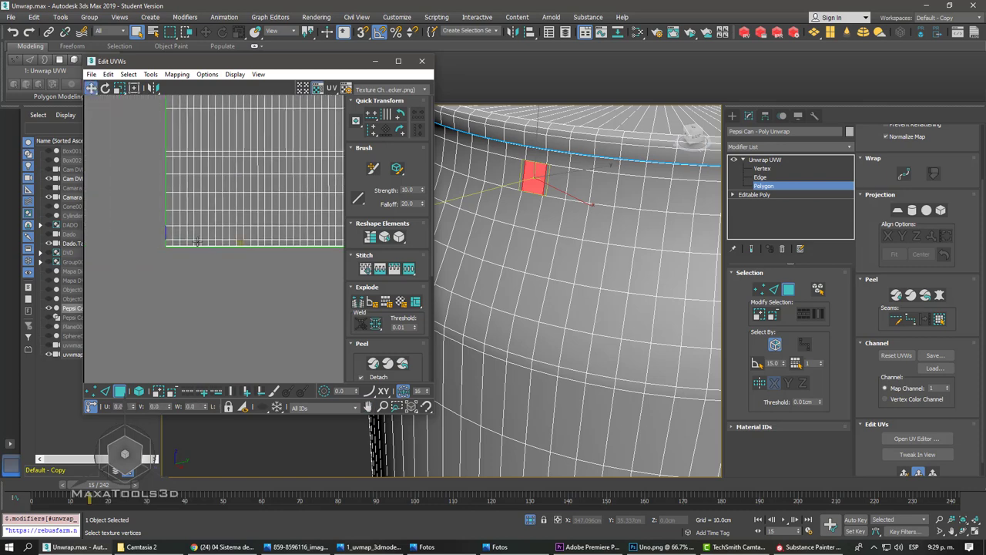
scroll(197, 241, up, 2)
drag(173, 243, 142, 206)
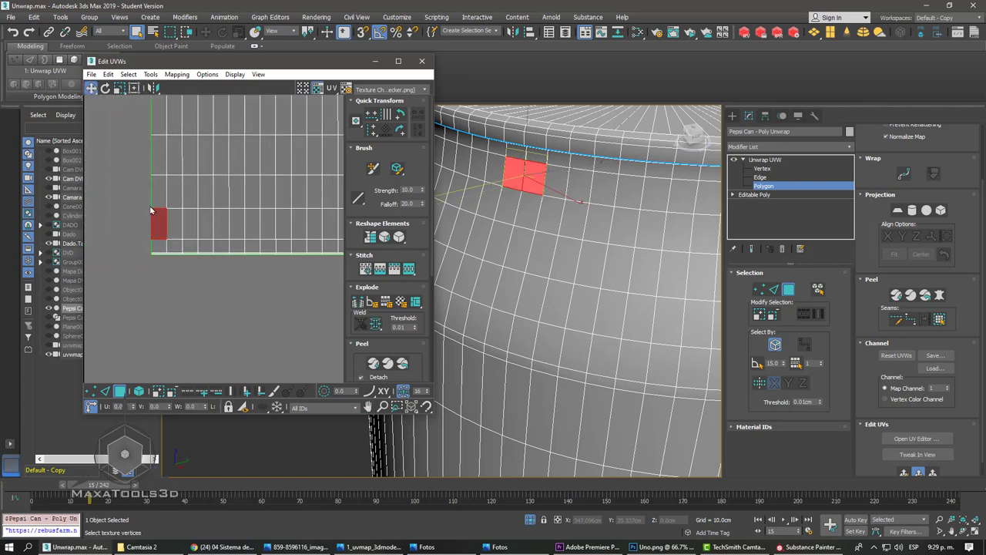
scroll(190, 240, down, 2)
middle_drag(191, 239, 260, 266)
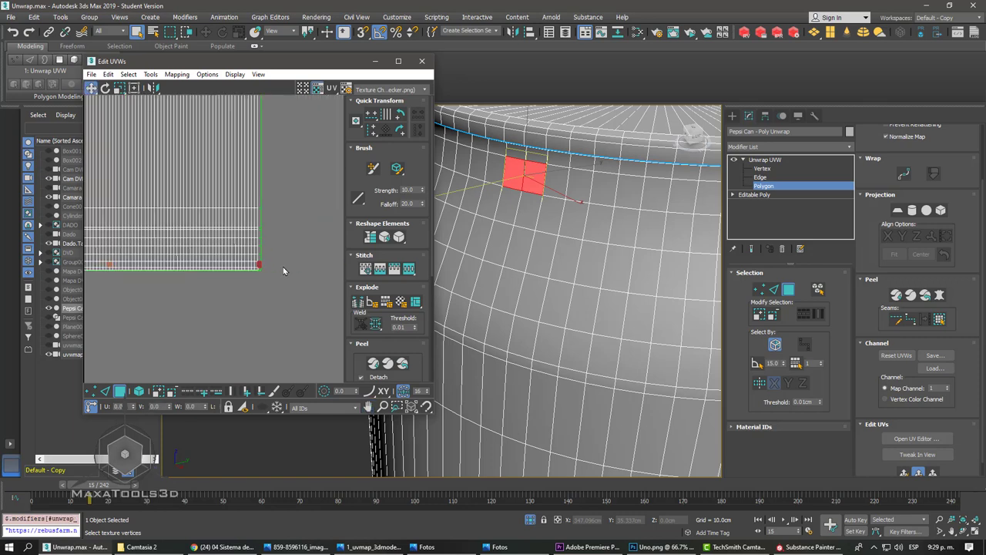
scroll(266, 265, down, 1)
scroll(254, 262, down, 1)
scroll(265, 260, down, 1)
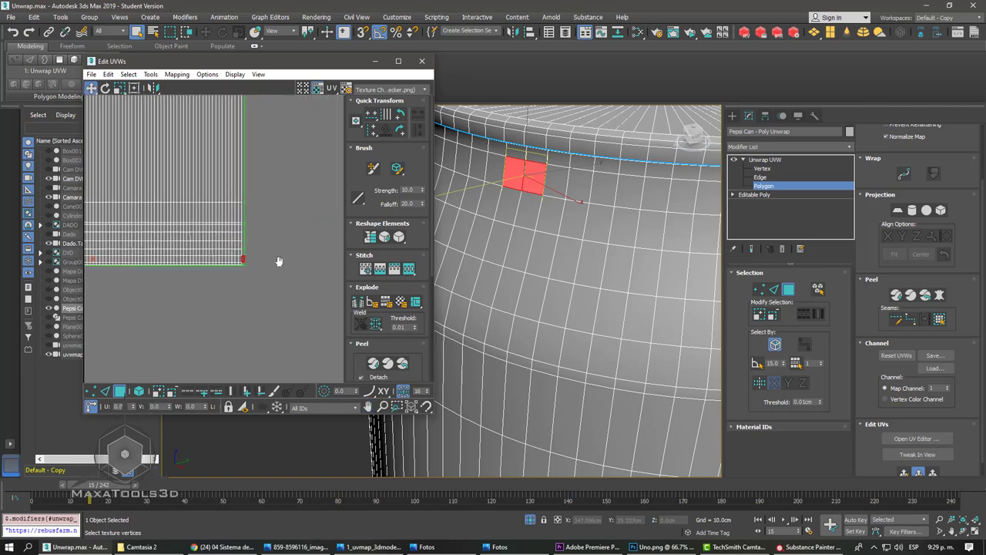
scroll(273, 262, down, 1)
click(266, 282)
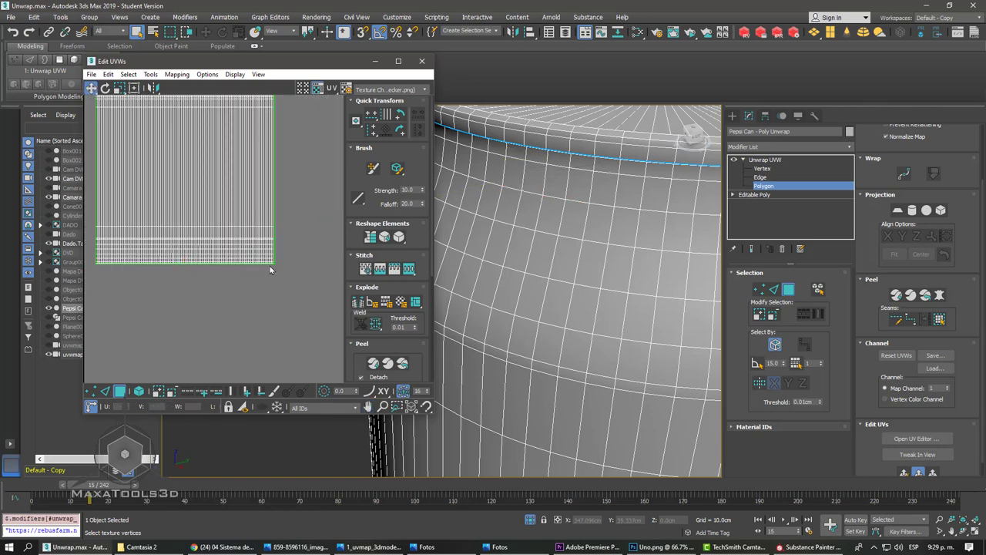
scroll(266, 262, up, 2)
scroll(255, 238, up, 2)
scroll(245, 219, up, 2)
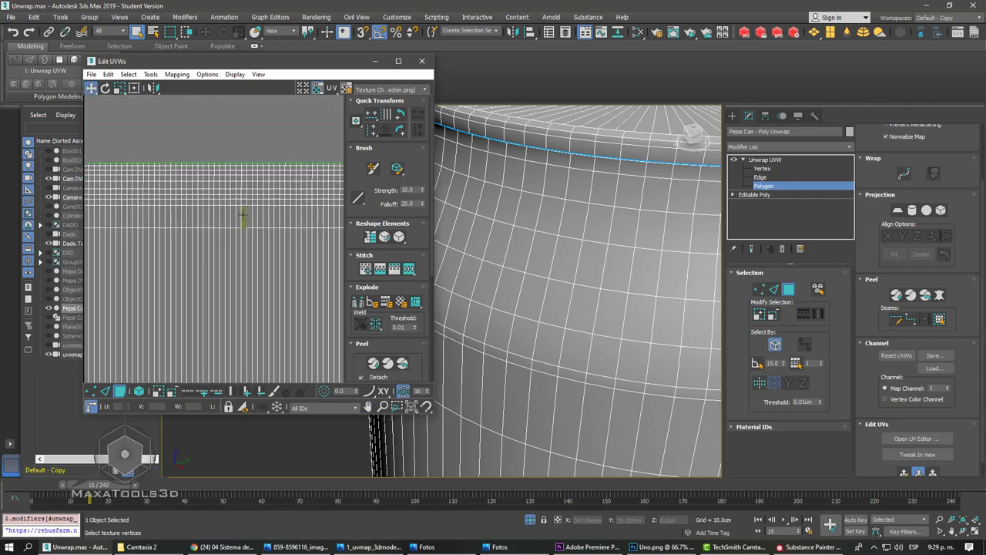
scroll(241, 212, down, 2)
scroll(262, 208, down, 1)
scroll(247, 196, down, 1)
scroll(228, 189, down, 1)
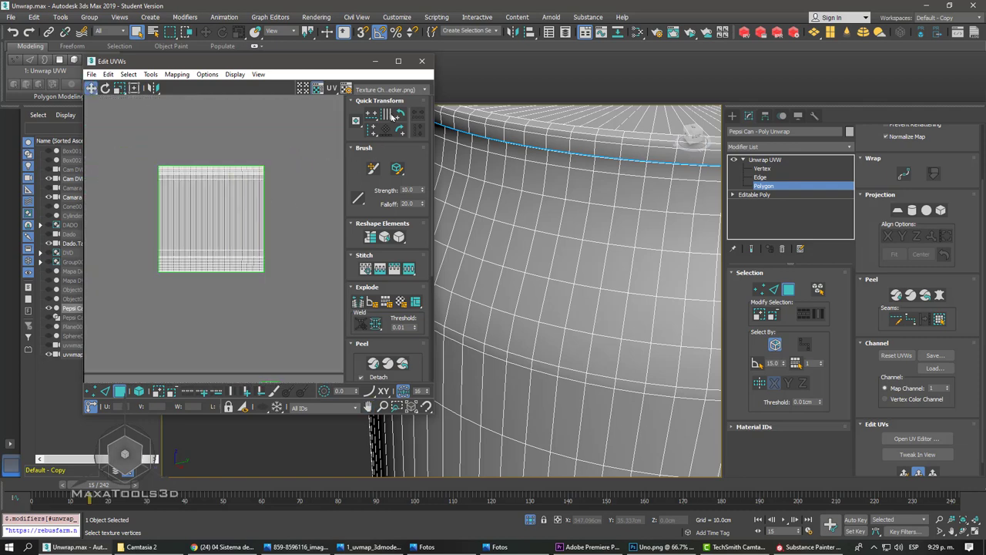
scroll(228, 235, down, 3)
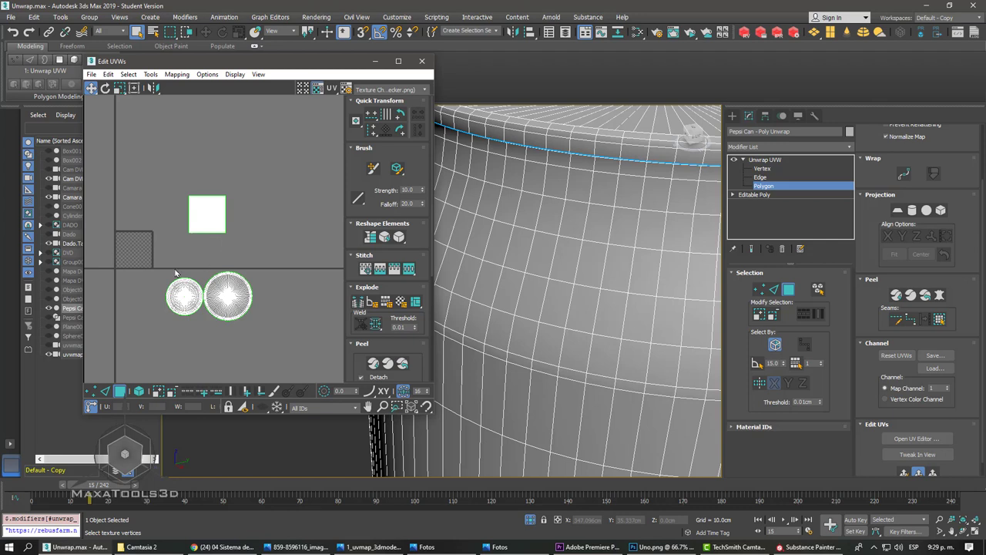
- Pack Normalize the rim and both cap islands into the UV square
drag(349, 357, 346, 235)
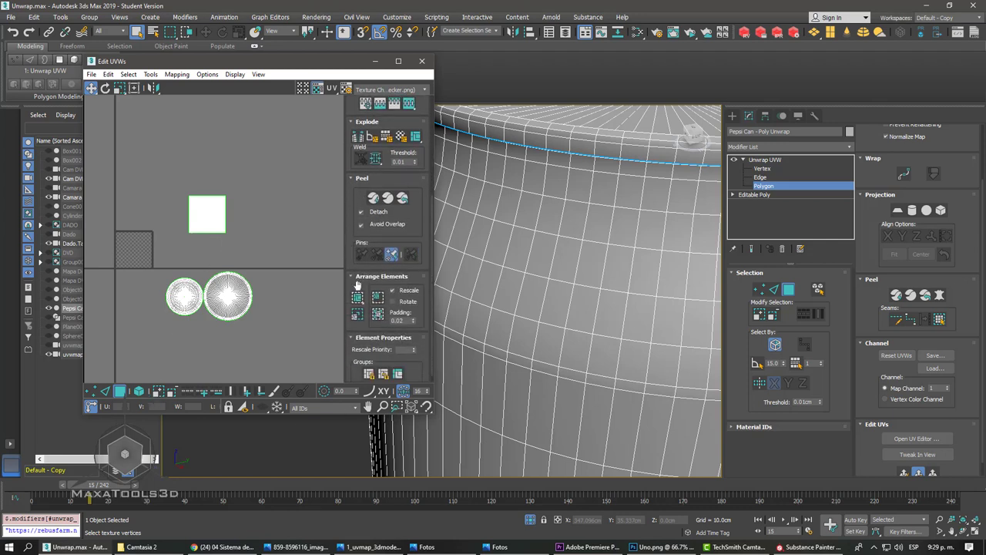
click(358, 298)
scroll(119, 212, up, 3)
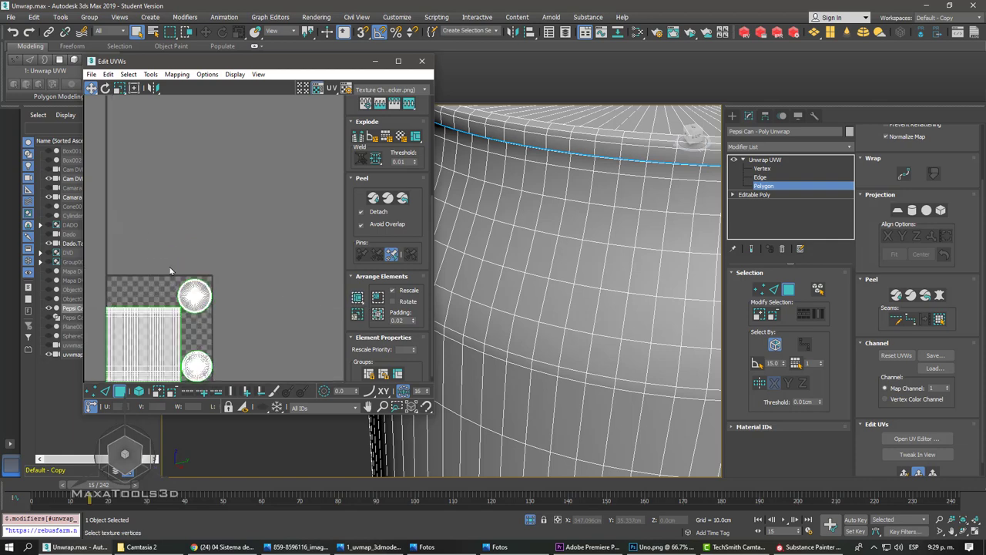
scroll(197, 220, up, 1)
scroll(197, 219, up, 3)
scroll(223, 216, down, 2)
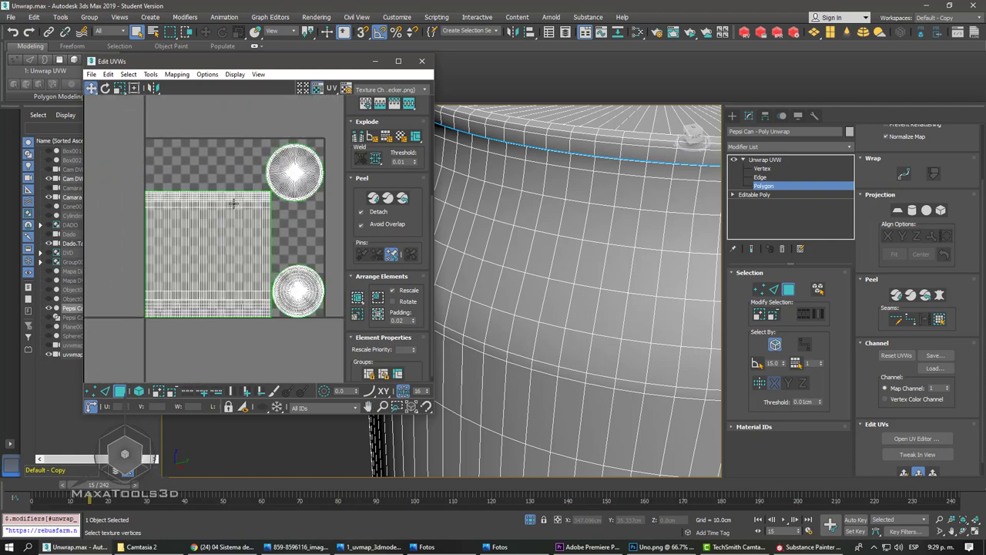
- Preview the CheckerPattern texture on the can and frame it to inspect the mapping
click(759, 159)
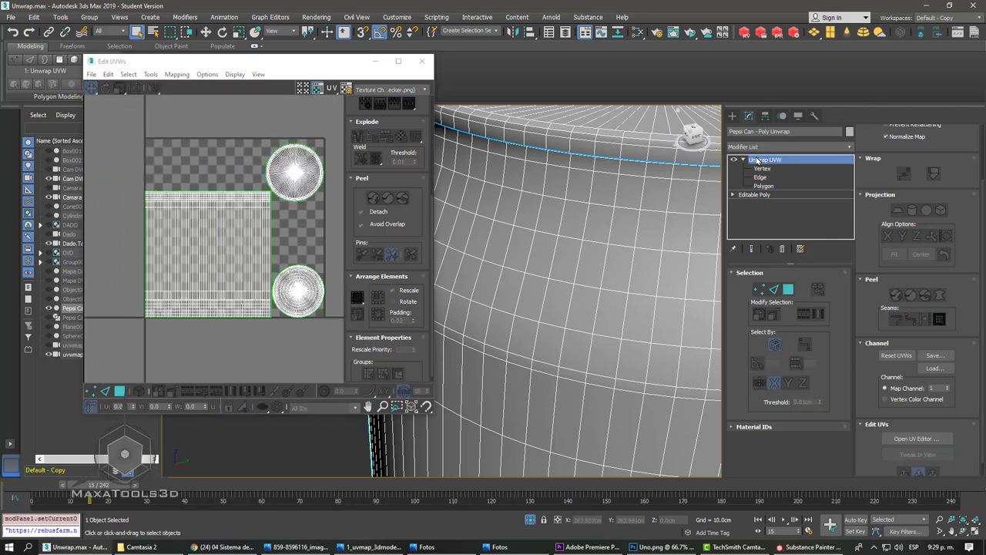
click(422, 90)
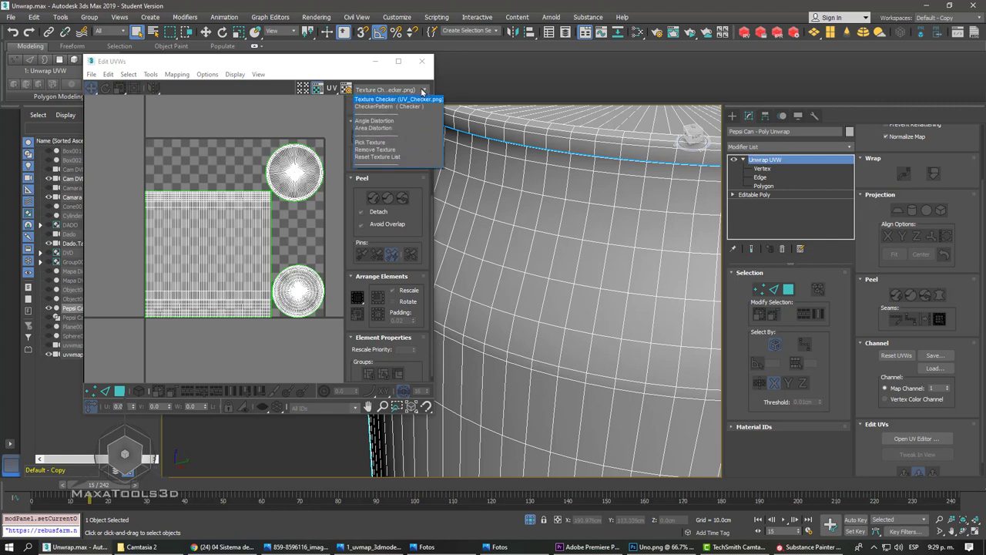
click(422, 90)
click(422, 90)
click(400, 106)
click(417, 90)
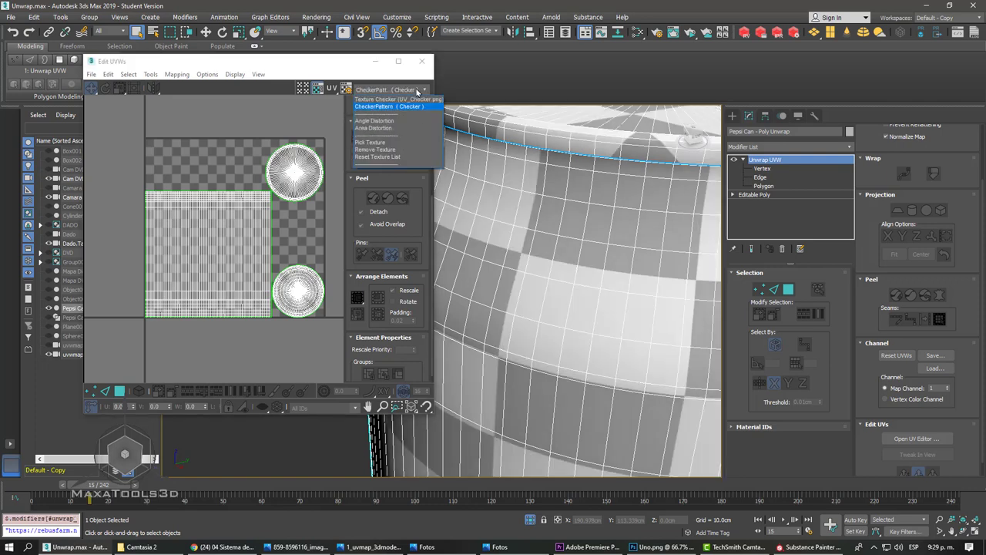
key(z)
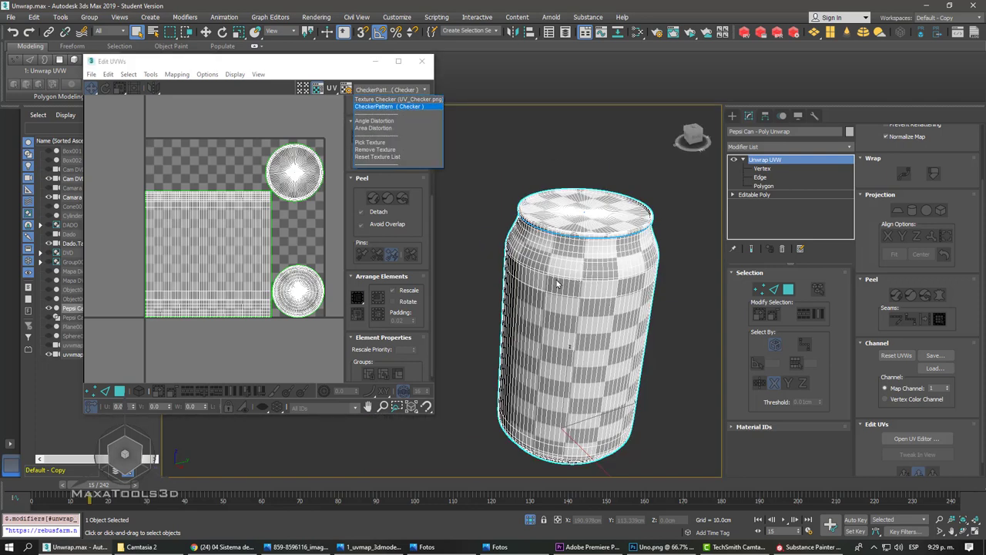
mouse_move(604, 322)
alt+middle_down()
mouse_move(509, 305)
mouse_move(496, 293)
alt+middle_up()
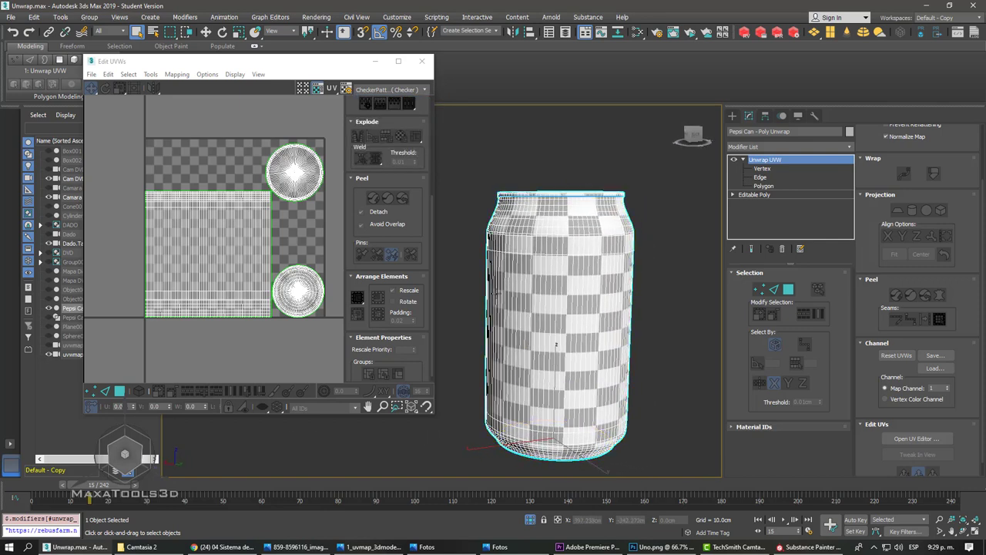
- Step forward three images in Windows Photos to the flat box die-cut template reference
click(372, 547)
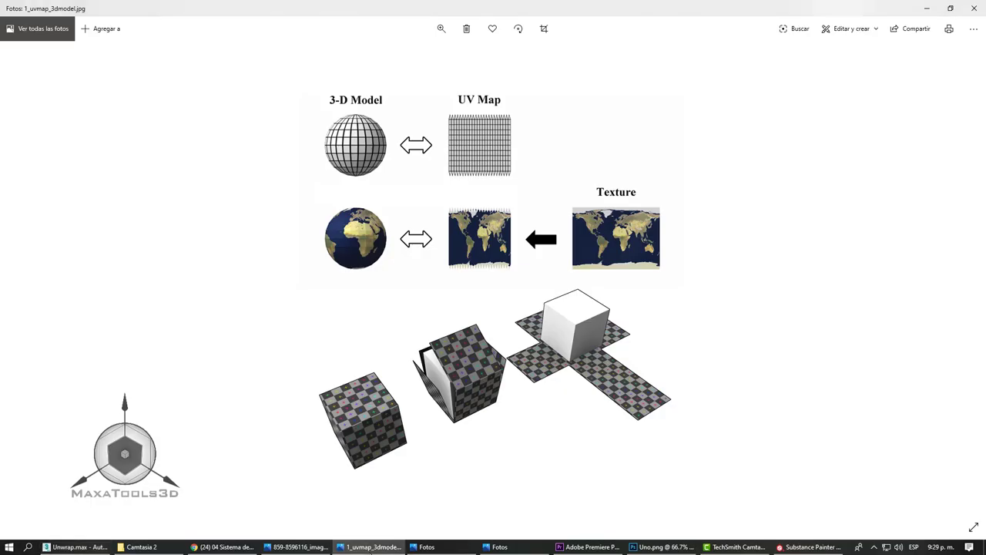
key(Right)
key(Right)
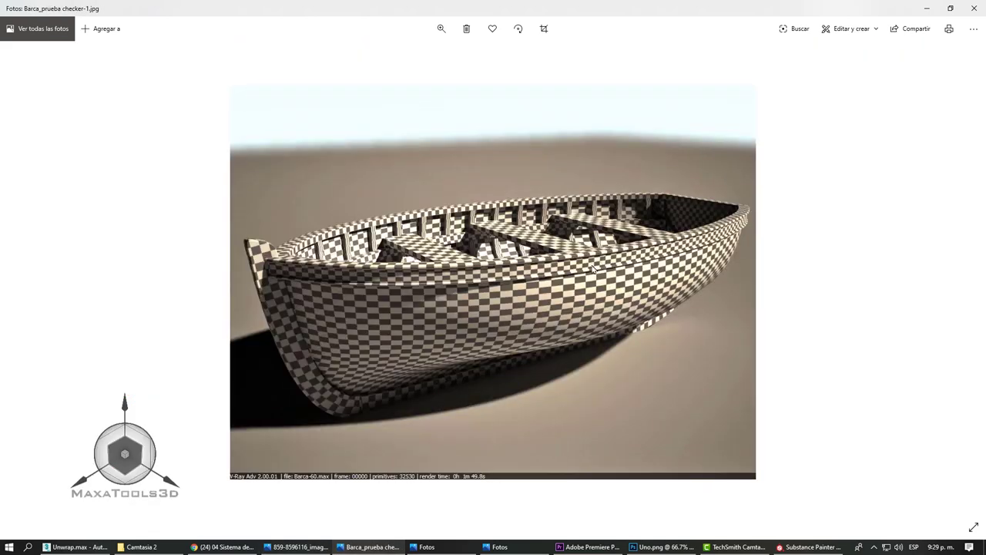
key(Right)
key(Right)
key(Right)
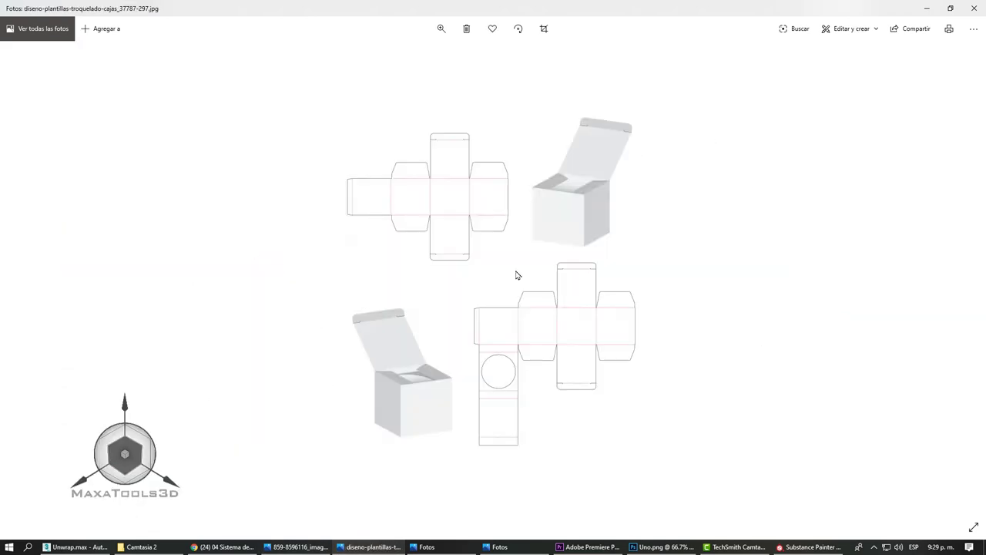
key(Right)
key(Right)
key(Right)
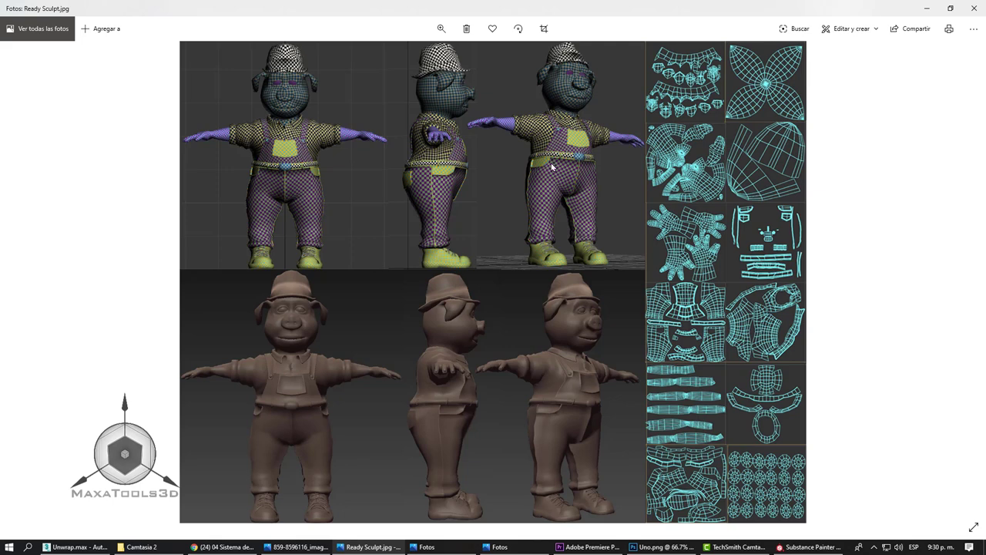
- Step through the Photos reference images to the checkered boat render and UV-map diagram
key(Right)
key(Right)
key(Right)
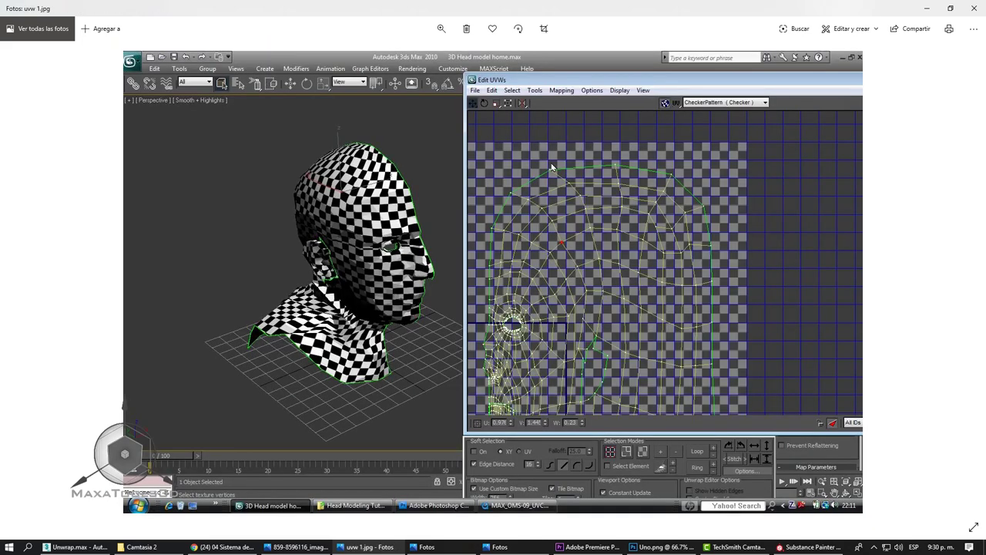
key(Right)
key(Right)
key(Right)
key(Right)
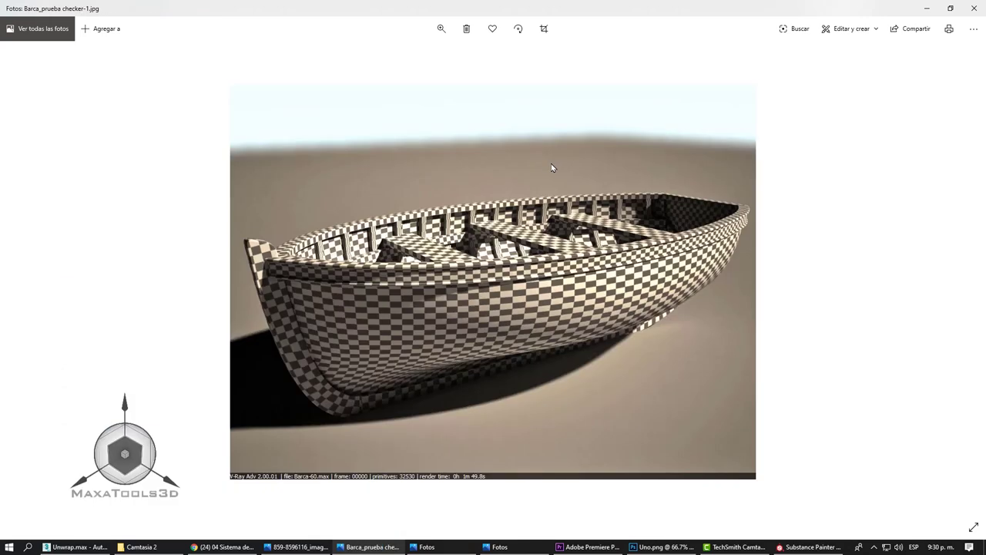
key(Right)
key(Right)
key(Left)
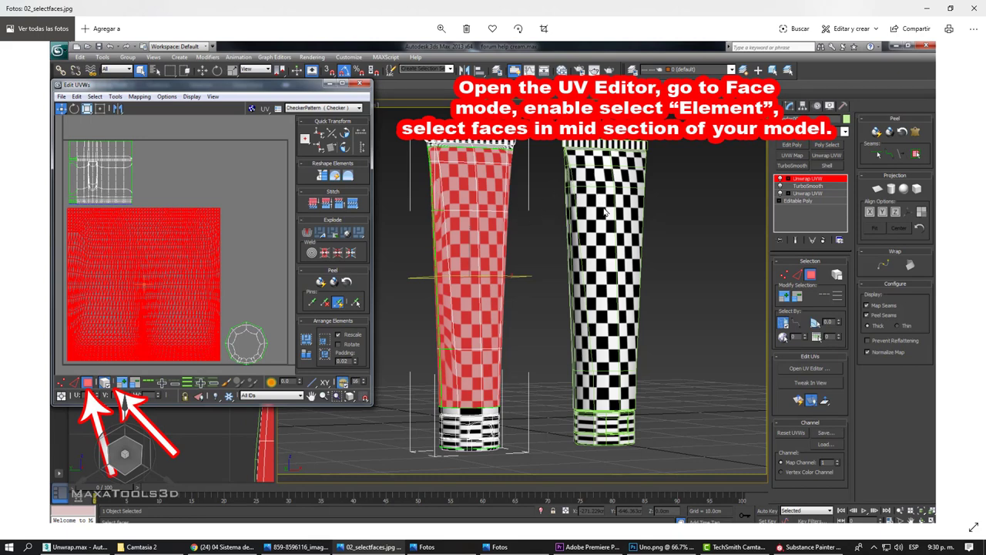
key(Right)
key(Left)
key(Right)
- Compare the boat and dinosaur renders, then minimize Photos to return to 3ds Max
key(Left)
key(Left)
key(Left)
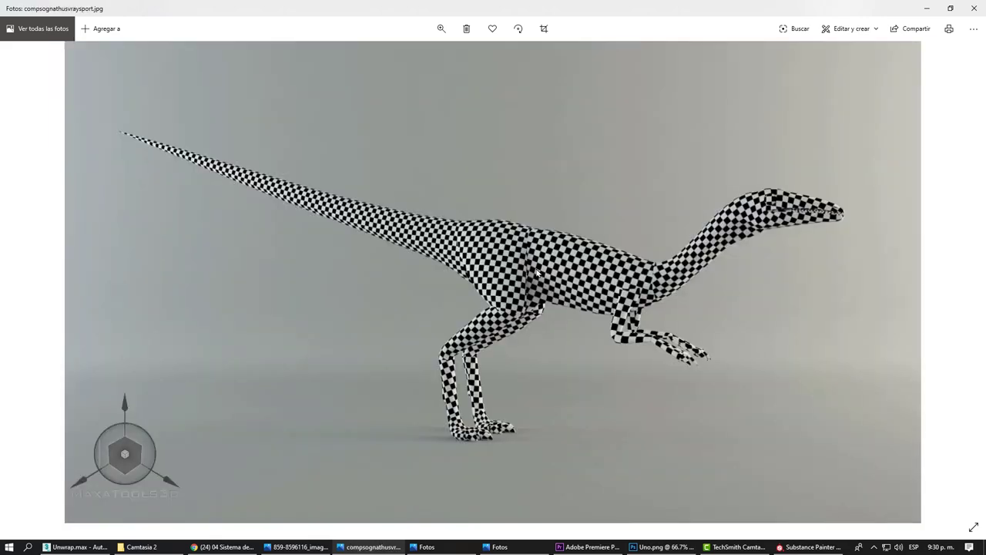
key(Right)
key(Left)
key(Right)
key(Left)
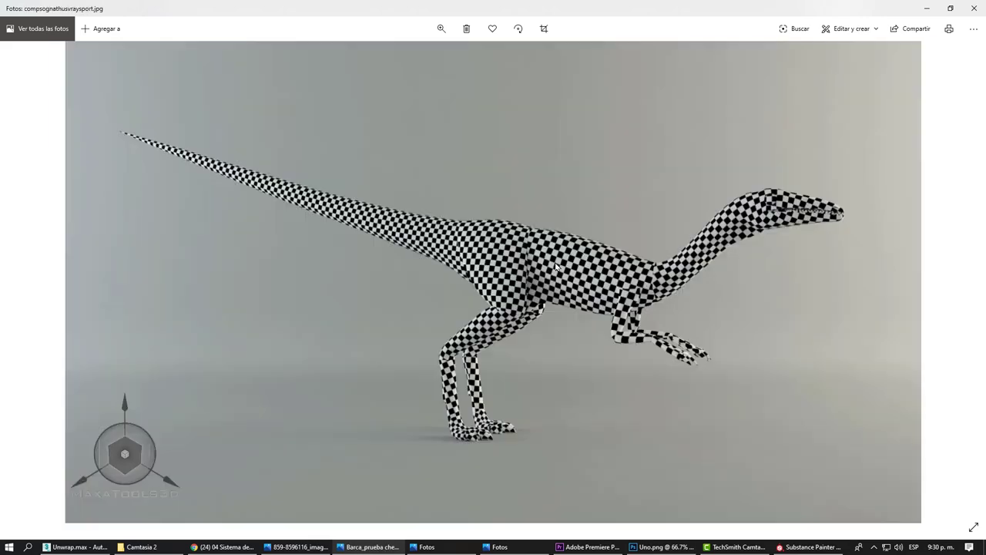
key(Right)
click(927, 8)
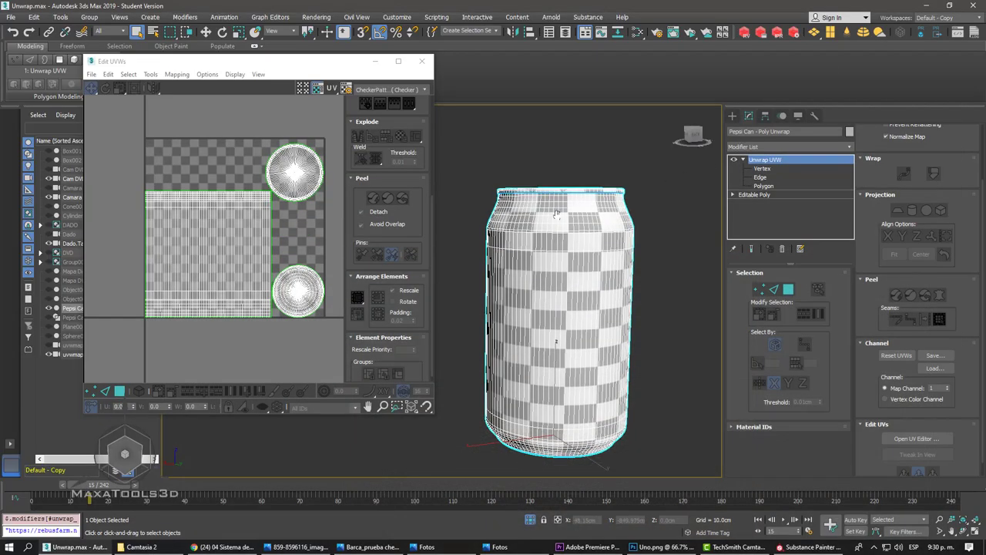
- In Polygon mode with Select by Element, select the can's side UV island and drag it left and slightly up
mouse_move(577, 227)
alt+middle_down()
mouse_move(566, 267)
mouse_move(644, 266)
mouse_move(601, 241)
mouse_move(578, 180)
mouse_move(498, 356)
mouse_move(560, 348)
mouse_move(550, 326)
alt+middle_up()
scroll(574, 259, up, 5)
scroll(644, 265, down, 5)
scroll(601, 241, up, 5)
scroll(601, 241, down, 5)
scroll(497, 357, up, 5)
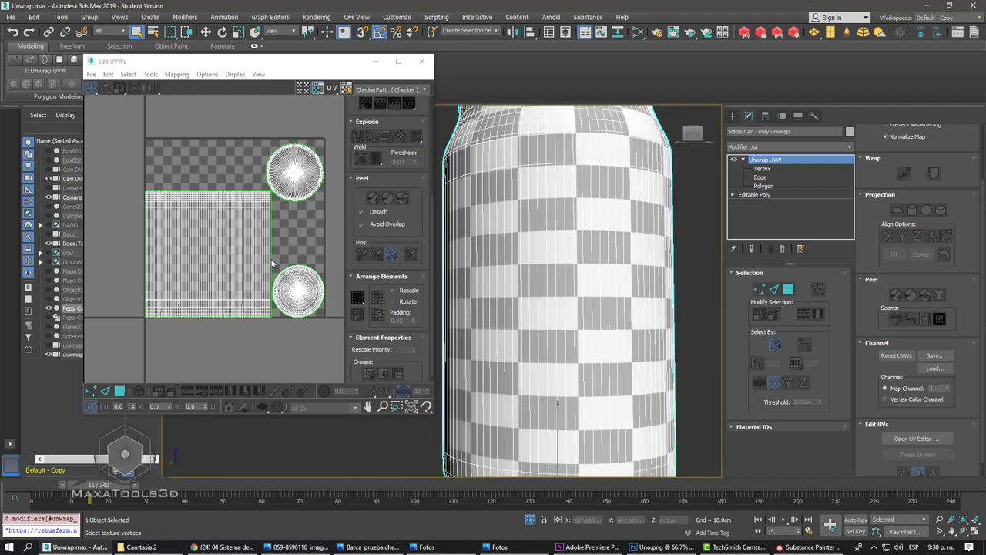
click(119, 392)
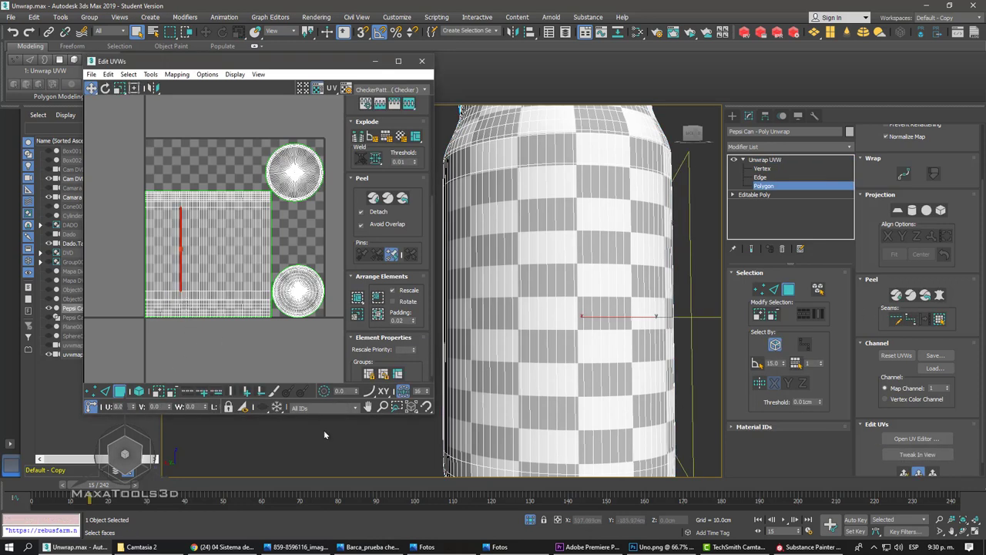
click(139, 391)
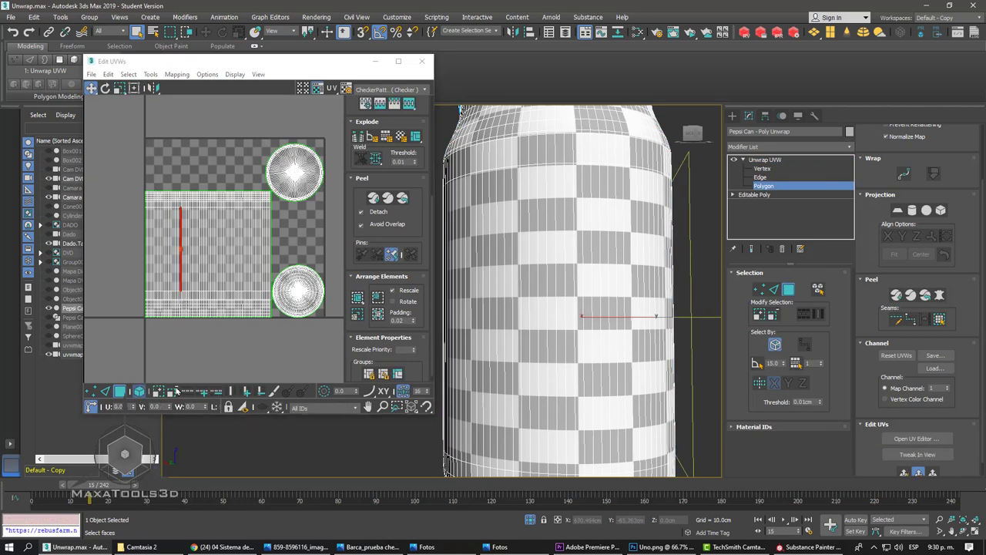
click(192, 301)
drag(192, 301, 148, 291)
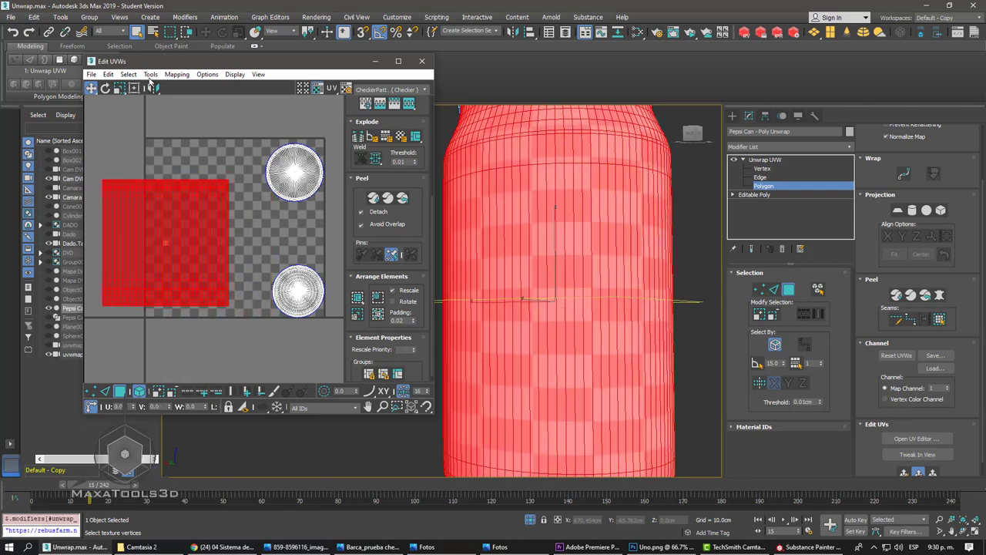
click(150, 74)
- Open the Relax tool and run relax passes on the can's side UV island
click(241, 247)
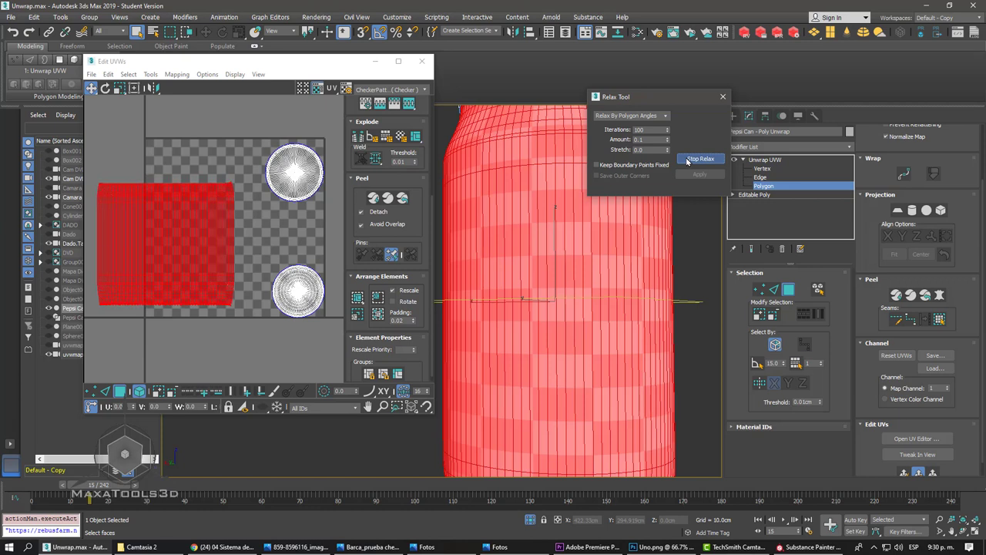
click(688, 160)
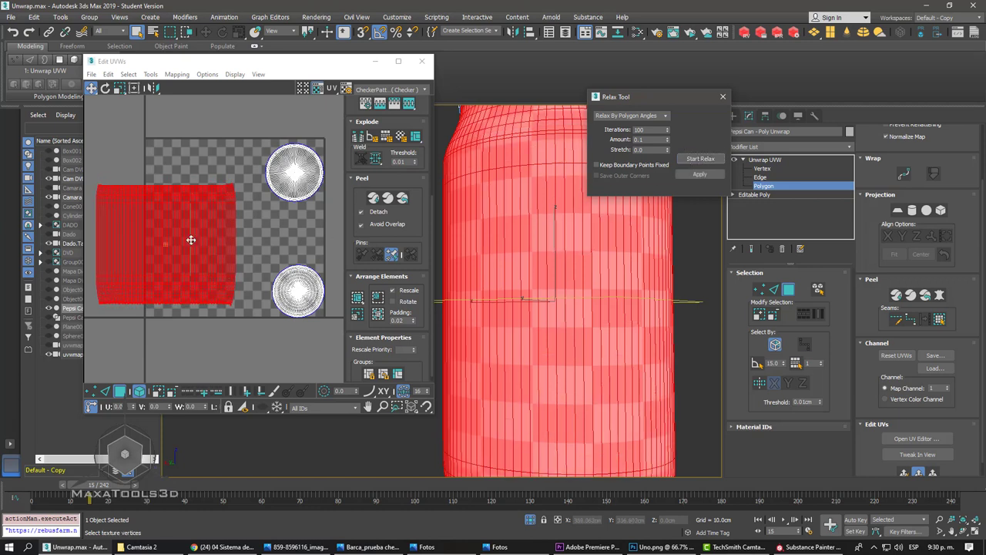
middle_drag(192, 180, 213, 180)
alt+middle_drag(547, 268, 585, 254)
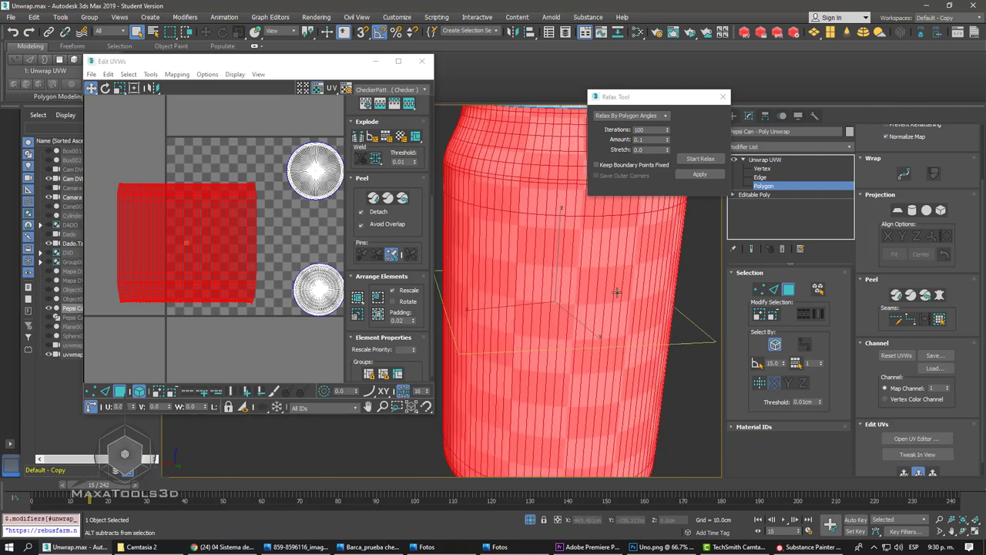
click(700, 159)
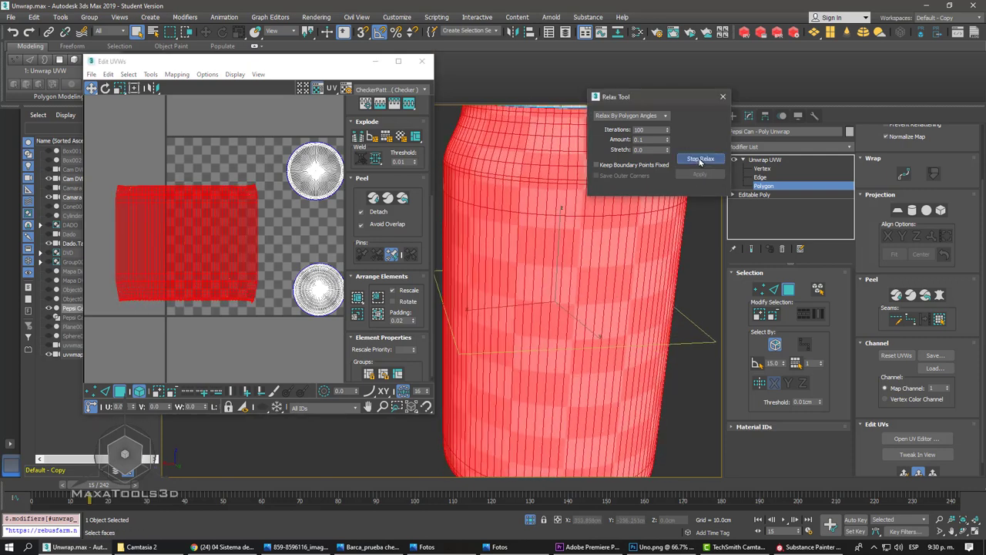
click(699, 160)
click(699, 160)
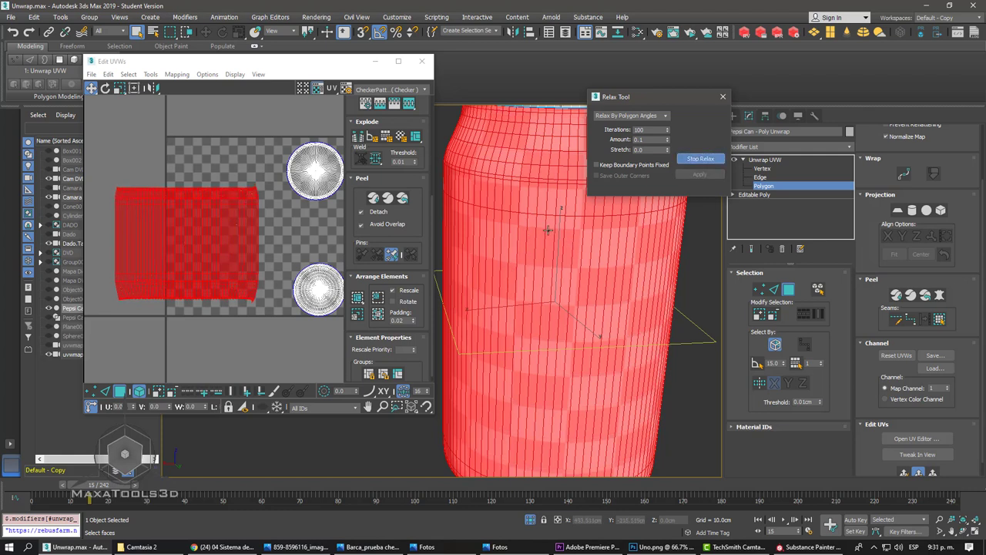
- Re-run the relax with boundary points fixed until the island is square, then close the Relax tool
click(688, 160)
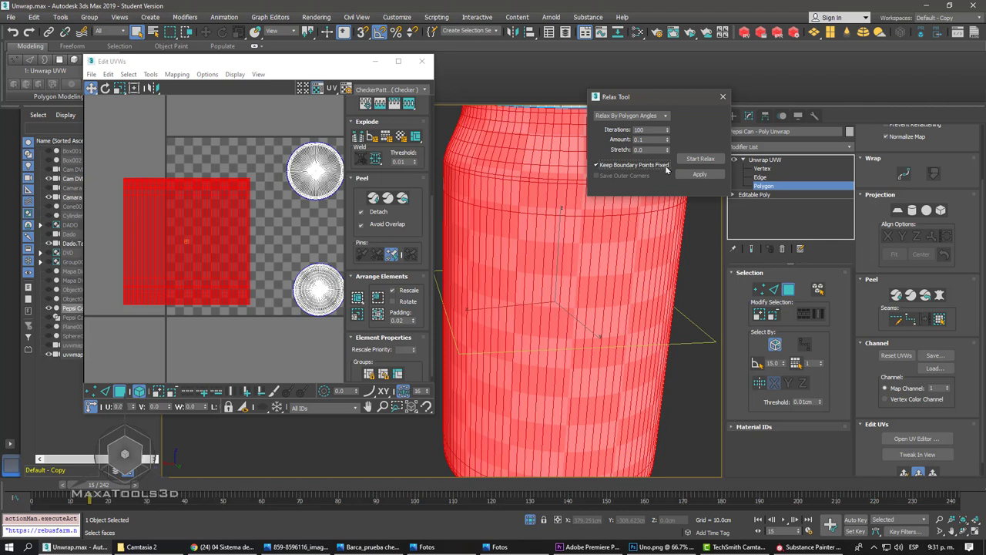
click(688, 160)
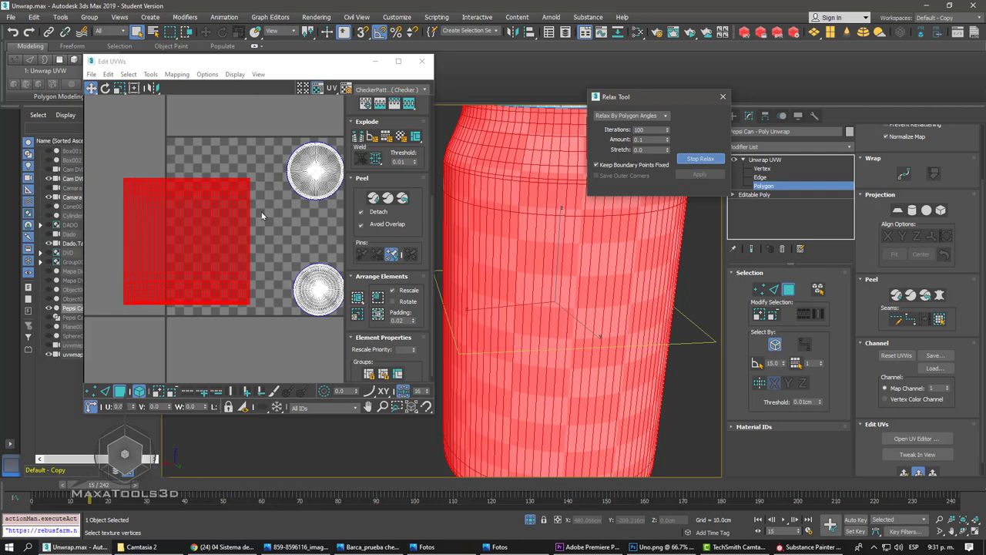
click(693, 157)
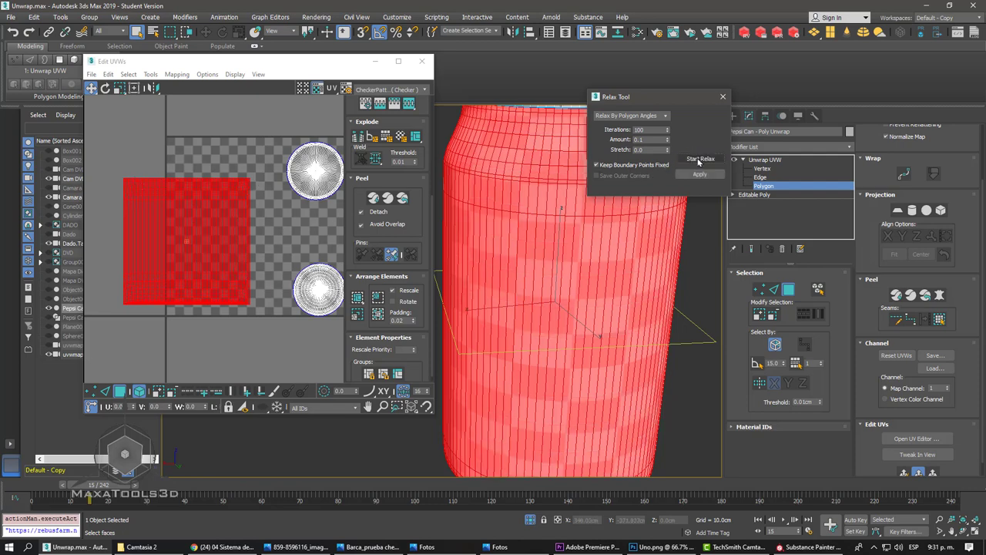
scroll(568, 282, down, 3)
scroll(539, 261, up, 3)
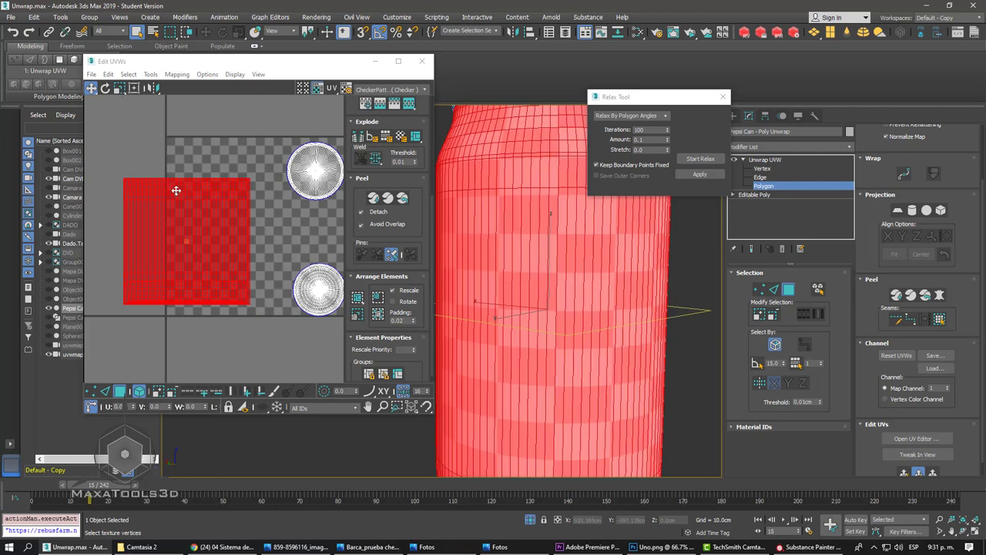
click(723, 97)
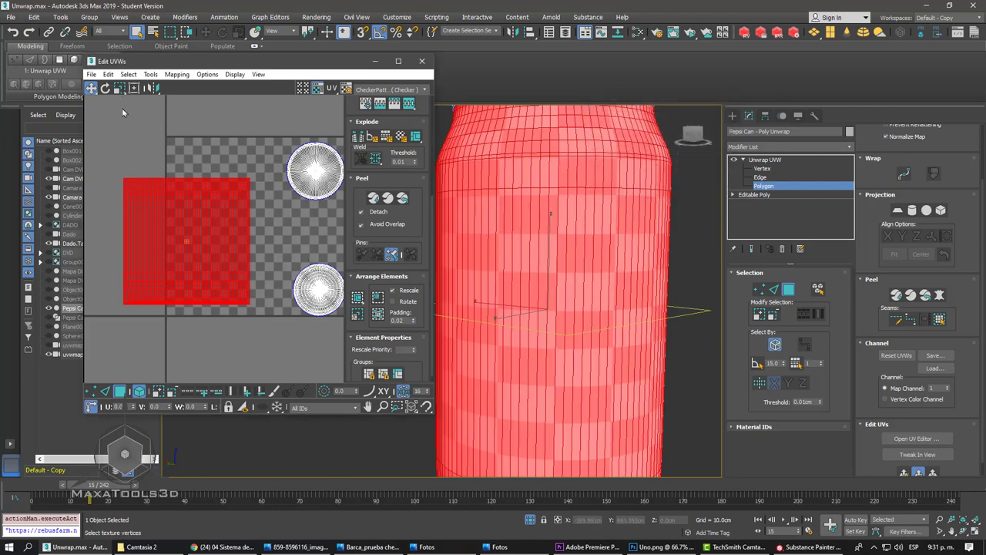
- Squash the side island vertically to about 79% and move it right and down
click(120, 87)
drag(158, 194, 159, 190)
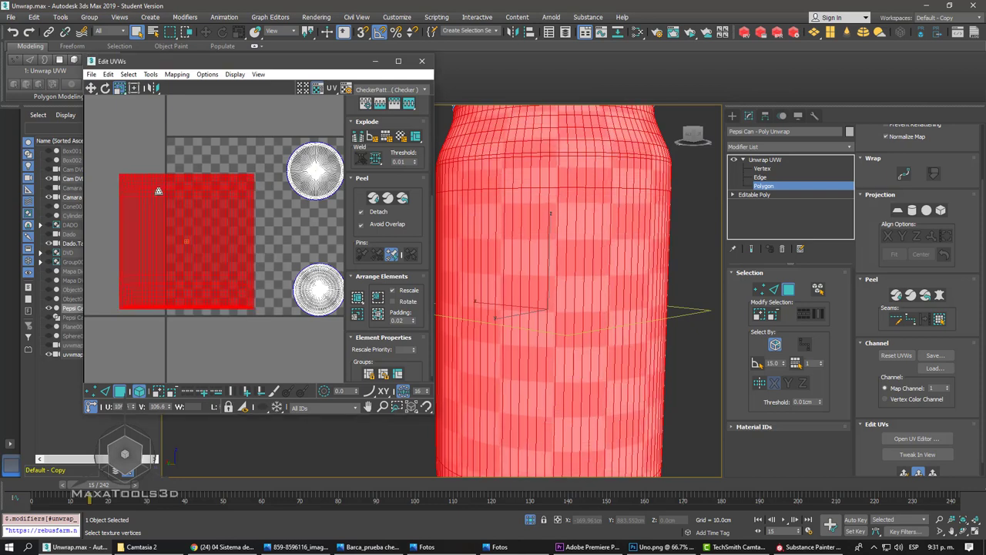
key(ctrl+z)
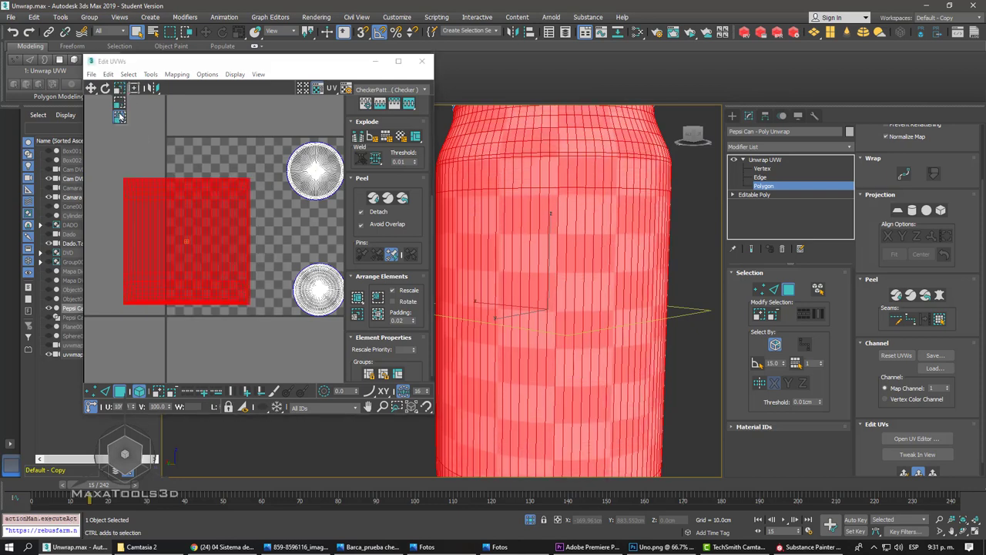
click(181, 198)
drag(181, 198, 172, 249)
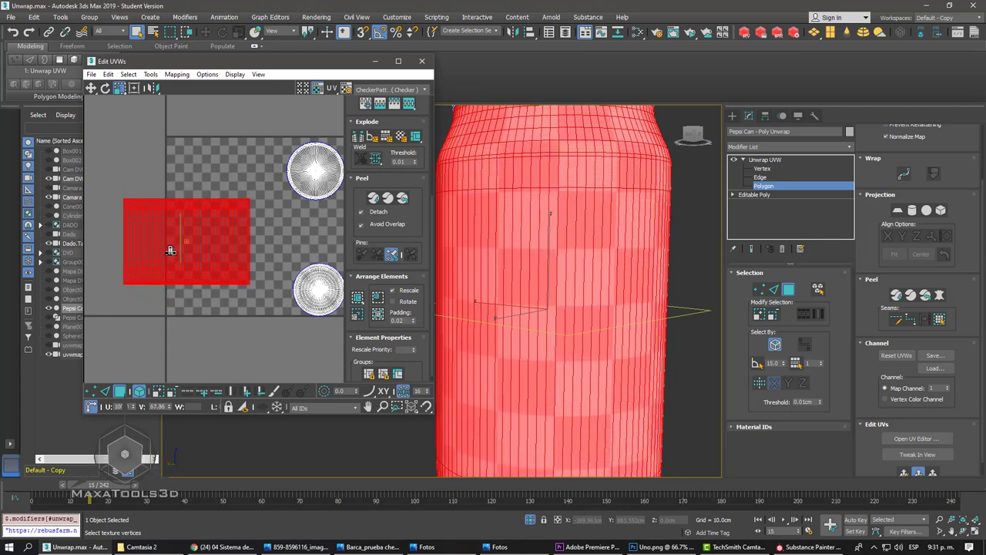
key(w)
drag(192, 225, 237, 235)
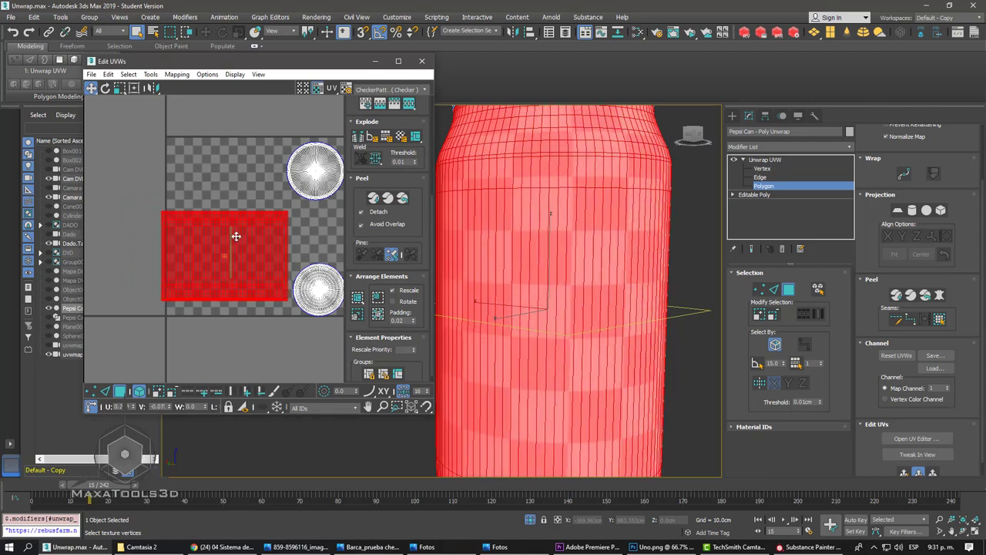
- Select the lid's circular UV island and scale it up
mouse_move(522, 244)
alt+middle_down()
mouse_move(632, 272)
mouse_move(603, 207)
alt+middle_up()
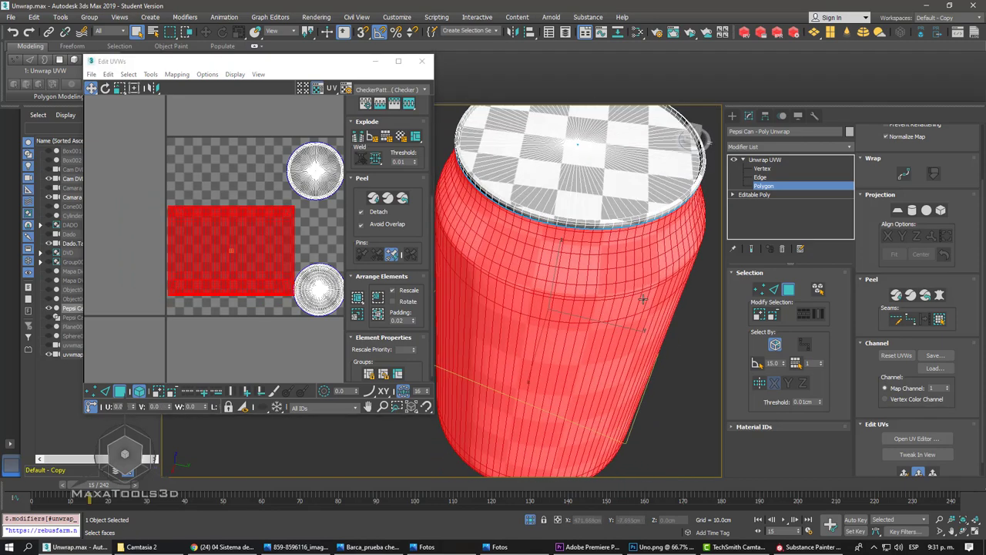
key(shift+z)
scroll(593, 201, up, 3)
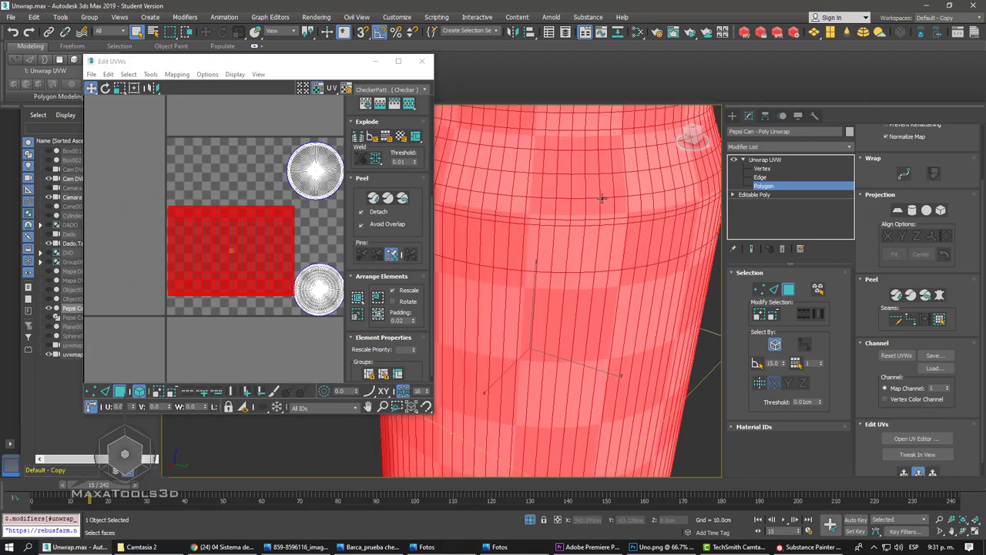
scroll(338, 250, down, 2)
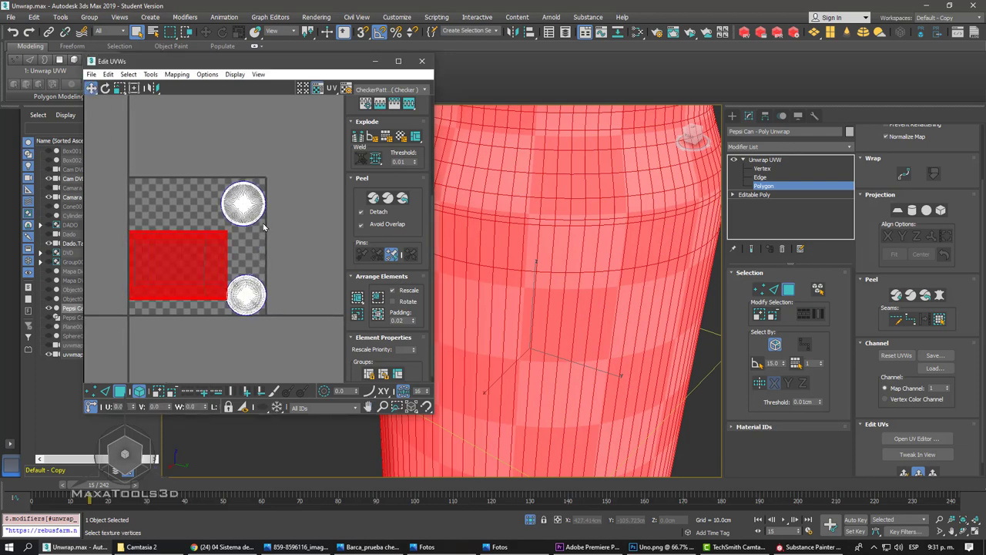
click(241, 193)
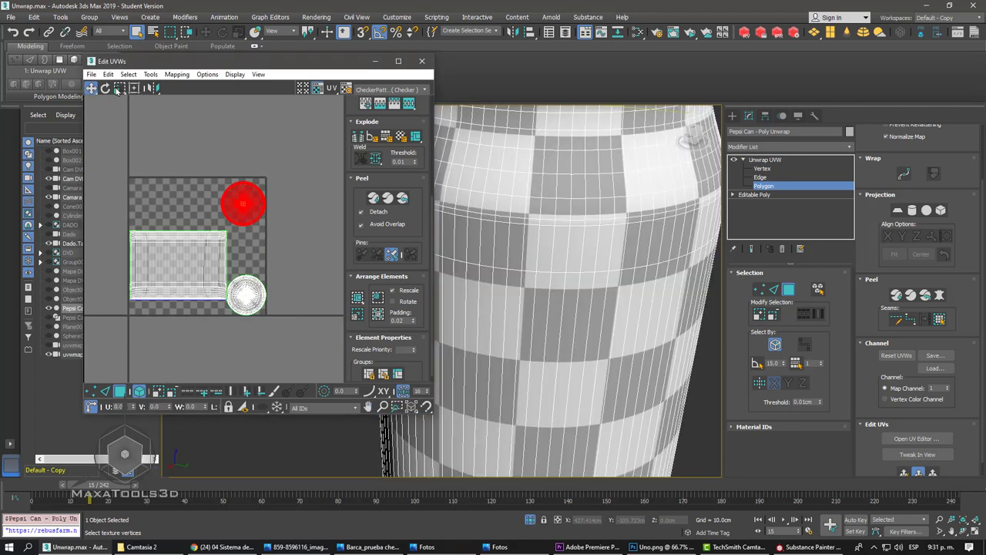
click(118, 89)
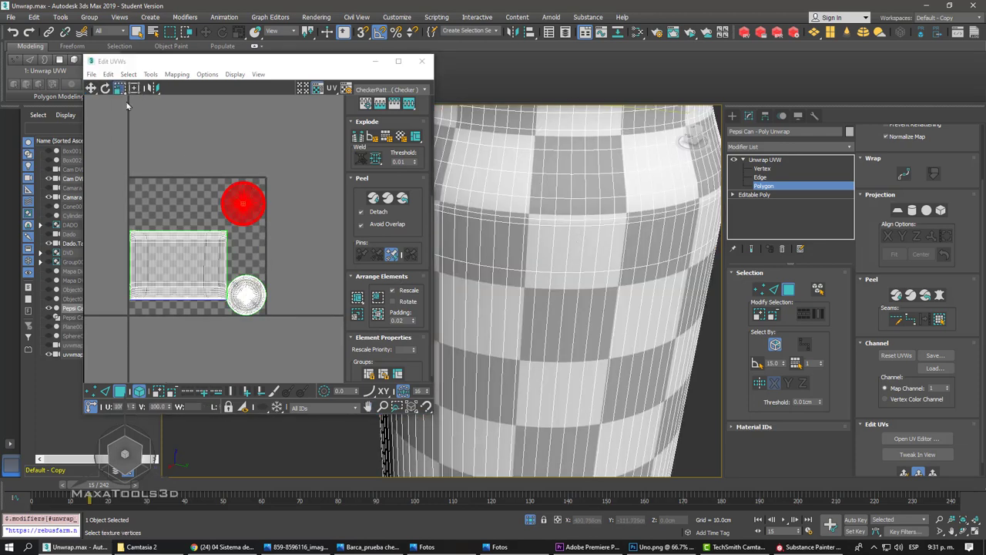
mouse_move(562, 250)
middle_down()
mouse_move(571, 338)
mouse_move(561, 390)
middle_up()
mouse_move(236, 210)
mouse_down()
mouse_move(239, 199)
mouse_move(228, 238)
mouse_up()
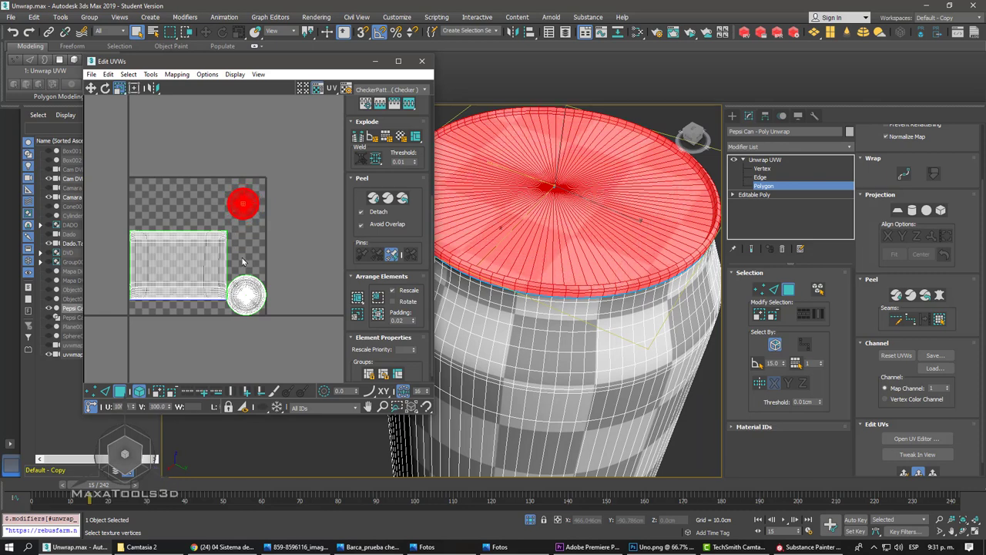
- Move the other cap circle to the upper left of the UV tile beside the lid
click(256, 288)
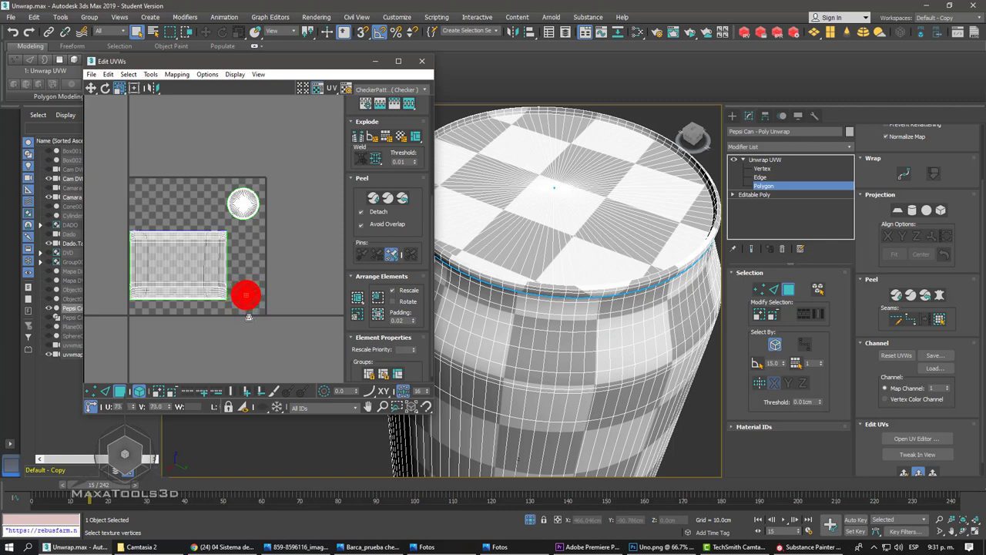
click(91, 87)
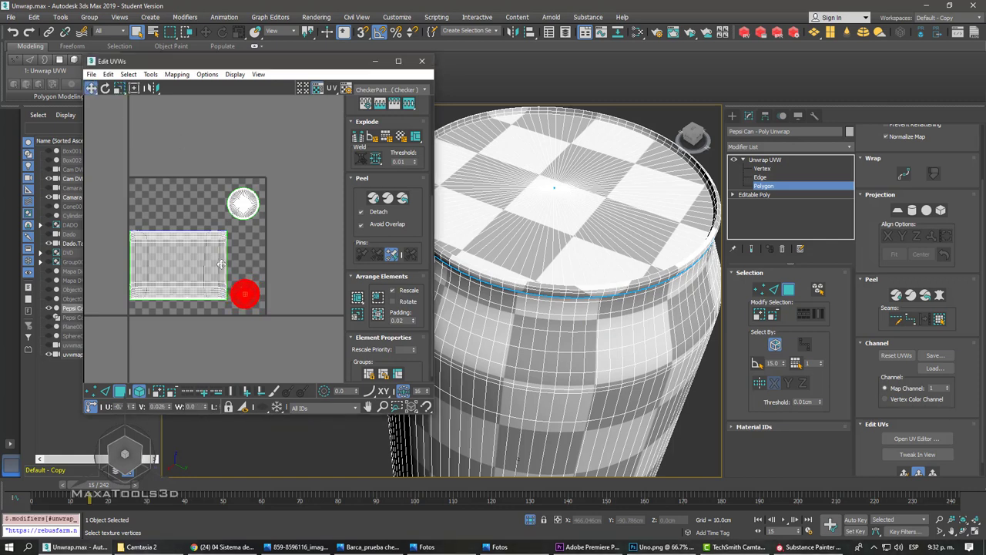
drag(242, 287, 164, 203)
click(292, 268)
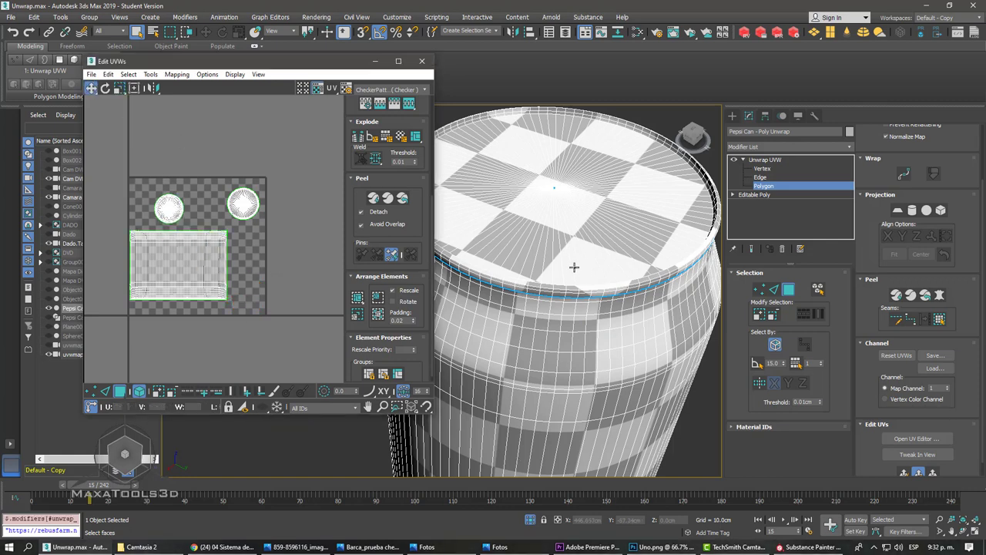
drag(112, 143, 216, 285)
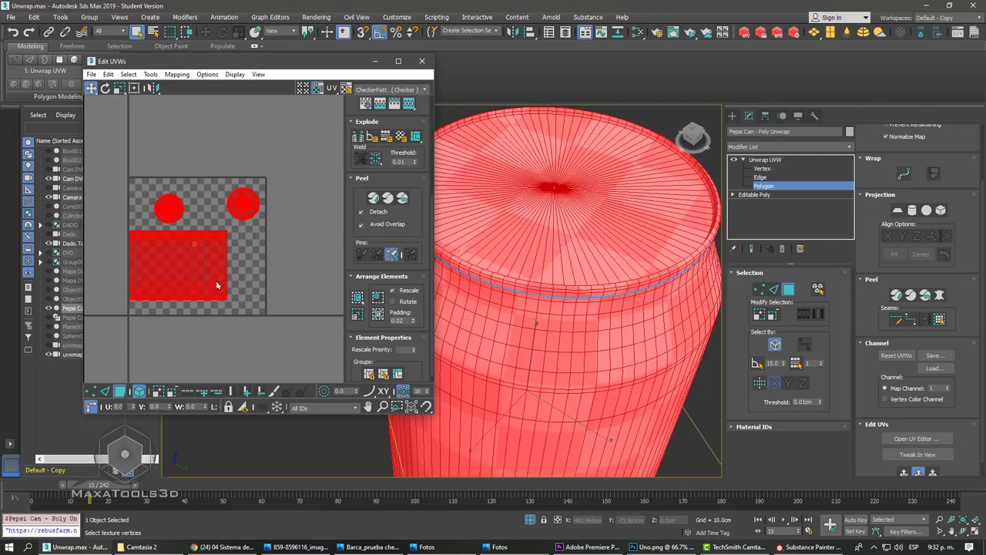
click(290, 294)
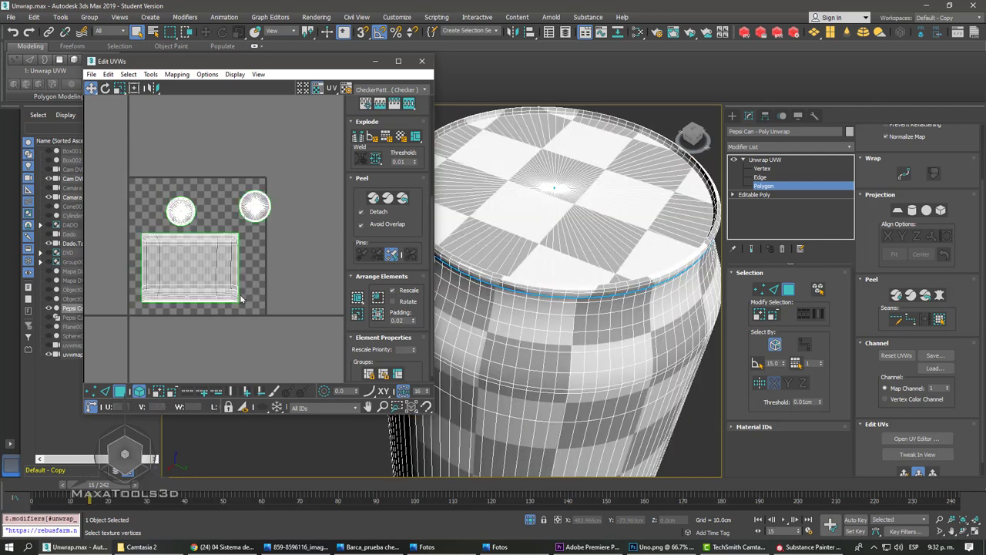
- Select all the can's UV pieces and Pack Normalize them to fill the tile
scroll(243, 231, down, 1)
drag(156, 128, 293, 324)
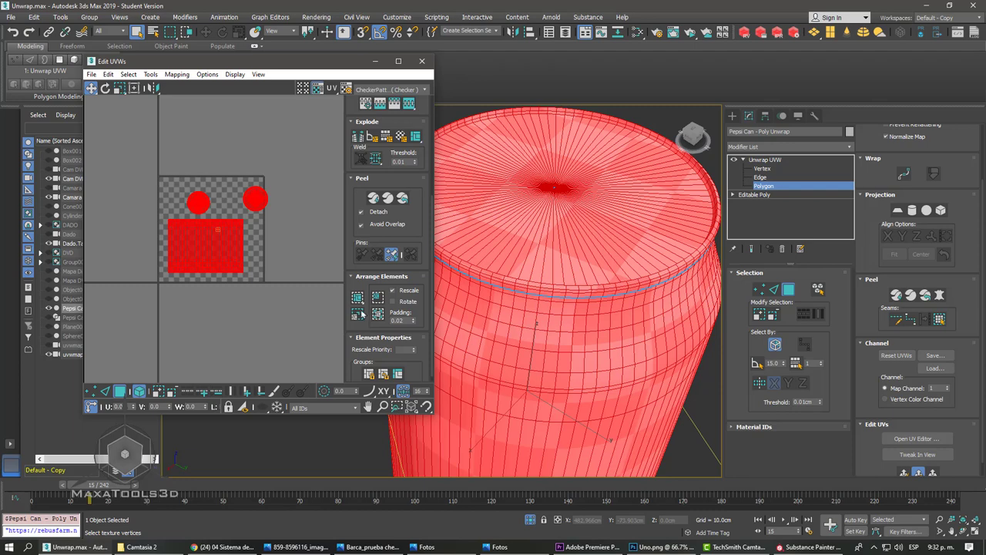
click(359, 300)
scroll(182, 182, up, 1)
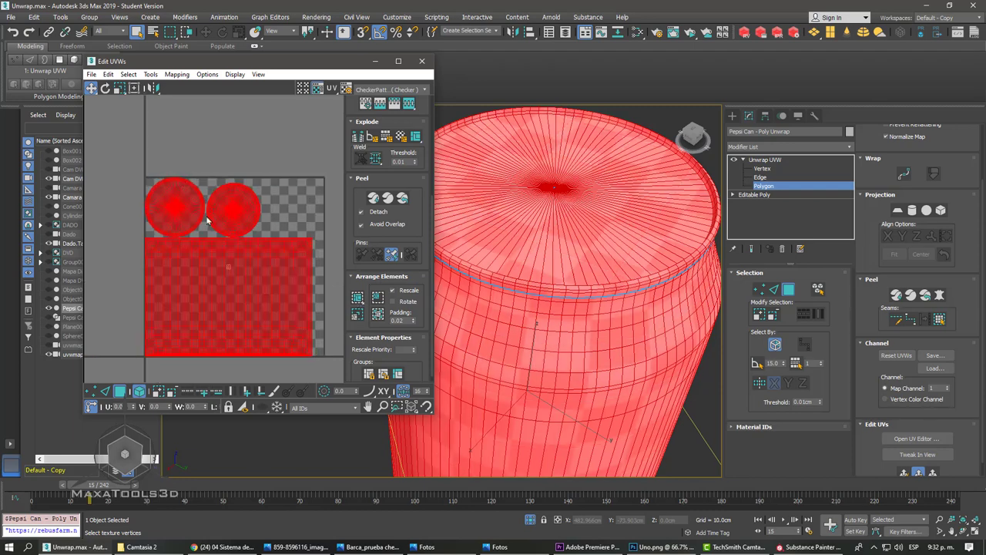
scroll(186, 188, up, 1)
scroll(190, 194, up, 1)
scroll(200, 154, down, 1)
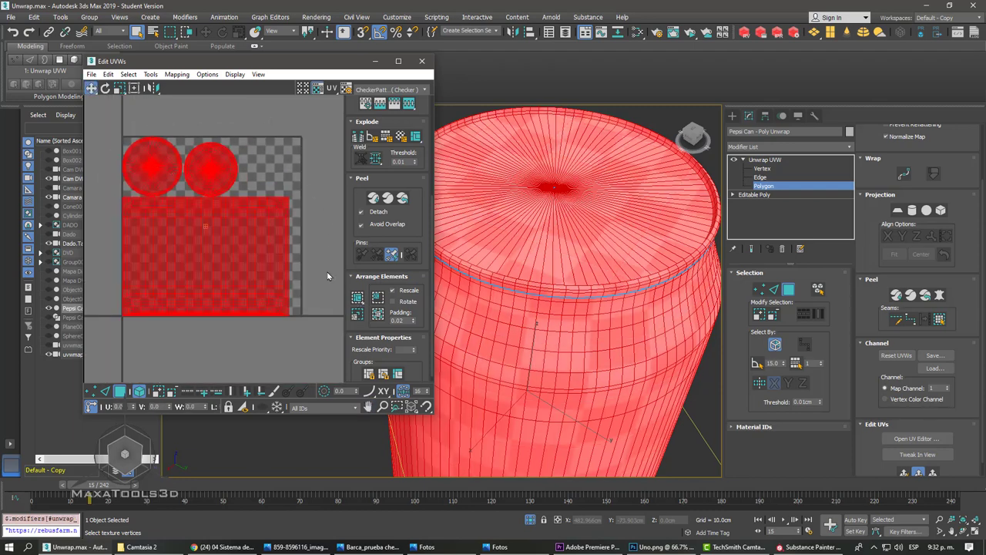
click(268, 367)
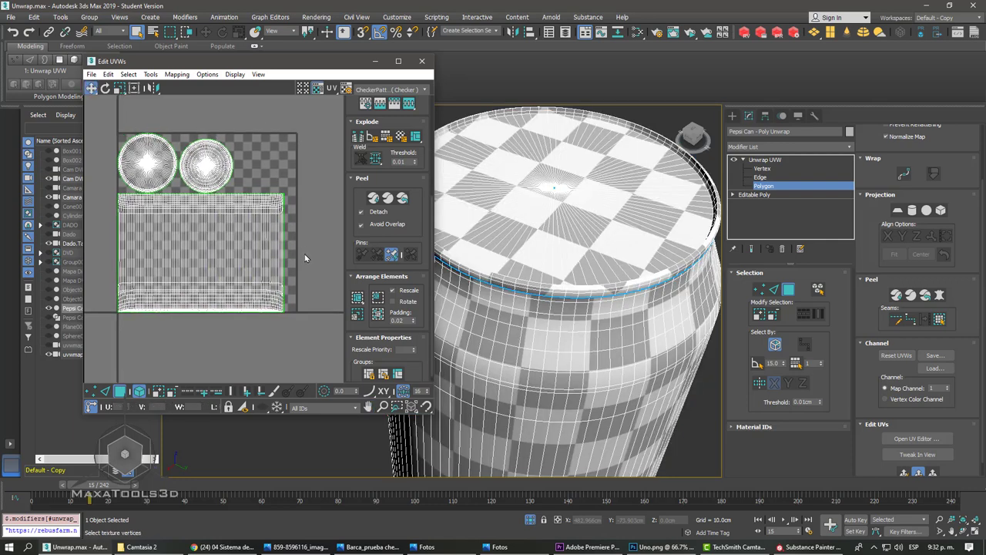
- Open the Slate Material Editor, rearrange the material nodes and enlarge the bitmap preview
click(656, 35)
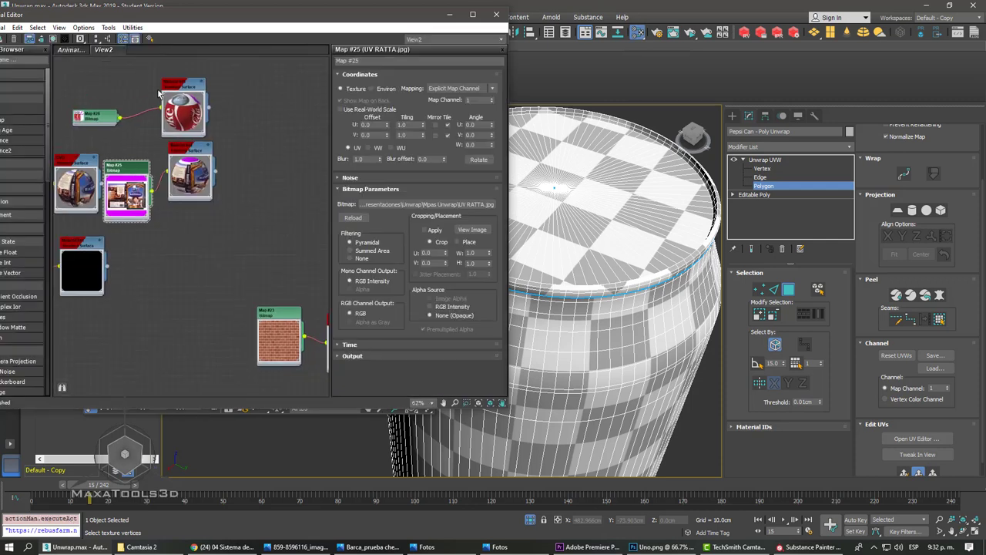
drag(195, 98, 297, 105)
drag(175, 117, 189, 117)
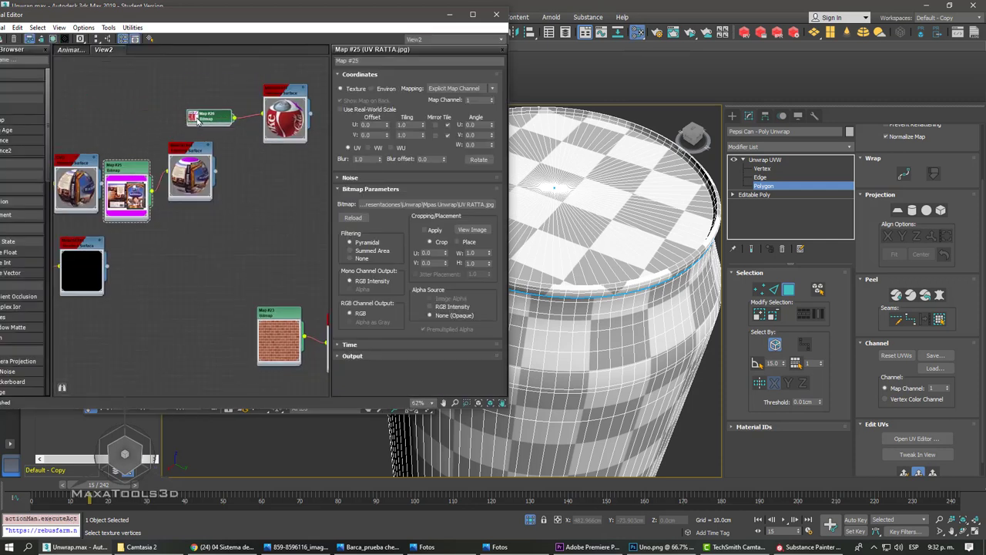
click(198, 119)
scroll(216, 124, up, 1)
scroll(215, 123, up, 4)
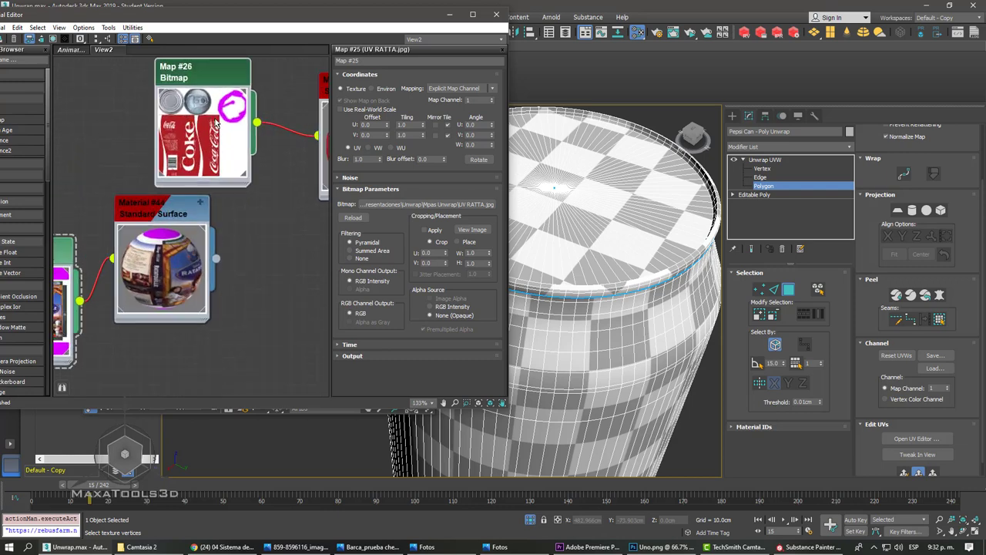
scroll(252, 282, down, 3)
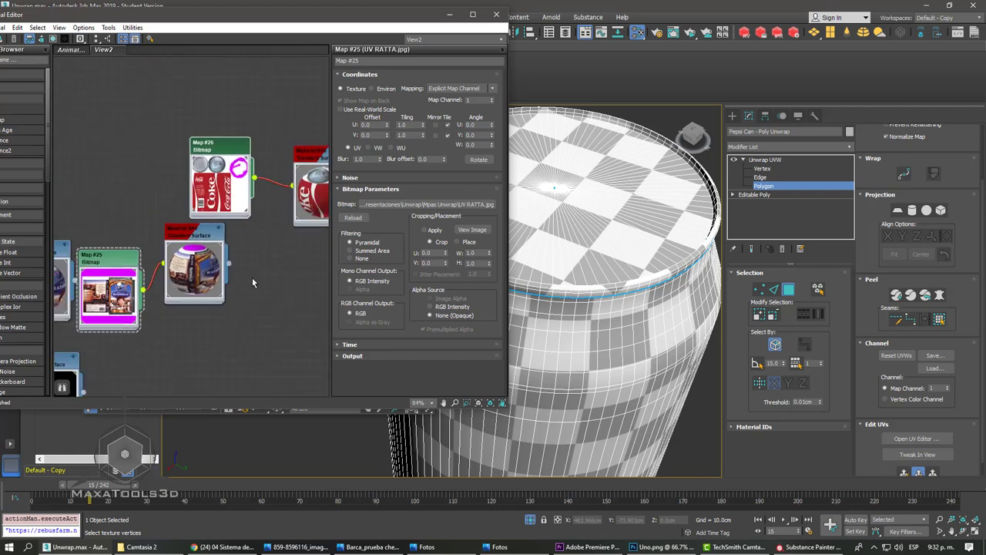
scroll(252, 282, down, 3)
scroll(130, 222, up, 3)
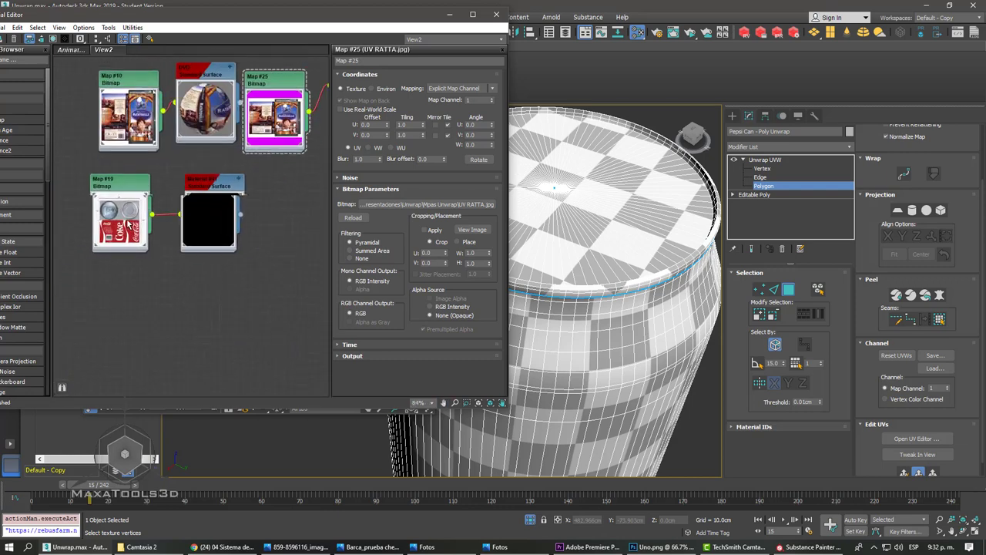
- Select the Coca-Cola bitmap node Map #19 and drag its material onto the can
click(129, 224)
double_click(130, 224)
scroll(139, 231, up, 3)
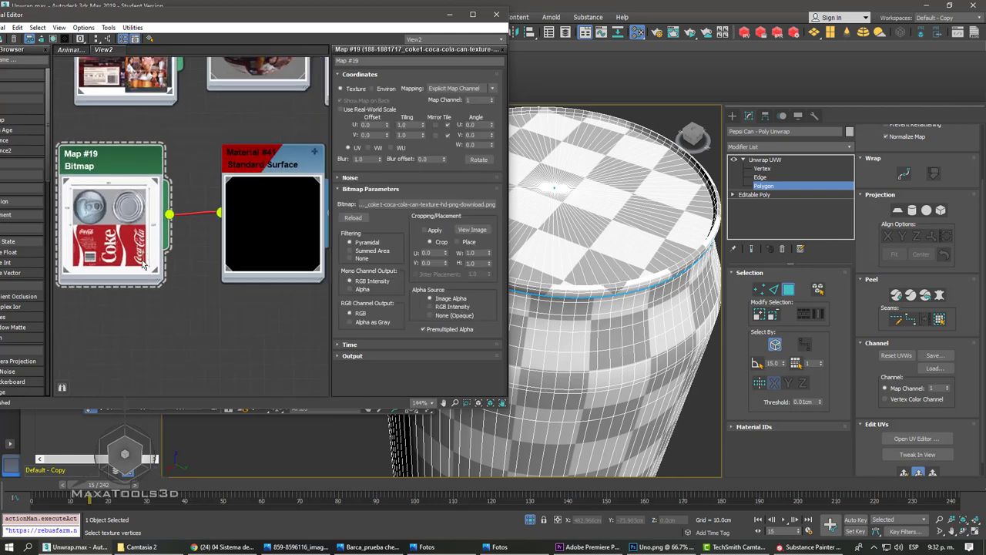
scroll(218, 247, down, 2)
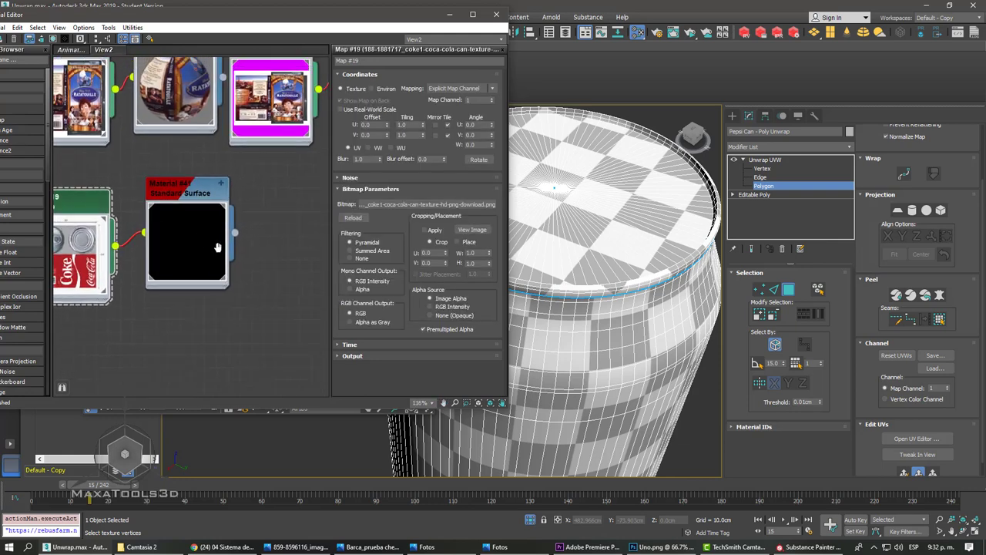
drag(220, 239, 639, 345)
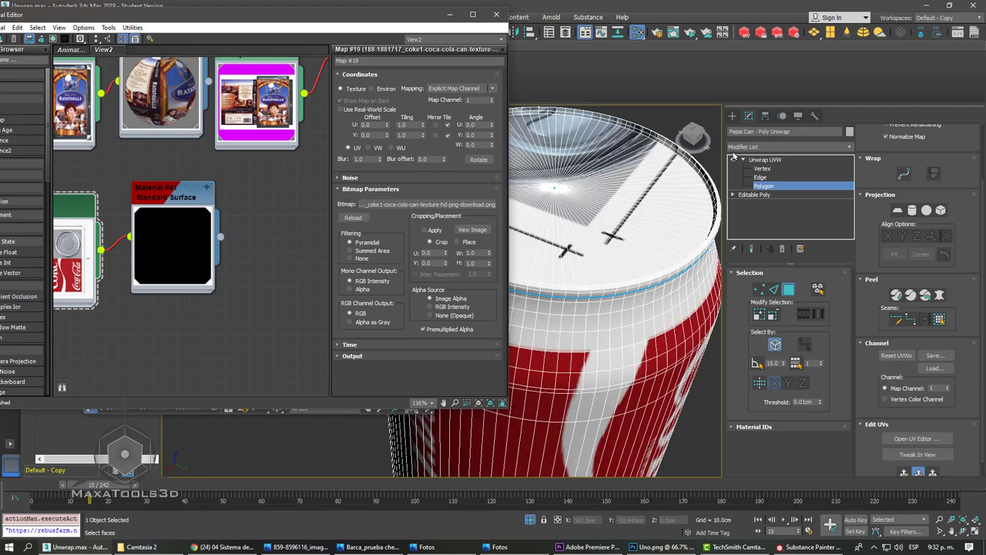
- Leave polygon mode, reopen the UV editor and show the checker background
click(795, 160)
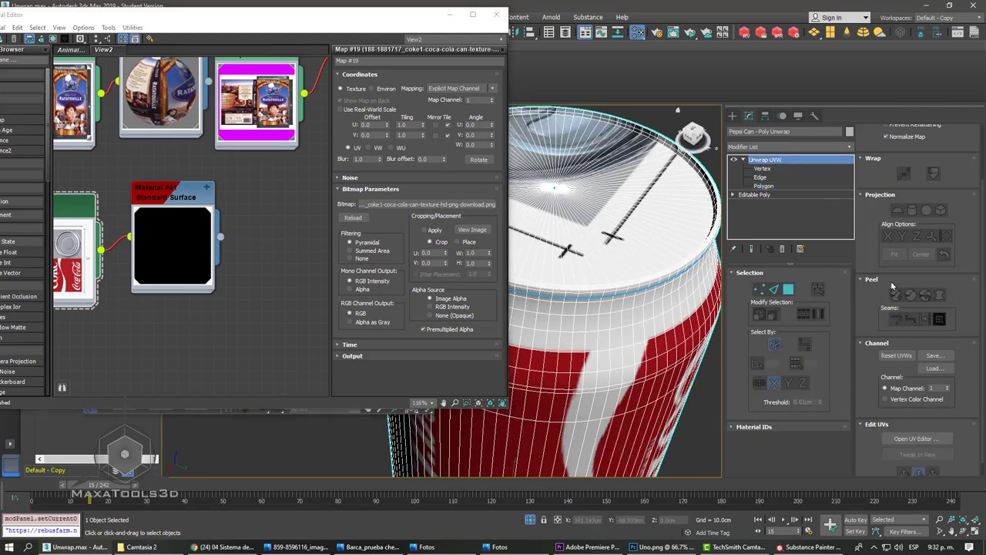
click(925, 438)
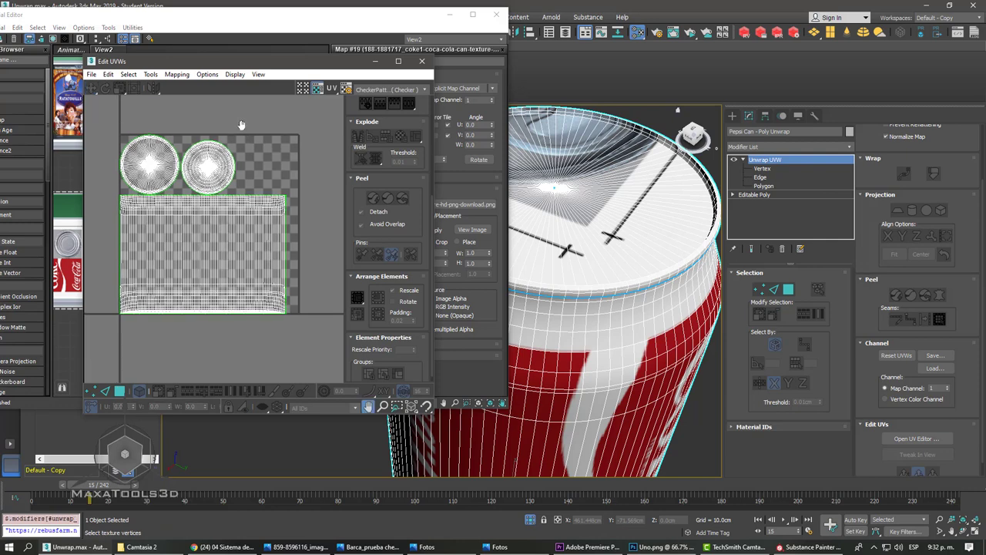
click(381, 90)
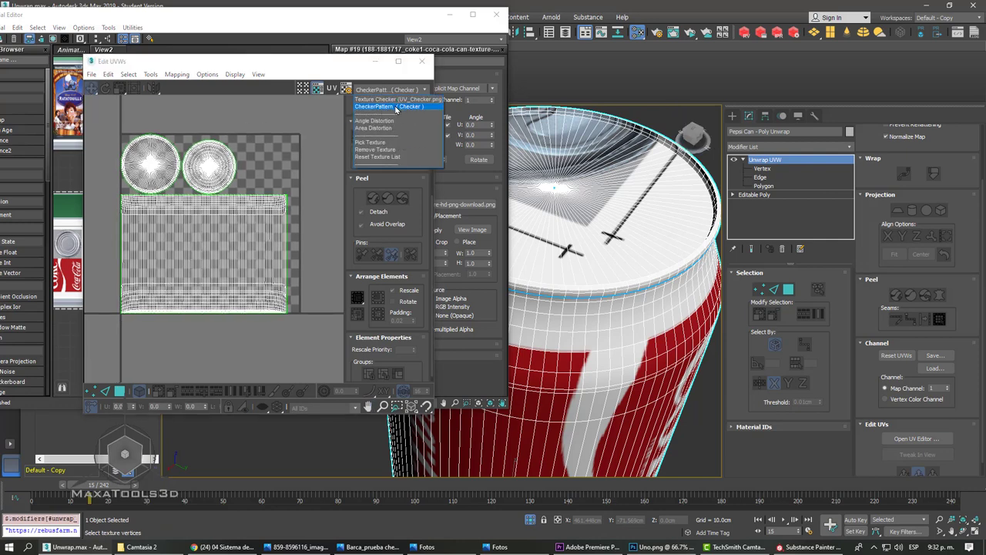
click(327, 123)
click(422, 61)
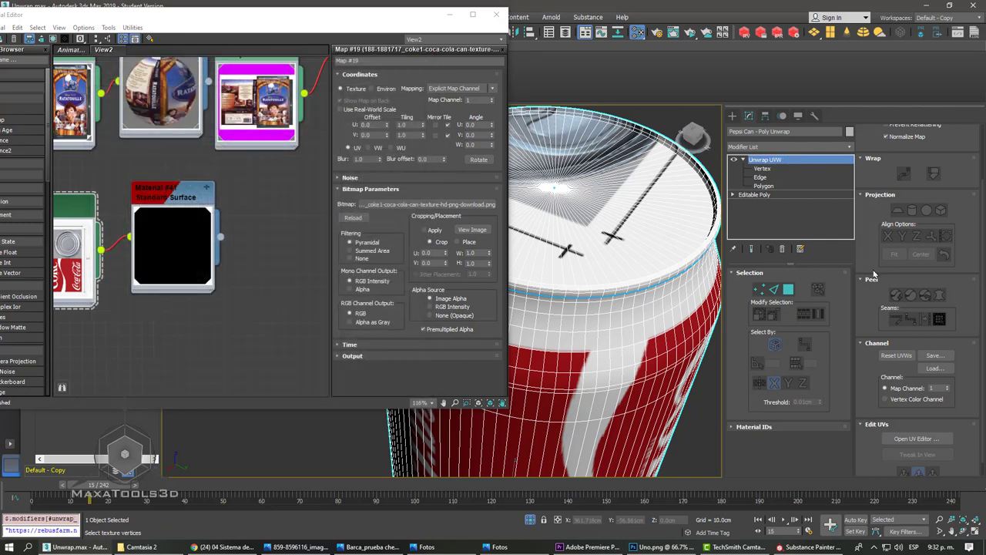
click(910, 439)
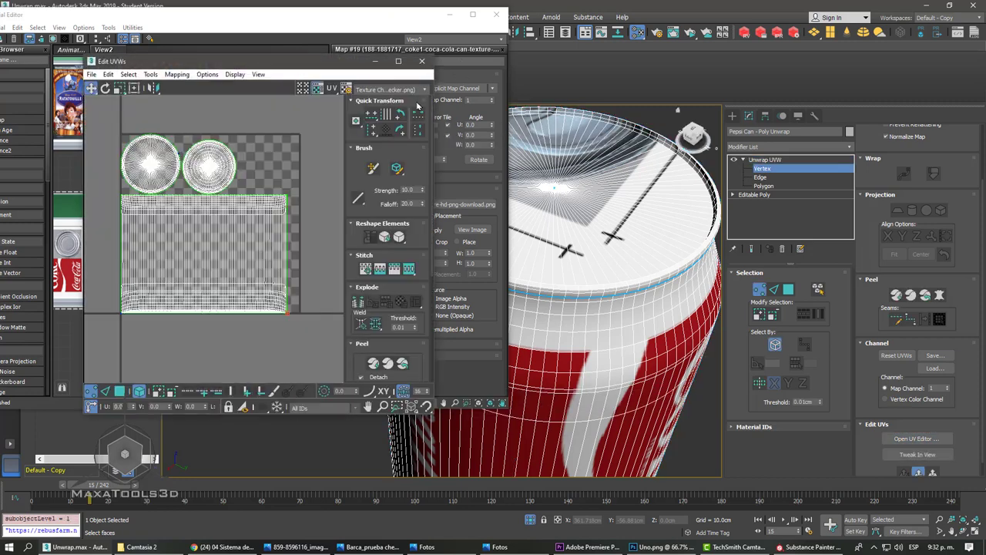
click(421, 90)
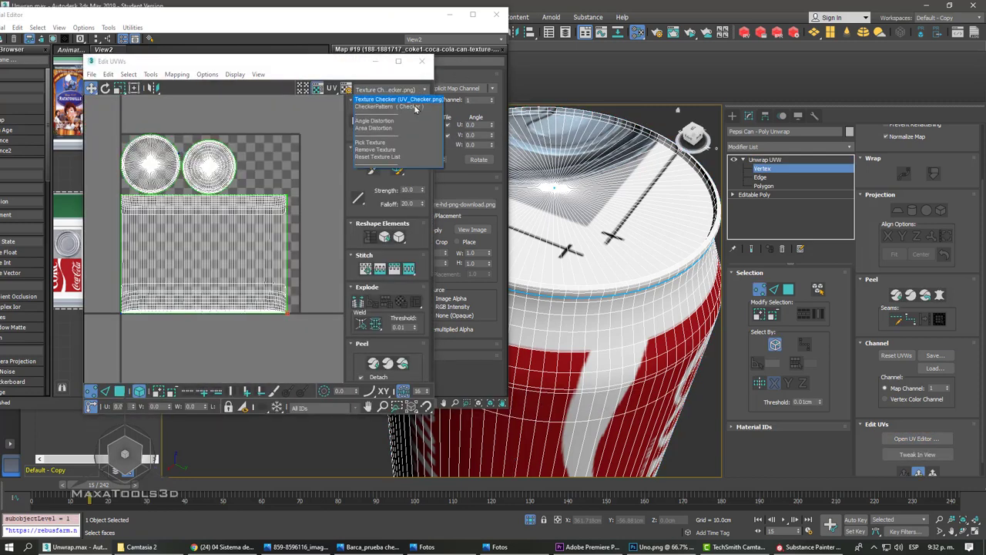
click(414, 106)
- Pick Map #19, the Coca-Cola can texture, as the UV editor background
click(421, 90)
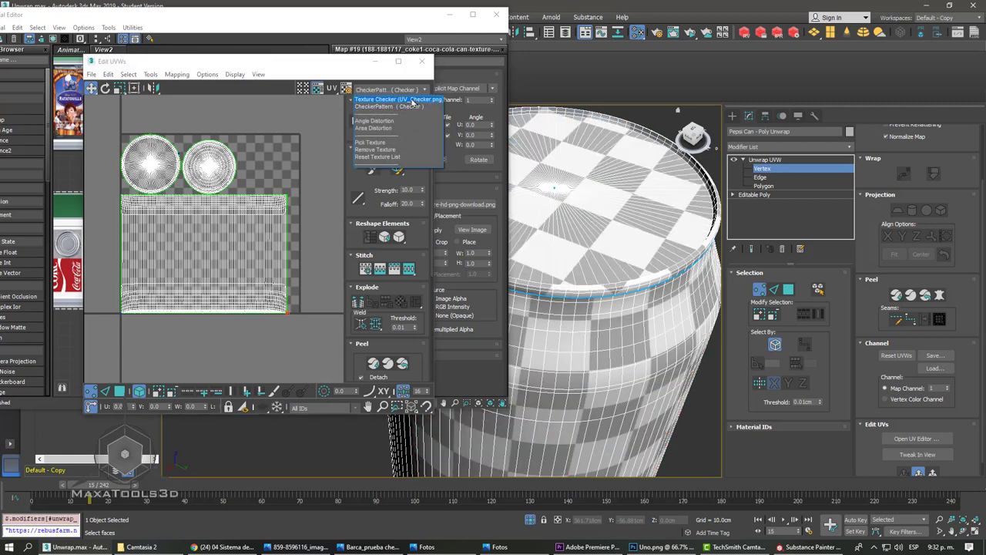
click(394, 144)
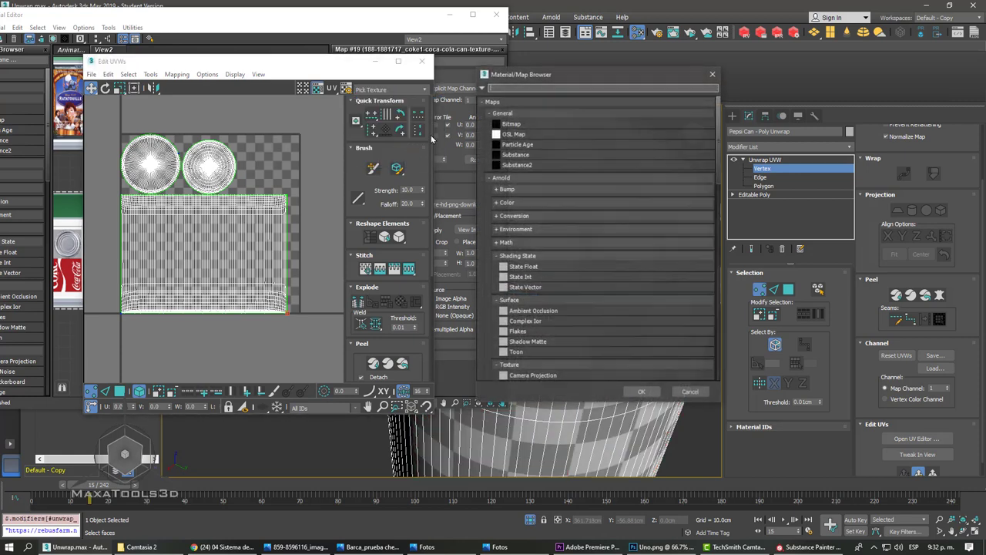
scroll(584, 316, down, 5)
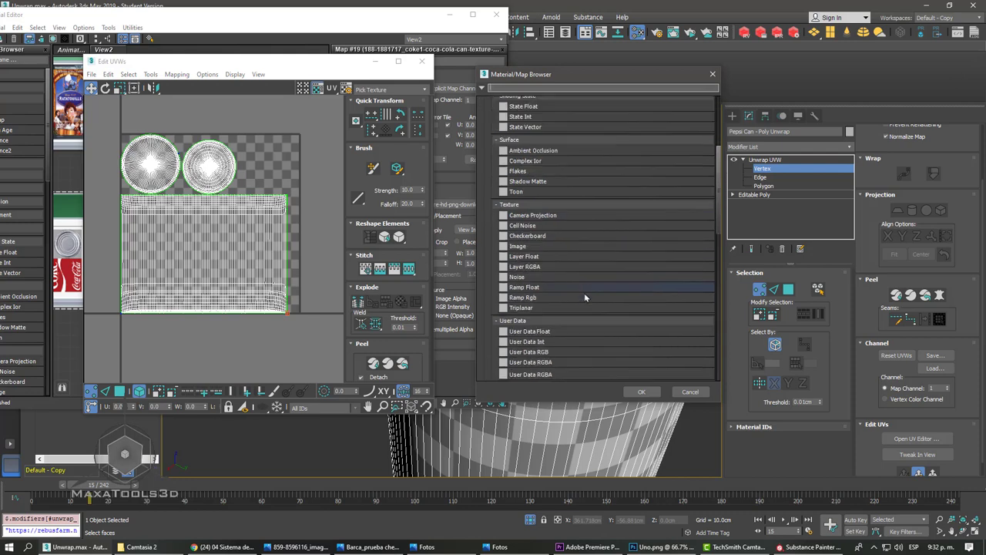
scroll(589, 304, down, 5)
scroll(592, 295, down, 5)
scroll(605, 316, down, 5)
scroll(601, 320, down, 5)
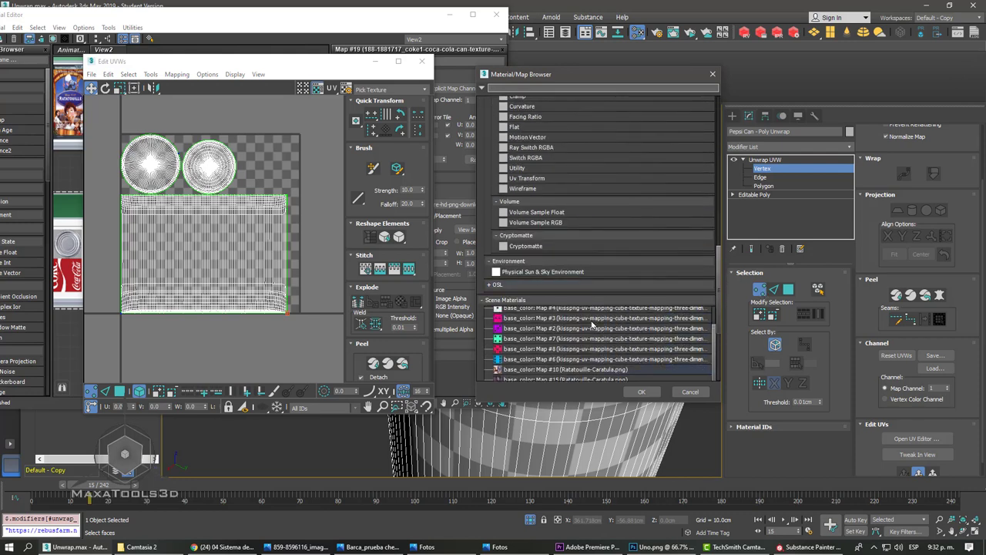
scroll(592, 324, down, 2)
scroll(592, 323, down, 2)
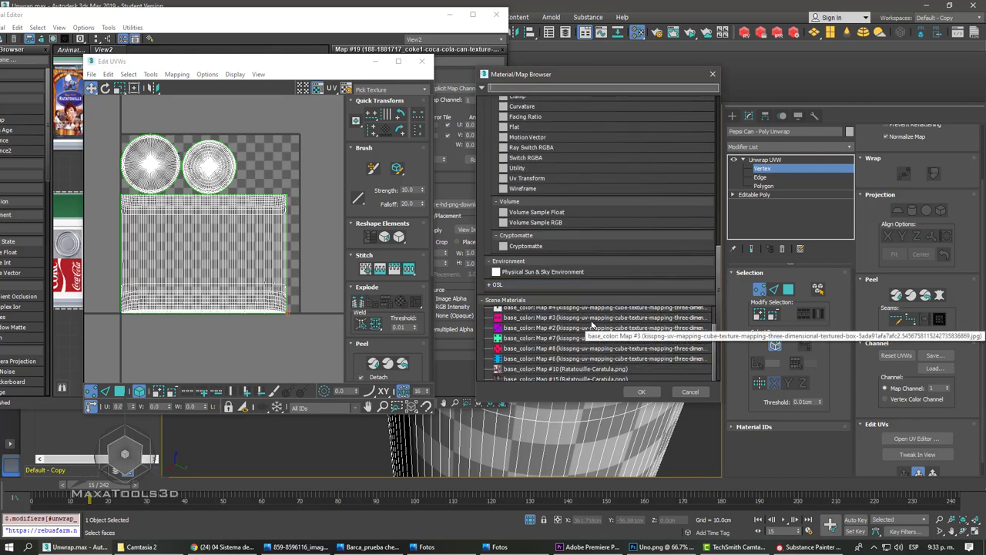
scroll(592, 324, down, 2)
scroll(591, 324, down, 2)
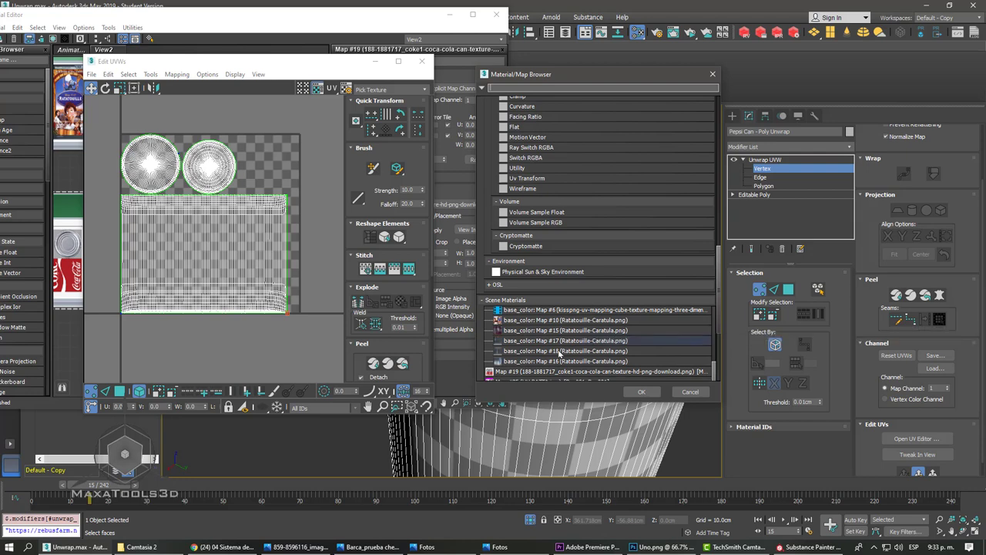
click(519, 372)
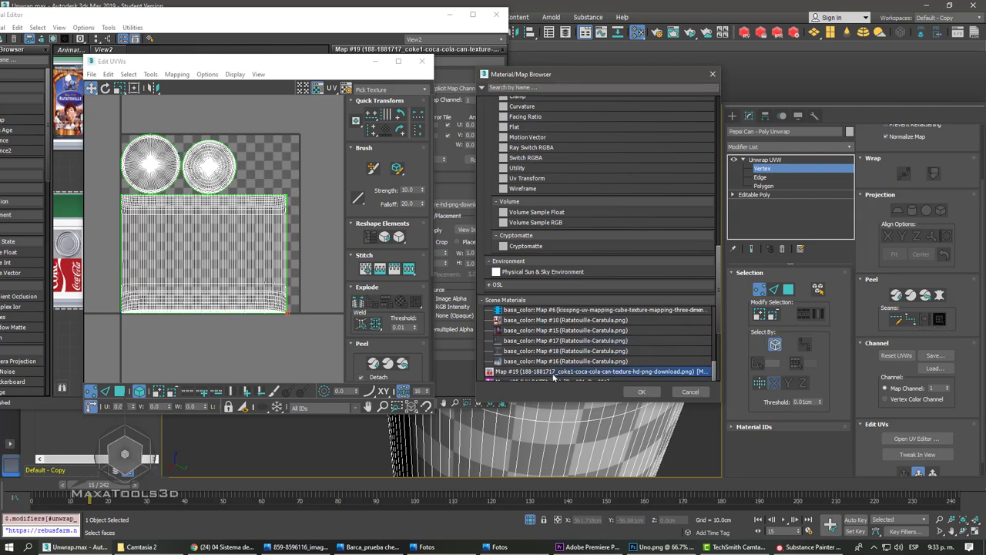
click(641, 392)
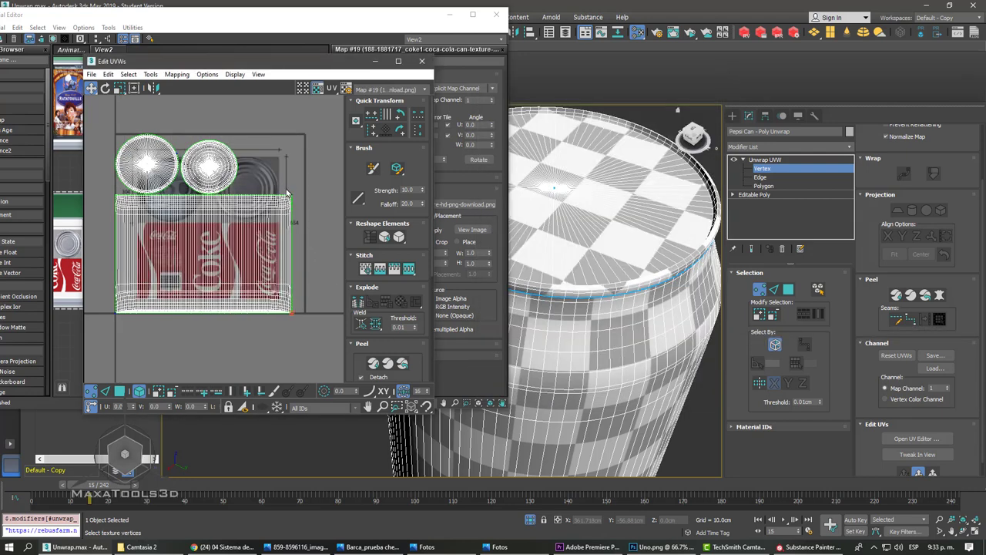
- Recentre the UV view, move the editor window right and select the can's side label UVs
scroll(286, 193, up, 1)
scroll(287, 189, up, 1)
scroll(291, 200, down, 2)
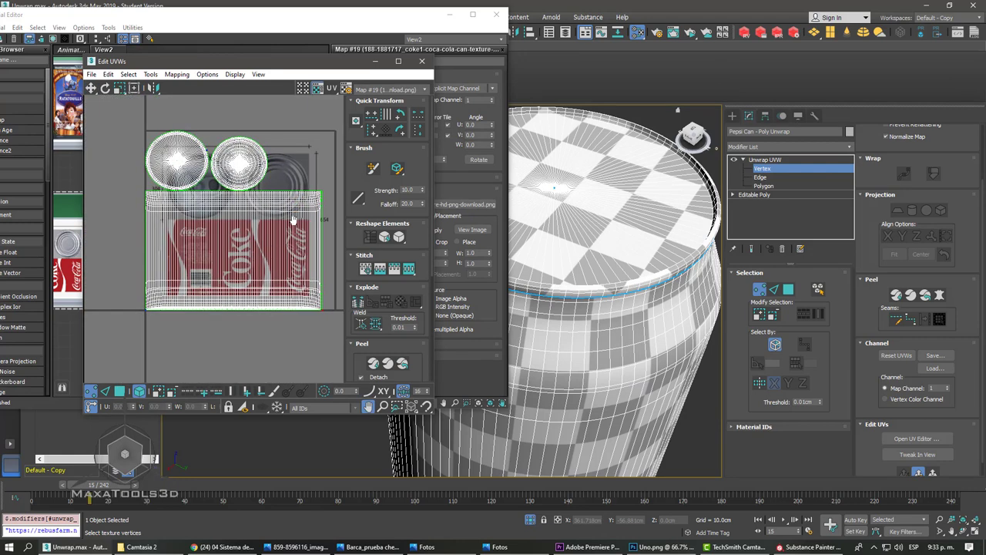
middle_drag(292, 221, 287, 229)
drag(374, 61, 483, 49)
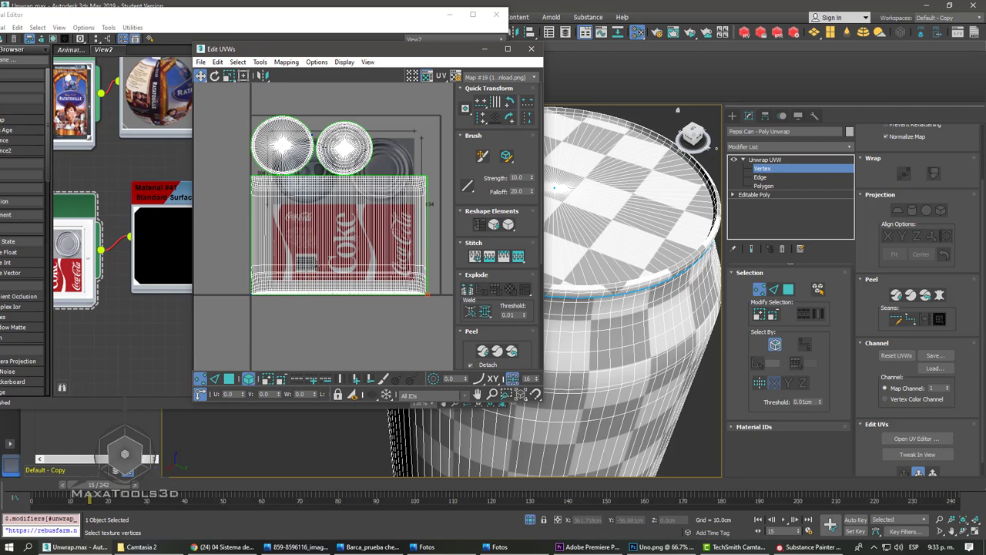
key(ctrl+a)
scroll(339, 258, up, 1)
scroll(339, 255, up, 3)
scroll(339, 256, down, 3)
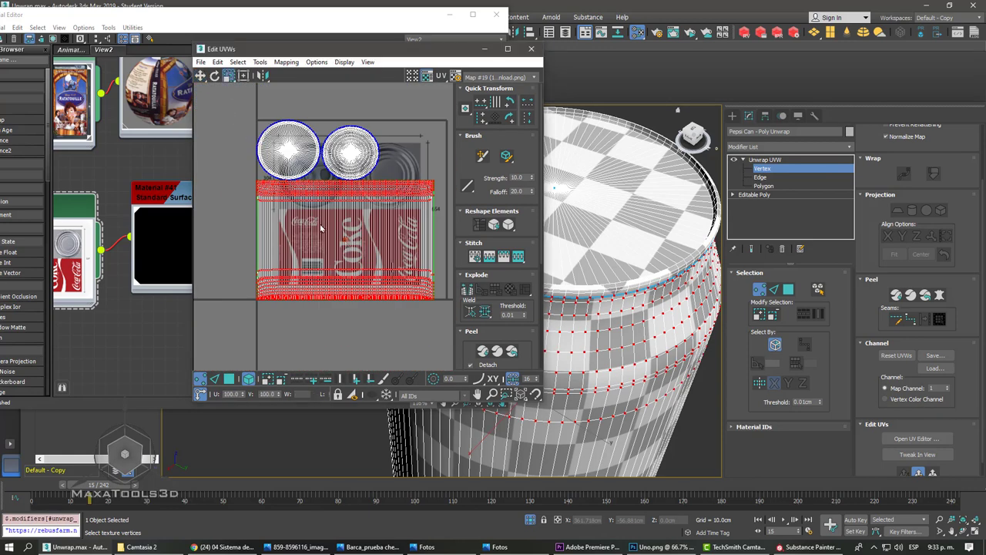
click(332, 208)
drag(333, 197, 244, 135)
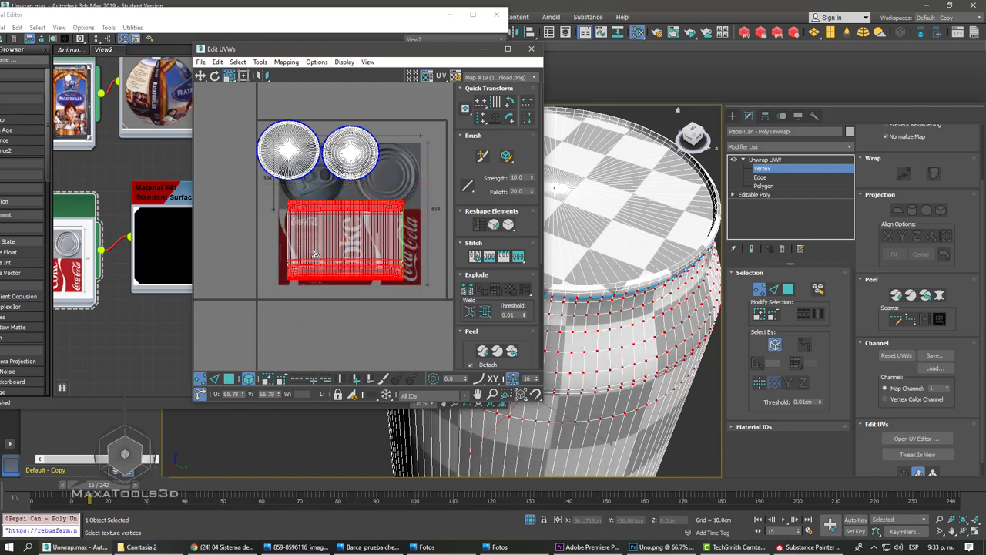
- Move the label UVs over the red label and scale them horizontally across it
click(199, 75)
middle_drag(313, 214, 306, 192)
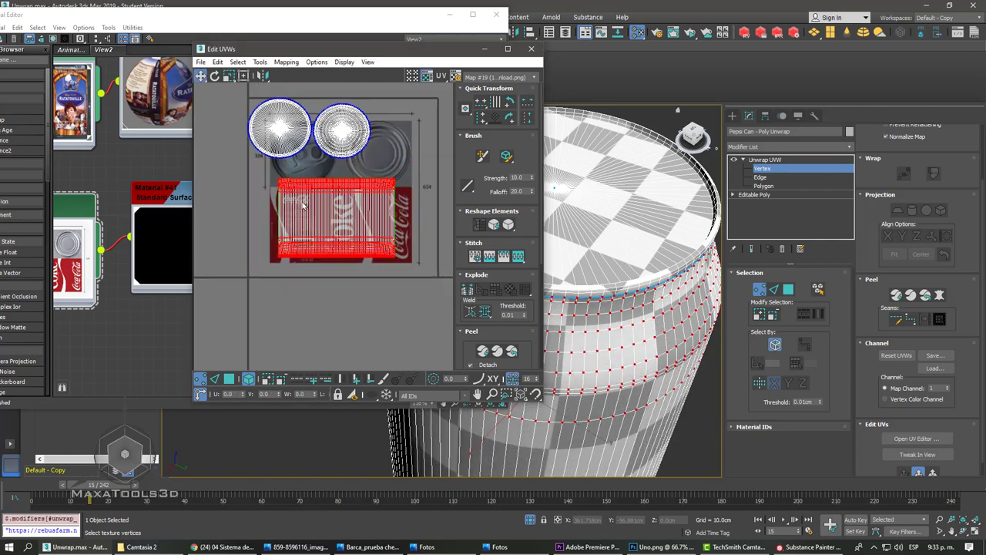
drag(305, 193, 291, 192)
click(229, 75)
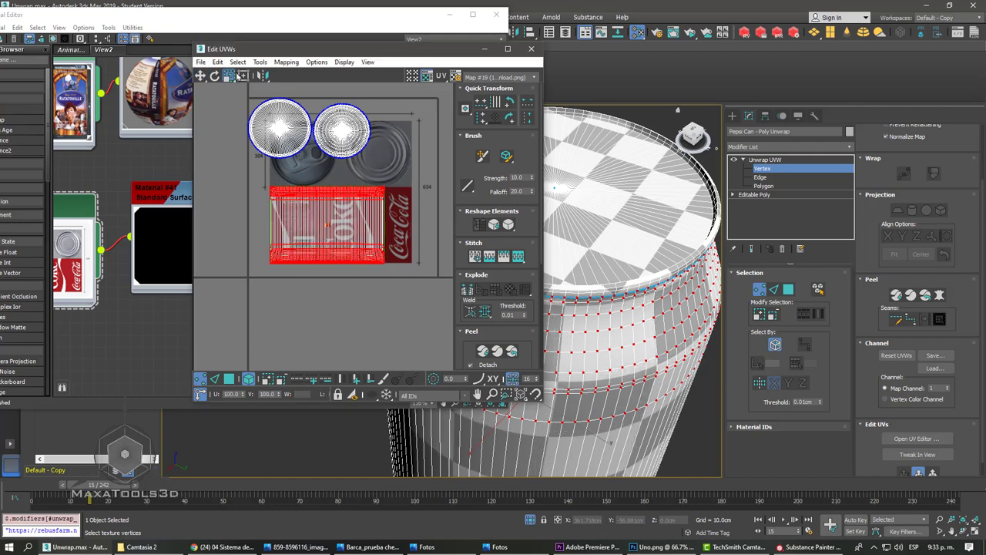
drag(231, 77, 244, 113)
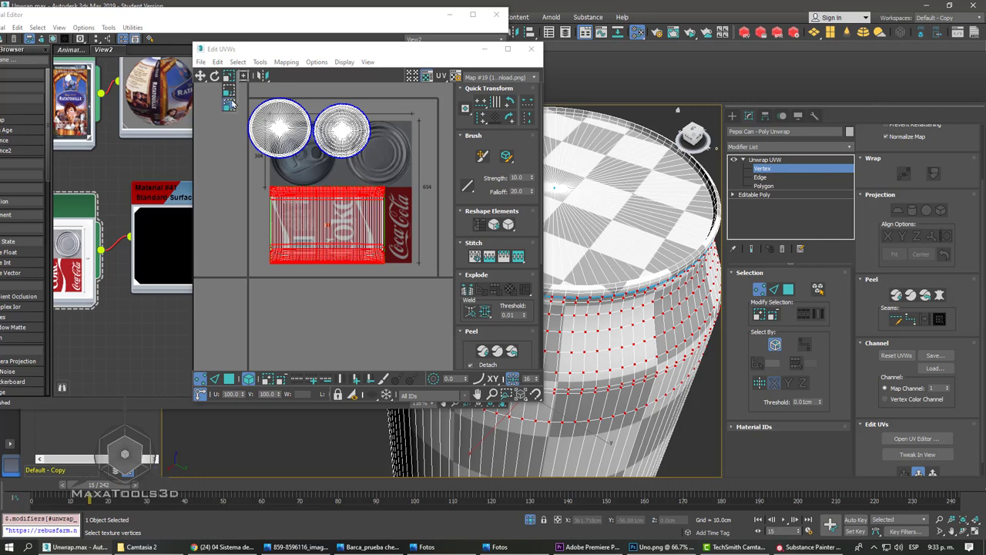
mouse_move(323, 193)
mouse_down()
mouse_move(354, 198)
mouse_move(226, 121)
mouse_up()
click(200, 76)
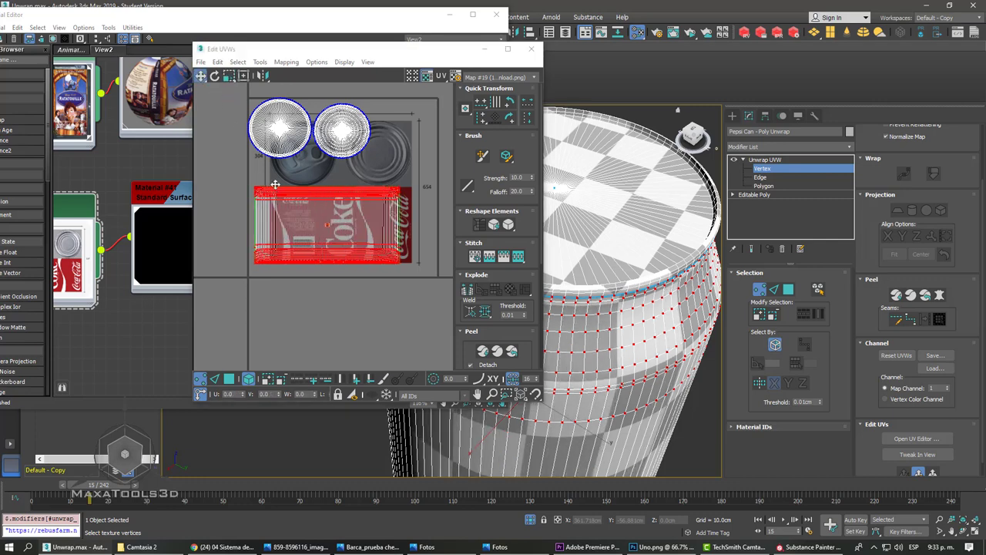
drag(273, 194, 288, 196)
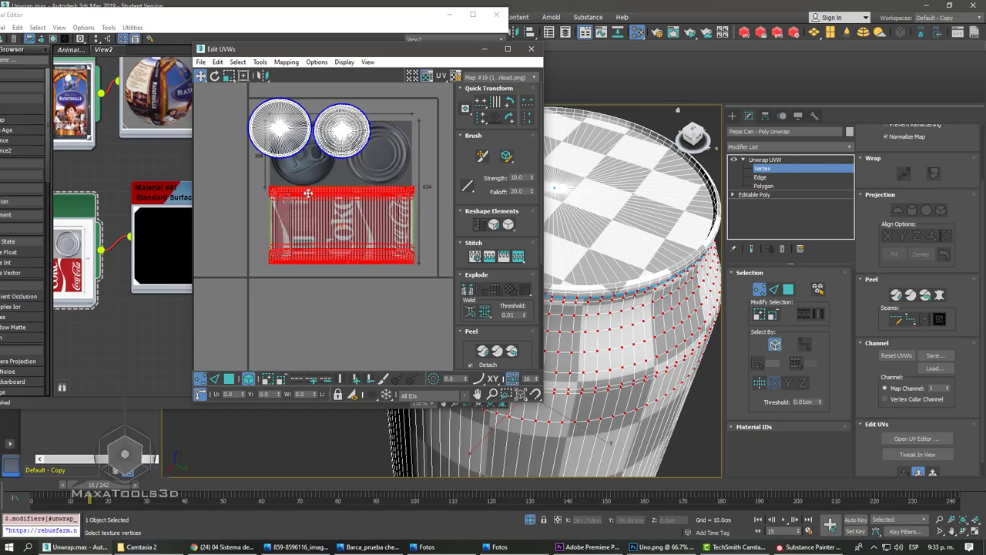
- Maximize the UV editor and line up the label UVs' left edge with the label artwork
scroll(370, 203, up, 2)
scroll(362, 208, up, 2)
click(508, 49)
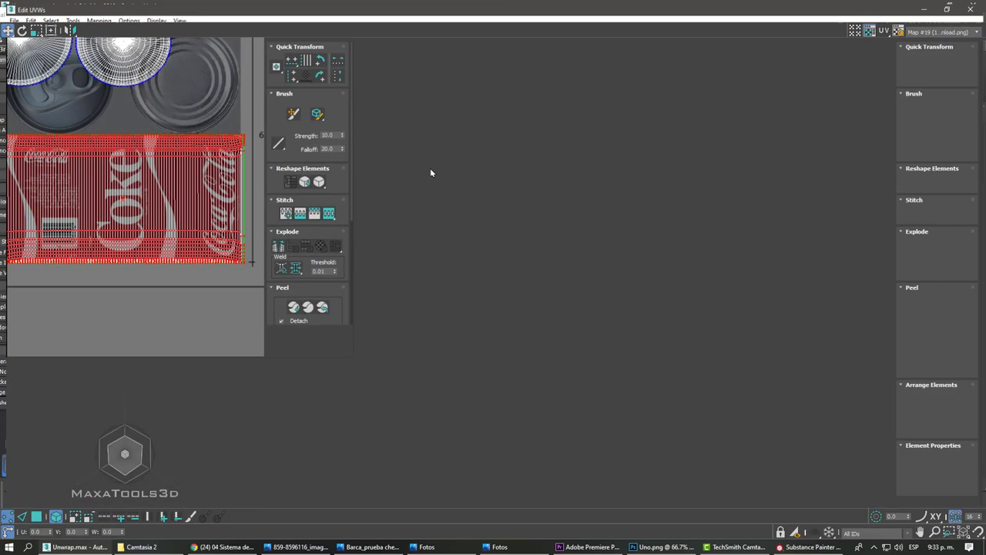
scroll(429, 168, up, 2)
scroll(478, 212, up, 1)
scroll(467, 217, up, 1)
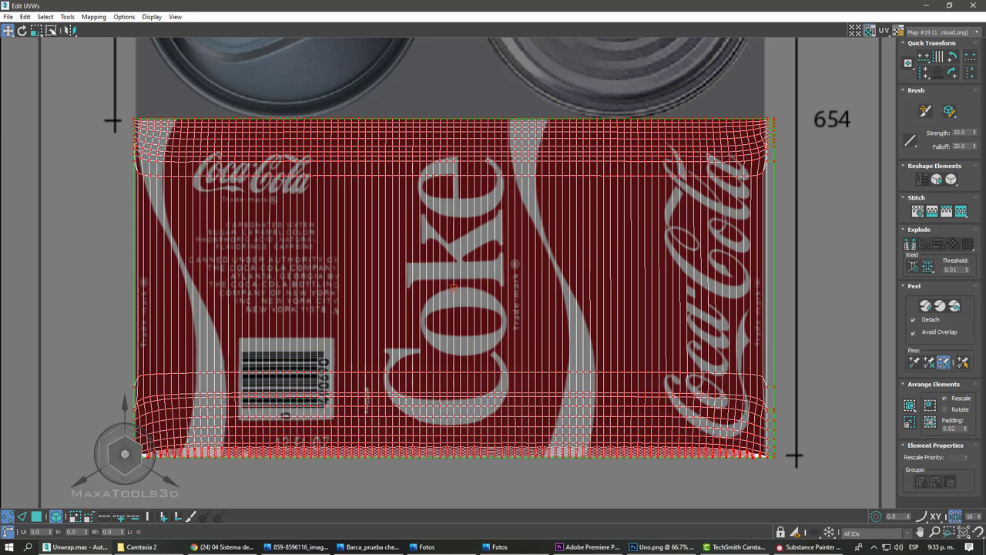
click(36, 30)
drag(255, 163, 248, 161)
key(ctrl+z)
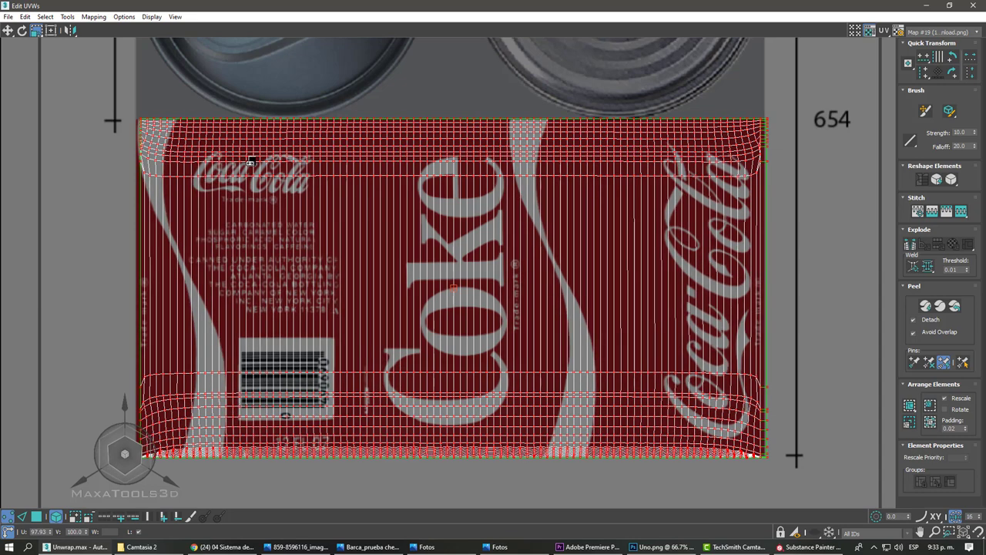
click(9, 31)
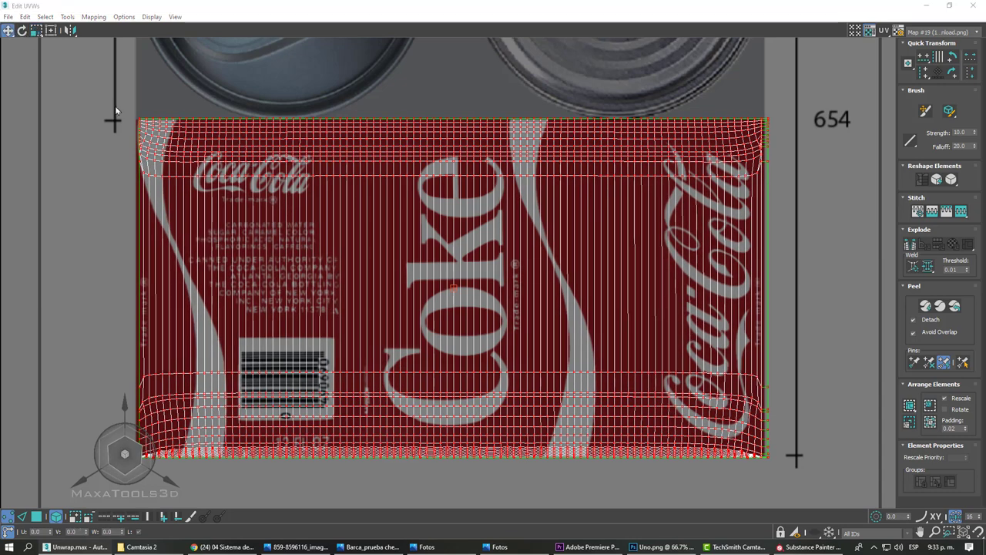
drag(152, 127, 148, 125)
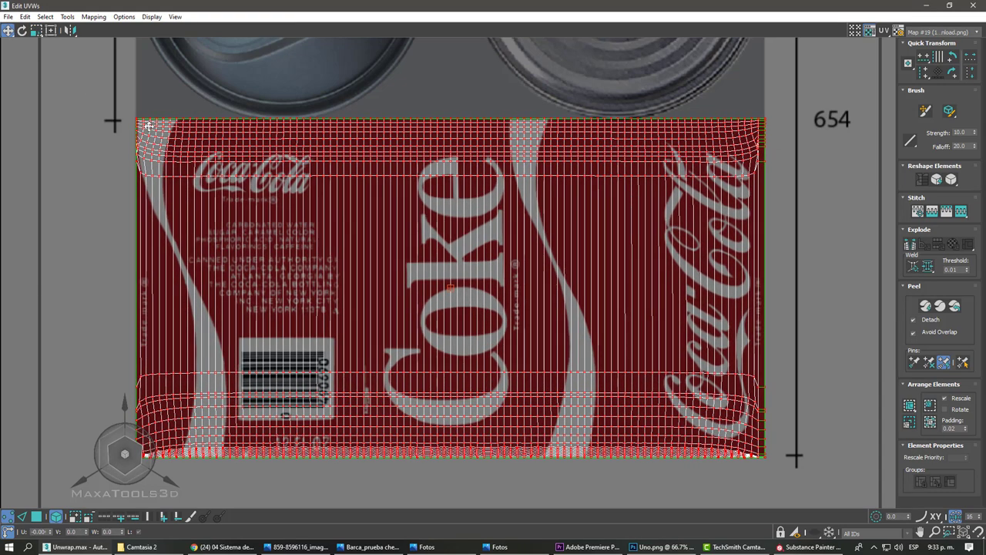
- Shrink the left lid UV circle slightly and move the second lid circle aside to the right
scroll(455, 113, down, 5)
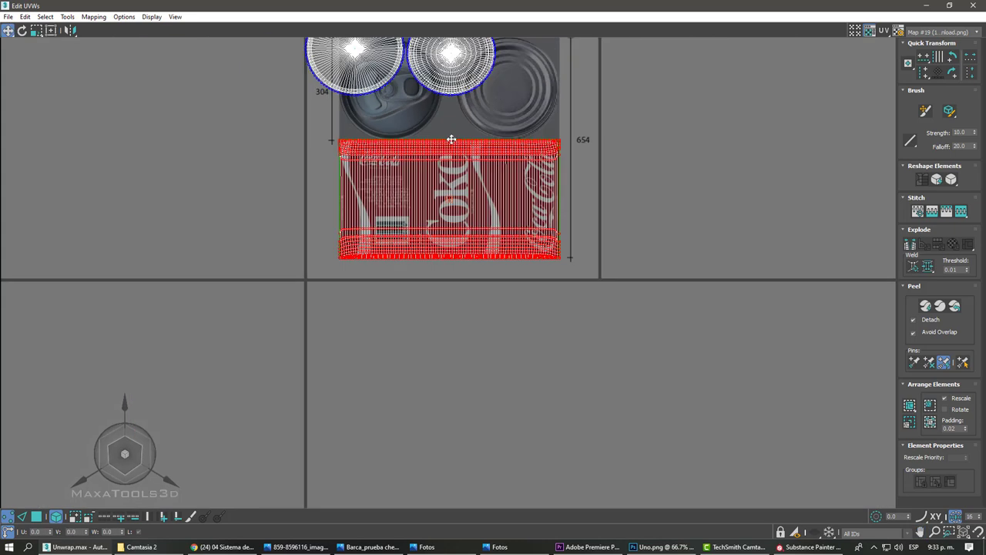
scroll(359, 115, up, 1)
scroll(359, 115, up, 1)
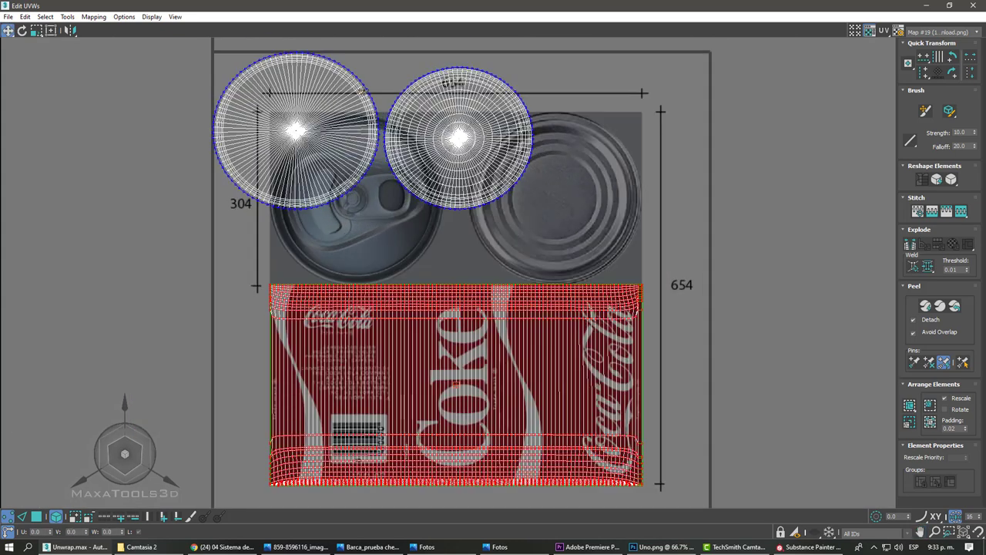
click(359, 98)
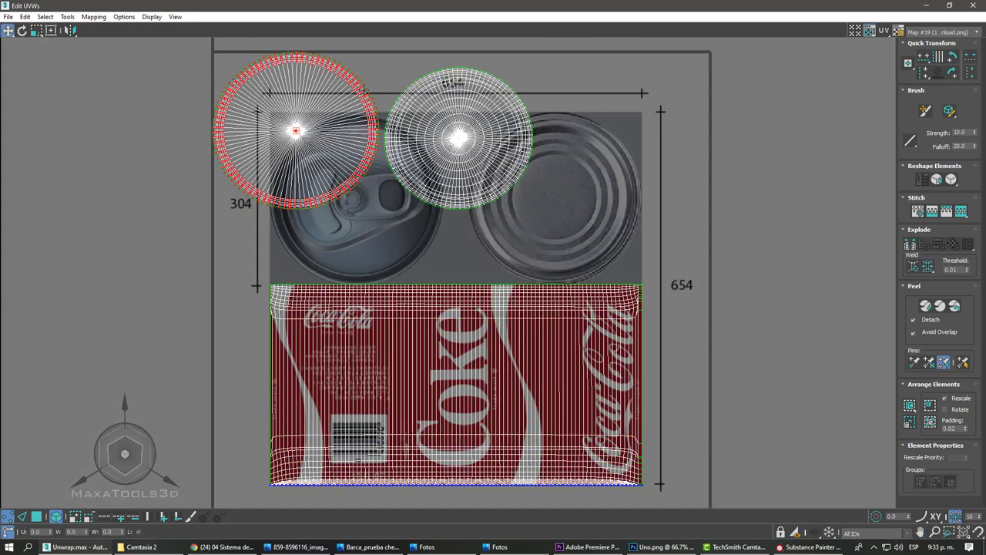
click(36, 31)
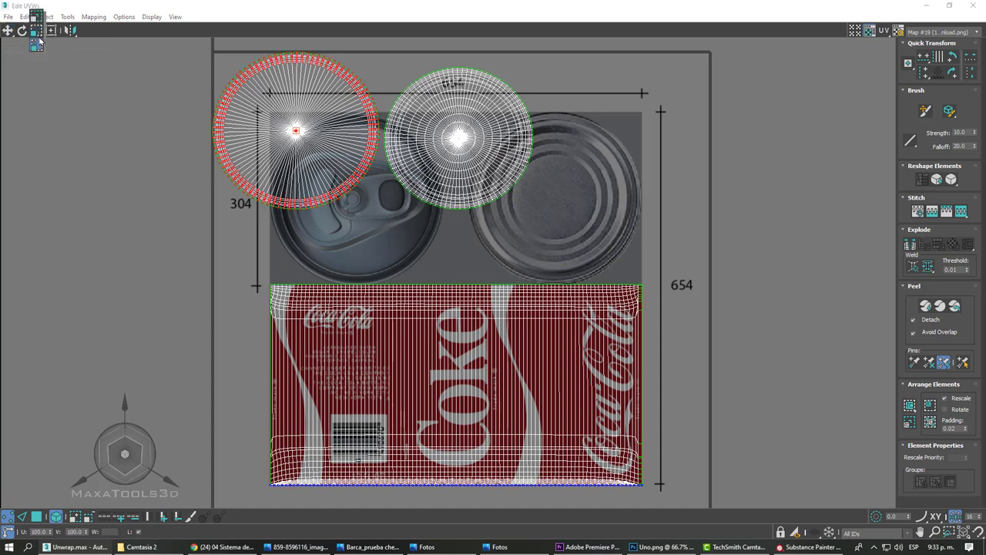
drag(255, 68, 330, 130)
click(7, 30)
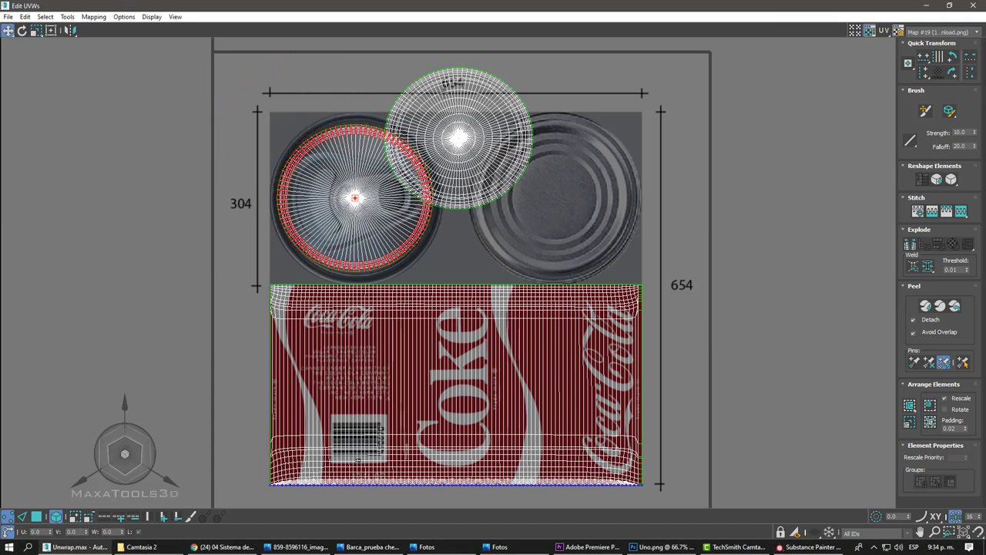
drag(445, 93, 609, 132)
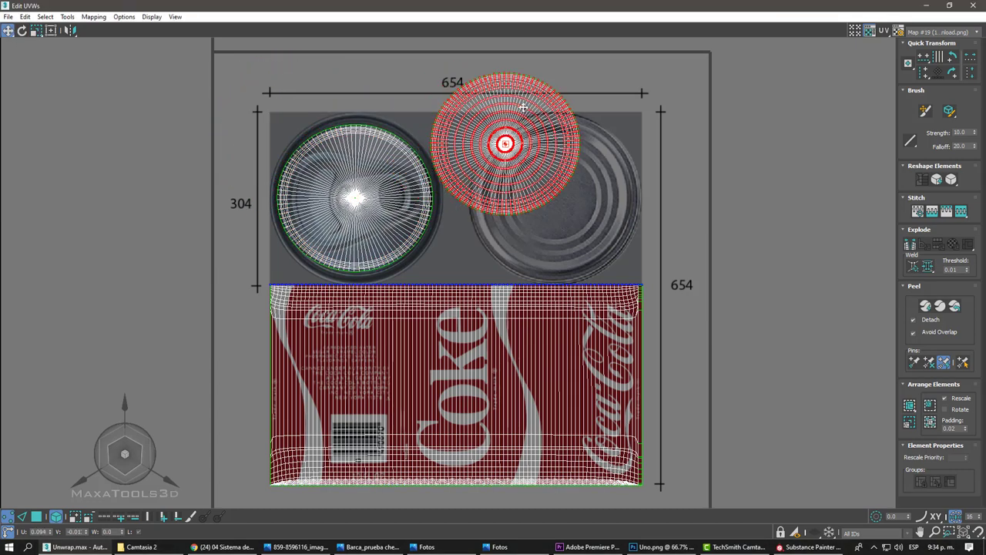
- Centre the left circle on the pull-tab lid image, then enlarge and align the other on the plain lid
click(34, 31)
click(362, 125)
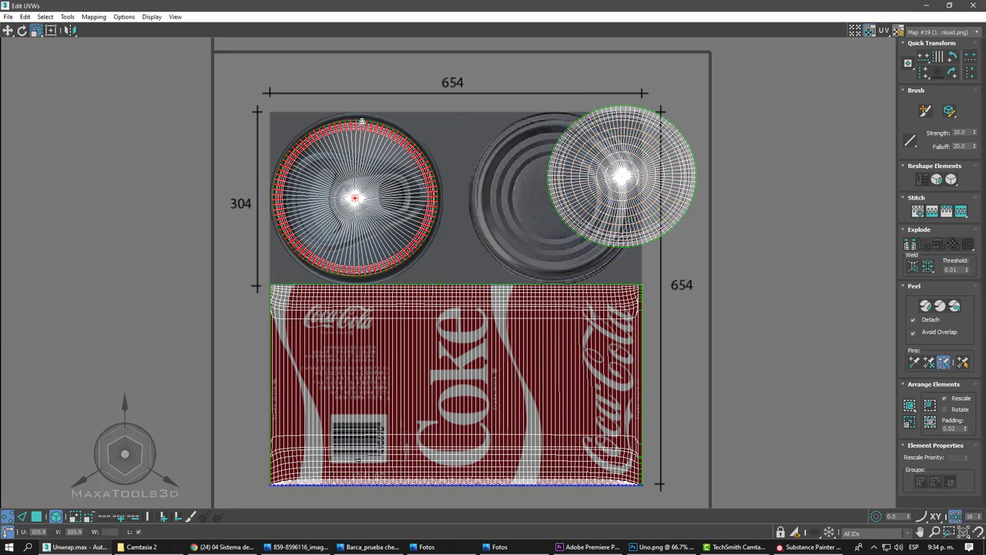
click(11, 32)
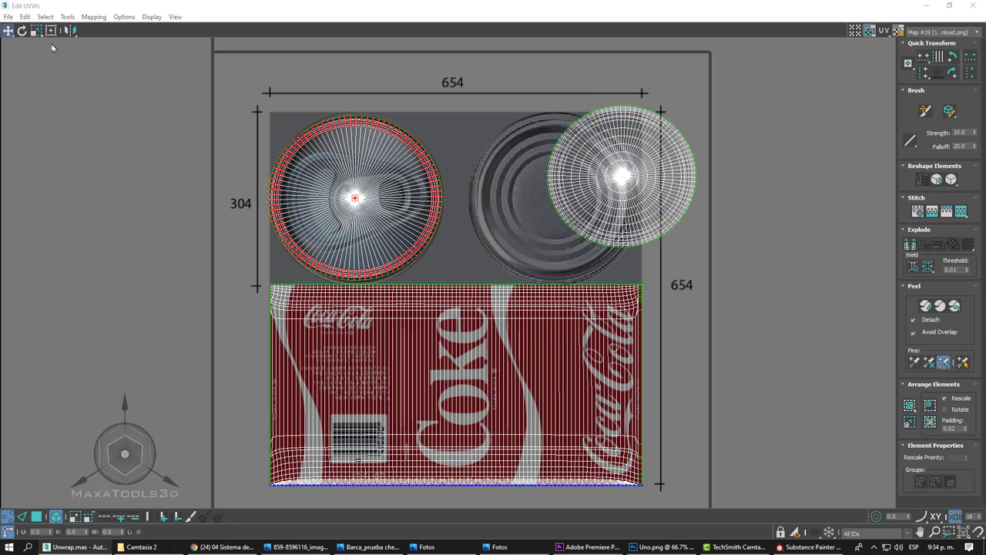
drag(326, 119, 329, 120)
drag(631, 117, 562, 140)
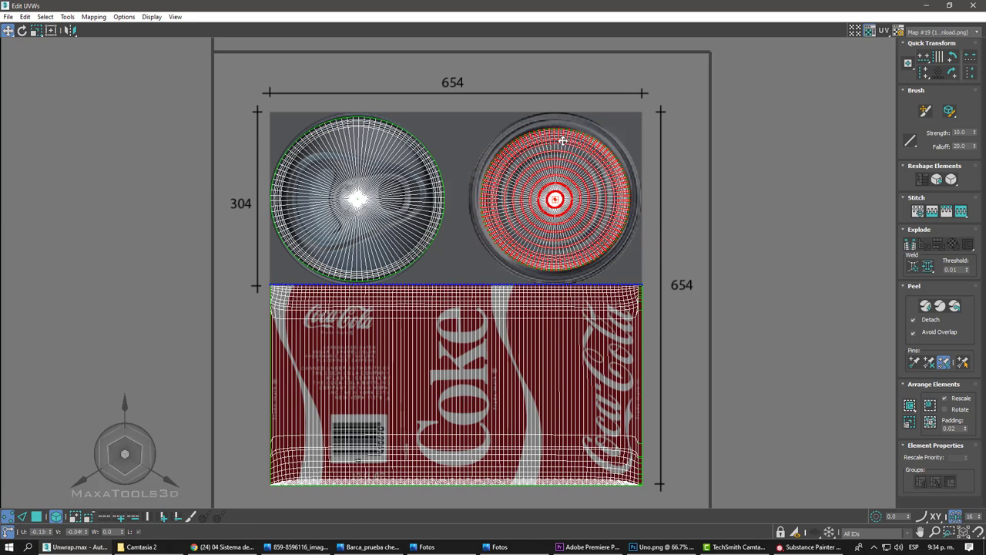
click(36, 30)
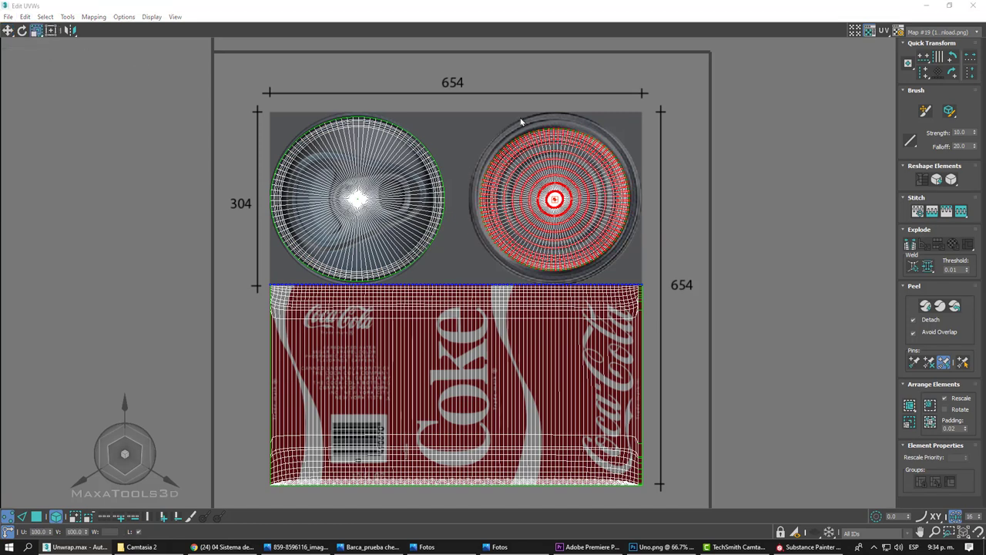
drag(530, 131, 530, 121)
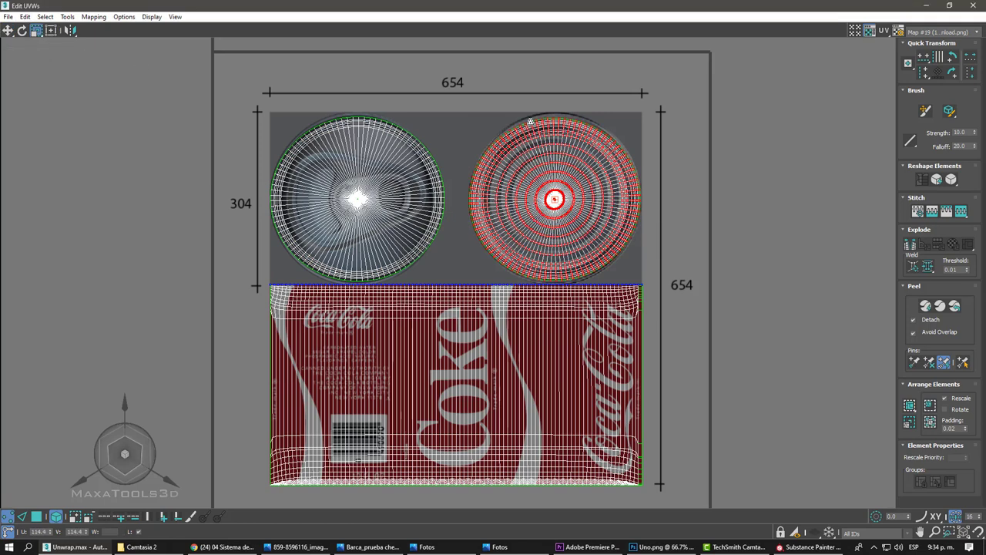
key(w)
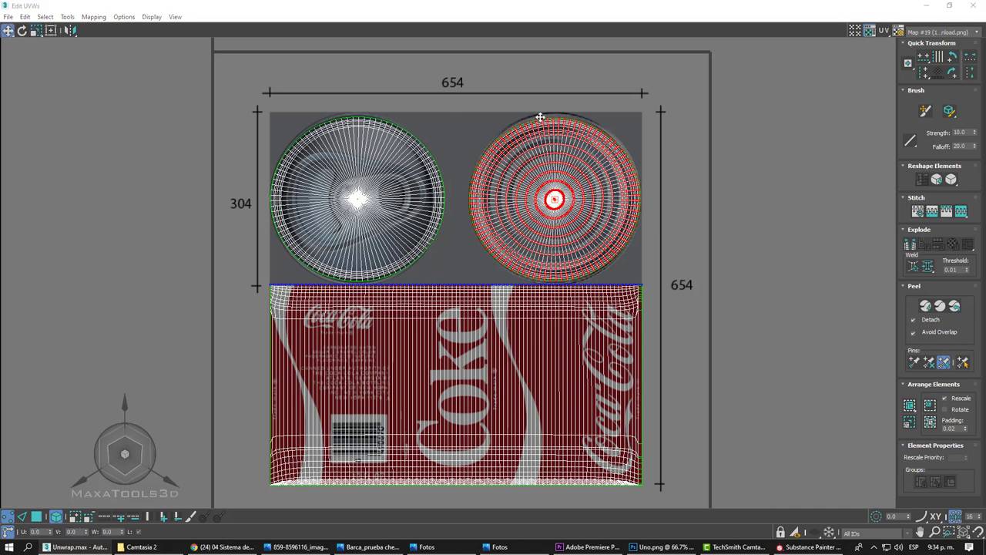
drag(539, 117, 544, 119)
- Close the UV editor, exit vertex-level unwrap editing, and close the Slate Material Editor
click(978, 6)
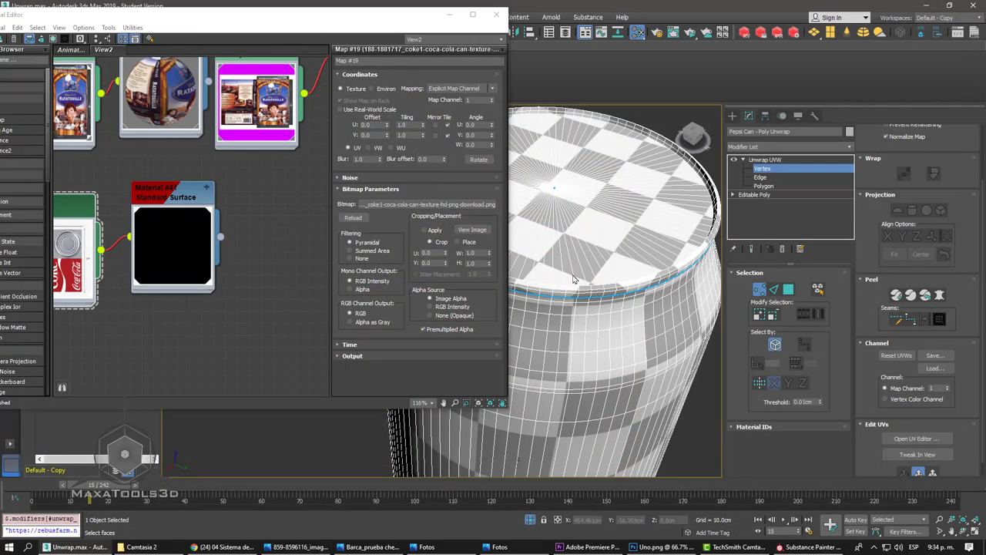
click(776, 161)
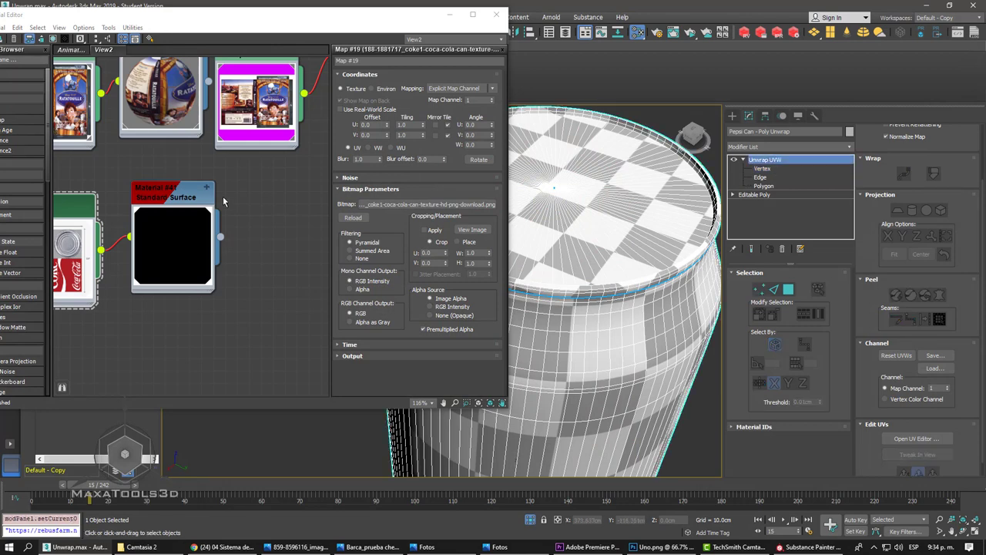
scroll(223, 202, down, 4)
middle_drag(188, 235, 188, 289)
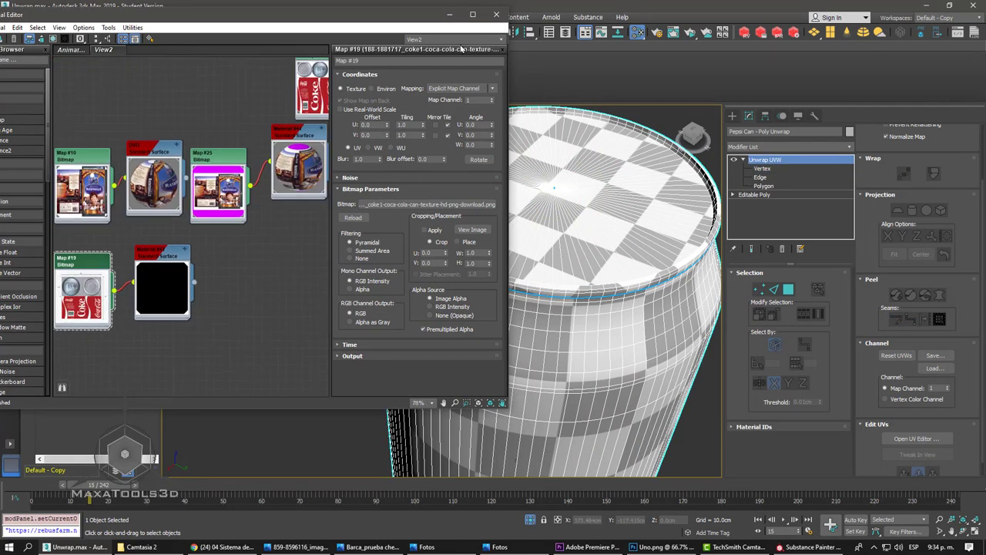
click(496, 14)
- Frame the can, clear the selection, and launch an ActiveShade preview with Shift+Q
key(z)
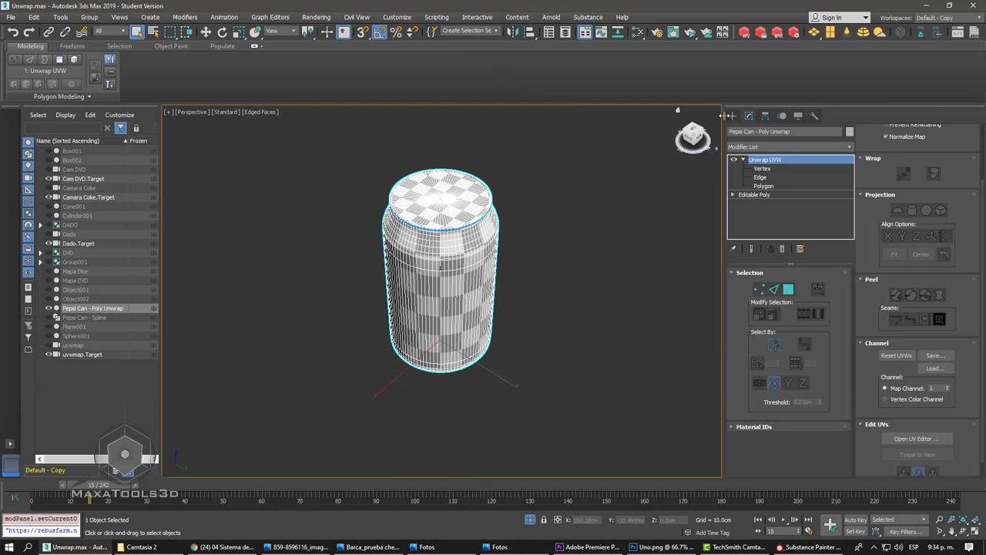
click(732, 115)
click(585, 231)
key(shift+q)
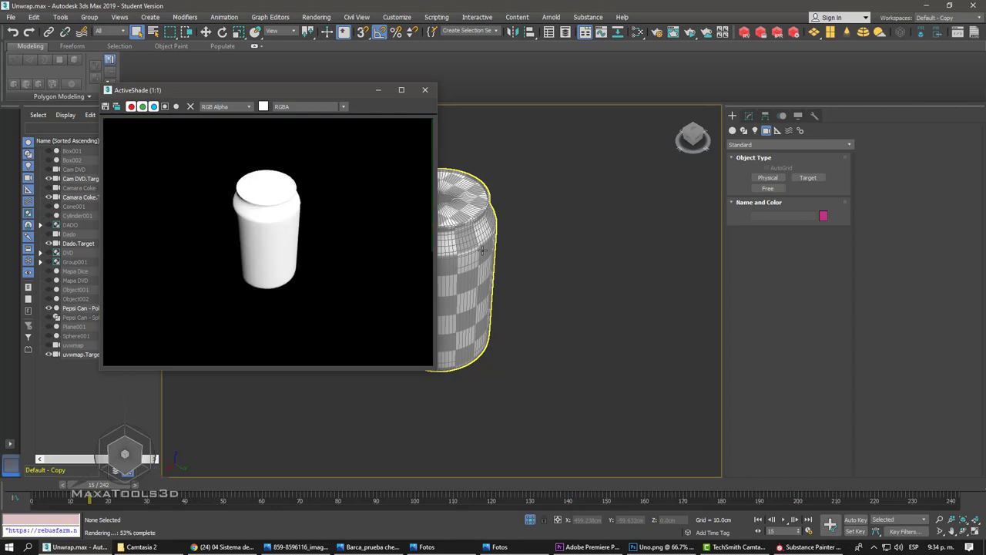
- Close ActiveShade, preview Material #41 in the Slate editor, and wire it onto the can
click(424, 89)
click(638, 32)
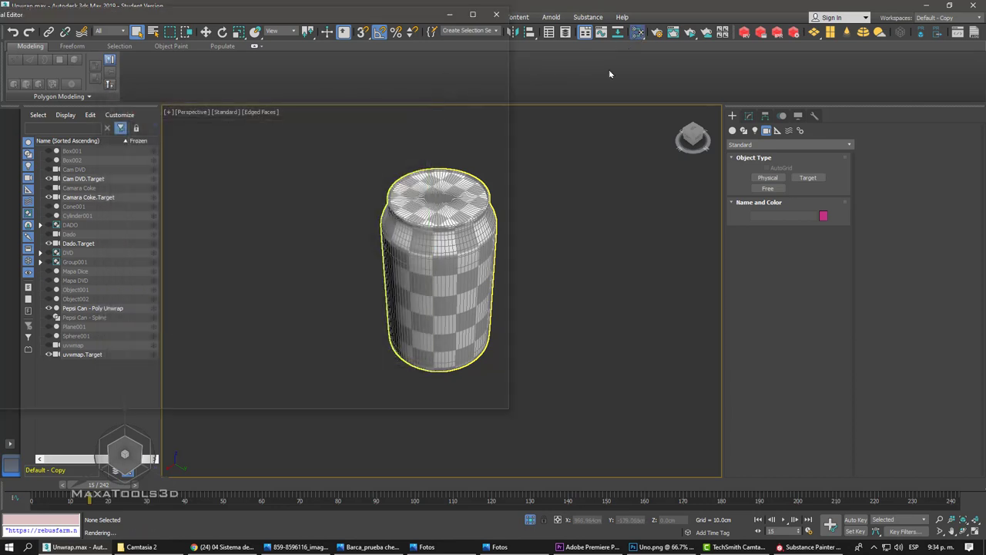
scroll(244, 238, down, 2)
scroll(197, 260, up, 2)
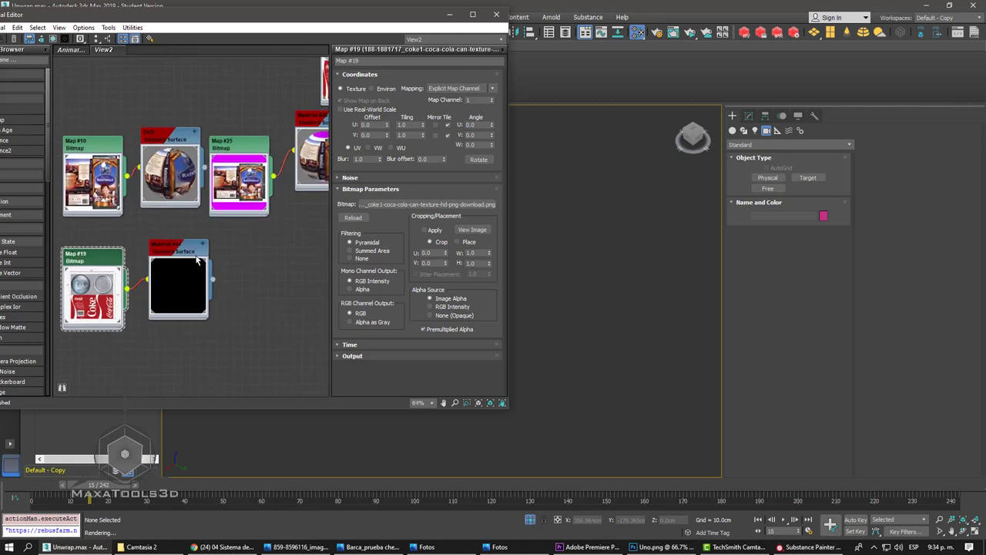
right_click(182, 265)
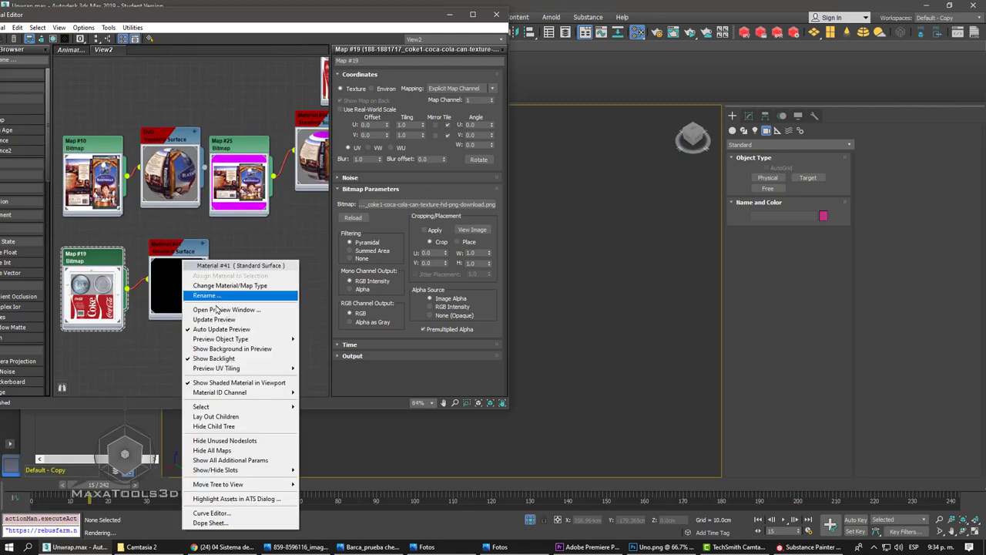
click(224, 309)
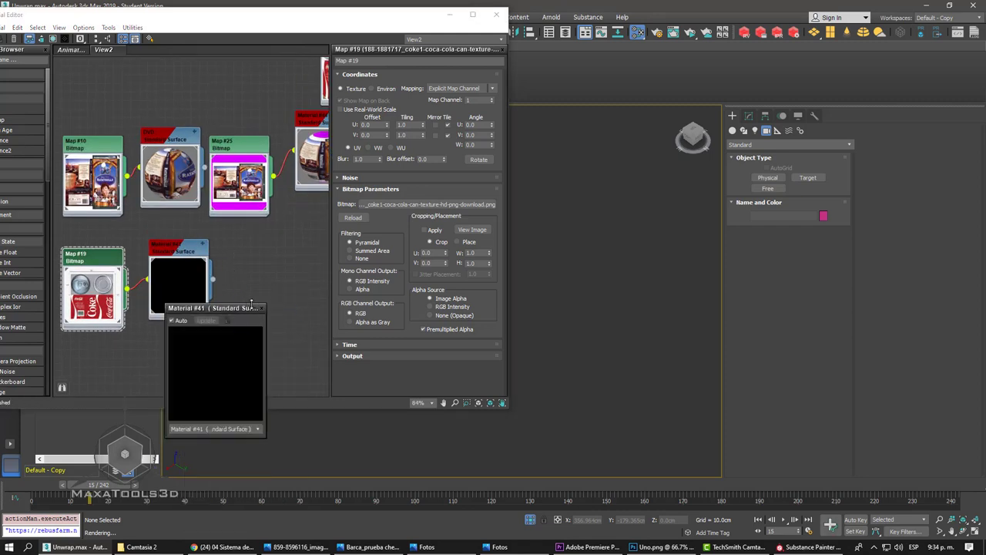
click(277, 291)
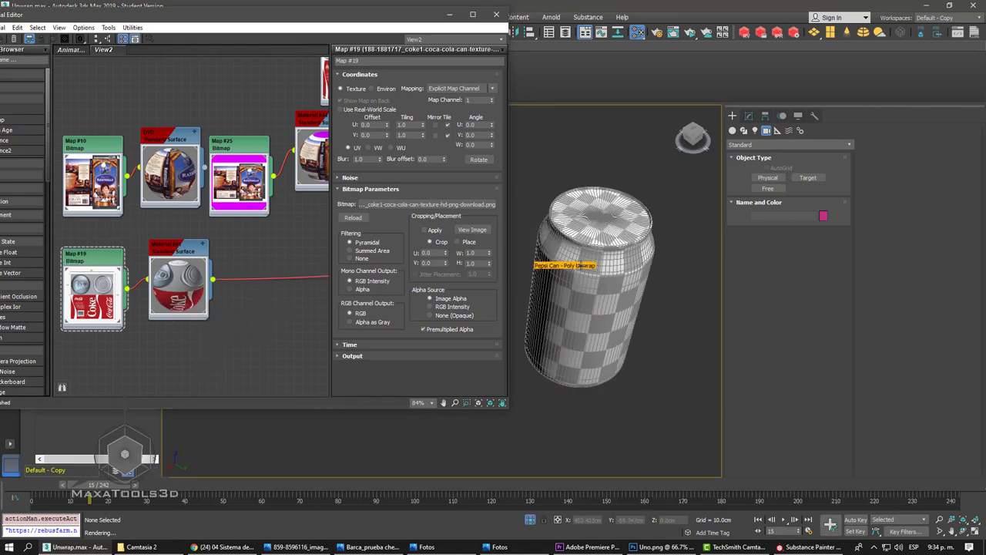
drag(213, 279, 568, 269)
- Close the material editor and orbit close in to inspect the can's back label and side
click(495, 15)
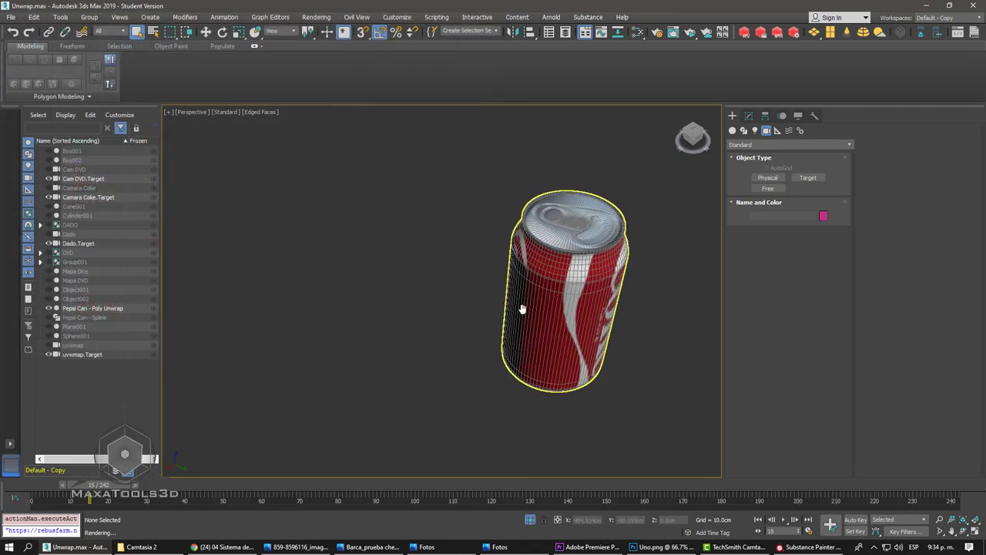
mouse_move(519, 308)
alt+middle_down()
mouse_move(394, 236)
mouse_move(477, 295)
mouse_move(502, 210)
alt+middle_up()
click(477, 295)
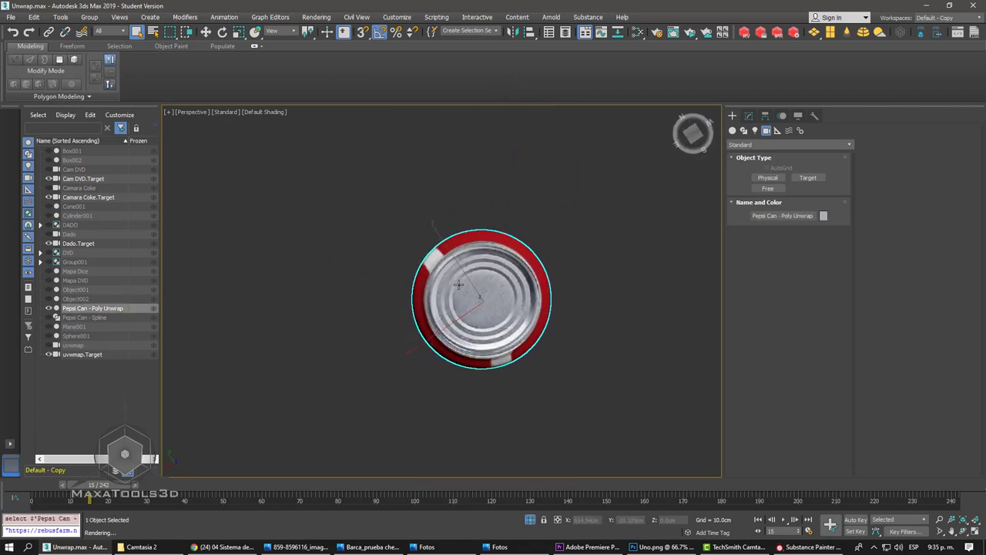
scroll(457, 277, up, 5)
mouse_move(456, 278)
alt+middle_down()
mouse_move(462, 290)
mouse_move(403, 286)
mouse_move(342, 301)
mouse_move(367, 249)
alt+middle_up()
- Toggle Edged Faces with F4, orbit from the Coca-Cola side to the Coke side, and reopen the material editor
key(F4)
key(F4)
scroll(466, 330, down, 5)
scroll(445, 188, up, 3)
alt+middle_drag(445, 188, 554, 187)
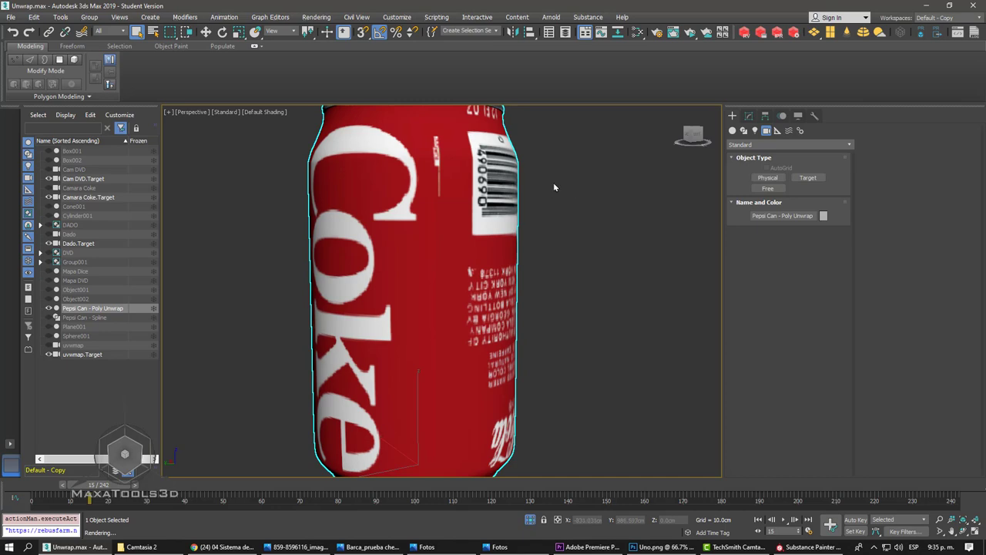
click(637, 31)
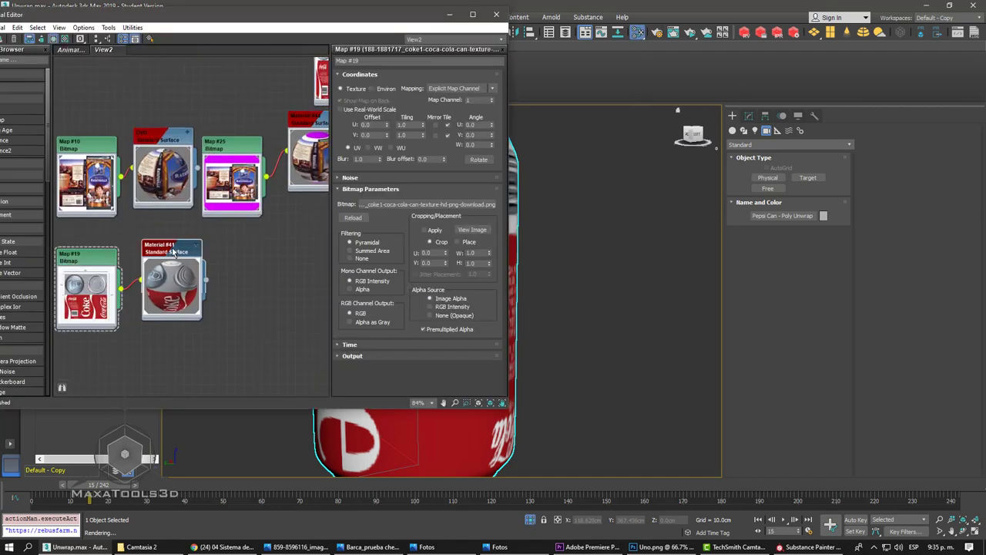
- Set Material #41's specular weight to 0.85 and specular roughness to 0.20, then close the editor
double_click(174, 251)
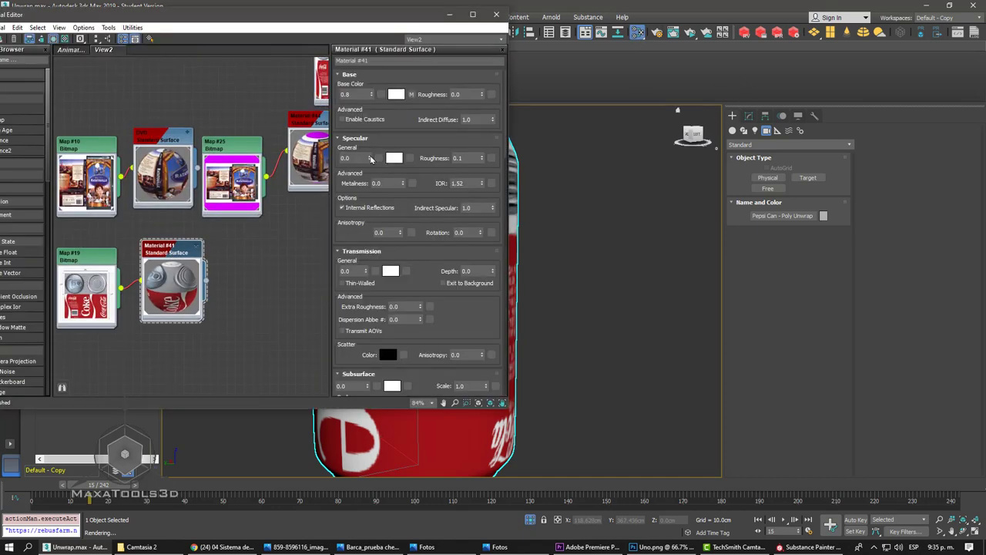
drag(371, 158, 371, 146)
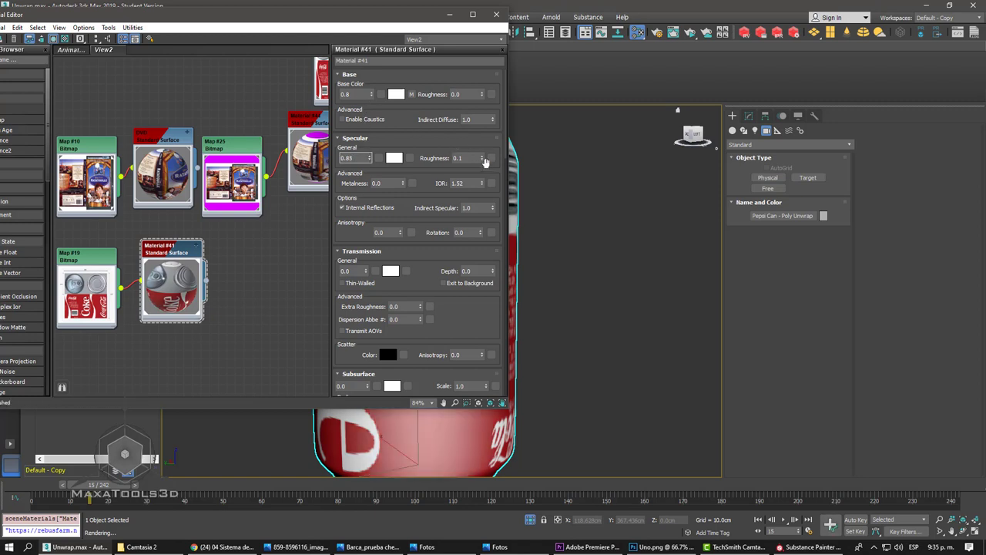
mouse_move(482, 158)
mouse_down()
mouse_move(475, 139)
mouse_move(475, 151)
mouse_up()
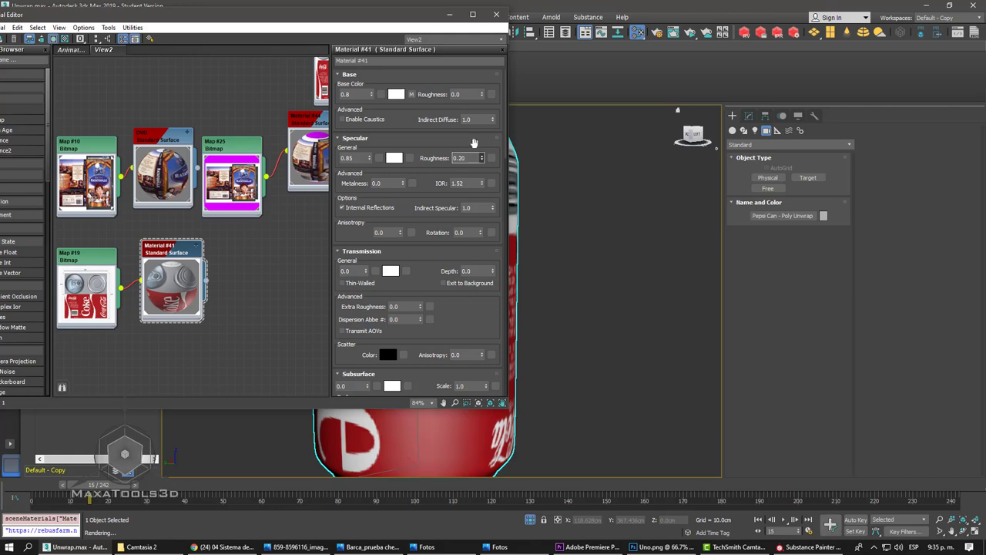
click(497, 14)
- Orbit around the can to view its barcode side and switch to the Move tool
scroll(451, 257, down, 5)
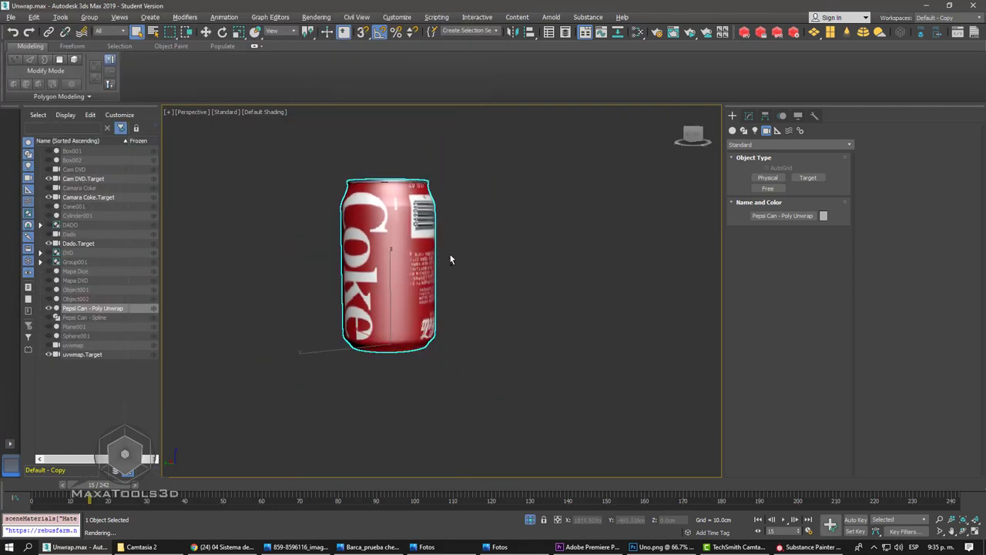
scroll(437, 286, down, 2)
alt+middle_drag(438, 286, 383, 267)
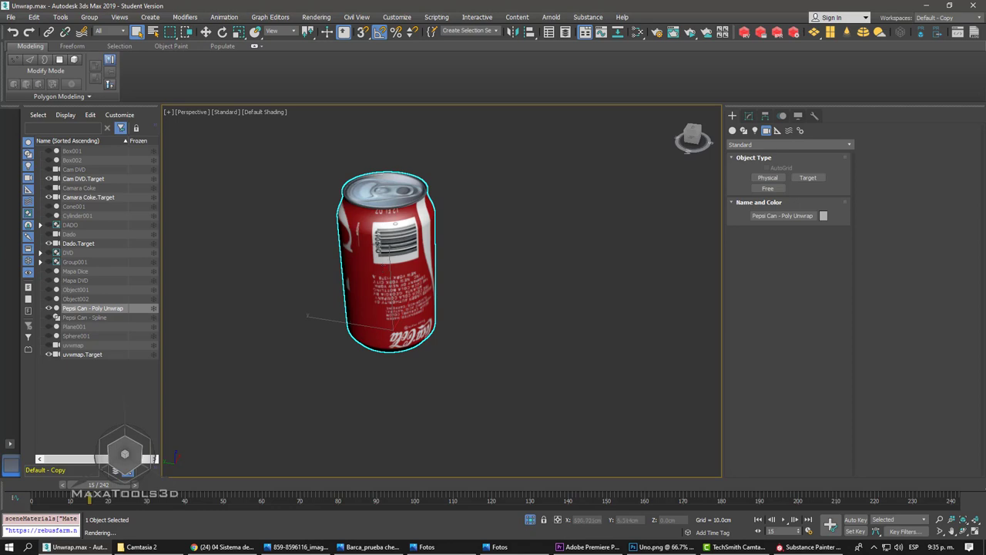
mouse_move(353, 221)
alt+middle_down()
mouse_move(388, 219)
mouse_move(440, 255)
alt+middle_up()
scroll(389, 220, up, 3)
right_click(402, 225)
click(404, 234)
- Exit Isolate Selection to show all scene objects and open the File menu
scroll(402, 240, down, 5)
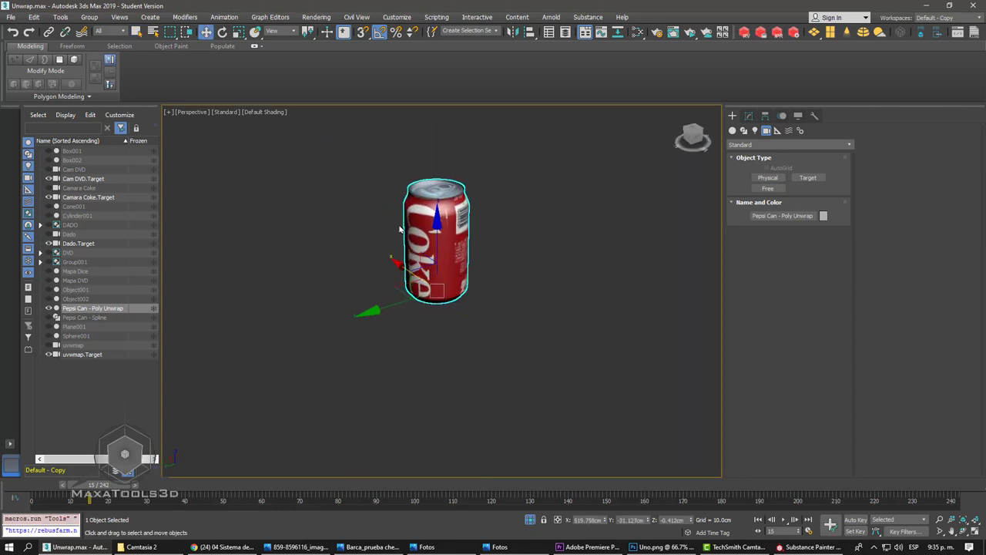
scroll(467, 269, up, 8)
scroll(466, 270, up, 3)
click(523, 523)
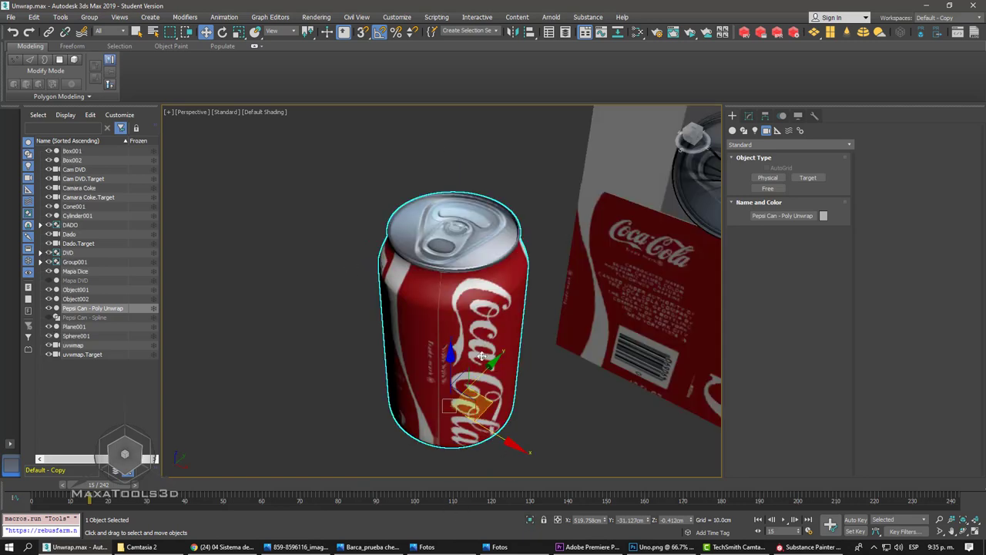
scroll(472, 297, down, 6)
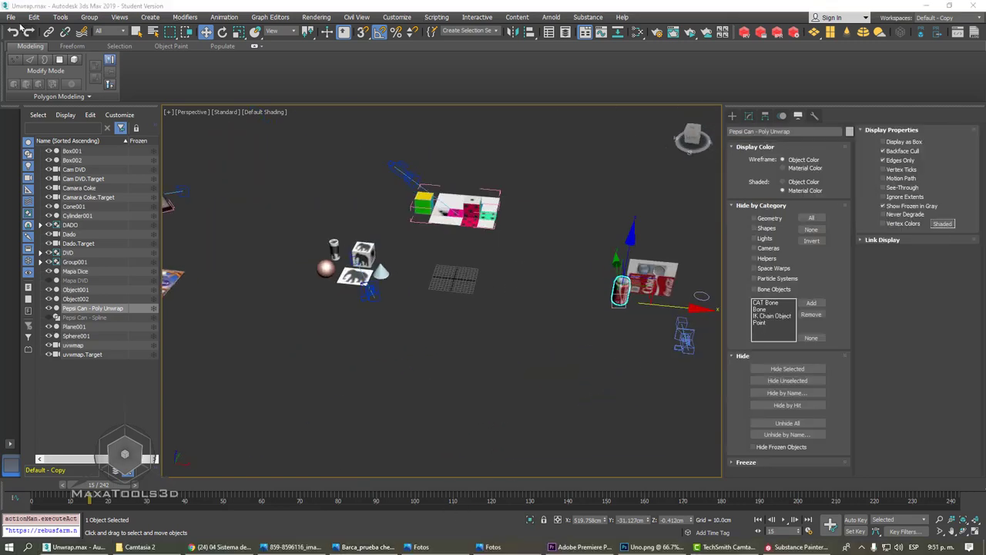
click(11, 17)
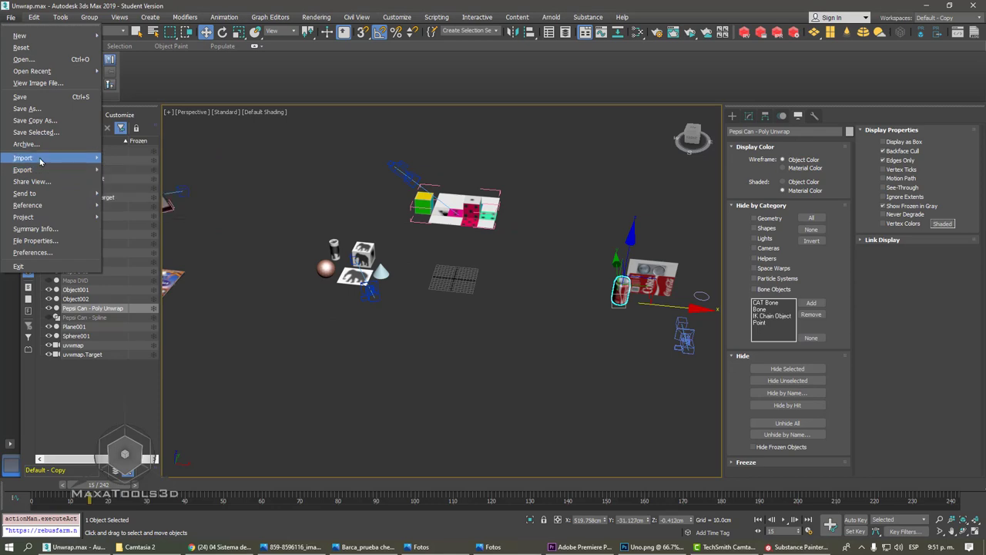
mouse_move(23, 158)
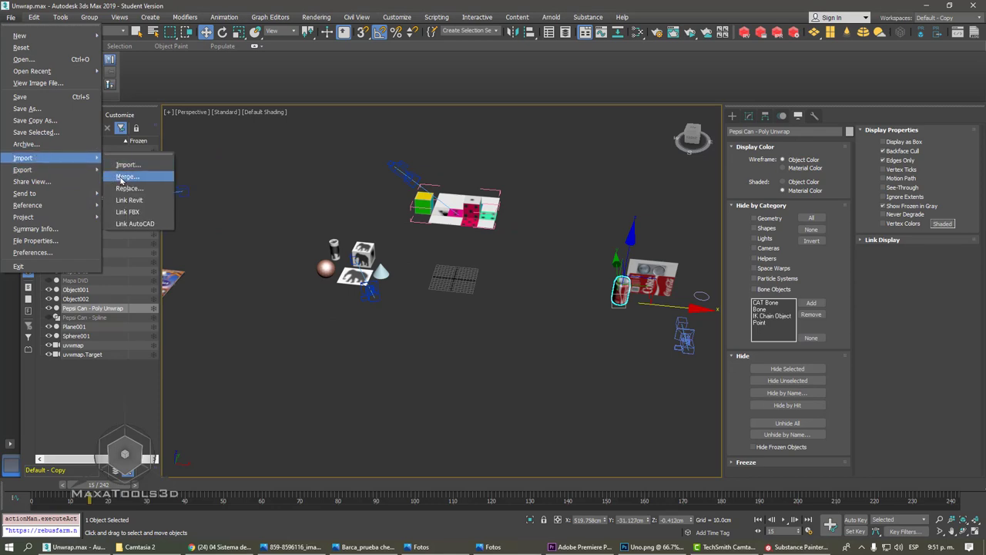
- Start a Merge and browse drive F: through Maxatools3d and Archivos 3d to Unwrap Teapot_.max
click(120, 178)
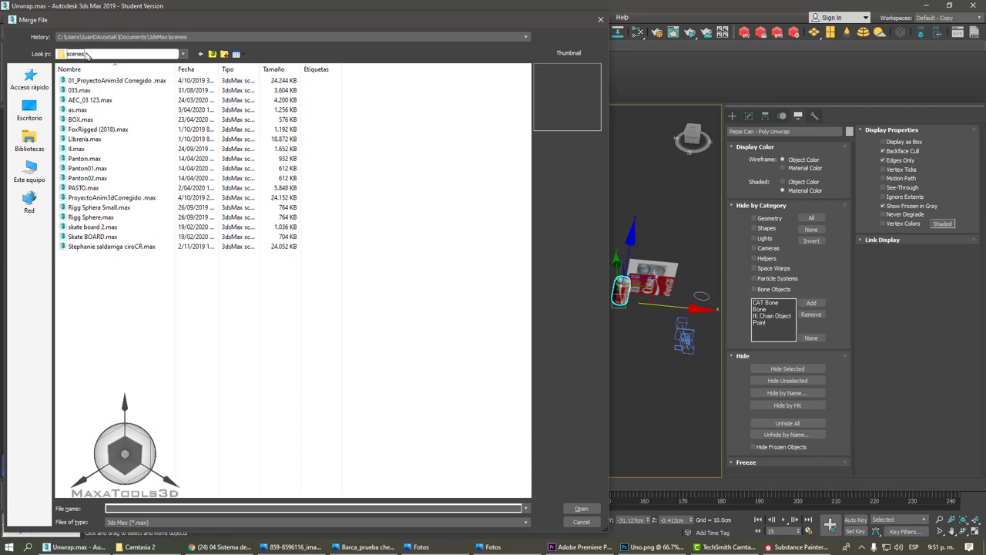
click(86, 54)
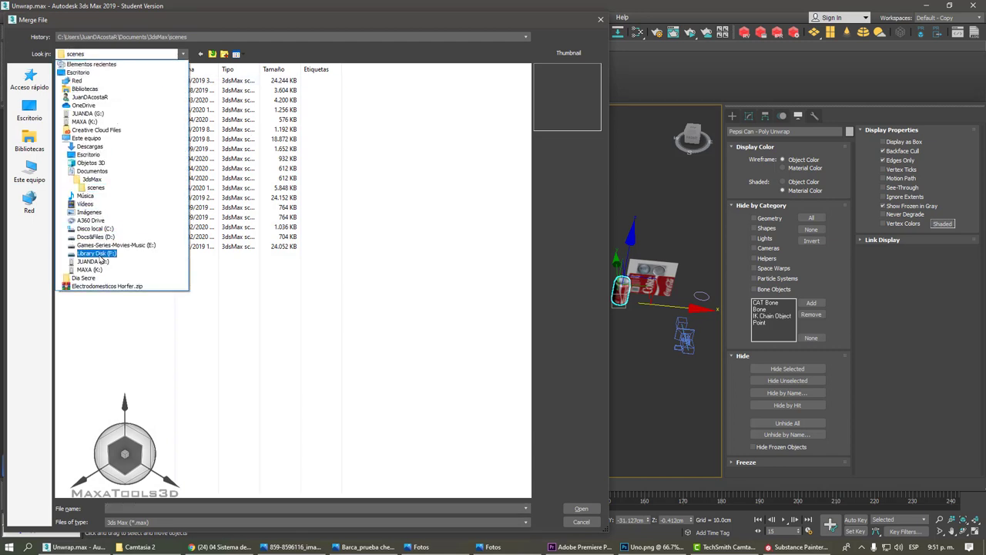
click(98, 254)
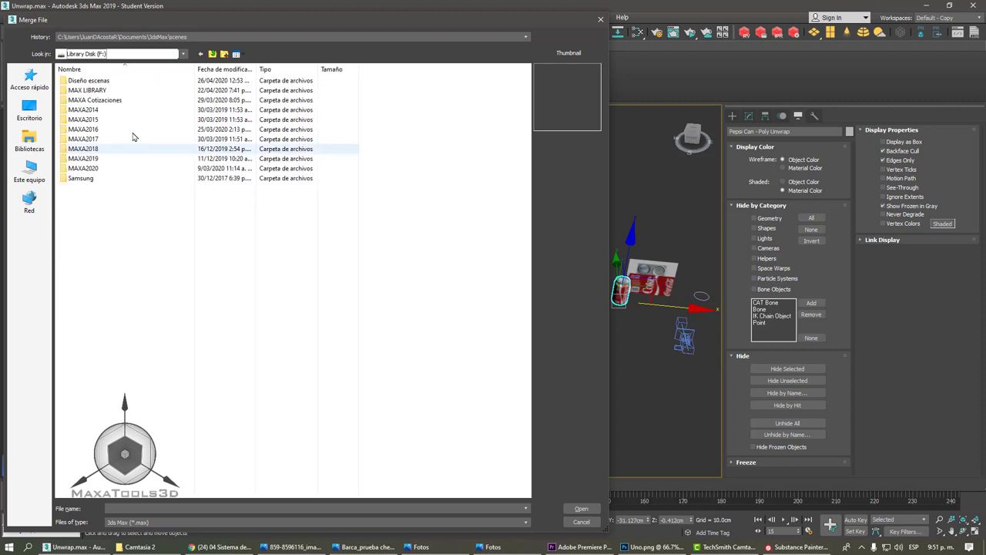
double_click(87, 168)
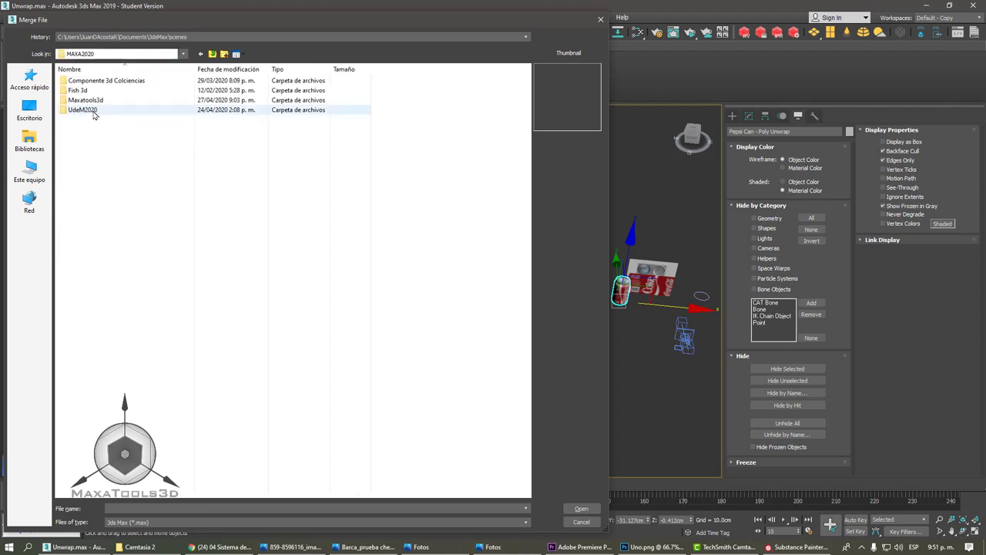
double_click(89, 110)
click(212, 54)
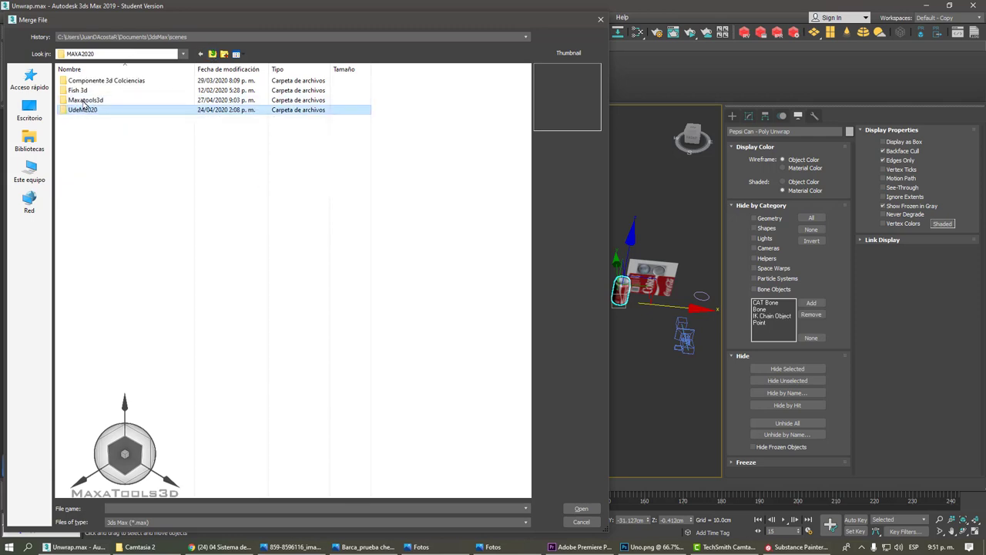
double_click(91, 110)
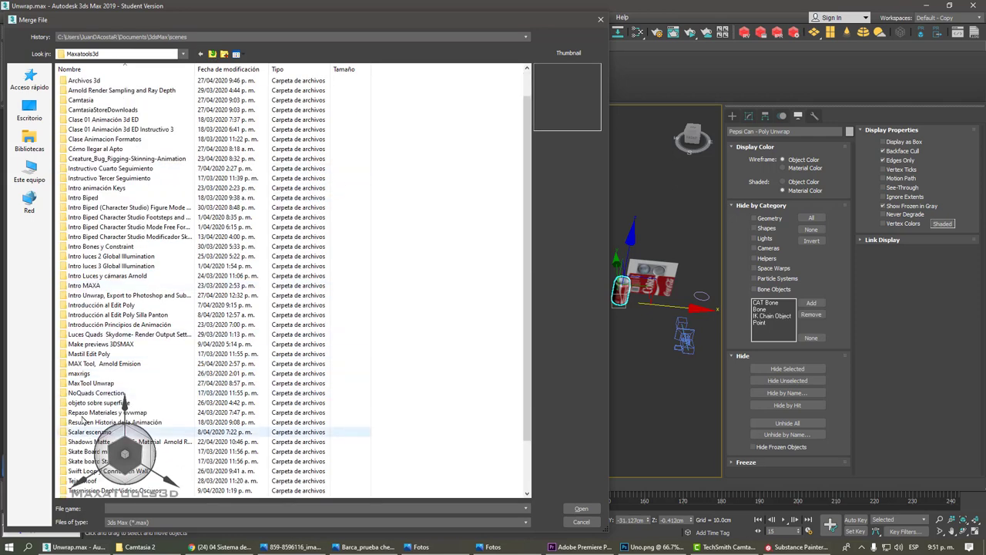
scroll(89, 193, up, 1)
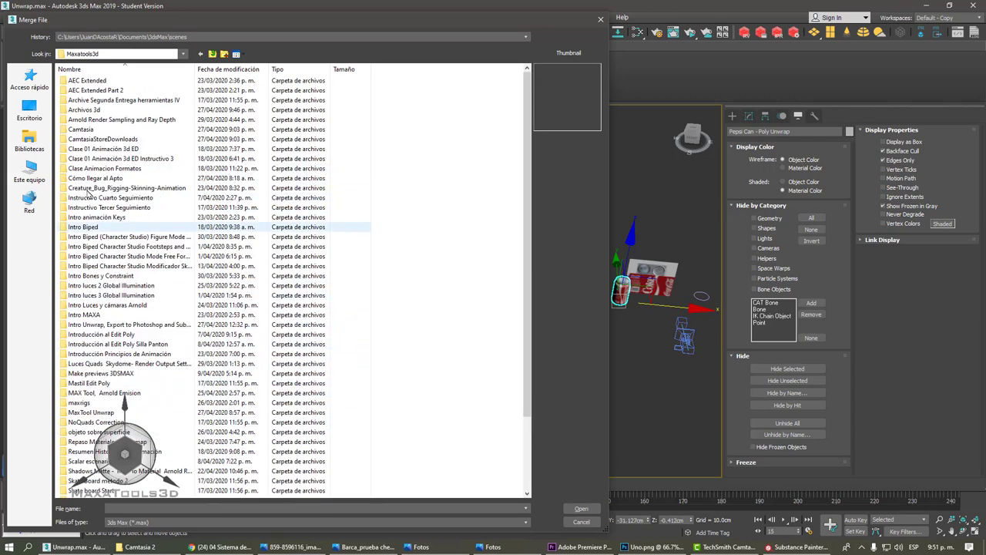
double_click(86, 109)
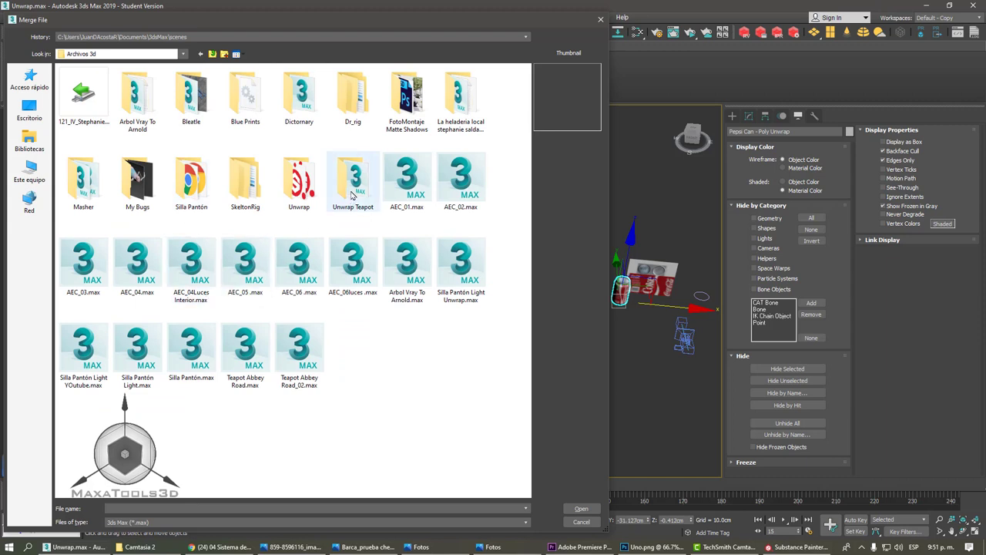
double_click(357, 187)
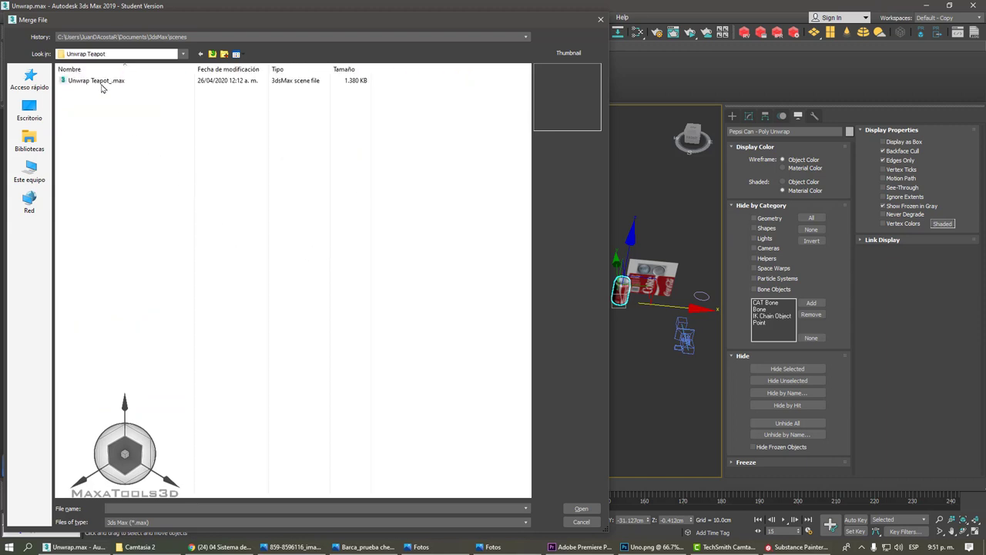
click(95, 81)
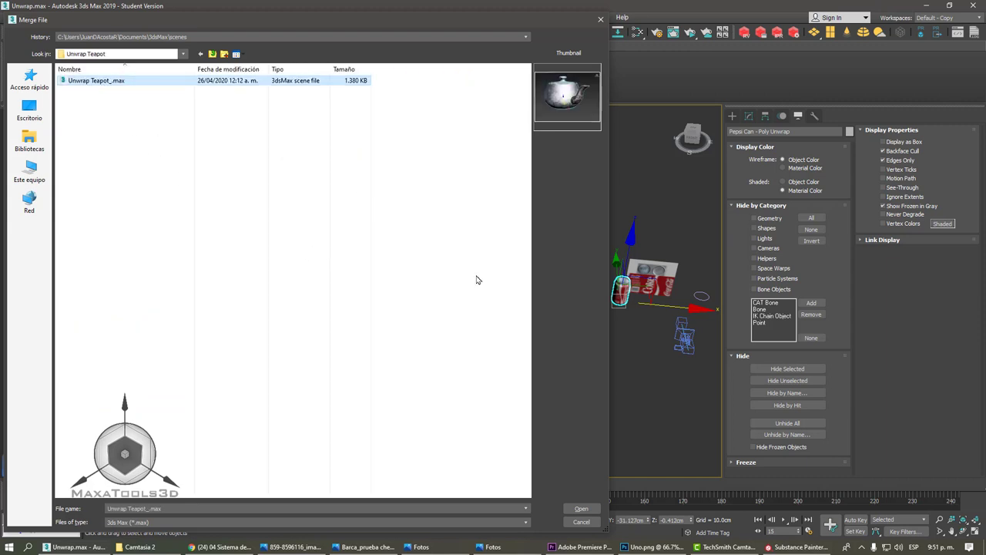
- Merge Teapot001 into the scene, zoom extents, orbit, and turn on Edged Faces
click(582, 508)
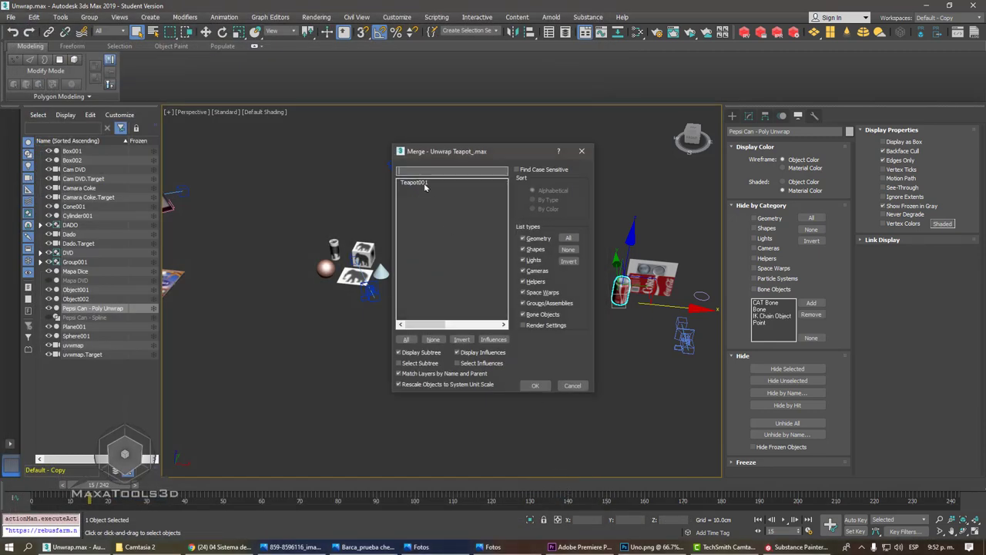
click(422, 184)
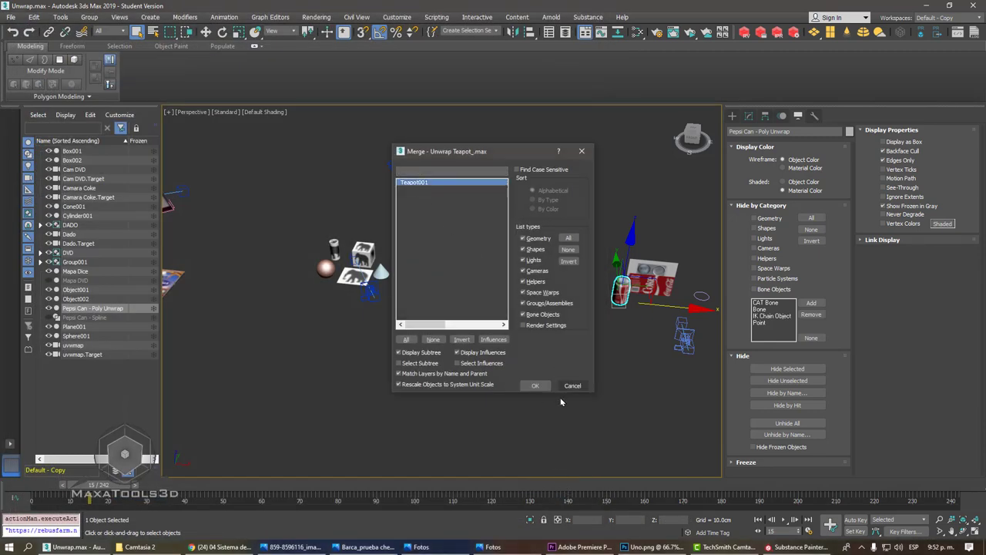
click(535, 385)
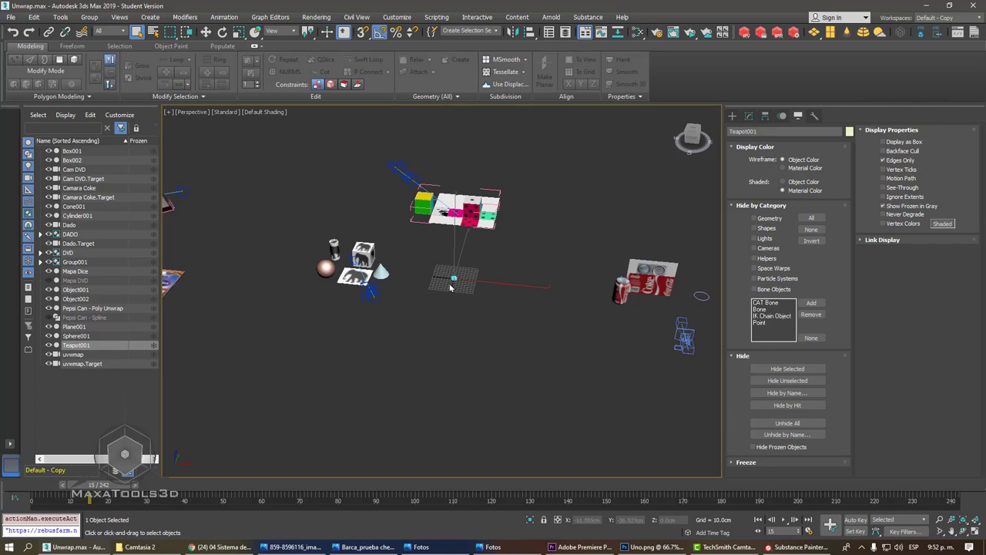
key(z)
mouse_move(462, 315)
alt+middle_down()
mouse_move(434, 299)
mouse_move(459, 286)
alt+middle_up()
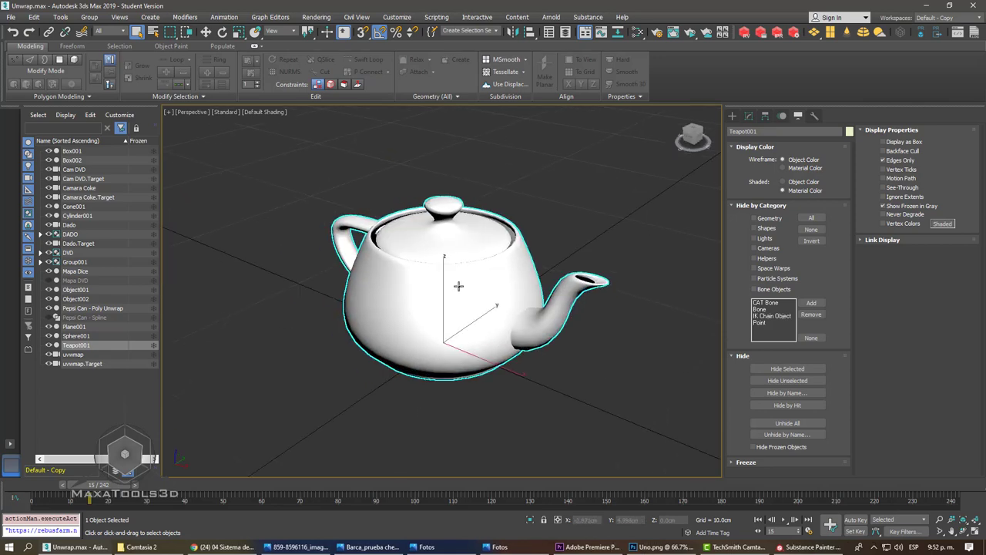
key(F4)
- Open the Slate Material Editor, move it aside, and show the Map #2 bitmap's parameters
click(638, 34)
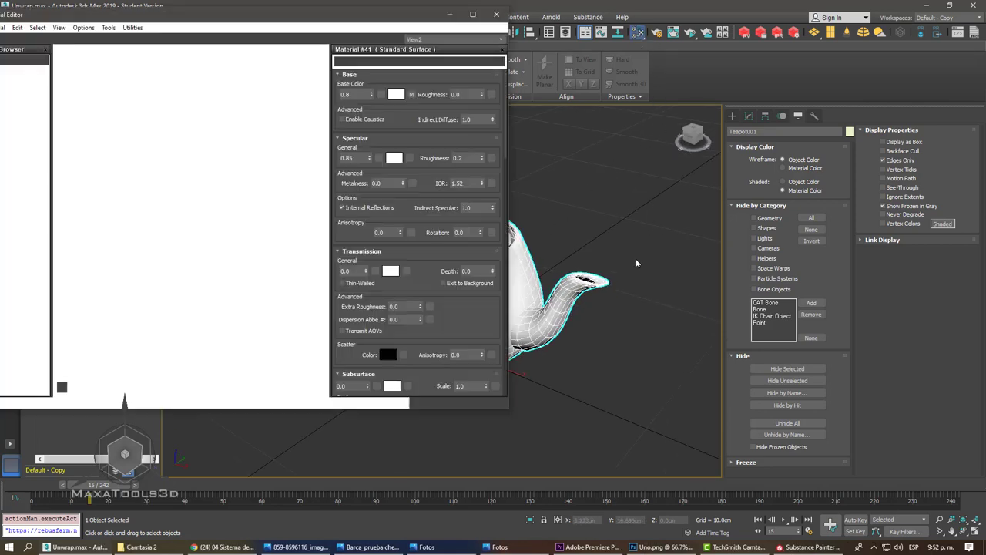
drag(128, 17, 587, 26)
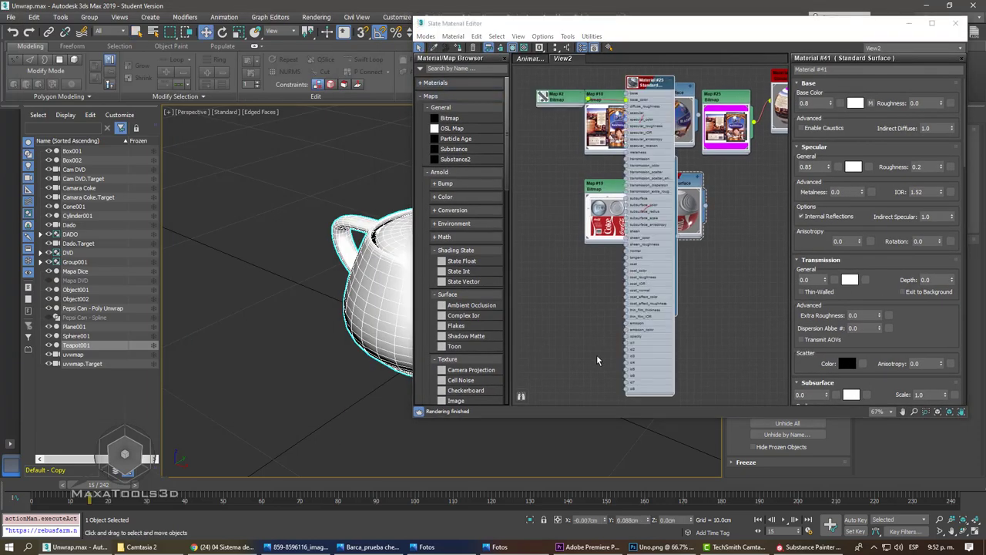
mouse_move(669, 127)
mouse_down()
mouse_move(618, 326)
mouse_move(677, 400)
mouse_up()
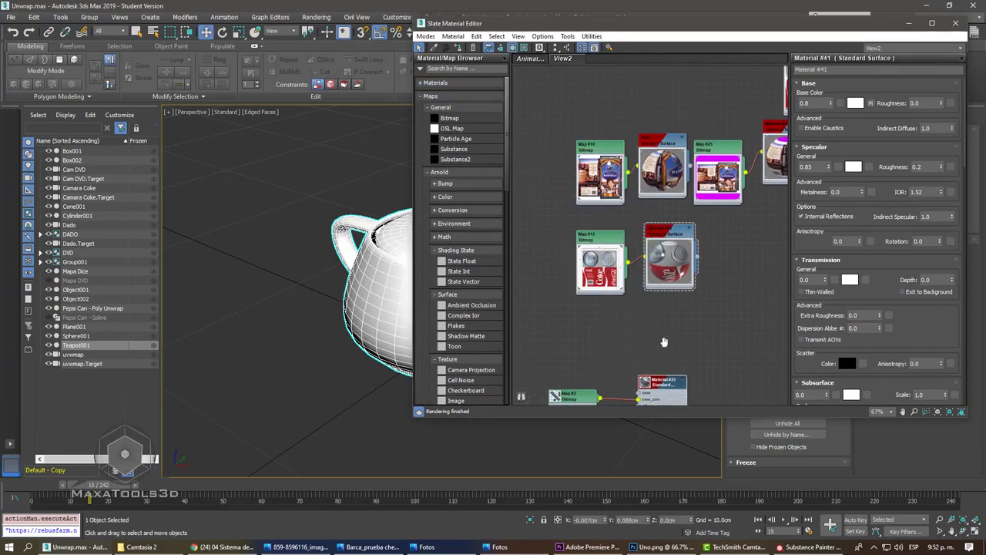
scroll(565, 297, up, 2)
click(578, 304)
drag(578, 304, 576, 261)
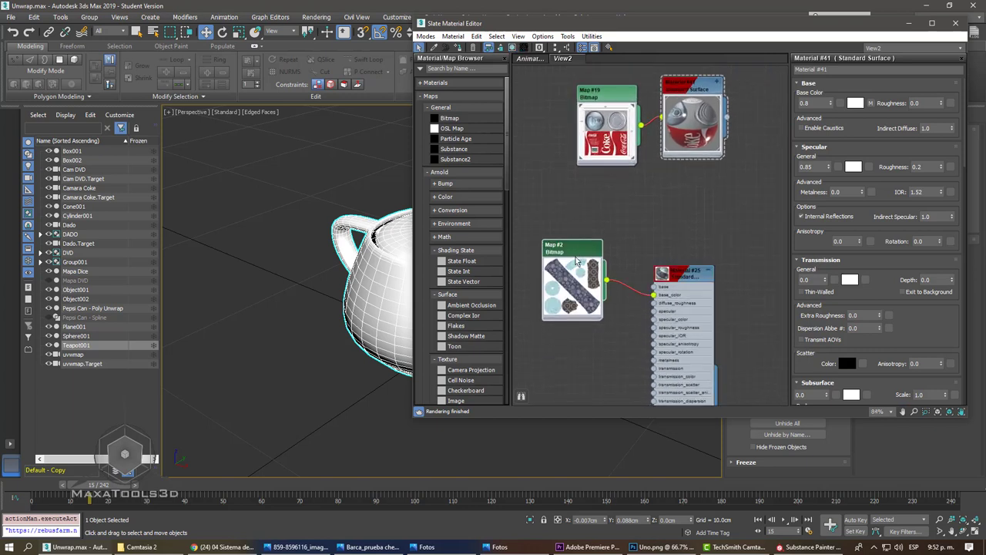
double_click(574, 255)
- Check Material #25's parameters, then return to Map #2 and browse for a new bitmap file
middle_drag(661, 279, 634, 236)
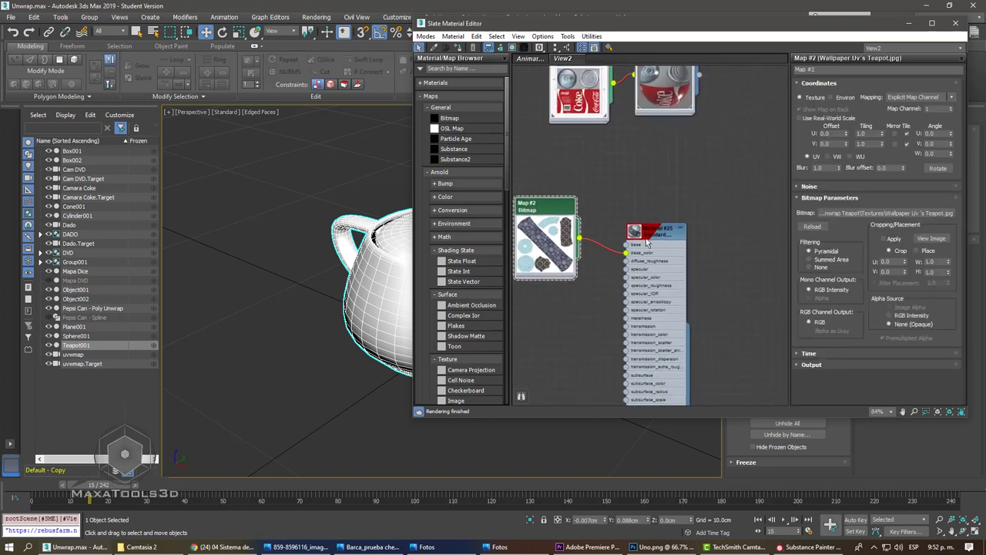
double_click(635, 235)
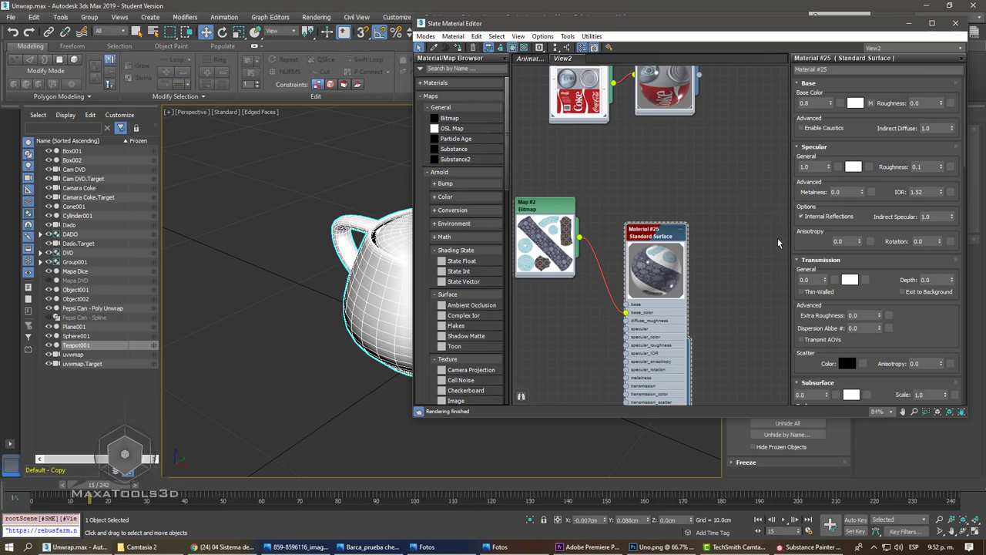
double_click(551, 205)
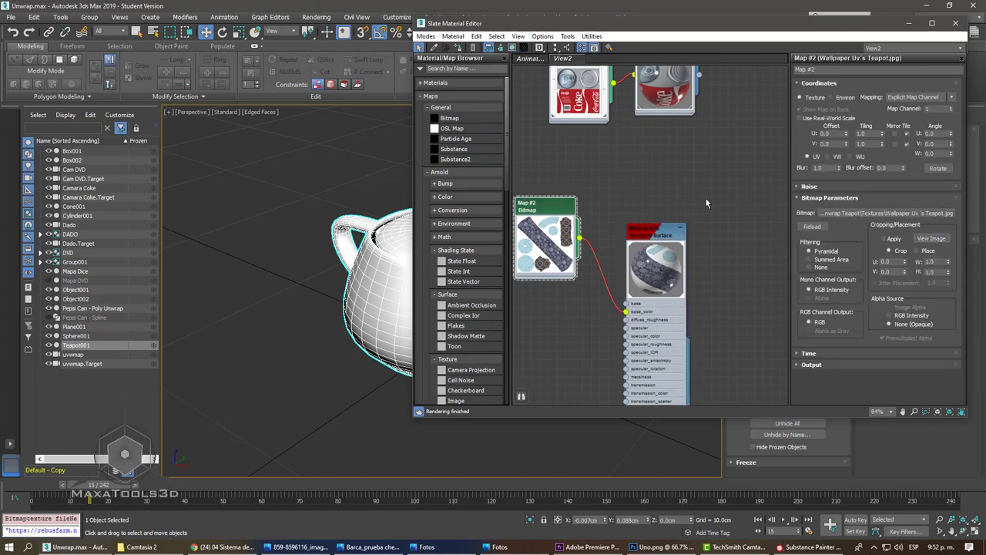
click(917, 240)
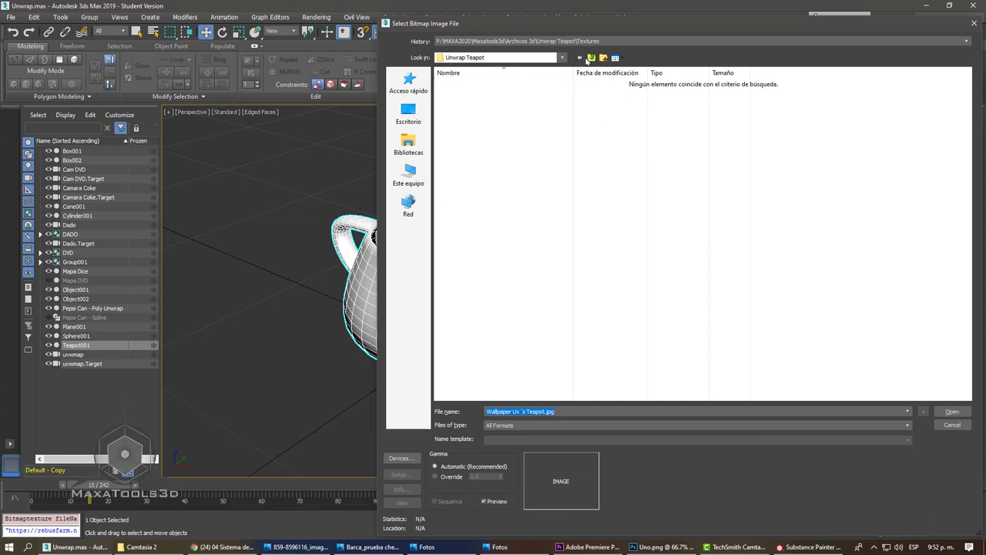
- Navigate to Unwrap > Textures and load Wallpaper Uv's Teapot.jpg as Map #2's bitmap
click(591, 58)
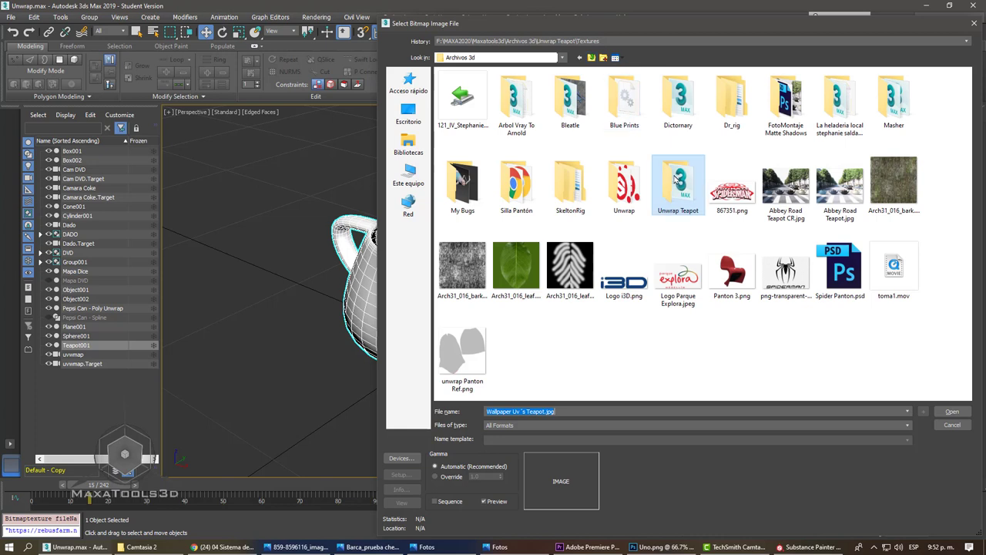
click(626, 193)
double_click(626, 192)
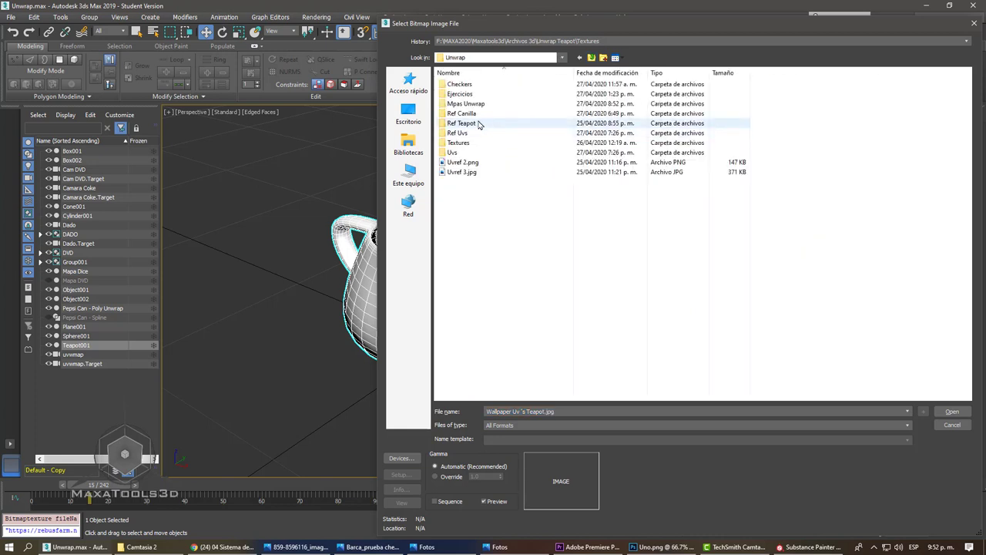
click(475, 124)
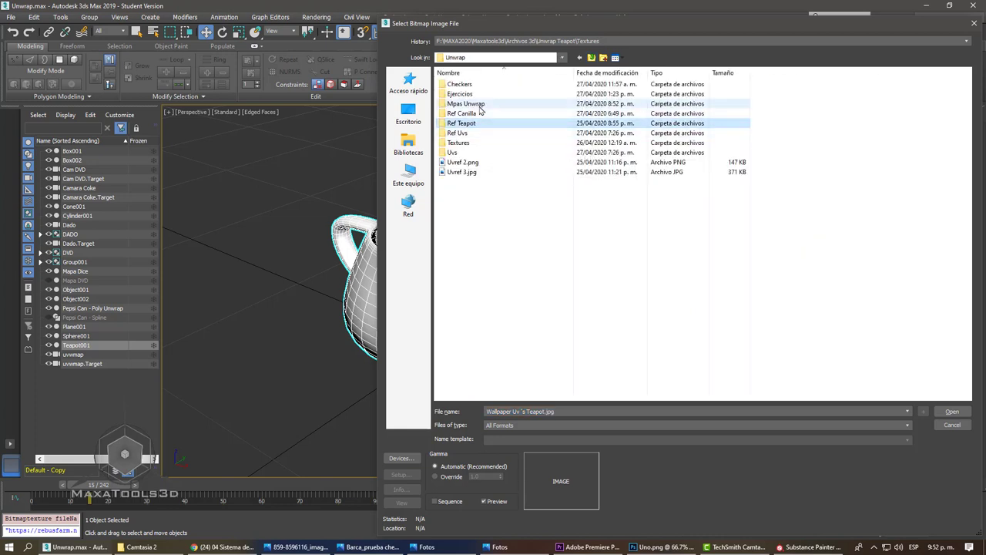
double_click(466, 124)
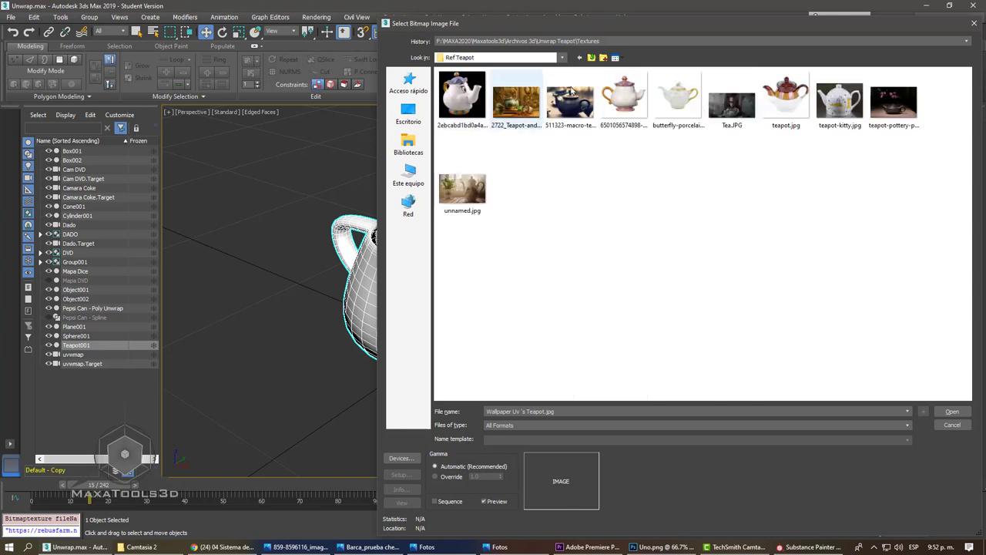
click(590, 57)
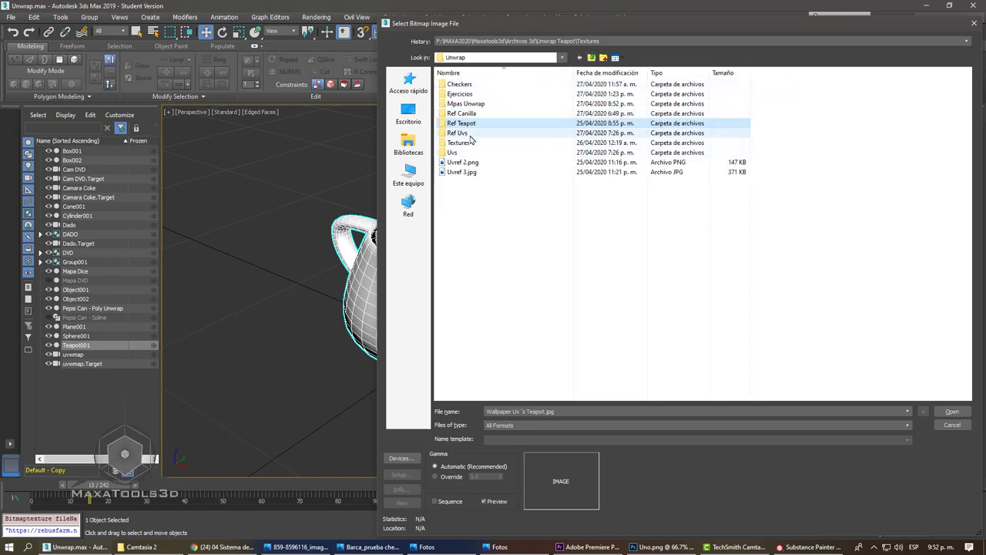
double_click(462, 152)
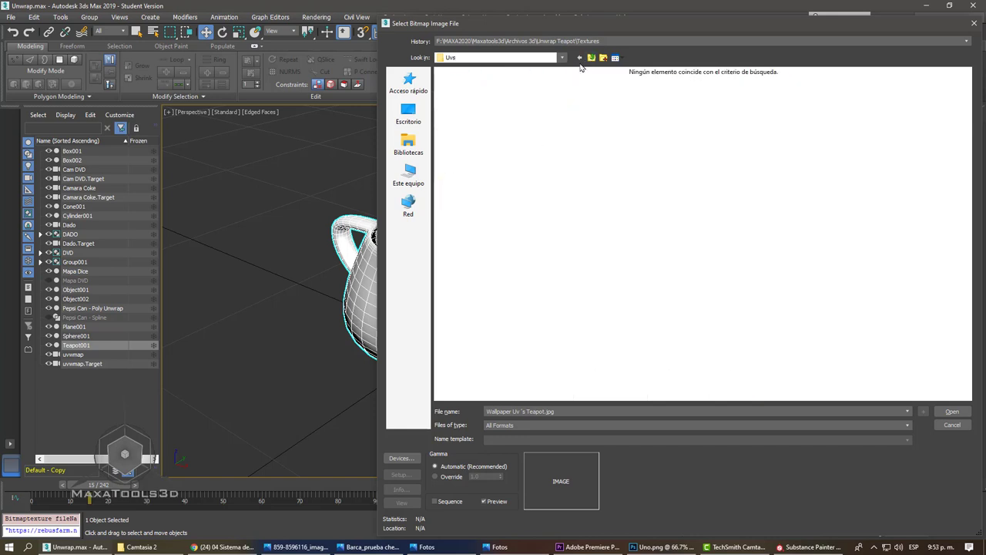
click(590, 59)
double_click(464, 145)
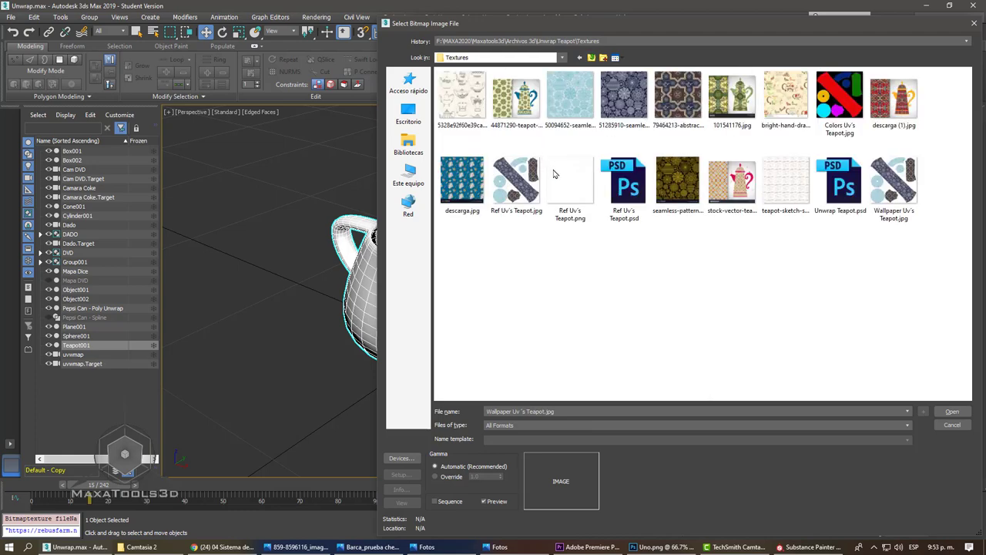
click(894, 185)
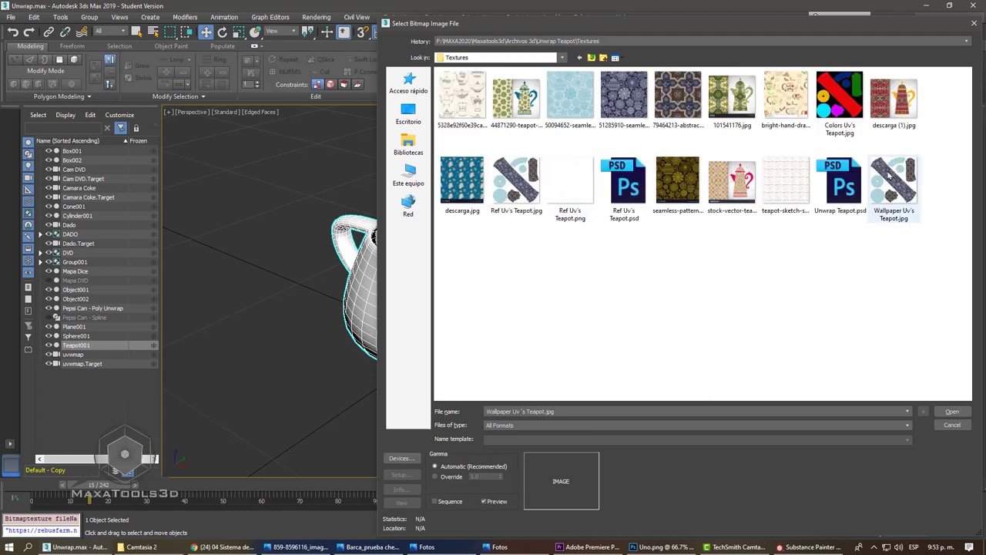
click(952, 411)
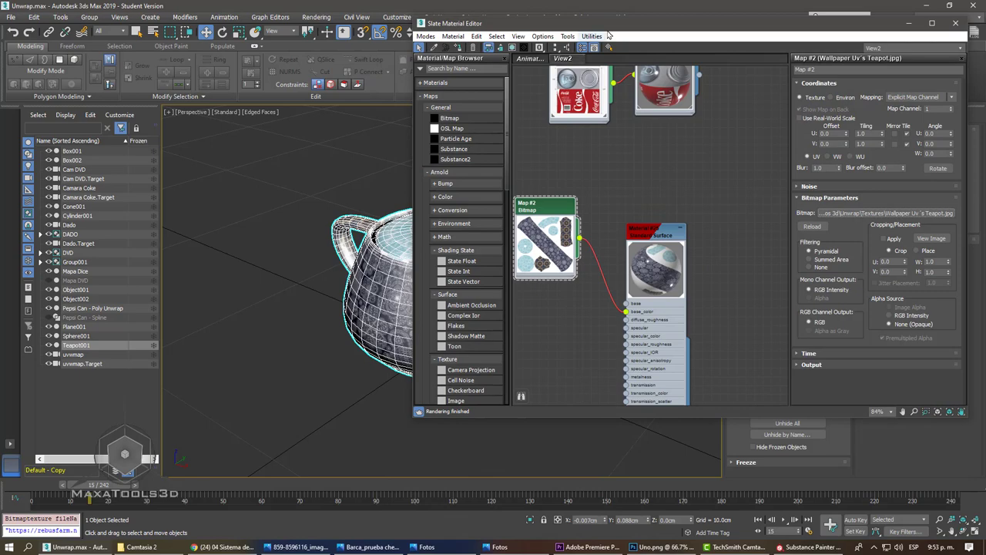
- Move the material editor off the viewport, orbit the textured teapot, and toggle Edged Faces
mouse_move(608, 35)
mouse_down()
mouse_move(232, 96)
mouse_move(49, 86)
mouse_up()
scroll(562, 282, up, 3)
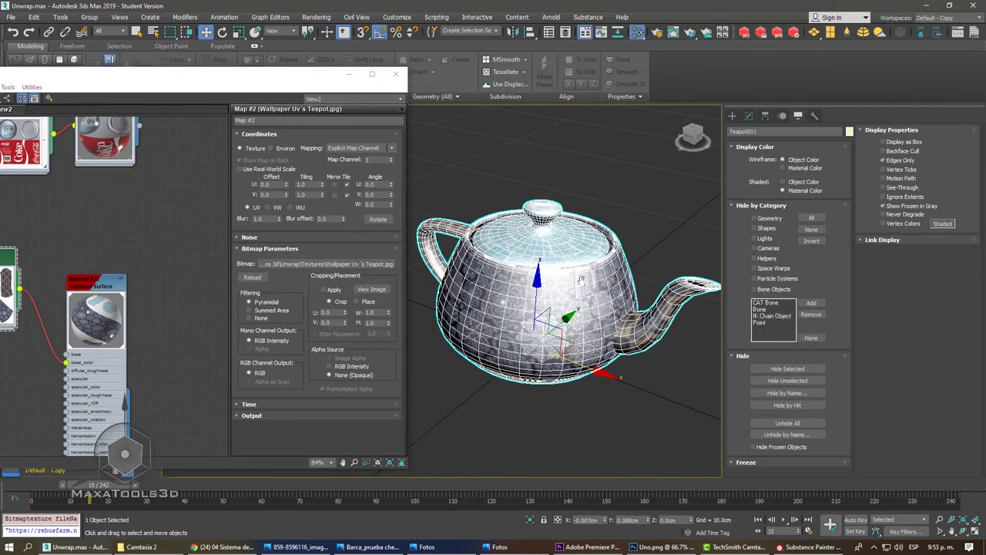
alt+middle_drag(561, 283, 616, 287)
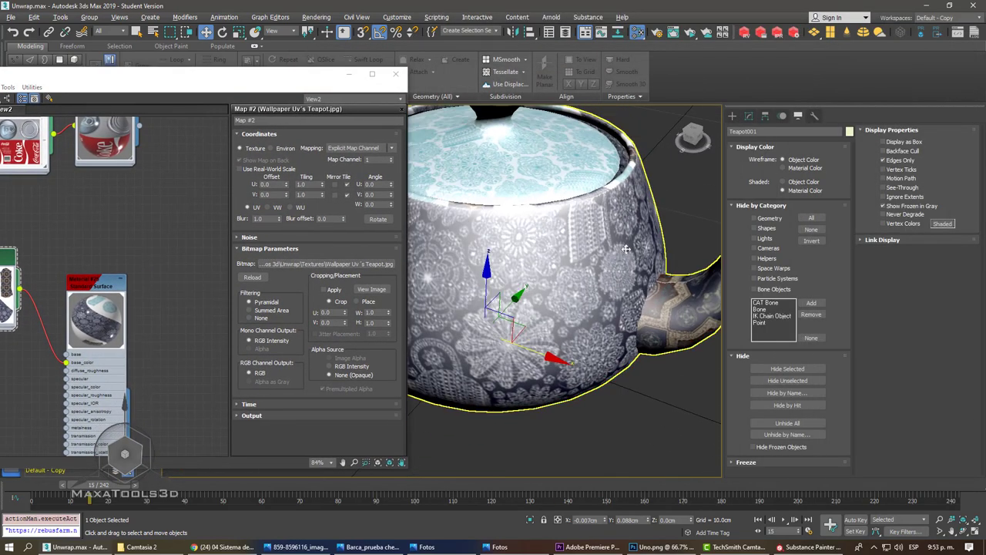
scroll(615, 288, down, 3)
key(F4)
key(F4)
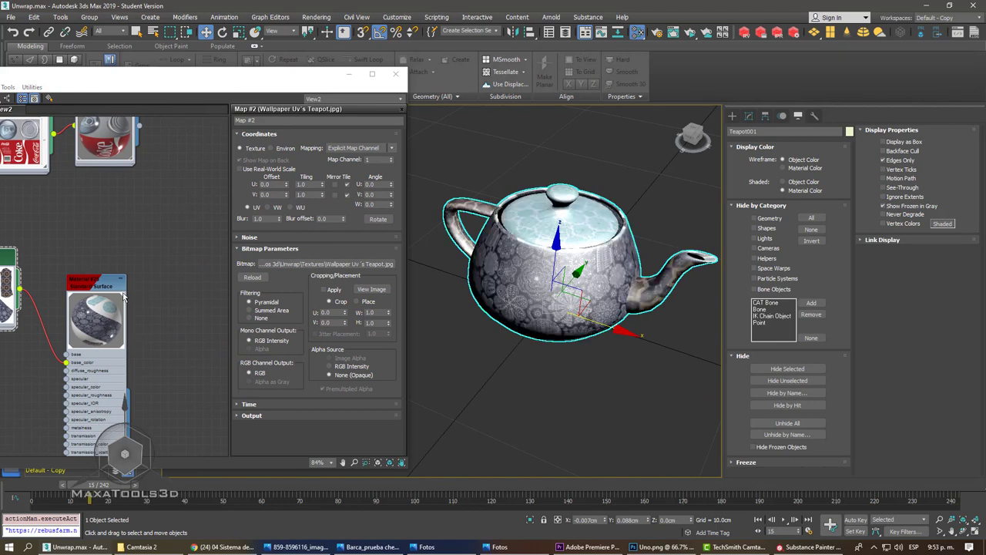
- Reset Material #25's specular weight and type in a new weight value
double_click(92, 289)
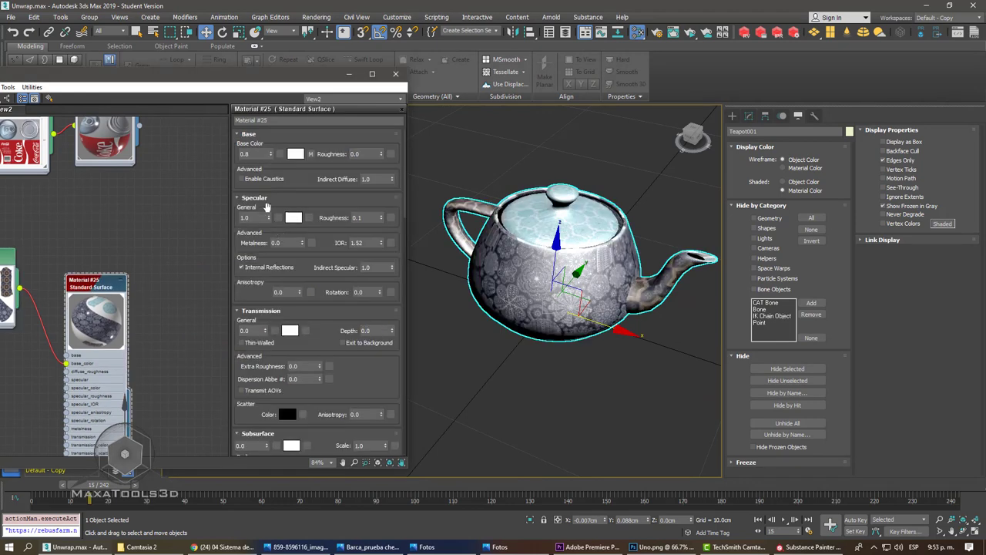
right_click(269, 217)
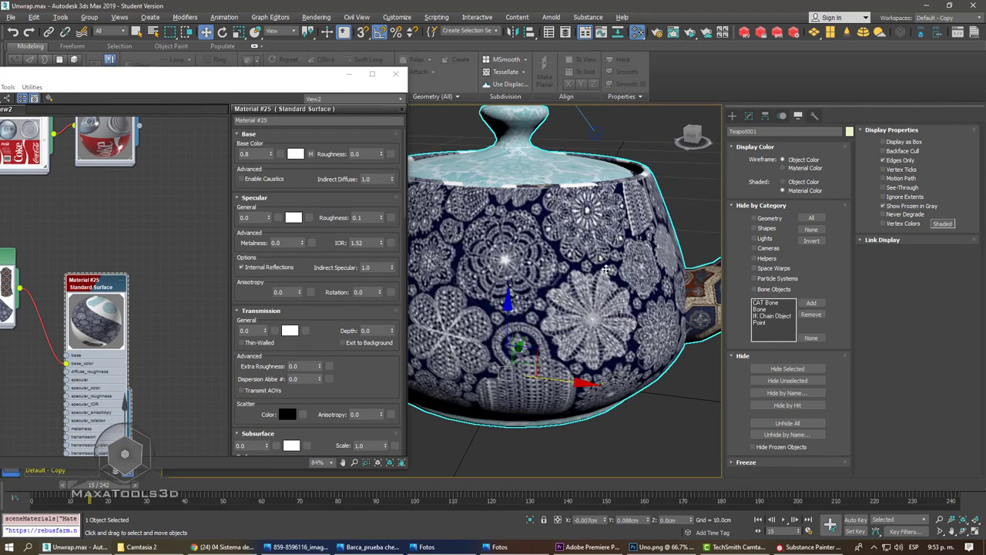
double_click(254, 218)
text(1)
key(Return)
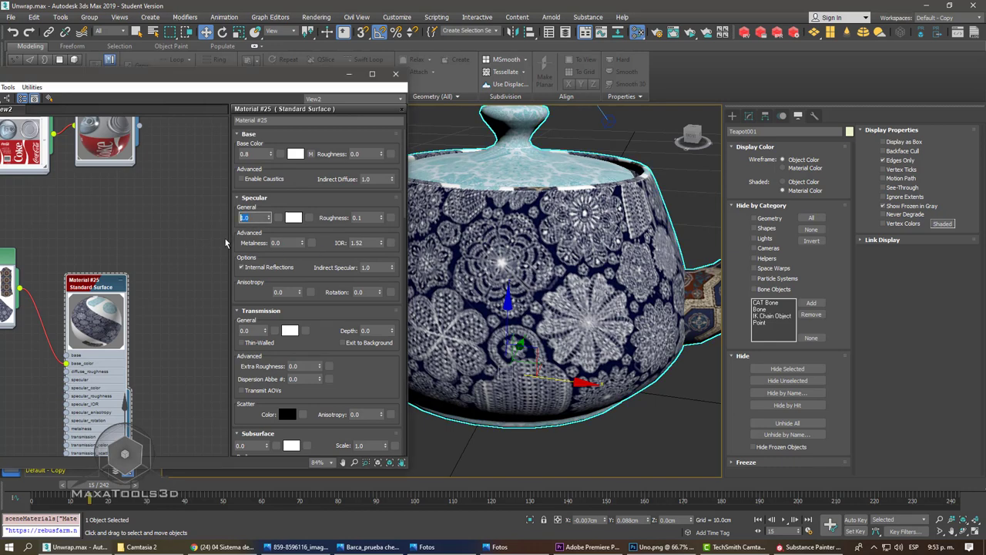
- Switch the viewport to High Quality shading so the teapot's lace texture displays
drag(313, 78, 252, 235)
click(225, 112)
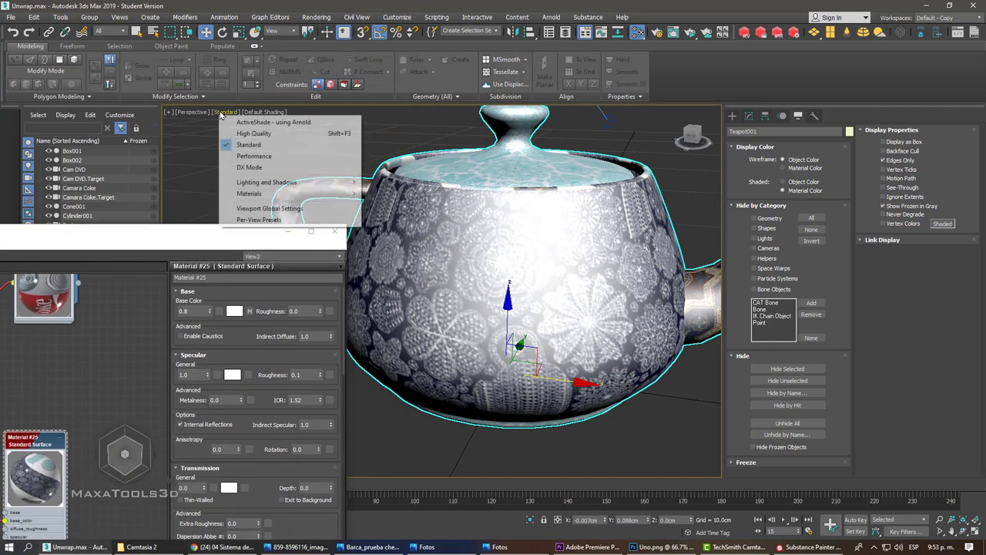
click(271, 158)
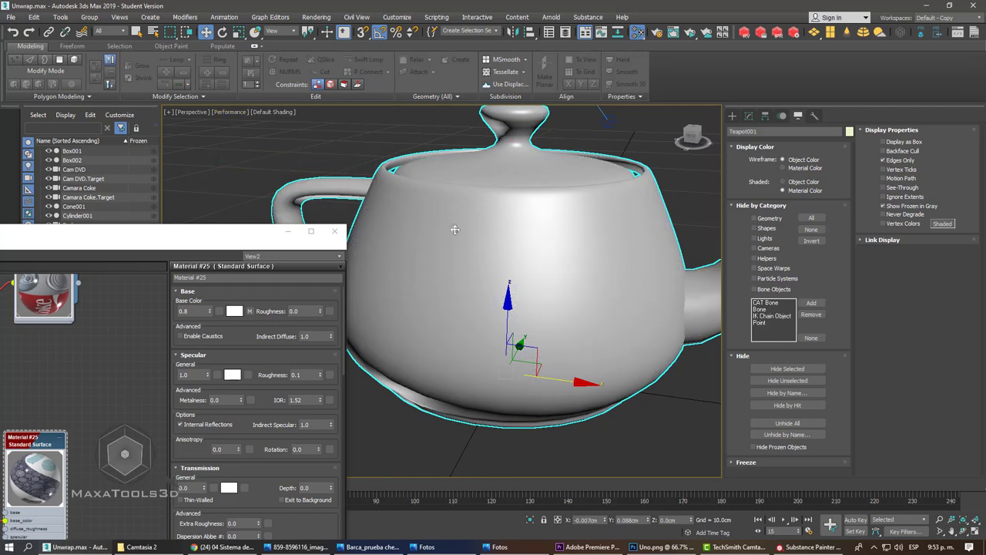
click(231, 114)
click(268, 140)
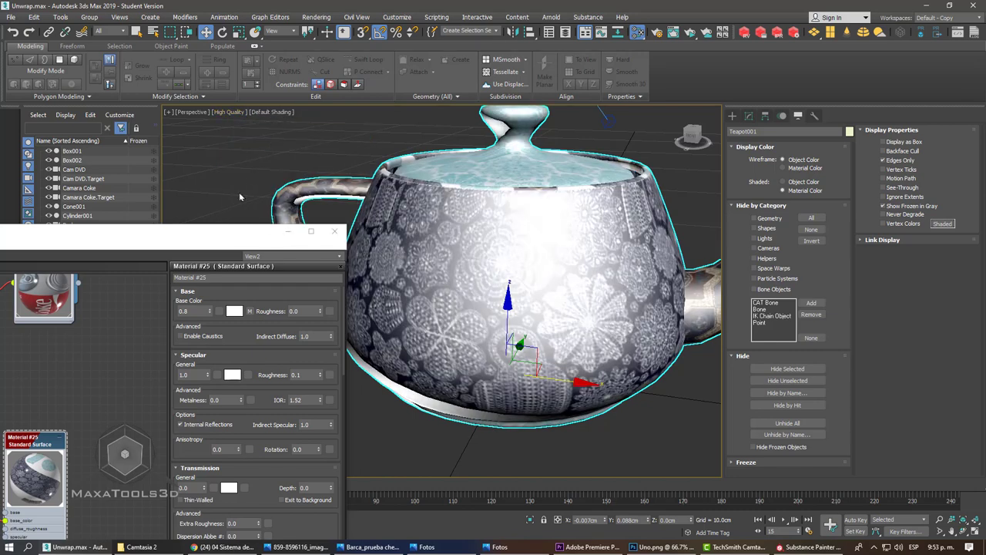
drag(185, 238, 287, 198)
click(228, 114)
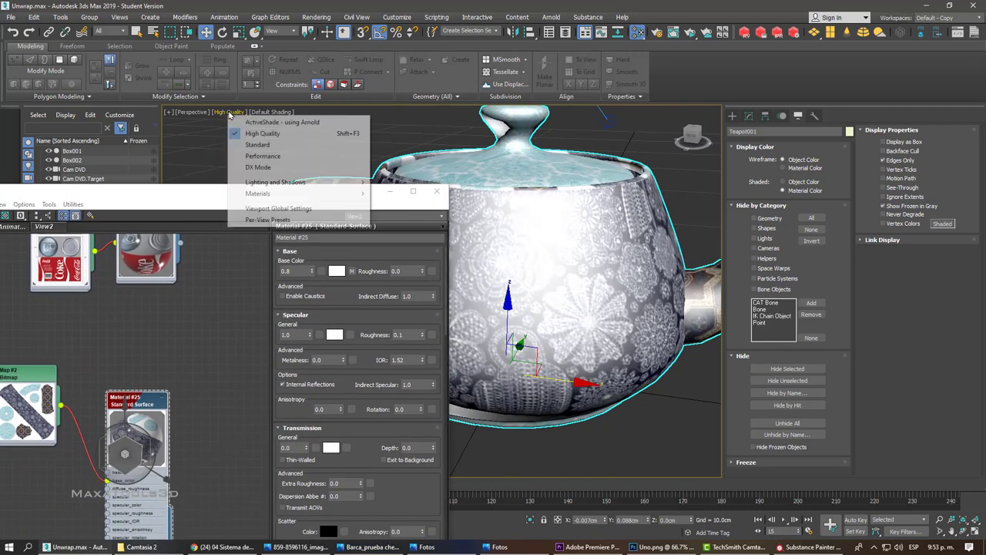
click(200, 326)
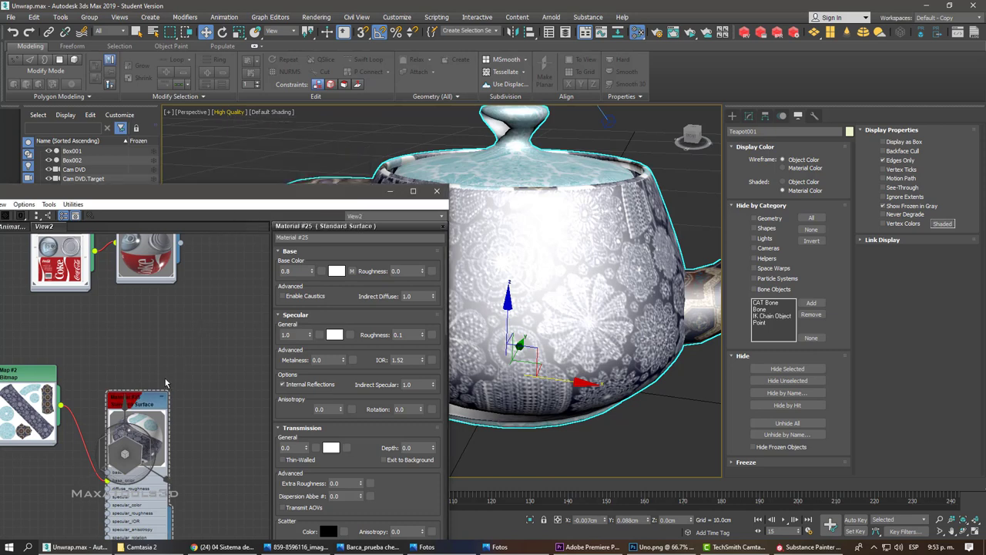
- Orbit the teapot to a side view with the spout on the right and open the Modify panel
middle_drag(192, 362, 248, 265)
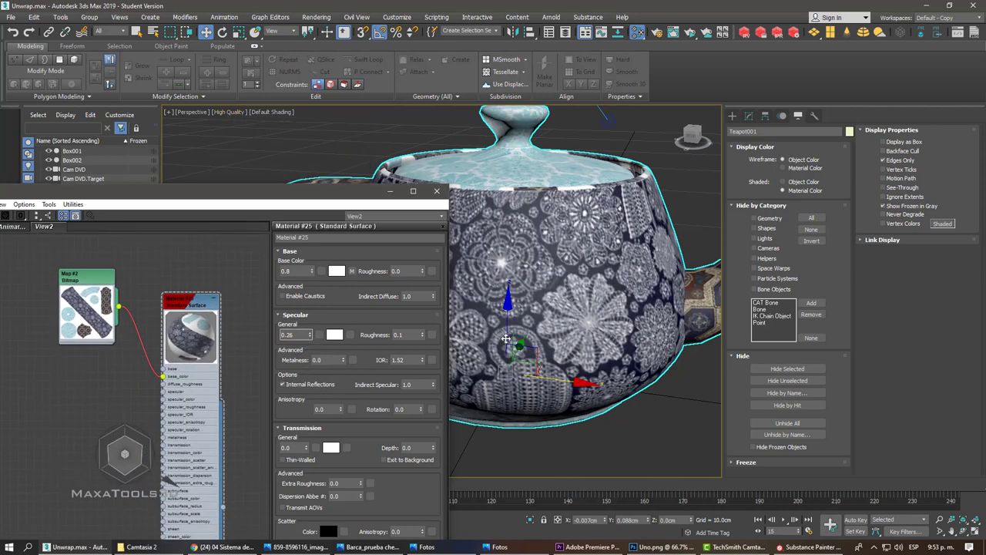
scroll(505, 338, down, 2)
mouse_move(505, 338)
alt+middle_down()
mouse_move(649, 256)
mouse_move(603, 221)
mouse_move(589, 307)
alt+middle_up()
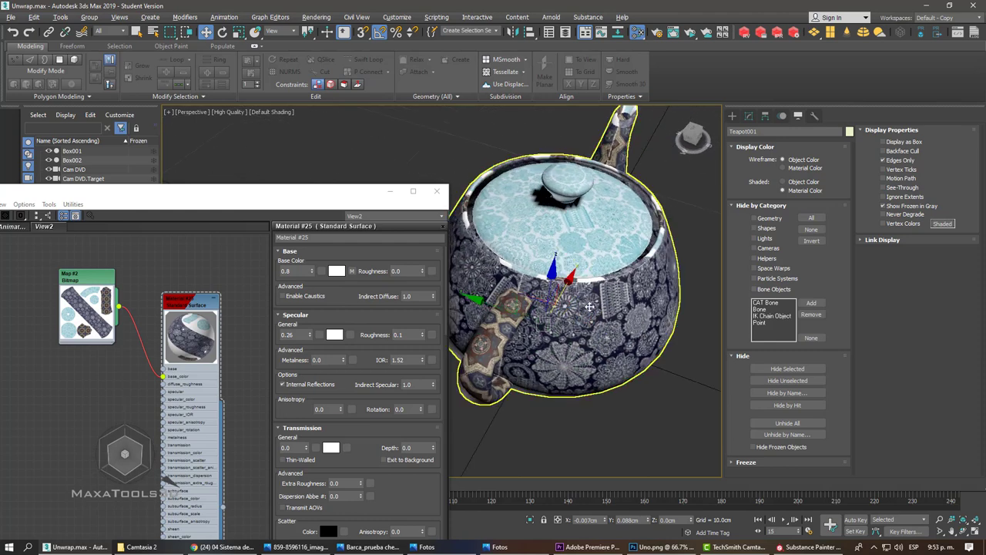
scroll(588, 307, up, 3)
scroll(589, 307, up, 2)
scroll(589, 307, down, 6)
alt+middle_drag(589, 307, 610, 251)
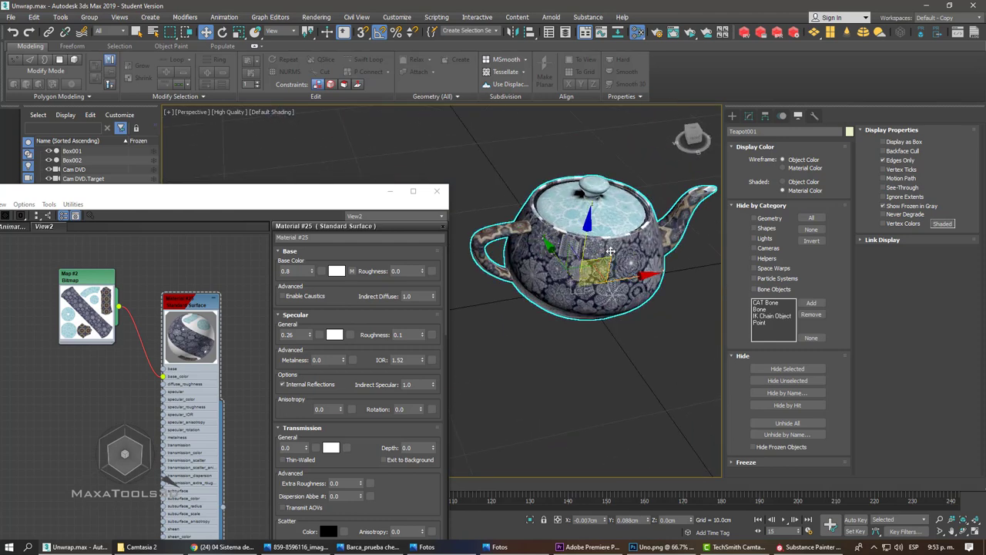
click(748, 117)
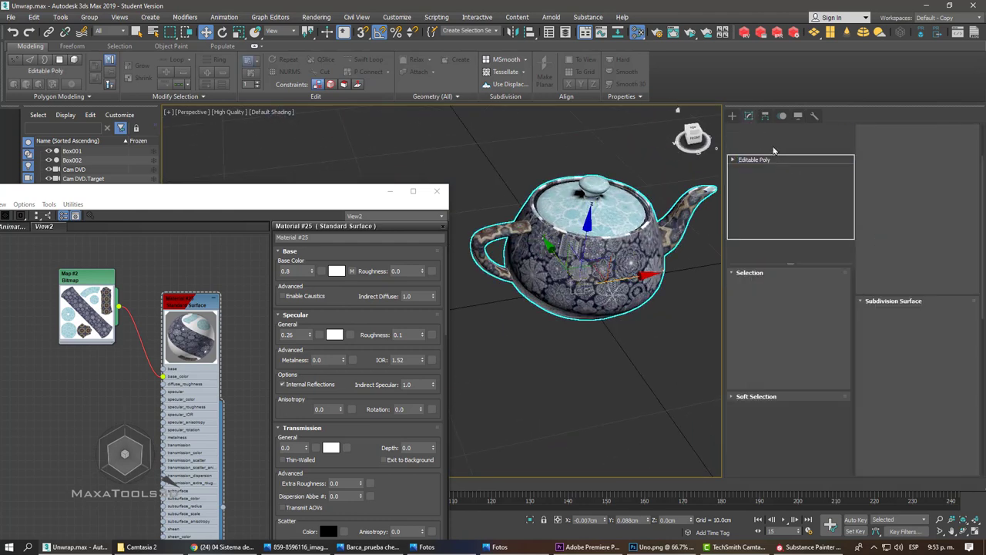
- Apply Unwrap UVW from the Modifier List to Teapot001 and open its Edit UVWs editor
click(761, 148)
scroll(774, 369, down, 5)
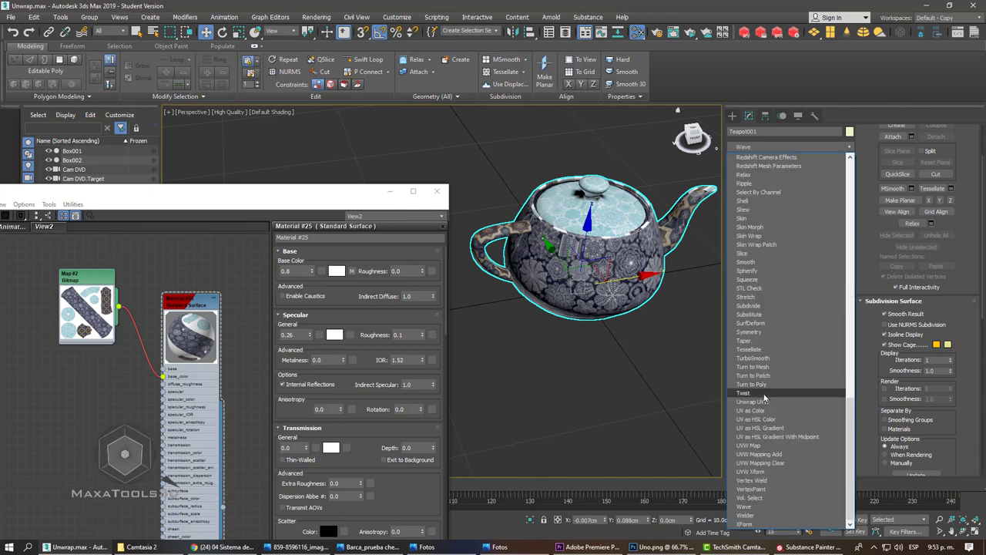
click(774, 409)
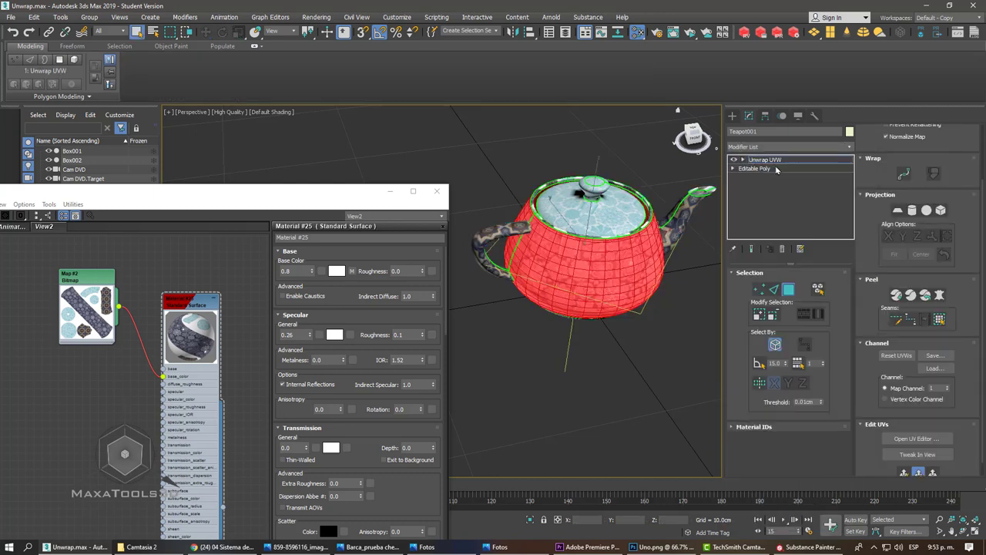
click(898, 439)
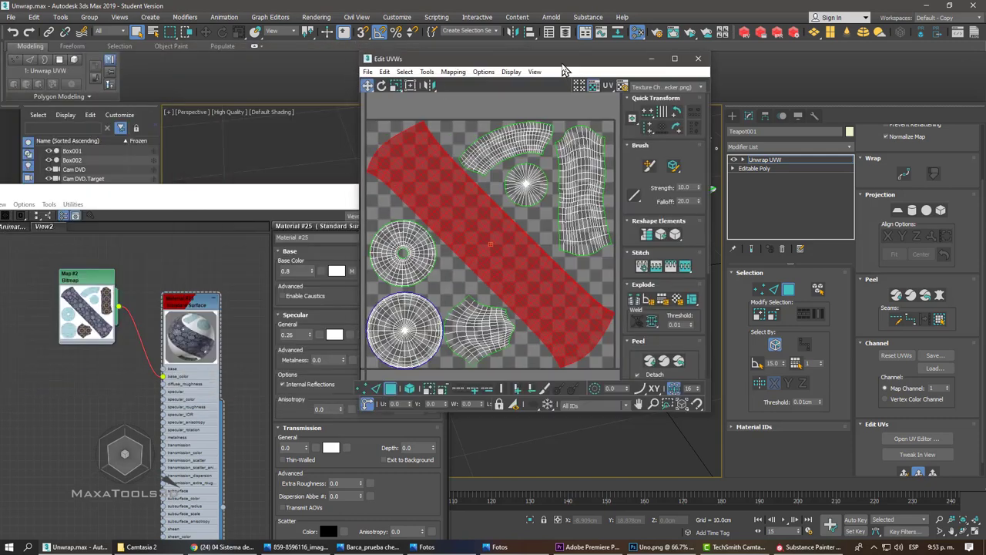
- Move the Edit UVWs window aside, clear the face selection, and frame the UV tile and teapot
drag(207, 58, 573, 68)
click(525, 199)
scroll(525, 199, up, 2)
middle_drag(524, 199, 540, 226)
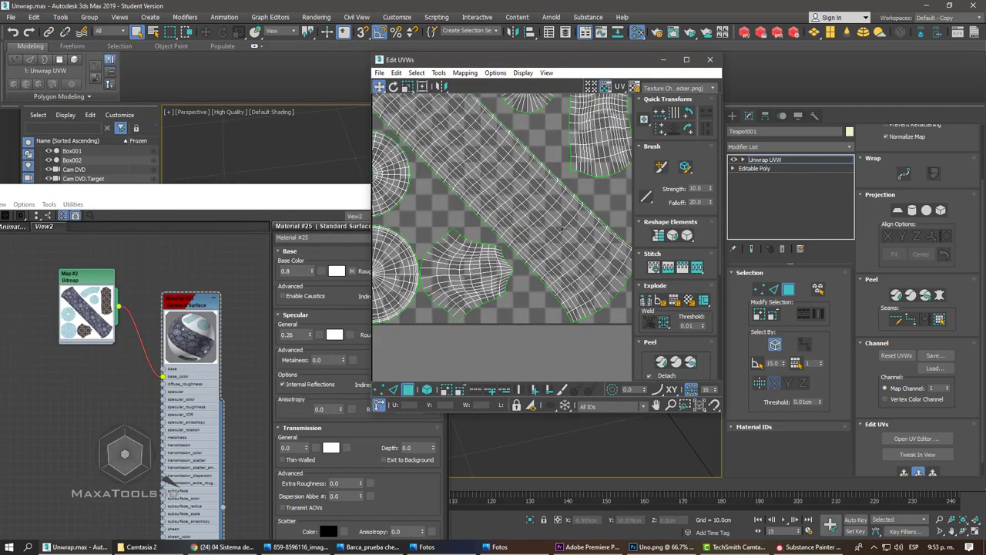
scroll(541, 227, down, 2)
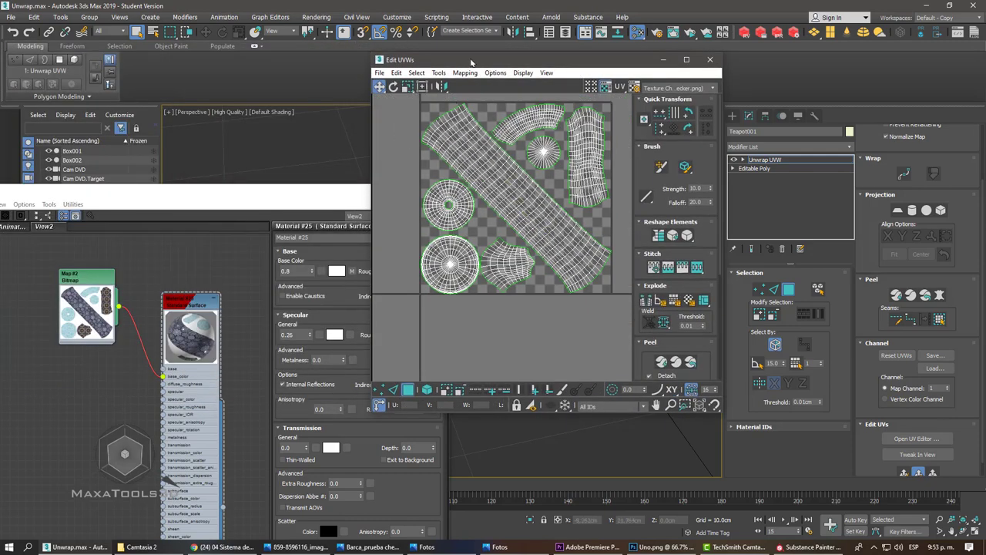
drag(471, 62, 224, 91)
scroll(613, 246, up, 3)
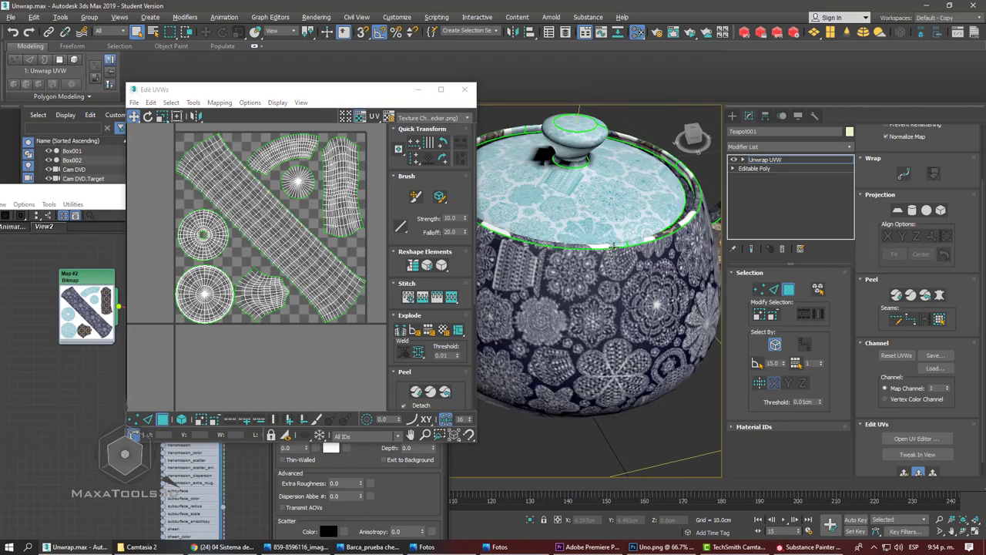
scroll(613, 247, up, 2)
mouse_move(614, 246)
alt+middle_down()
mouse_move(617, 204)
mouse_move(633, 261)
mouse_move(570, 259)
mouse_move(601, 218)
mouse_move(622, 264)
alt+middle_up()
scroll(570, 259, up, 3)
scroll(601, 218, down, 5)
scroll(622, 264, up, 3)
scroll(622, 264, up, 3)
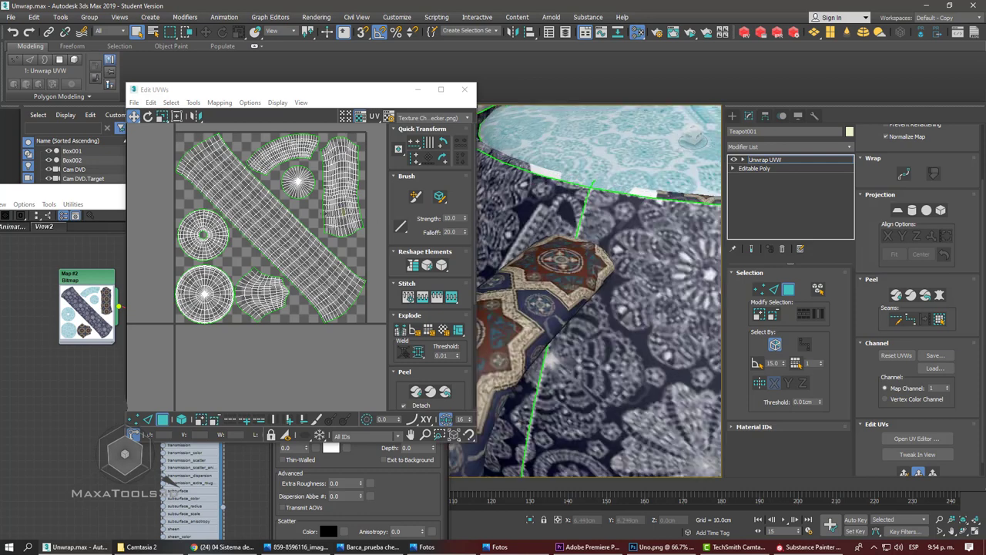
- Set Map #2 as the UV editor's background texture and zoom in on the shells
click(443, 119)
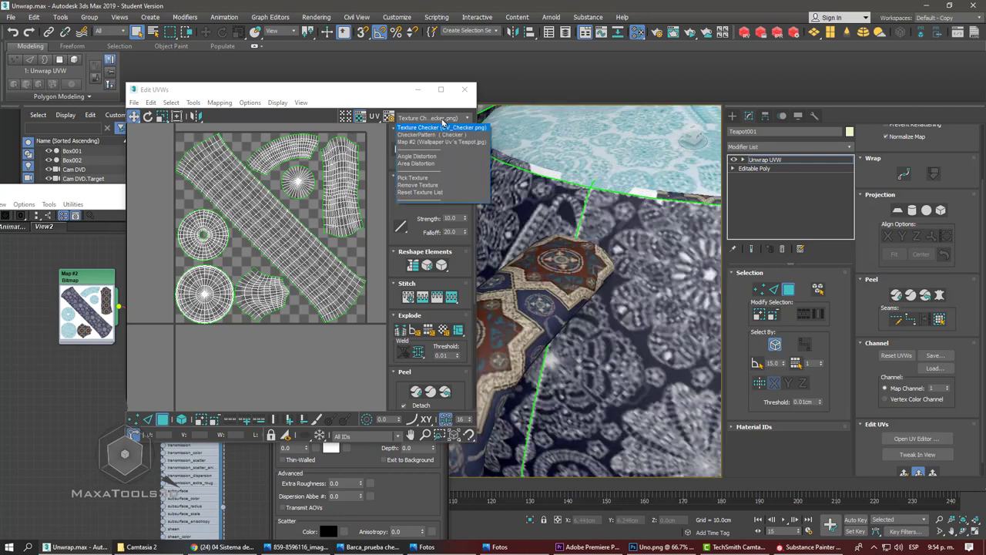
click(436, 143)
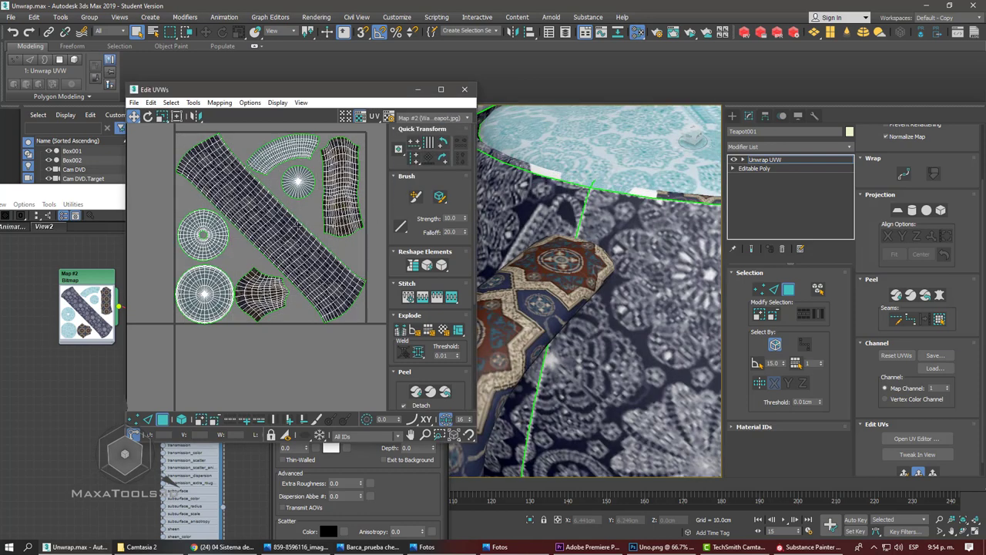
scroll(300, 310, up, 2)
scroll(305, 309, up, 2)
scroll(314, 310, up, 2)
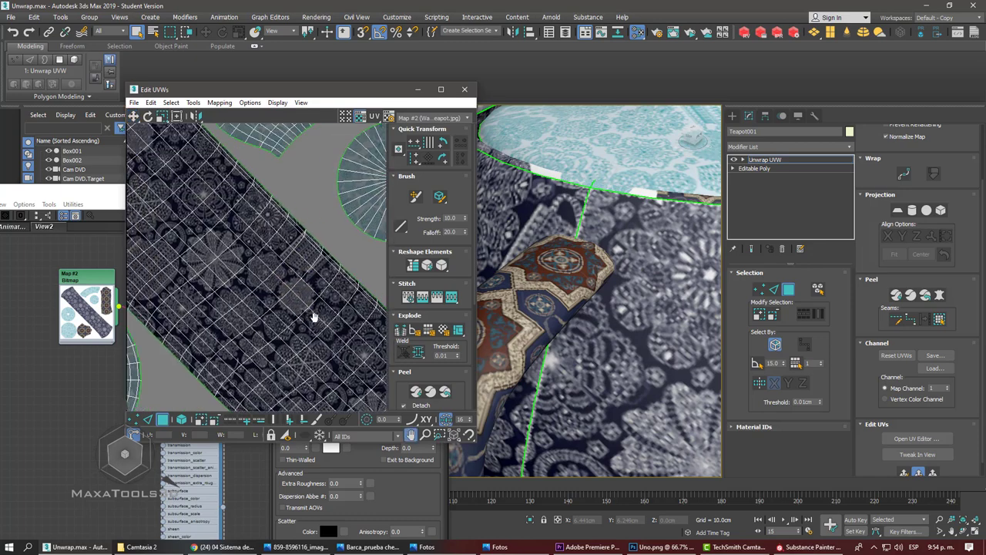
scroll(275, 326, up, 1)
scroll(275, 326, up, 2)
scroll(262, 231, up, 2)
scroll(254, 175, up, 2)
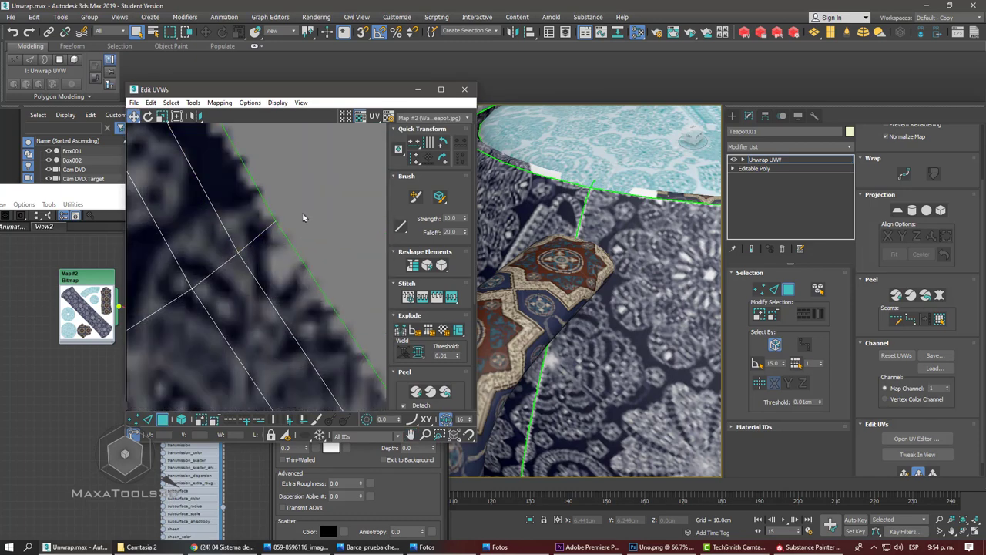
scroll(273, 188, up, 1)
scroll(228, 183, up, 1)
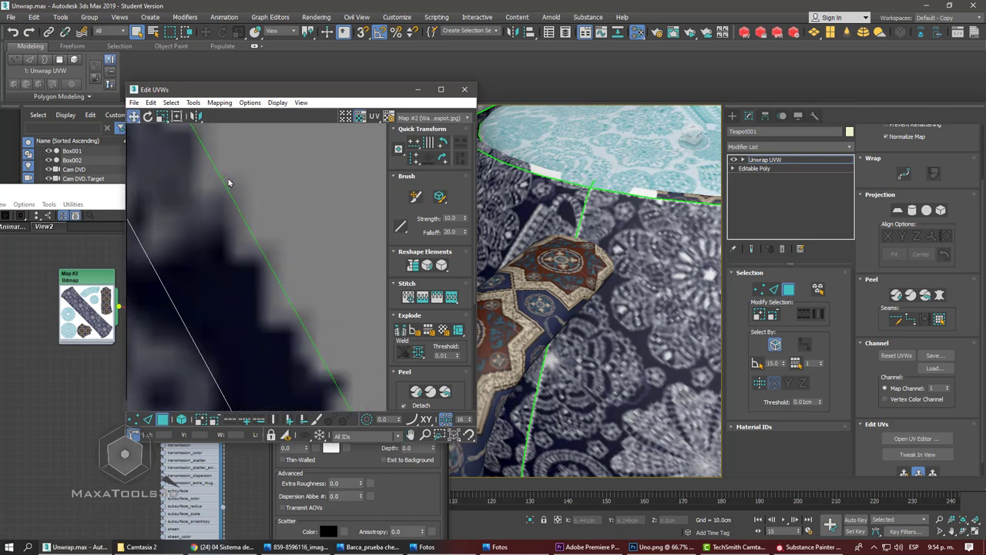
scroll(215, 178, down, 2)
scroll(623, 194, up, 2)
scroll(590, 222, up, 2)
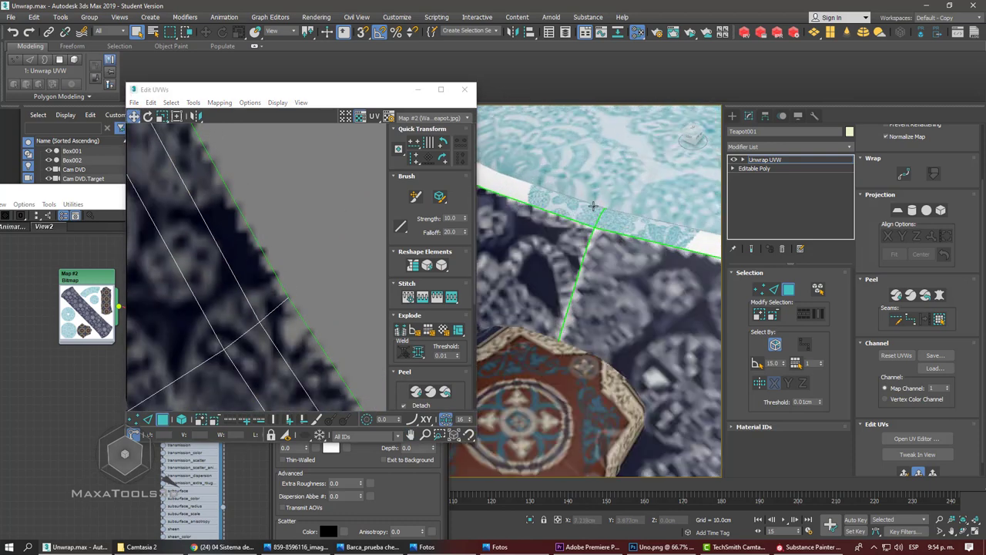
scroll(574, 228, up, 2)
scroll(548, 209, up, 2)
scroll(548, 214, up, 3)
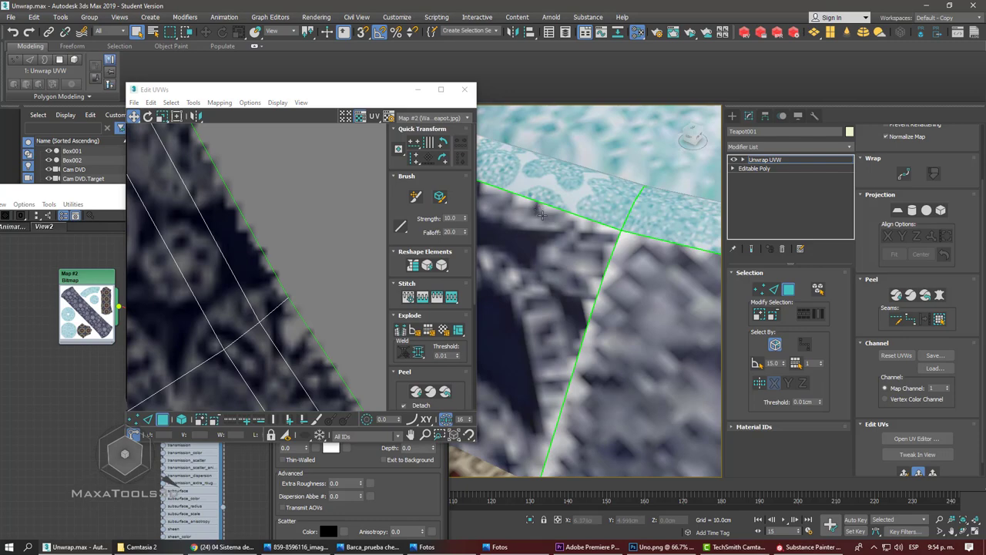
scroll(543, 216, down, 1)
scroll(242, 217, down, 2)
scroll(254, 217, down, 2)
scroll(267, 218, down, 2)
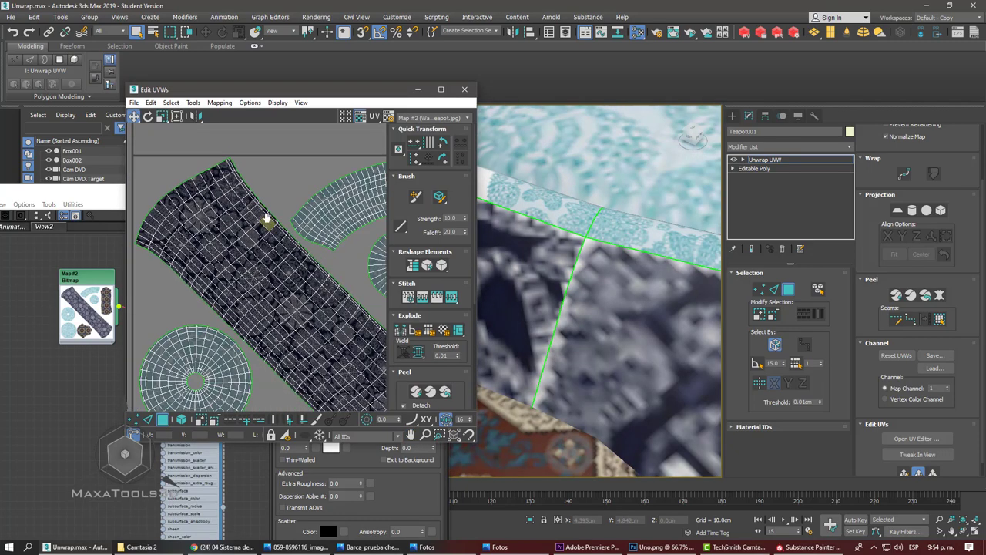
scroll(255, 204, down, 1)
- Pan and zoom across the layout to inspect the teapot-body shell over the wallpaper
middle_drag(254, 204, 293, 231)
scroll(293, 231, up, 2)
scroll(304, 244, up, 2)
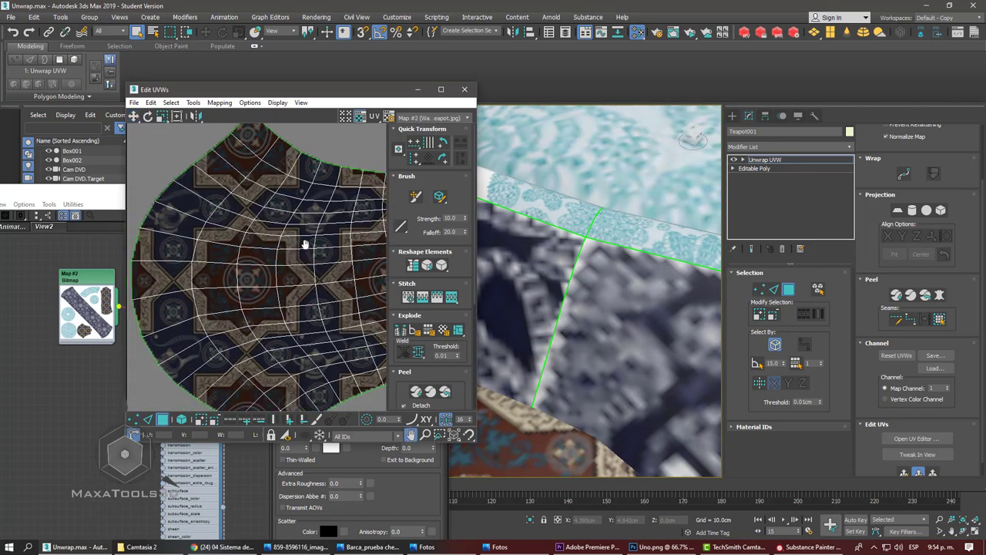
scroll(305, 244, down, 2)
scroll(278, 254, down, 1)
scroll(247, 266, down, 1)
scroll(218, 282, down, 1)
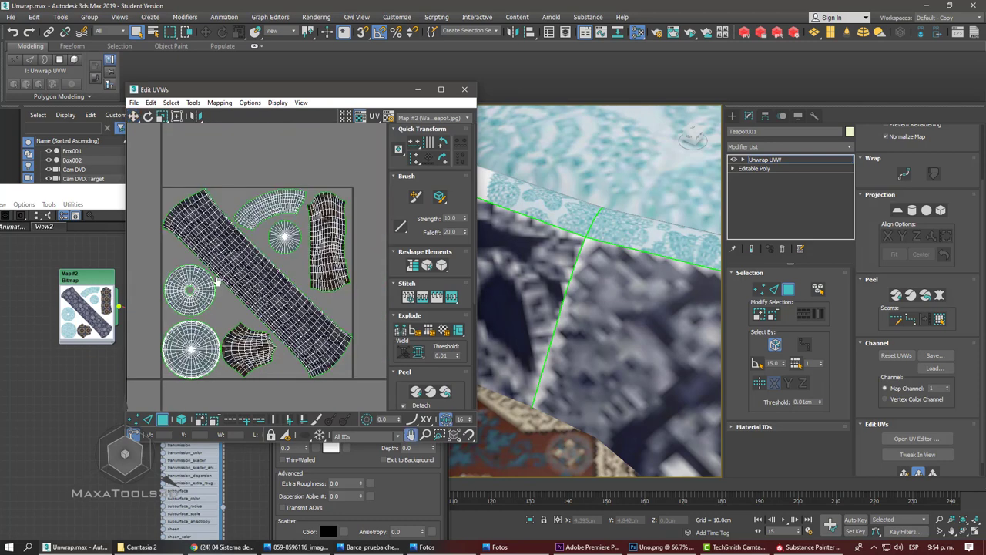
middle_drag(218, 280, 207, 268)
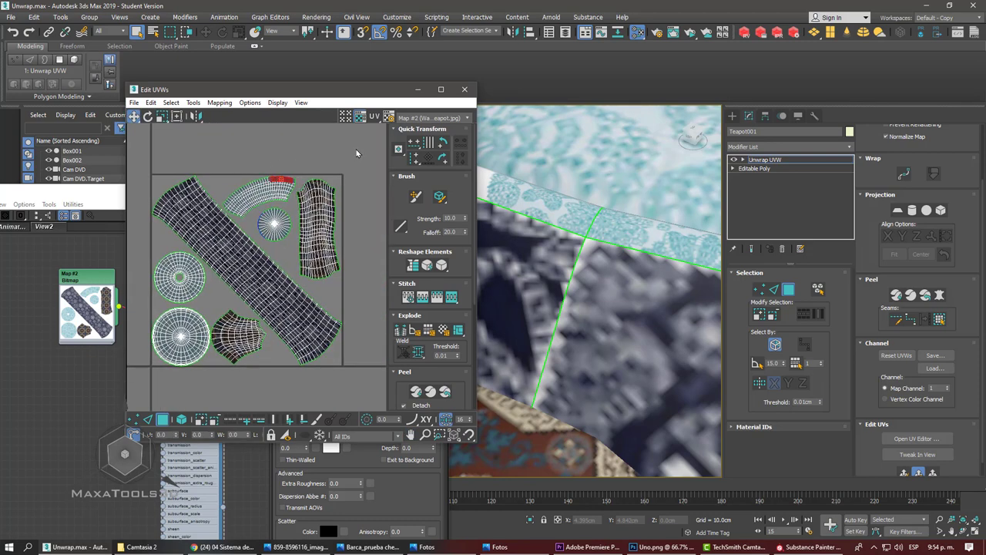
scroll(314, 248, down, 1)
scroll(295, 324, down, 1)
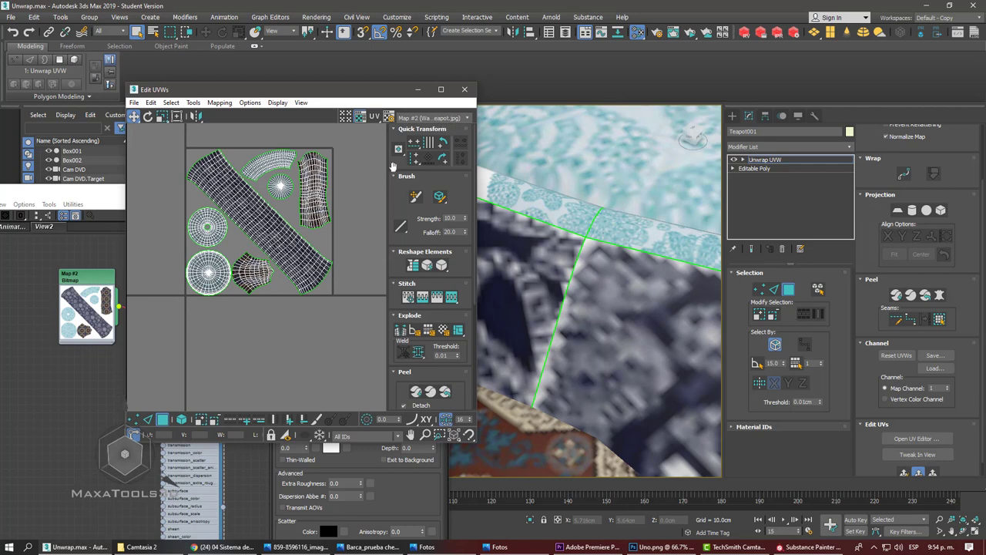
- Search YouTube for the tutorial author, open the 3DCollective channel, and search it for 'Unwrap'
click(226, 546)
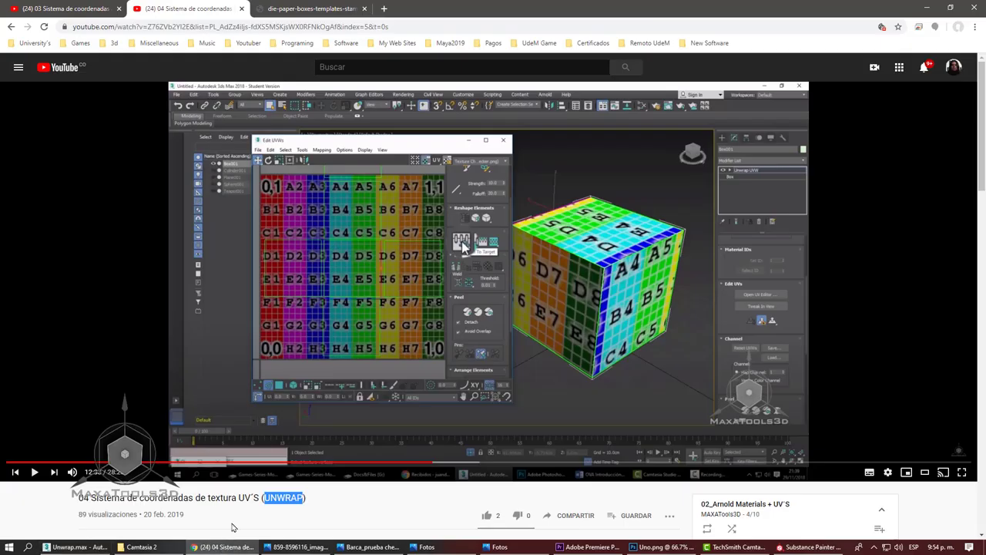
click(60, 5)
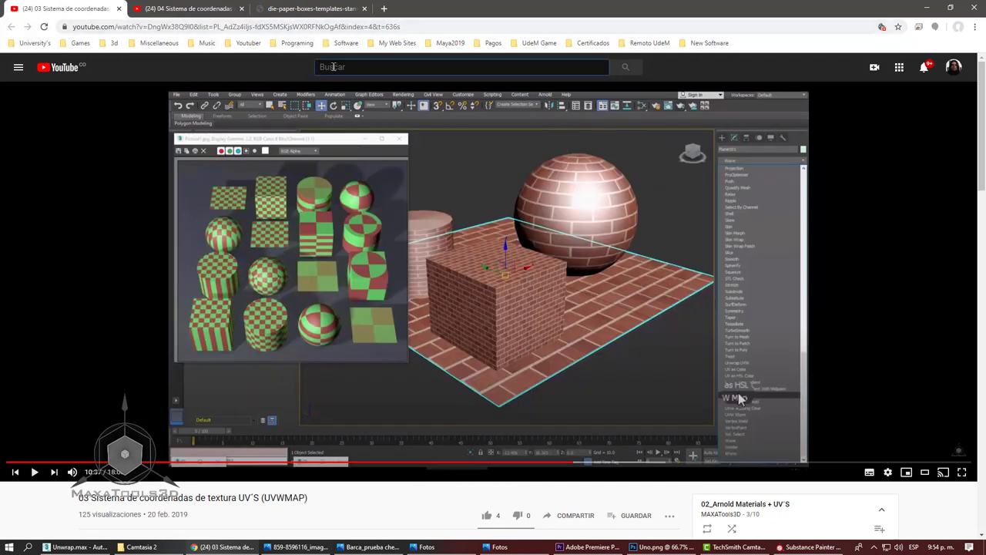
click(462, 67)
text(Ada)
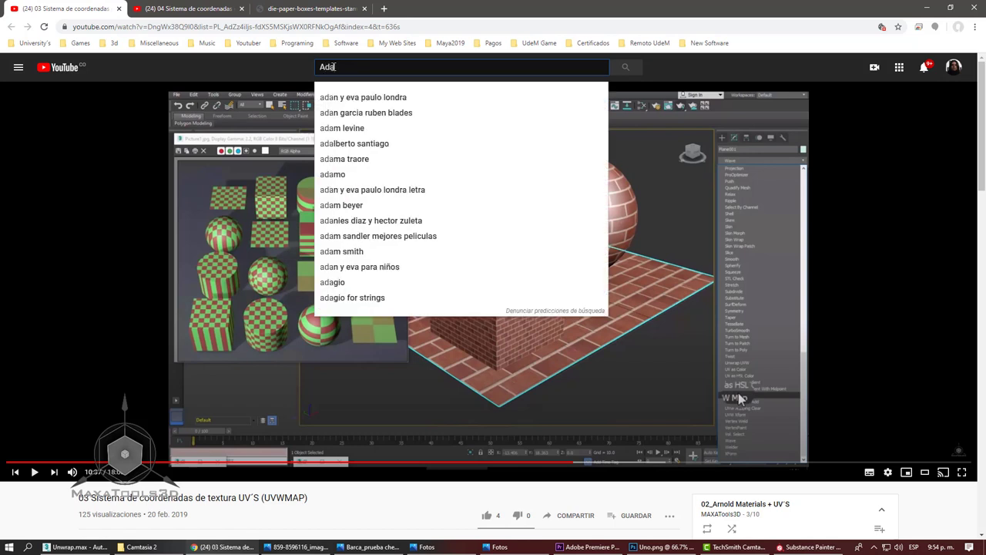
text(n)
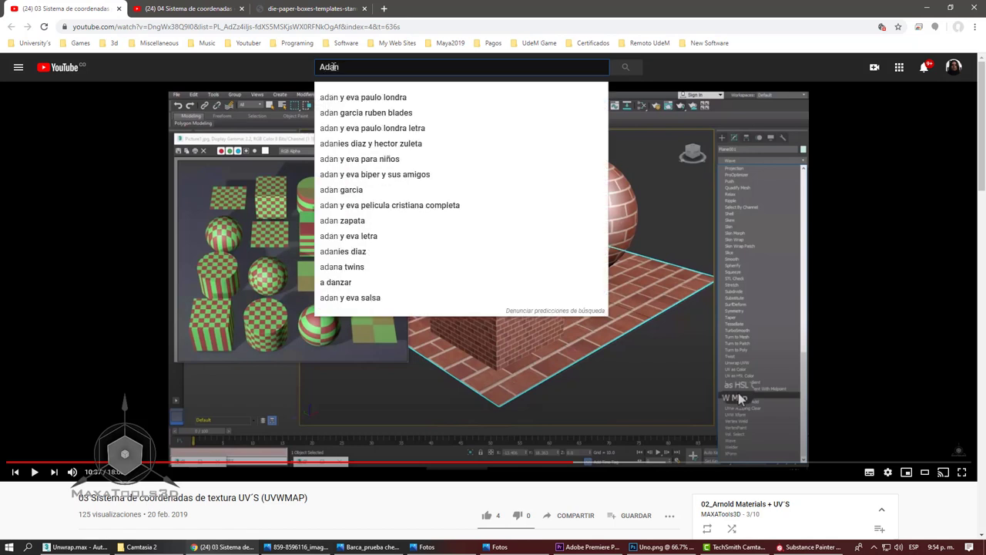
text( ma)
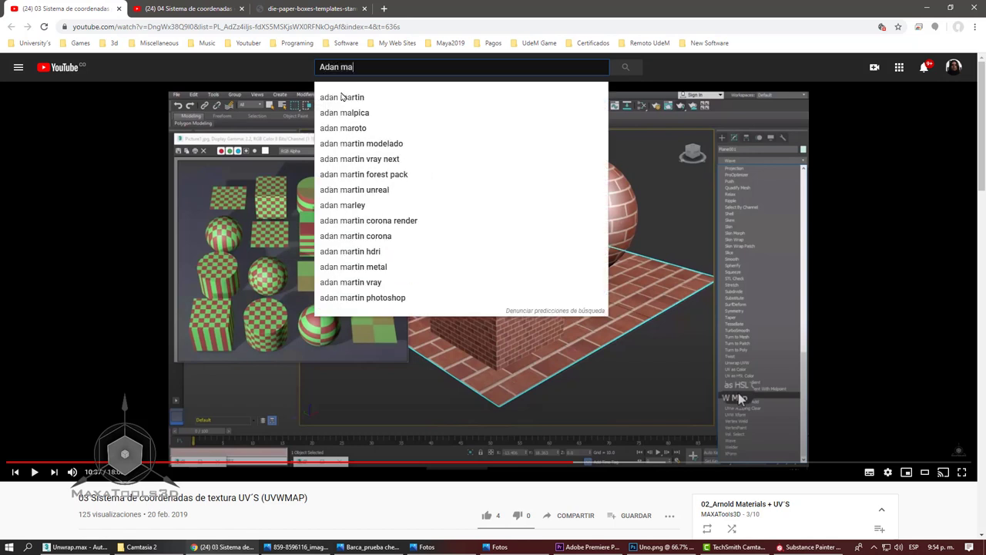
click(341, 97)
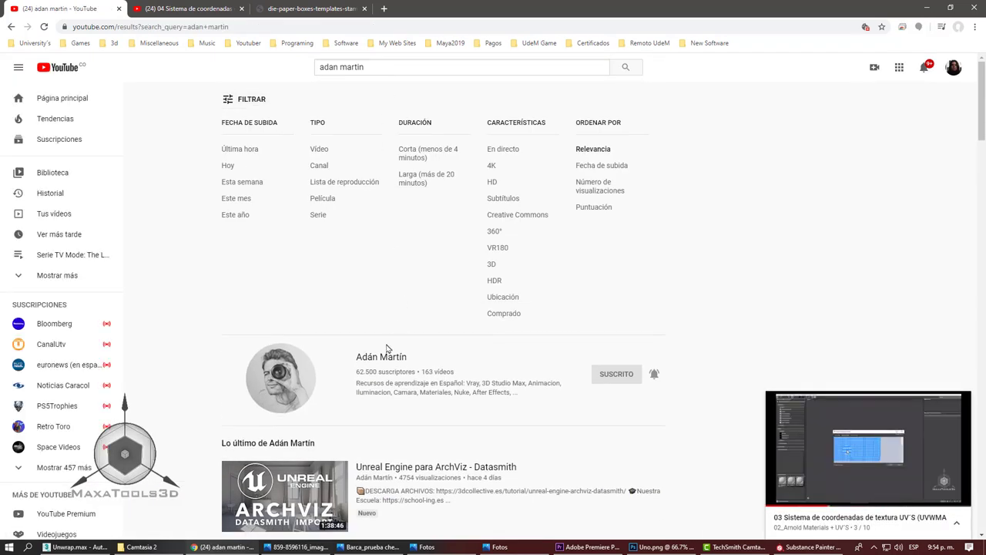
click(384, 360)
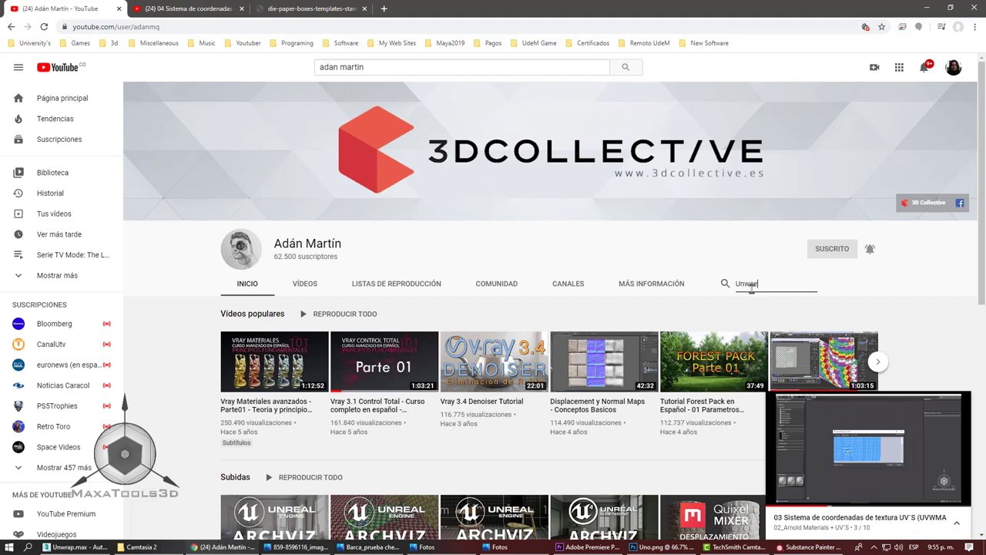
mouse_move(868, 462)
text(Unwrap)
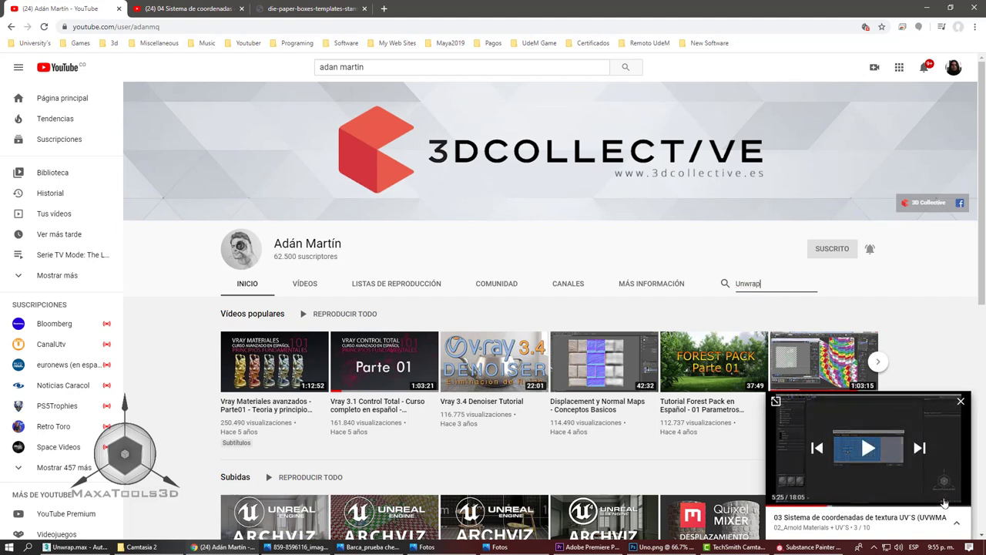
key(Return)
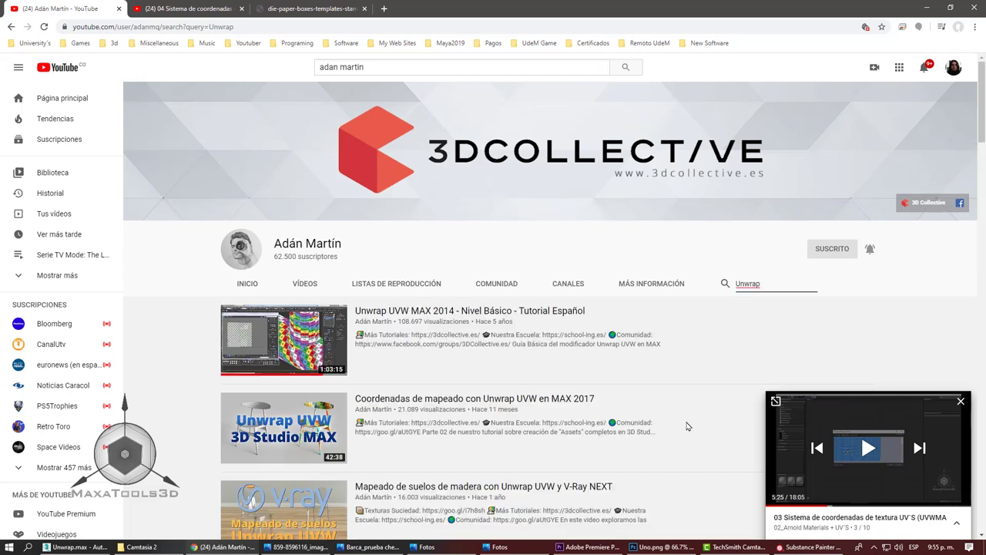
- Open the 'Unwrap UVW MAX 2014' tutorial, mute the ad, and skip it
click(384, 315)
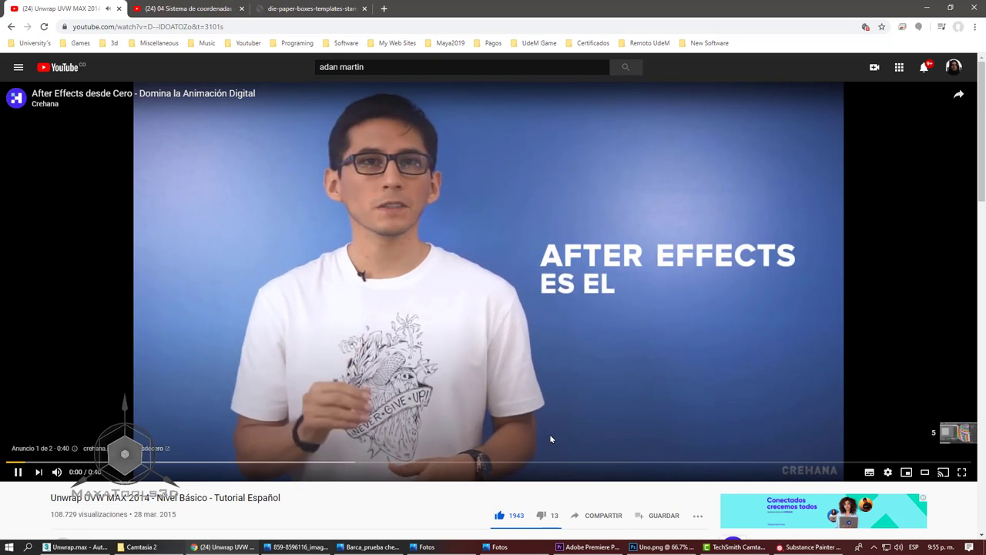
click(56, 471)
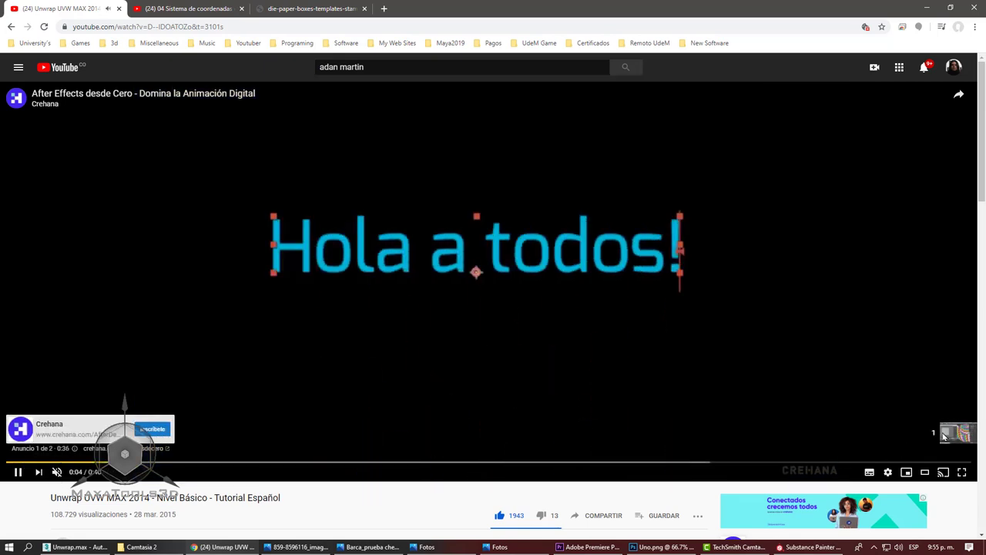
click(942, 436)
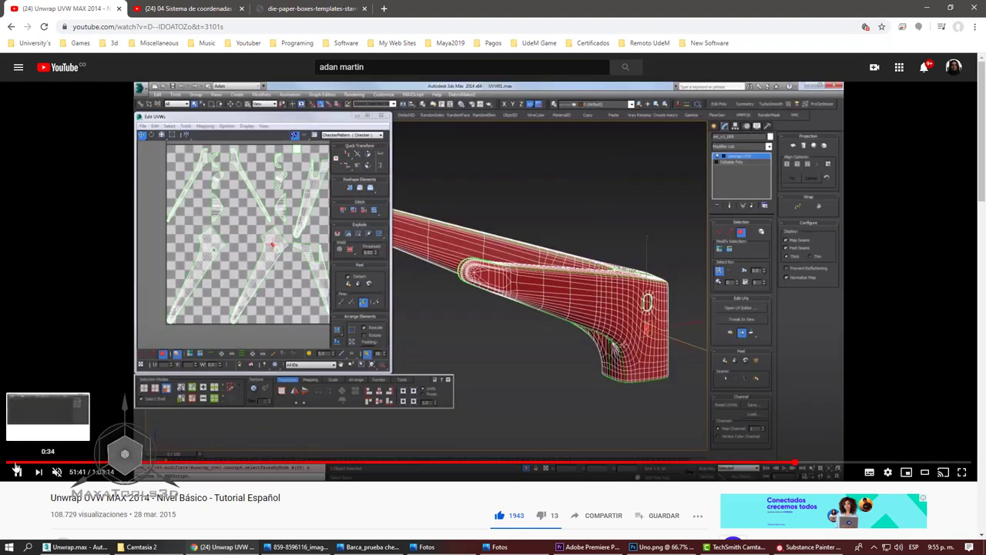
- Skim the tutorial from its start through 5:00 and 10:54 to about 27 minutes, then return to 3ds Max
drag(15, 465, 68, 465)
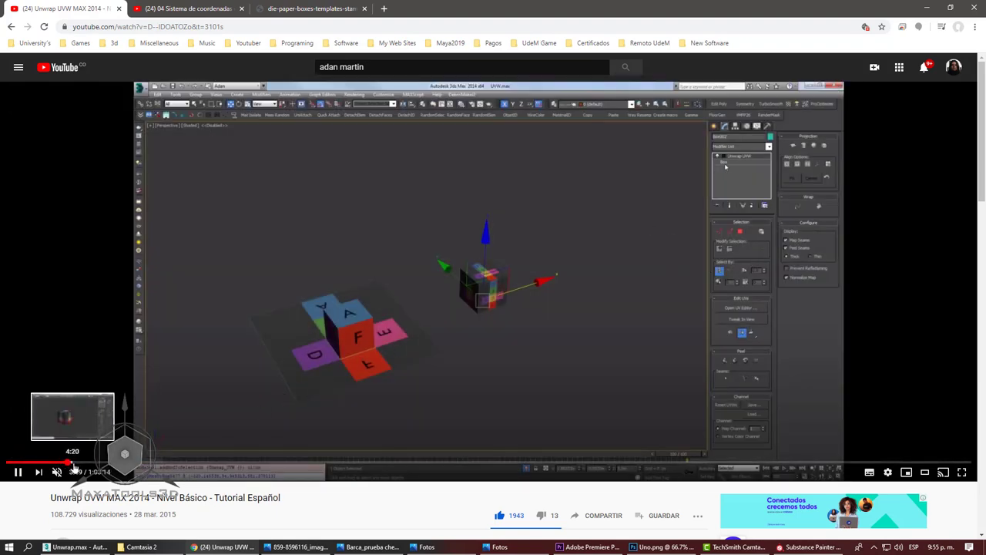
mouse_move(68, 463)
mouse_down()
mouse_move(144, 477)
mouse_move(118, 478)
mouse_up()
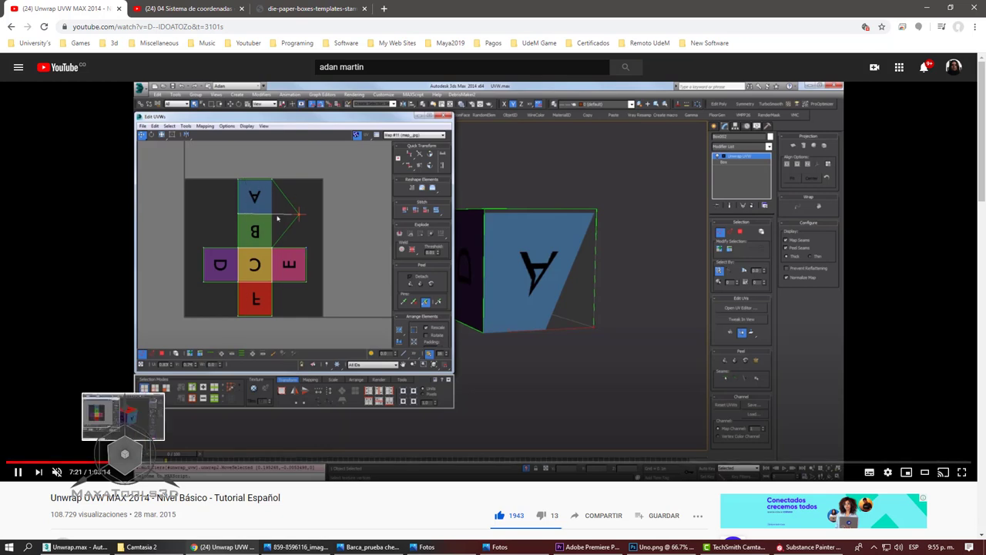
drag(126, 464, 368, 469)
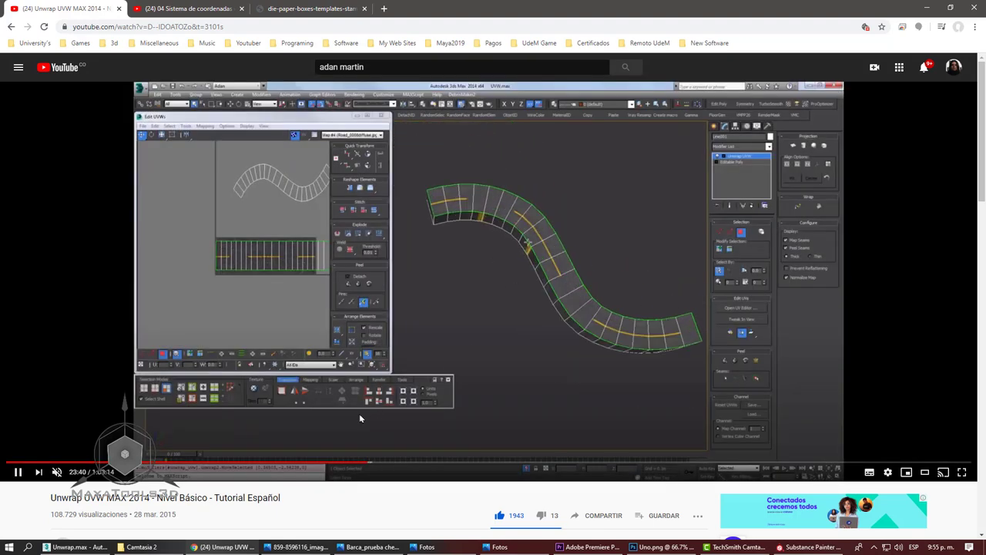
mouse_move(368, 463)
mouse_down()
mouse_move(698, 464)
mouse_move(673, 463)
mouse_move(741, 474)
mouse_move(781, 462)
mouse_move(16, 462)
mouse_move(960, 444)
mouse_move(936, 463)
mouse_move(852, 463)
mouse_up()
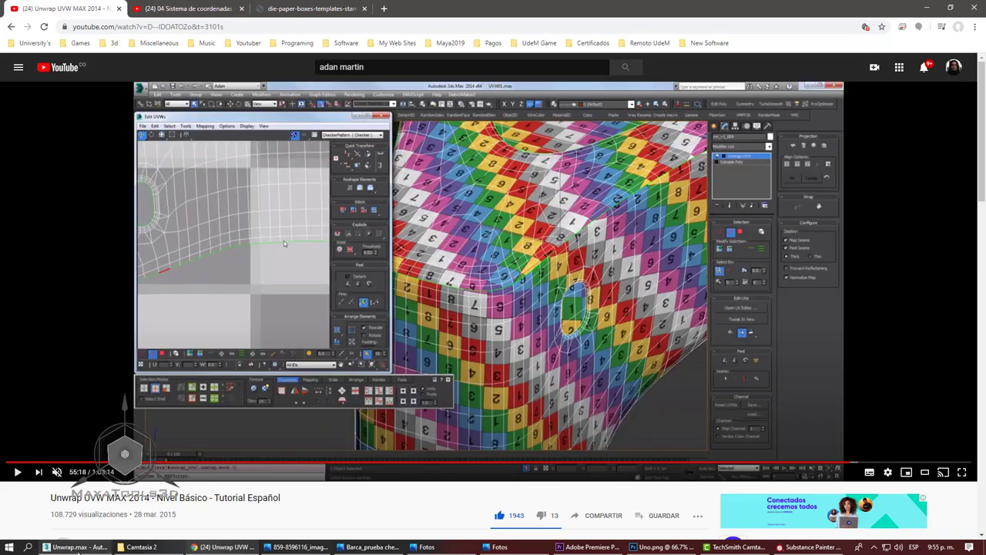
click(75, 547)
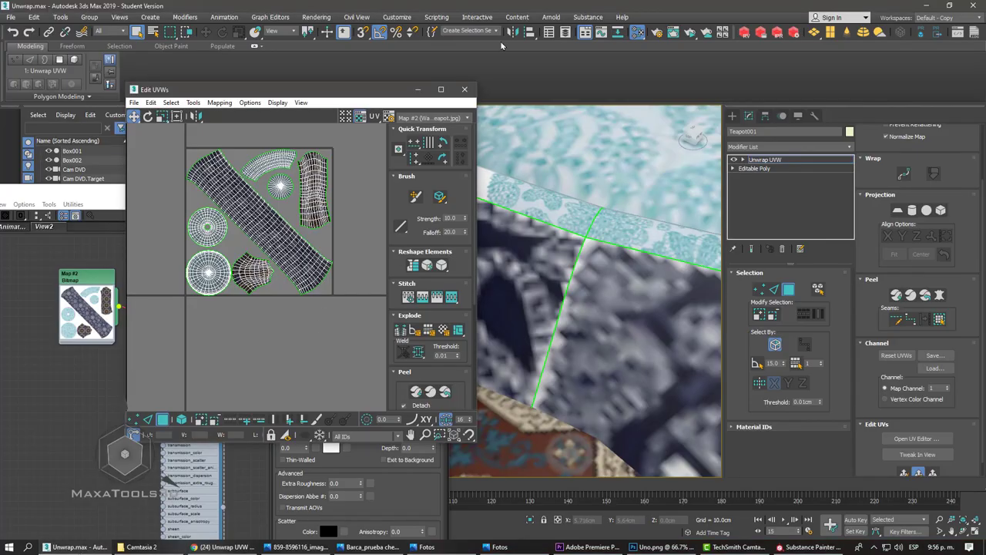
- Close the Edit UVWs window and set the teapot to Move via the quad menu
click(465, 90)
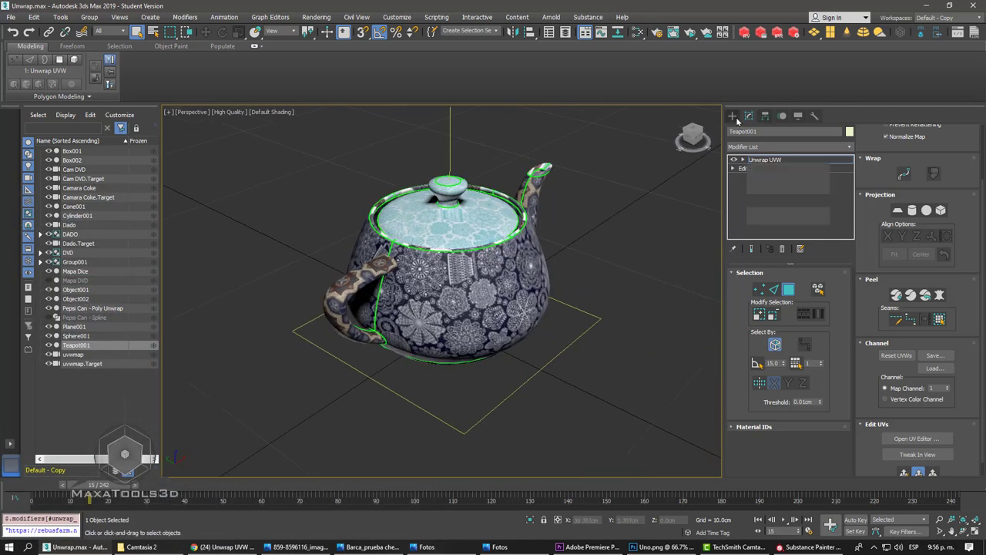
alt+middle_drag(624, 236, 601, 239)
right_click(557, 251)
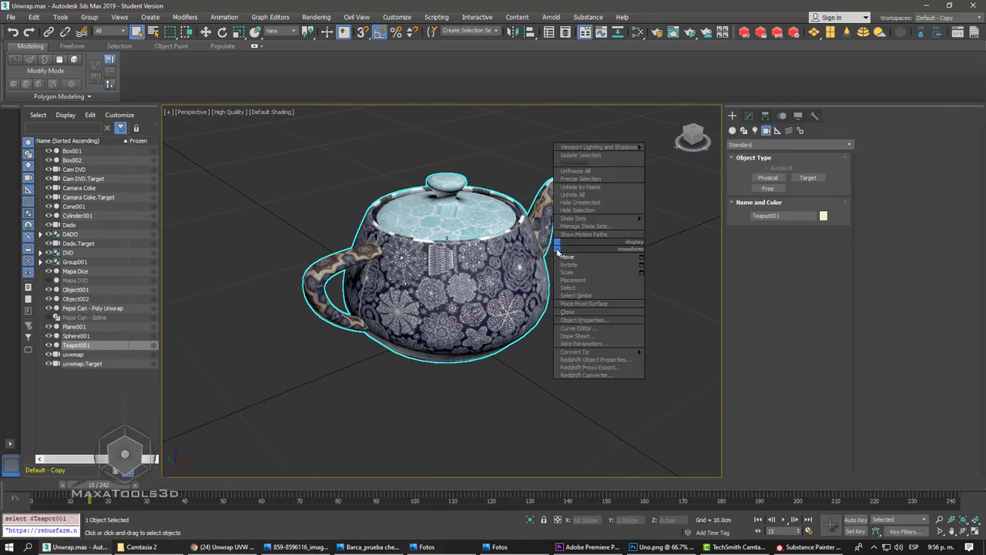
click(567, 257)
- Bring up the File menu's export options
click(5, 19)
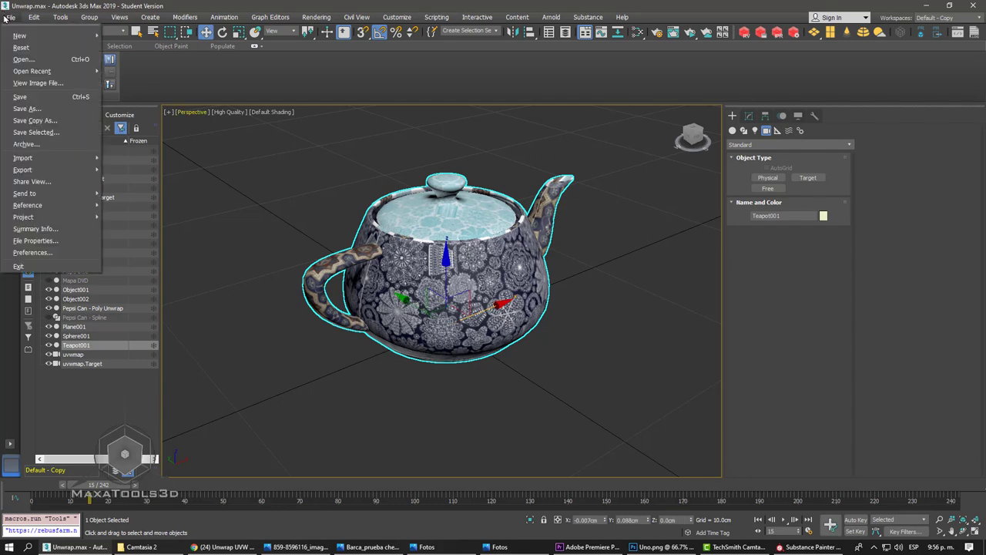
click(466, 286)
scroll(576, 378, up, 2)
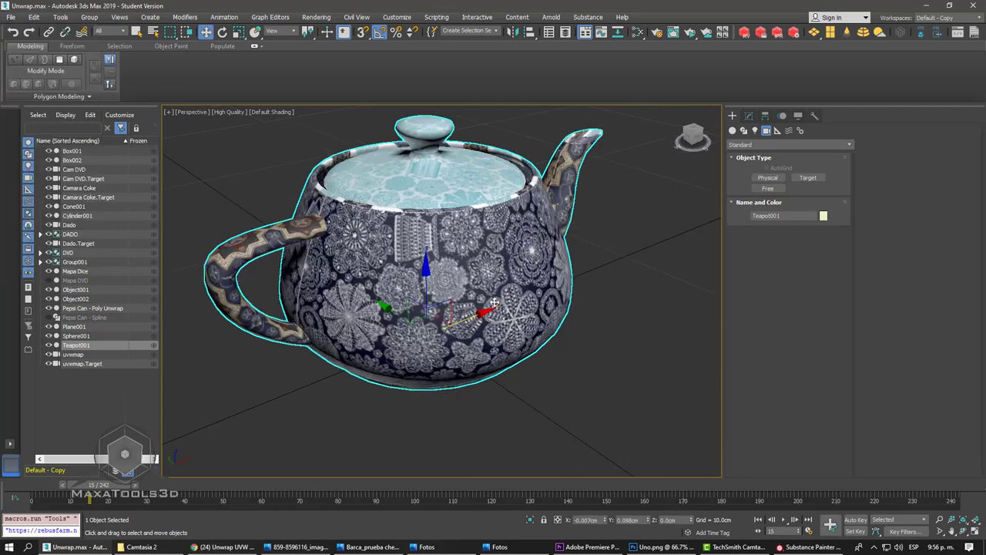
scroll(576, 377, up, 2)
scroll(576, 377, up, 2)
scroll(517, 339, down, 1)
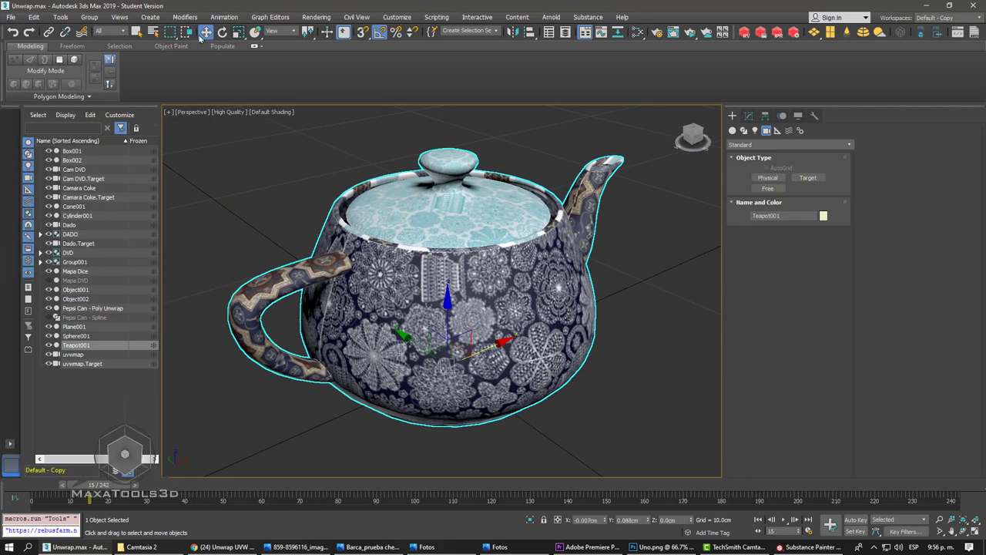
click(9, 17)
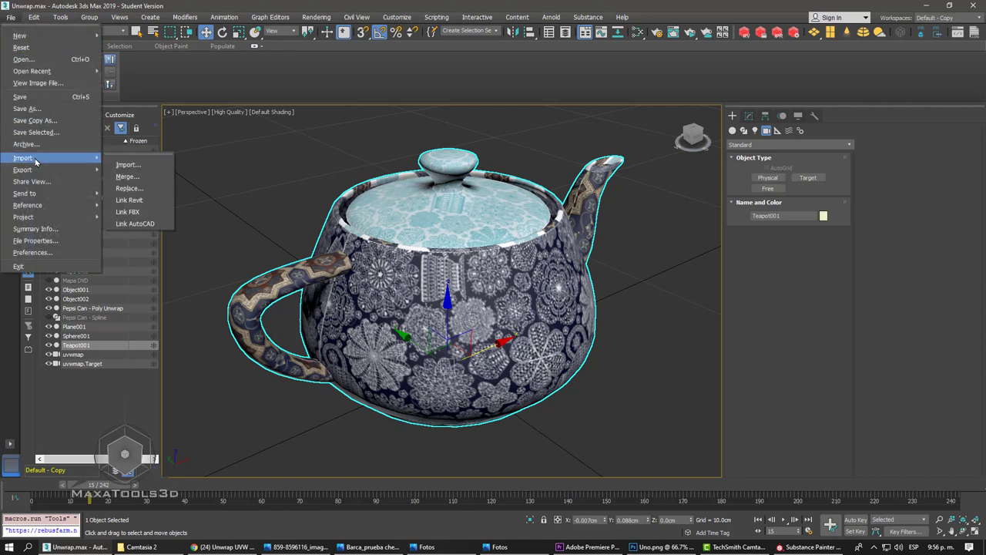
mouse_move(23, 170)
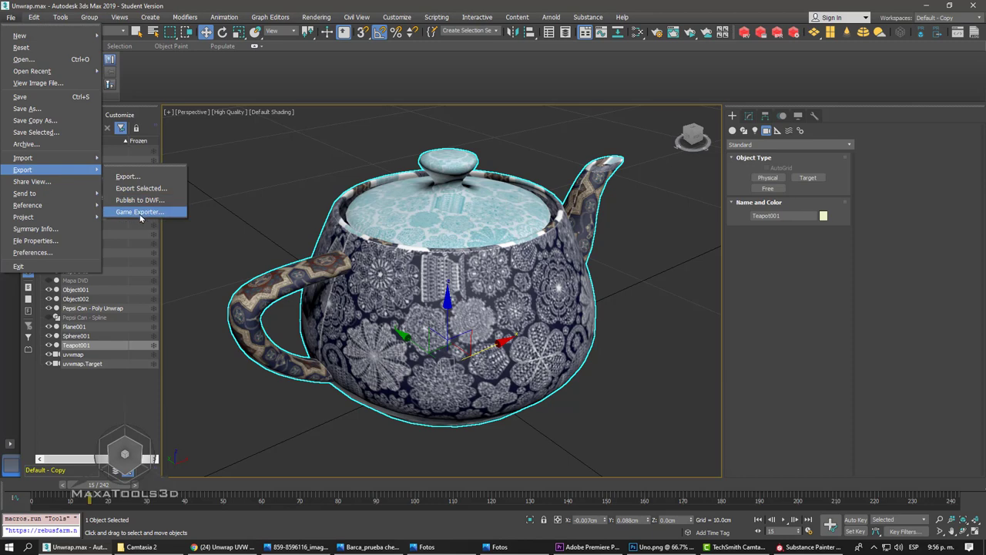
- Launch the Game Exporter and set its export path to the Unwrap Teapot folder
click(140, 211)
click(60, 17)
click(317, 242)
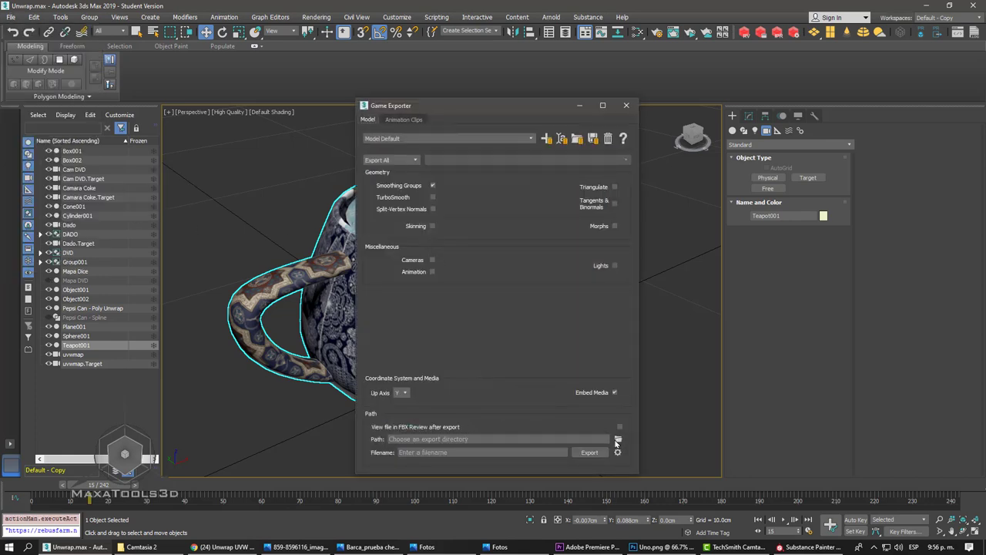
click(617, 439)
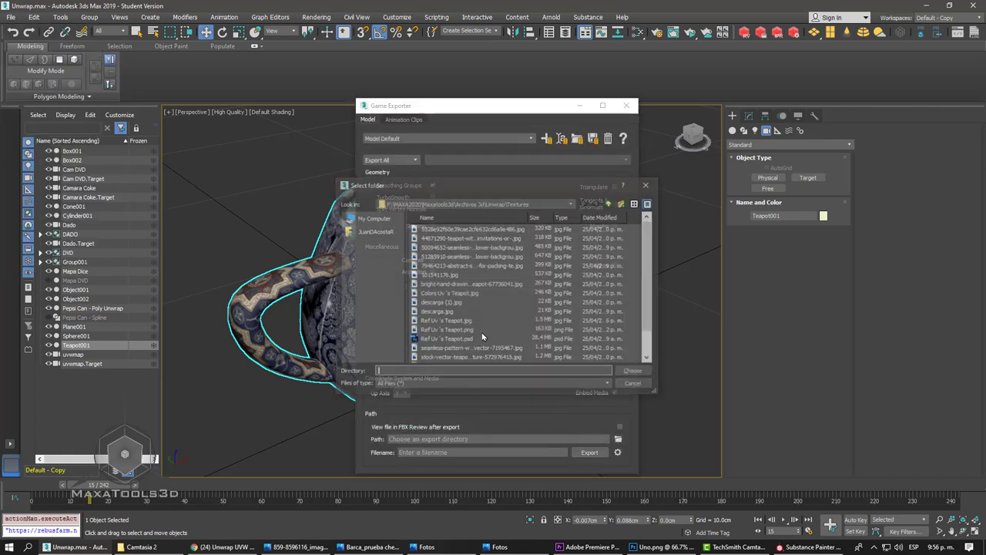
click(611, 204)
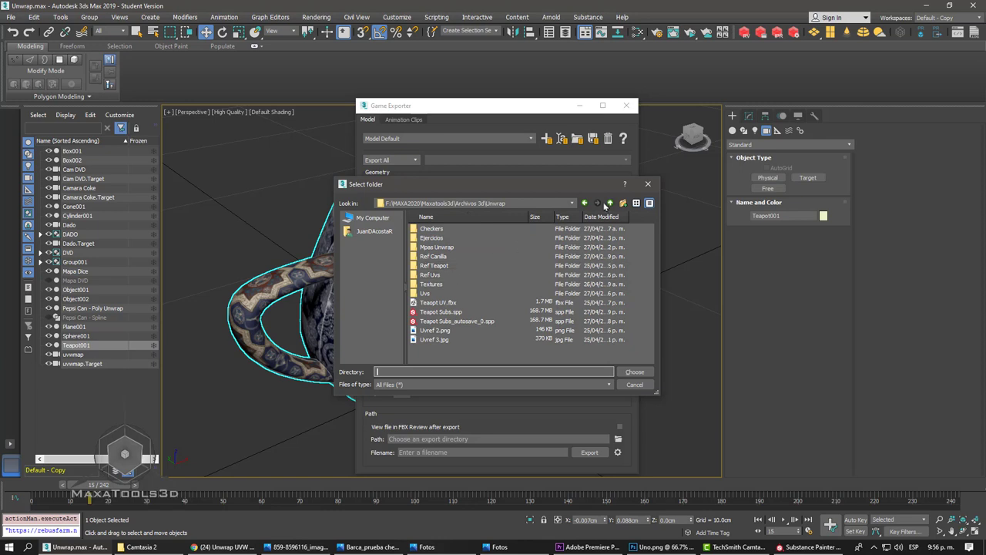
click(610, 203)
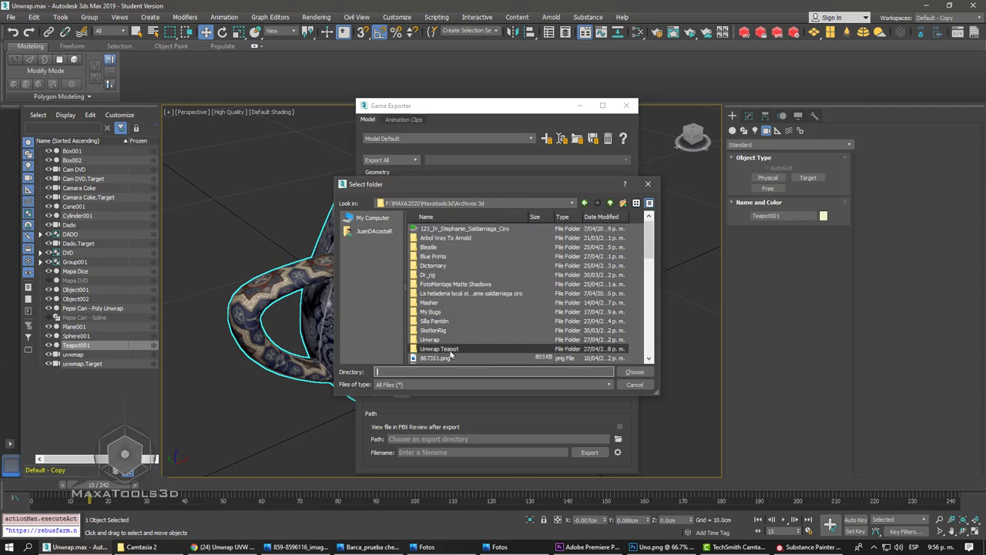
double_click(441, 349)
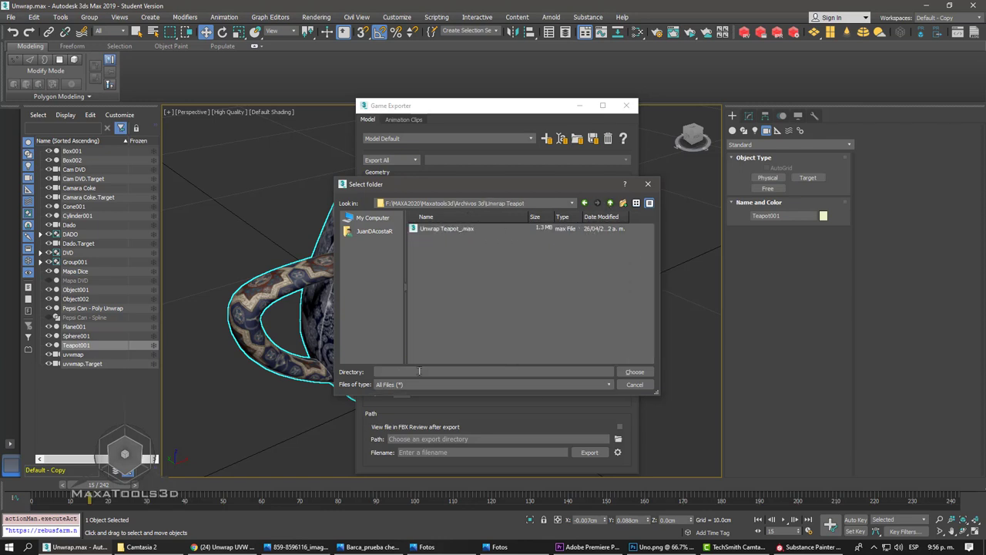
click(630, 372)
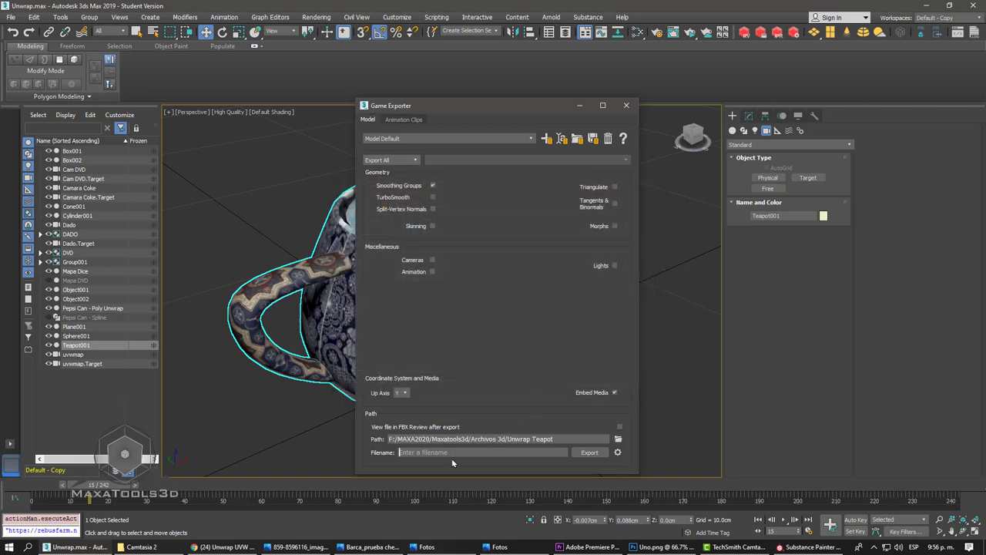
- Export the teapot with filename 'Teapot 3' and confirm the FBX export succeeded
text(T)
text(t3)
click(589, 453)
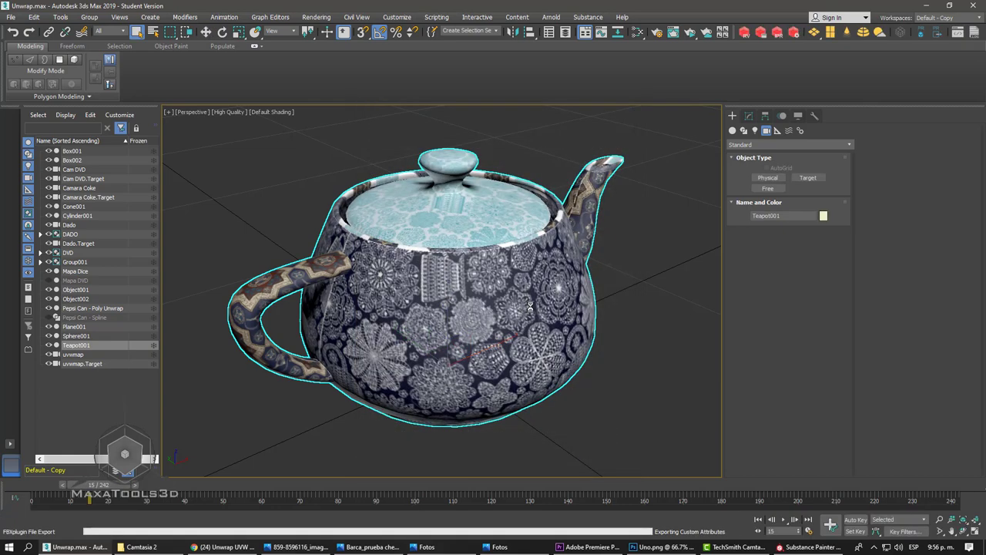
click(510, 306)
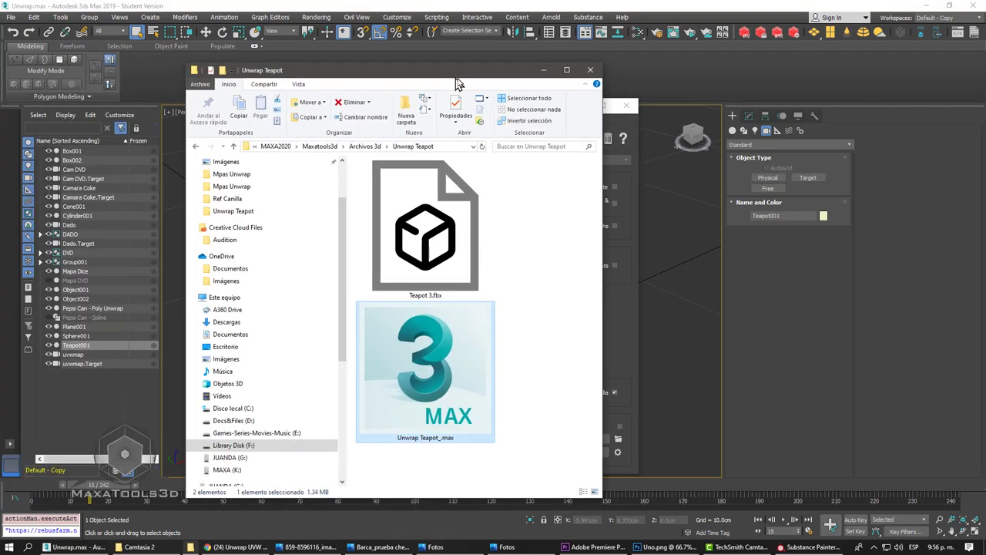
click(477, 200)
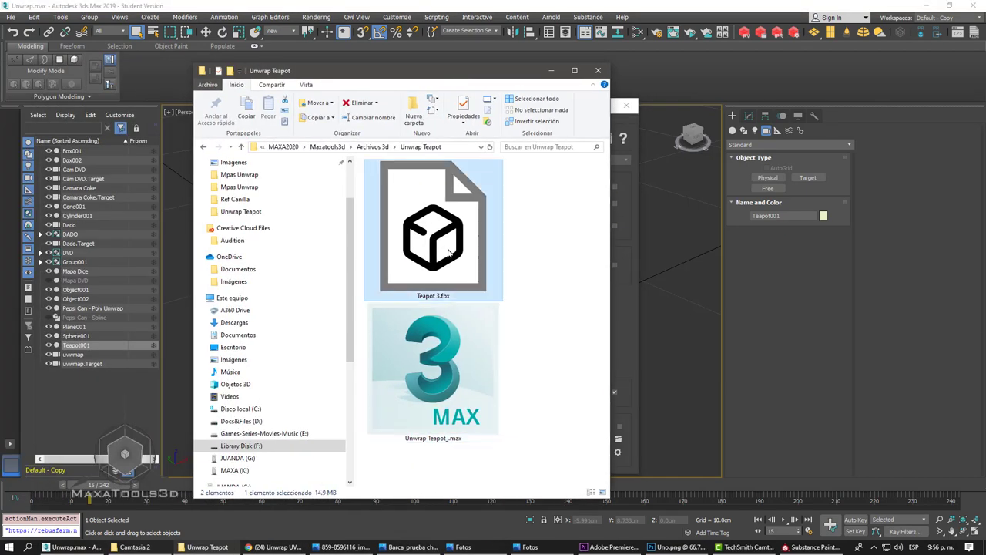
click(814, 547)
- Start a new Substance Painter project using PBR - Metallic Roughness at 2048 resolution
click(10, 18)
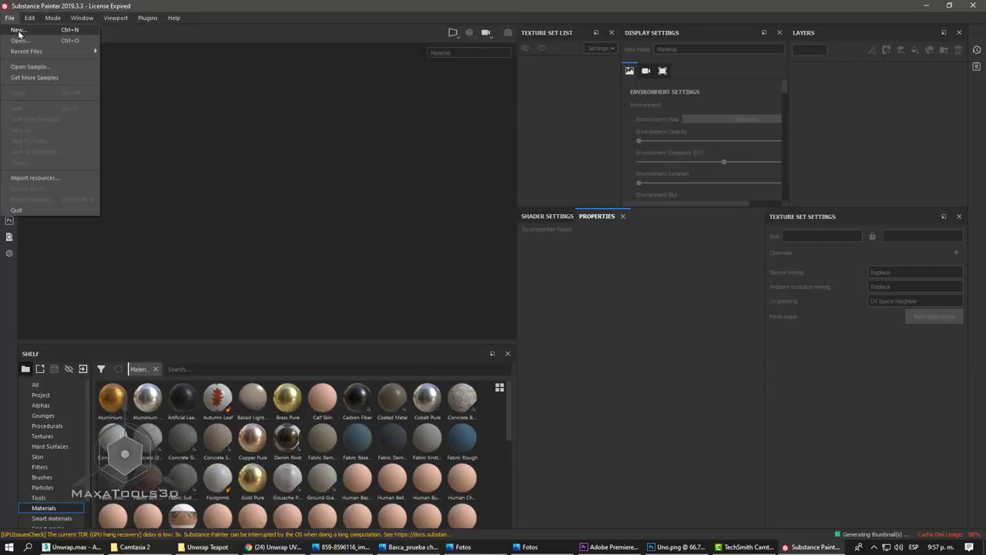
click(19, 31)
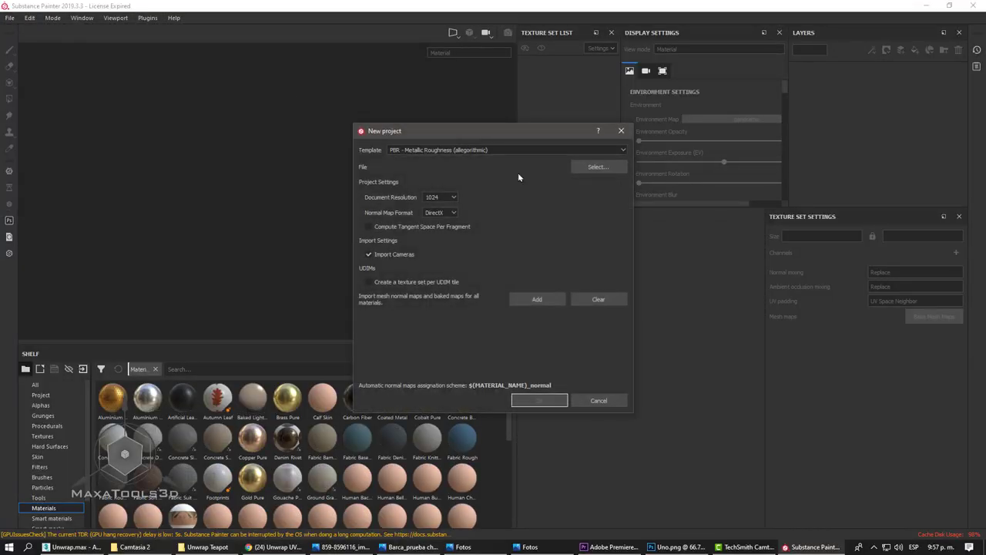
click(453, 151)
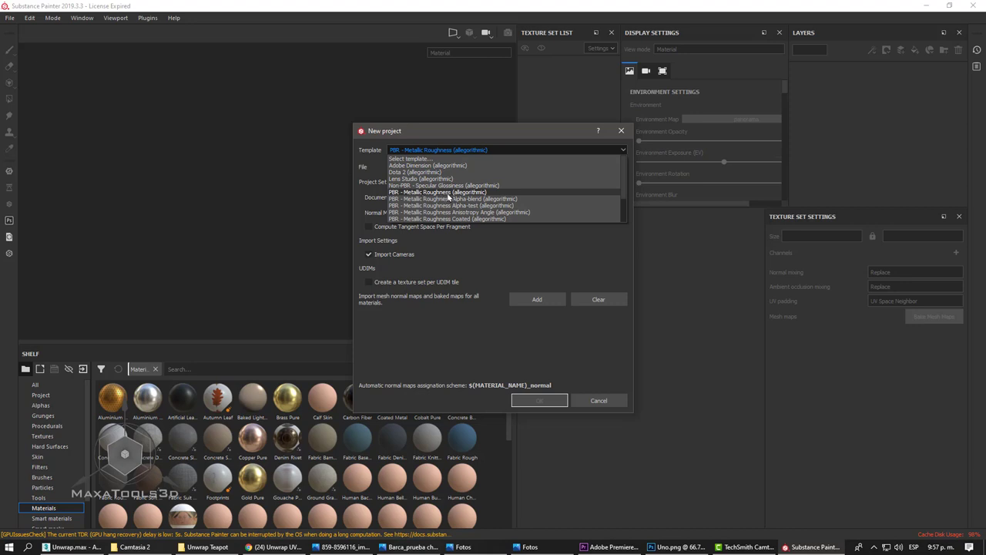
click(447, 194)
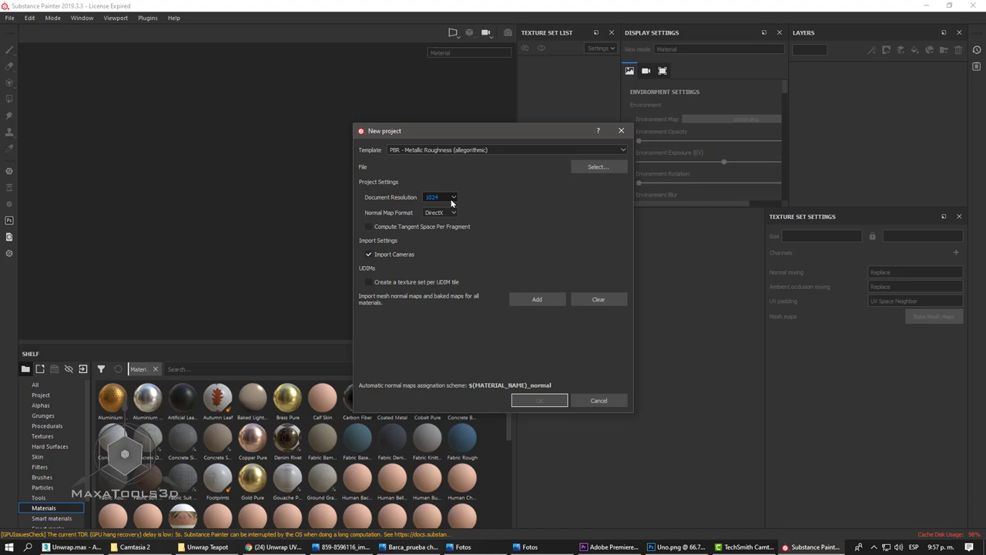
click(451, 202)
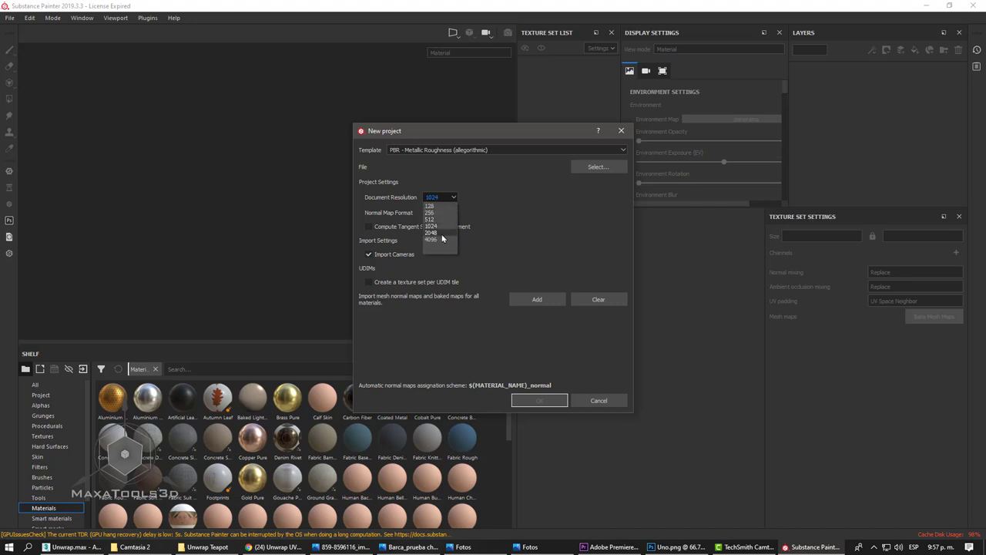
click(433, 233)
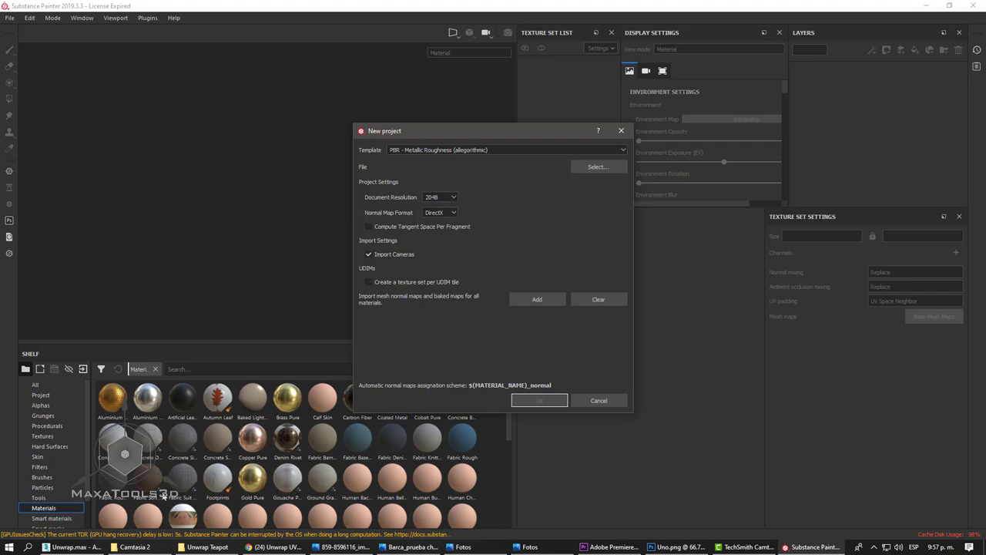
click(73, 547)
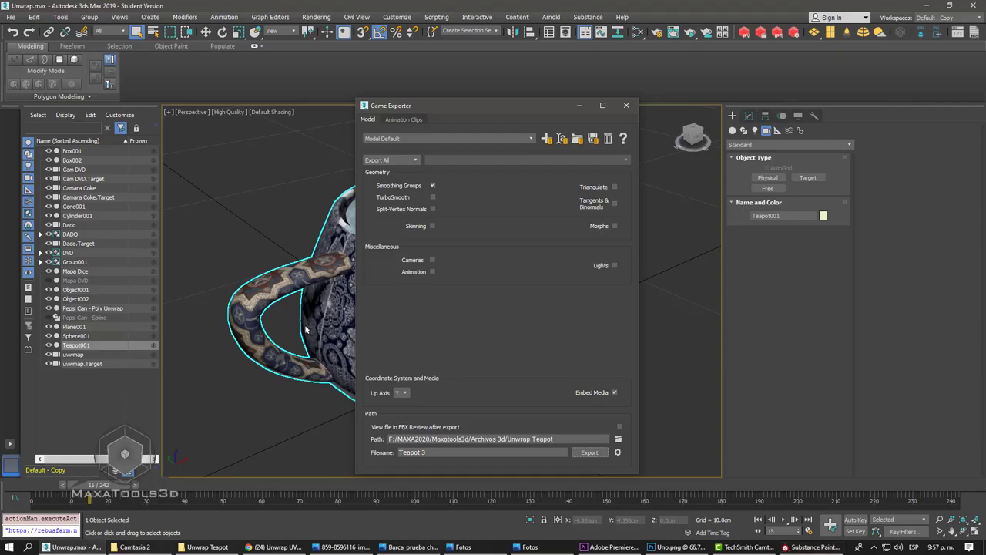
- Close the Game Exporter, reopen the UV editor maximized, and show the surrounding UV tiles
click(625, 106)
click(746, 117)
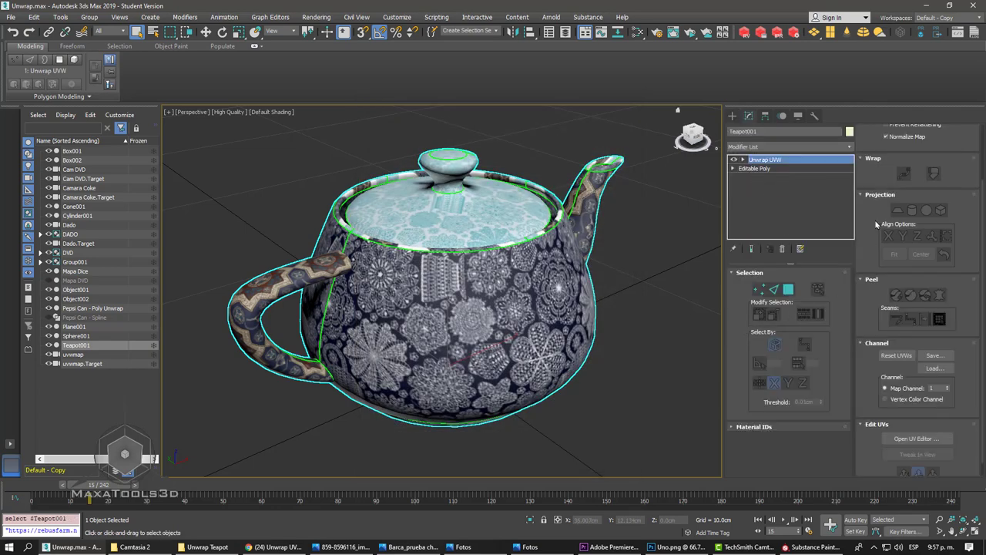
click(908, 439)
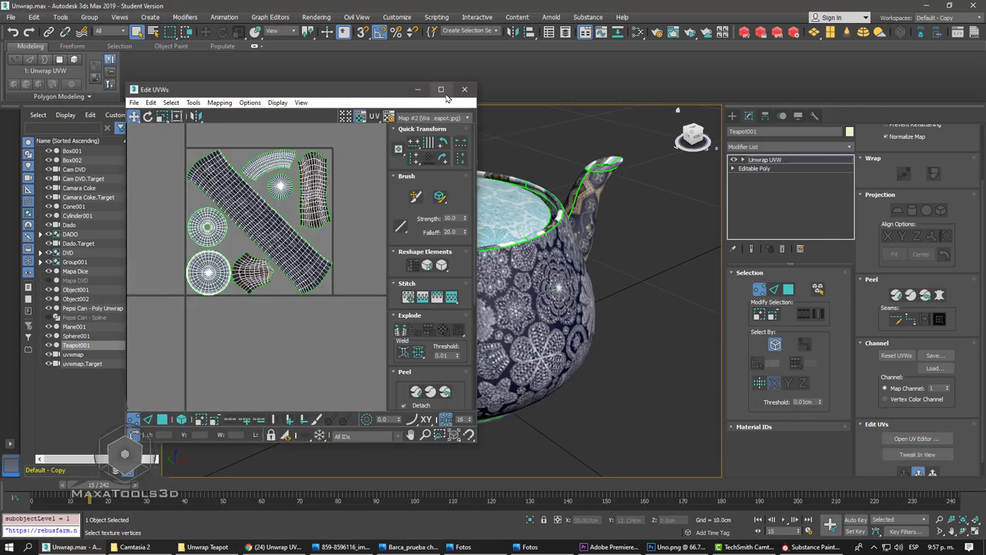
click(441, 89)
drag(287, 105, 579, 396)
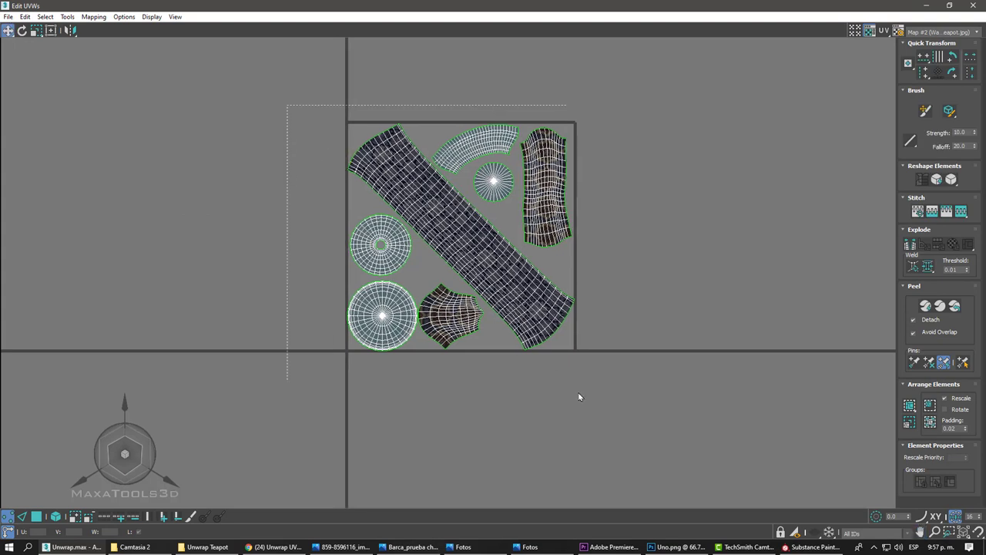
middle_drag(547, 235, 467, 262)
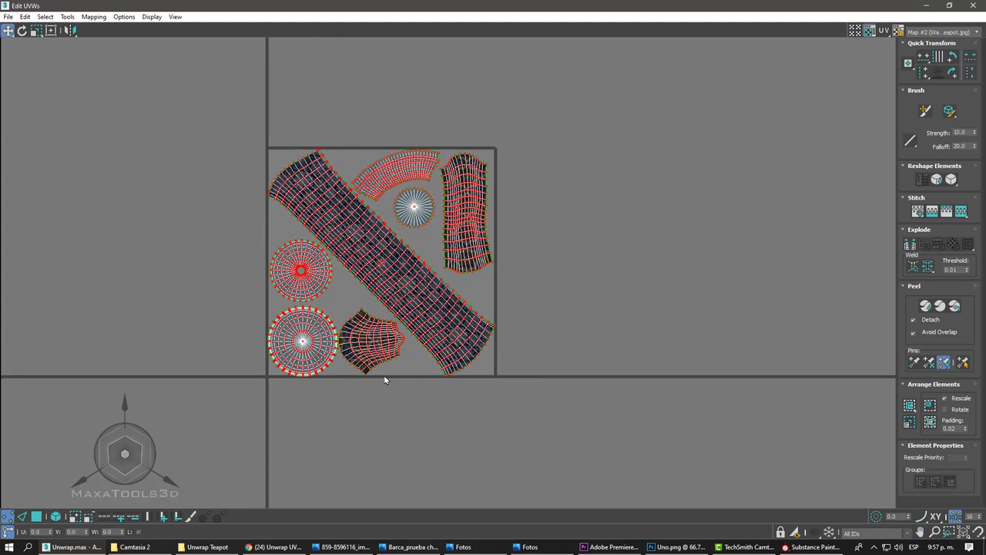
click(855, 34)
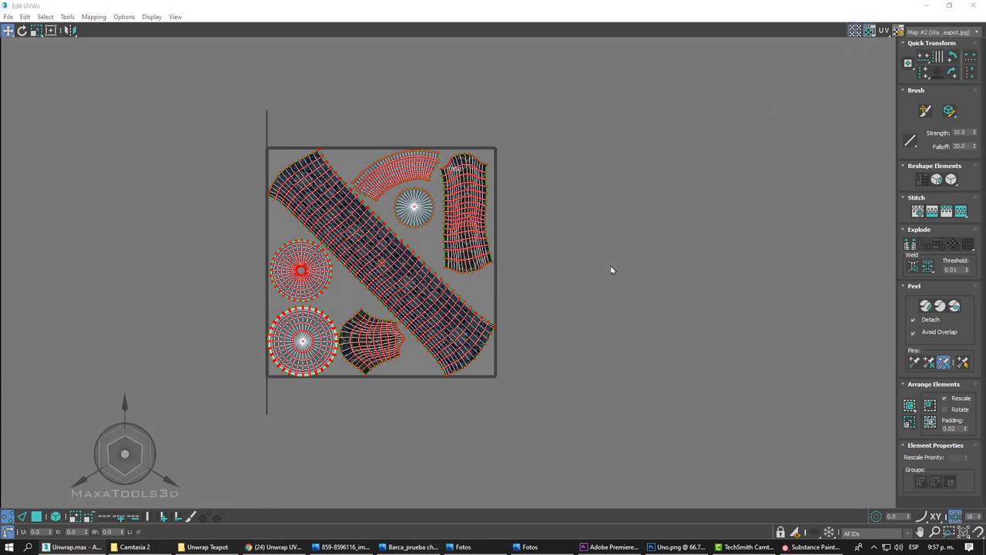
click(513, 301)
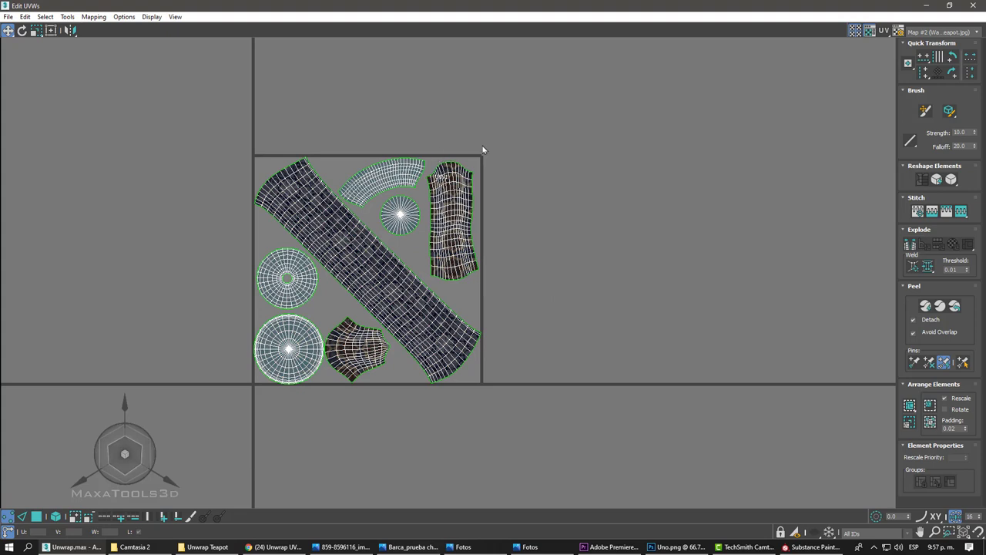
- Try moving the right-hand and strip shells into neighbouring tiles, undo back, and minimize the editor
drag(483, 148, 445, 233)
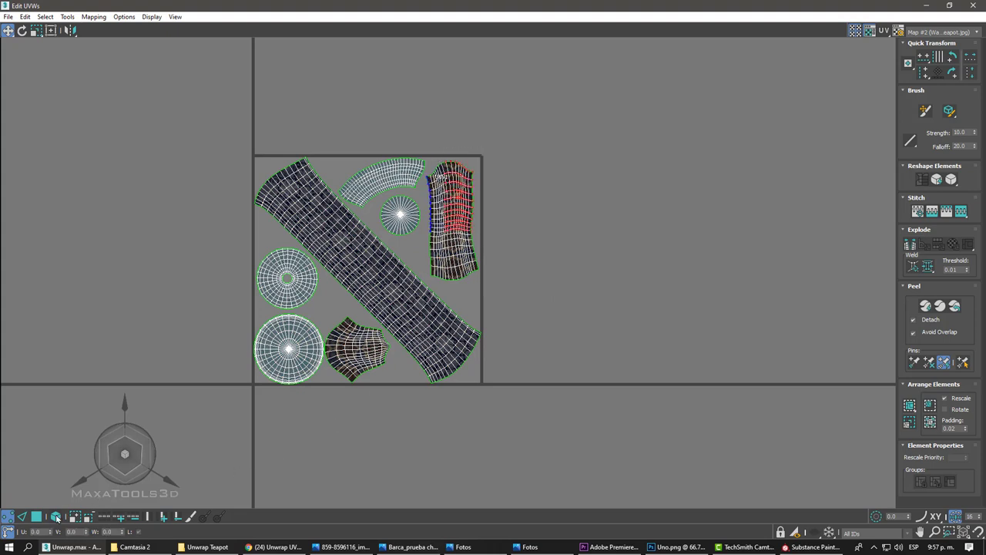
click(56, 516)
click(453, 224)
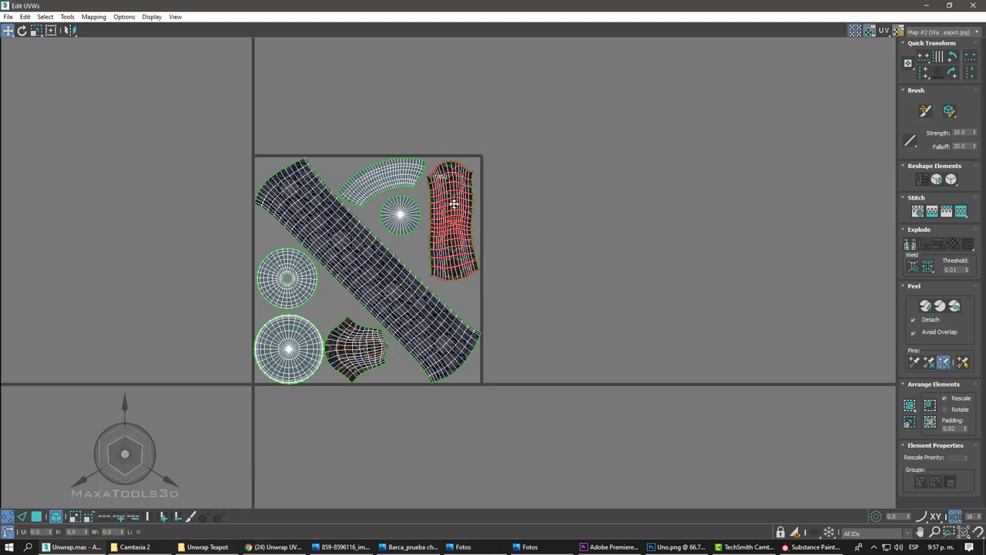
drag(454, 203, 602, 245)
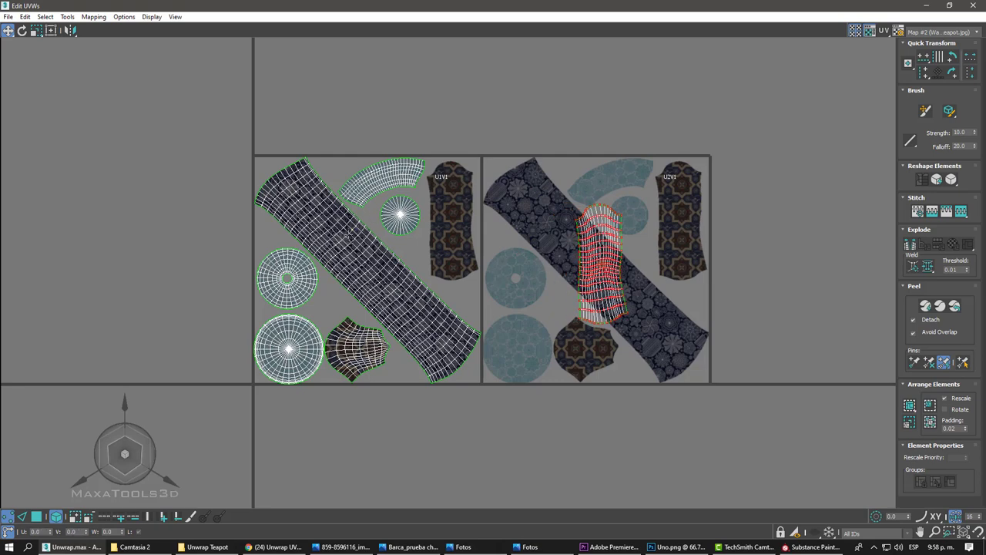
drag(587, 212, 356, 14)
middle_drag(407, 250, 421, 308)
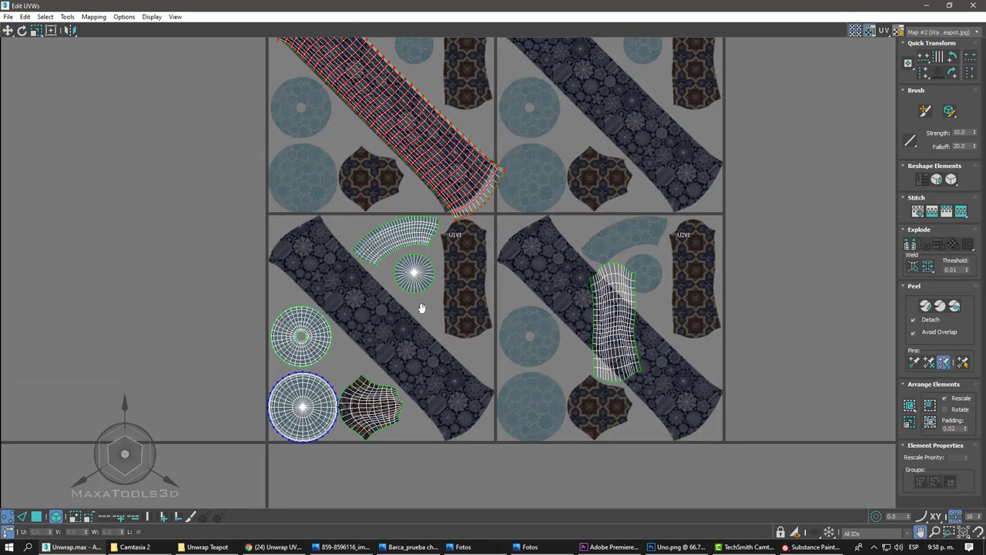
scroll(562, 223, down, 2)
middle_drag(308, 69, 324, 100)
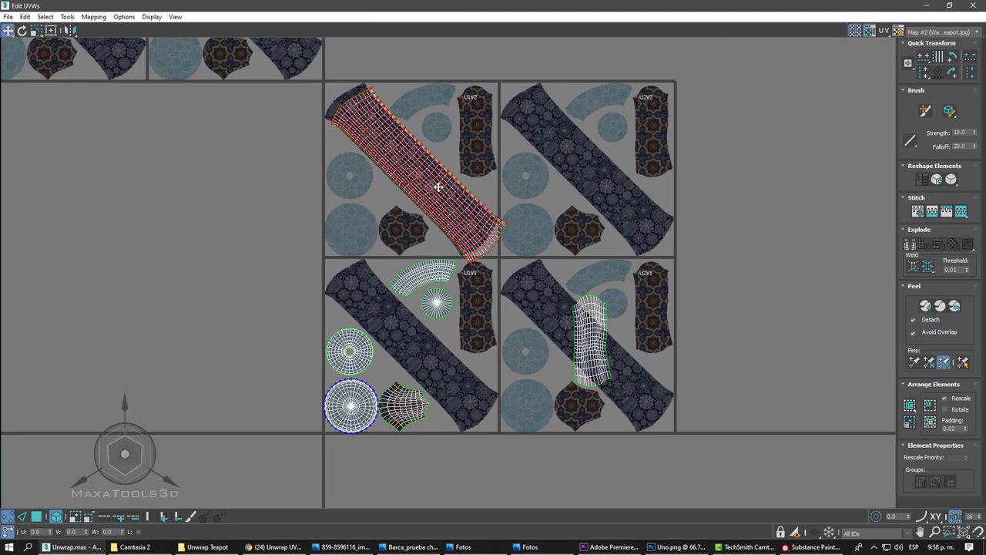
drag(436, 185, 426, 180)
key(ctrl+z)
key(ctrl+z)
key(ctrl+z)
key(ctrl+z)
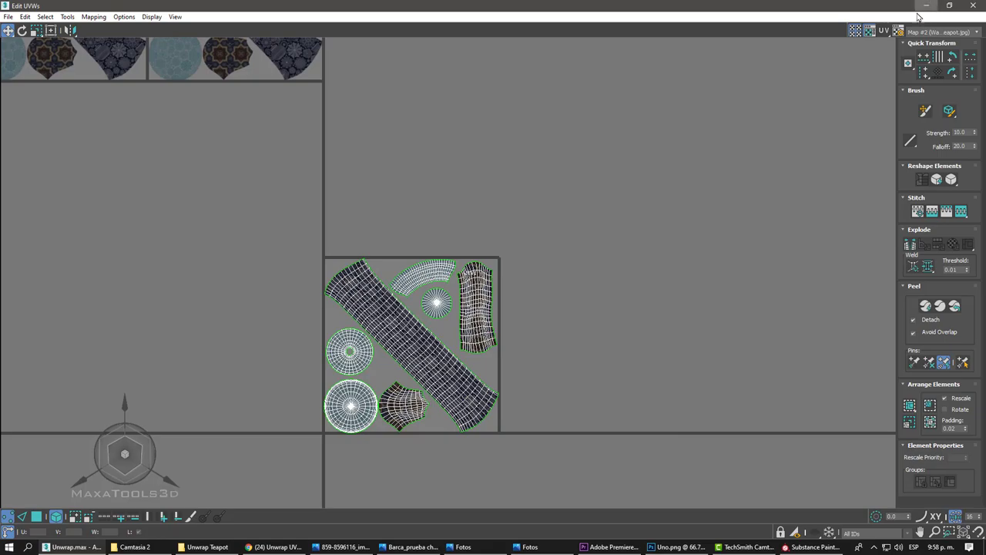
click(926, 5)
- Pick Teapot 3.fbx as the project mesh and create the project
click(815, 547)
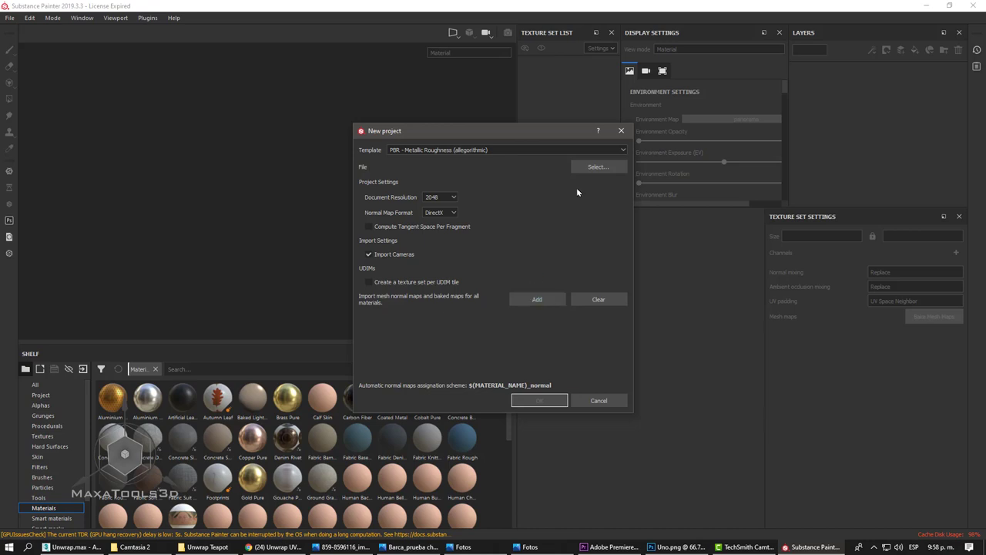
click(598, 166)
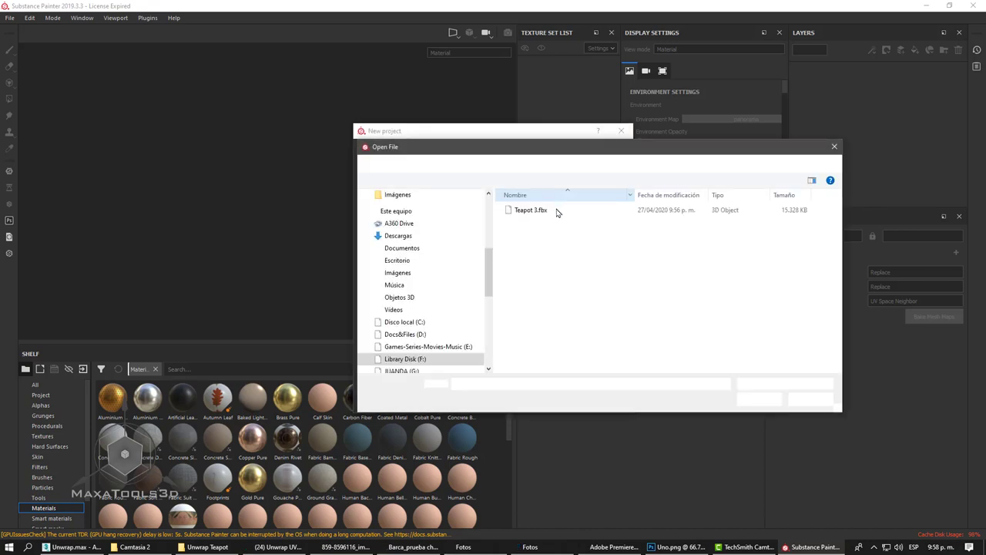
click(531, 210)
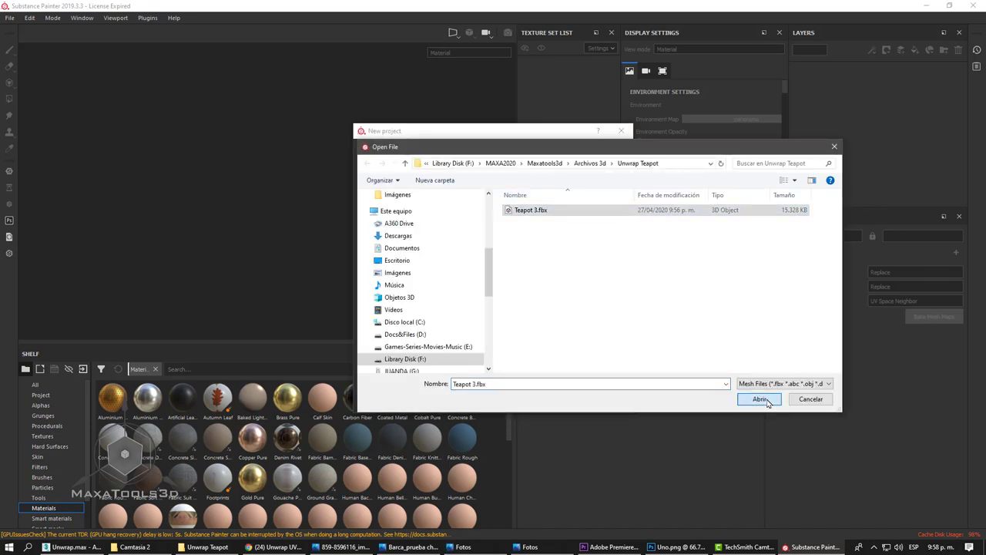
click(758, 398)
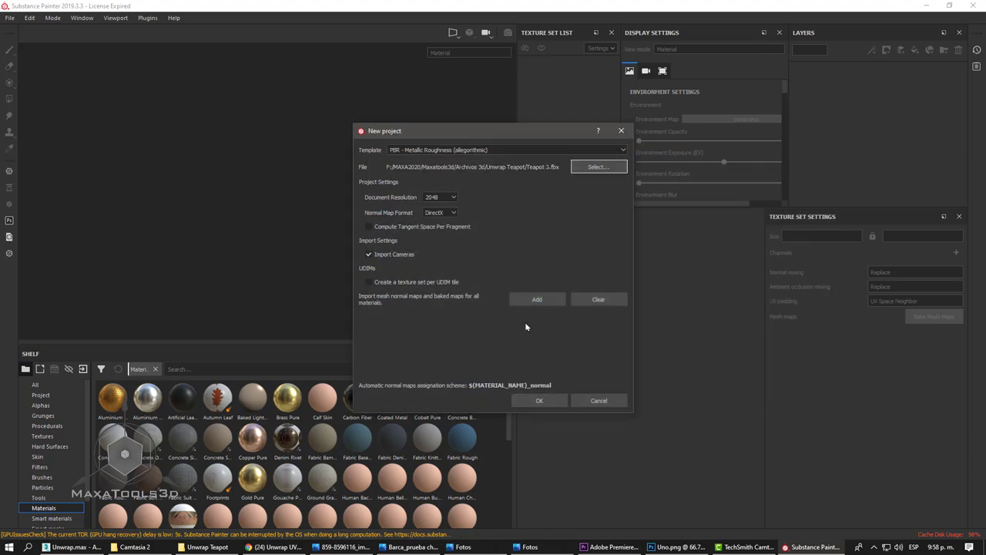
click(548, 400)
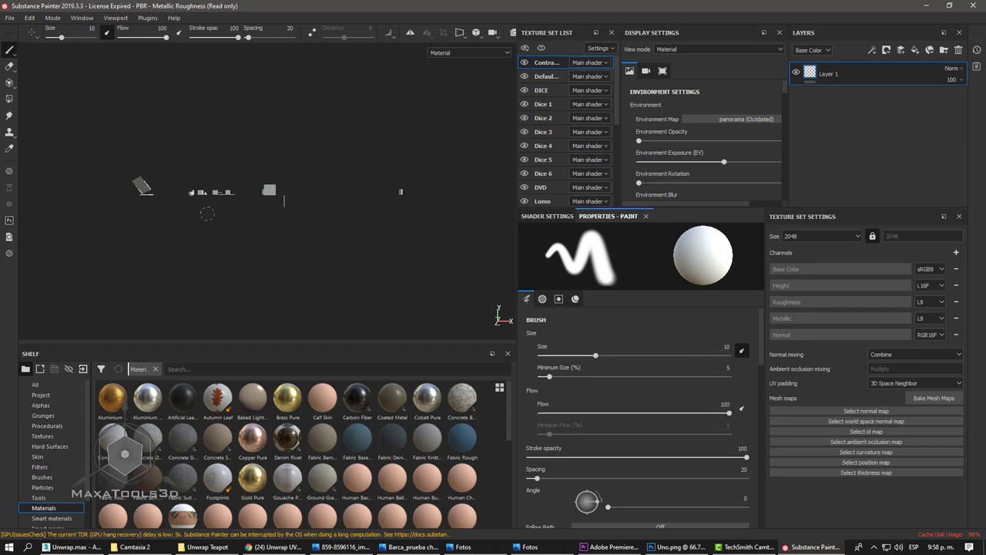
- Frame the loaded mesh and step through the Texture Set List, ending on Dice 5
alt+drag(207, 214, 231, 210)
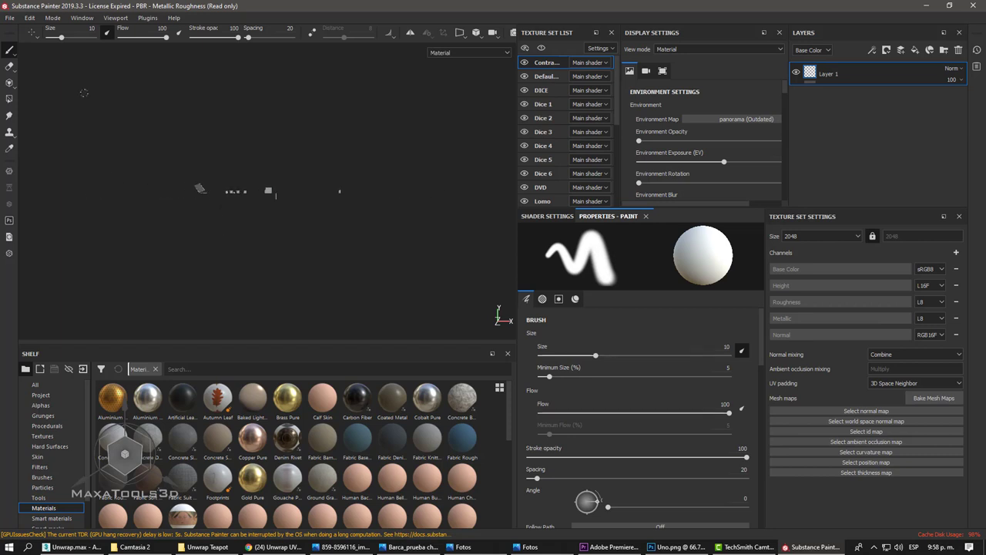
alt+middle_drag(84, 93, 330, 282)
key(f)
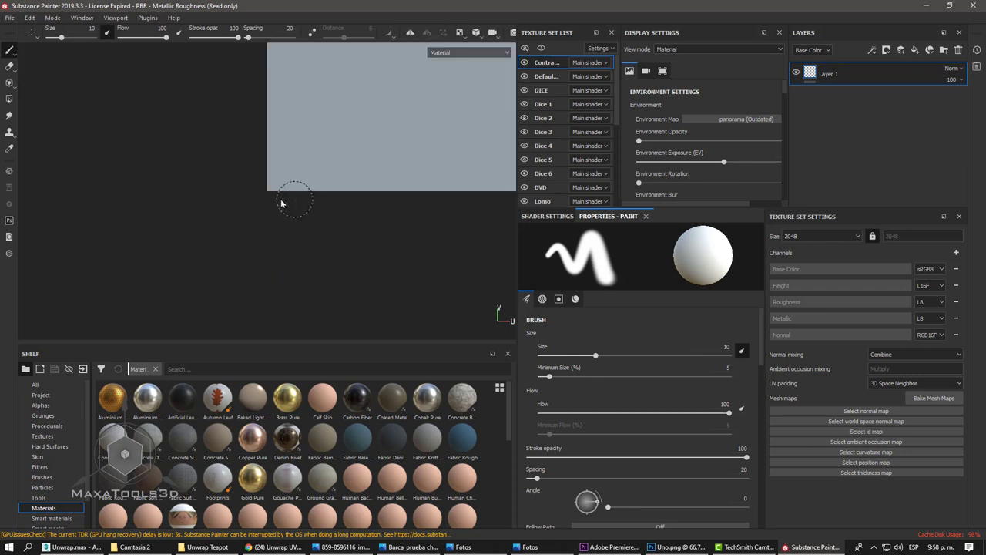
scroll(280, 213, down, 2)
scroll(246, 132, down, 2)
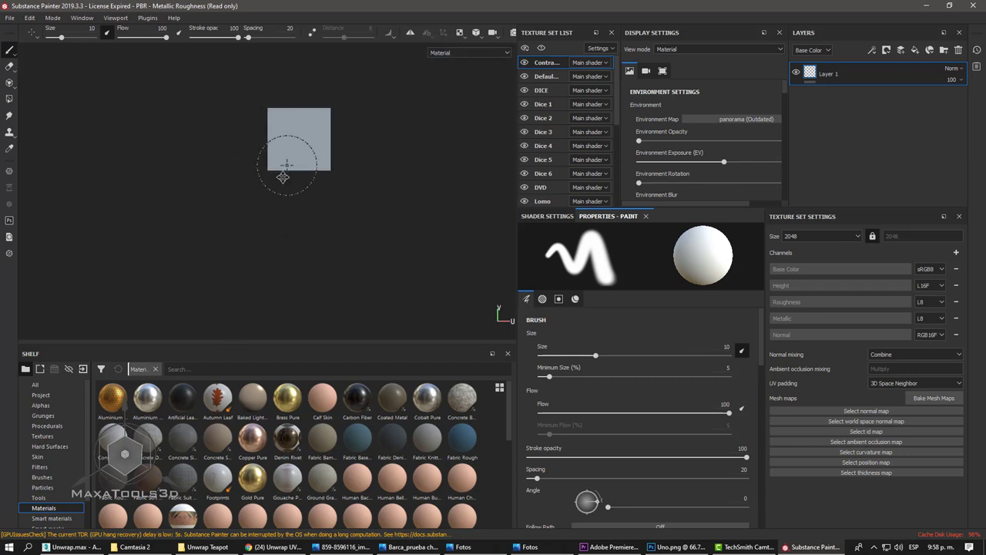
scroll(552, 142, down, 3)
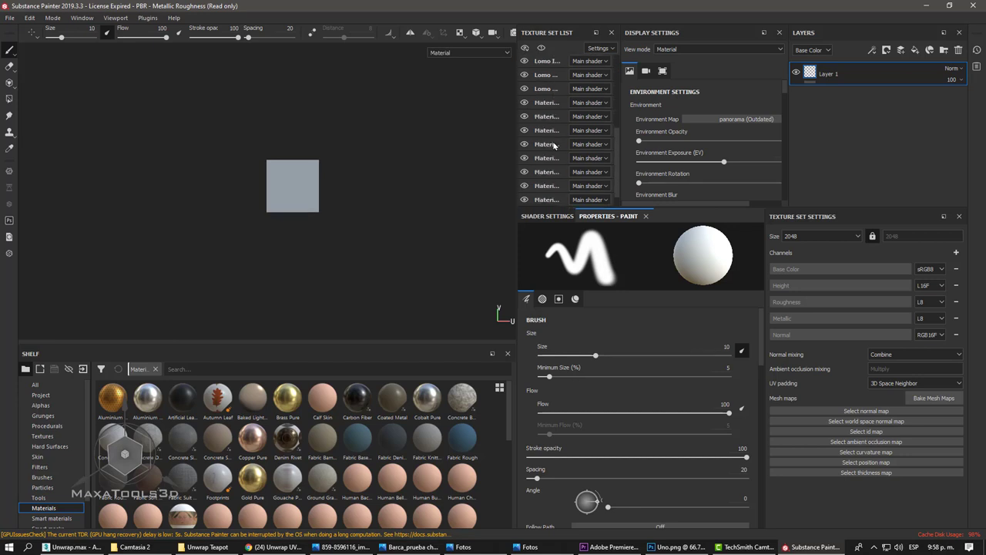
scroll(553, 145, up, 5)
scroll(549, 150, down, 3)
scroll(545, 155, up, 5)
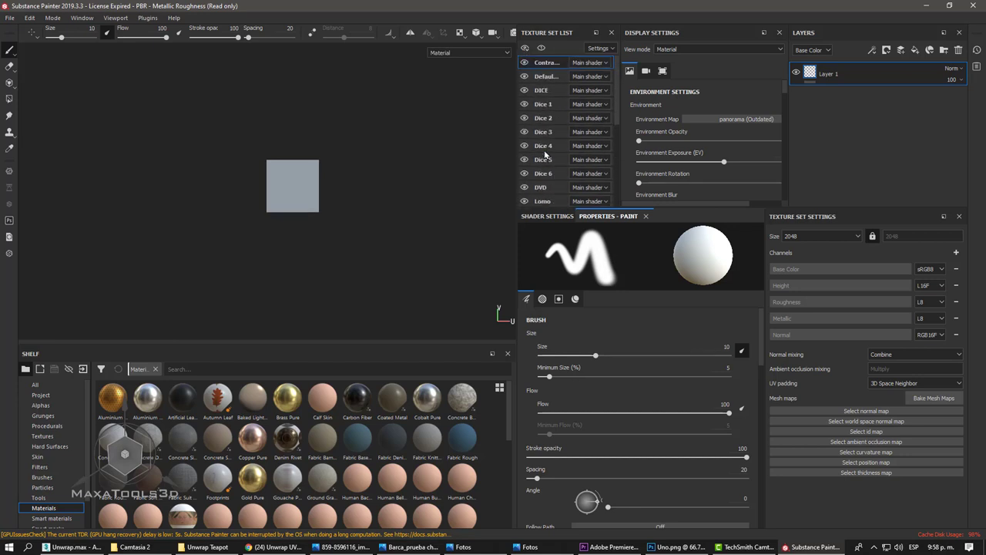
click(544, 76)
click(543, 90)
click(543, 132)
click(544, 160)
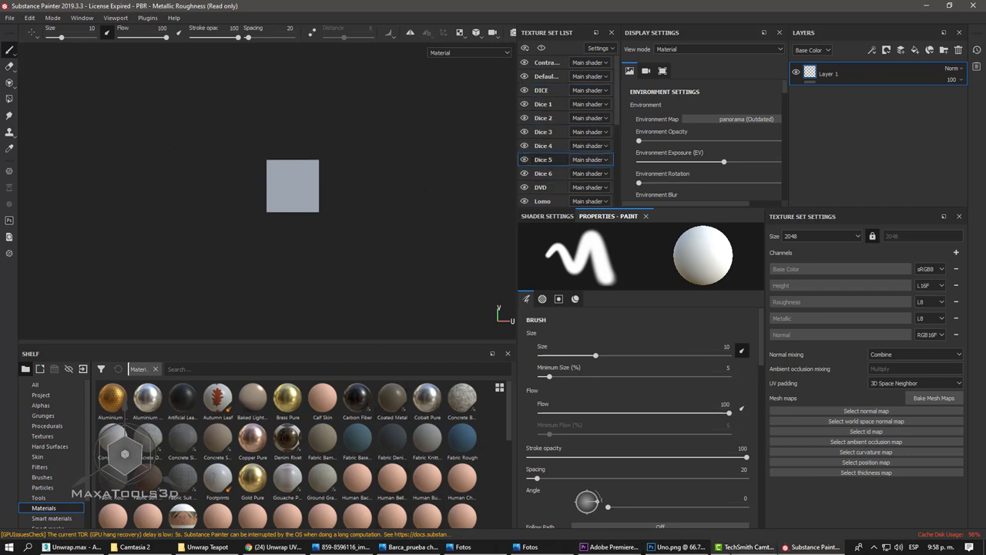
click(73, 547)
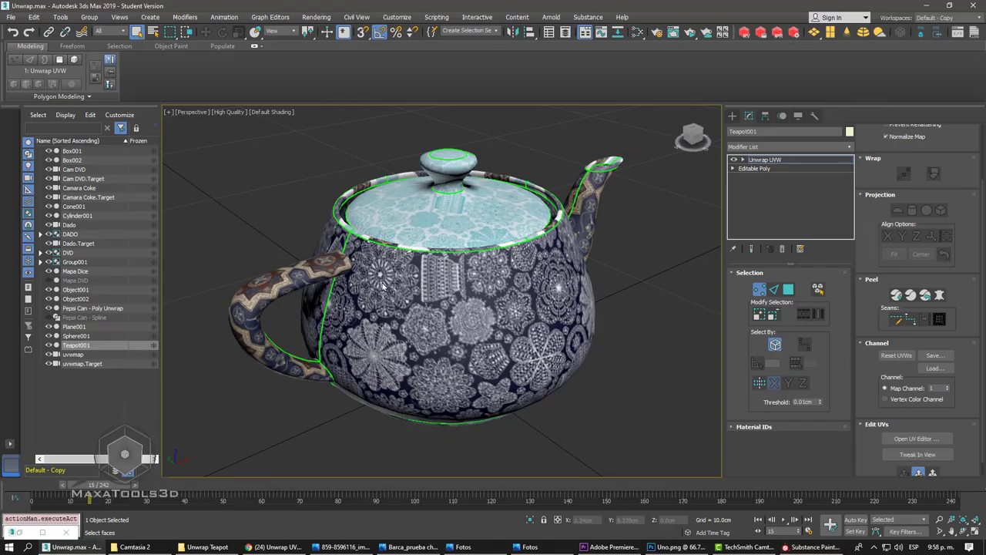
- Open the Game Exporter settings from the 3ds Max File > Export menu
scroll(430, 269, down, 5)
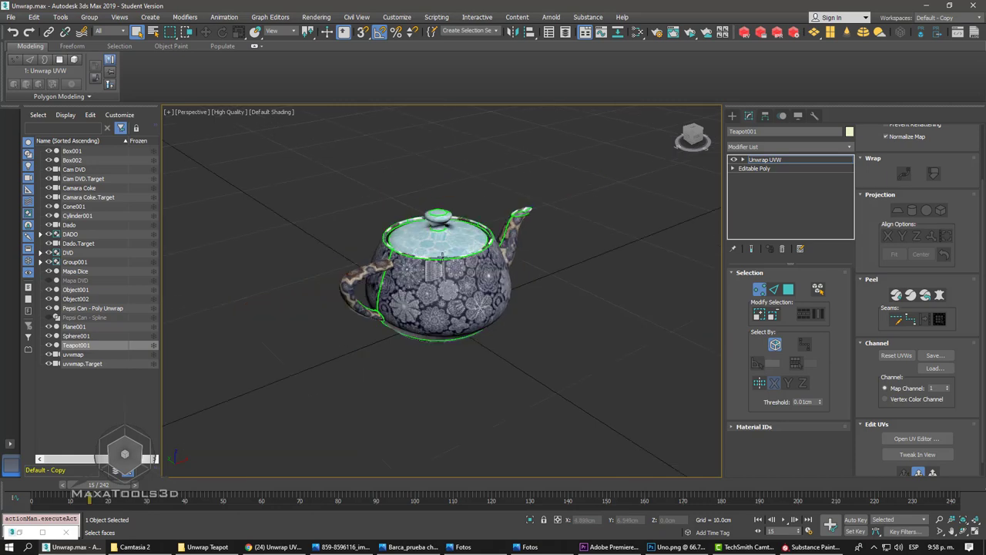
click(10, 18)
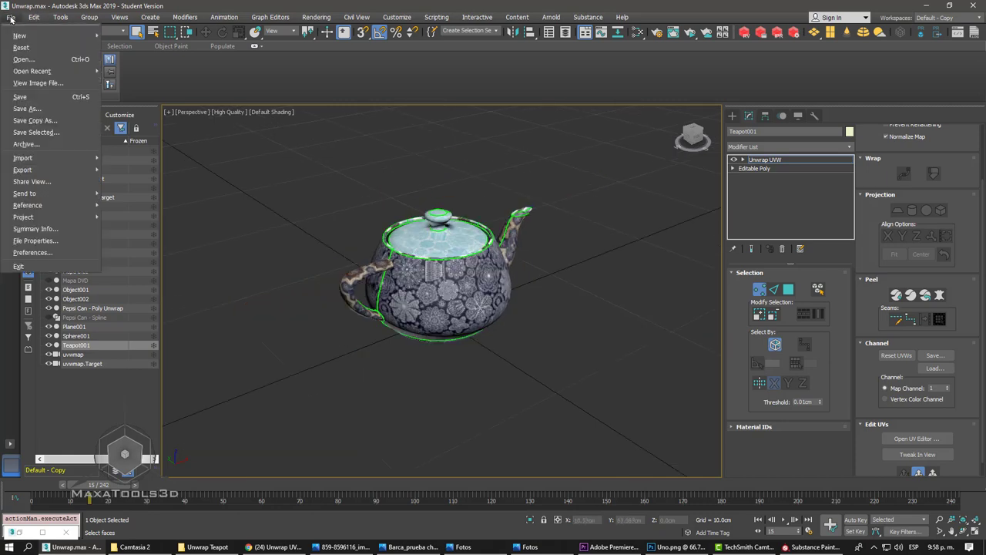
click(637, 302)
ctrl+click(493, 269)
click(11, 17)
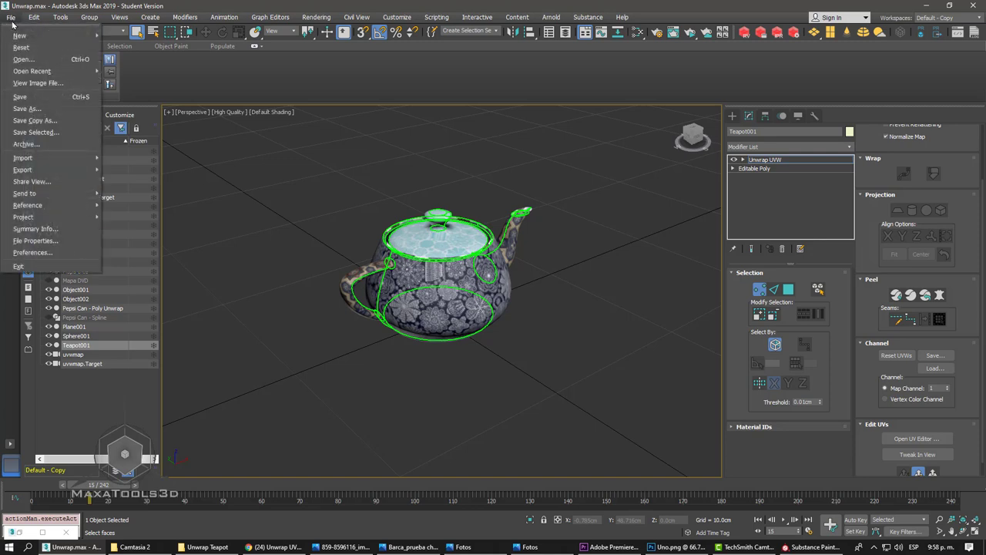
mouse_move(23, 169)
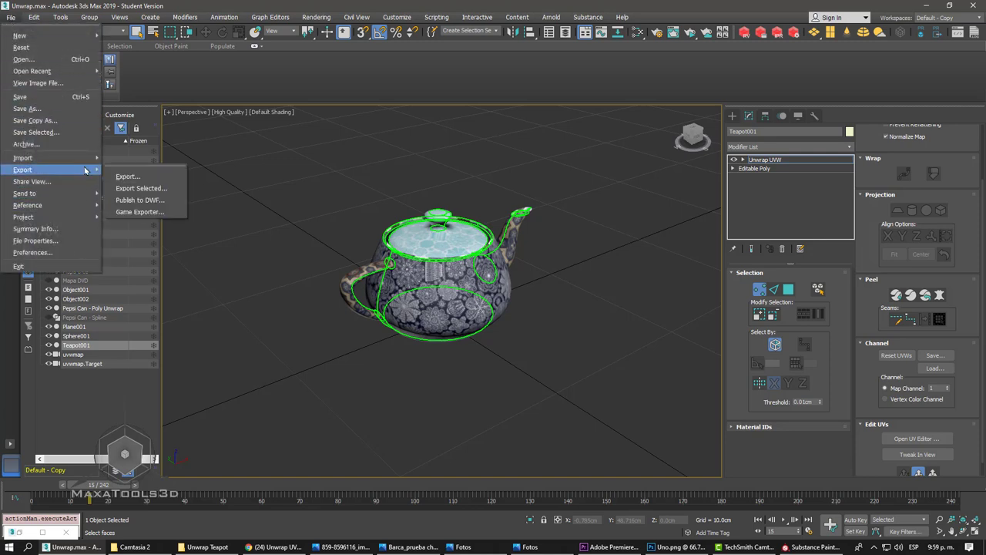
click(139, 211)
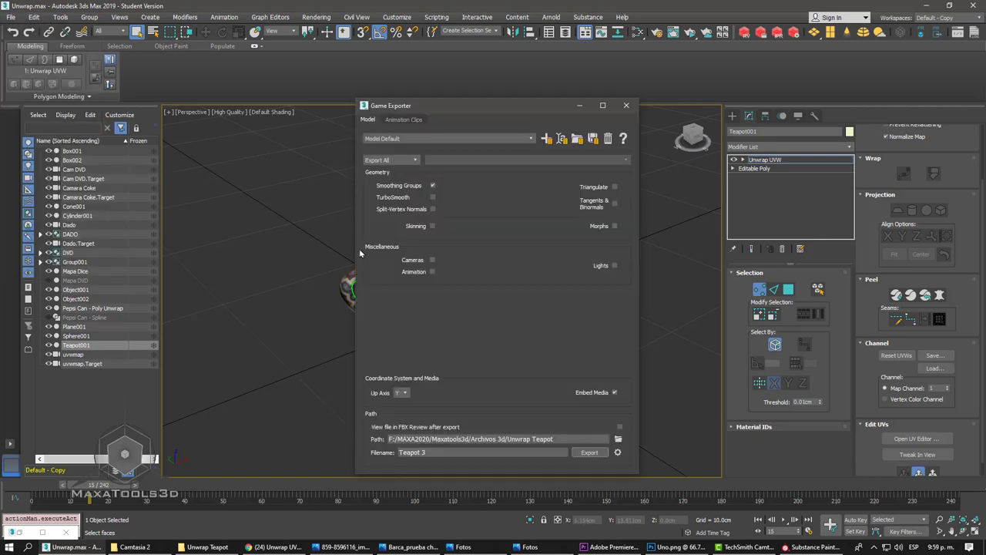
- Export only the selected teapot as Teapot 3, overwriting the earlier file
click(402, 160)
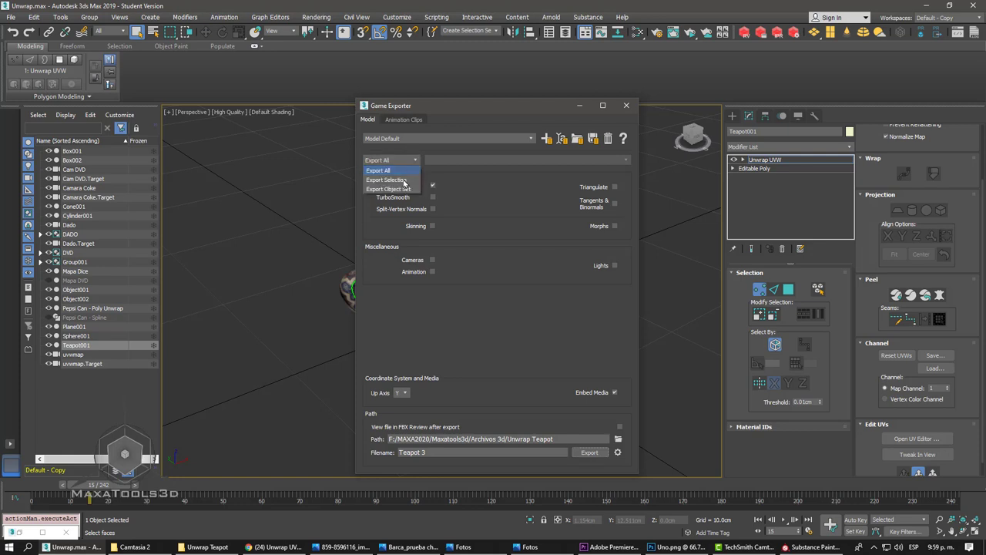
click(399, 181)
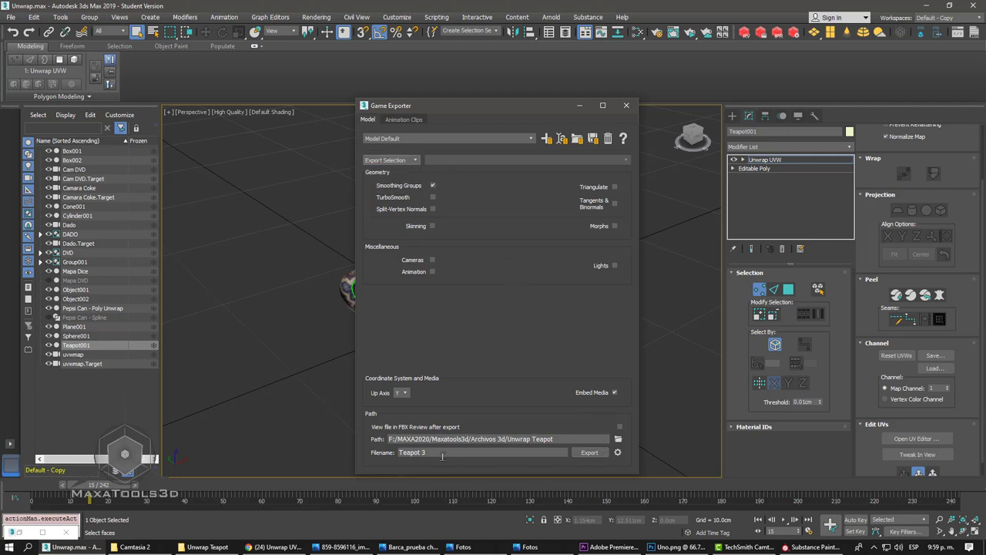
click(590, 451)
click(590, 451)
click(477, 305)
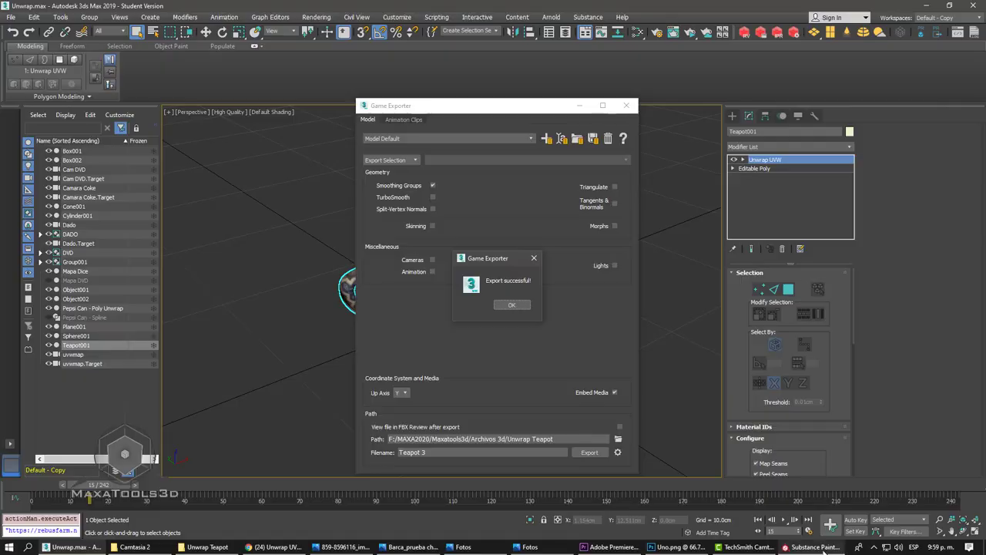
click(822, 544)
click(10, 17)
- Create a new 2048-resolution project using Teapot 3.fbx as the mesh, discarding the old project's changes
click(45, 44)
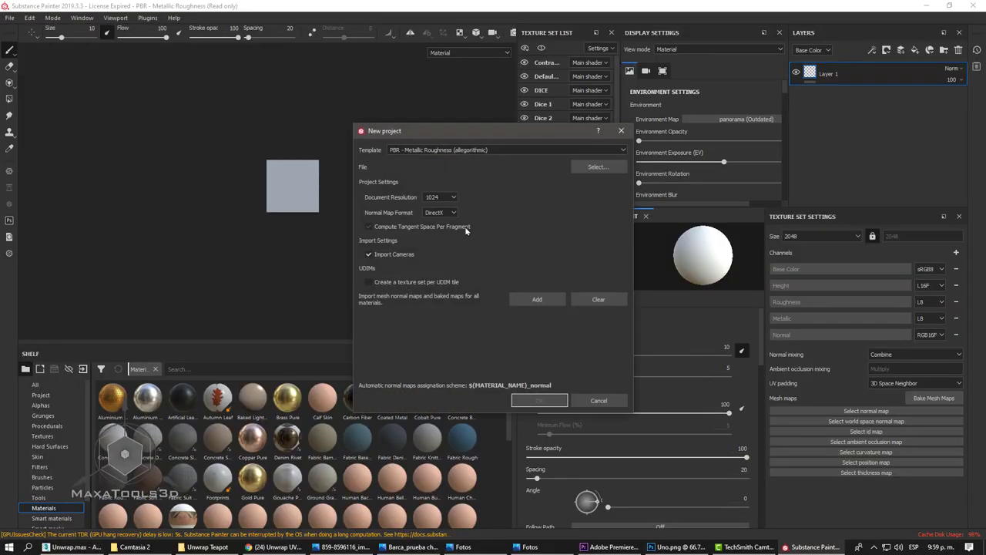
click(441, 197)
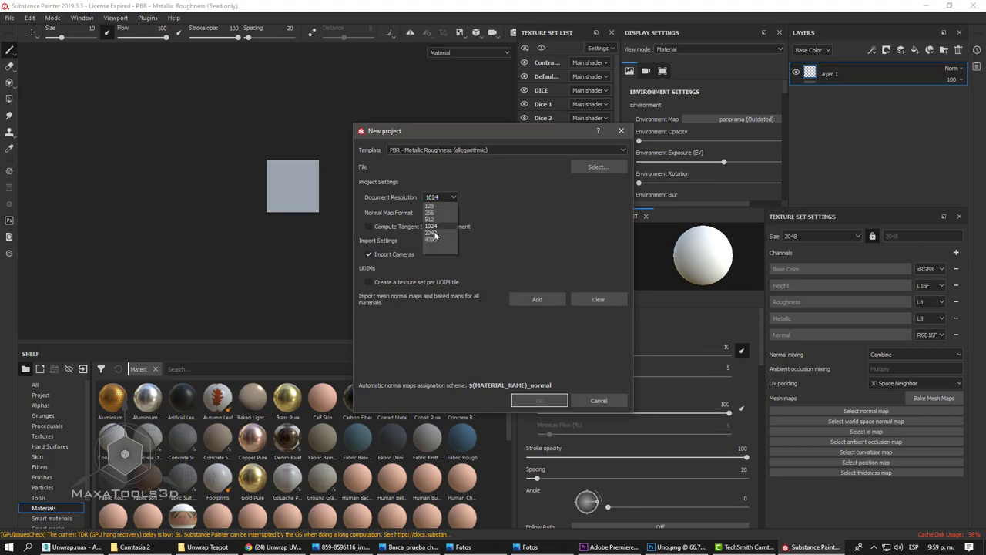
click(452, 229)
click(402, 153)
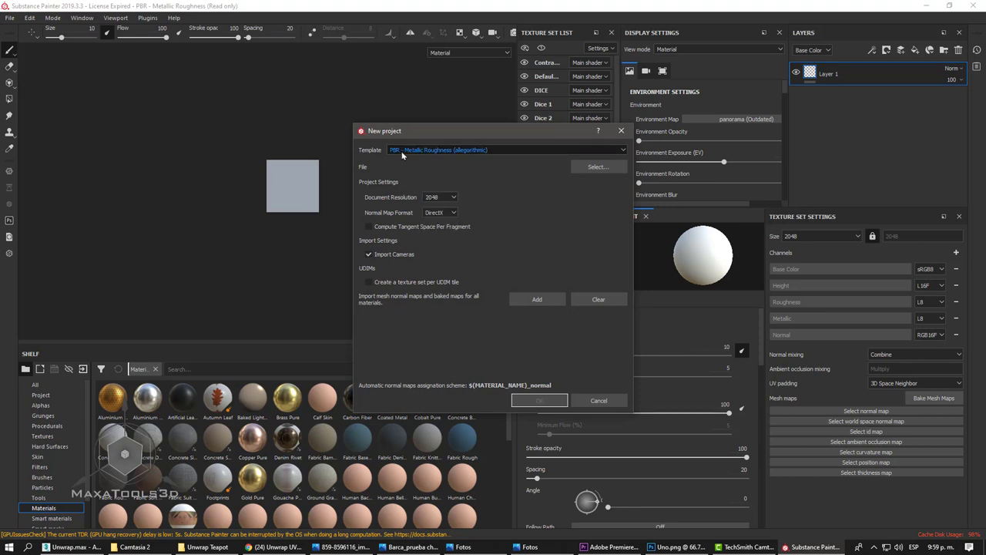
click(589, 166)
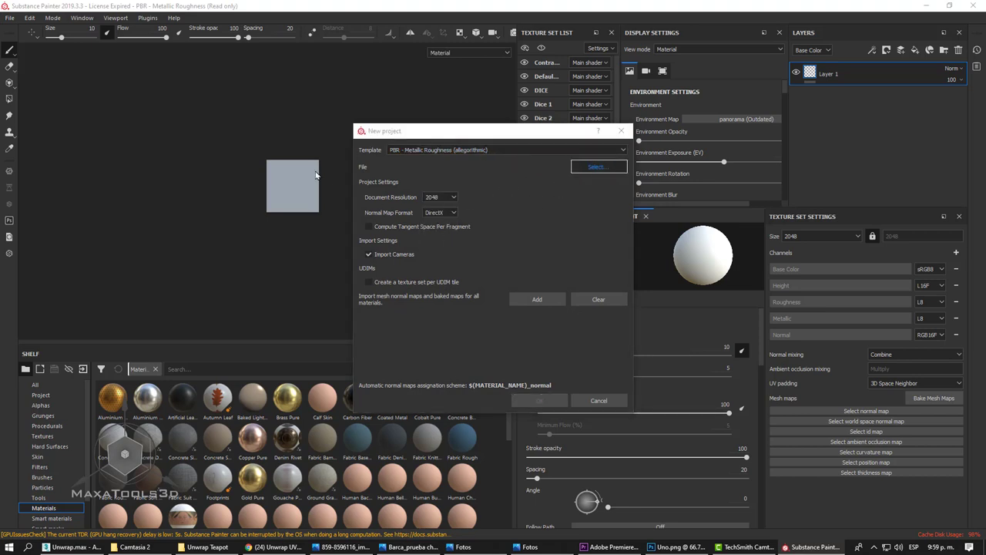
click(532, 210)
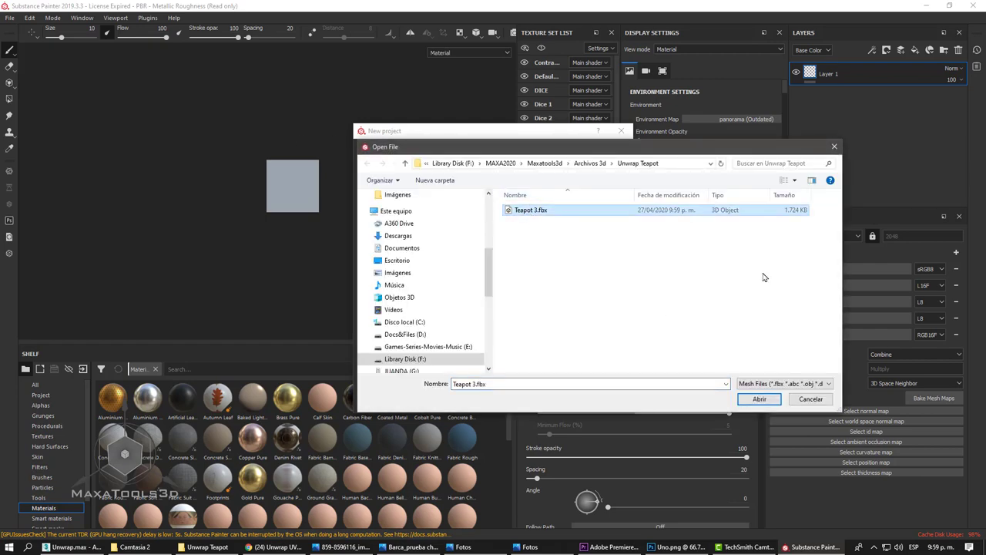
click(759, 398)
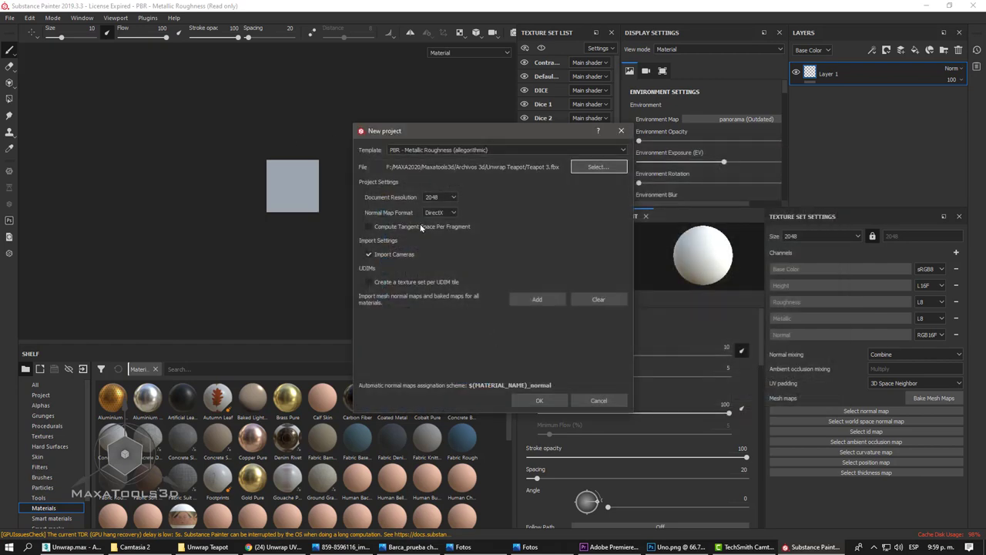
click(539, 400)
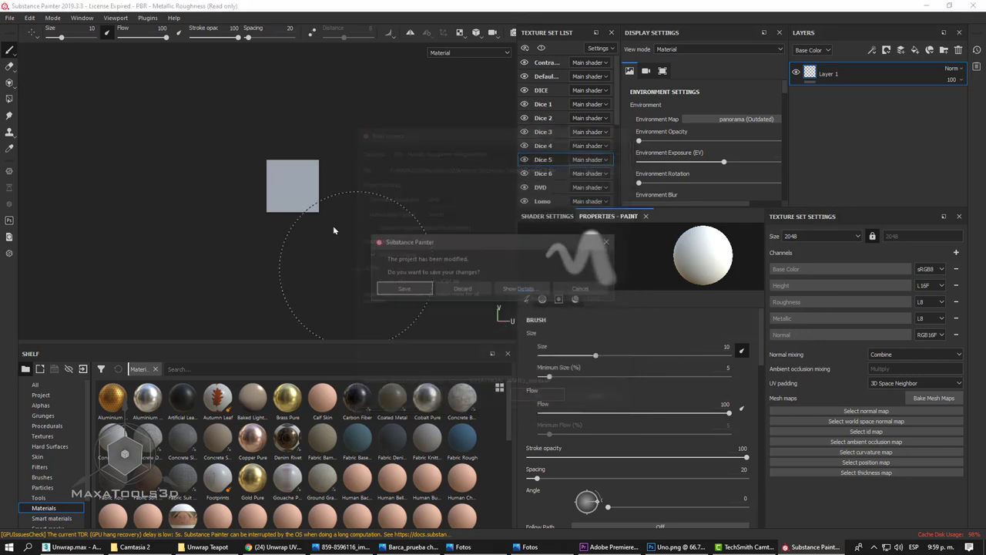
click(454, 290)
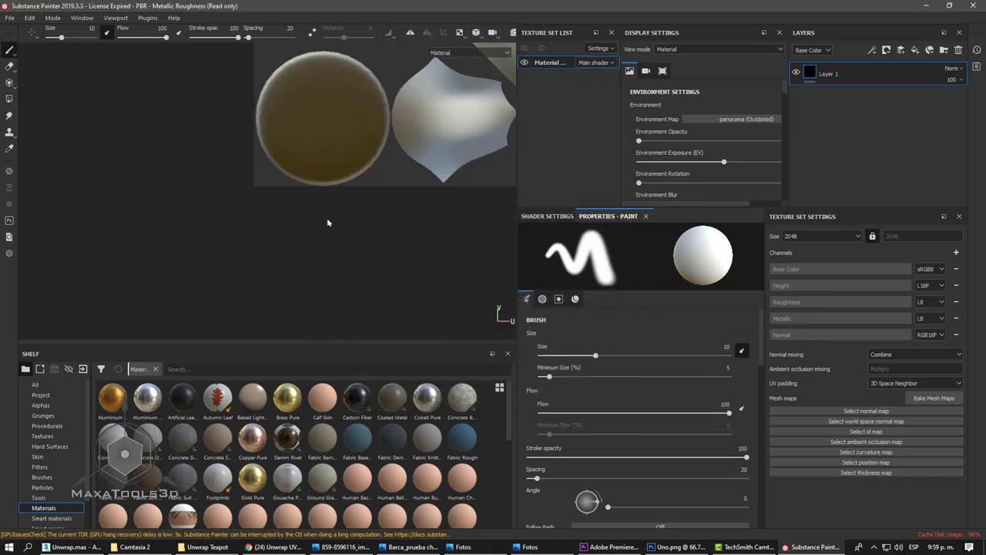
- Switch to the F1 split view, orbit the teapot, try F2/F3, then return to F1
scroll(324, 190, down, 4)
scroll(327, 200, down, 1)
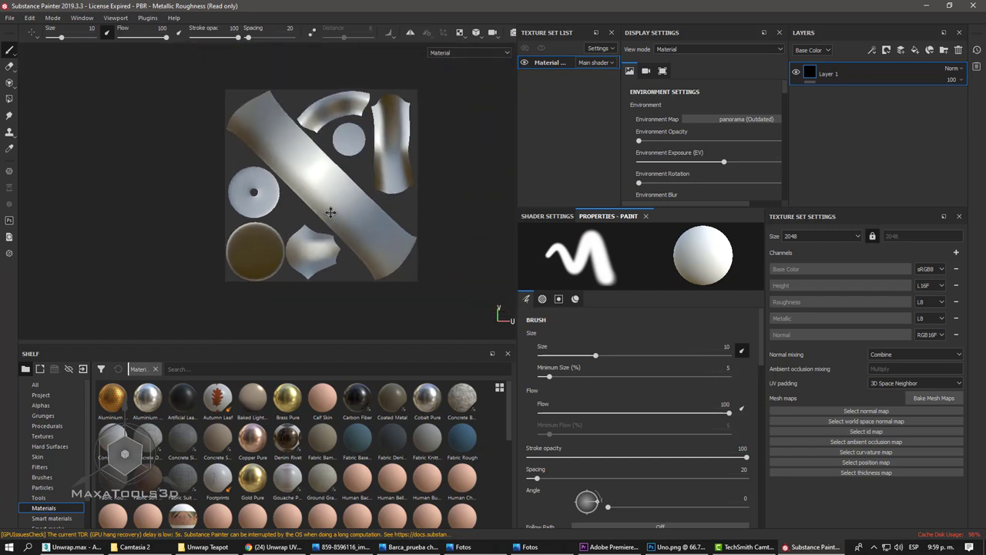
key(F1)
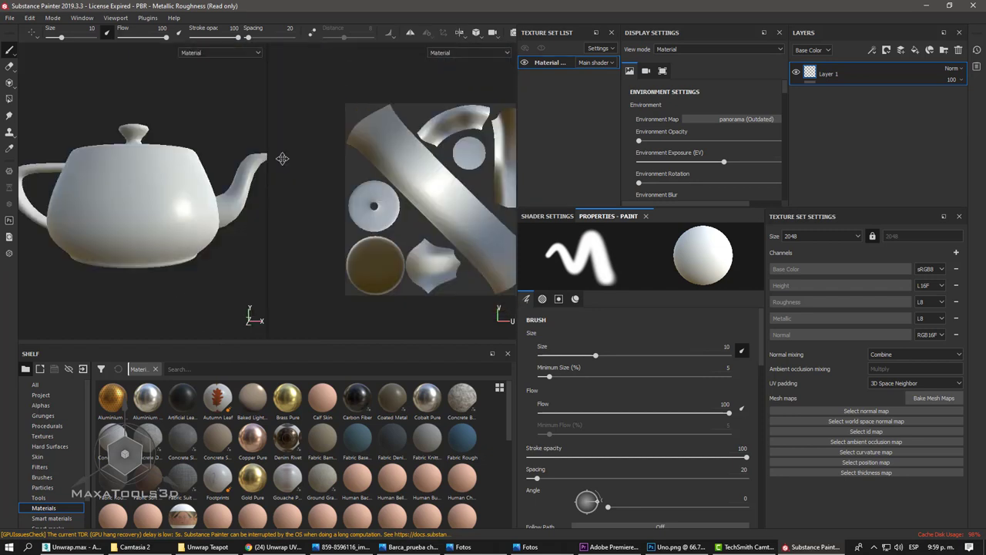
mouse_move(212, 128)
alt+mouse_down()
mouse_move(191, 163)
mouse_move(188, 181)
mouse_move(202, 192)
mouse_move(128, 235)
alt+mouse_up()
mouse_move(427, 205)
middle_down()
mouse_move(346, 194)
mouse_move(377, 198)
middle_up()
key(F2)
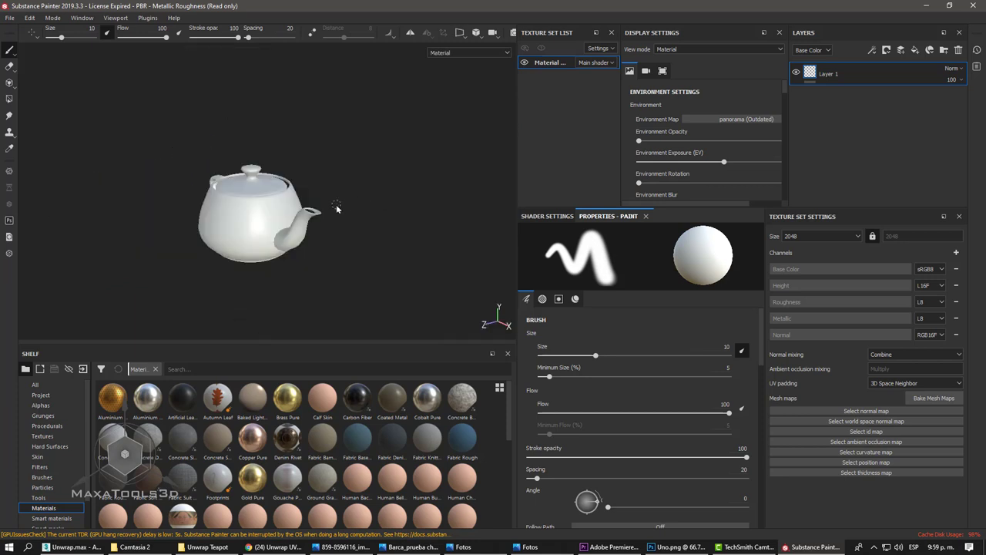
key(F3)
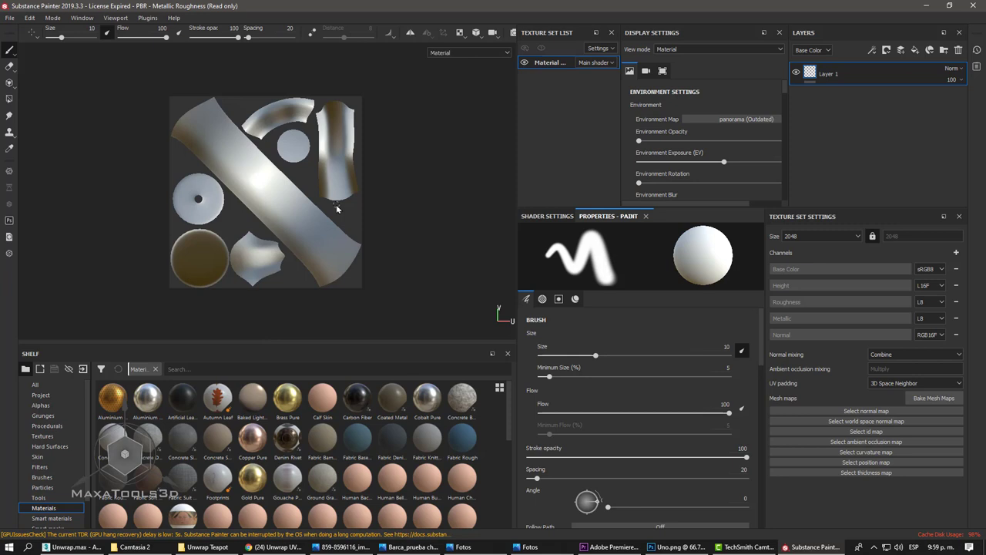
key(F2)
key(F1)
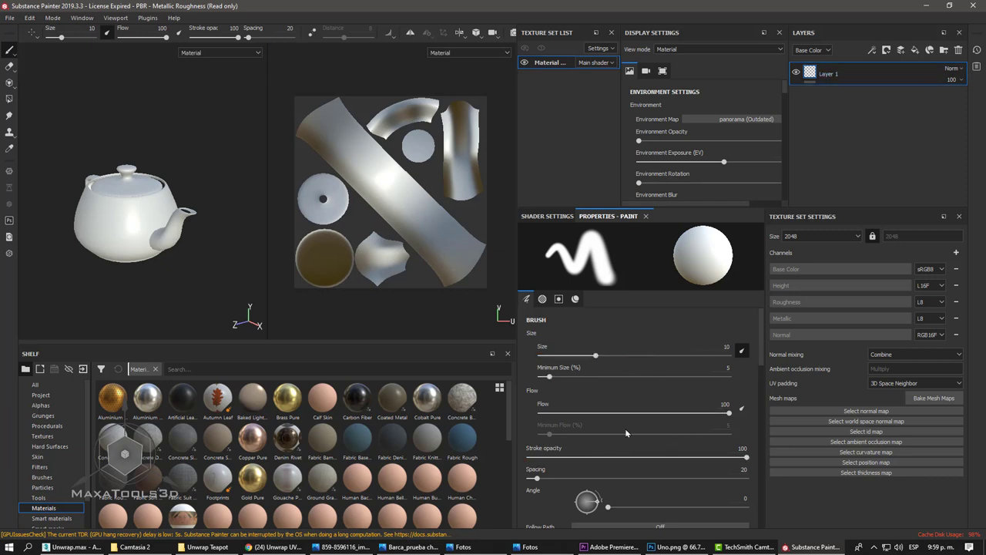
- Zoom out and back in to inspect the teapot and its UV islands
scroll(608, 397, down, 3)
scroll(589, 389, down, 5)
scroll(571, 384, down, 3)
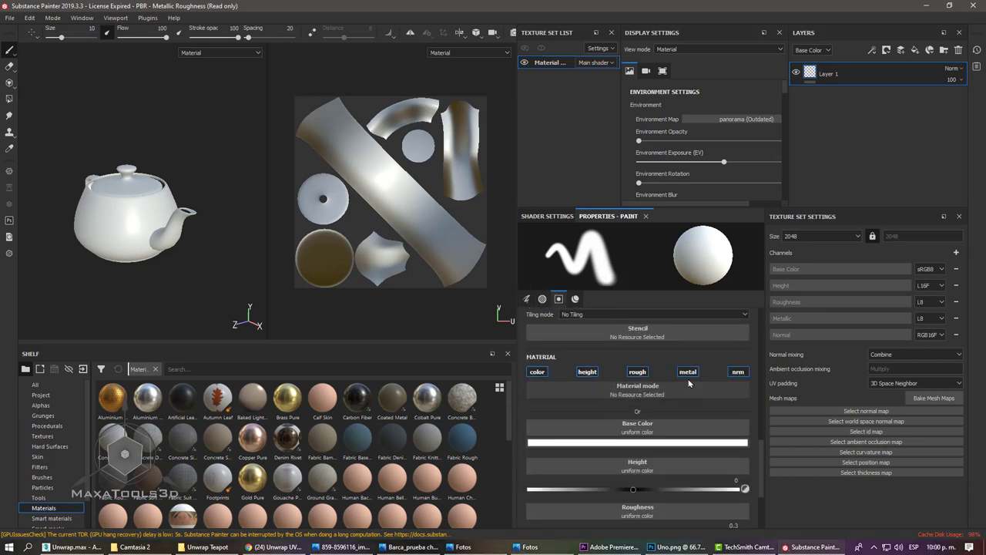
scroll(643, 383, down, 3)
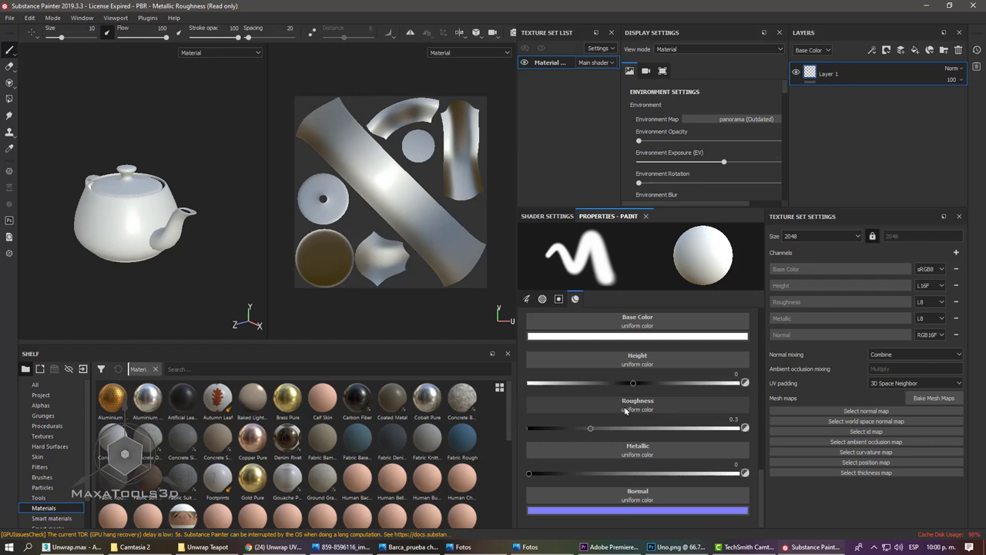
scroll(624, 411, up, 2)
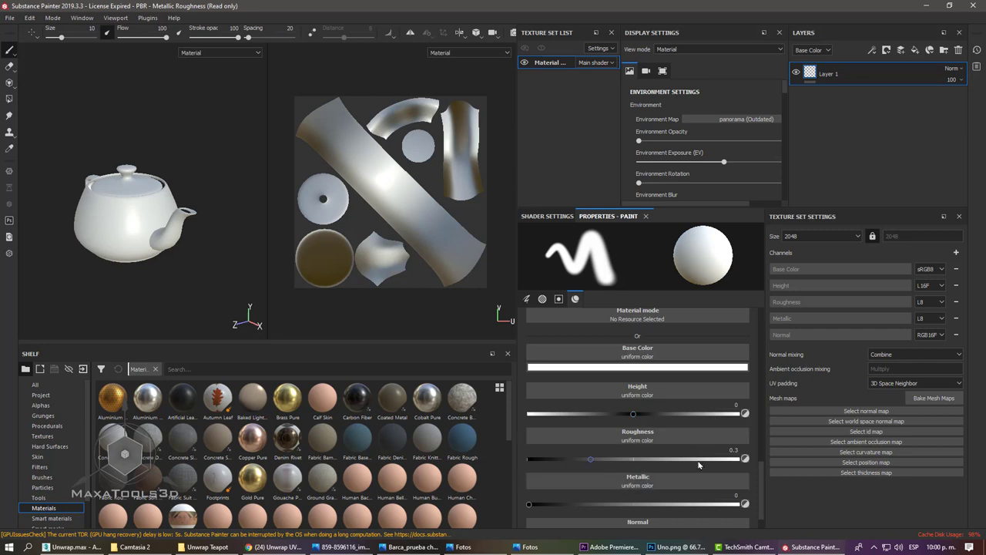
scroll(693, 439, up, 5)
scroll(654, 401, up, 4)
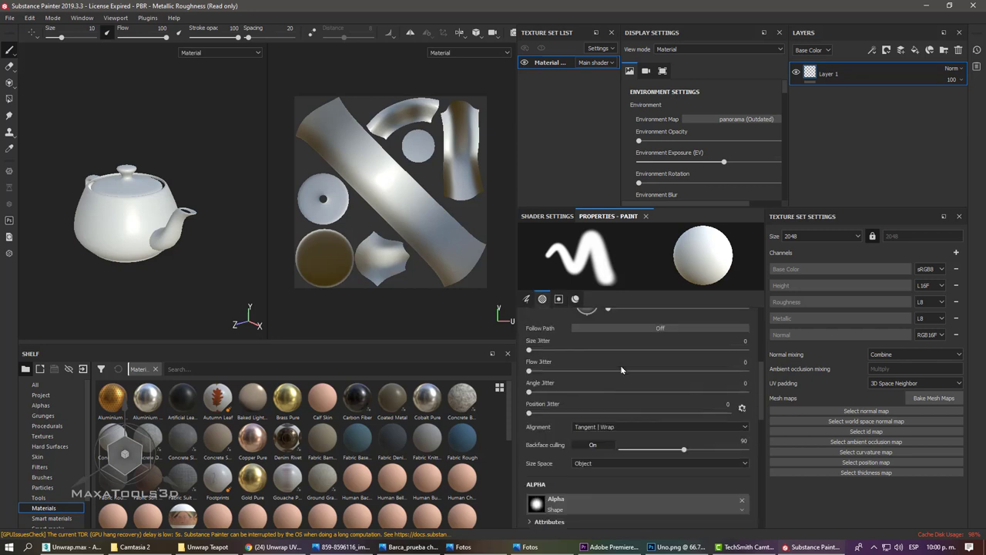
scroll(624, 374, up, 3)
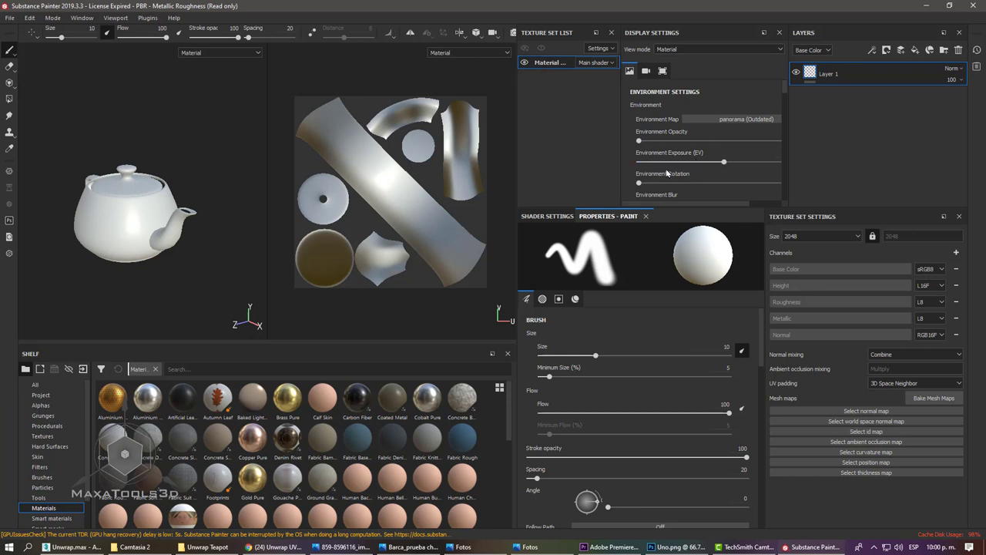
- Raise Environment Opacity and set Environment Blur to 0 so the backdrop shows sharply
drag(640, 141, 783, 143)
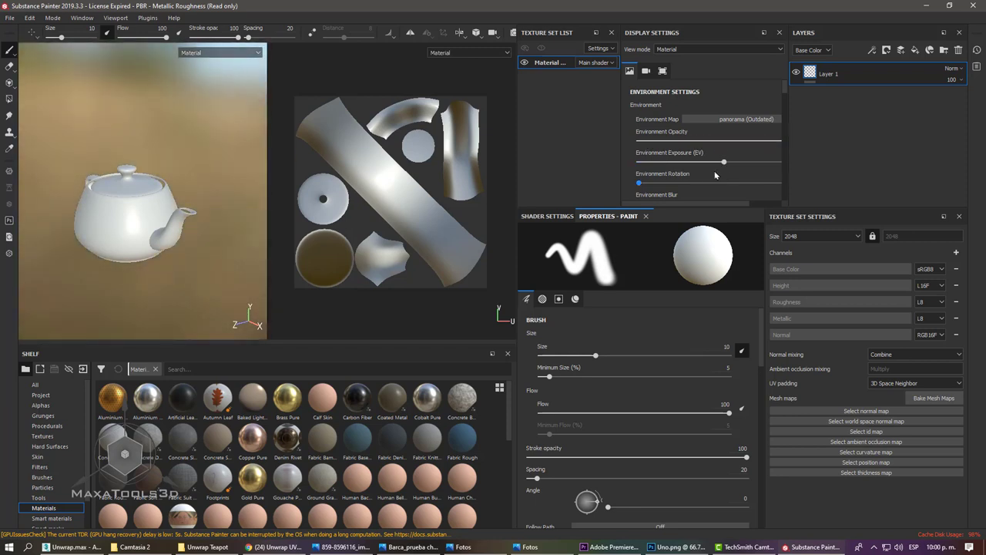
scroll(710, 174, down, 2)
drag(694, 174, 584, 183)
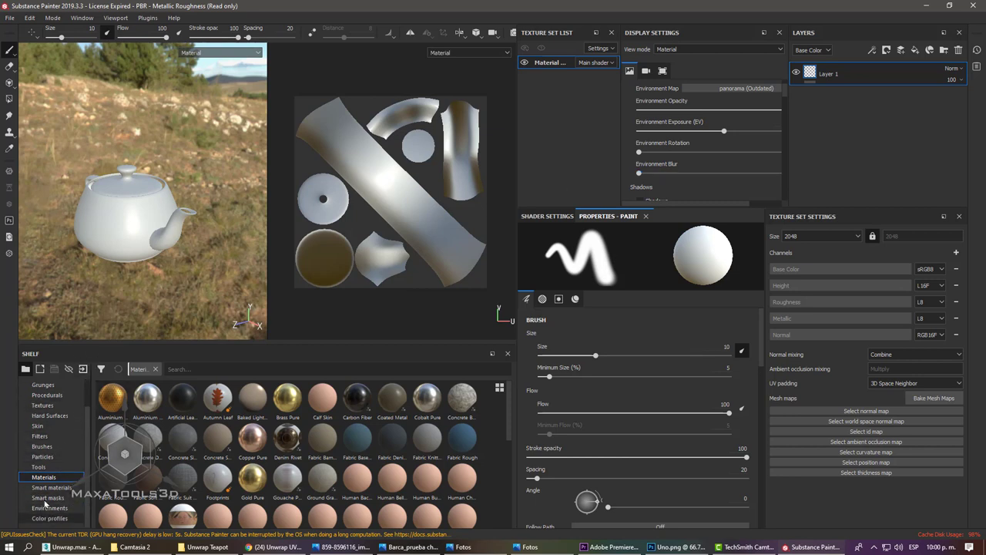
scroll(47, 439, down, 1)
- Apply the Bonifacio Street environment map, then try Canopus Ground in the viewport
click(49, 507)
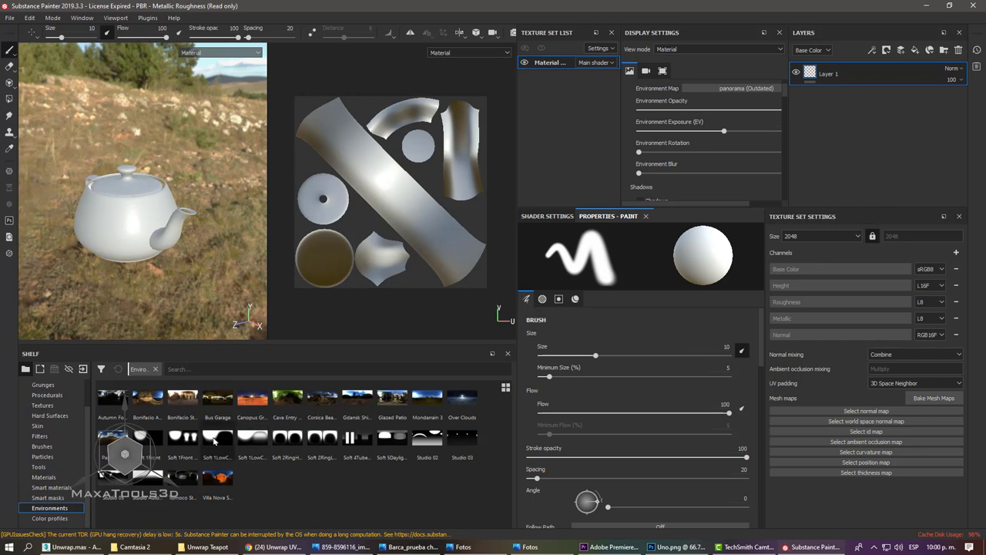
mouse_move(180, 405)
mouse_down()
mouse_move(218, 279)
mouse_move(71, 196)
mouse_move(162, 195)
mouse_move(191, 265)
mouse_up()
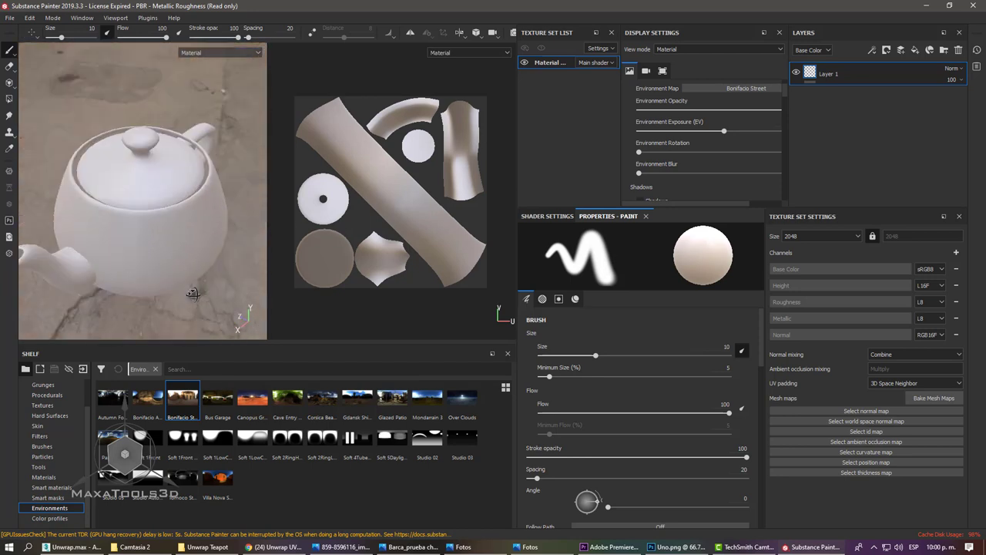
drag(252, 397, 215, 91)
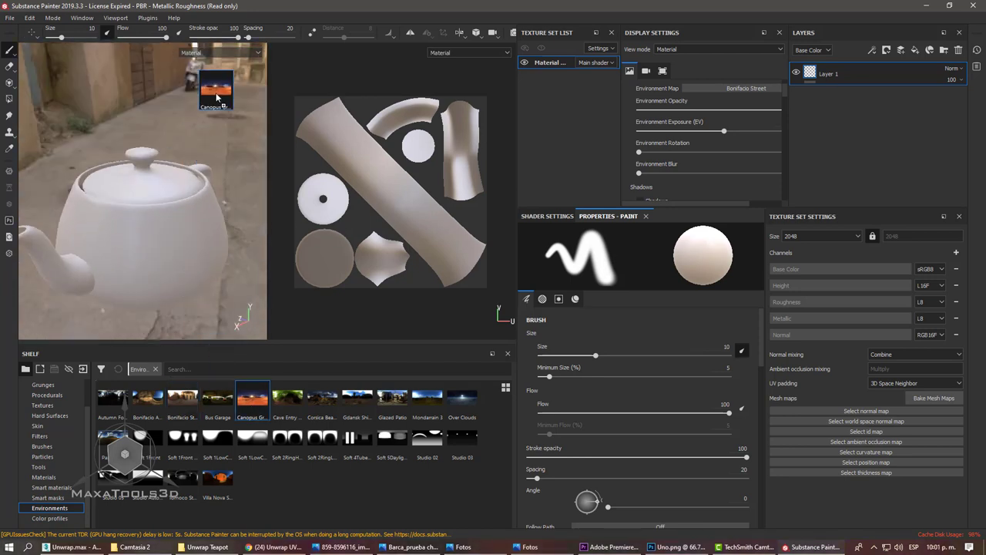
scroll(216, 254, down, 3)
scroll(216, 257, down, 2)
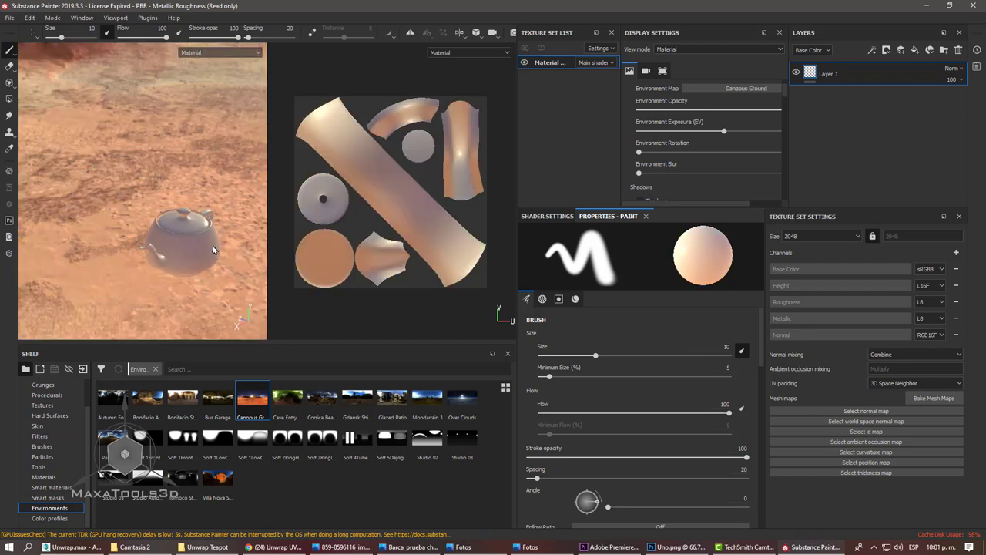
alt+drag(215, 258, 214, 222)
scroll(199, 243, up, 3)
scroll(199, 242, up, 2)
- Reapply Bonifacio Street and rename the paint layer from Layer 1 to 'Color'
drag(182, 397, 185, 164)
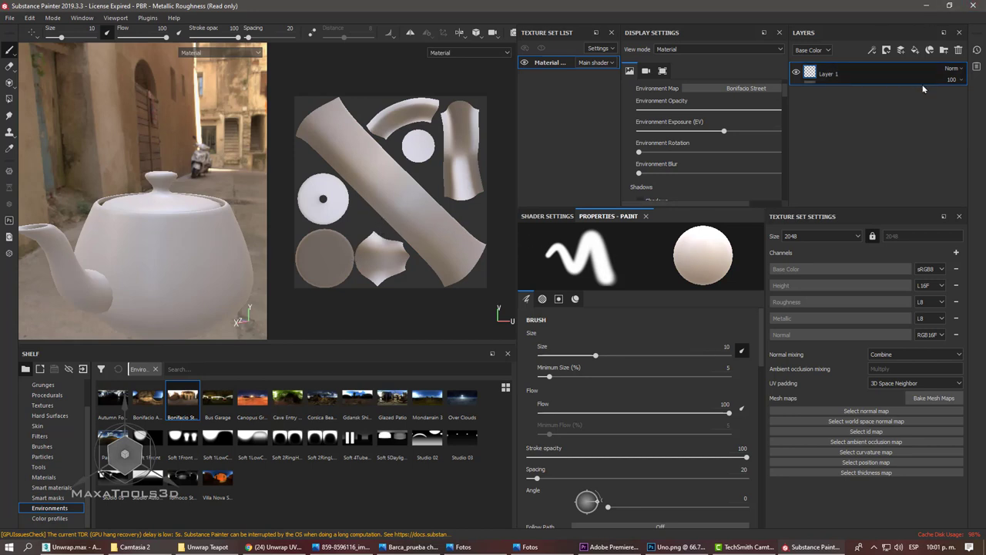
right_click(832, 77)
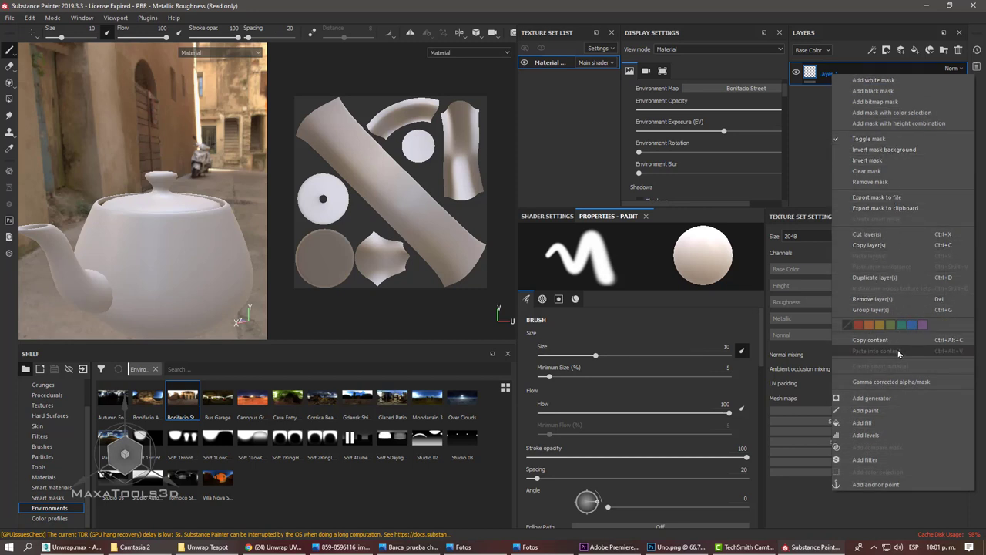
click(820, 173)
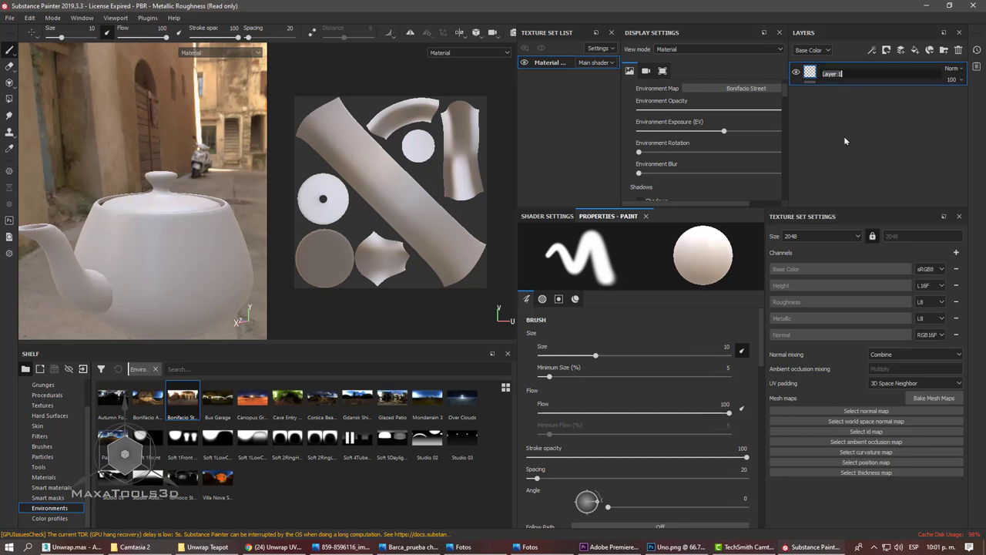
text(Color)
key(Return)
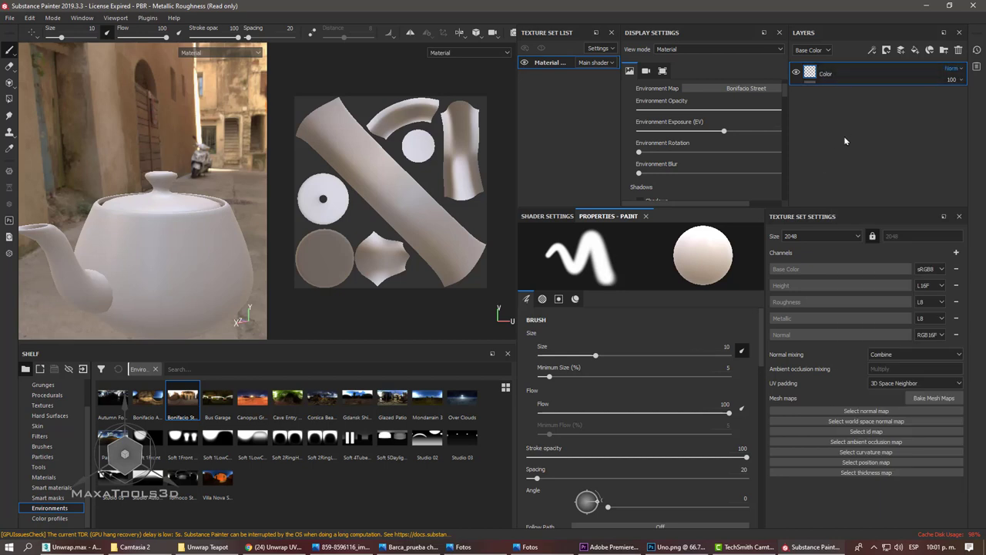
- Disable the height, rough, metal and nrm channels on the paint brush
scroll(657, 372, down, 5)
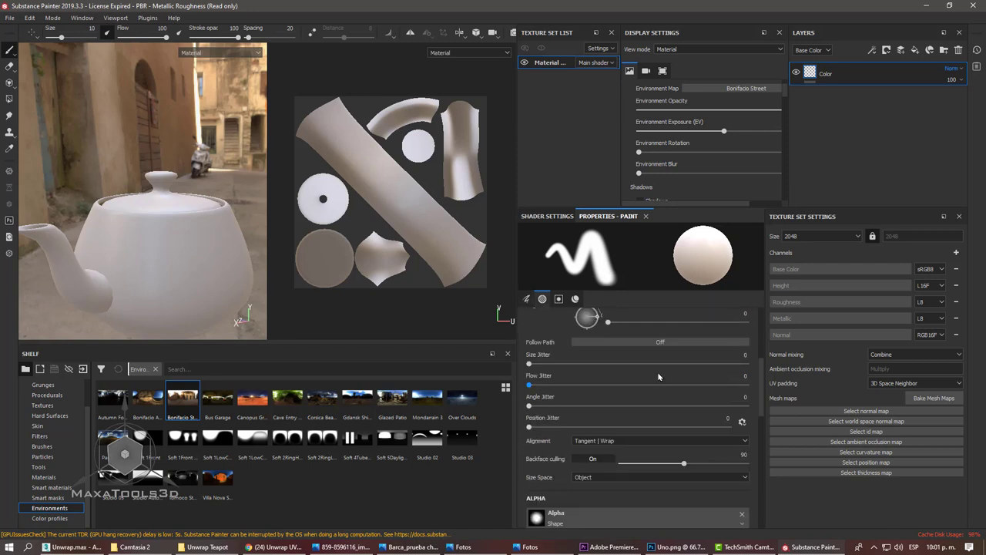
scroll(657, 371, down, 5)
scroll(657, 372, up, 1)
click(587, 403)
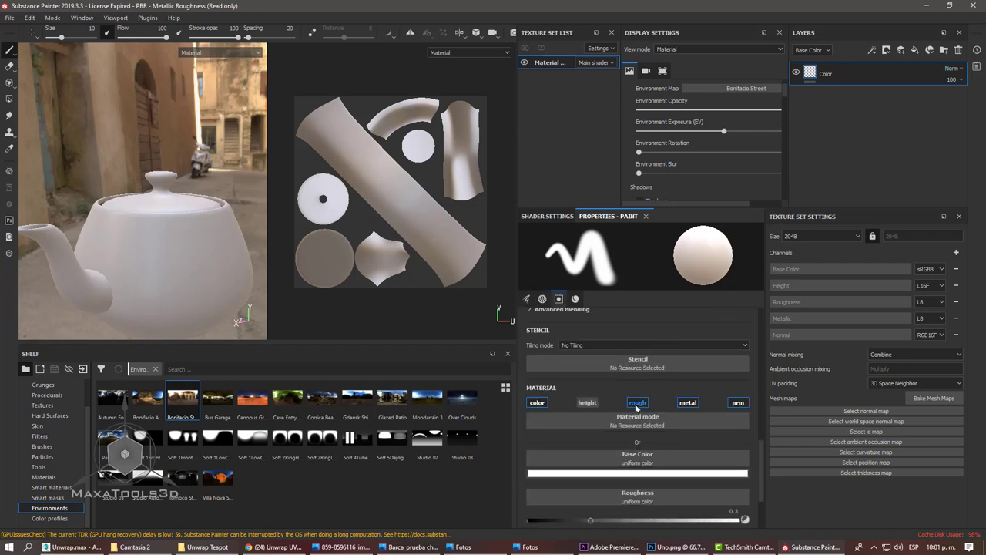
click(637, 402)
click(687, 402)
click(737, 402)
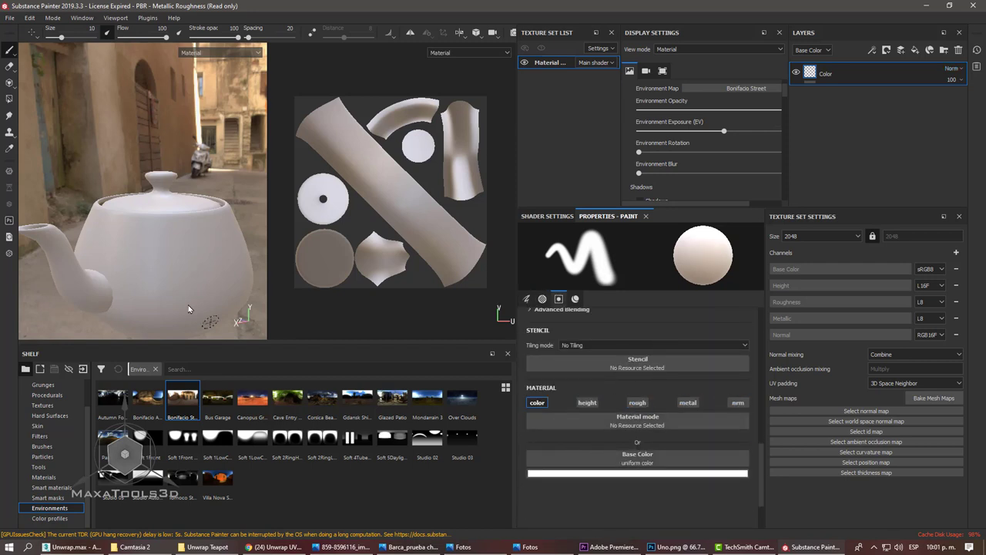
- Set the brush base colour to green, paint a test stroke on the body, then undo it
click(634, 473)
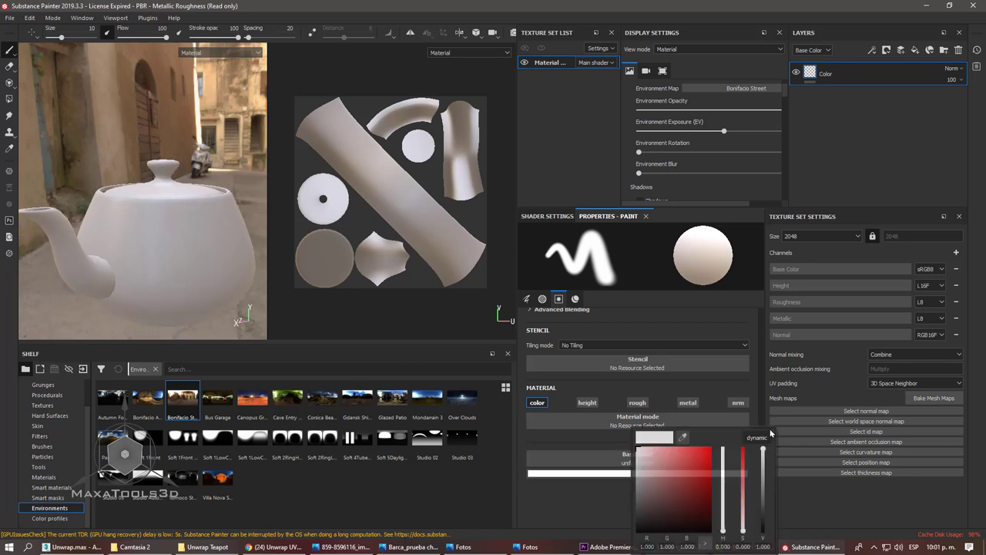
drag(701, 466, 711, 499)
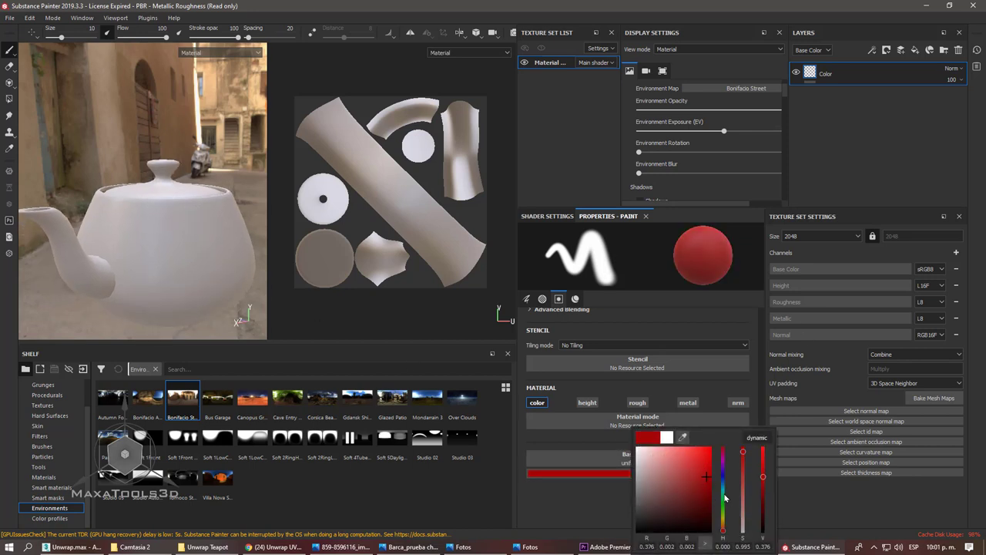
click(724, 499)
mouse_move(209, 244)
alt+mouse_down()
mouse_move(201, 191)
mouse_move(168, 226)
mouse_move(193, 183)
mouse_move(198, 247)
mouse_move(213, 222)
mouse_move(186, 250)
mouse_move(193, 192)
mouse_move(210, 185)
mouse_move(194, 179)
mouse_move(228, 176)
mouse_move(202, 258)
mouse_move(231, 196)
mouse_move(204, 237)
alt+mouse_up()
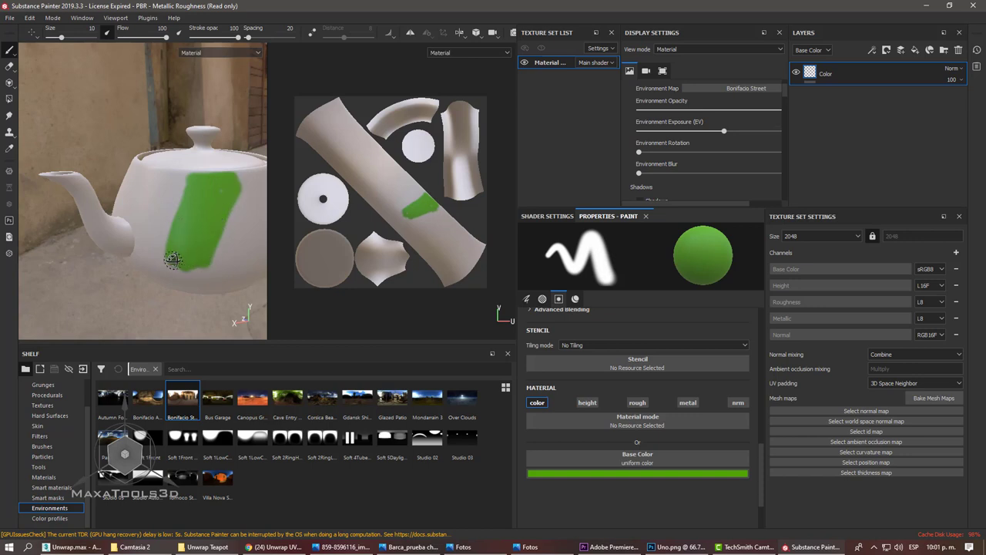
mouse_move(172, 255)
alt+mouse_down()
mouse_move(215, 264)
mouse_move(169, 236)
alt+mouse_up()
key(ctrl+z)
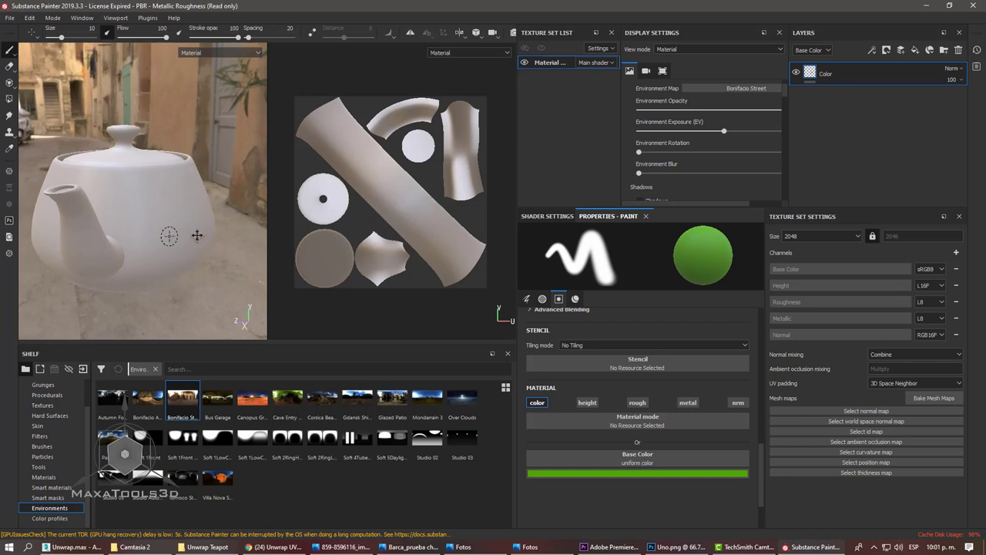
mouse_move(116, 226)
alt+mouse_down()
mouse_move(144, 278)
mouse_move(80, 220)
mouse_move(136, 211)
mouse_move(216, 220)
mouse_move(158, 227)
mouse_move(172, 205)
mouse_move(152, 202)
alt+mouse_up()
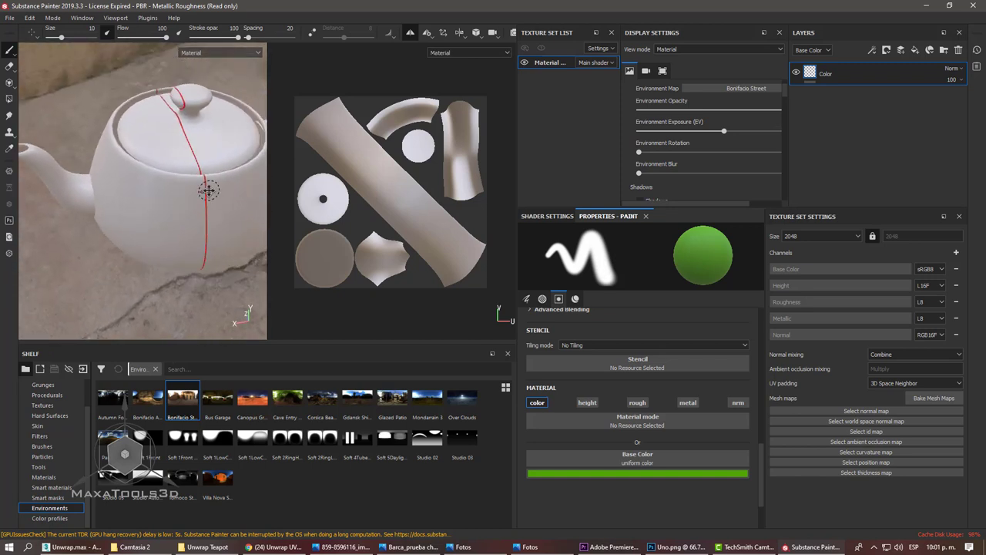
- Scroll through the Shader Settings: Common Parameters, Subsurface Scattering, Parallax and Displacement & Tessellation
click(557, 218)
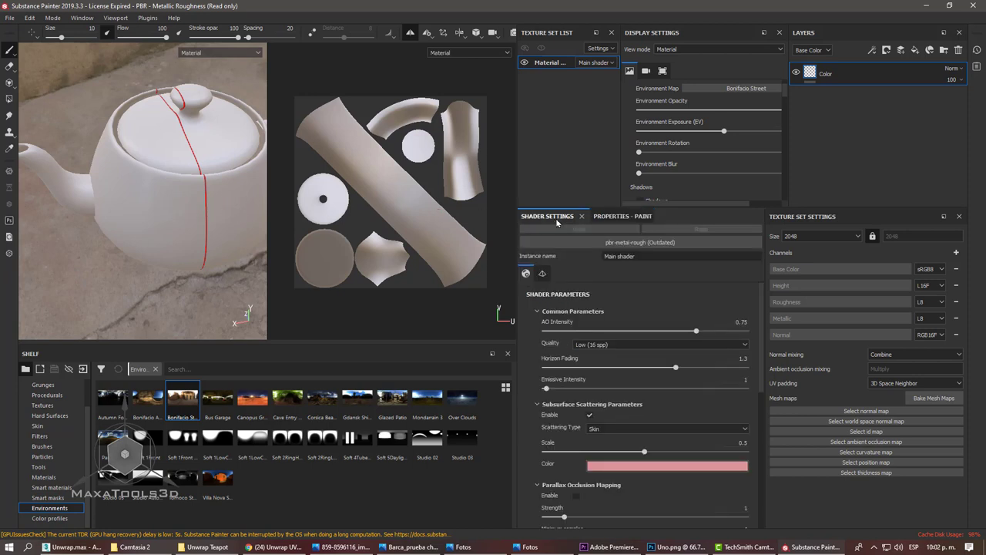
scroll(657, 398, down, 2)
scroll(660, 399, down, 2)
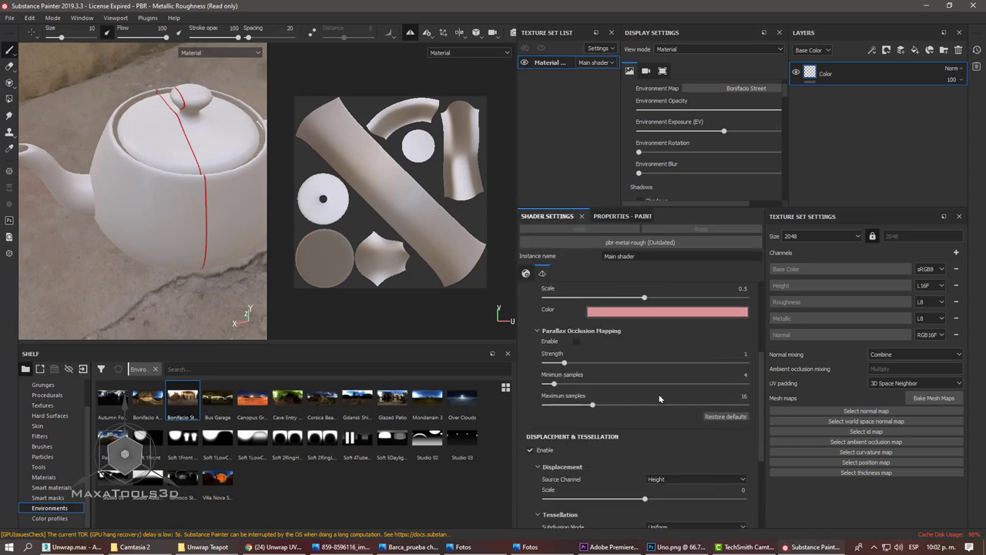
scroll(659, 398, down, 3)
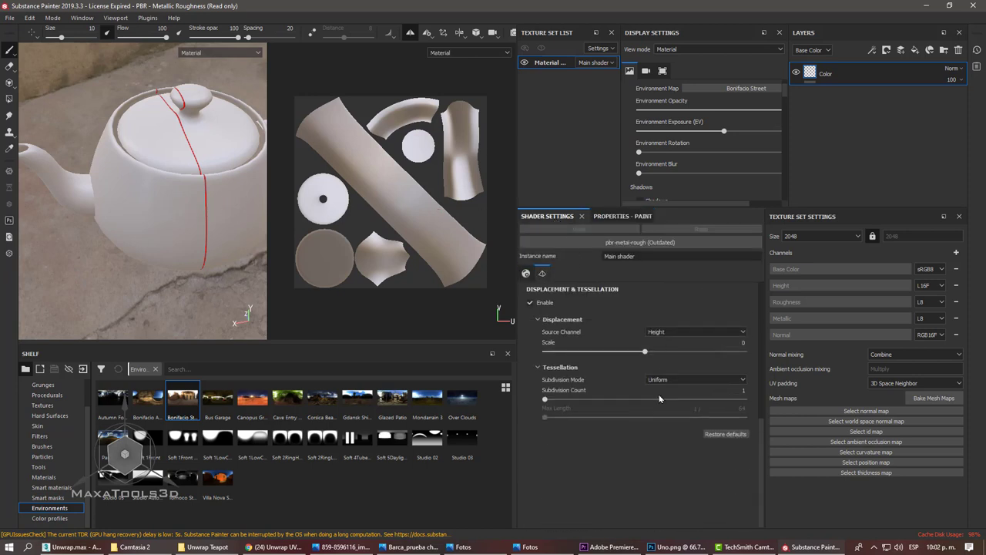
scroll(659, 399, up, 4)
scroll(659, 399, up, 3)
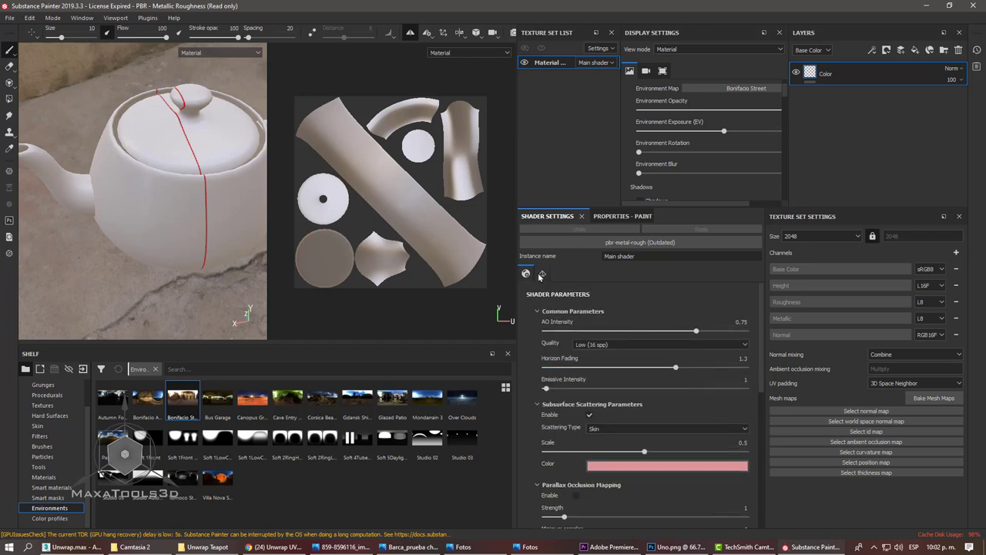
scroll(605, 311, down, 3)
scroll(605, 310, up, 3)
- Glance at the brush properties, then return to review the shader parameters again
click(614, 217)
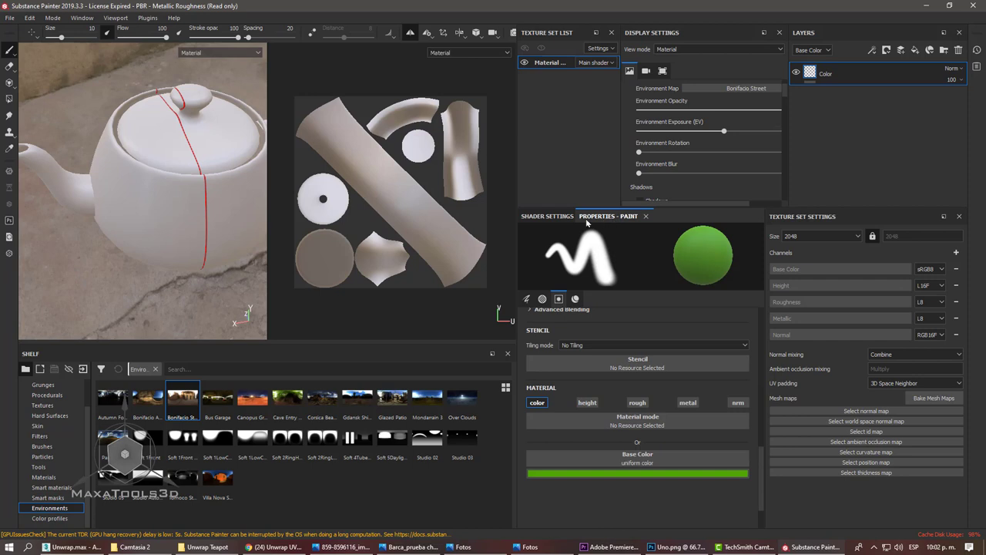
click(545, 216)
scroll(636, 332, down, 2)
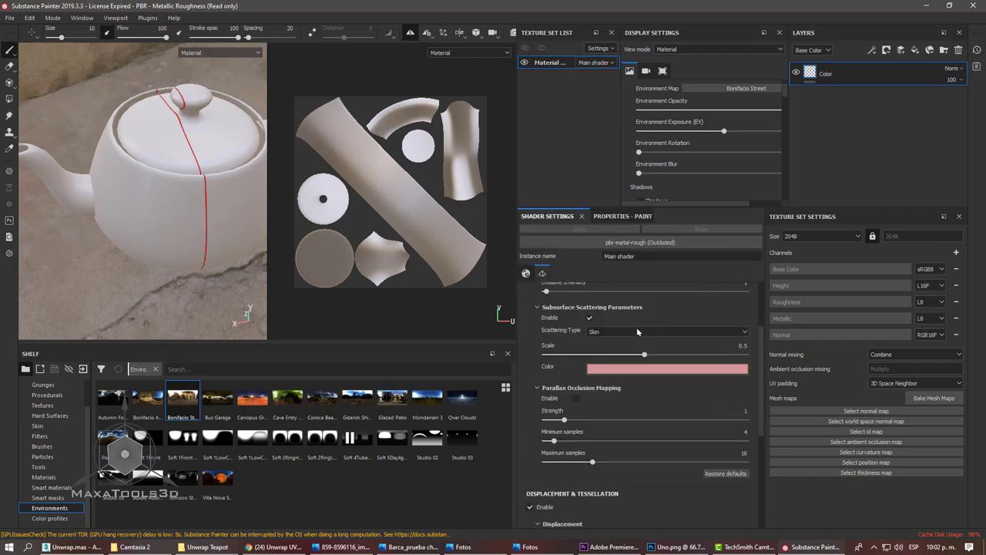
scroll(636, 332, down, 3)
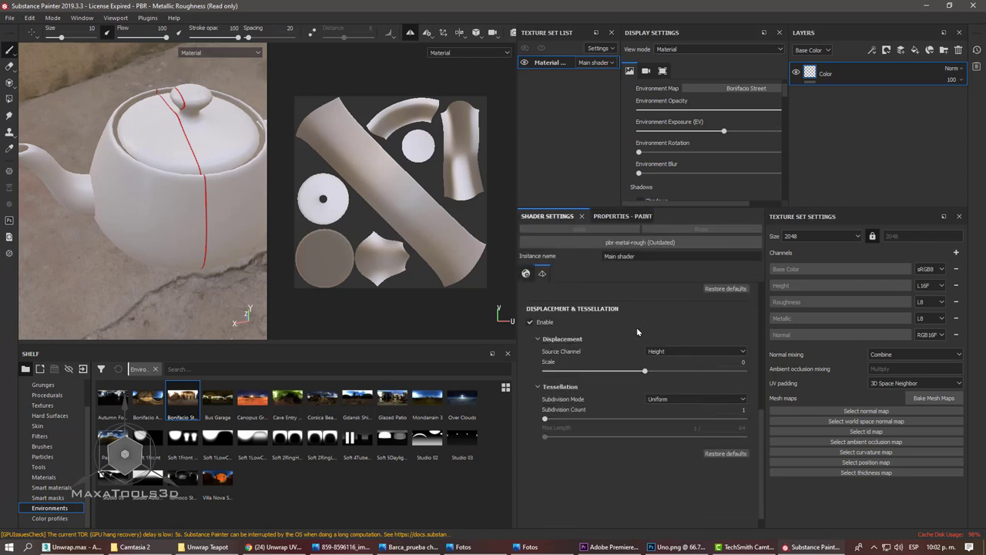
scroll(636, 332, up, 1)
scroll(636, 331, up, 1)
scroll(637, 332, up, 1)
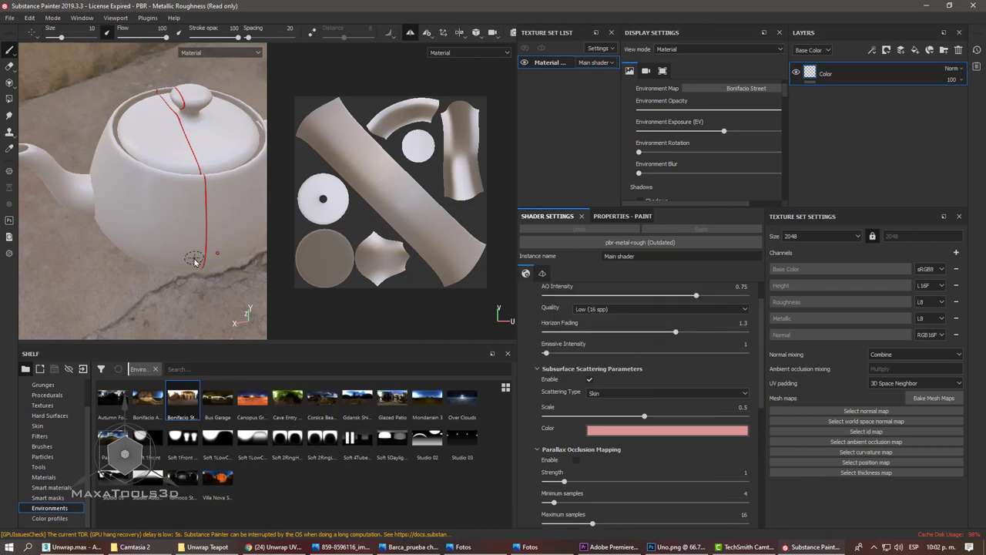
- Set painting symmetry to mirror across the Z axis
click(431, 39)
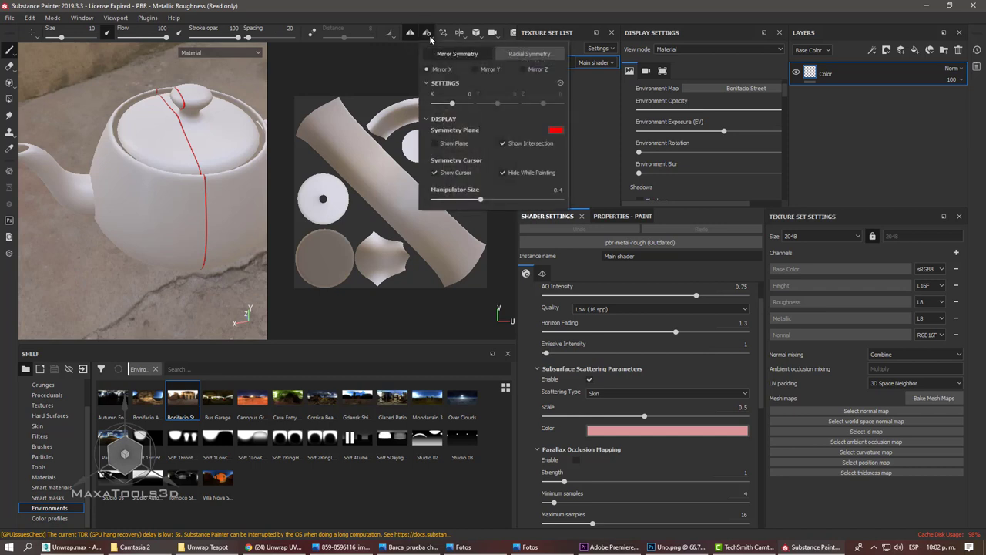
click(484, 74)
click(528, 72)
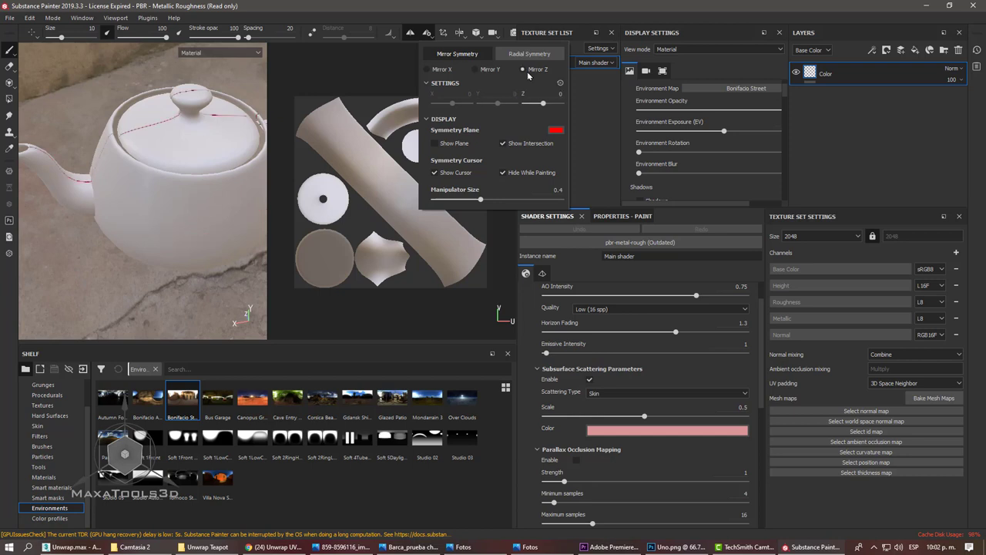
click(154, 230)
- Paint mirrored green test strokes on the teapot, inspect the spout side, then undo them
alt+drag(174, 205, 181, 224)
scroll(181, 224, up, 2)
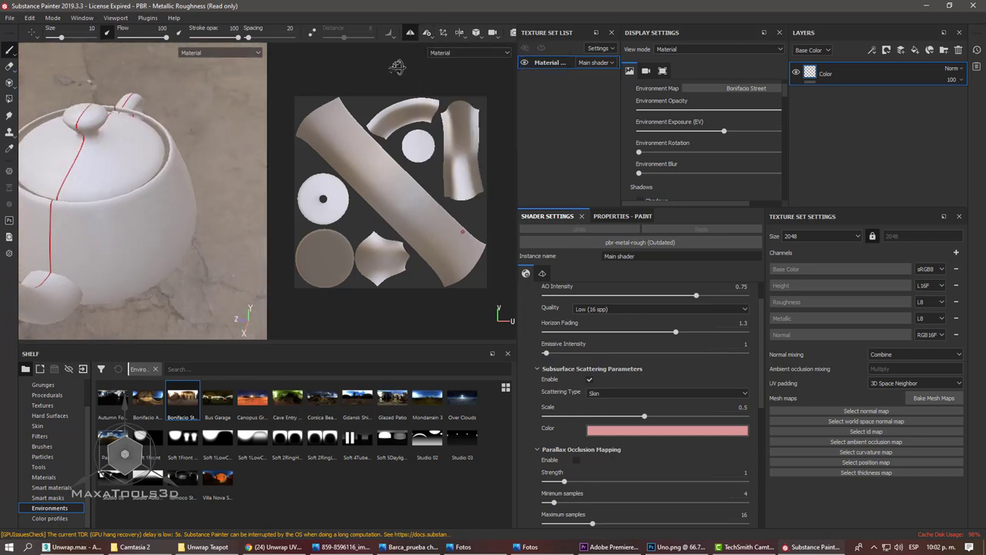
mouse_move(79, 213)
alt+mouse_down()
mouse_move(172, 198)
mouse_move(171, 236)
mouse_move(181, 202)
mouse_move(154, 210)
mouse_move(172, 227)
mouse_move(163, 199)
mouse_move(178, 214)
mouse_move(149, 224)
mouse_move(151, 204)
mouse_move(150, 216)
mouse_move(159, 213)
alt+mouse_up()
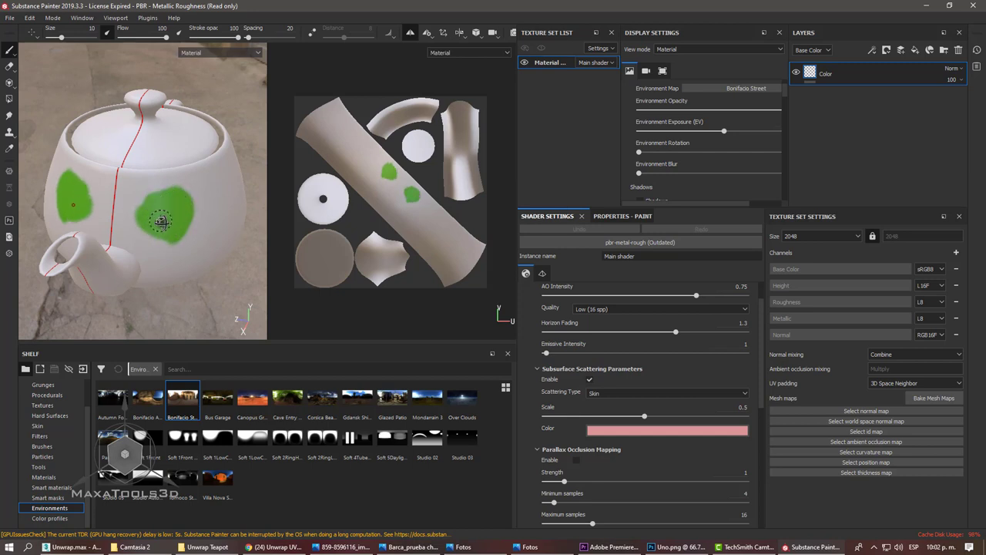
mouse_move(148, 249)
alt+mouse_down()
mouse_move(67, 246)
mouse_move(107, 255)
mouse_move(64, 241)
mouse_move(118, 236)
alt+mouse_up()
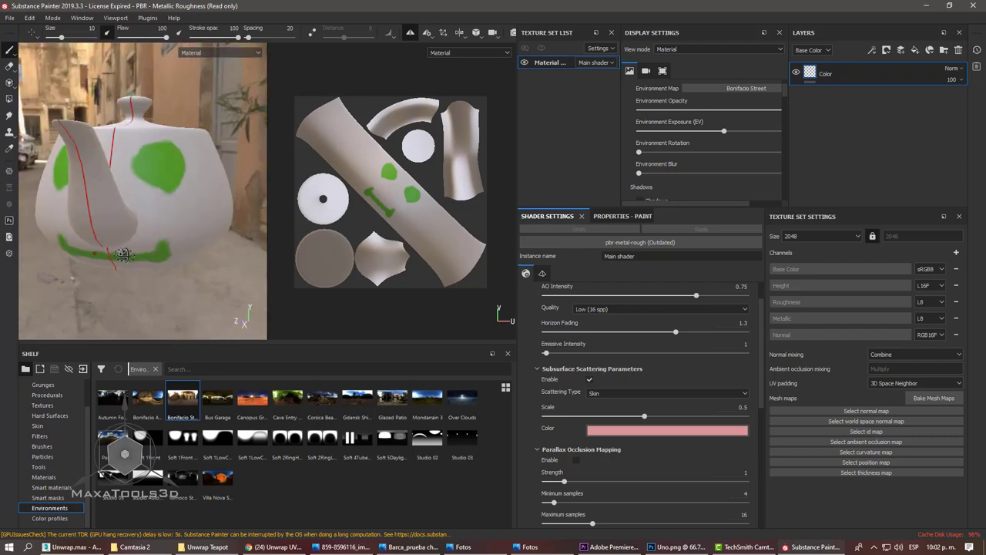
mouse_move(178, 188)
alt+mouse_down()
mouse_move(181, 232)
mouse_move(198, 213)
mouse_move(187, 187)
mouse_move(215, 211)
alt+mouse_up()
key(ctrl+z)
key(ctrl+z)
key(ctrl+z)
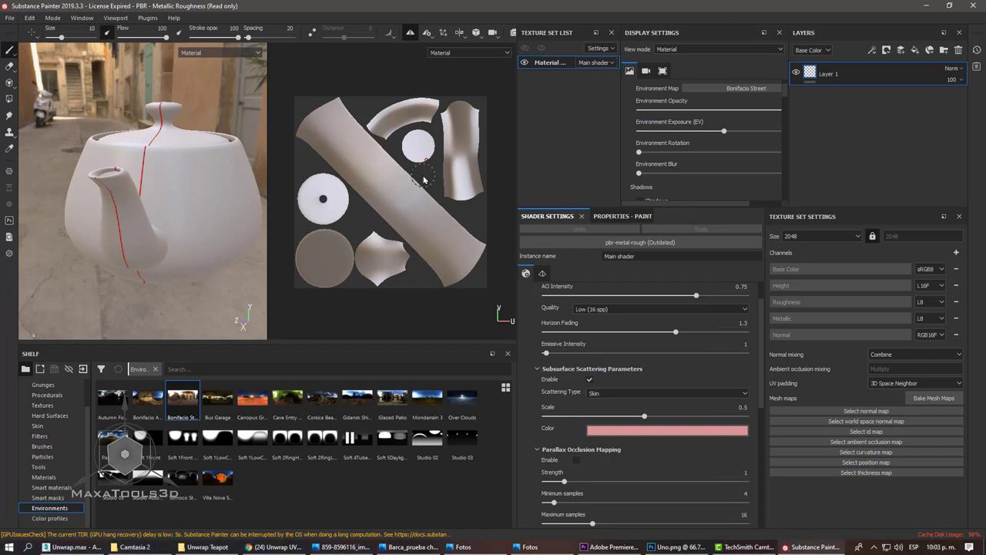
- Set up the mesh map bake with the position map included and 2048 output size
click(943, 397)
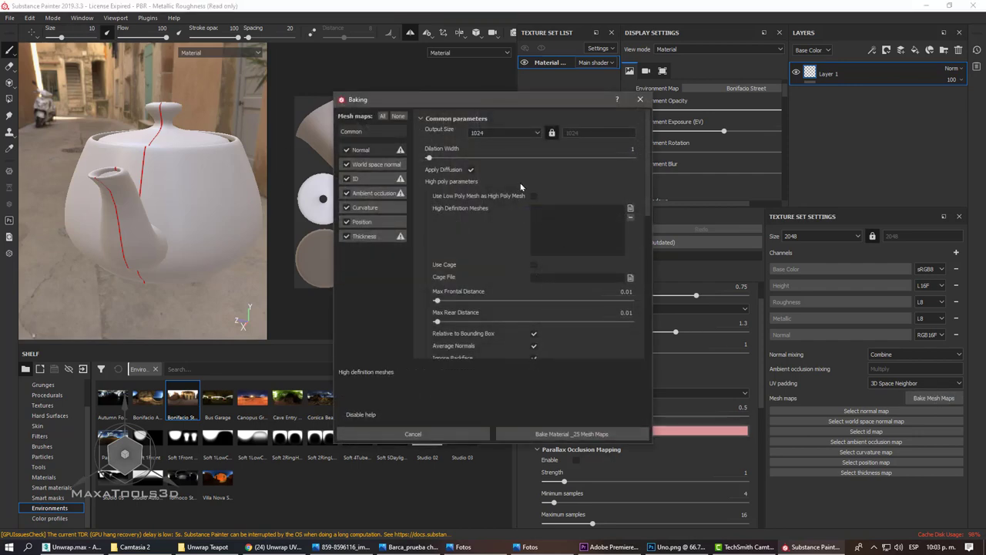
mouse_move(373, 193)
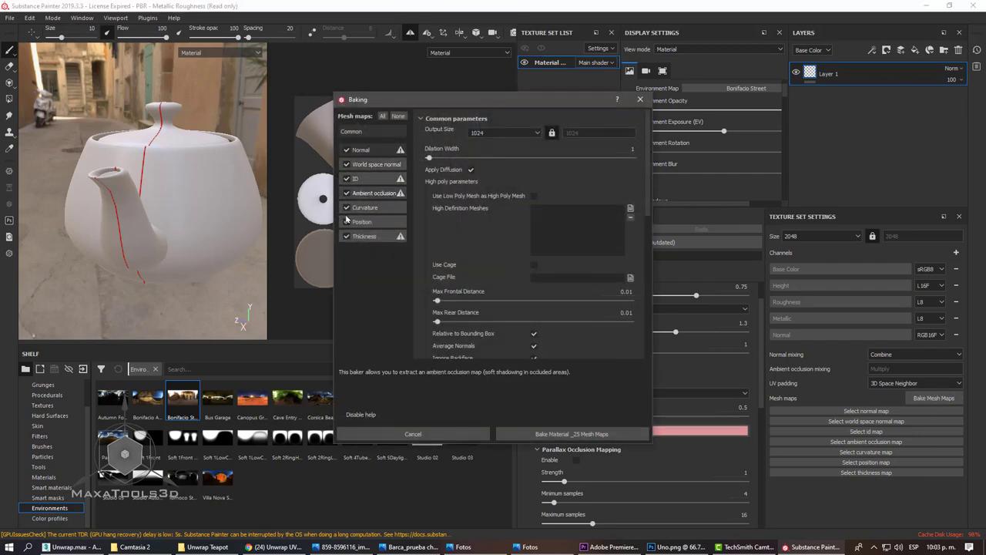
click(346, 221)
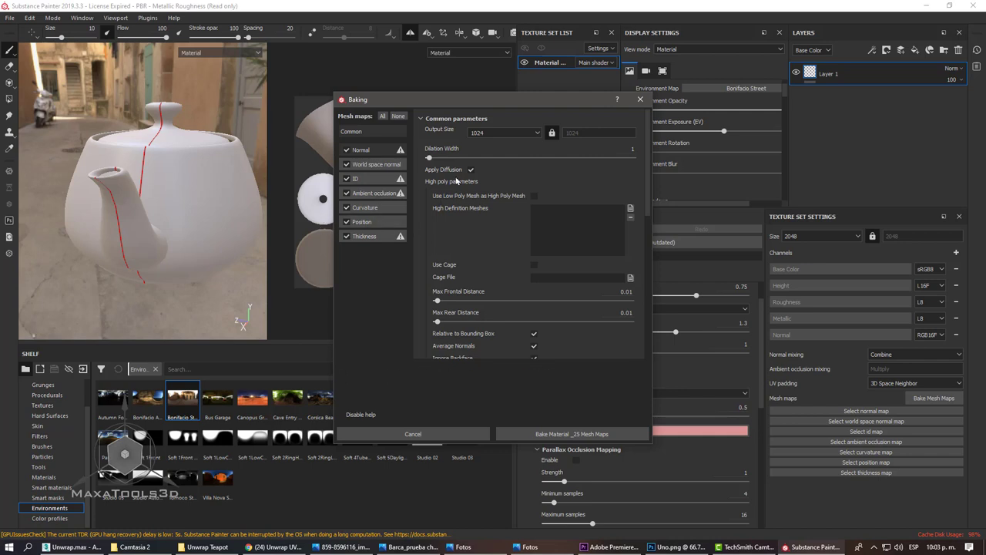
click(528, 134)
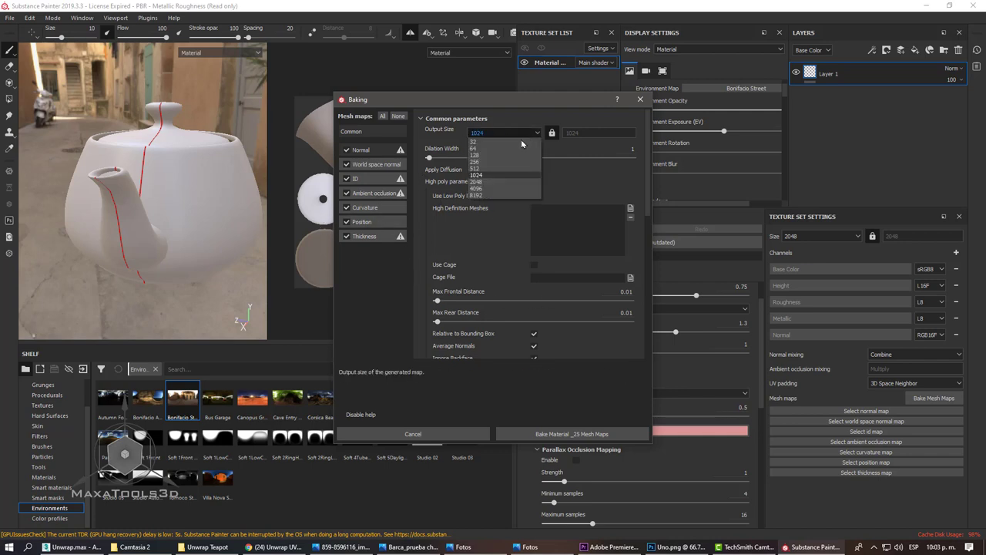
click(480, 180)
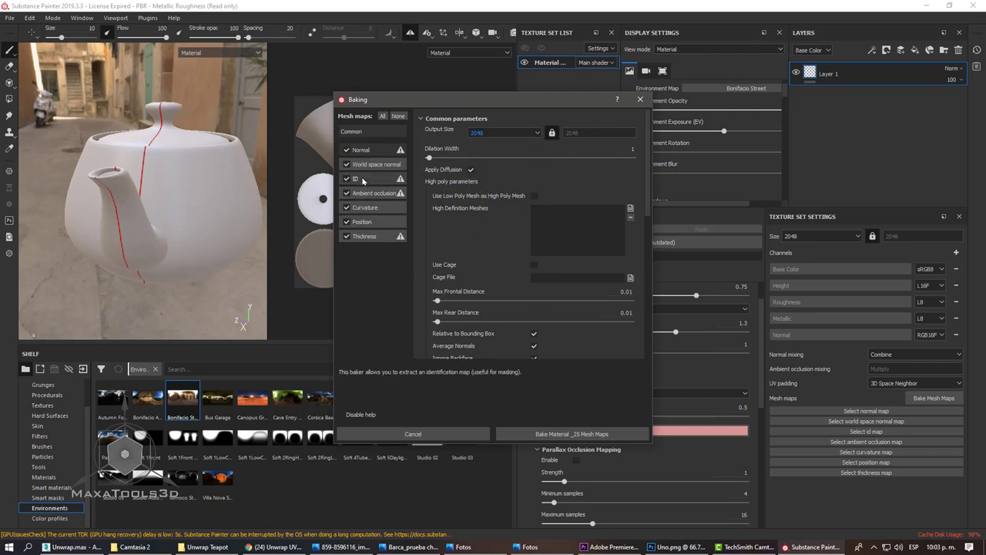
click(355, 134)
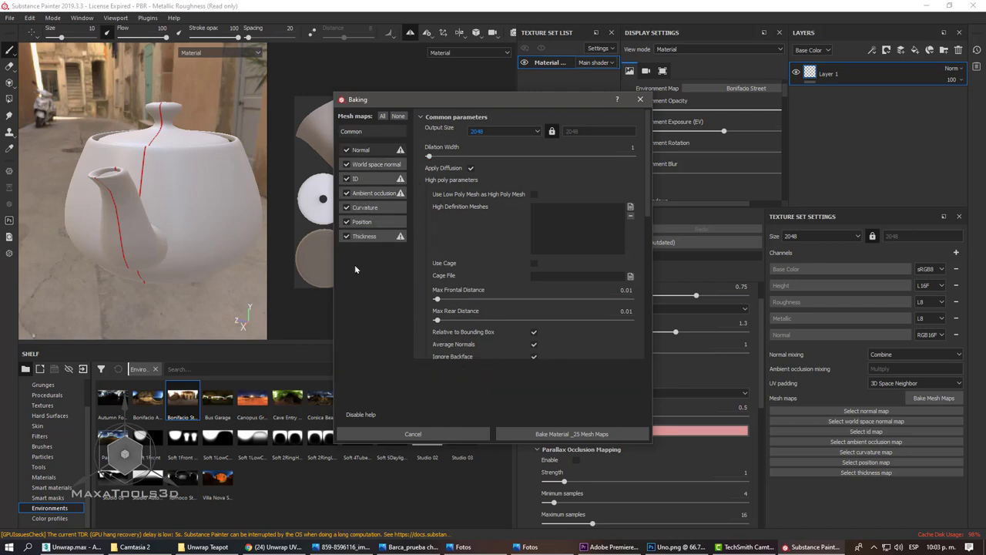
scroll(579, 276, down, 5)
scroll(578, 276, up, 3)
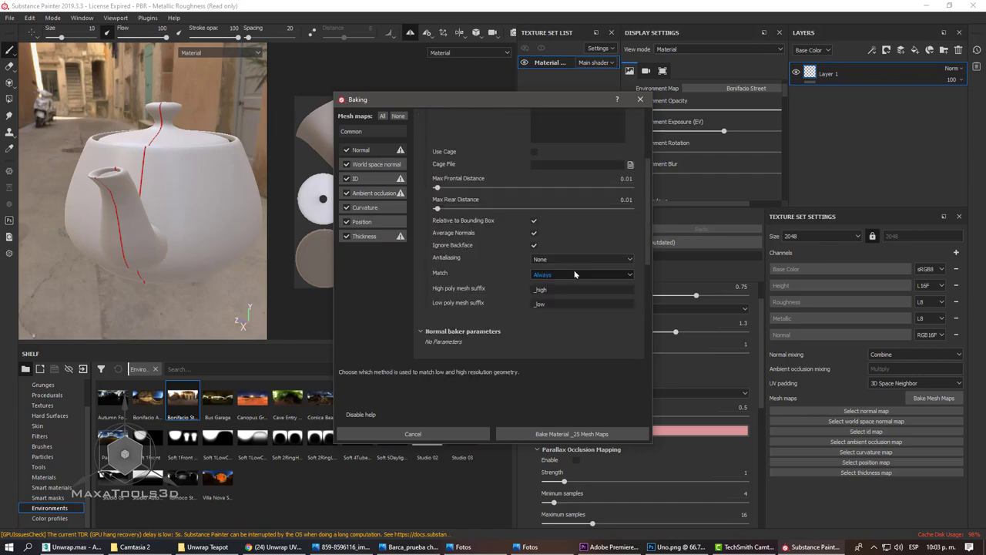
scroll(574, 273, up, 3)
- Bake the mesh maps and dismiss the results summary despite the failed ID map
click(568, 434)
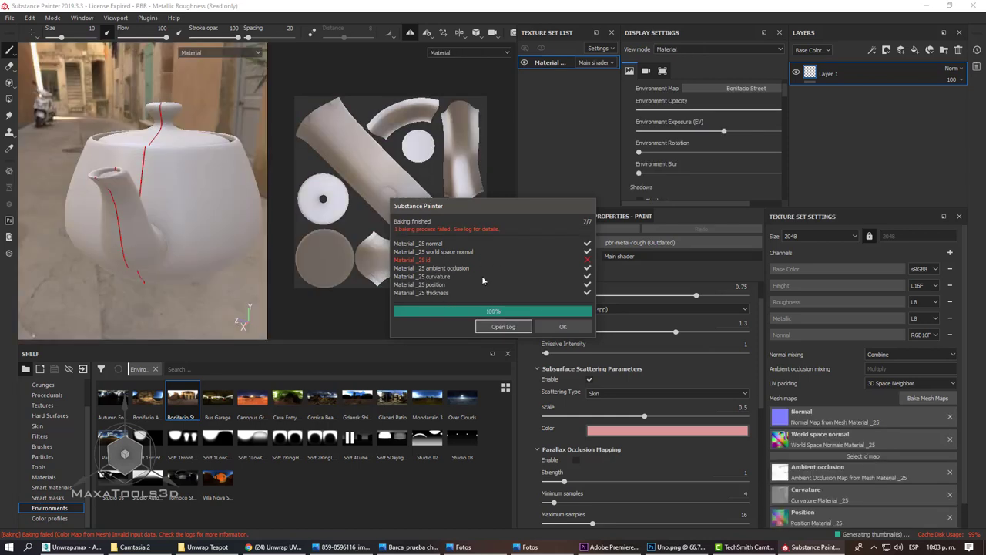
click(561, 326)
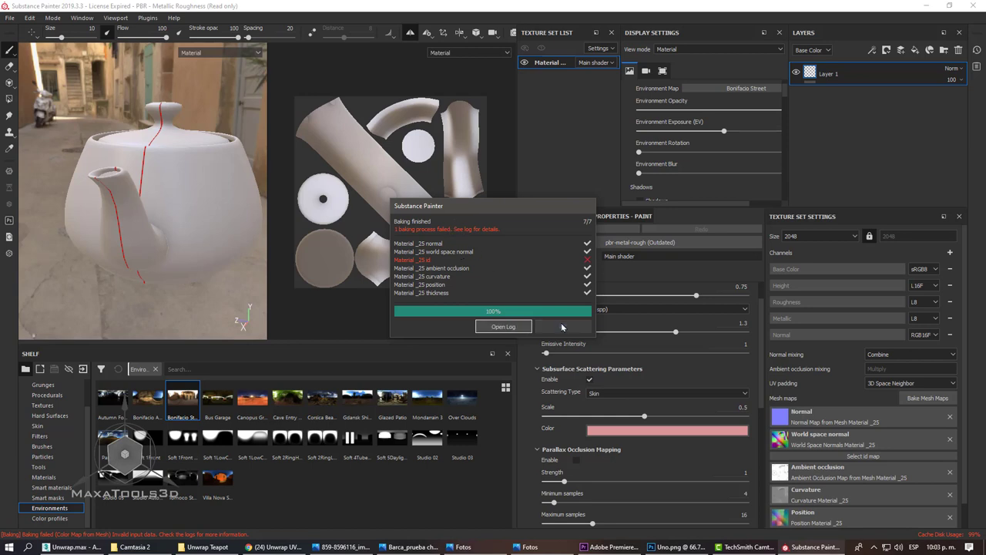
scroll(177, 227, up, 5)
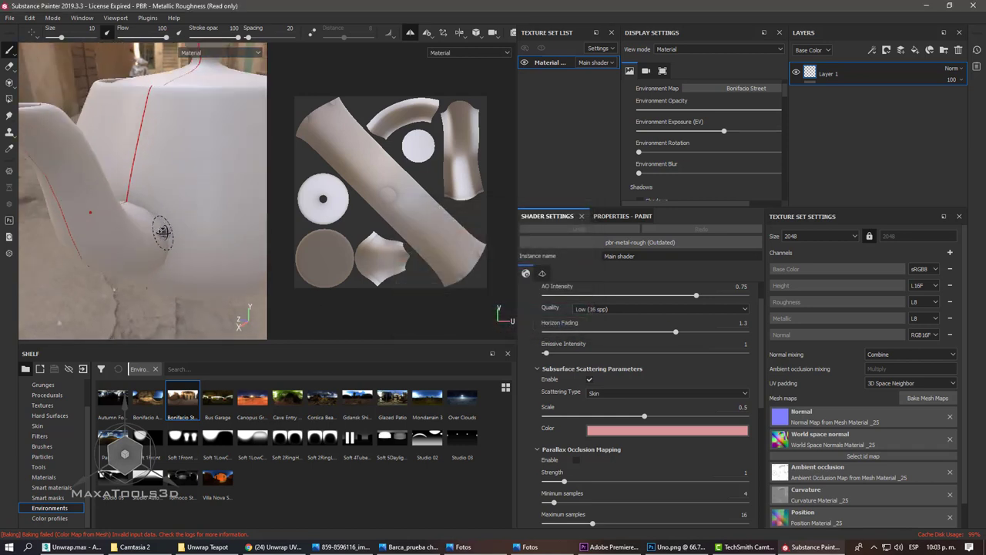
scroll(177, 227, down, 2)
scroll(198, 143, down, 1)
scroll(193, 205, down, 1)
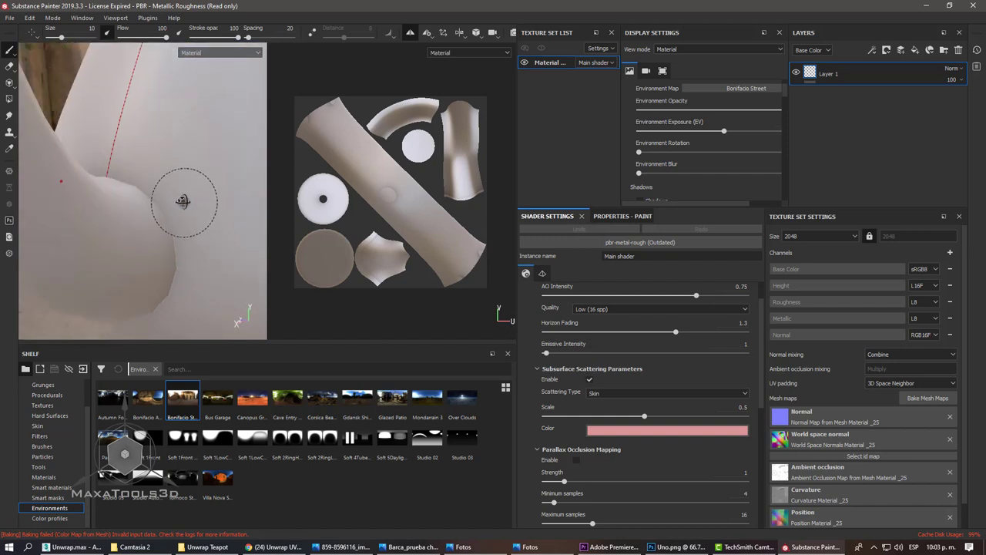
scroll(190, 197, down, 1)
scroll(190, 196, down, 2)
- Orbit and zoom to look down at the baked teapot lid
alt+drag(190, 197, 131, 188)
scroll(176, 136, up, 2)
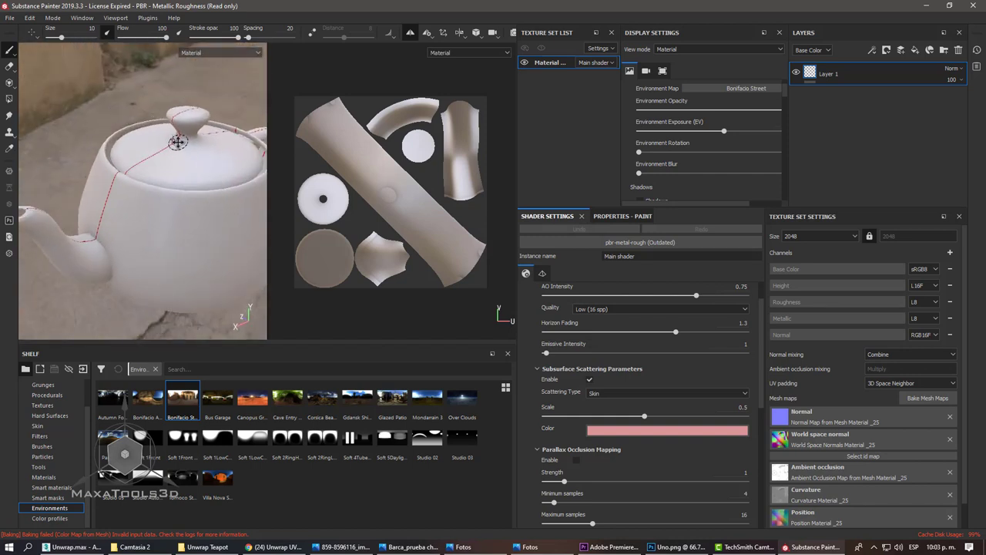
scroll(192, 158, up, 2)
scroll(192, 158, up, 2)
scroll(392, 193, up, 2)
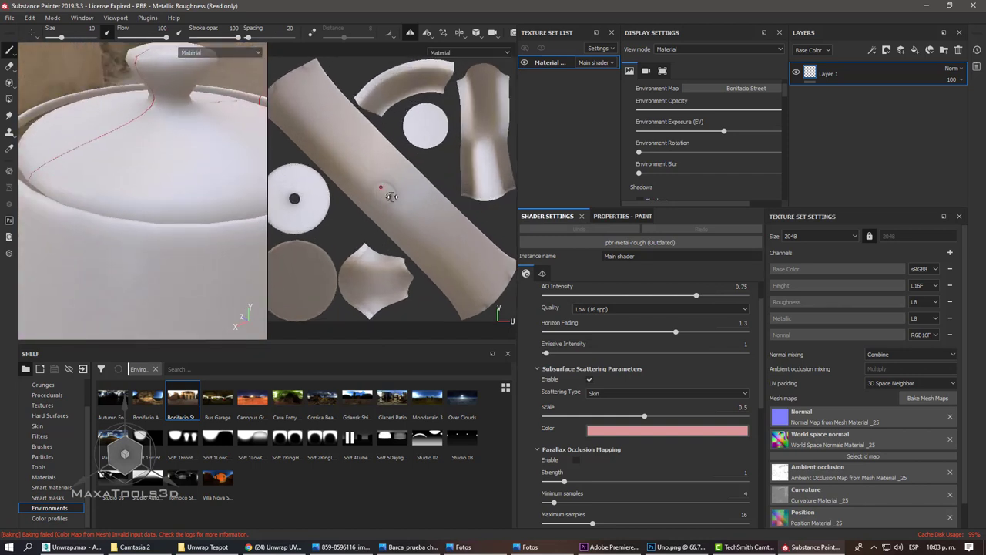
scroll(386, 182, up, 2)
scroll(385, 182, up, 2)
scroll(385, 176, up, 2)
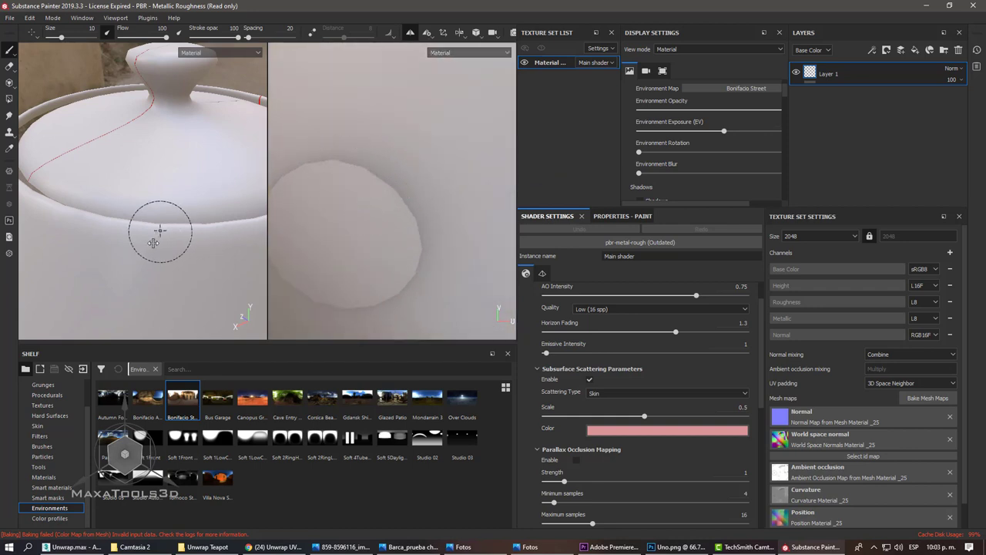
- Orbit to a side view of the teapot body rim and adjust the zoom
mouse_move(182, 171)
alt+mouse_down()
mouse_move(168, 200)
mouse_move(97, 238)
mouse_move(132, 213)
mouse_move(99, 209)
alt+mouse_up()
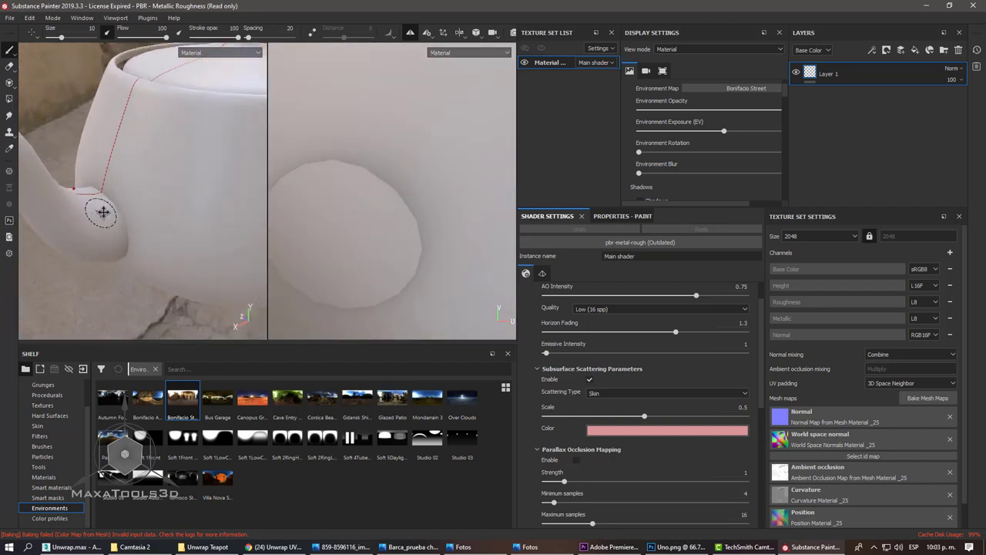
scroll(408, 176, down, 2)
scroll(408, 175, down, 1)
scroll(408, 175, down, 1)
scroll(336, 155, up, 1)
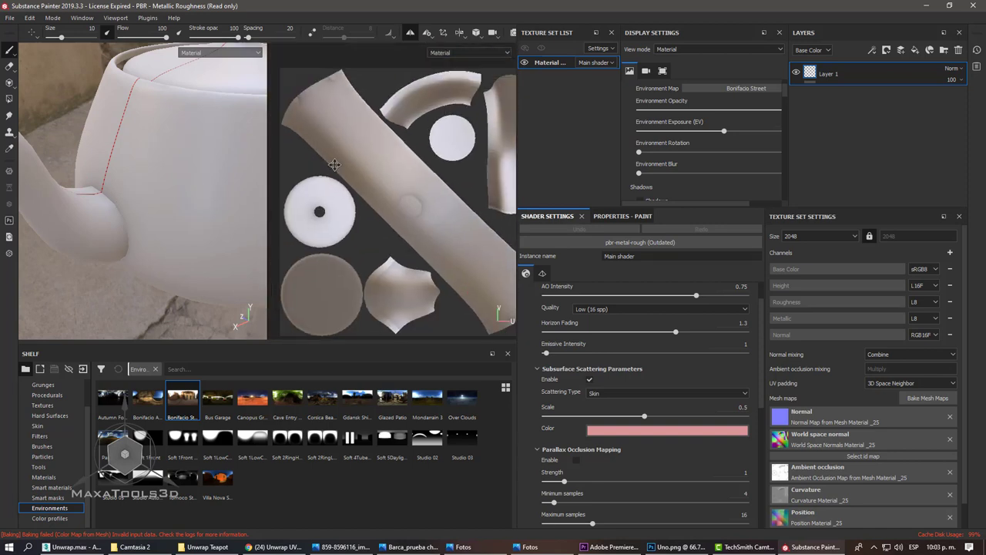
scroll(326, 151, up, 1)
scroll(329, 124, up, 2)
scroll(341, 132, up, 1)
scroll(341, 131, down, 1)
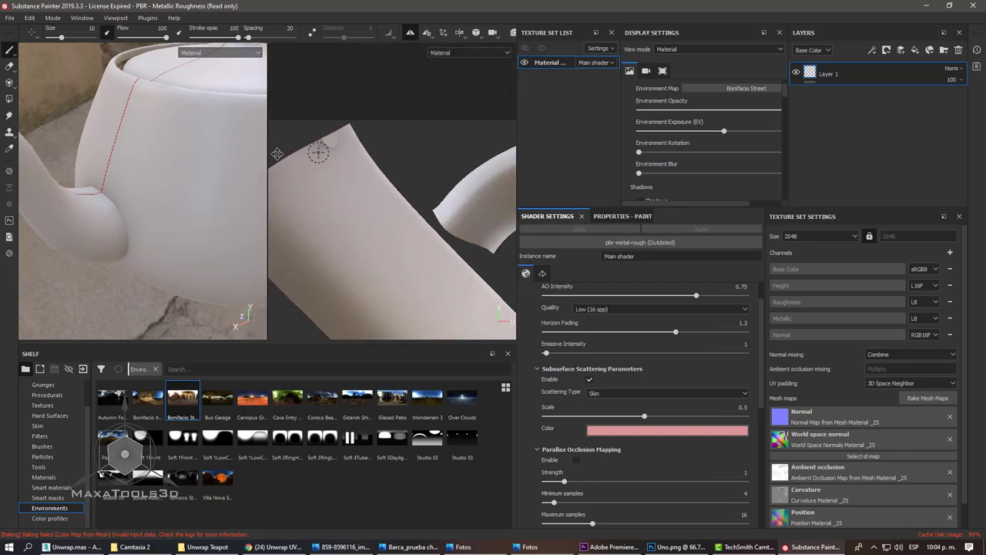
- Pull back to the whole teapot, pan it left, then frame a low close-up of the body
alt+drag(171, 171, 149, 167)
scroll(205, 154, down, 2)
alt+drag(205, 154, 244, 163)
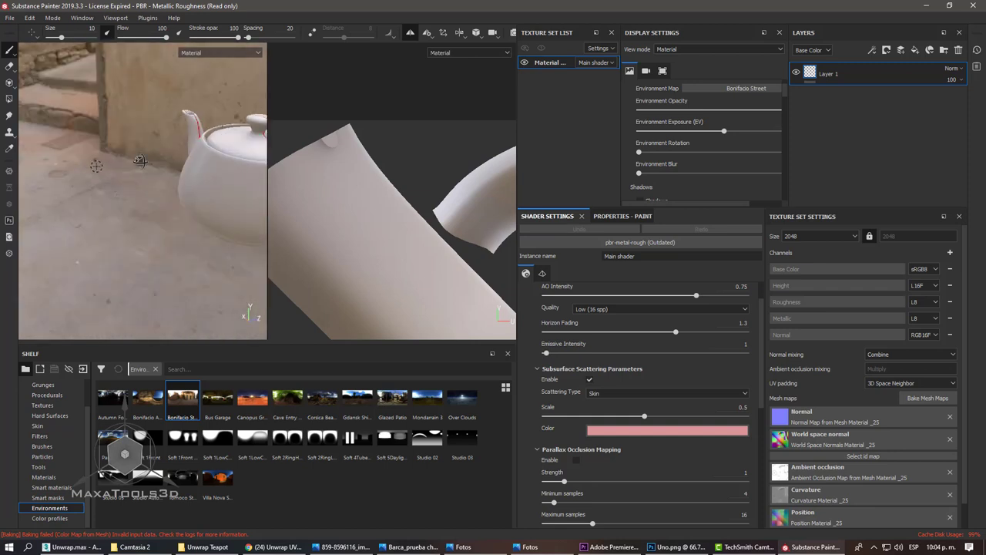
alt+middle_drag(243, 163, 115, 165)
scroll(176, 203, up, 2)
scroll(161, 161, up, 2)
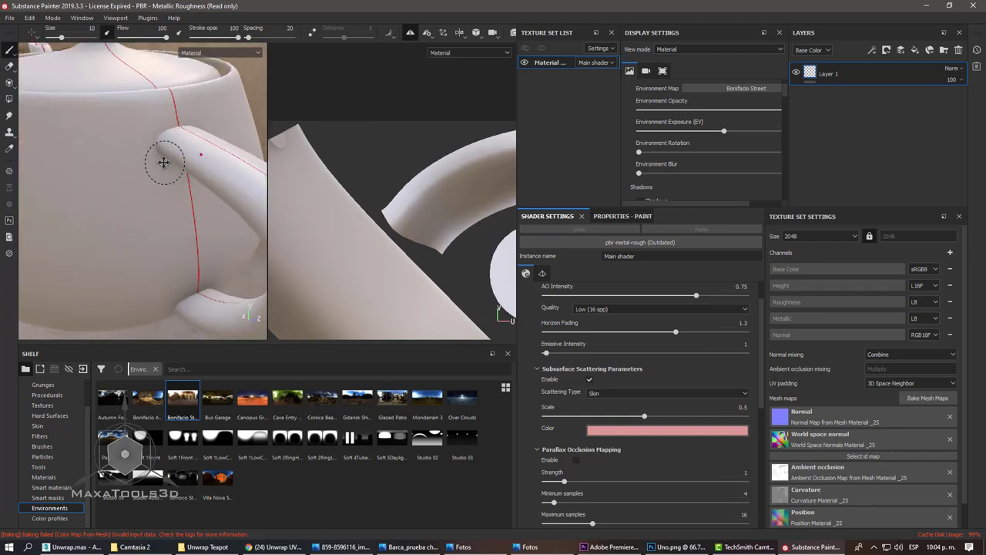
scroll(168, 136, up, 1)
scroll(168, 136, down, 2)
scroll(145, 188, down, 2)
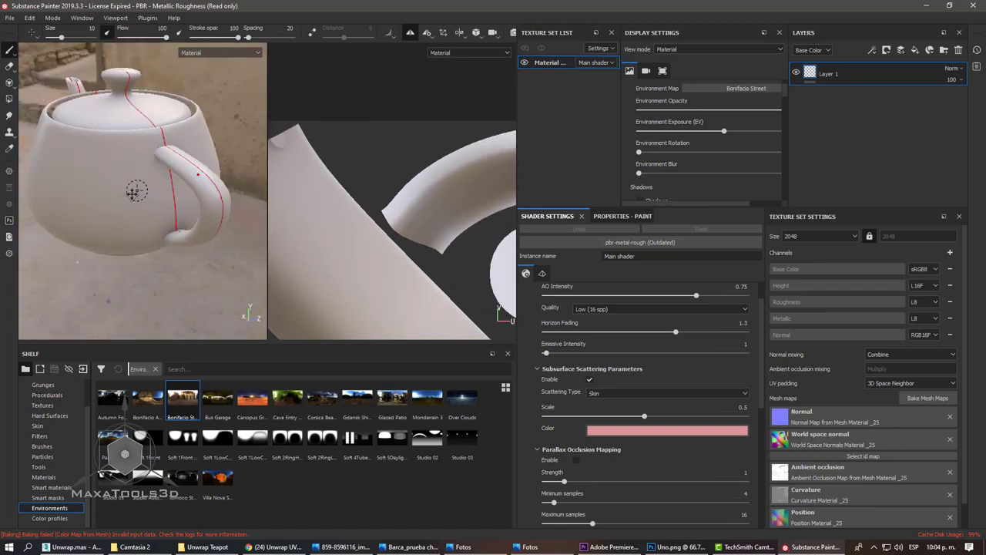
mouse_move(136, 192)
alt+mouse_down()
mouse_move(103, 218)
mouse_move(135, 185)
alt+mouse_up()
scroll(121, 214, up, 2)
scroll(181, 208, up, 2)
scroll(181, 208, down, 2)
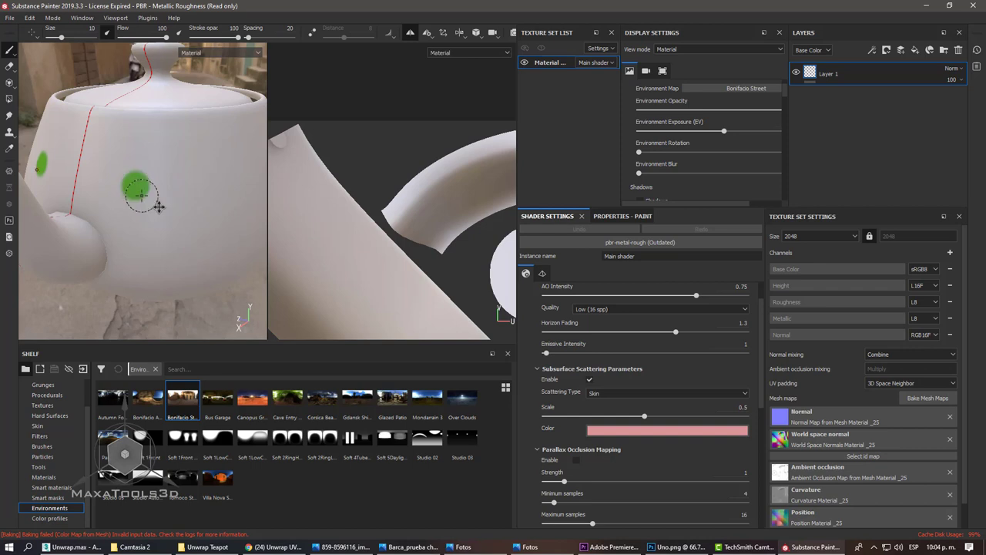
- Switch the brush to paint height and normal detail only, with base colour turned off
mouse_move(158, 206)
alt+mouse_down()
mouse_move(165, 192)
mouse_move(211, 198)
alt+mouse_up()
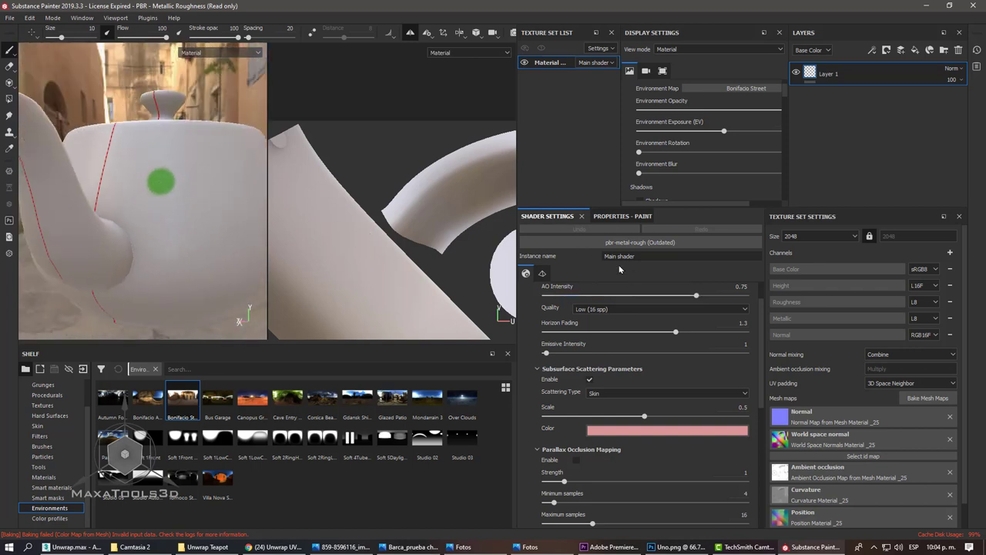
click(617, 215)
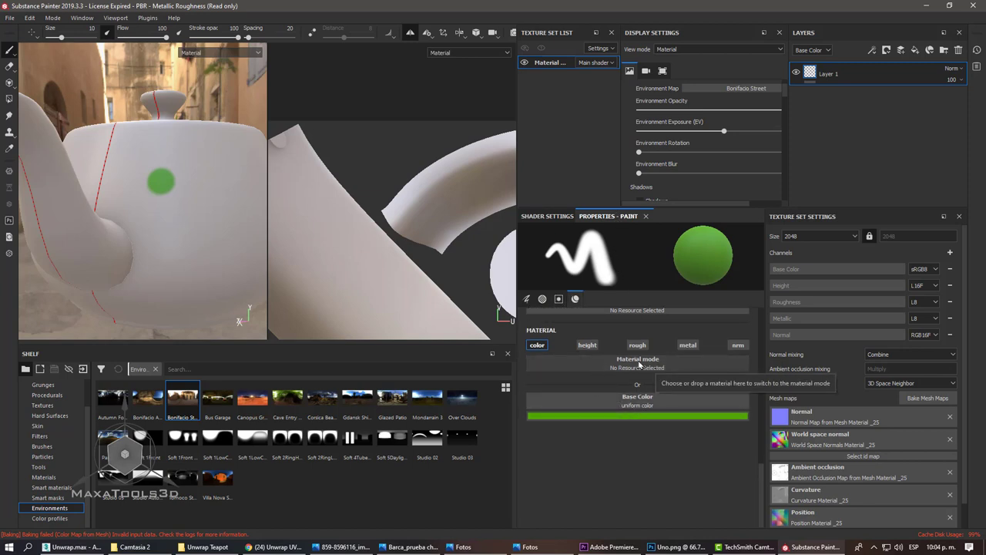
click(737, 344)
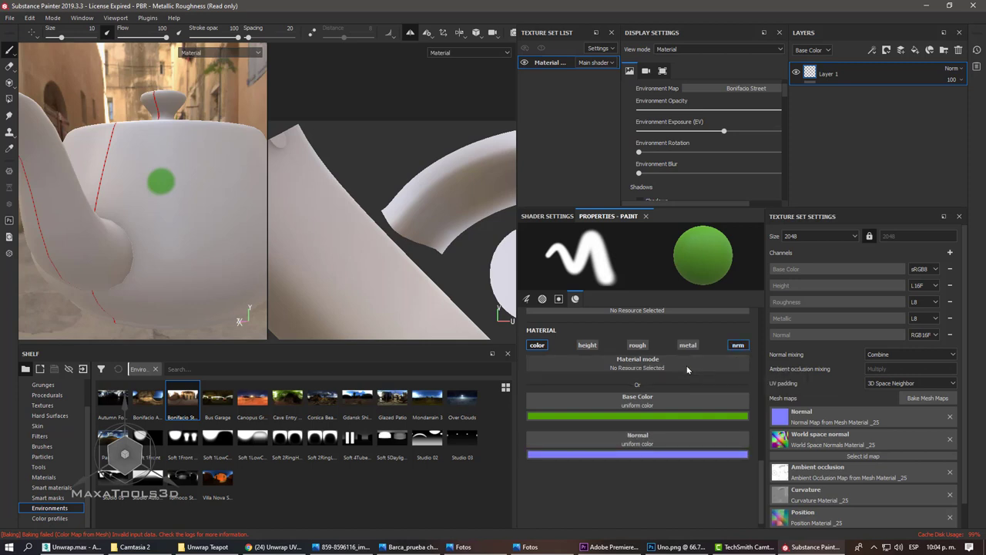
click(587, 345)
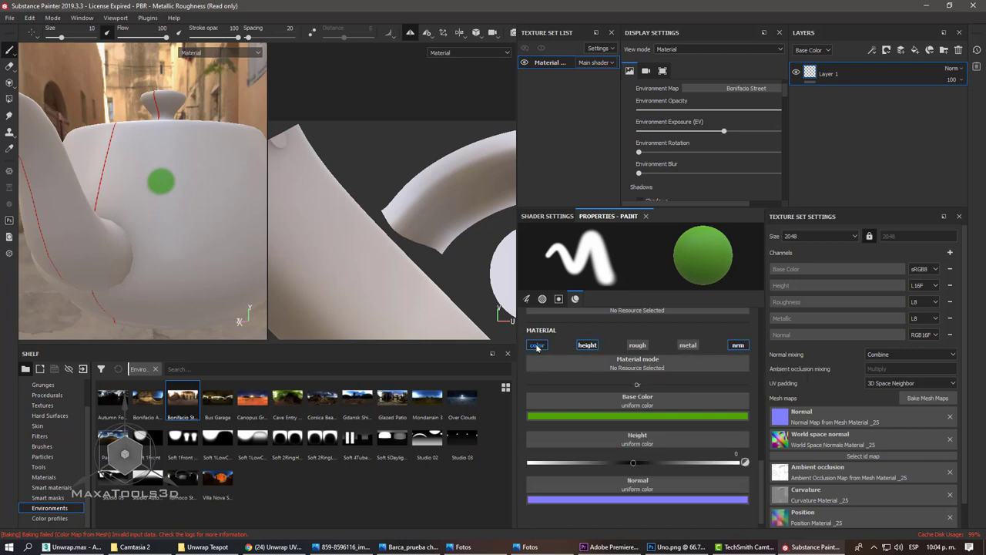
click(537, 345)
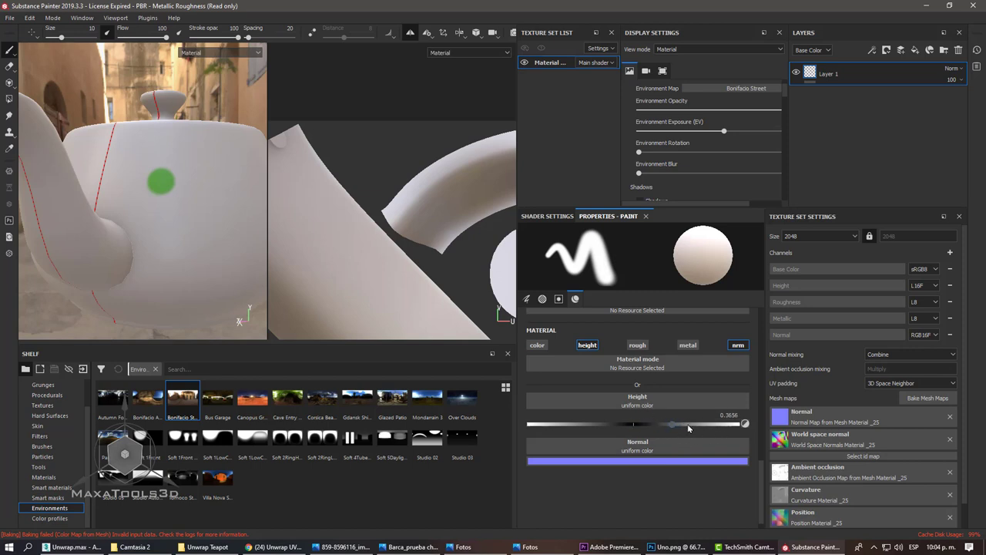
- Paint raised S-shaped height strokes on two sides of the teapot body
mouse_move(174, 297)
alt+mouse_down()
mouse_move(162, 195)
mouse_move(216, 279)
mouse_move(160, 308)
alt+mouse_up()
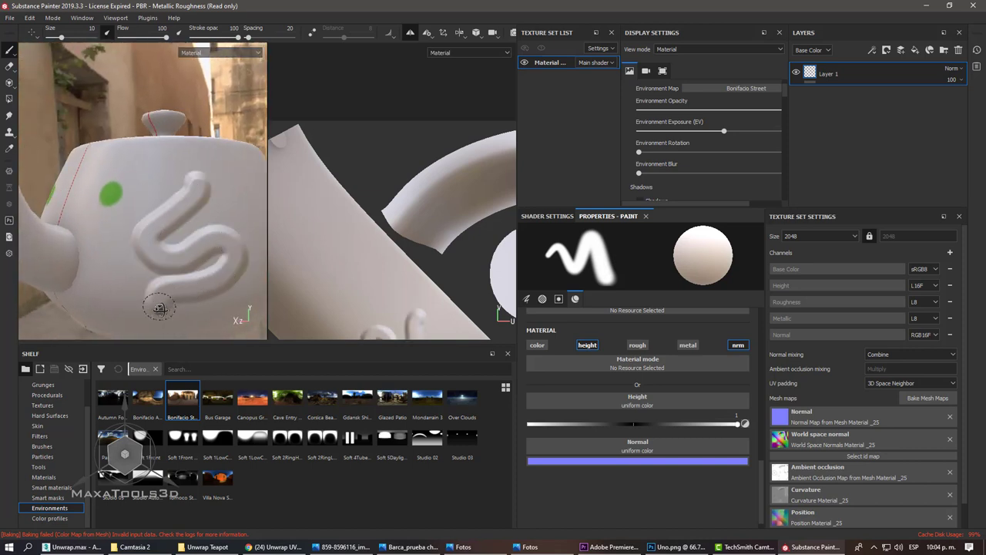
scroll(196, 300, up, 3)
mouse_move(132, 209)
alt+mouse_down()
mouse_move(49, 218)
mouse_move(111, 229)
alt+mouse_up()
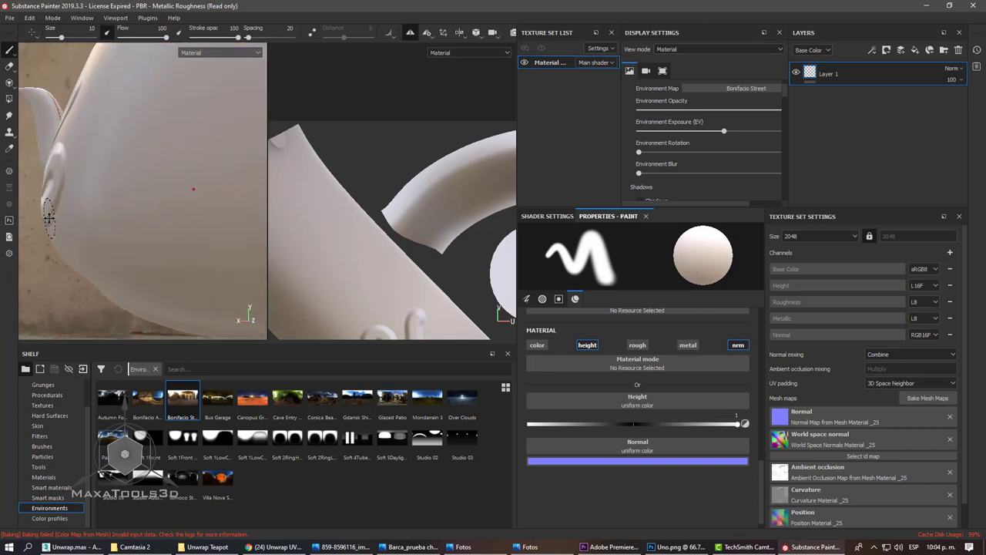
scroll(380, 167, up, 3)
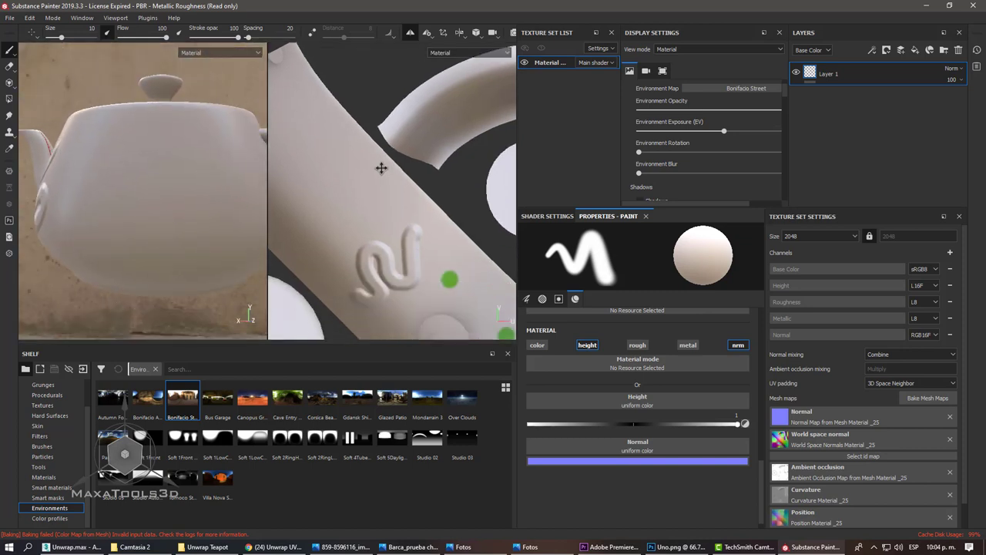
scroll(378, 208, down, 1)
scroll(377, 208, up, 2)
alt+drag(171, 228, 156, 163)
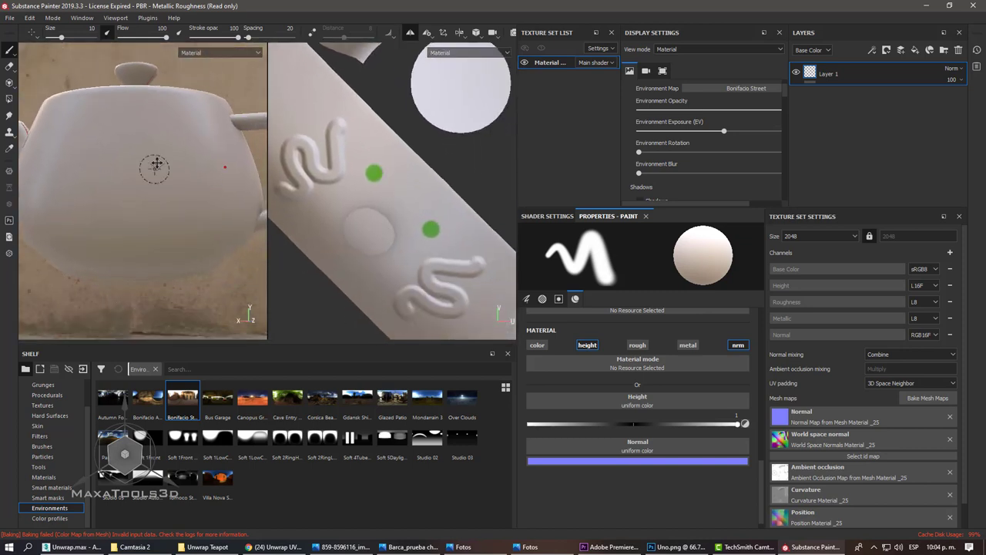
mouse_move(192, 125)
mouse_down()
mouse_move(164, 180)
mouse_move(209, 213)
mouse_move(226, 245)
mouse_move(156, 189)
mouse_move(162, 235)
mouse_move(147, 181)
mouse_up()
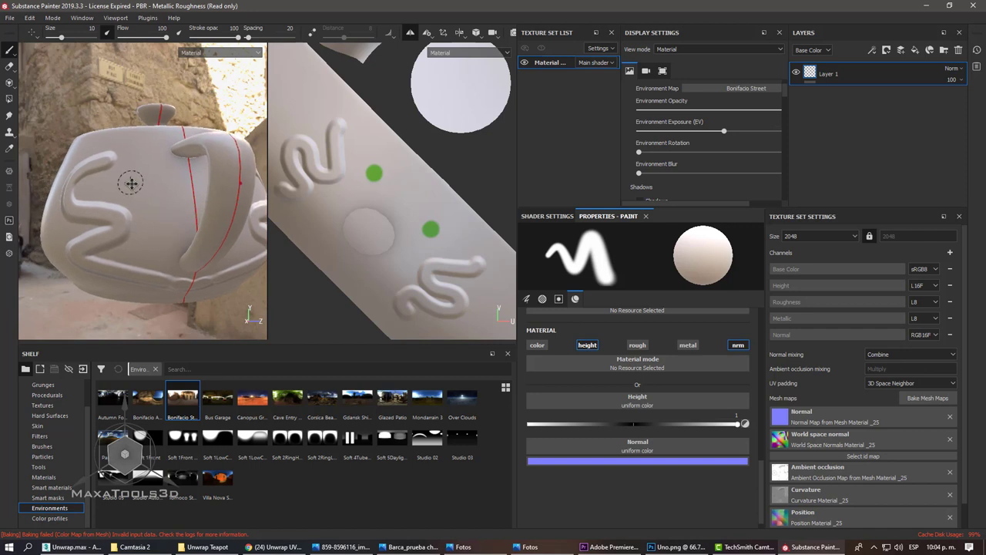
mouse_move(111, 216)
alt+mouse_down()
mouse_move(198, 226)
mouse_move(254, 213)
mouse_move(200, 245)
mouse_move(211, 237)
alt+mouse_up()
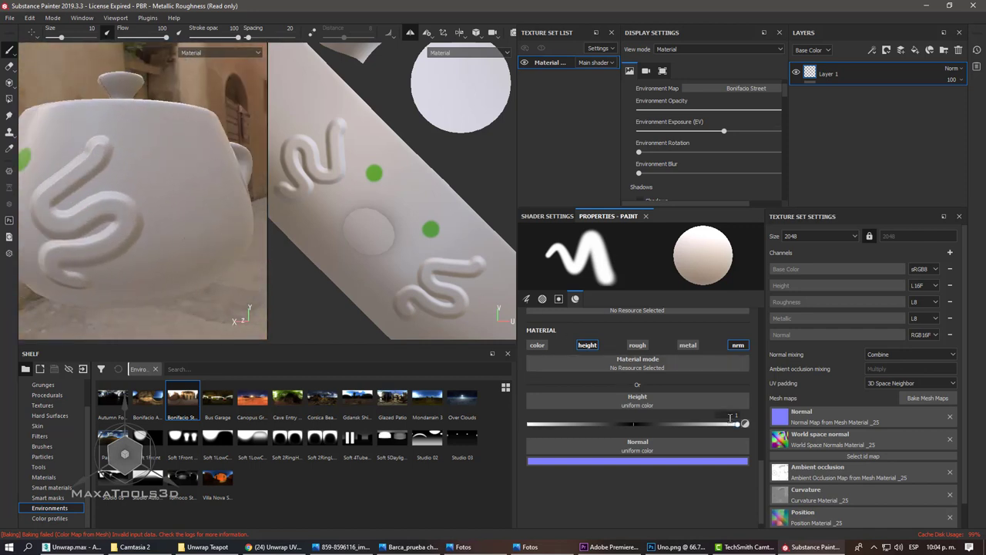
- Switch the brush from height and normal to metal only, raising Metallic toward 1
click(738, 345)
click(592, 346)
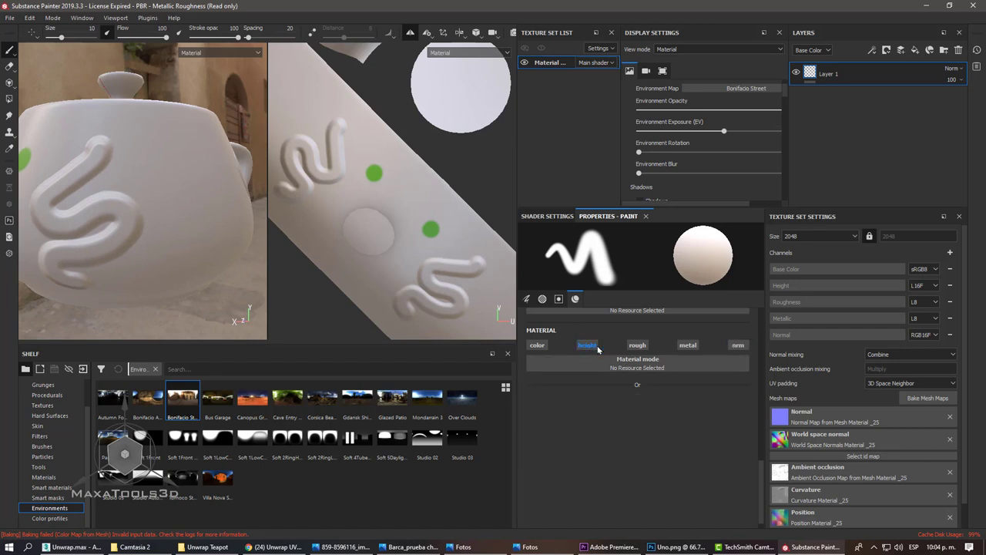
click(687, 345)
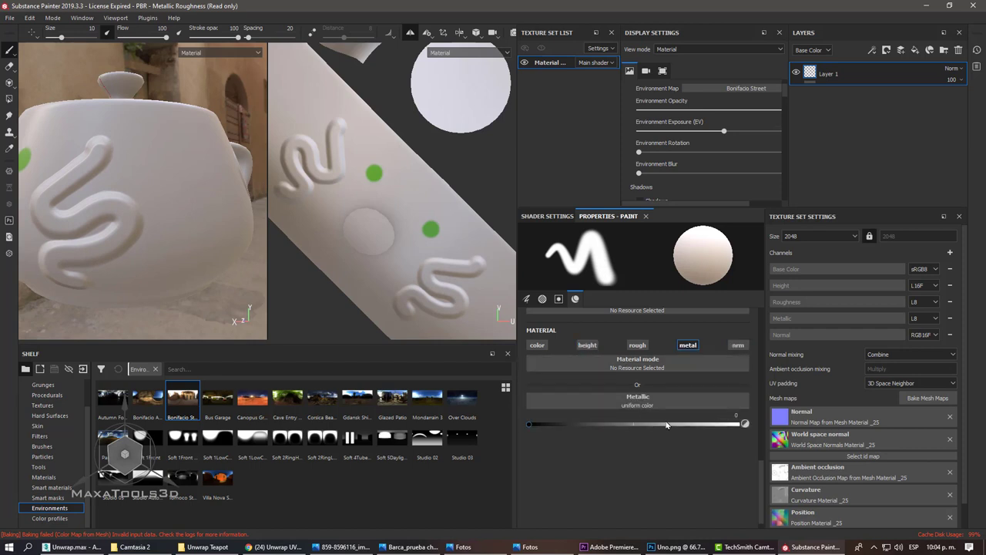
drag(651, 429, 592, 429)
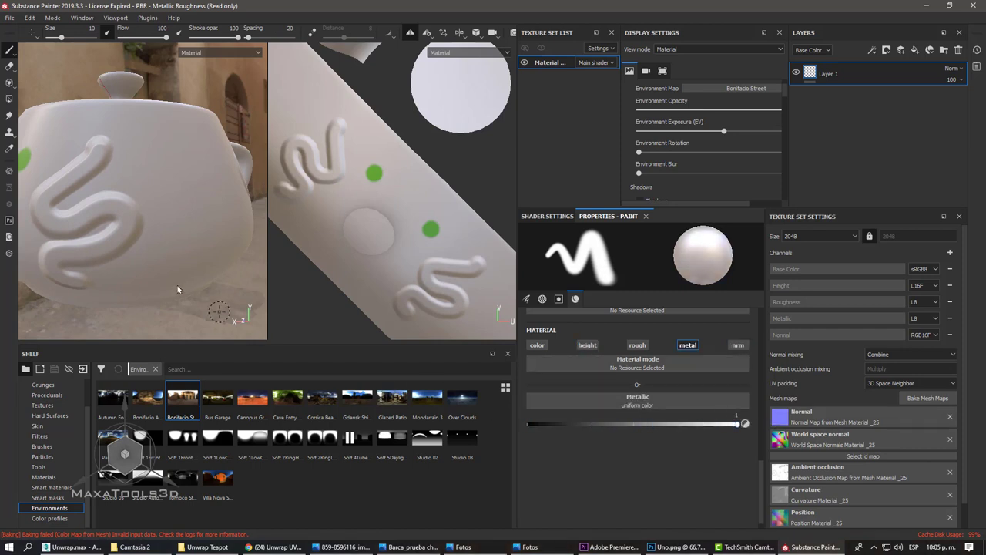
- Paint metal over the raised S strokes and view them from a low angle
mouse_move(155, 222)
alt+mouse_down()
mouse_move(208, 220)
mouse_move(123, 170)
mouse_move(176, 216)
mouse_move(145, 198)
mouse_move(160, 243)
mouse_move(154, 223)
mouse_move(194, 185)
mouse_move(139, 239)
mouse_move(224, 247)
mouse_move(235, 278)
mouse_move(182, 299)
mouse_move(159, 282)
alt+mouse_up()
scroll(123, 170, up, 5)
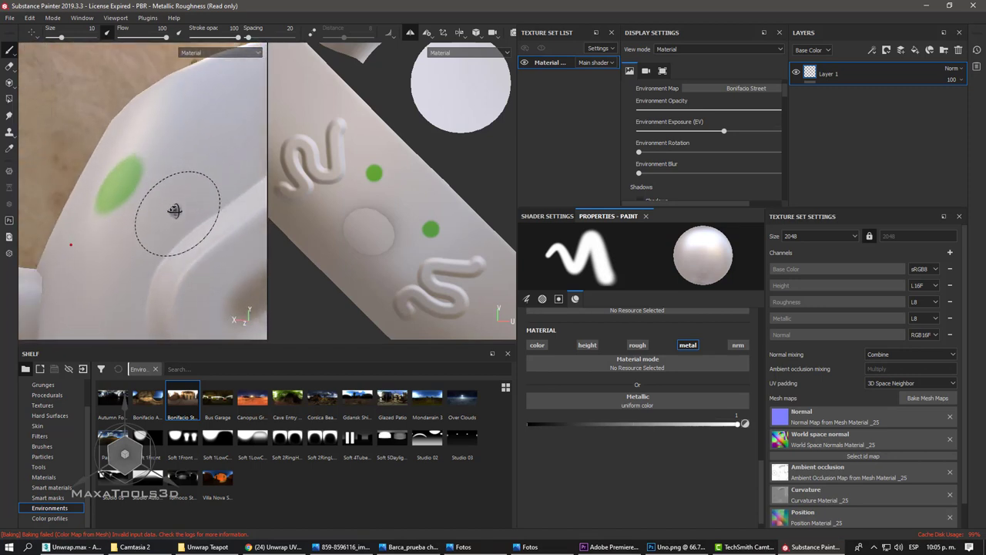
scroll(177, 213, down, 3)
scroll(174, 219, down, 3)
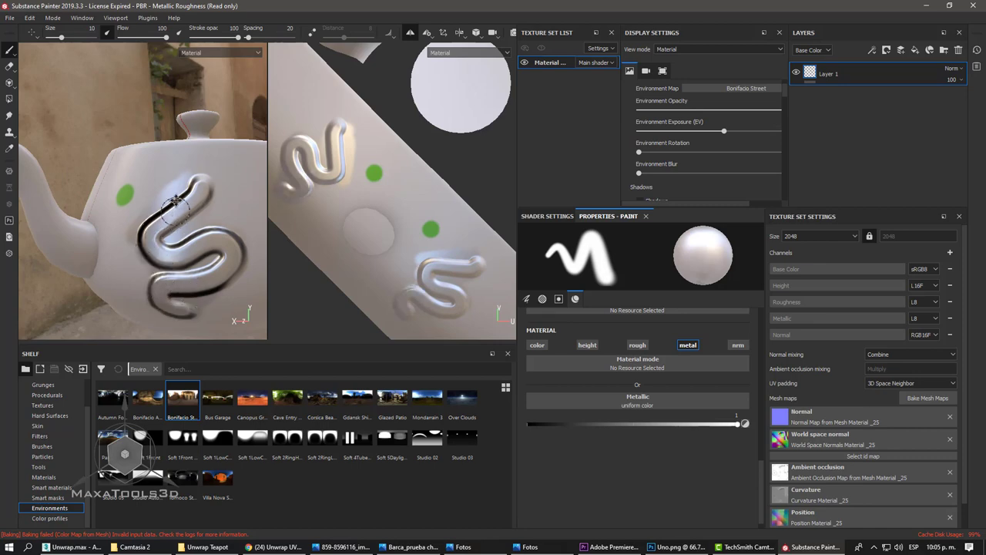
mouse_move(198, 193)
alt+mouse_down()
mouse_move(217, 209)
mouse_move(177, 219)
mouse_move(231, 208)
alt+mouse_up()
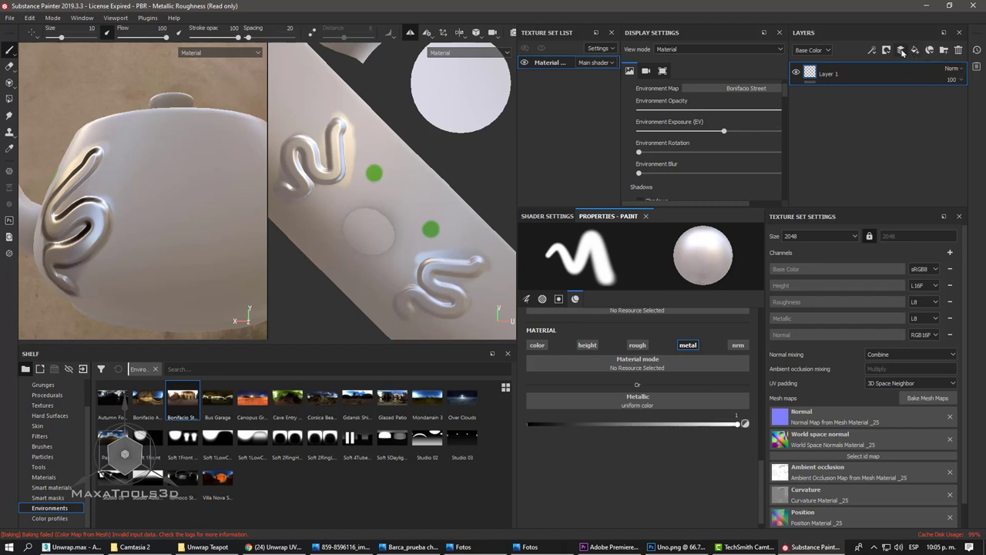
- Add Layer 2 with height and normal painting on and metal off, then paint a raised blob
click(901, 50)
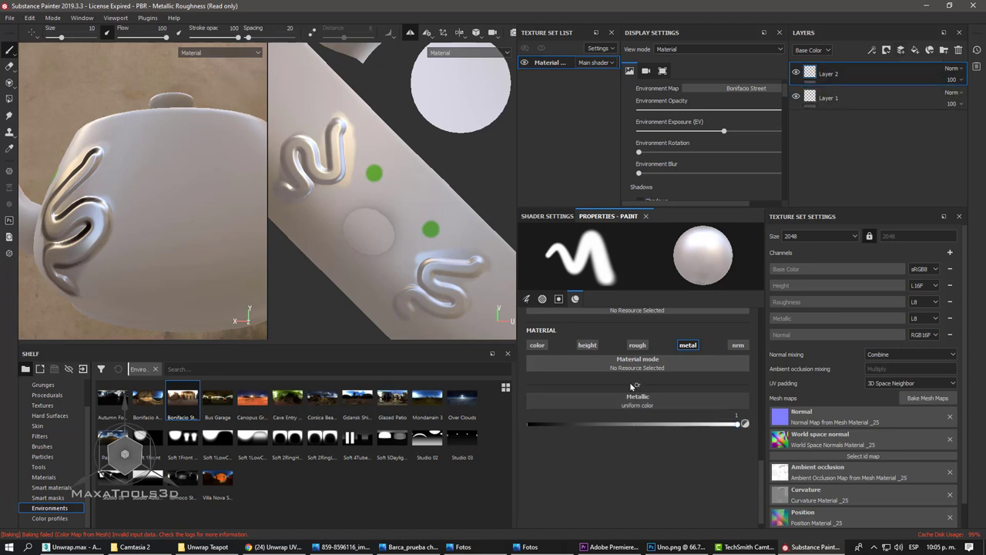
click(688, 345)
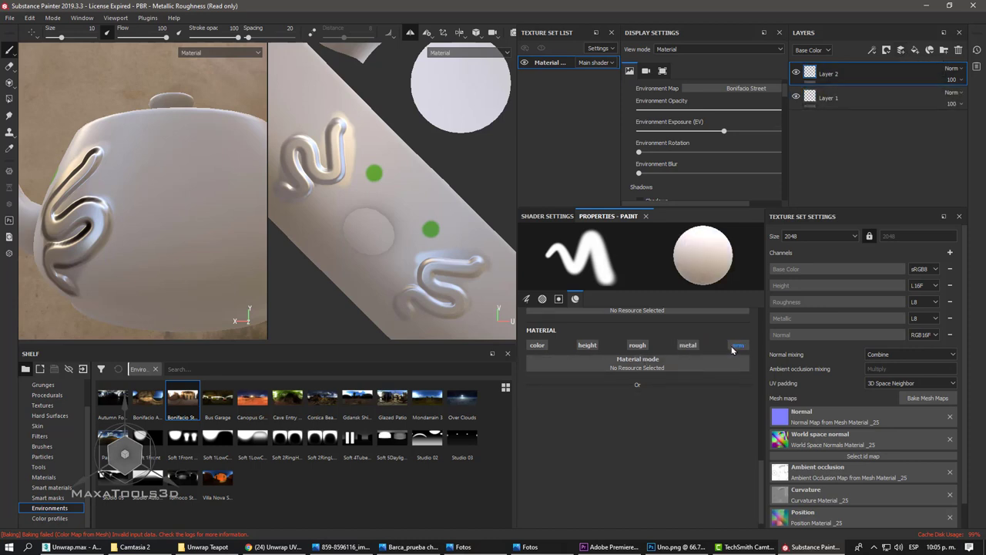
click(738, 344)
click(587, 344)
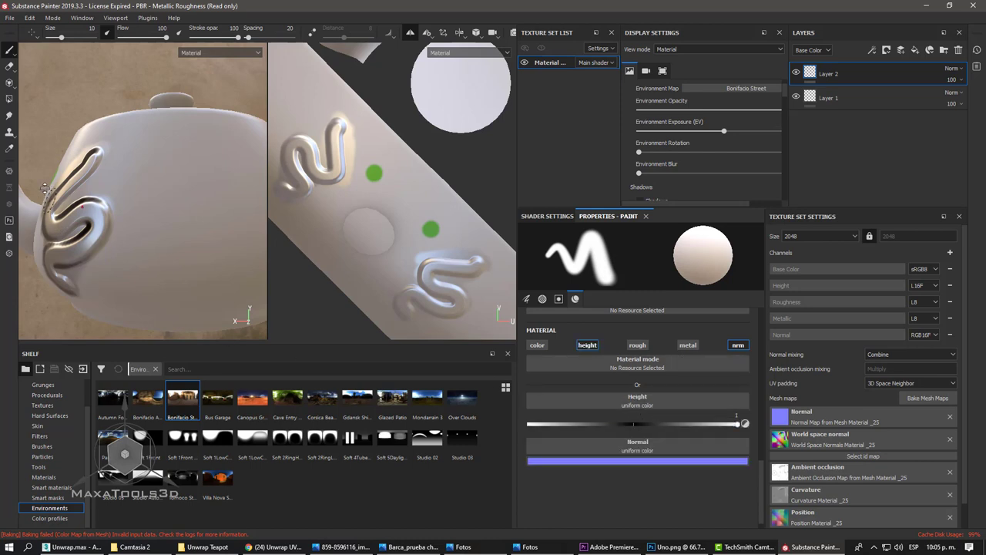
mouse_move(169, 173)
mouse_down()
mouse_move(231, 245)
mouse_move(147, 251)
mouse_move(191, 241)
mouse_up()
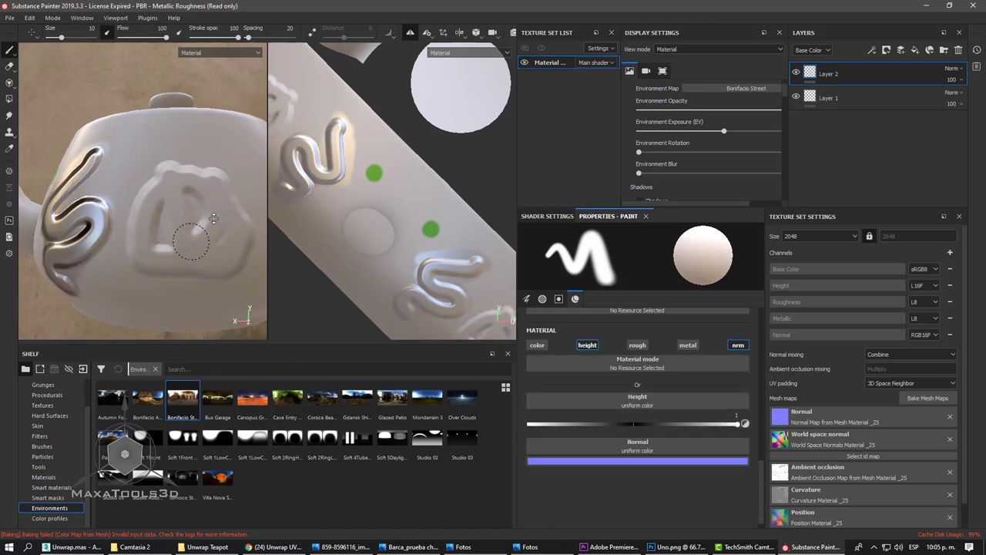
- Toggle Layer 2's visibility on and off to compare the embossed blob
click(796, 73)
click(796, 73)
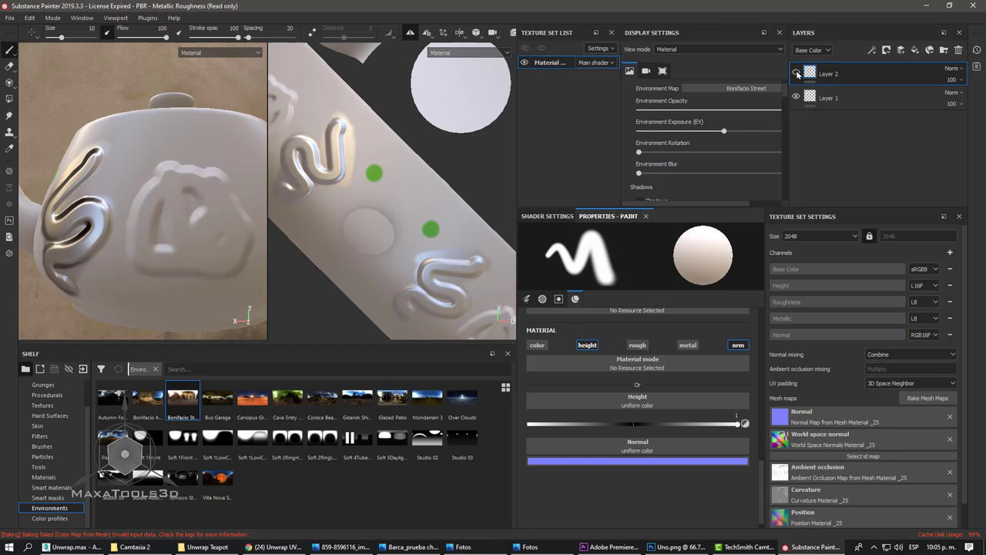
click(796, 73)
click(796, 73)
click(795, 73)
click(796, 73)
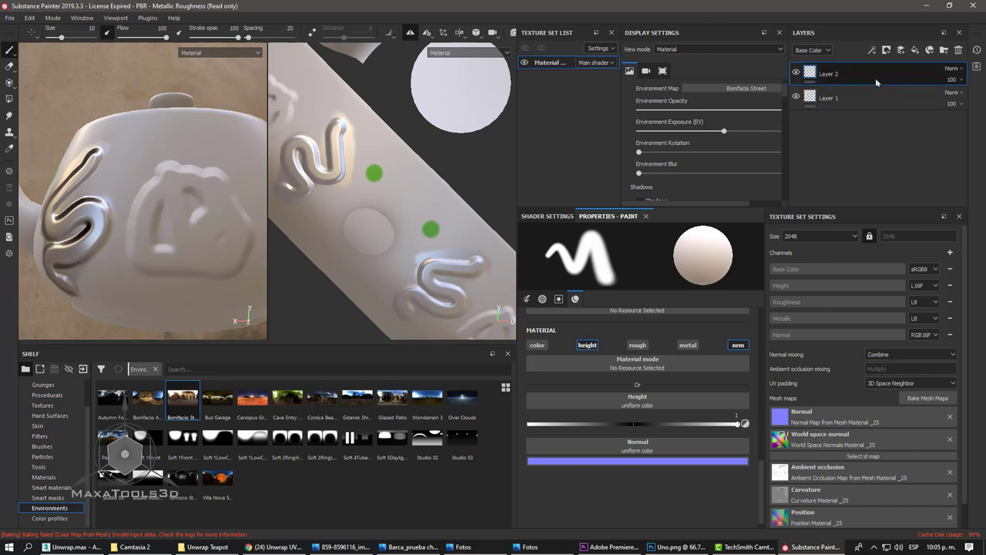
- Add a new layer named Metal with the brush painting metalness only, height and normal off
click(903, 56)
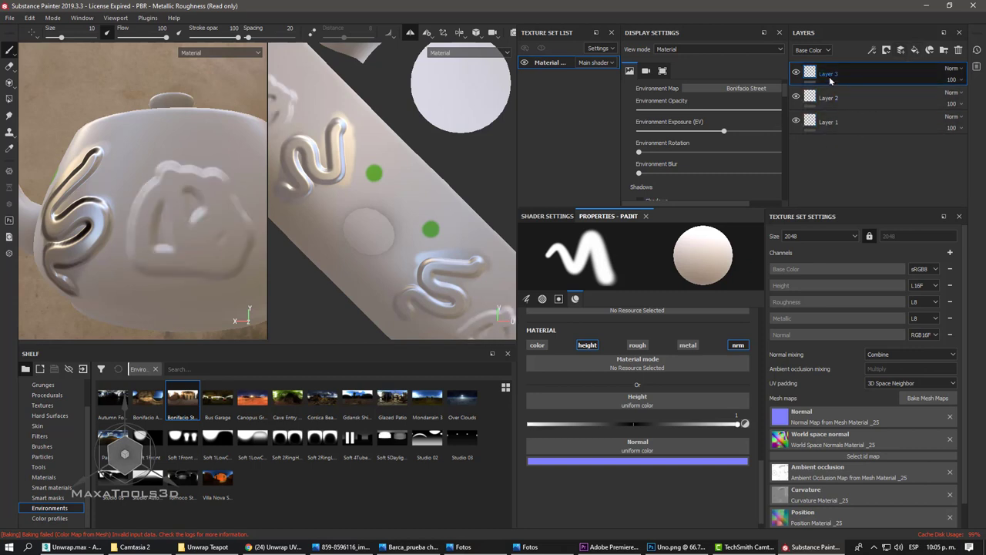
text(M)
text(etall)
key(Return)
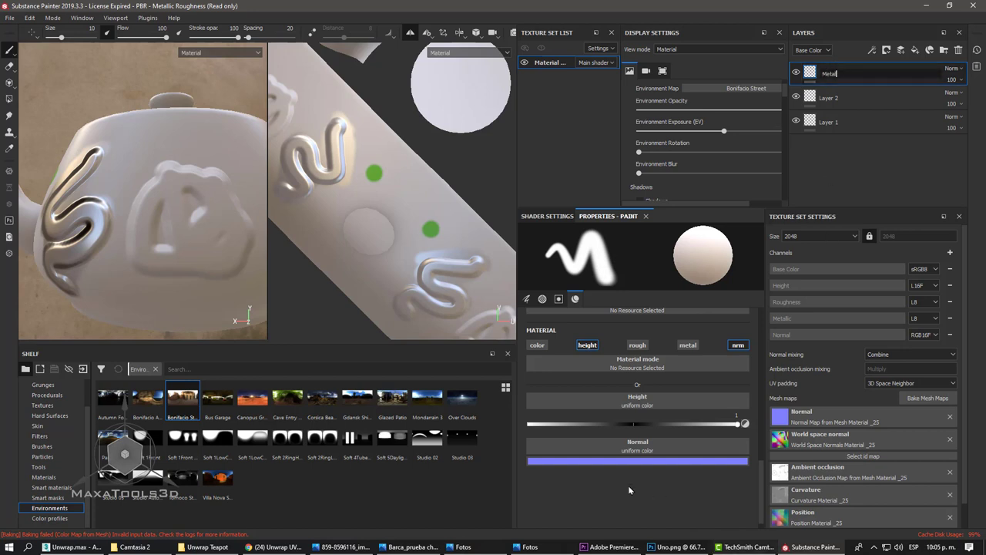
click(586, 343)
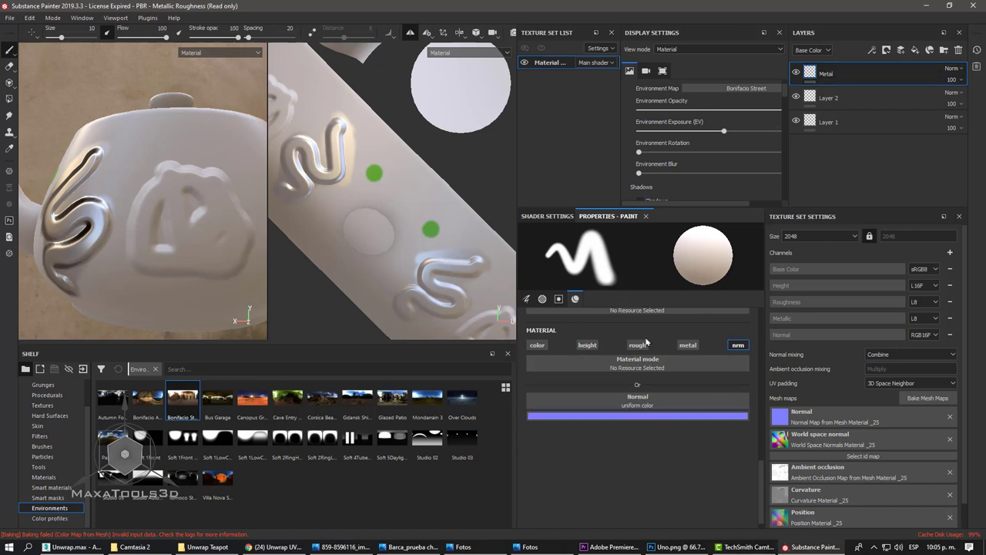
click(737, 344)
click(688, 344)
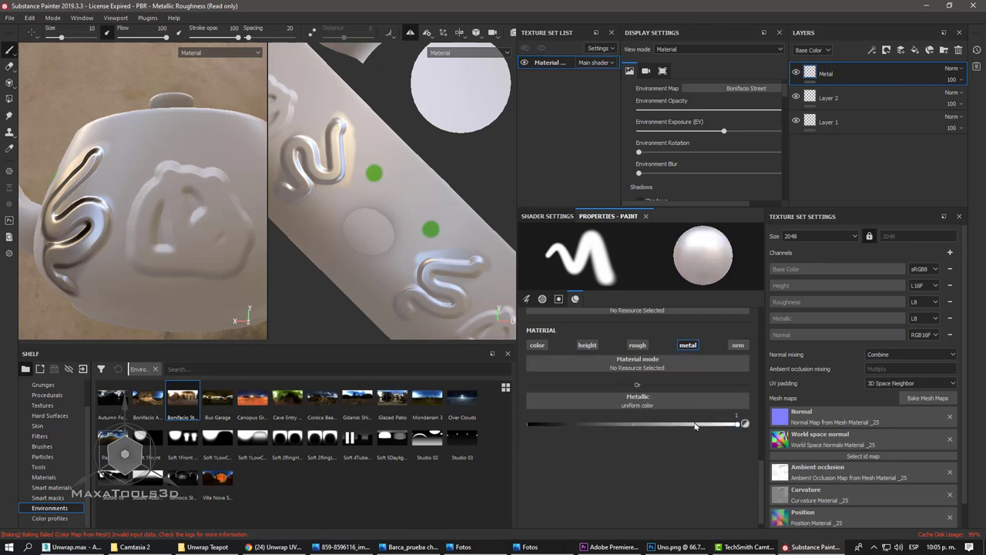
- Paint metallic strokes around the blob on Metal, then undo them
drag(199, 173, 255, 162)
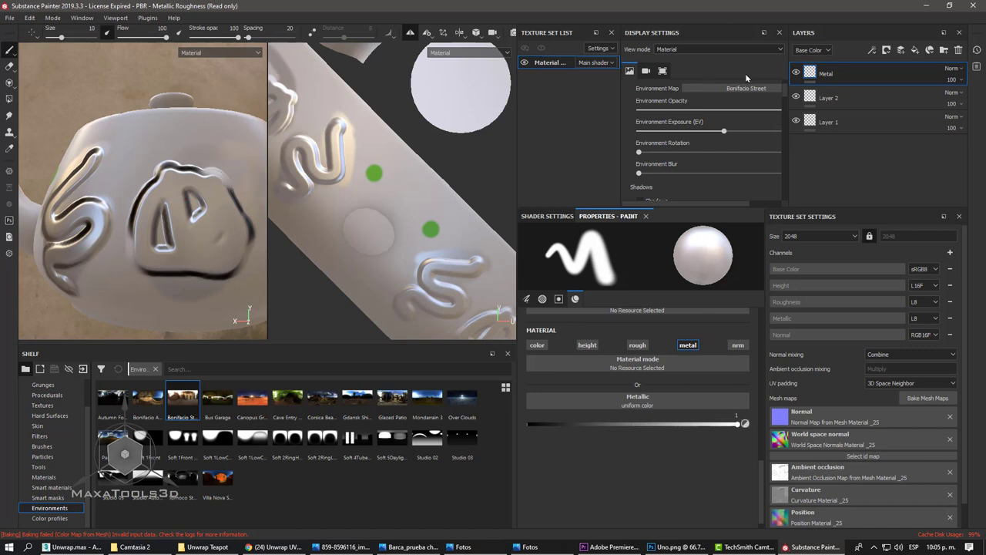
key(ctrl+z)
key(ctrl+y)
key(ctrl+z)
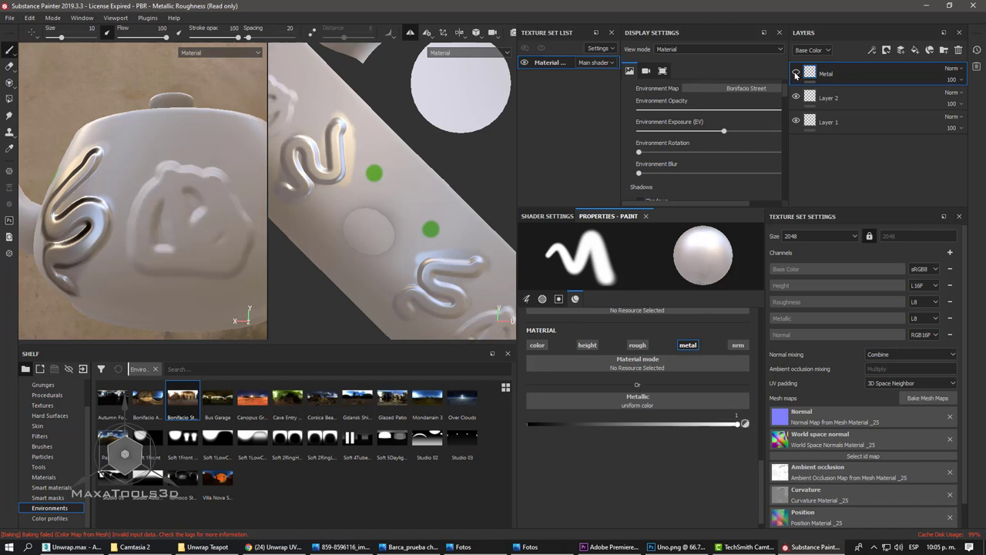
key(ctrl+y)
key(ctrl+z)
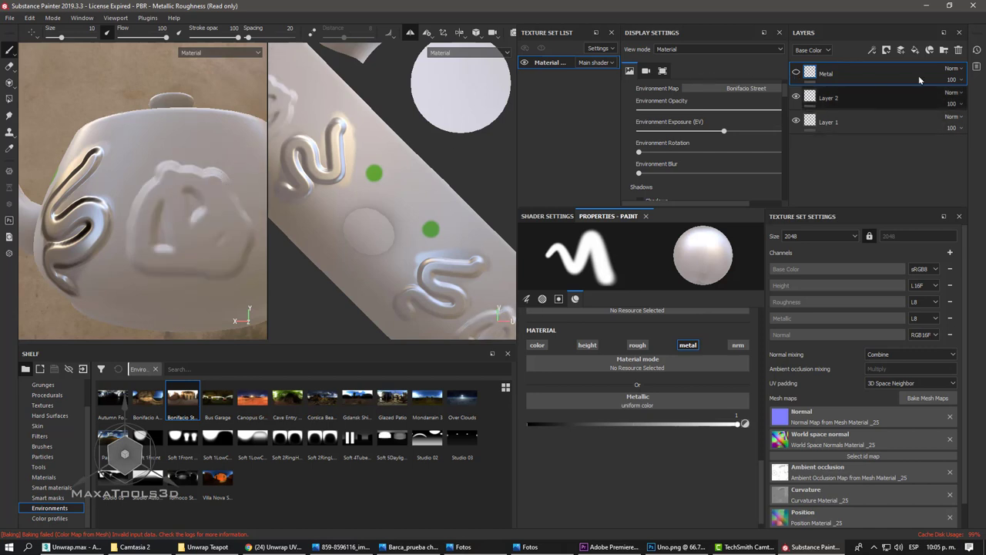
- Add Layer 3 with base colour only and paint blue over the teapot's emblem and body
click(902, 52)
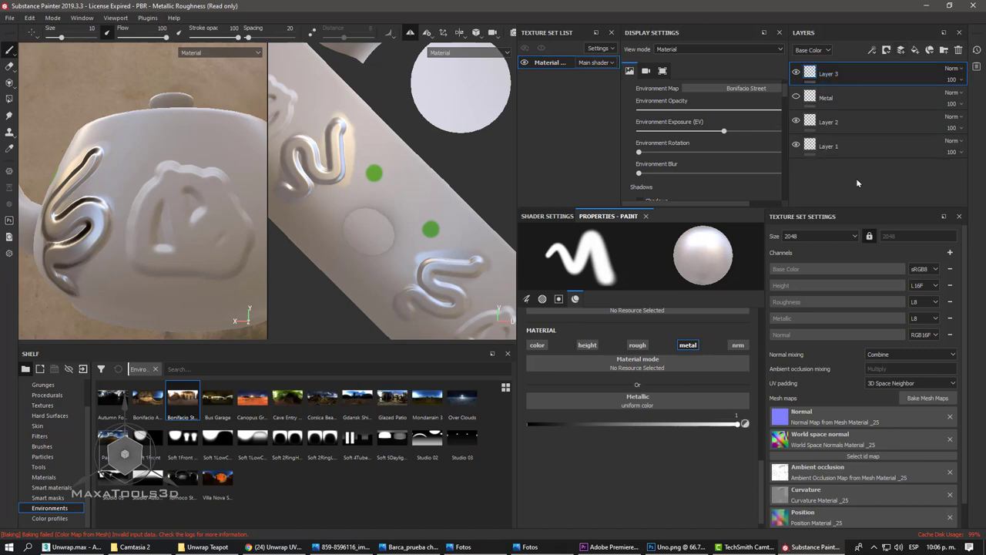
click(688, 344)
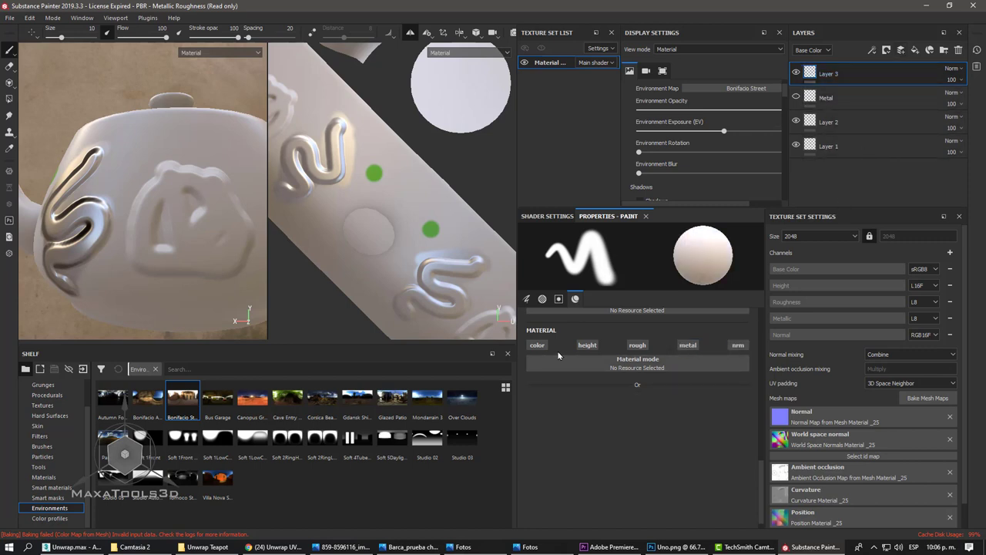
click(545, 345)
click(634, 414)
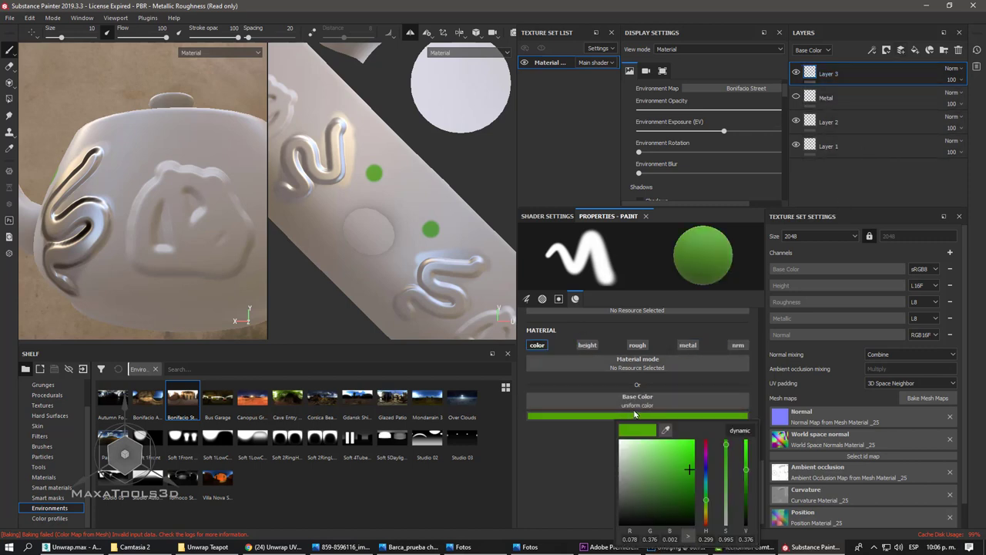
click(706, 471)
mouse_move(181, 192)
mouse_down()
mouse_move(213, 170)
mouse_move(198, 178)
mouse_up()
mouse_move(194, 251)
mouse_down()
mouse_move(147, 262)
mouse_move(116, 231)
mouse_up()
- Step through the Metal, Layer 2 and Layer 1 layers, ending back on Layer 3
click(859, 98)
click(865, 119)
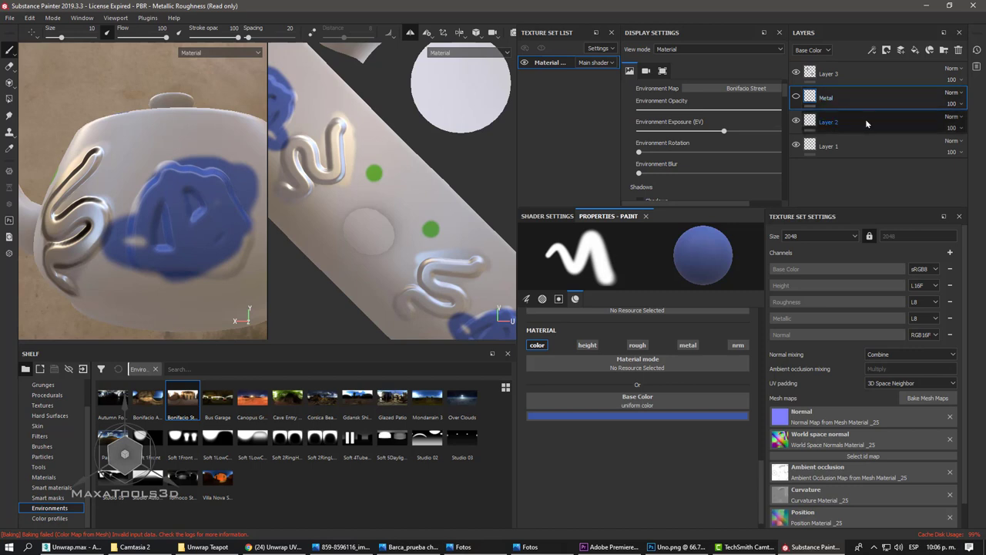
click(865, 142)
click(865, 123)
click(858, 96)
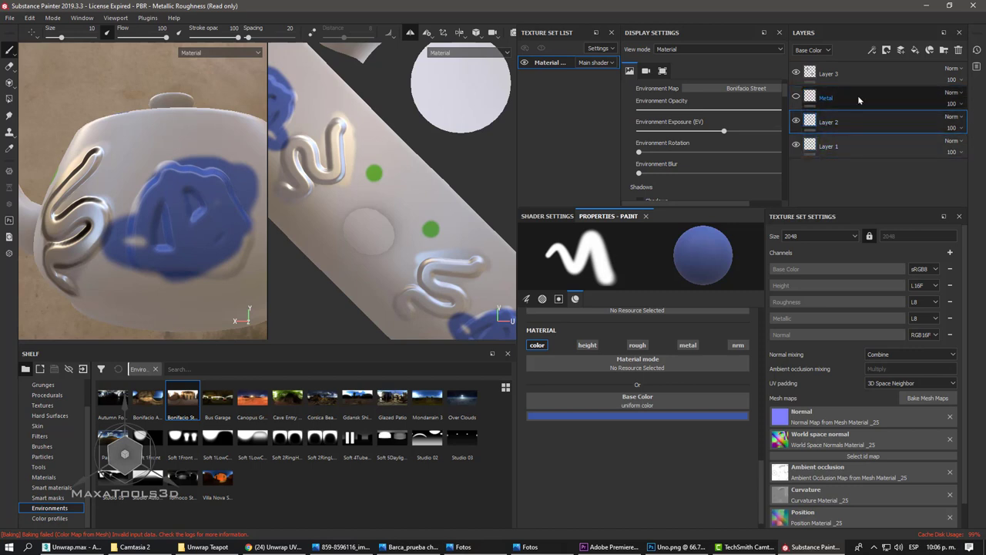
click(856, 74)
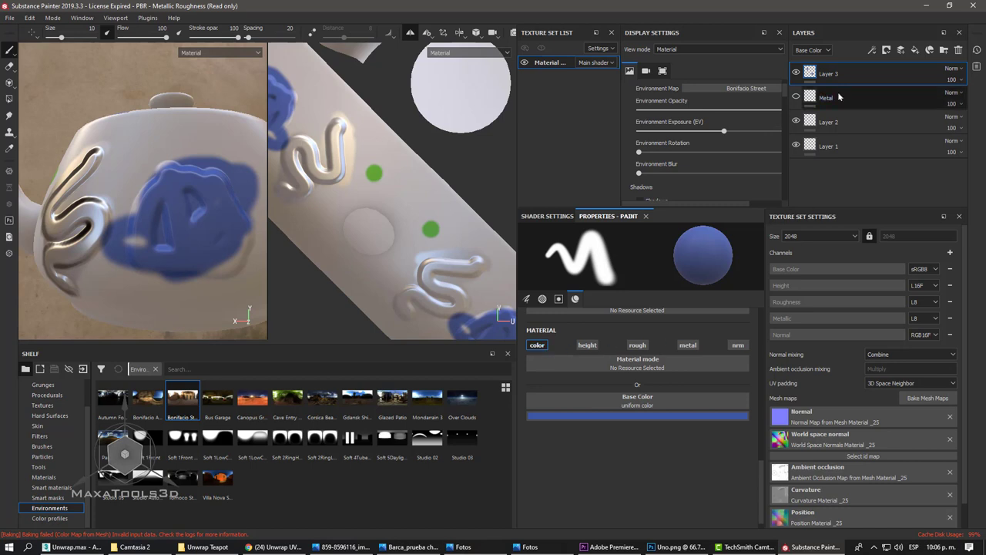
- Select the Metal layer, set the brush to metallic only, and try painting on it while hidden
click(534, 345)
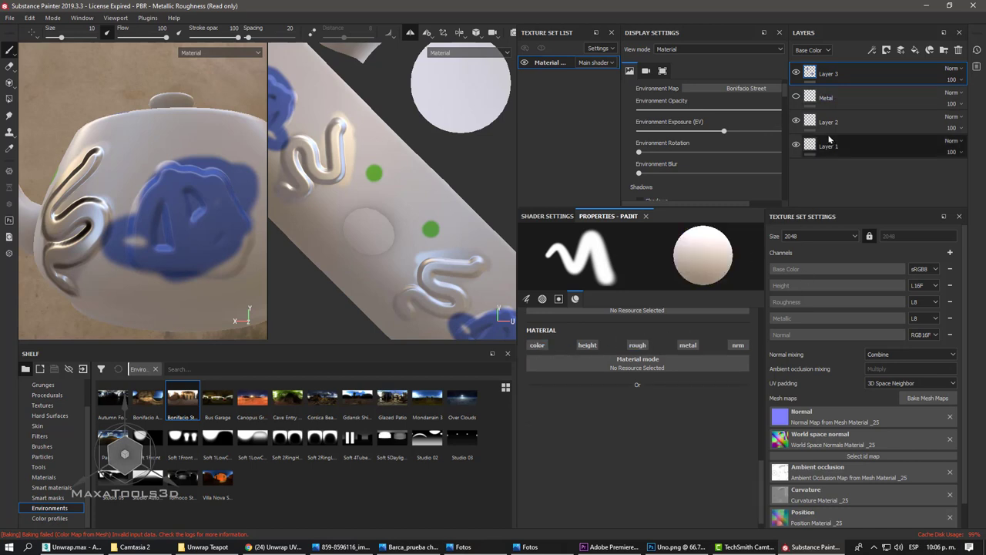
click(832, 98)
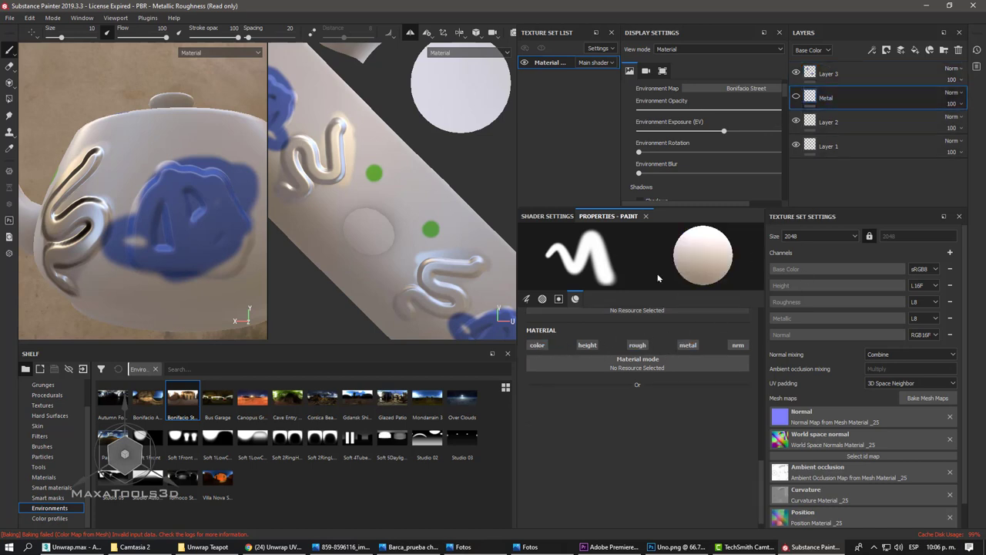
click(610, 348)
click(588, 345)
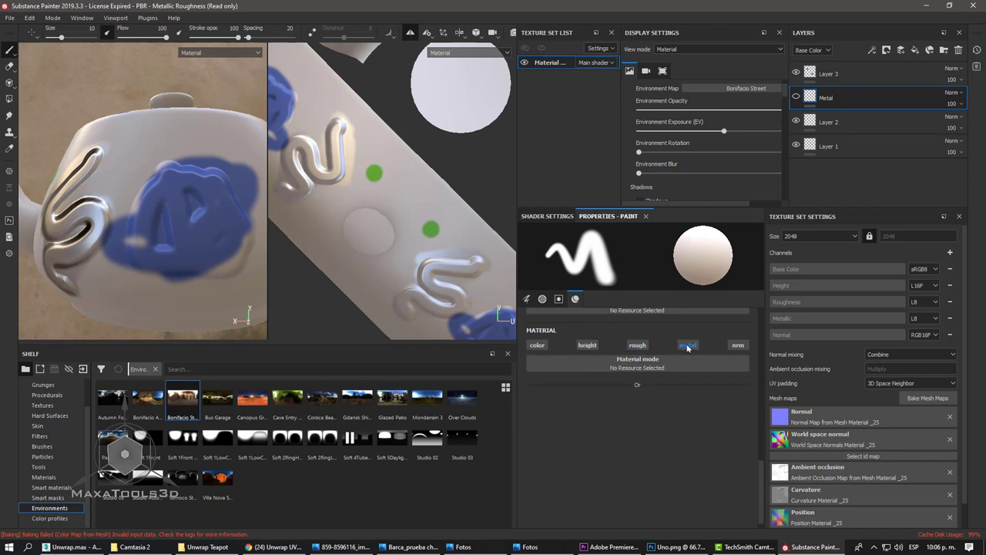
click(688, 345)
click(194, 226)
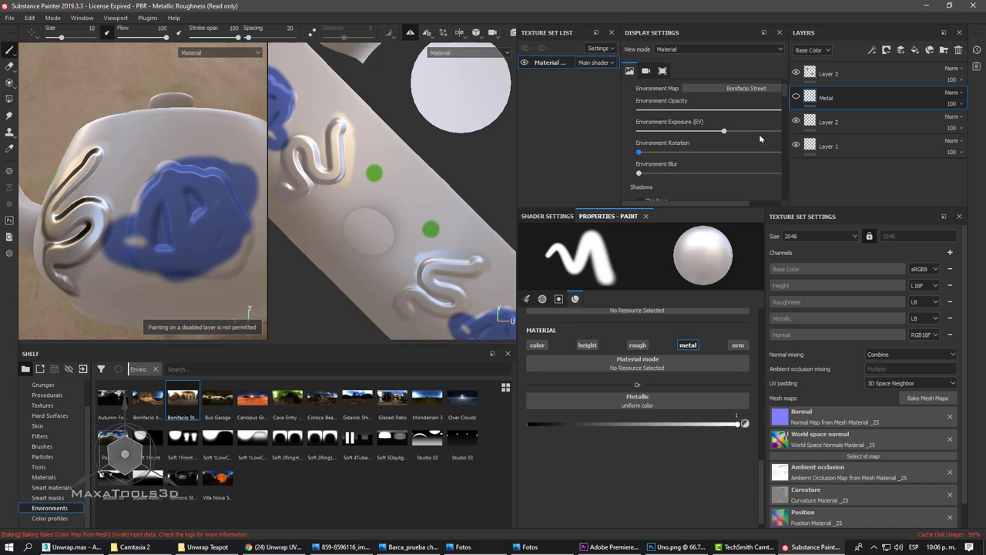
- Make the Metal layer visible again, inspect the blue patch and raised detail, then select the layers
click(795, 97)
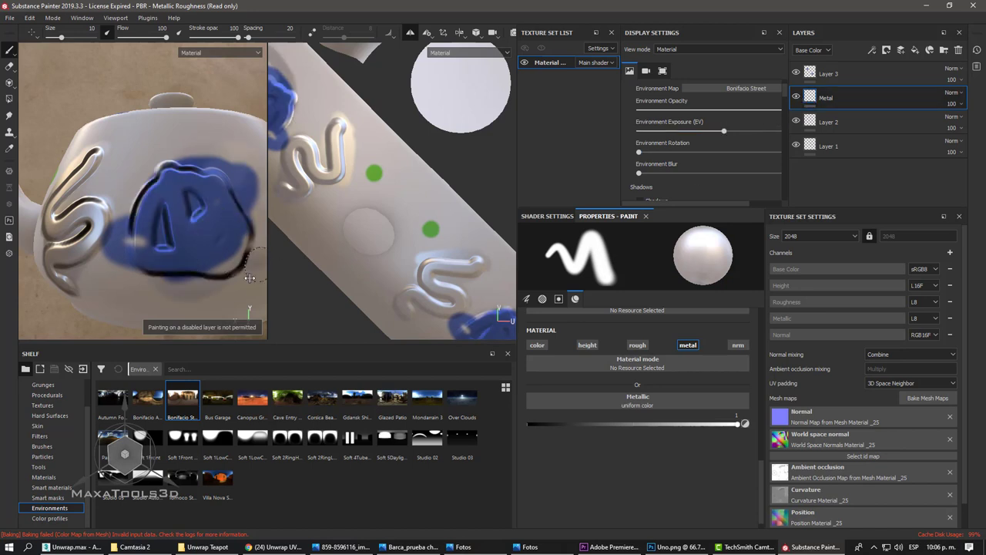
alt+drag(231, 279, 177, 252)
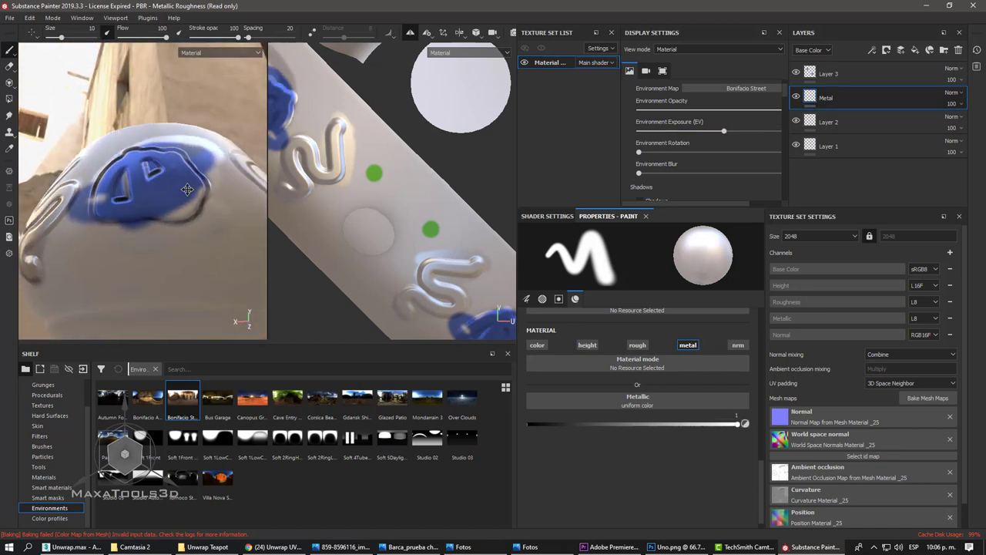
alt+drag(89, 222, 134, 178)
click(867, 80)
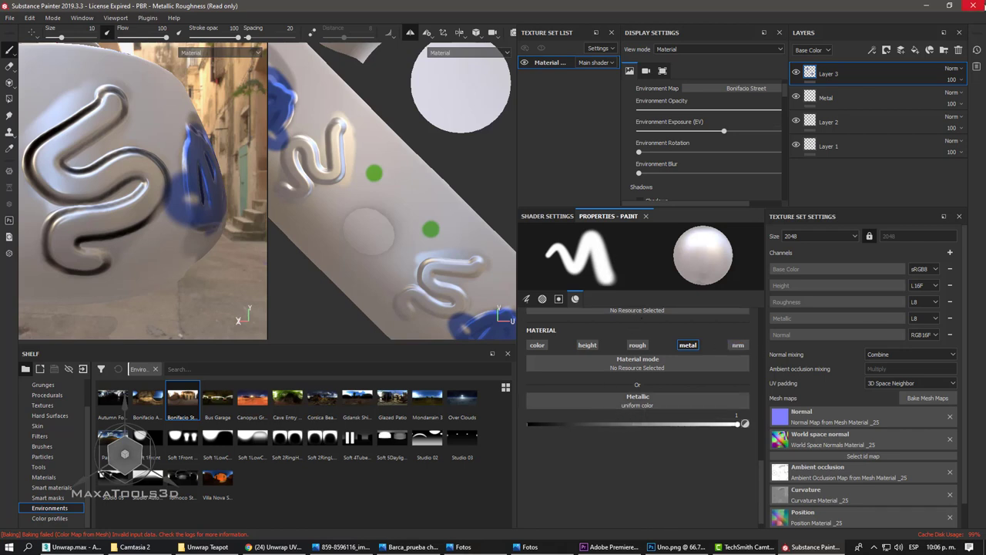
shift+click(856, 146)
- Remove all four selected layers, leaving the teapot plain white
right_click(849, 140)
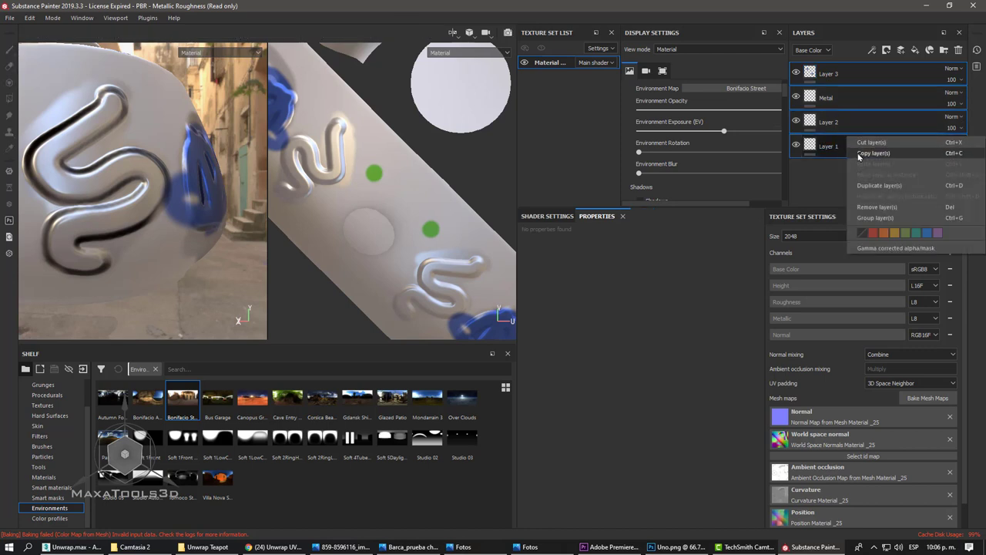
click(871, 206)
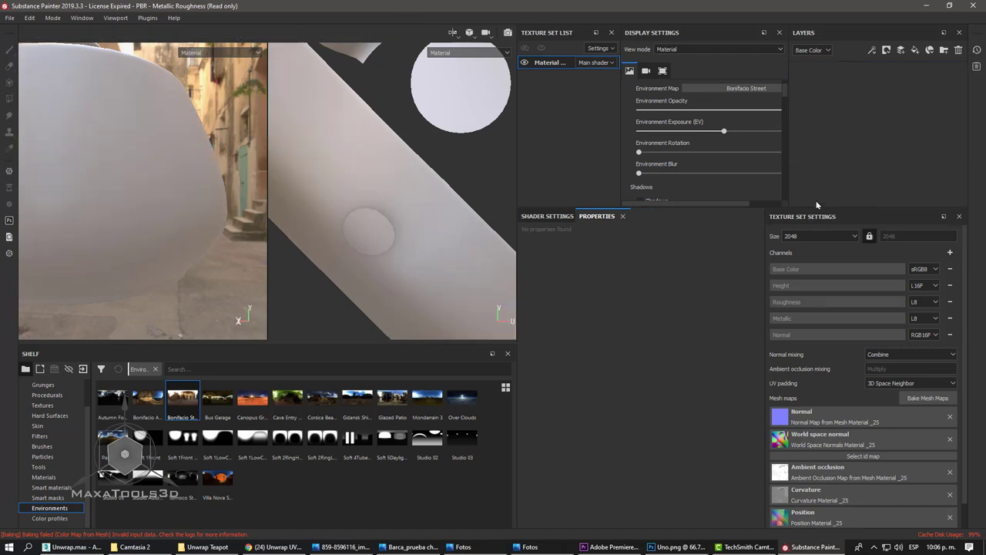
mouse_move(199, 131)
alt+mouse_down()
mouse_move(189, 183)
mouse_move(143, 170)
alt+mouse_up()
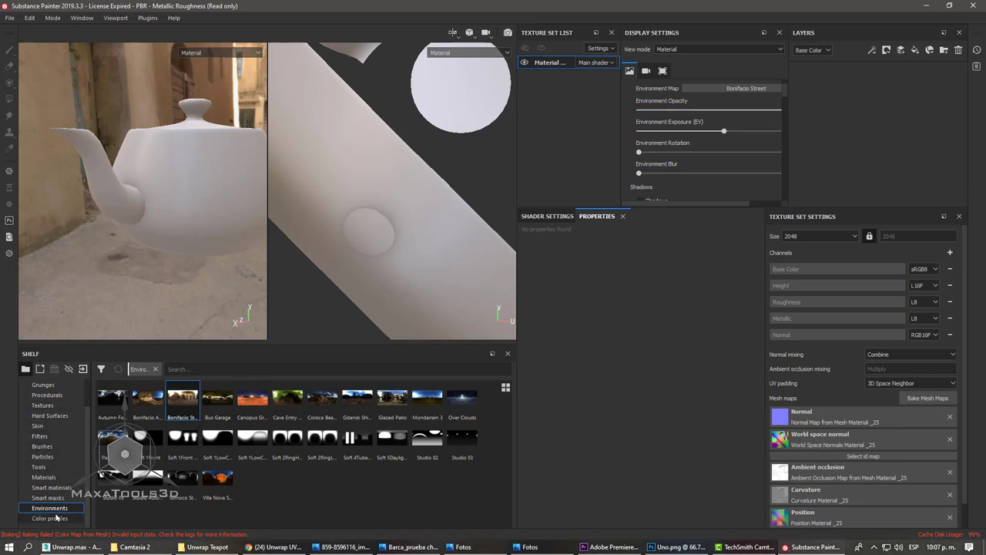
- Show the smart materials in the Shelf and browse the list
click(60, 489)
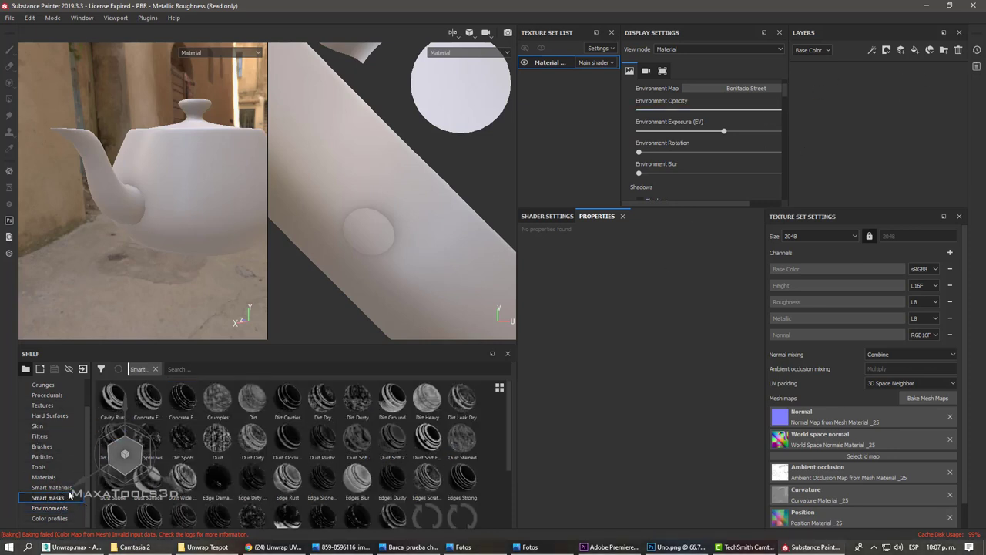
click(67, 488)
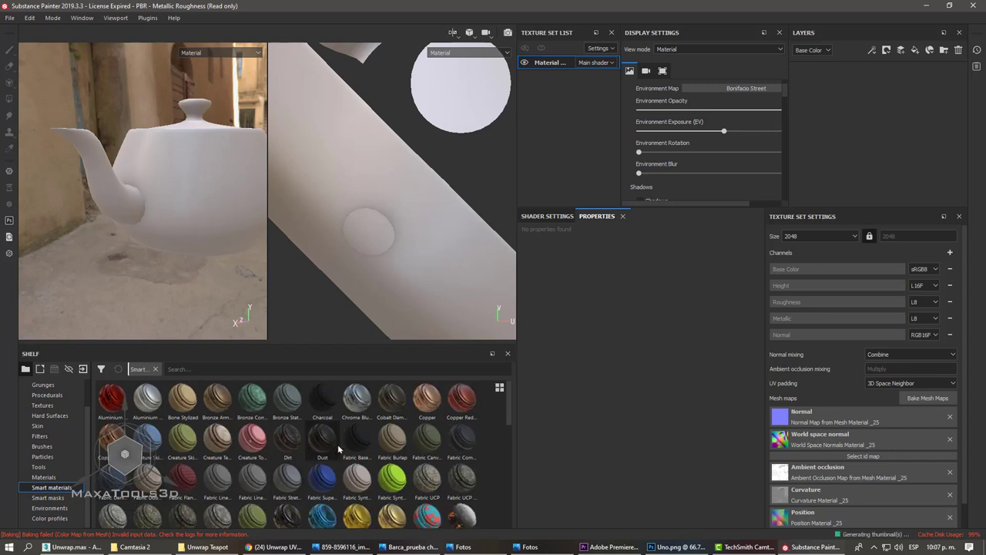
scroll(339, 449, down, 3)
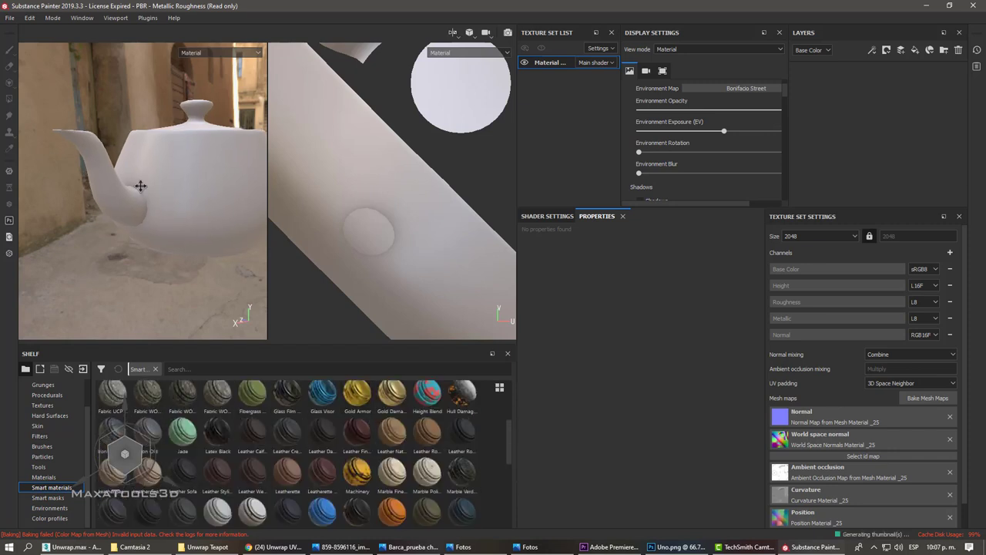
alt+drag(140, 185, 163, 189)
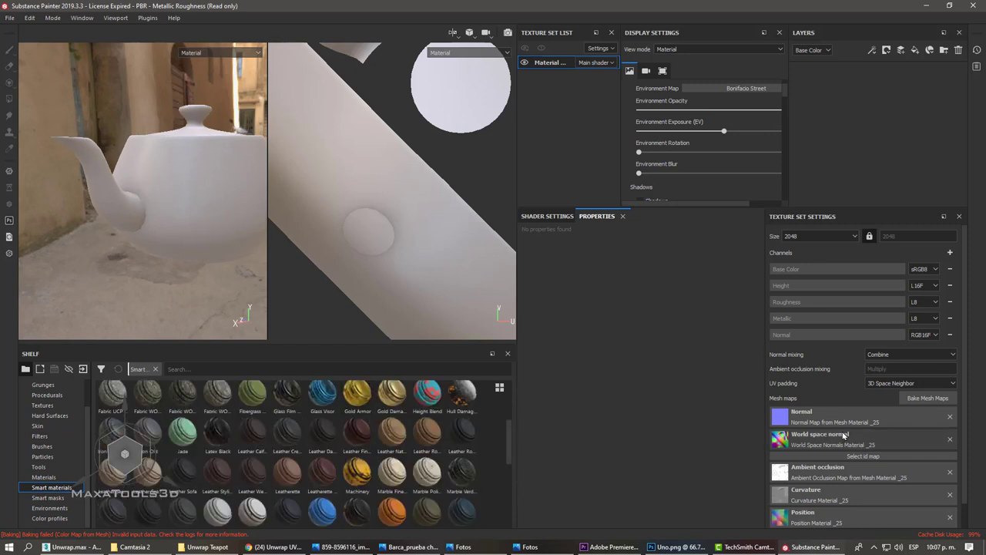
scroll(848, 420, down, 1)
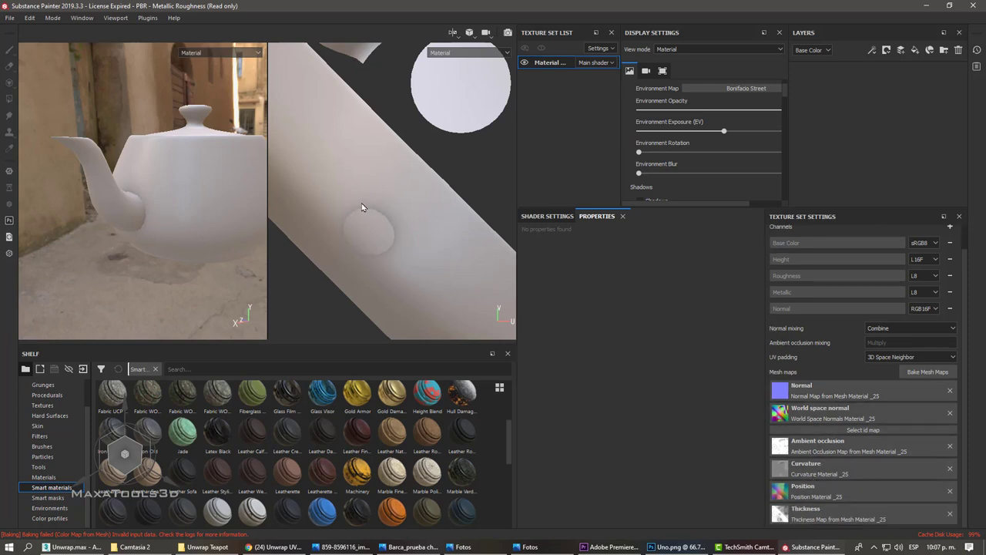
mouse_move(386, 191)
middle_down()
mouse_move(414, 189)
mouse_move(402, 181)
middle_up()
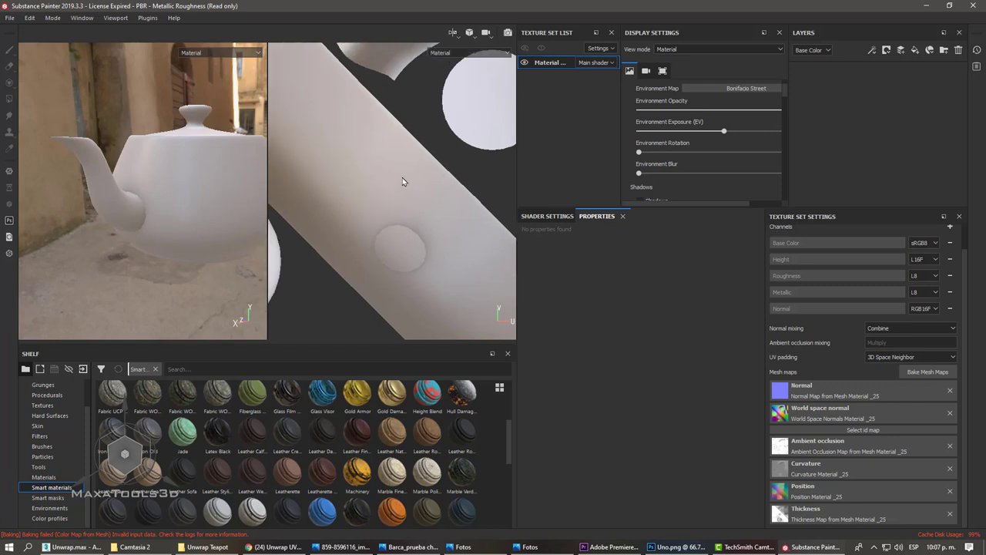
- Apply the Aluminium Brushed Worn smart material to the teapot
click(930, 50)
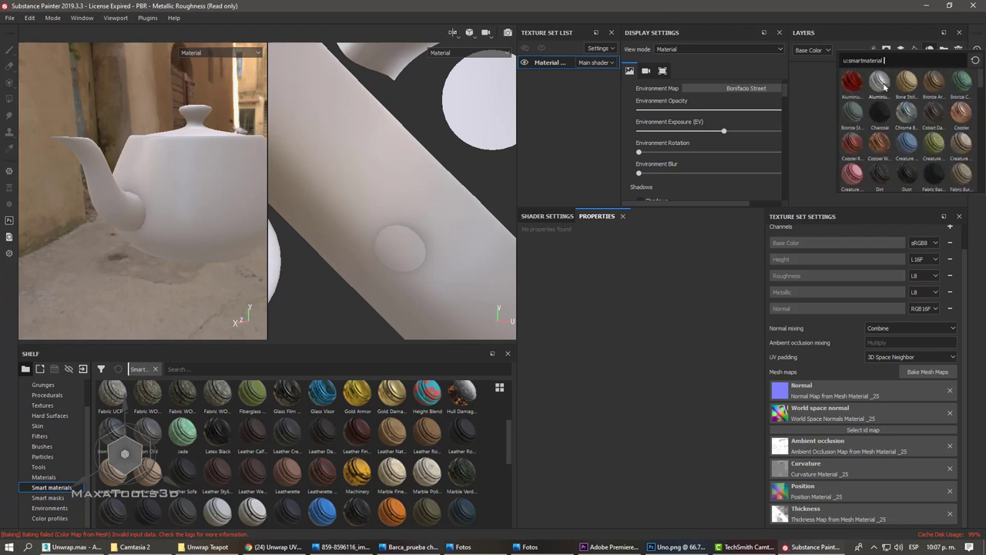
click(883, 86)
mouse_move(205, 168)
alt+mouse_down()
mouse_move(227, 172)
mouse_move(181, 188)
mouse_move(145, 156)
mouse_move(183, 150)
mouse_move(151, 146)
alt+mouse_up()
scroll(182, 188, up, 2)
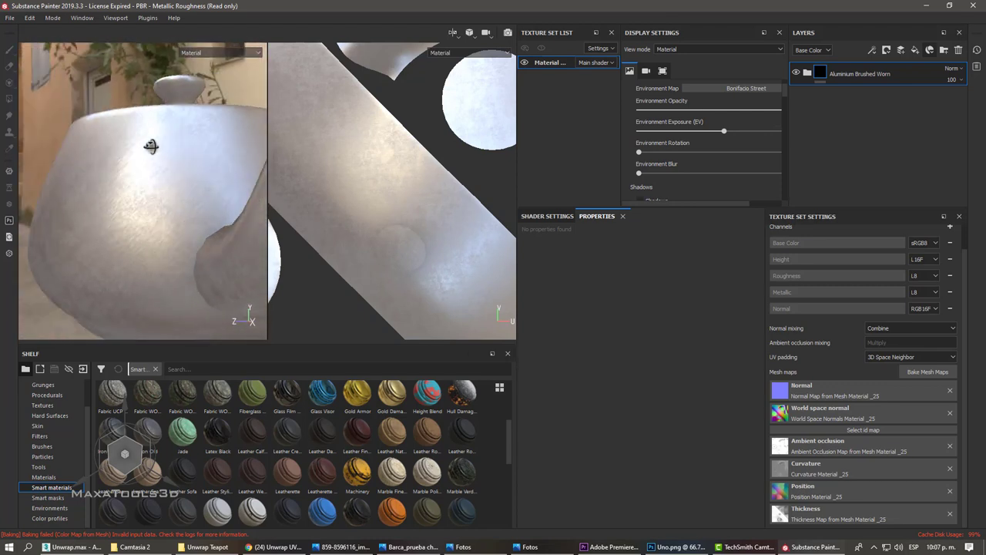
- Add the Gold Damaged smart material as a layer on top of the aluminium
click(930, 50)
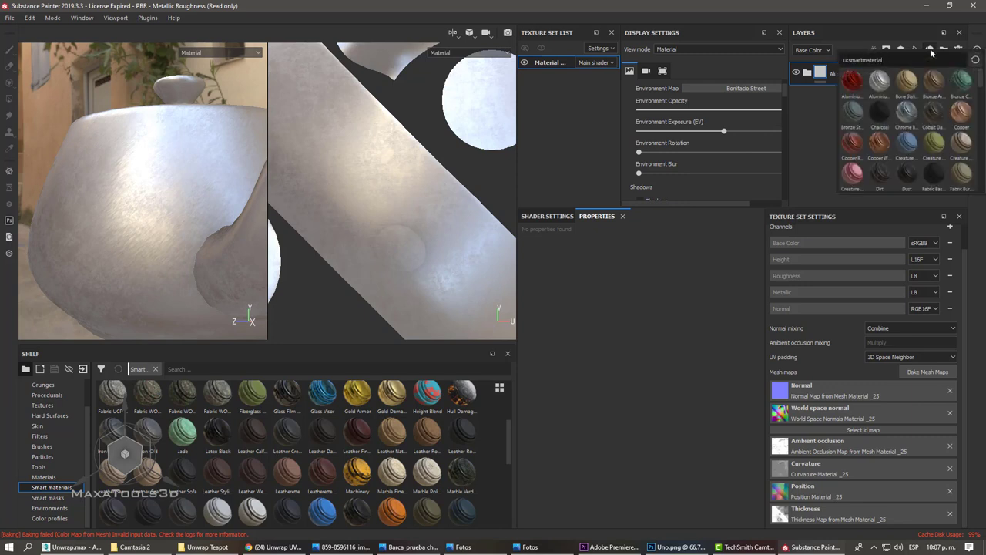
scroll(904, 129, down, 3)
scroll(904, 129, down, 3)
scroll(904, 129, down, 2)
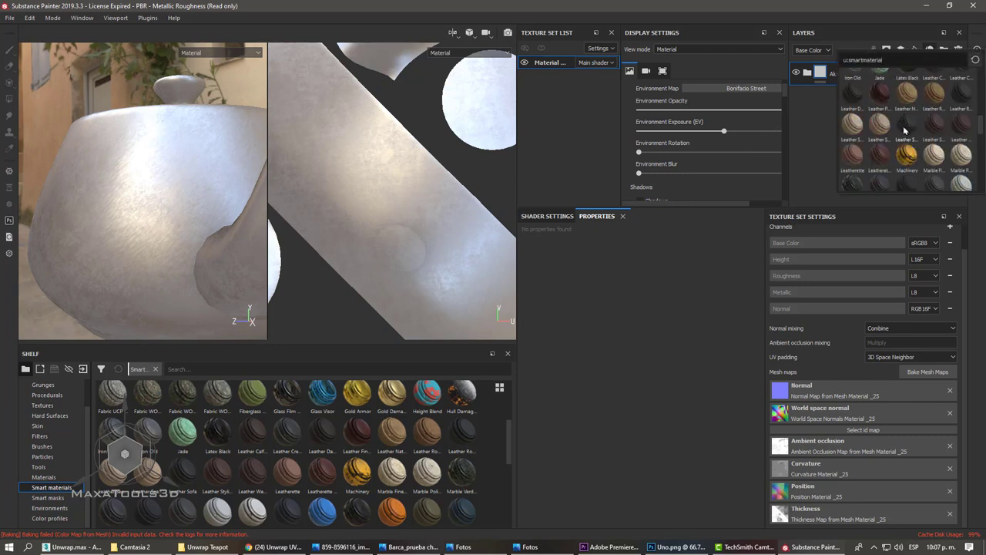
scroll(917, 159, up, 3)
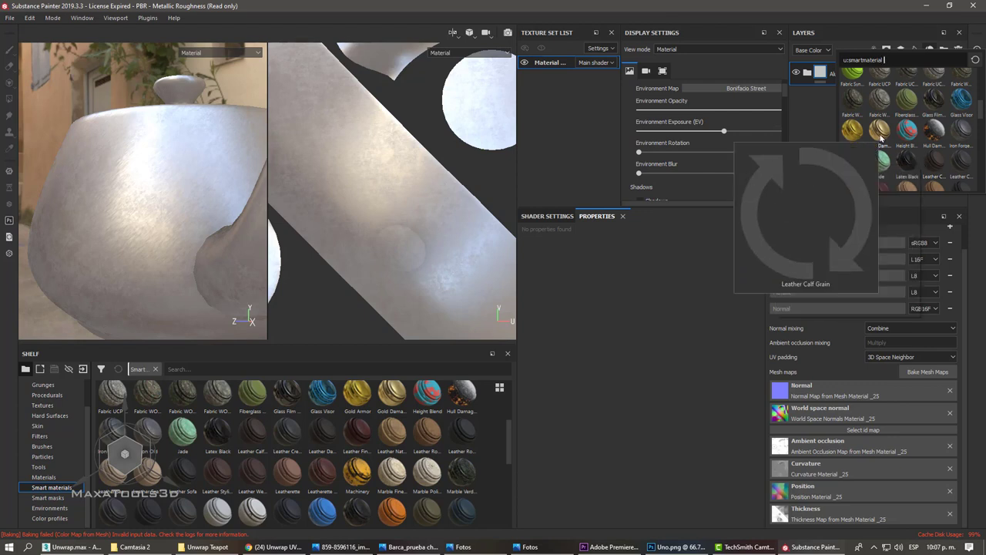
mouse_move(880, 131)
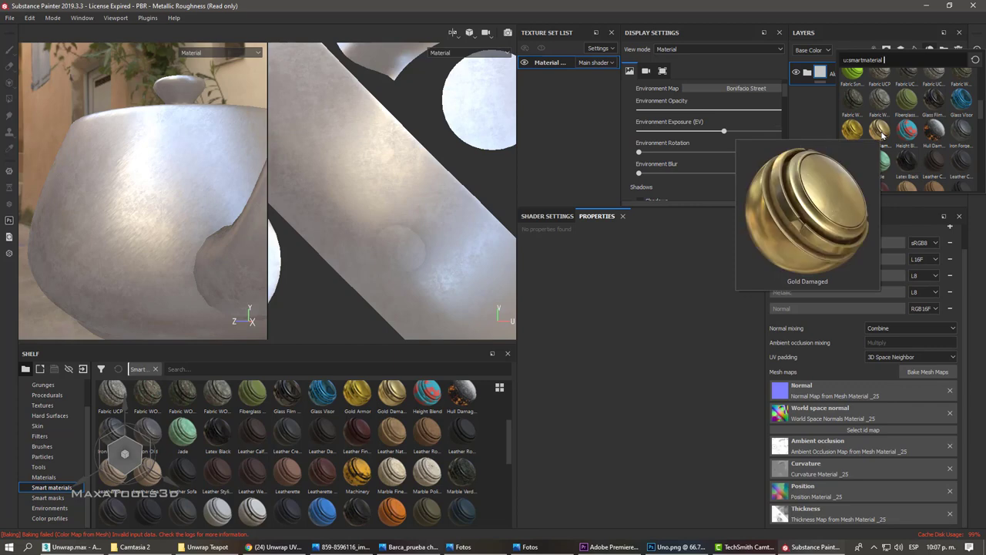
click(882, 136)
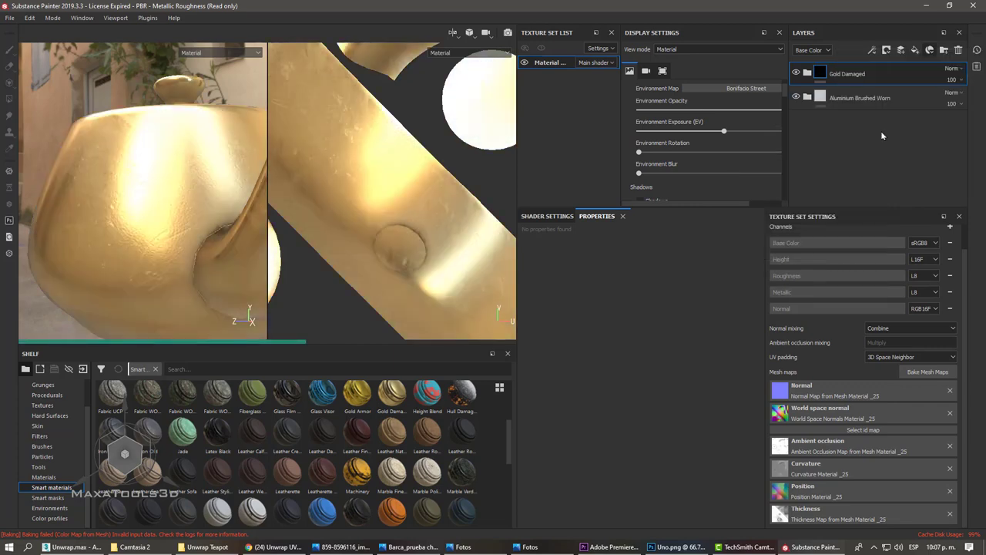
mouse_move(148, 197)
alt+mouse_down()
mouse_move(198, 169)
mouse_move(216, 192)
mouse_move(192, 203)
mouse_move(207, 199)
alt+mouse_up()
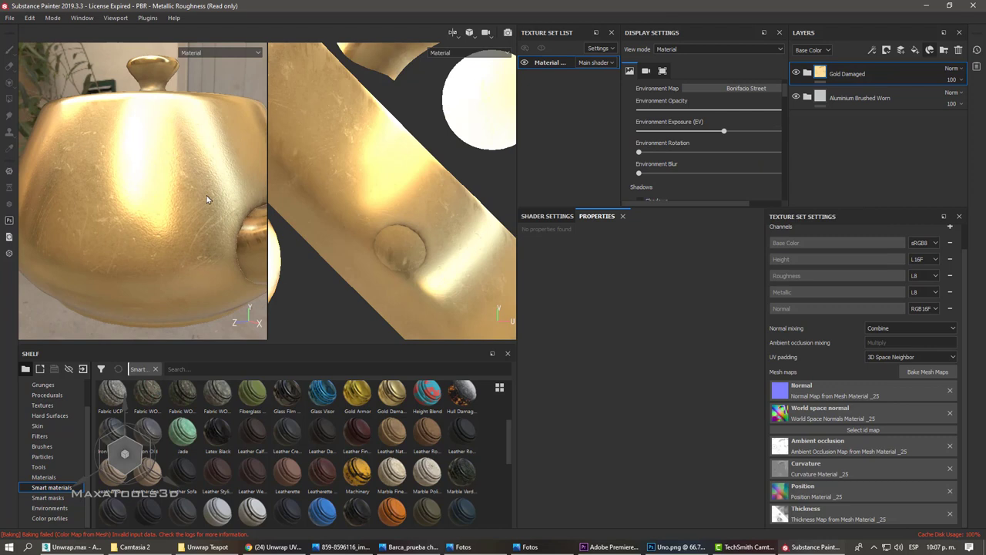
- Add a black mask to the Gold Damaged layer
right_click(852, 80)
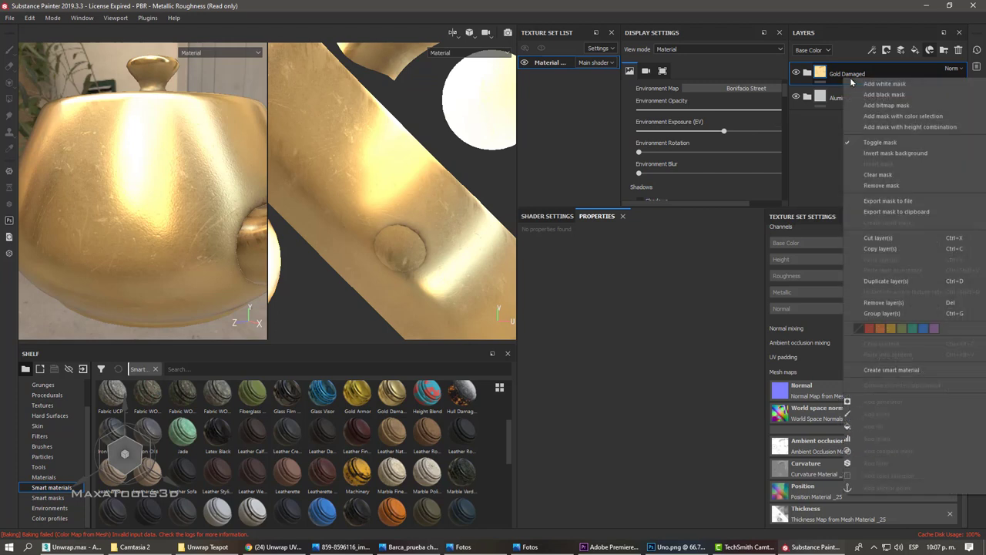
click(890, 95)
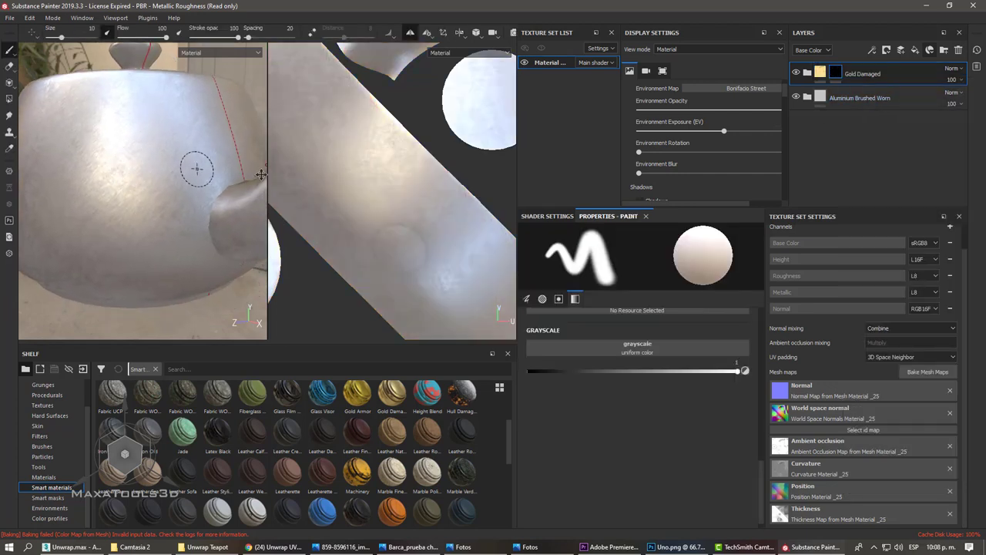
alt+drag(161, 170, 124, 177)
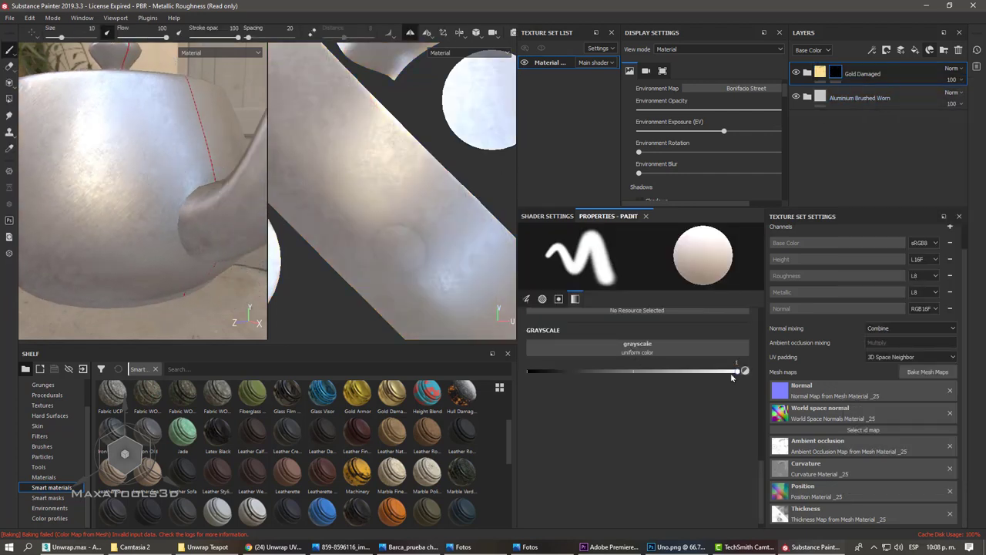
scroll(193, 220, up, 2)
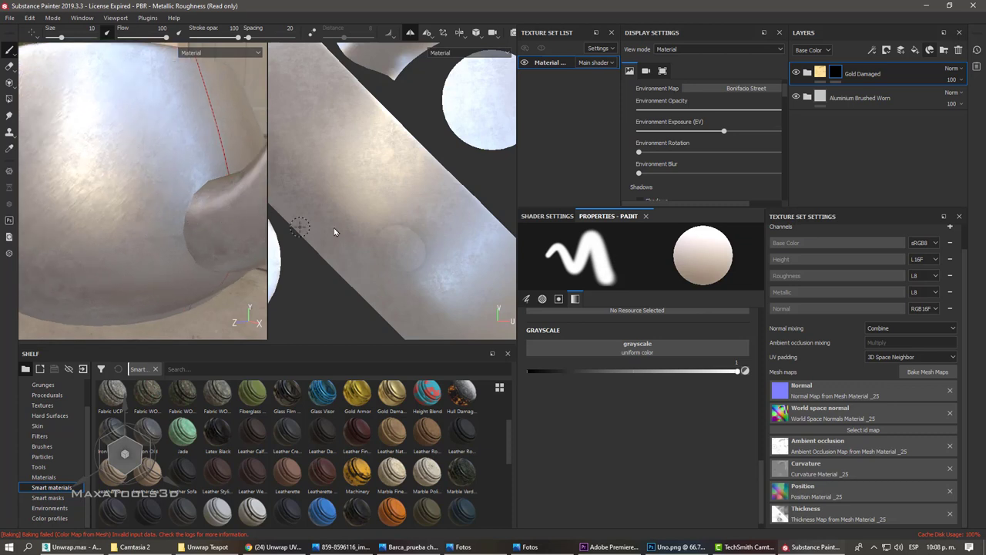
scroll(408, 229, down, 2)
scroll(409, 228, down, 2)
- Paint white over the handle's UV island to reveal gold on the handle
middle_drag(413, 223, 424, 168)
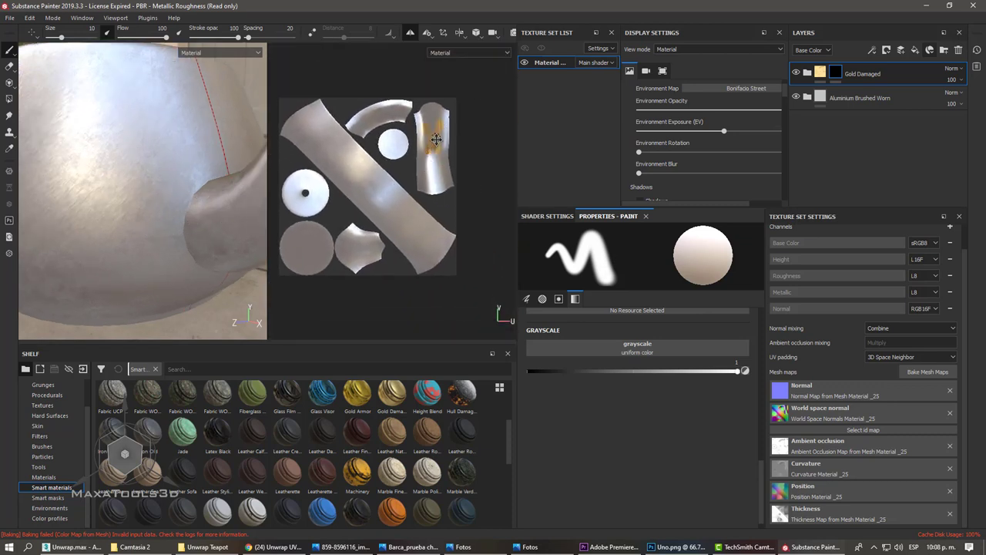
alt+drag(266, 193, 118, 206)
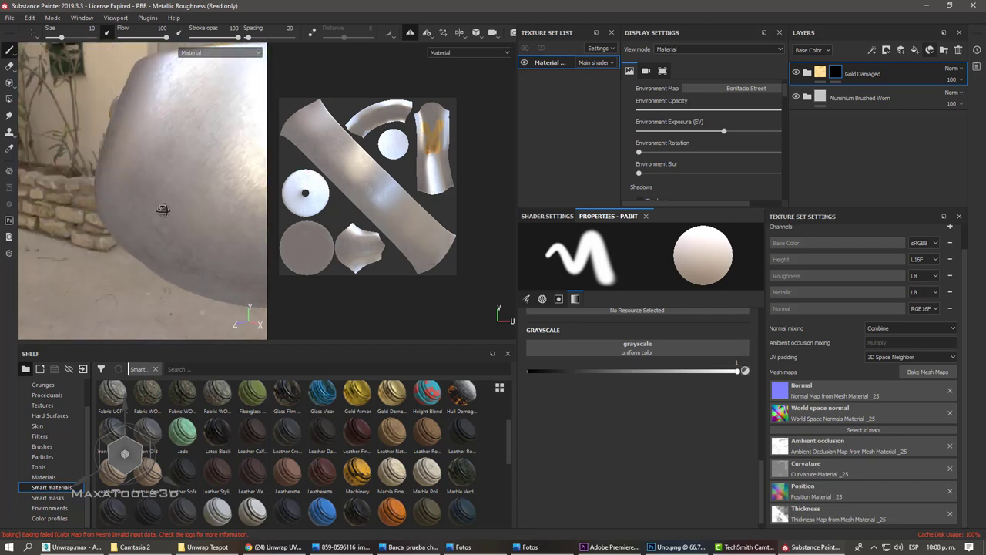
scroll(119, 206, down, 2)
scroll(138, 203, down, 2)
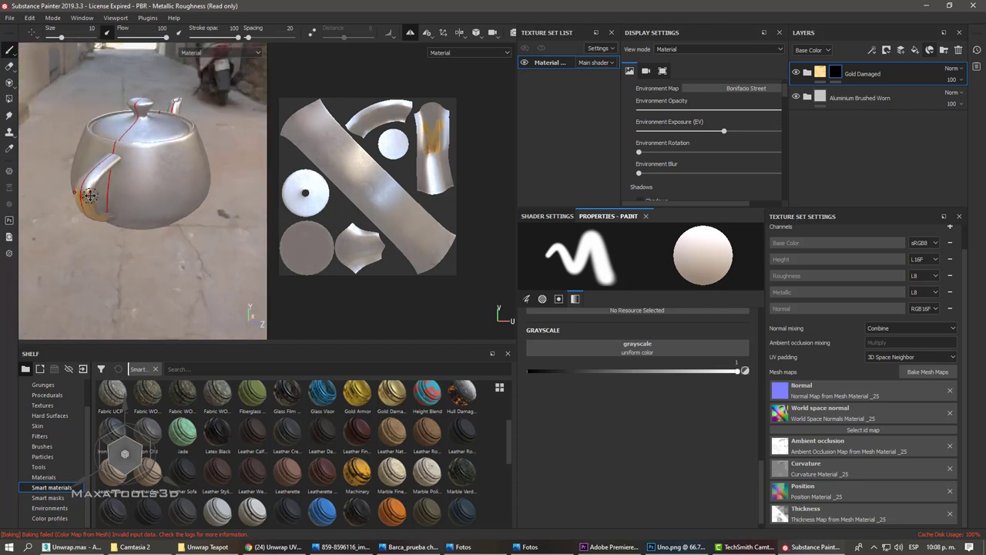
scroll(433, 139, up, 3)
scroll(431, 131, up, 2)
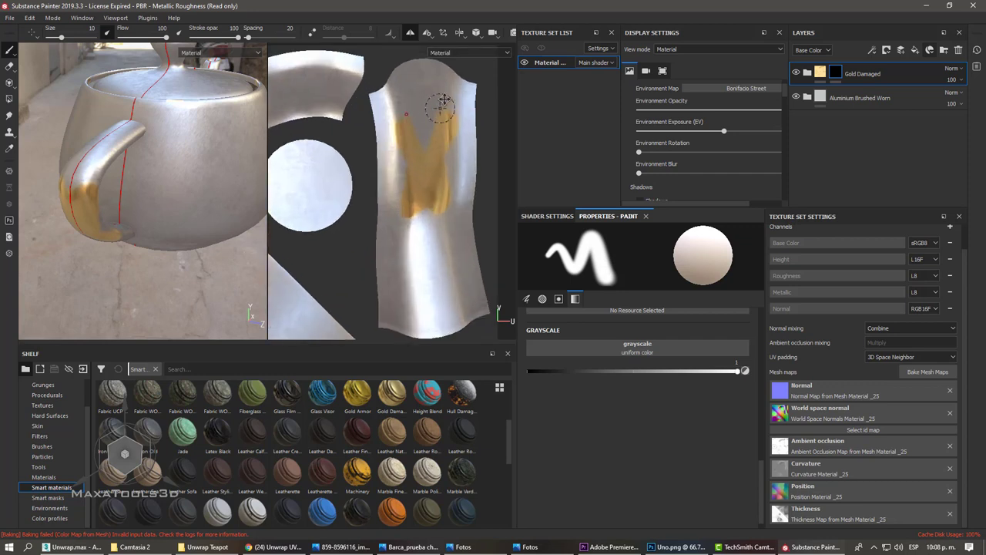
mouse_move(394, 71)
mouse_down()
mouse_move(379, 98)
mouse_move(396, 182)
mouse_move(429, 232)
mouse_move(408, 275)
mouse_move(372, 283)
mouse_move(462, 319)
mouse_move(447, 296)
mouse_up()
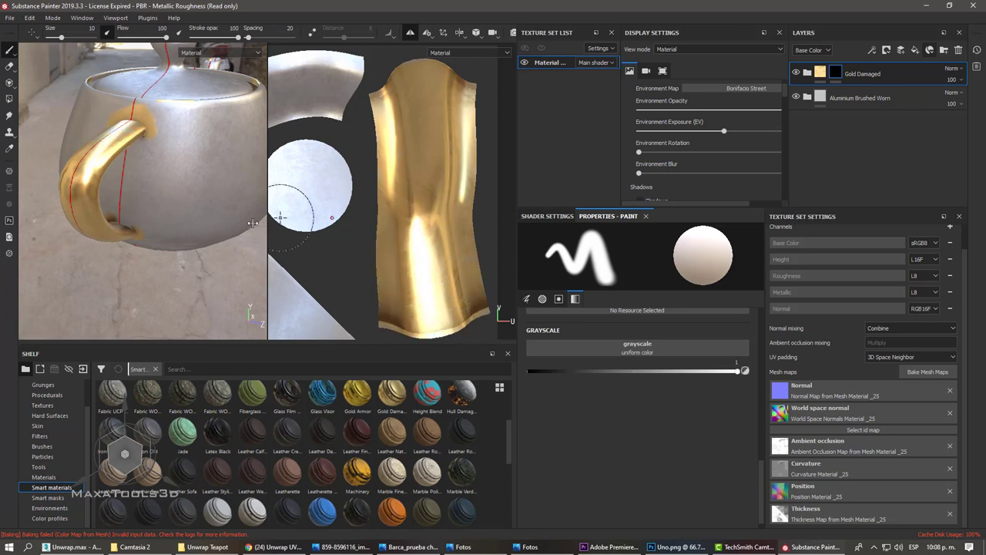
- Set the mask value to 0 (black) and erase gold from the island's lower edge
middle_drag(419, 258, 431, 243)
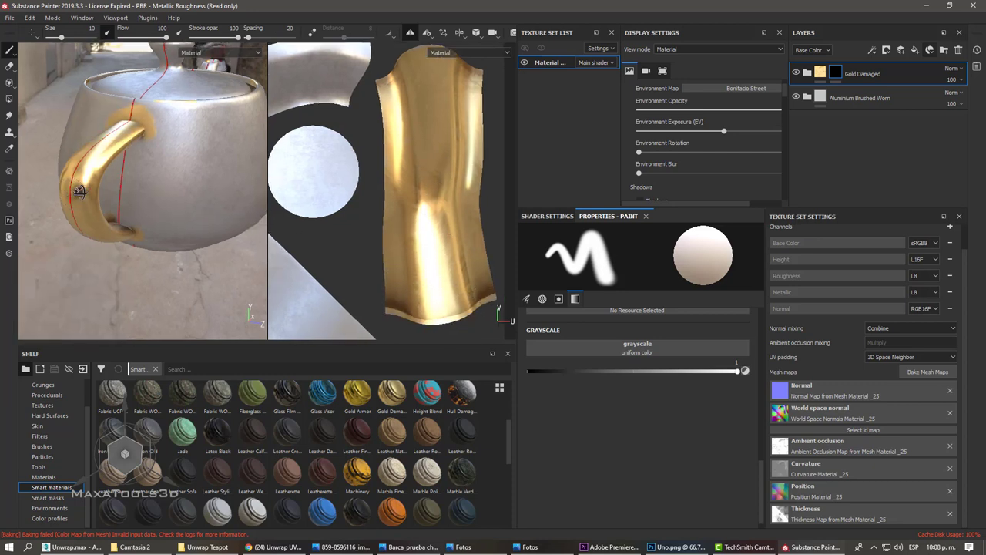
alt+drag(78, 191, 195, 154)
middle_drag(440, 297, 436, 335)
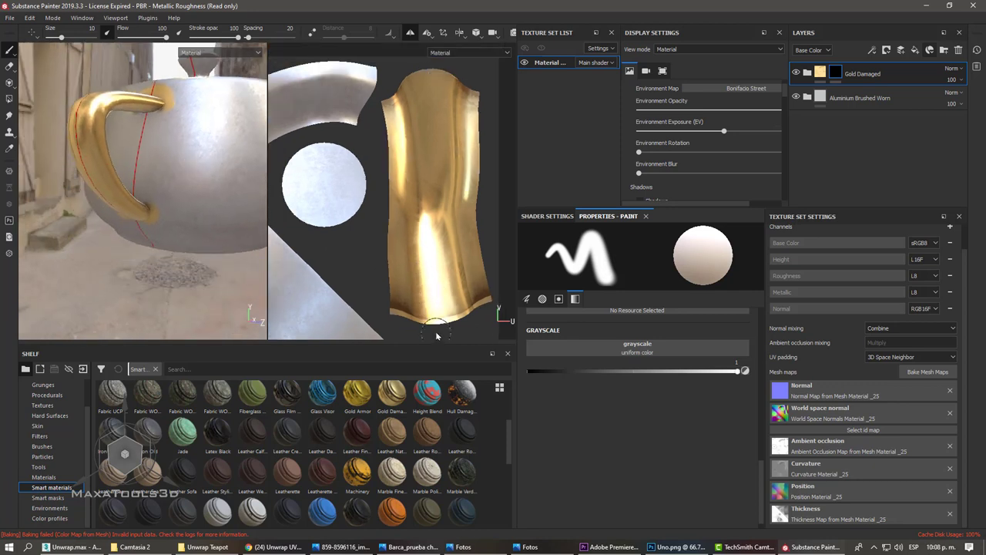
scroll(436, 335, up, 2)
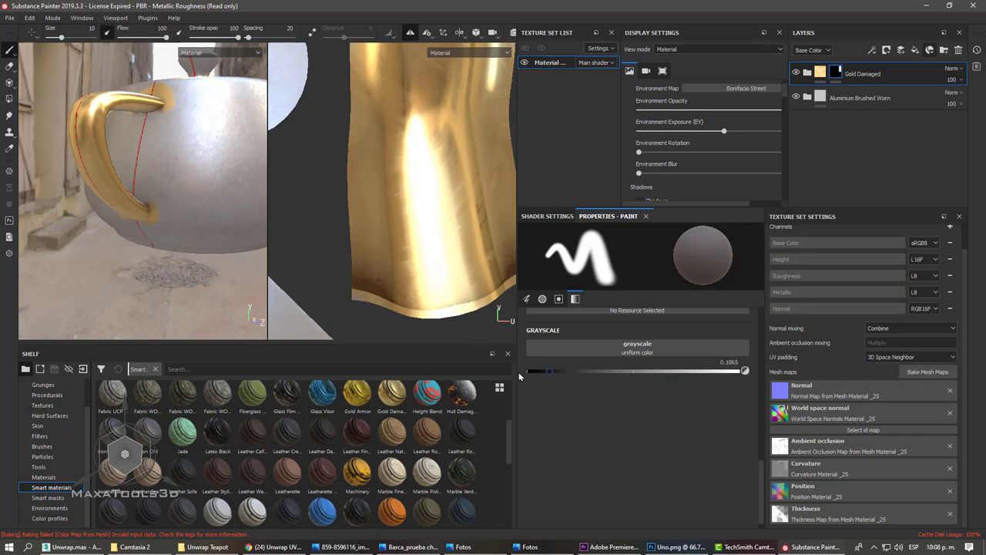
drag(675, 376, 528, 372)
mouse_move(406, 316)
mouse_down()
mouse_move(461, 309)
mouse_move(440, 291)
mouse_move(469, 280)
mouse_move(388, 301)
mouse_move(362, 288)
mouse_up()
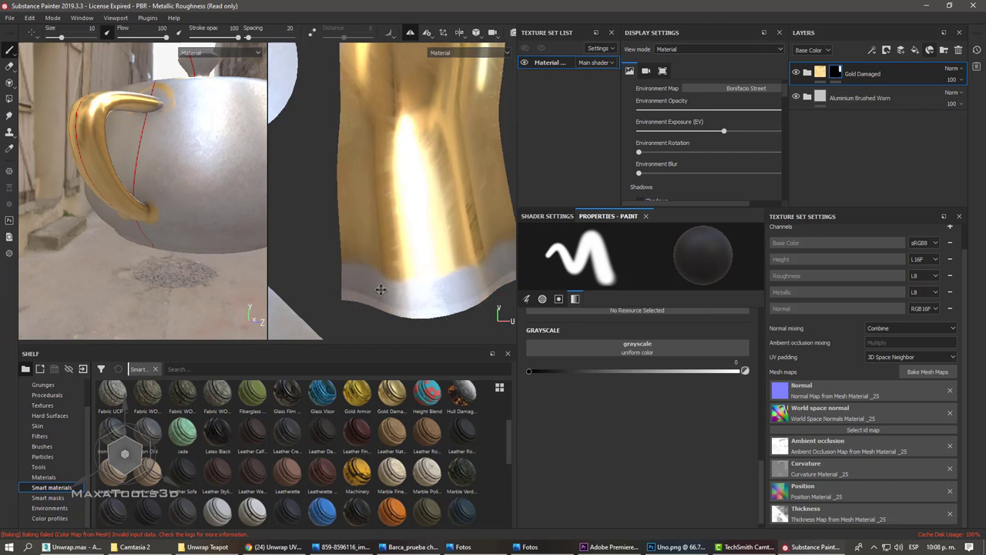
middle_drag(373, 290, 293, 275)
mouse_move(408, 260)
mouse_down()
mouse_move(443, 235)
mouse_move(422, 248)
mouse_up()
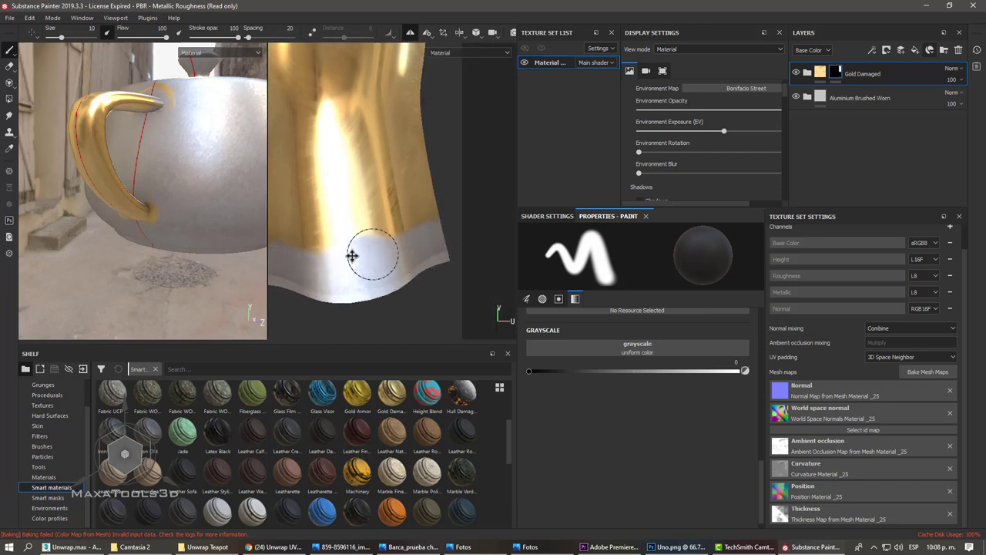
mouse_move(242, 149)
alt+mouse_down()
mouse_move(187, 184)
mouse_move(167, 134)
alt+mouse_up()
scroll(168, 134, up, 2)
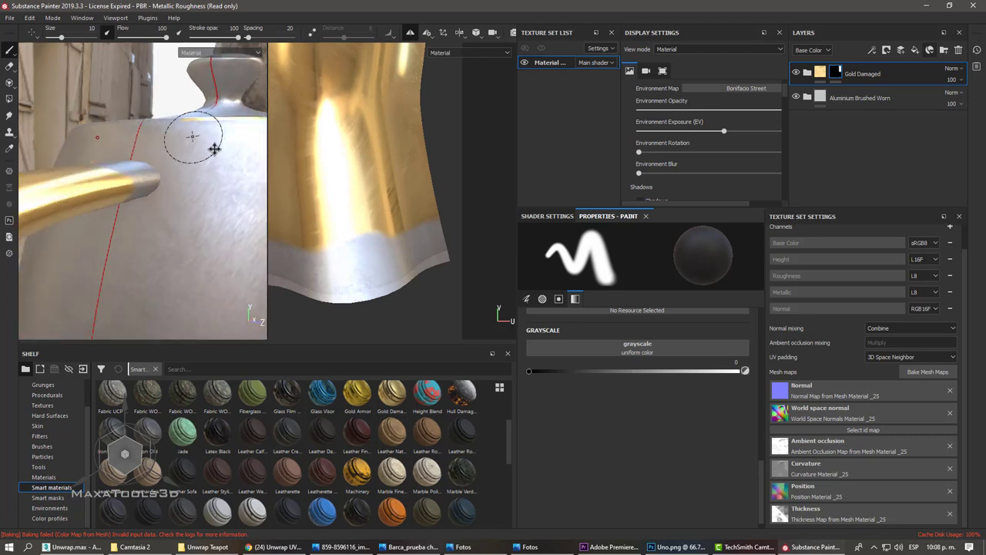
mouse_move(189, 127)
alt+mouse_down()
mouse_move(200, 166)
mouse_move(176, 154)
mouse_move(192, 186)
mouse_move(224, 202)
mouse_move(105, 209)
mouse_move(163, 193)
mouse_move(165, 183)
alt+mouse_up()
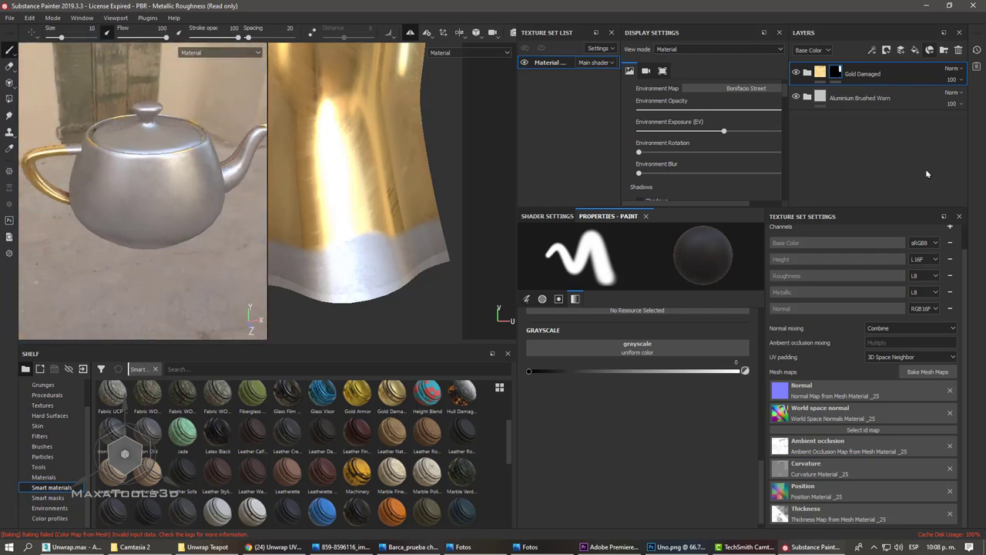
- Add the Machinery smart material as a new layer and give it a black mask
click(932, 52)
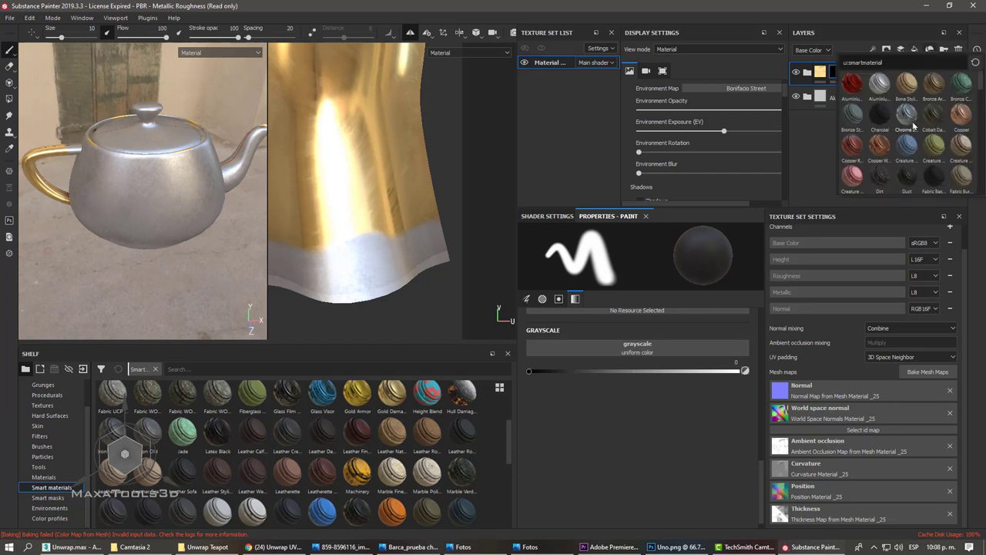
scroll(914, 126, down, 3)
scroll(913, 126, down, 2)
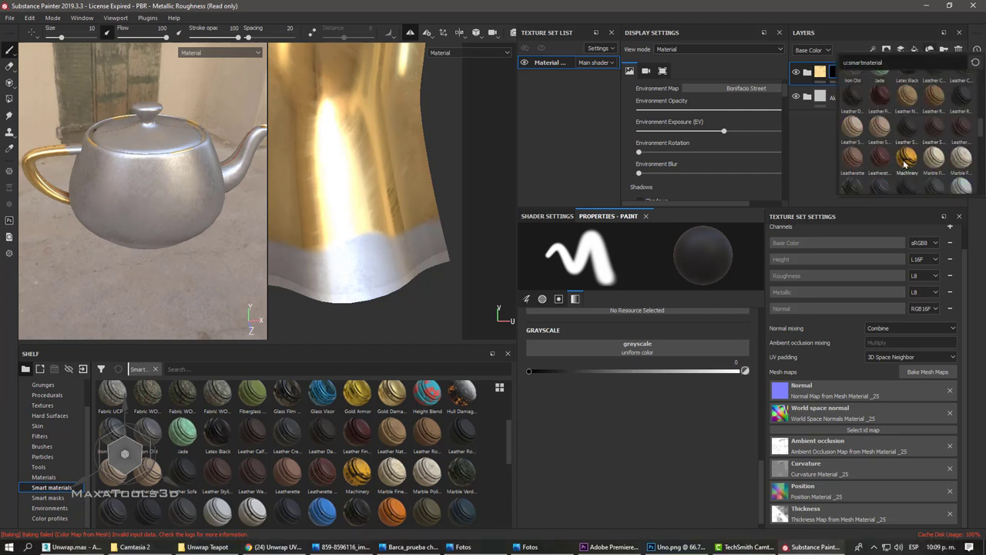
click(906, 159)
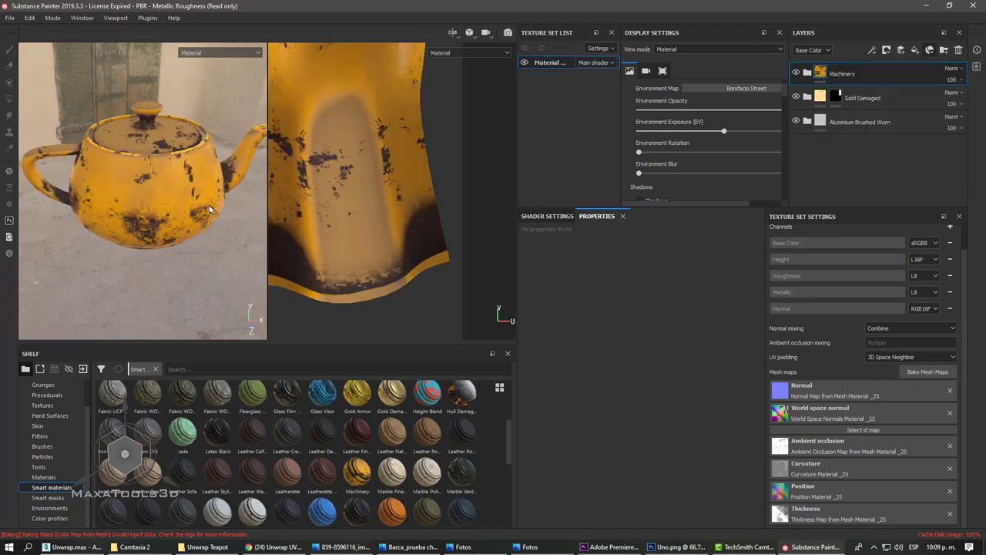
right_click(842, 74)
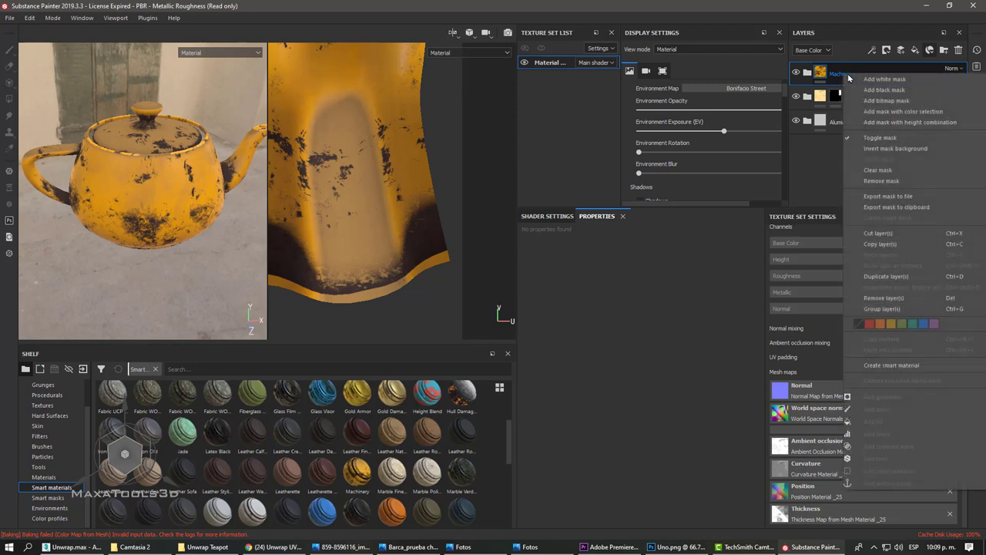
click(886, 100)
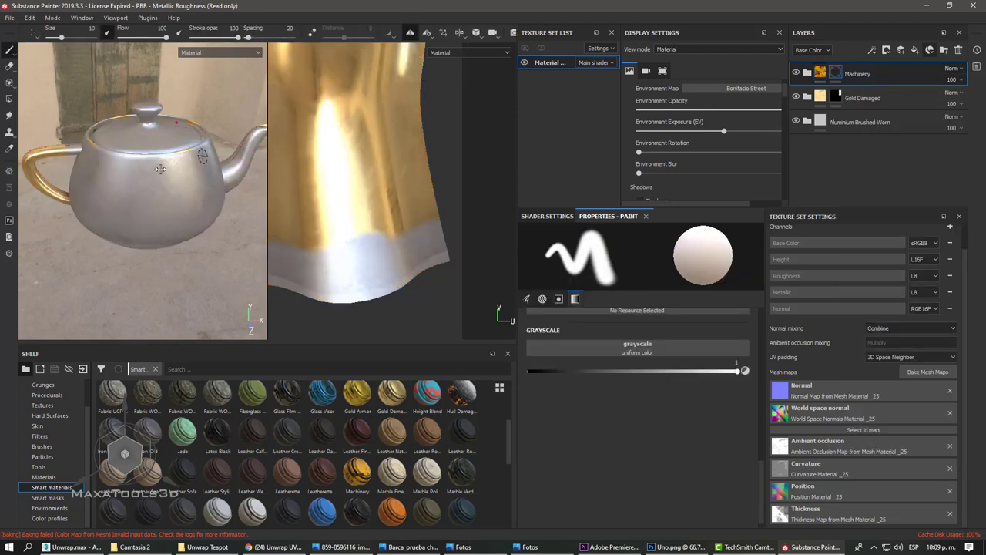
scroll(164, 180, up, 3)
- Paint yellow worn patches onto the teapot body through the Machinery mask
mouse_move(189, 180)
mouse_down()
mouse_move(141, 211)
mouse_move(160, 191)
mouse_move(132, 176)
mouse_move(155, 164)
mouse_move(100, 184)
mouse_move(147, 254)
mouse_move(189, 235)
mouse_move(173, 255)
mouse_move(113, 223)
mouse_up()
mouse_move(68, 256)
mouse_down()
mouse_move(55, 206)
mouse_move(77, 163)
mouse_move(139, 148)
mouse_move(211, 156)
mouse_move(204, 231)
mouse_move(243, 192)
mouse_move(187, 172)
mouse_move(227, 142)
mouse_move(220, 247)
mouse_move(185, 268)
mouse_move(146, 279)
mouse_move(144, 269)
mouse_up()
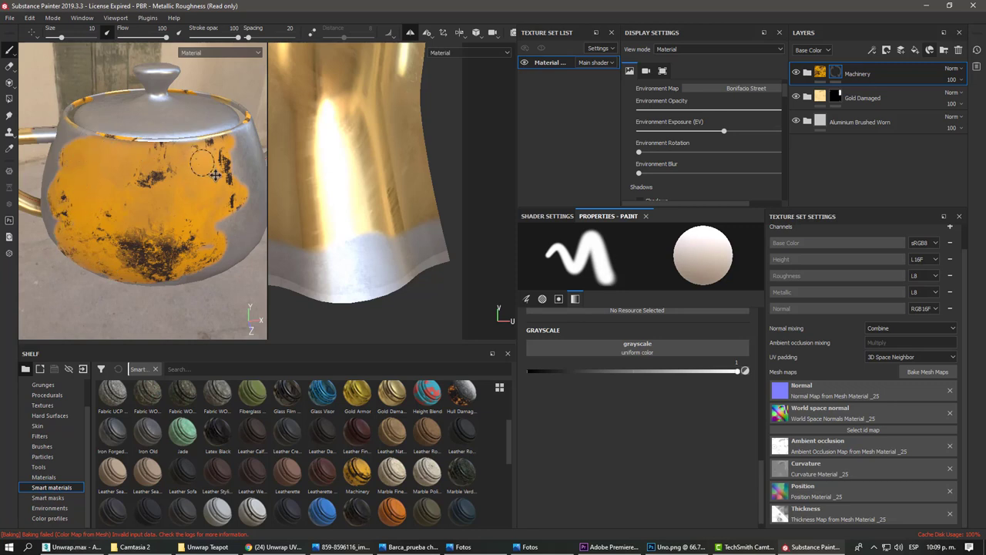
mouse_move(215, 175)
mouse_down()
mouse_move(226, 216)
mouse_move(177, 284)
mouse_up()
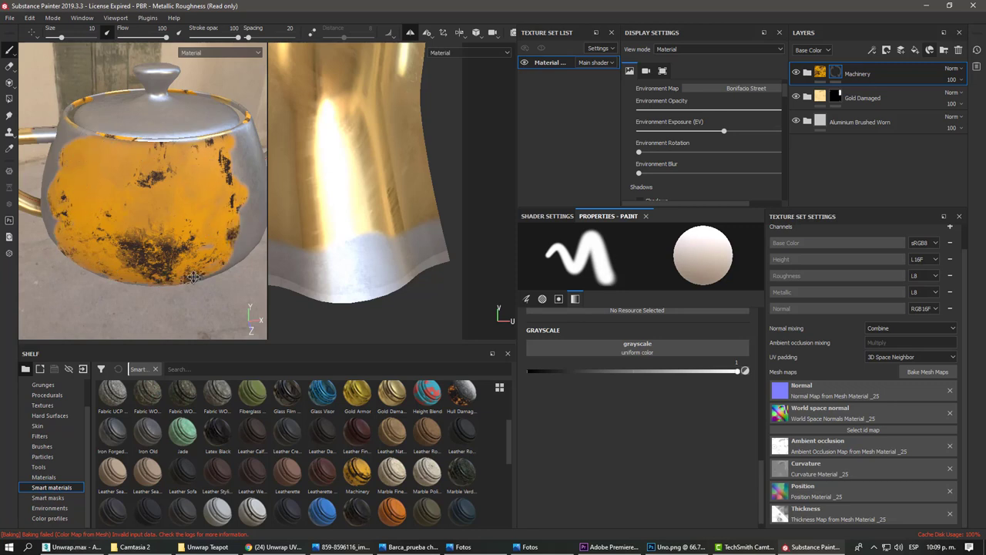
mouse_move(215, 231)
alt+mouse_down()
mouse_move(189, 200)
mouse_move(216, 202)
mouse_move(143, 206)
mouse_move(201, 166)
alt+mouse_up()
scroll(174, 197, up, 3)
scroll(170, 194, up, 1)
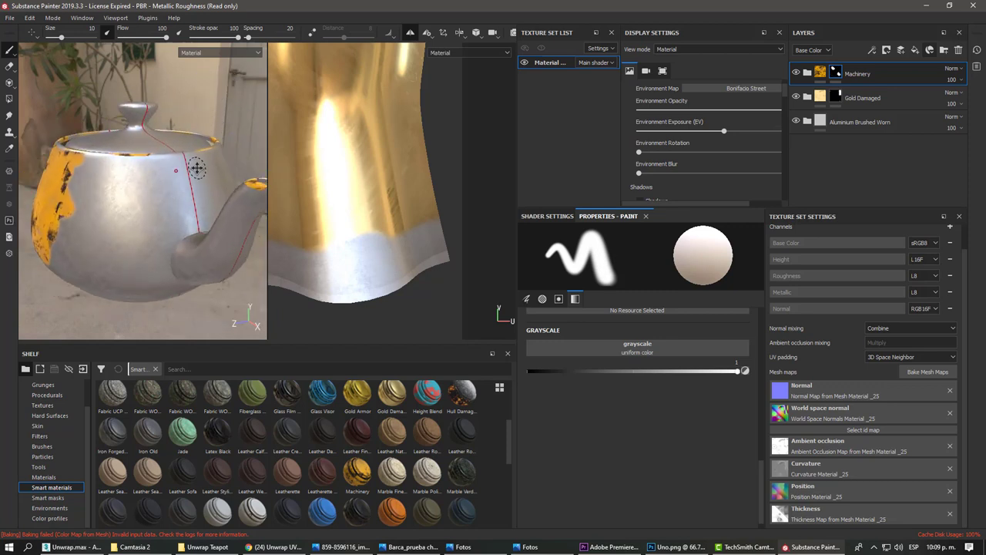